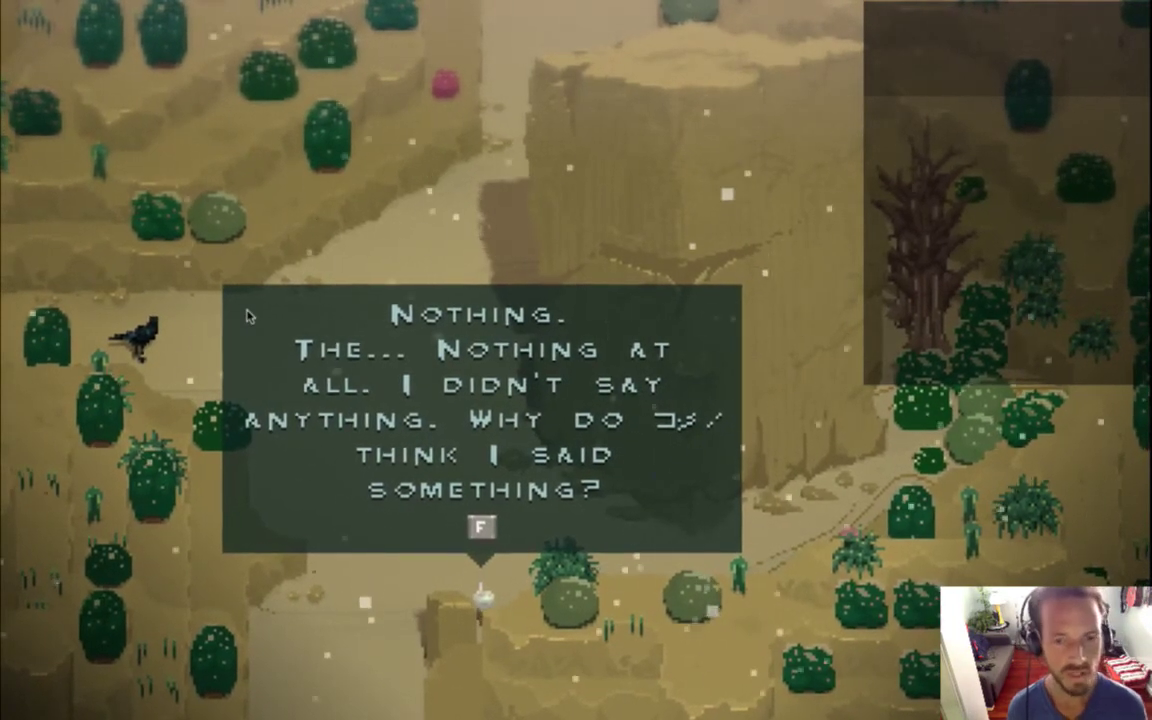
Play the Roq and Jib conversation in the game through to its end twice, advancing each dialogue box
key("f")
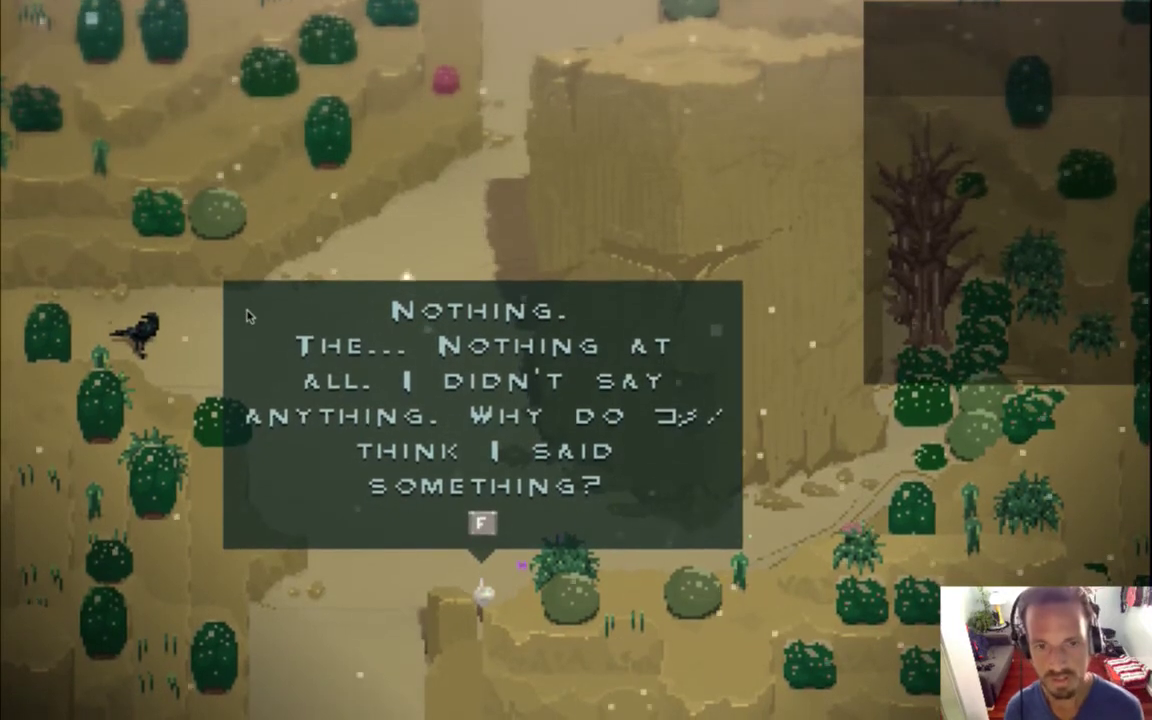
key("f")
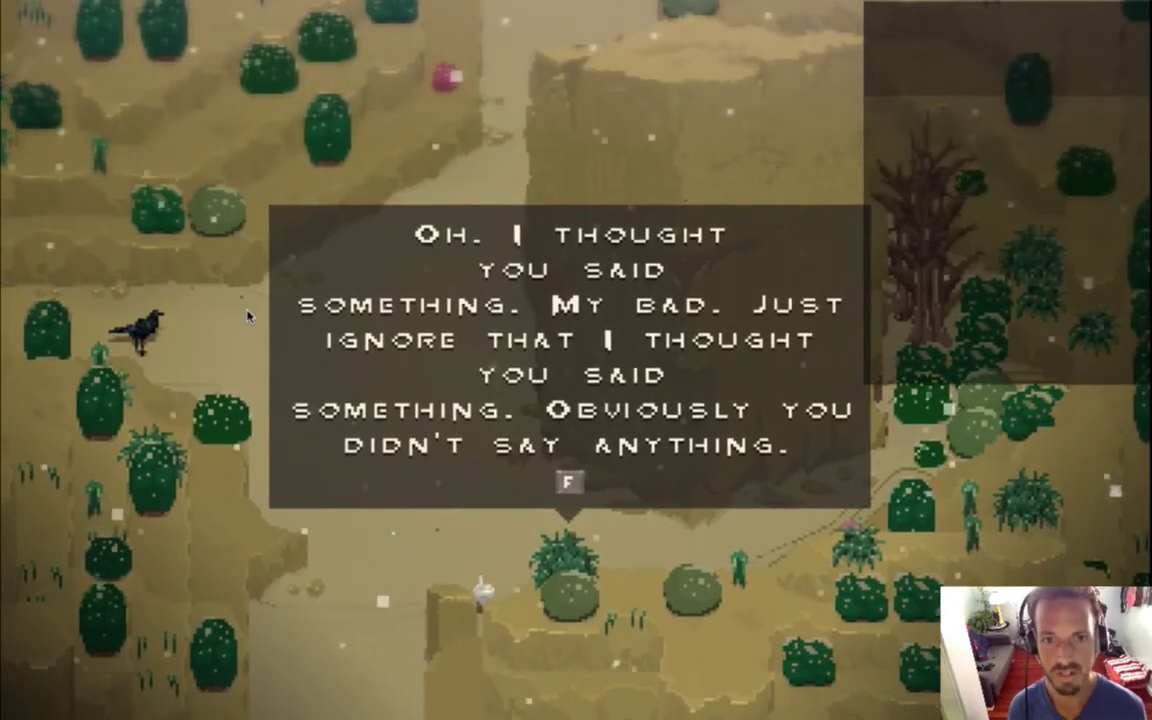
key("f")
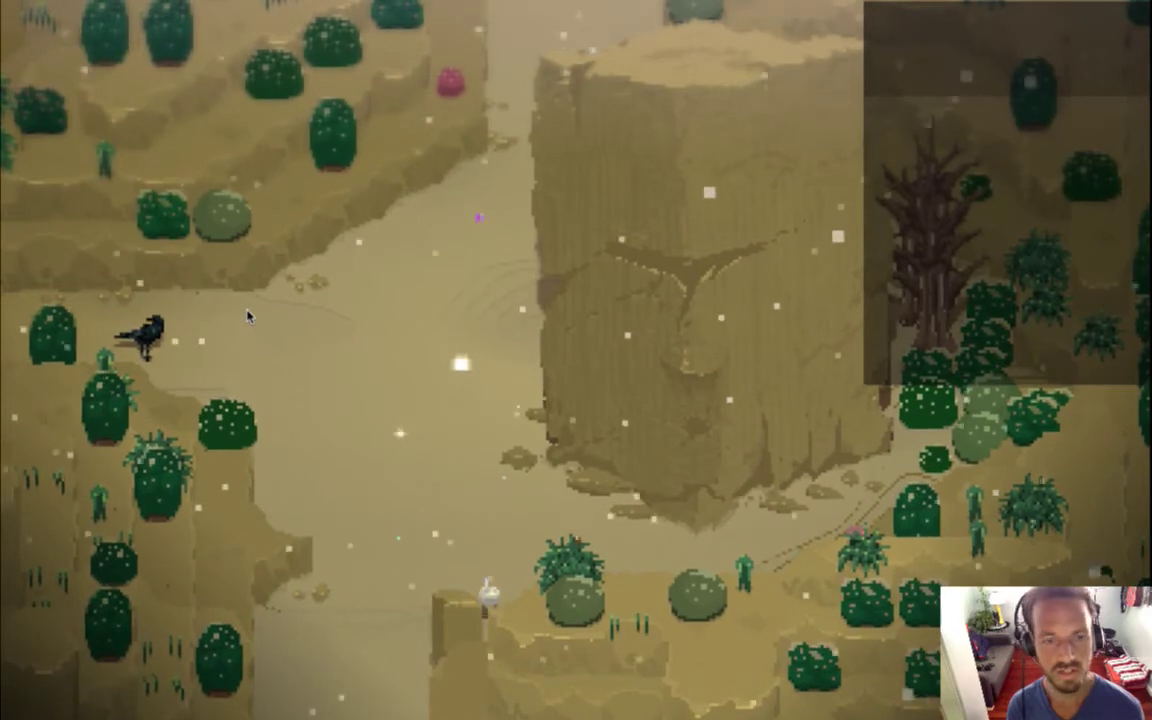
key("super+Tab")
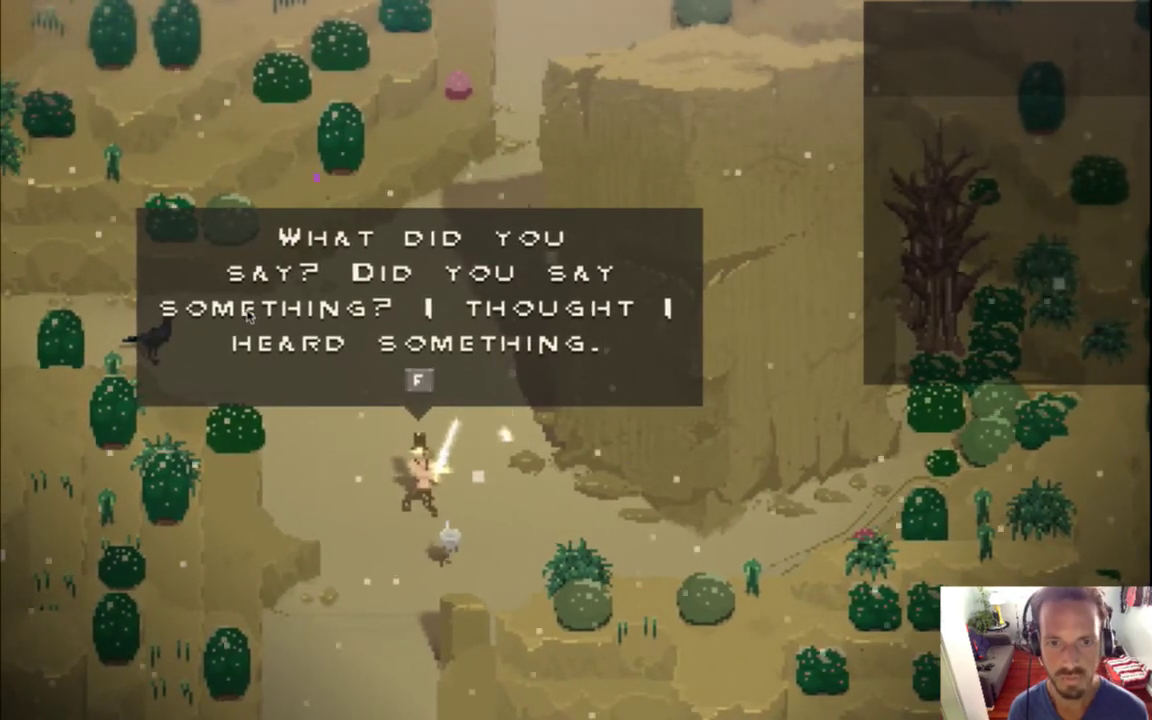
key("f")
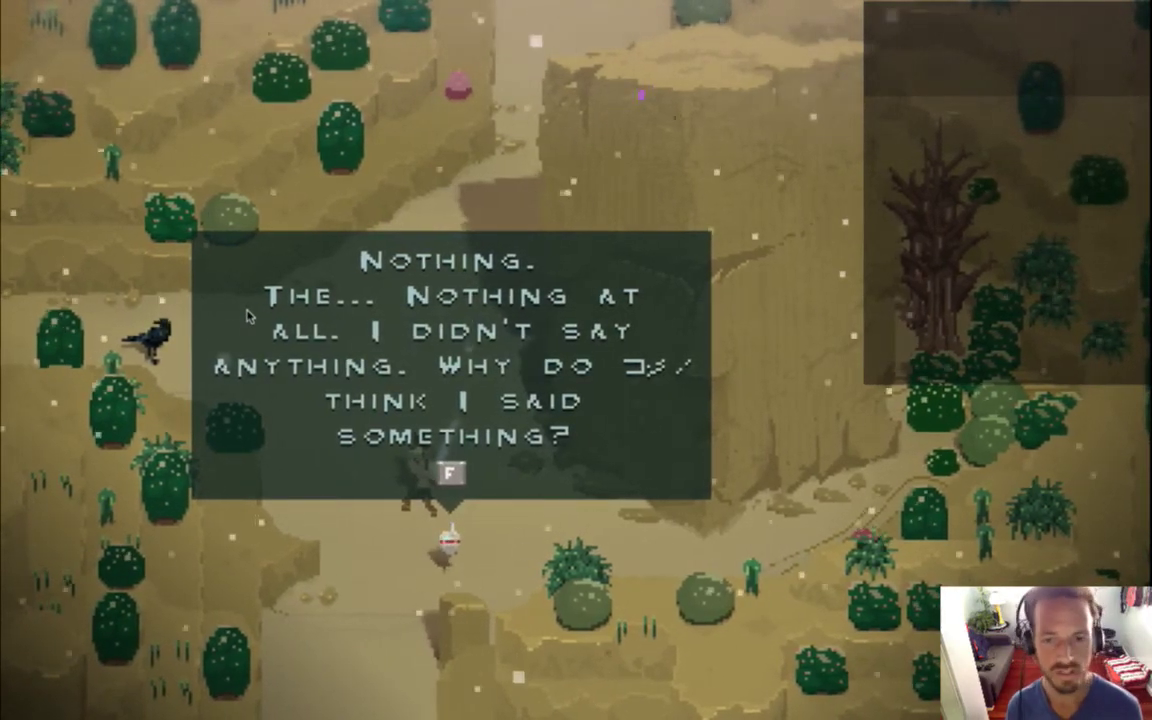
key("f")
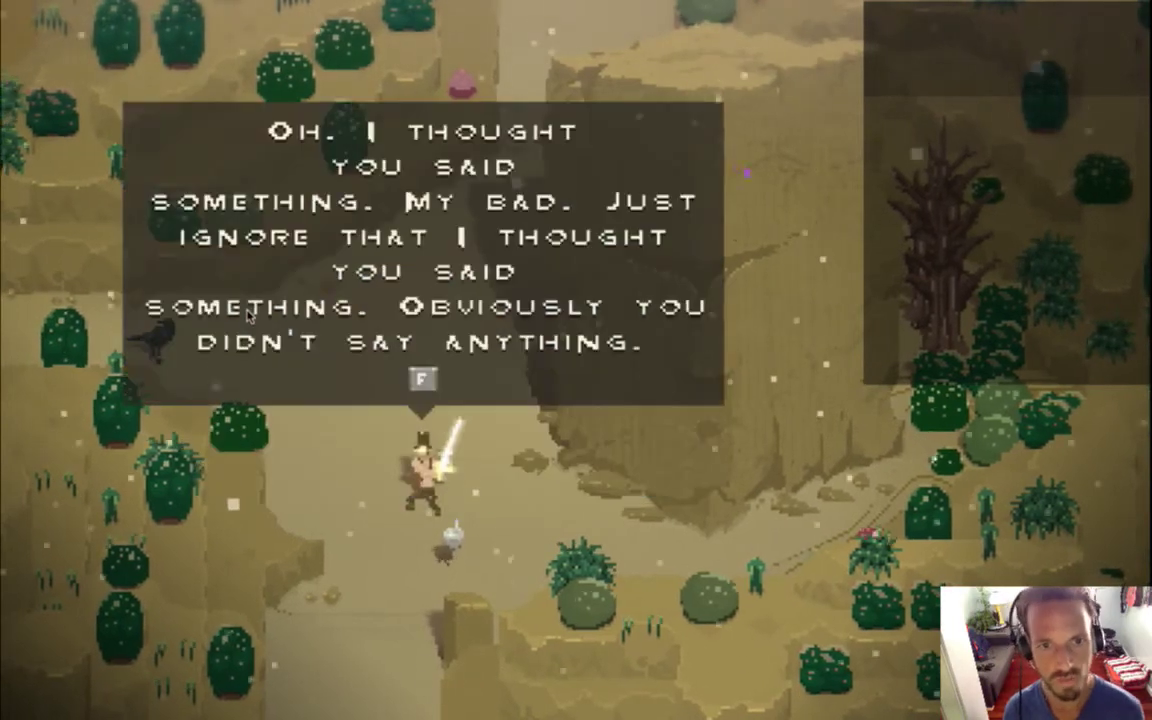
key("f")
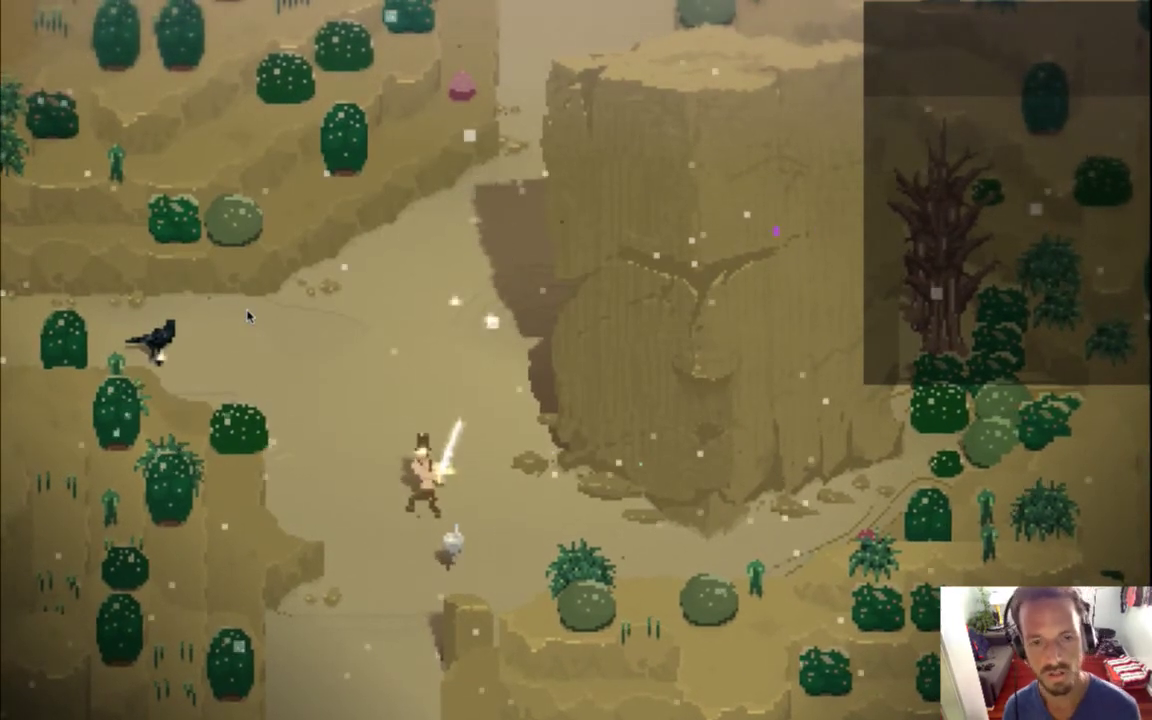
Switch to Ableton Live and show the device chain of the Massive track in the DialogueJib set
key("super+Tab")
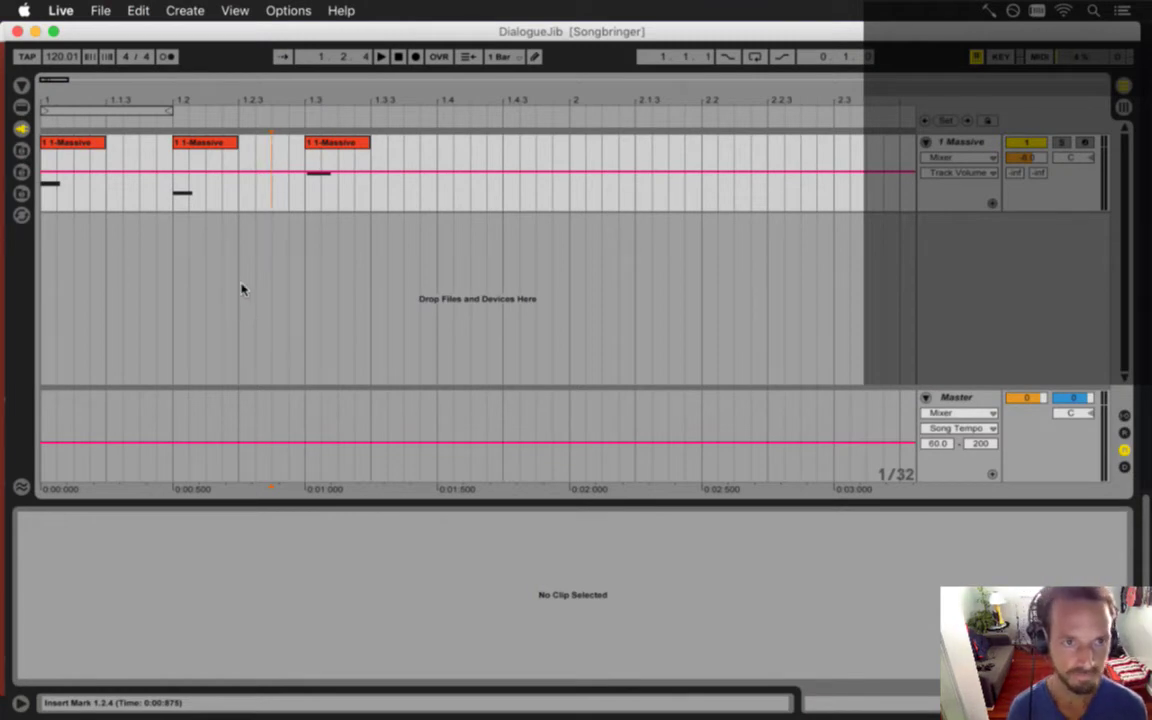
key("super+Tab")
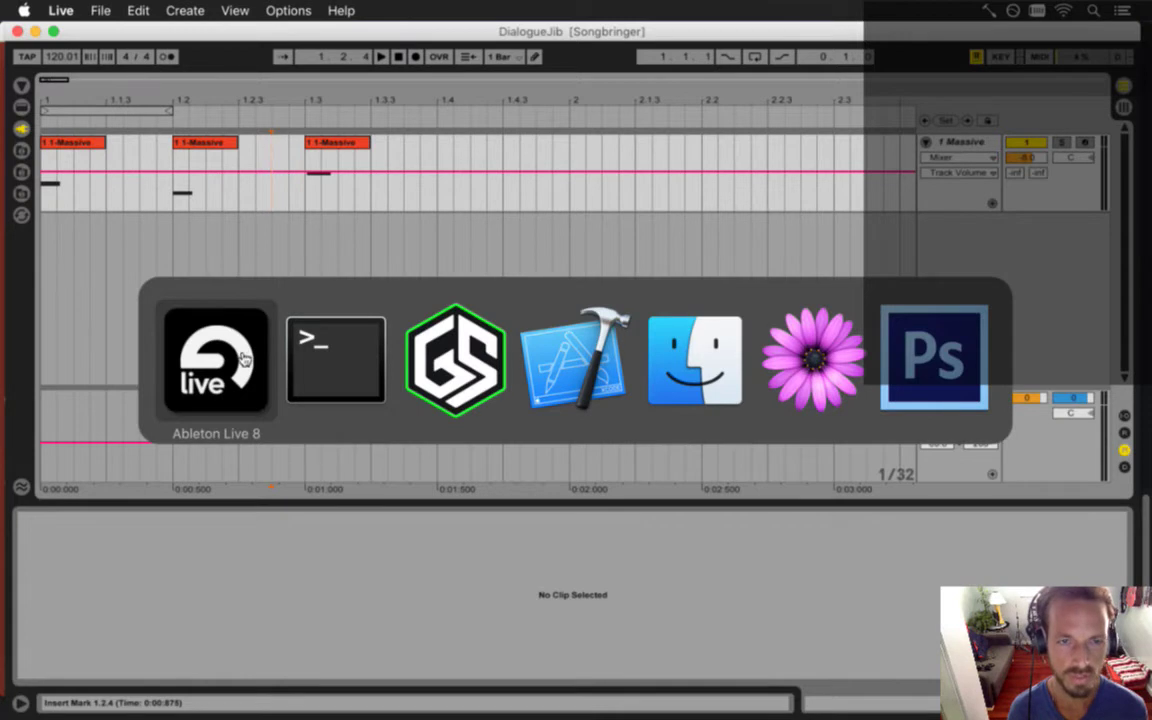
left_click(119, 119)
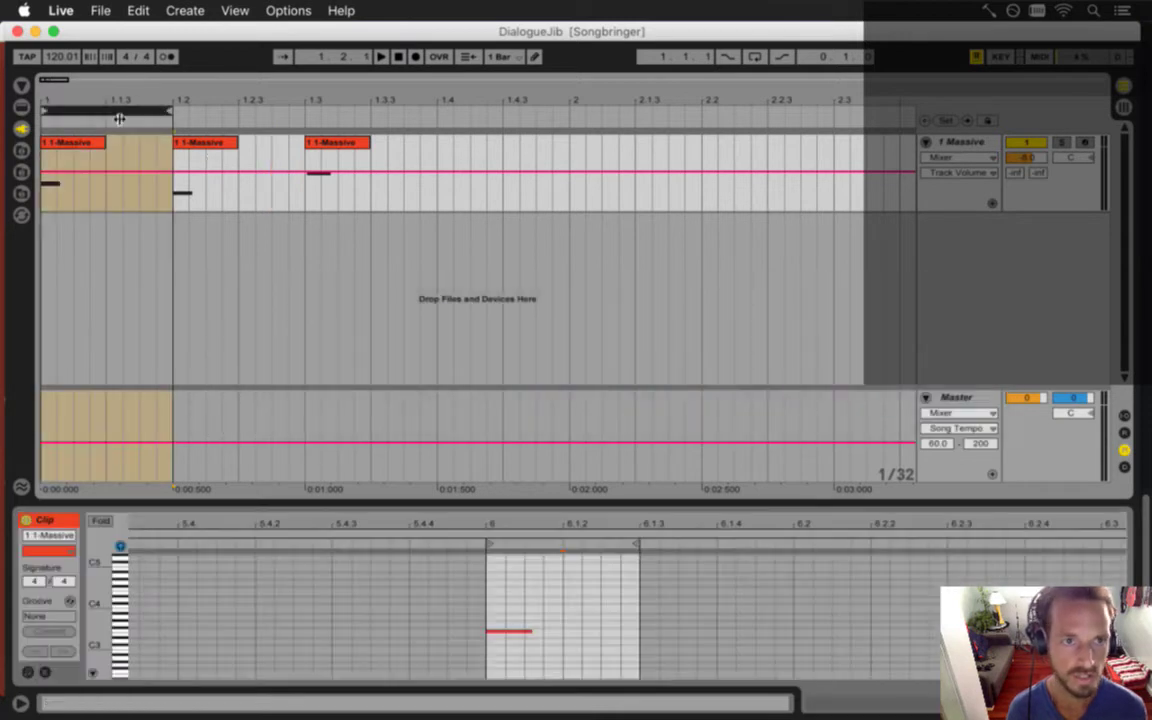
left_click(210, 172)
key("shift+Tab")
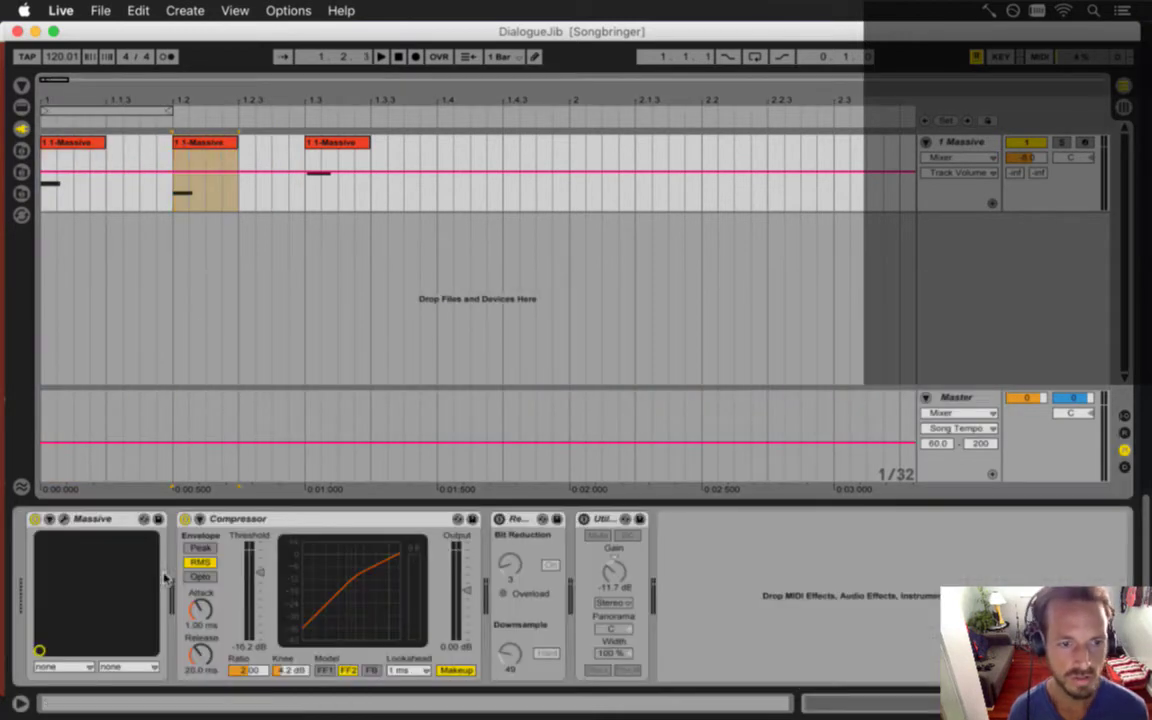
Inspect the Massive synth settings of the DialogueJib set, close the plug-in window and play the set from 1.1.1
left_click(62, 520)
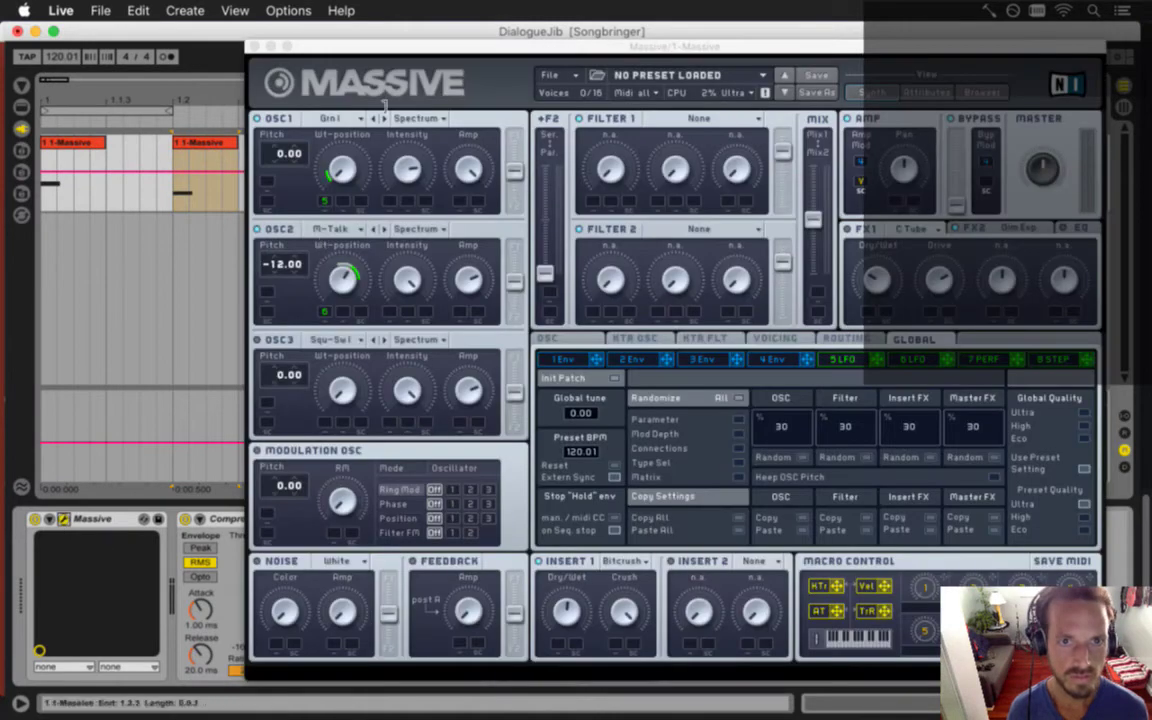
left_click_drag(419, 48, 386, 53)
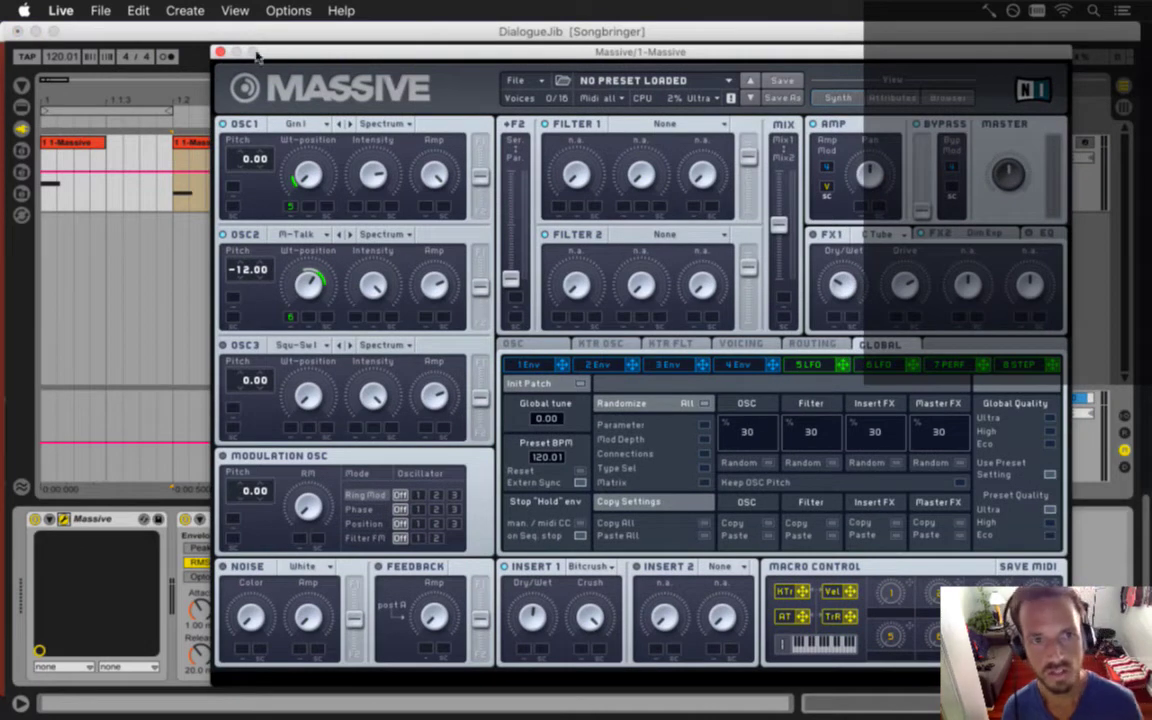
left_click(220, 51)
left_click(47, 197)
key("space")
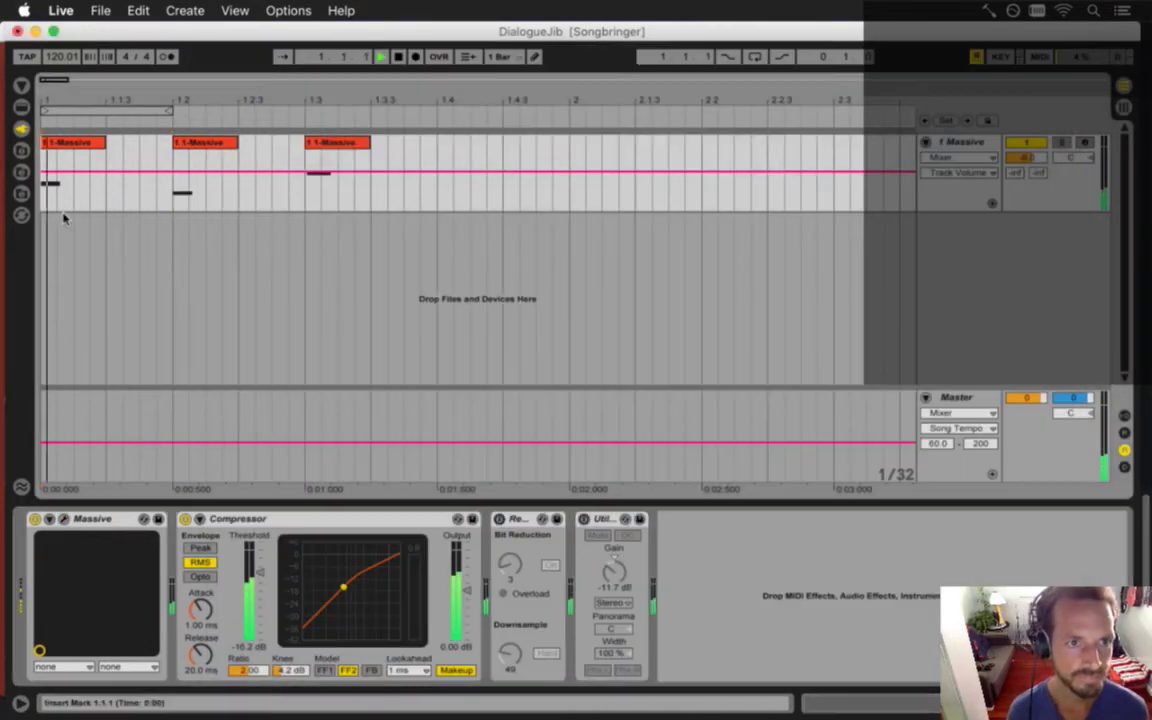
Open the recent set DialogueRoq.als, saving the changes to DialogueJib
left_click(100, 10)
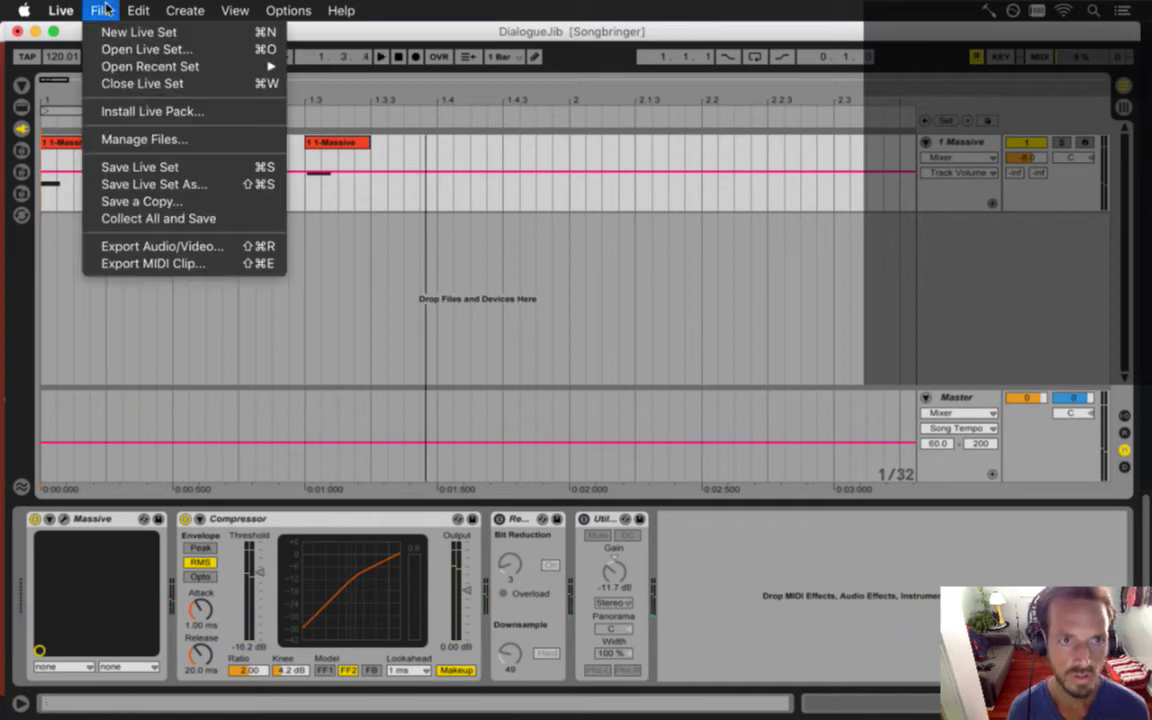
mouse_move(200, 66)
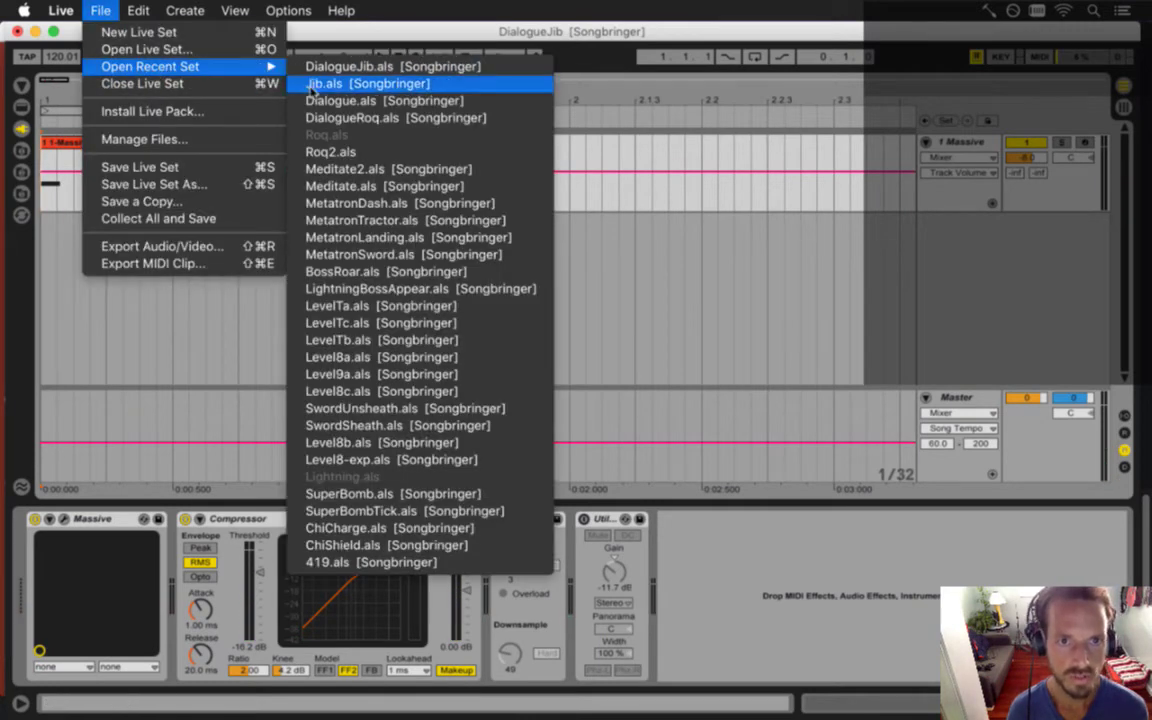
left_click(316, 118)
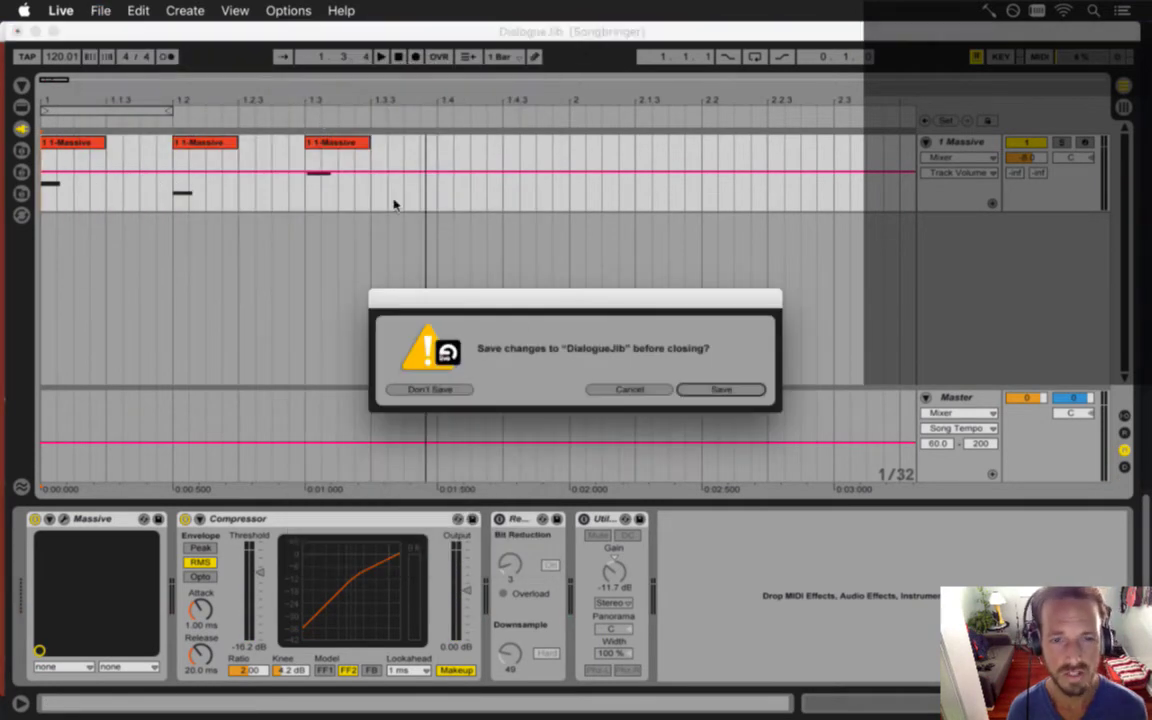
left_click(722, 390)
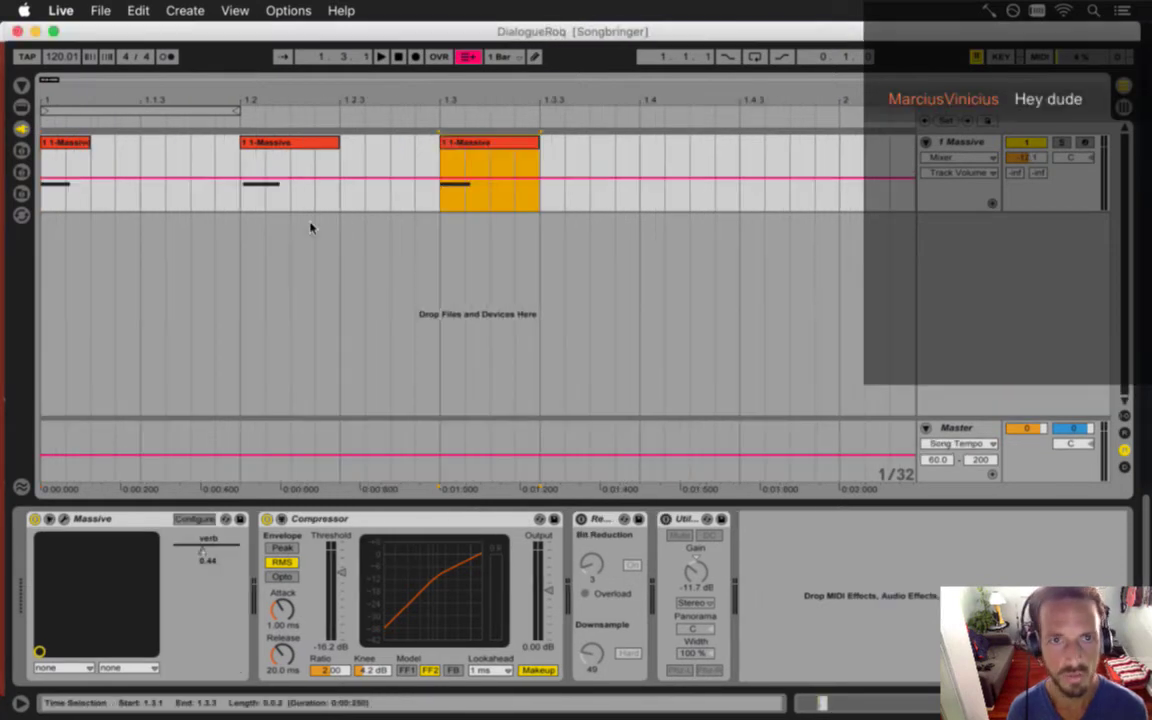
Check the first two DialogueRoq clips and inspect the track's Massive synth settings, closing the plug-in window again
left_click(42, 203)
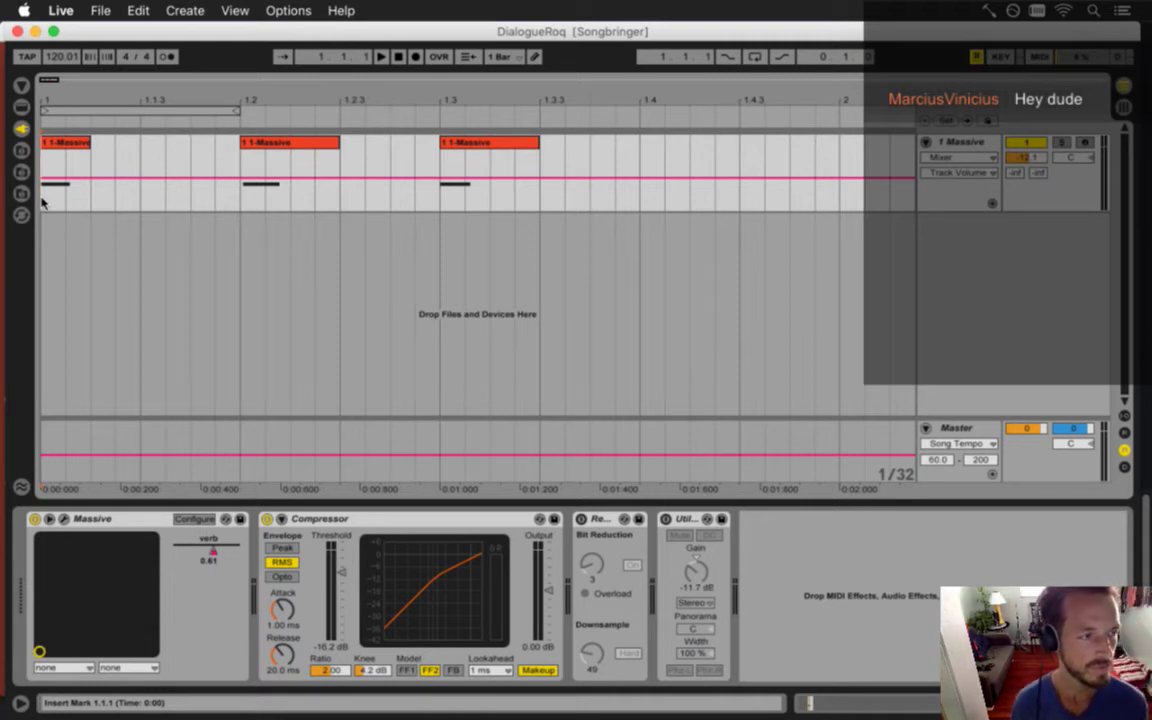
left_click(258, 151)
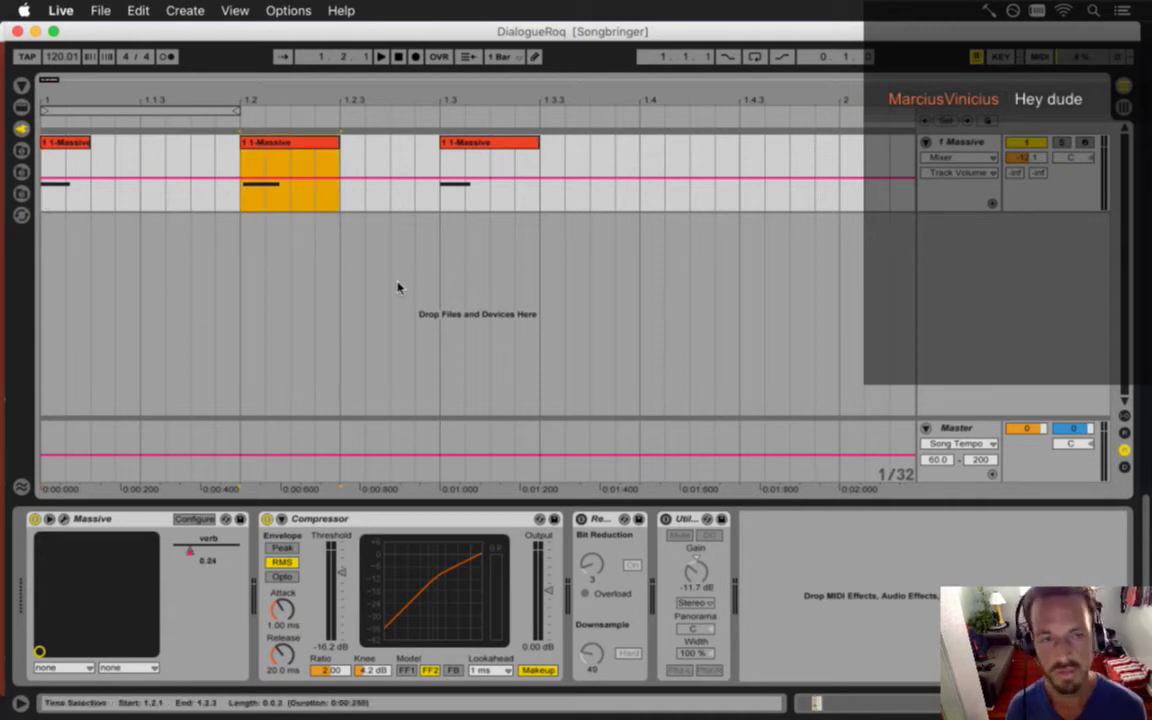
left_click(46, 165)
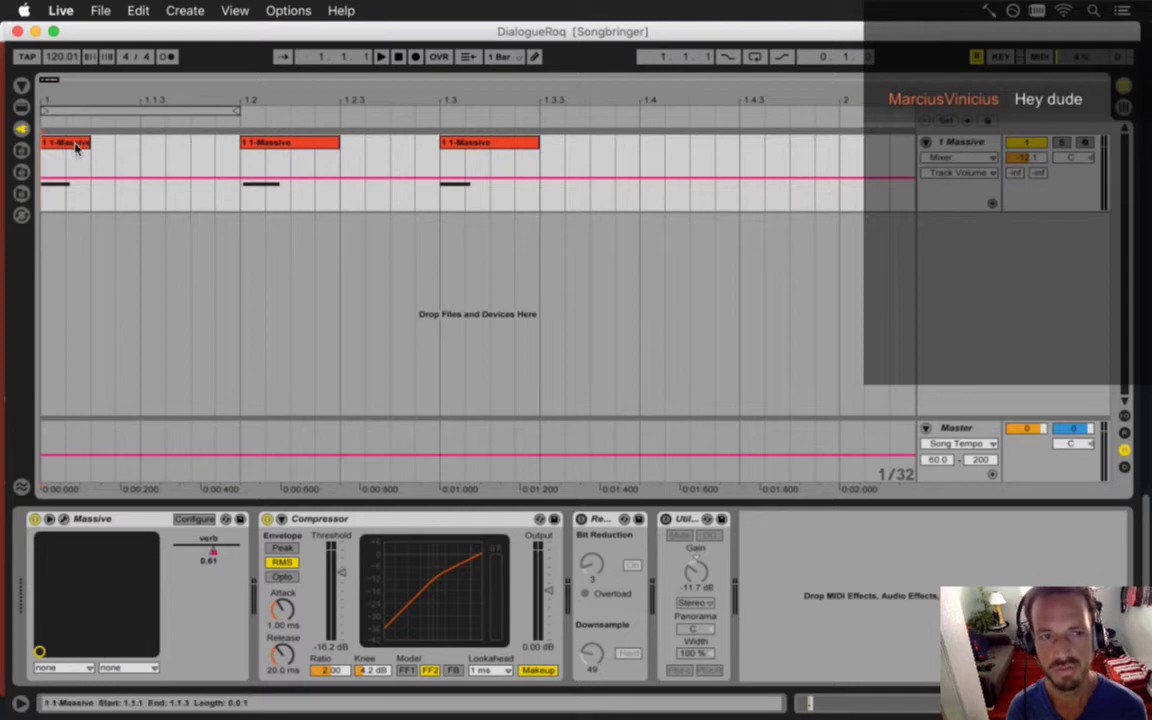
left_click(64, 519)
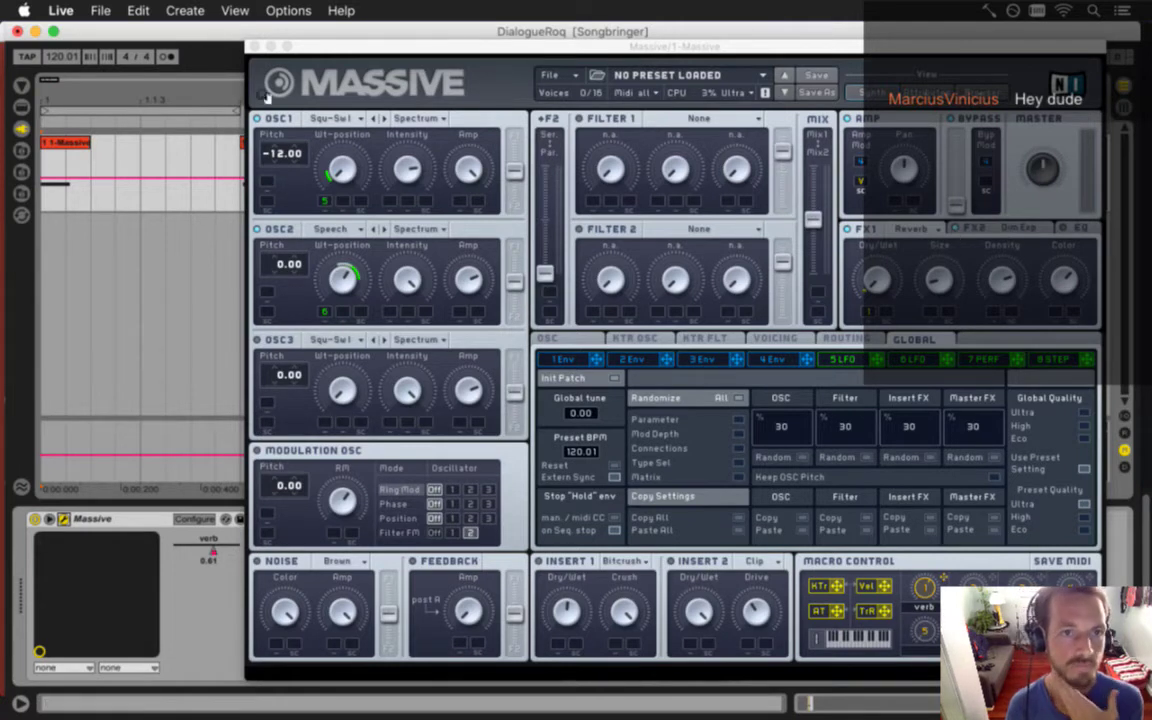
left_click(254, 46)
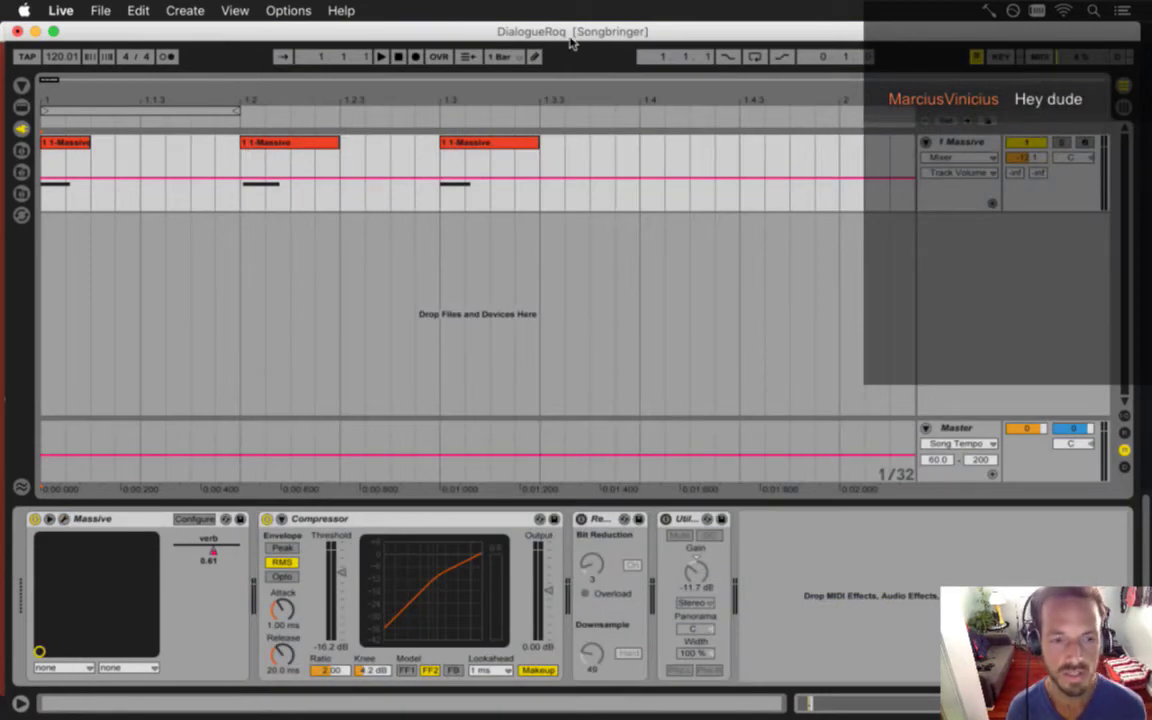
Save the DialogueRoq set under the new name DialogueVelle in the Songbringer folder
left_click(100, 10)
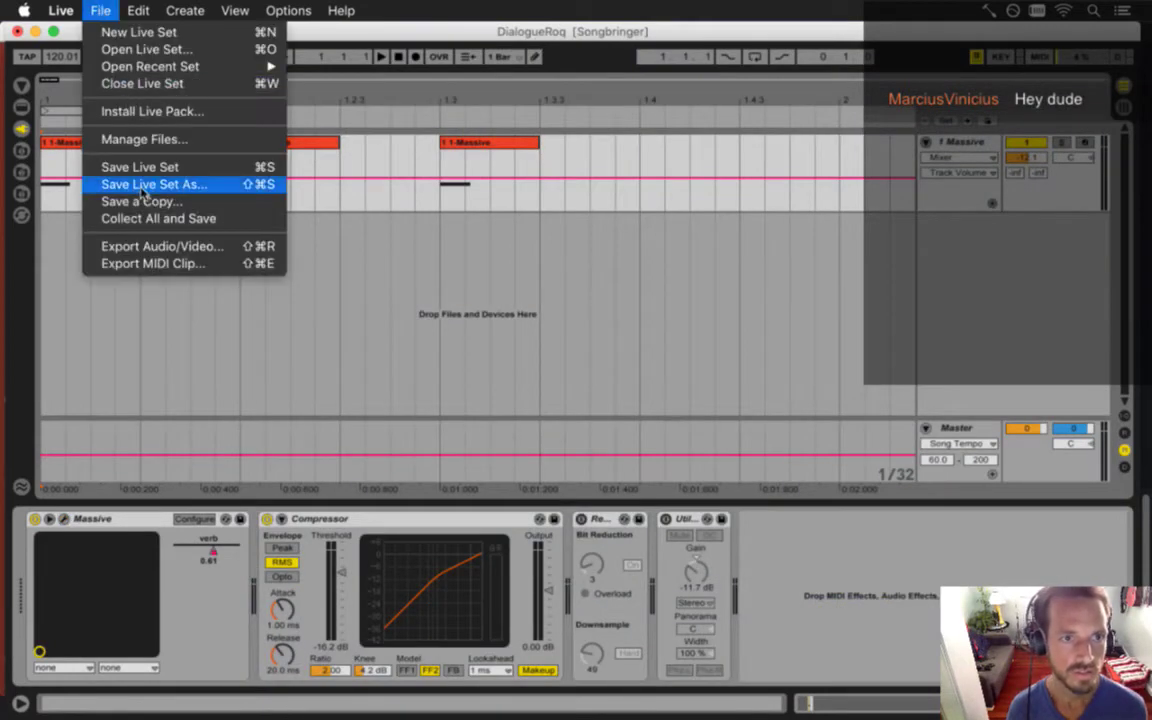
key("Escape")
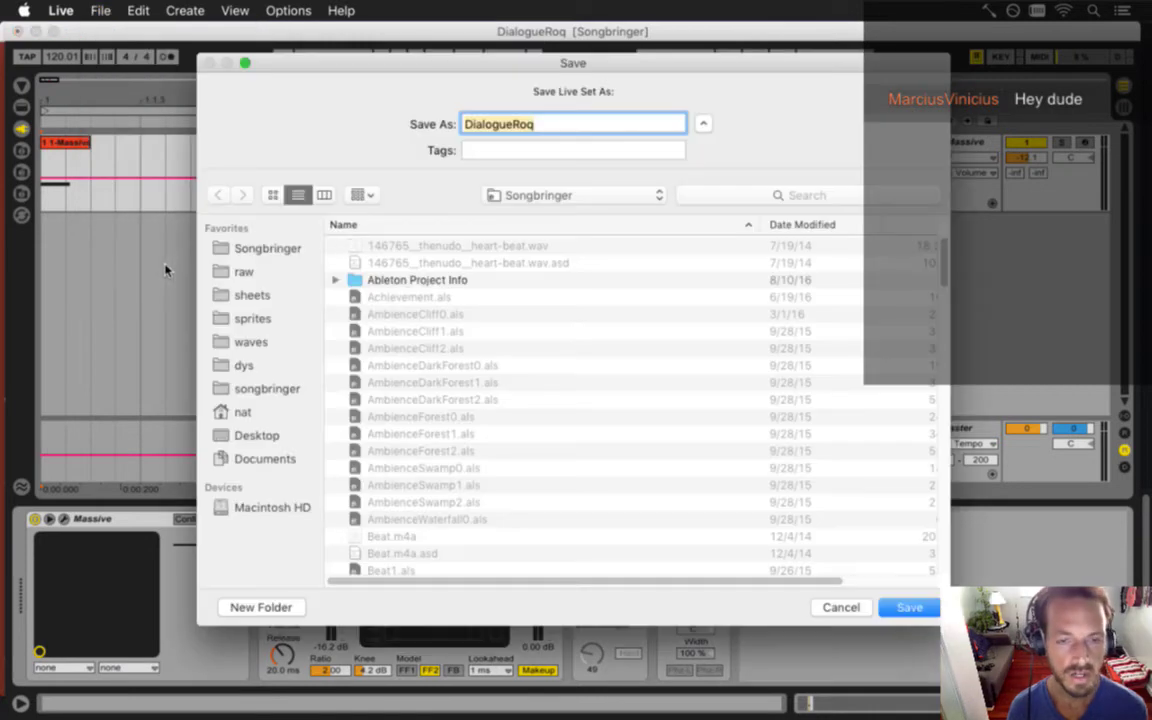
key("Right")
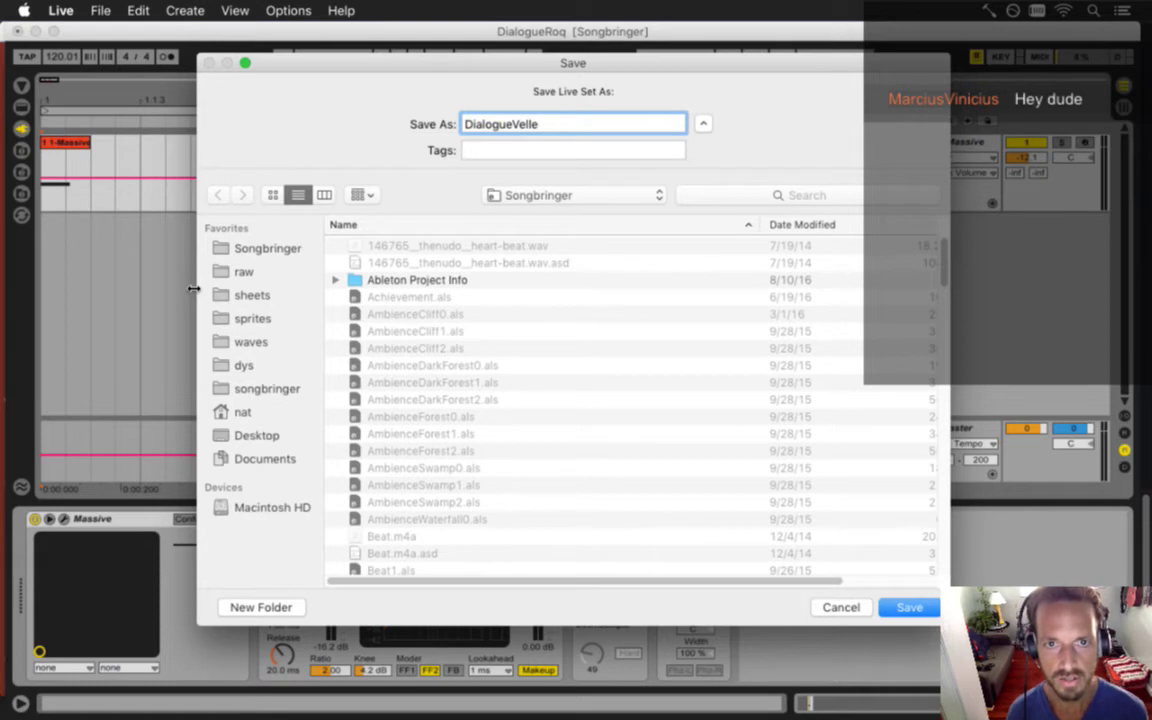
key("Return")
Switch to Xcode and set the velle item to 2 in Saves.txt
key("super+Tab")
key("super+Tab")
key("super+Tab")
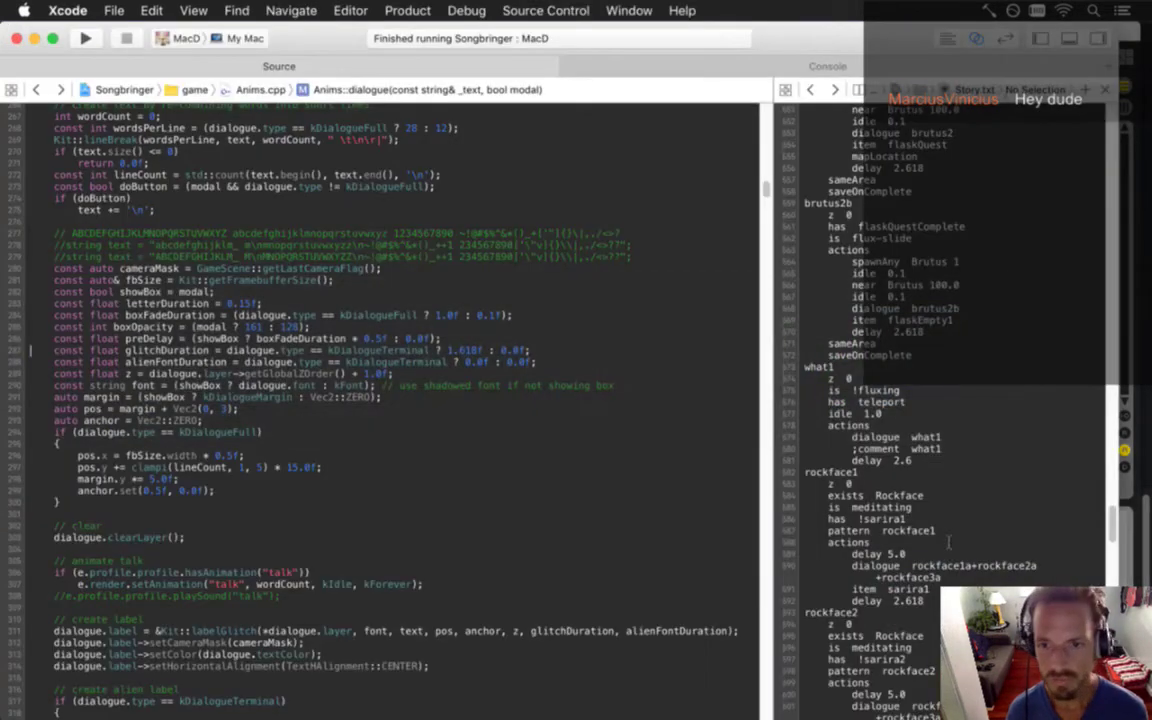
left_click(948, 541)
key("ctrl+super+Left")
key("ctrl+super+Left")
key("ctrl+super+Left")
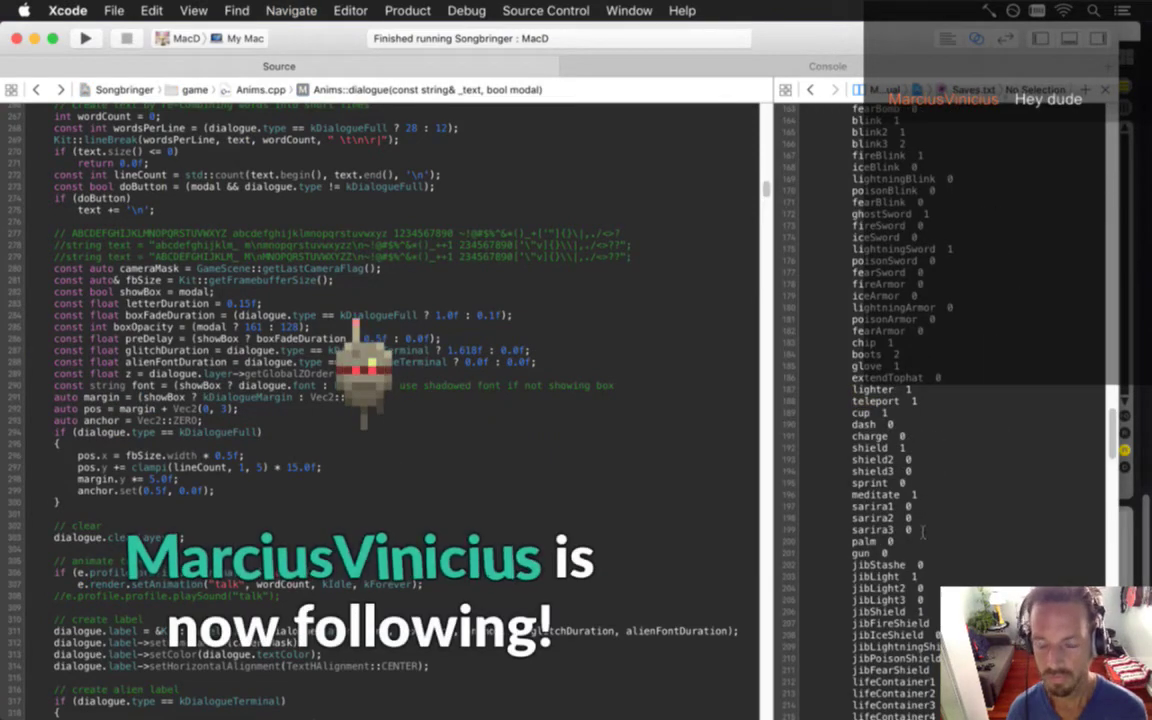
scroll(922, 532, "up", 10)
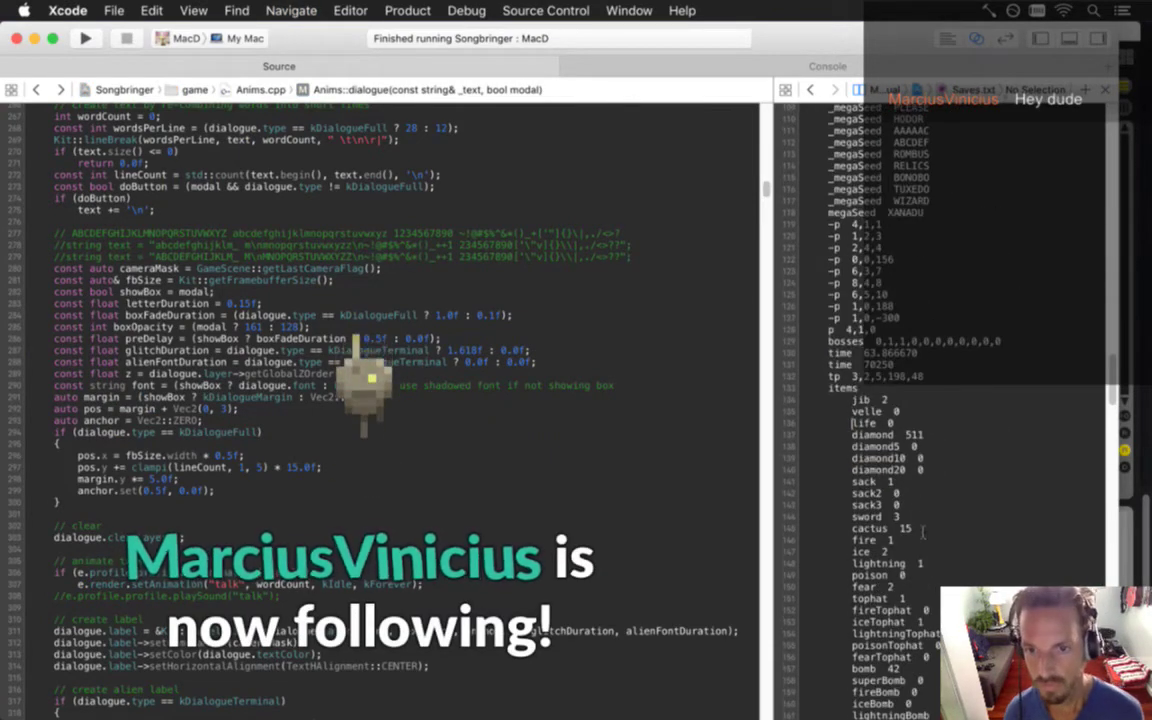
key("XF86AudioLowerVolume")
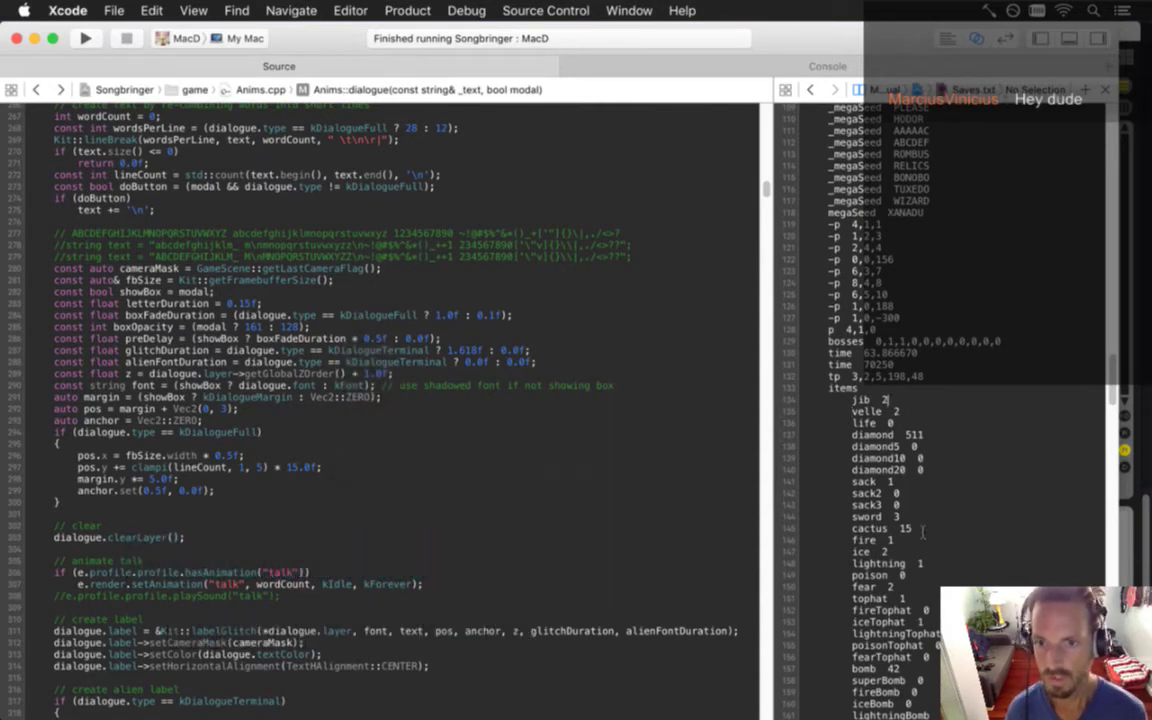
Change the speaker of the "Nothing at all" reply in story-what1 of Strings-en.txt to Velle
key("ctrl+super+Left")
key("ctrl+super+Left")
key("ctrl+super+Left")
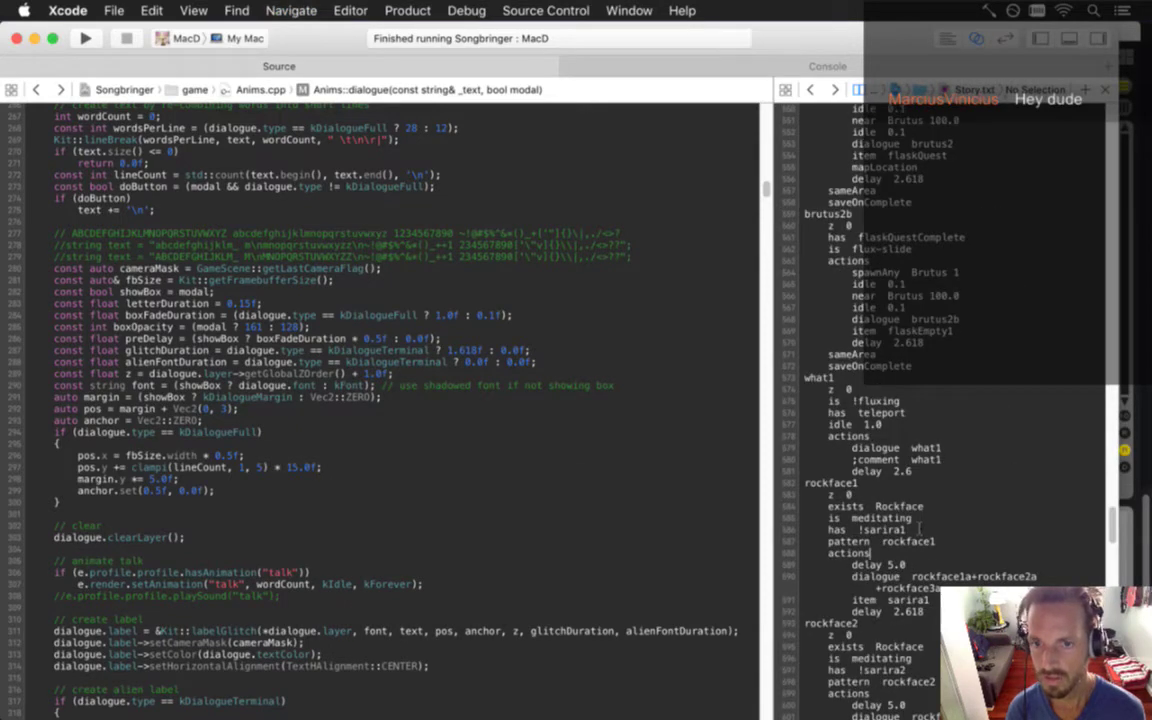
key("ctrl+super+Left")
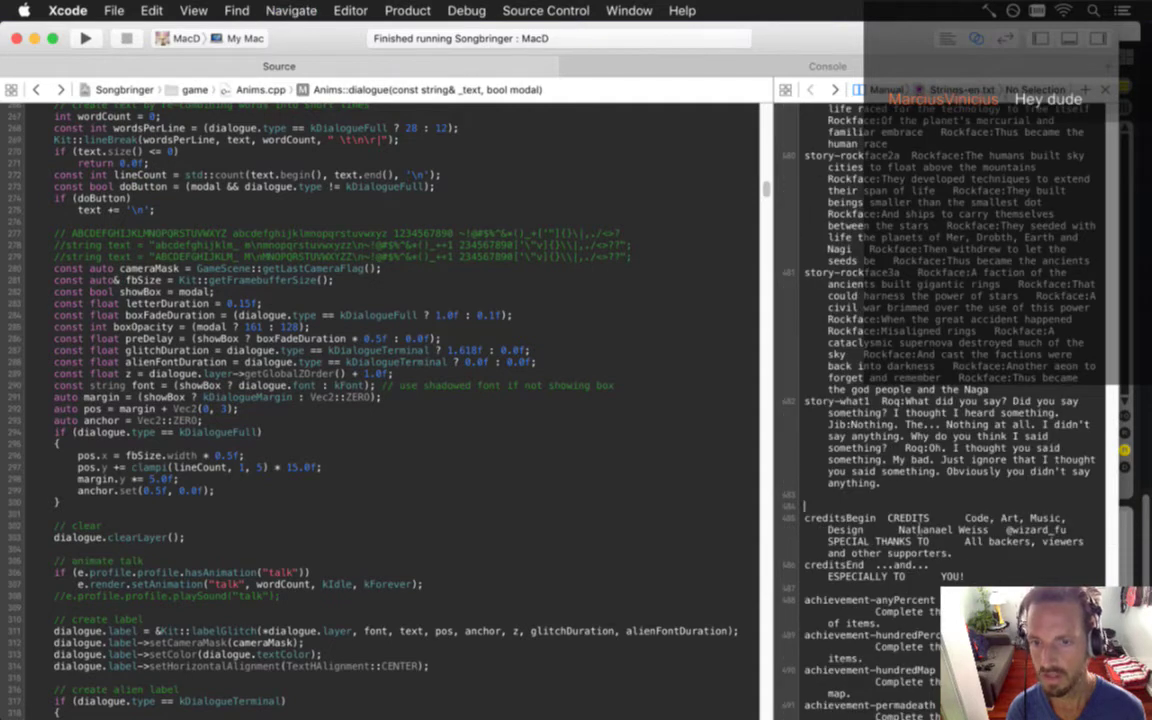
double_click(834, 424)
type("Velle")
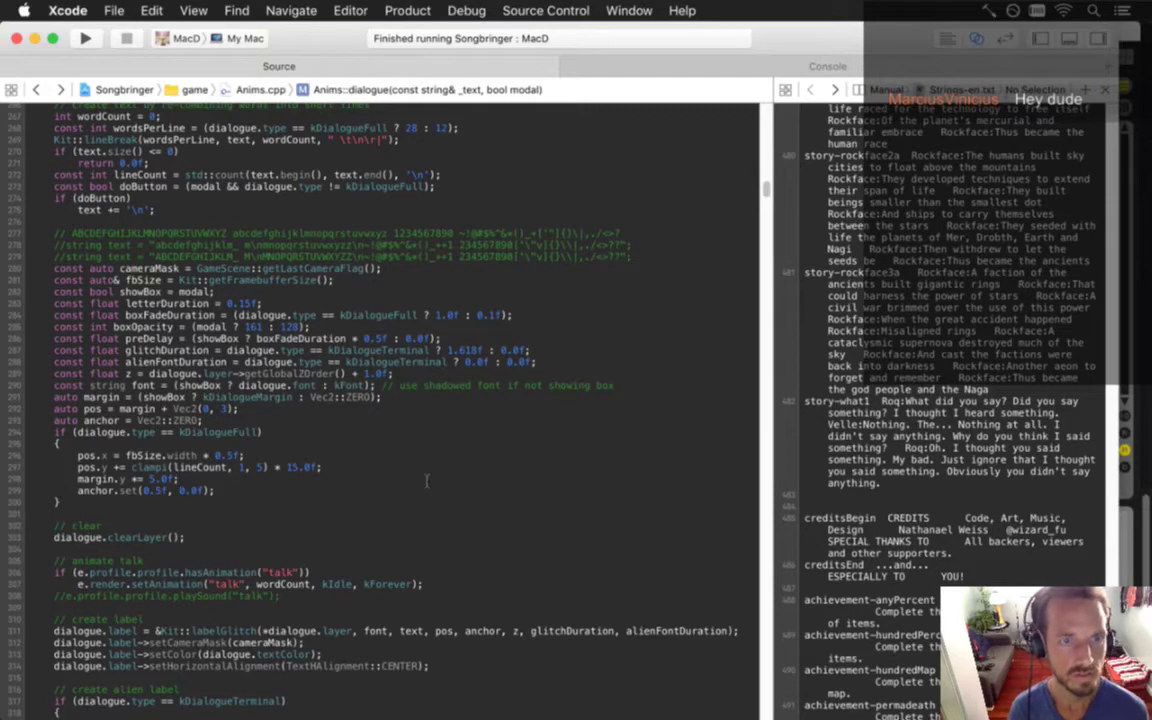
Find and open the Velle.txt friend definition file in the main editor
key("super+shift+o")
type("velle")
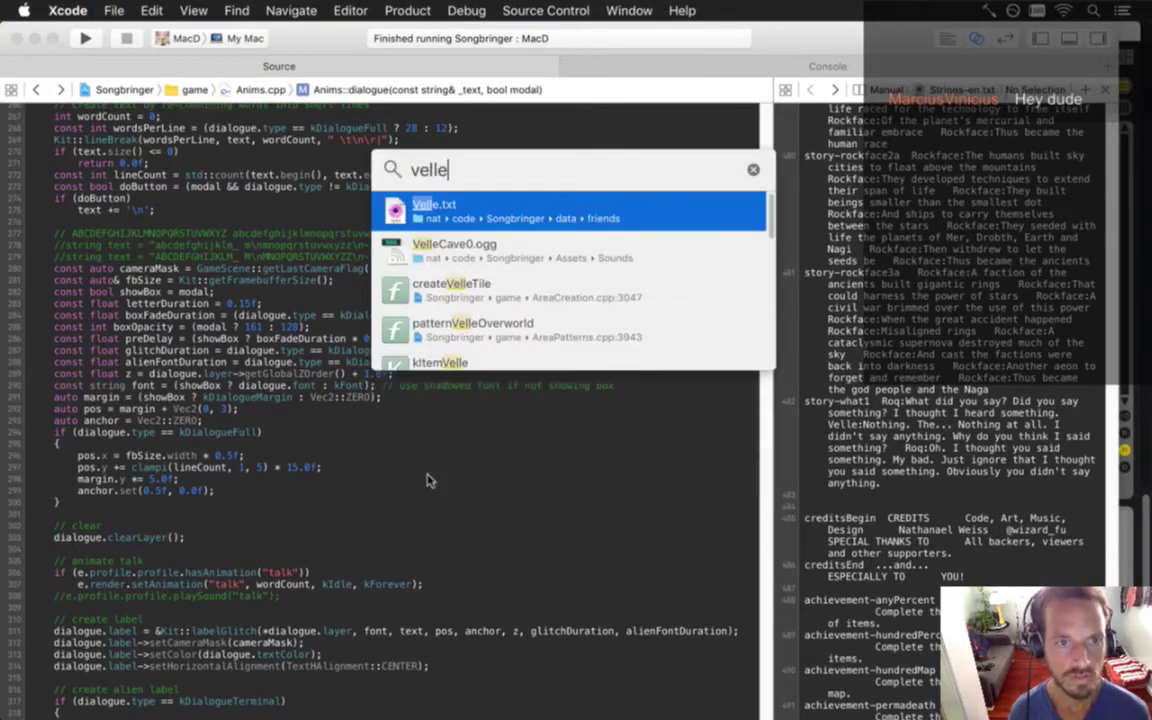
key("Return")
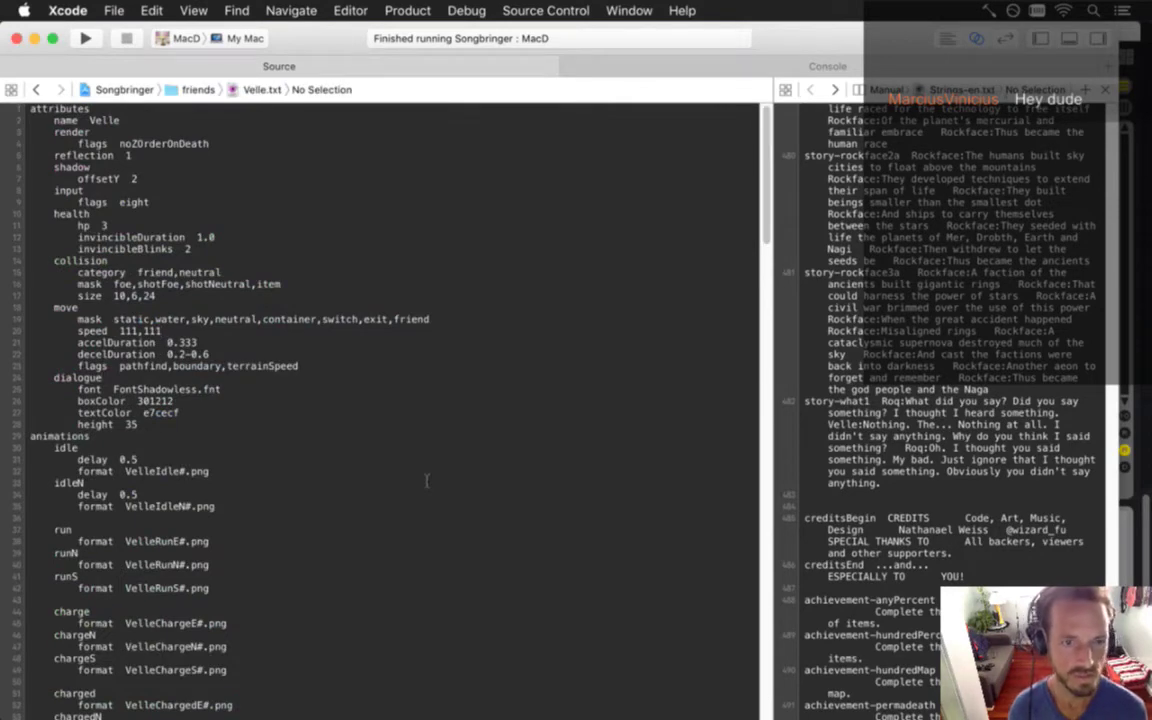
Run Songbringer, advance through the conversation between Roq and Velle, and quit the game
key("super+r")
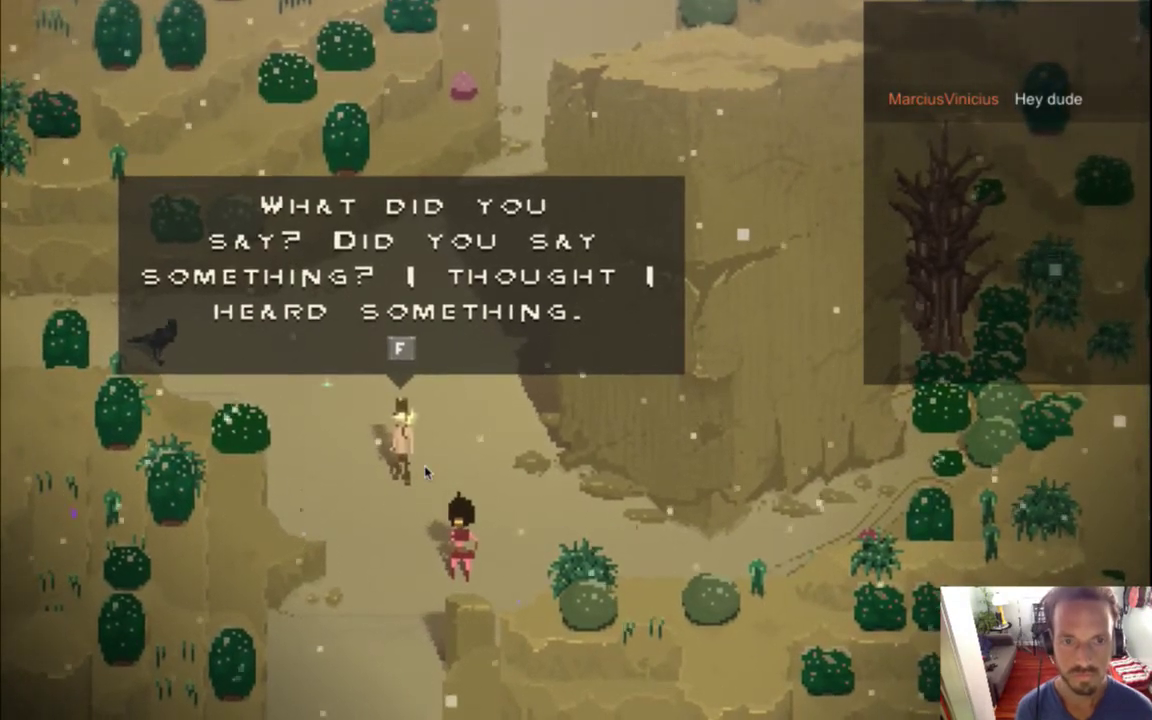
key("f")
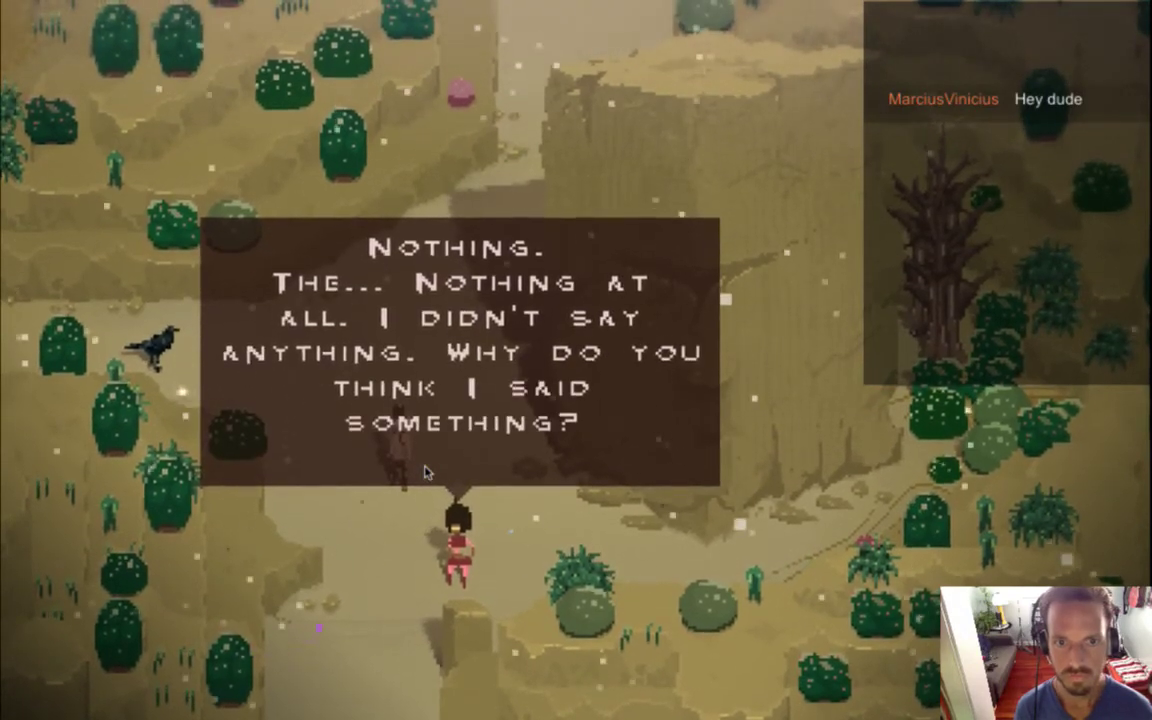
key("f")
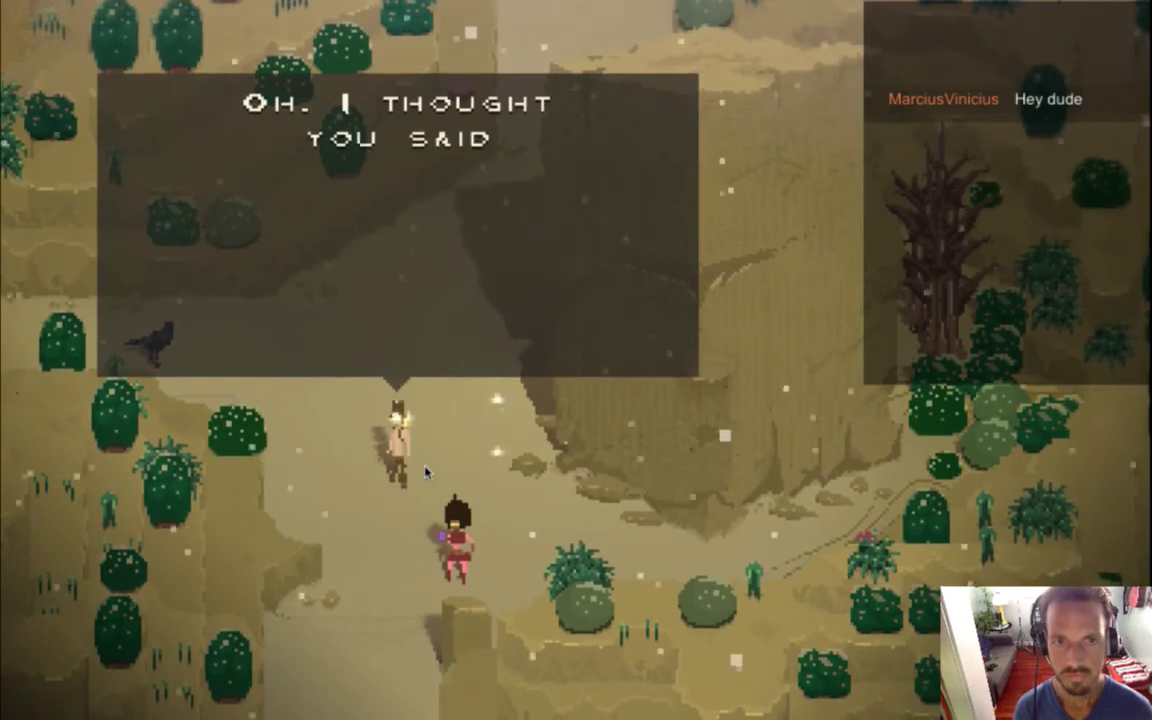
key("XF86AudioRaiseVolume")
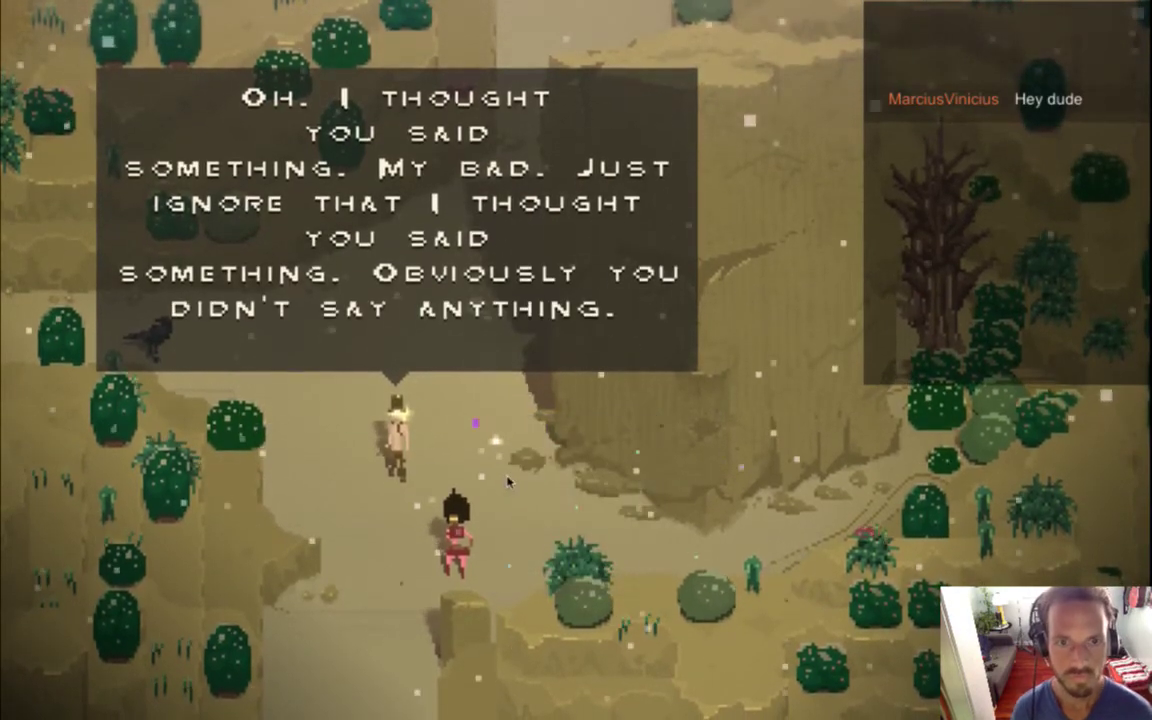
key("super+q")
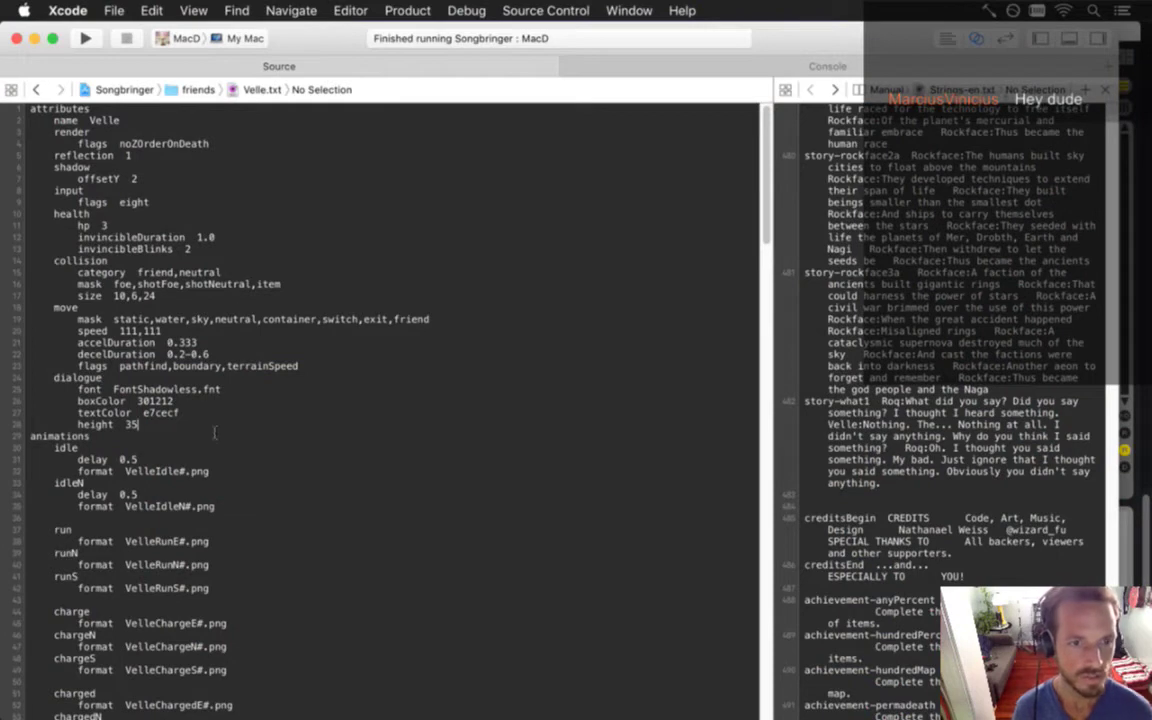
Open Roq.txt and copy the sounds block with its three DialogueRoq entries from the dialogue section
key("shift+super+o")
type("roq")
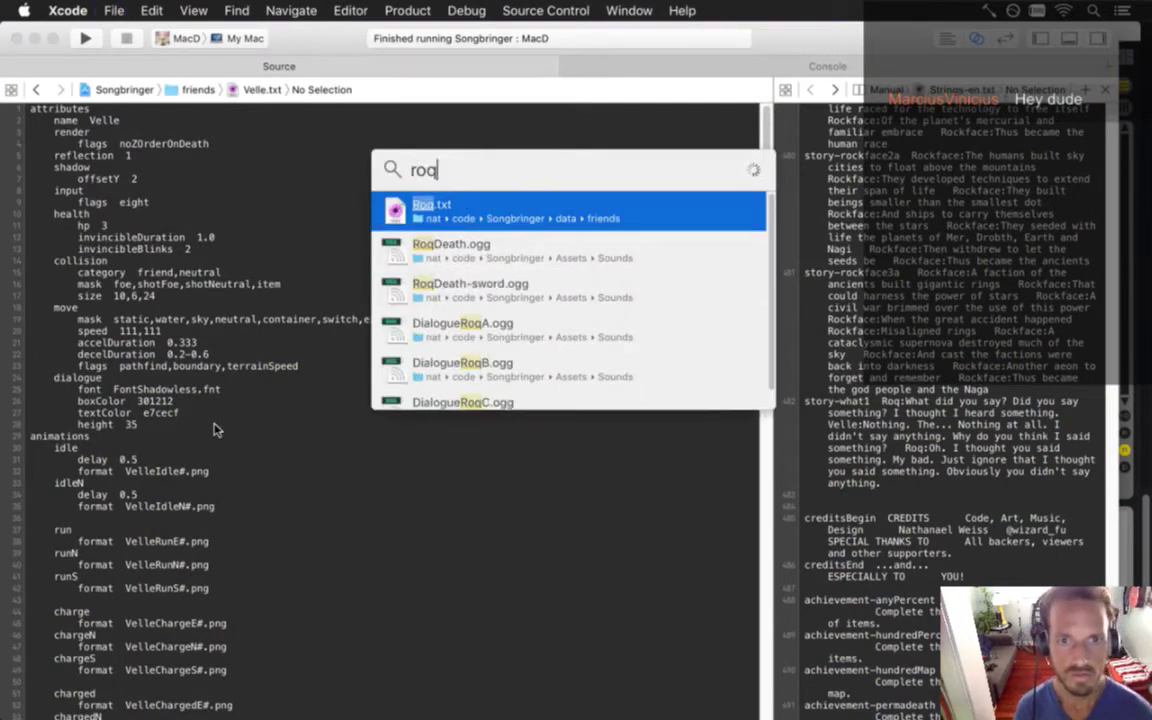
key("Return")
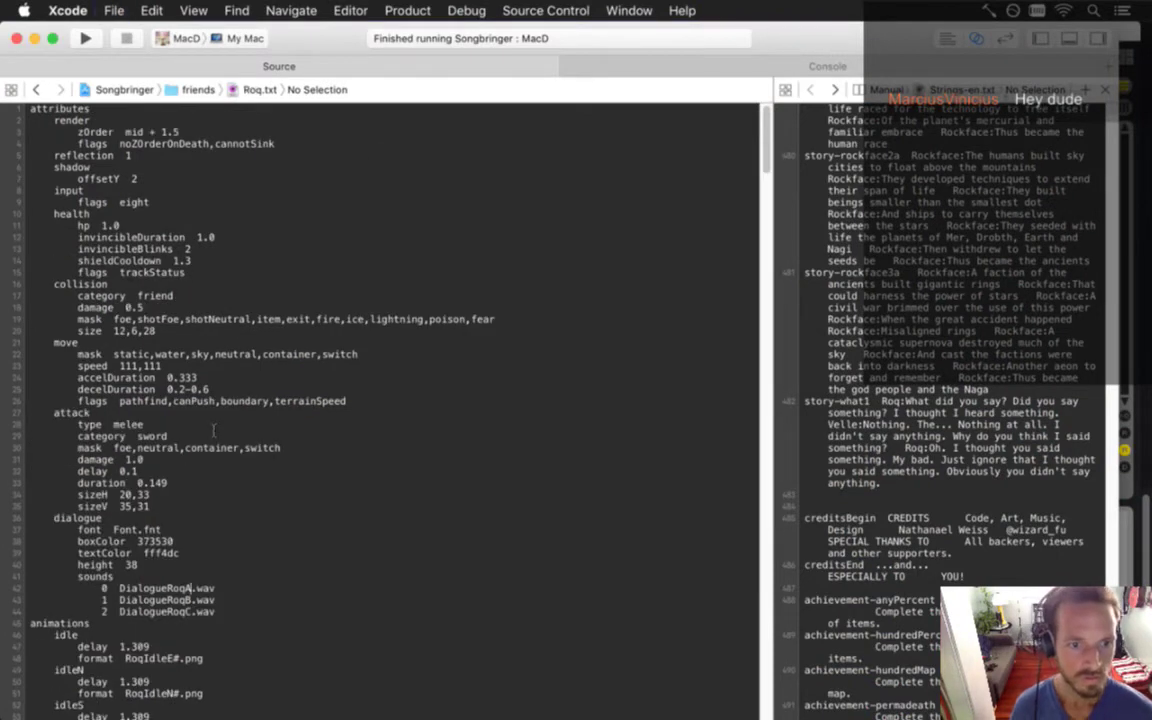
key("shift+Down")
key("shift+Down")
key("shift+Down")
key("shift+Down")
key("super+c")
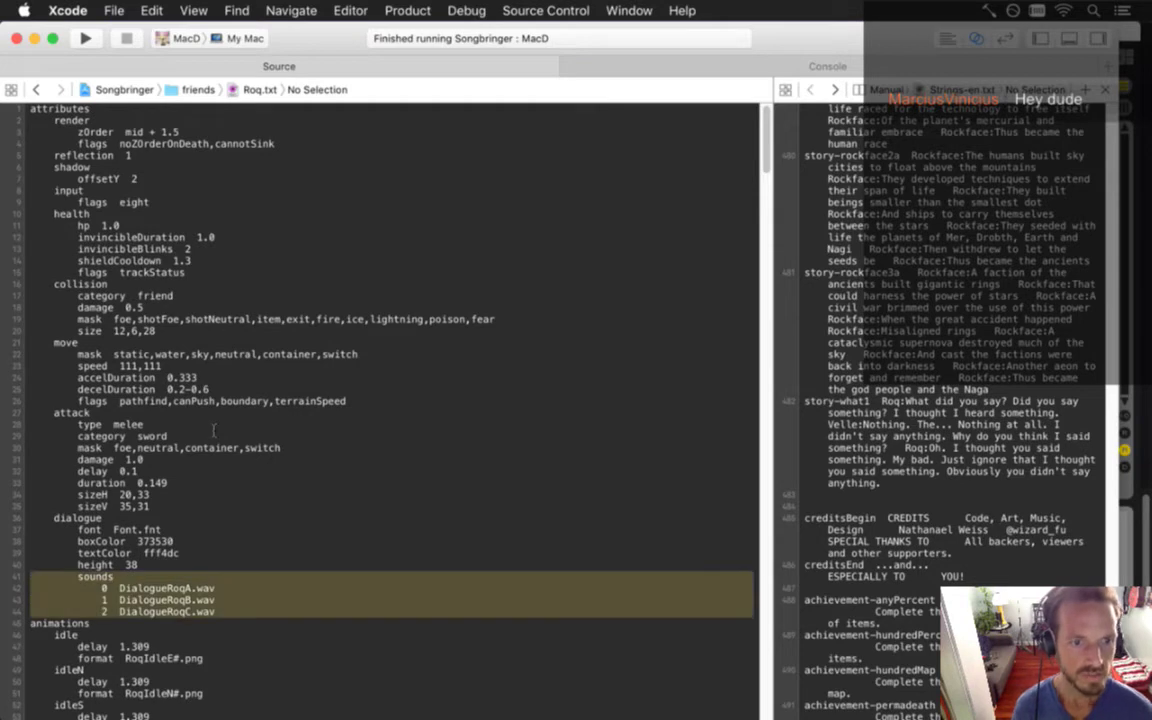
Paste the sounds block at the end of the dialogue section in Velle.txt and rename entry 0 to DialogueVelleA.wav
key("ctrl+super+Left")
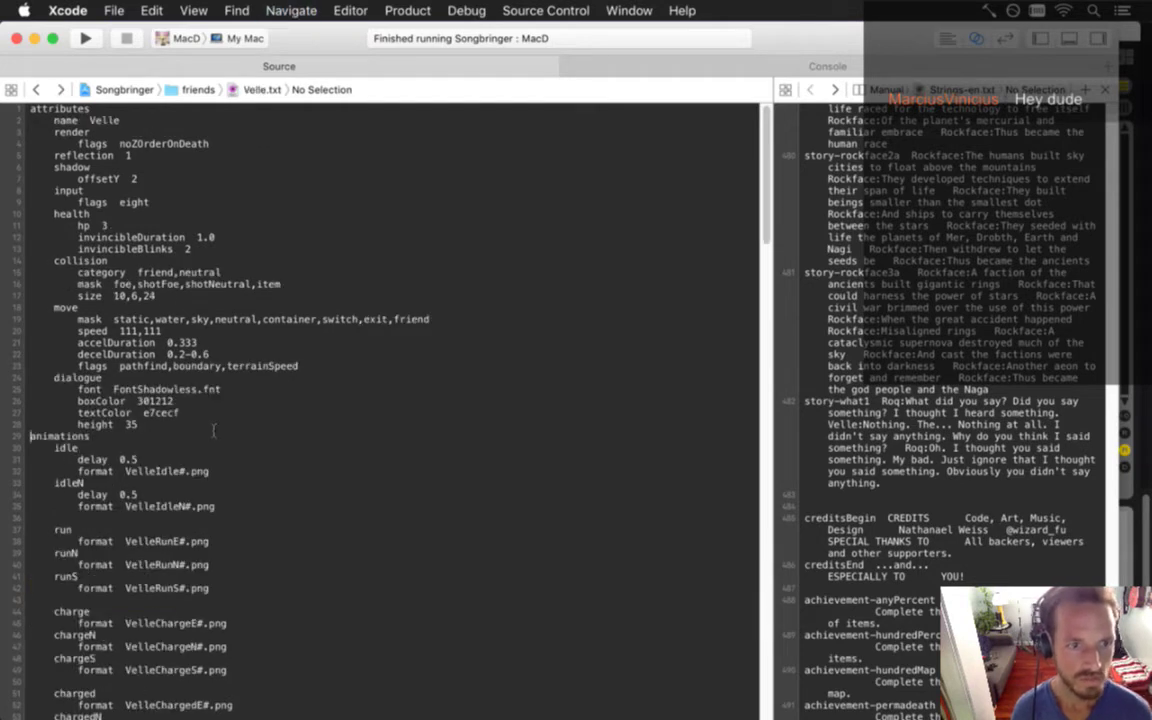
key("super+v")
key("BackSpace")
key("BackSpace")
key("BackSpace")
type("Velle")
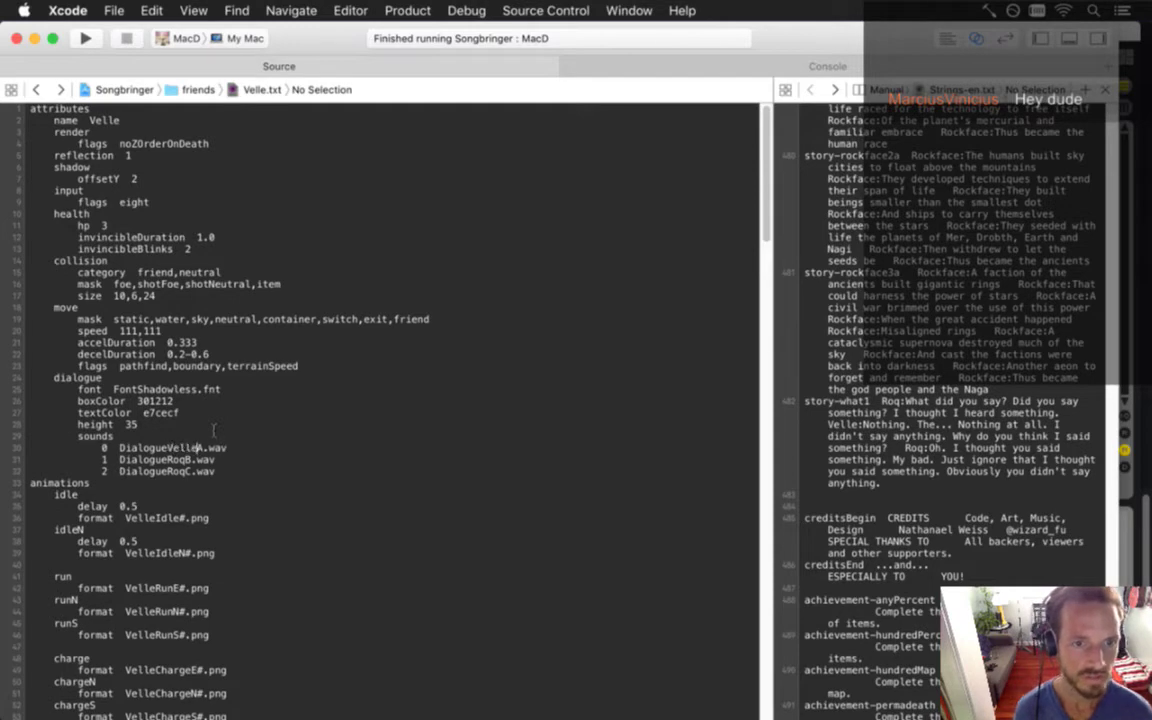
Rename sound entries 1 and 2 in Velle.txt to DialogueVelleB.wav and DialogueVelleC.wav
key("BackSpace")
key("BackSpace")
key("BackSpace")
type("Velle")
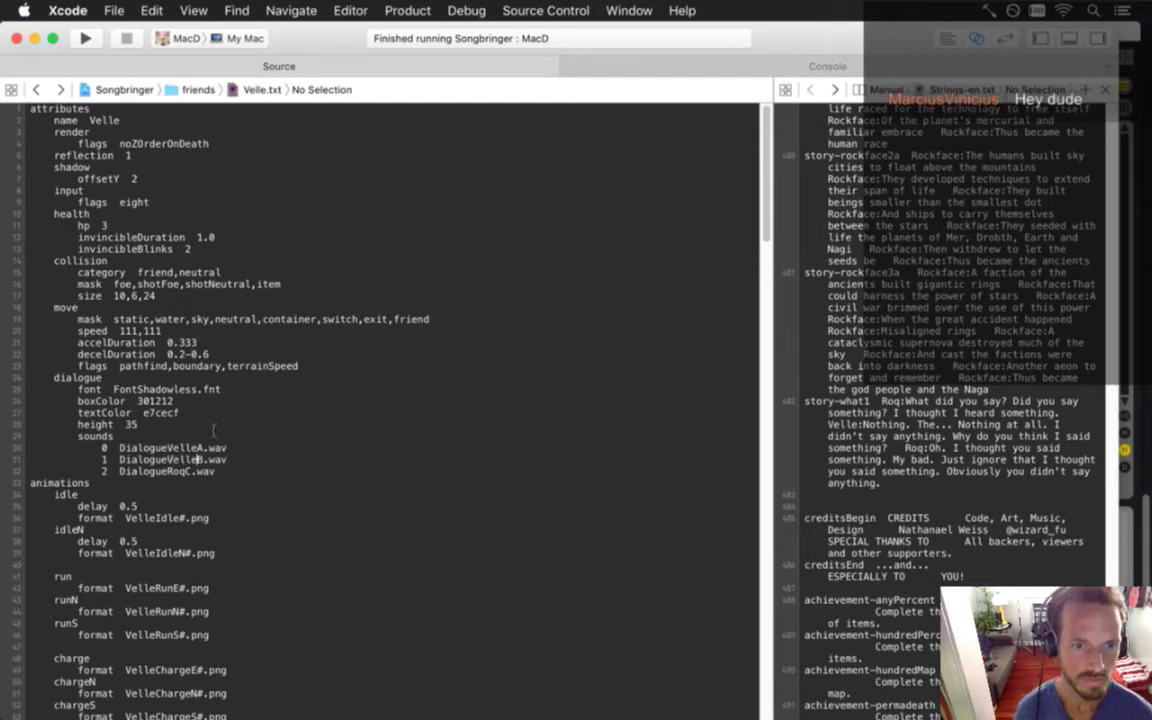
key("BackSpace")
key("BackSpace")
key("BackSpace")
type("Velle")
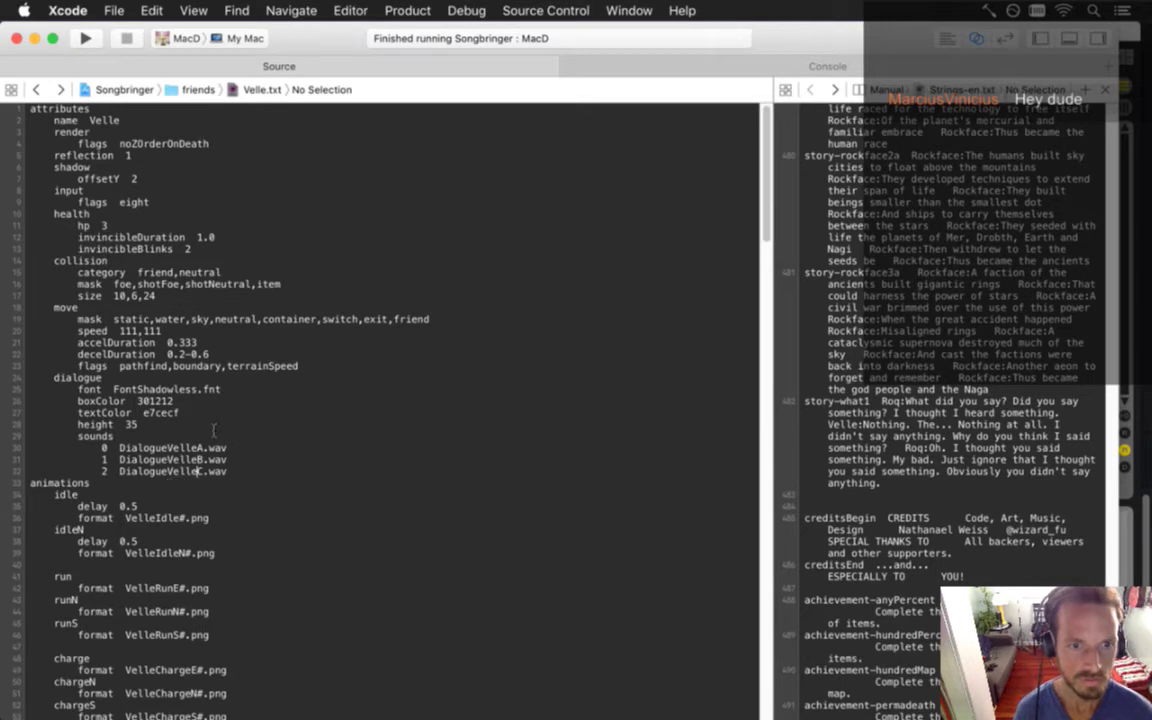
Switch to Ableton Live and play the three Massive clips of the DialogueVelle set from the start
key("super+Tab")
key("super+Tab")
key("super+Tab")
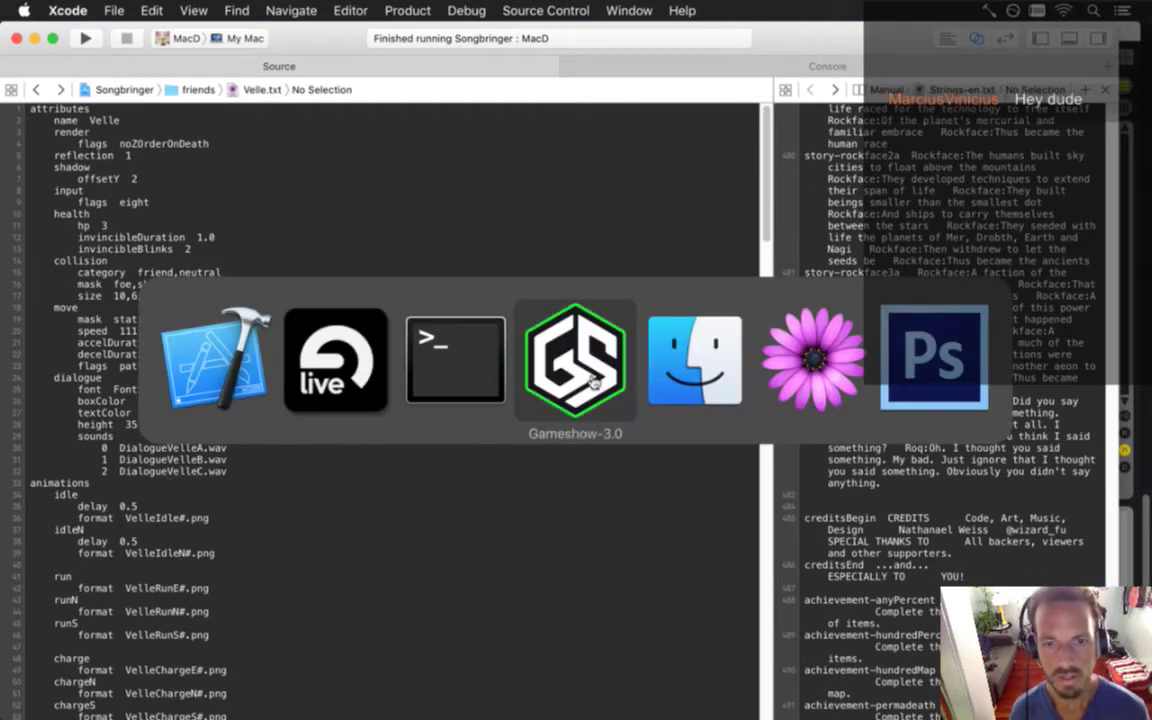
key("super+shift+Tab")
key("super+shift+Tab")
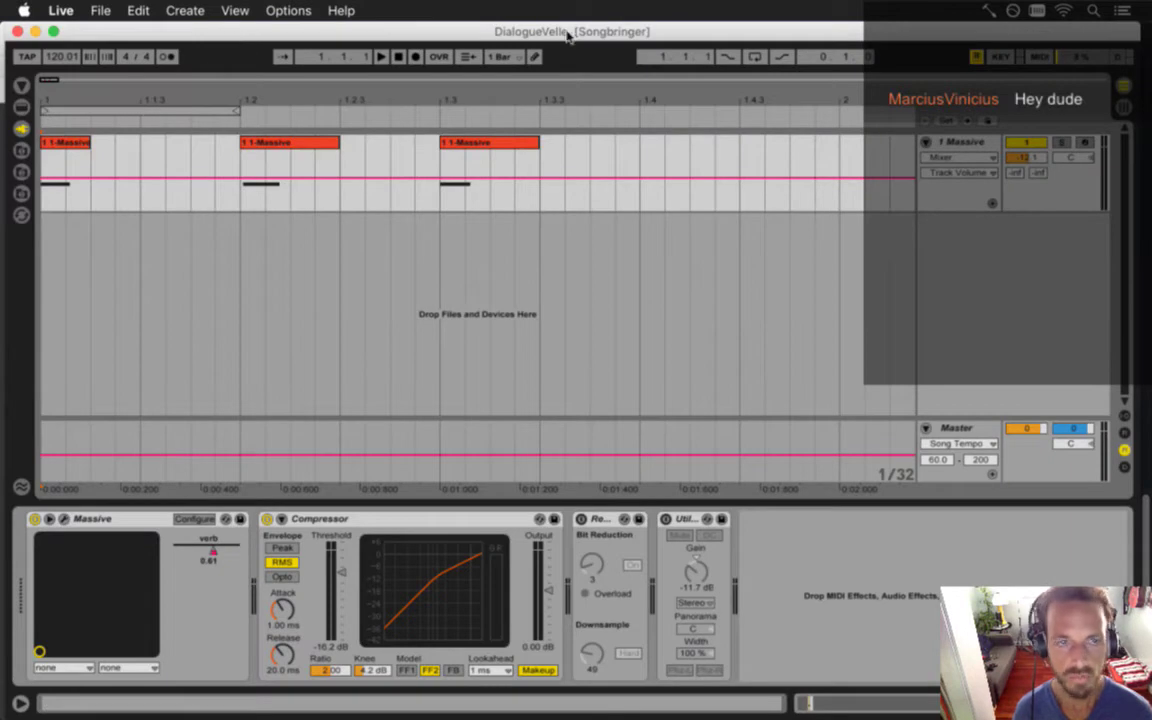
left_click(74, 110)
left_click(60, 147)
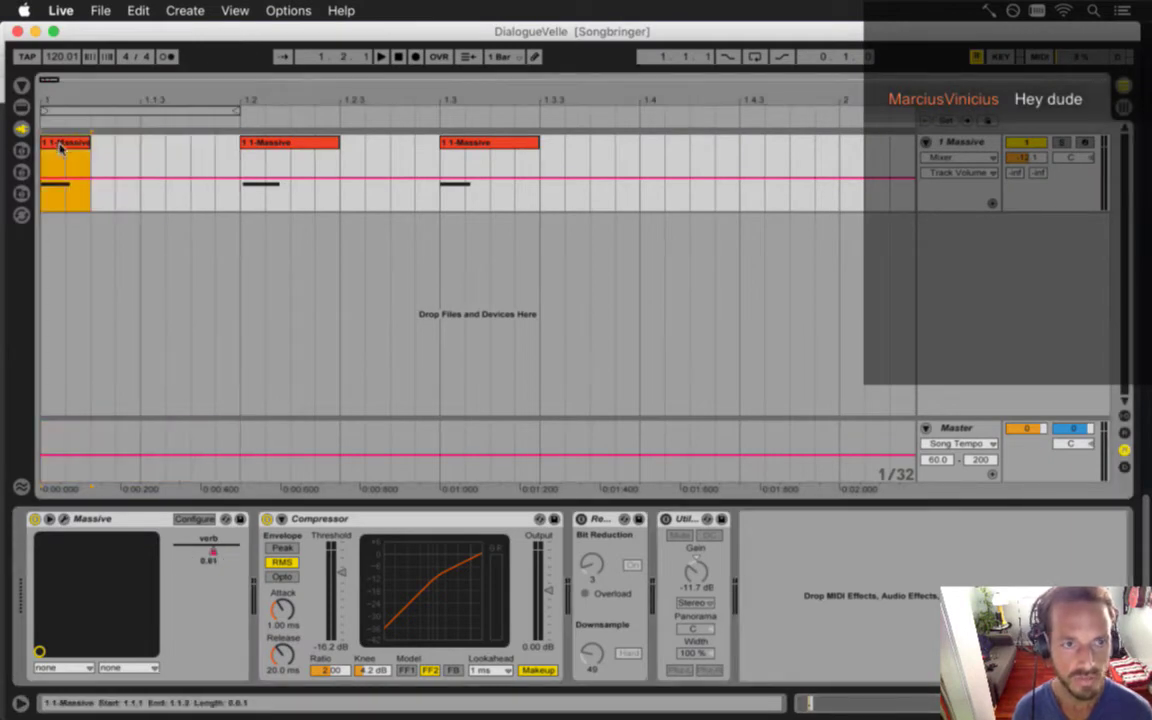
left_click(42, 200)
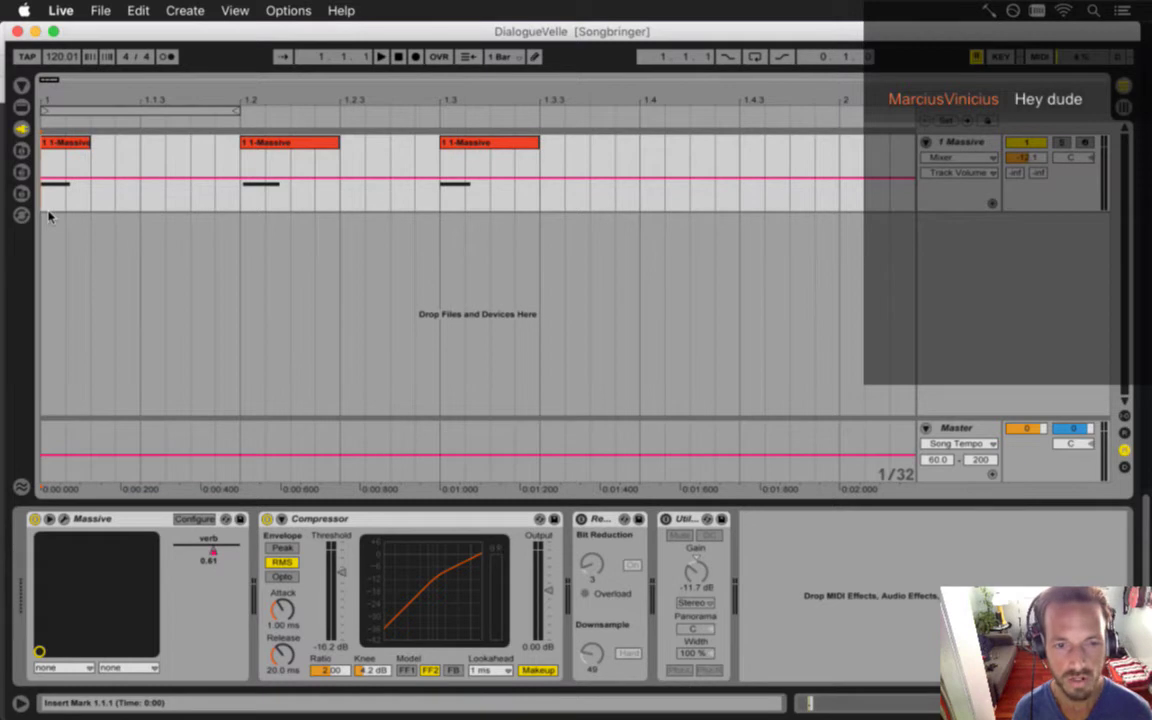
key("space")
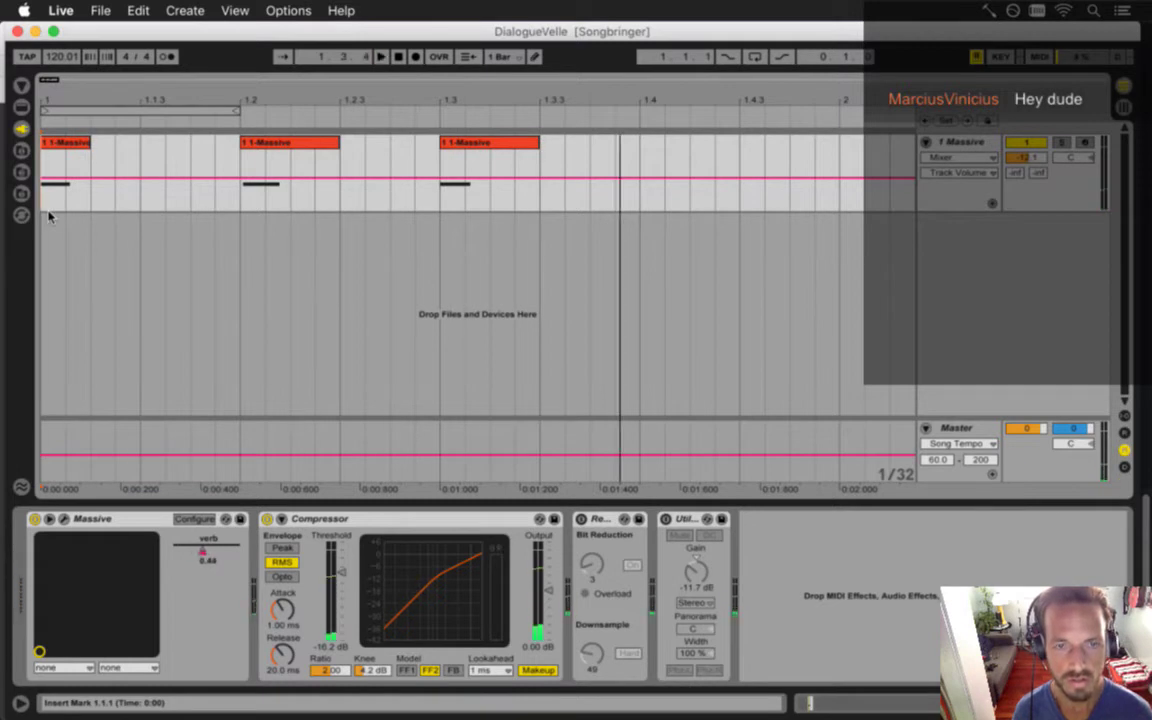
Extend the first Massive clip to end at 1.1.3 and move its note up to F3
left_click(51, 152)
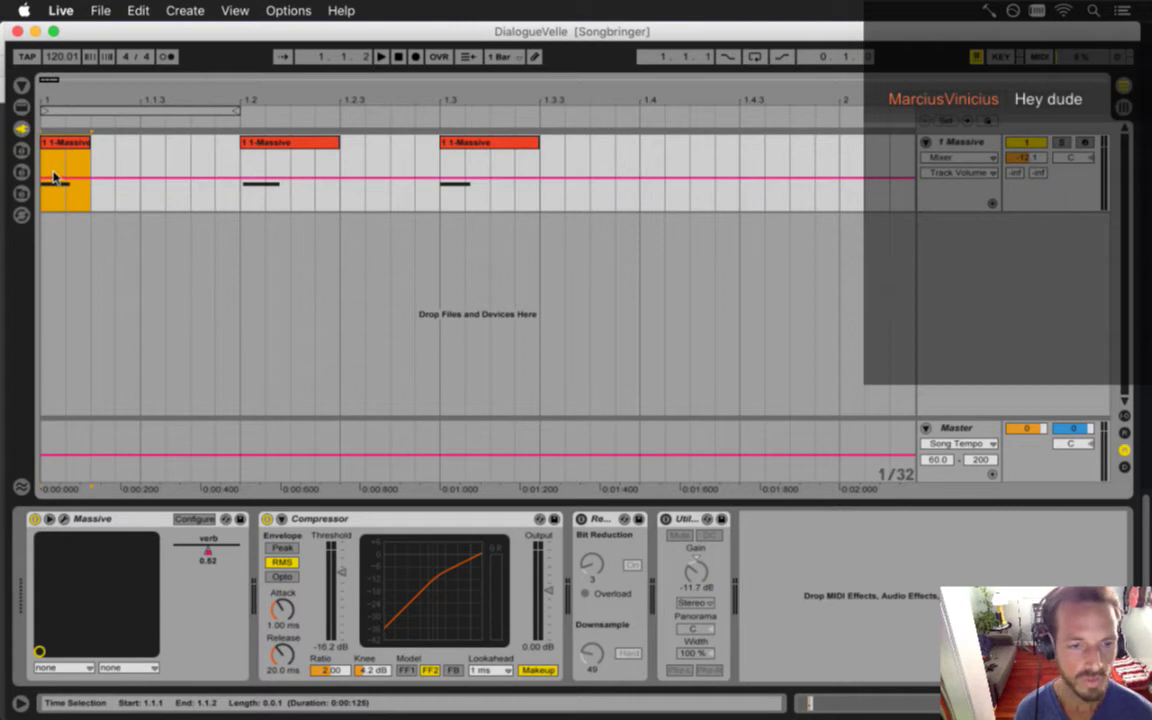
left_click_drag(91, 145, 143, 150)
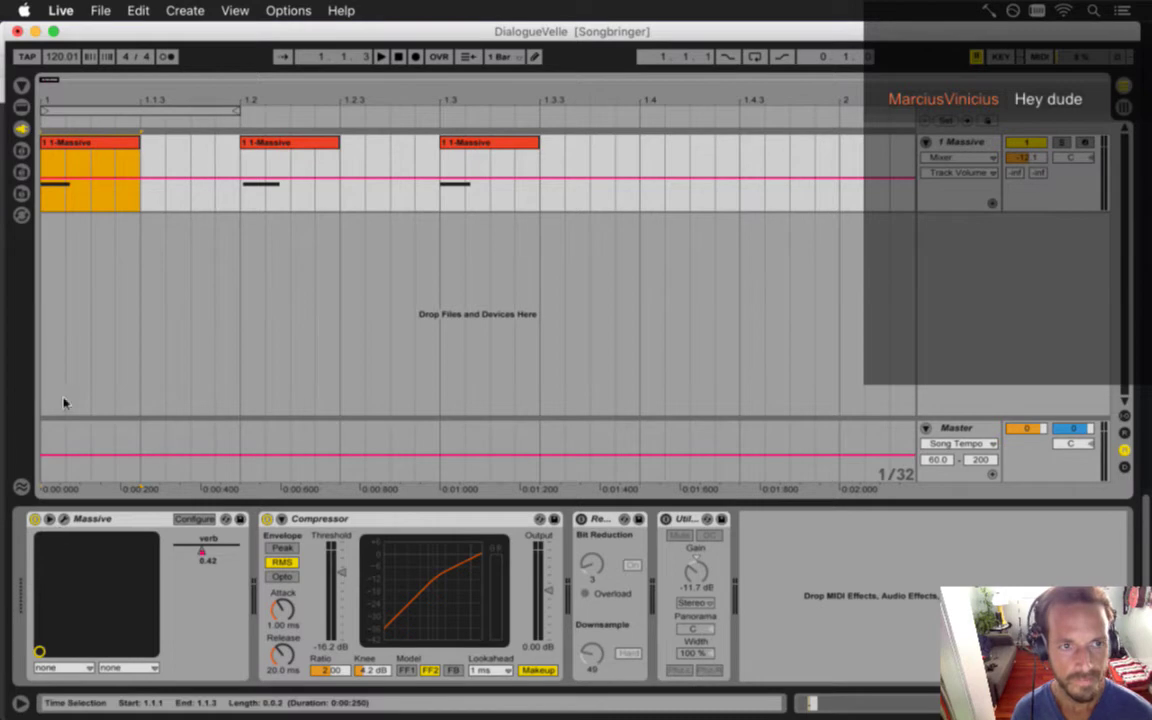
key("shift+Tab")
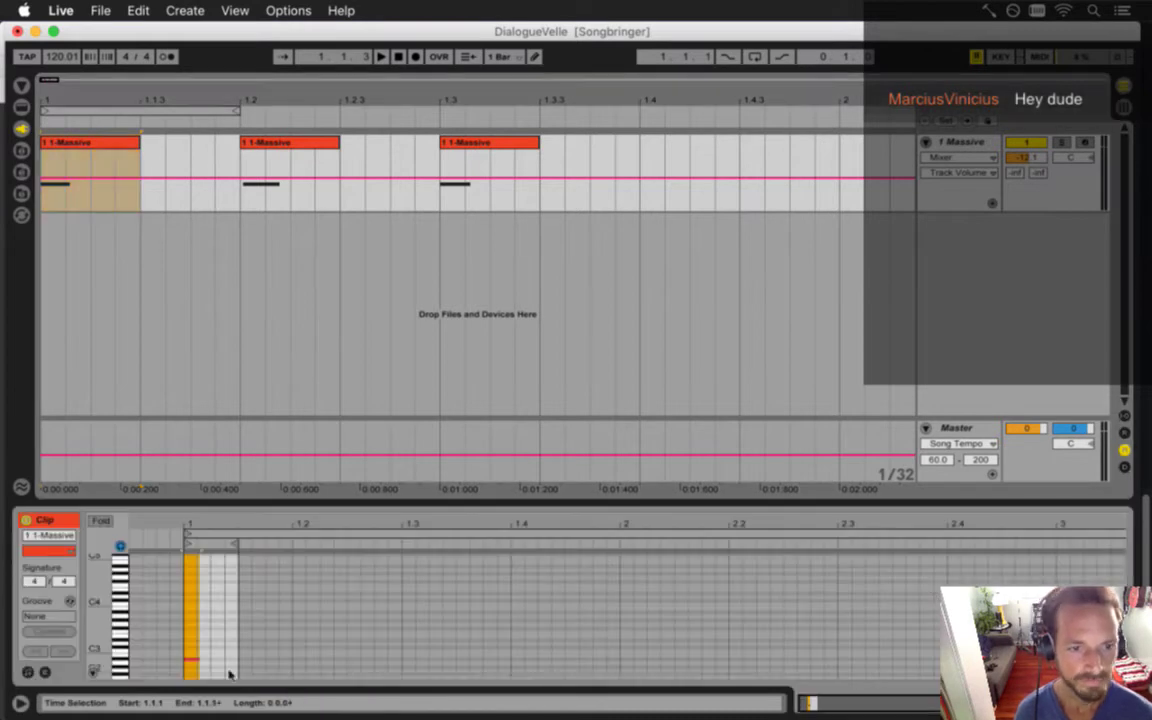
left_click_drag(107, 645, 193, 670)
scroll(104, 636, "up", 2)
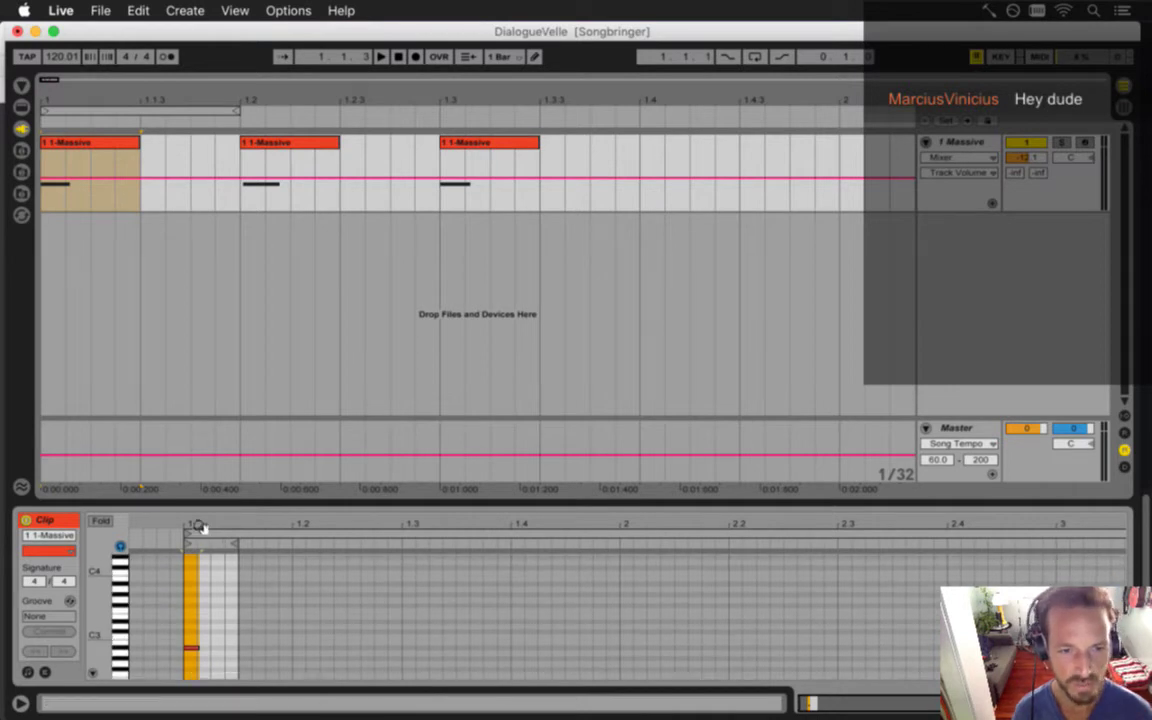
left_click_drag(198, 526, 200, 532)
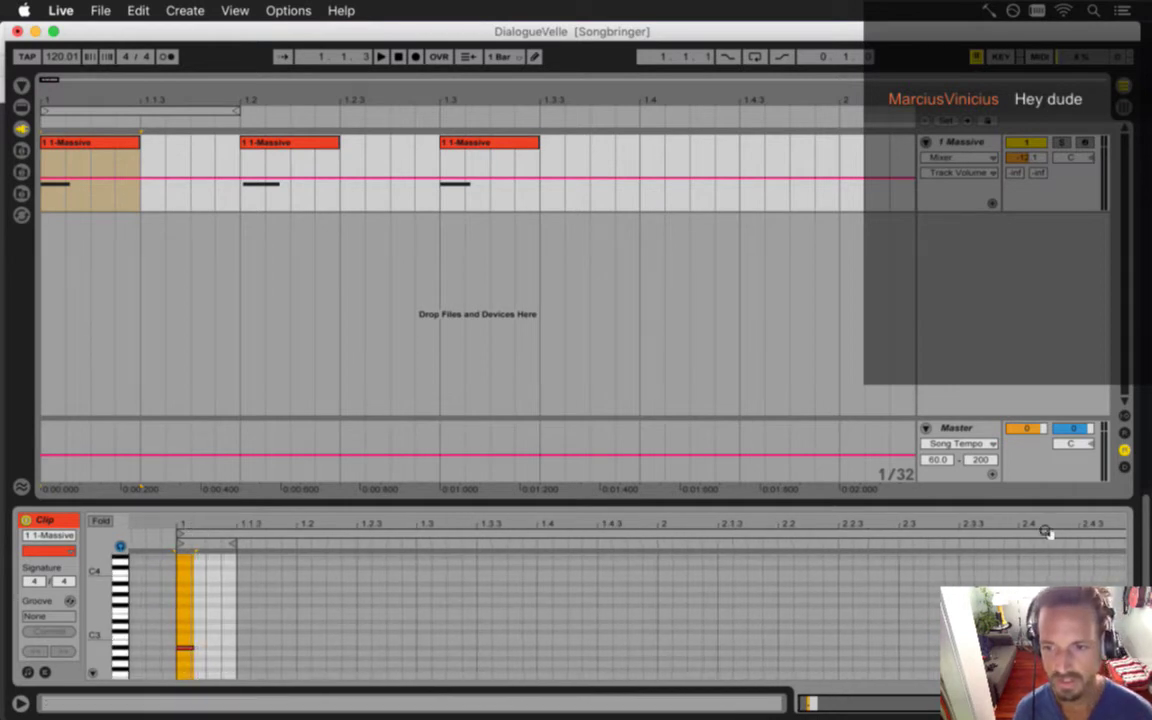
left_click(185, 650)
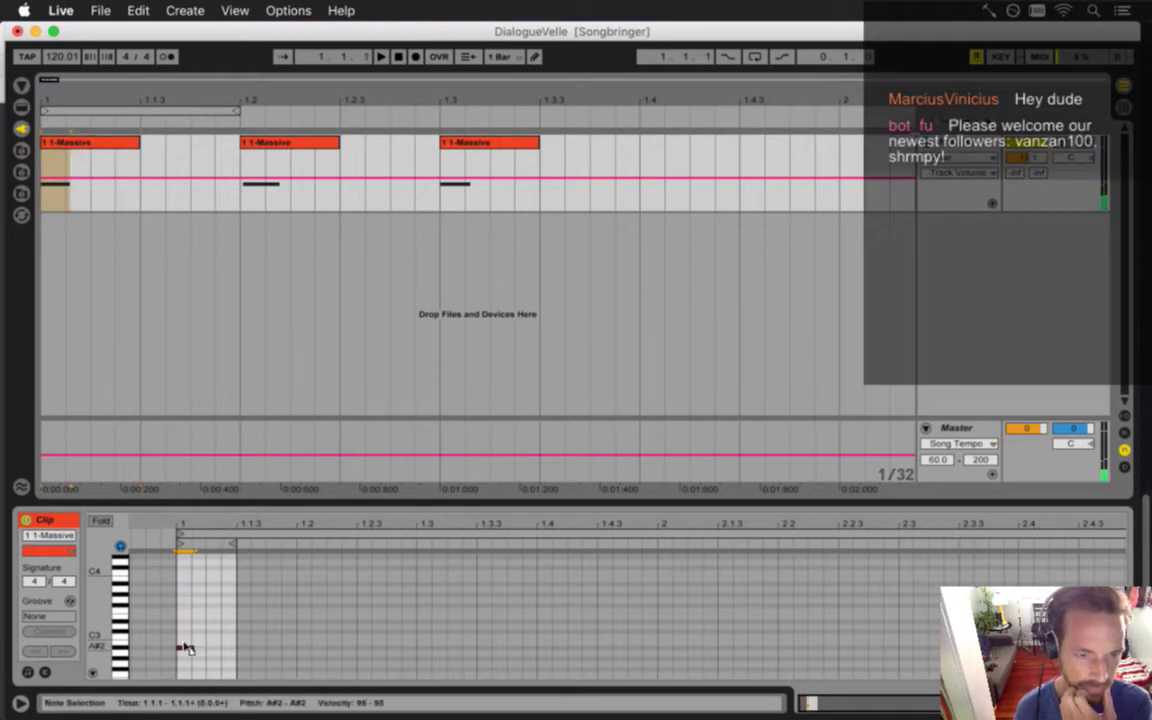
left_click_drag(186, 648, 188, 611)
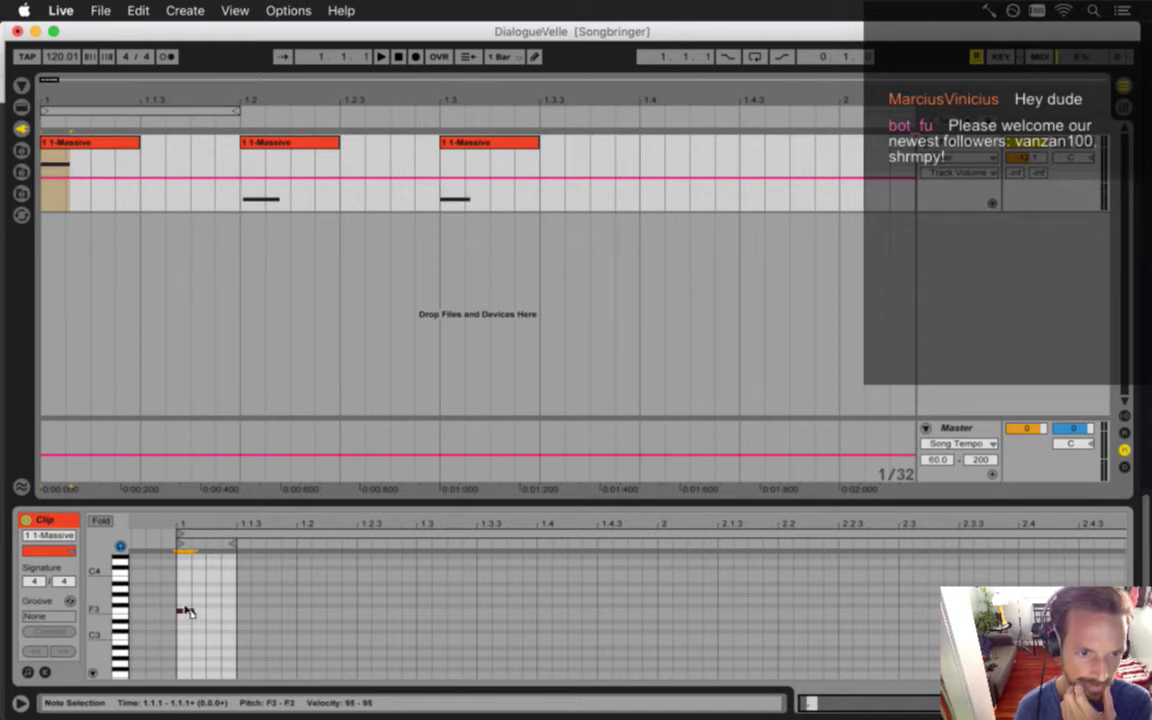
left_click(199, 634)
key("space")
key("space")
Move the note in the second Massive clip up to F3
left_click(265, 153)
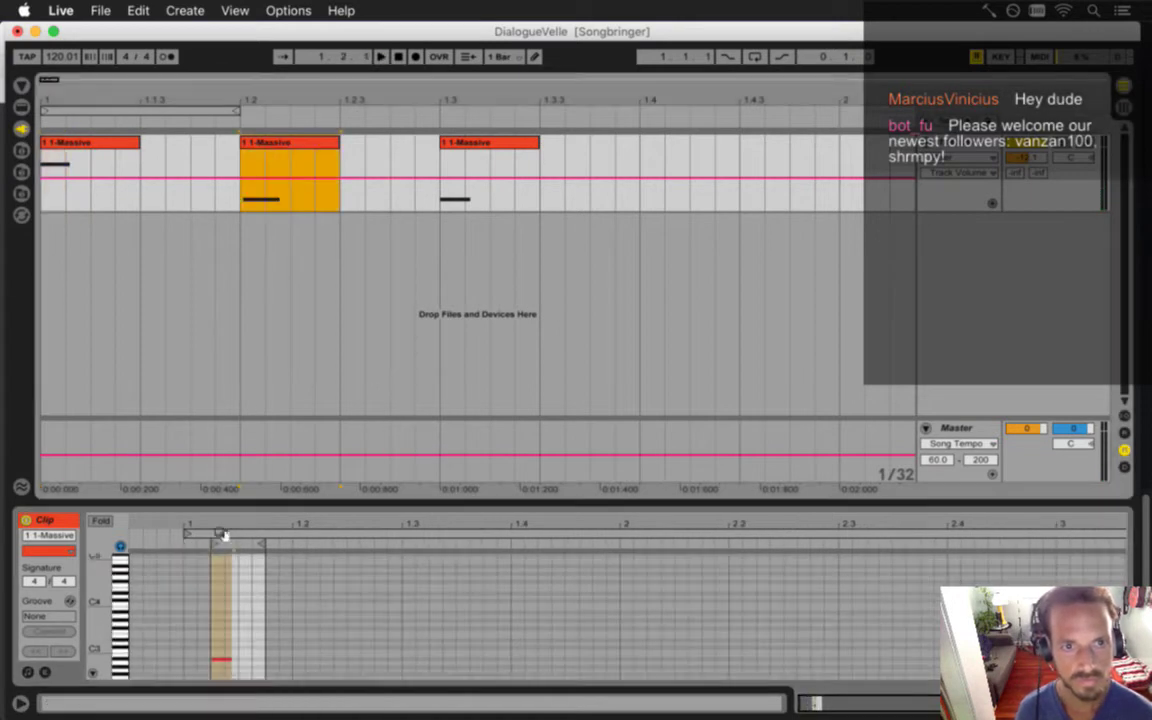
left_click(222, 661)
left_click_drag(219, 658, 222, 632)
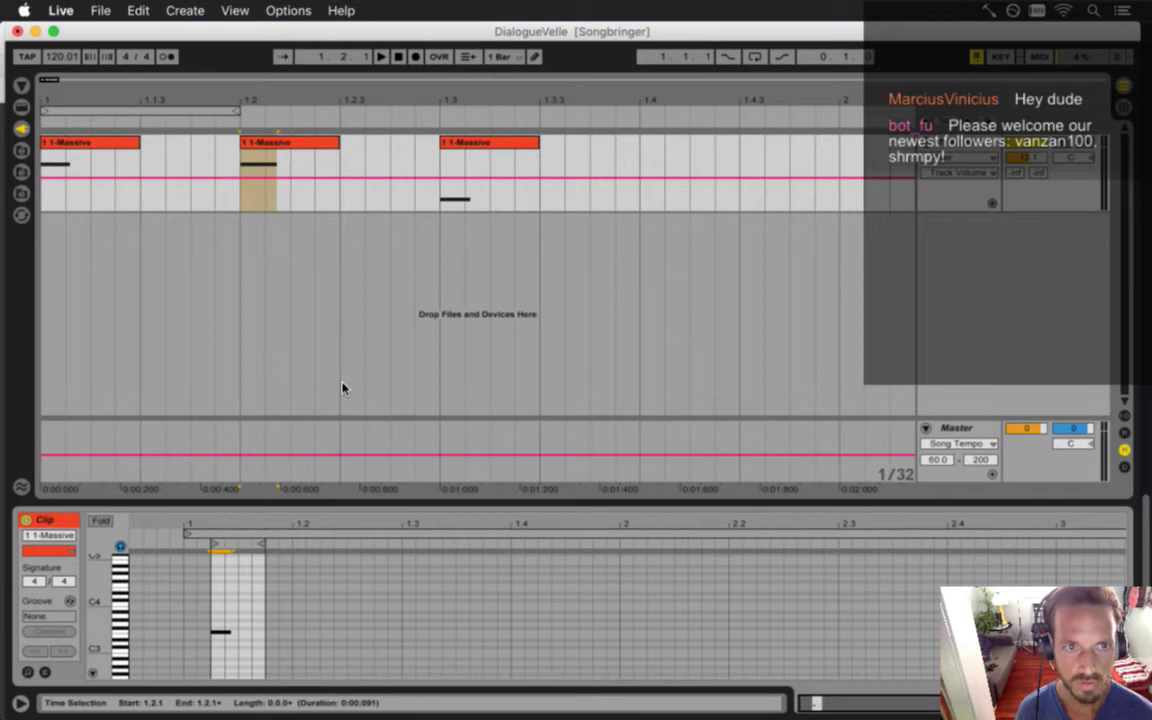
Move the note in the third Massive clip up to G3 and play the arrangement from the start
left_click(487, 162)
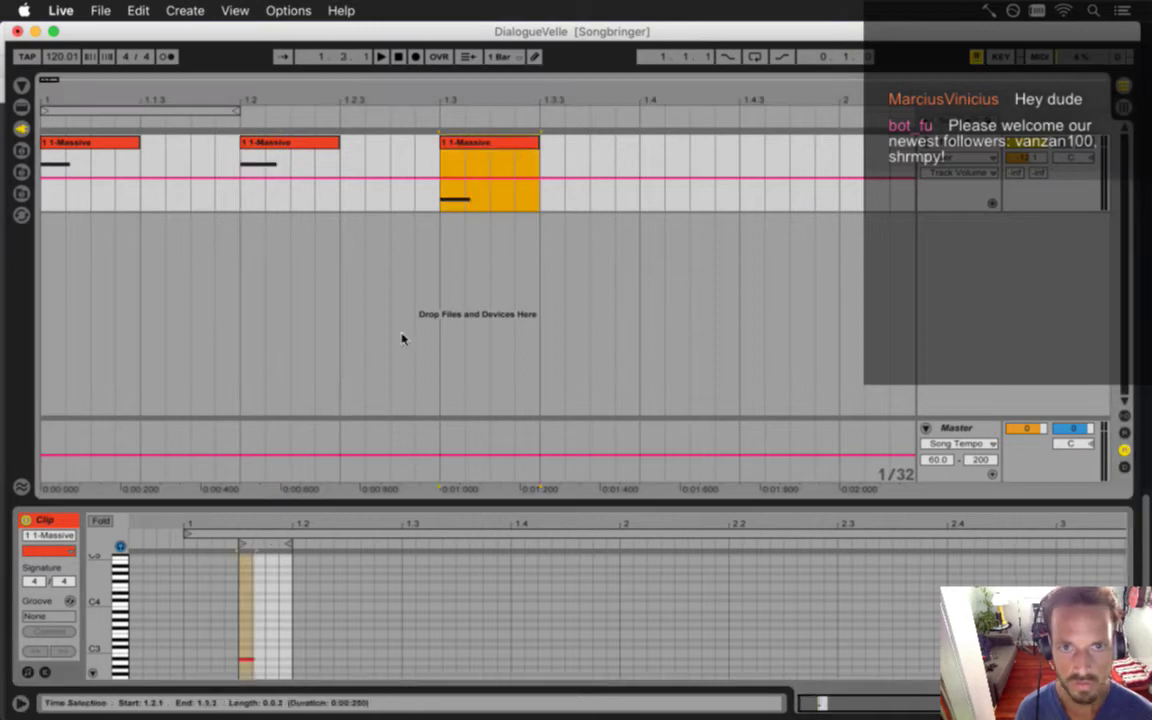
left_click(248, 657)
left_click_drag(248, 657, 248, 632)
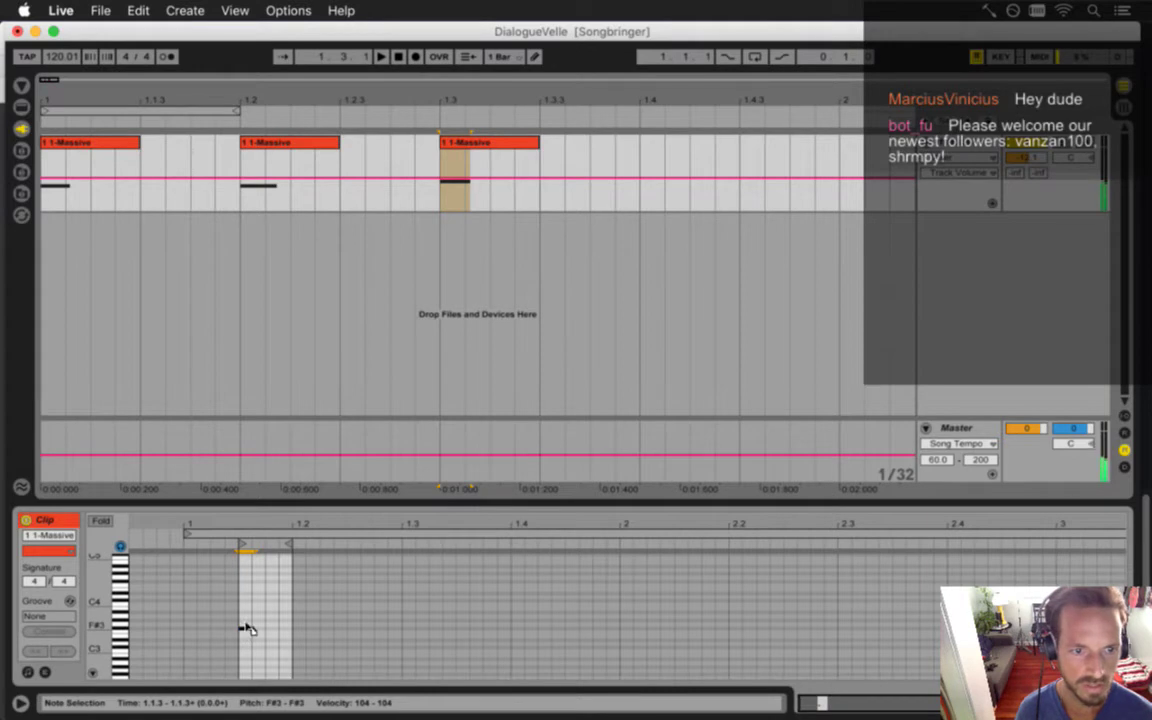
left_click_drag(247, 632, 248, 626)
key("space")
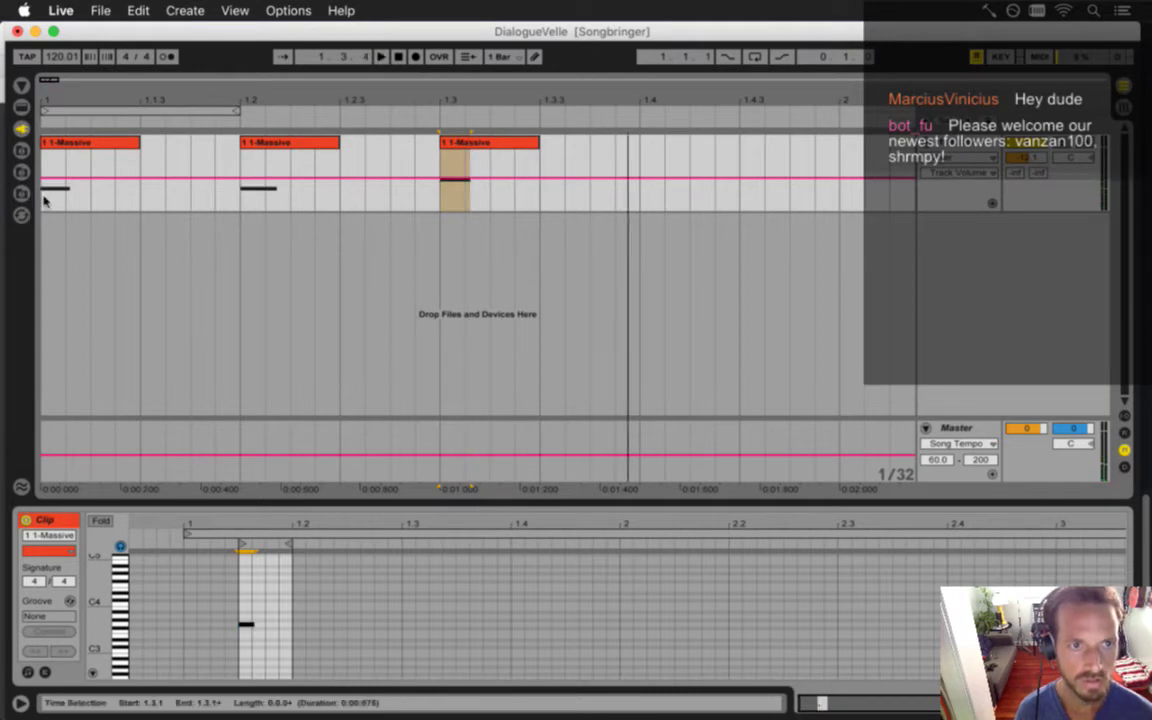
left_click(45, 198)
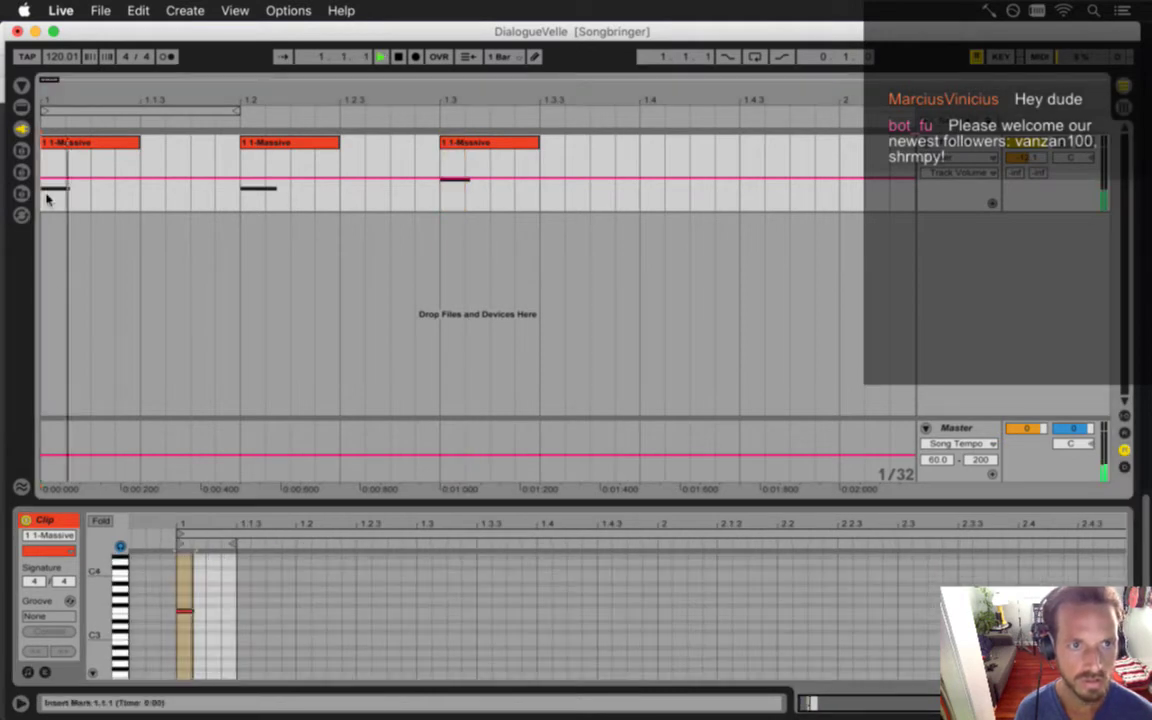
key("space")
Export the first Massive clip as a mono WAV file named DialogueVelleA in the waves folder
left_click(72, 146)
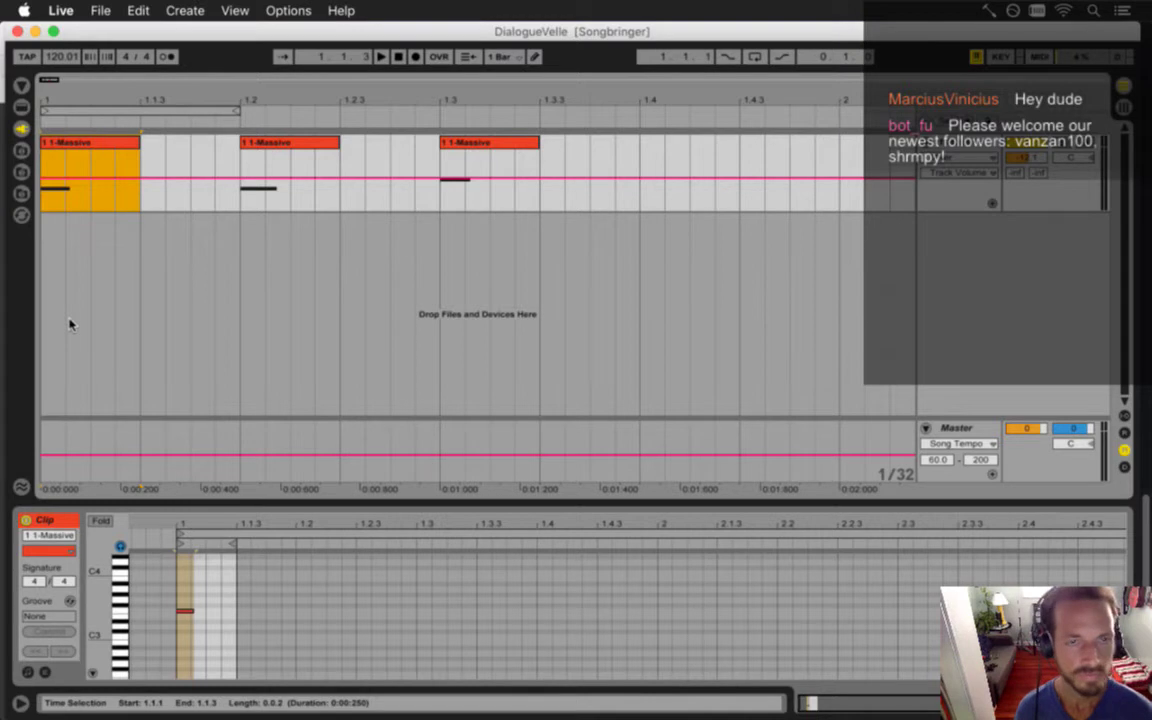
key("super+shift+r")
key("Return")
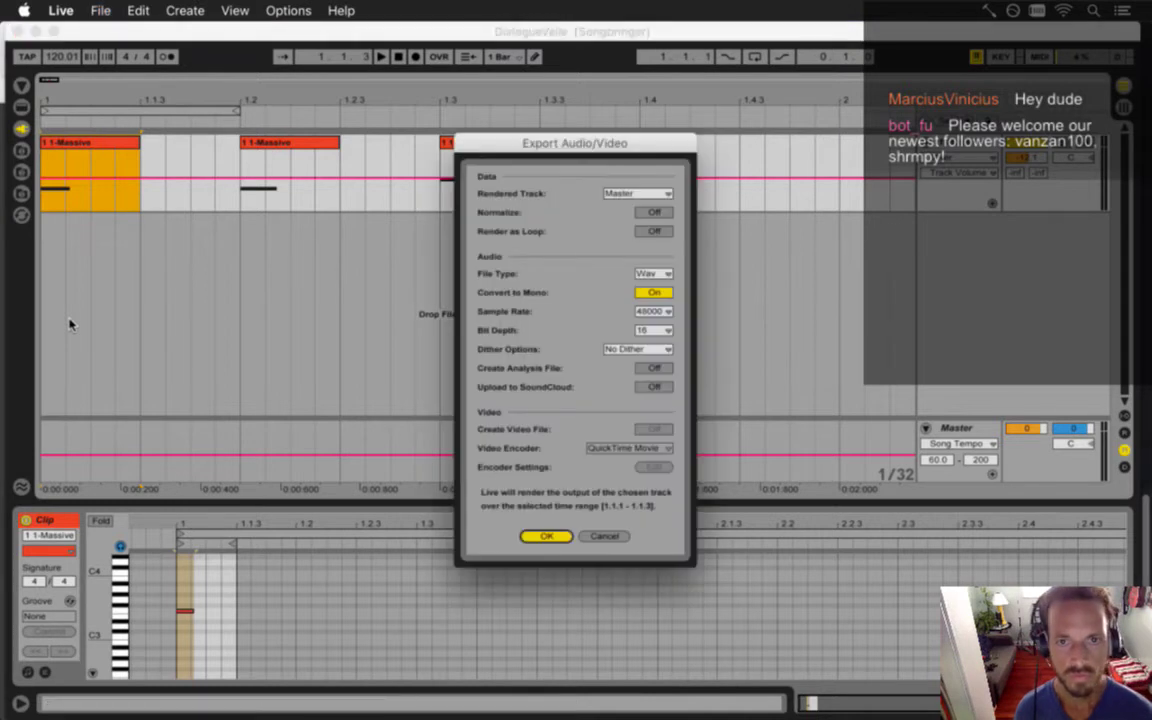
key("Right")
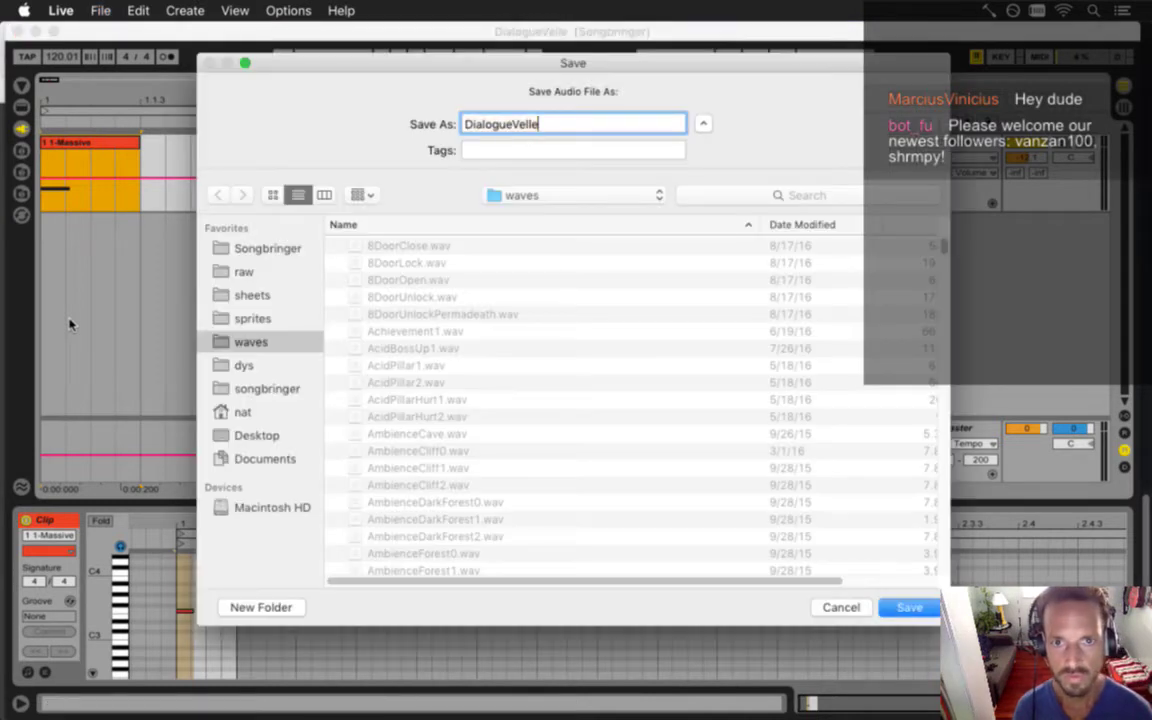
type("A")
key("Return")
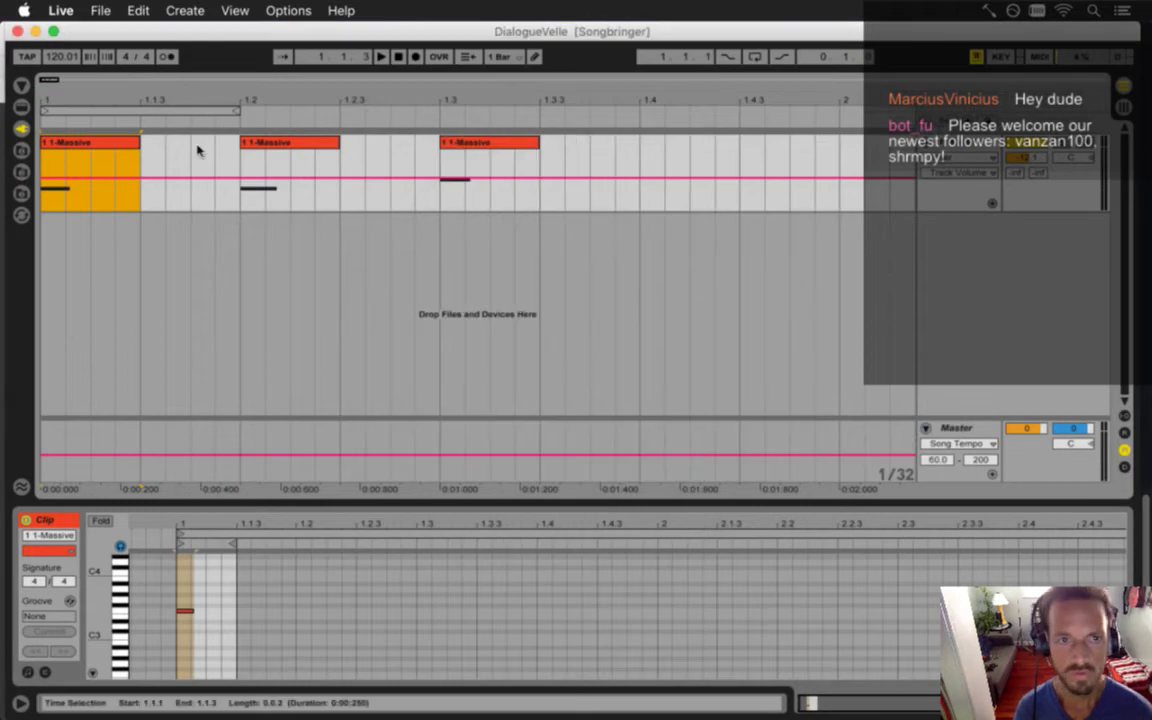
Export the second Massive clip as a mono WAV file named DialogueVelleB
left_click(268, 149)
key("super+shift+r")
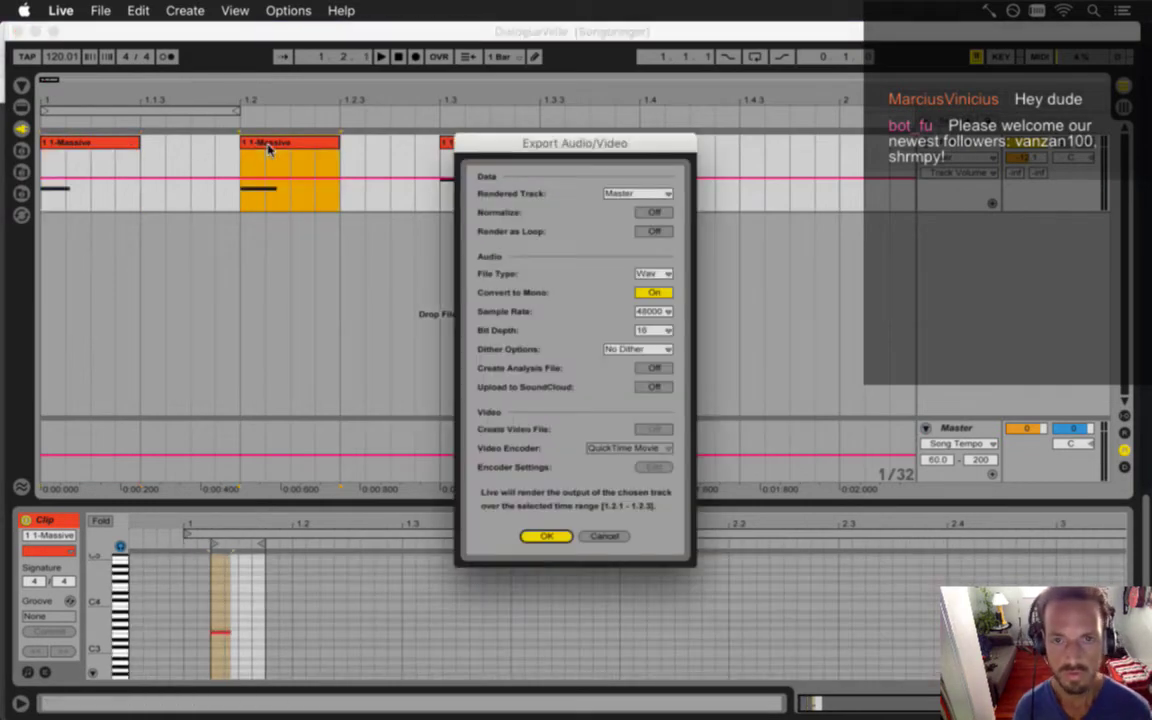
key("Return")
key("Right")
type("B")
key("Return")
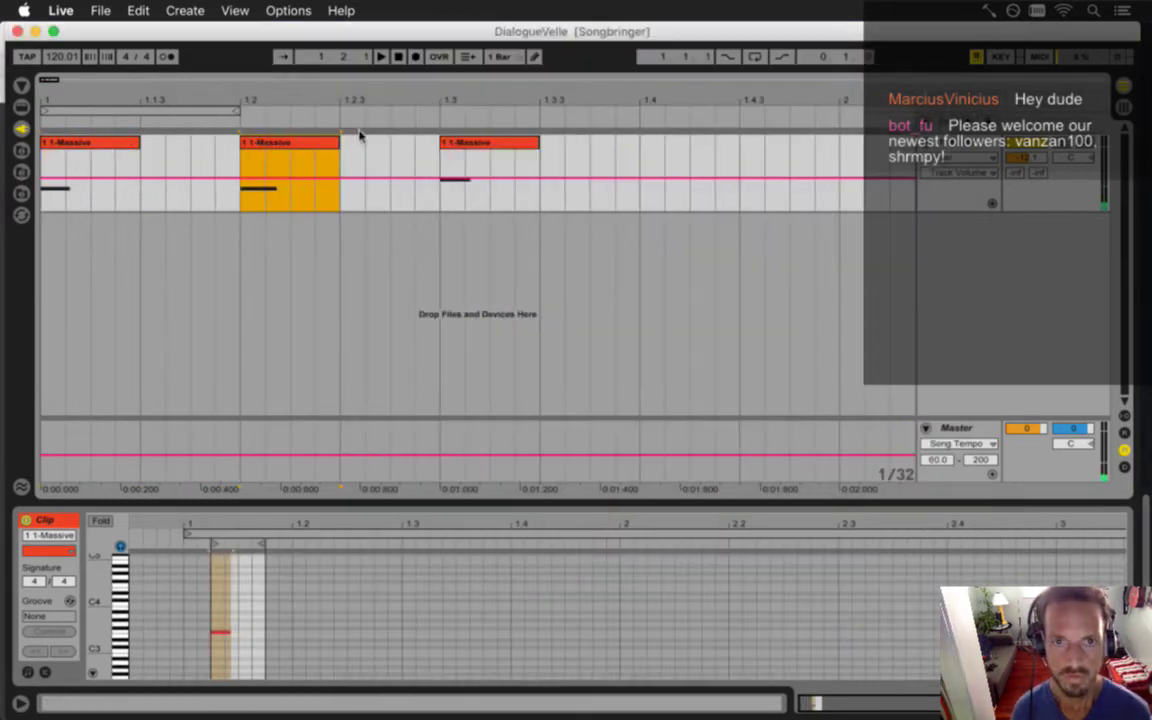
Export the third Massive clip as a mono WAV file named DialogueVelleC
left_click(459, 145)
key("super+shift+r")
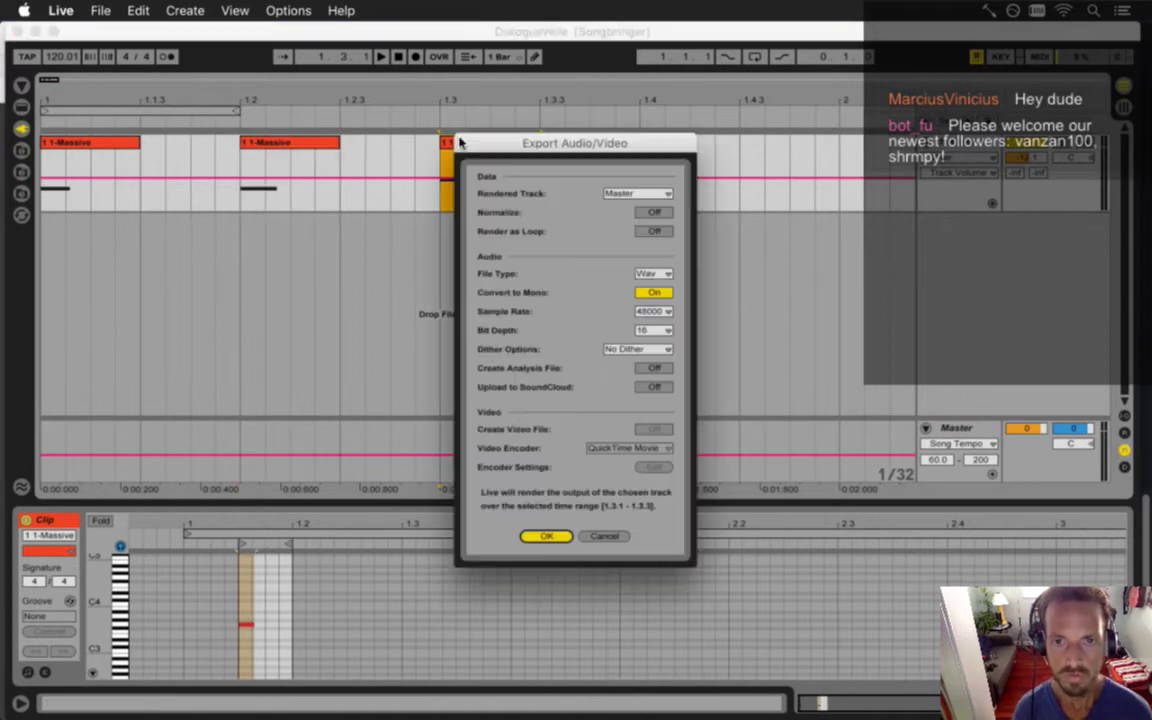
key("Return")
key("Return")
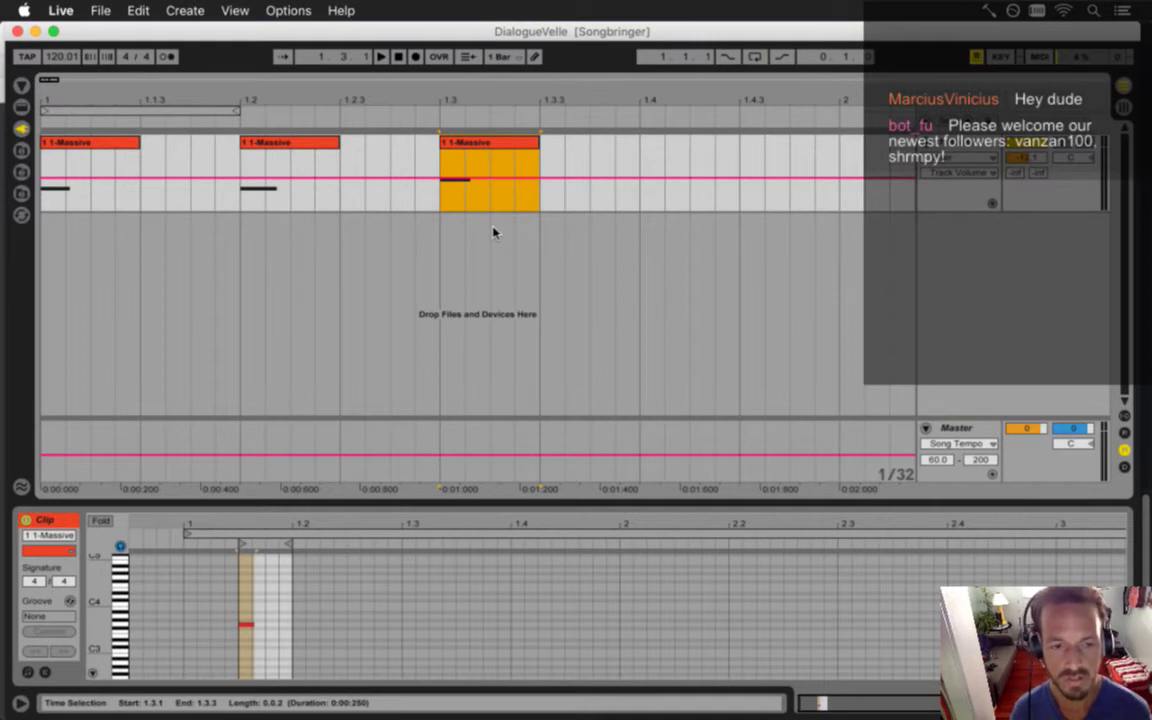
Switch to Xcode, run Songbringer, advance through the dialogue between Roq and Velle to hear the new sounds, and quit the game
key("super+Tab")
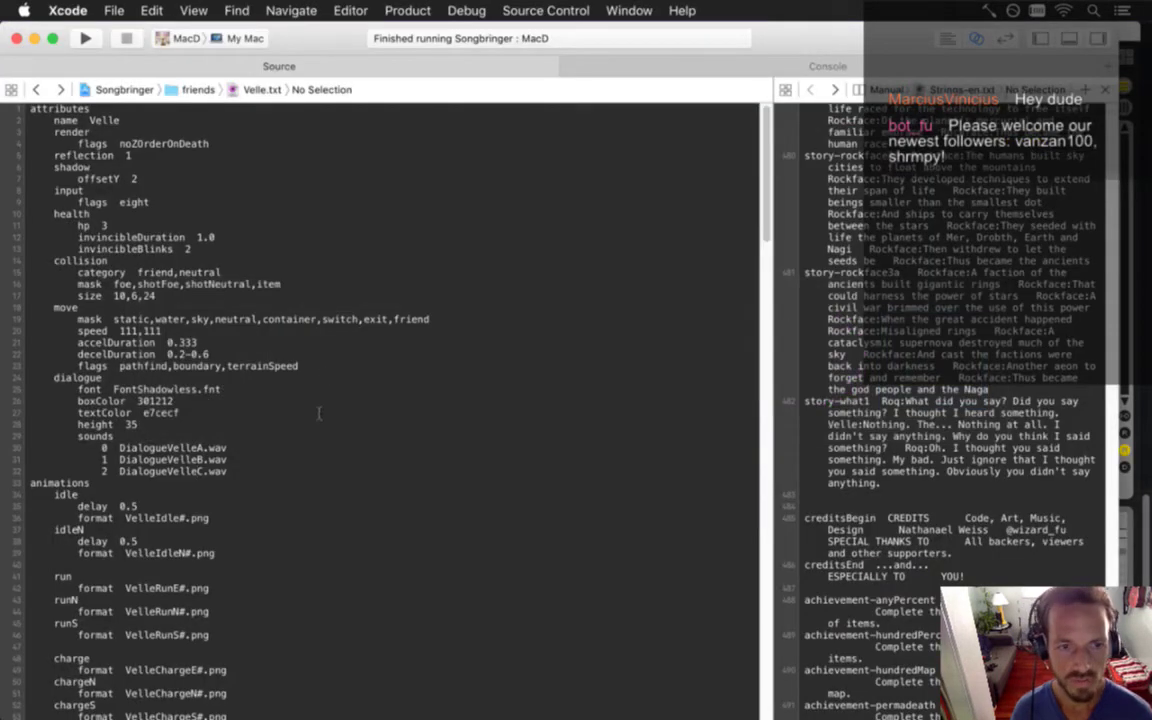
key("super+r")
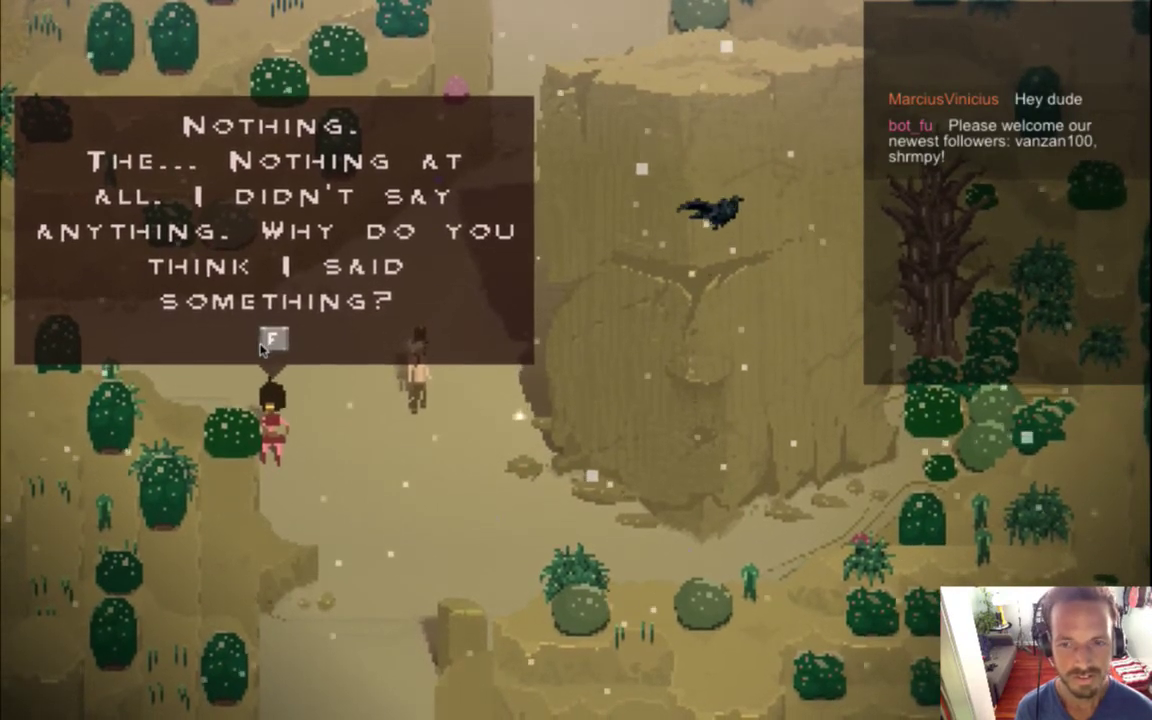
key("f")
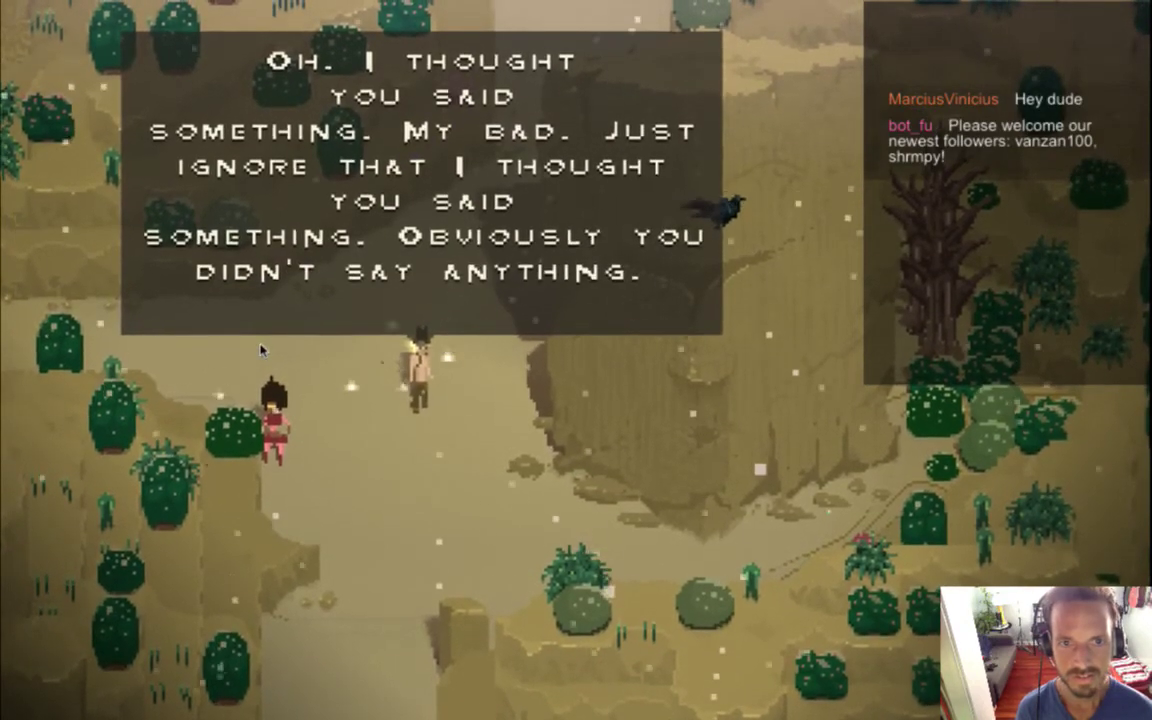
key("f")
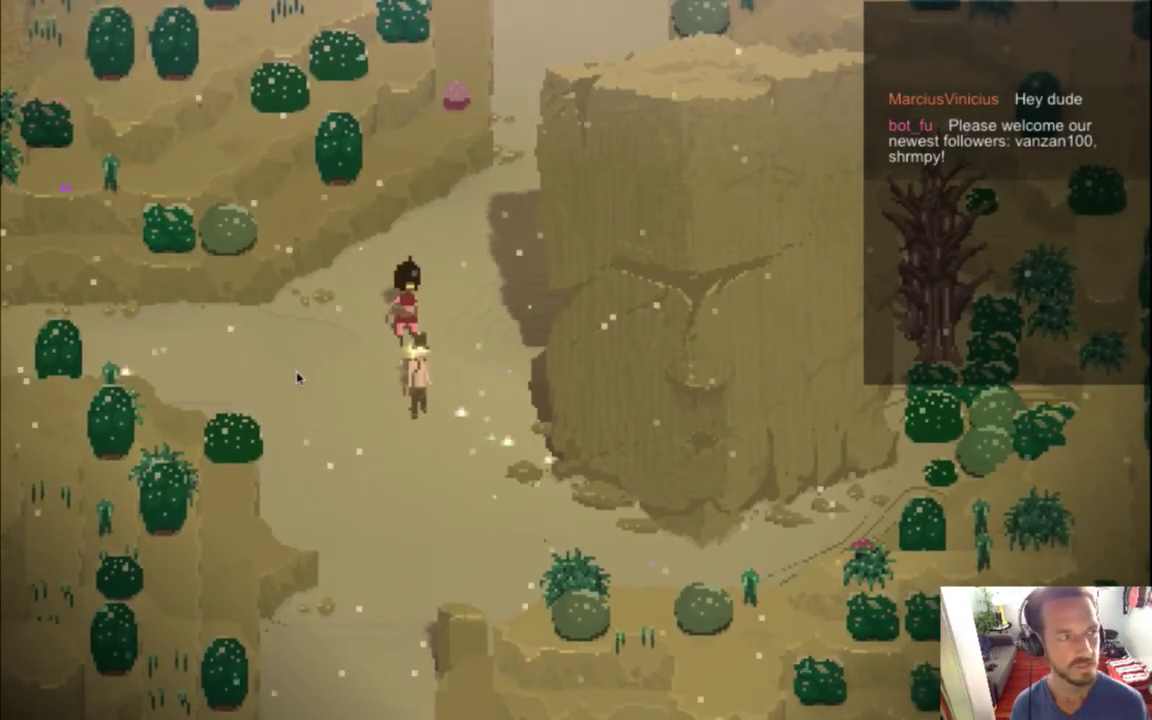
key("super+q")
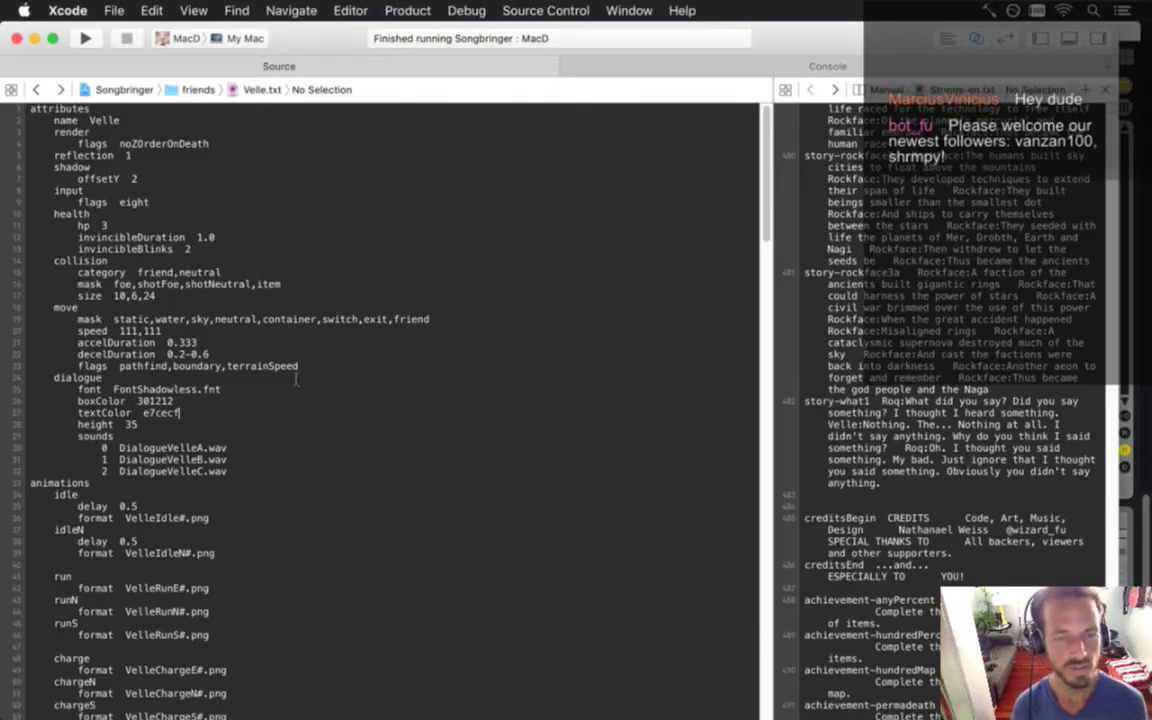
Switch to Live and examine the Massive synth on the first clip's track, including oscillator 1's wavetable choices, without changing them
key("super+Tab")
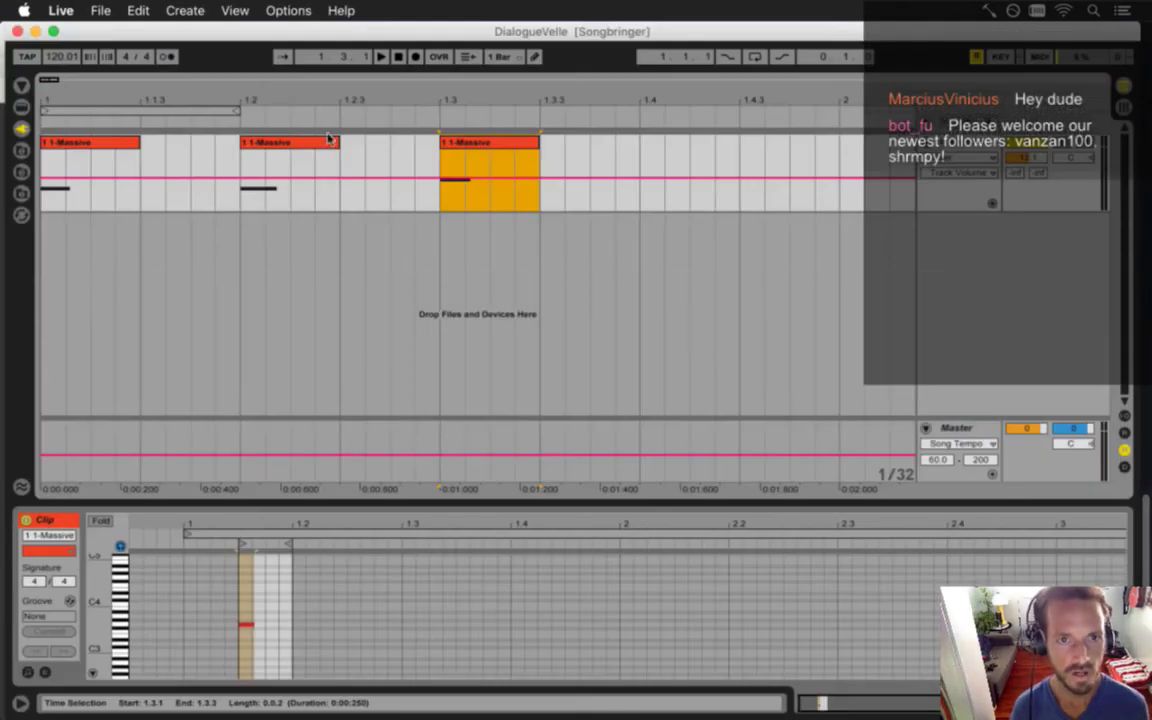
left_click(287, 145)
left_click(82, 166)
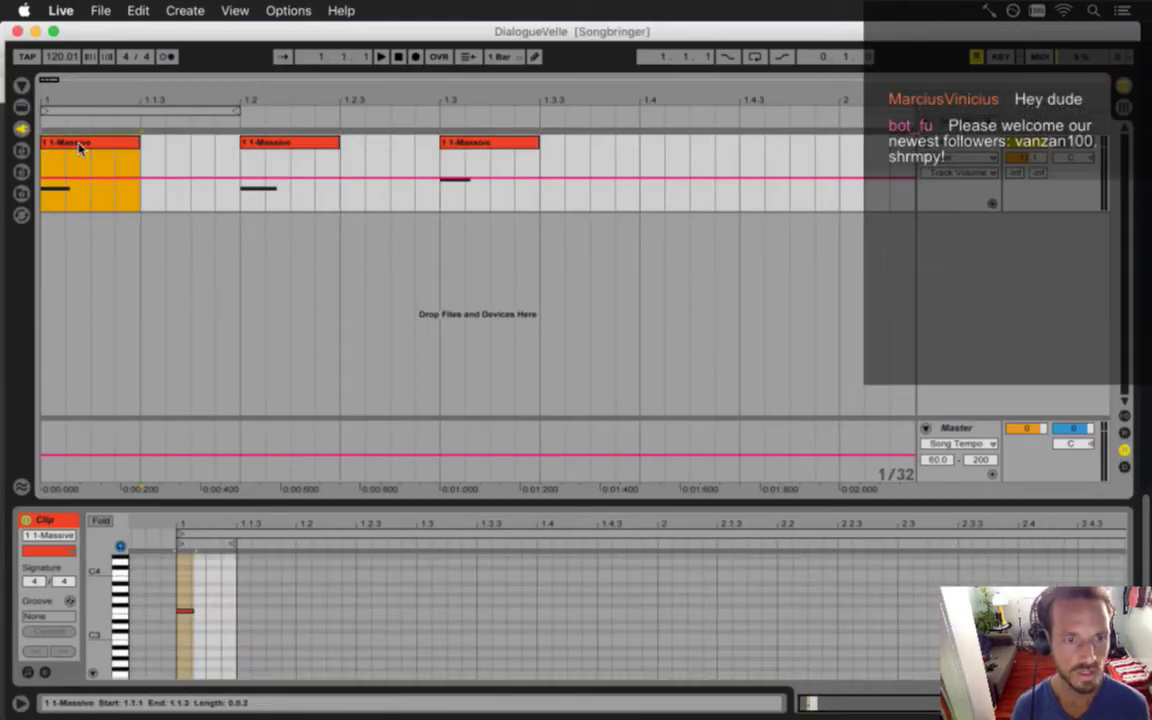
key("shift+Tab")
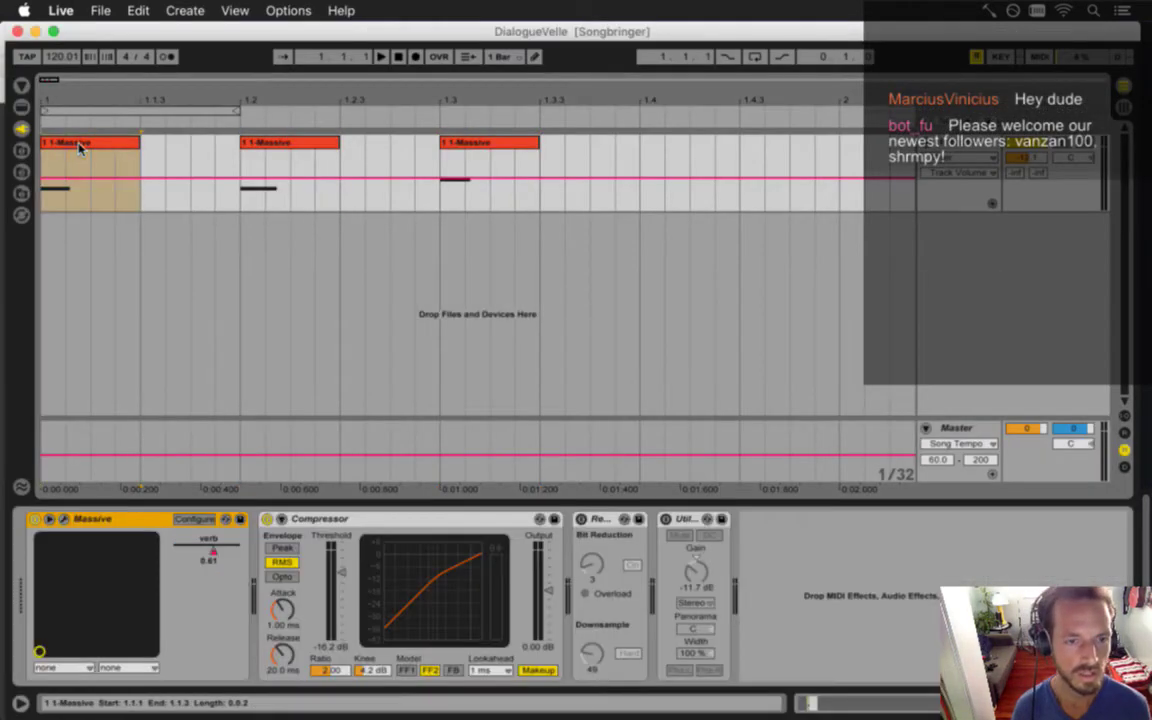
left_click(66, 519)
left_click(346, 119)
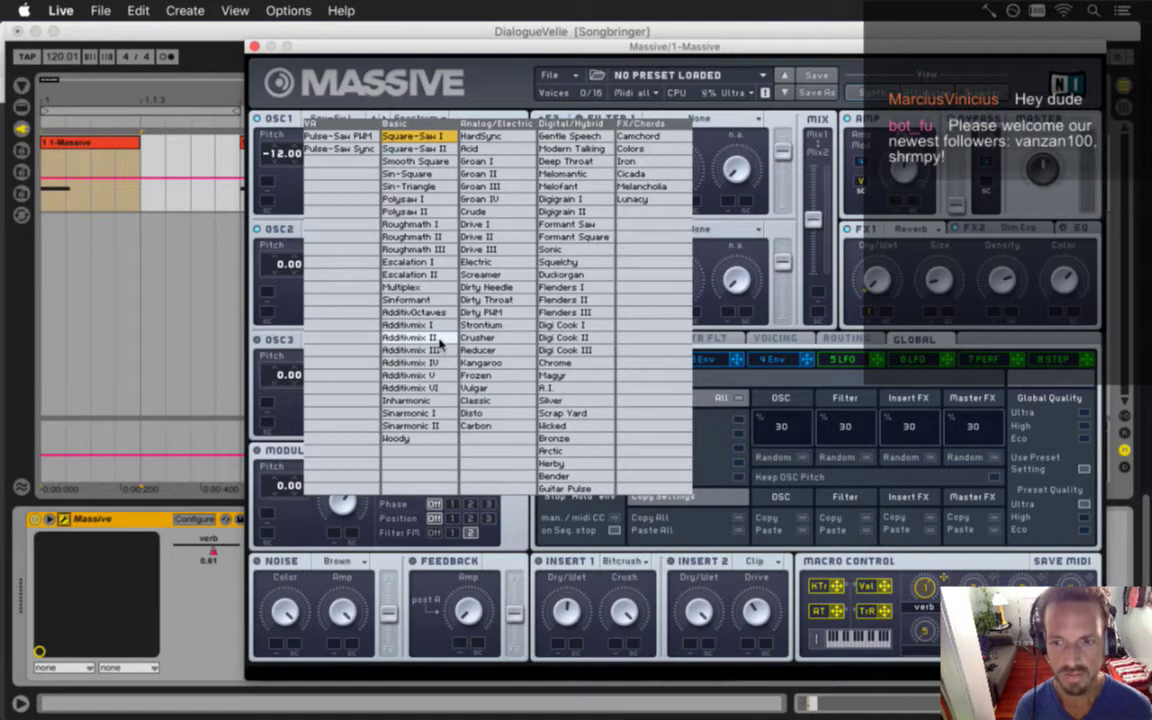
left_click(483, 78)
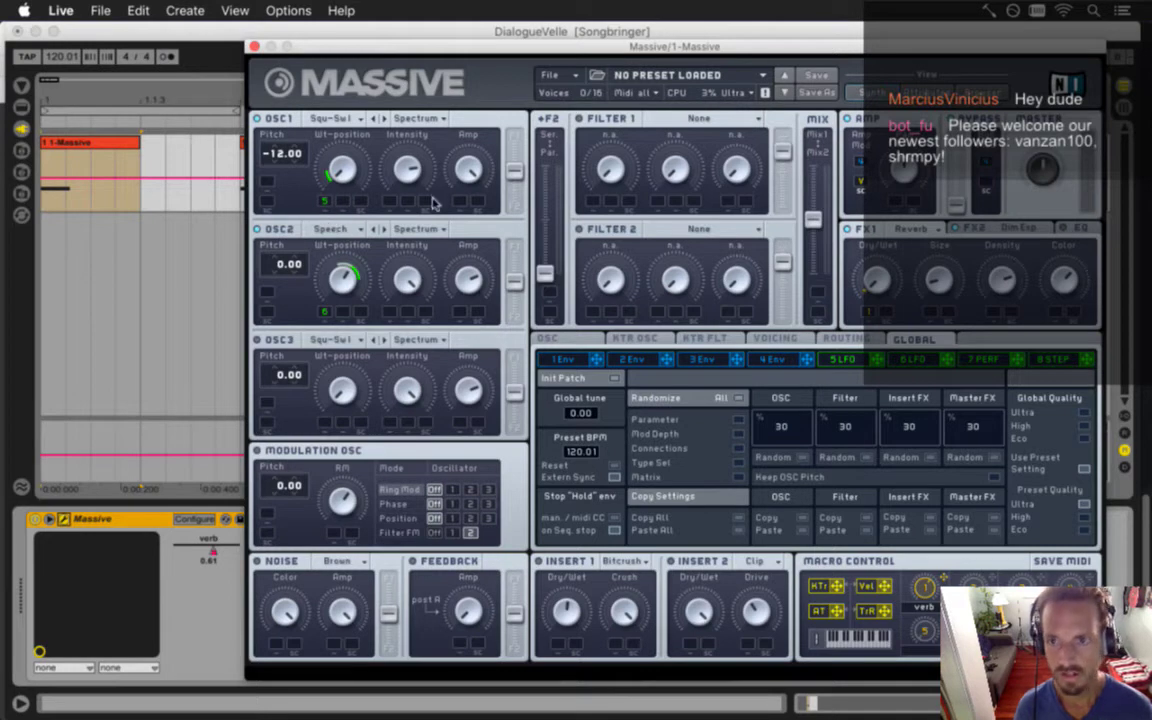
left_click(254, 46)
Switch to Terminal, clear it and check the Songbringer repository's status with gs
key("super+Tab")
left_click(448, 404)
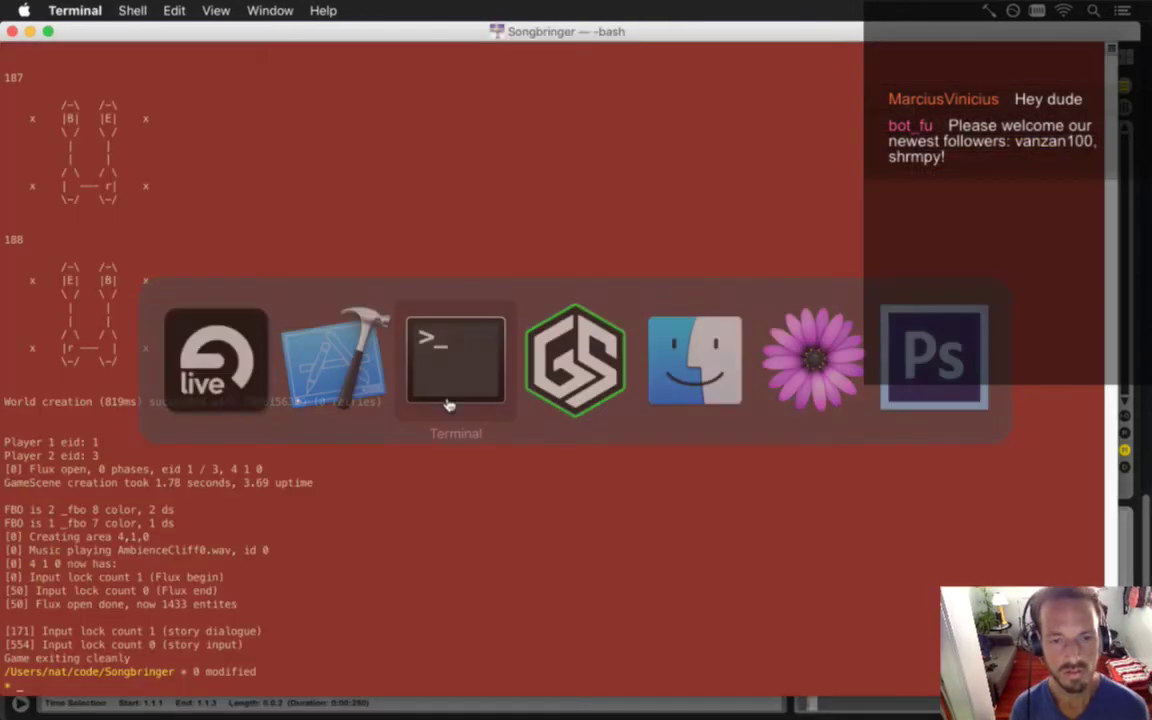
type("clear")
key("Return")
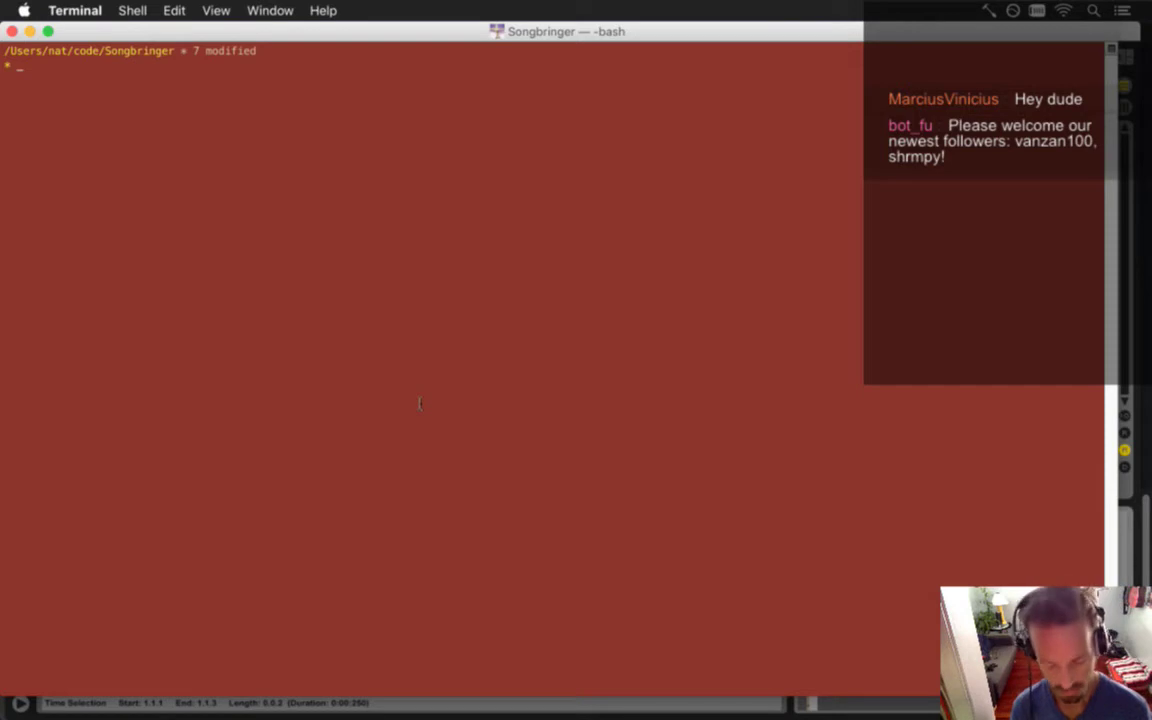
type("gs")
key("Return")
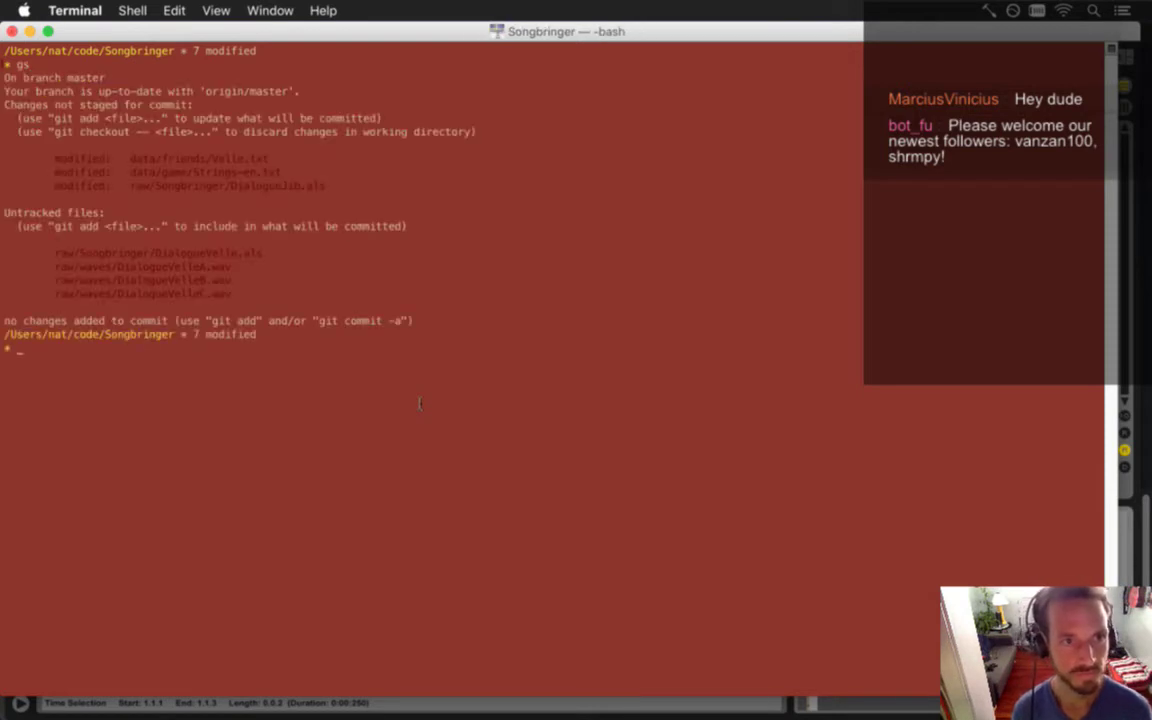
Enter git addall and open the diff with the d command to review the modified Songbringer files
type("git add")
type(" .")
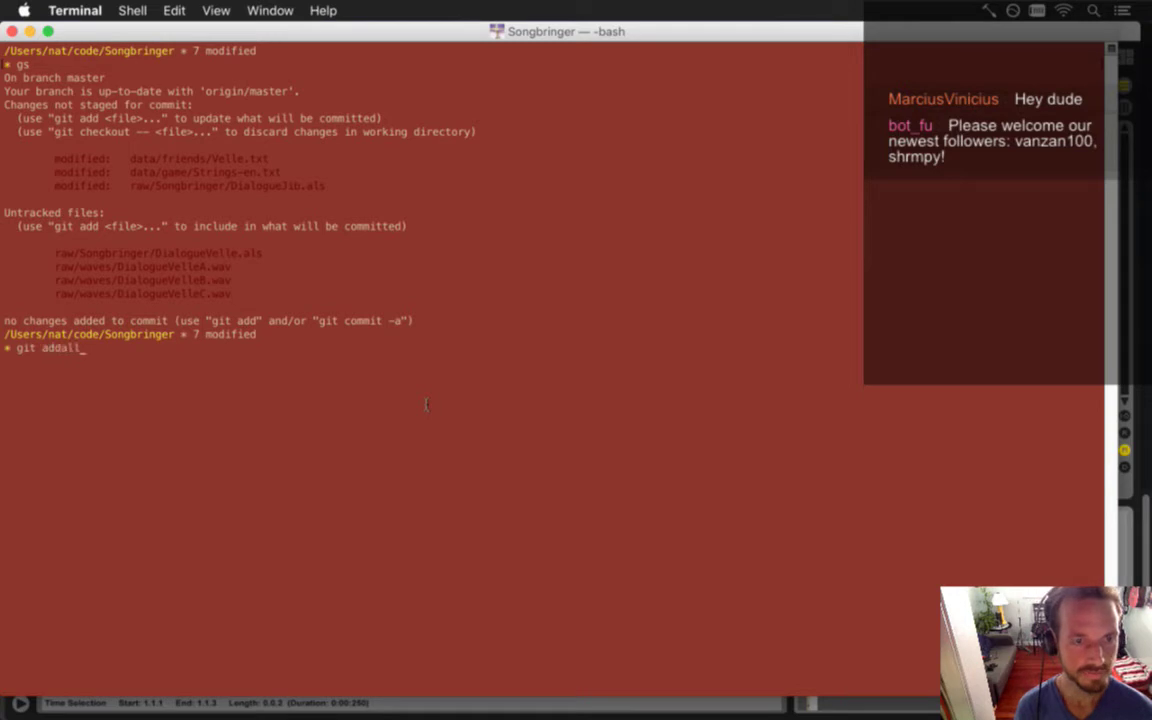
key("Return")
type("d")
key("Return")
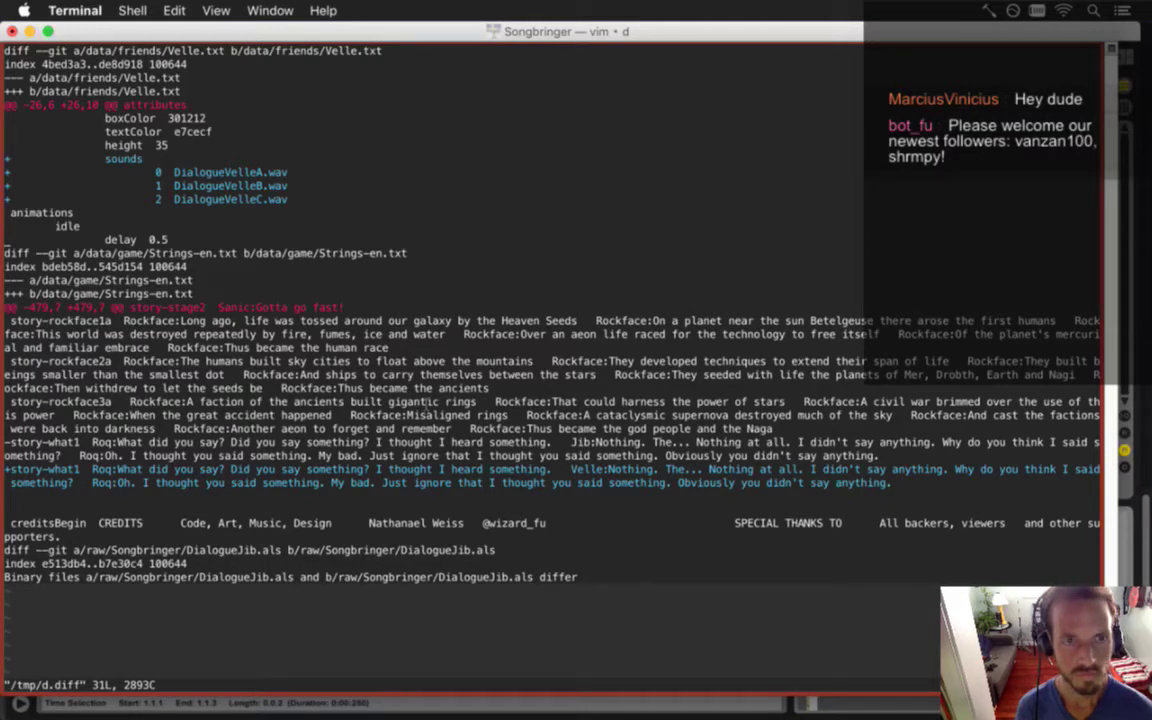
Switch to Xcode and duplicate the story-what1 entry directly below itself in Strings-en.txt
key("super+Tab")
key("super+Tab")
key("super+Tab")
key("super+shift+Tab")
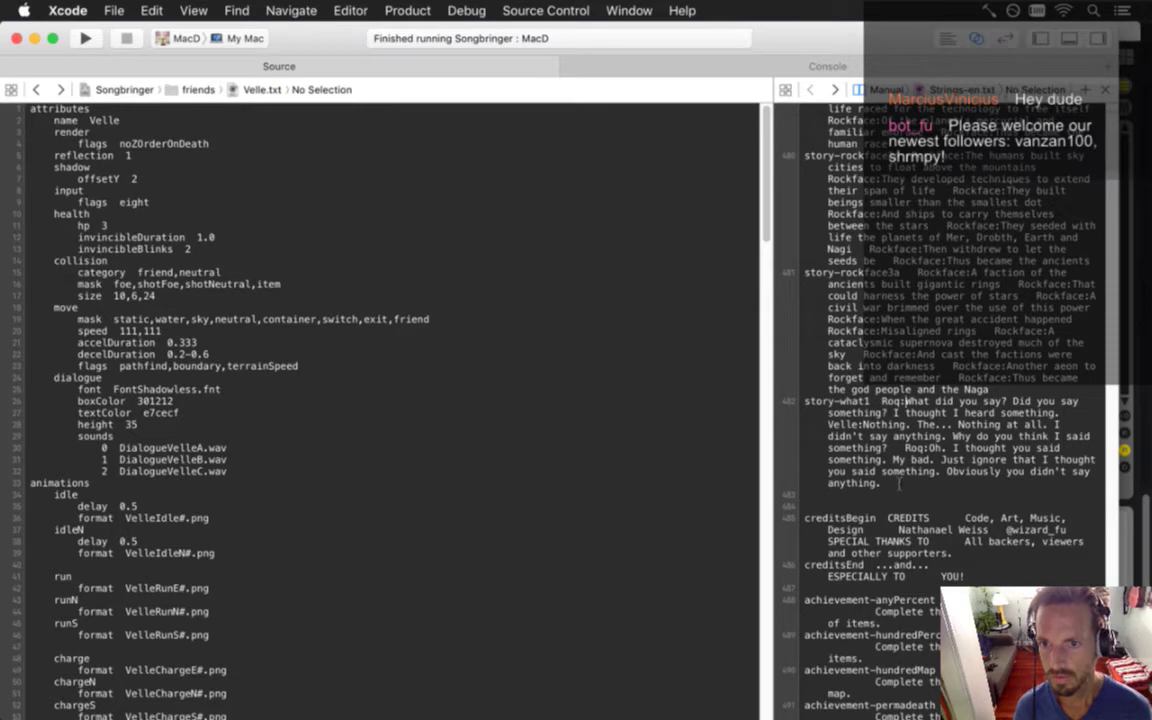
key("super+Tab")
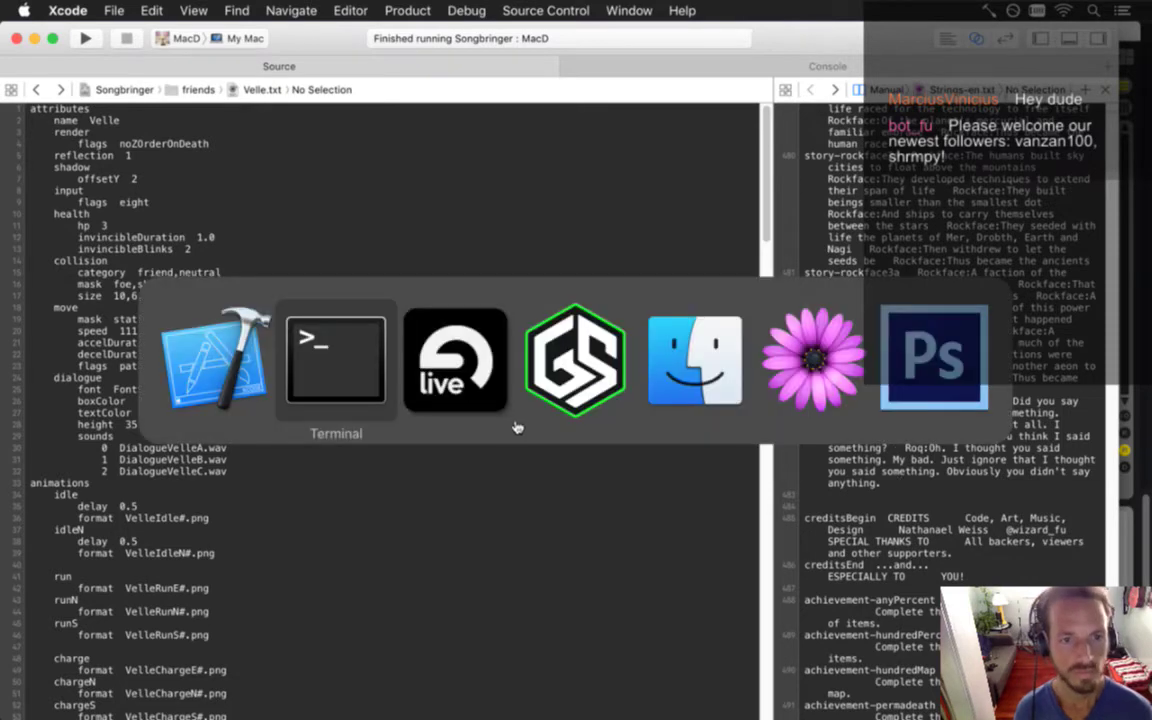
left_click_drag(805, 400, 908, 488)
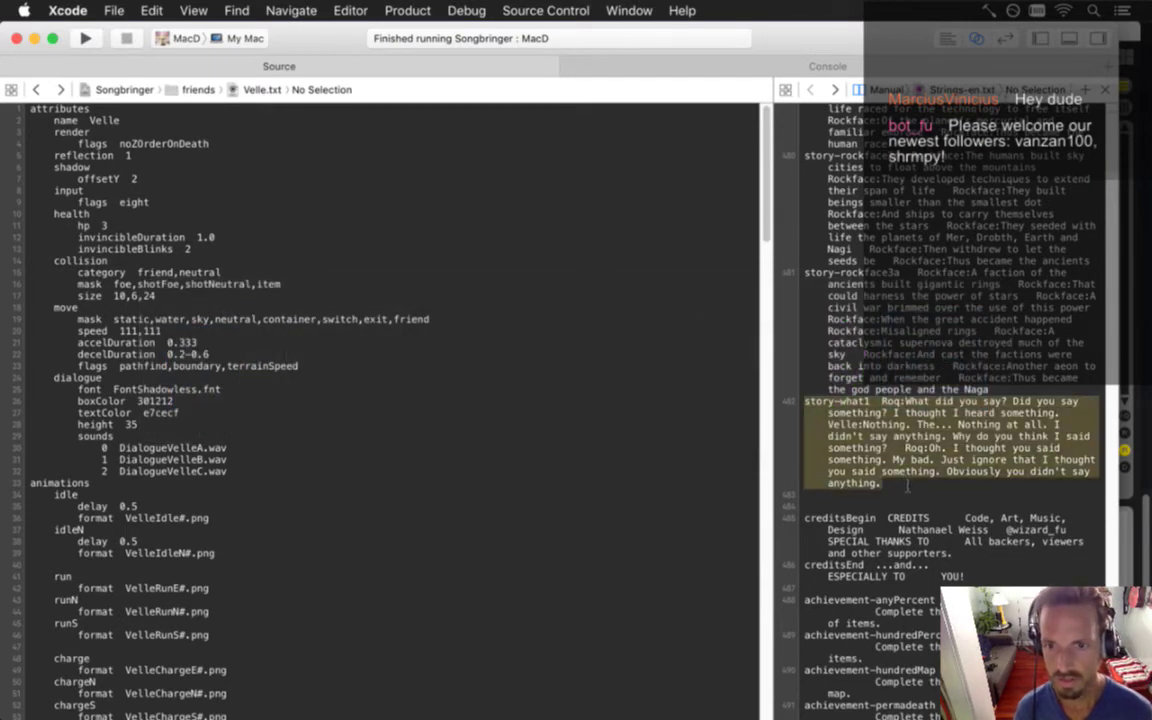
left_click(905, 472)
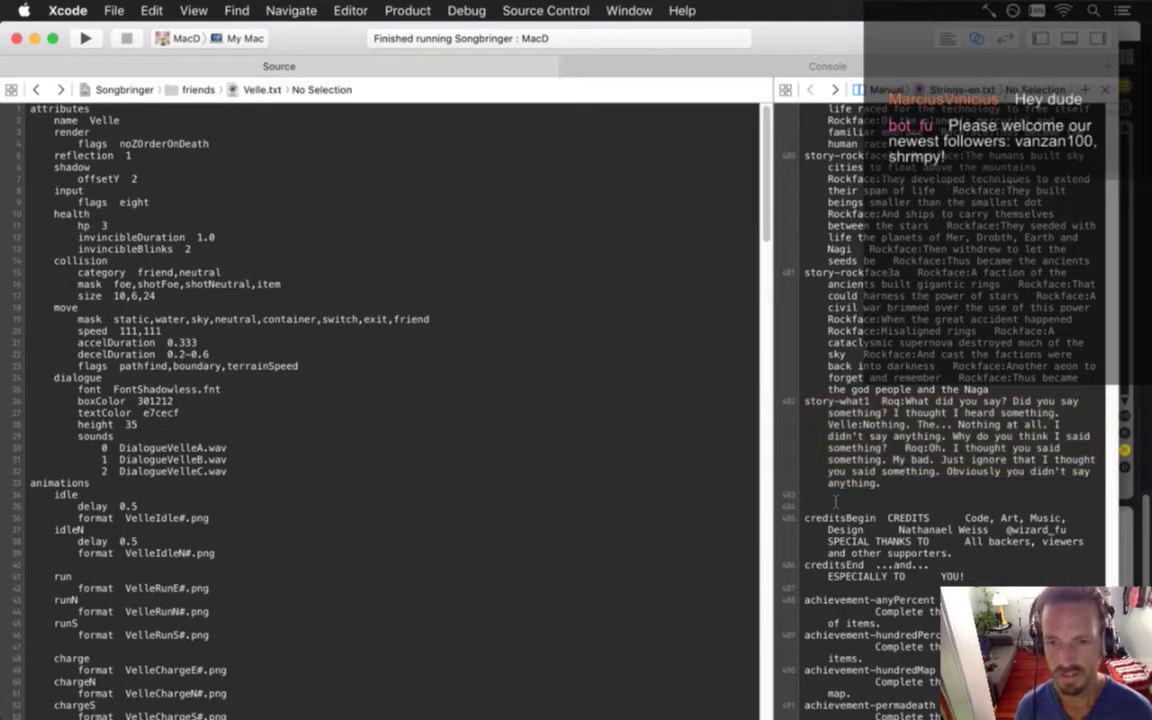
key("Up")
key("Up")
key("Up")
key("Up")
key("Up")
key("Up")
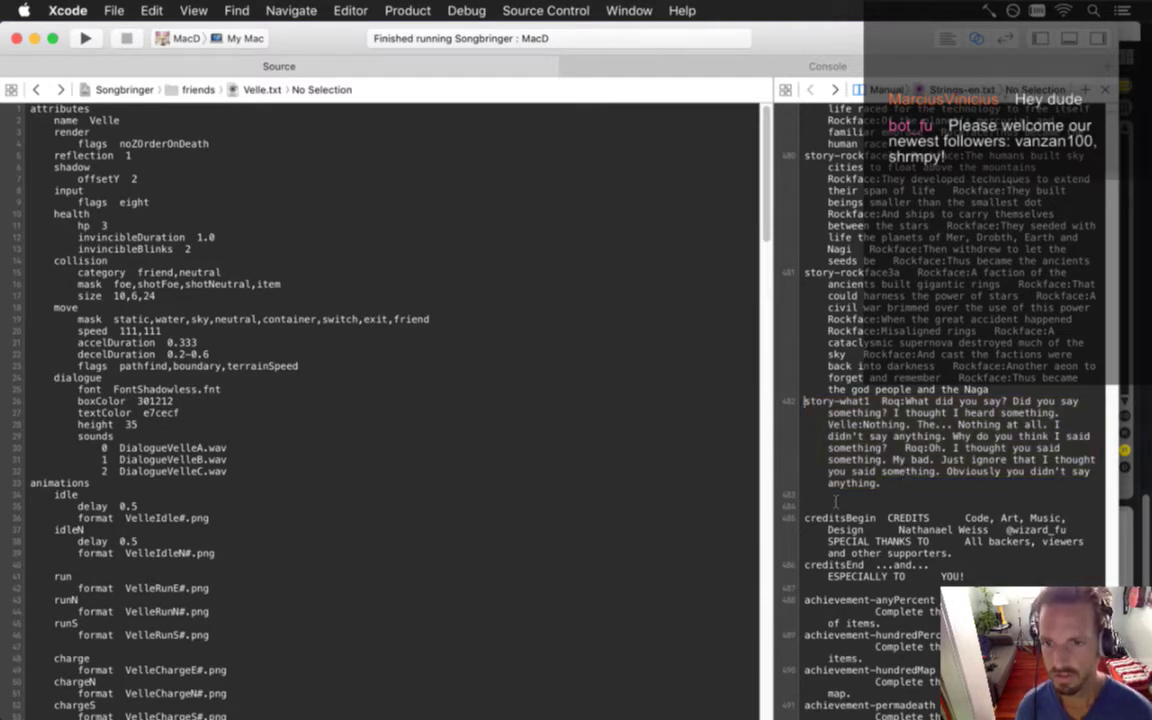
key("shift+Down")
key("shift+Down")
key("shift+Down")
key("shift+Down")
key("shift+Down")
key("shift+Down")
key("shift+Down")
key("shift+Down")
key("super+c")
key("super+v")
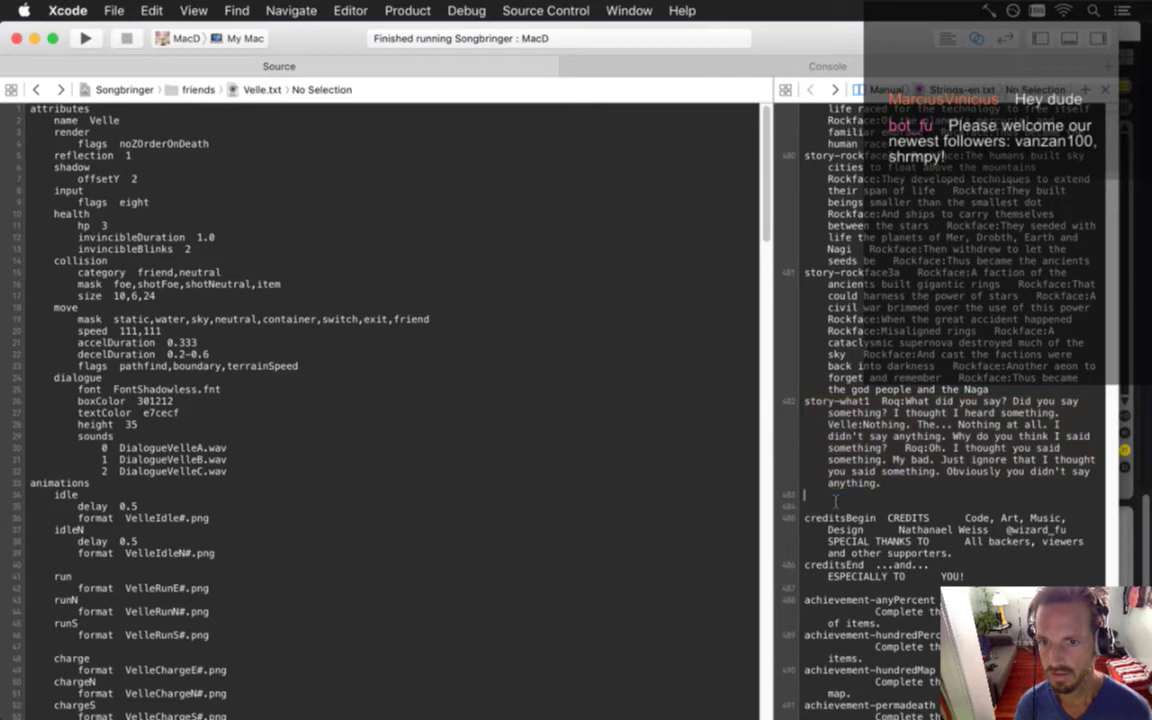
key("super+v")
Rename the duplicated entry's key to story-what1b and the original's key to story-what1a
key("Up")
key("Up")
key("Up")
key("Up")
key("Up")
key("Up")
key("Up")
key("Right")
key("Right")
key("Right")
key("Right")
key("Right")
key("Right")
key("Right")
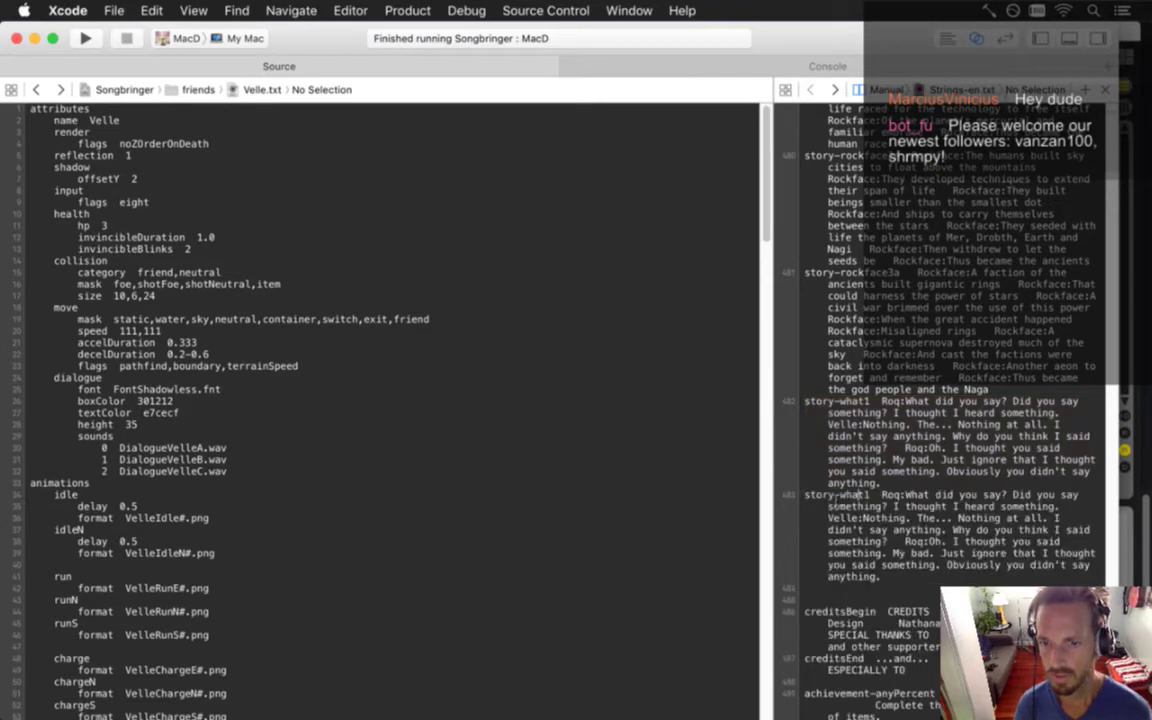
type("b")
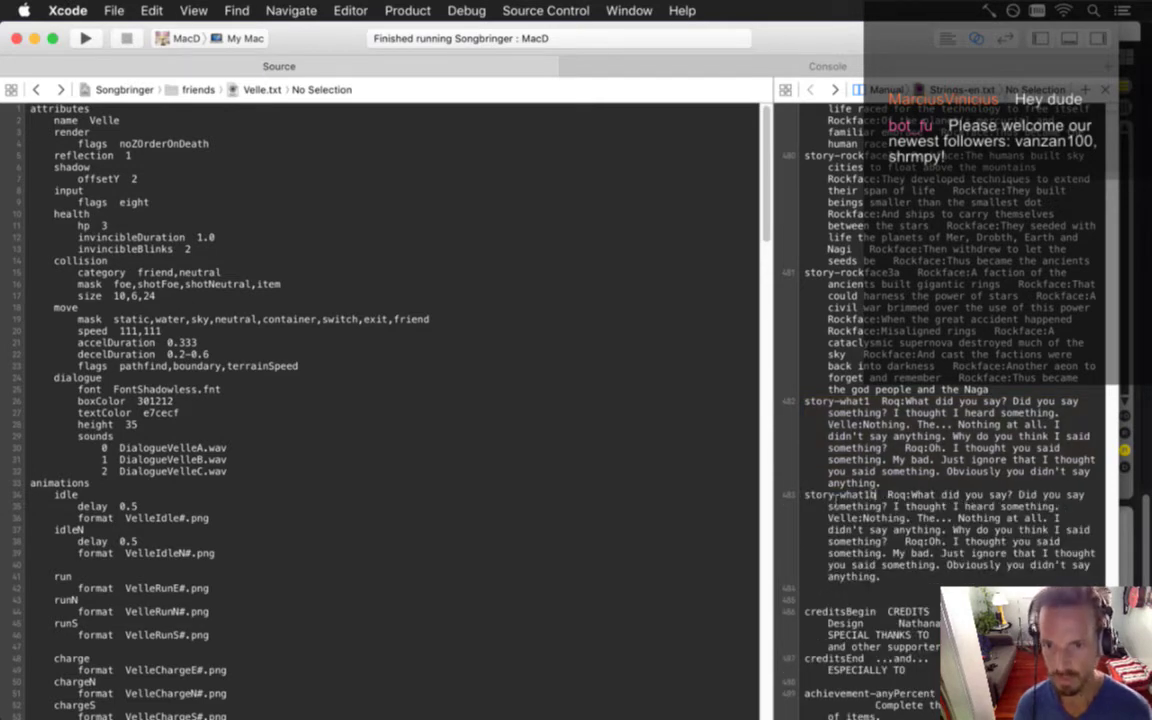
key("Up")
type("a")
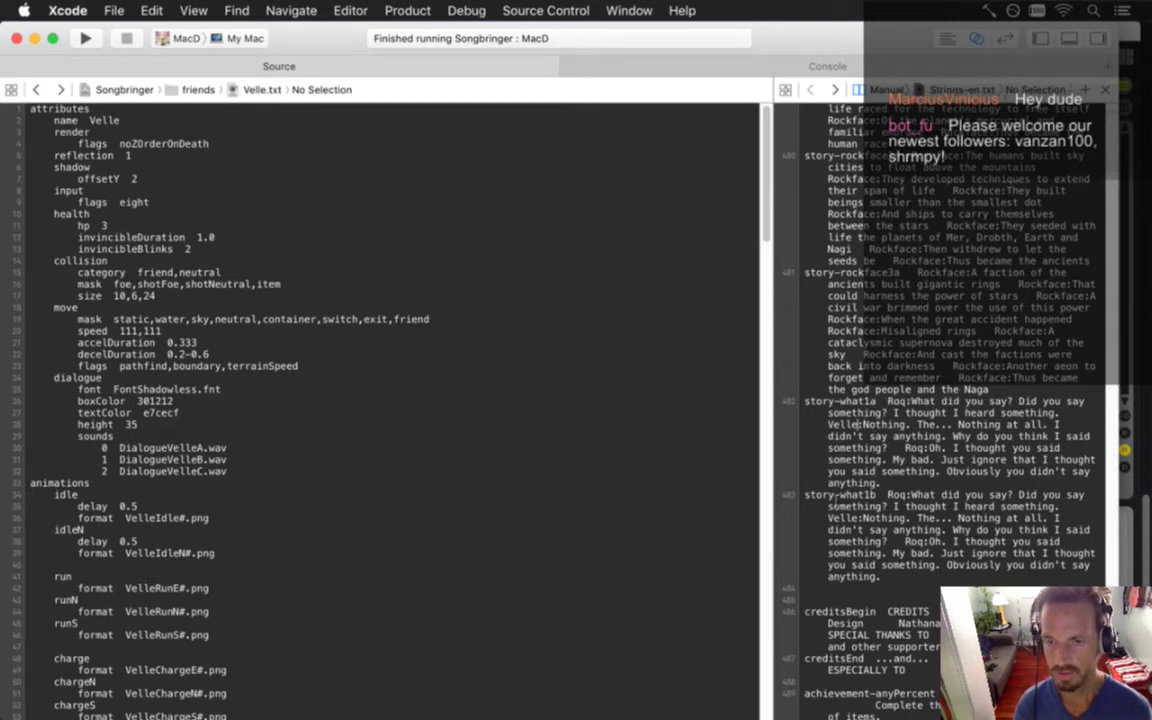
Replace the speaker Velle with Jib in the story-what1a entry
left_click(832, 424)
key("Delete")
key("Delete")
key("Delete")
key("Delete")
key("Delete")
key("BackSpace")
type("Jib")
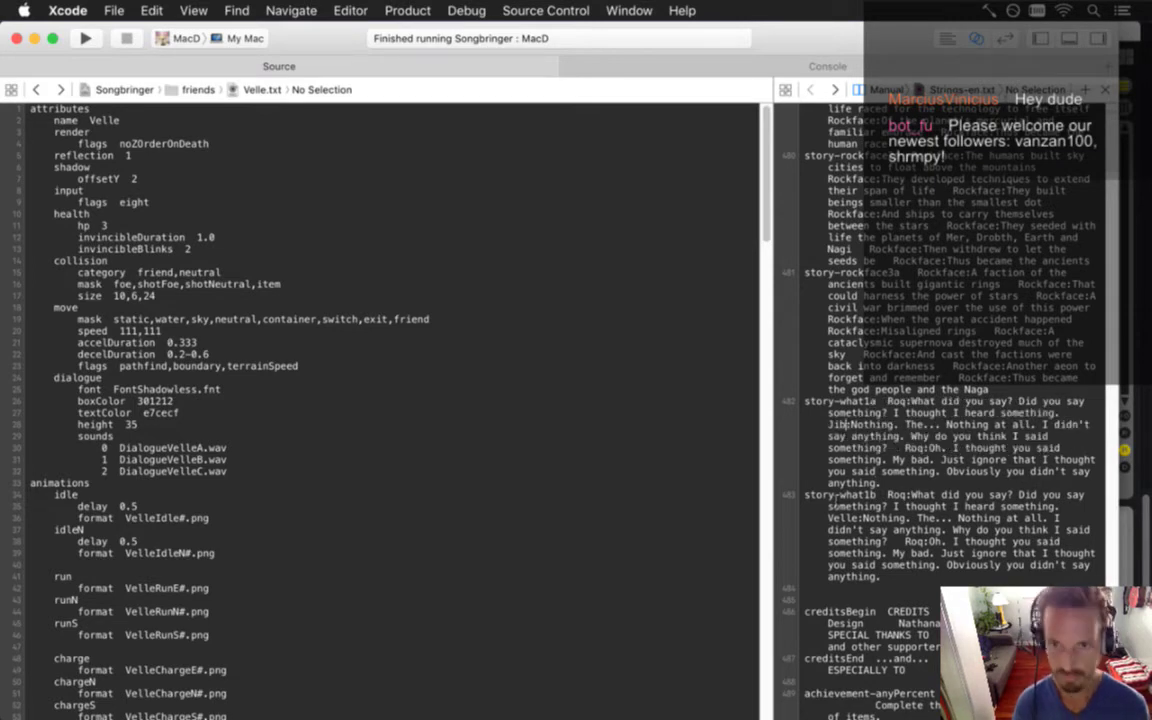
In Story.txt, point the what1 event's dialogue to what1a and add the condition "exists Jib" below "is !fluxing"
key("ctrl+super+Left")
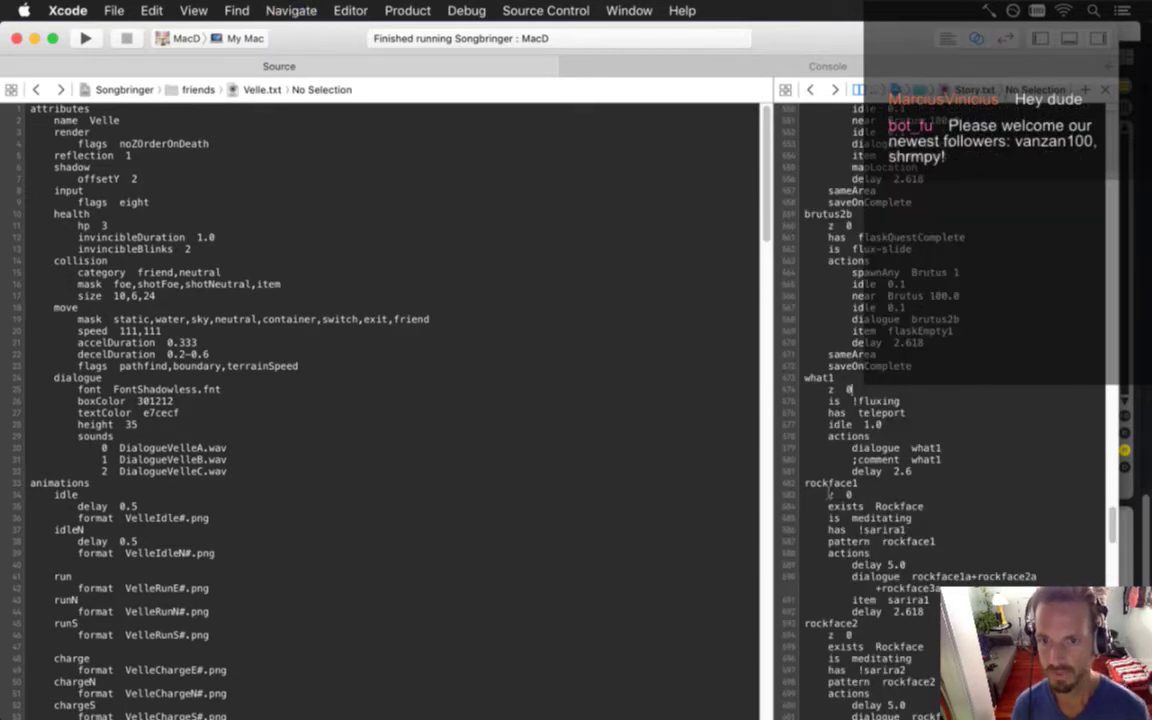
type("a")
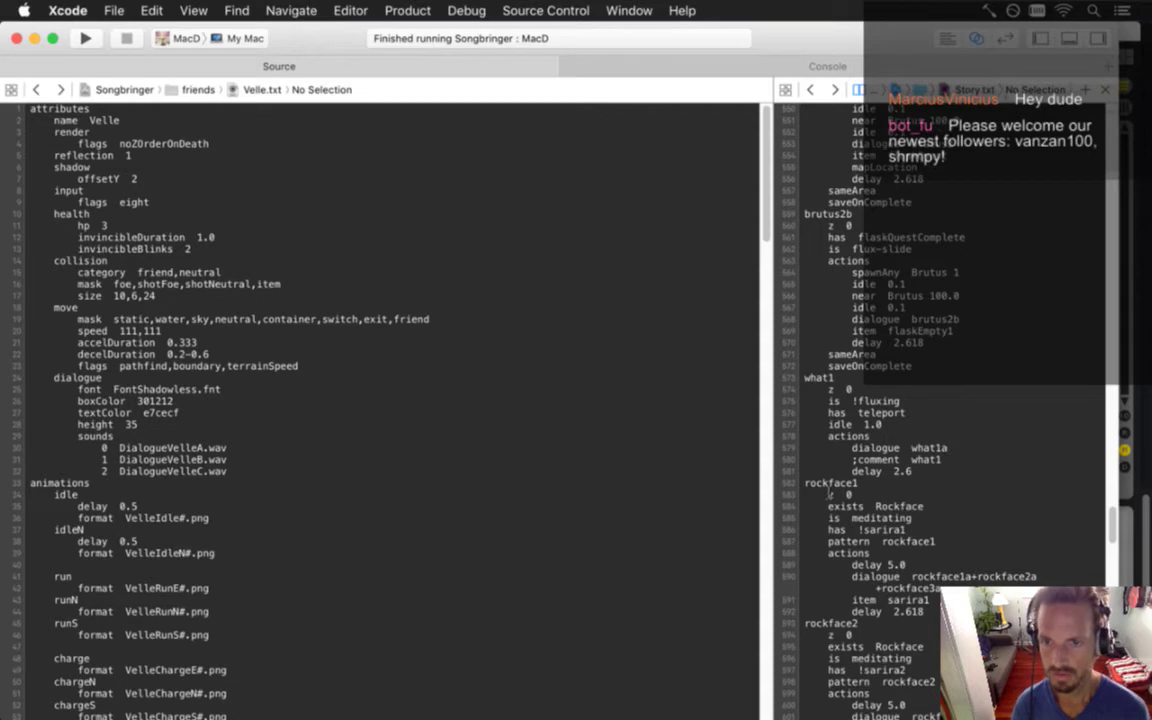
key("Up")
key("Up")
key("Up")
key("Up")
key("Return")
type("e")
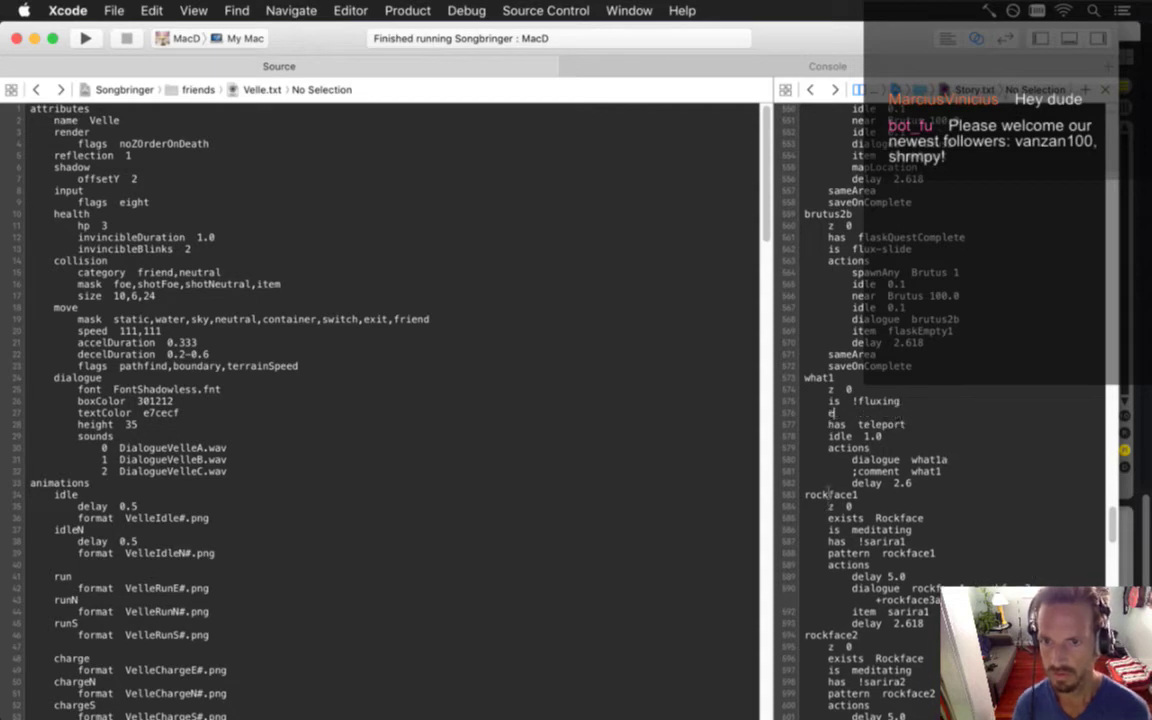
type("xists  Jib")
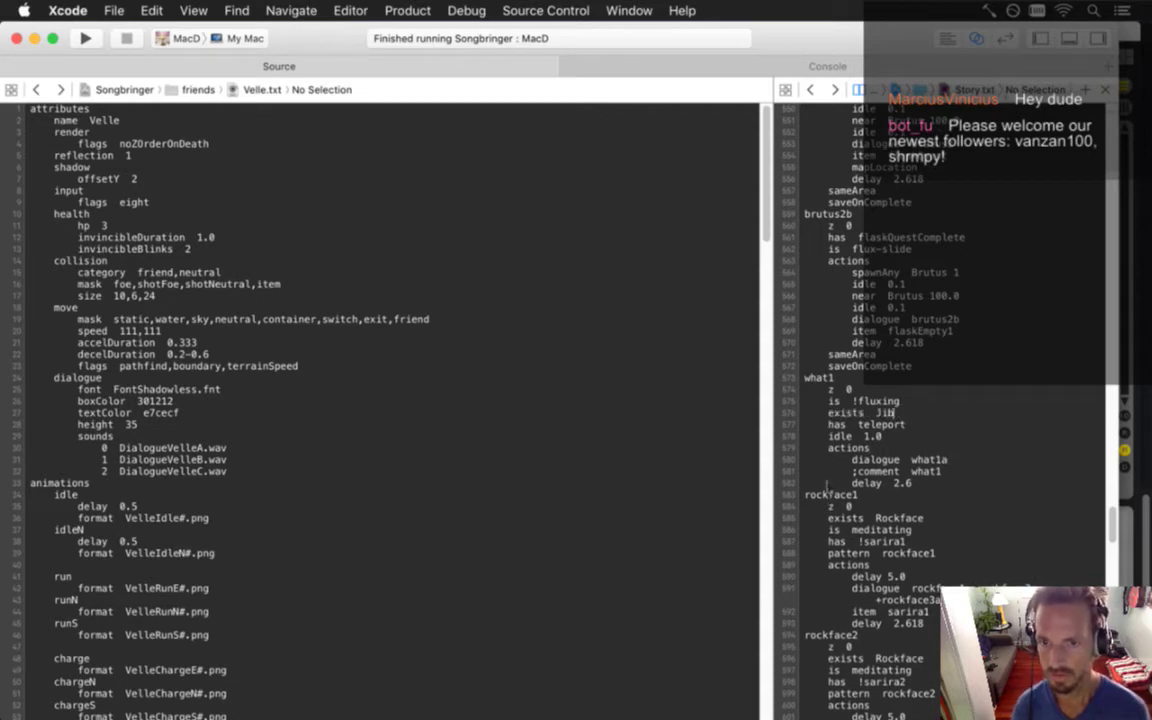
Change the what1 event's commented-out comment action to reference what1a
key("Down")
key("Down")
key("Down")
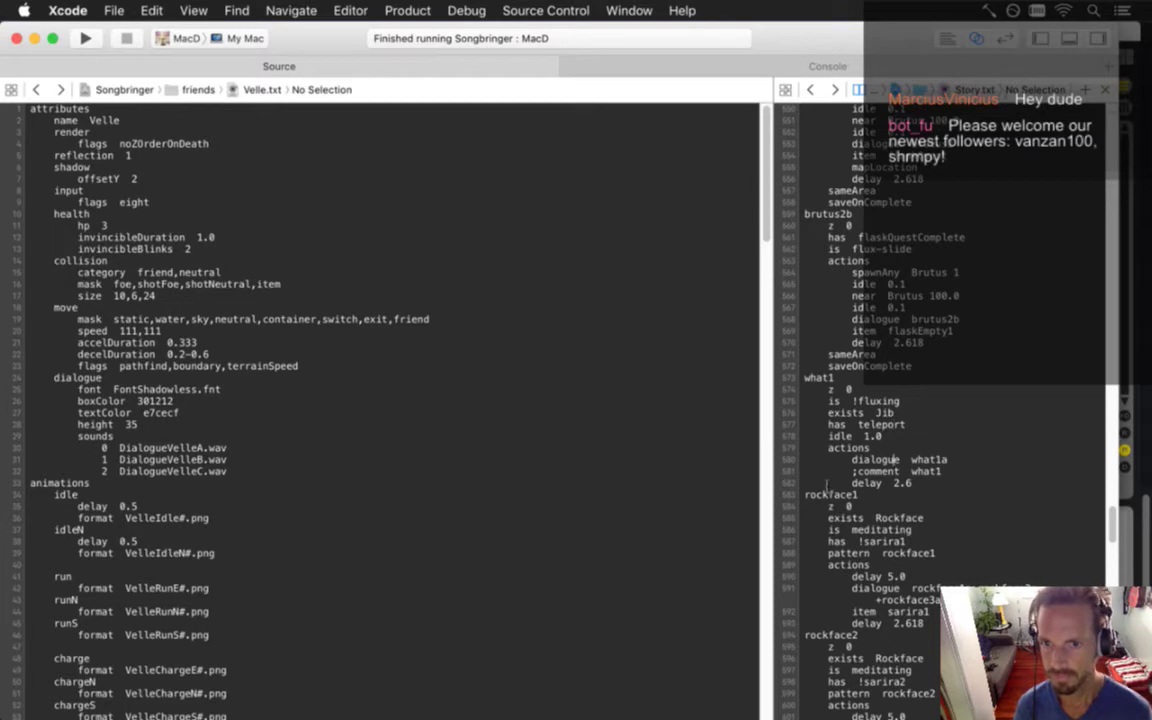
key("super+Right")
type("a")
Duplicate the entire what1 event block directly below the original in Story.txt
key("Up")
key("Up")
key("Up")
key("Up")
key("Up")
key("Up")
key("Up")
key("Up")
key("super+Left")
key("shift+Down")
key("shift+Down")
key("shift+Down")
key("shift+Down")
key("shift+Down")
key("shift+Down")
key("shift+Down")
key("shift+Down")
key("shift+Down")
key("shift+Down")
key("super+c")
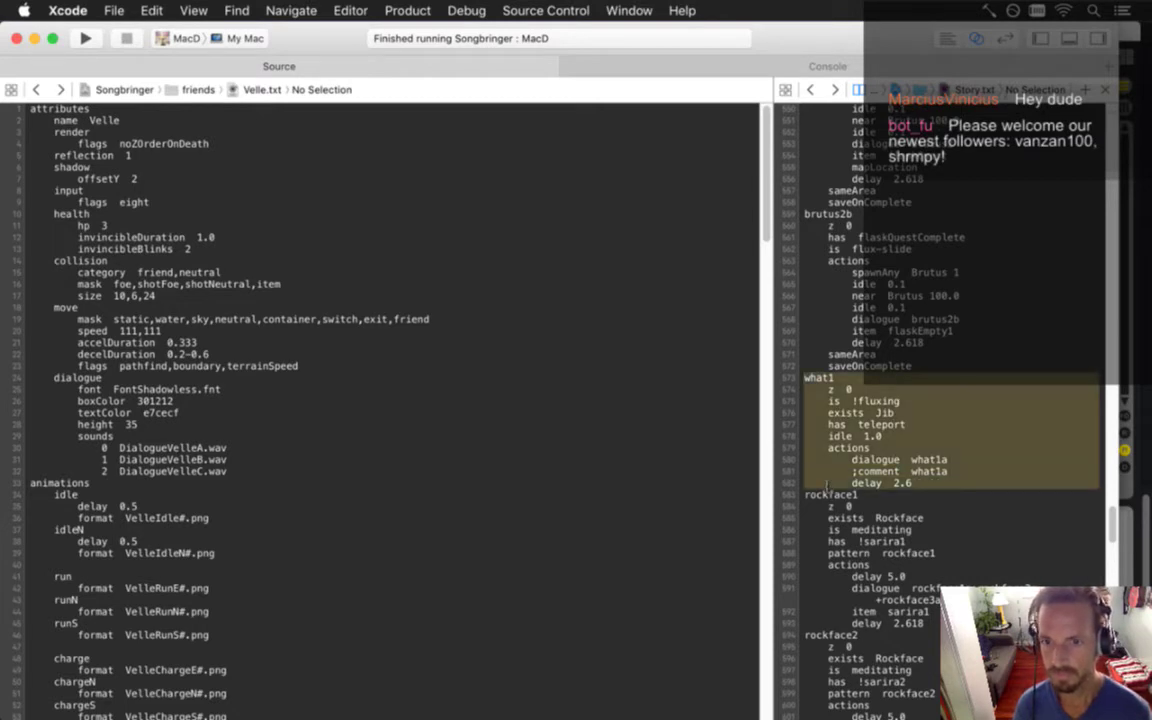
key("Right")
key("super+v")
Change the exists condition of the duplicated what1 event from Jib to Velle
key("Up")
key("Up")
key("Up")
key("Up")
key("Up")
key("Up")
key("Up")
key("Up")
key("Up")
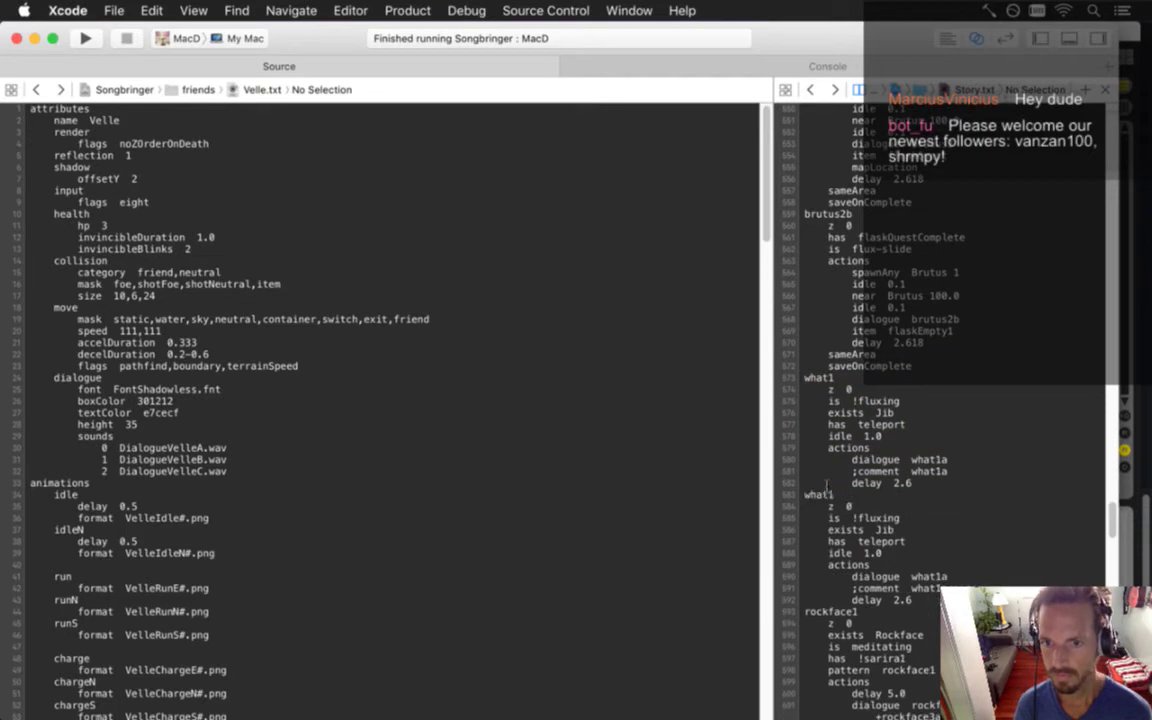
key("Down")
key("Down")
key("super+Right")
key("BackSpace")
key("BackSpace")
key("BackSpace")
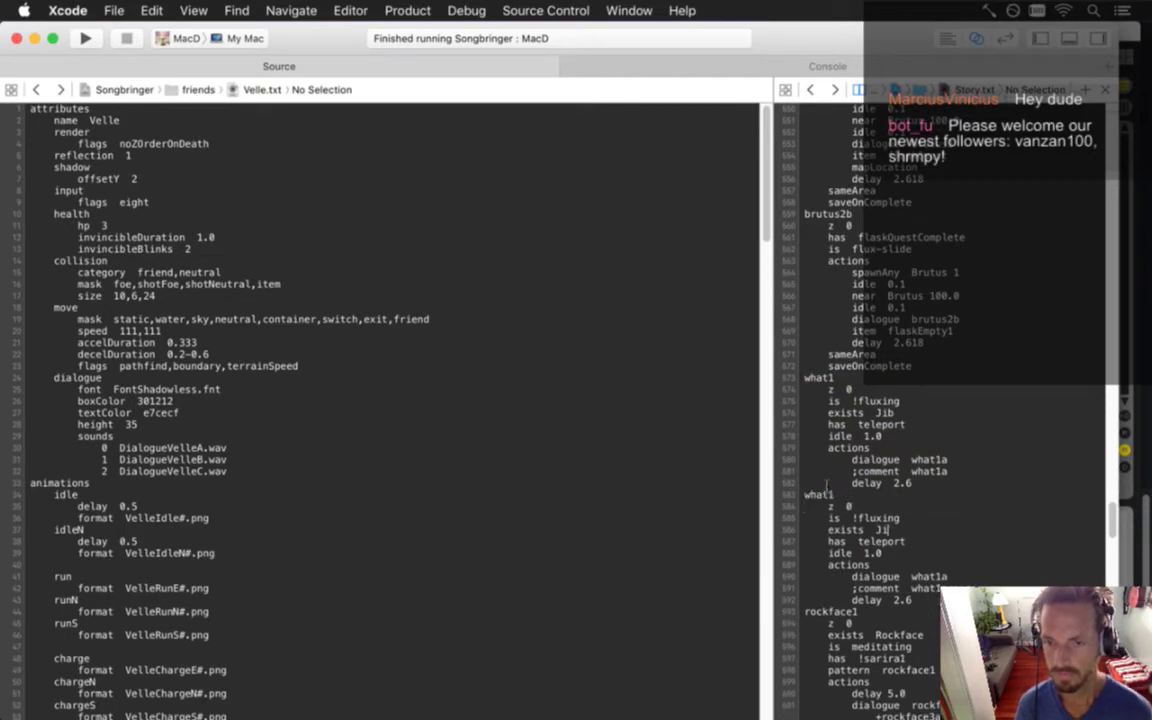
type("Velle")
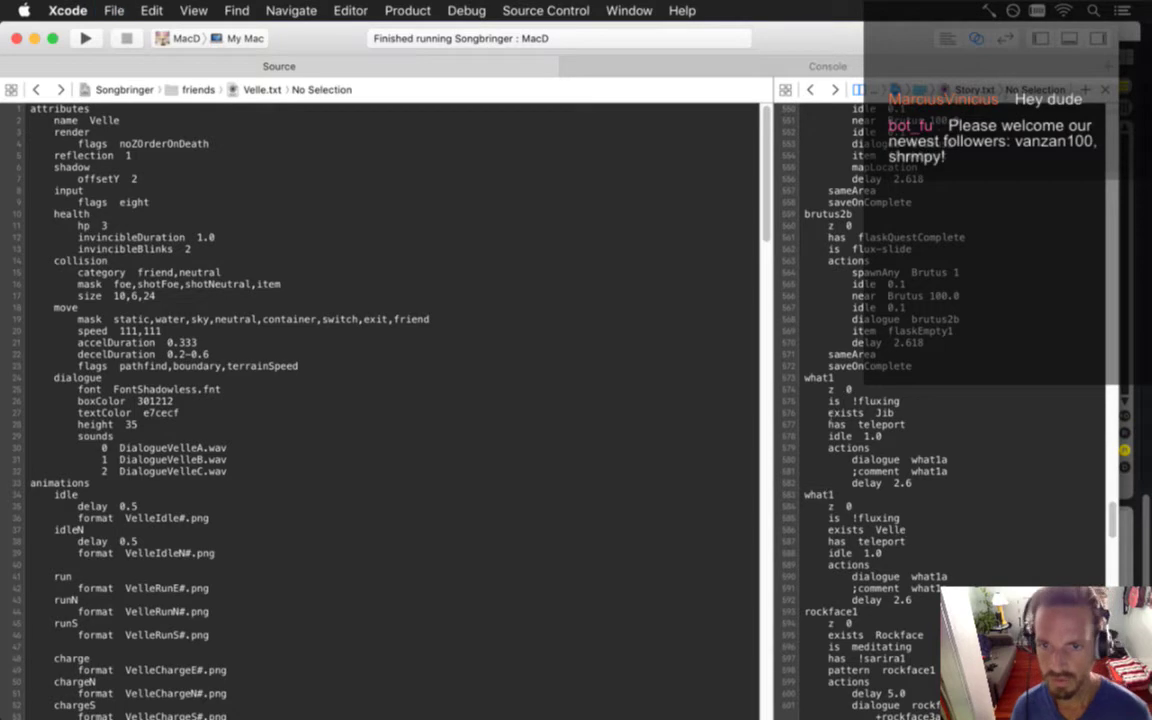
Point the duplicated what1 event's dialogue and commented-out comment actions to what1b
key("Up")
key("super+shift+Left")
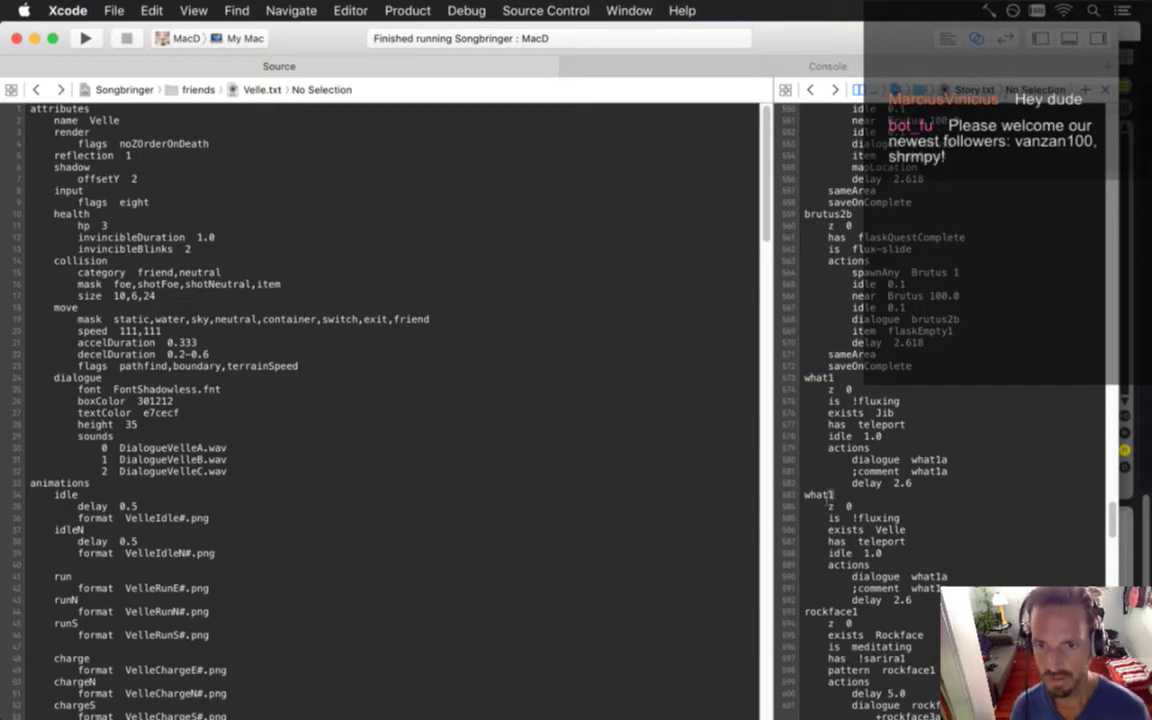
left_click(941, 577)
key("BackSpace")
type("b")
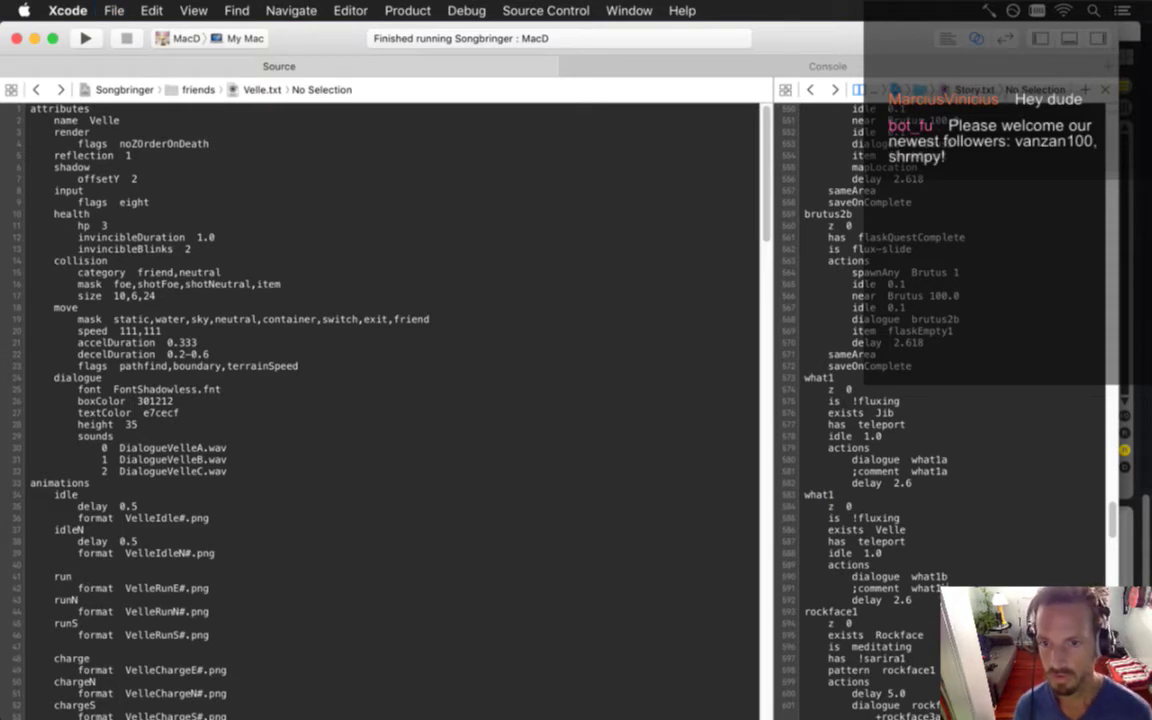
Run the game, advance the what1 dialogue to Velle's reply, and quit
key("super+r")
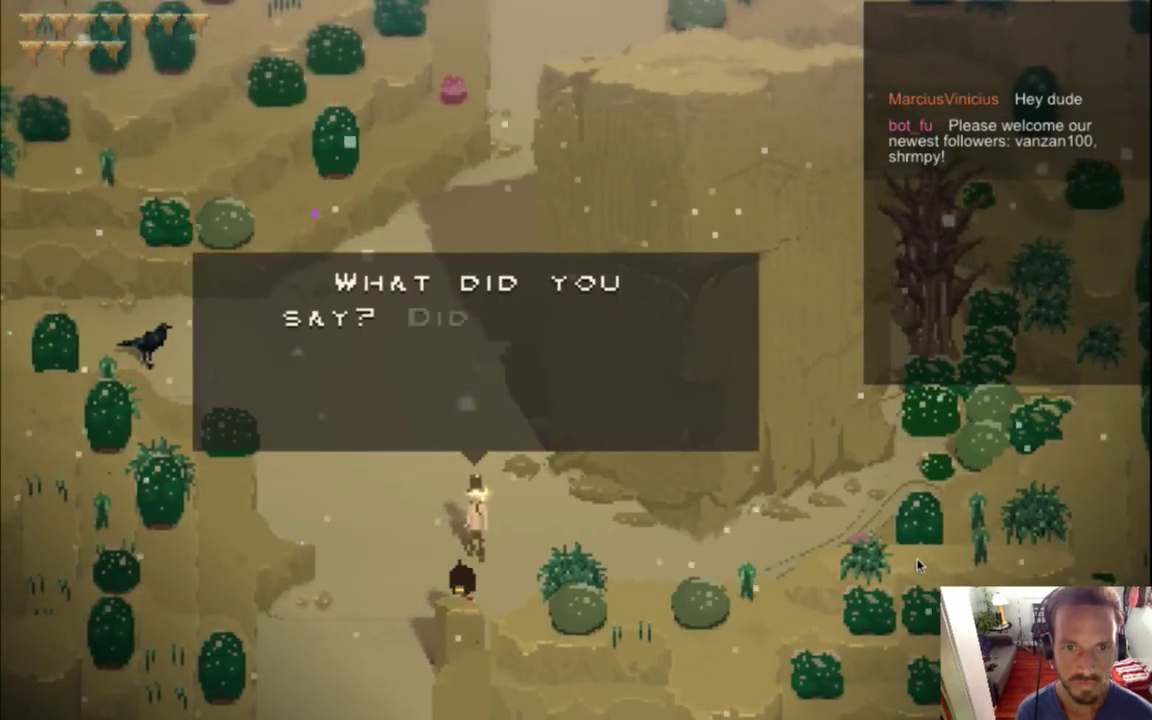
key("f")
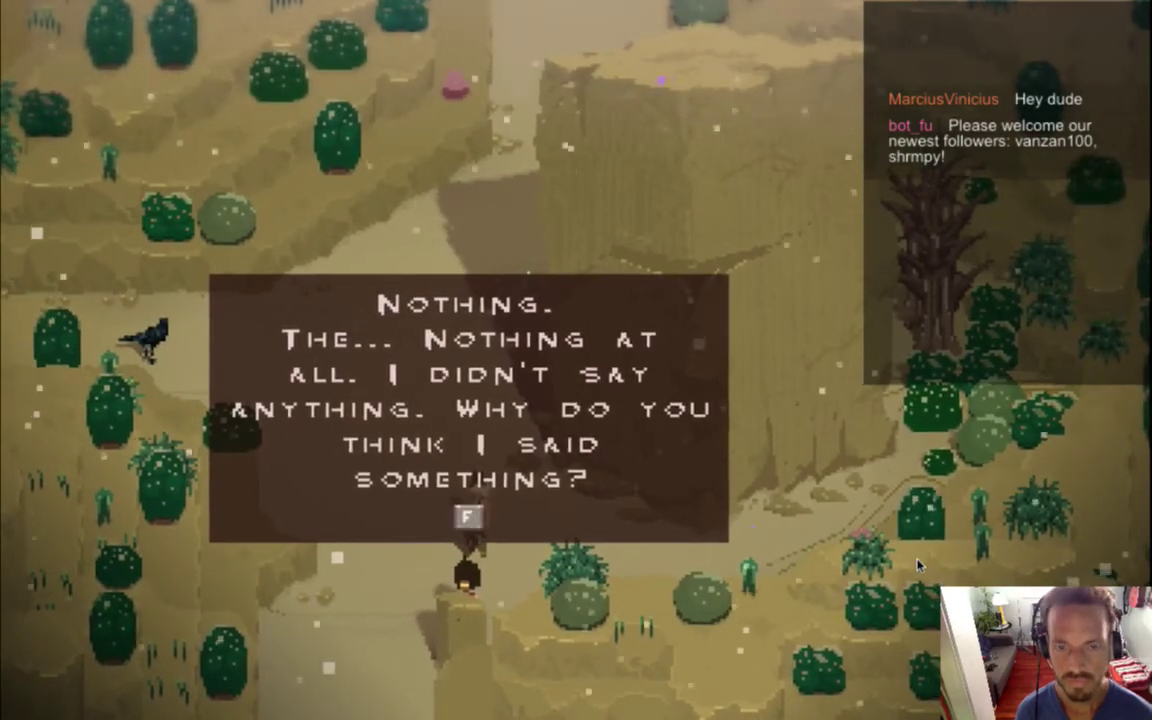
key("super+q")
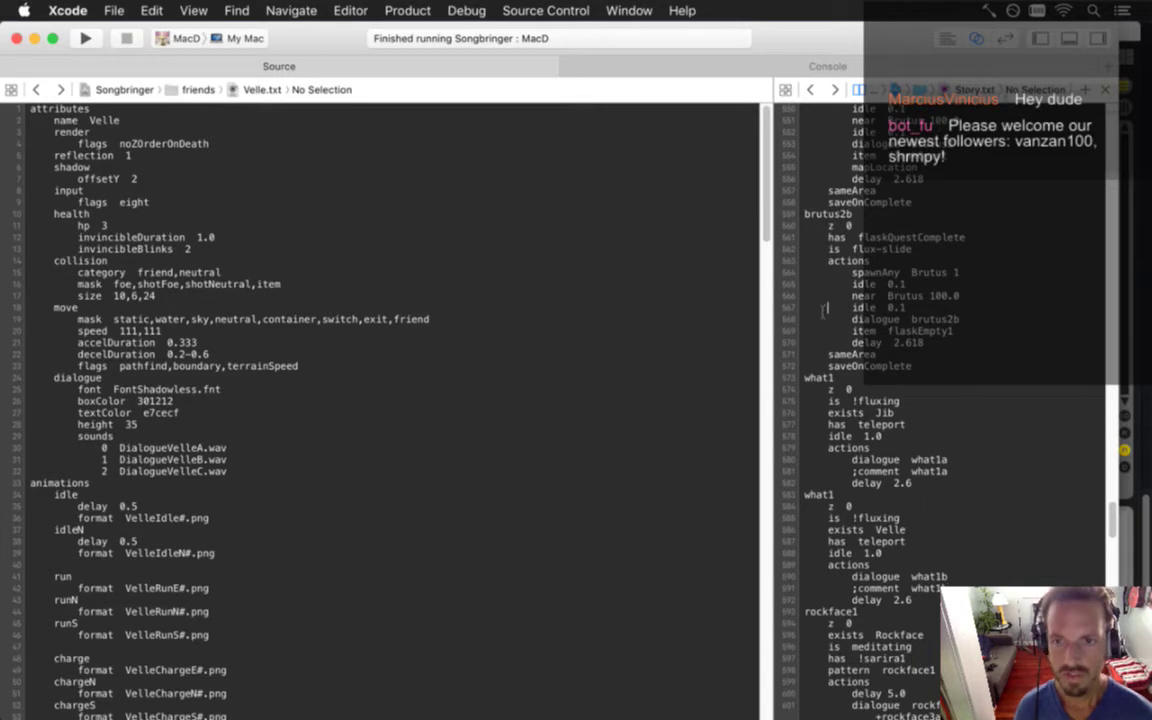
Go back to Saves.txt and set the items jib to 2 and velle to 0
key("ctrl+super+Left")
key("ctrl+super+Left")
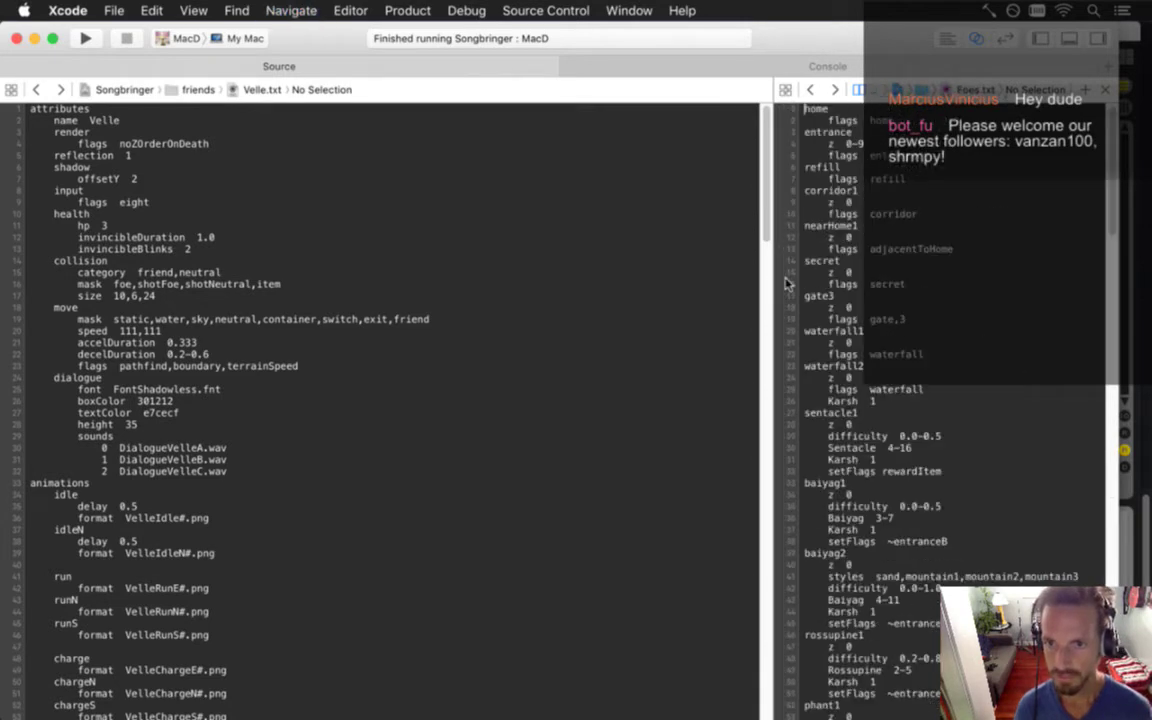
key("BackSpace")
type("2")
key("Down")
key("super+Right")
Run the game with Jib as companion, advance through the whole what1 dialogue, and quit
key("super+r")
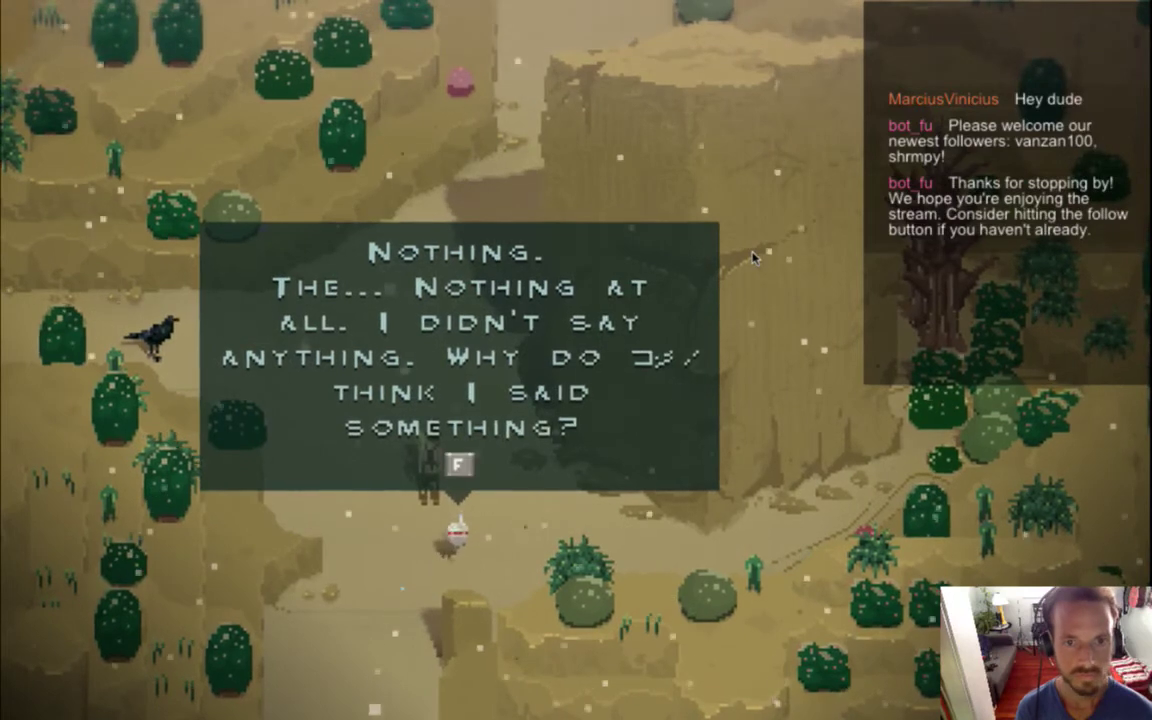
key("f")
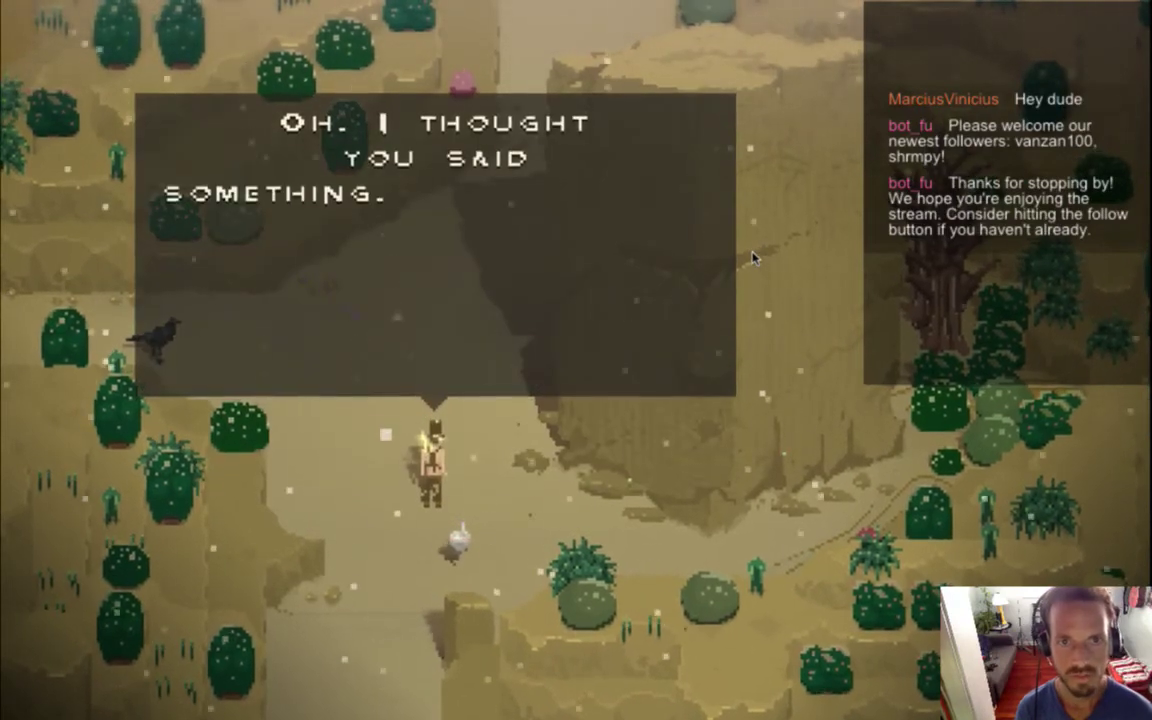
key("f")
key("f")
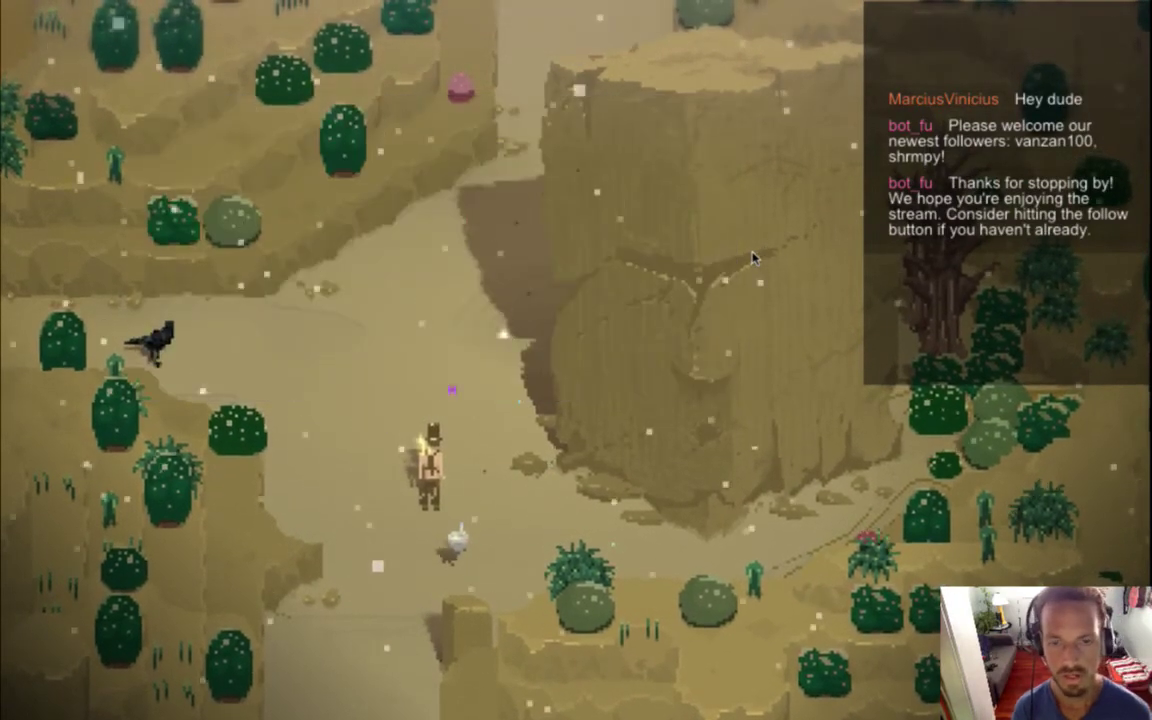
key("super+q")
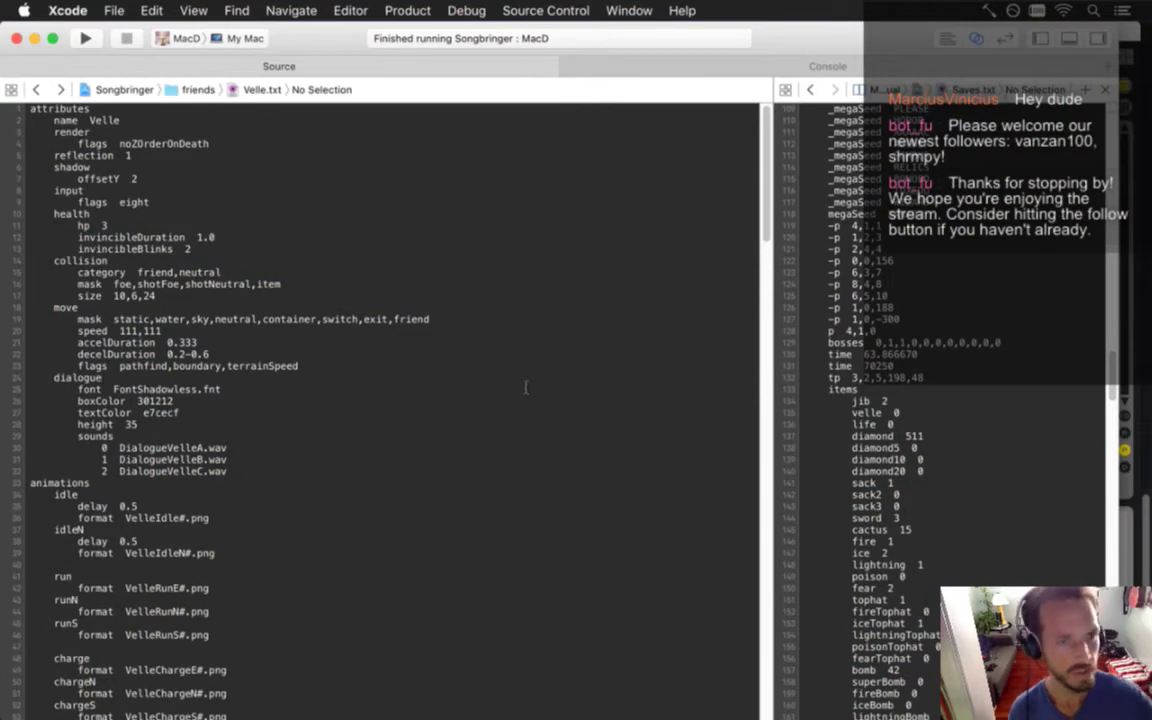
Run the game again, skip through Jib's what1 dialogue, and exit using the game's own pause options
key("super+r")
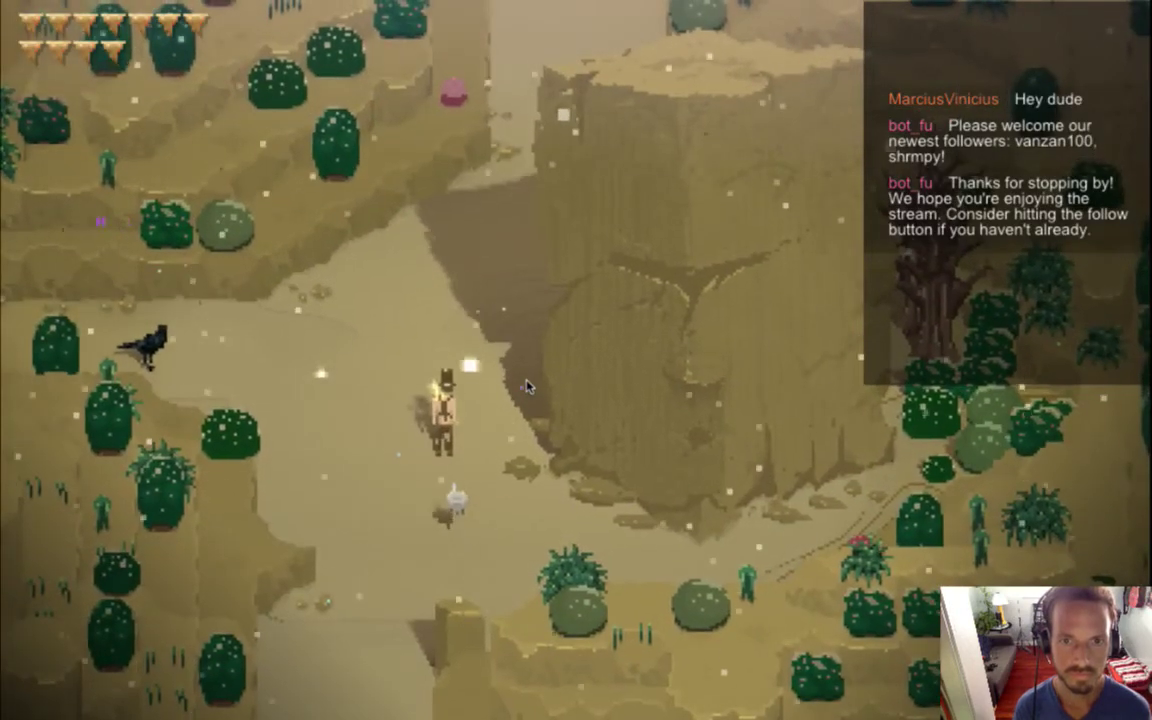
key("f")
key("f")
key("f")
key("Escape")
key("Down")
key("Down")
key("Return")
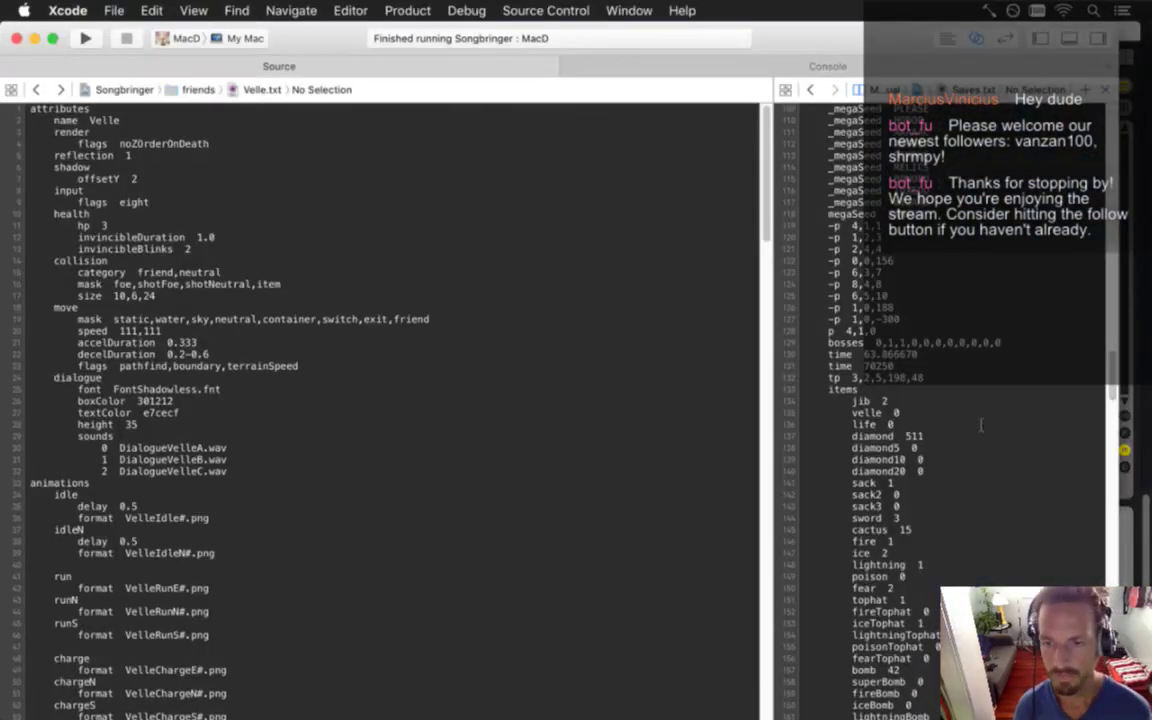
Examine the story list in Saves.txt and rerun the game to check whether the what1 dialogue repeats for Jib
scroll(981, 424, "up", 10)
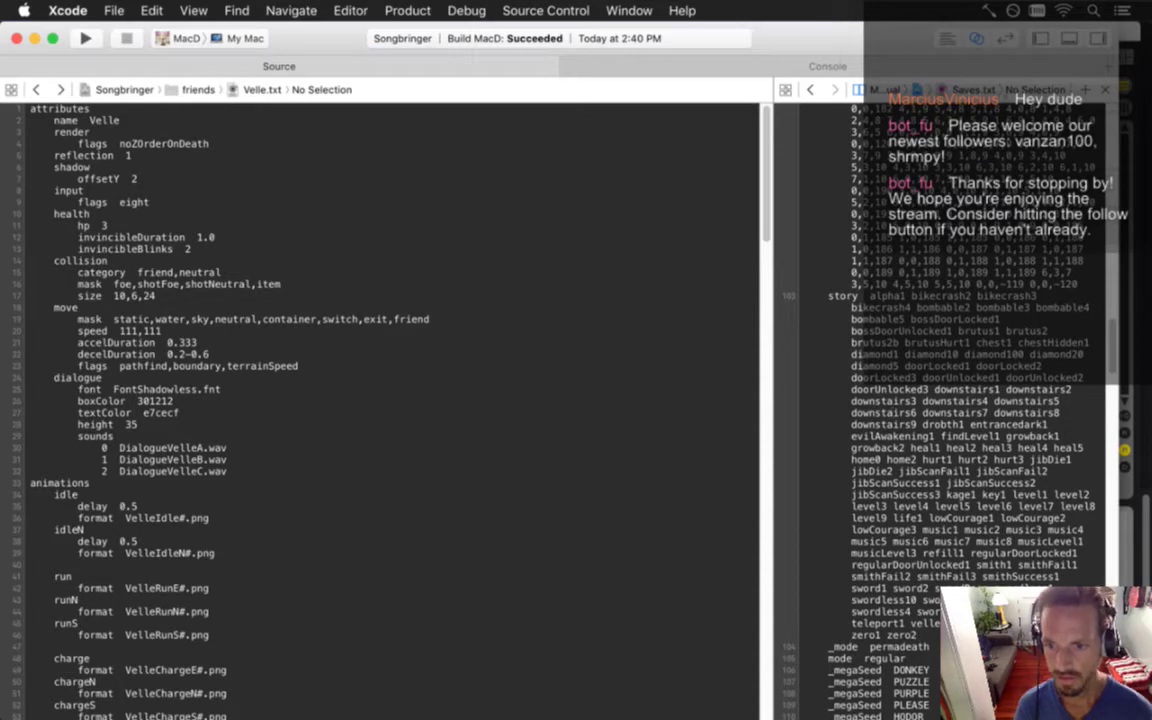
key("super+r")
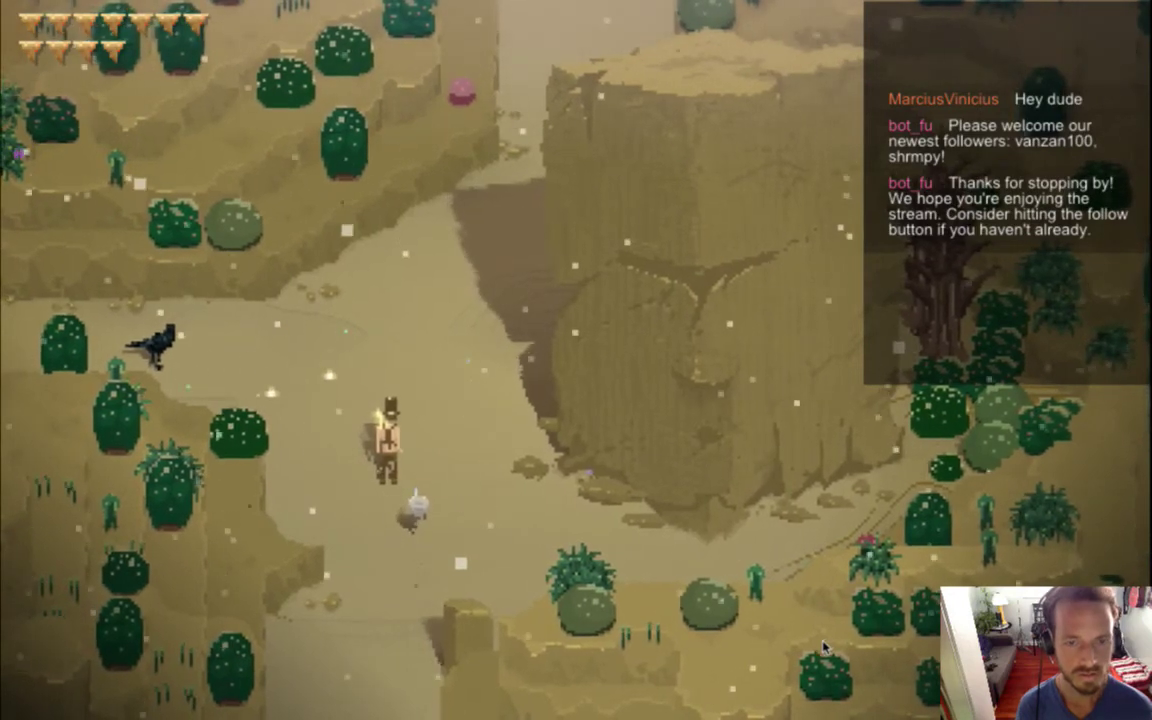
key("super+q")
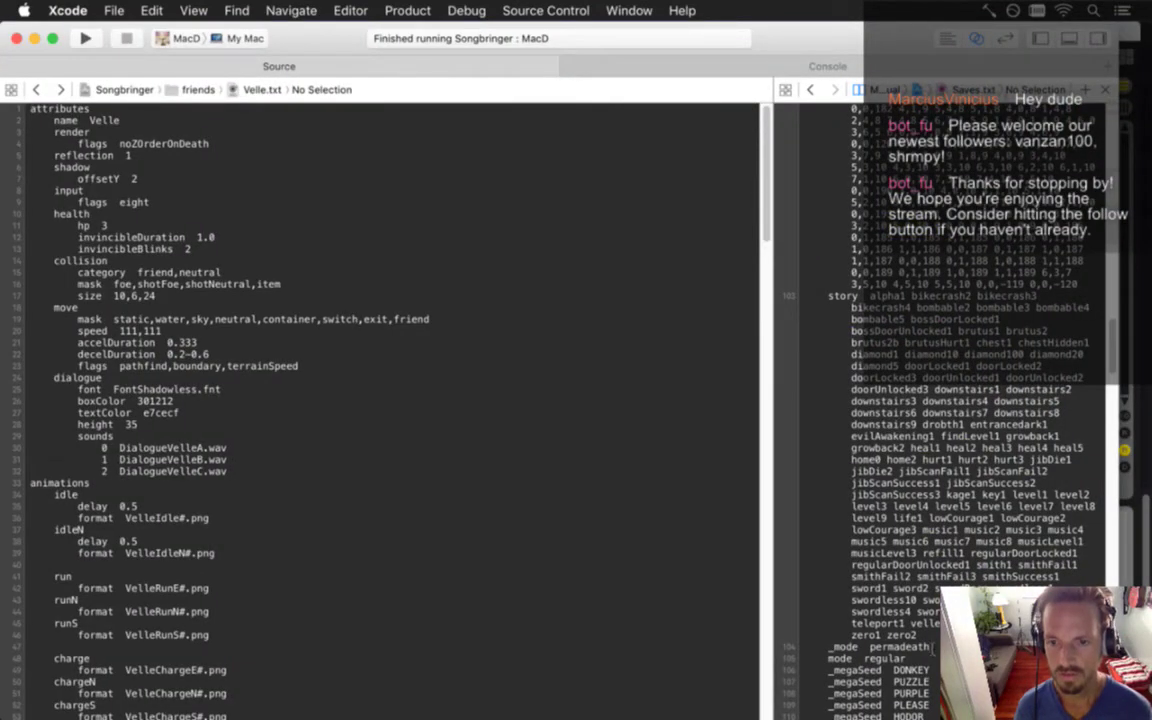
Switch the companion back to Velle in the items of Saves.txt and test the save in the game
scroll(900, 420, "down", 15)
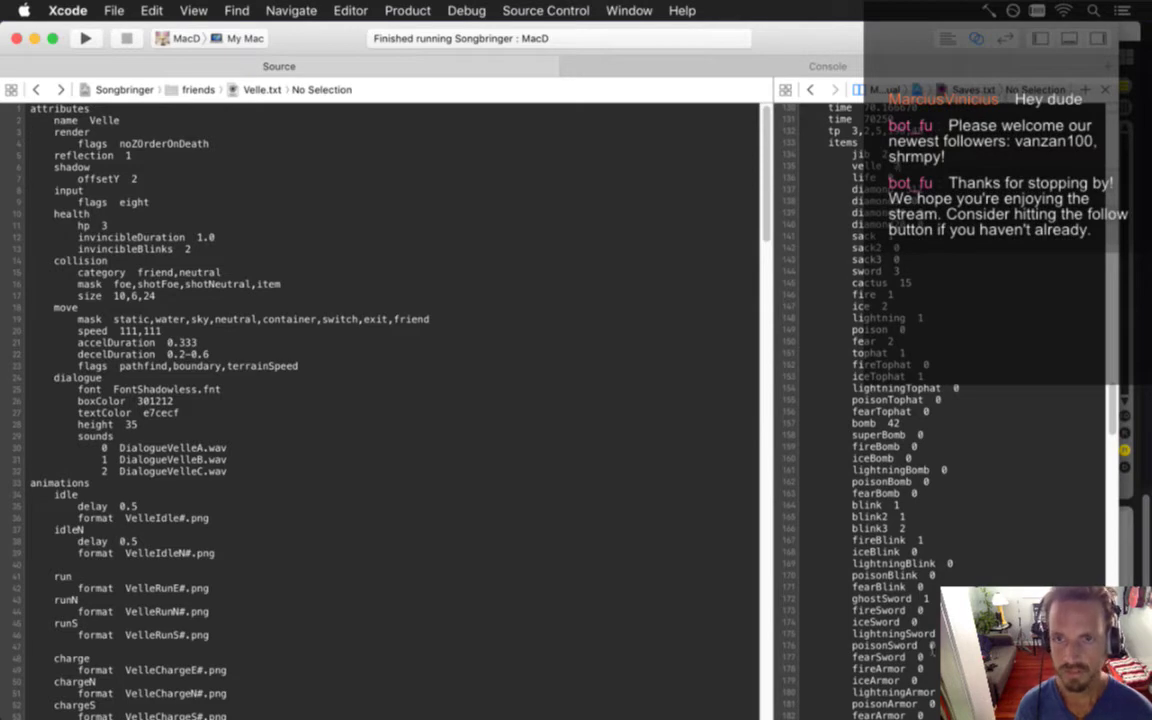
key("super+r")
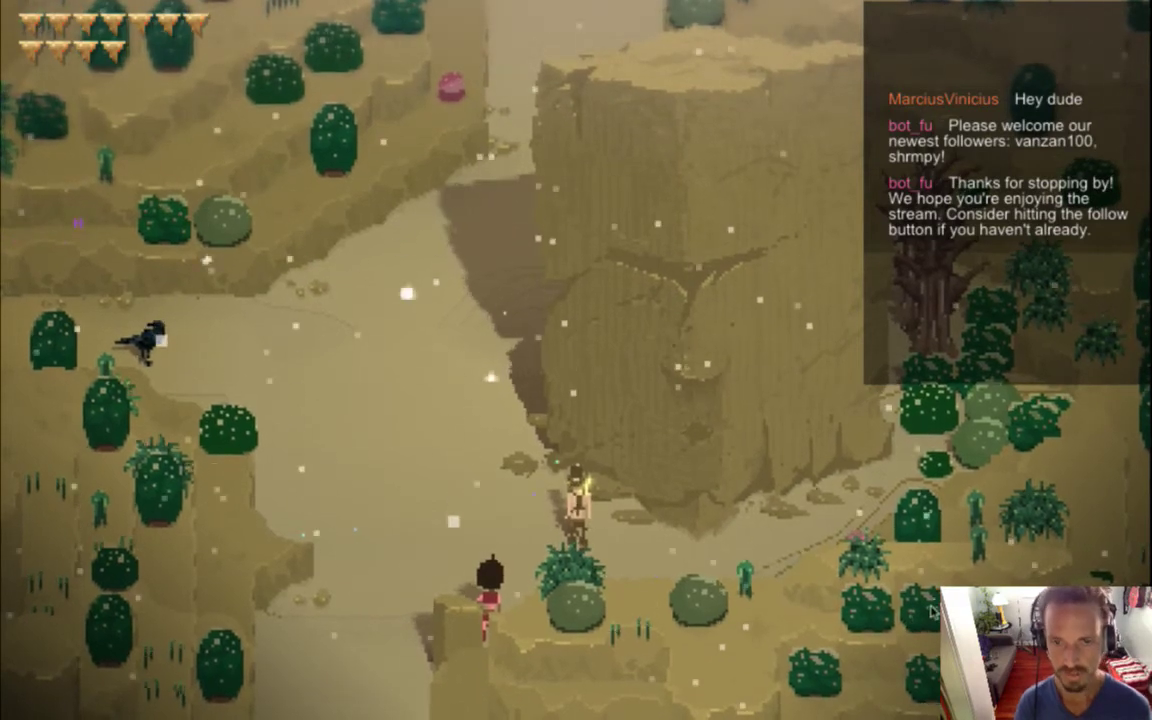
key("super+q")
Remove what1 from the story list in Saves.txt, between waterfall1 and where1
scroll(1037, 410, "up", 10)
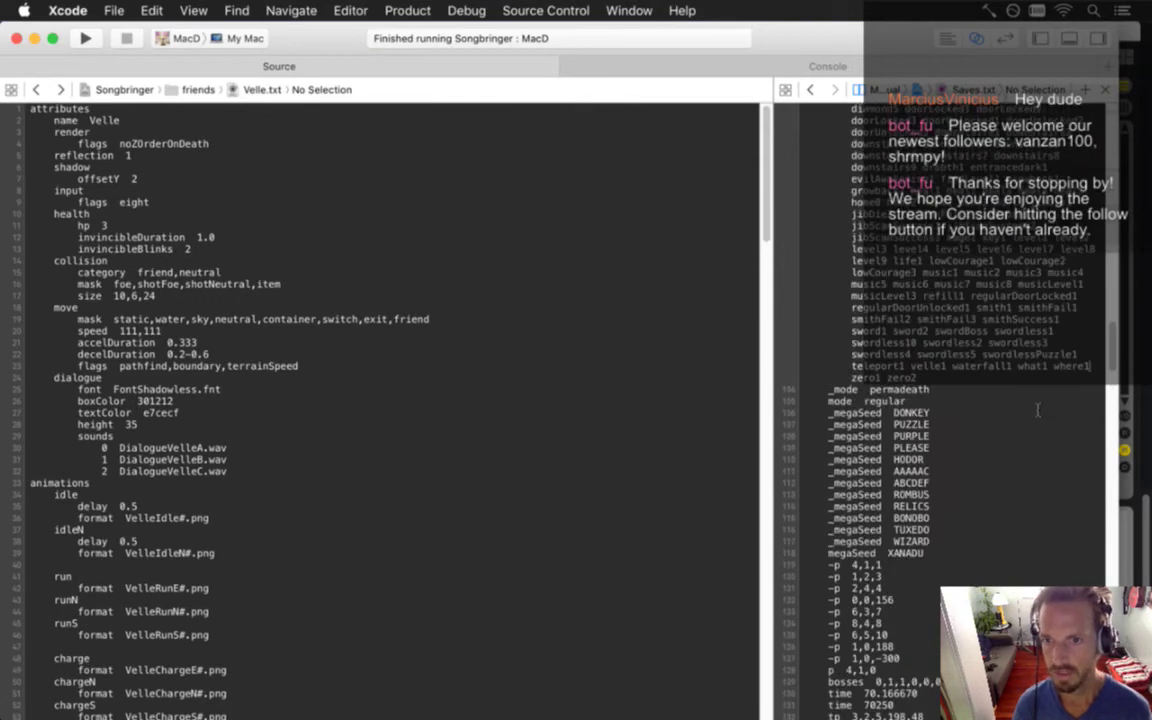
key("BackSpace")
key("BackSpace")
key("BackSpace")
key("BackSpace")
key("BackSpace")
key("BackSpace")
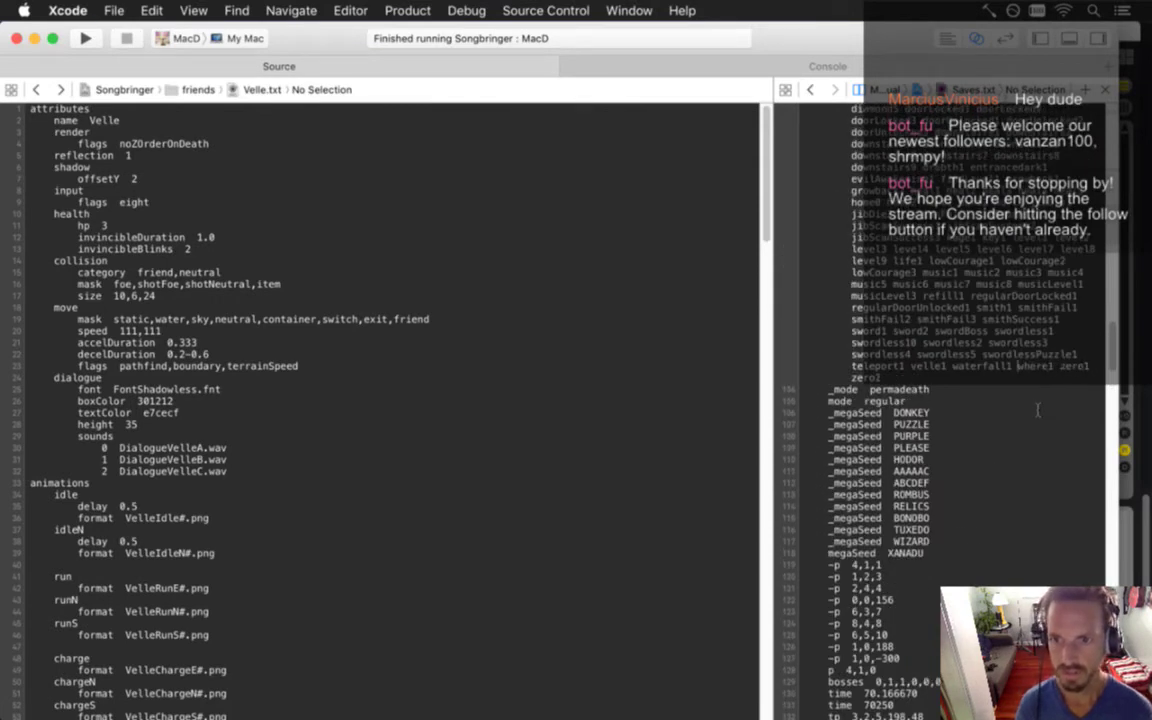
Run the game with what1 cleared, play the dialogue up to Velle's reply, and quit
key("super+r")
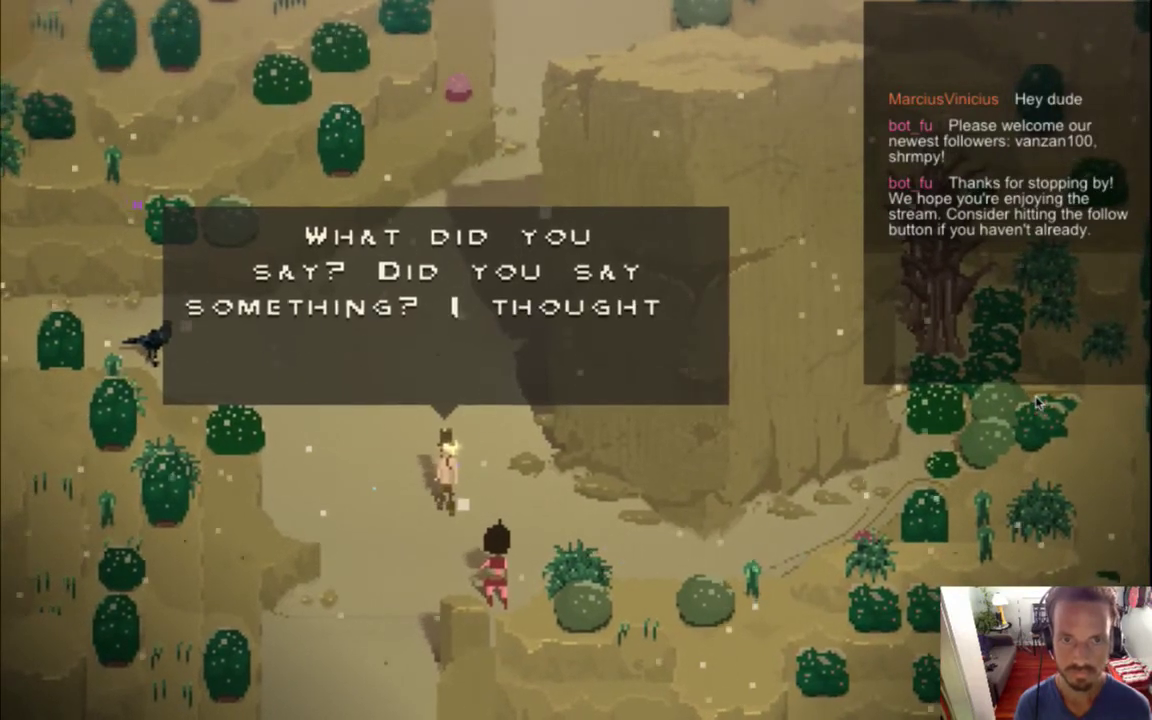
key("Return")
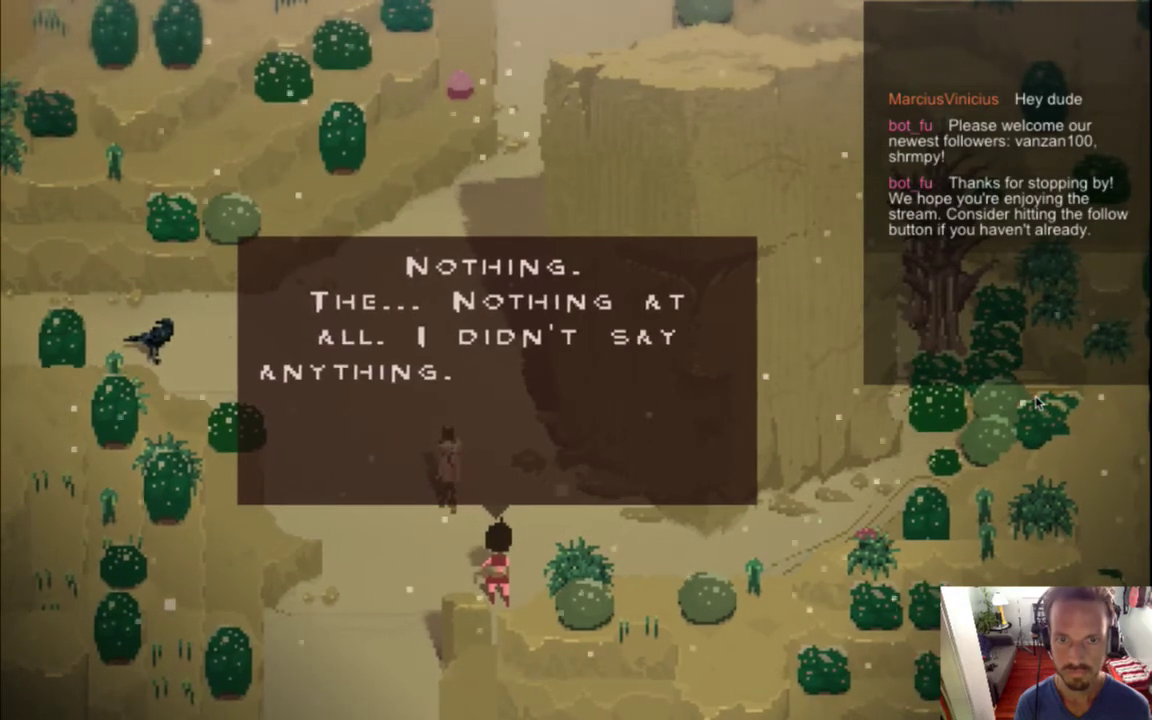
key("super+q")
Switch to Terminal, close the open diff, and check the Songbringer repository's git status with gs
key("super+Tab")
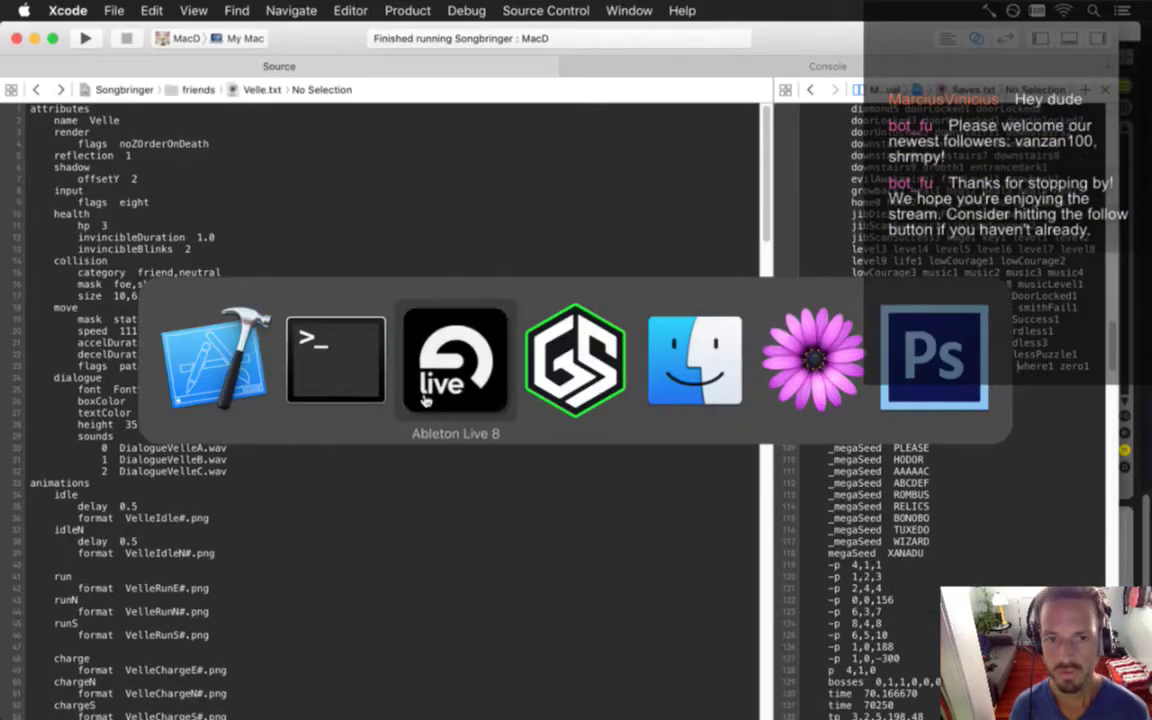
left_click(340, 396)
type(":q")
key("Return")
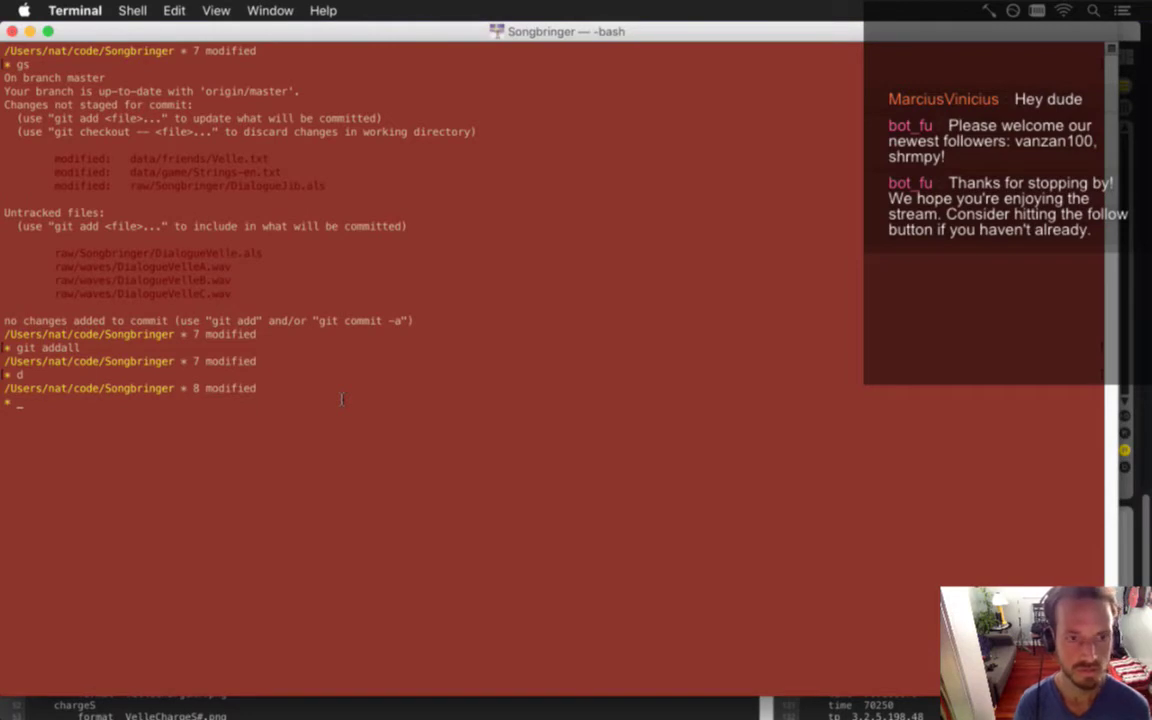
type("gs")
key("Return")
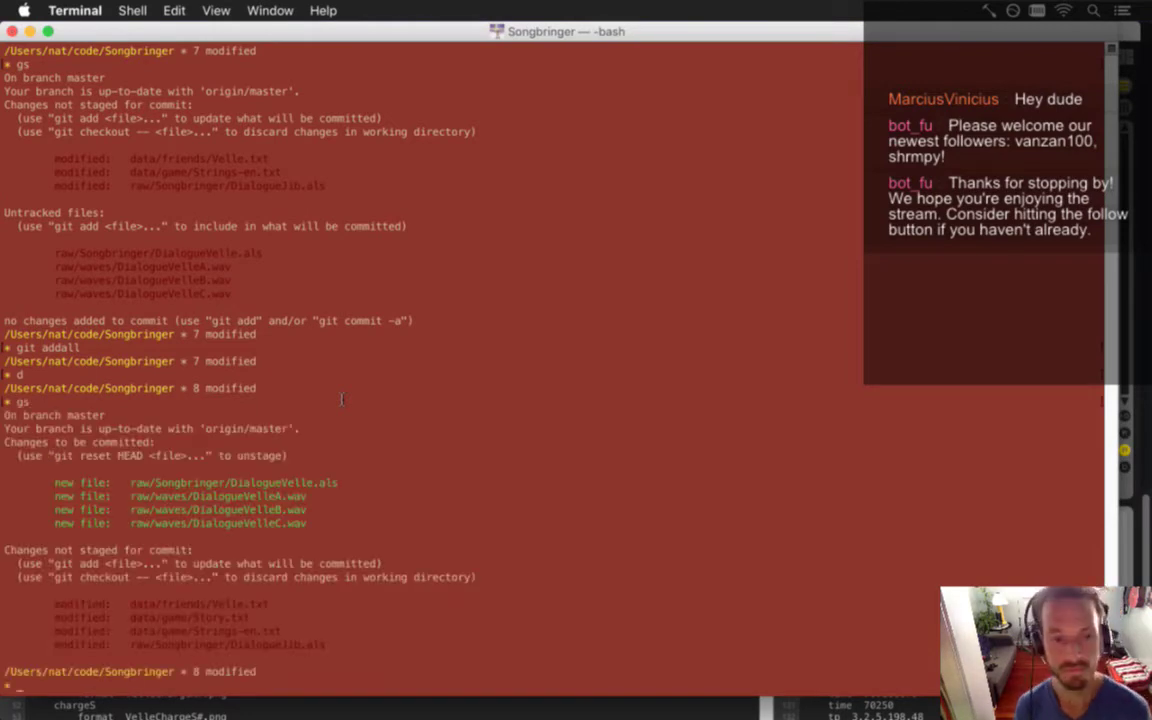
Open the current diff with d, review the changes to Velle.txt, Story.txt and Strings-en.txt, and close it
type("d")
key("Return")
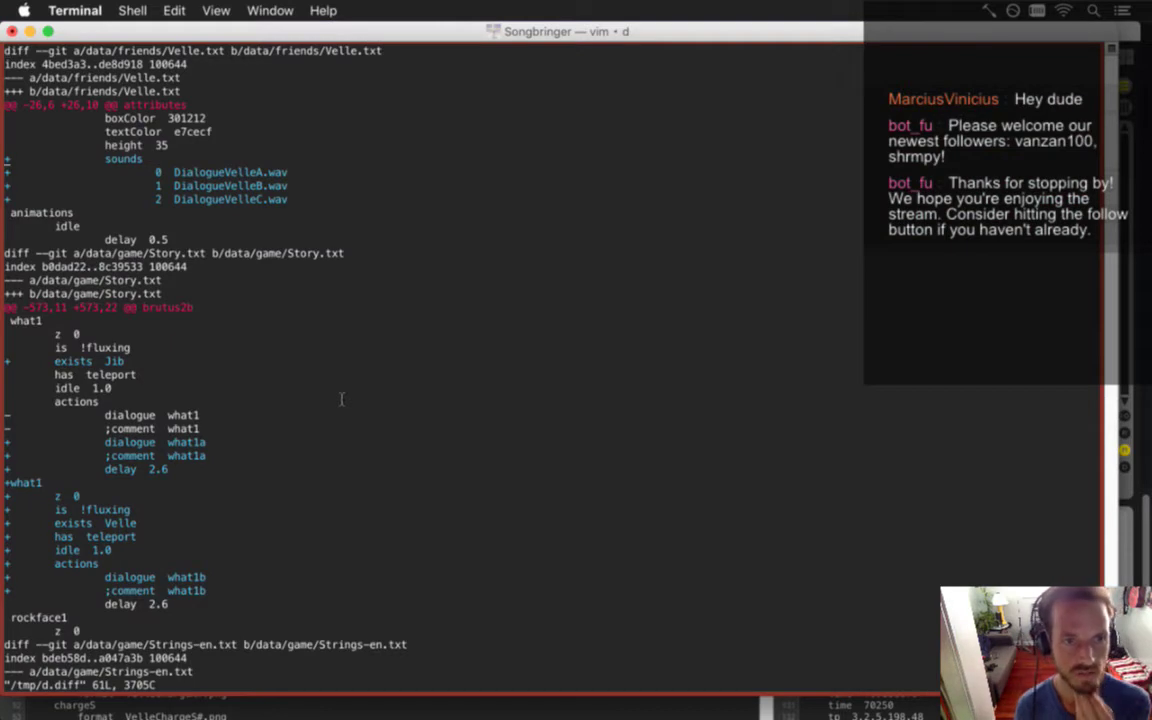
scroll(341, 399, "down", 6)
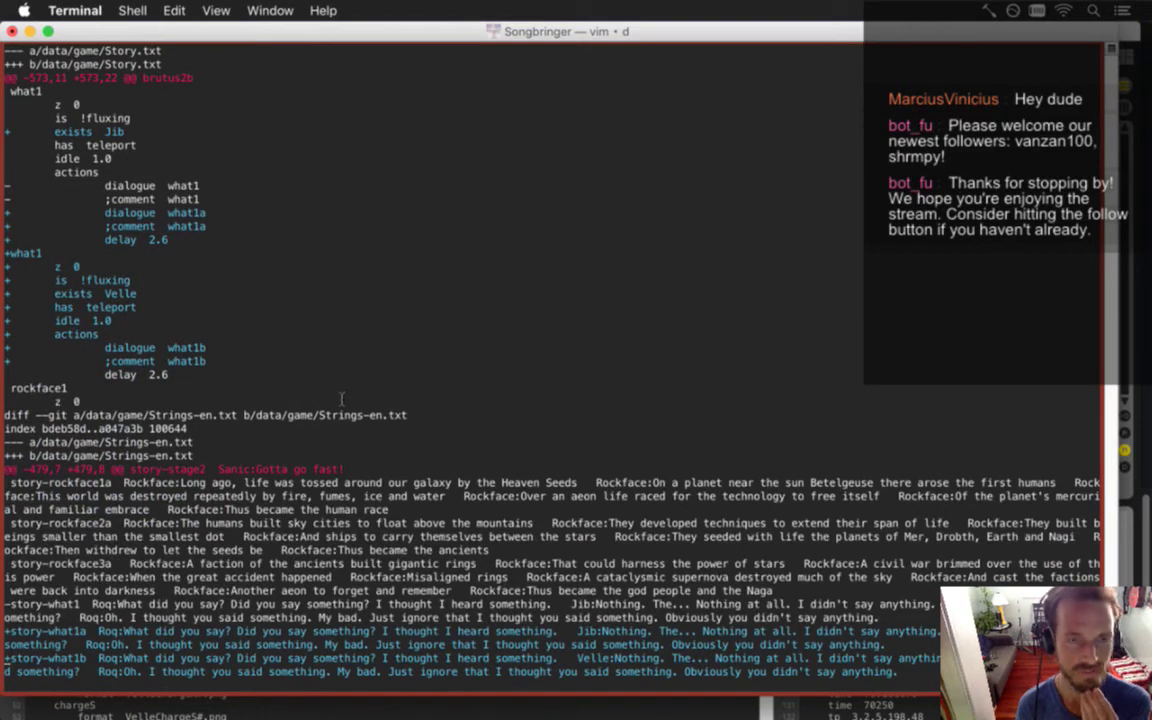
scroll(341, 399, "down", 2)
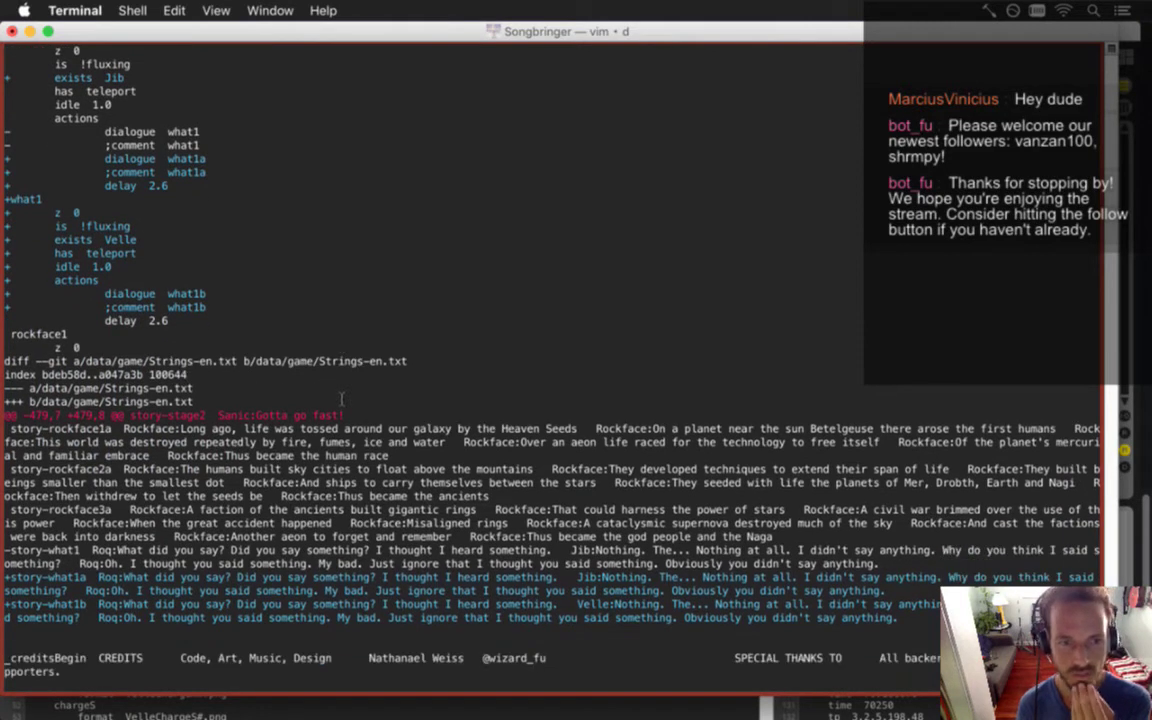
scroll(341, 399, "down", 2)
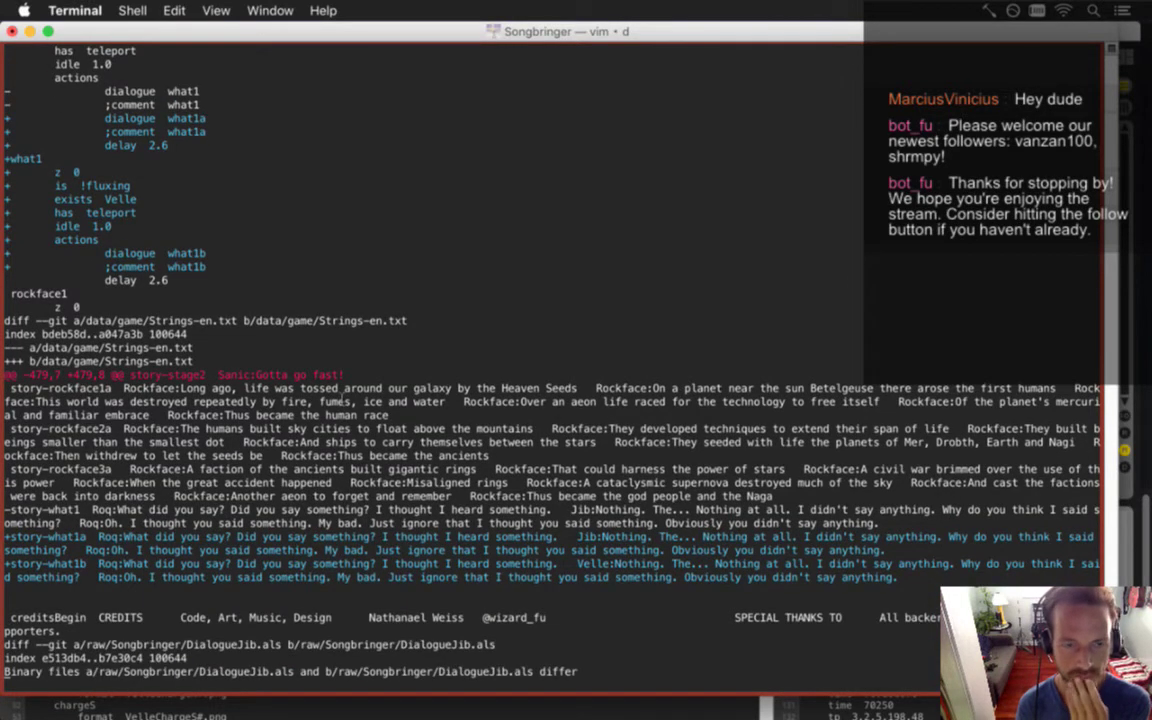
scroll(341, 399, "up", 4)
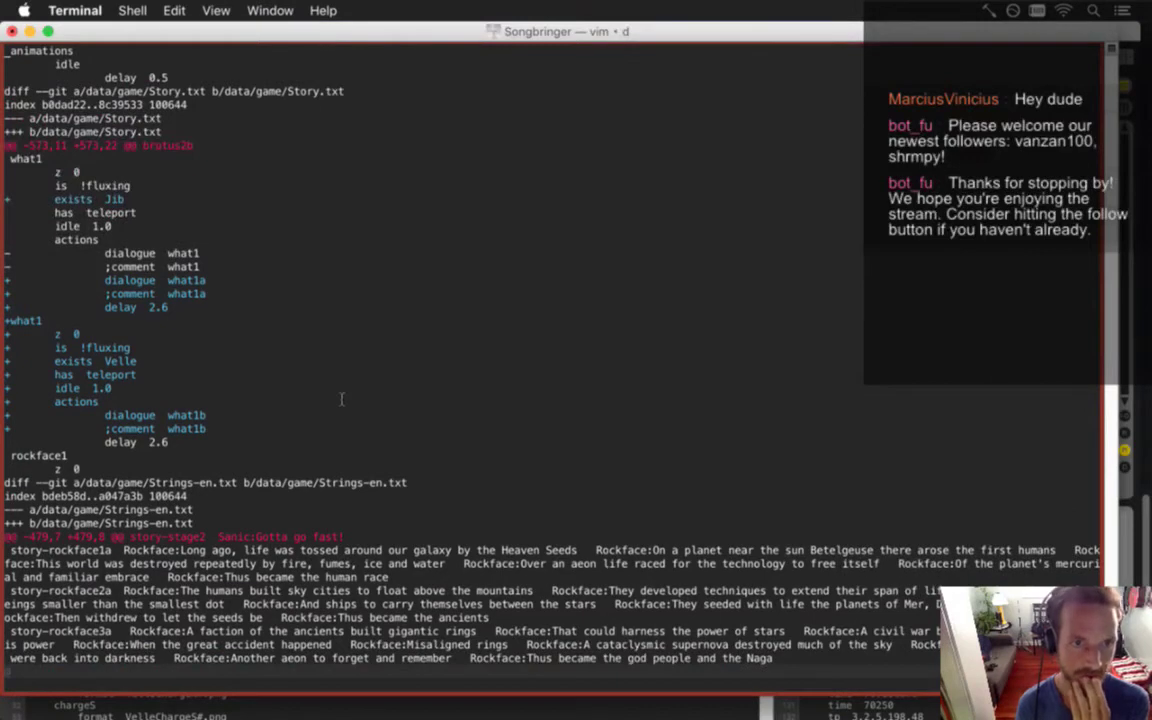
scroll(341, 399, "up", 1)
type(":q")
key("Return")
Commit all changes with gc using the message "velle dialogue sounds", and push the commit with gp
type("gc")
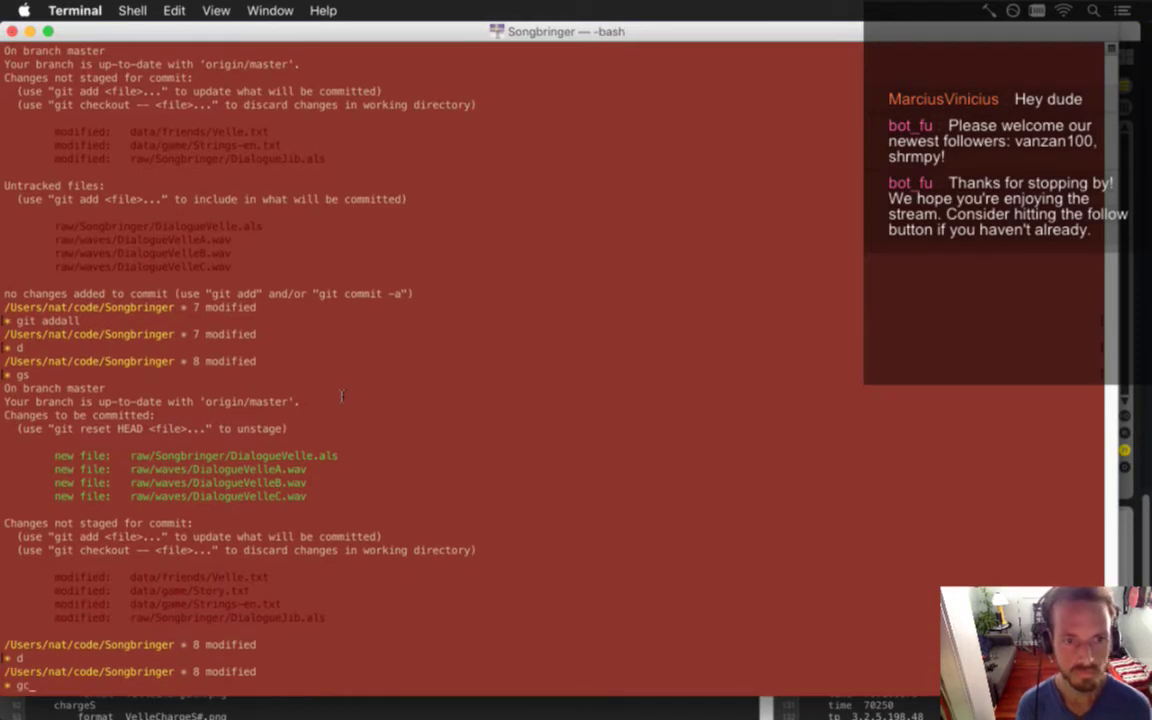
key("Return")
type("i")
type("Velle dialogue")
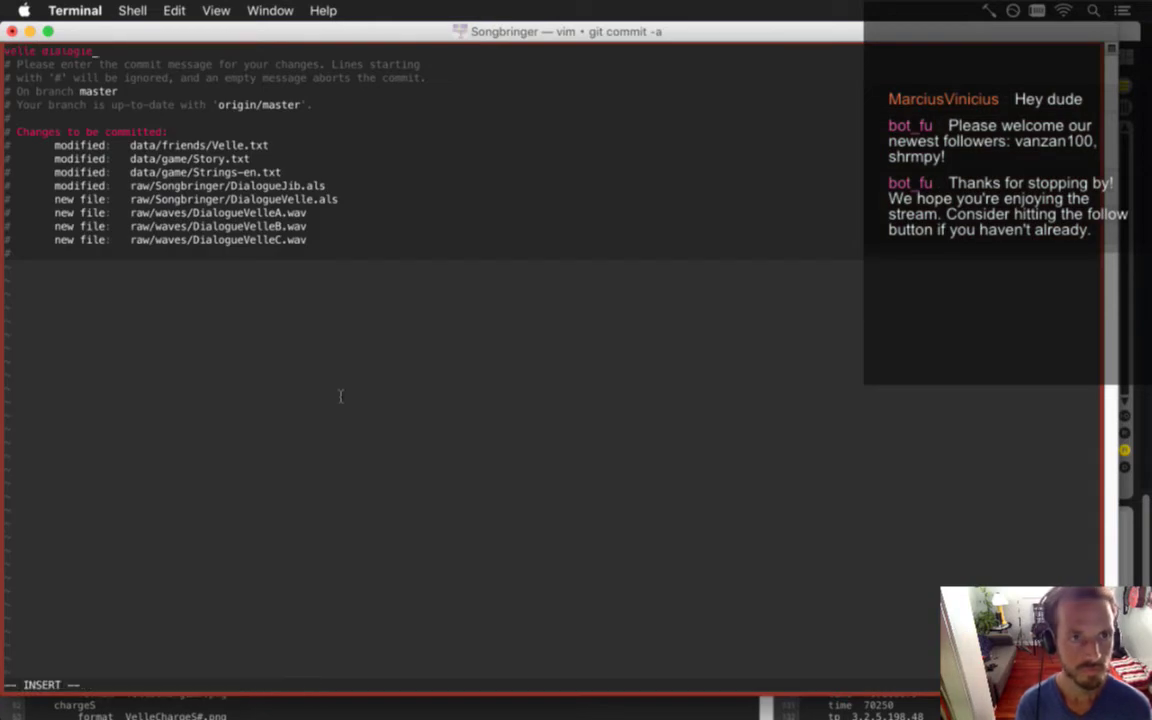
key("BackSpace")
key("BackSpace")
key("BackSpace")
type("ue sounds")
key("Escape")
type(":wq")
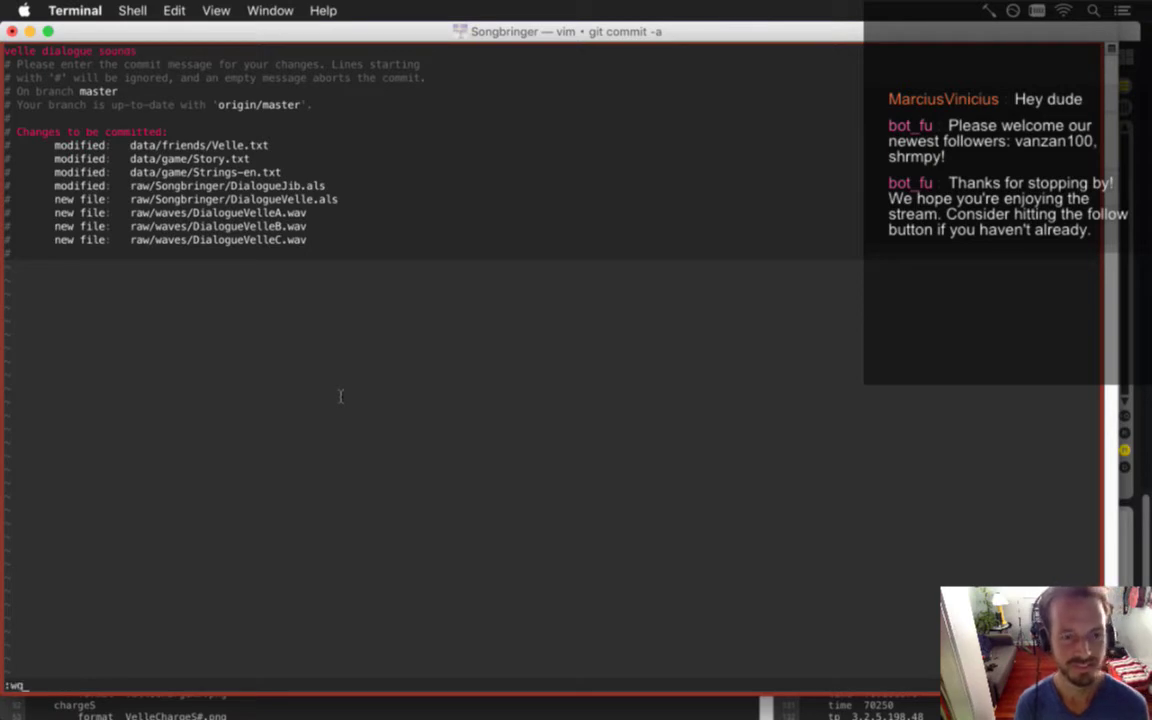
key("Return")
type("gp")
key("Return")
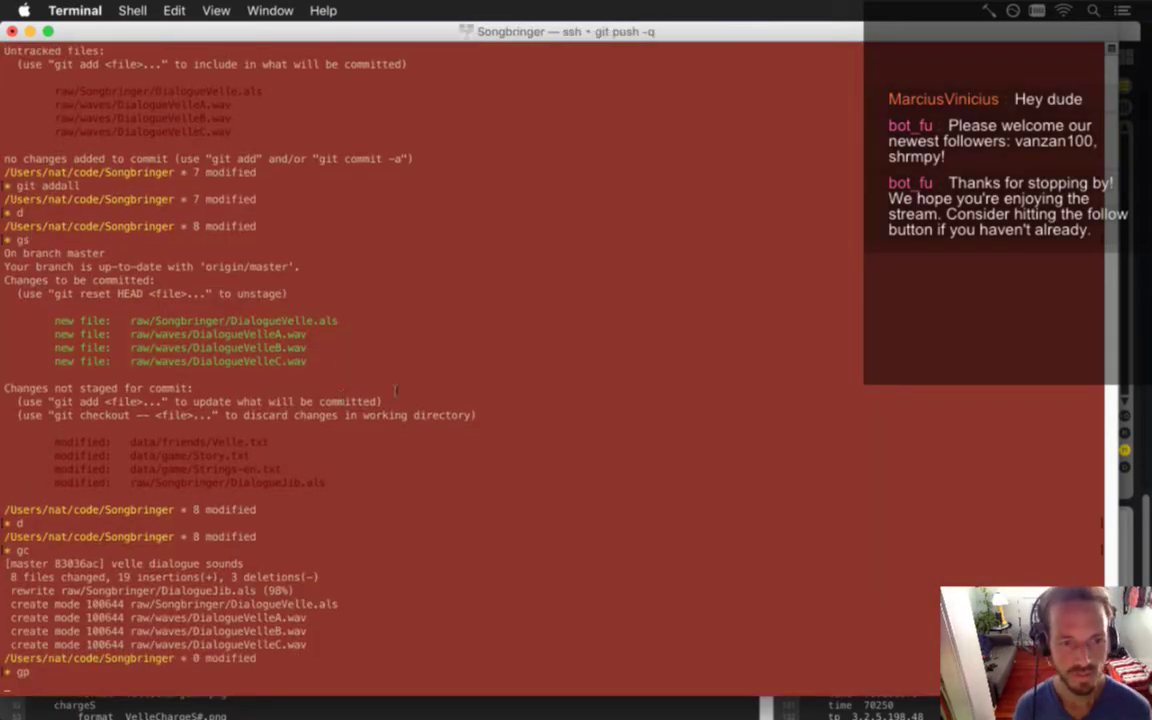
Switch to Xcode and remove zero2 from the end of the story list in Saves.txt
key("super+Tab")
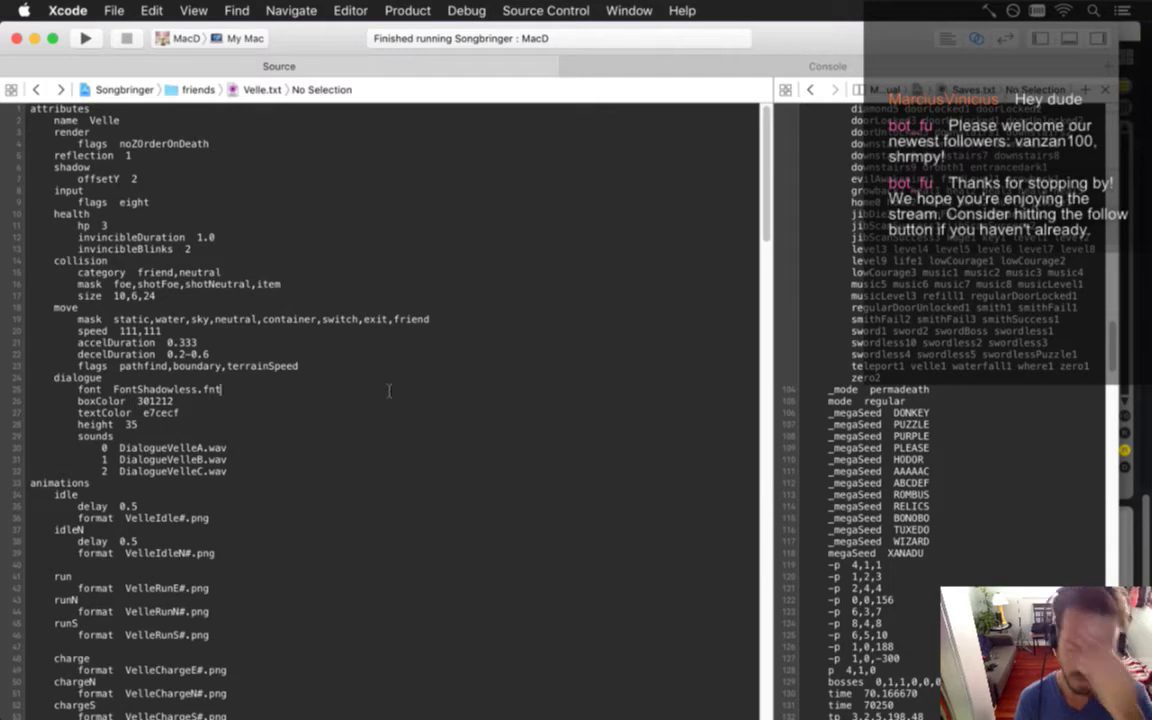
key("super+Tab")
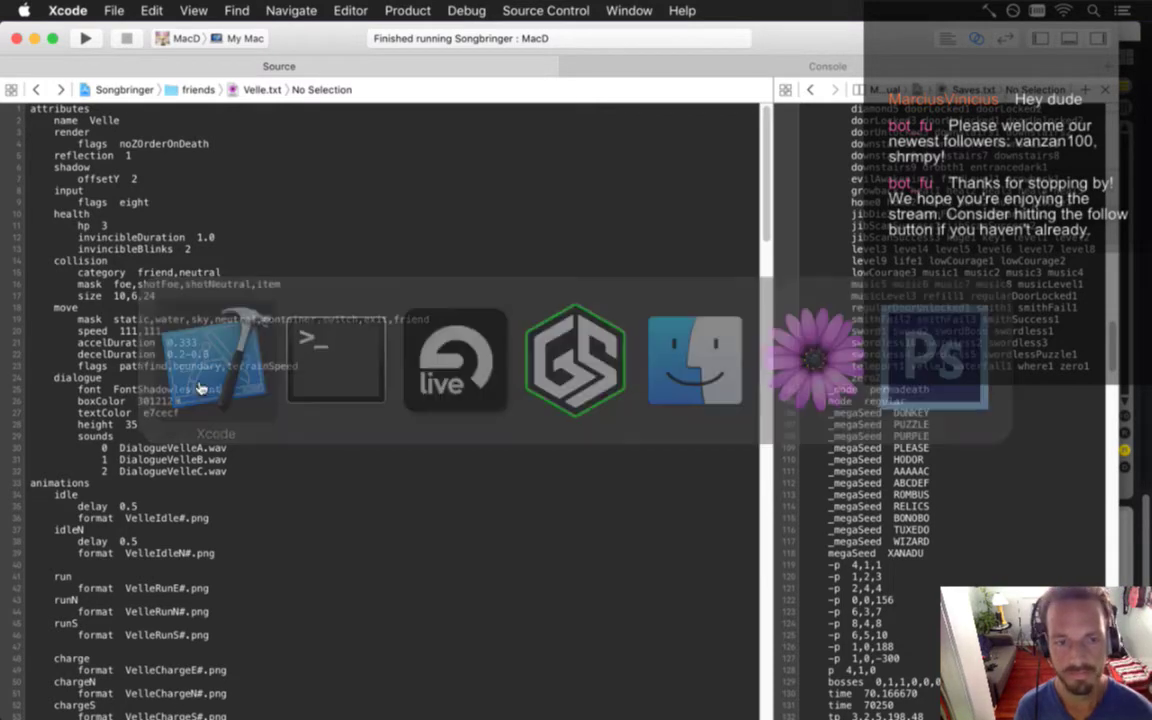
key("super+Tab")
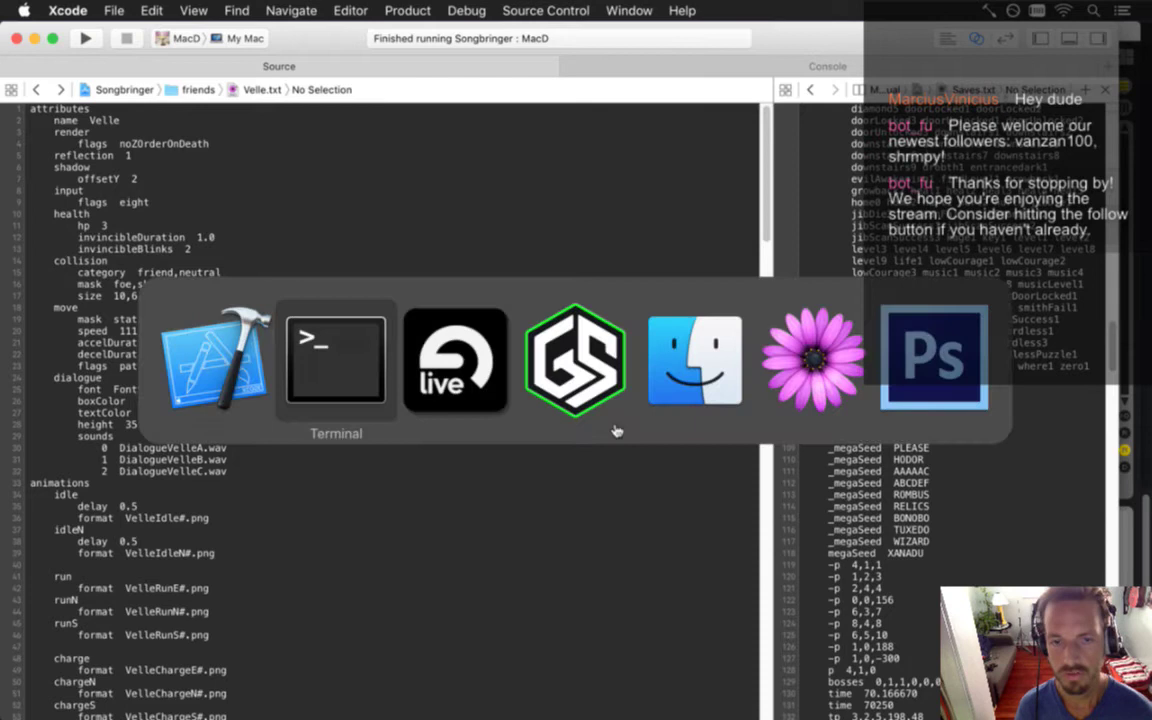
left_click(474, 404)
key("super+Tab")
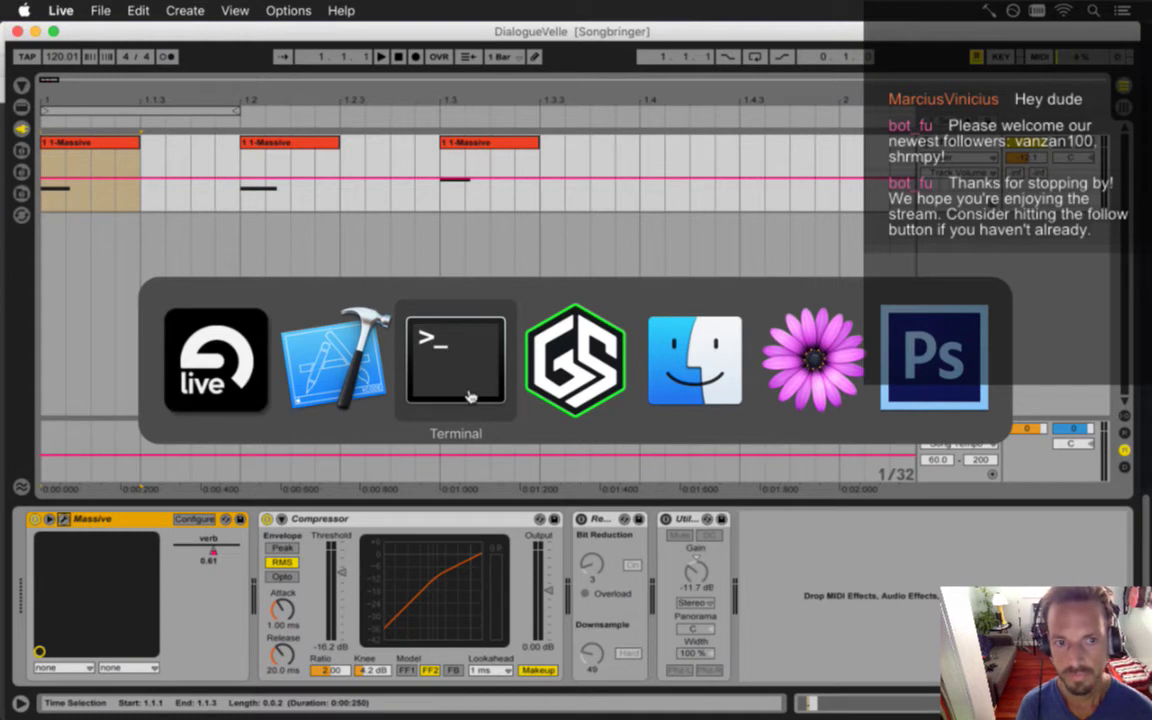
left_click(394, 408)
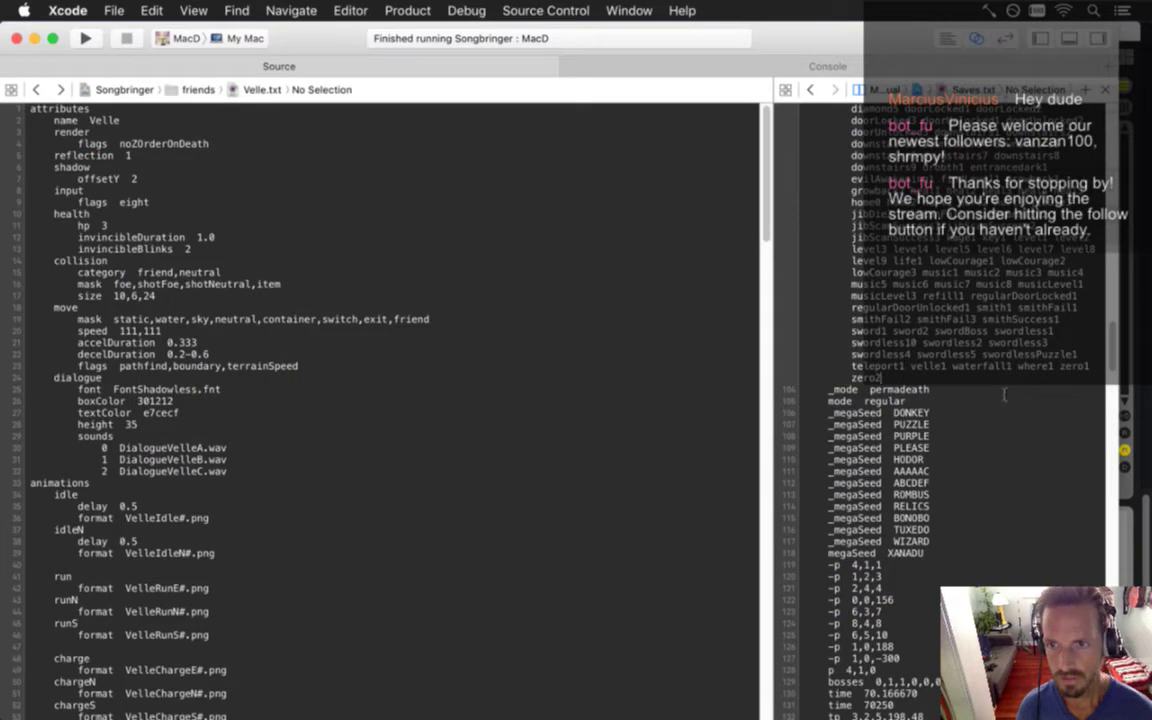
key("BackSpace")
key("BackSpace")
key("BackSpace")
key("BackSpace")
key("BackSpace")
key("BackSpace")
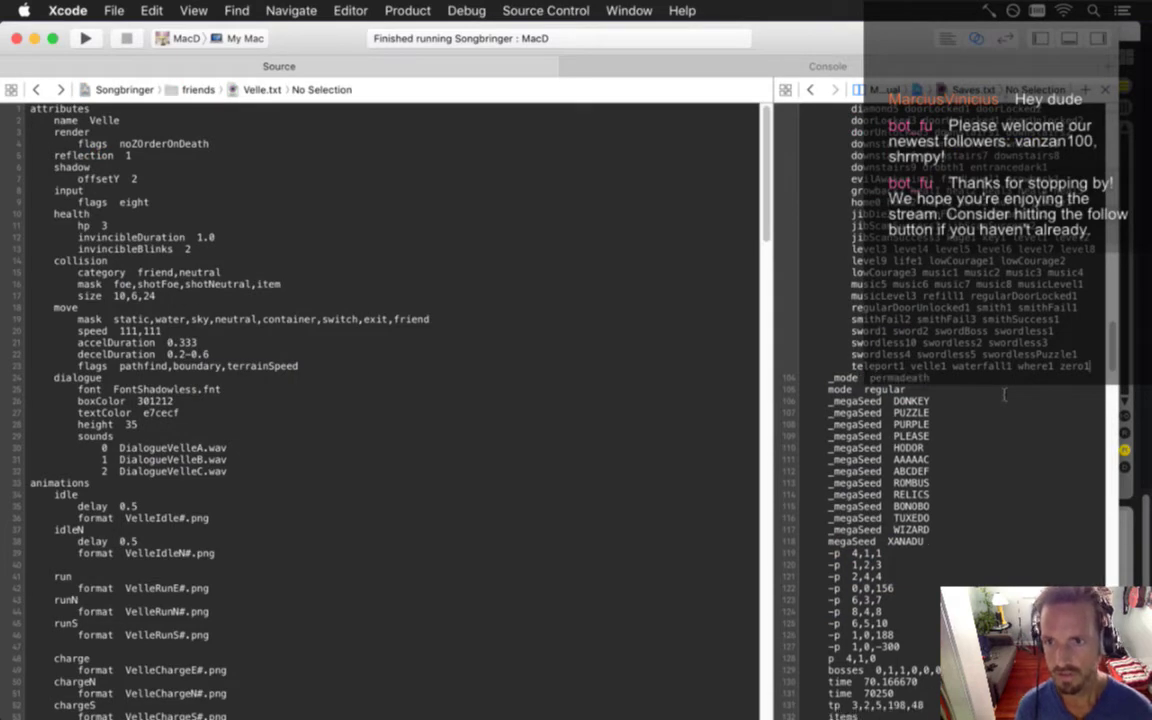
Add a new line "p 2" directly above the "p 4,1,0" line in Saves.txt
key("Down")
key("Down")
key("Down")
key("Down")
key("Down")
key("Down")
key("Down")
key("Down")
key("Down")
key("Down")
key("Down")
key("Down")
key("Down")
key("Down")
key("Down")
key("Down")
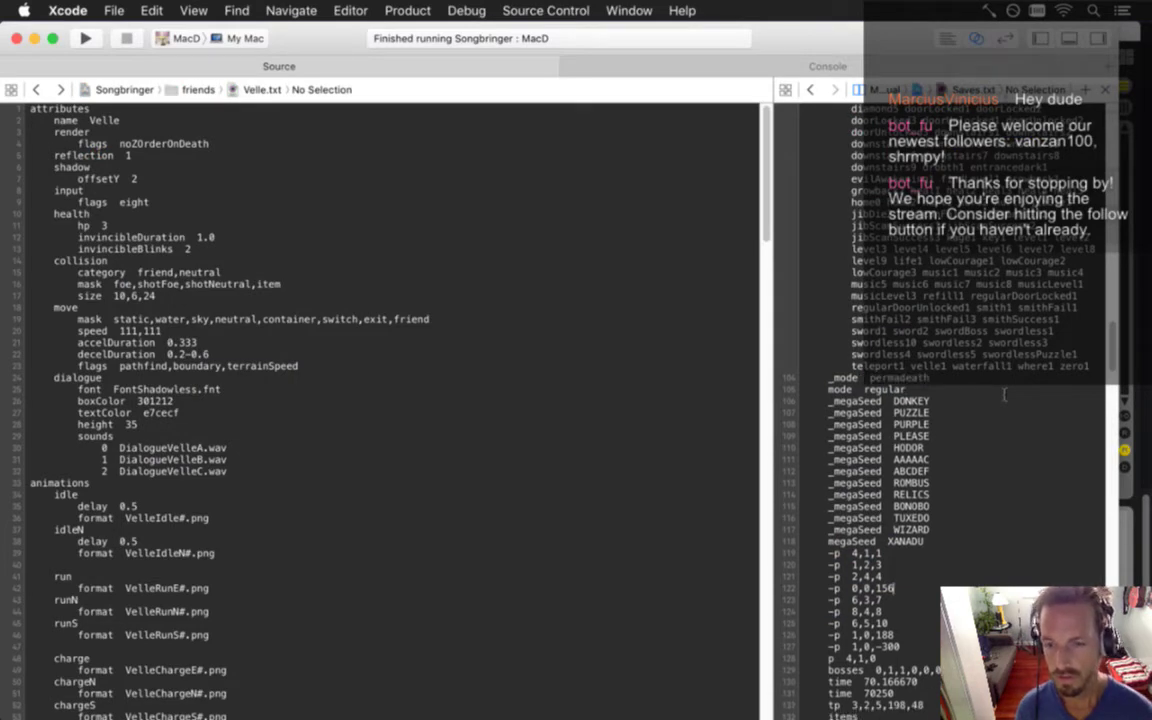
key("Down")
key("Down")
key("Down")
key("Down")
key("Down")
key("Down")
key("Down")
key("Down")
key("Return")
type("p 2")
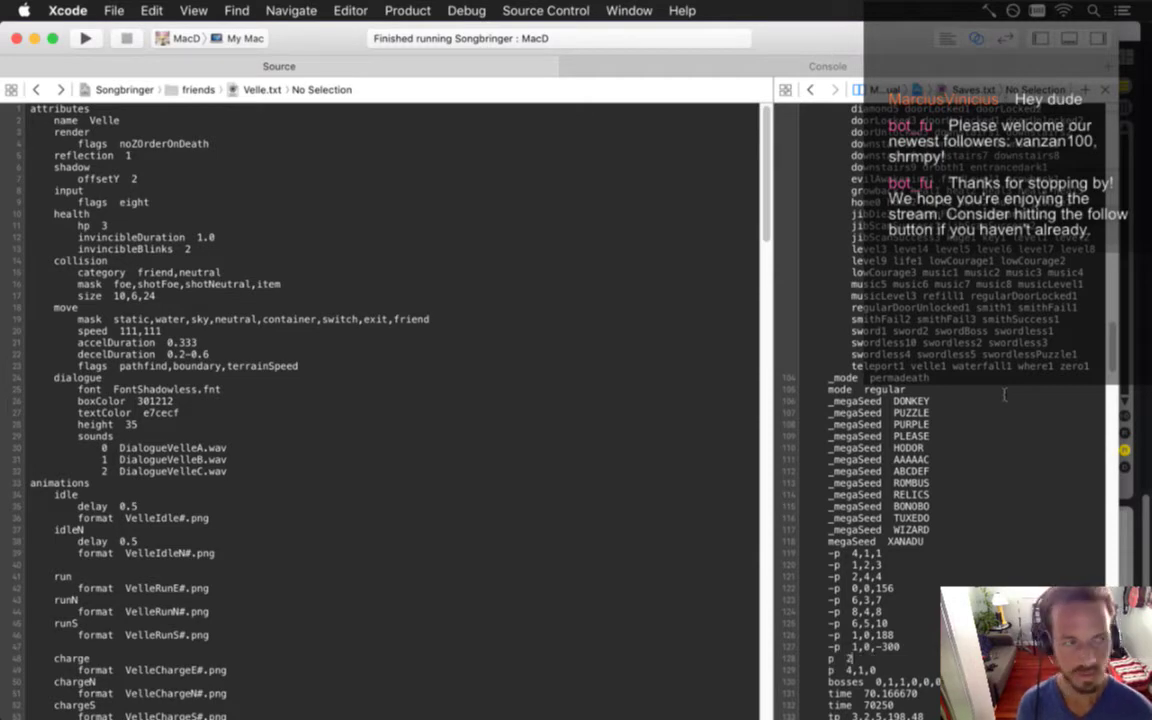
Run the game, leave to the title screen and reload the save, walk up toward the large gate, and quit
key("super+r")
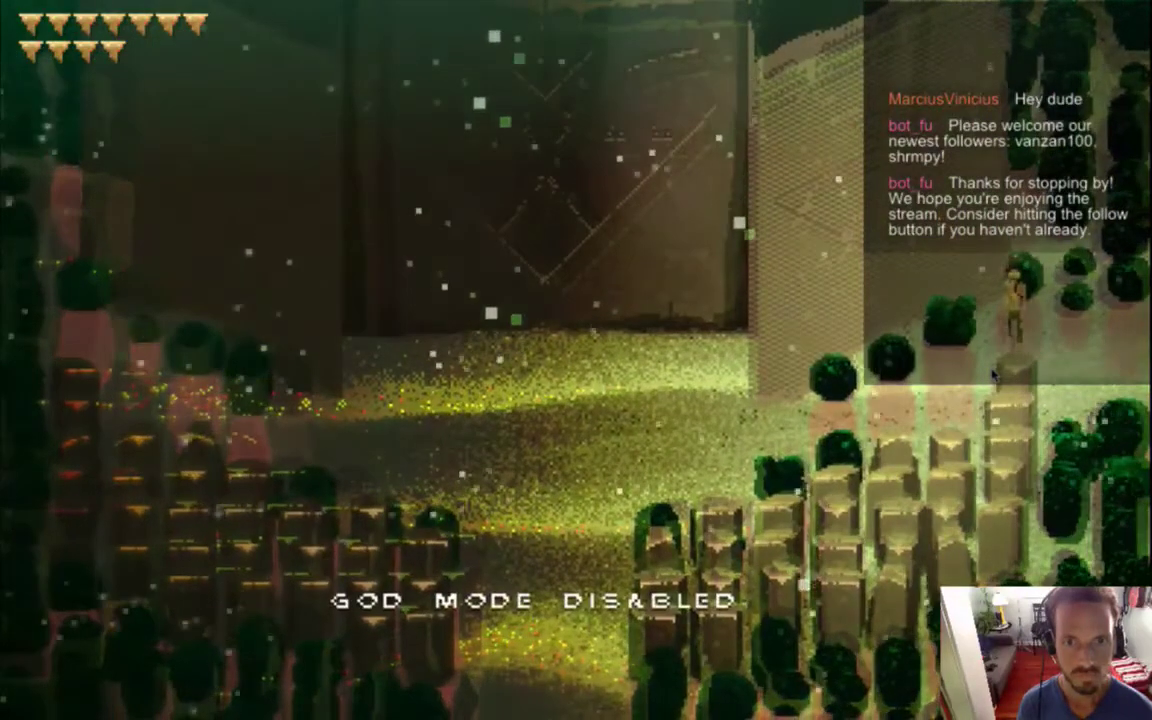
key("Escape")
key("Down")
key("Return")
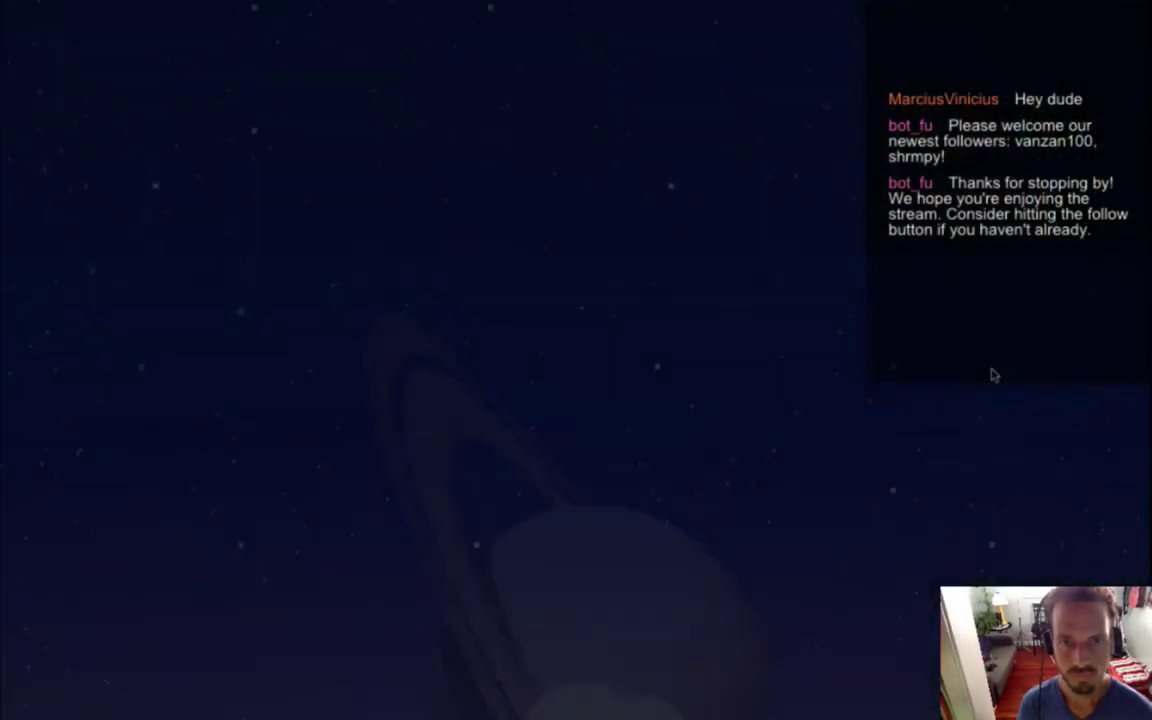
key("Return")
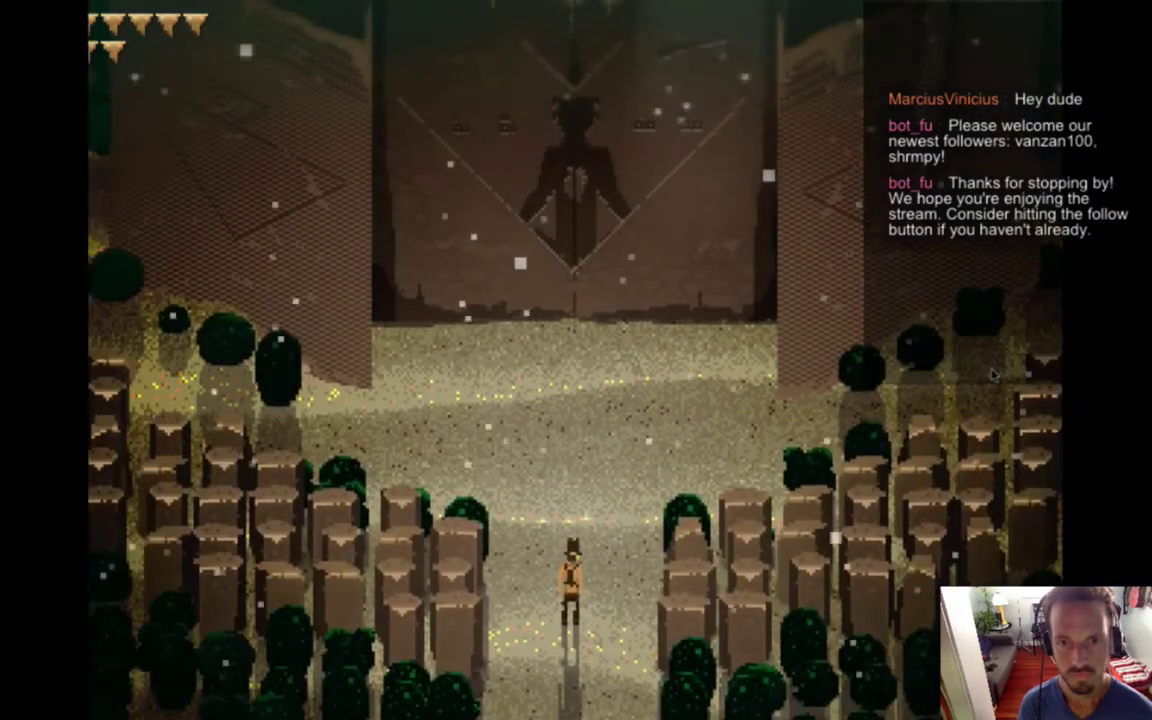
key("Up")
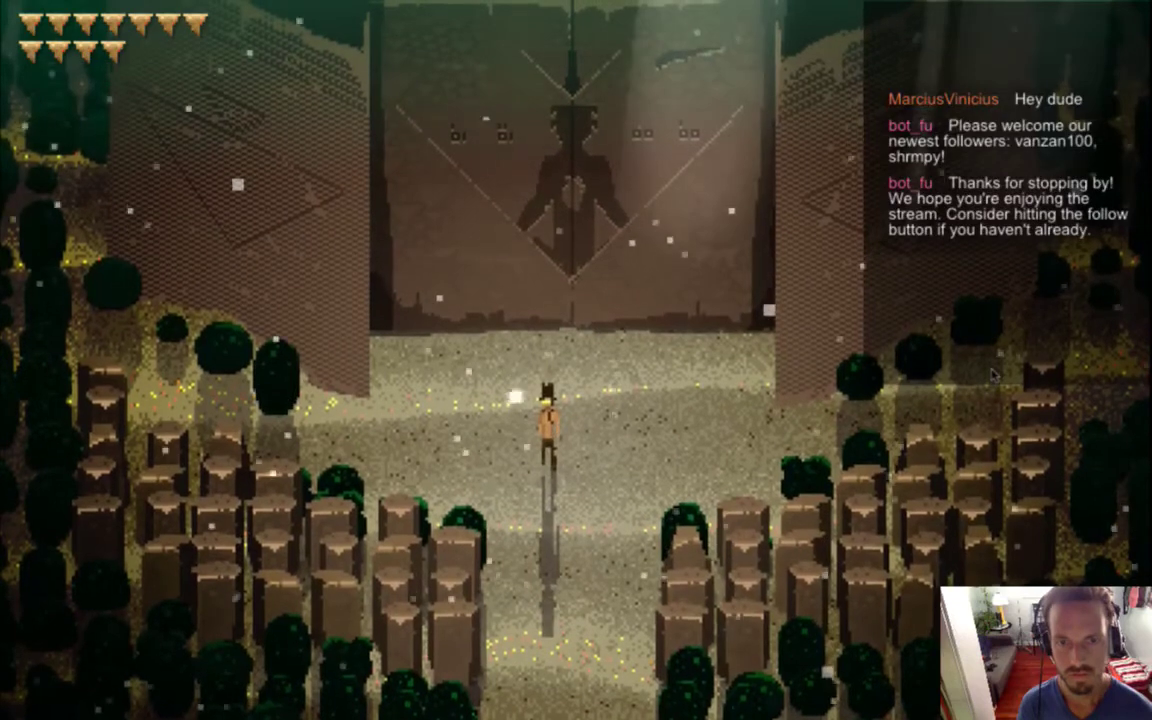
key("super+q")
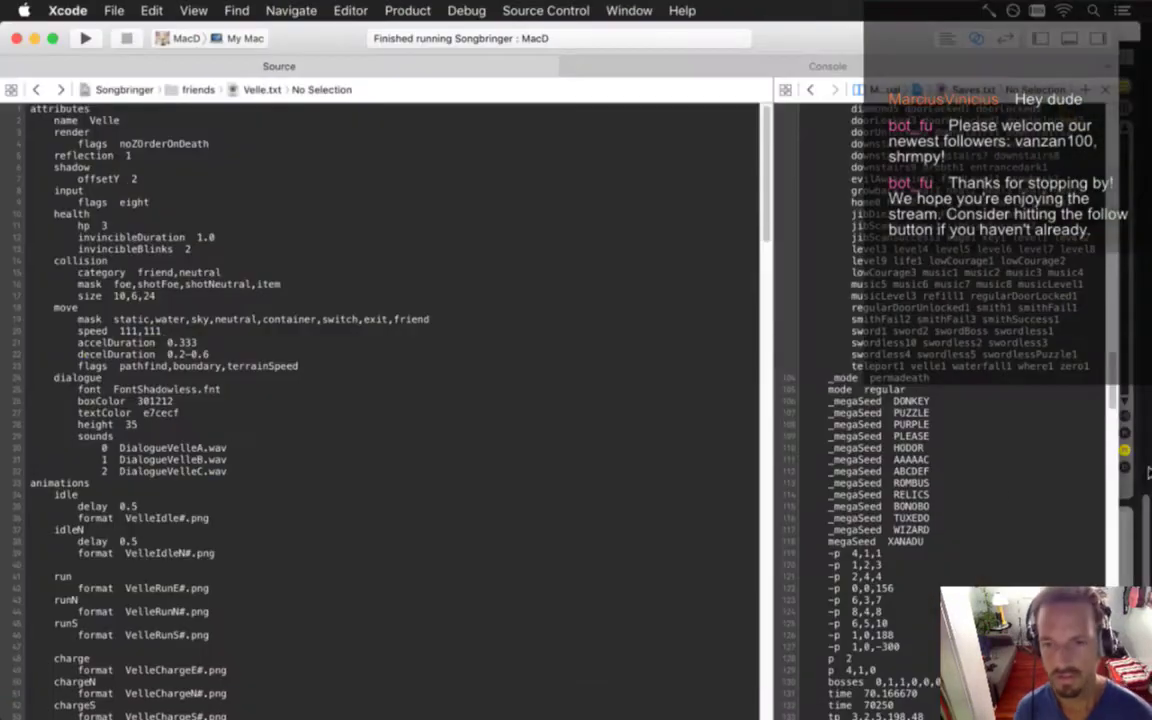
Revert Saves.txt to the version changed by the other application
scroll(1005, 493, "down", 15)
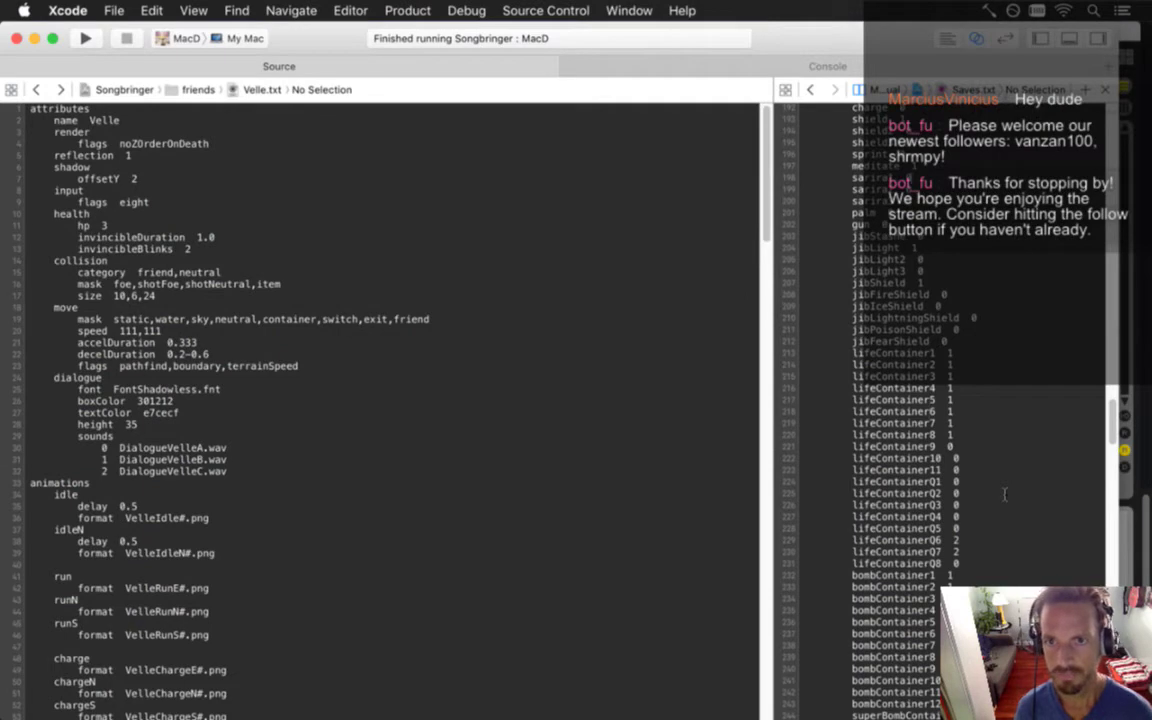
key("super+s")
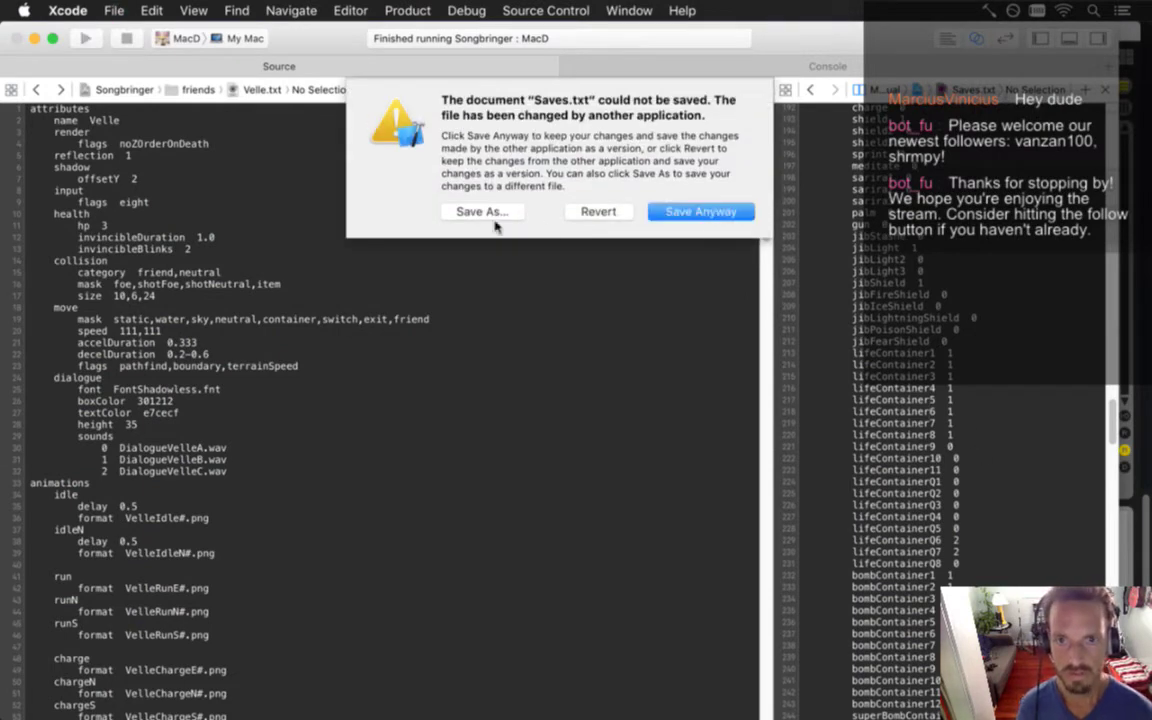
left_click(598, 211)
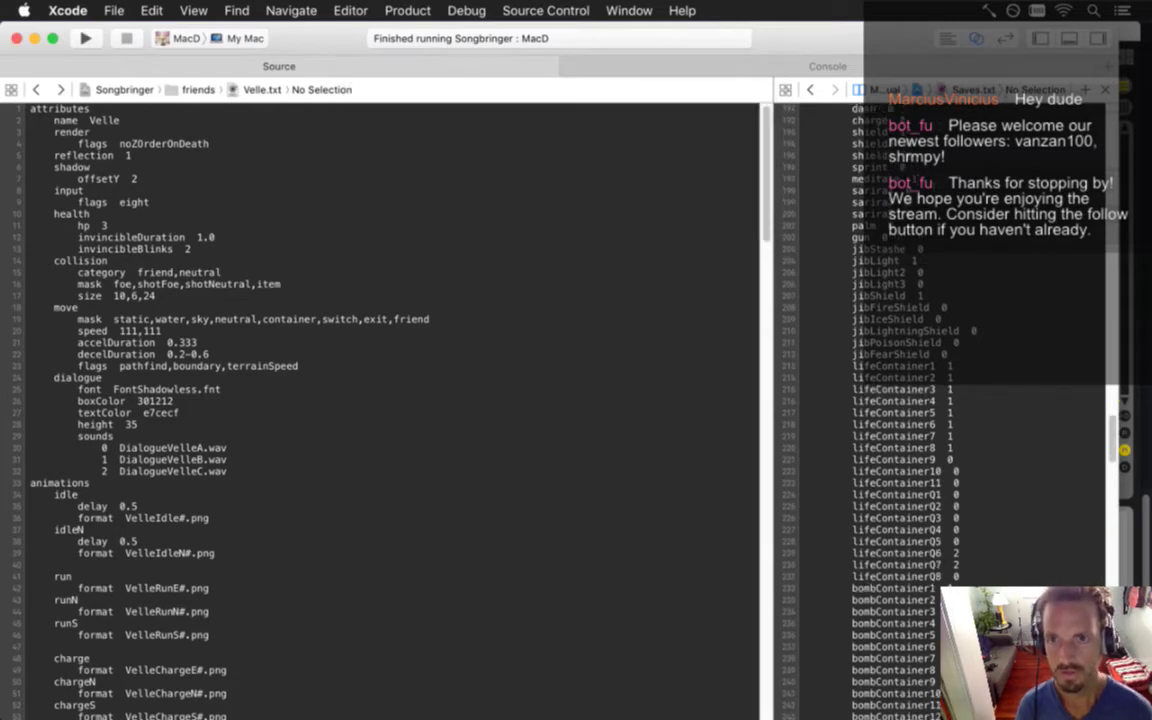
Set meditate to 0 in the items list of Saves.txt
scroll(896, 411, "up", 10)
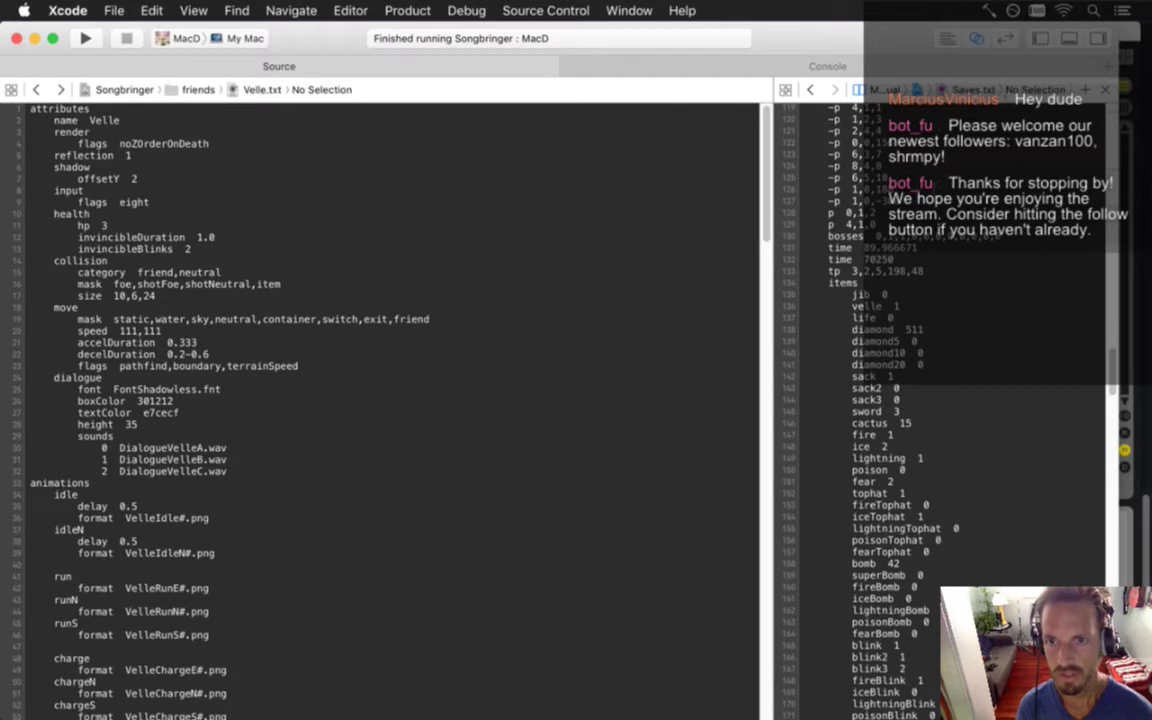
scroll(896, 411, "down", 10)
left_click(888, 329)
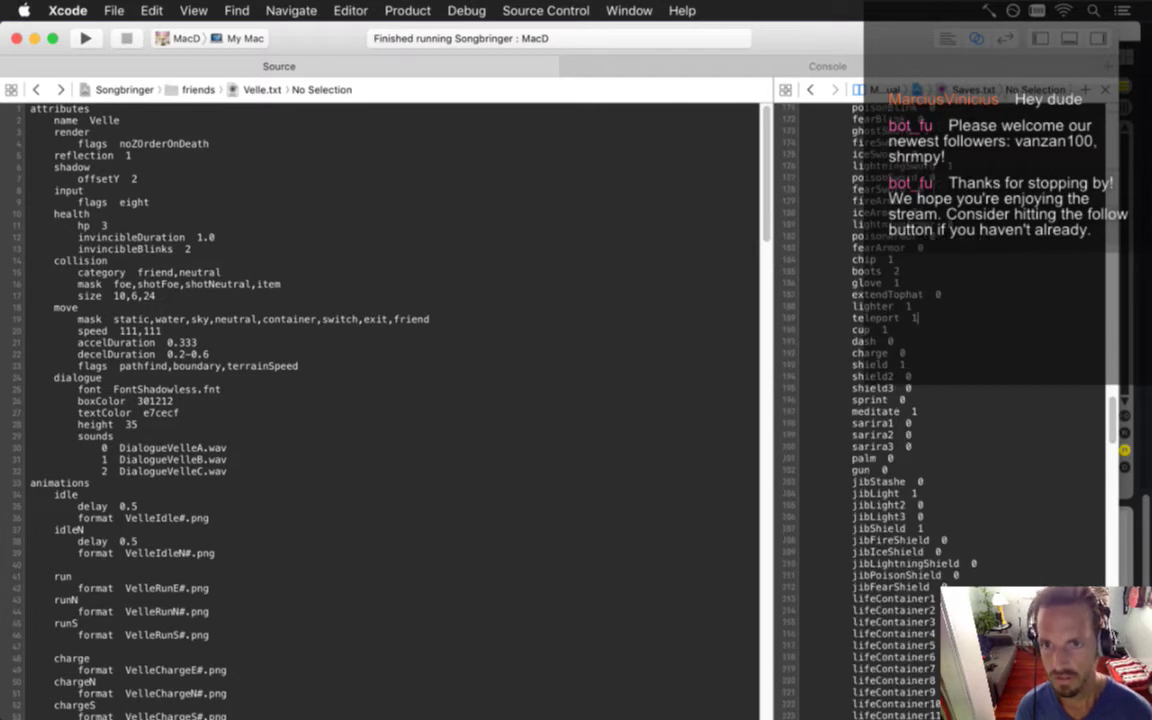
left_click(914, 411)
key("BackSpace")
type("0")
Run the game, play the dialogue with Zero through to his answer about his name, and quit
key("super+r")
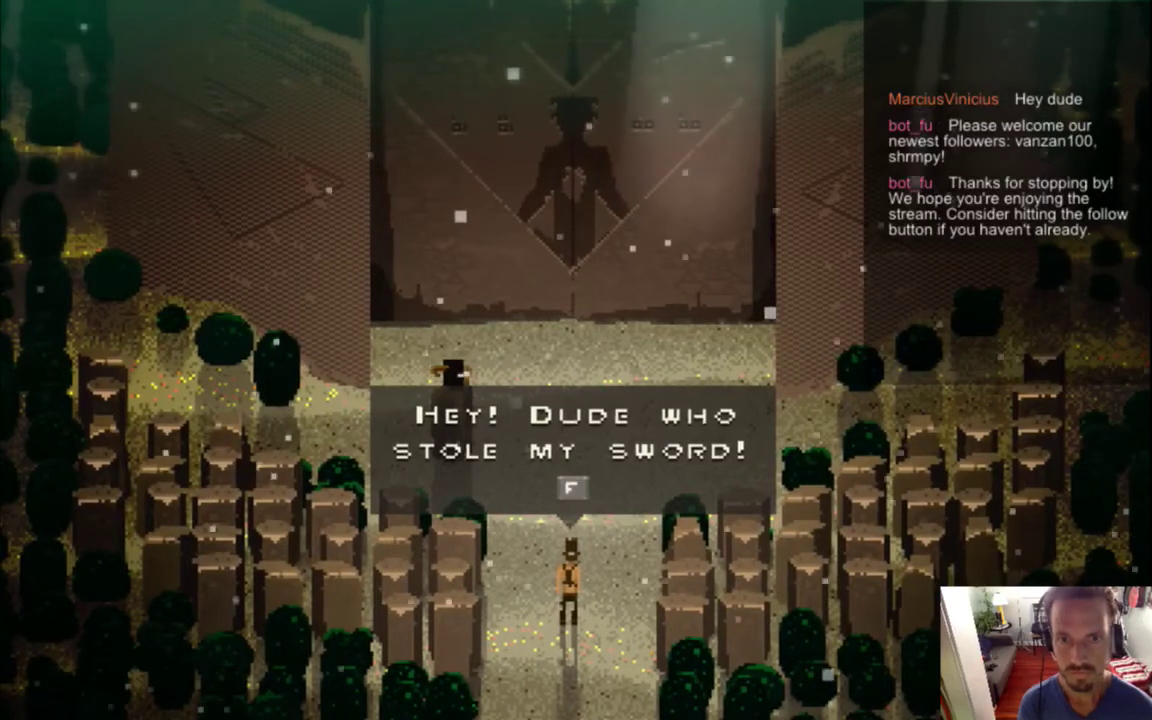
key("f")
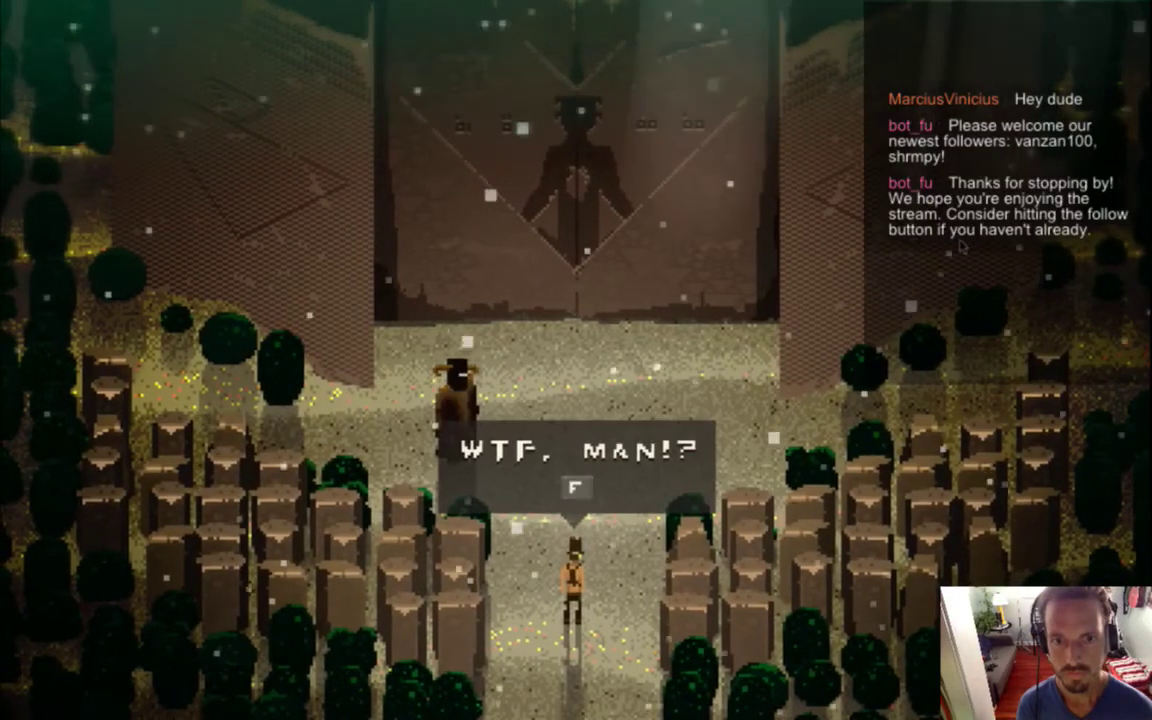
key("f")
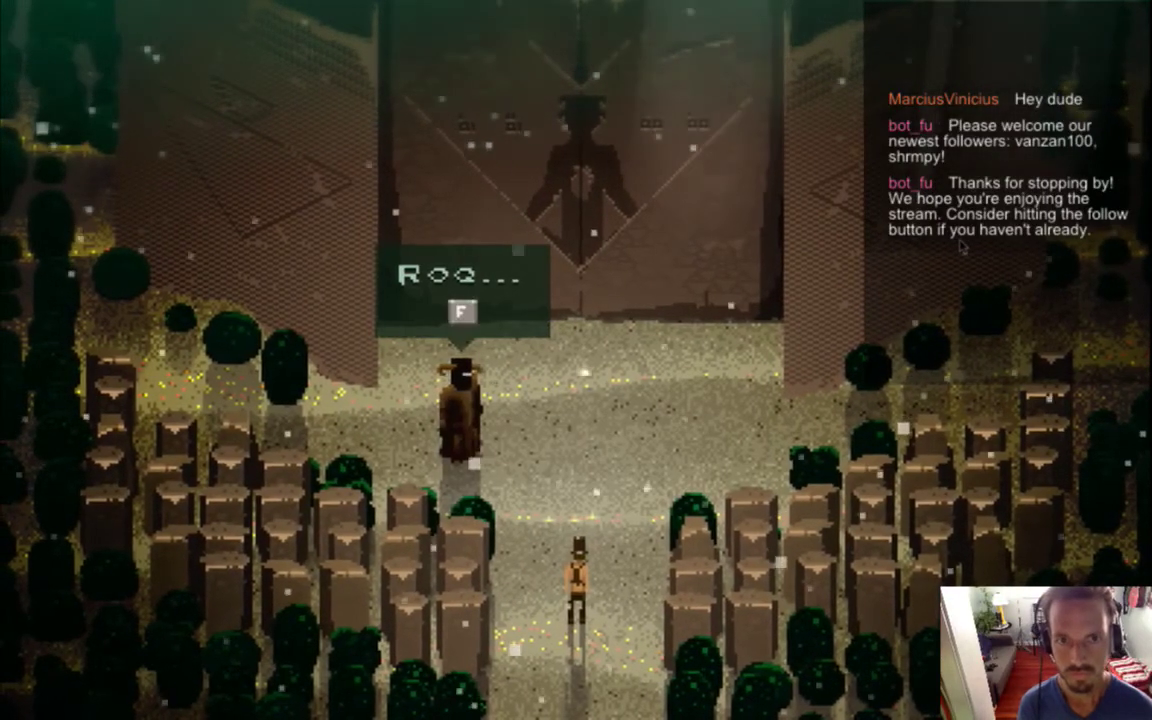
key("f")
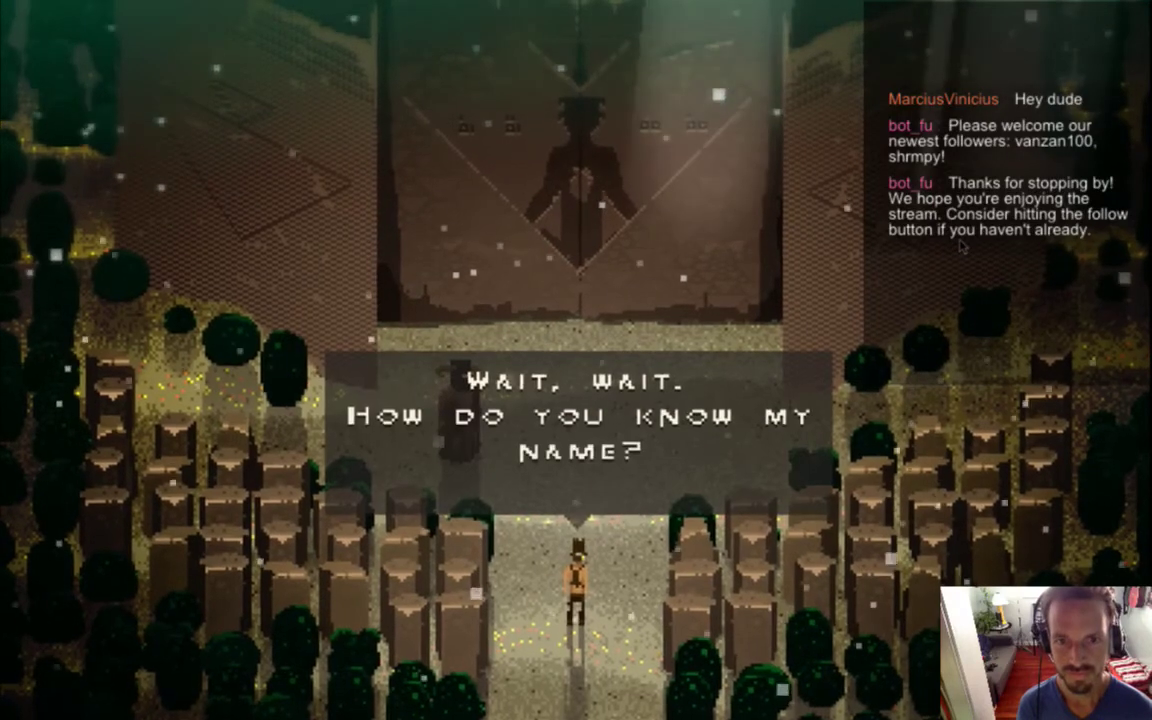
key("f")
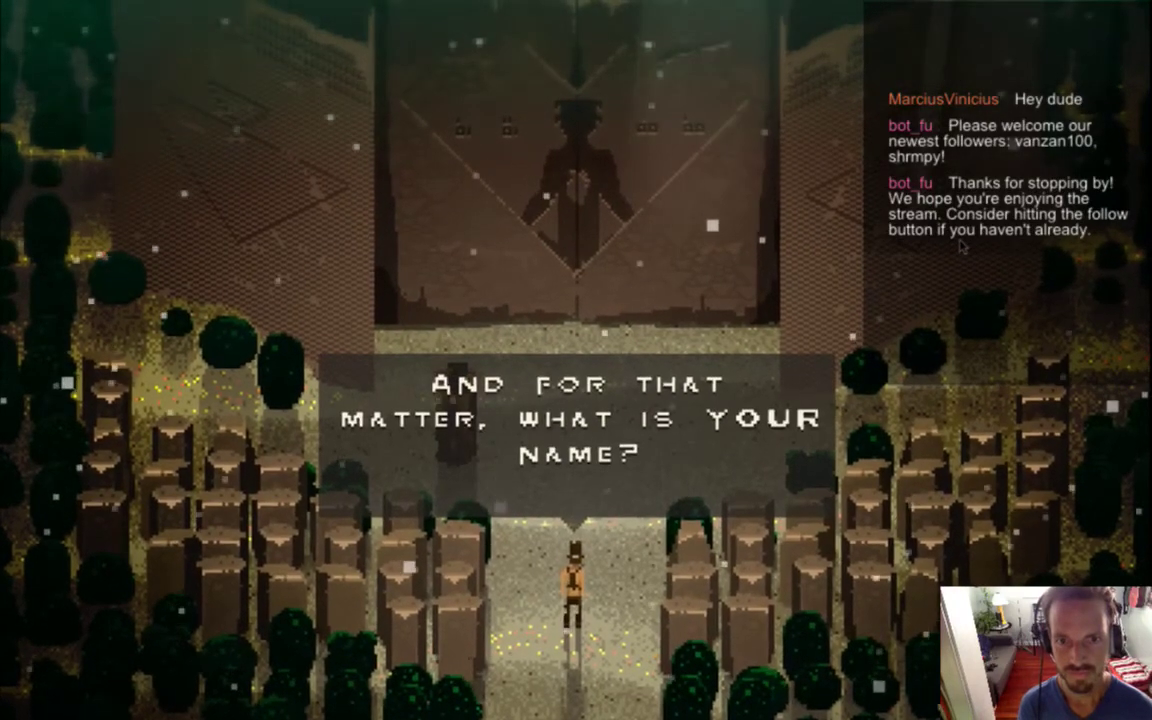
key("f")
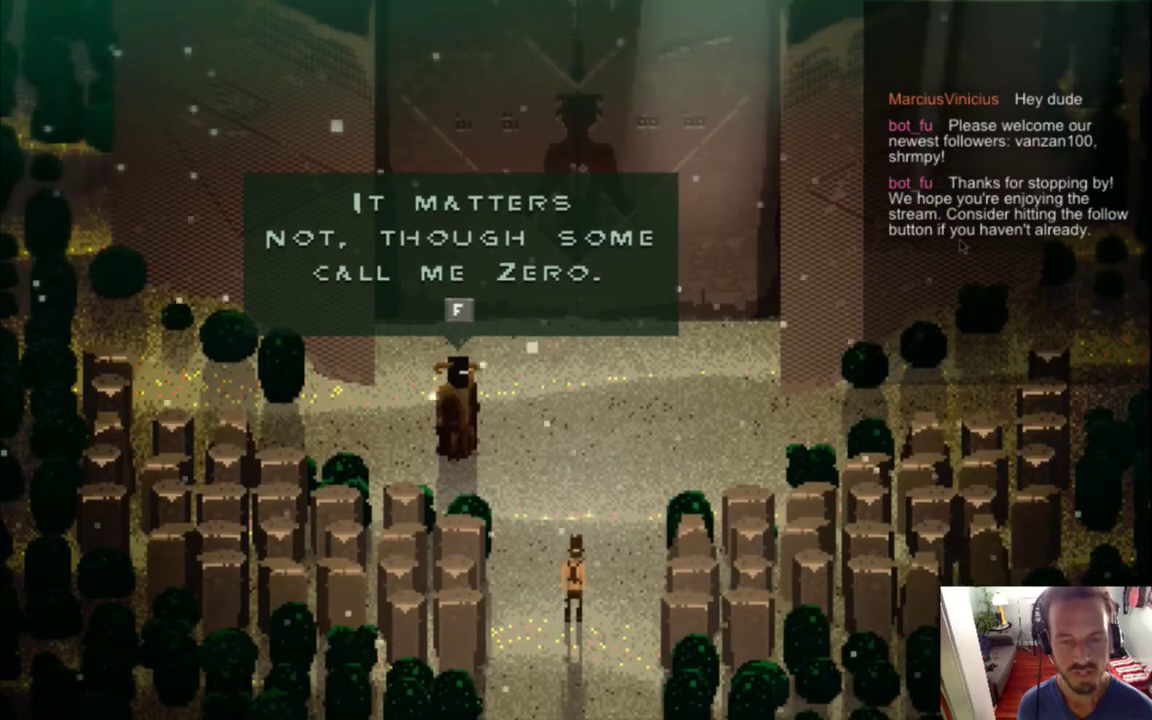
key("super+q")
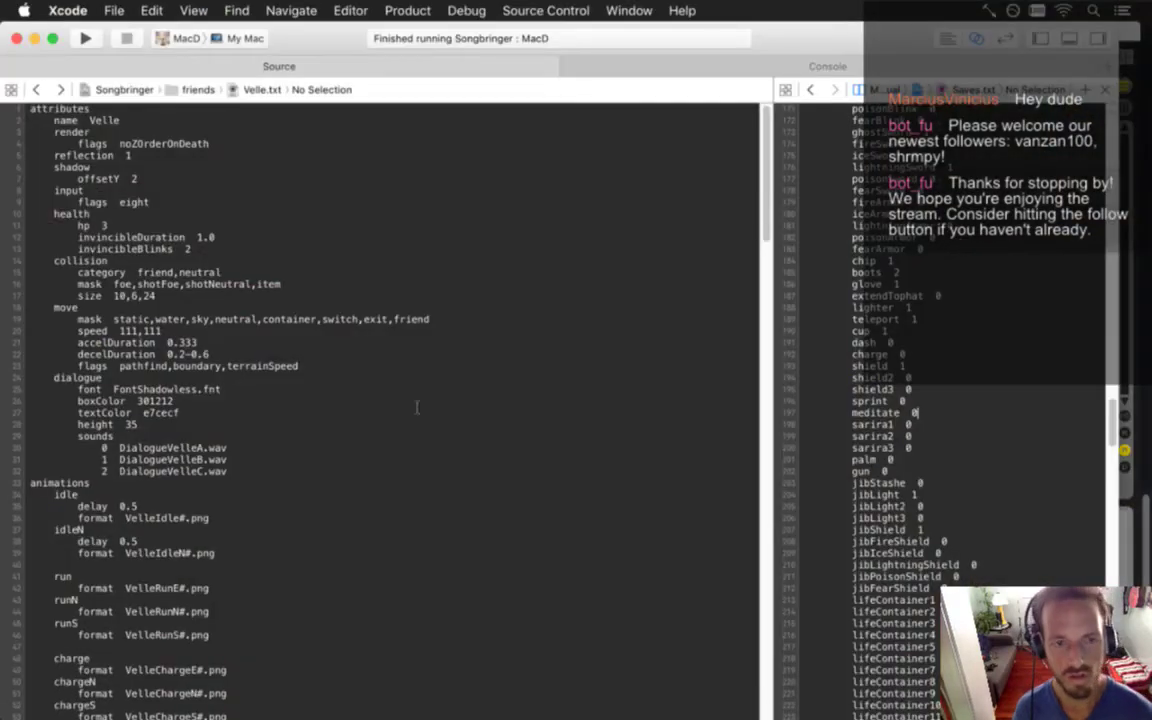
Switch to Ableton Live and open the recent Live Set DialogueRoq
key("super+Tab")
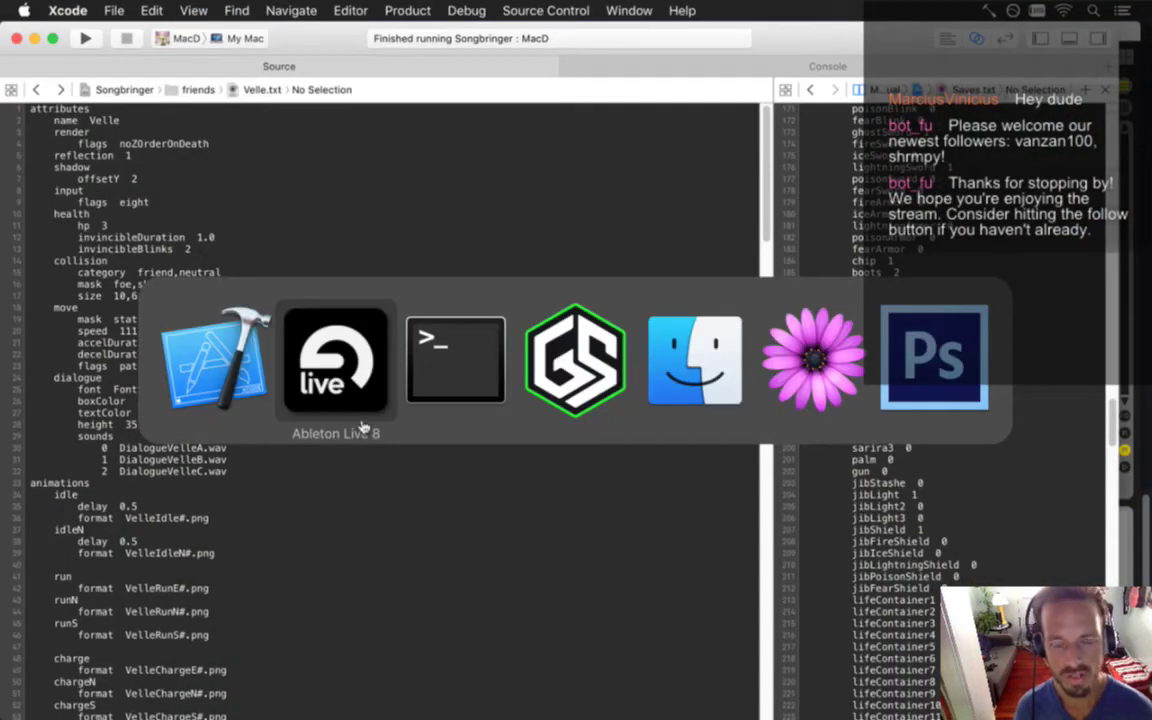
left_click(363, 428)
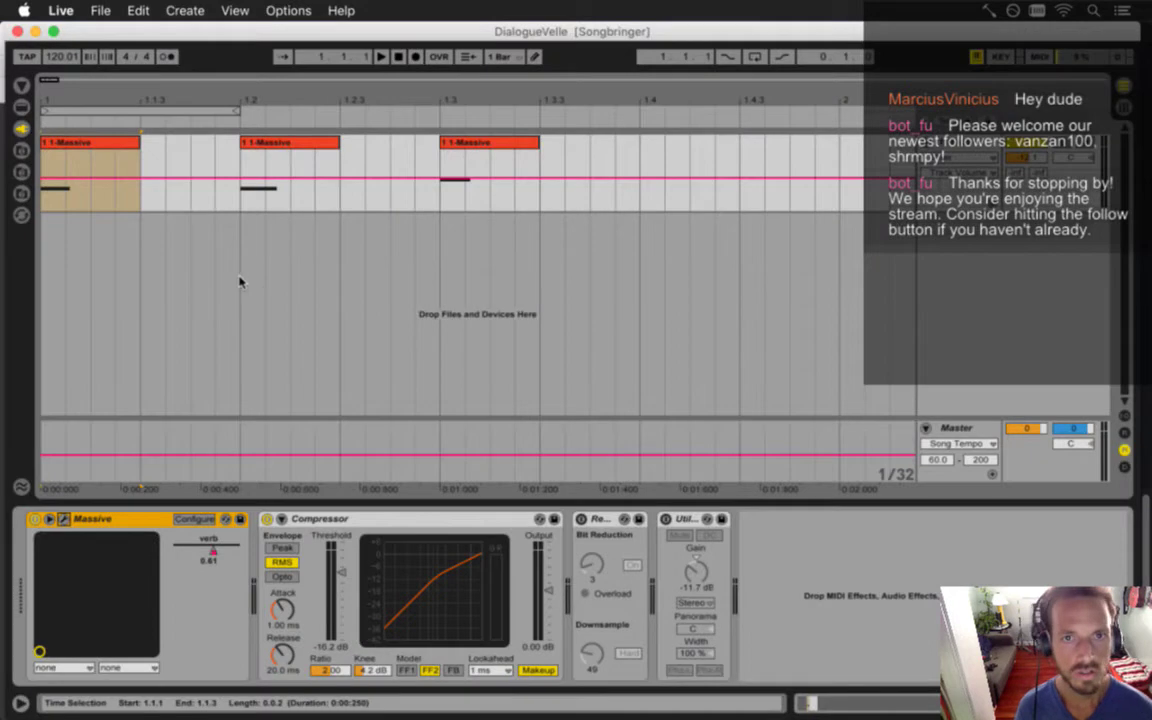
left_click(100, 10)
mouse_move(170, 66)
left_click(316, 84)
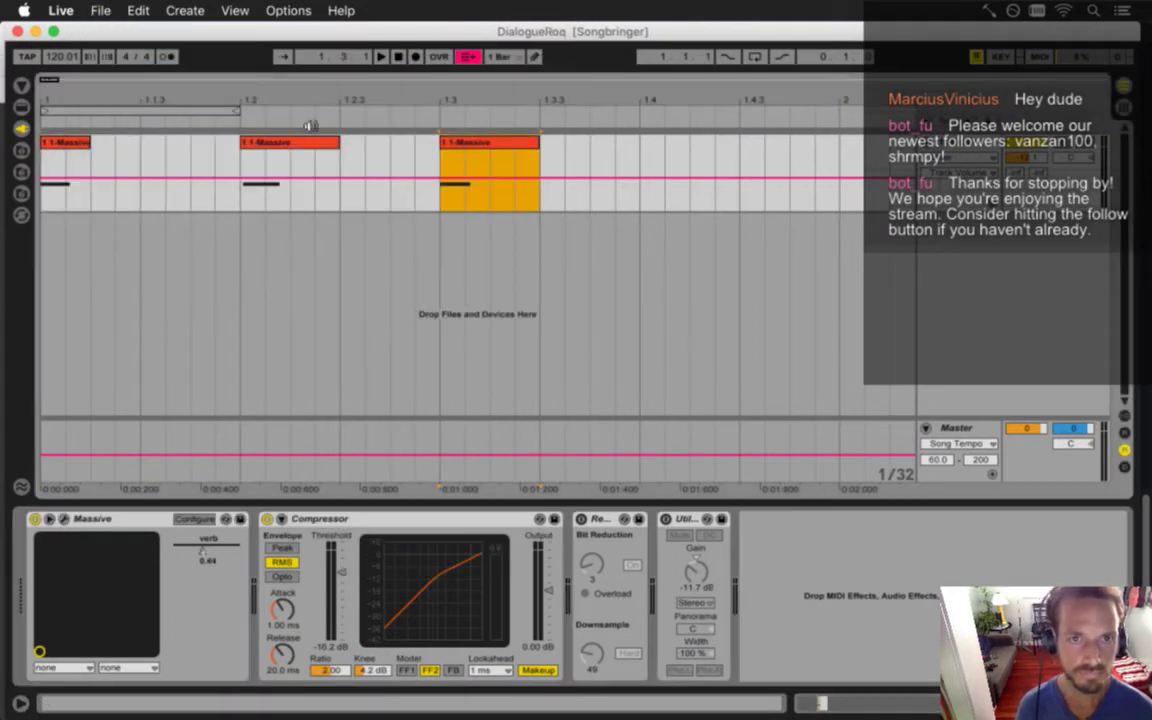
Save the Live Set under the new name DialogueZero
left_click(104, 11)
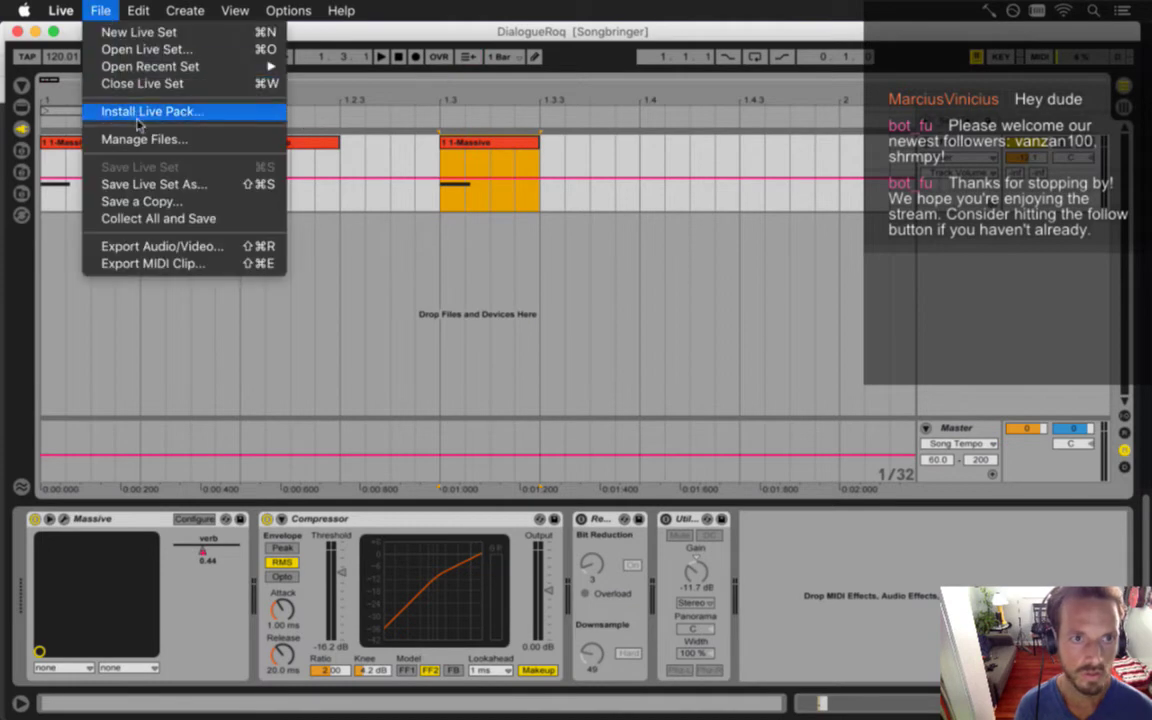
left_click(135, 182)
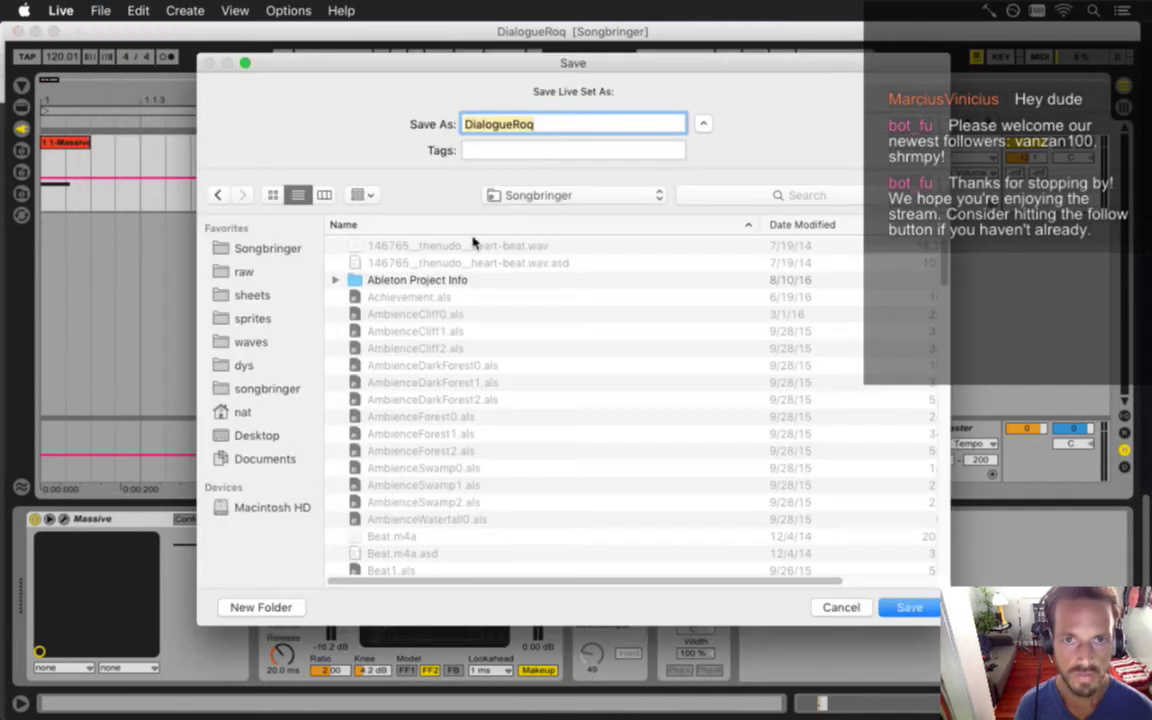
left_click(558, 138)
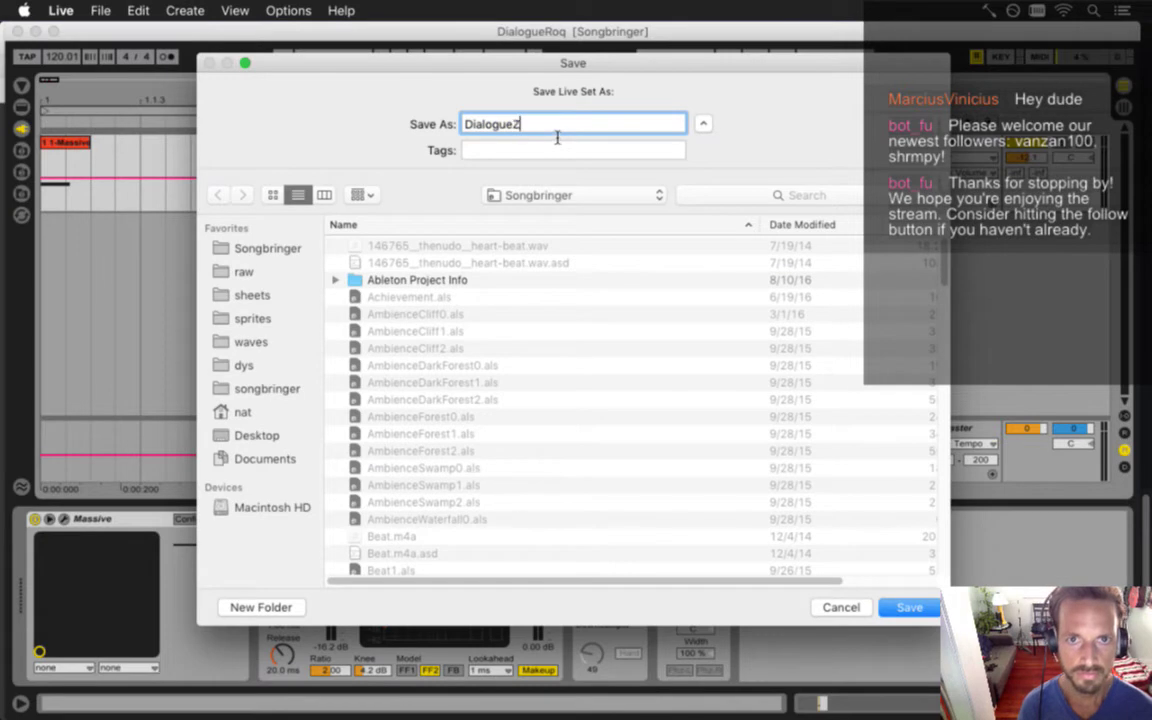
key("Return")
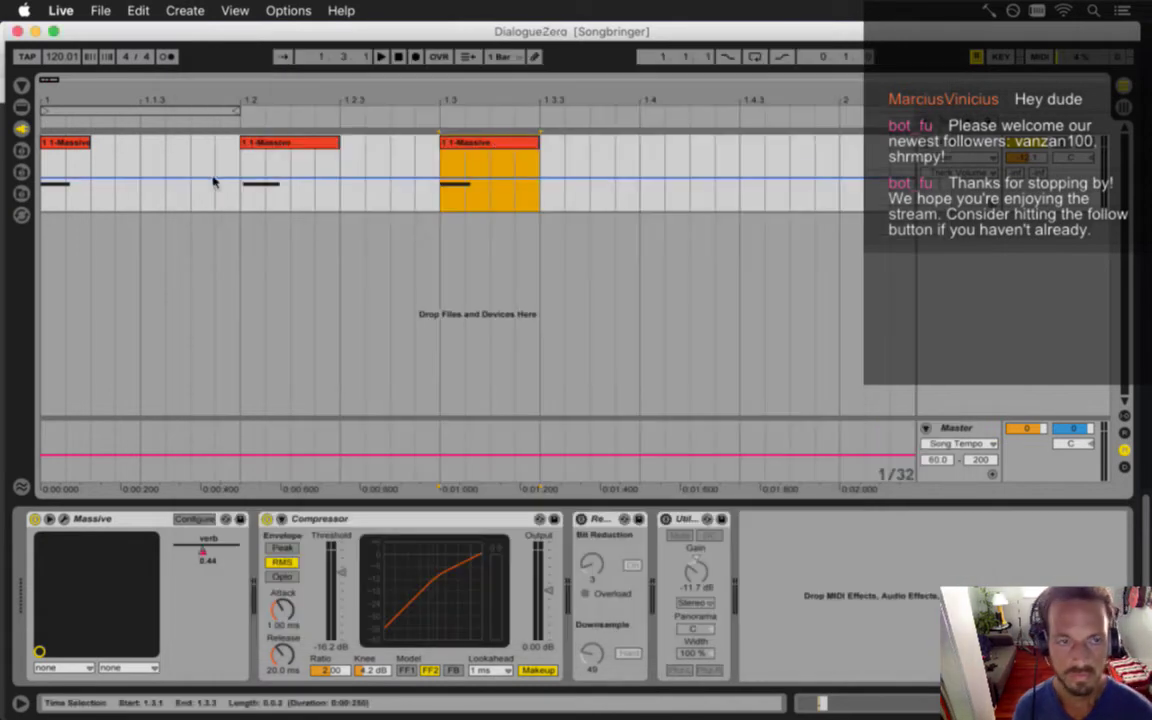
Select the first clip at the start of the arrangement and play it back
left_click(48, 194)
left_click(53, 145)
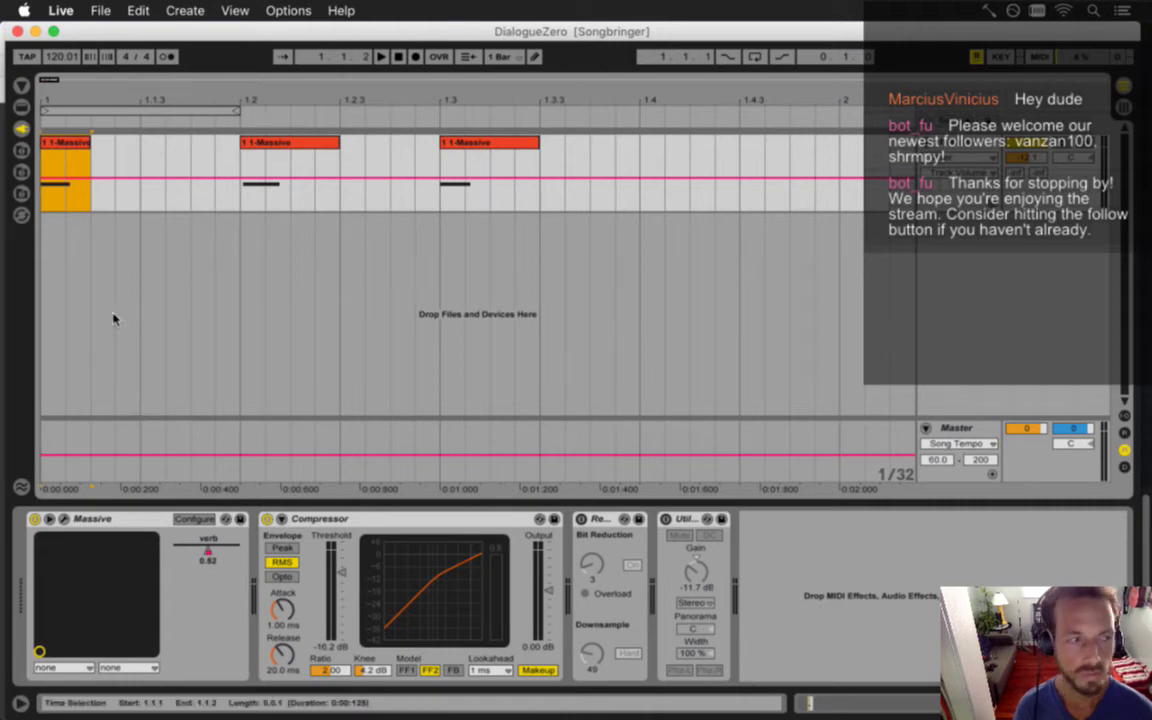
key("space")
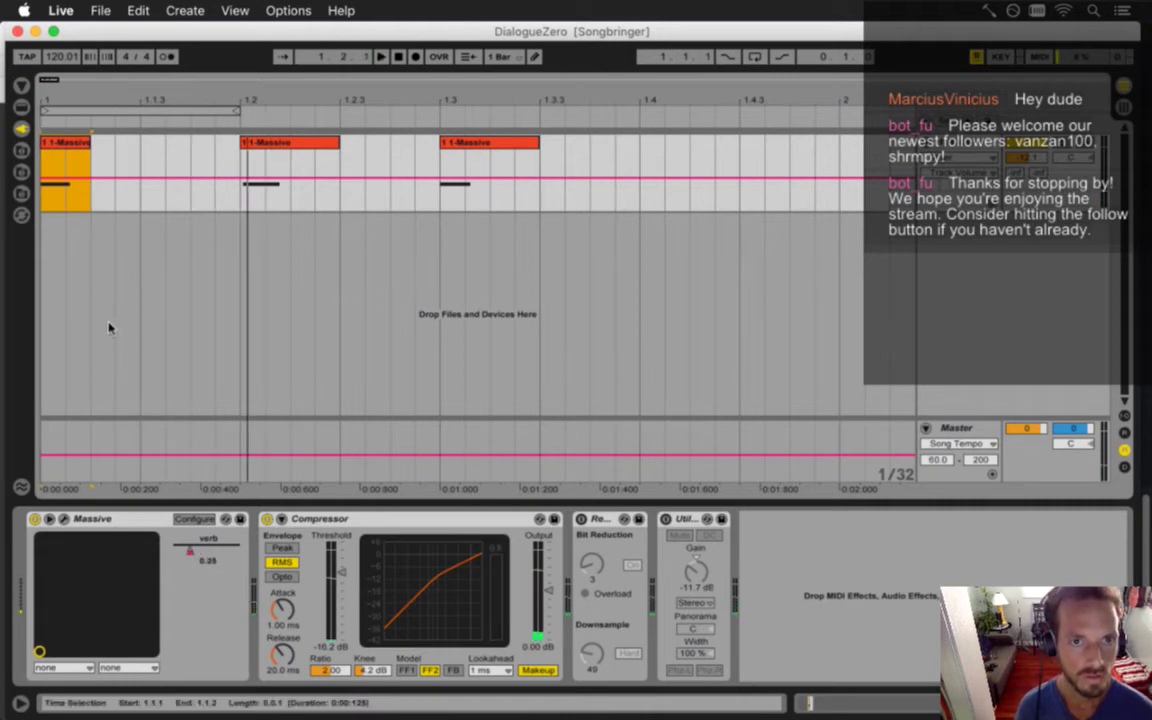
Open the Massive synth and set oscillator 1's wavetable to Strontium
left_click(64, 520)
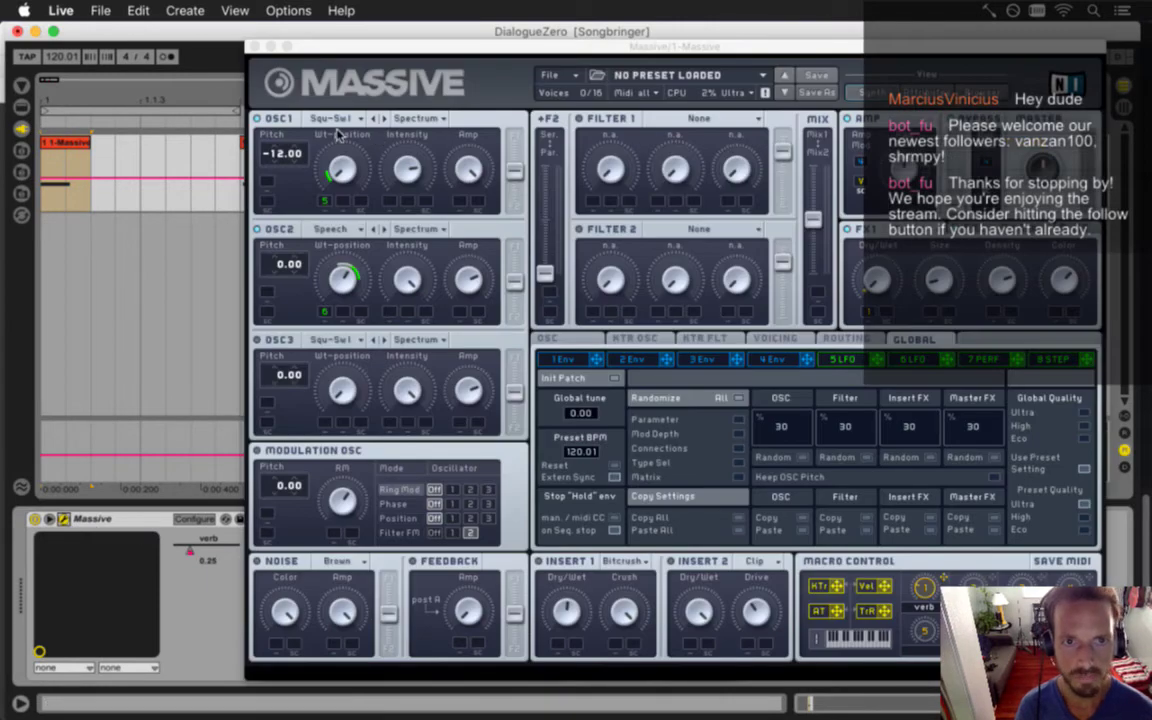
left_click(349, 121)
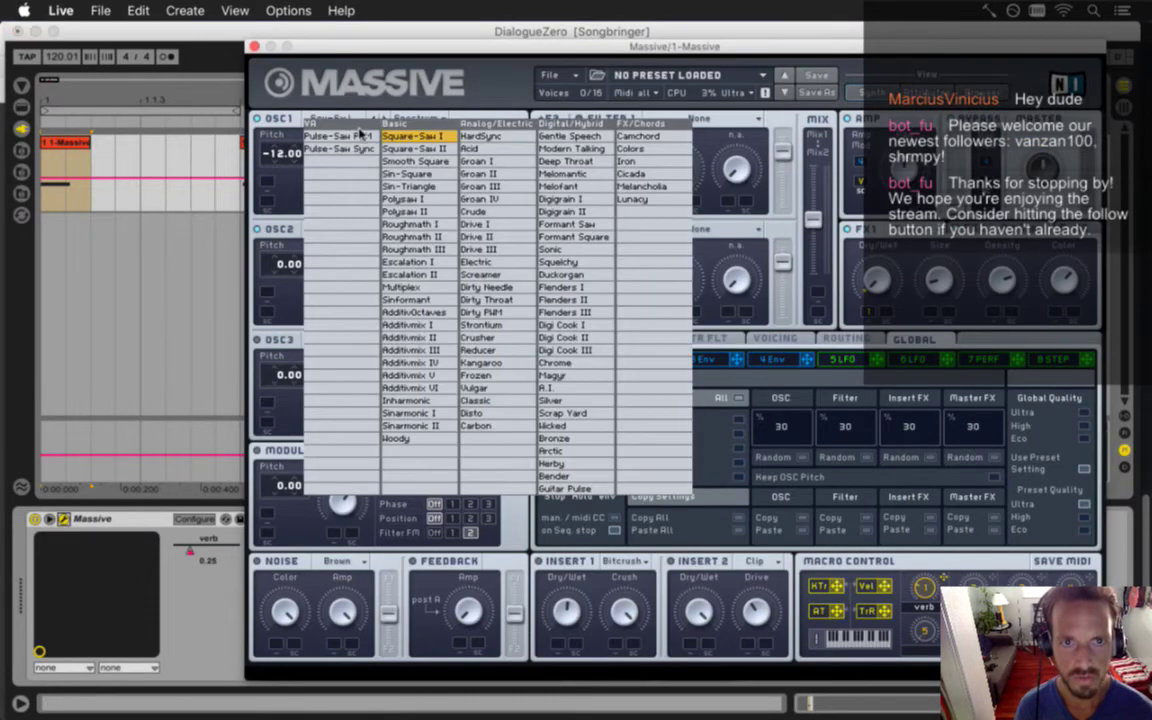
left_click(372, 105)
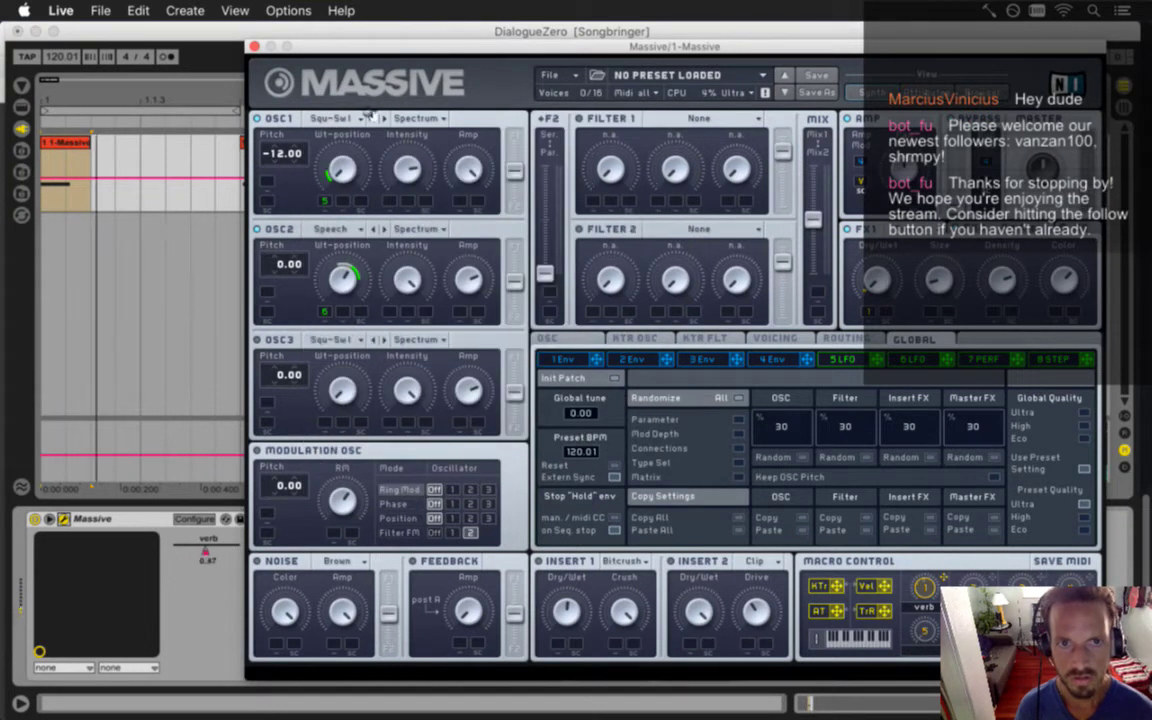
left_click(352, 120)
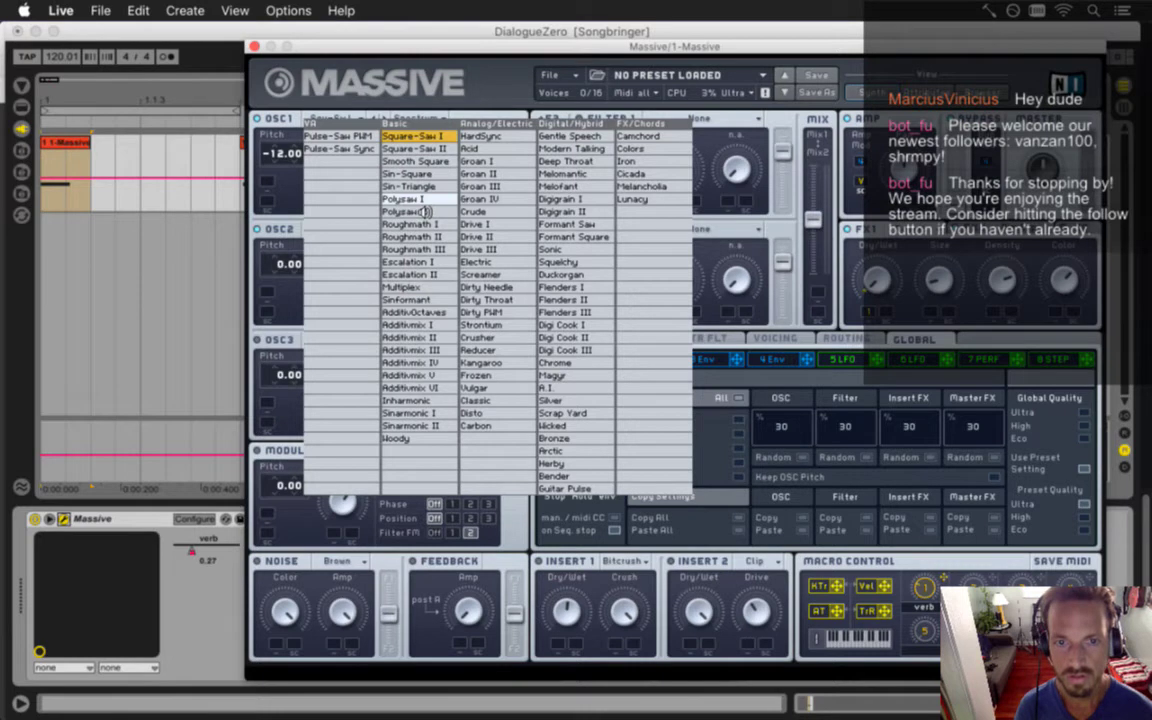
left_click(484, 325)
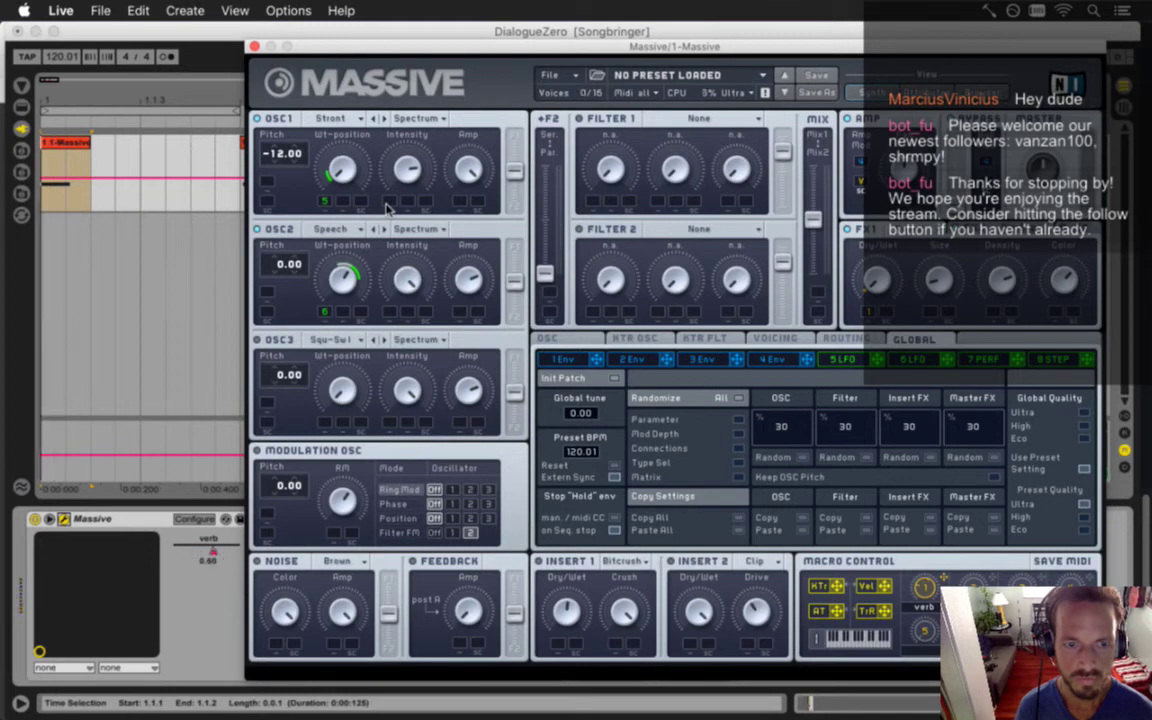
Set oscillator 1's wavetable back to Square-Saw I and play the clips while checking the mixer levels
left_click(336, 120)
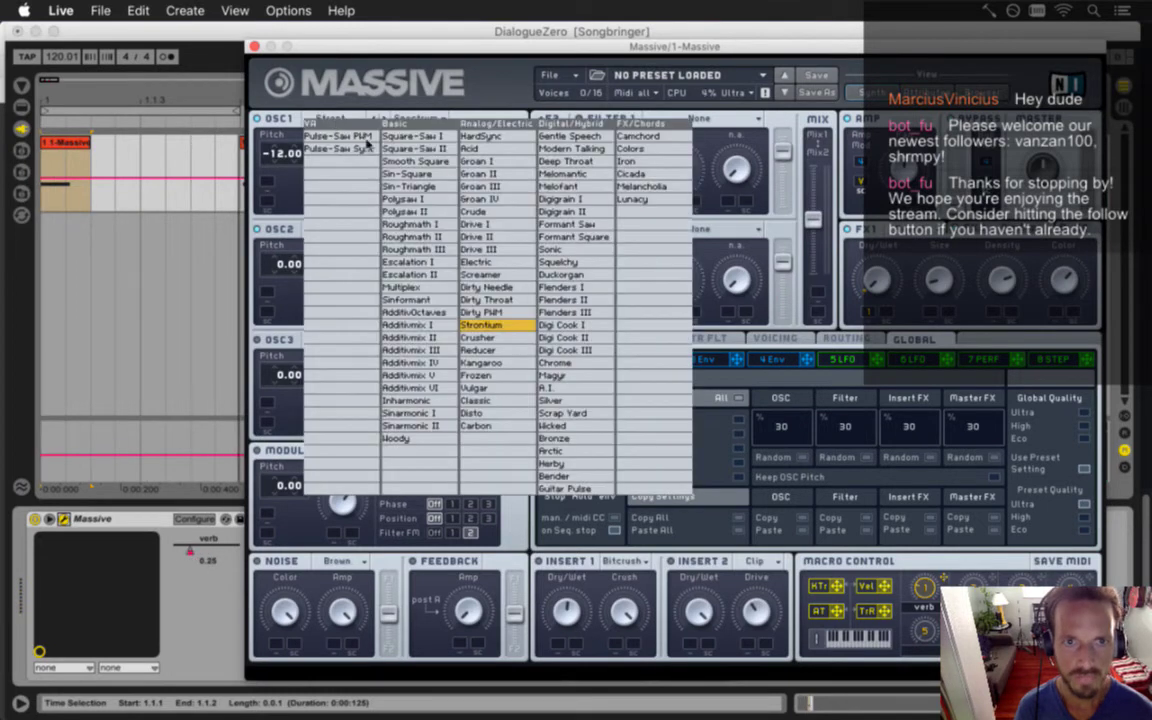
left_click(378, 141)
left_click(254, 46)
key("space")
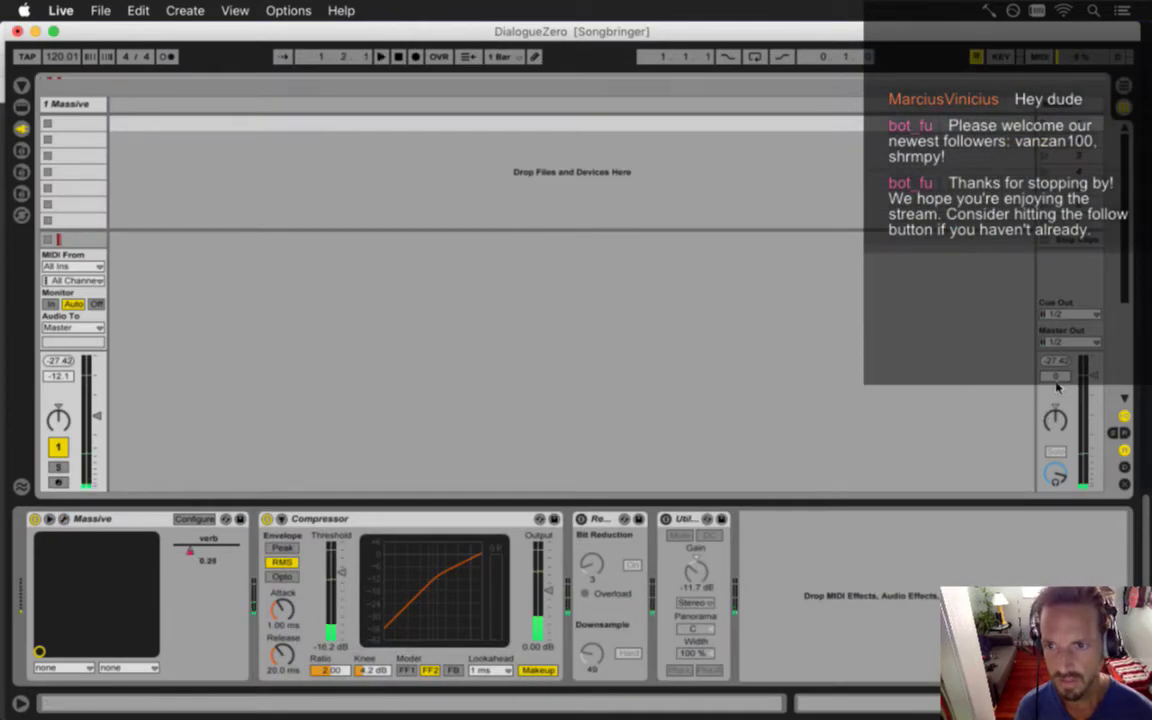
key("space")
key("space")
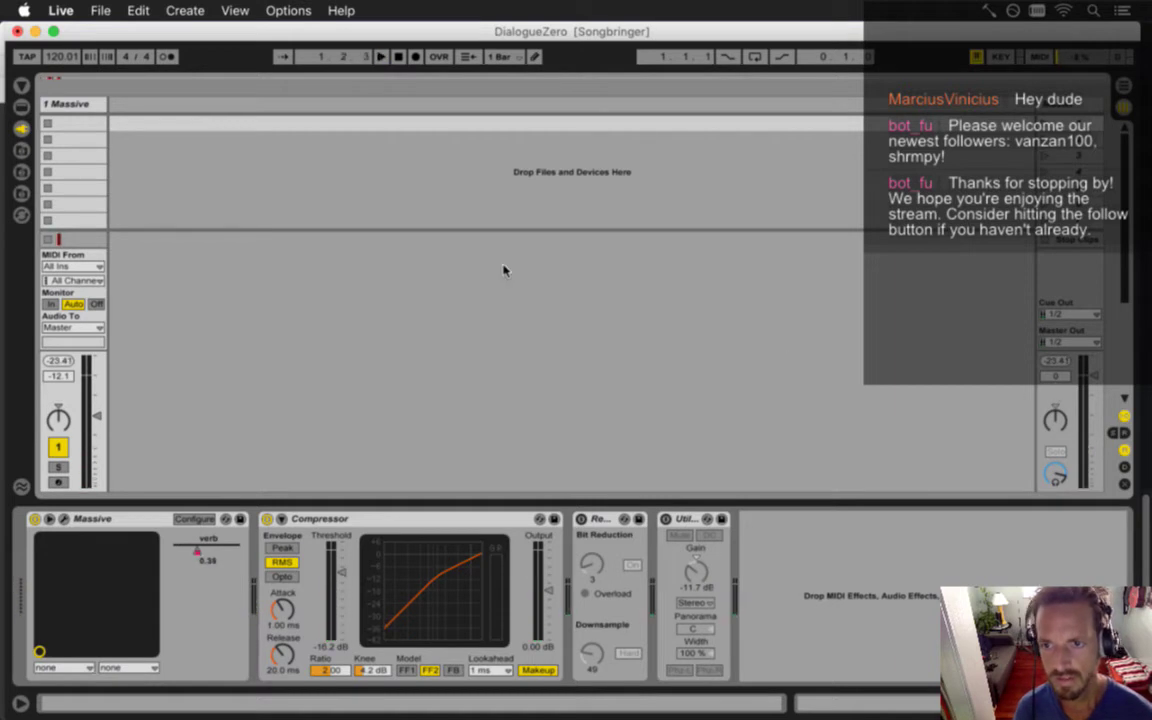
key("Tab")
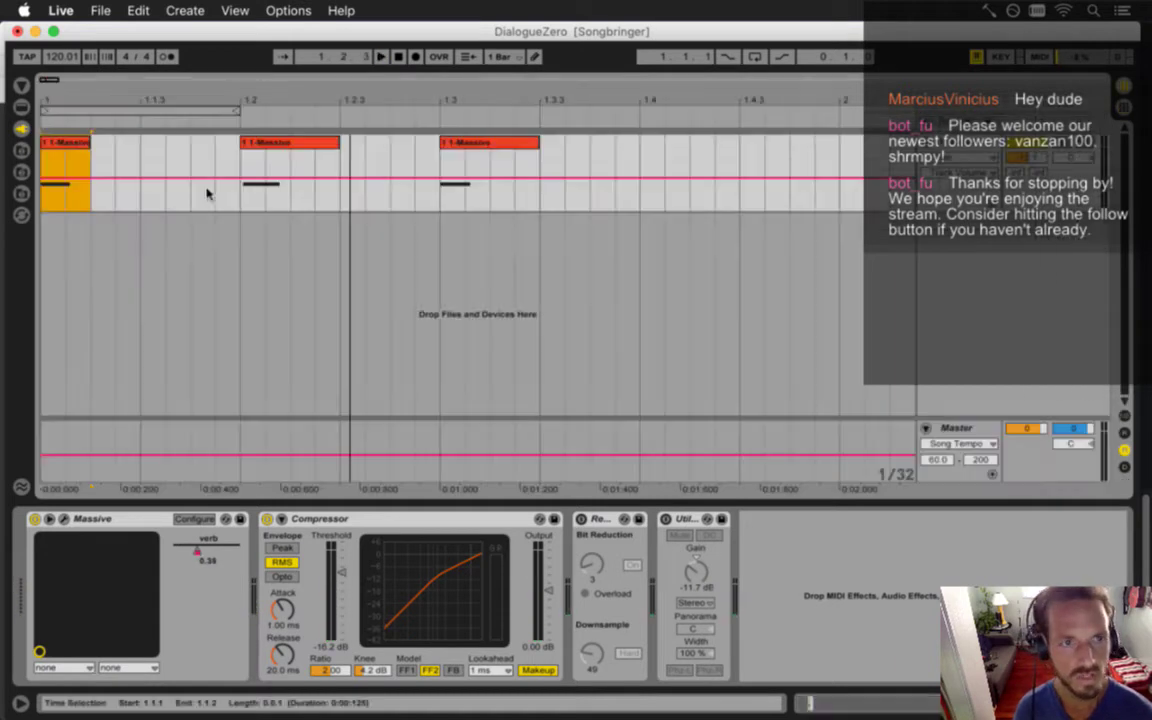
Reopen Massive and set oscillator 1's wavetable to Strontium
double_click(70, 160)
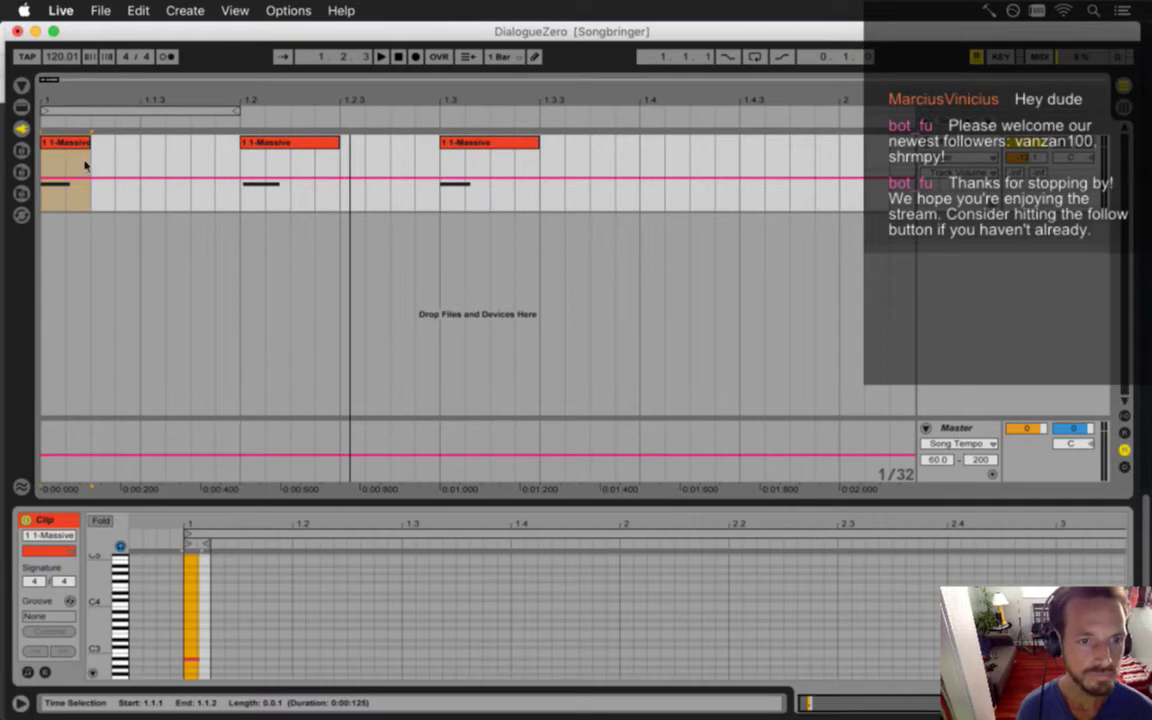
key("shift+Tab")
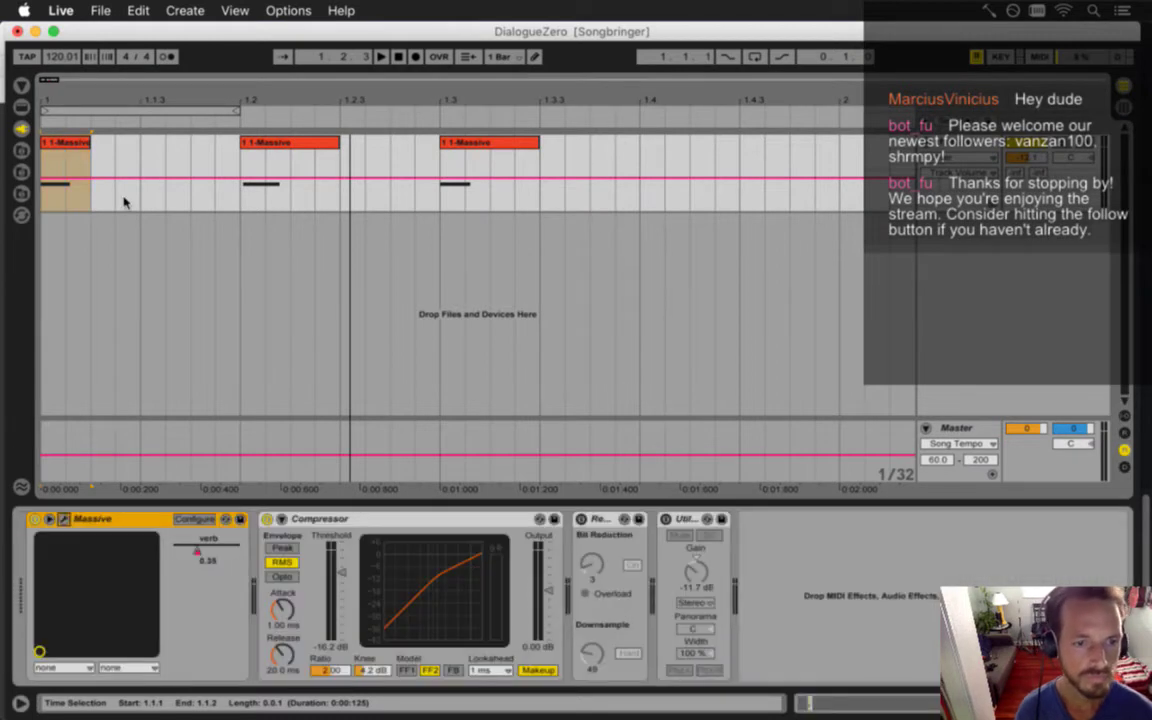
left_click(66, 520)
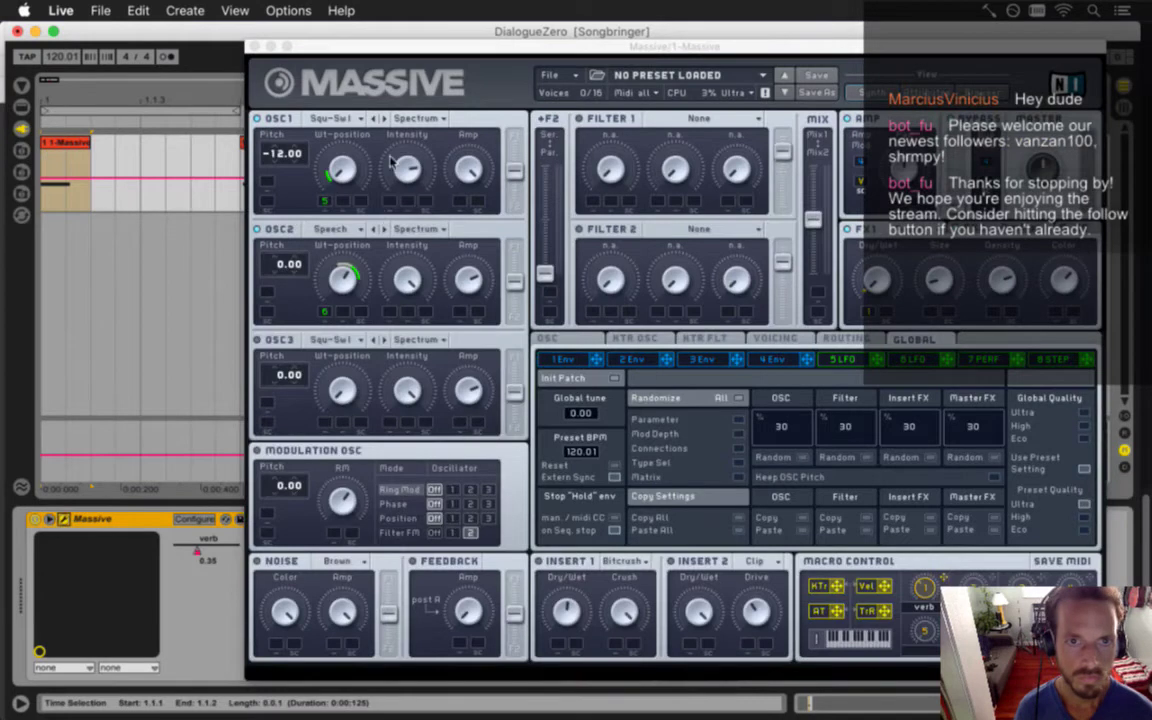
left_click(322, 118)
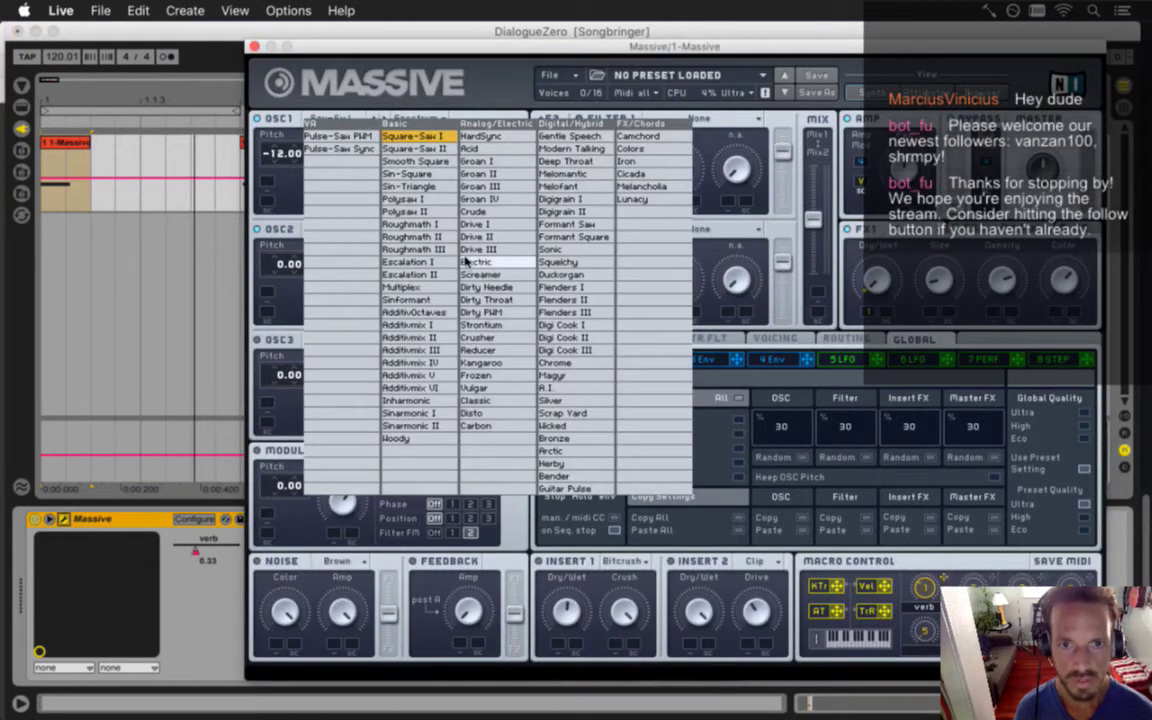
left_click(478, 324)
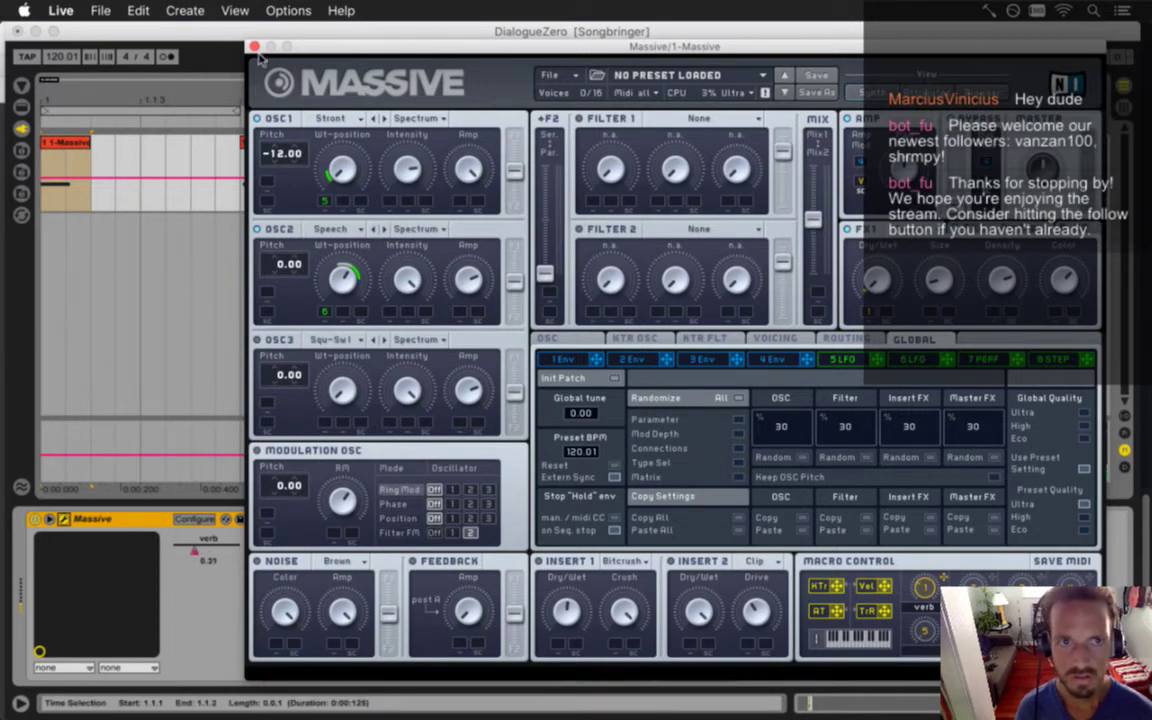
Check the playback level in the mixer and raise the Massive track's volume to -9.1 dB
key("Tab")
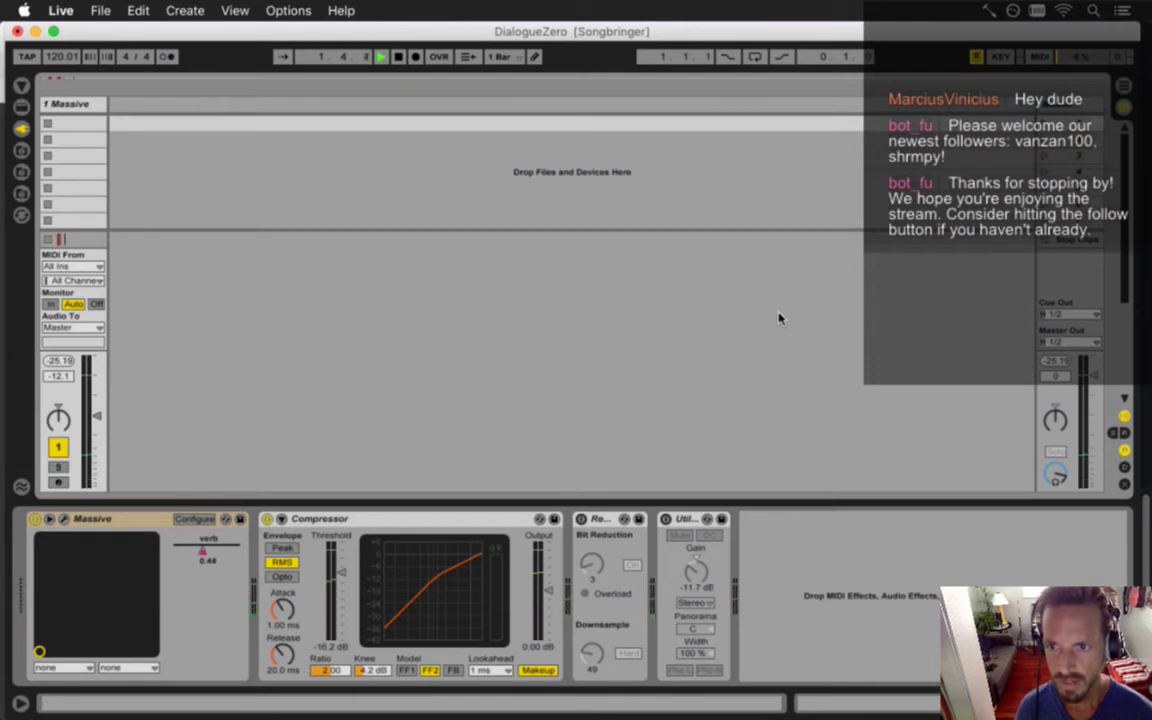
key("Tab")
key("space")
left_click_drag(1040, 166, 1040, 159)
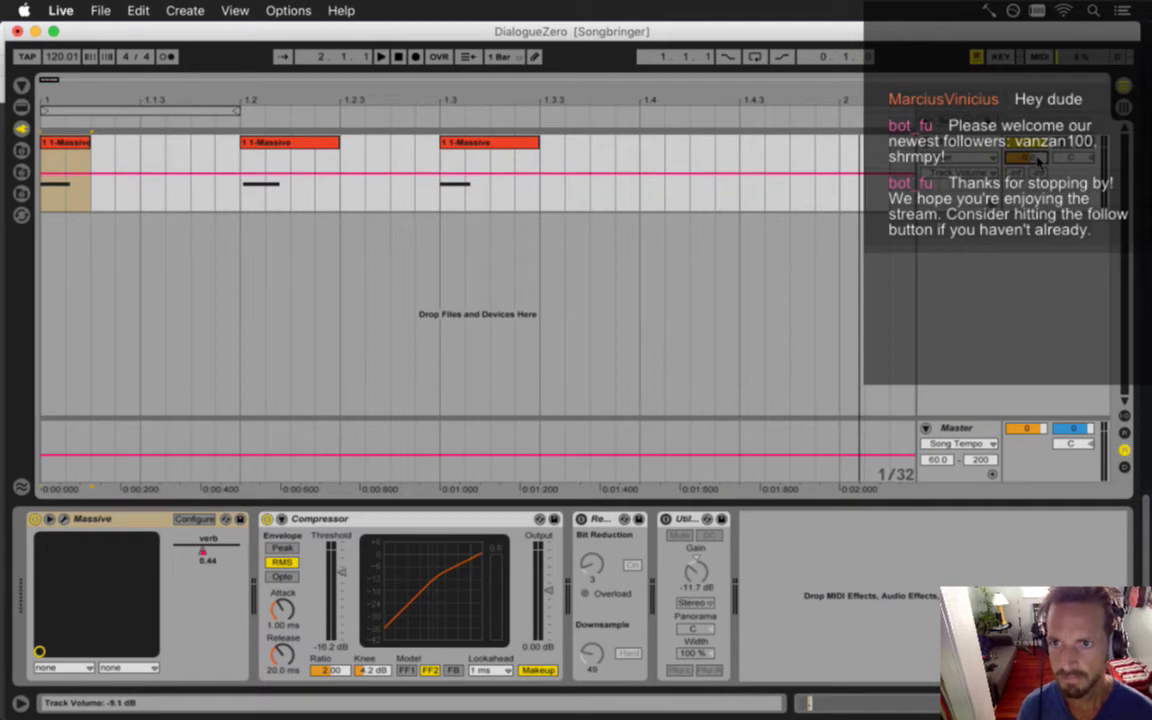
Play the clips again to check the track's new level in the mixer and listen to the sound
key("Tab")
key("space")
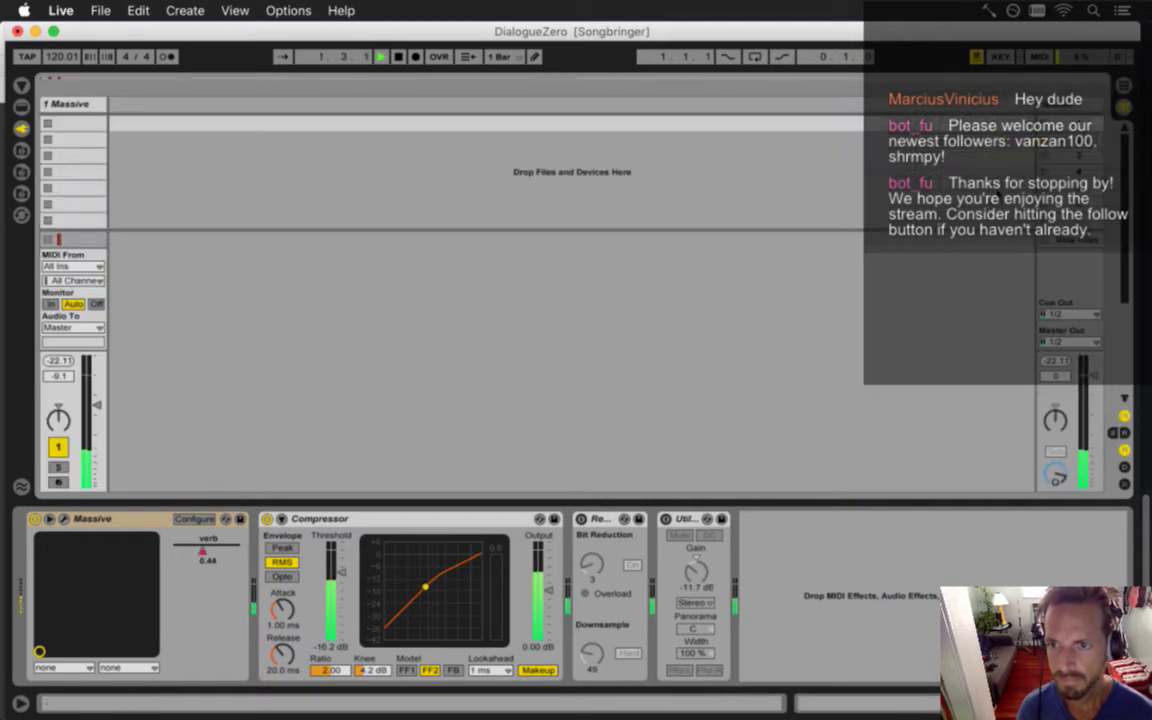
key("Tab")
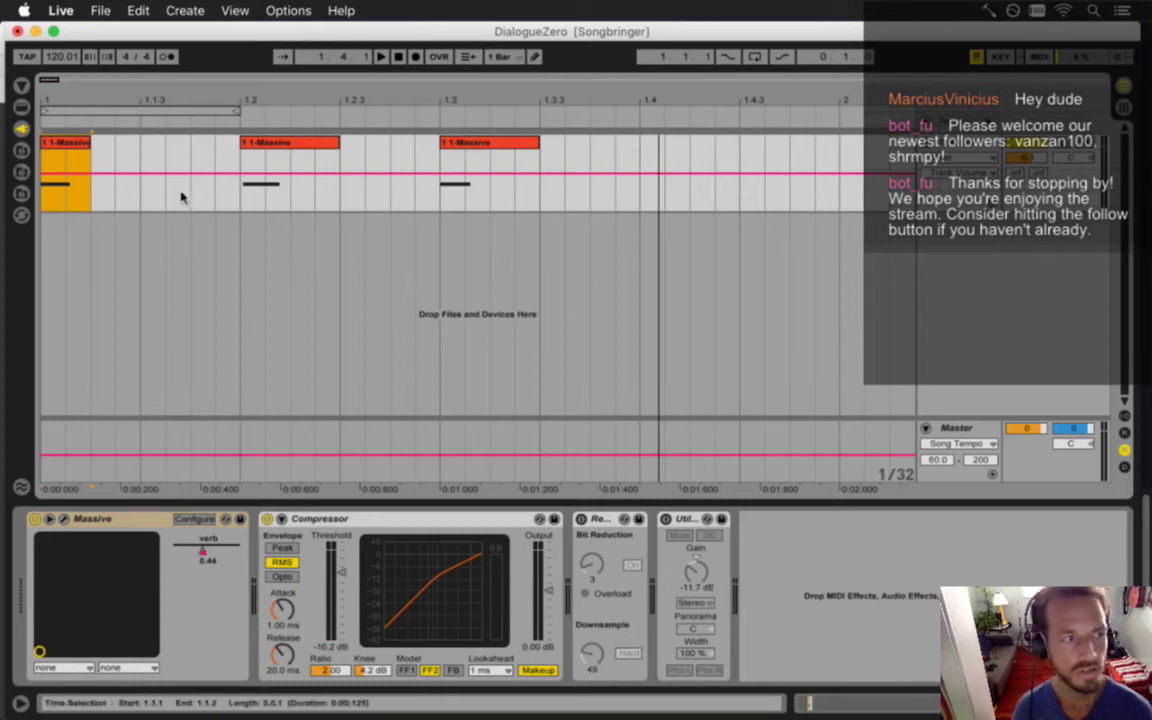
key("space")
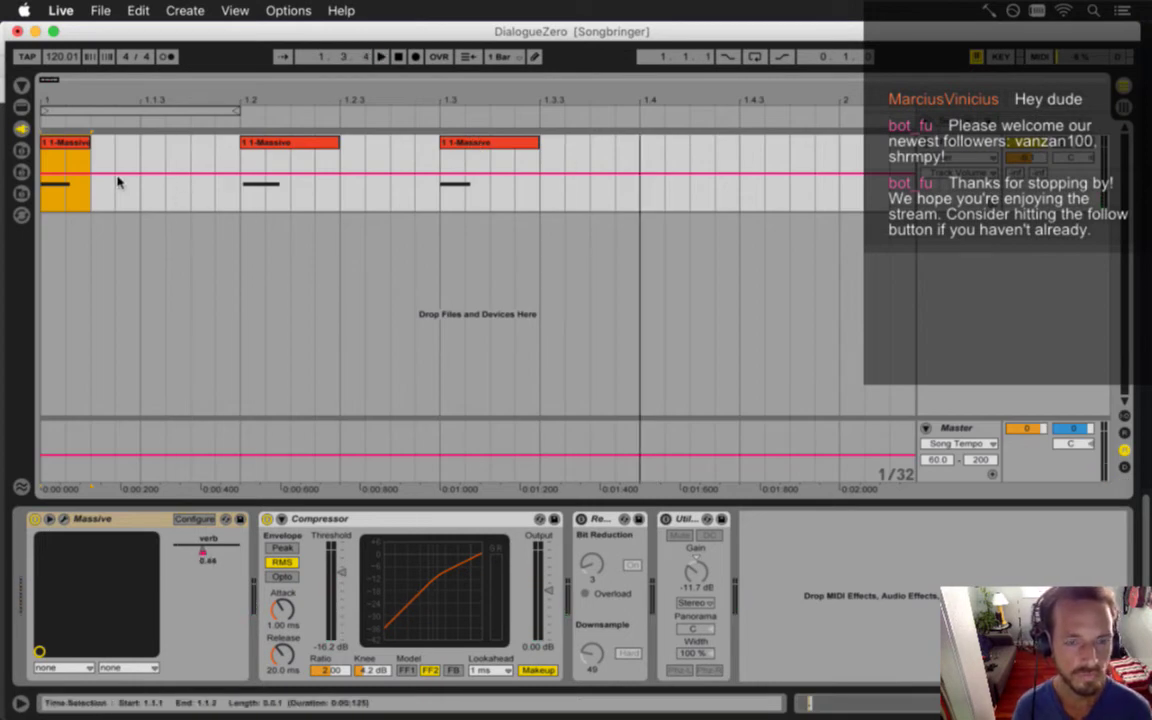
Open the first clip's MIDI notes and try lowering its note to F2 while listening to playback
left_click(74, 147)
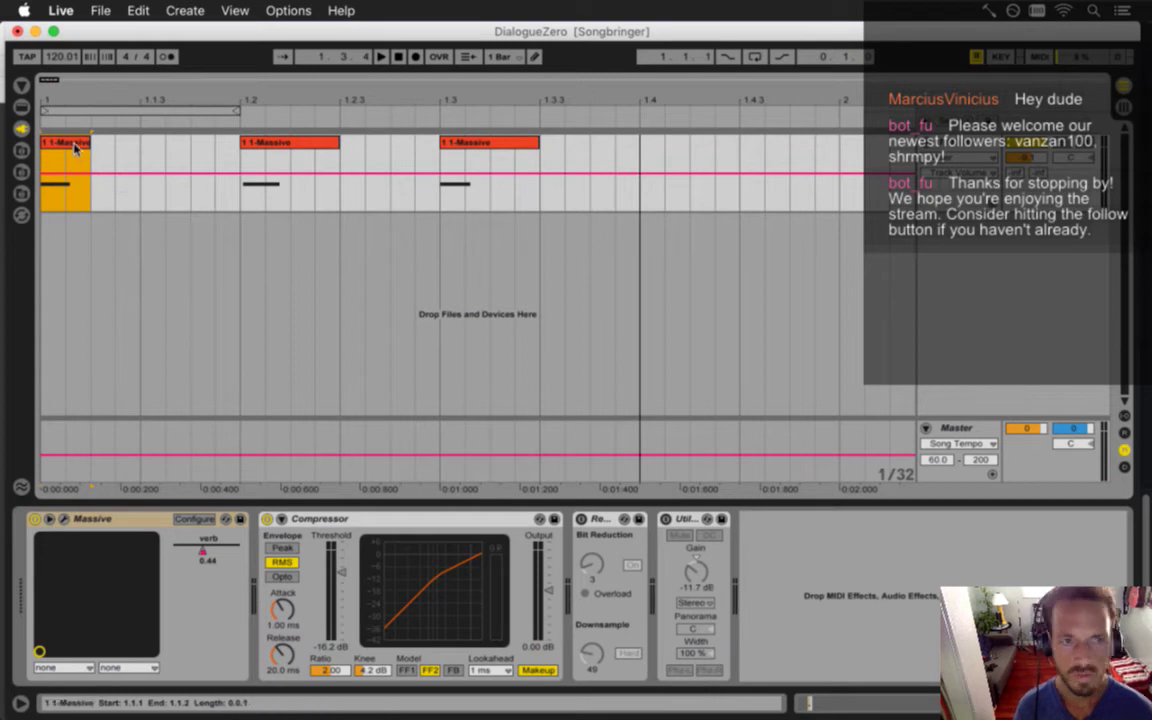
double_click(74, 147)
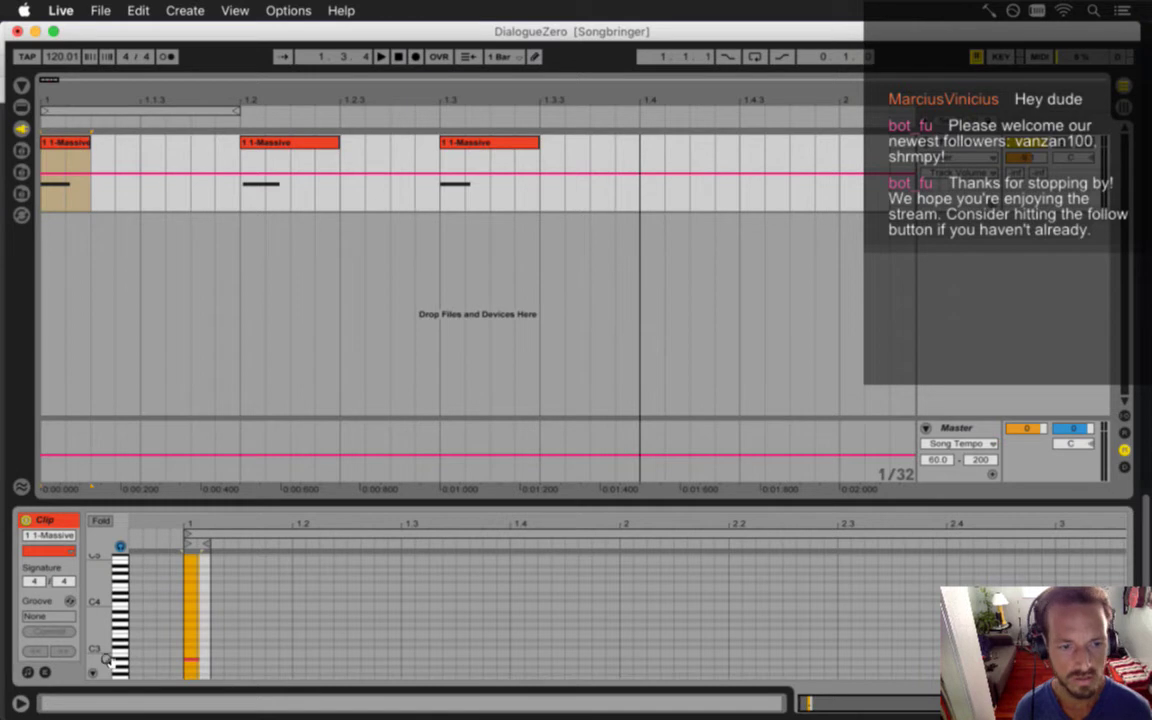
scroll(160, 590, "down", 3)
left_click(192, 604)
double_click(192, 603)
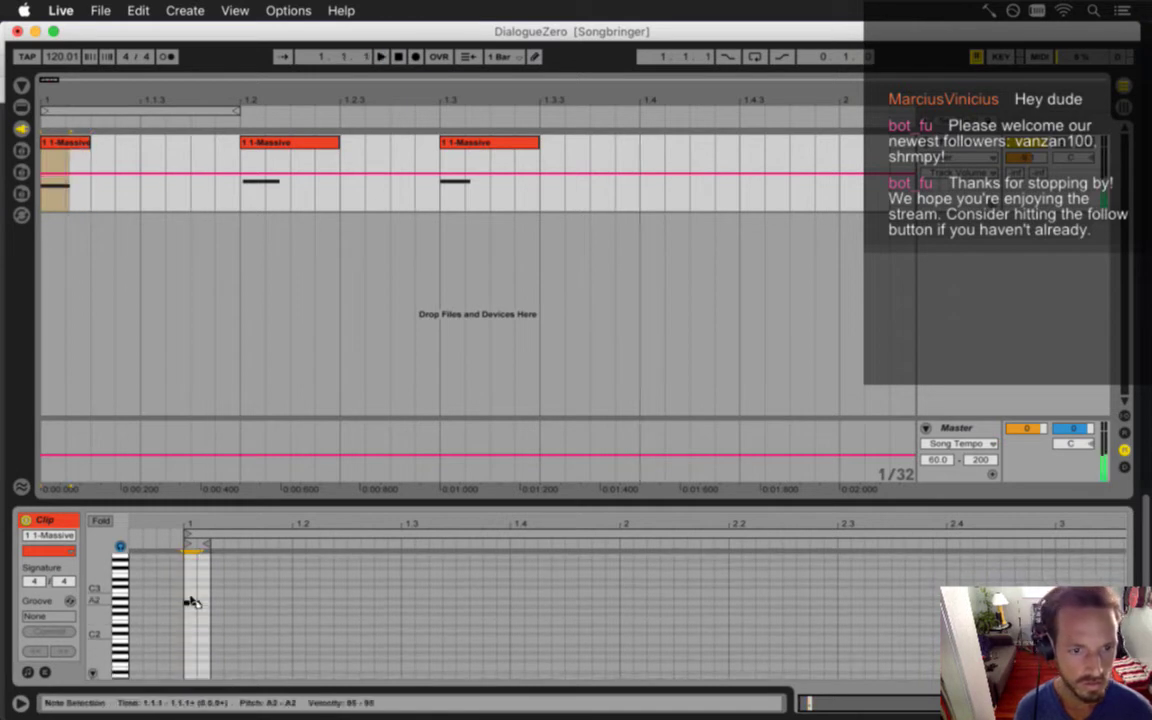
left_click_drag(192, 603, 192, 599)
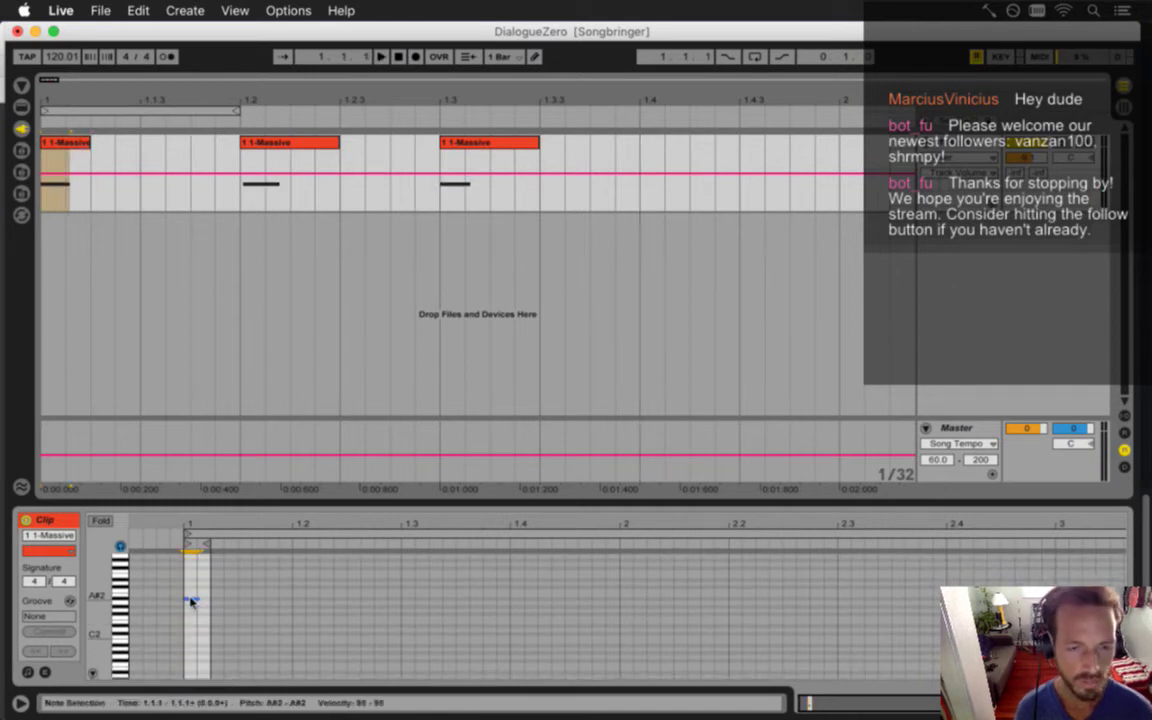
left_click_drag(192, 599, 194, 621)
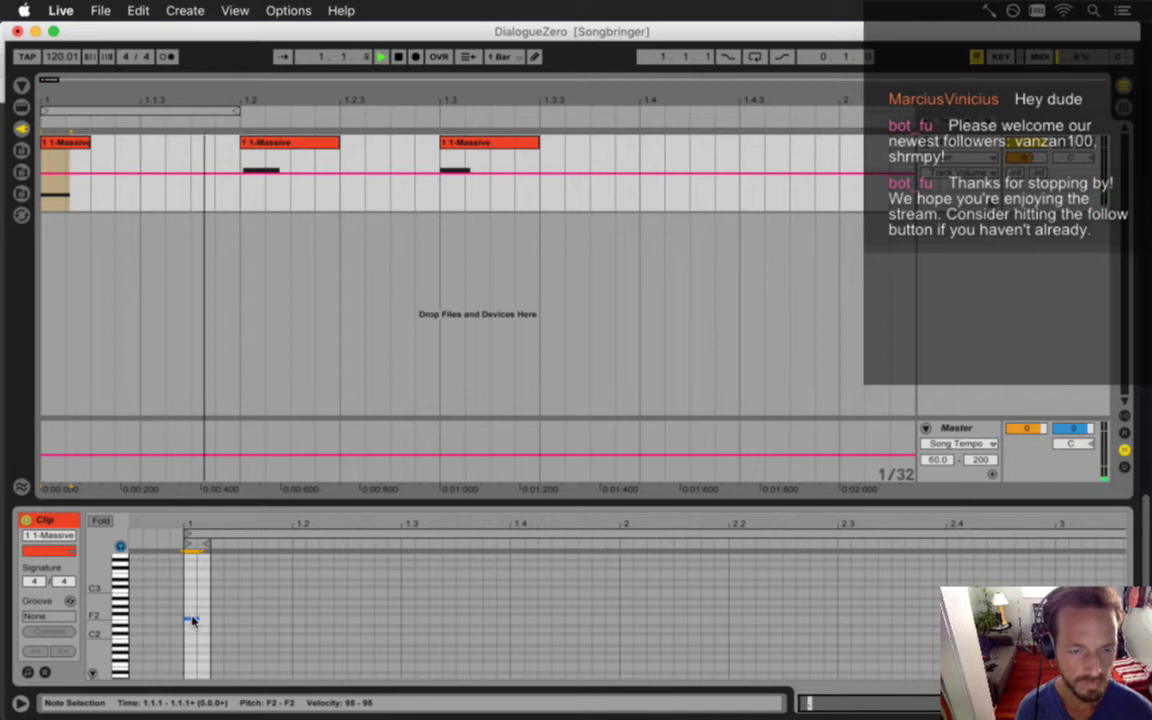
key("space")
Compare the first clip's note at A#2 in playback, and settle it on G#2
left_click_drag(193, 621, 195, 602)
key("space")
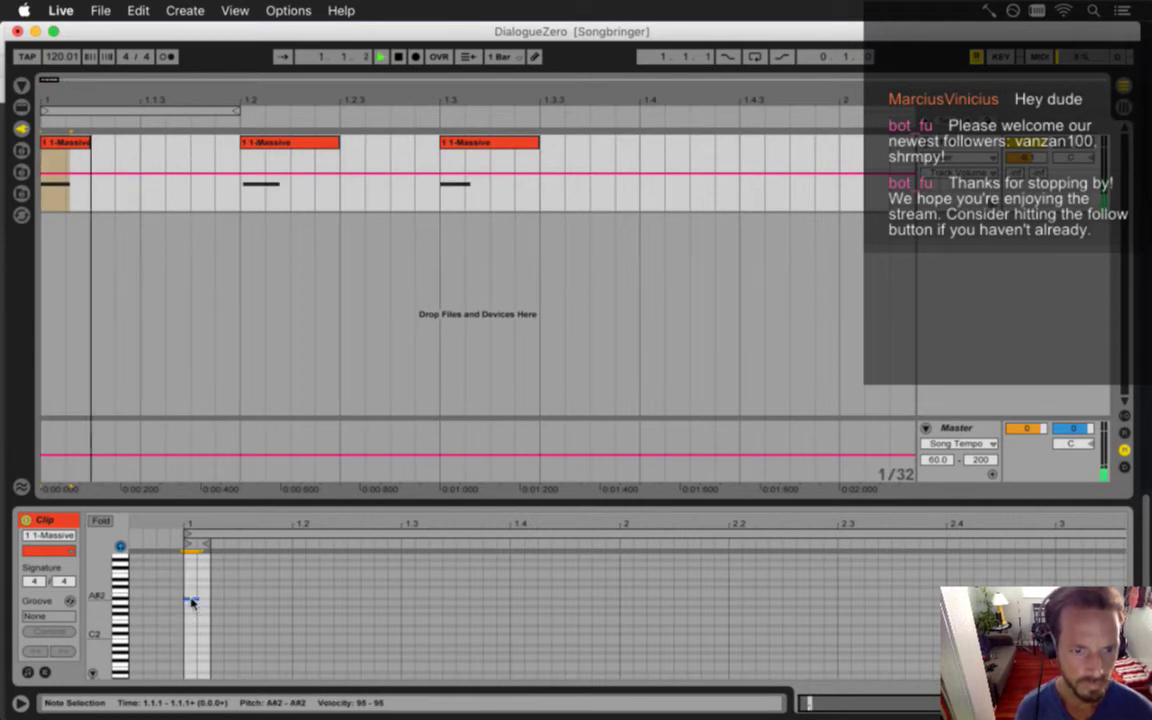
left_click_drag(193, 602, 194, 608)
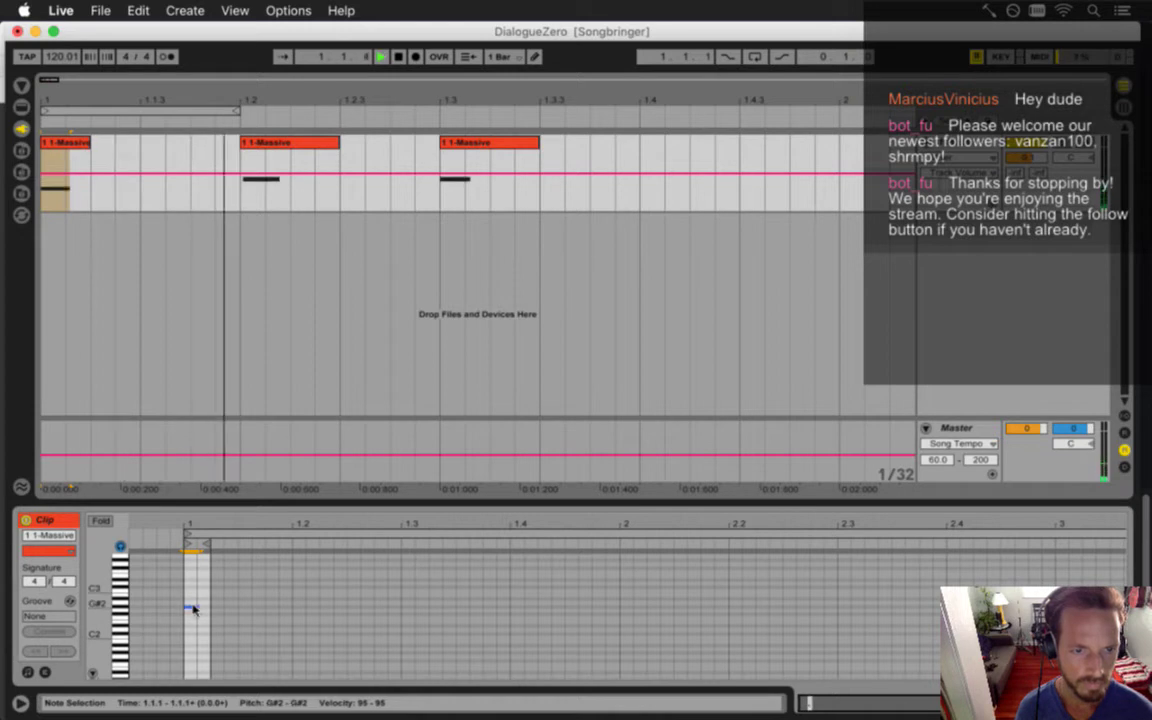
key("space")
left_click(193, 612)
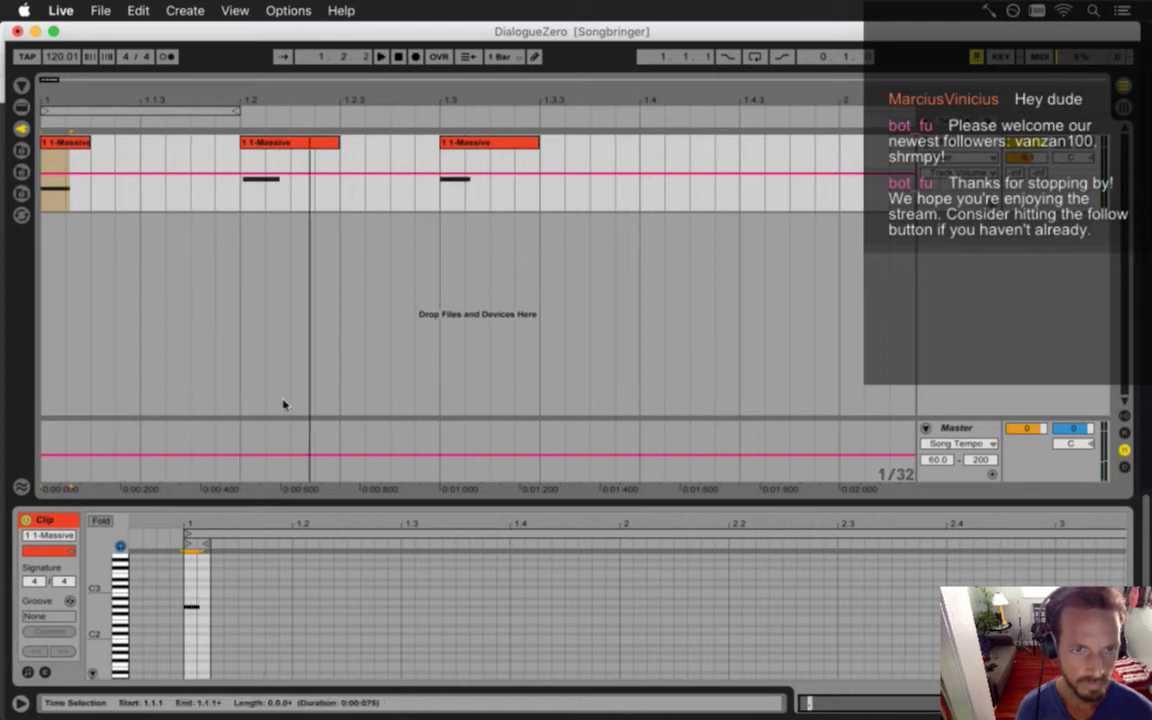
Lower the MIDI note in the second Massive clip to G#2
left_click(267, 149)
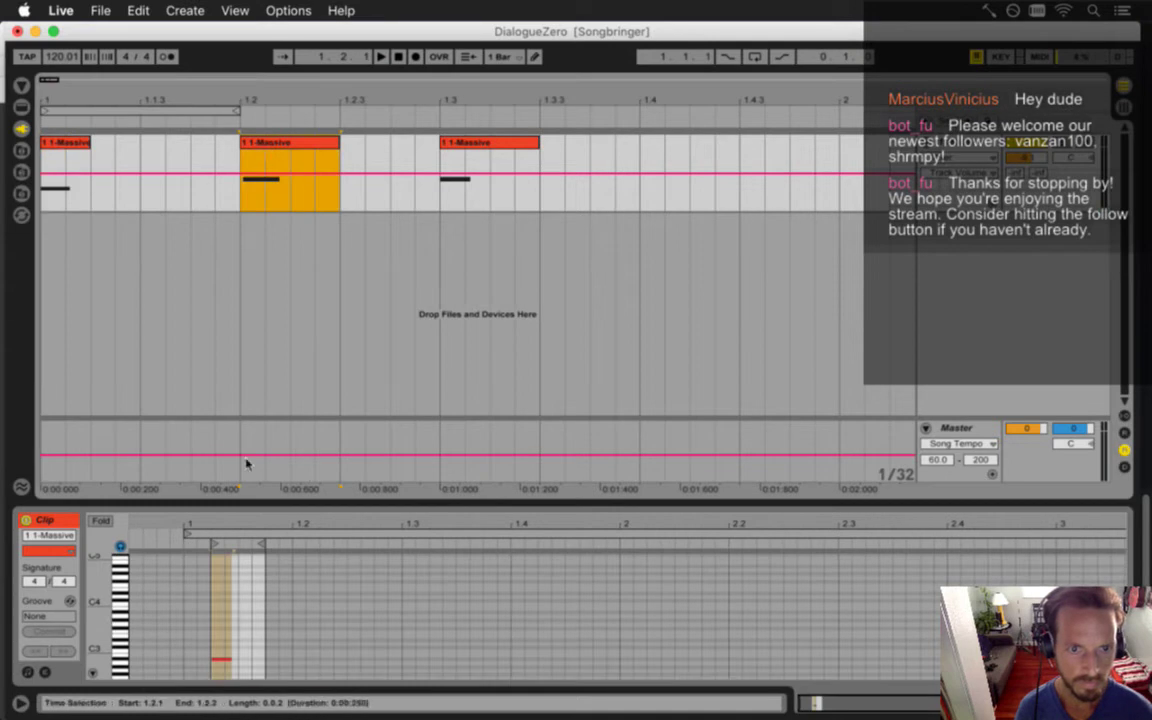
left_click(224, 667)
scroll(236, 628, "down", 3)
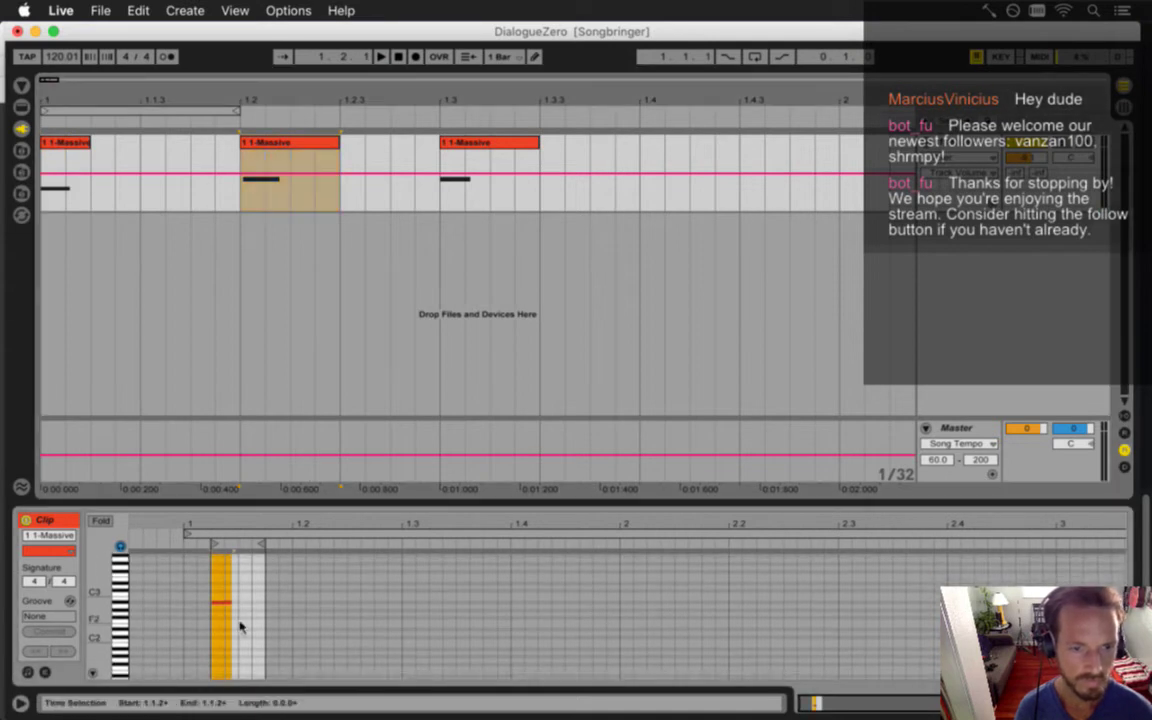
left_click(224, 606)
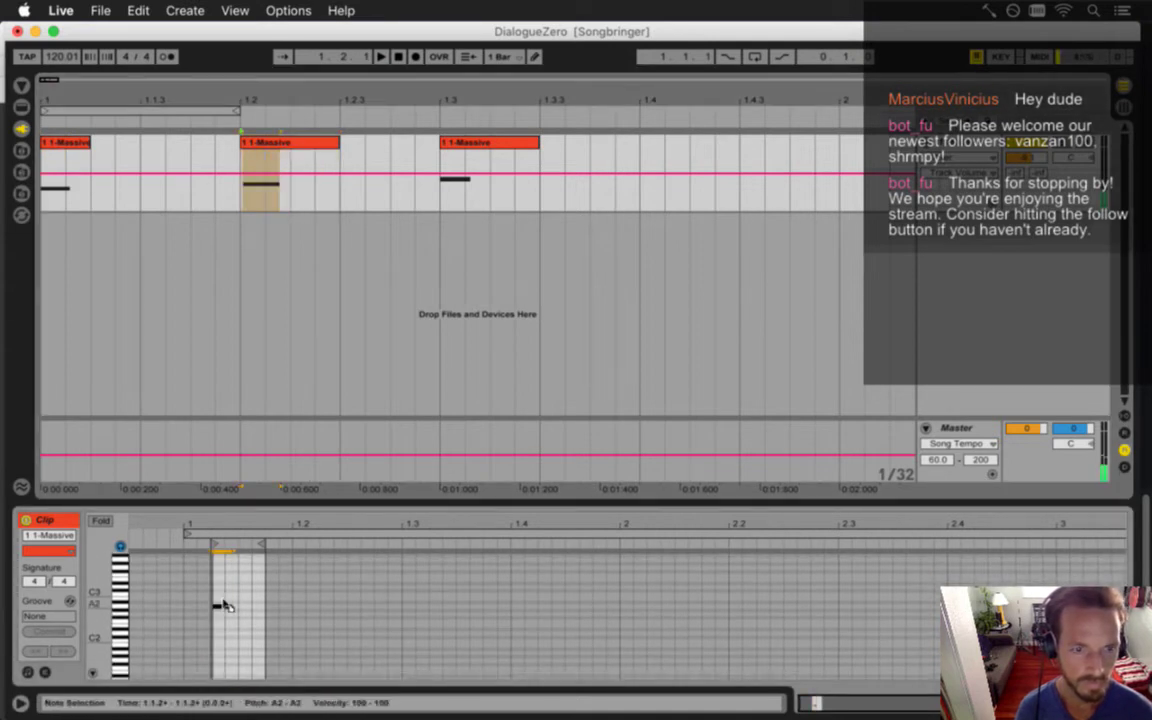
left_click_drag(224, 606, 226, 611)
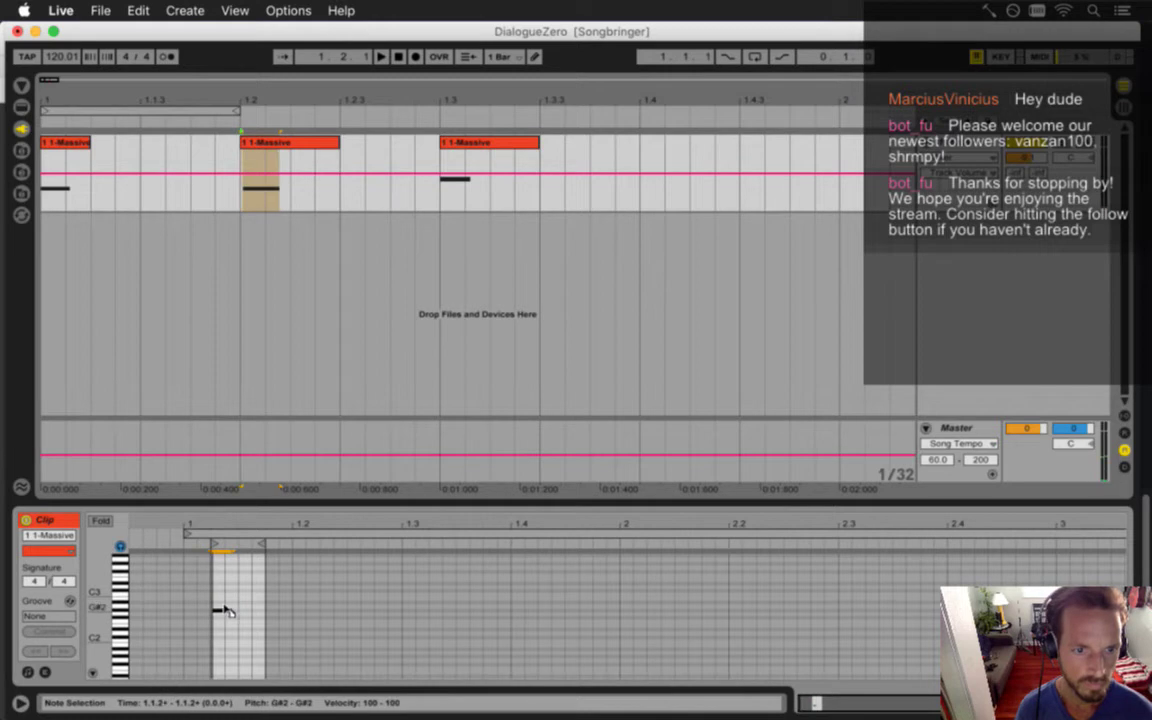
Lower the MIDI note in the third Massive clip to F#2 and play all three clips from the start
left_click(455, 145)
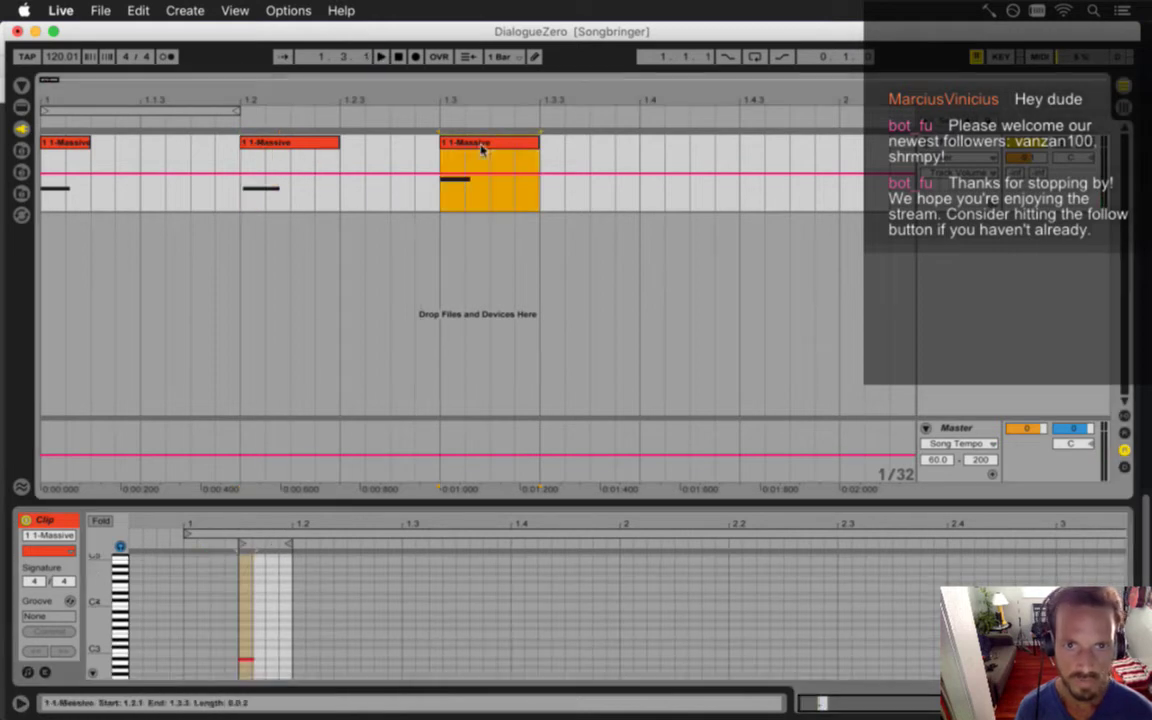
scroll(235, 658, "down", 5)
left_click(251, 647)
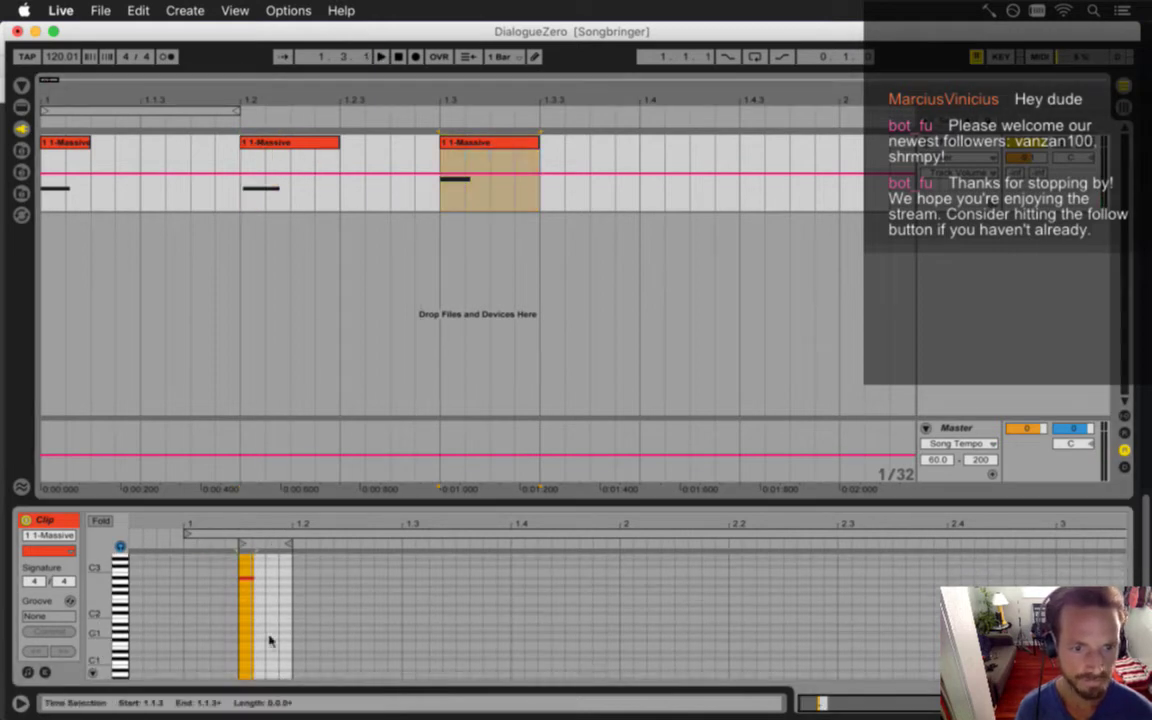
left_click_drag(245, 583, 247, 593)
left_click(272, 532)
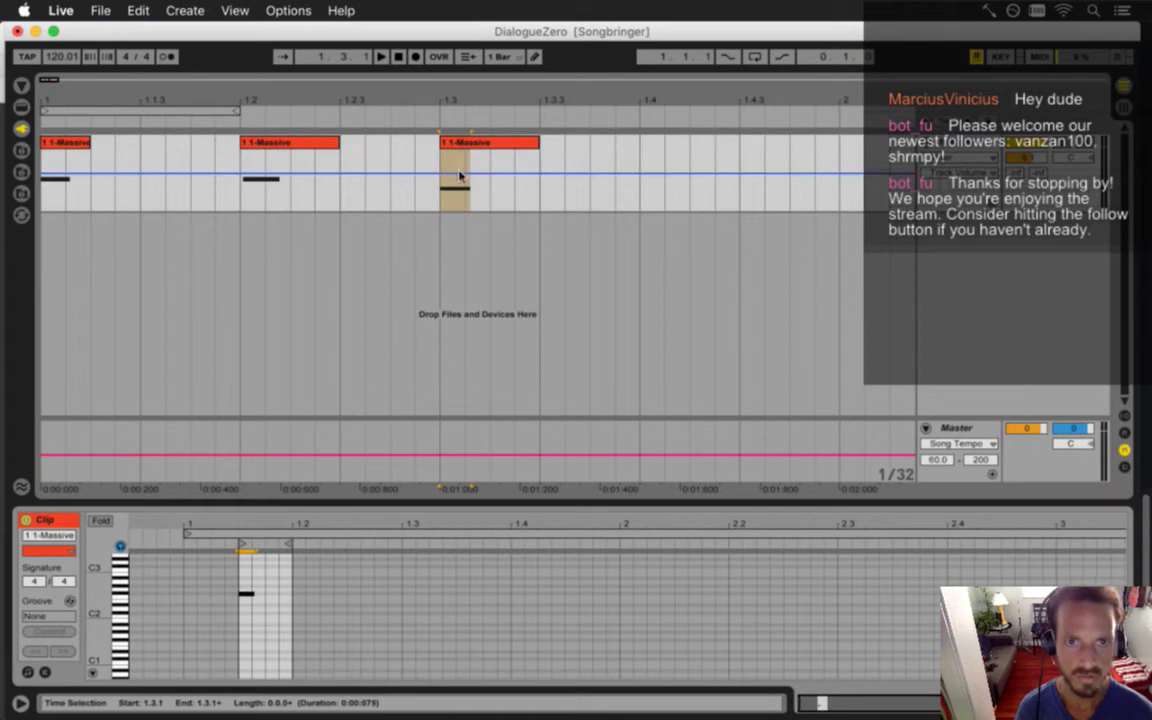
left_click(46, 201)
key("space")
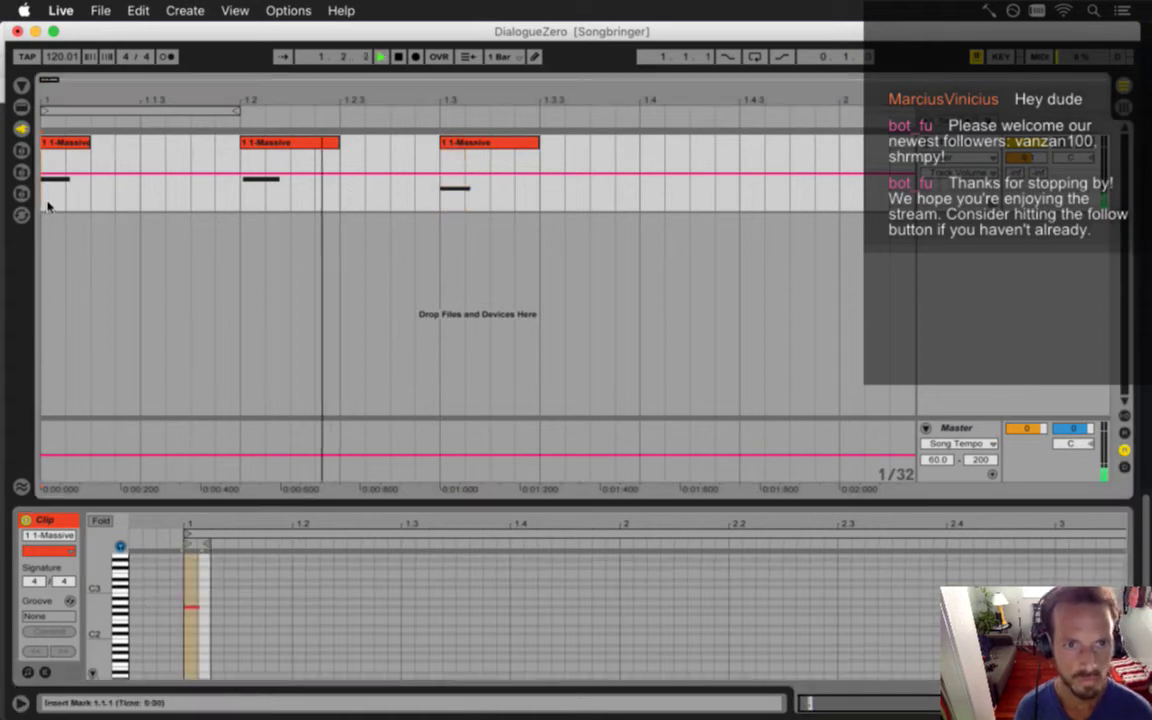
key("space")
Lengthen the MIDI note in the third Massive clip slightly
left_click(60, 146)
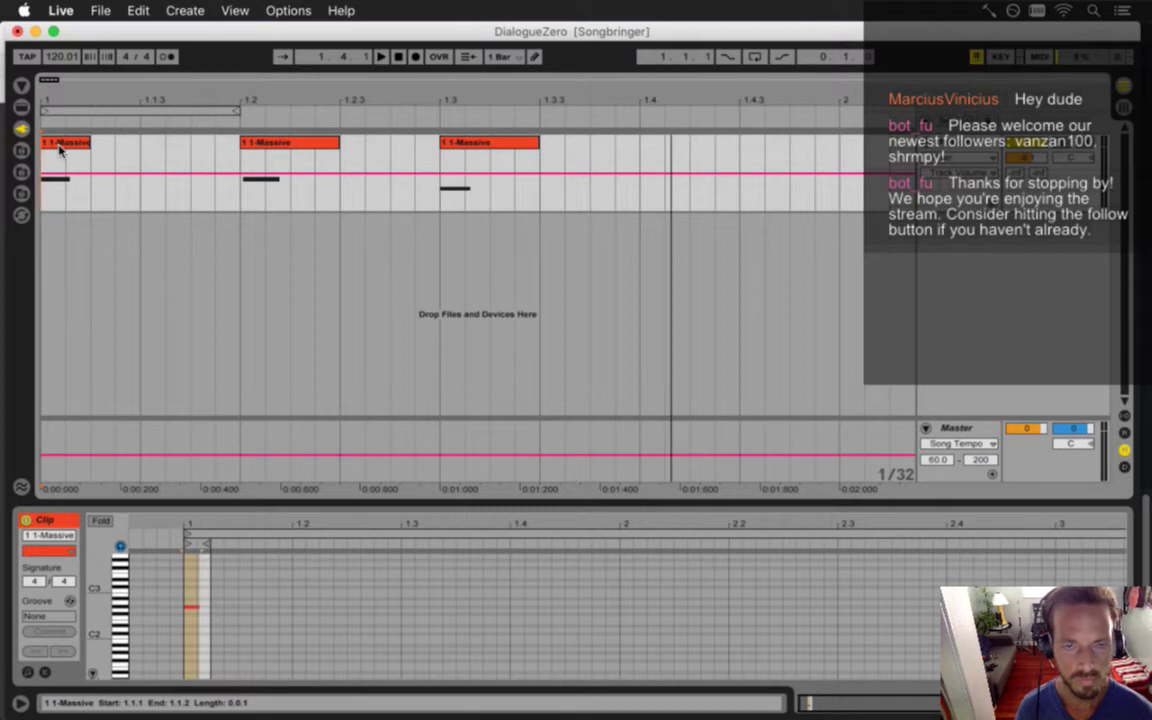
left_click(452, 142)
left_click(331, 586)
left_click_drag(247, 525, 229, 618)
left_click(195, 600)
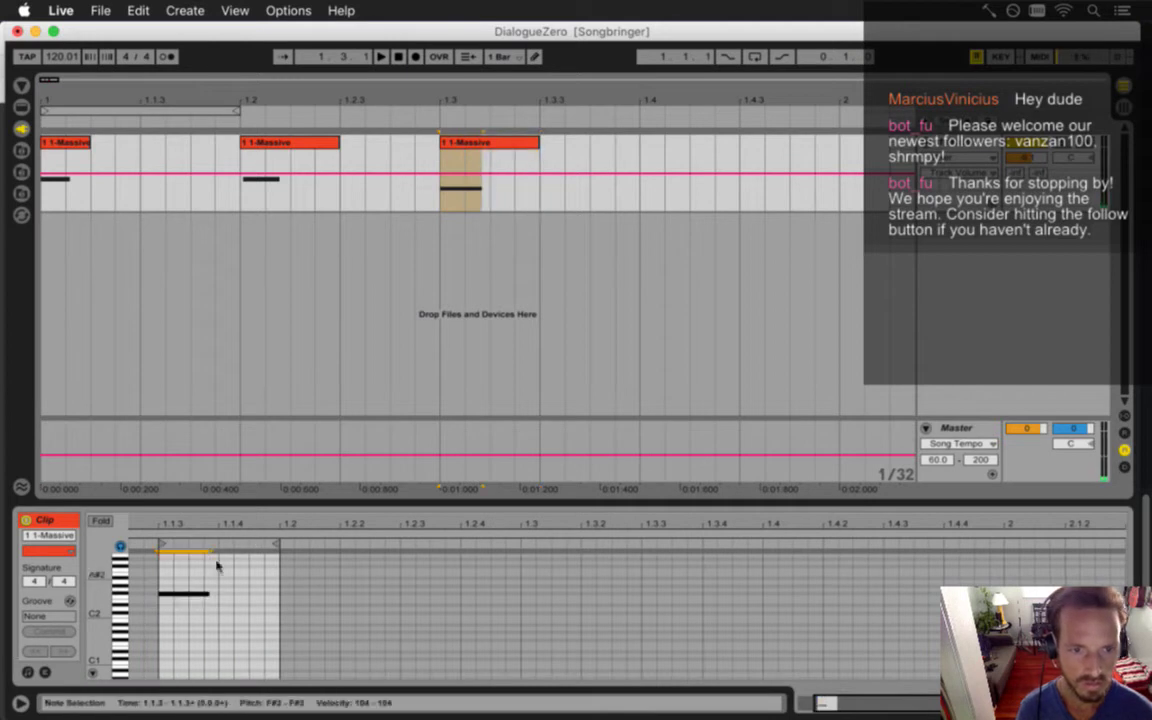
Play the three clips from the start again to hear the longer third note
key("Tab")
key("Tab")
left_click(45, 195)
key("space")
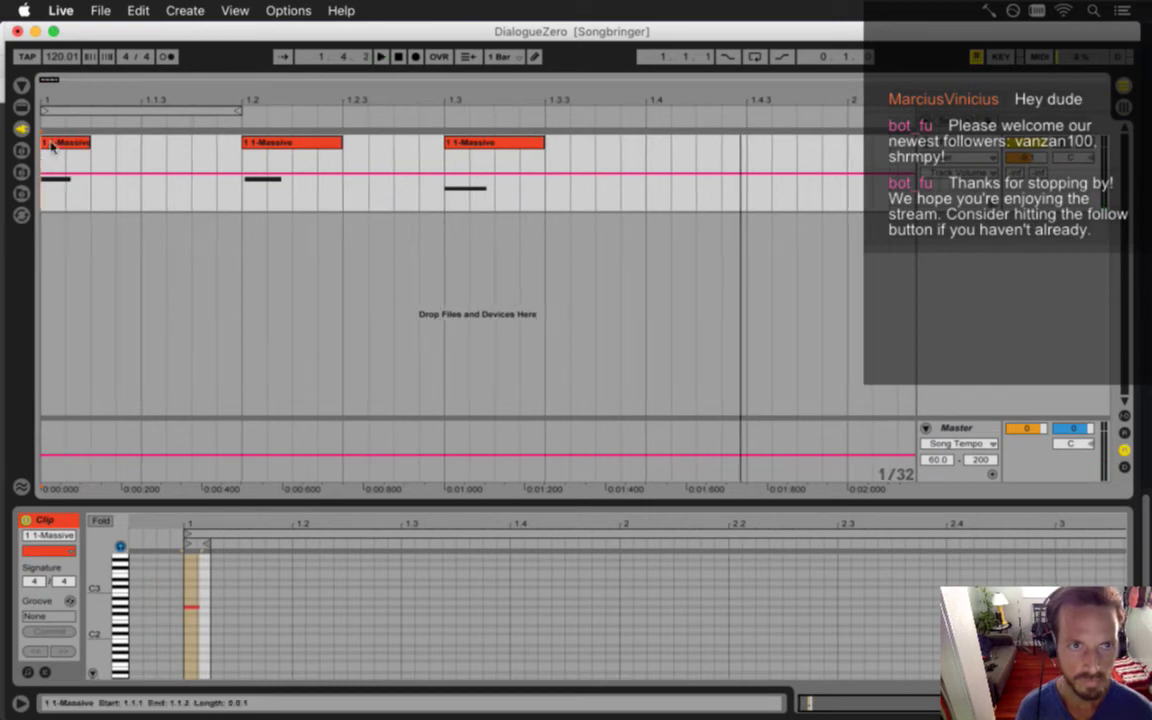
Export the first clip's time range as the audio file DialogueZeroA in the waves folder
left_click(65, 193)
key("super+shift+r")
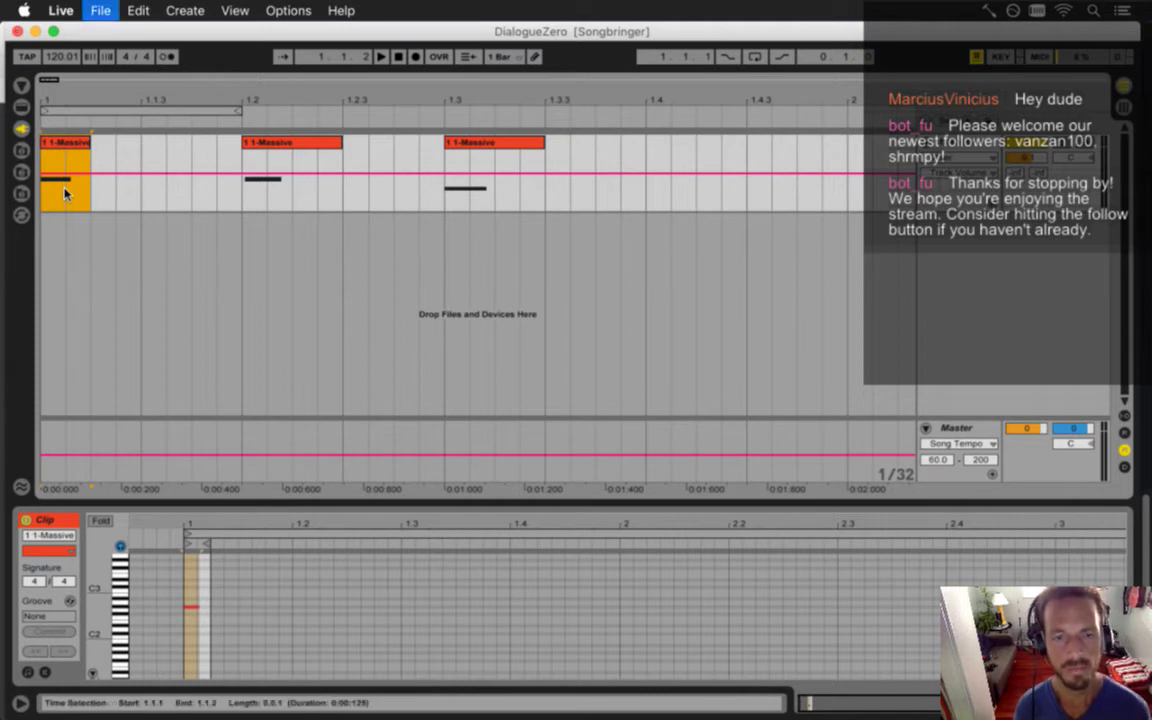
key("Return")
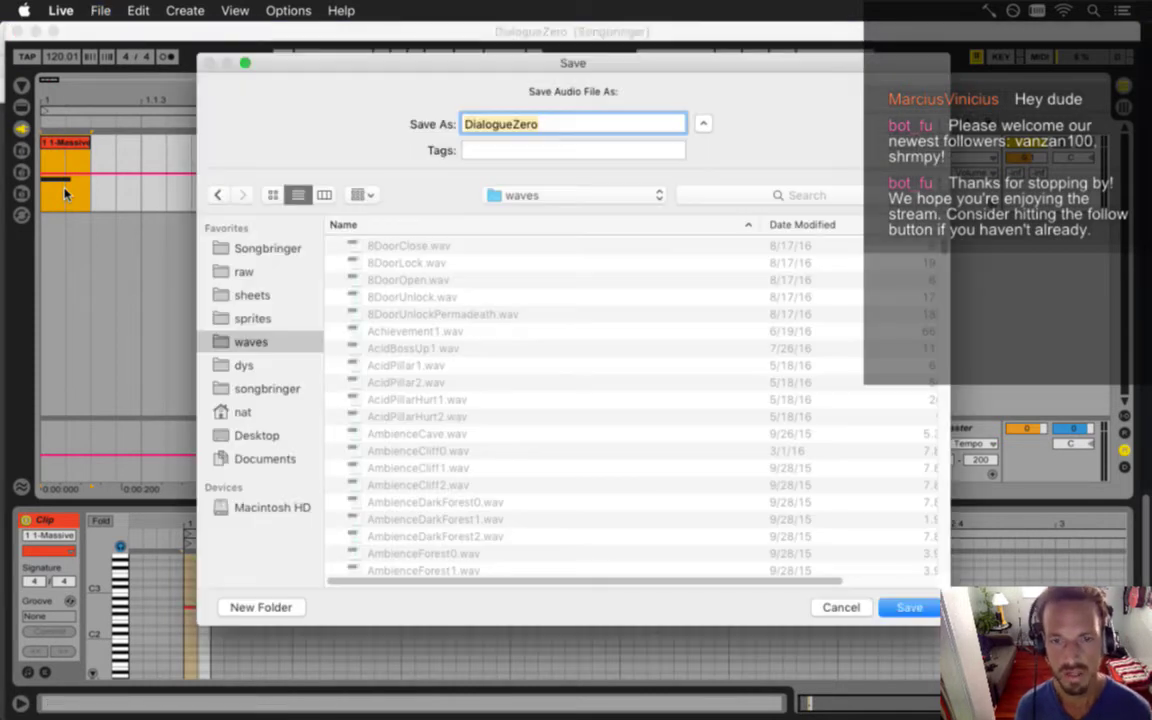
type("A")
key("Return")
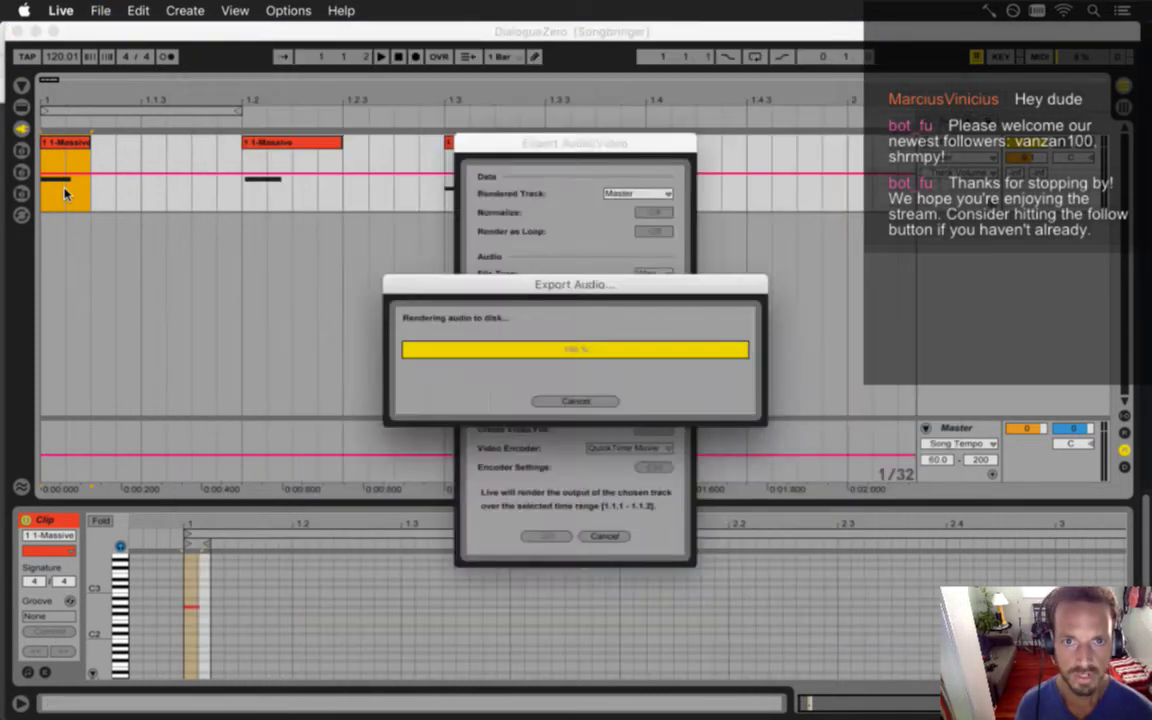
Export the second clip's time range as the audio file DialogueZeroB in the waves folder
left_click(310, 146)
key("super+shift+r")
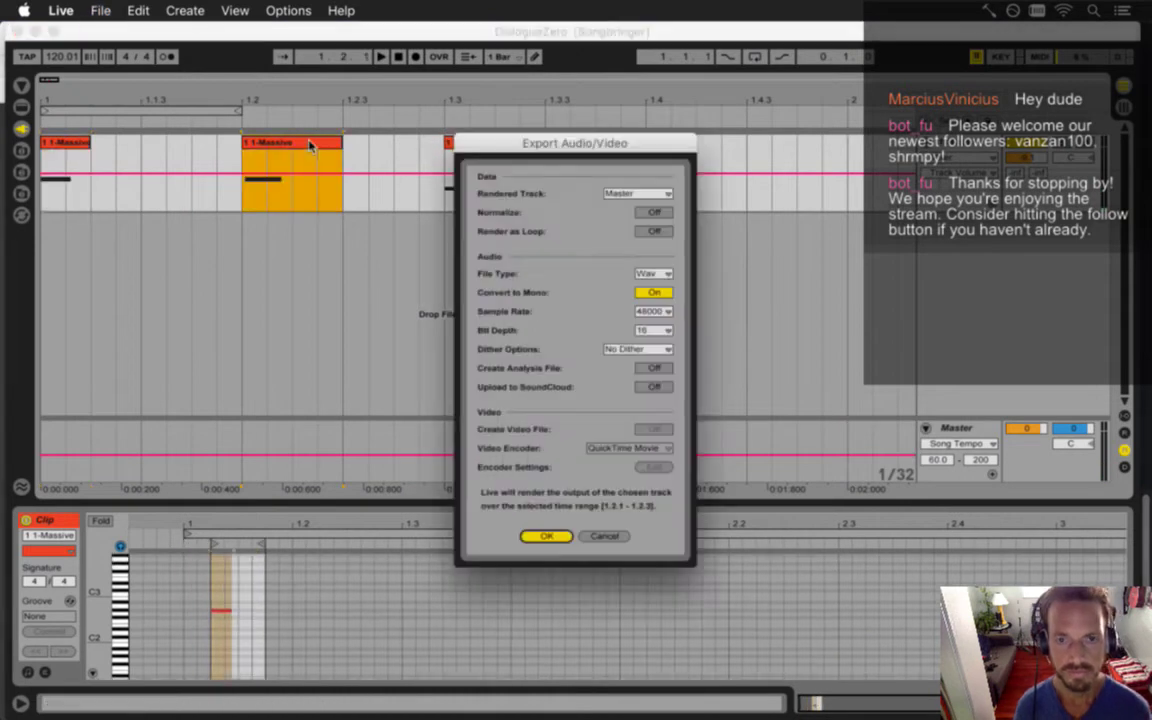
key("Return")
key("Right")
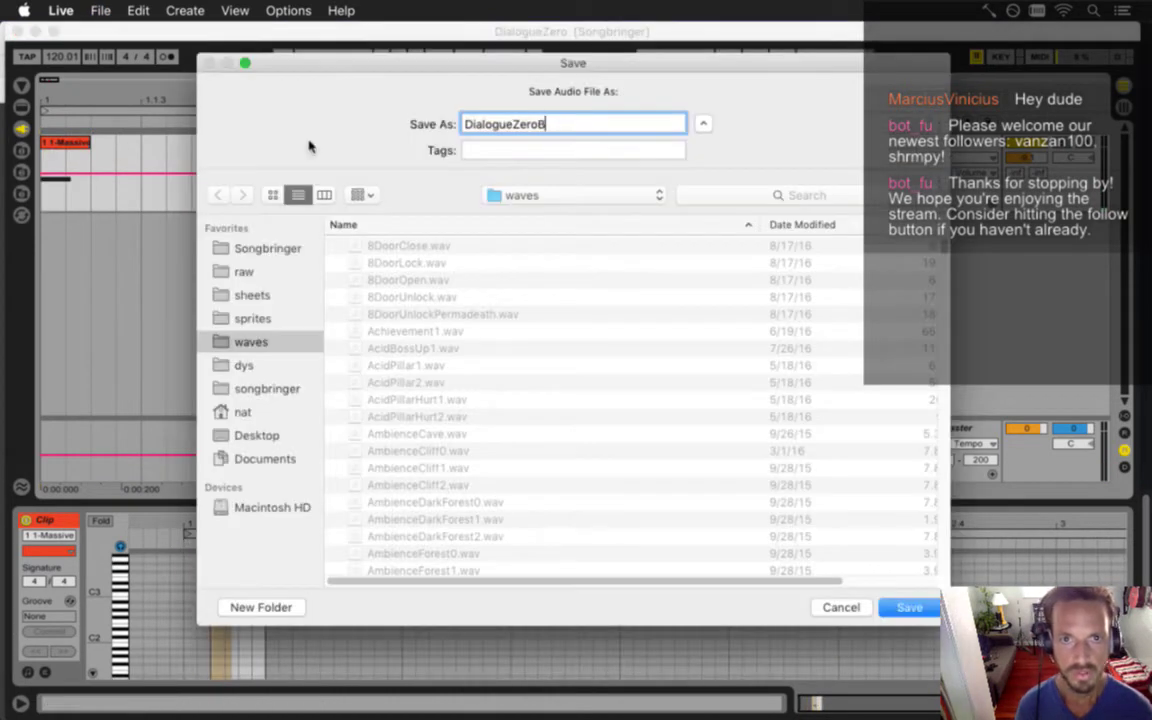
key("Return")
Export the third clip's time range as the audio file DialogueZeroC in the waves folder
left_click(474, 152)
key("super+shift+r")
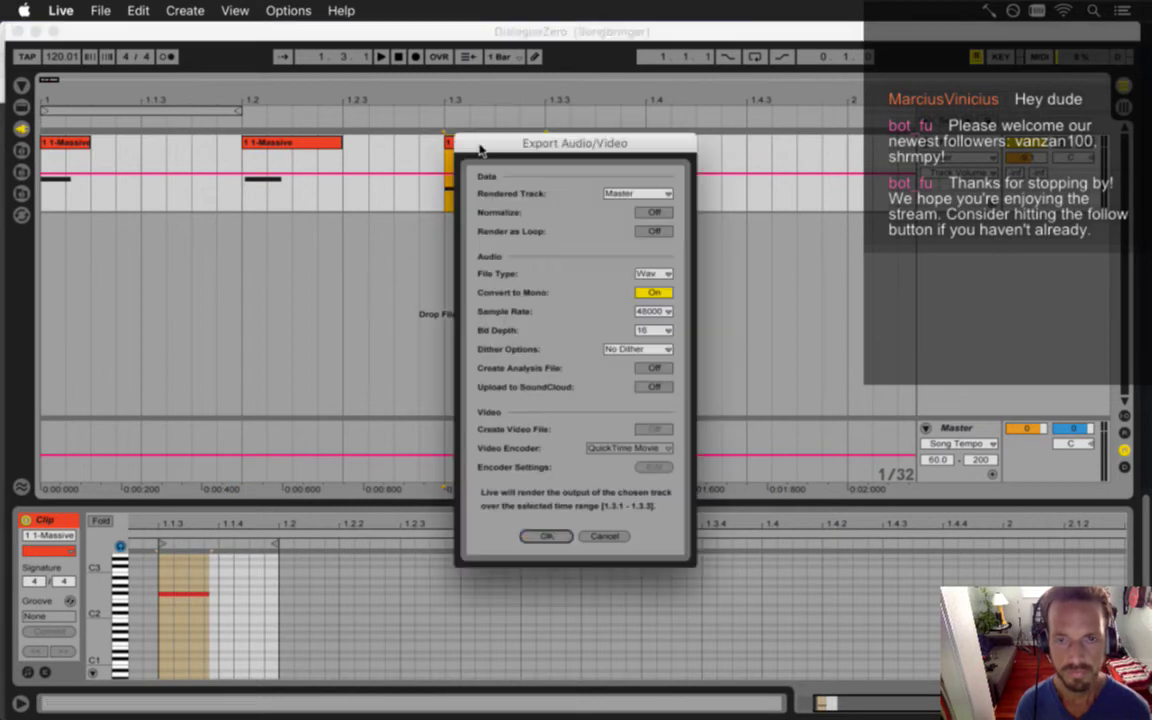
key("Return")
key("Right")
key("BackSpace")
type("C")
key("Return")
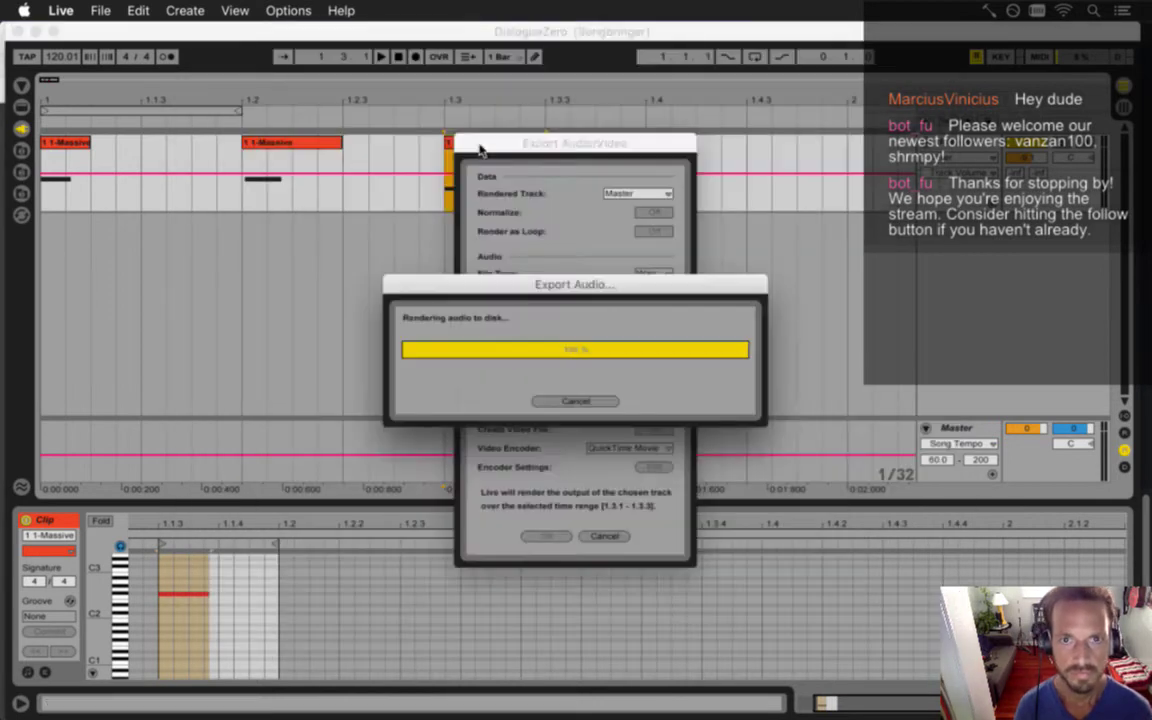
Play the clips from the start and check the Massive track's peak level in the mixer
key("Tab")
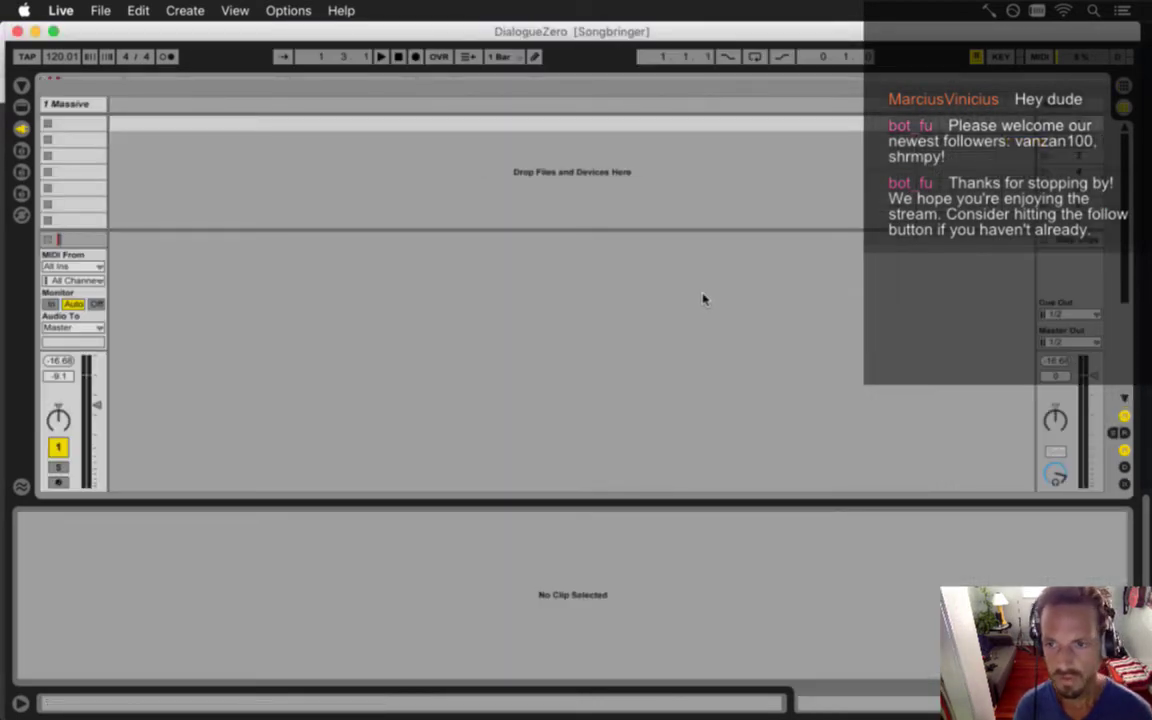
key("space")
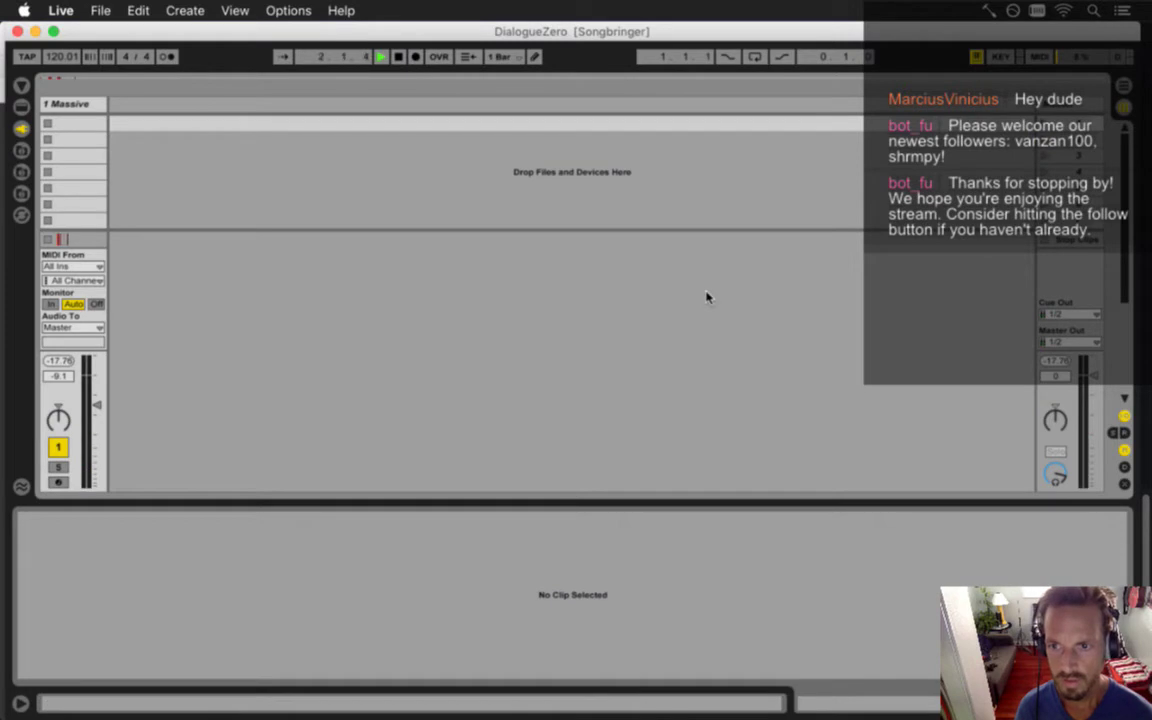
key("Tab")
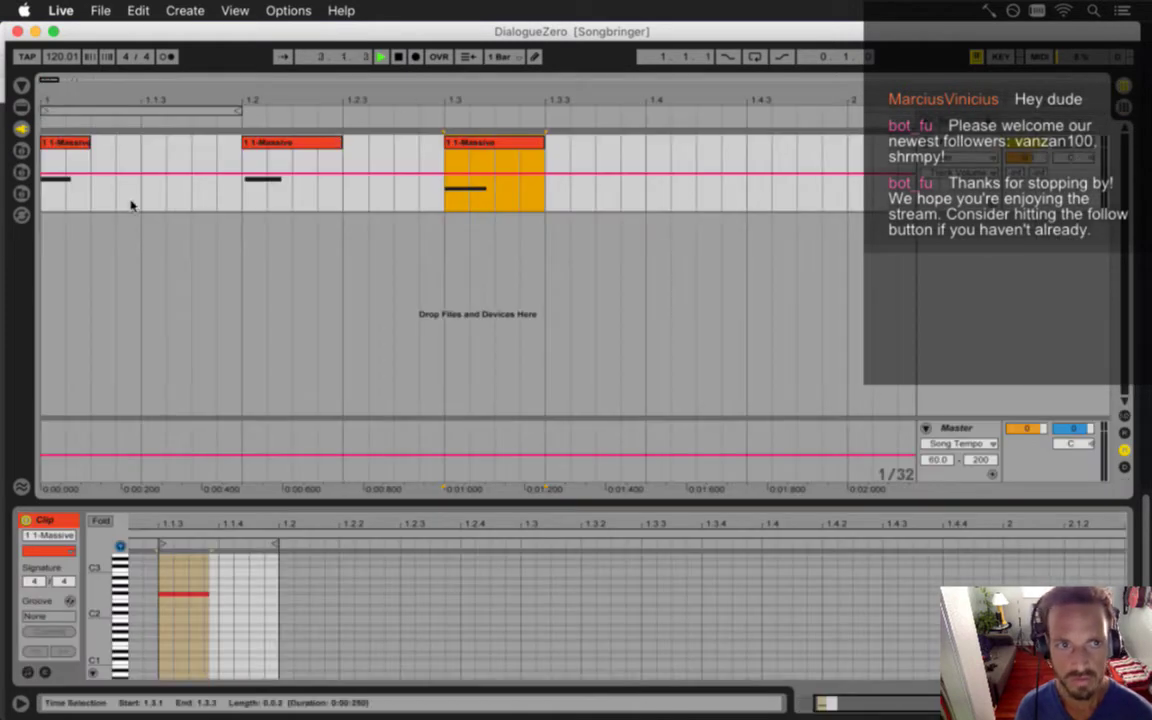
left_click(48, 195)
key("Tab")
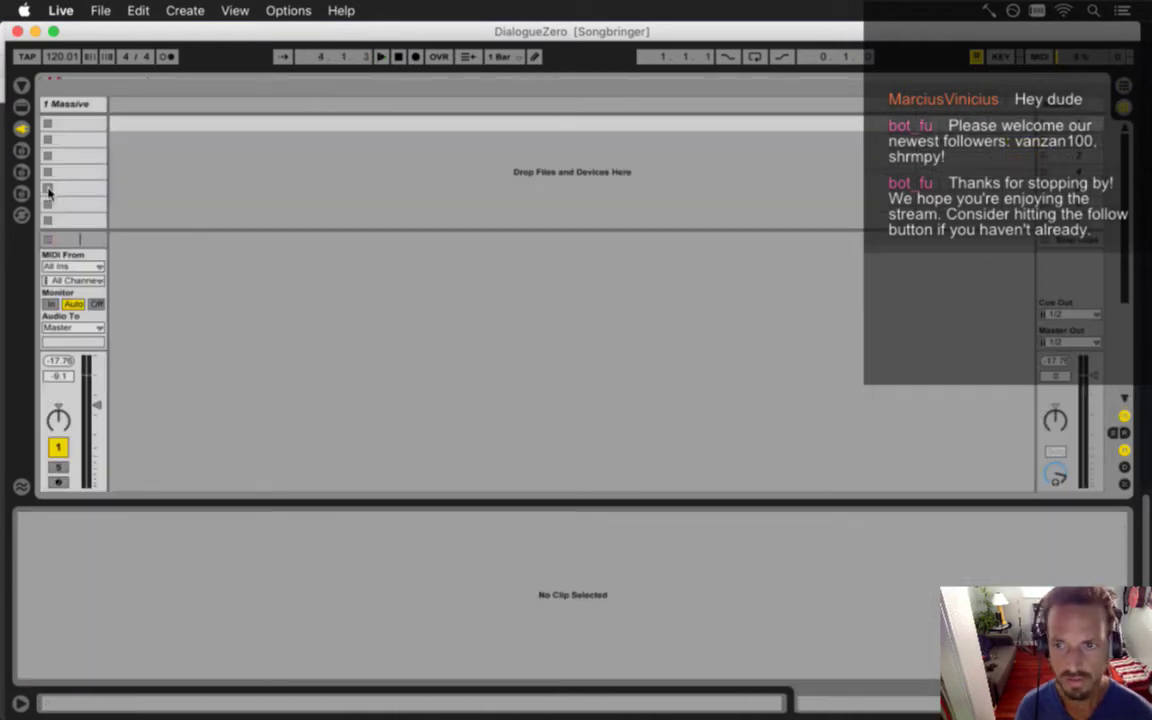
key("Tab")
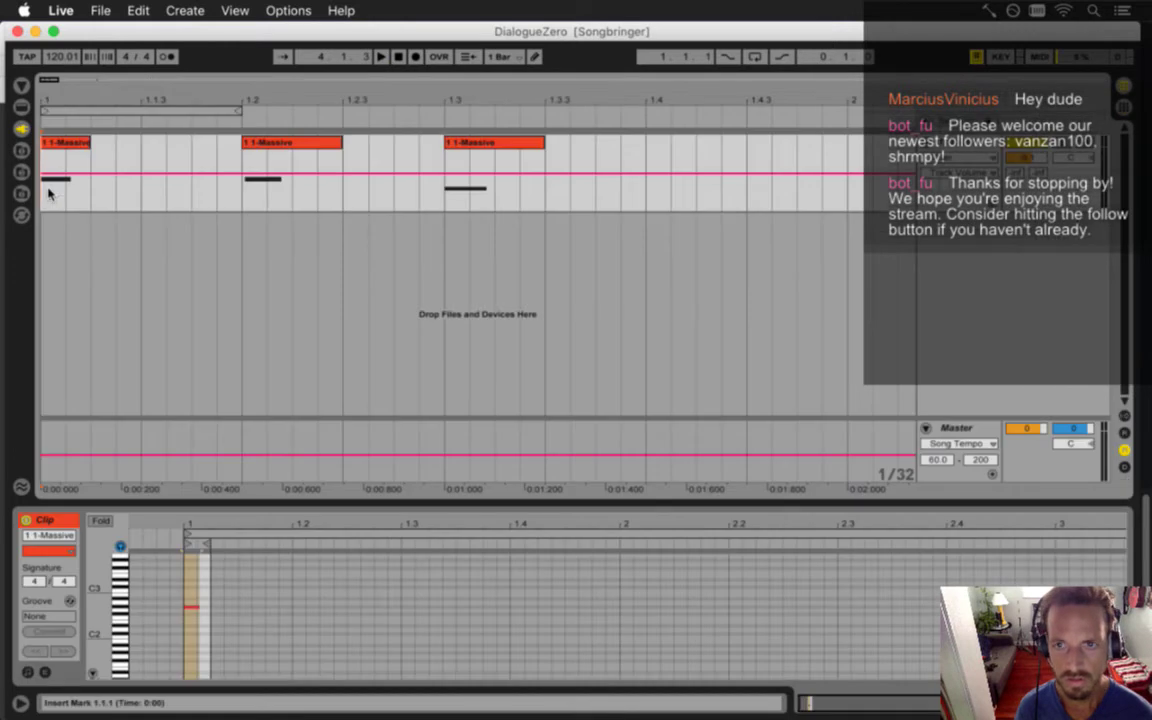
key("Tab")
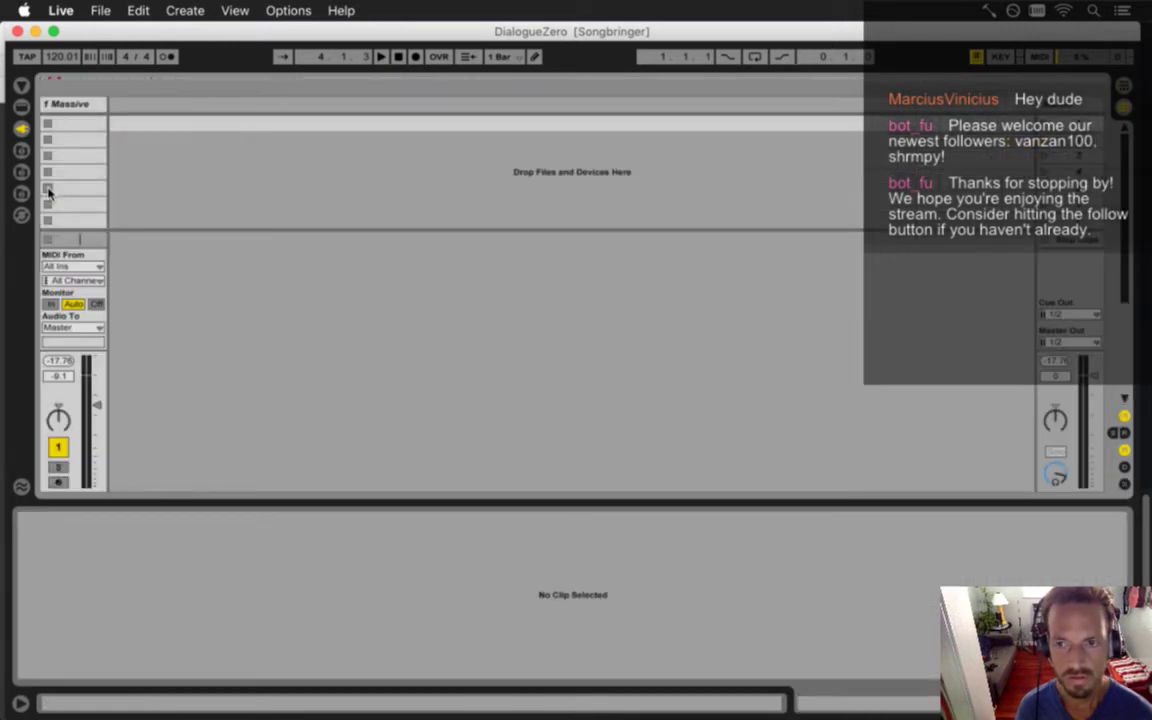
key("Tab")
key("Tab")
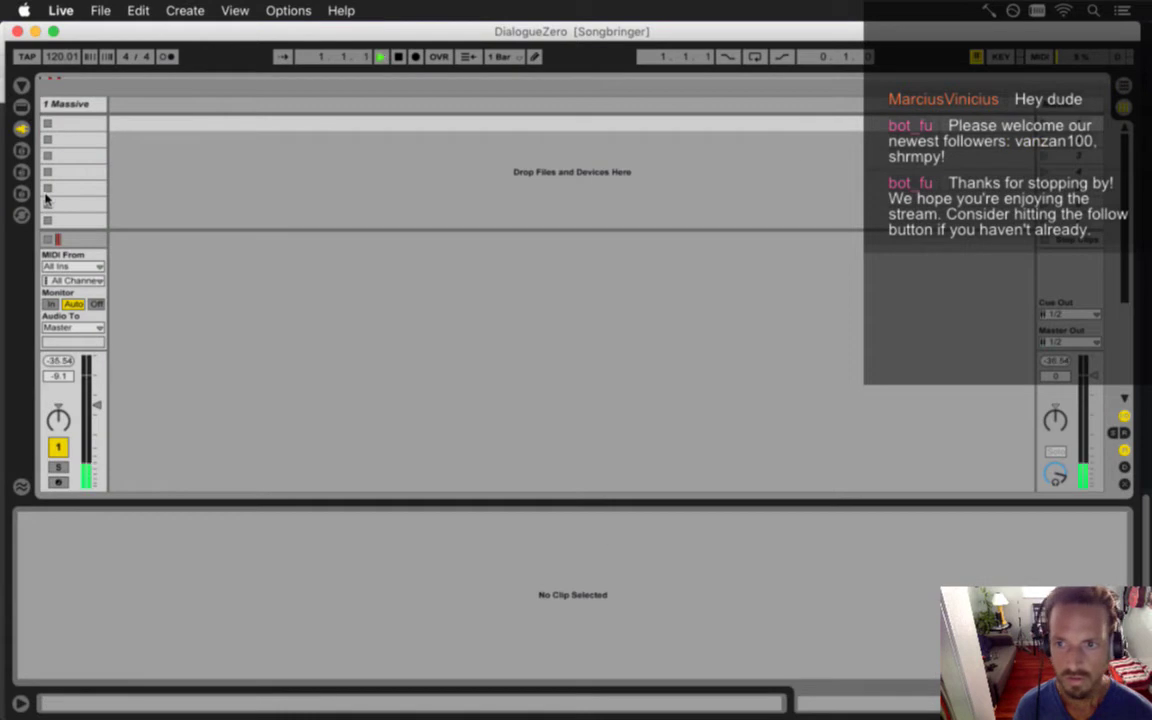
key("space")
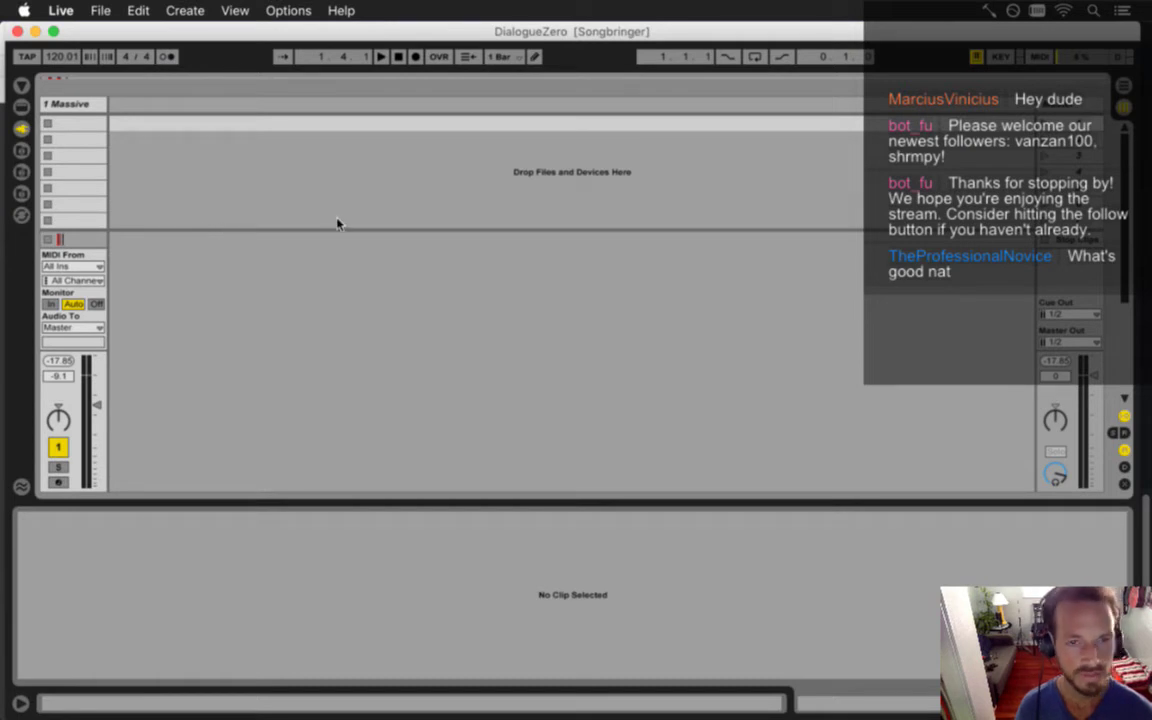
In Xcode, copy the sounds block from Velle.txt into Zero.txt, at the end of its dialogue section
key("super+Tab")
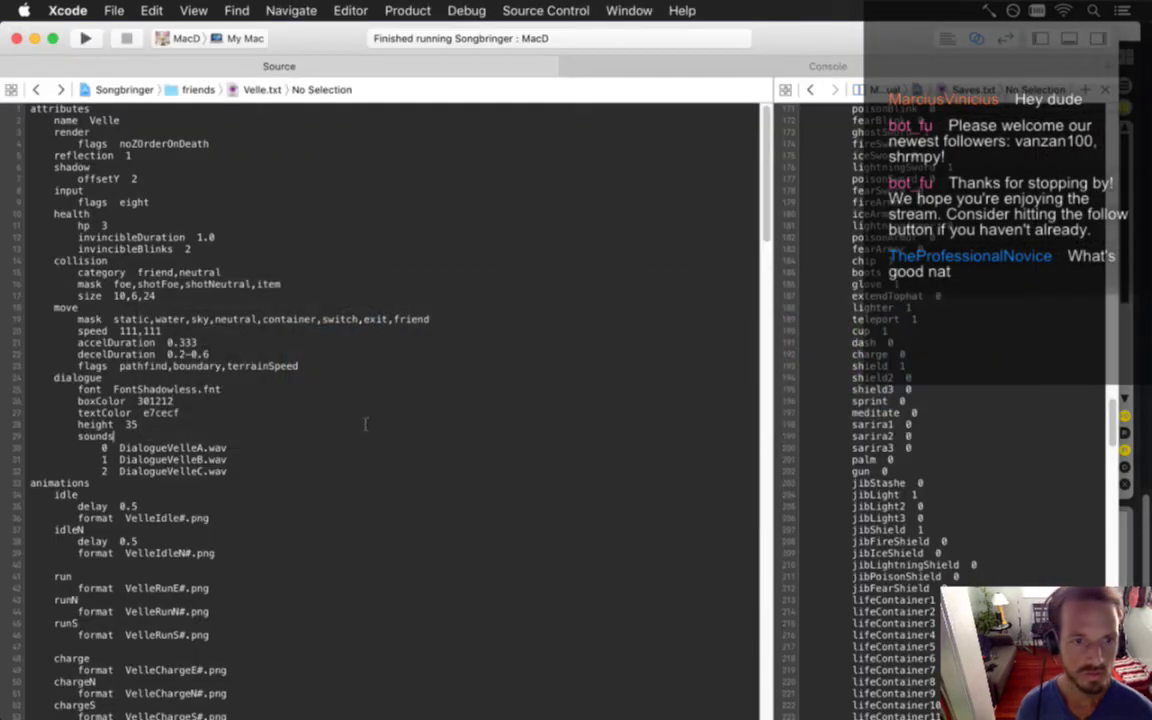
key("shift+Down")
key("shift+Down")
key("shift+Down")
key("shift+Down")
key("super+c")
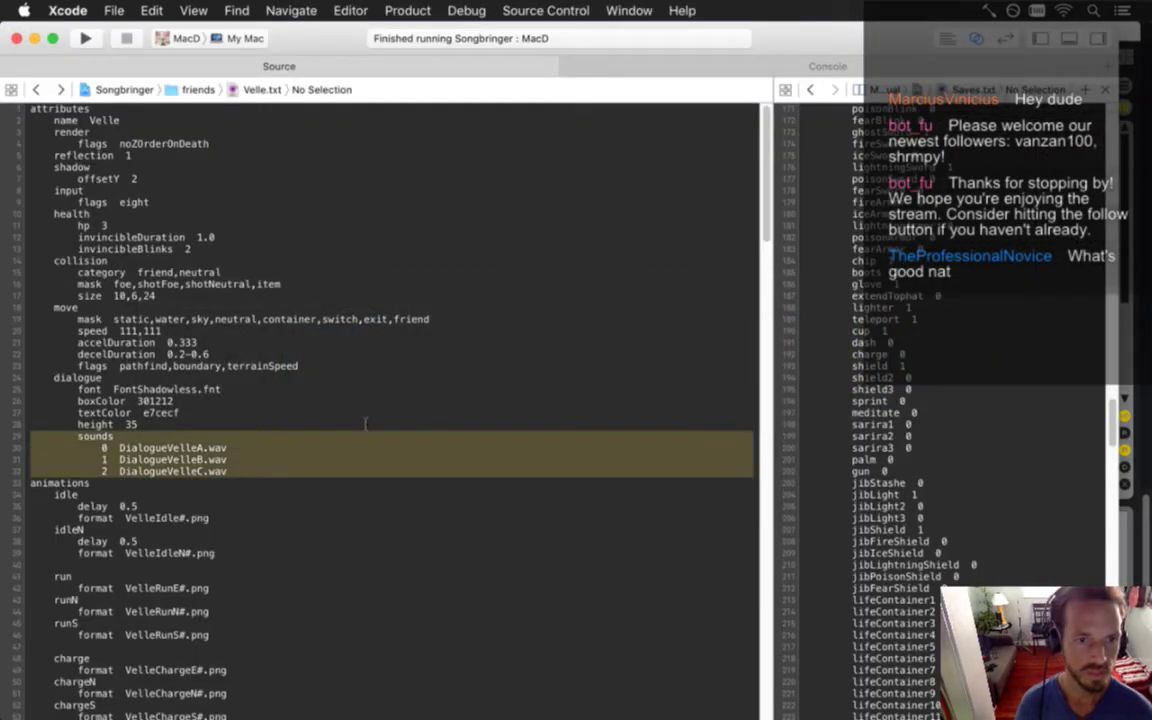
key("super+shift+o")
type("zero")
key("Return")
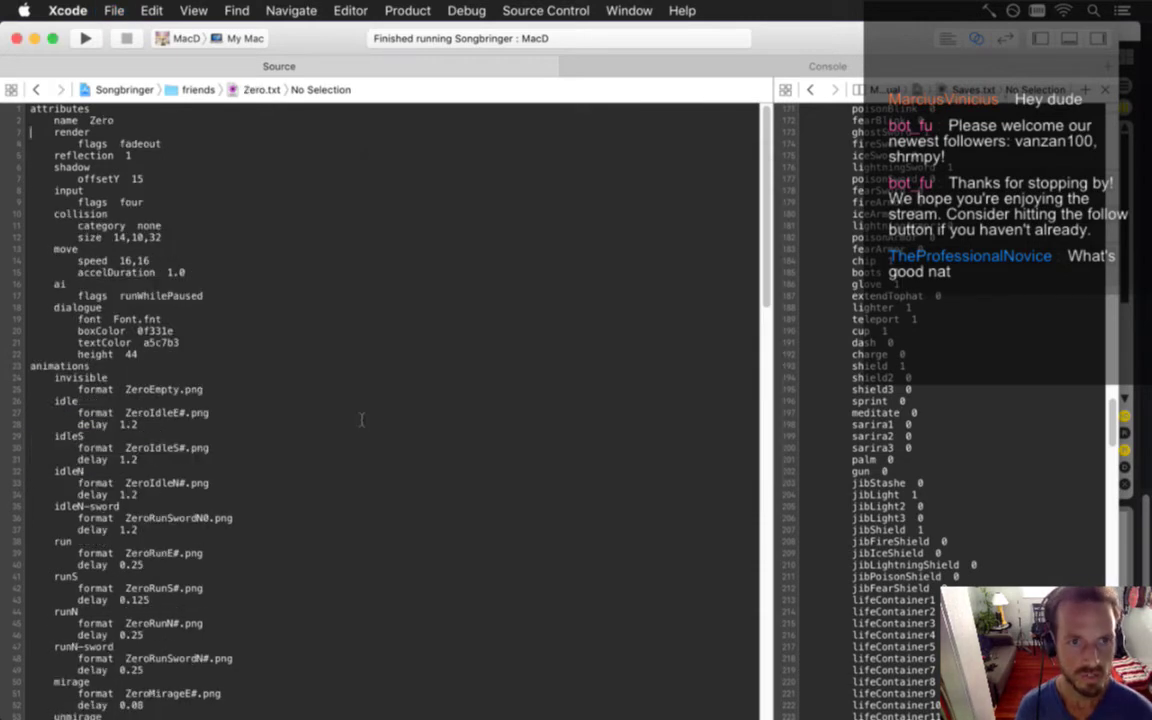
key("super+v")
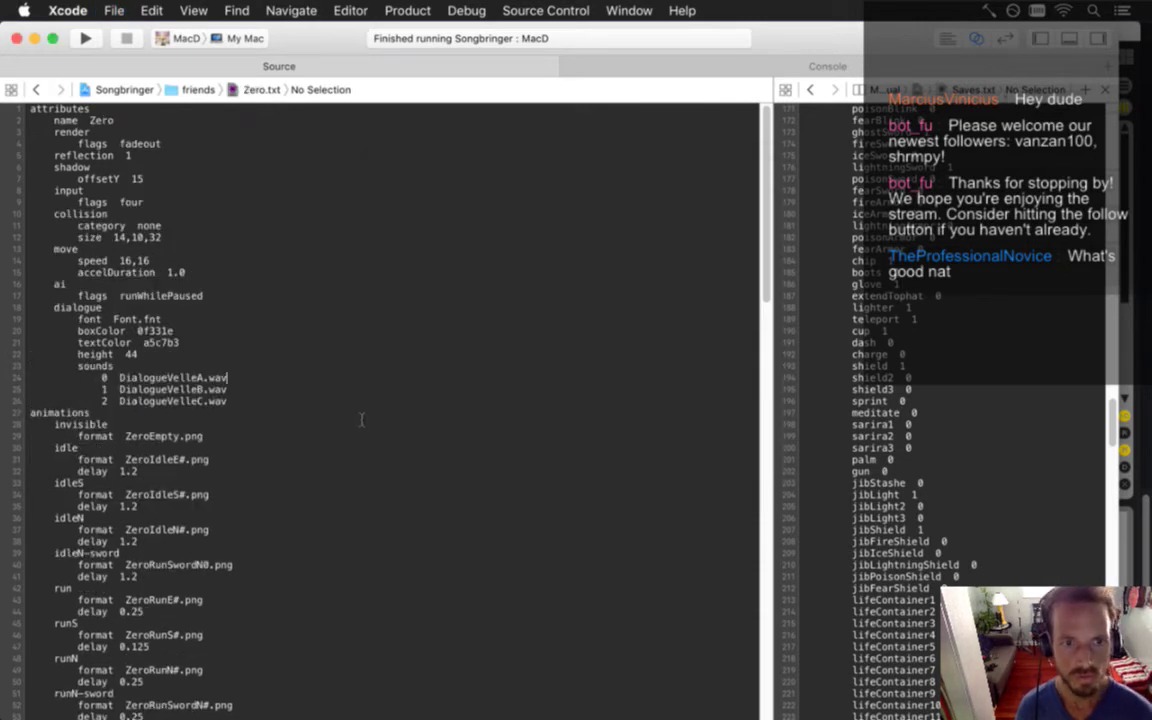
Replace every "Velle" with "Zero" in Zero.txt so the sounds use the DialogueZero files, and save the file
key("super+alt+f")
type("Velle")
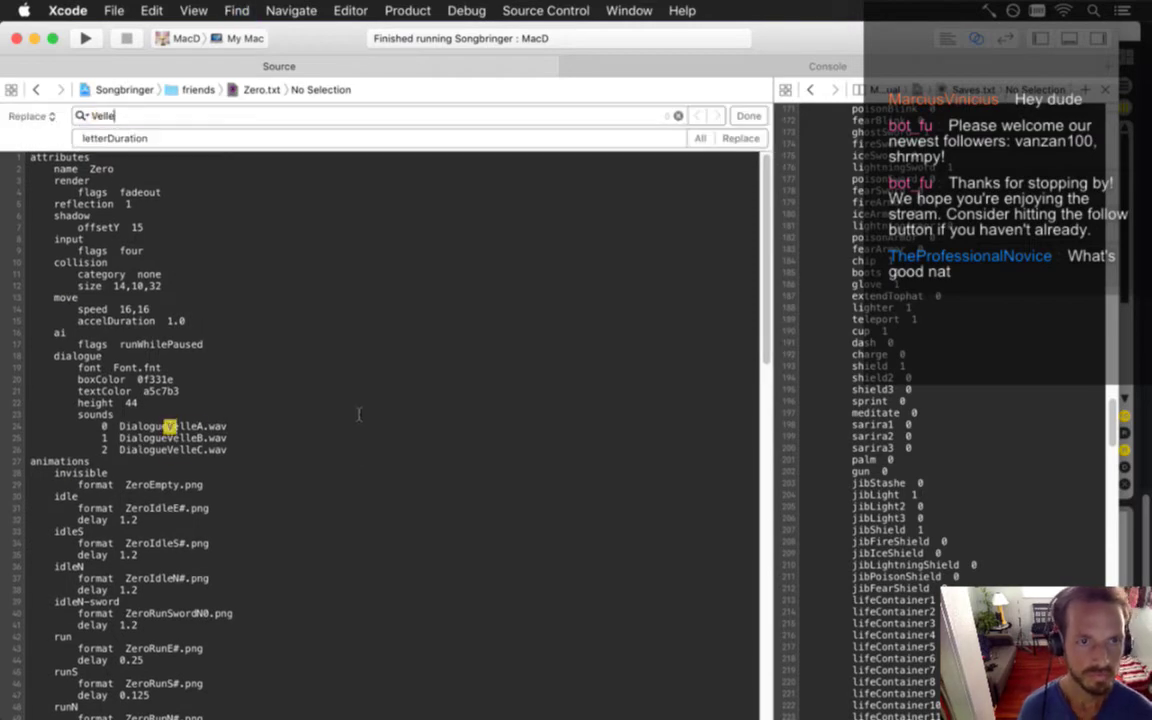
key("Tab")
type("Zero")
key("Return")
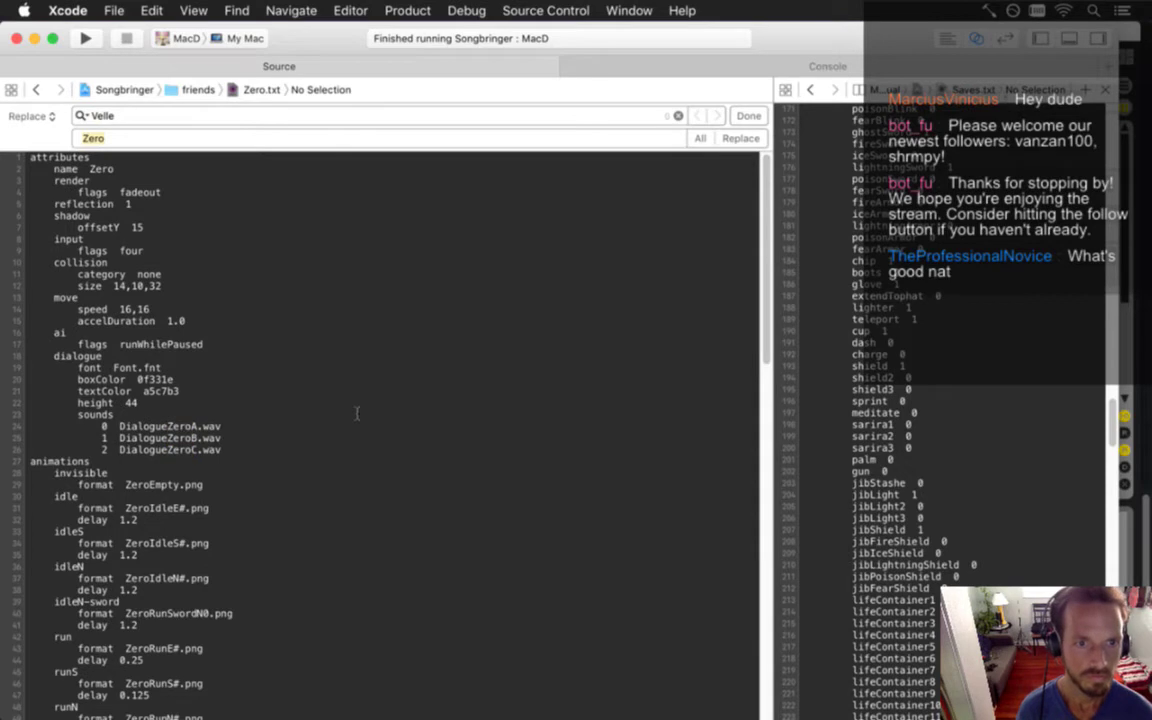
key("Escape")
key("super+s")
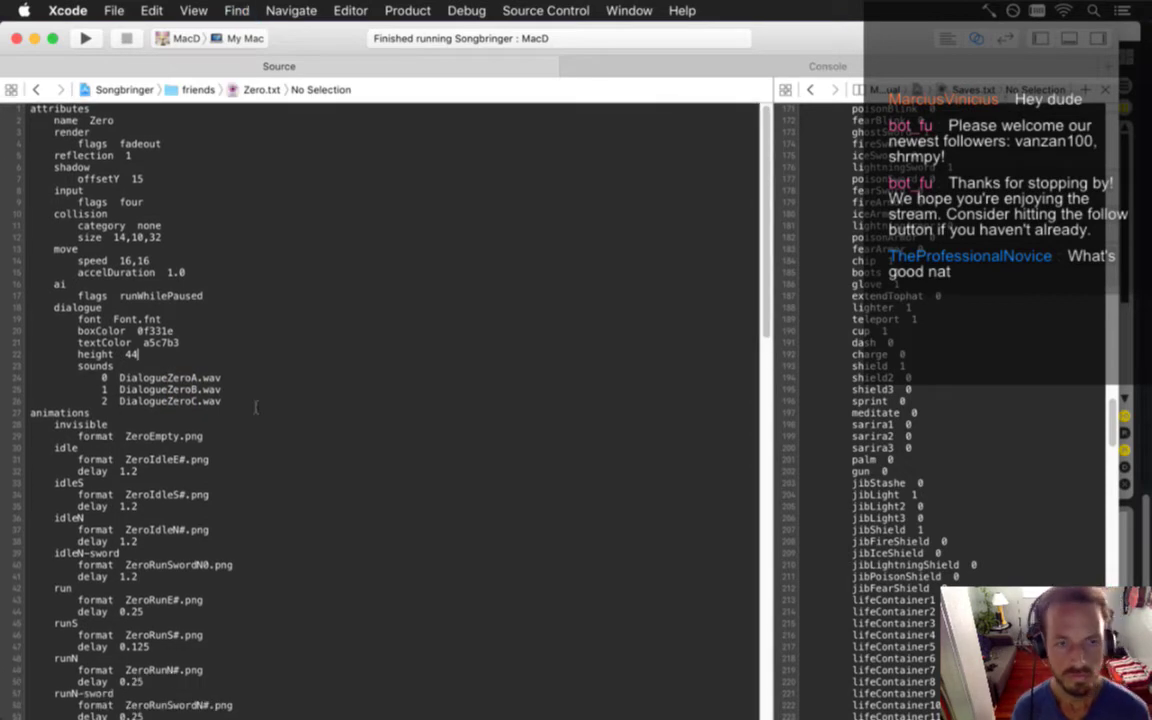
Run Songbringer and advance Zero's dialogue to test the new sounds
key("super+r")
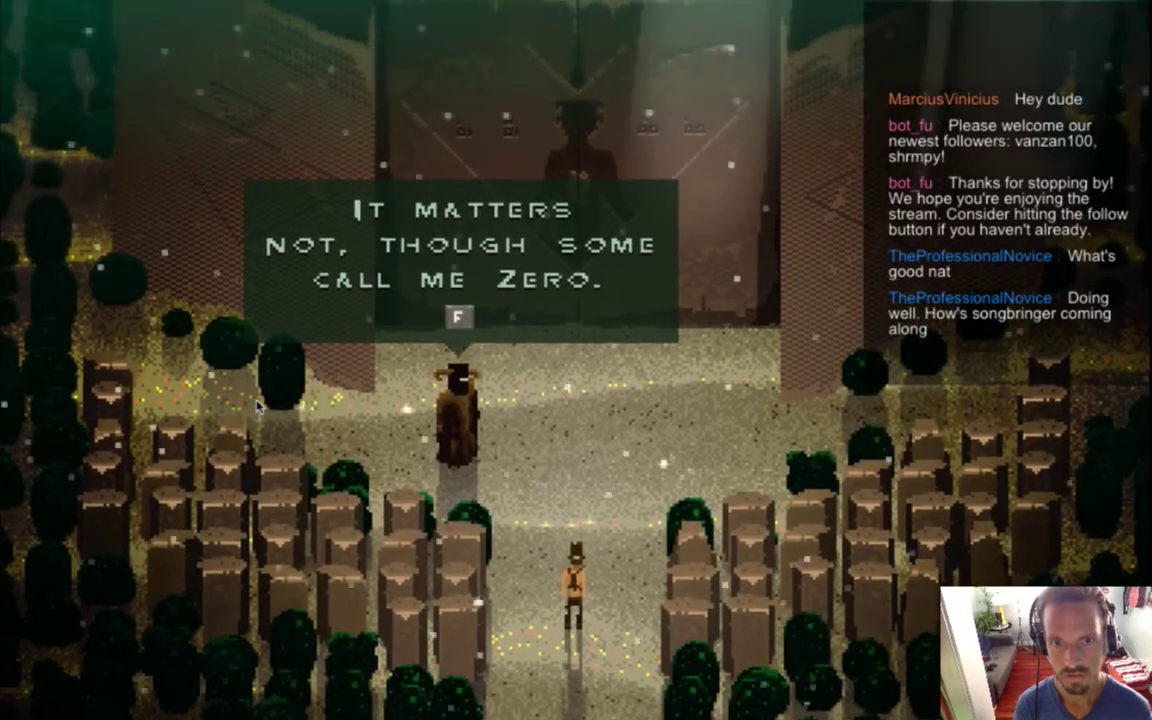
key("f")
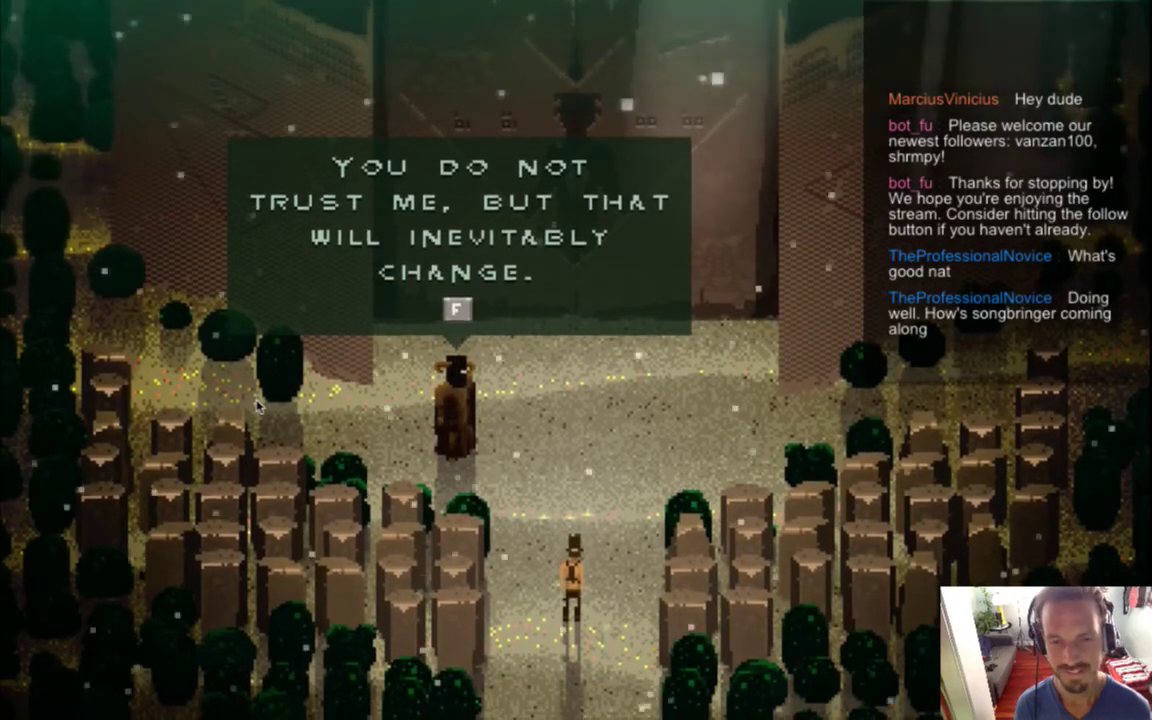
Advance Zero's next dialogue lines in the game to keep listening to the sounds
key("f")
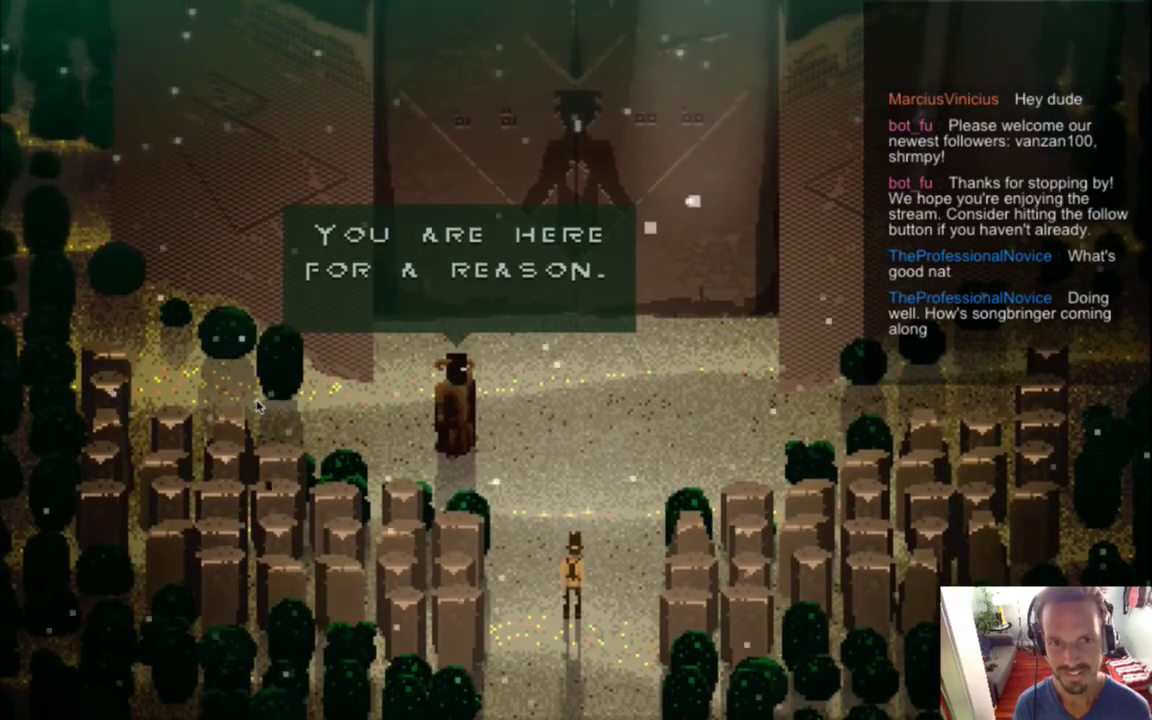
key("f")
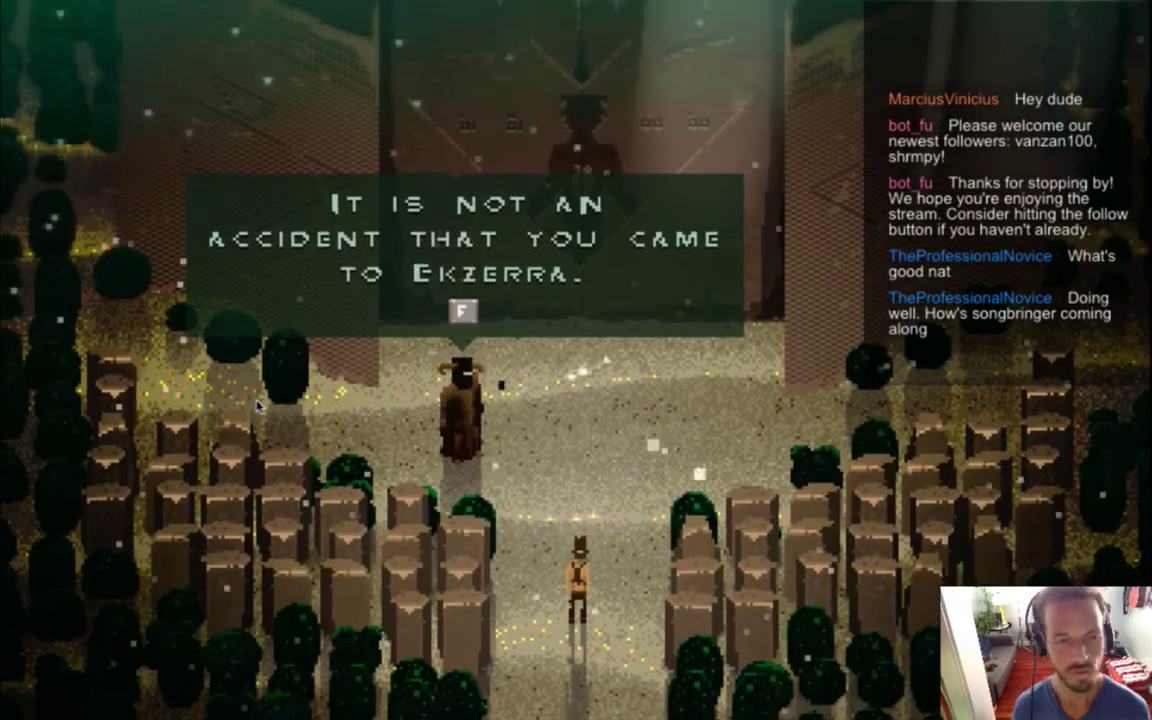
Switch to Live and compare the notes of the second and third Massive clips by inspecting and playing them
key("super+Tab")
key("super+Tab")
left_click(316, 388)
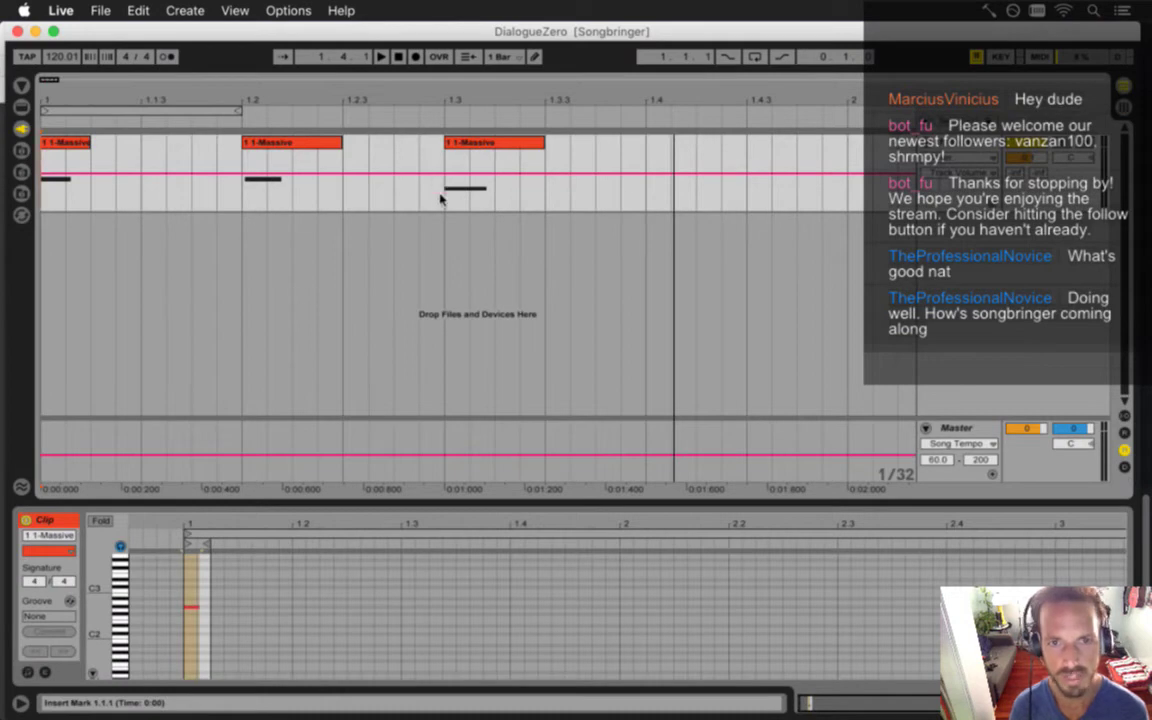
left_click(440, 198)
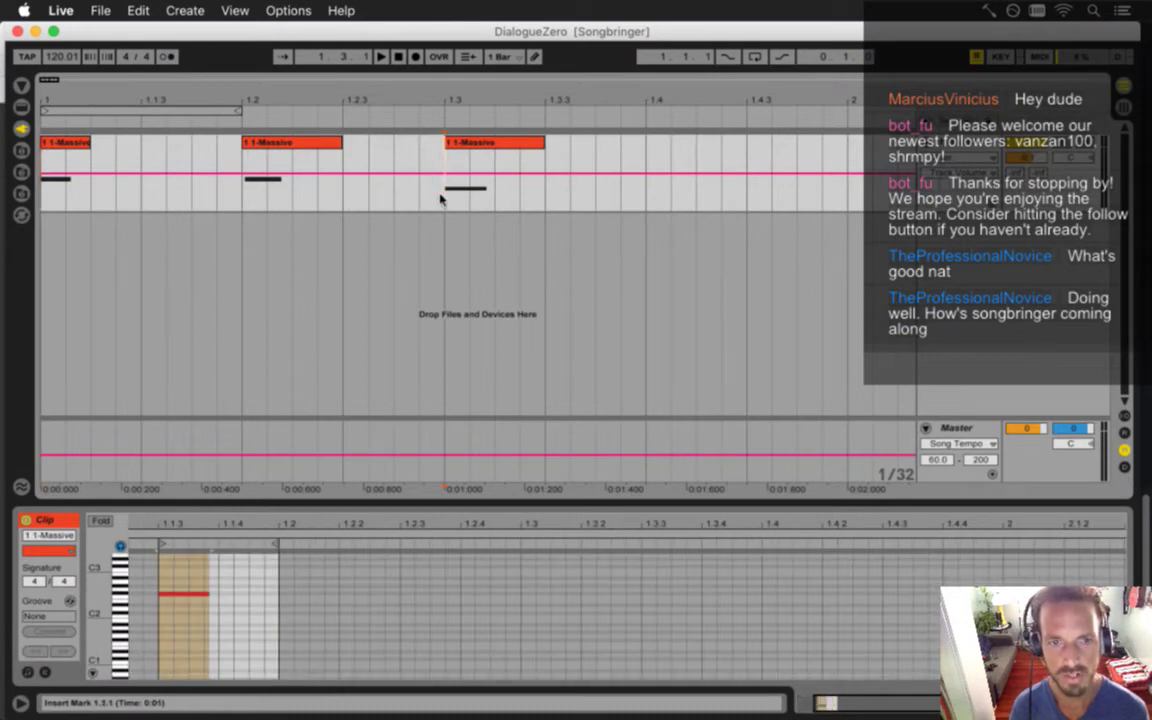
left_click(463, 190)
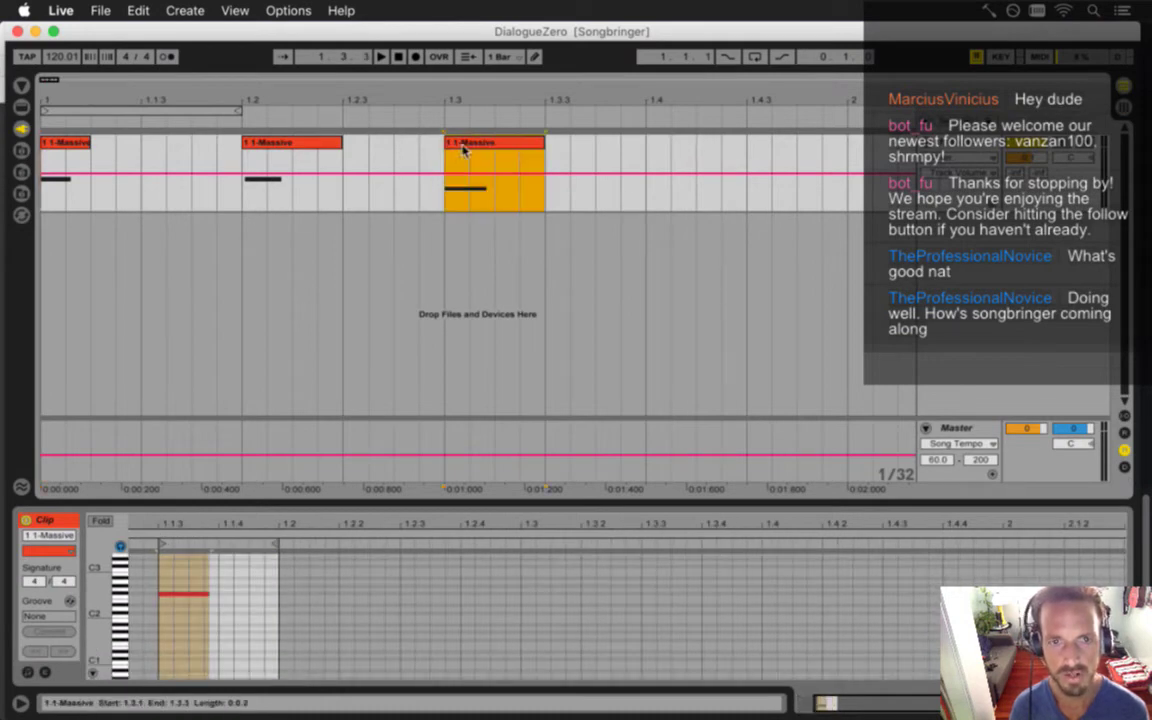
left_click(170, 594)
left_click(283, 156)
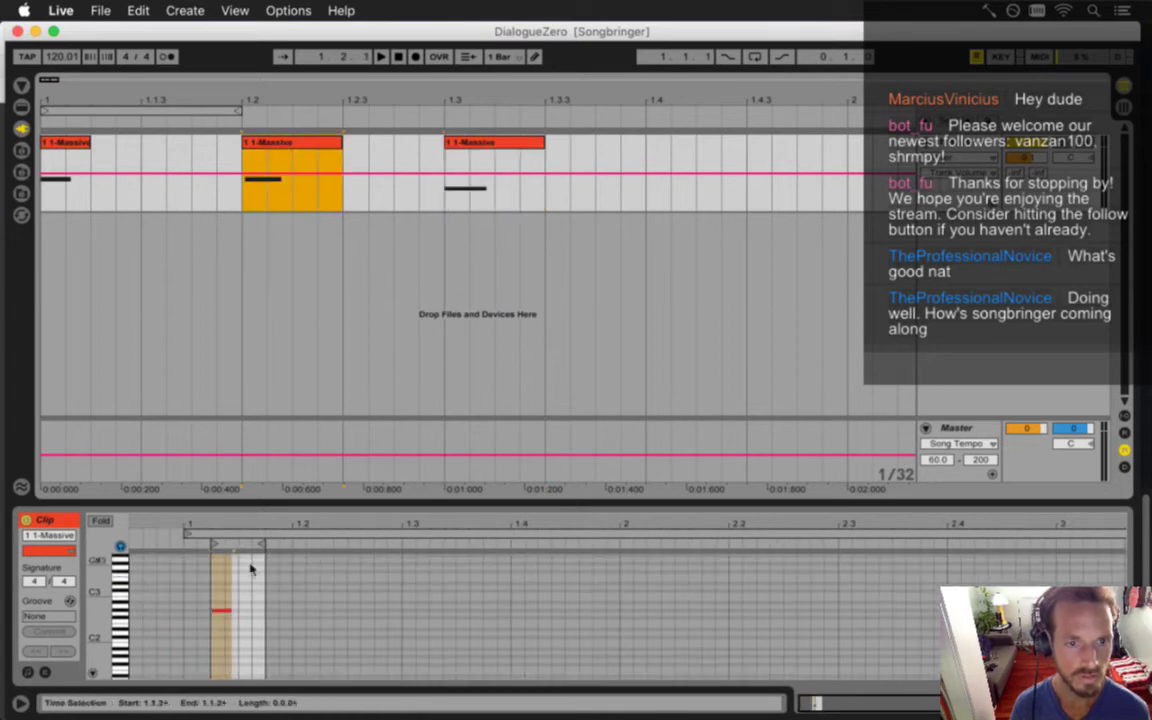
left_click(222, 613)
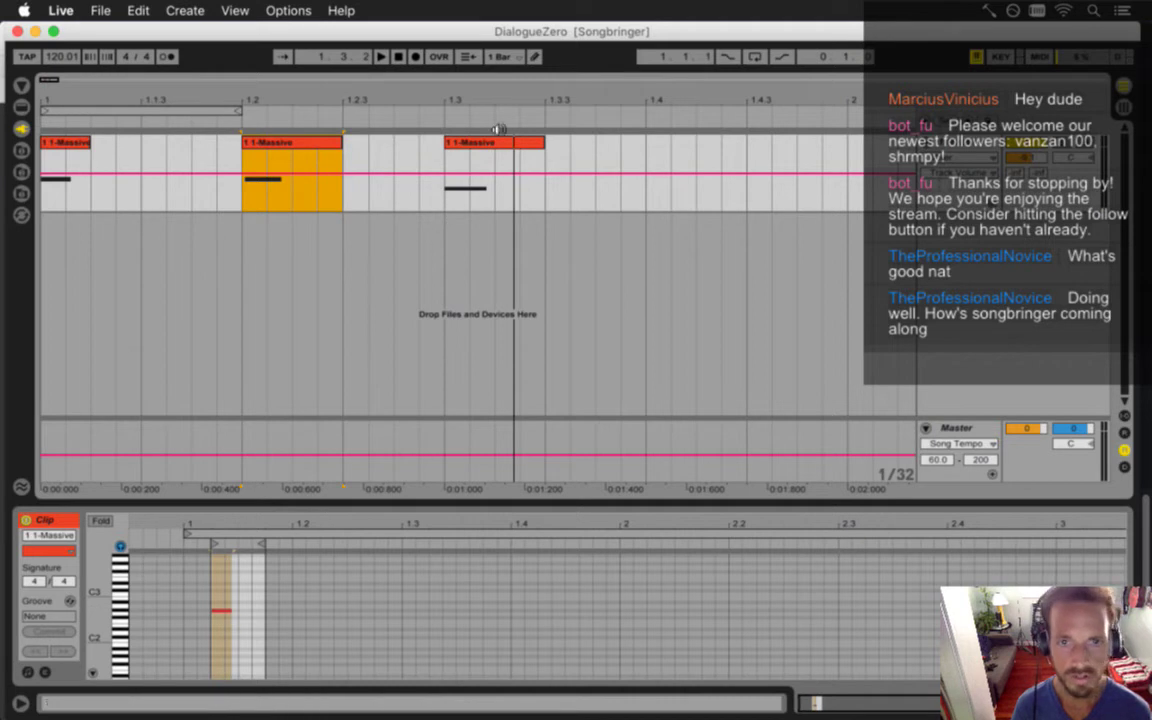
Lower the velocity of the F#2 note in the third Massive clip to about 91
left_click(492, 160)
left_click(186, 596)
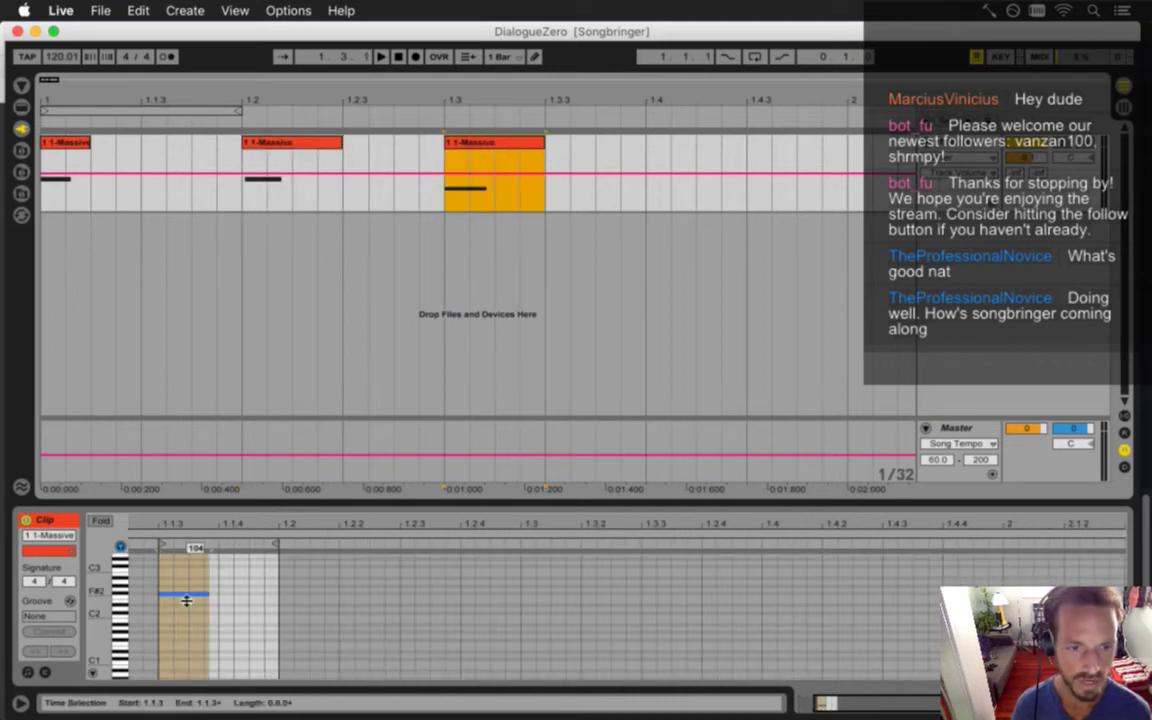
left_click(186, 598)
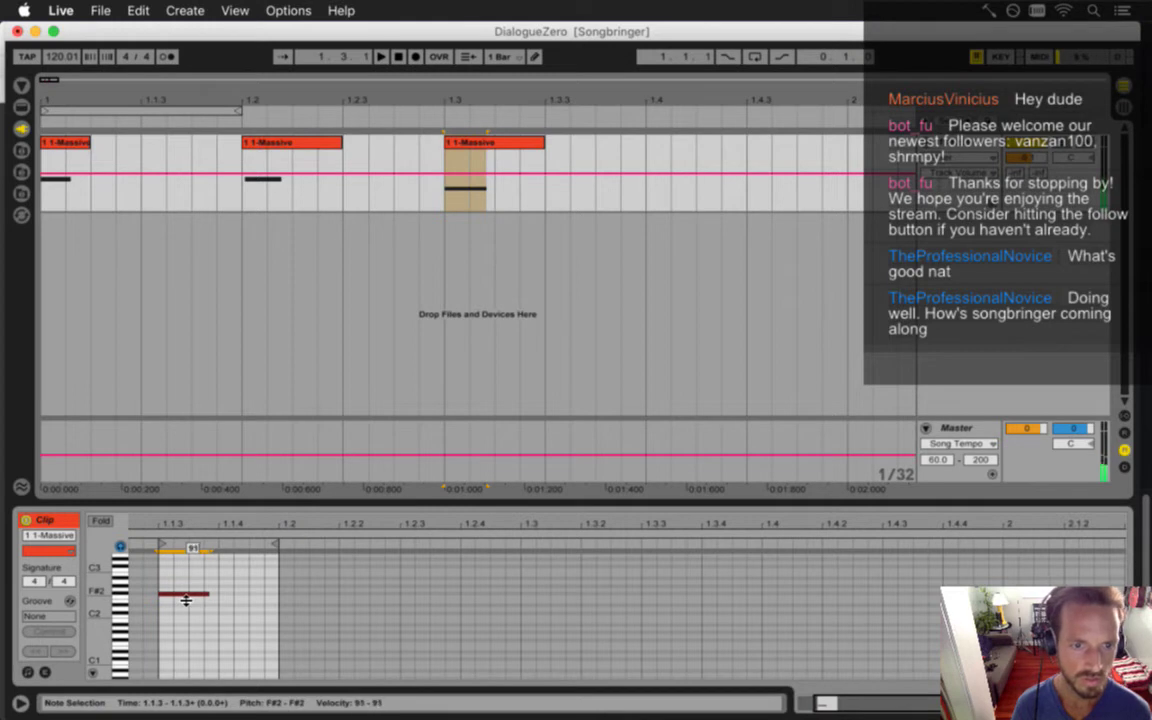
left_click(190, 615)
Raise the Massive track's volume to about -7 dB
left_click(506, 153)
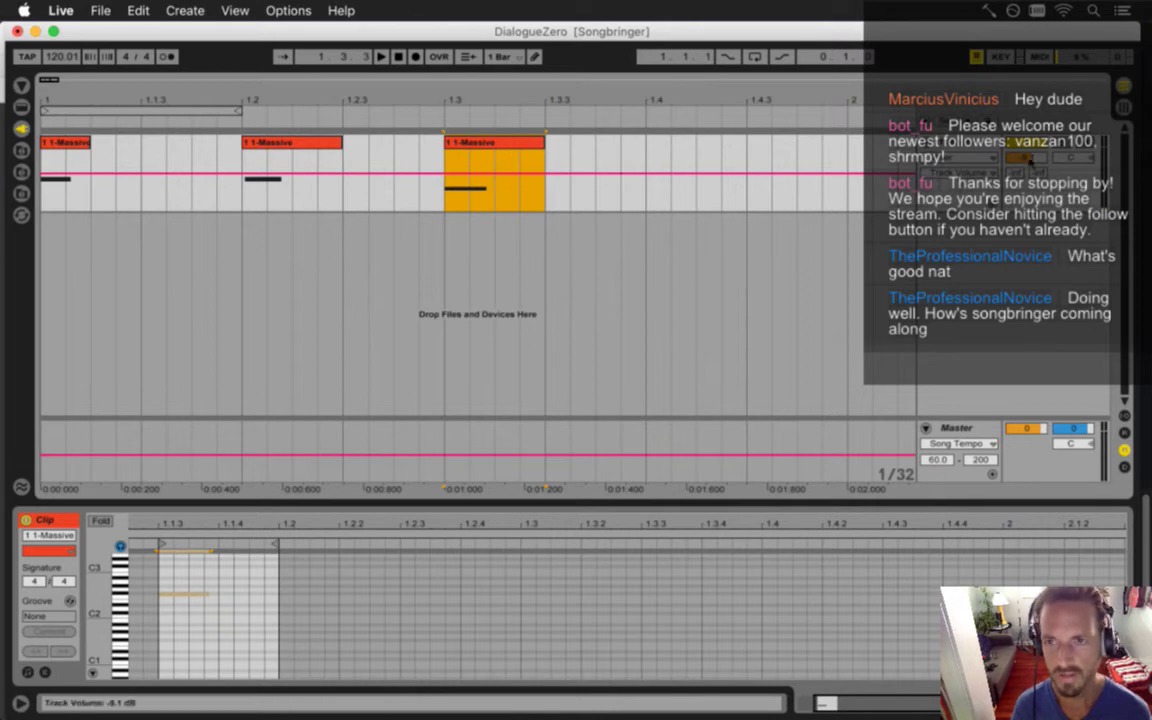
scroll(1037, 160, "up", 3)
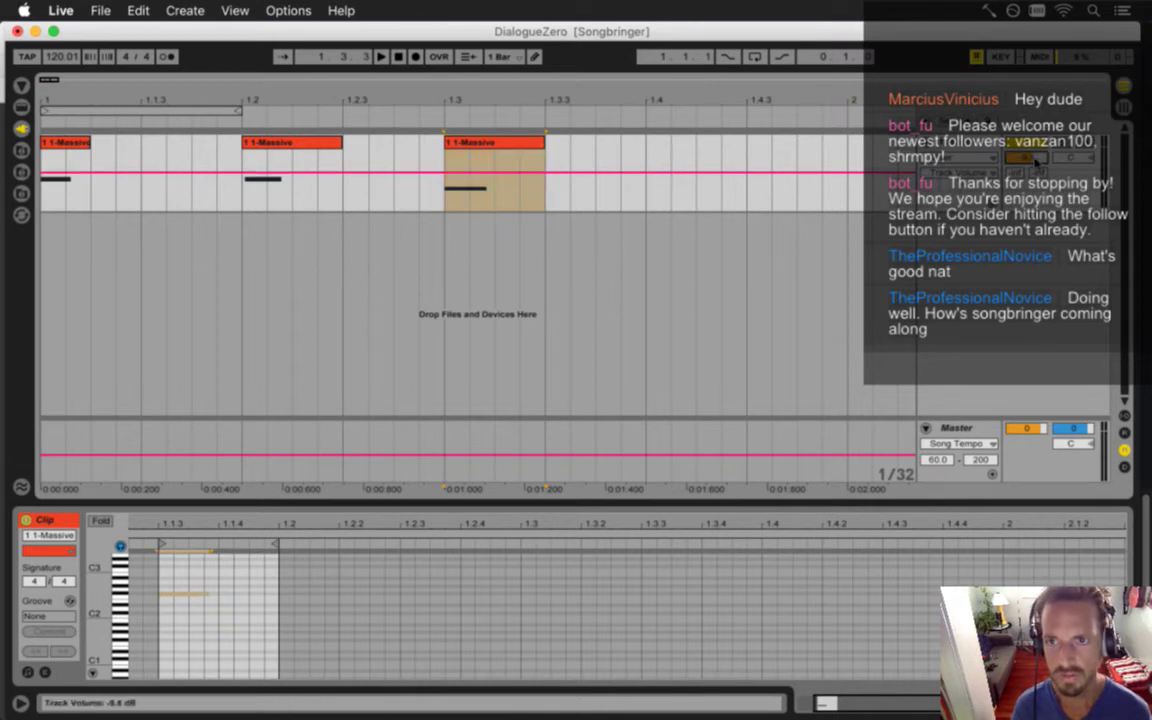
scroll(1037, 160, "up", 1)
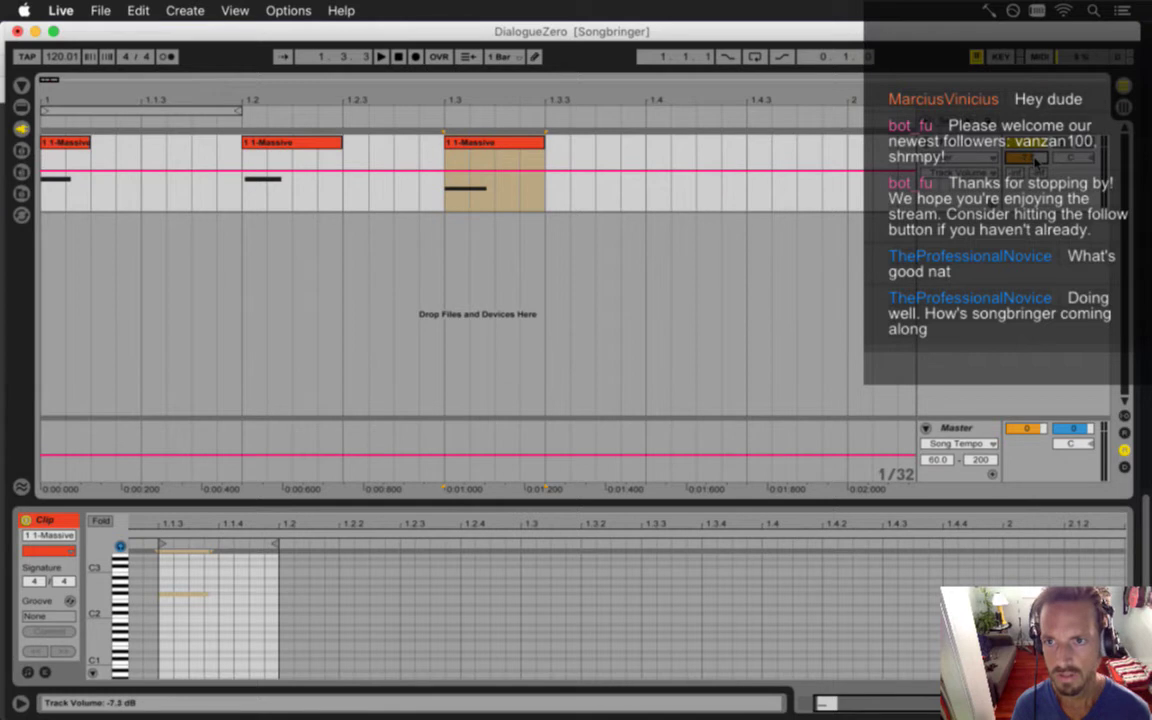
Export the first Massive clip as a mono WAV named DialogueZeroA in the waves folder, replacing the existing file
left_click(69, 148)
key("super+shift+r")
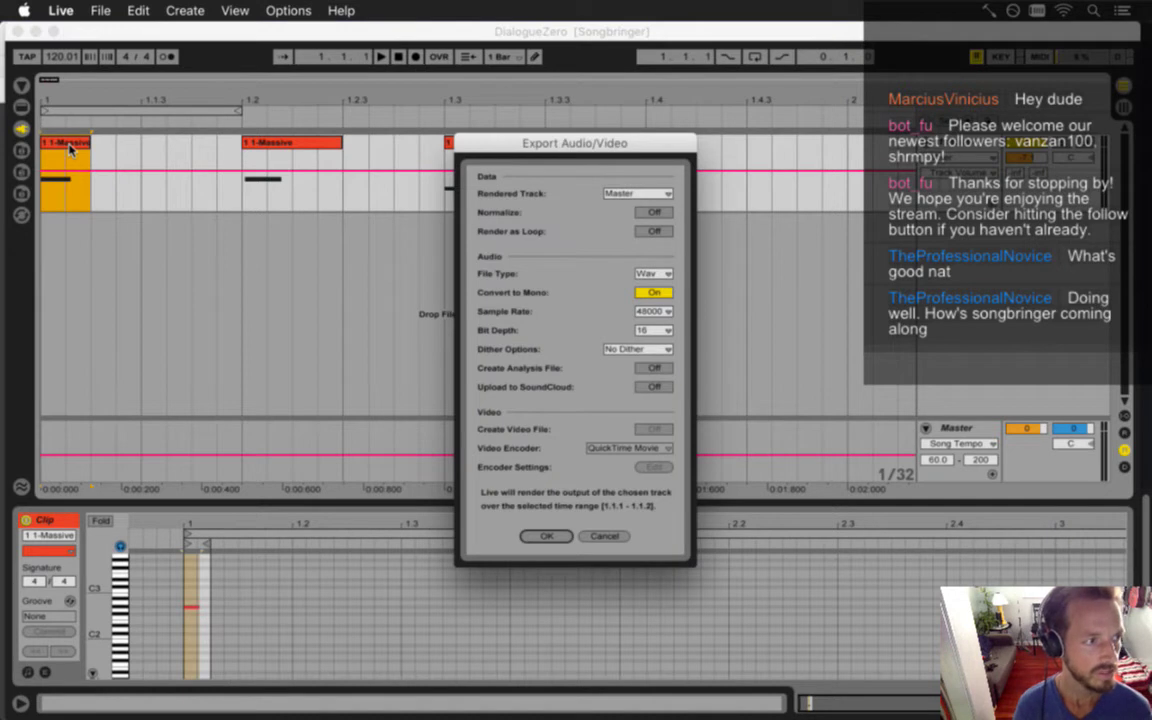
key("Return")
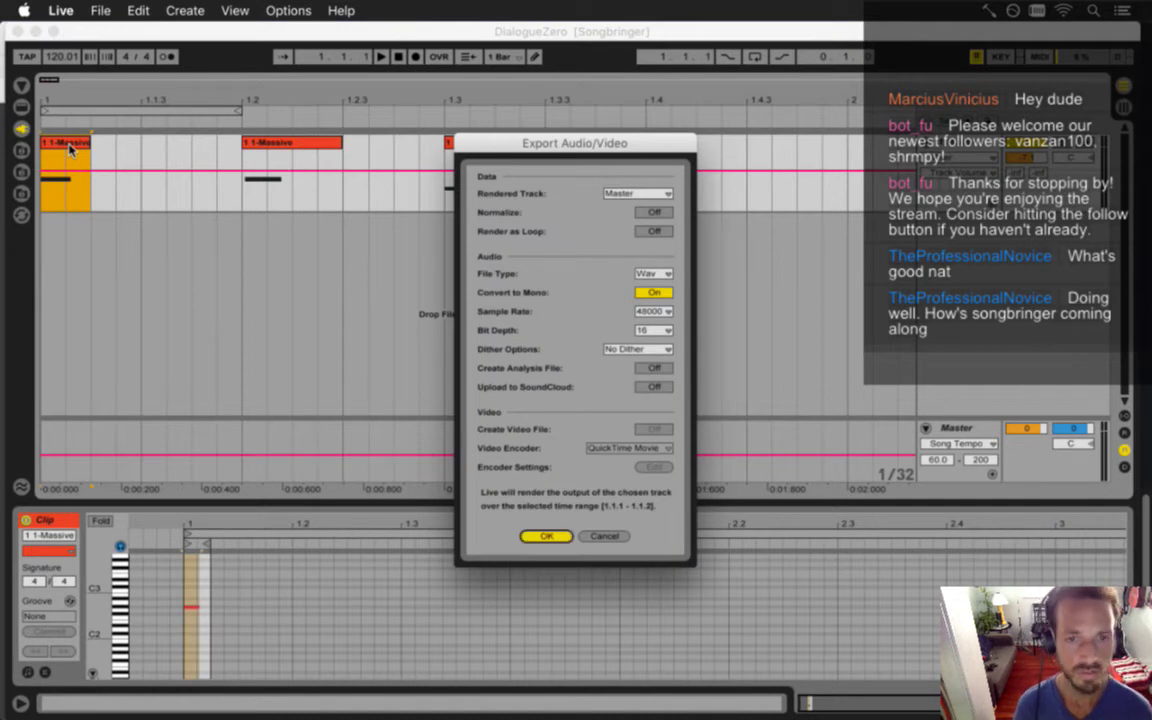
key("Right")
key("BackSpace")
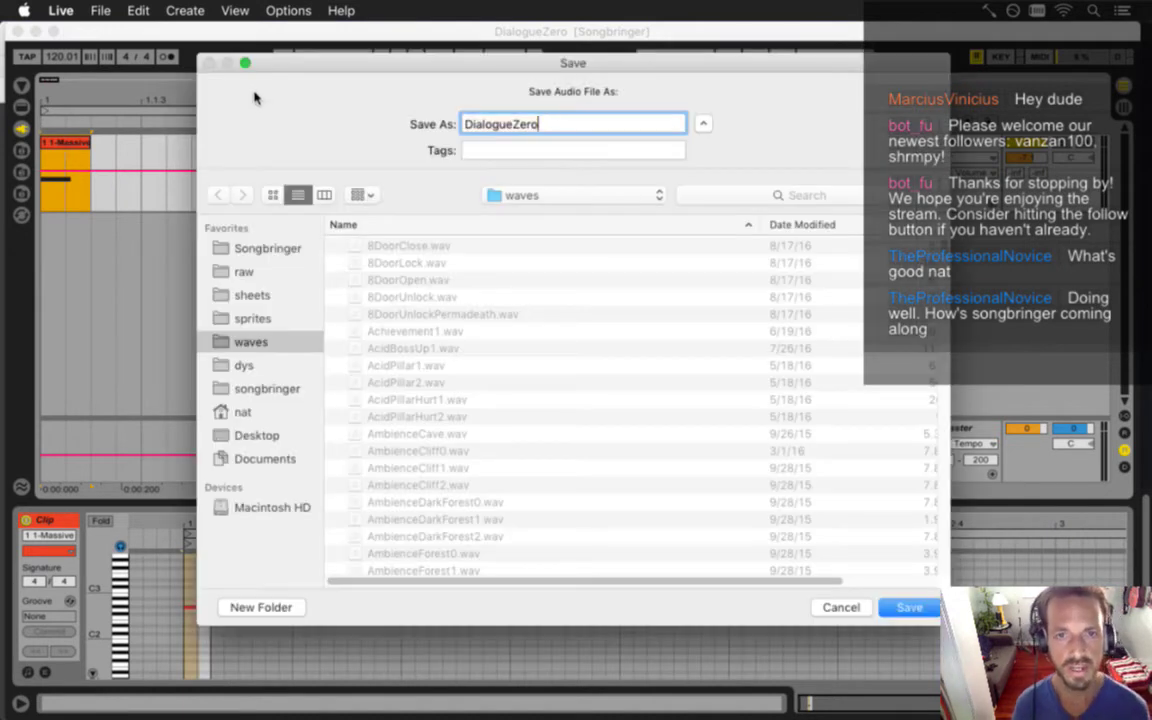
key("Return")
left_click(700, 181)
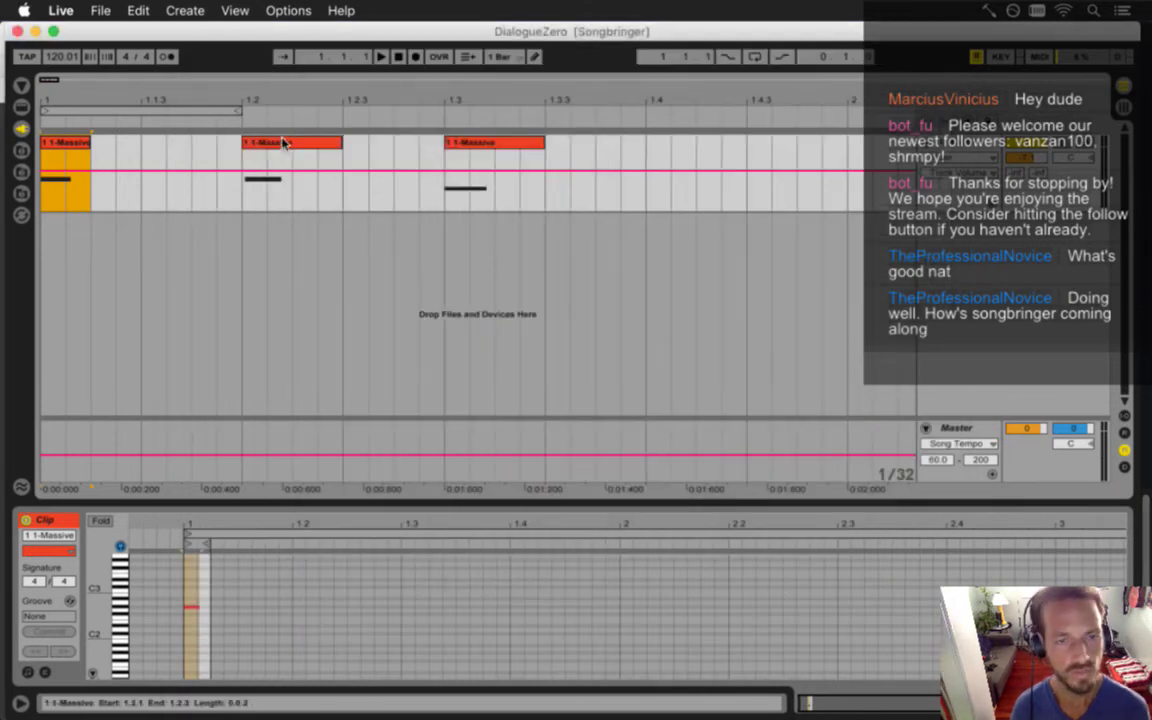
Export the second Massive clip as a mono WAV named DialogueZeroB in the waves folder, replacing the existing file
left_click(283, 143)
key("super+shift+r")
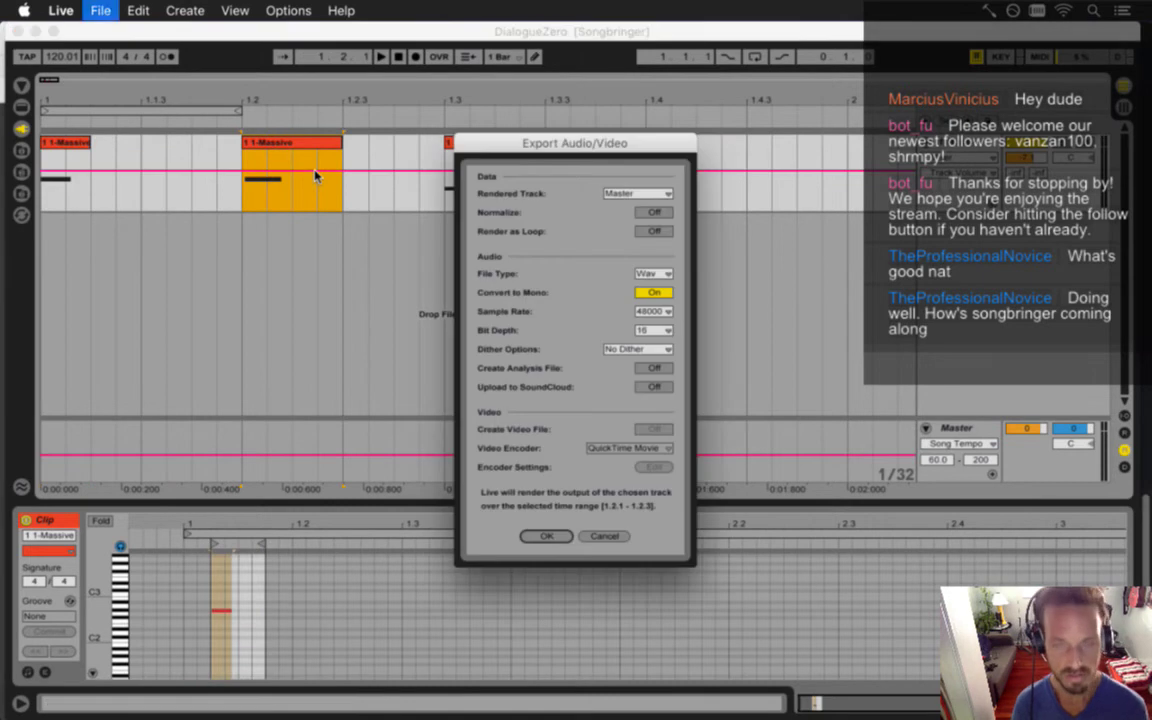
key("Return")
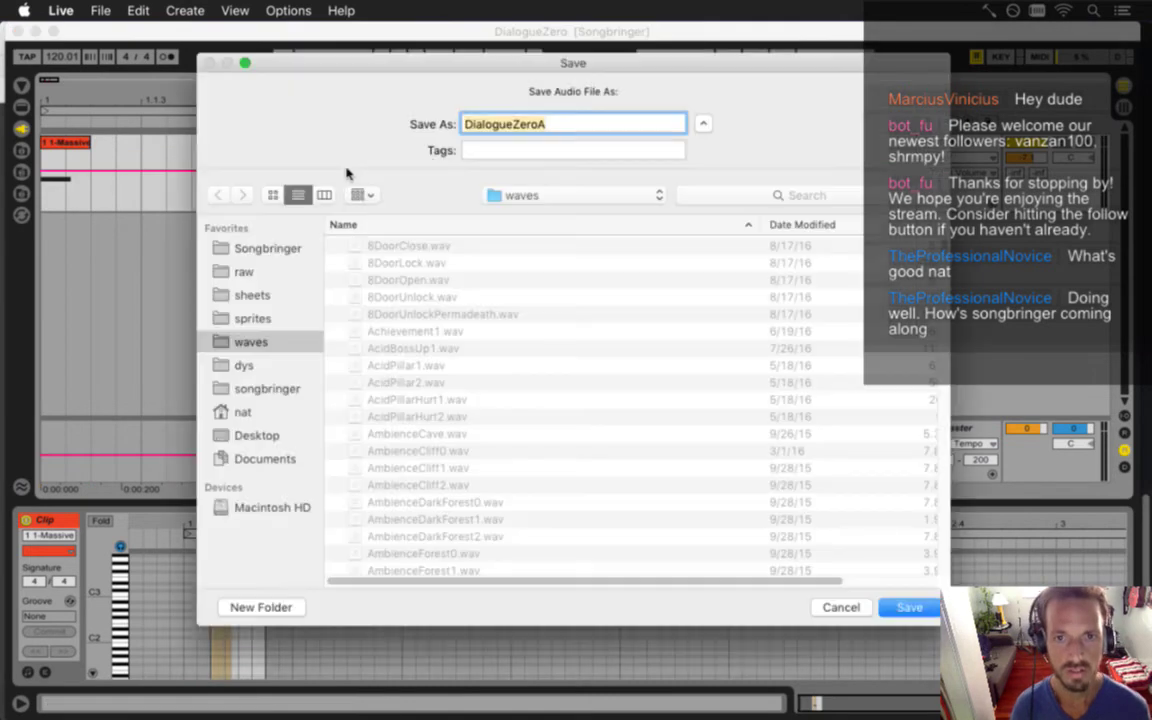
left_click(555, 133)
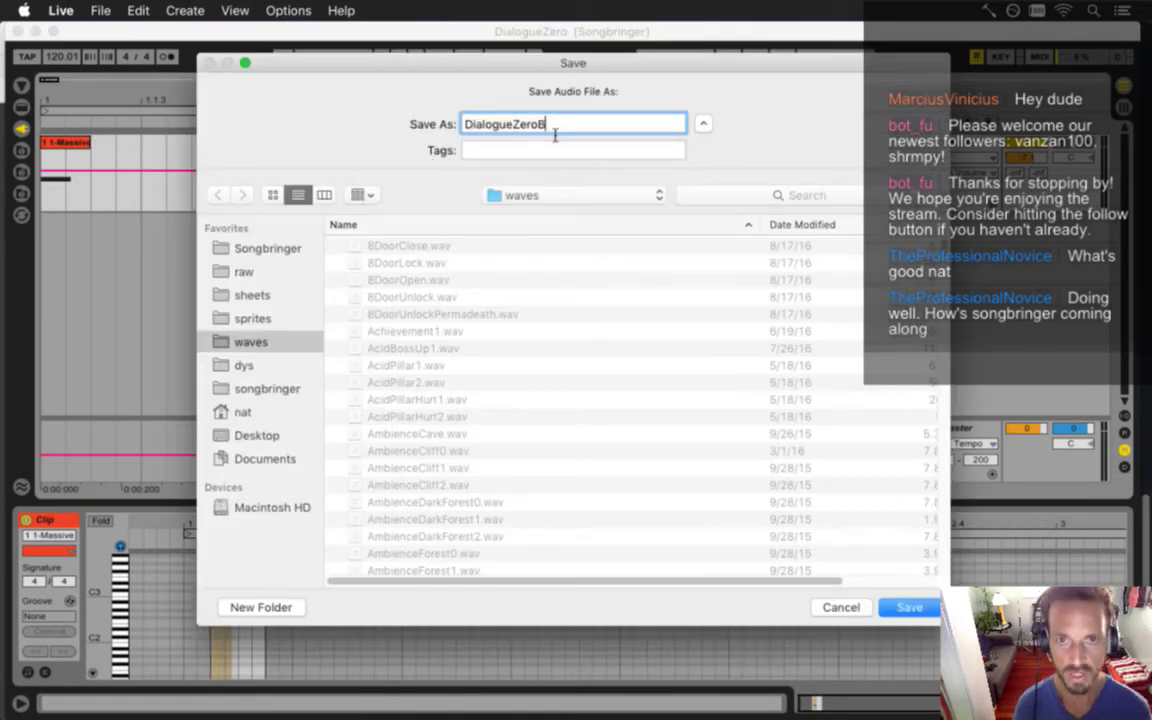
type("B")
key("Return")
left_click(697, 186)
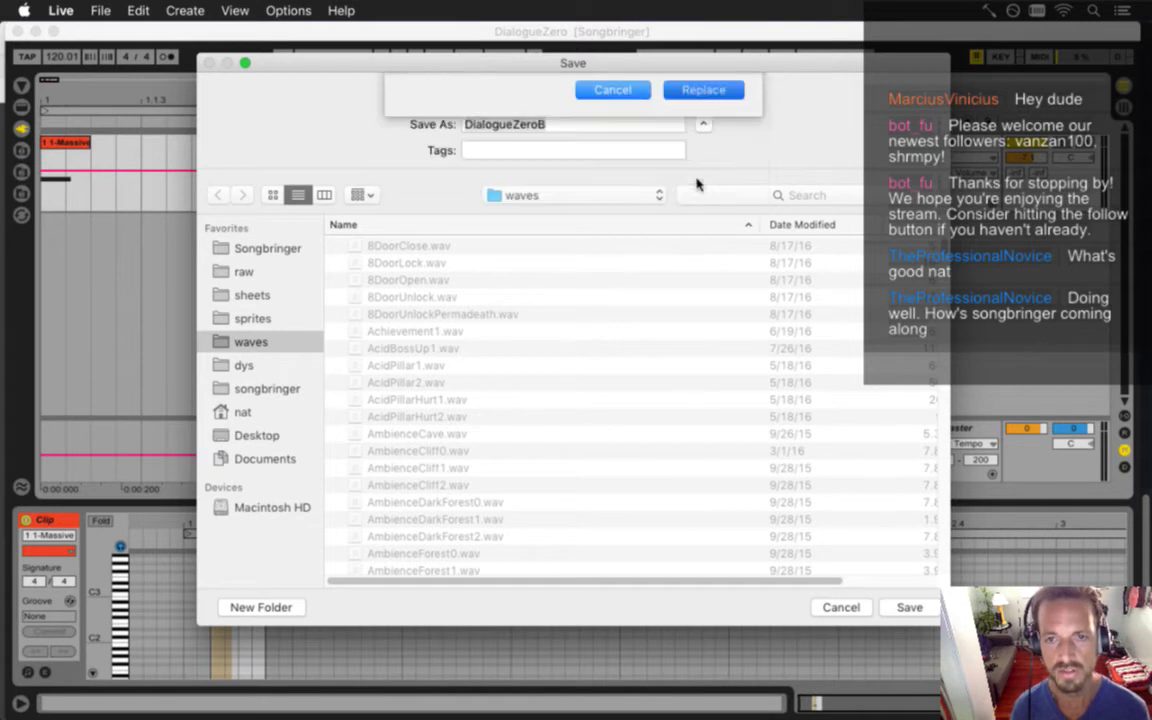
Export the third Massive clip as a mono WAV named DialogueZeroC in the waves folder, replacing the existing file
left_click(518, 146)
key("super+shift+r")
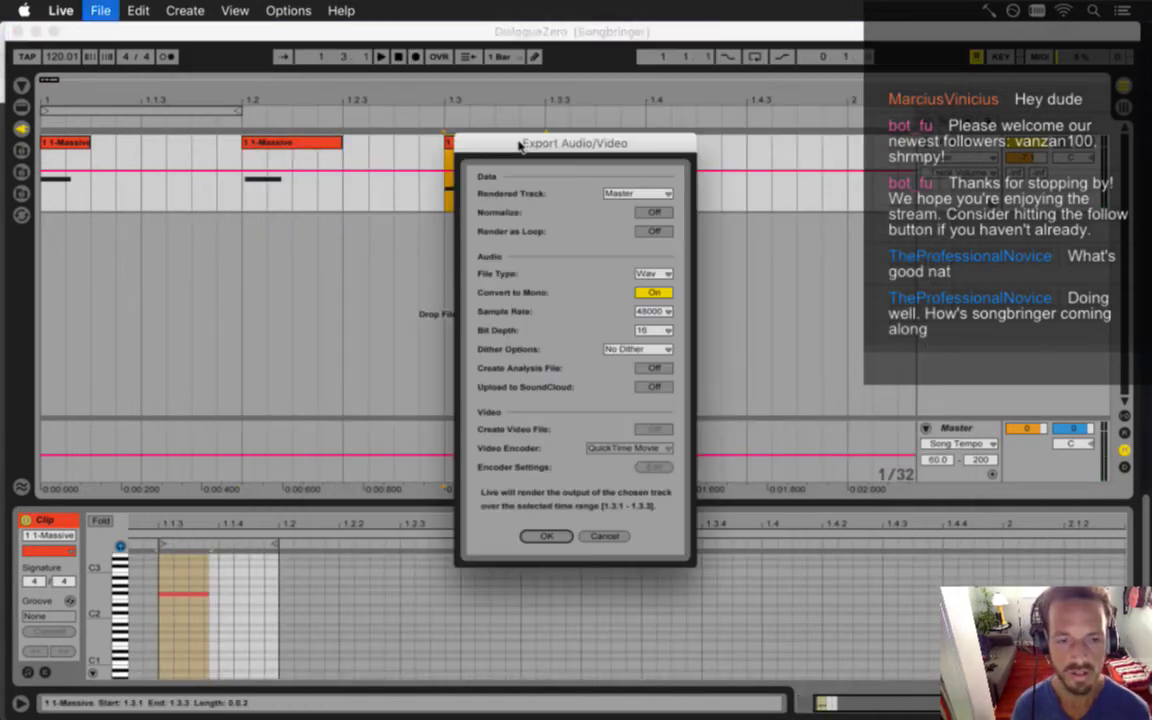
key("Return")
left_click(560, 130)
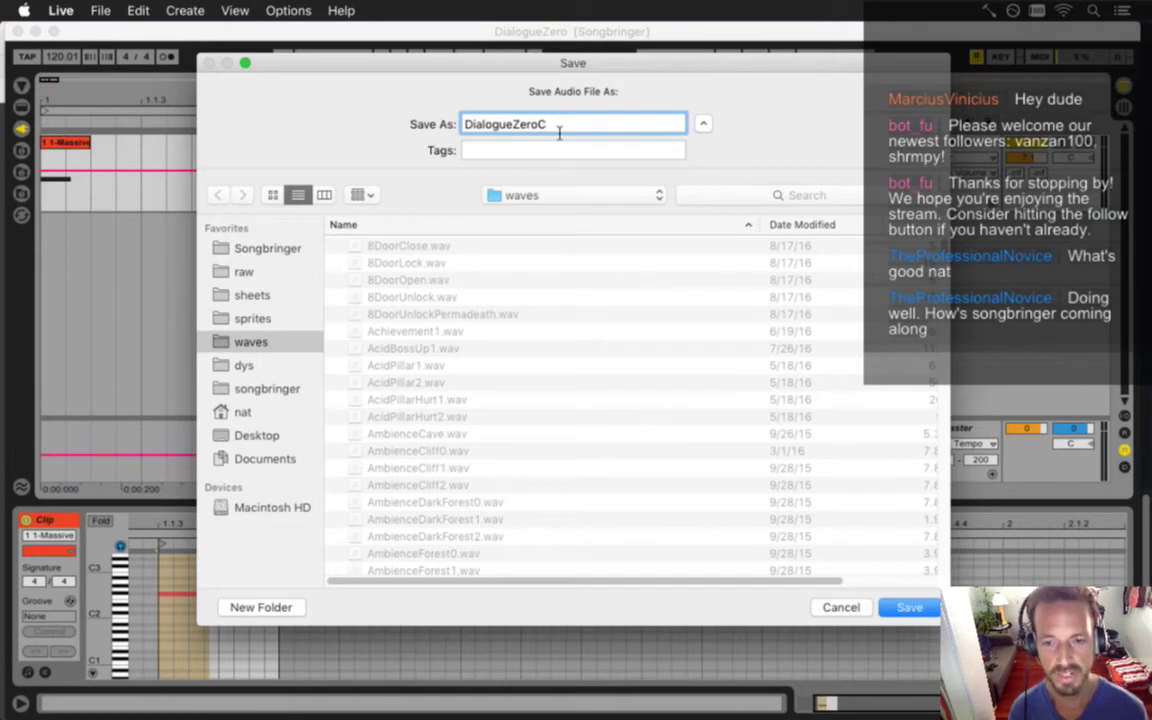
type("C")
key("Return")
left_click(703, 181)
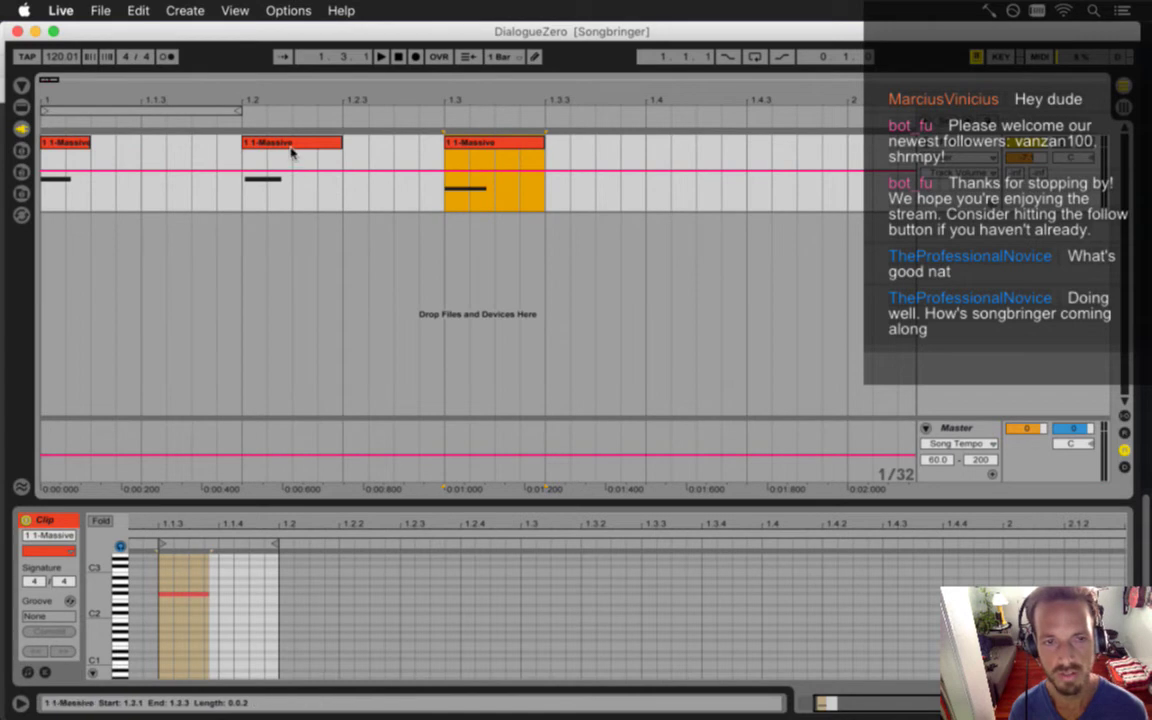
left_click(291, 150)
left_click(65, 137)
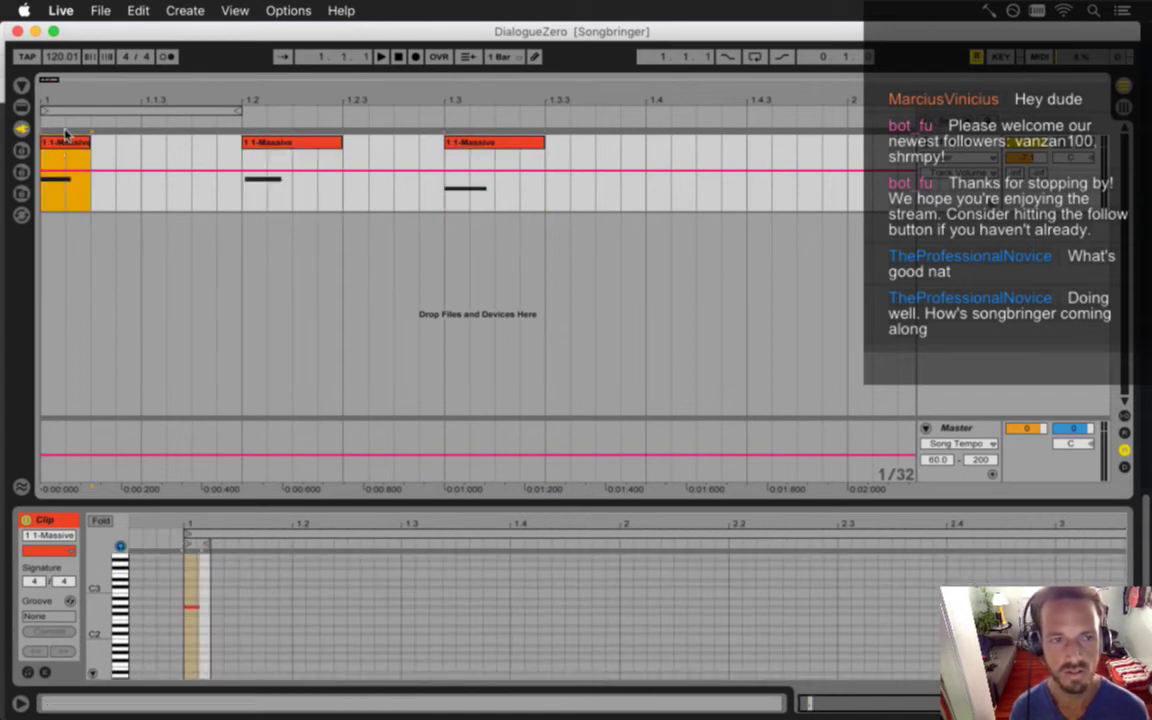
left_click(70, 172)
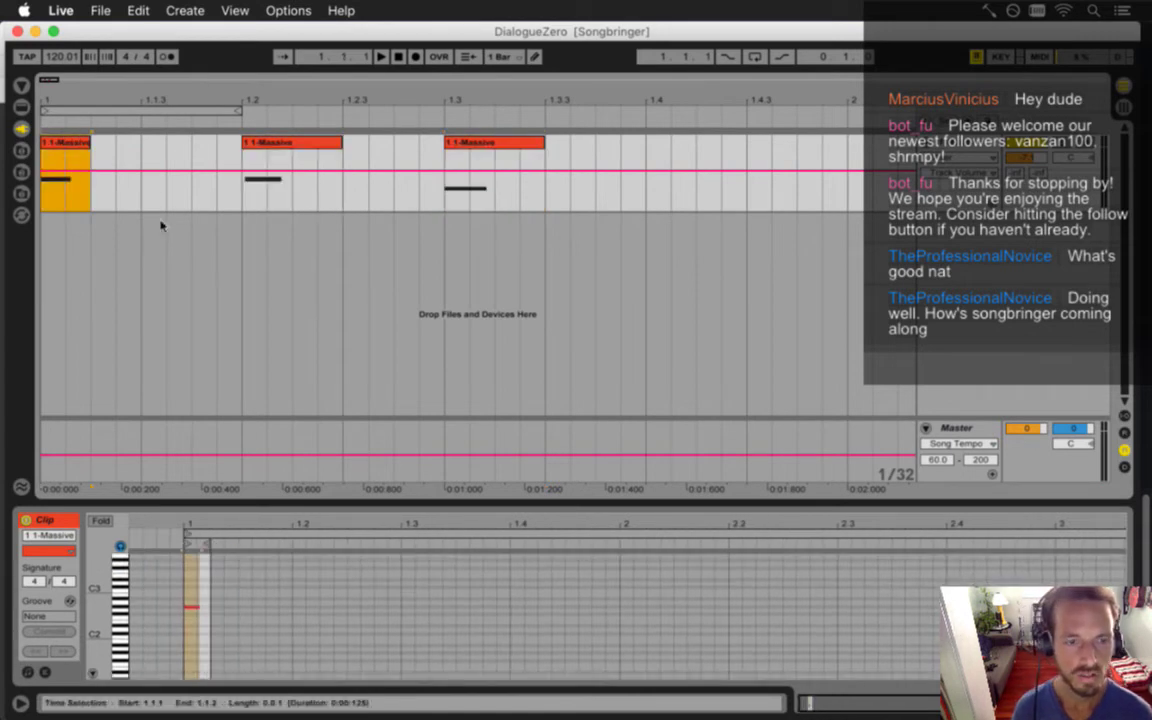
Switch to Xcode, run Songbringer again and advance the conversation with Zero to test the re-exported DialogueZero sounds
key("super+Tab")
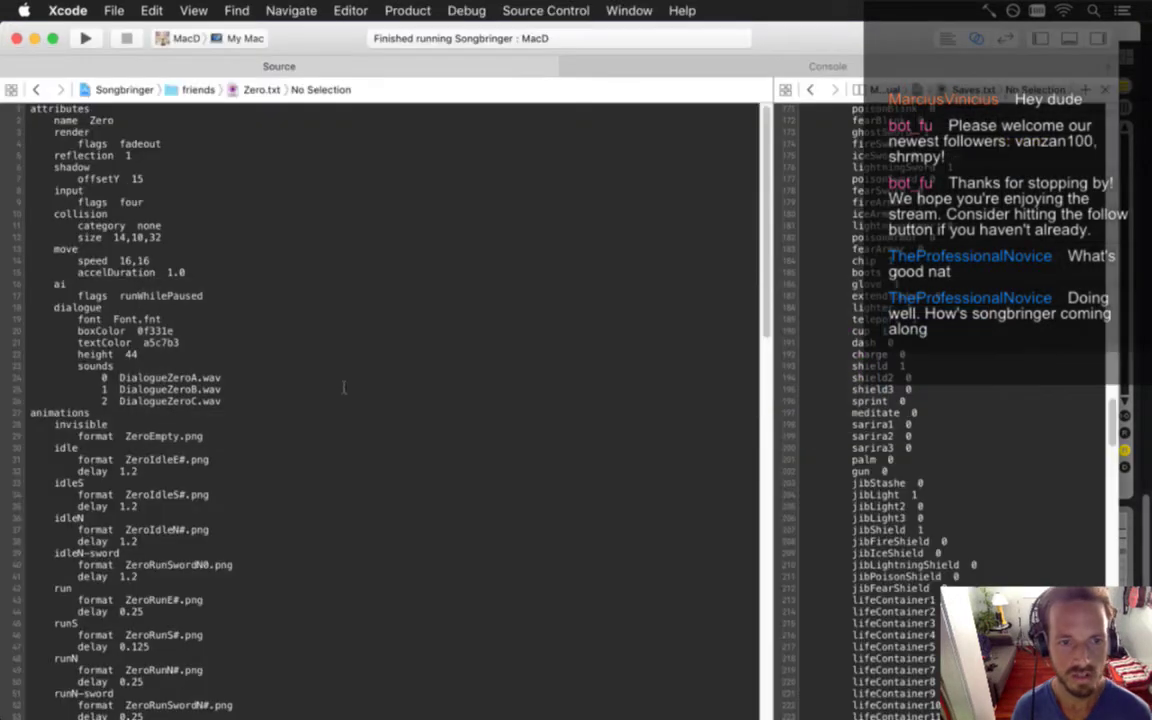
key("super+r")
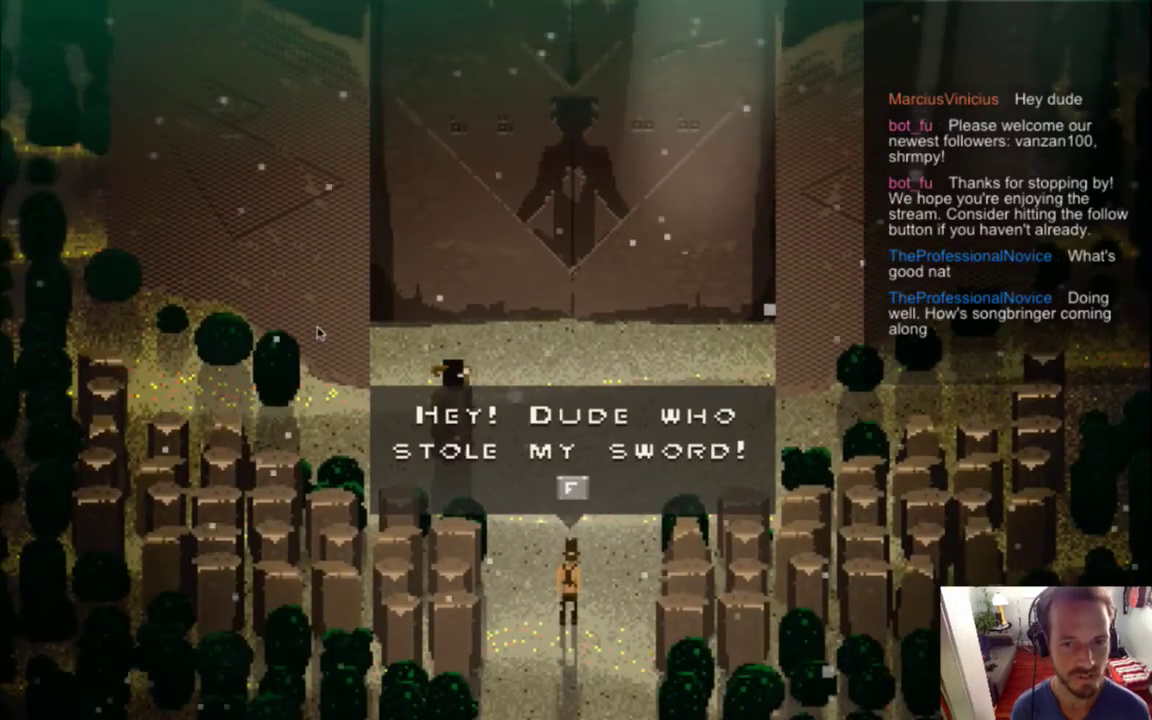
key("f")
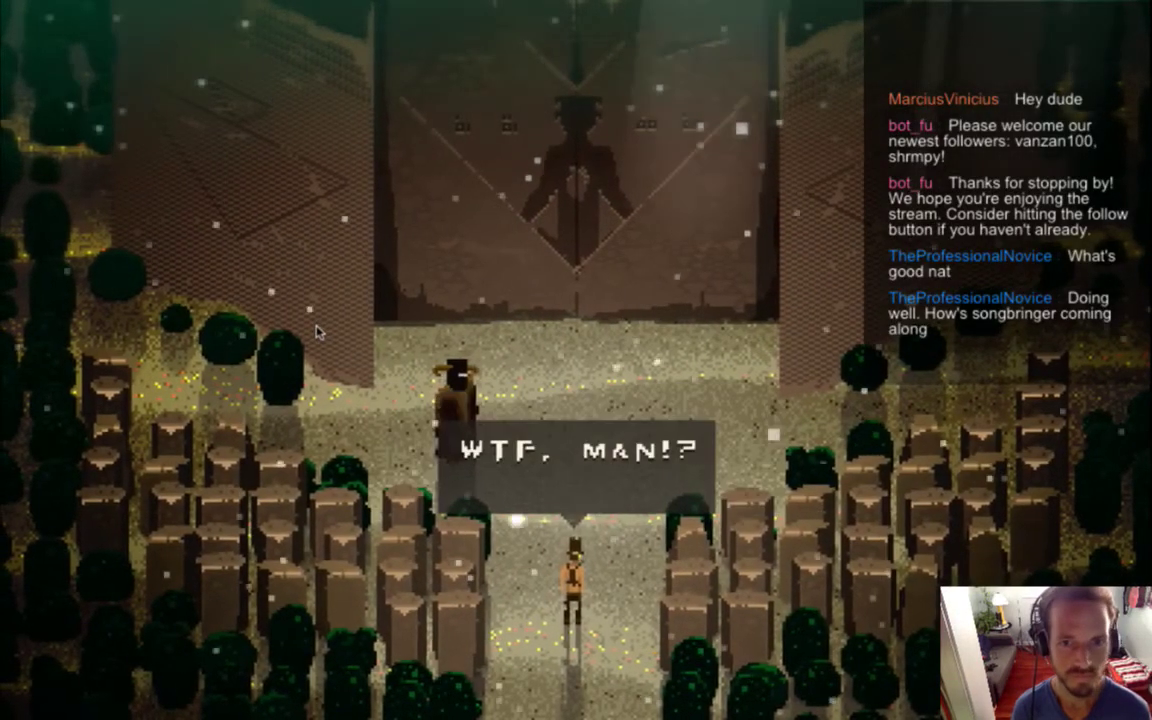
key("f")
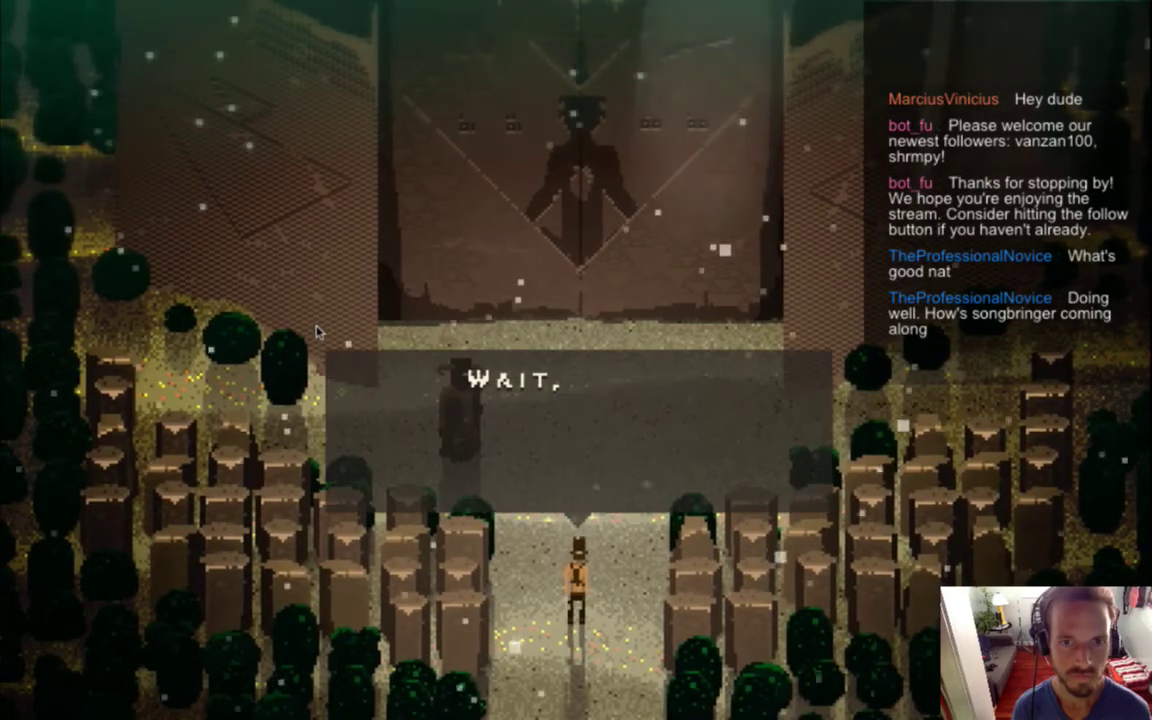
key("f")
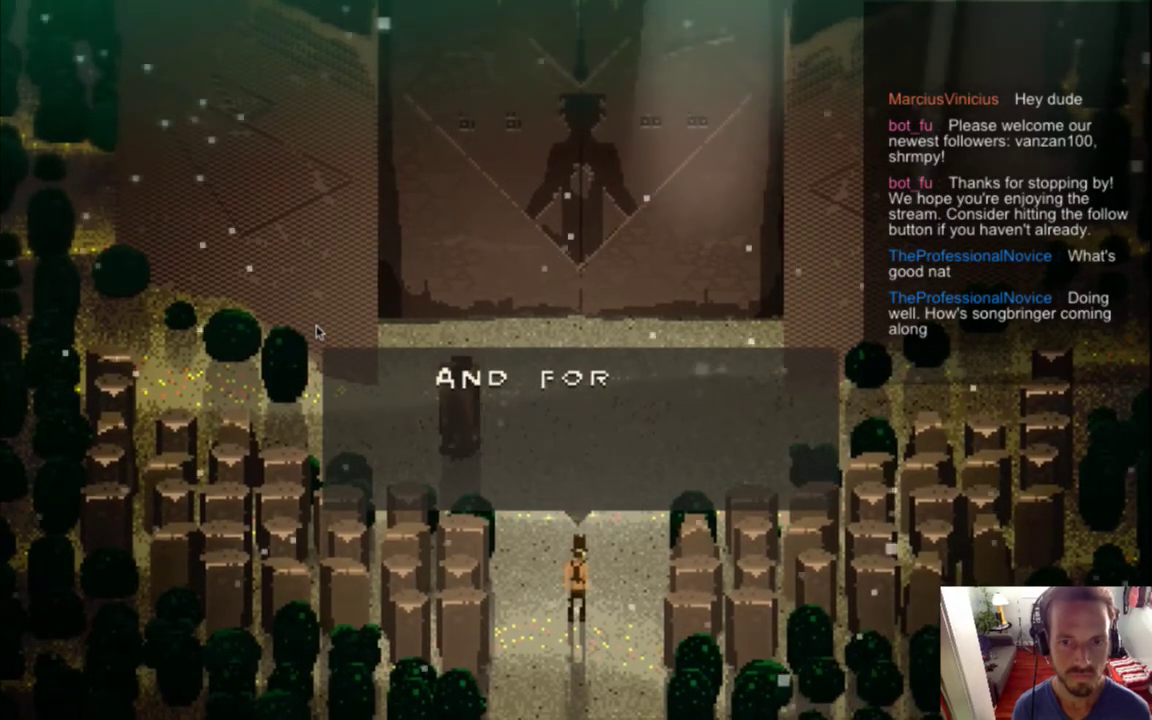
key("f")
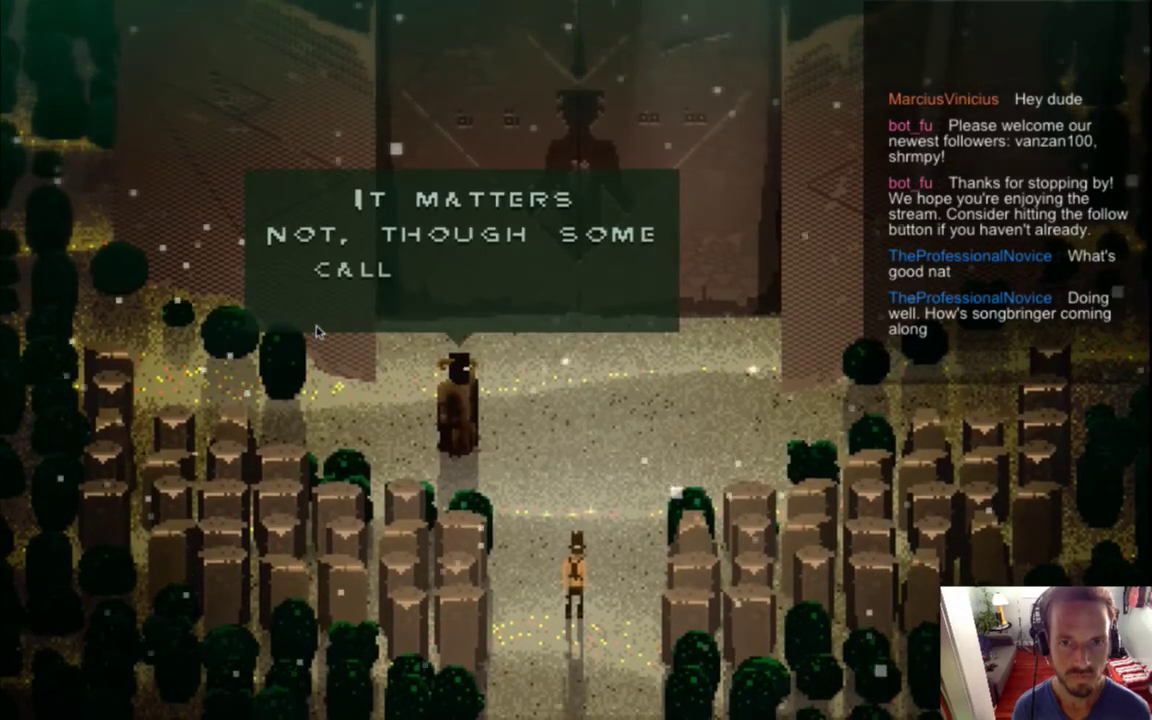
key("f")
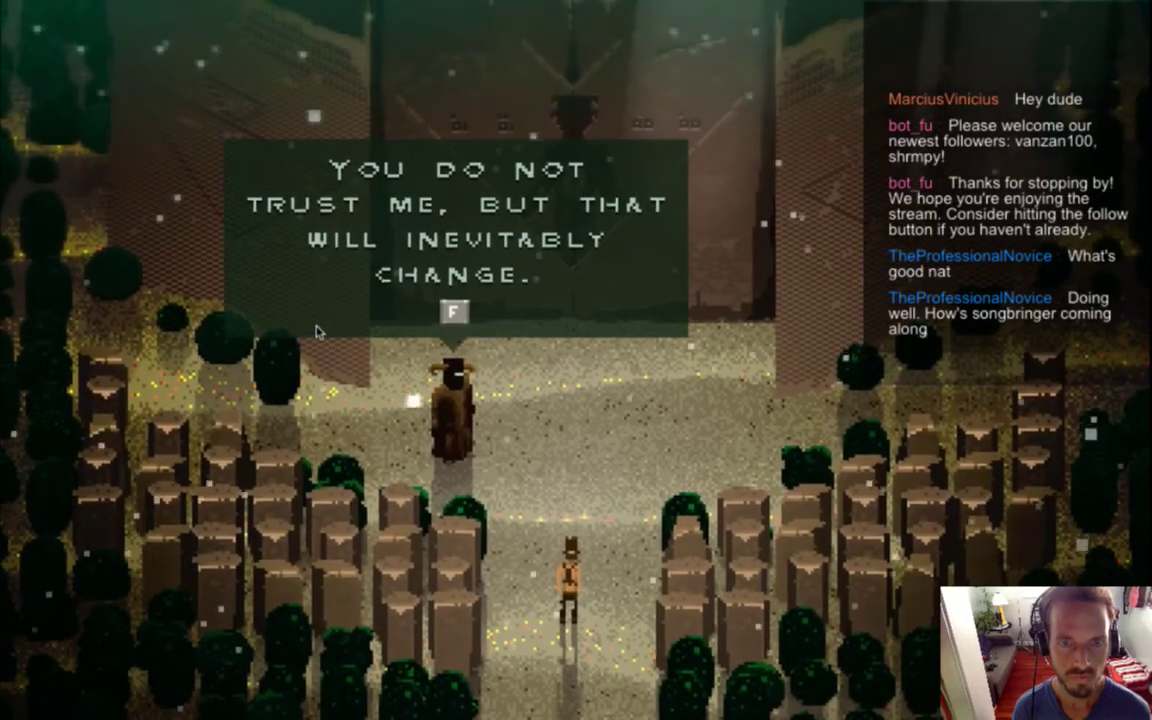
key("f")
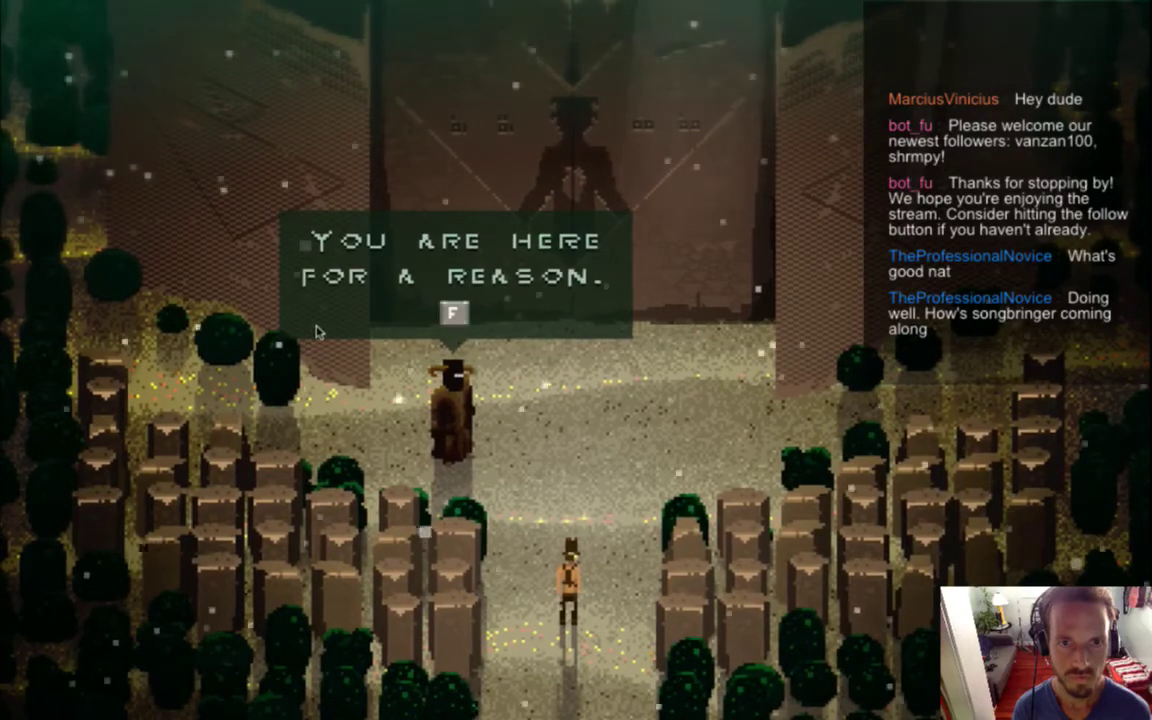
key("f")
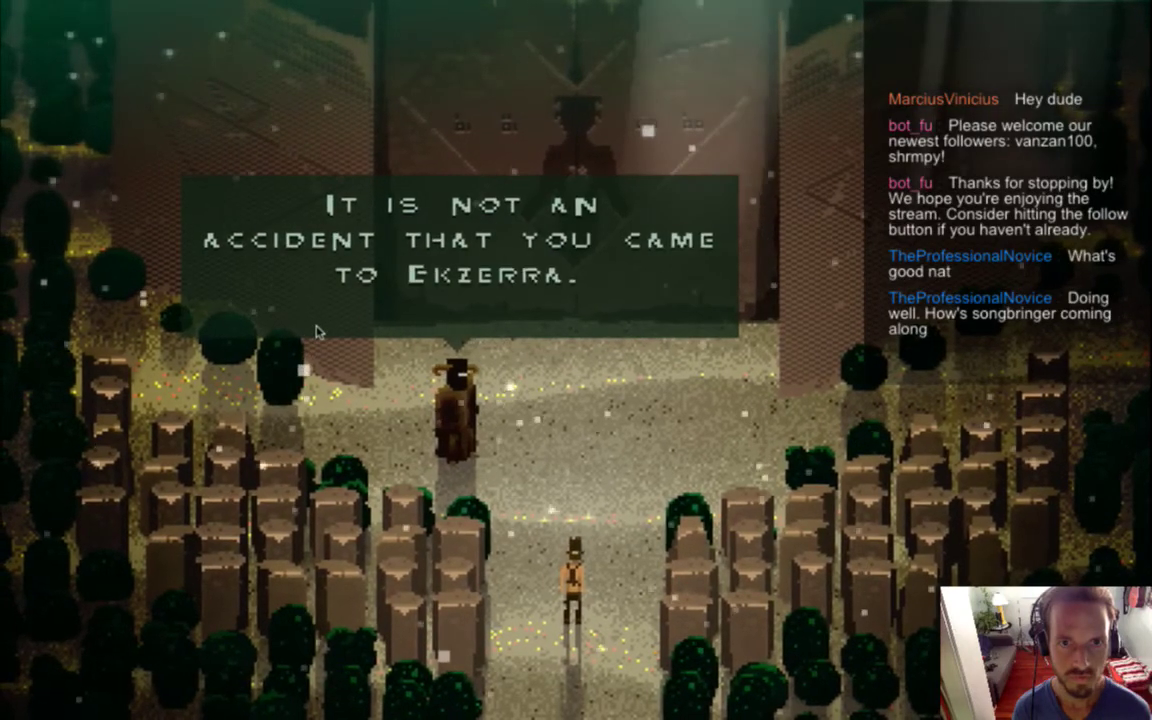
key("f")
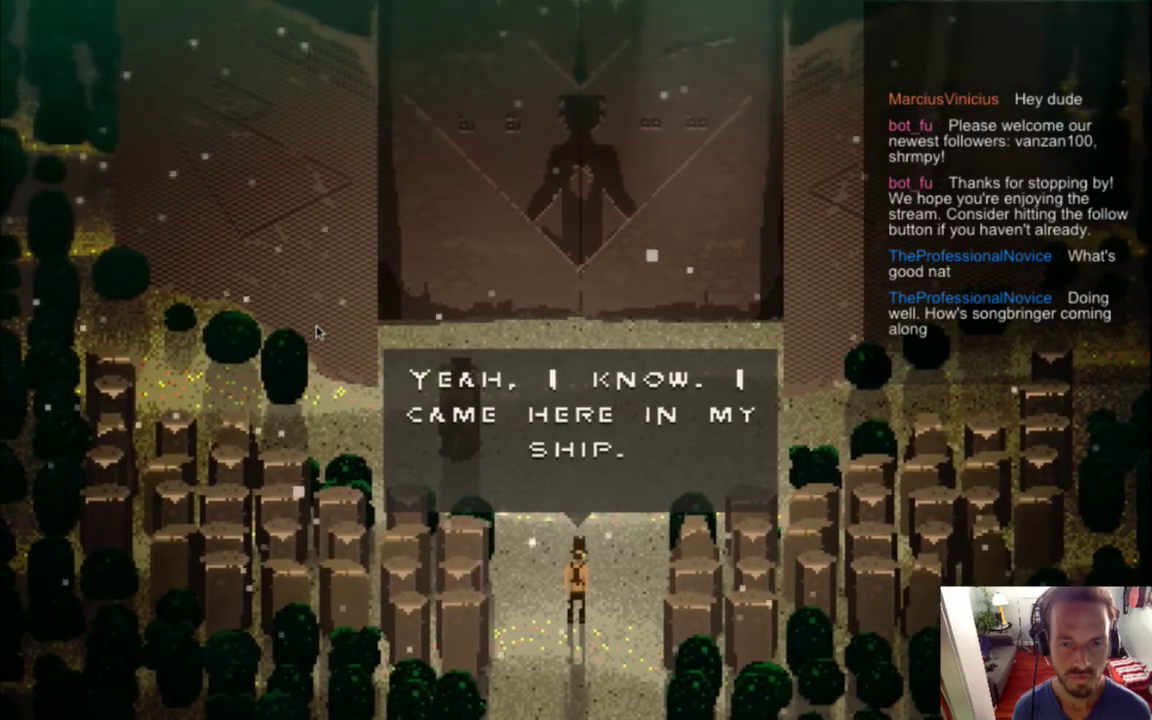
Advance Zero's conversation through its remaining lines up to the Meditate item to hear the re-exported dialogue sounds
key("f")
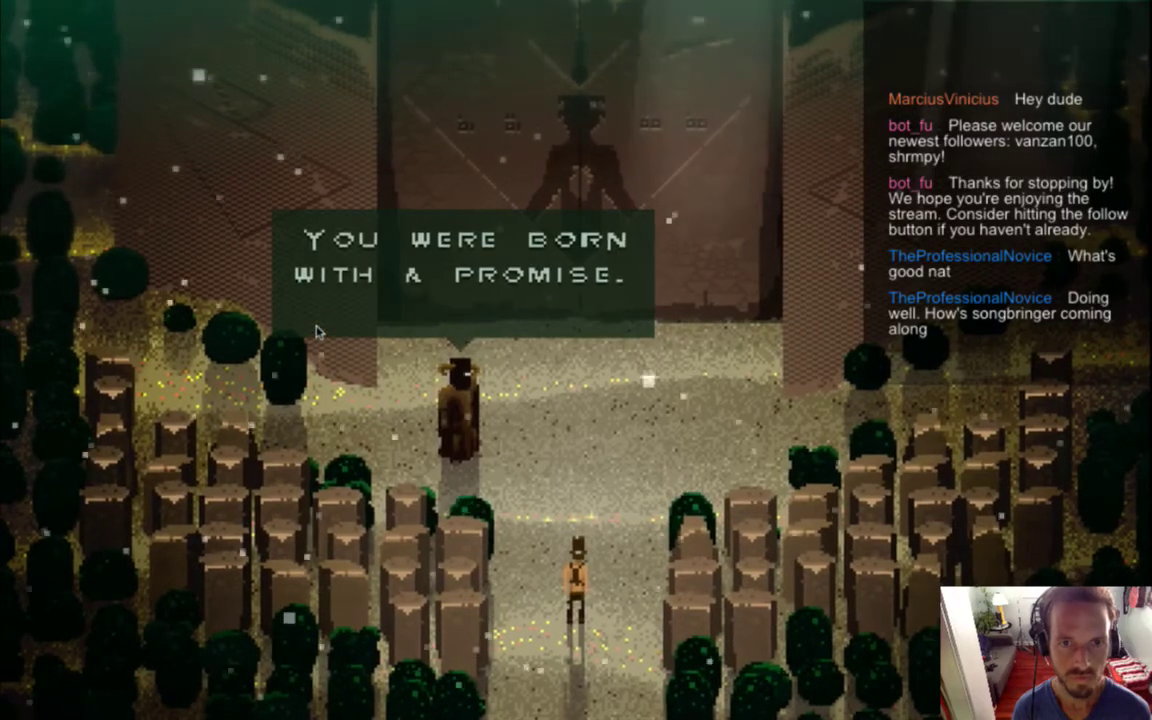
key("f")
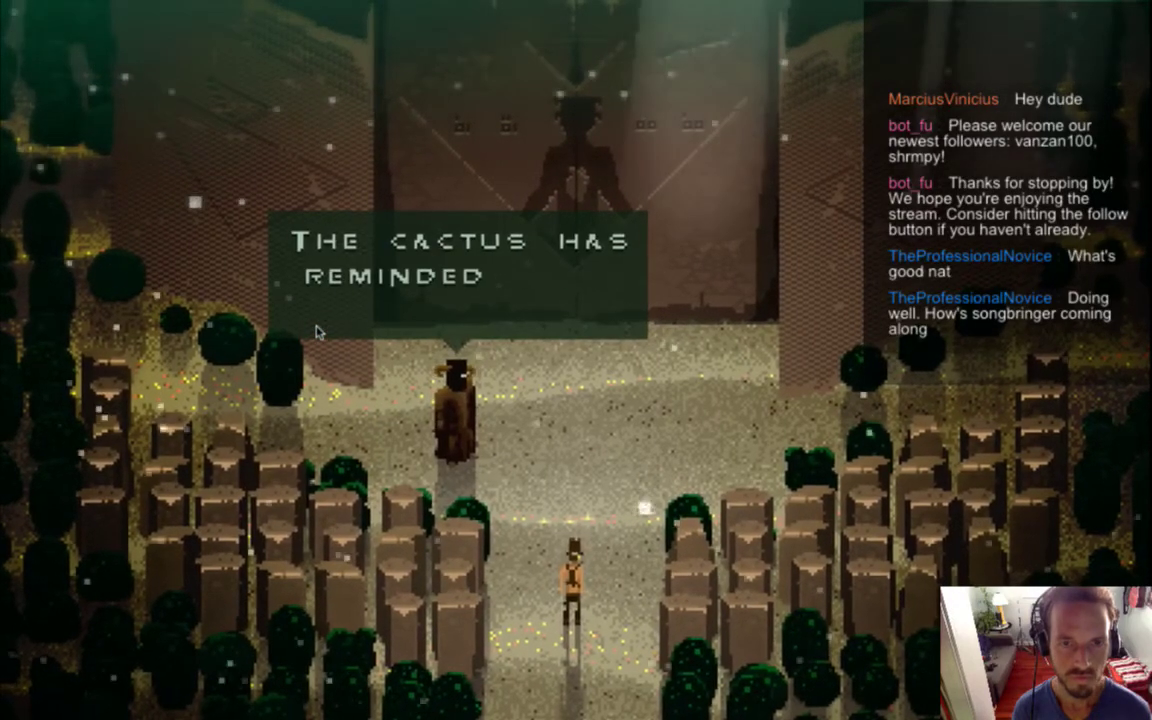
key("f")
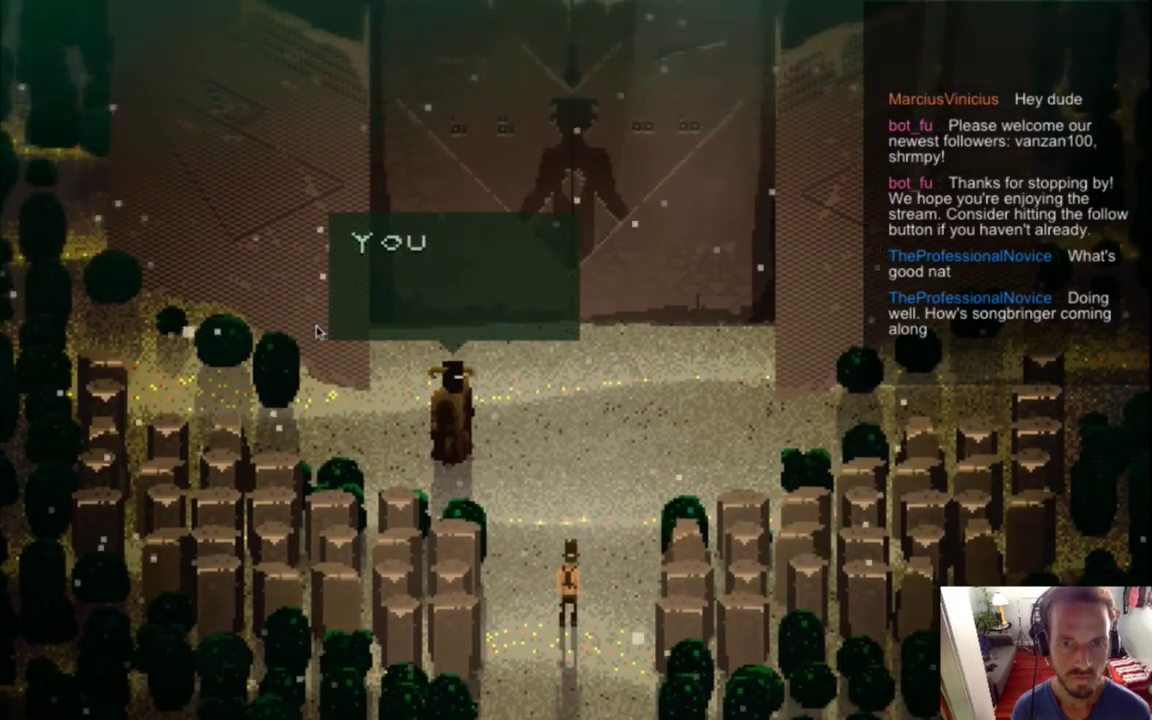
key("f")
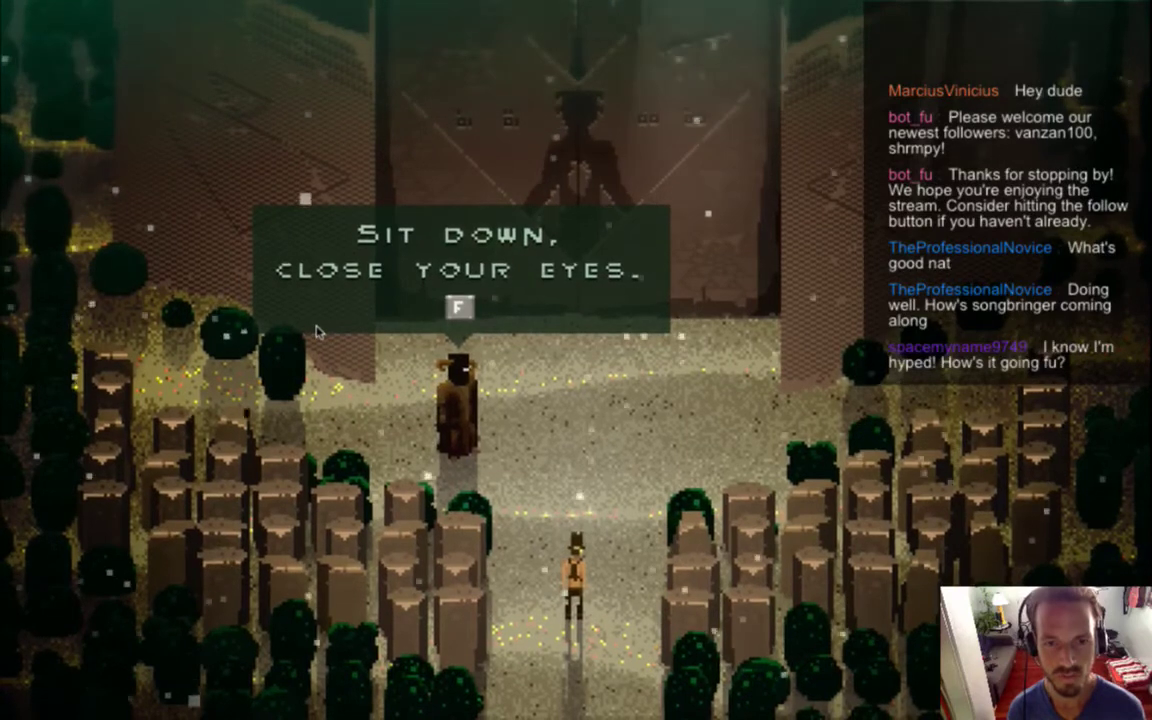
key("f")
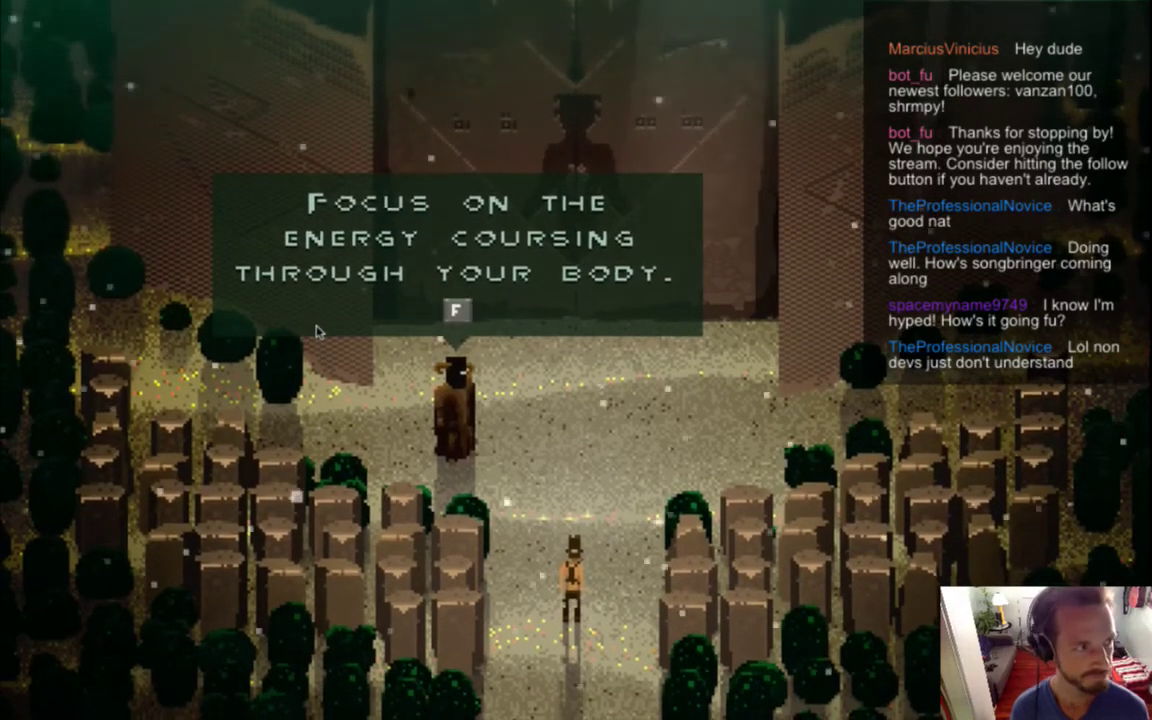
key("f")
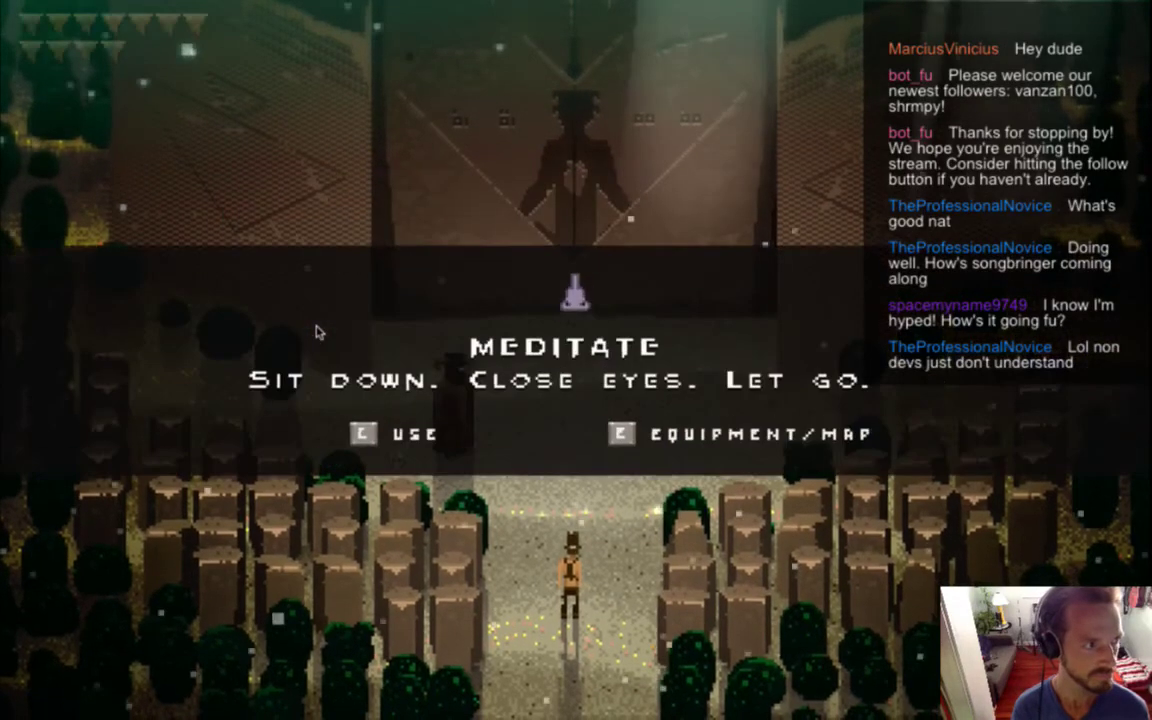
Leave the game, switch to Ableton Live and inspect the Massive clips in the DialogueZero set
key("super+Tab")
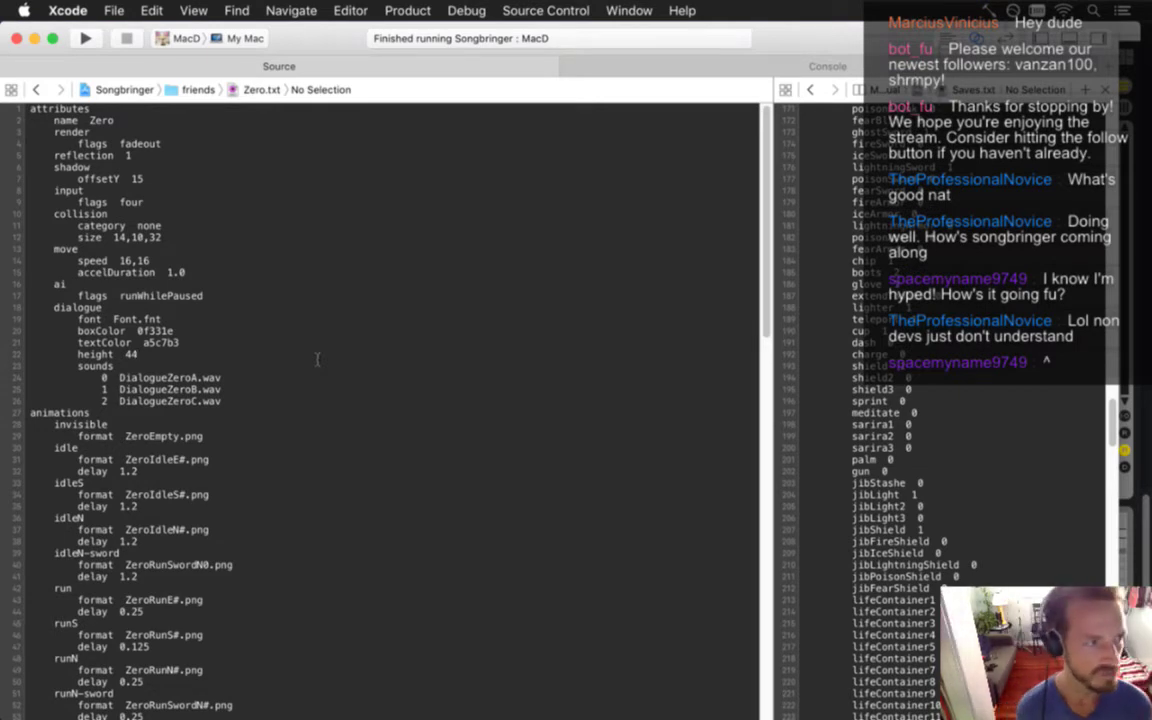
key("super+Tab")
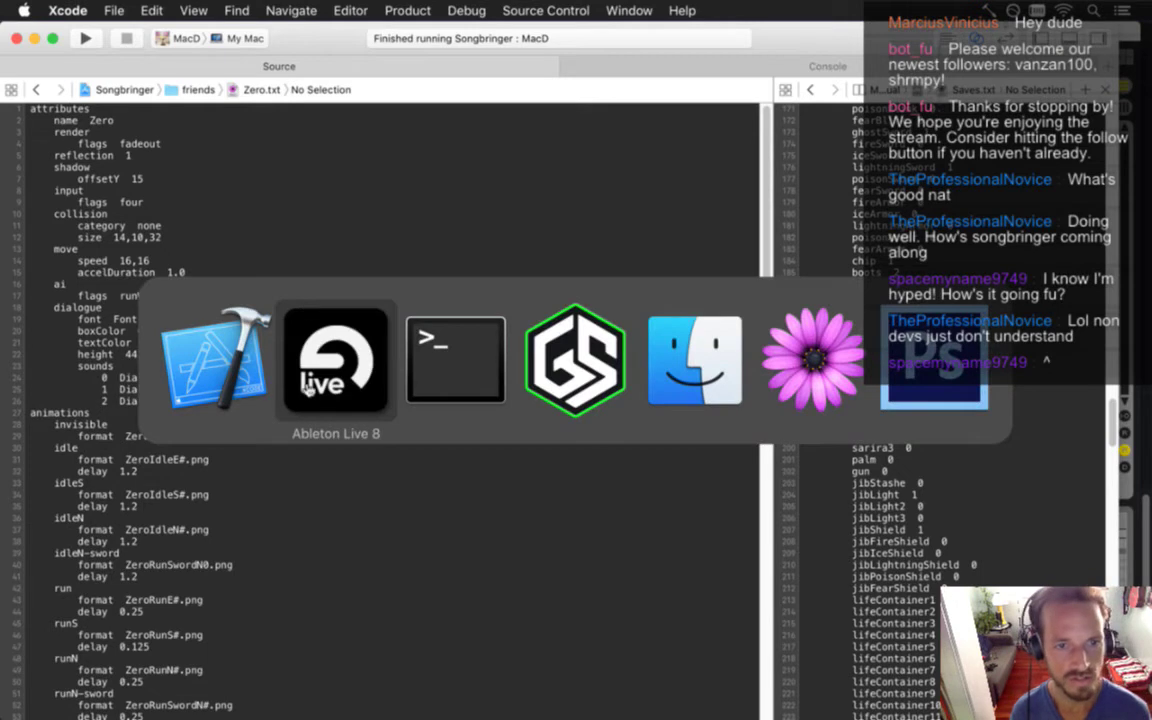
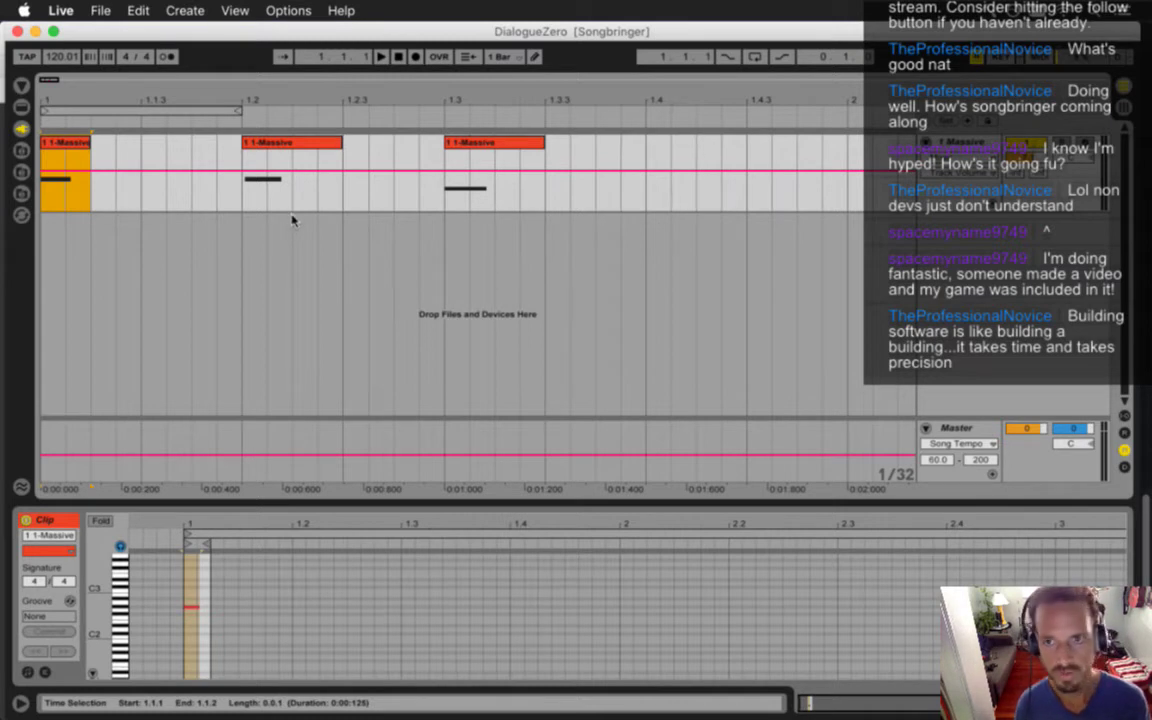
left_click(268, 146)
left_click(81, 152)
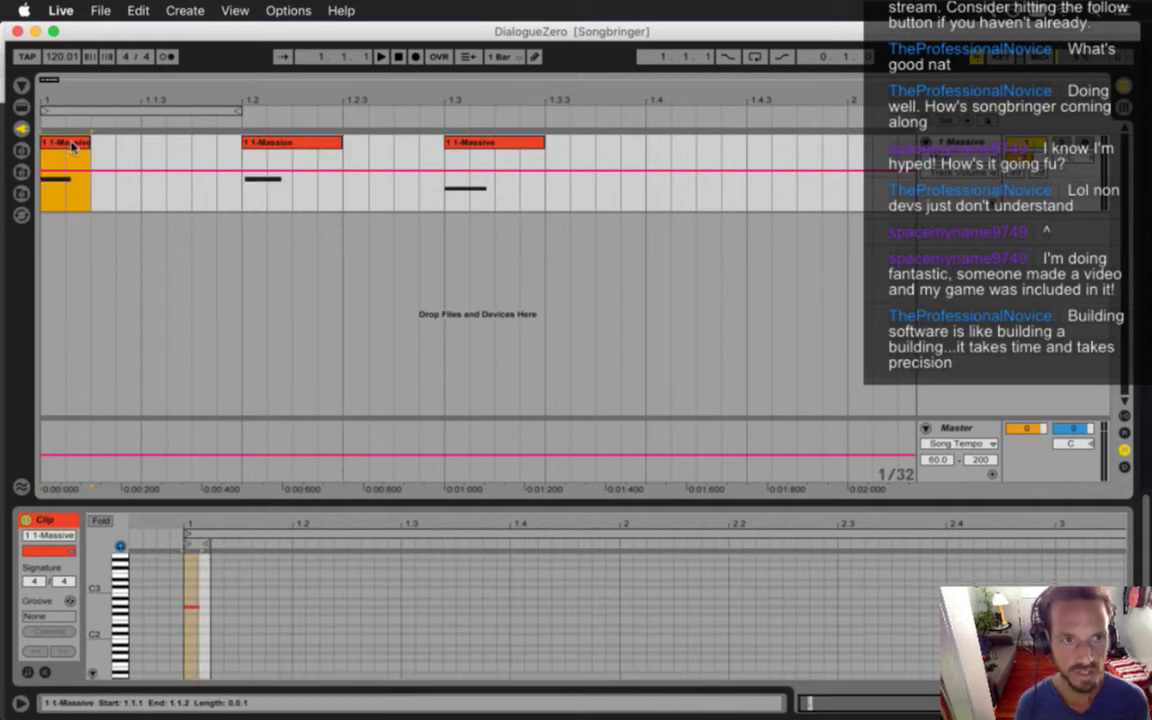
left_click(465, 148)
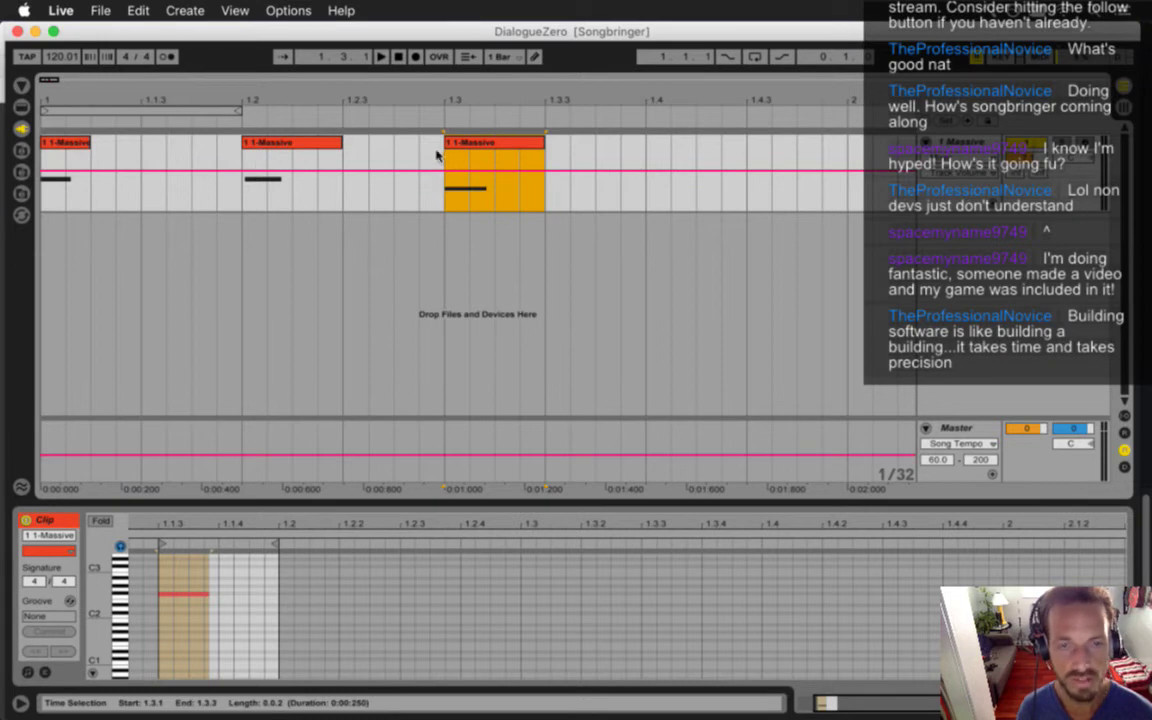
Switch to Terminal, check the Songbringer repository's status with gs and stage all changes with git addall
key("super+Tab")
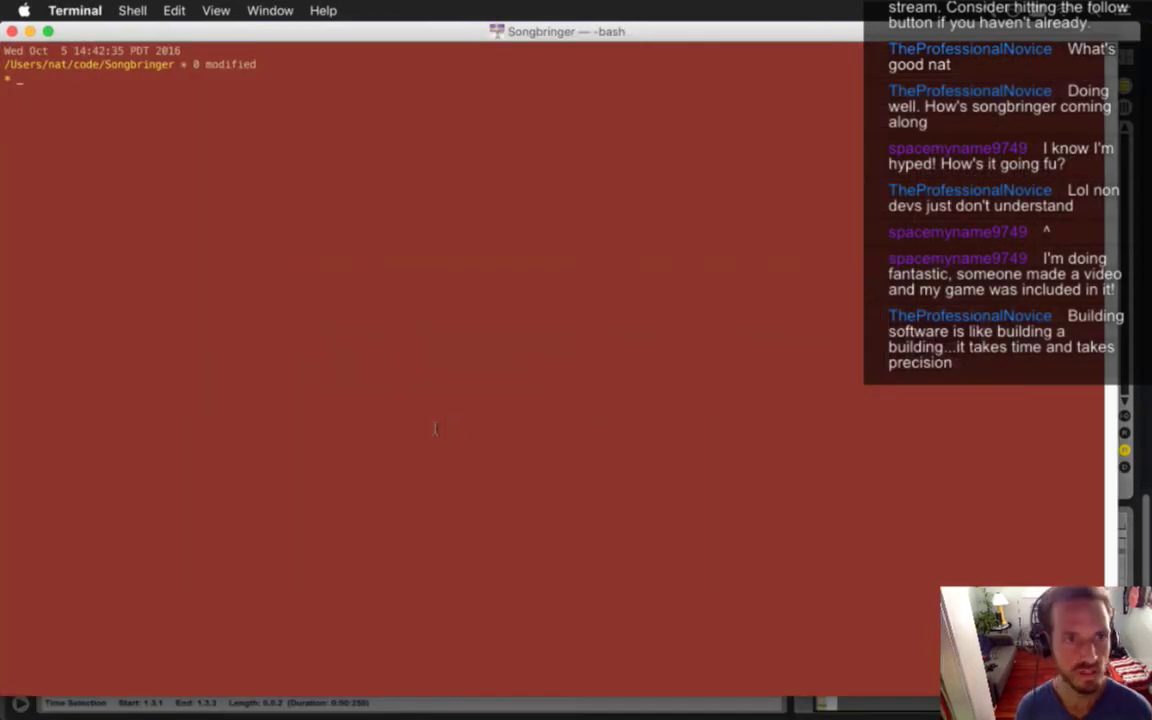
type("gs")
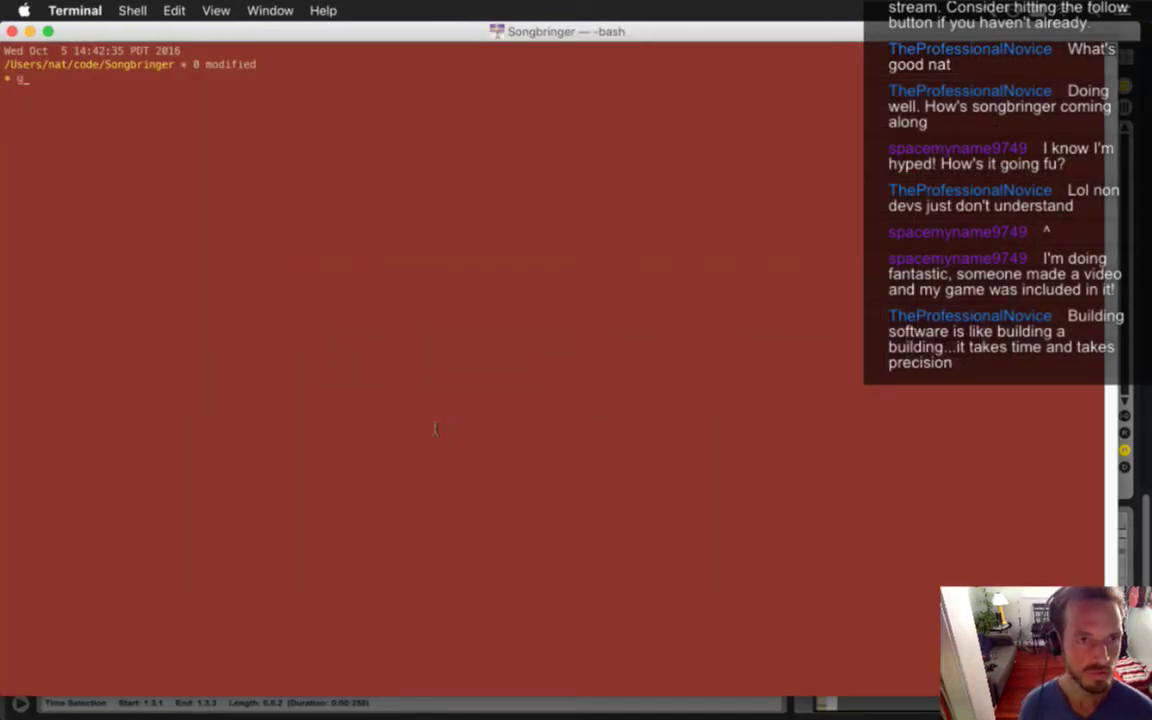
key("Return")
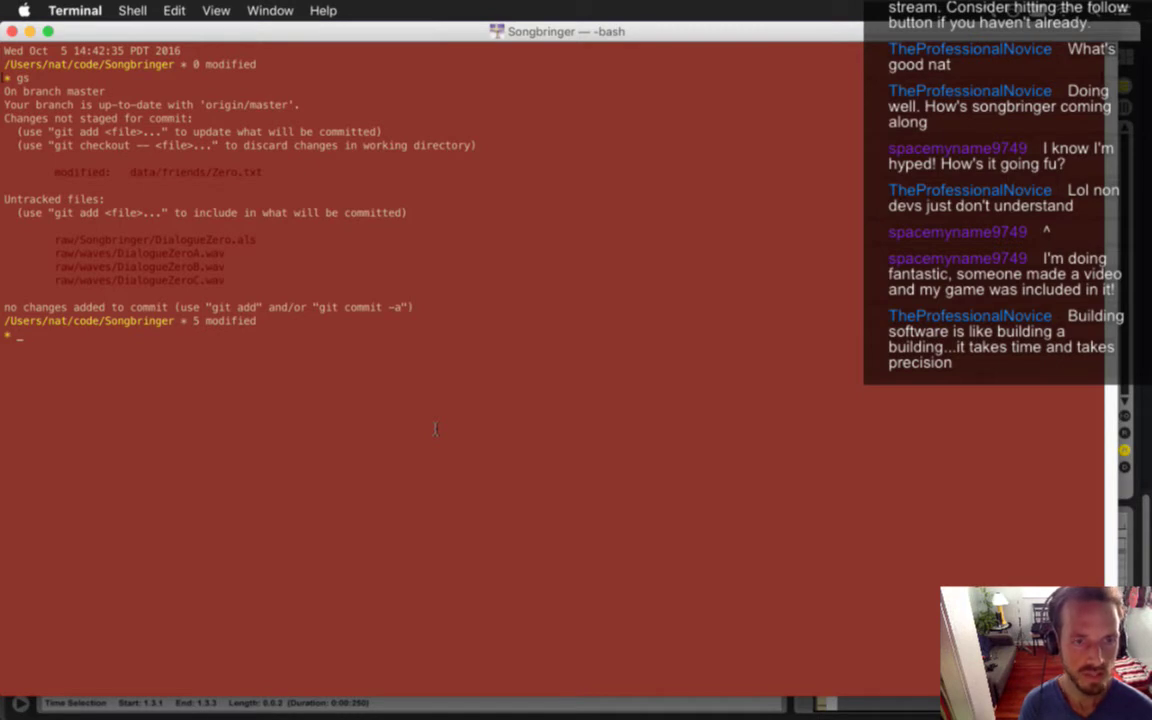
type("git addall")
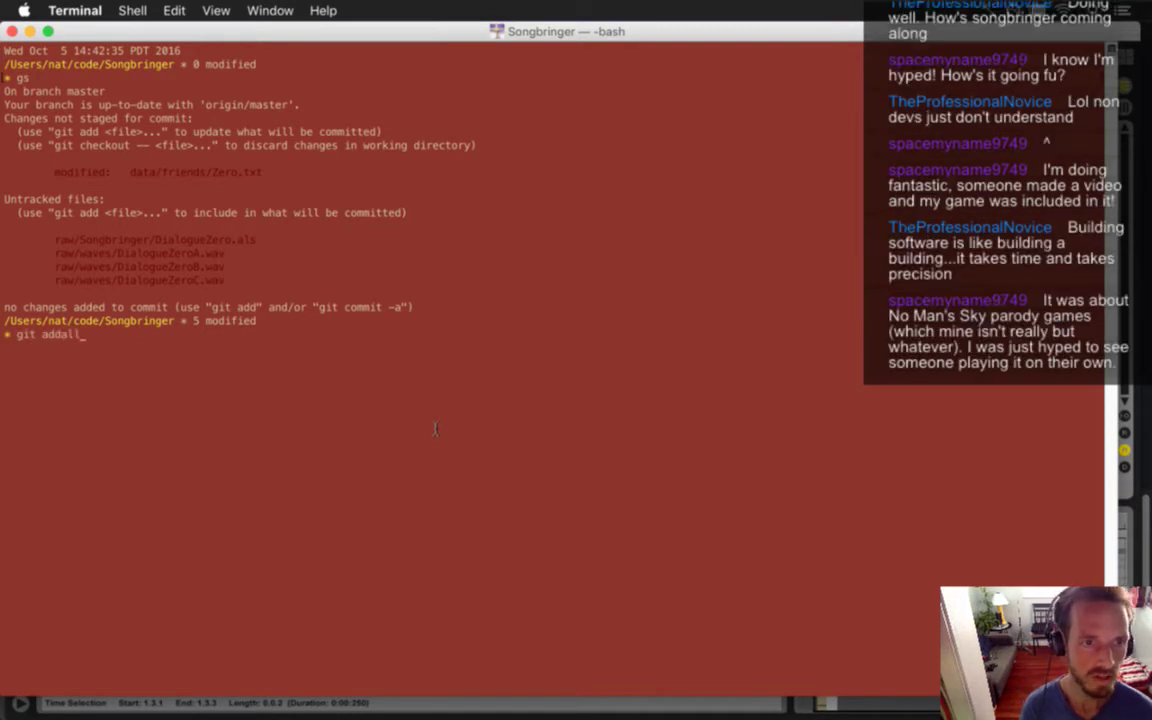
key("Return")
Review the Zero.txt changes in the diff viewer with the d command, and close the diff
type("d")
key("Return")
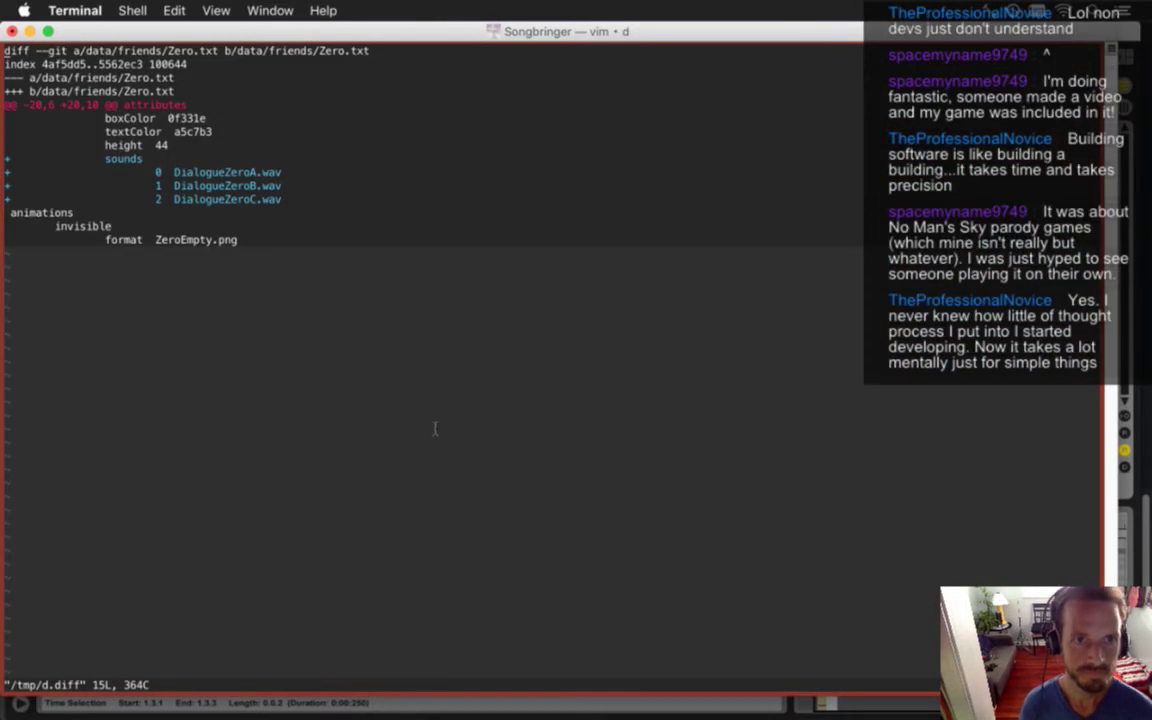
key("q")
key("q")
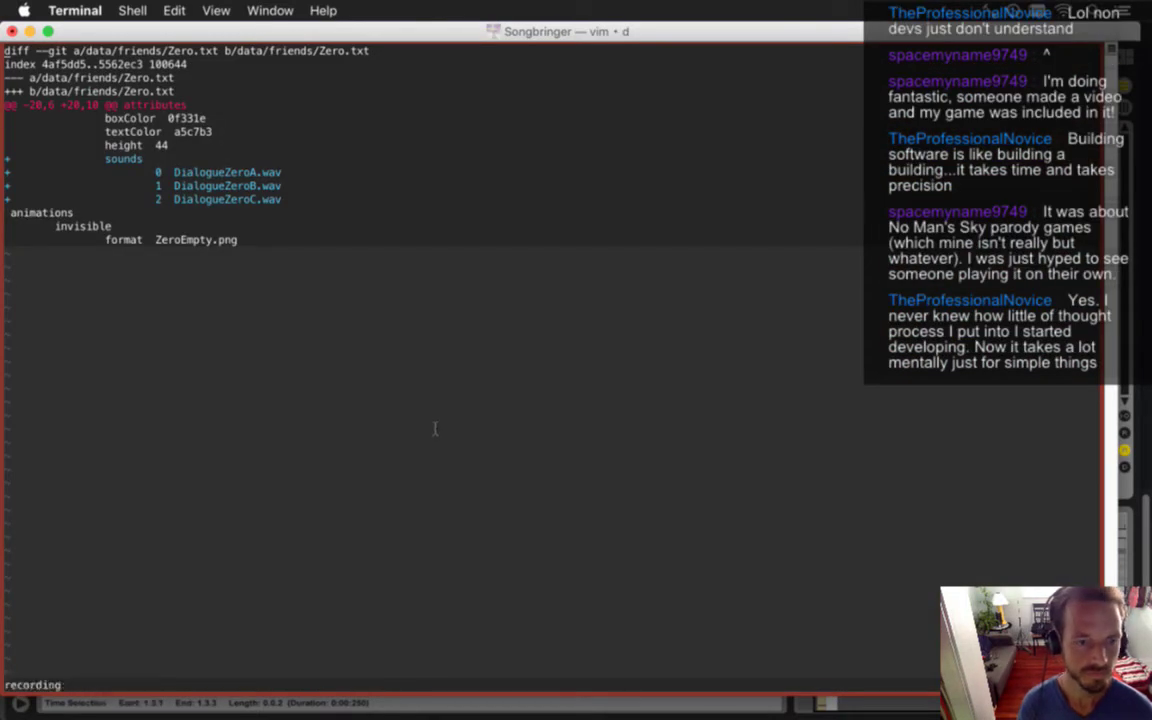
type("q:q")
key("Return")
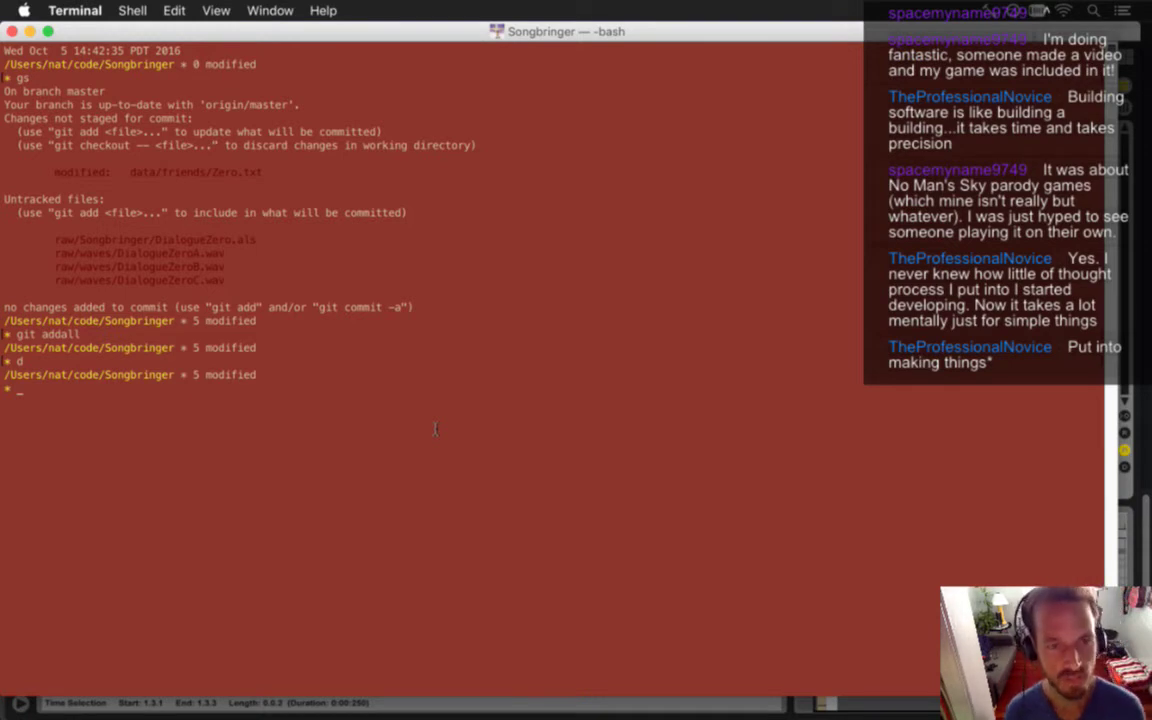
Commit the staged files with the message "zero dialogue sounds" and push the commit with gp
type("gc")
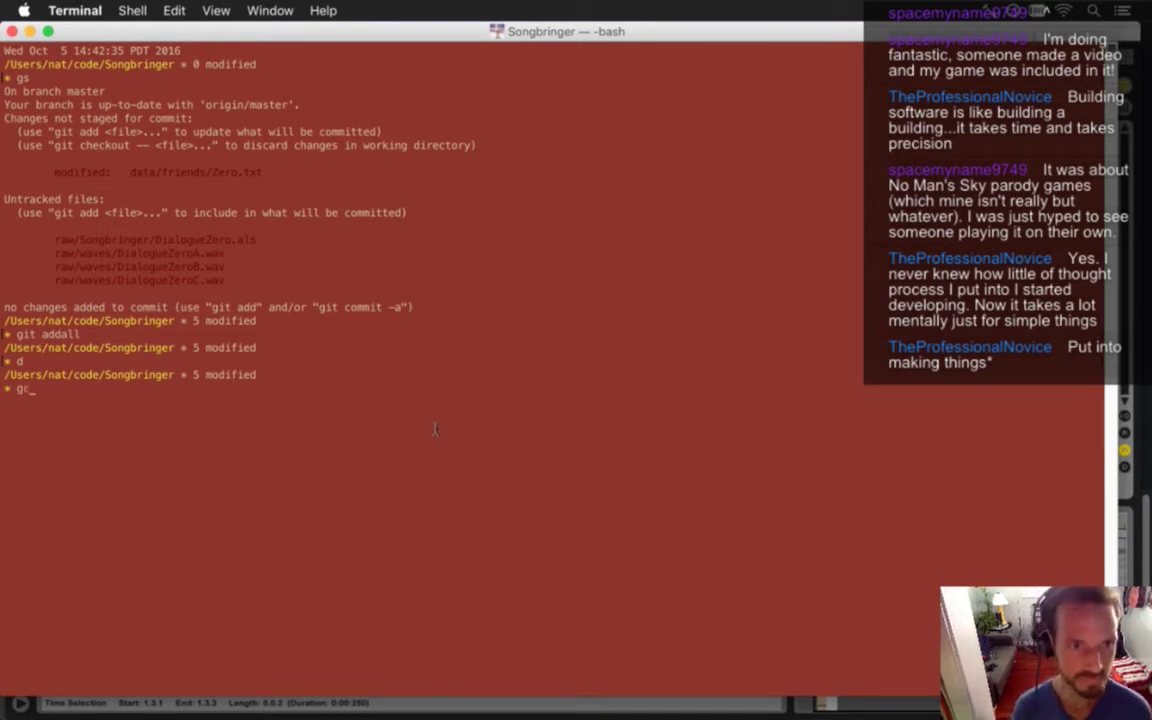
key("Return")
type("zero di")
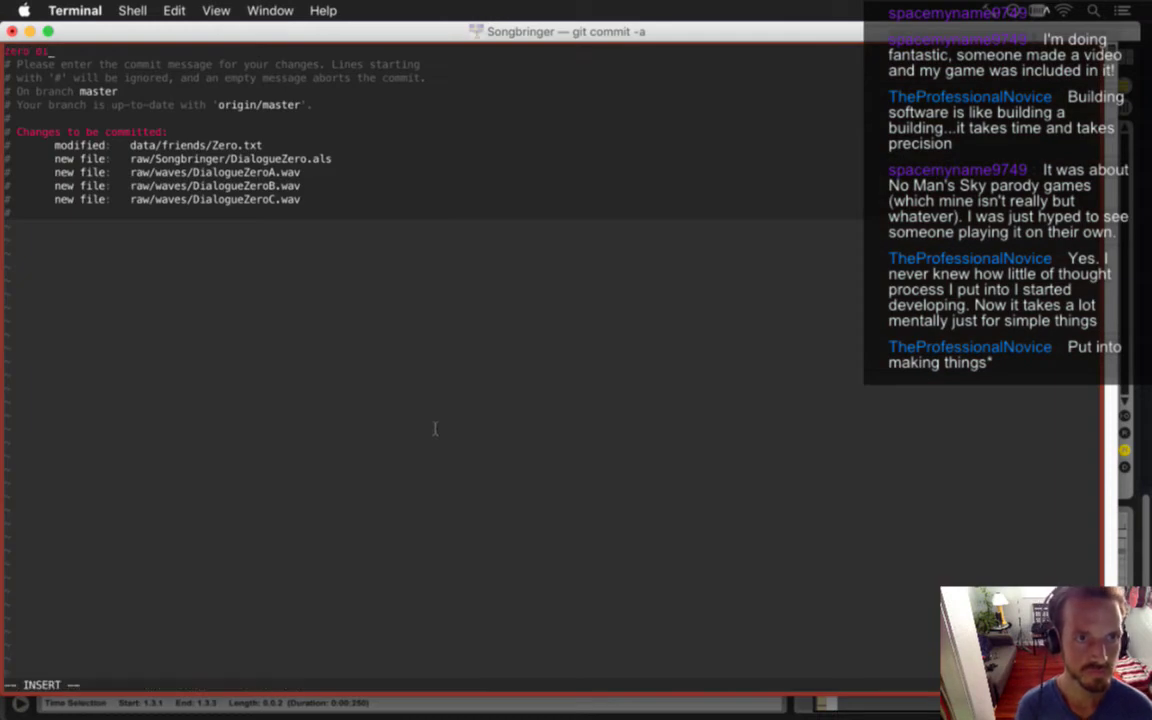
type("alogue sounds")
key("Escape")
type(":wq")
key("Return")
type("gp")
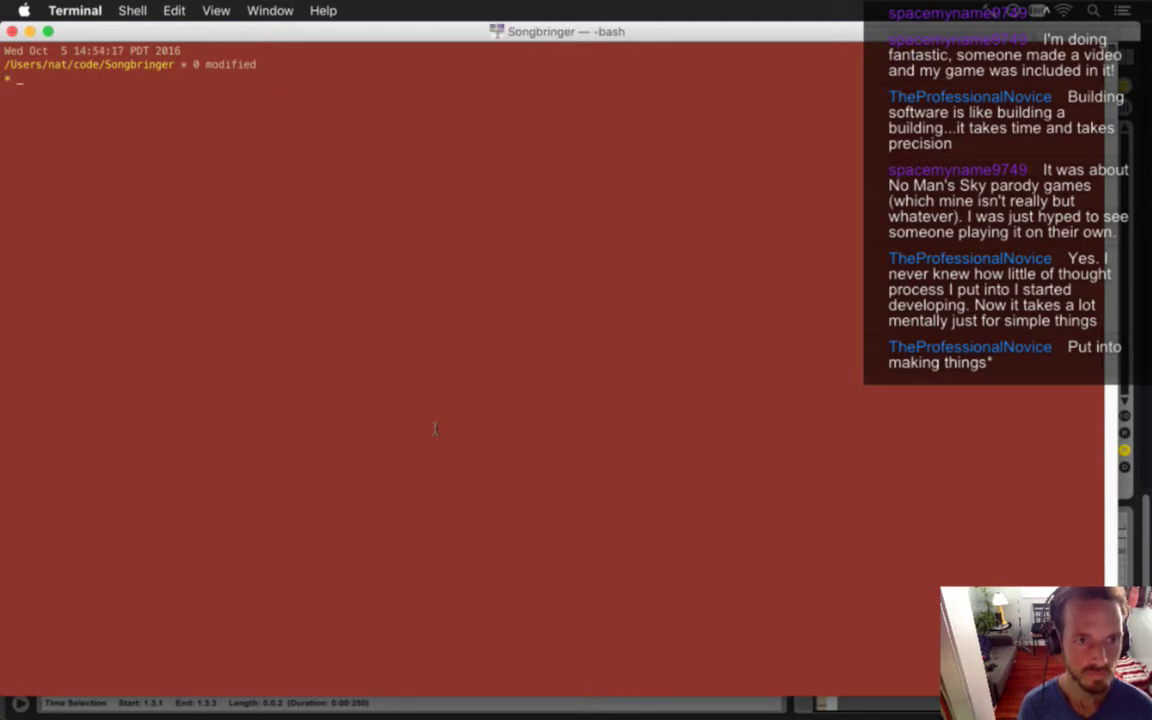
Switch to Xcode, build Songbringer and set the meditate item to 1 in Saves.txt
key("super+Tab")
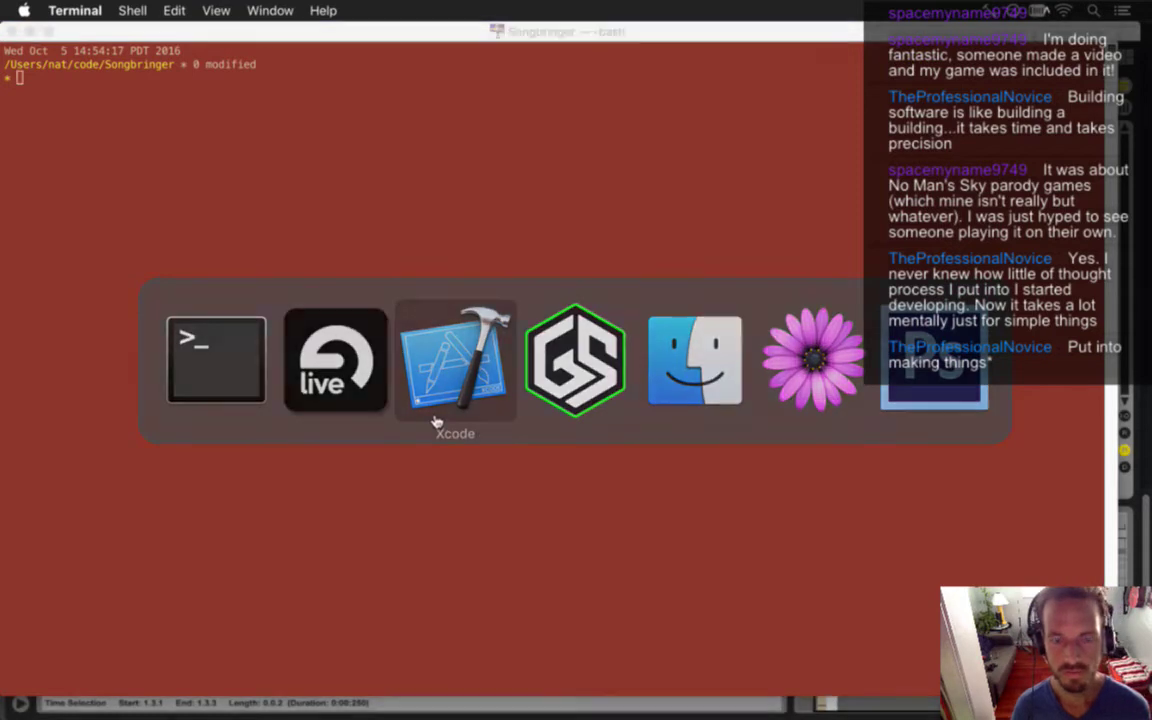
left_click(436, 421)
left_click(939, 420)
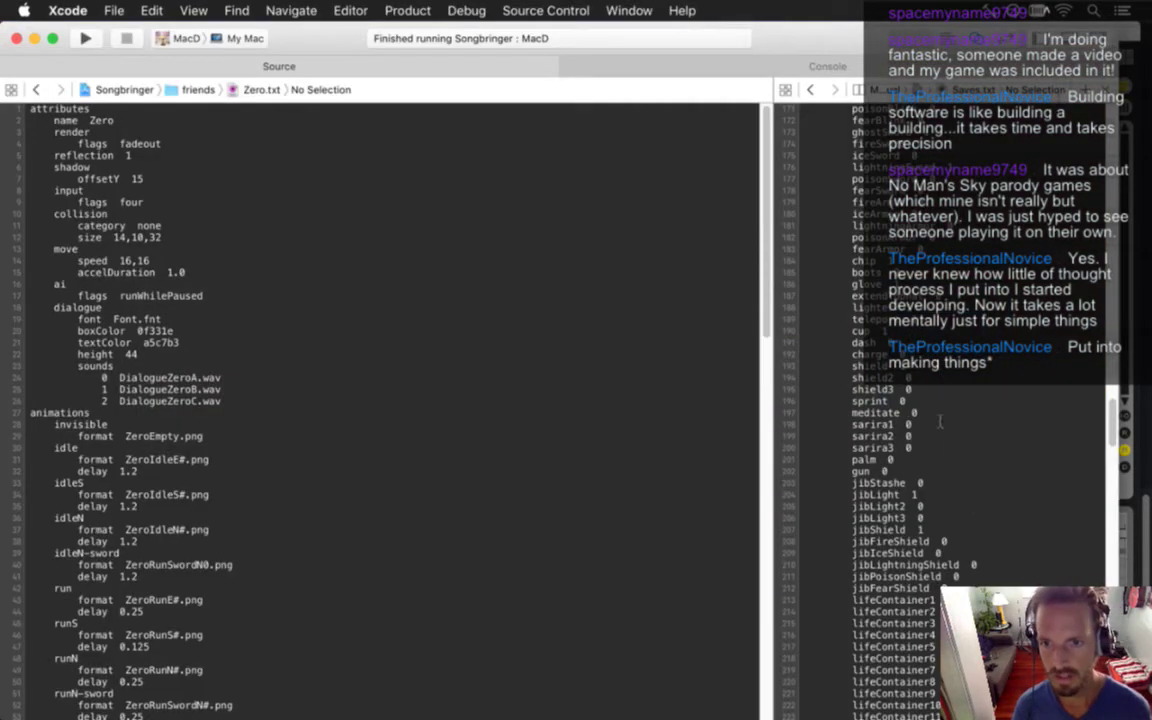
key("super+b")
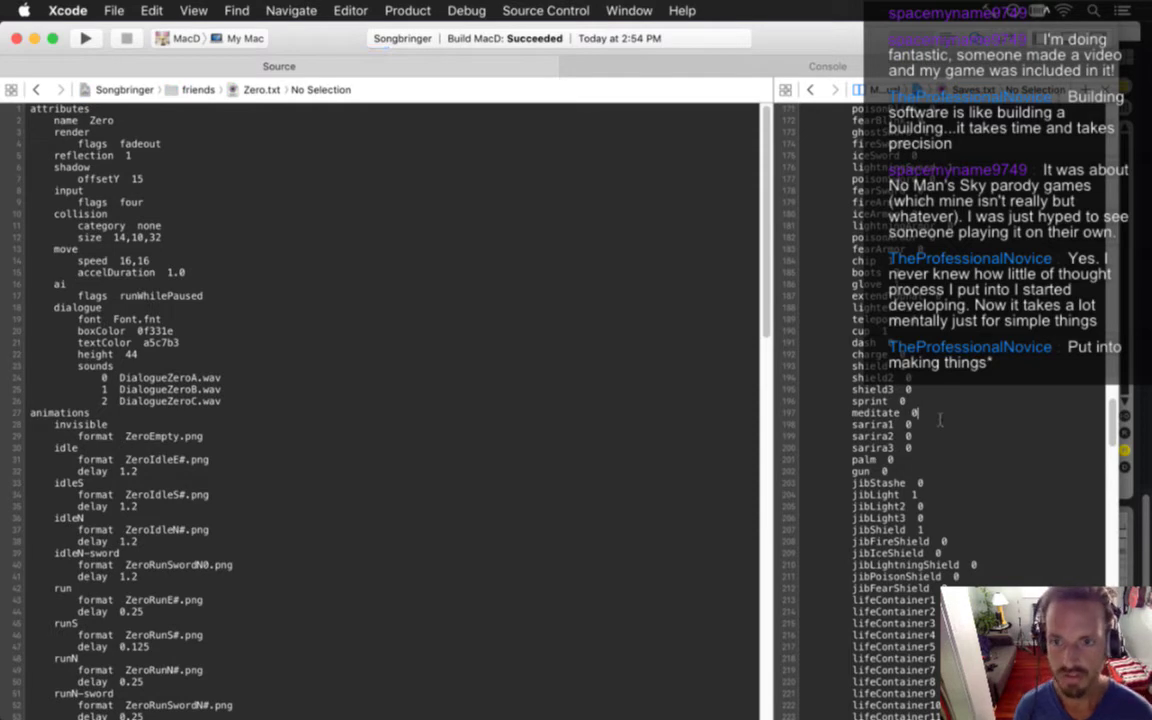
key("BackSpace")
type("1")
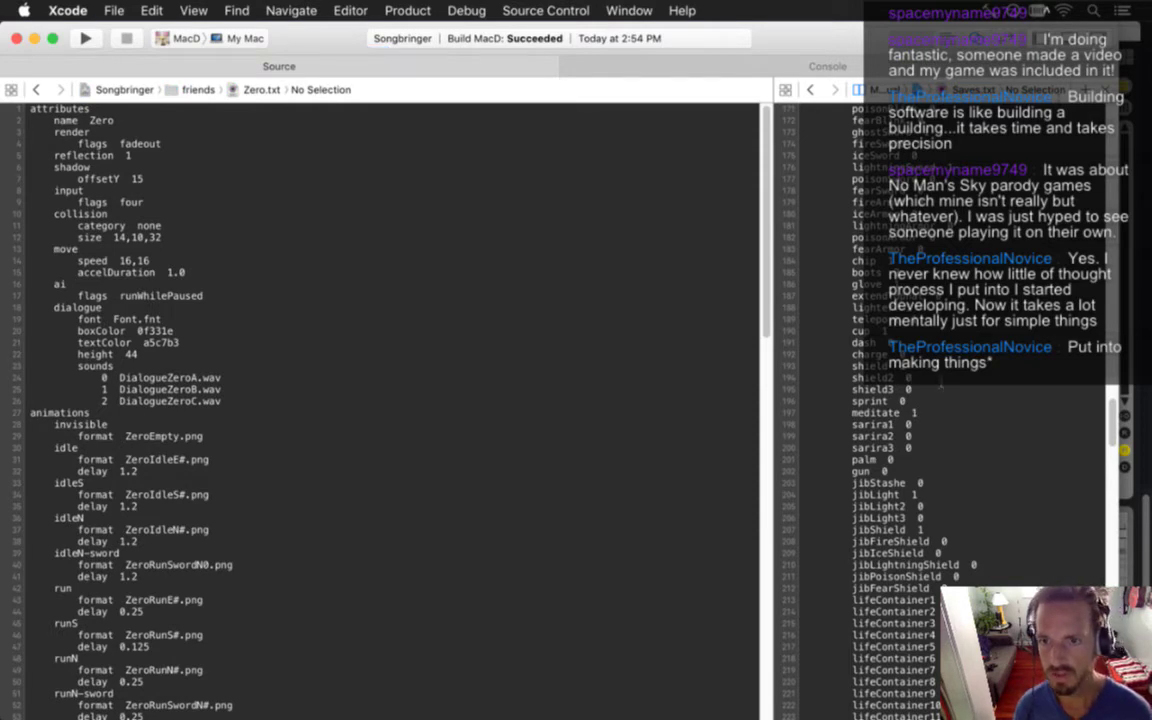
Delete the "p 0,1,2" line above the "p 4,1,0" line in Saves.txt
scroll(940, 384, "up", 10)
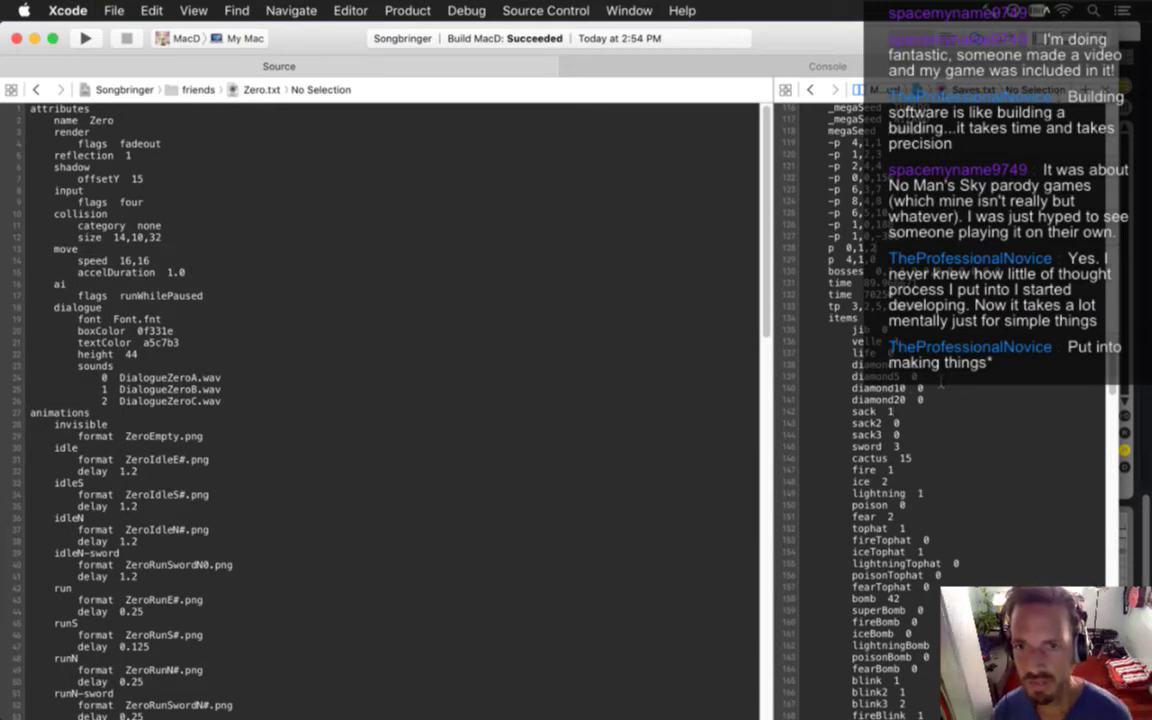
key("Delete")
key("Delete")
key("Delete")
key("Delete")
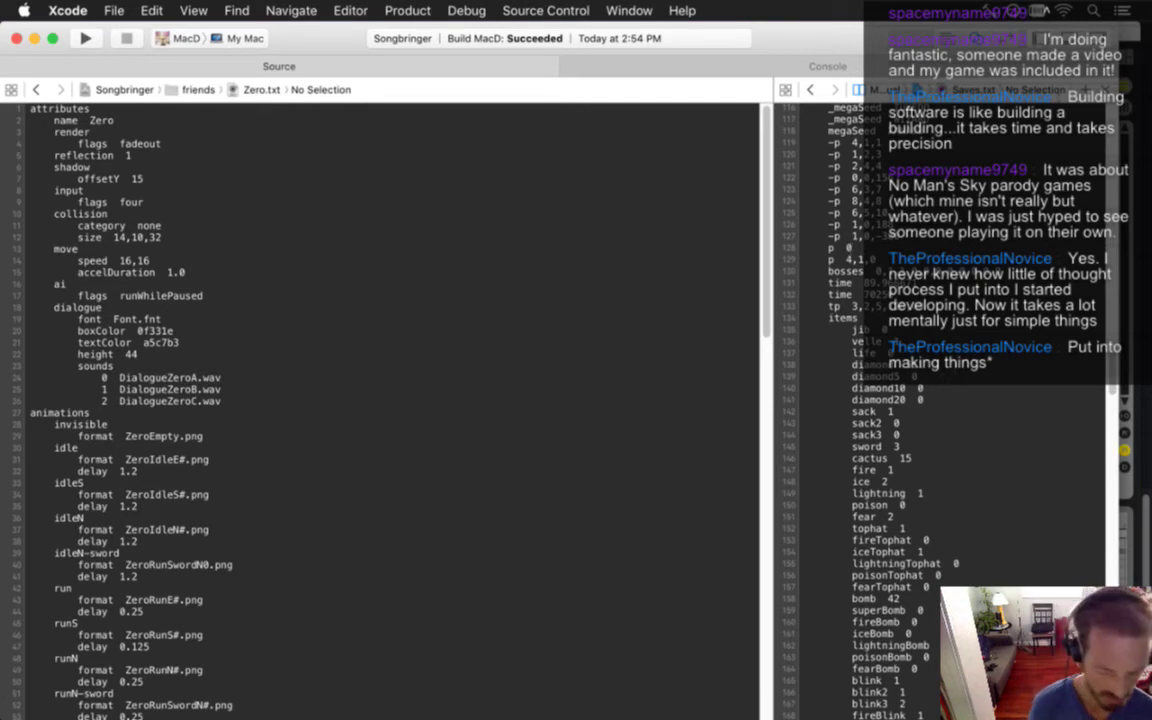
left_click(828, 247)
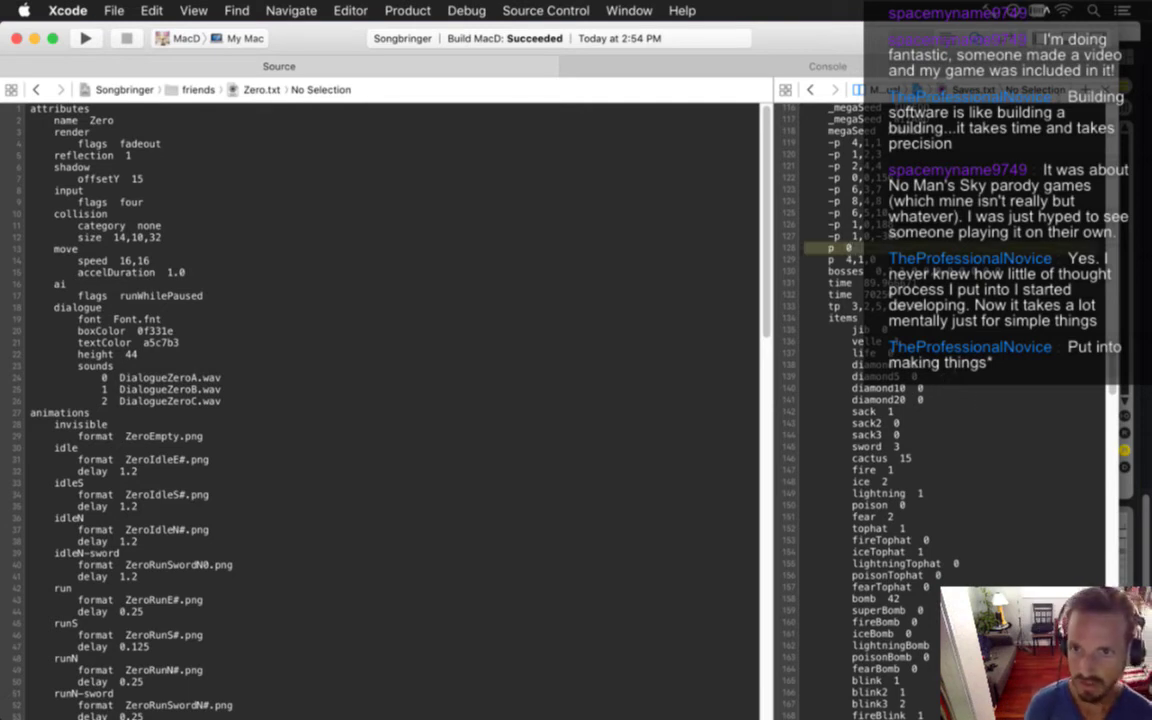
key("BackSpace")
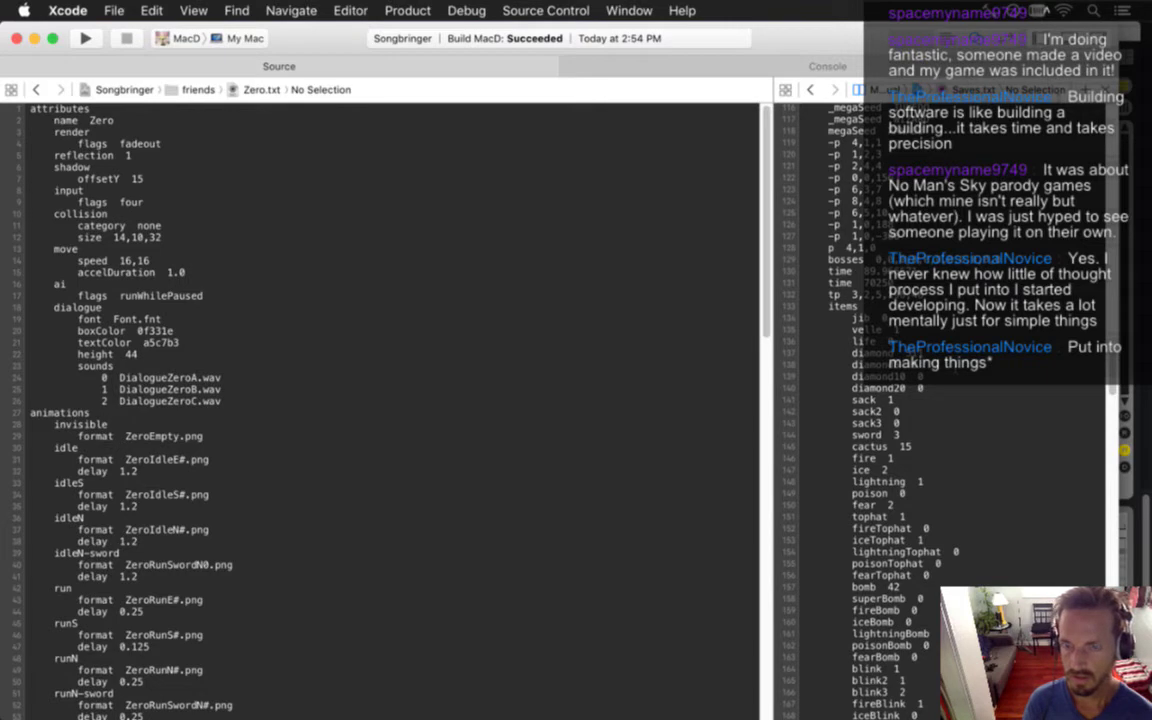
Go to Story.txt and examine the has condition of the brutus1 event
key("ctrl+super+Left")
key("ctrl+super+Left")
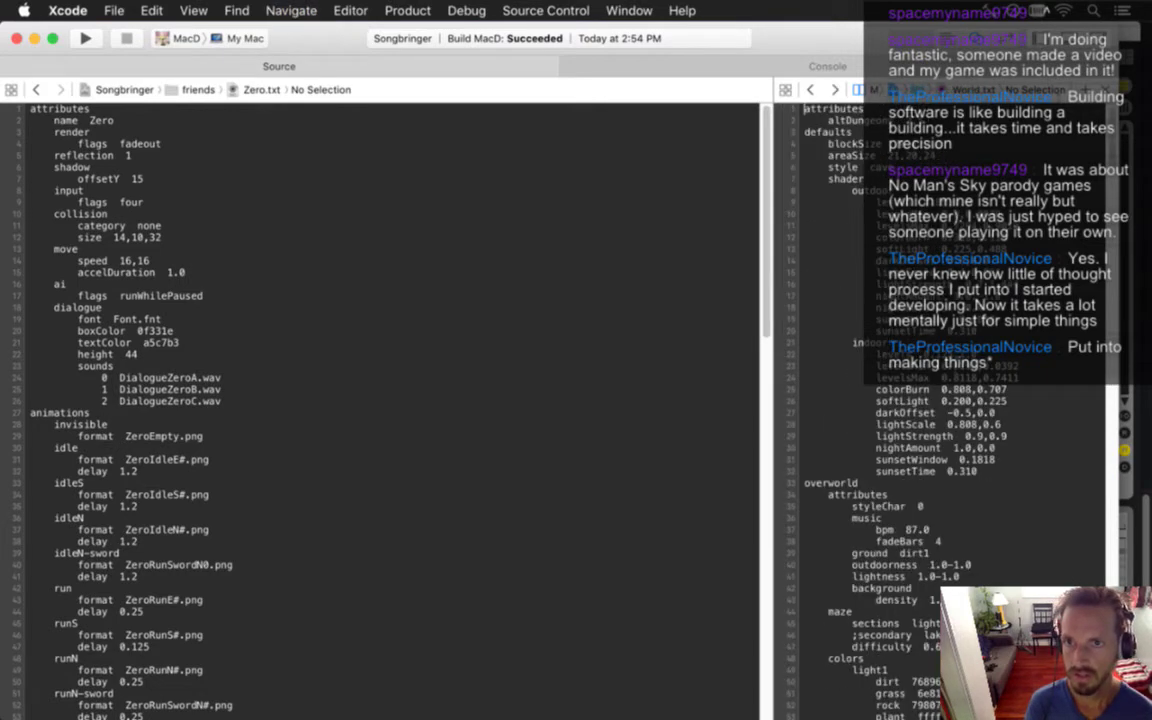
key("ctrl+super+Left")
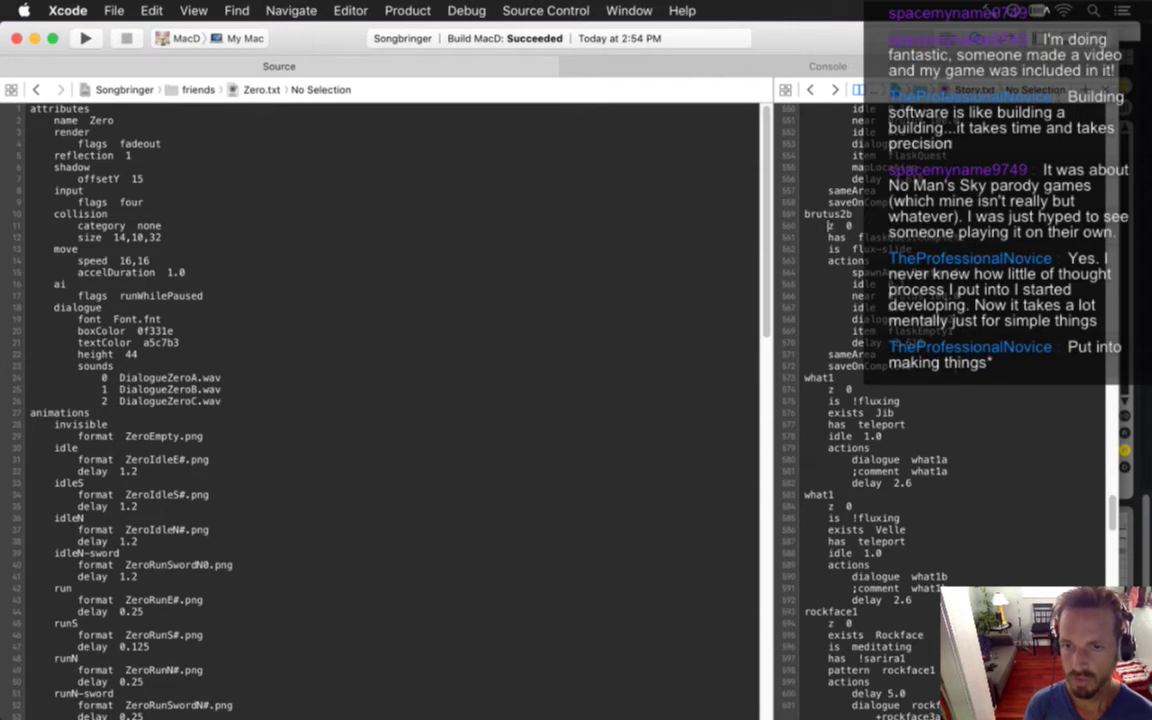
scroll(828, 307, "up", 10)
scroll(828, 307, "up", 1)
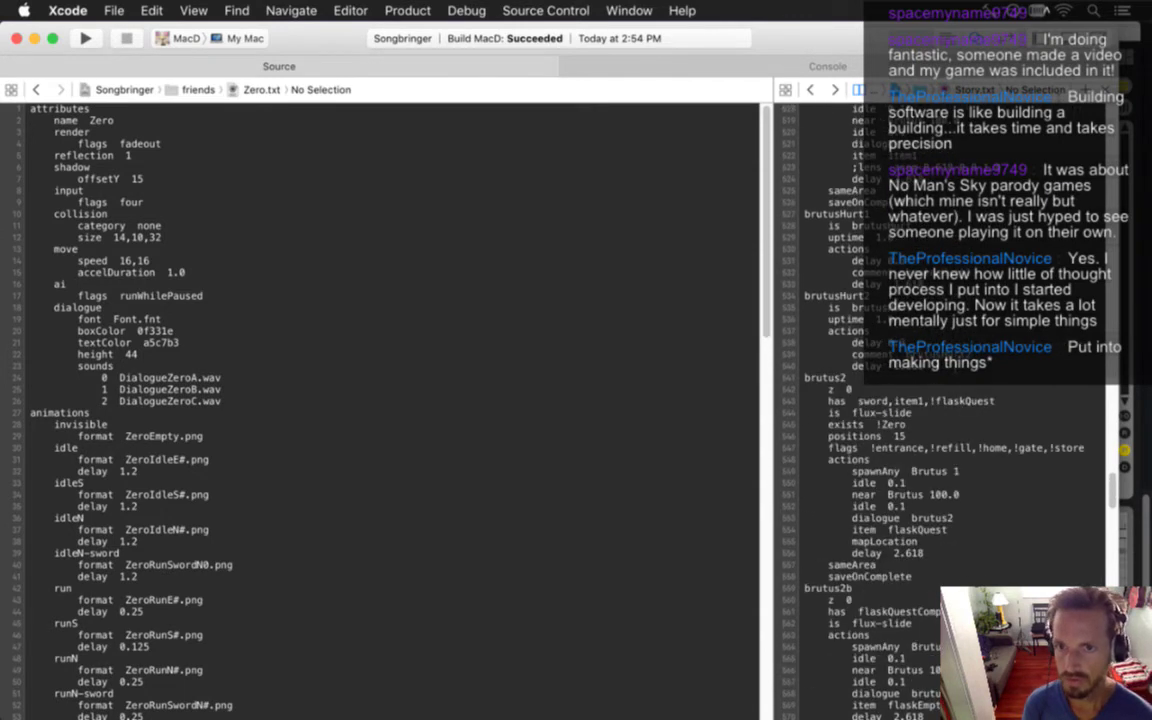
scroll(828, 108, "up", 8)
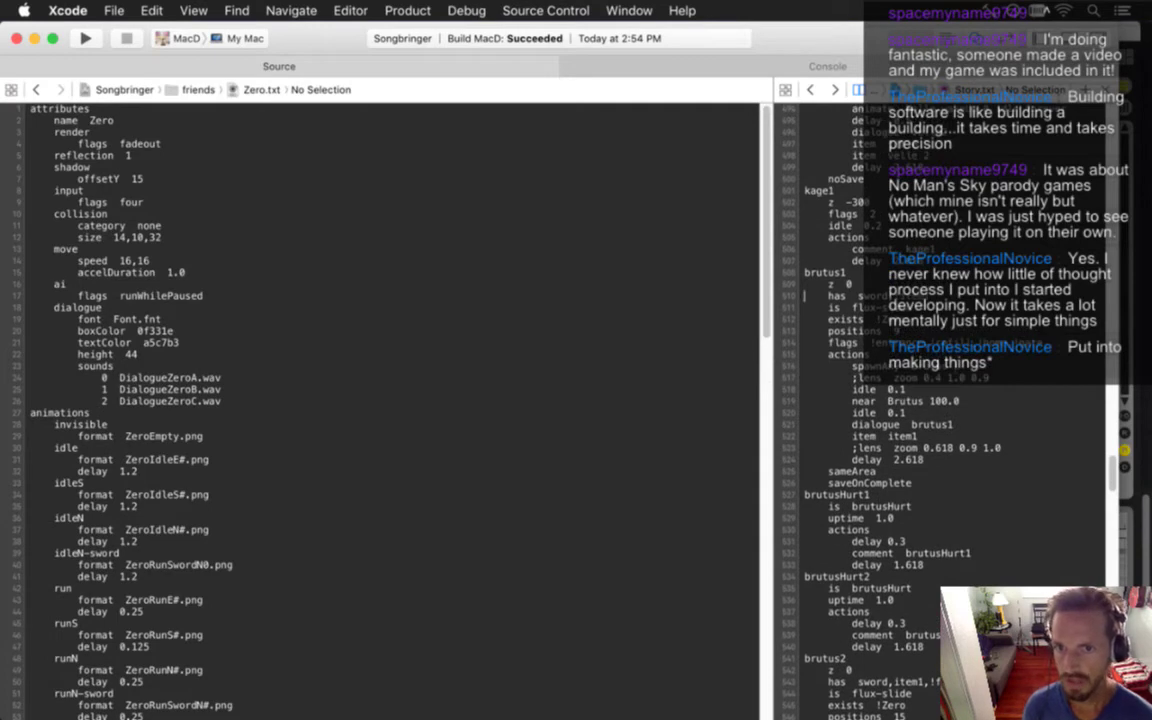
left_click(830, 296)
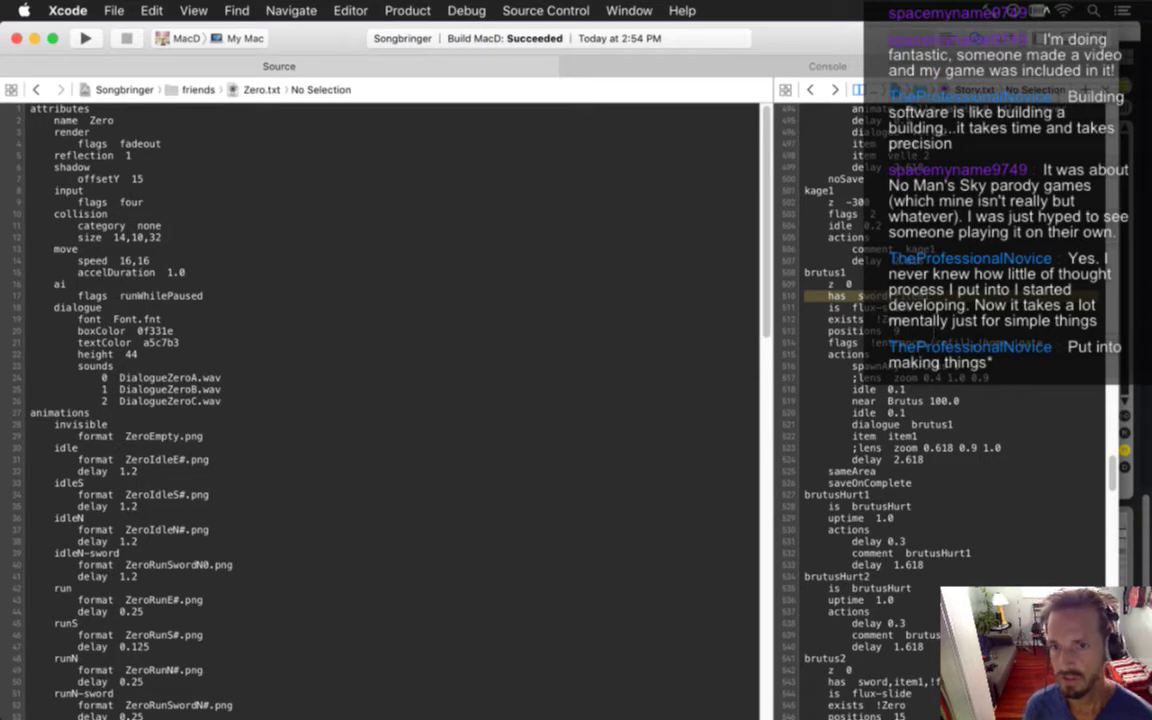
Return to Saves.txt, set compass0 to 0, save the file and run Songbringer
key("ctrl+super+Left")
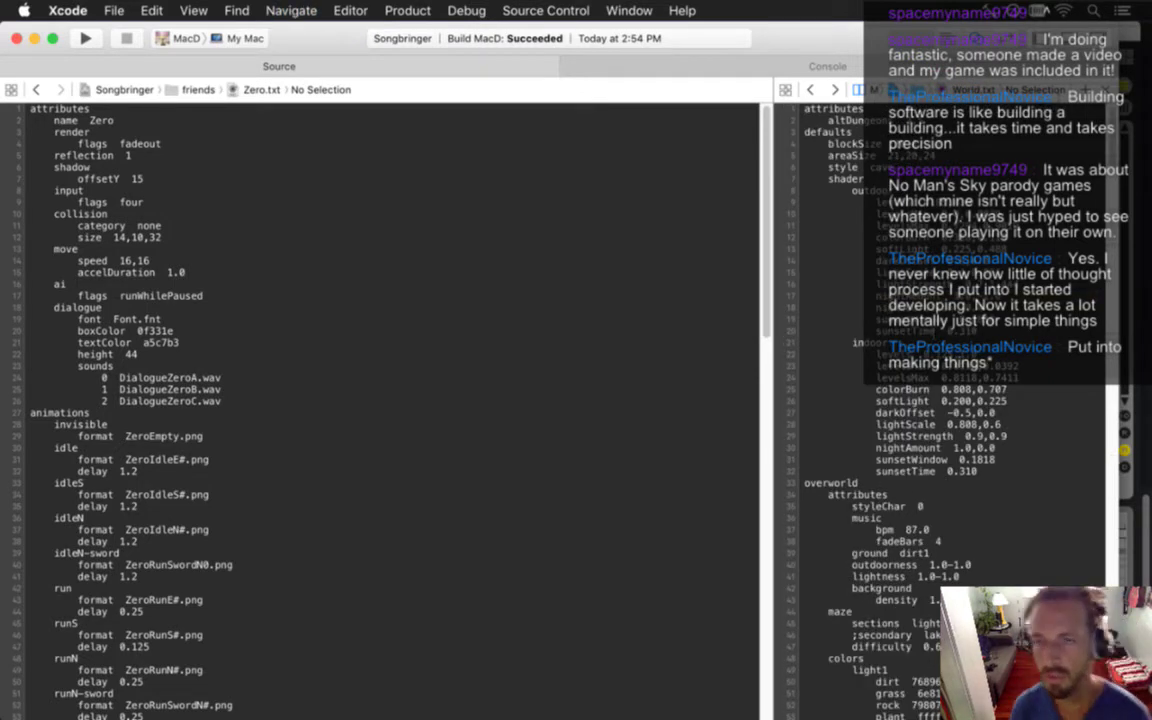
key("ctrl+super+Left")
key("ctrl+super+Left")
key("ctrl+super+Left")
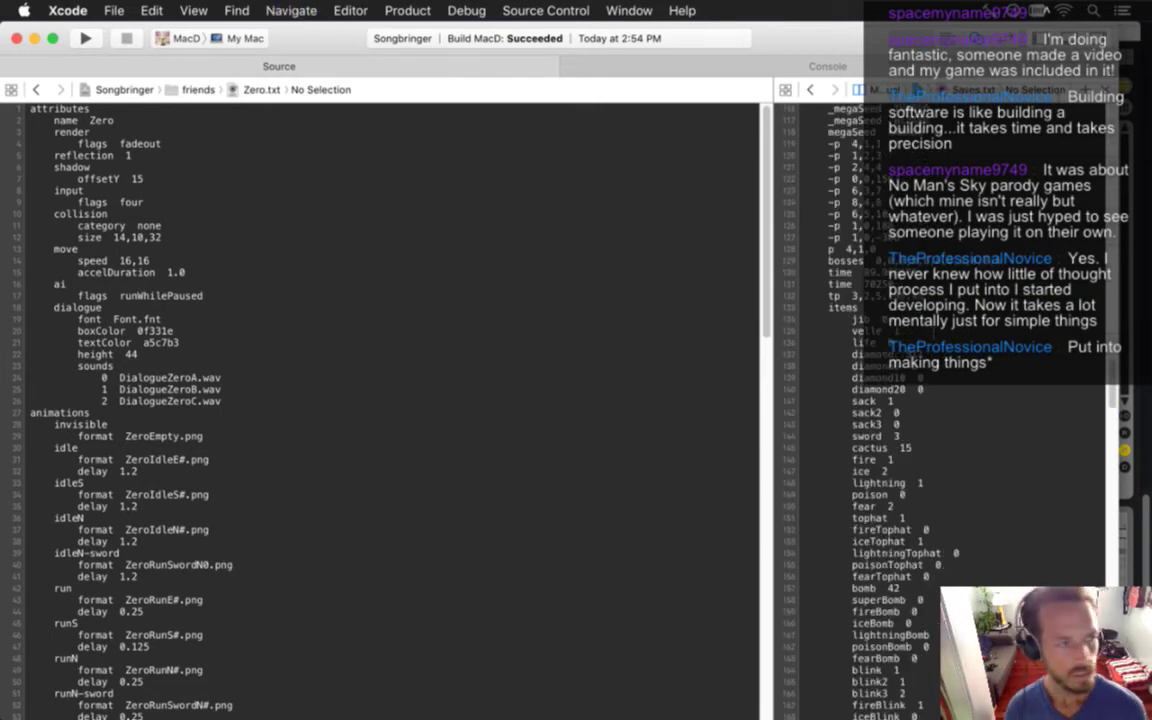
scroll(900, 420, "down", 10)
scroll(900, 420, "down", 12)
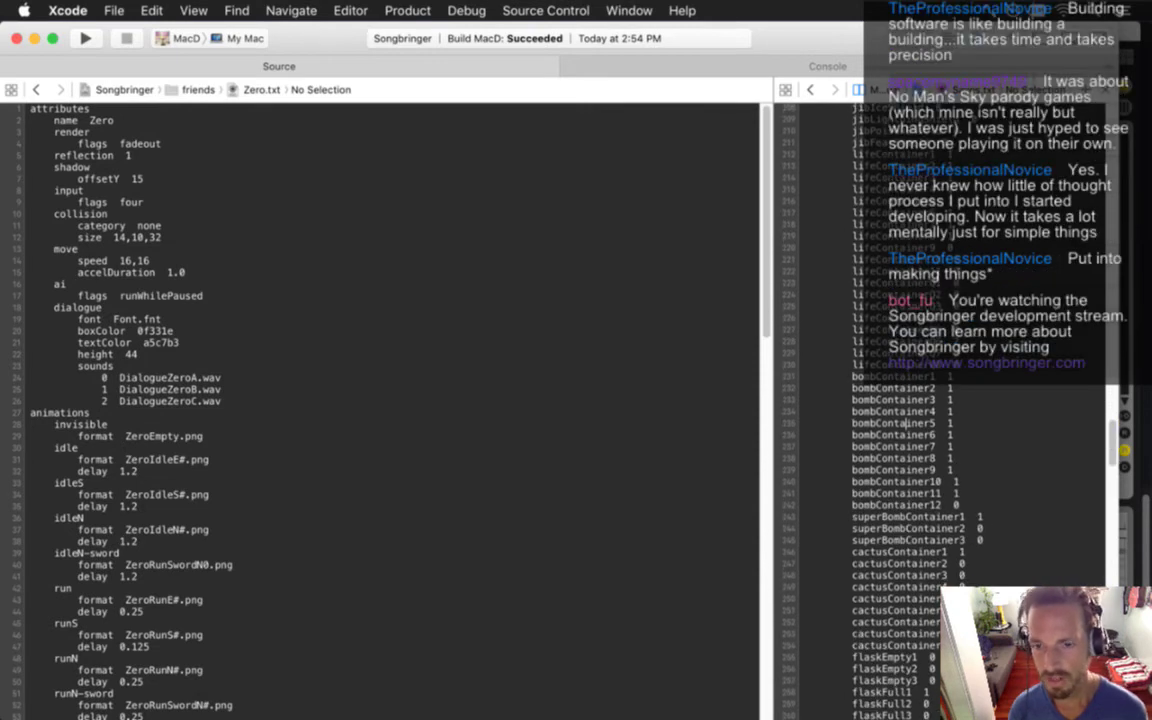
scroll(816, 610, "down", 5)
scroll(905, 714, "down", 5)
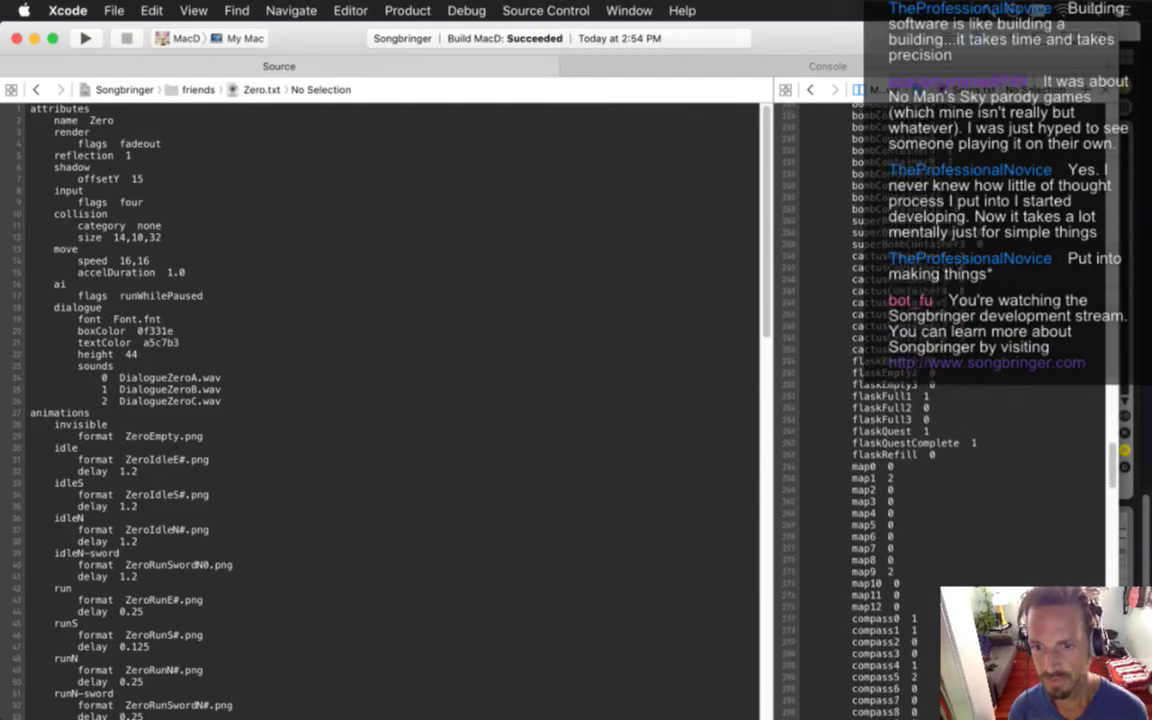
key("Down")
key("BackSpace")
type("0")
key("super+s")
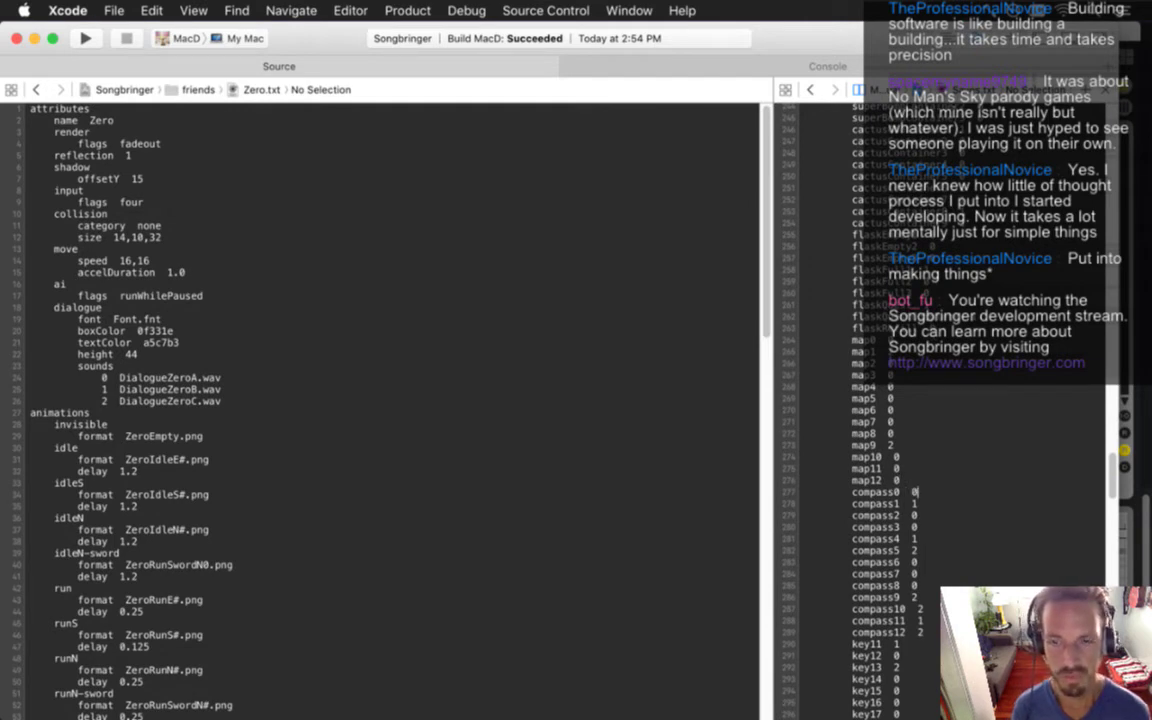
key("super+r")
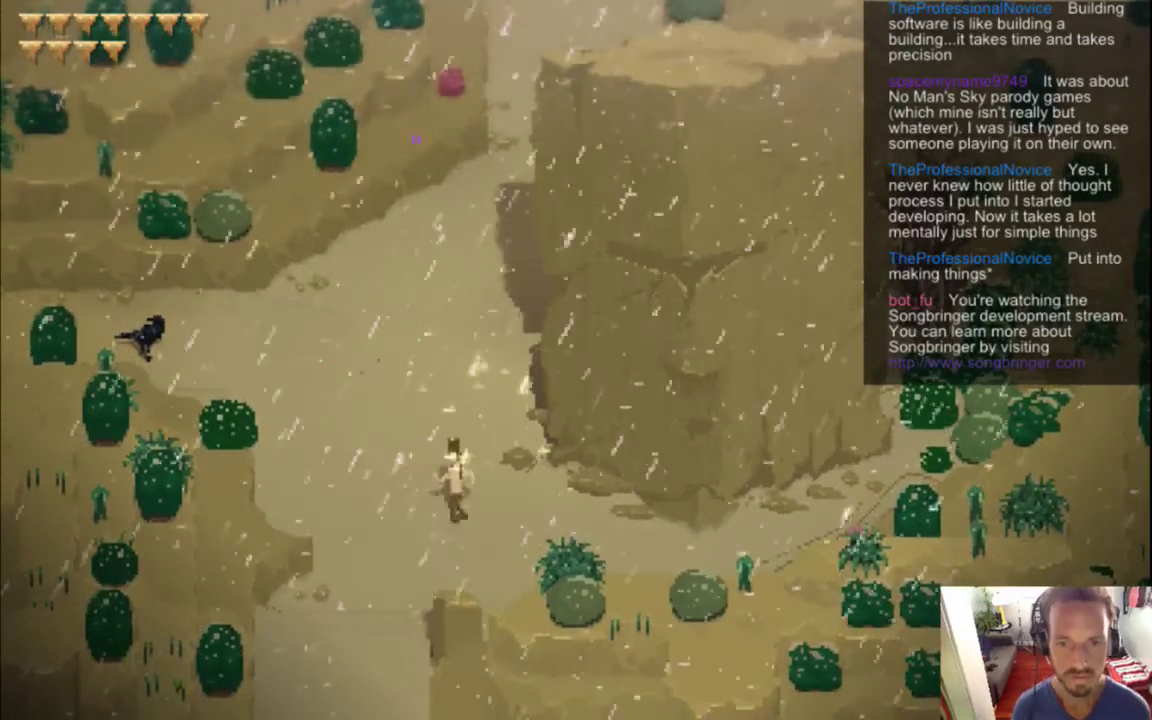
Explore the game areas to the south, west and north of the giant stone face, and quit the game
key("Left")
key("Down")
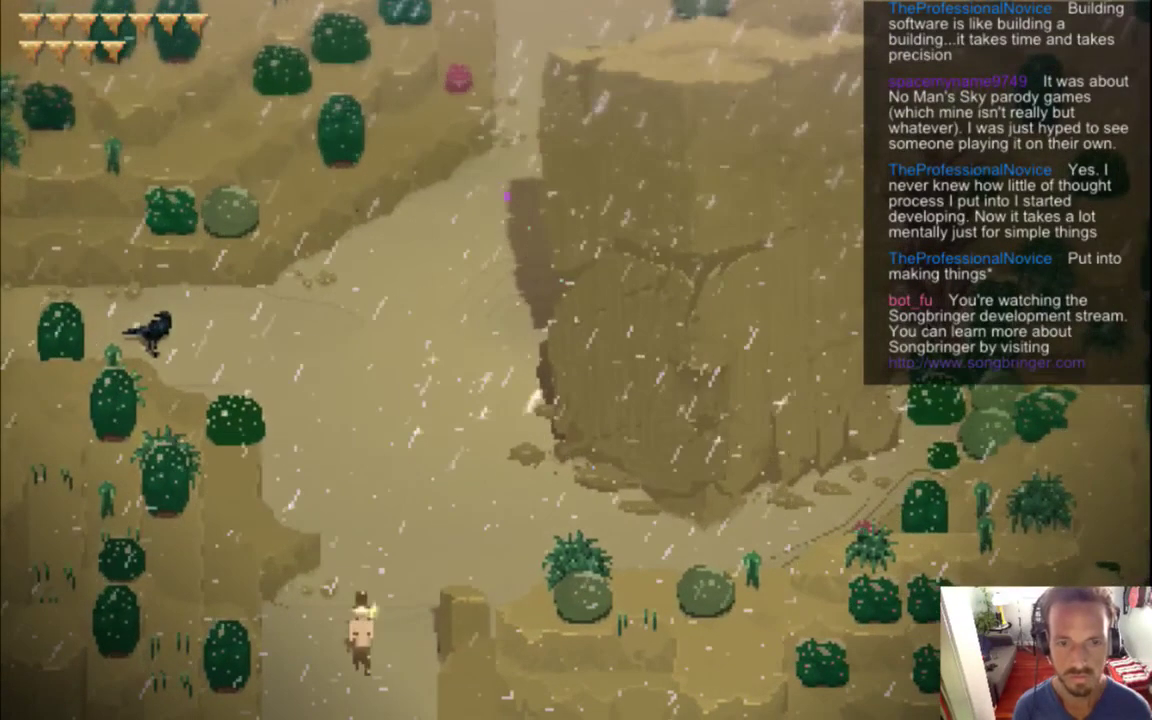
key("Down")
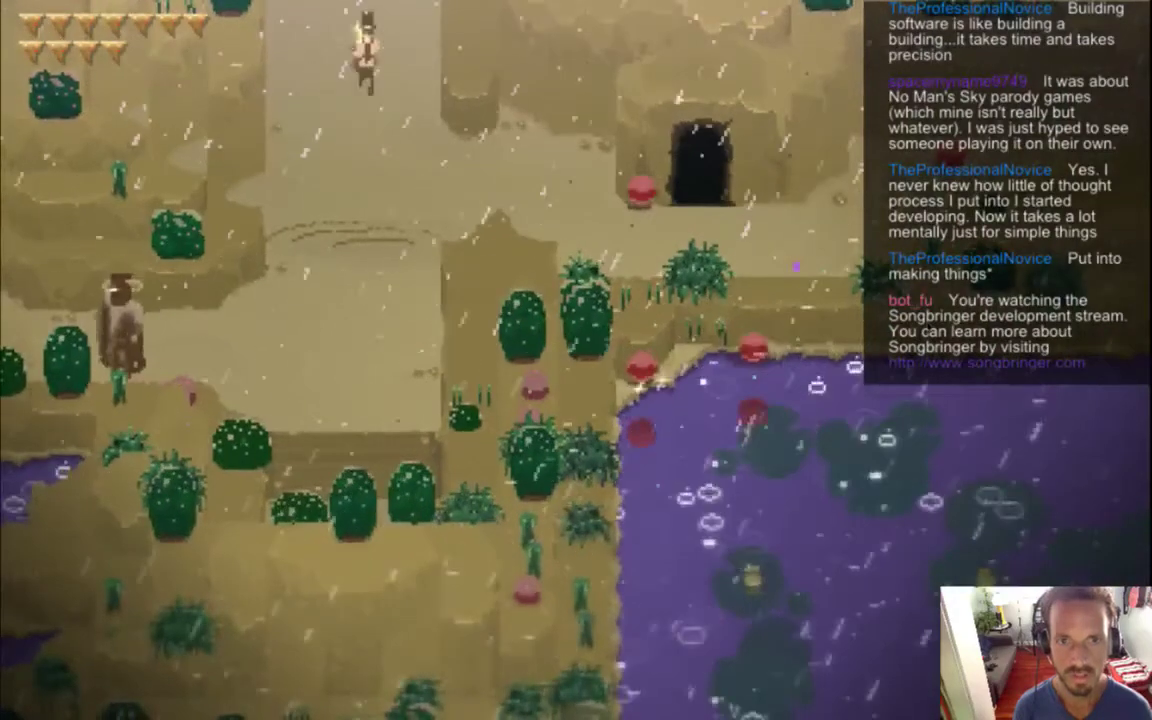
key("Up")
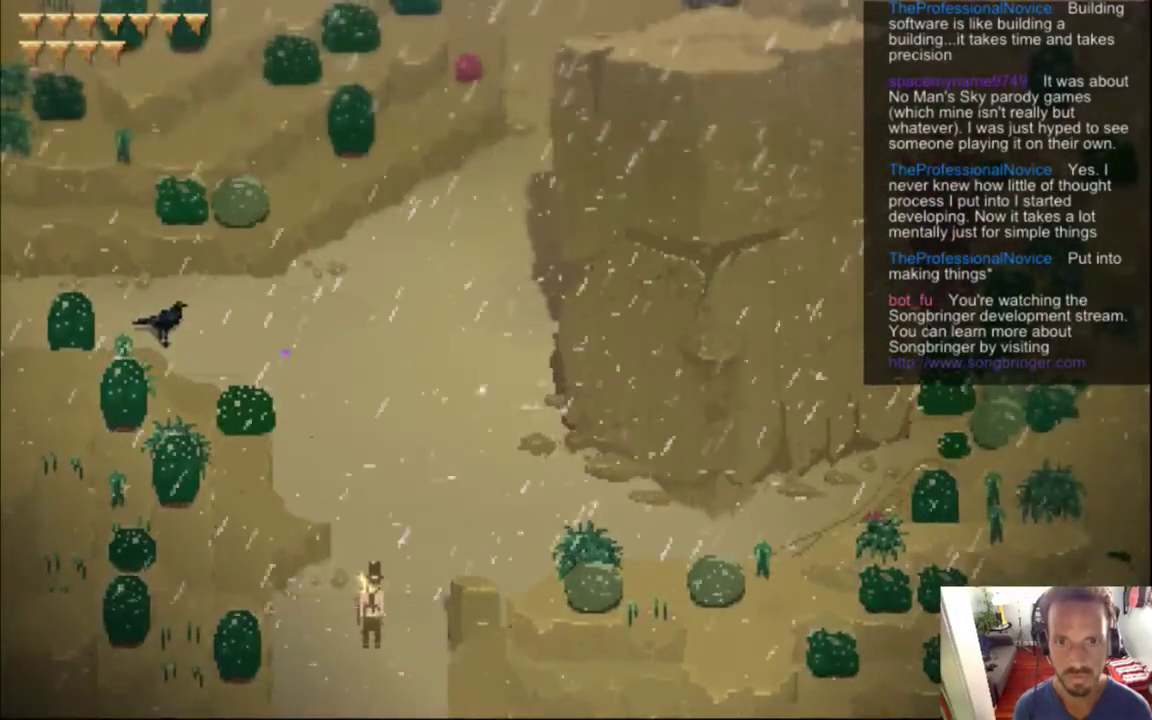
key("Up")
key("Left")
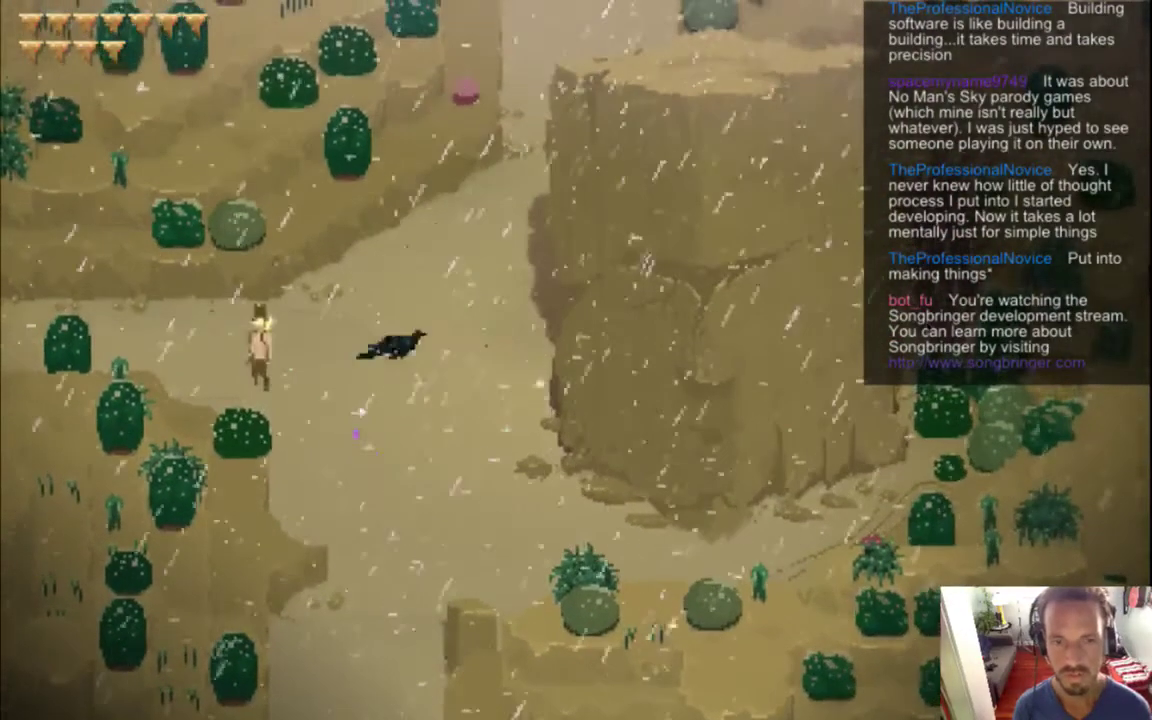
key("Left")
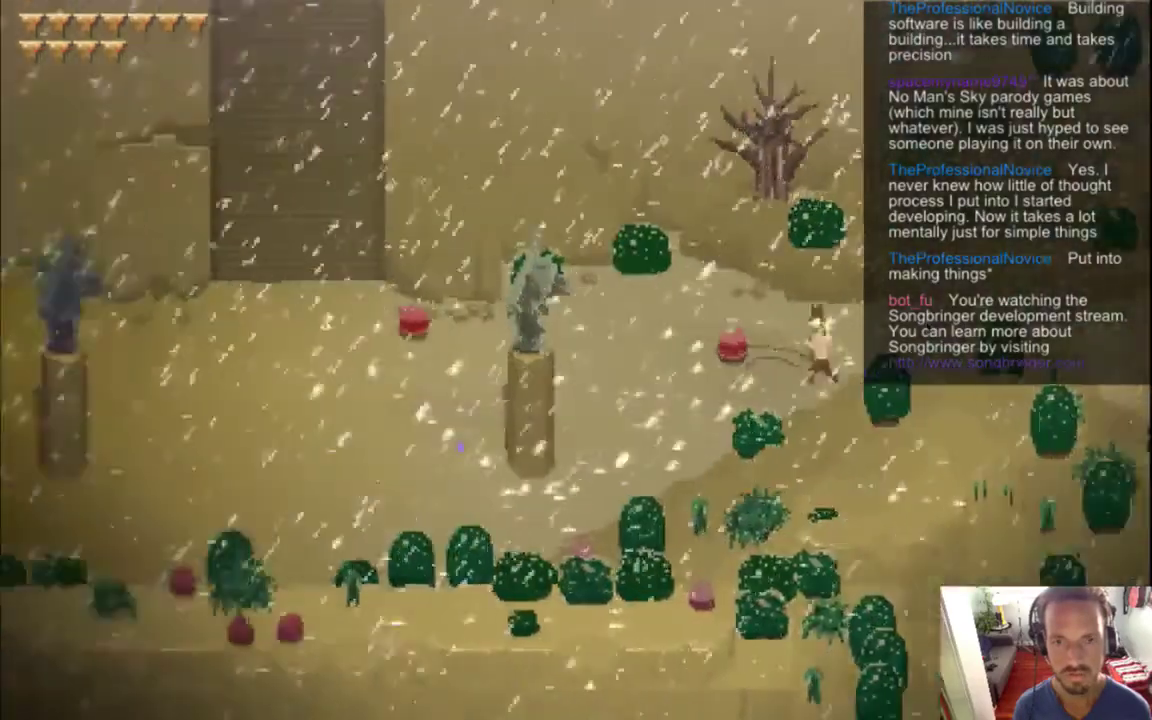
key("Left")
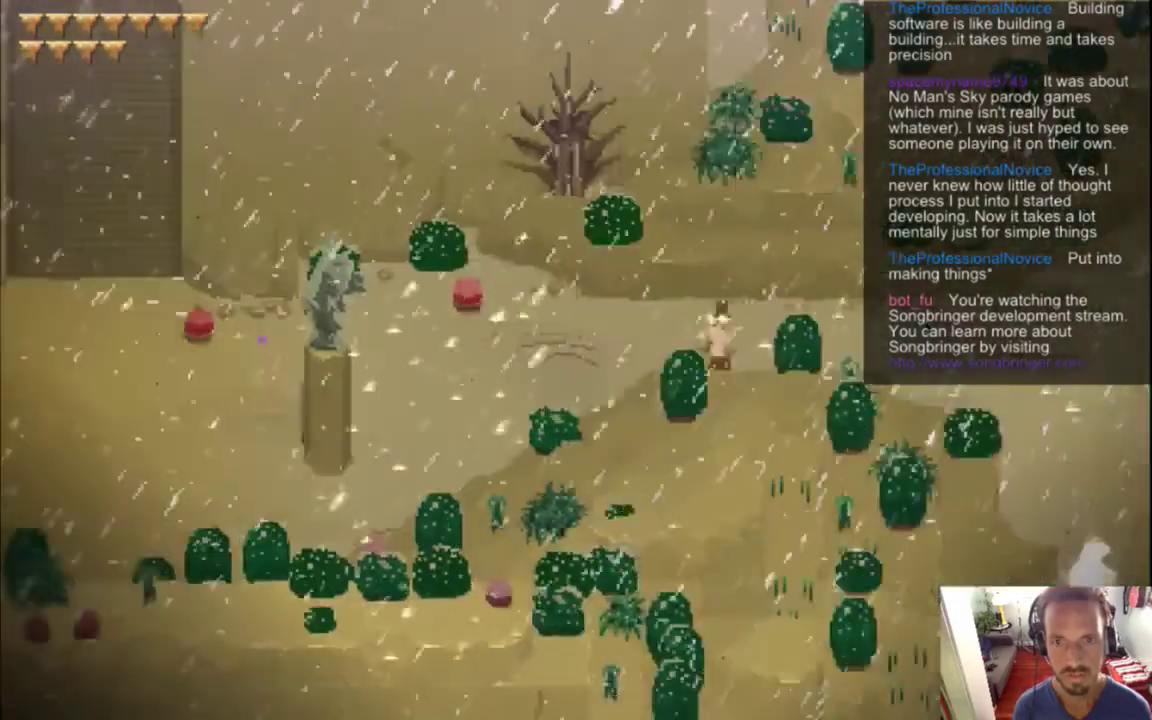
key("Right")
key("Up")
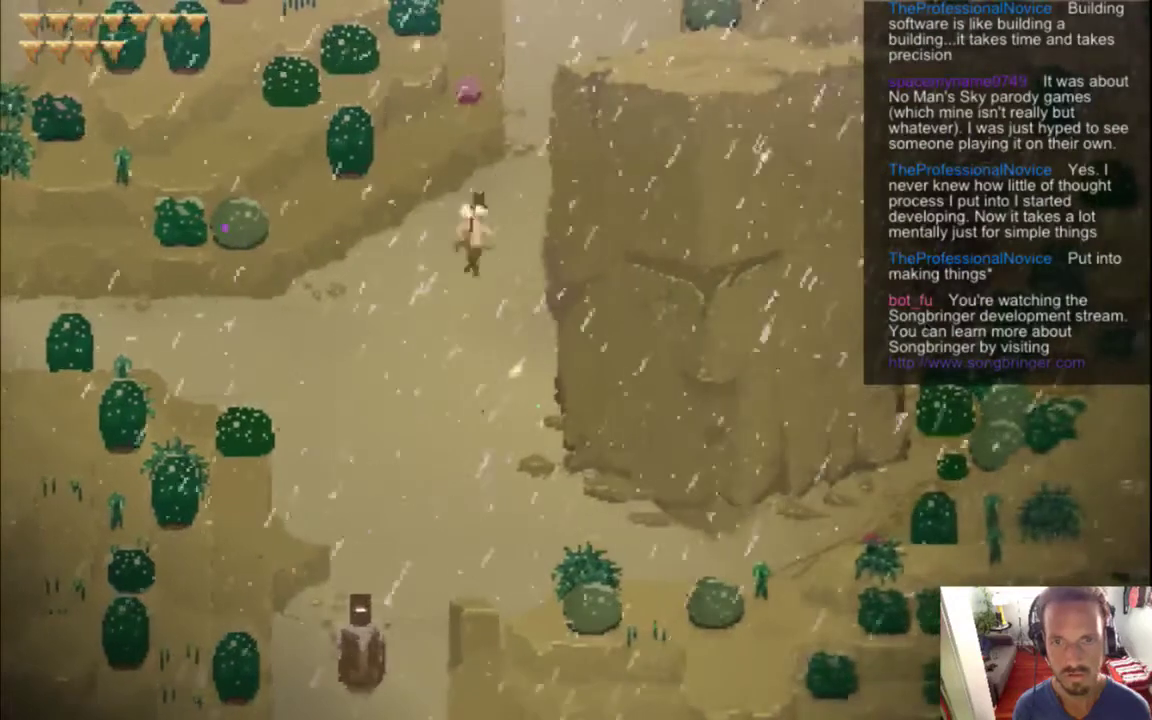
key("Up")
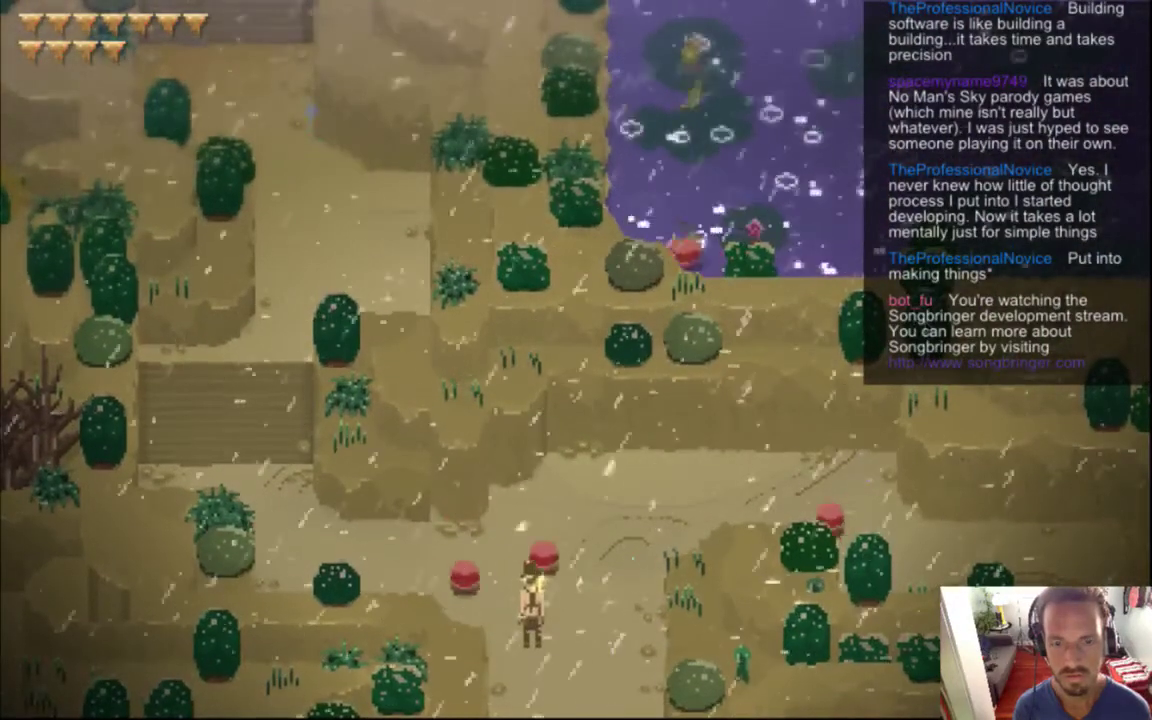
key("super+q")
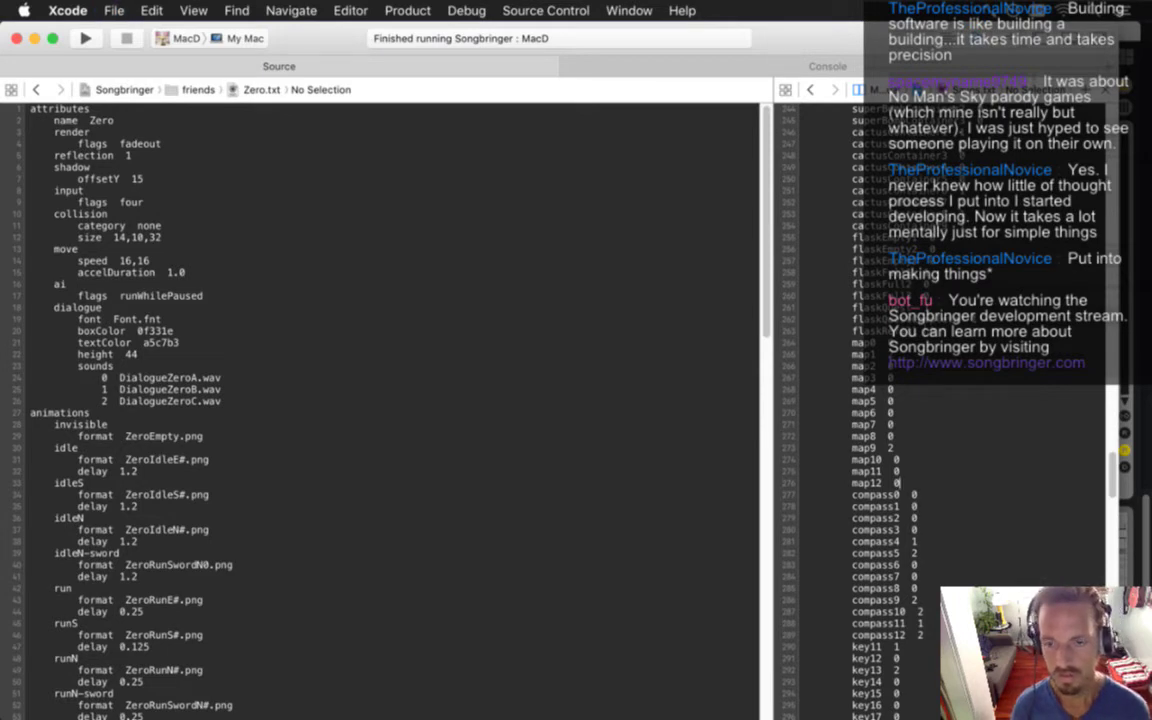
Enter 1 for additional flags in the bosses line of the save file in Xcode
scroll(897, 483, "up", 15)
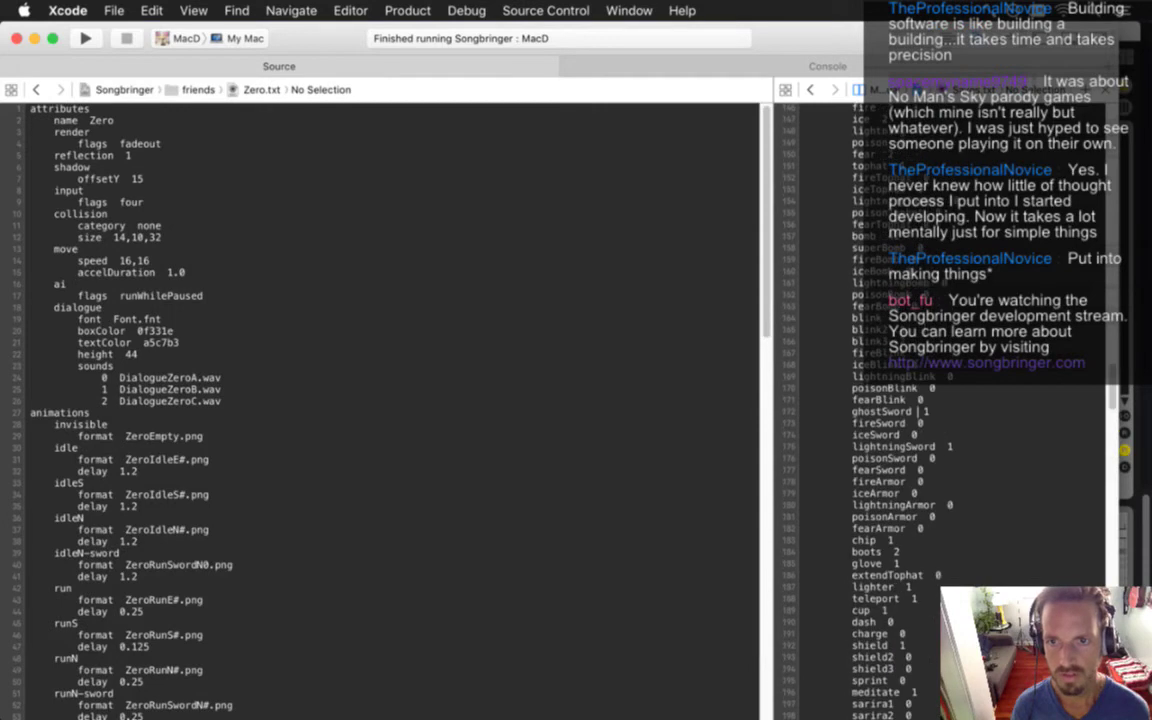
scroll(880, 411, "up", 10)
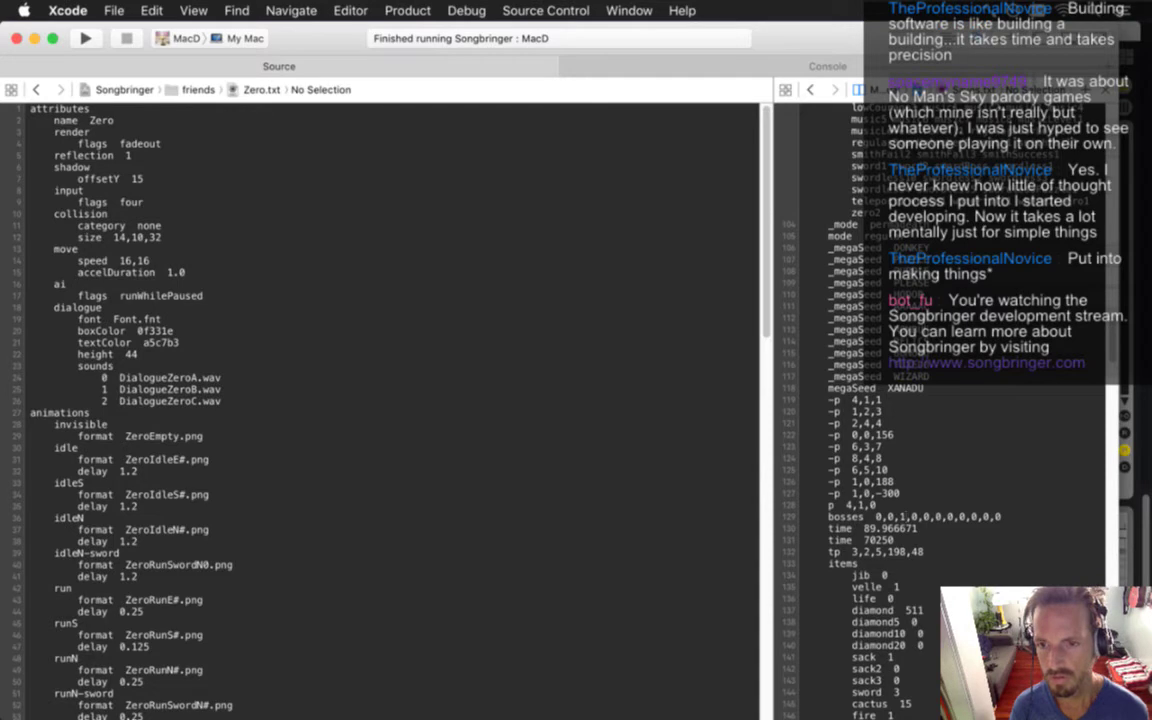
double_click(924, 516)
type("1")
double_click(937, 516)
type("1,1")
Save the edited file in Xcode and run the Songbringer build
key("super+r")
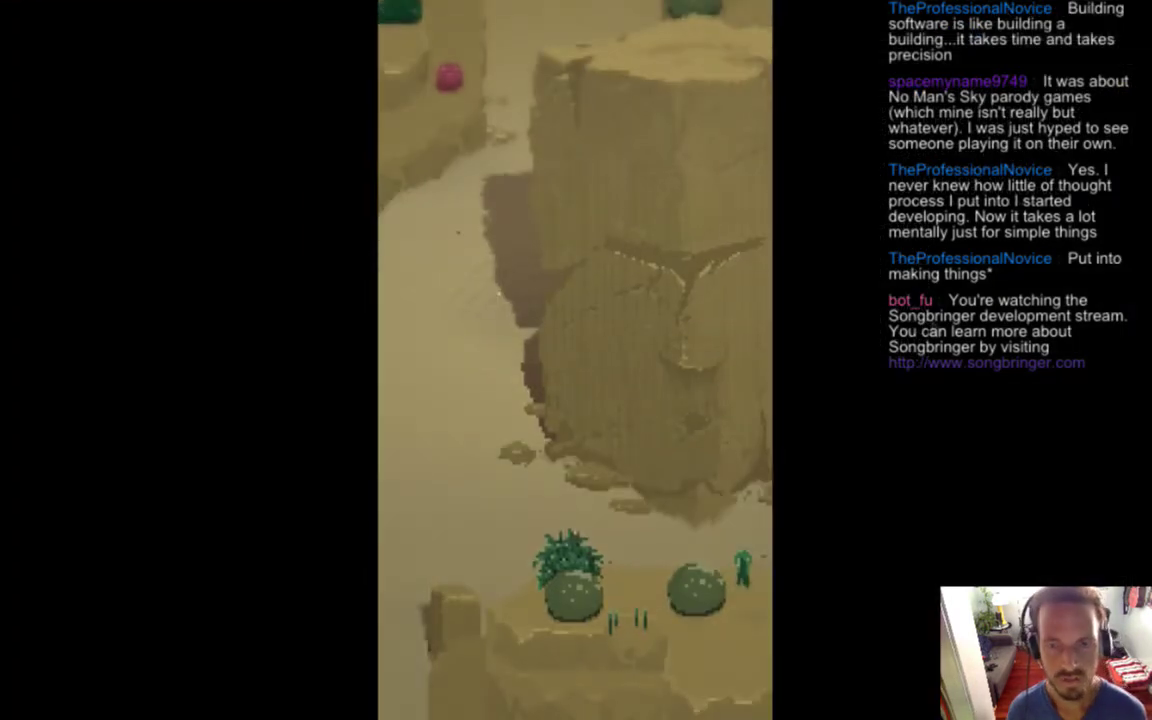
key("super+Tab")
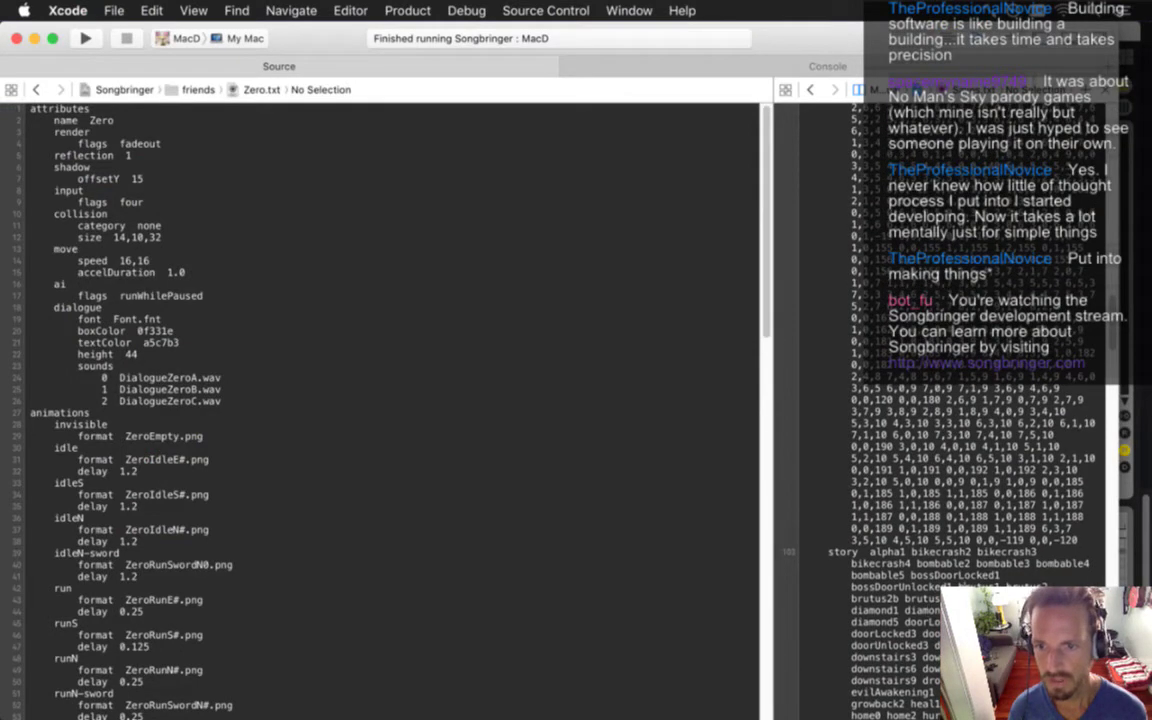
key("super+s")
key("super+r")
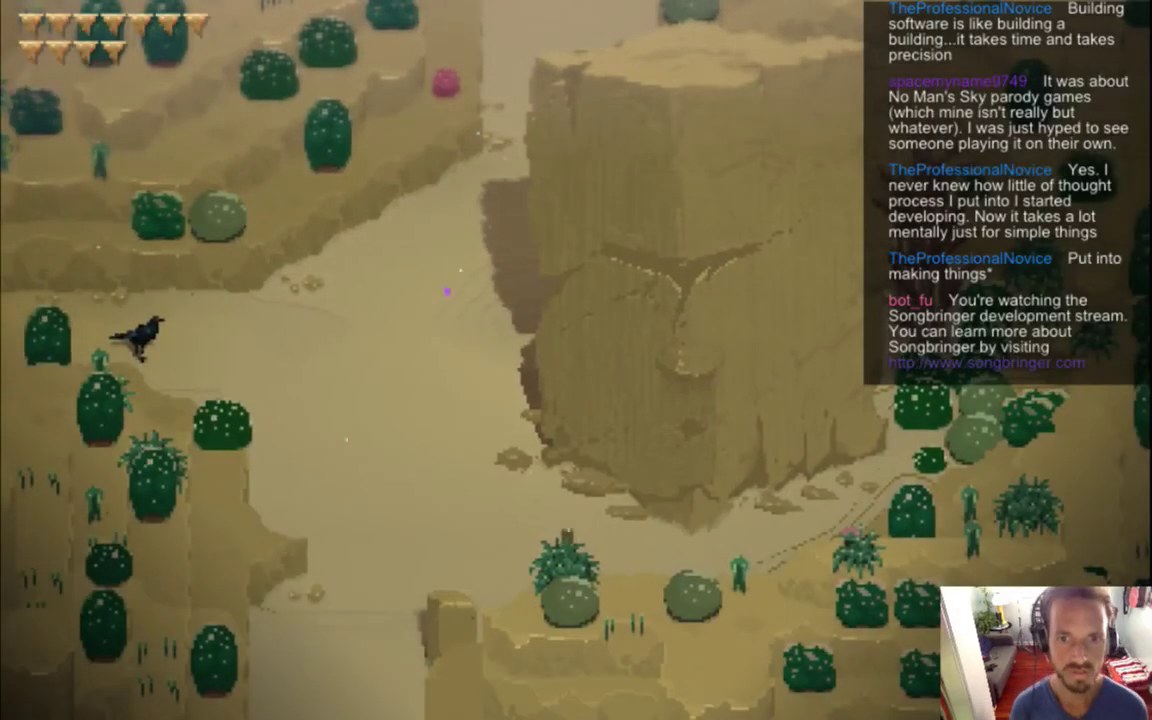
Walk the character south to the bearded man with the staff, view his dialogue, and quit the game
key("Down")
key("Left")
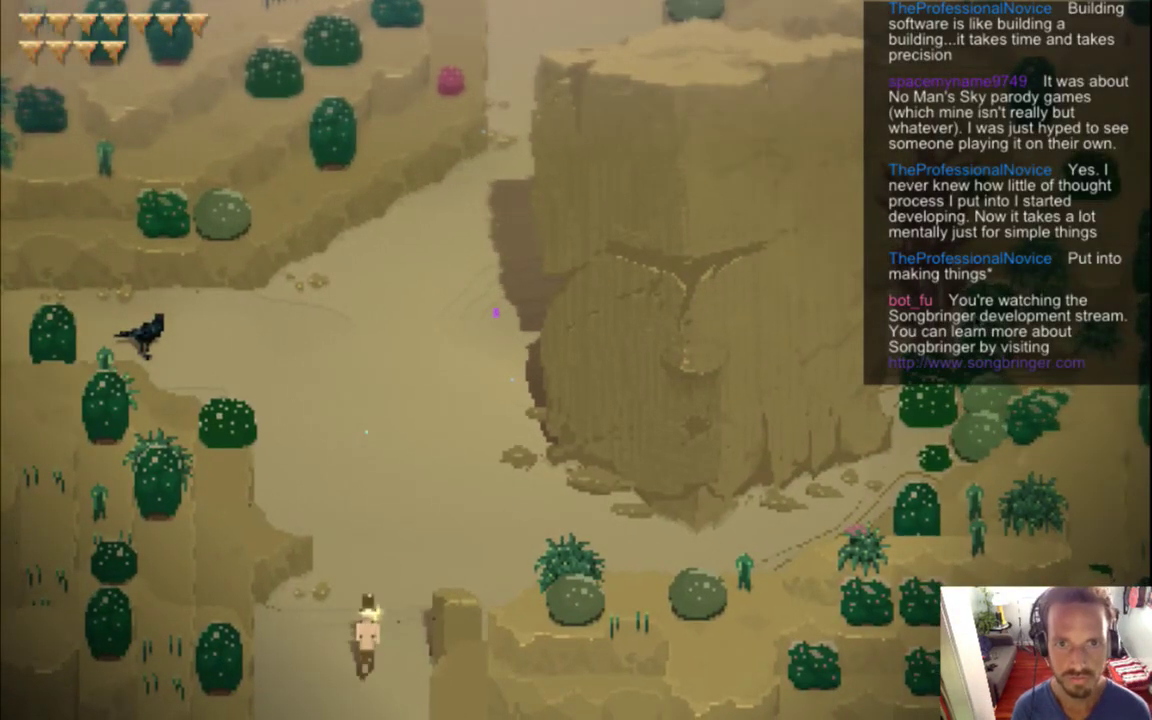
key("Down")
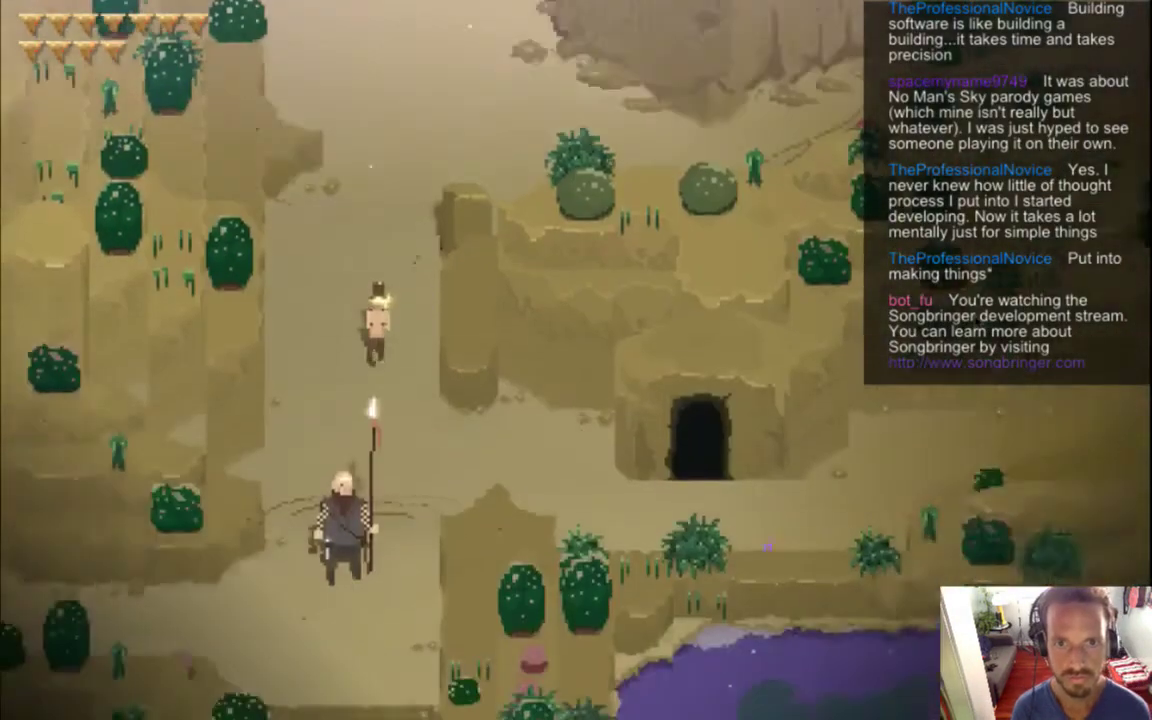
key("Right")
key("Down")
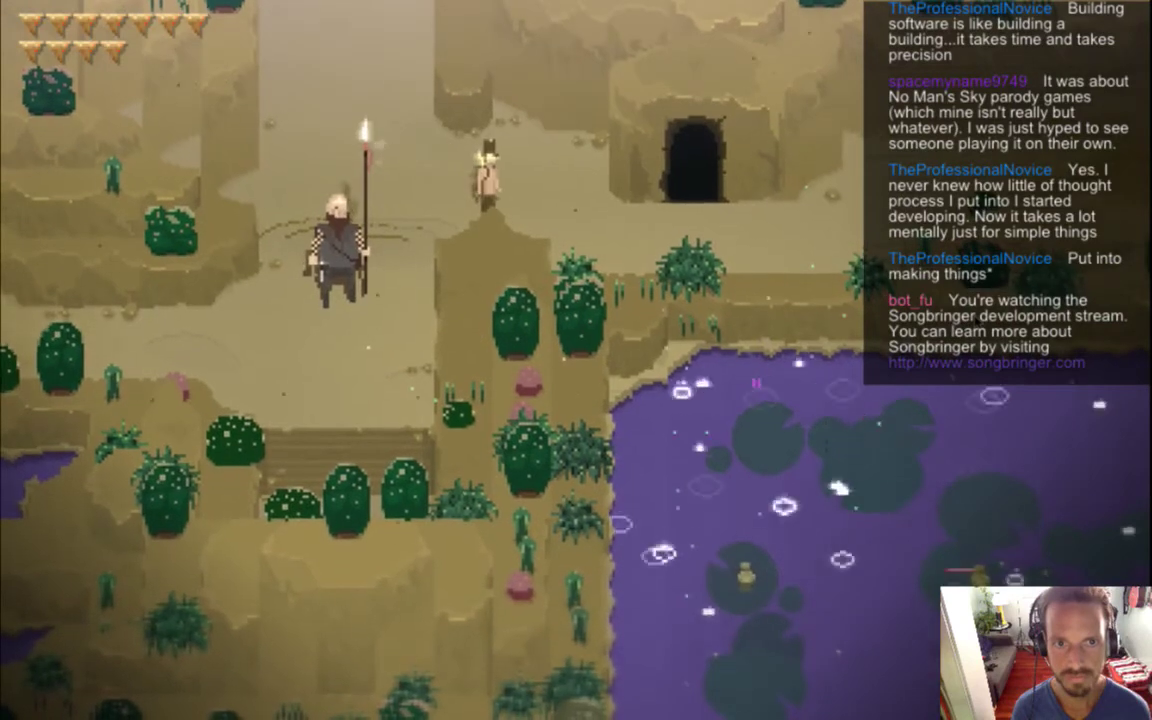
key("f")
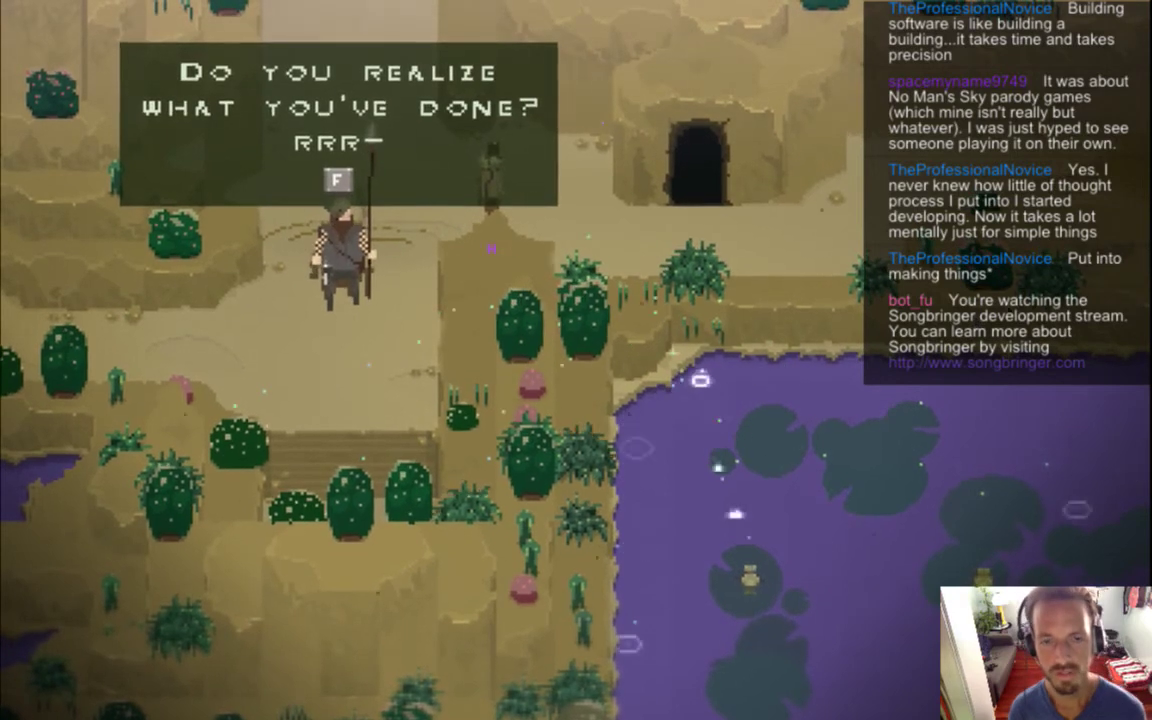
key("super+q")
Switch to Ableton Live and save the DialogueZero live set under the new name DialogueBrutus
key("super+Tab")
key("super+Tab")
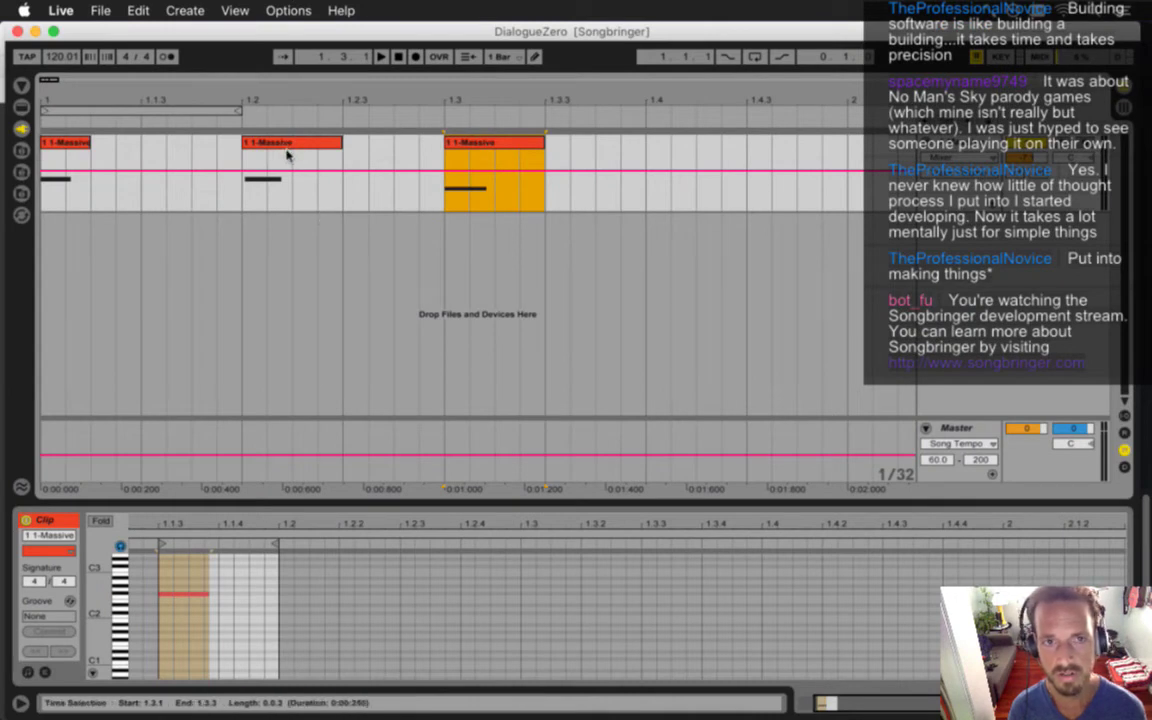
left_click(100, 10)
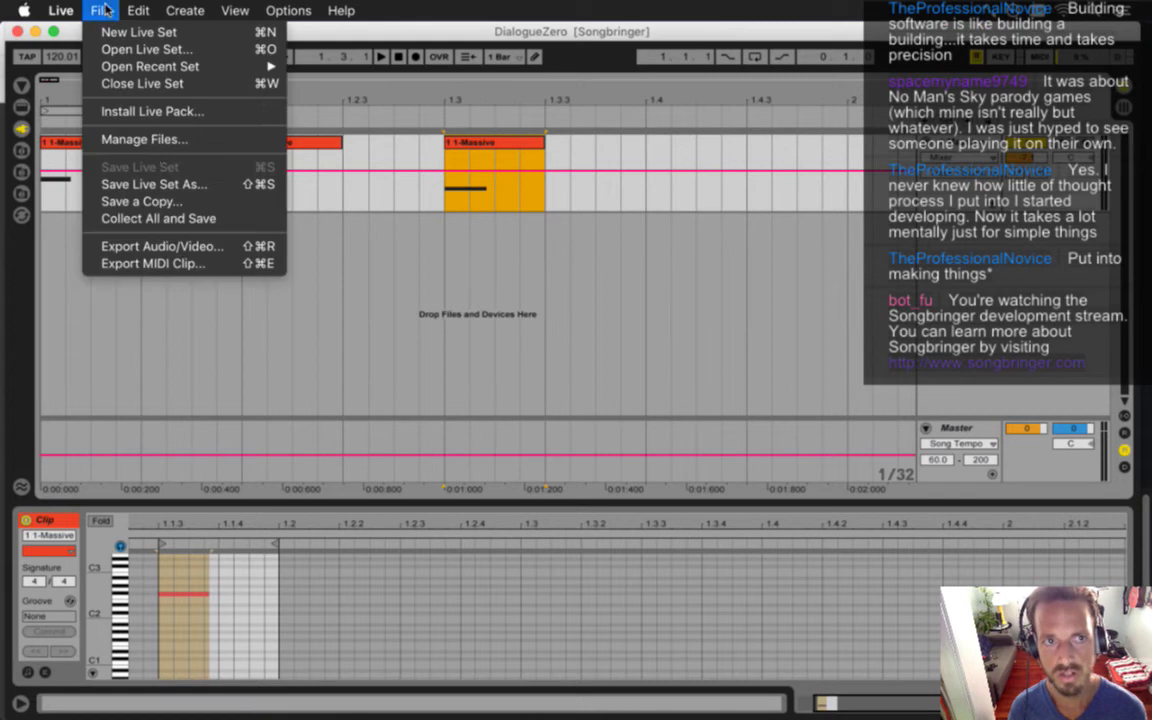
left_click(165, 184)
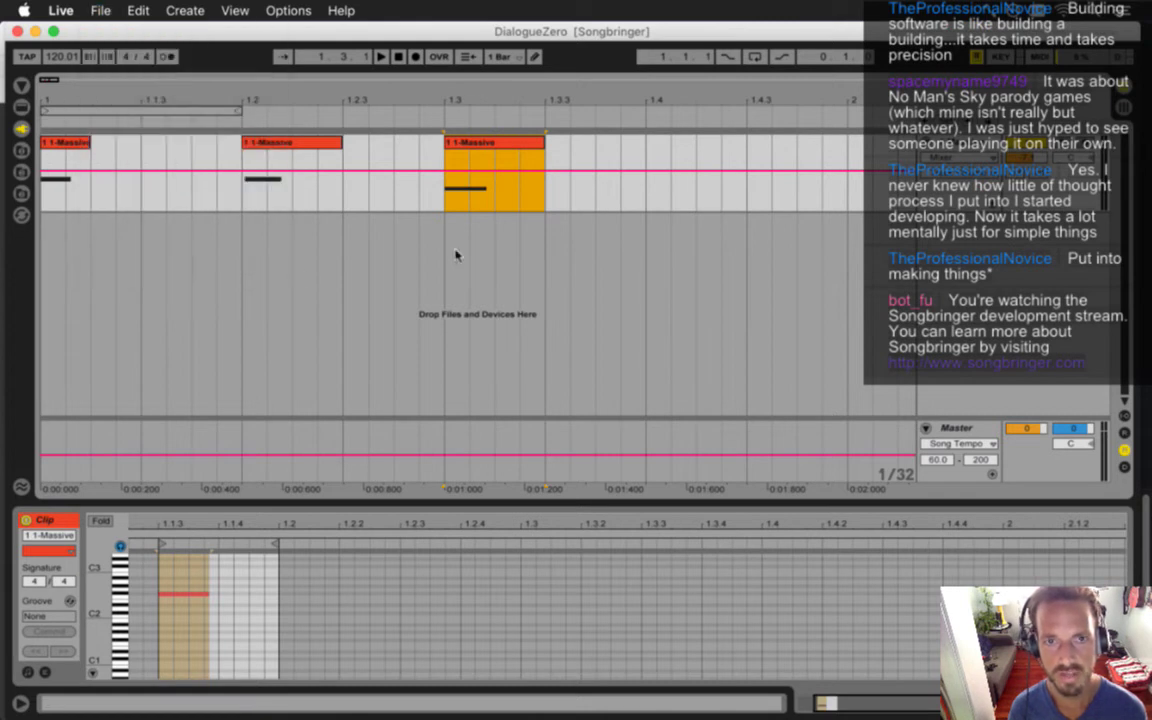
left_click(550, 126)
key("BackSpace")
key("BackSpace")
key("BackSpace")
key("BackSpace")
type("Brutus")
key("Return")
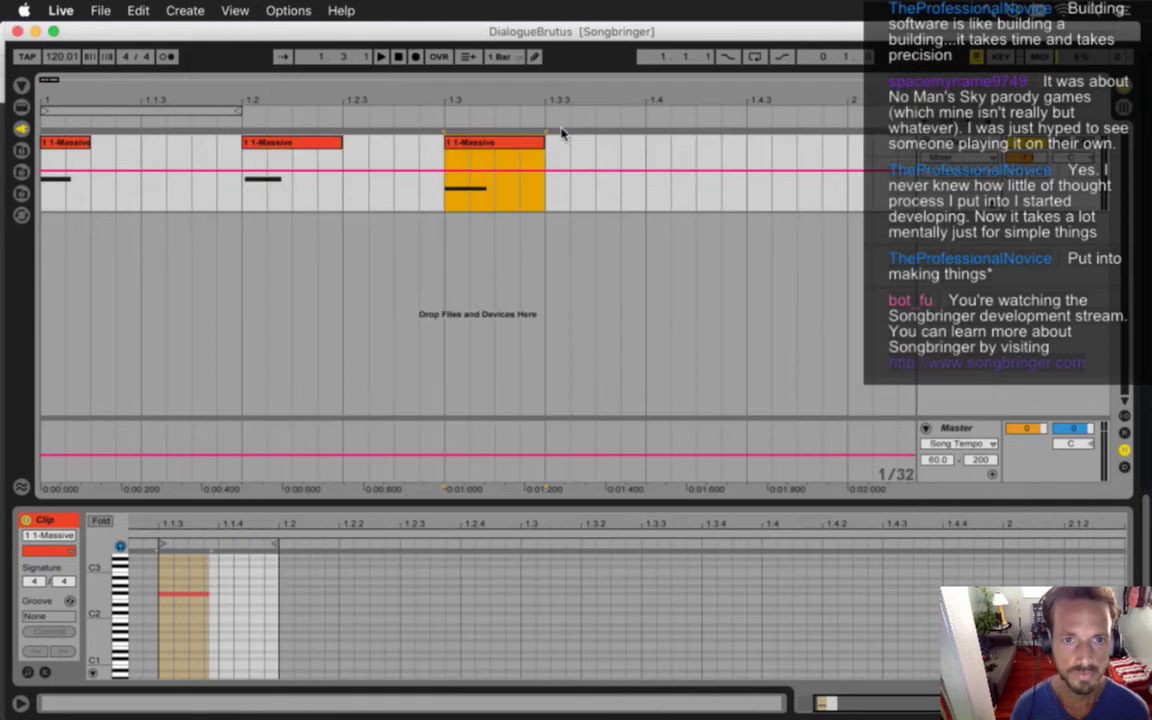
Set the wavetable of oscillator 1 in the track's Massive synth to Deep Throat, and close the synth window
left_click(60, 150)
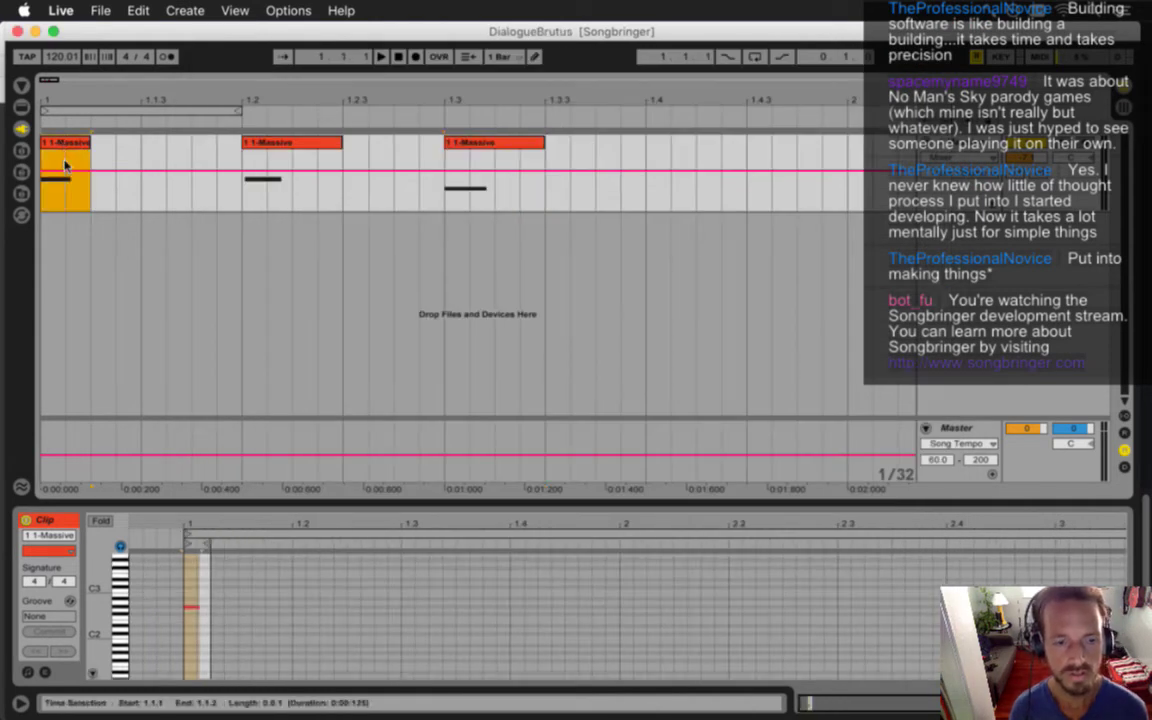
key("shift+Tab")
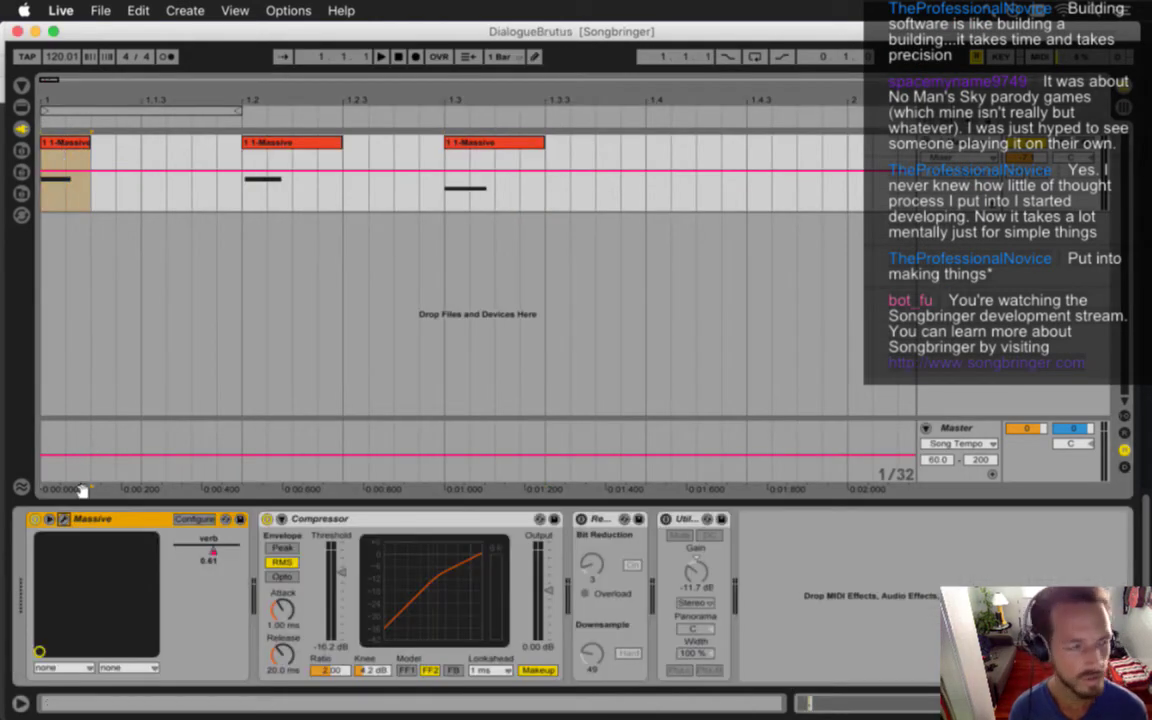
left_click(63, 519)
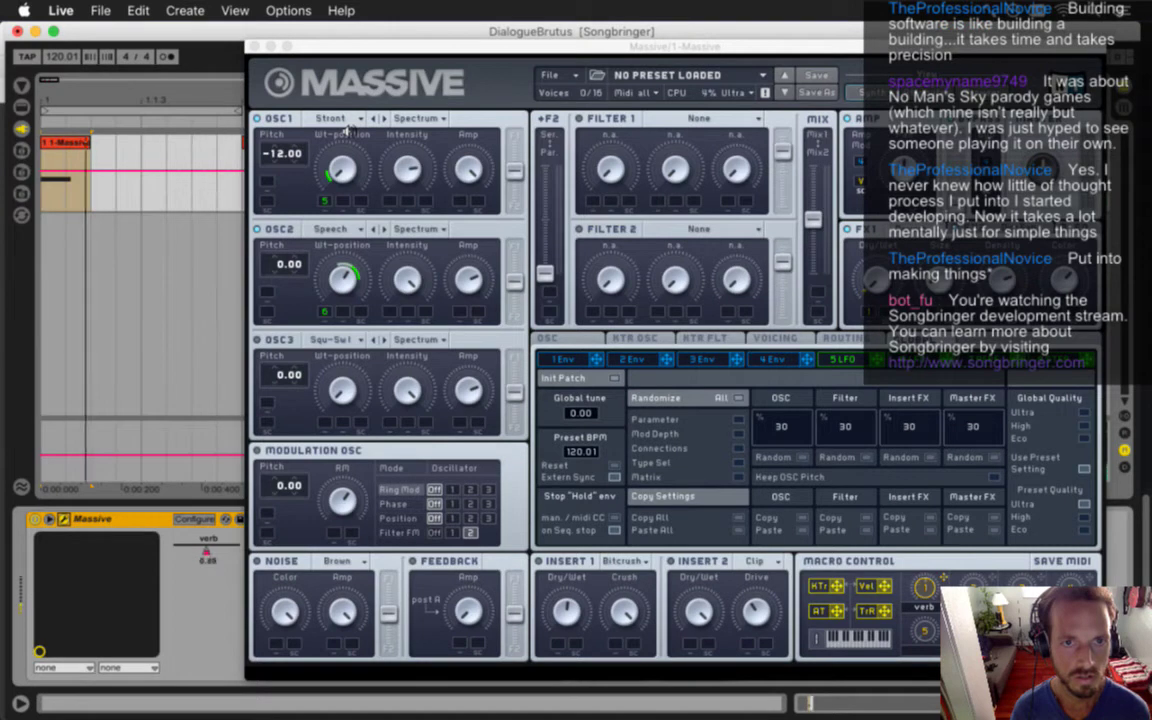
left_click(352, 120)
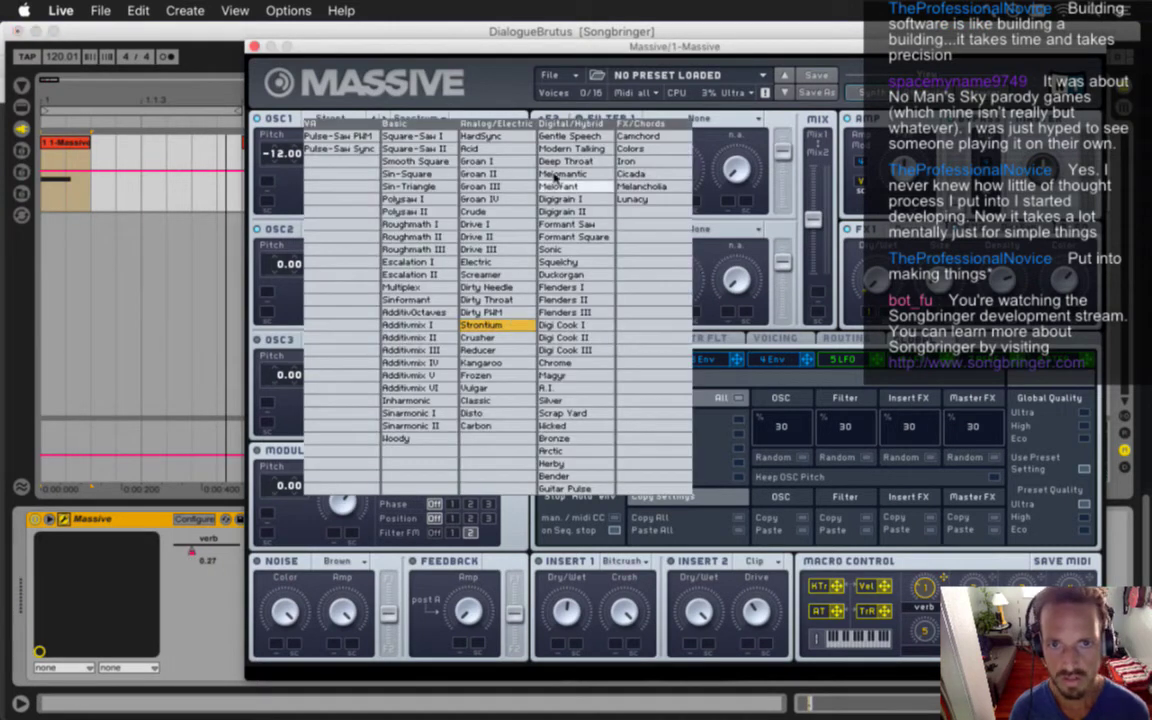
left_click(578, 138)
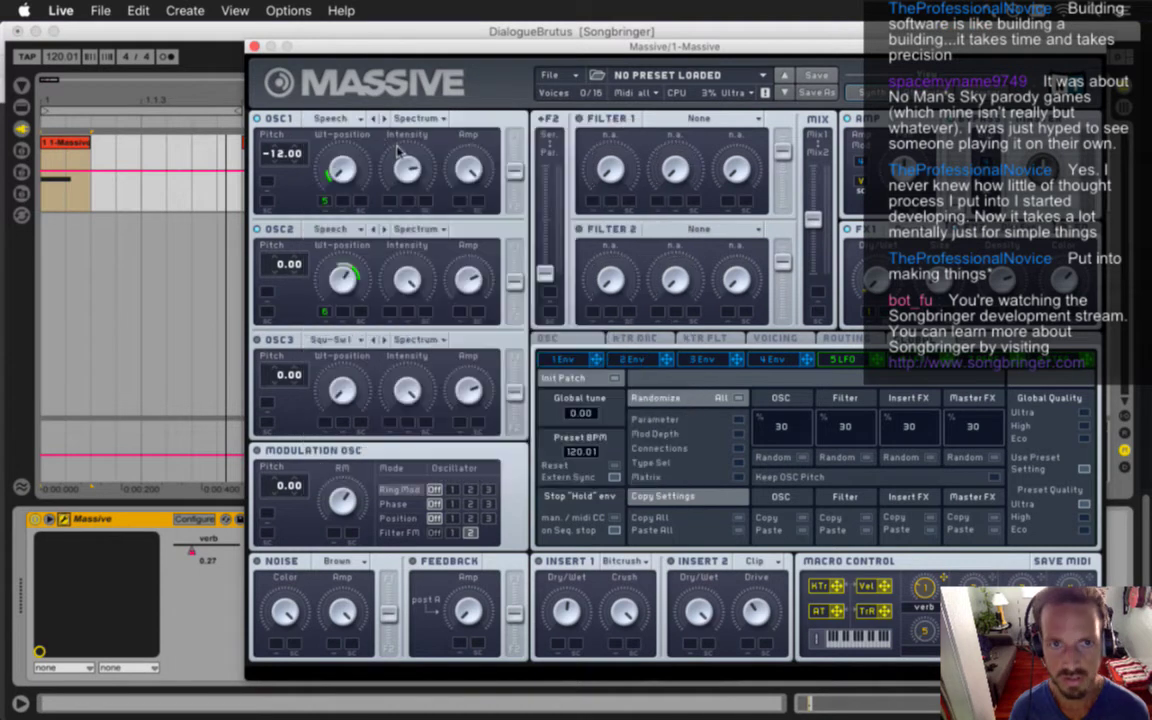
left_click(383, 119)
left_click(383, 119)
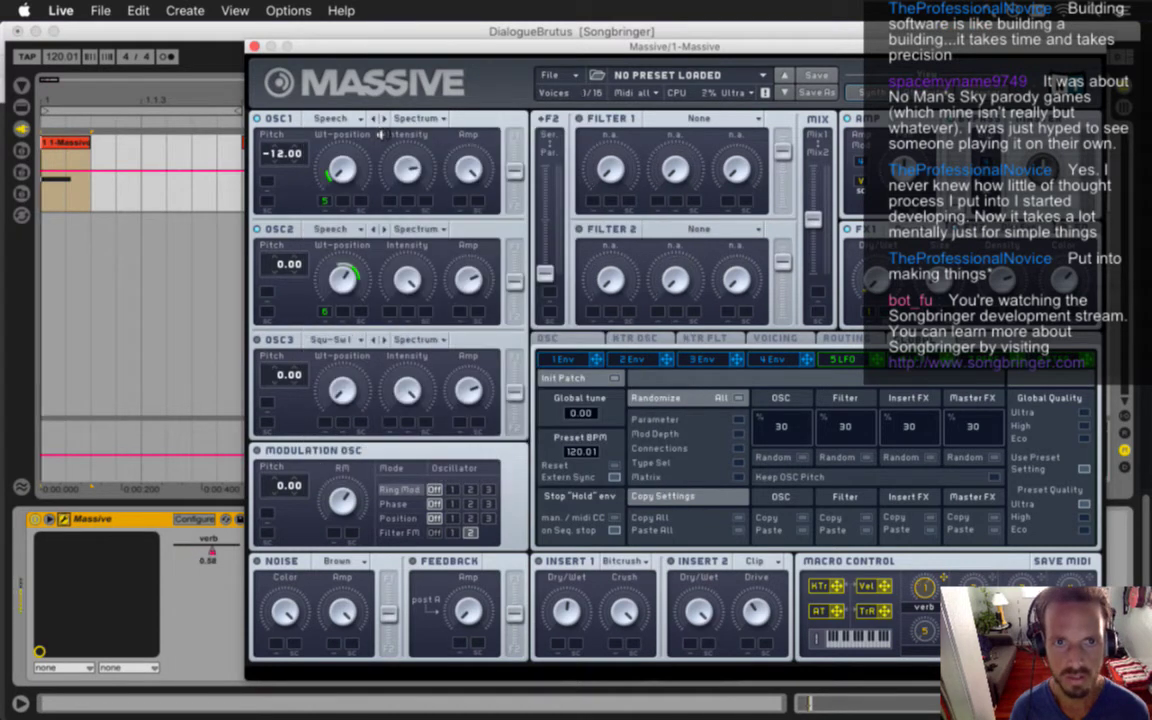
left_click(383, 119)
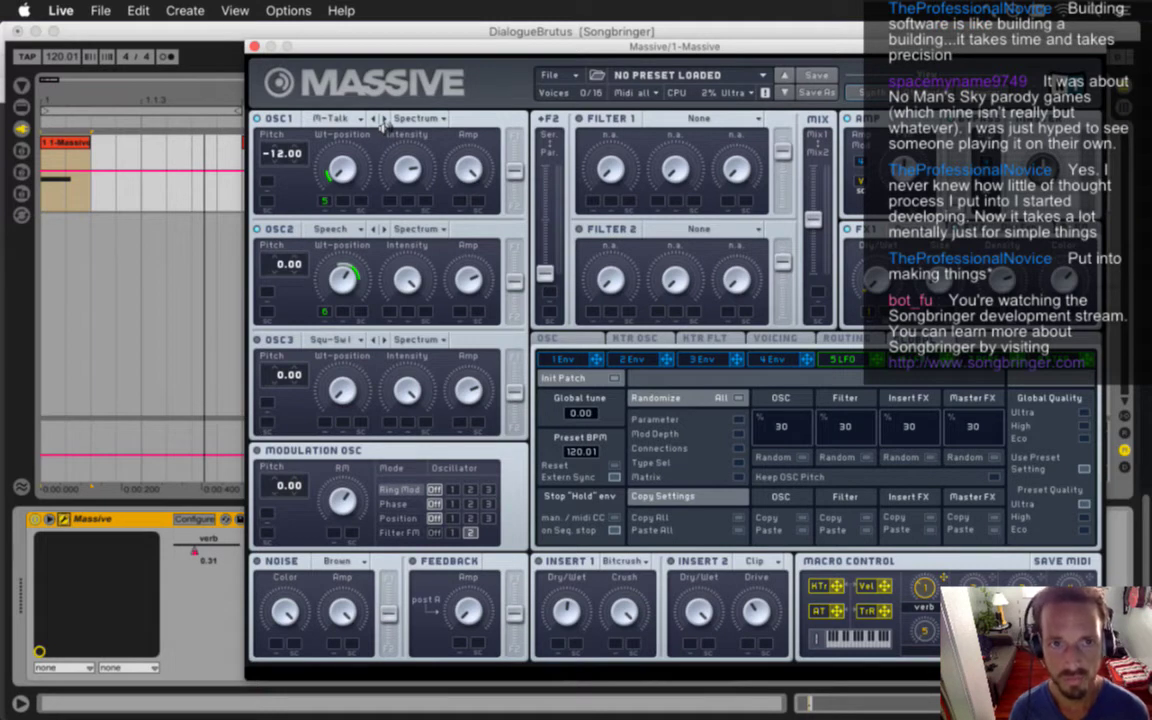
left_click(383, 119)
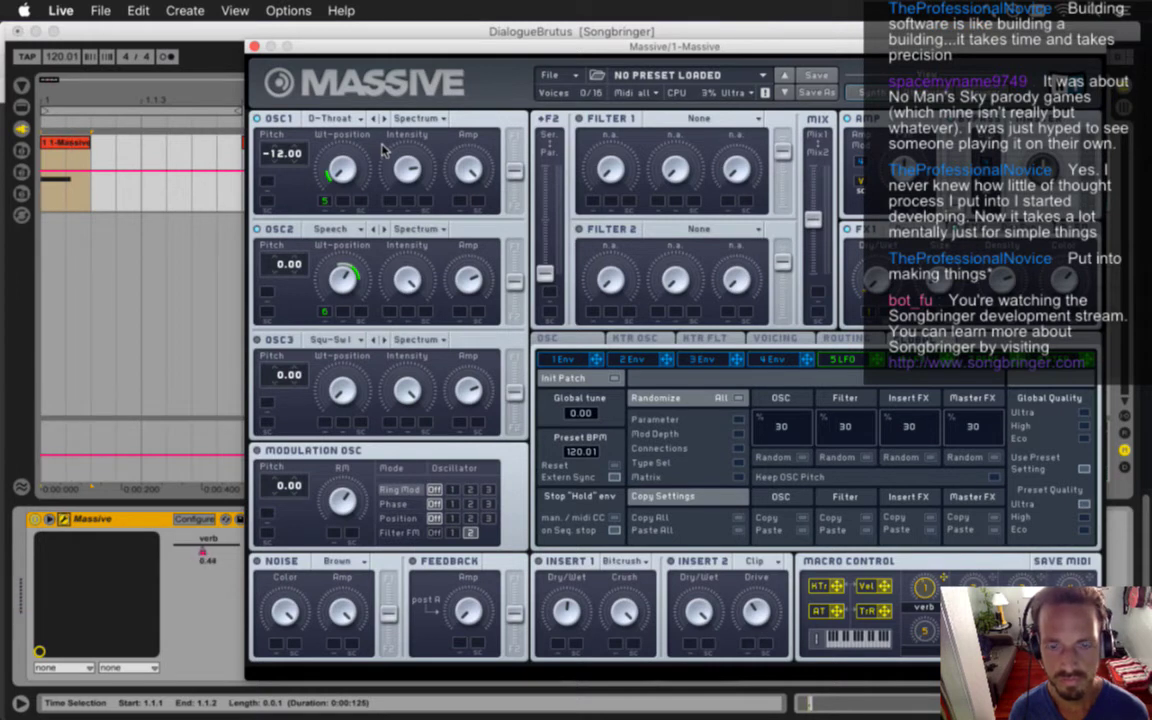
left_click(254, 46)
Raise the note in the third Massive clip to G2
left_click(457, 143)
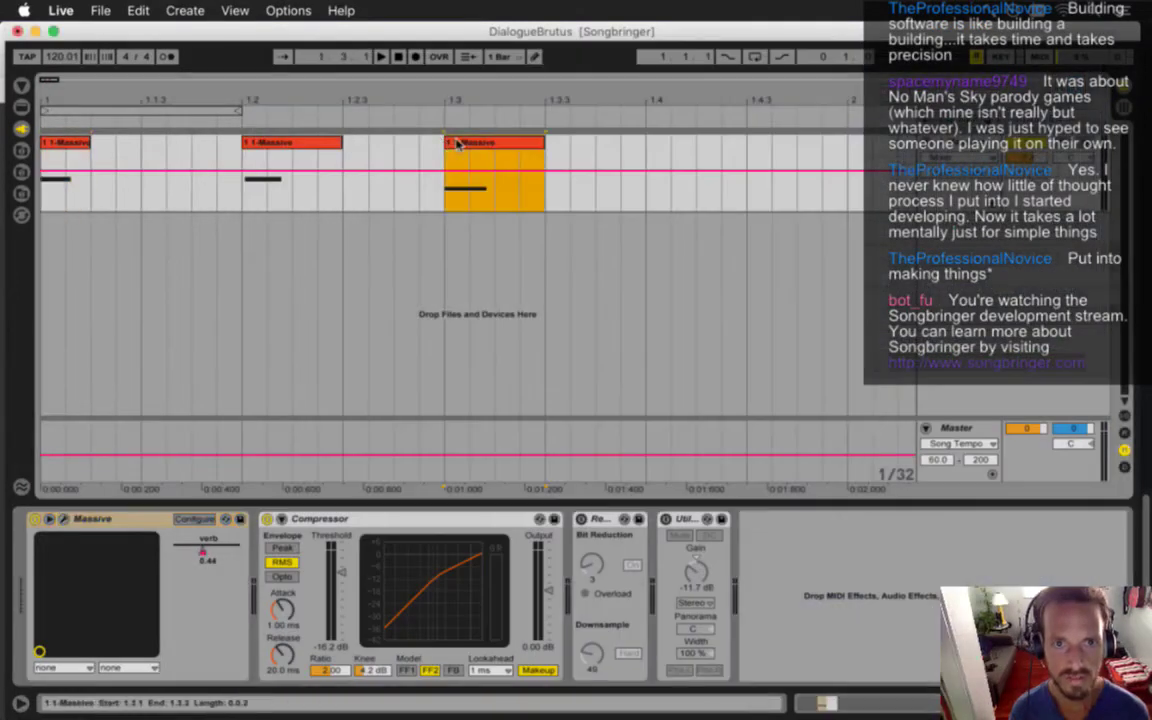
key("shift+Tab")
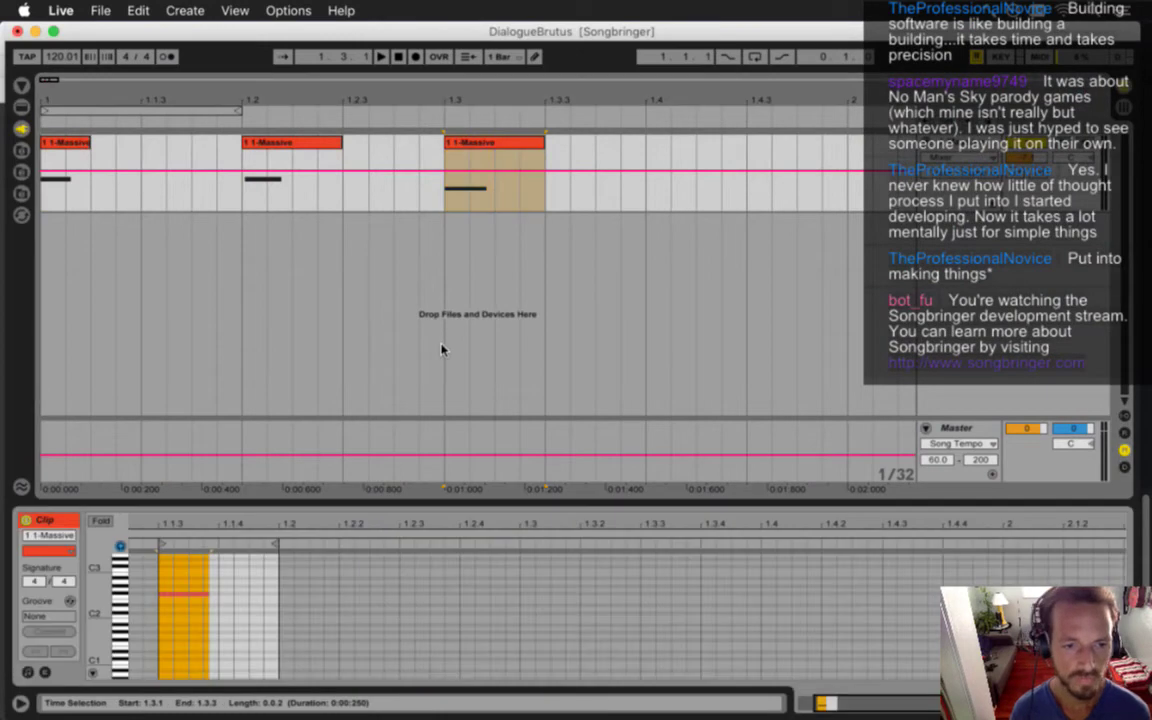
left_click(181, 596)
left_click_drag(181, 596, 181, 588)
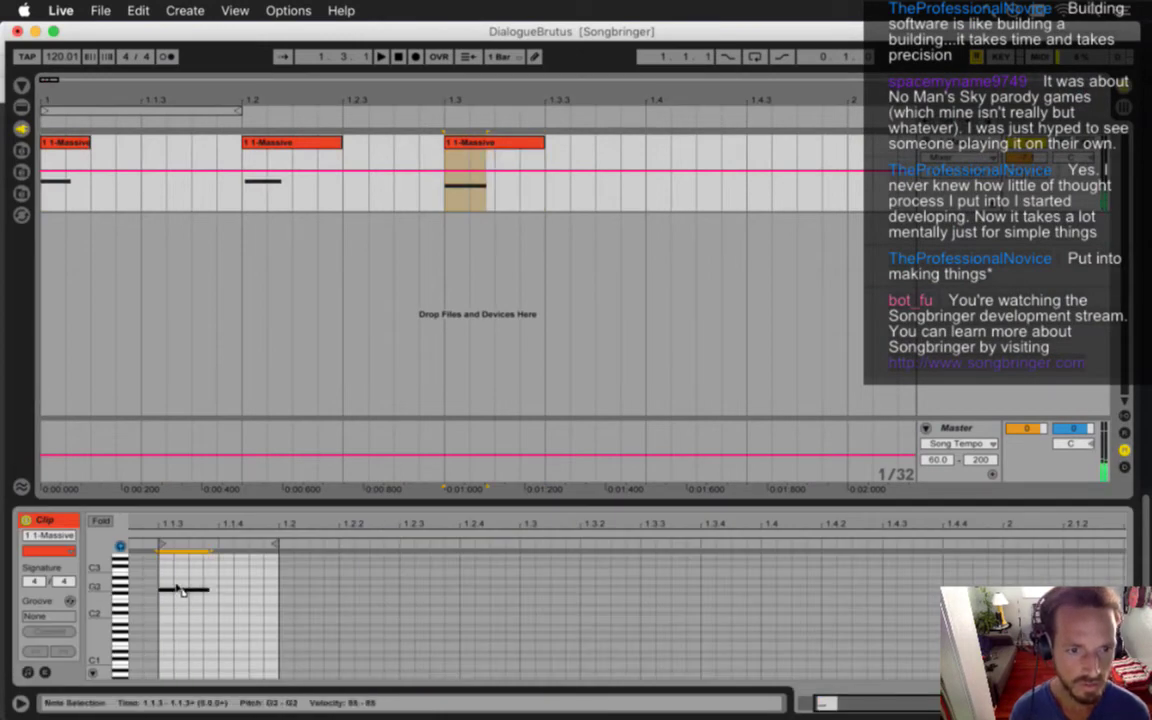
Play the arrangement from the first clip to hear all three dialogue notes
left_click(64, 155)
key("space")
key("space")
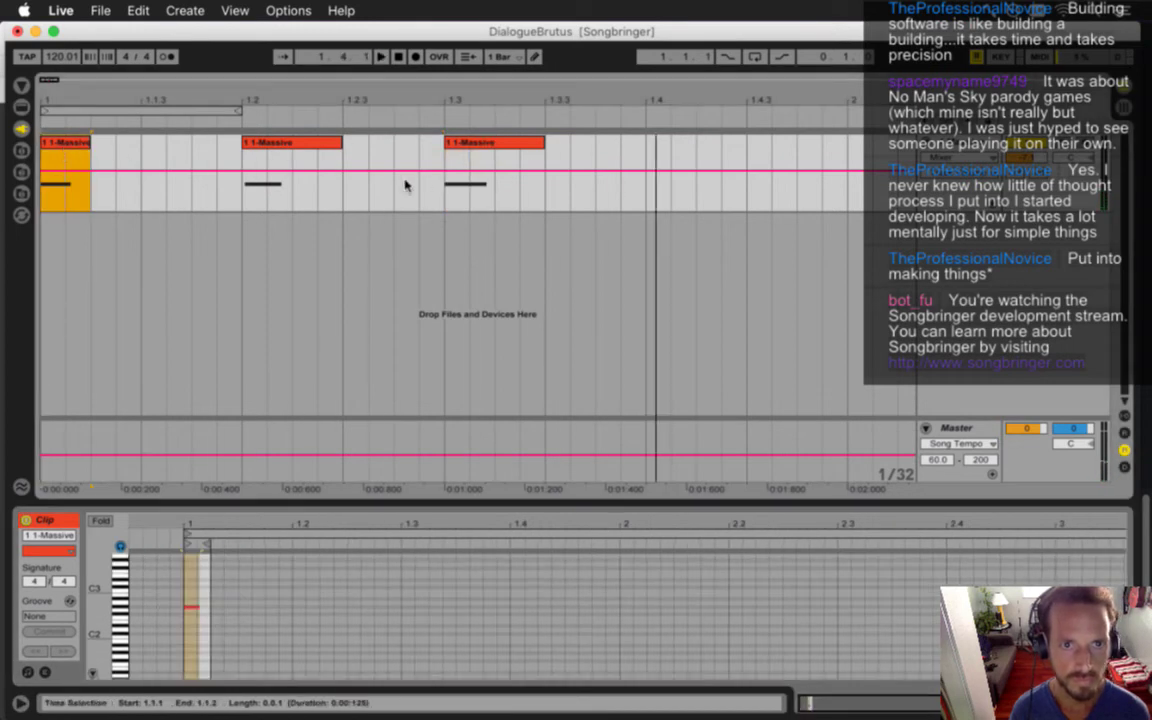
Examine the note in the third Massive clip and the clip's Notes and Envelopes settings
left_click(484, 145)
left_click(184, 589)
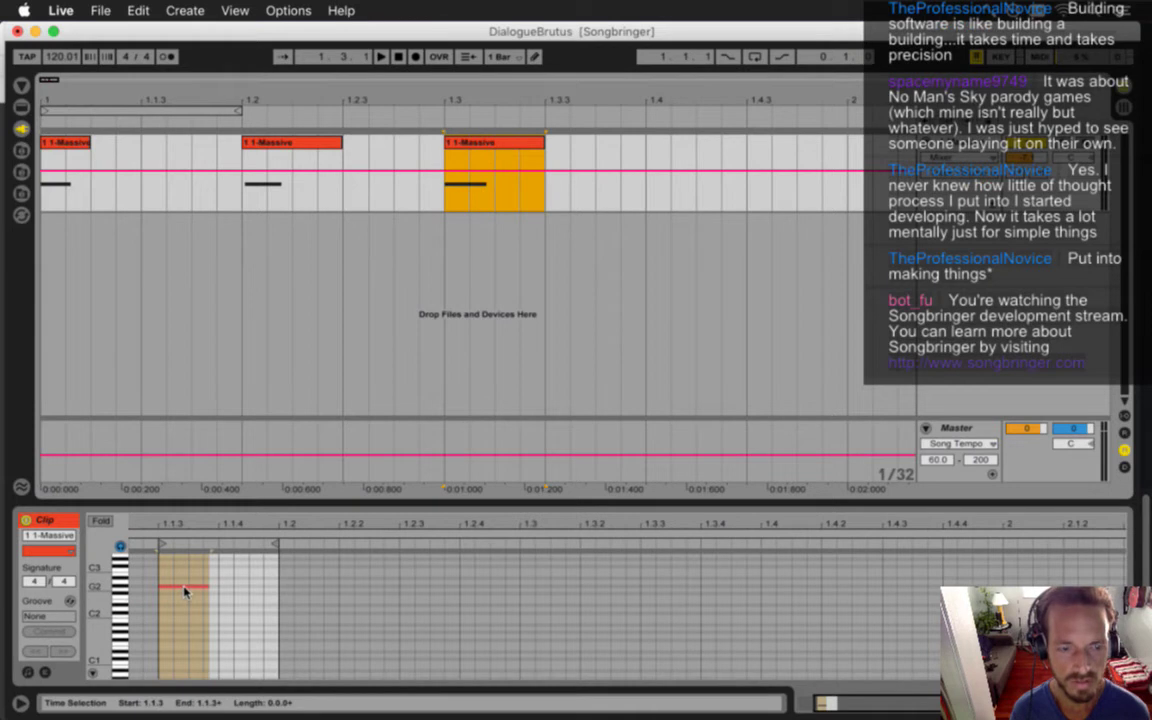
left_click(178, 589)
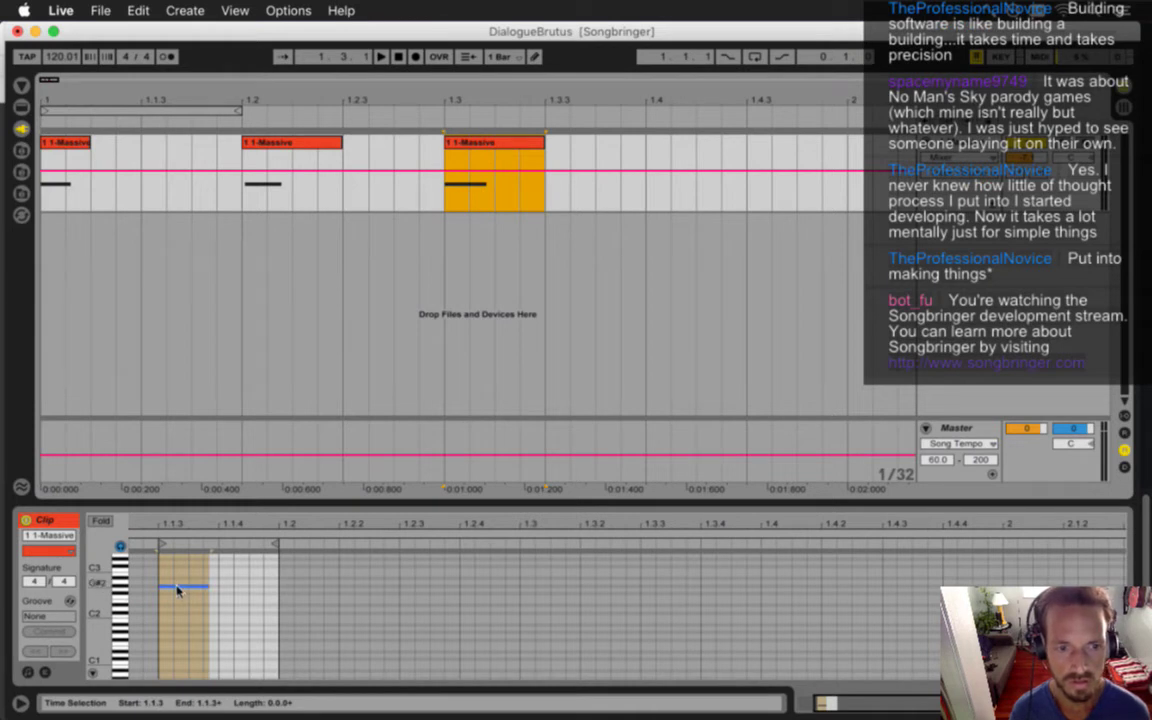
left_click(28, 673)
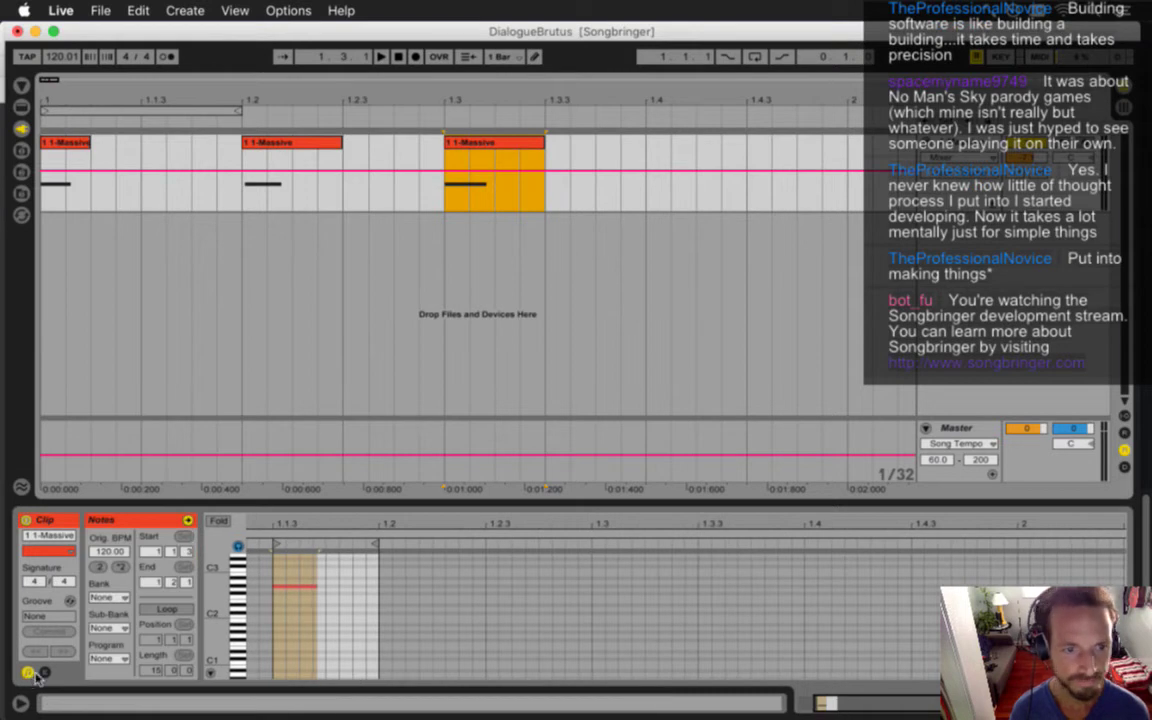
left_click(44, 673)
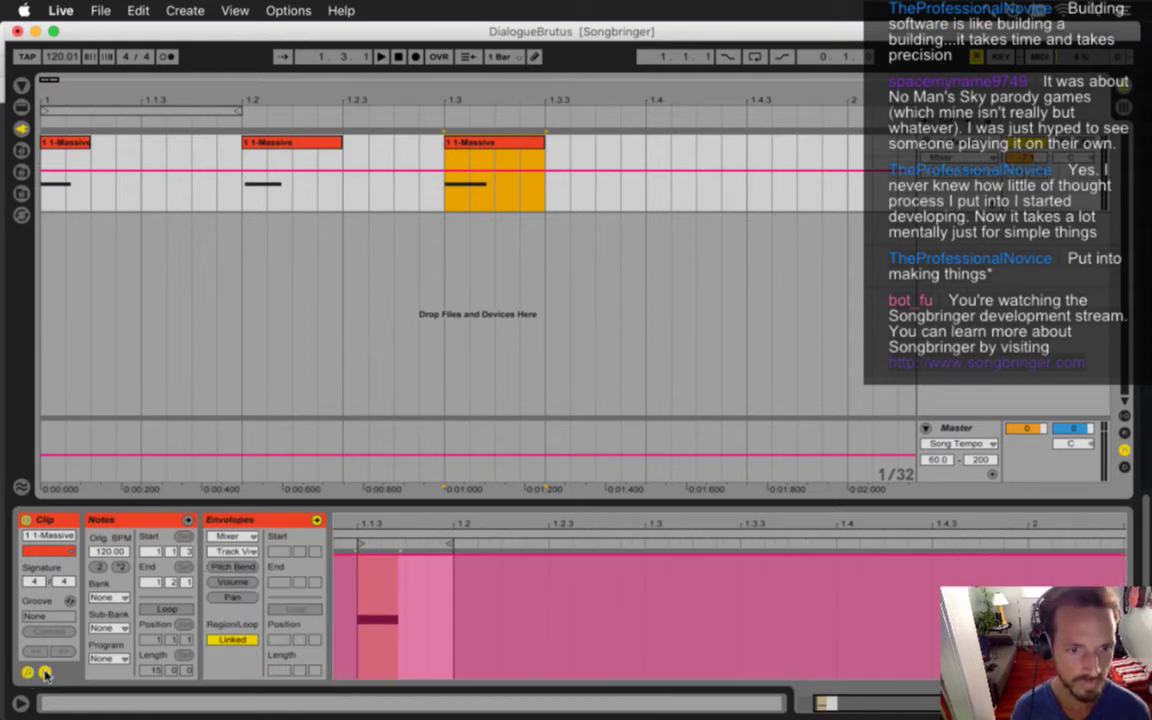
left_click(44, 673)
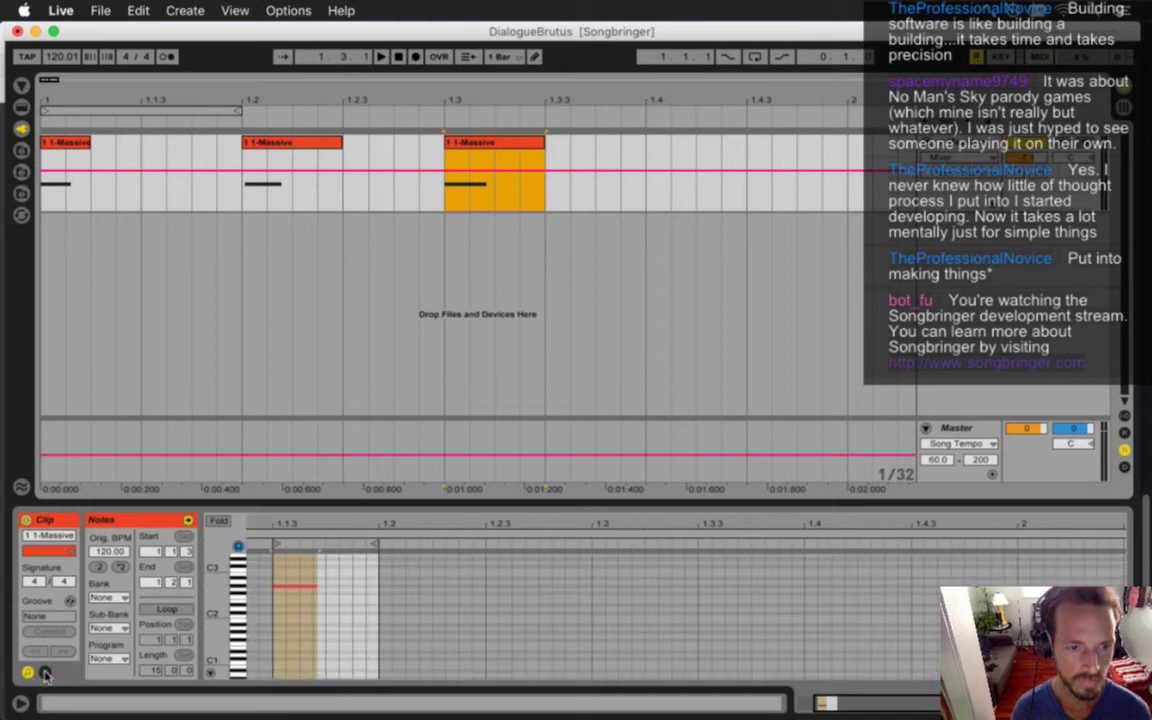
left_click(28, 673)
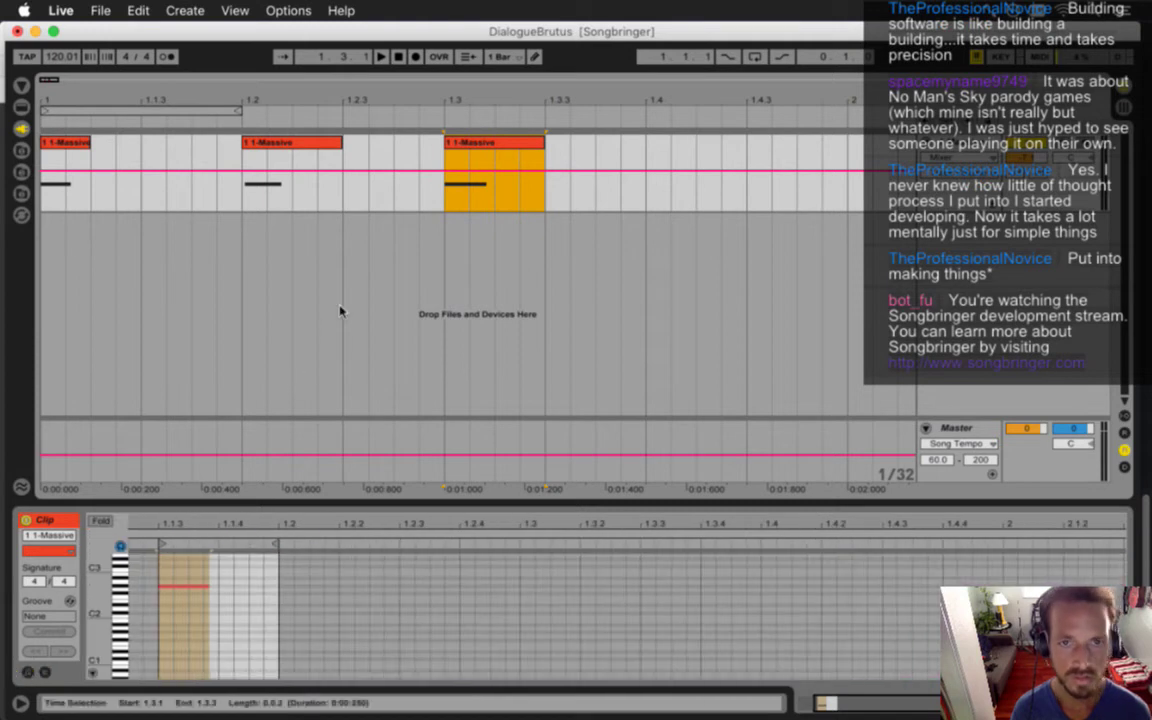
Play the arrangement from the beginning through all three dialogue clips and stop playback
left_click(47, 177)
key("space")
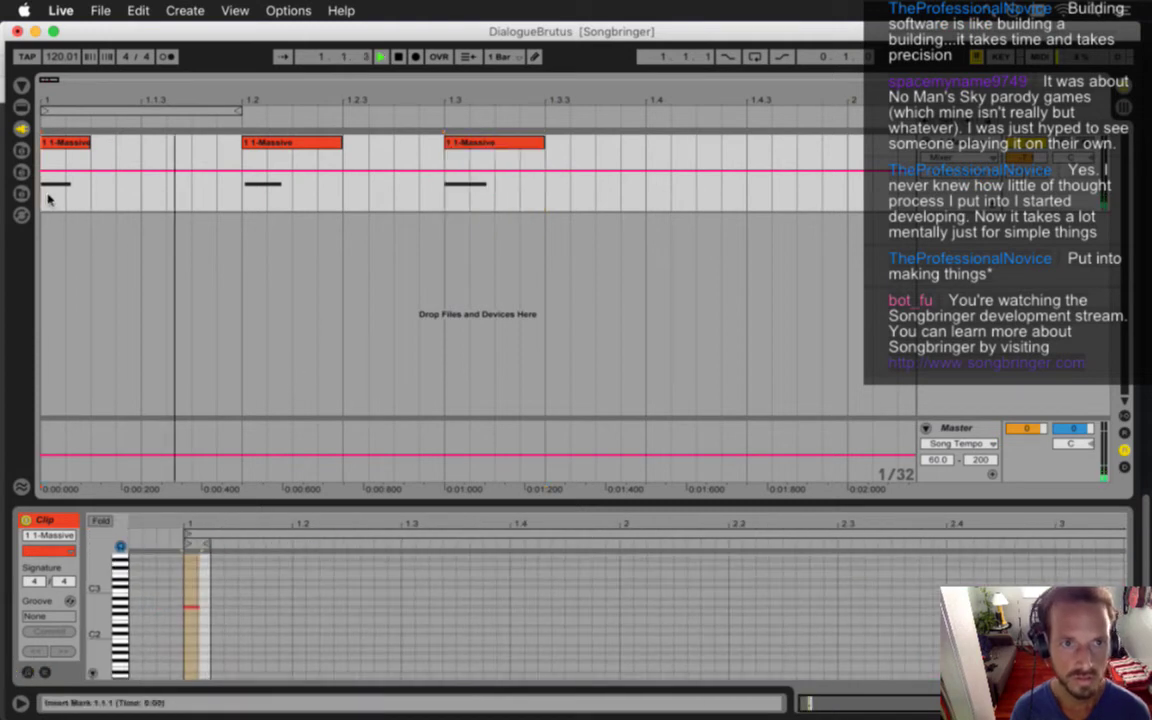
key("space")
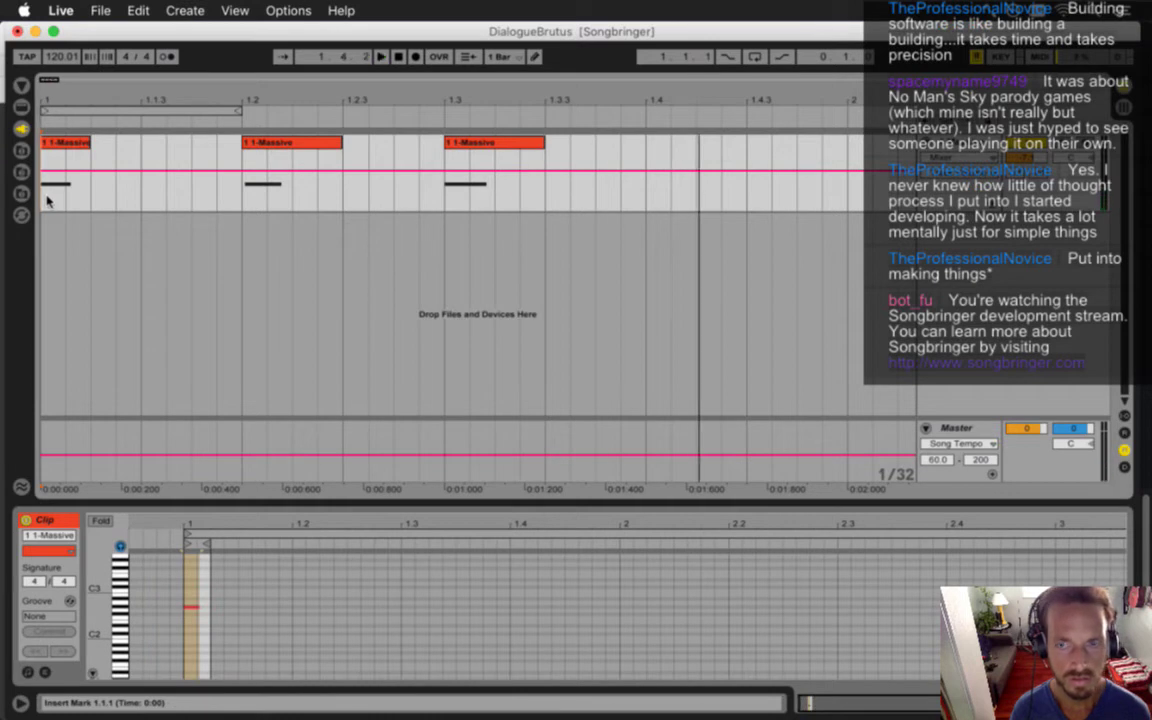
Lower oscillator 2's pitch in the track's Massive synth to -12.05, and close the synth window
left_click(48, 197)
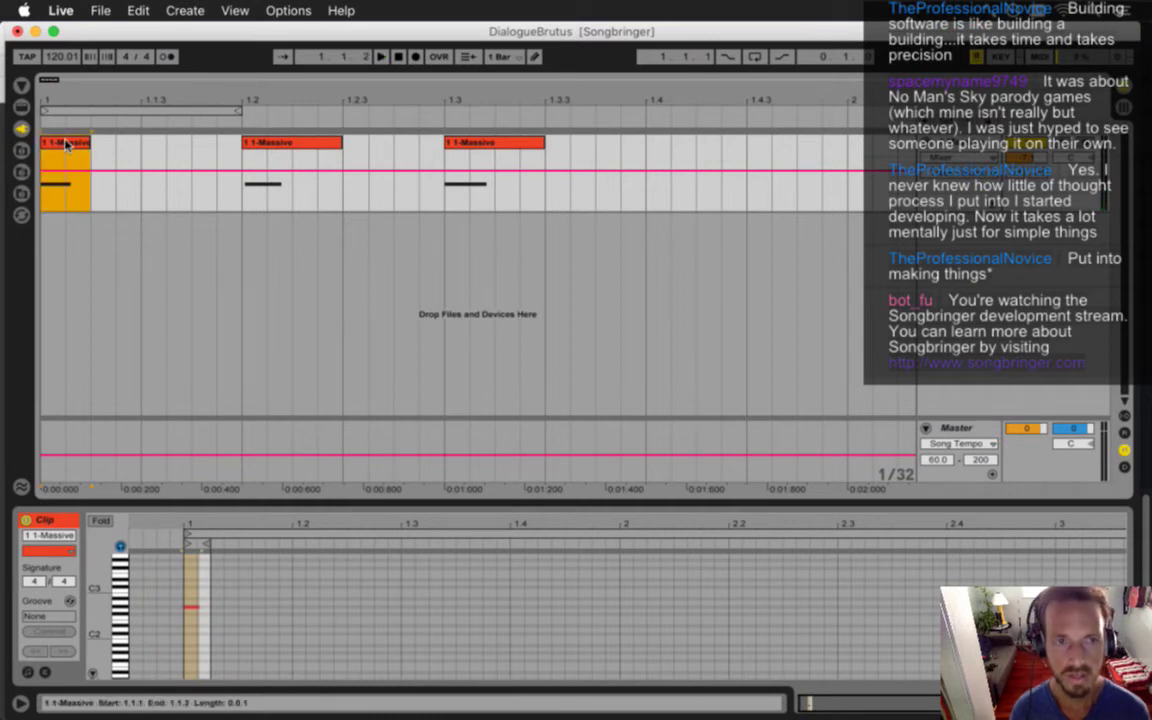
key("shift+Tab")
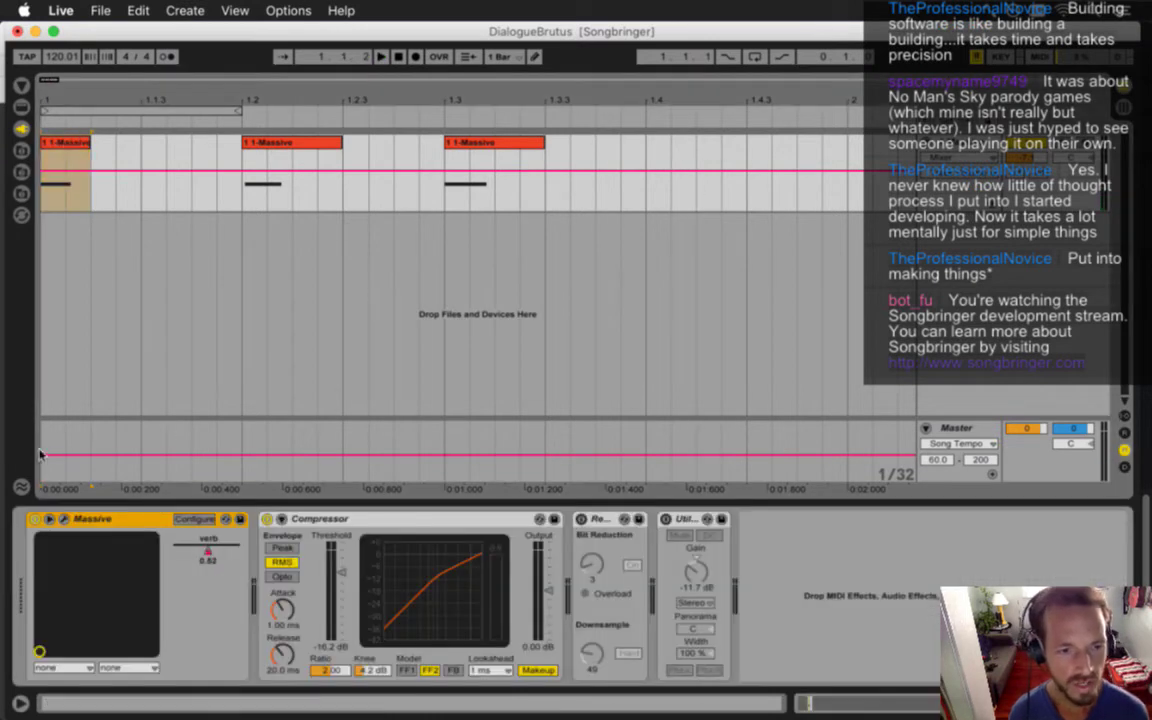
left_click(64, 520)
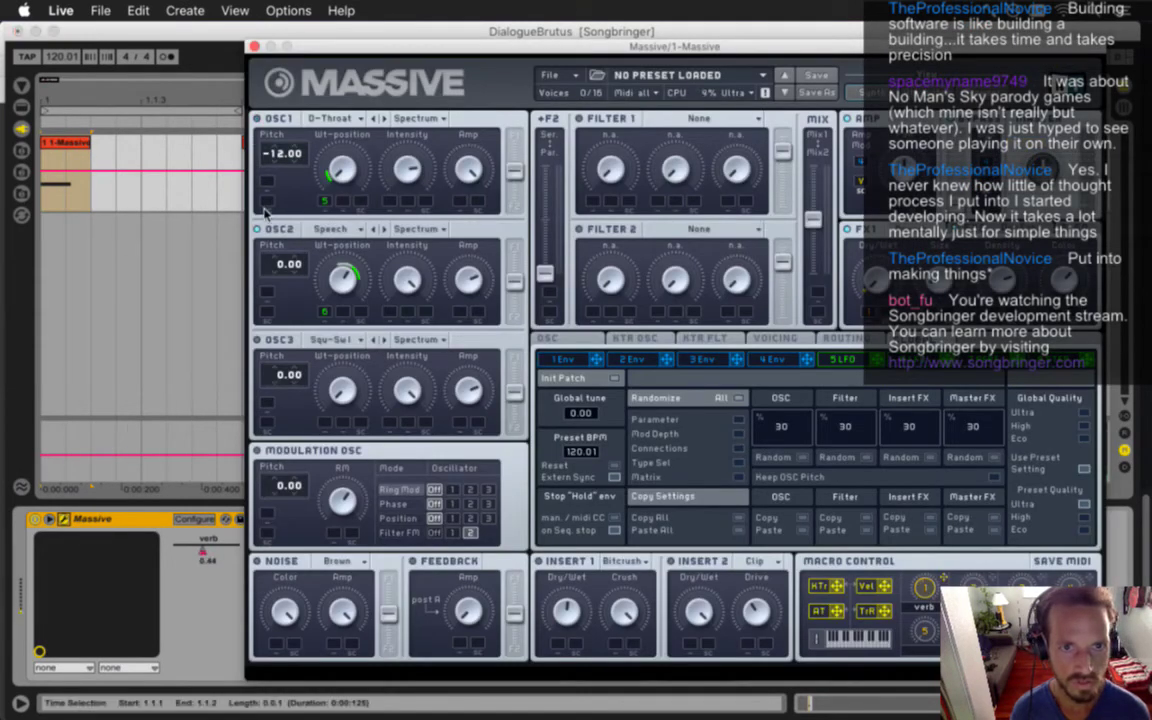
scroll(281, 283, "down", 7)
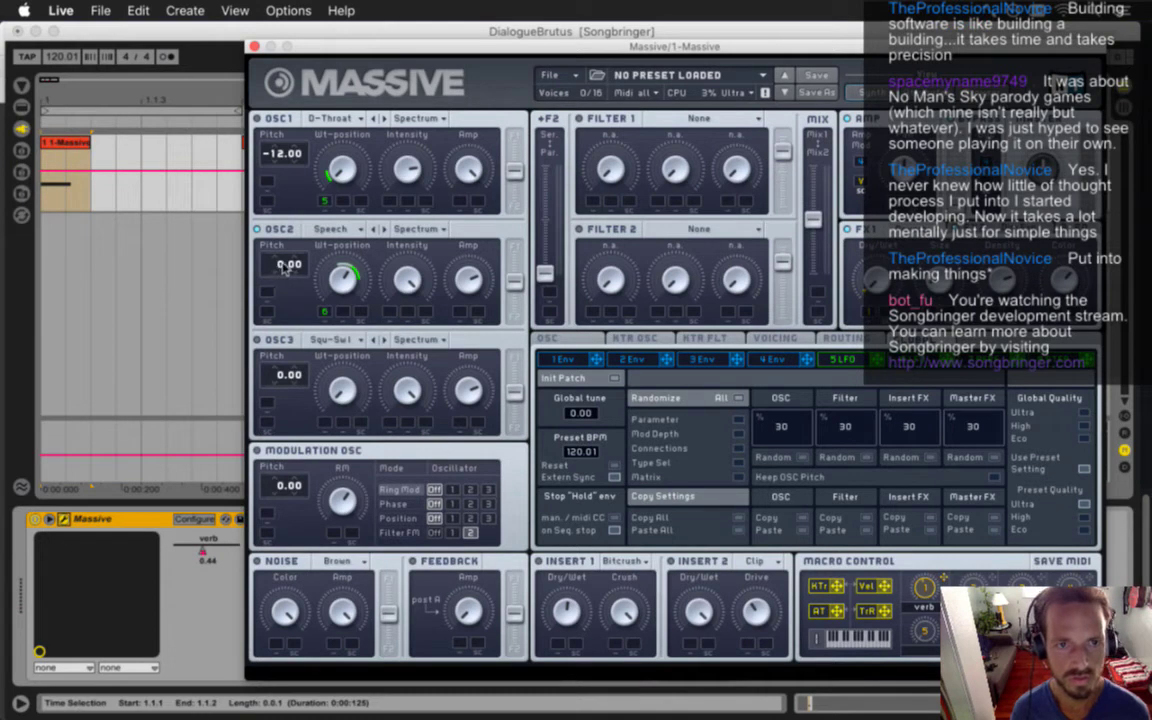
scroll(281, 283, "down", 5)
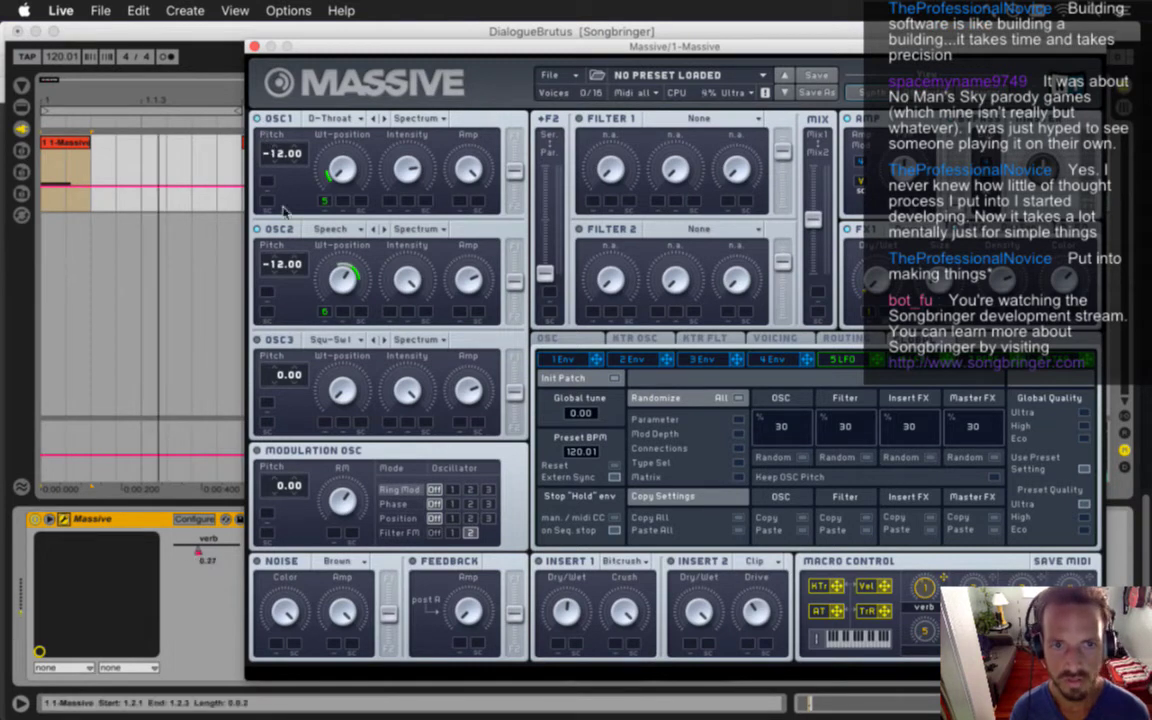
left_click_drag(262, 252, 283, 288)
scroll(283, 288, "down", 2)
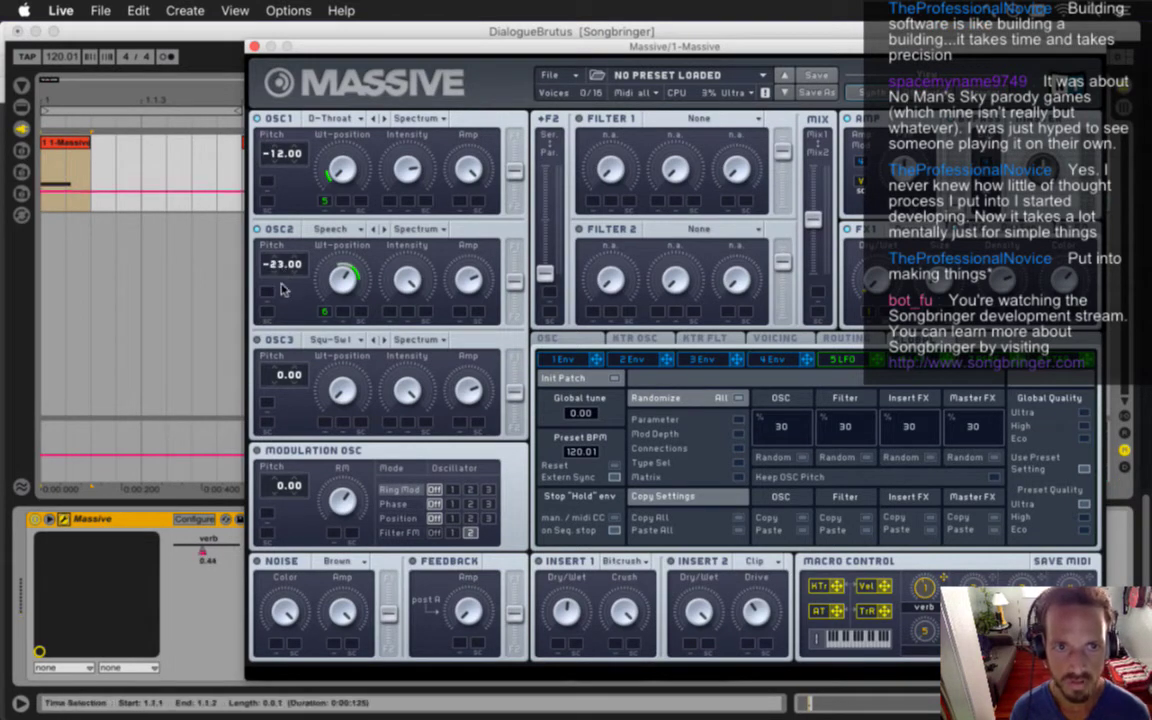
scroll(281, 288, "down", 1)
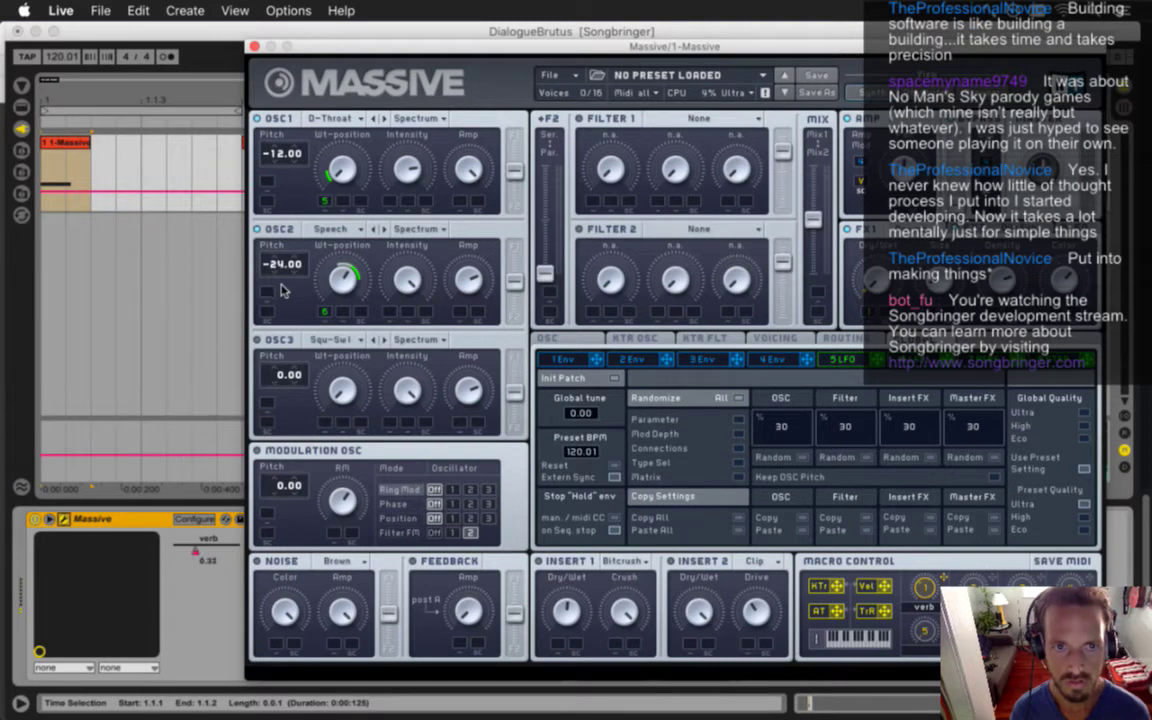
left_click_drag(281, 288, 287, 246)
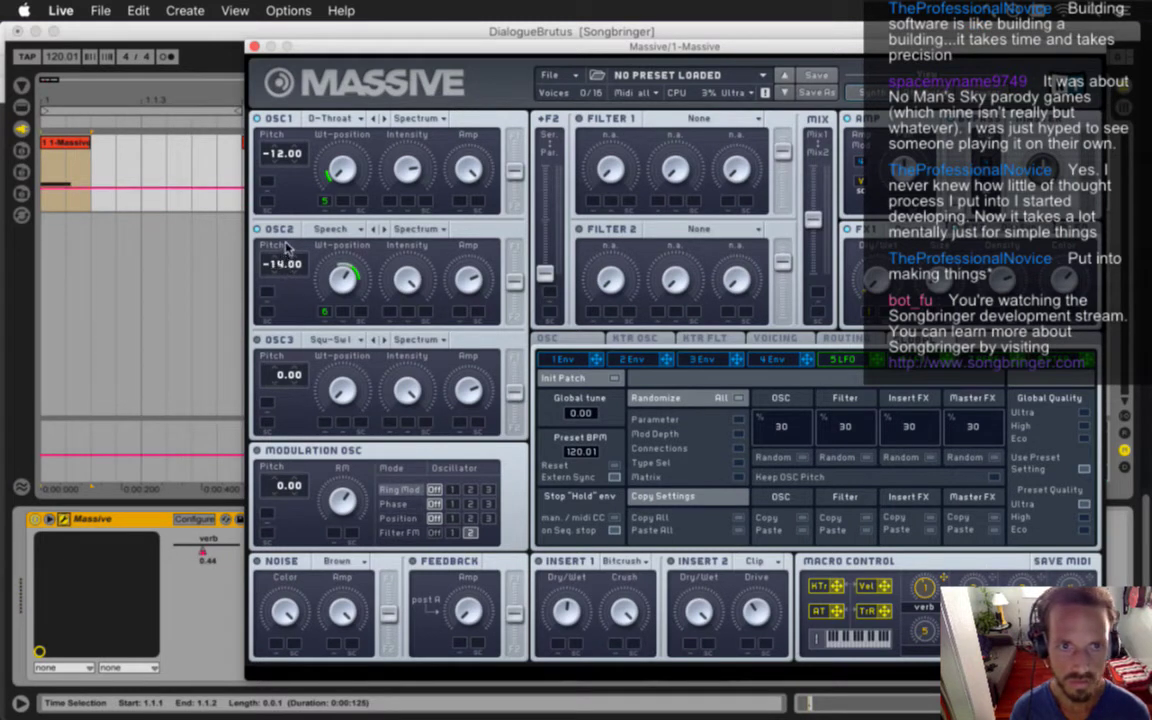
left_click_drag(287, 246, 296, 323)
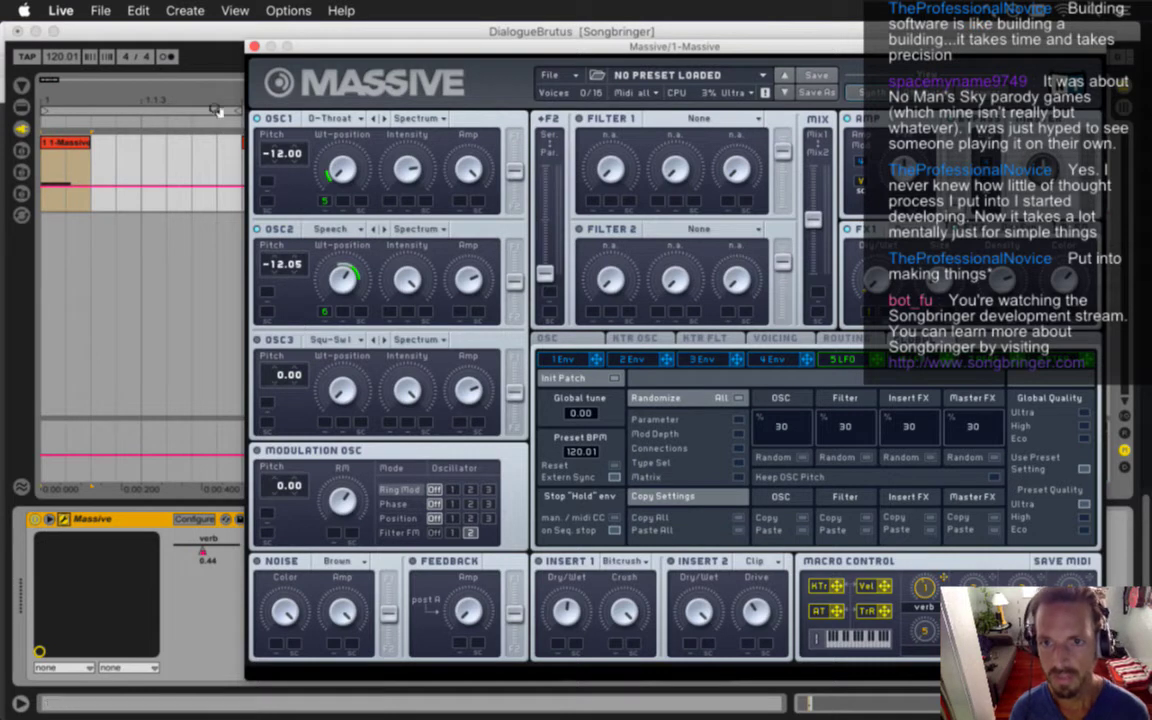
left_click(254, 47)
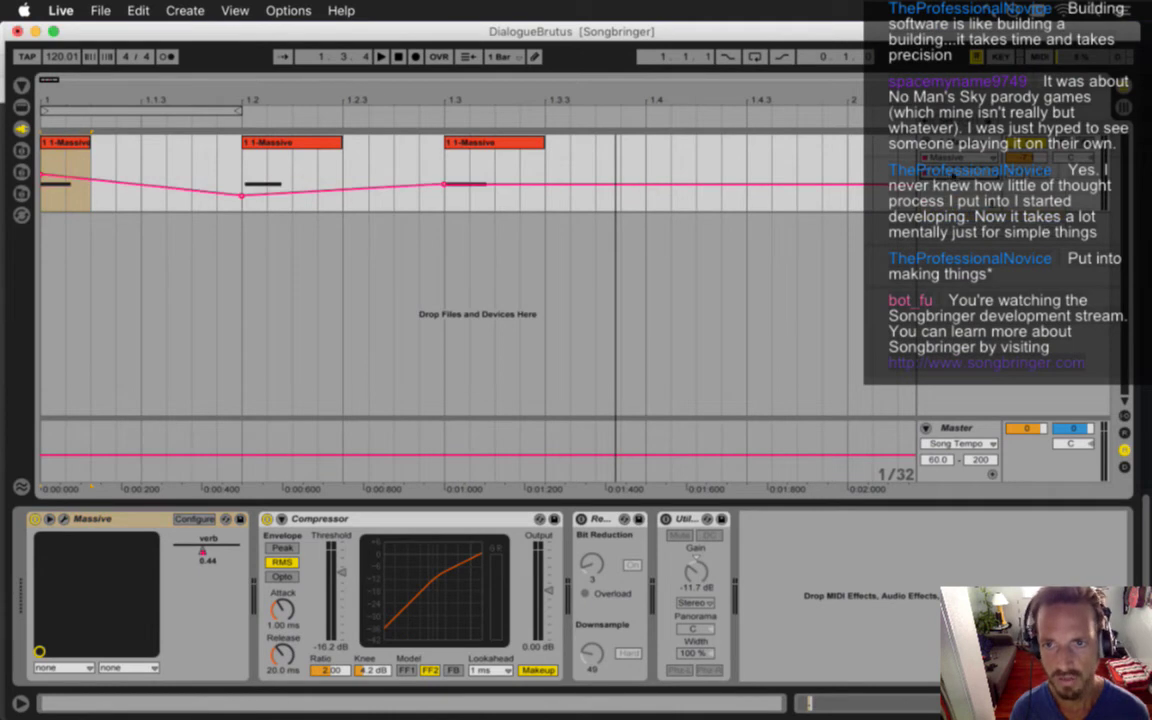
Save the live set and export the first Massive clip's time range as DialogueBrutusA in the waves folder
left_click(65, 152)
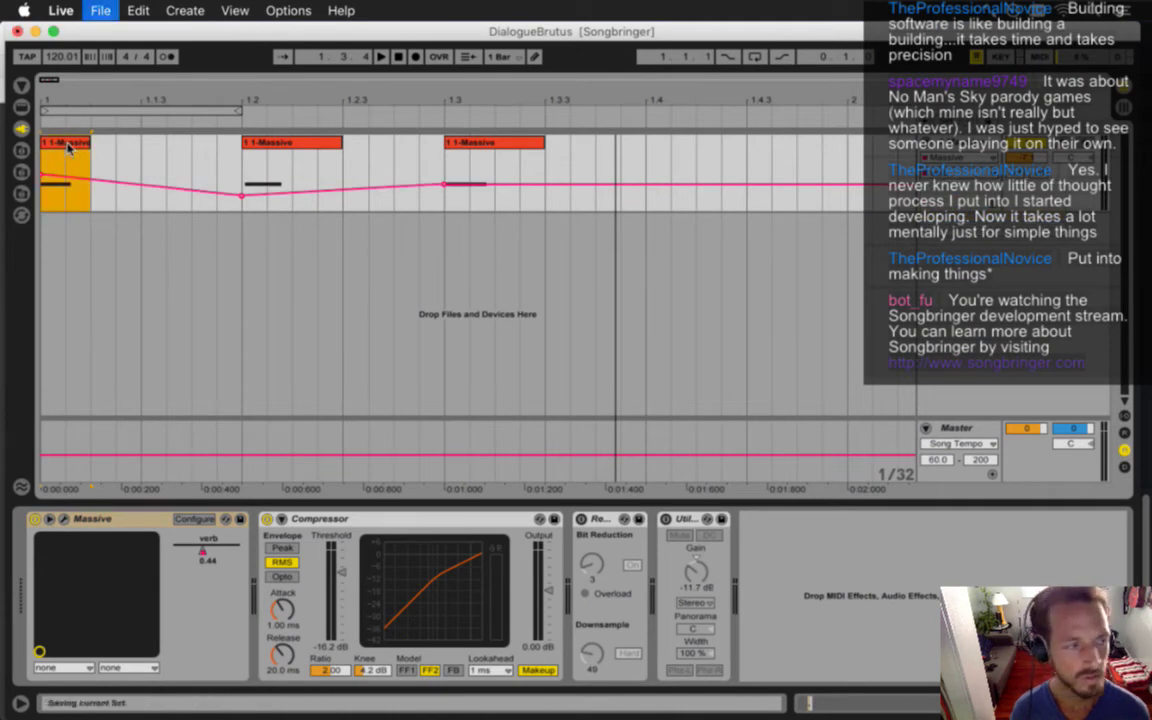
key("super+shift+r")
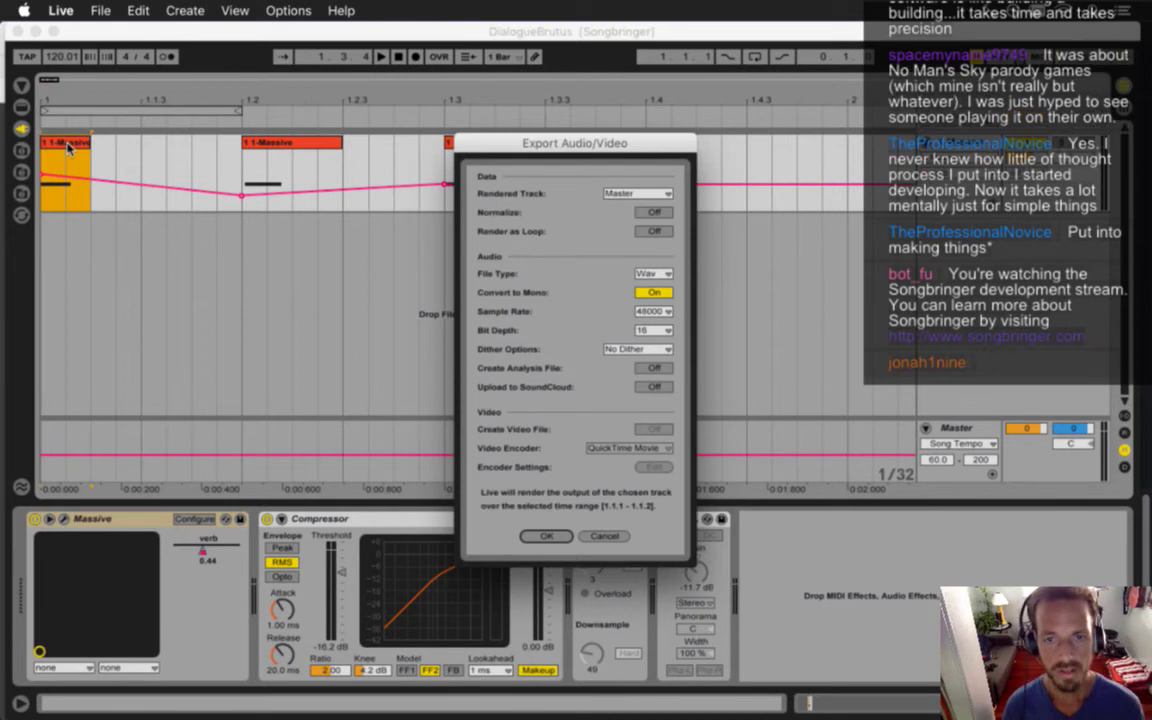
key("Return")
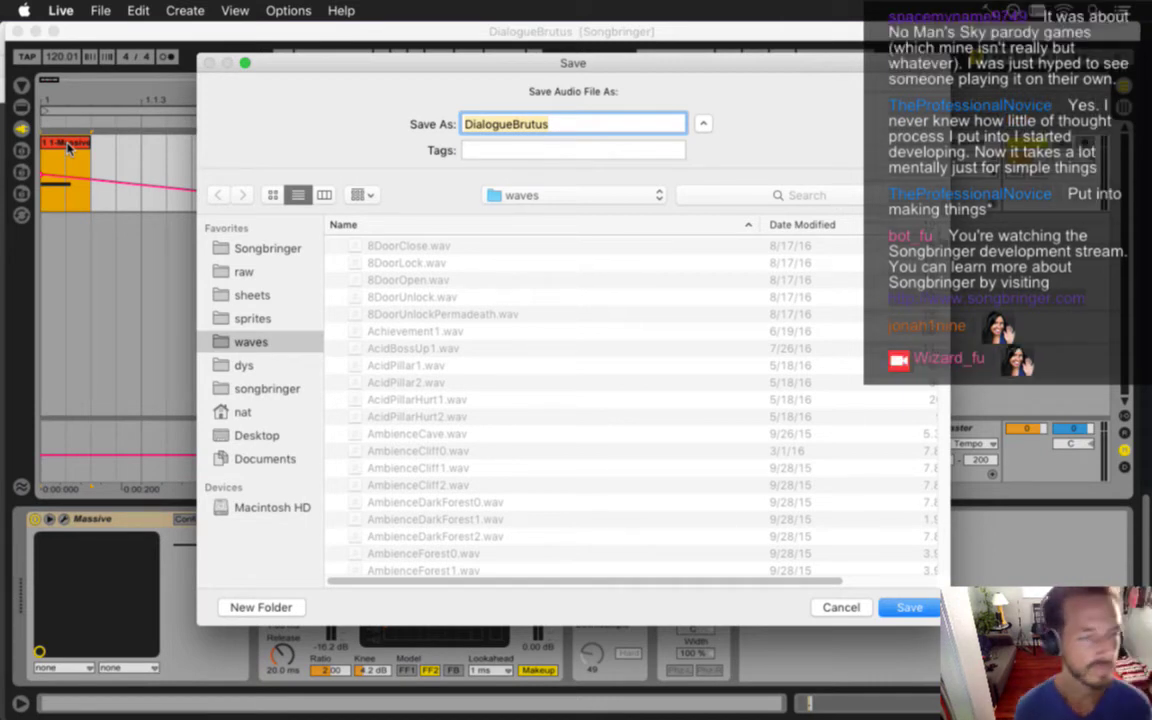
key("Right")
type("2")
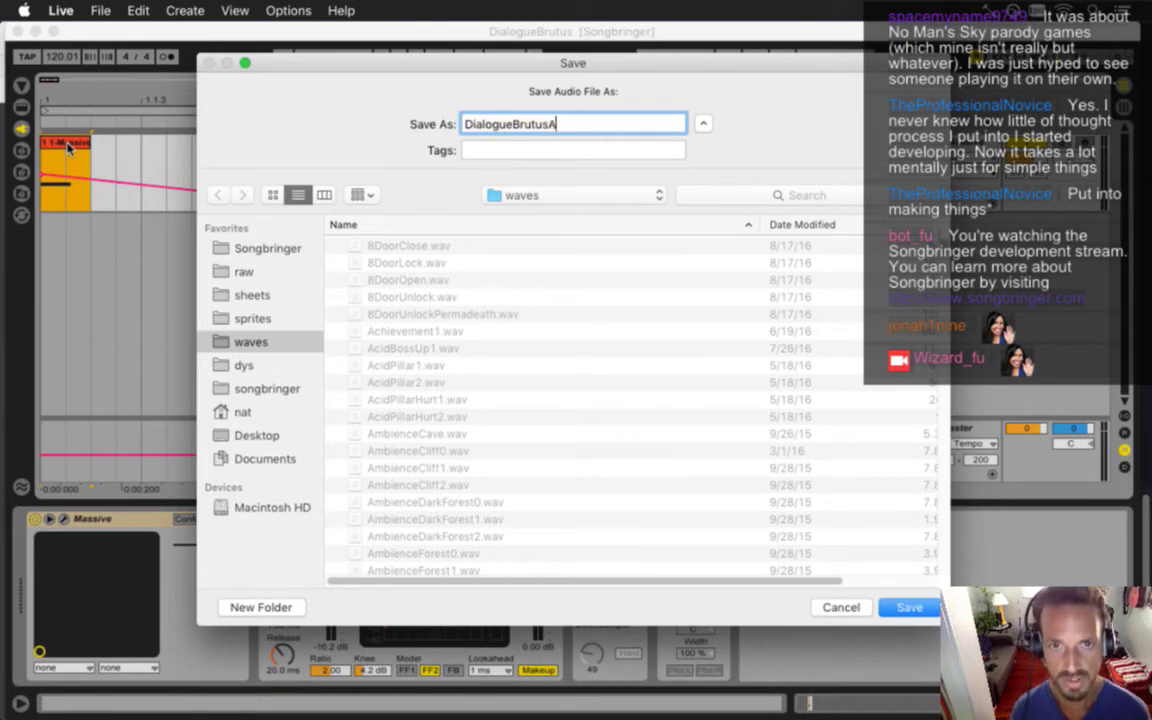
key("Return")
Export the second Massive clip's time range as its own DialogueBrutus audio file with a different suffix
left_click(262, 148)
key("super+shift+r")
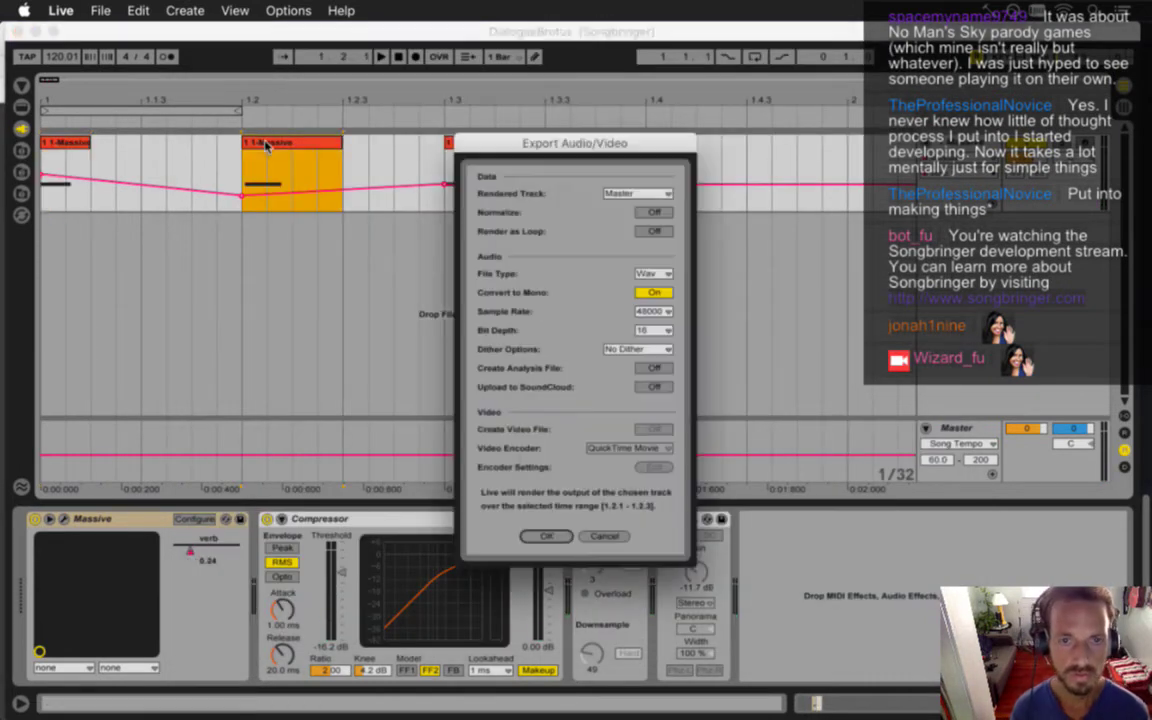
key("Return")
key("Right")
type("3")
key("Return")
Export the third Massive clip's time range as another separately suffixed DialogueBrutus audio file
left_click(491, 142)
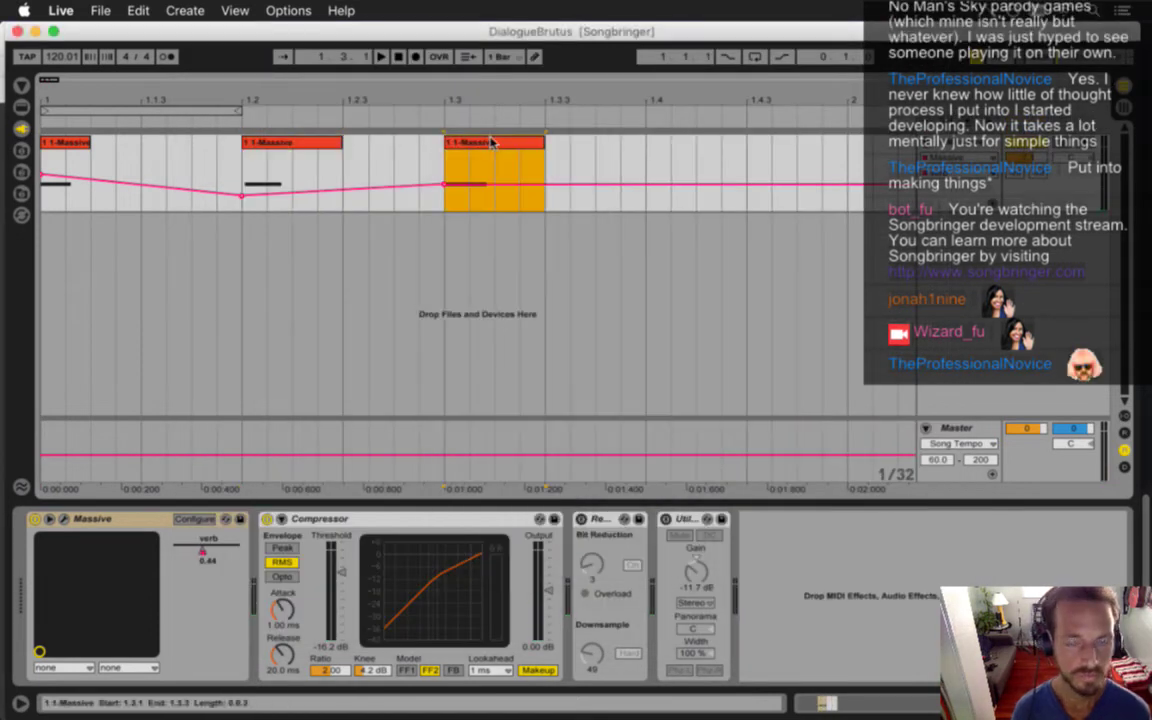
key("super+shift+r")
key("Return")
key("Right")
key("BackSpace")
key("Return")
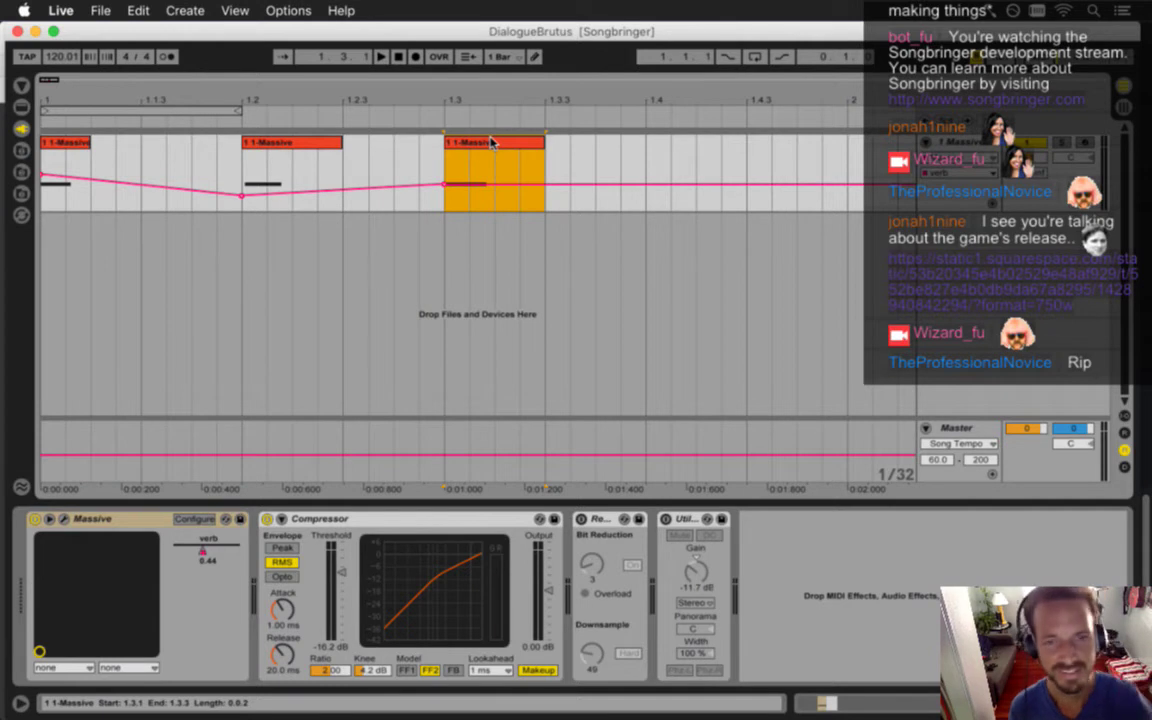
Switch to Xcode and run the Songbringer project
key("super+Tab")
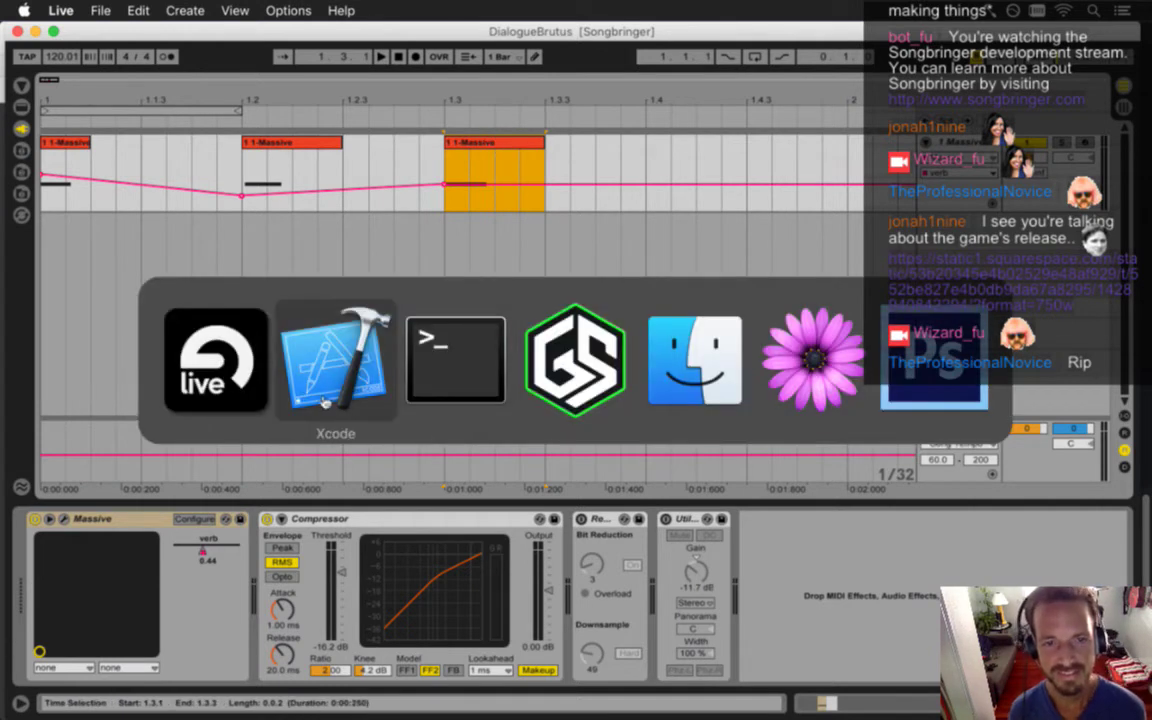
left_click(321, 400)
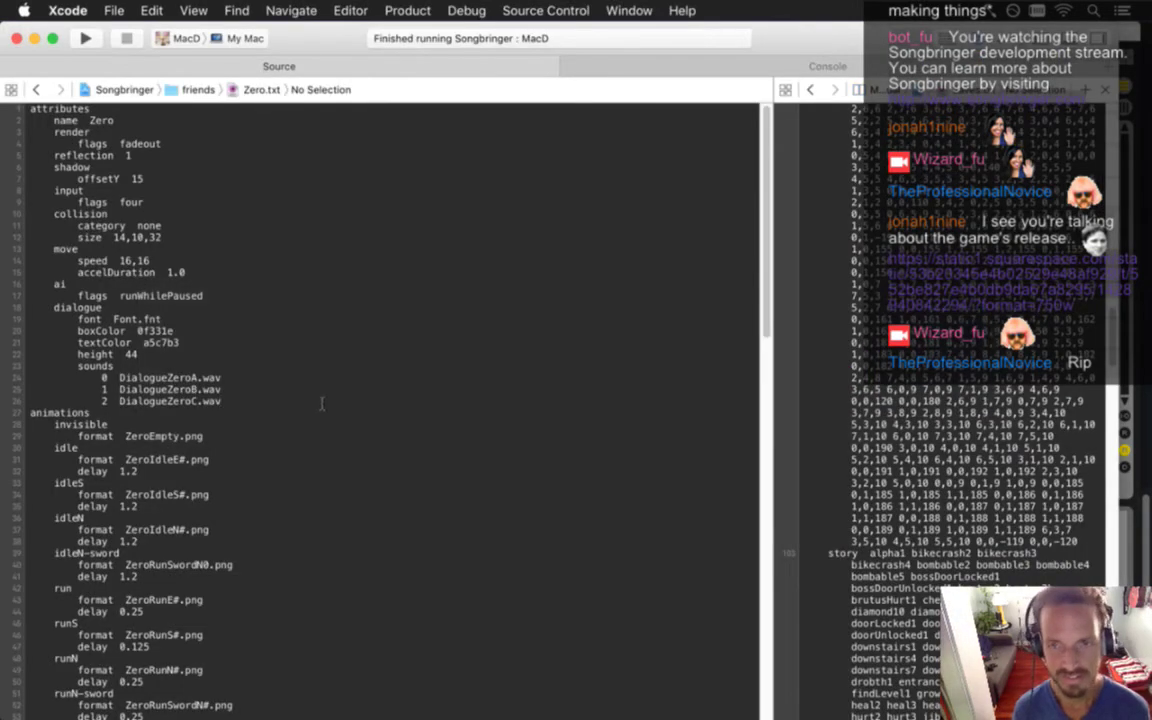
key("super+r")
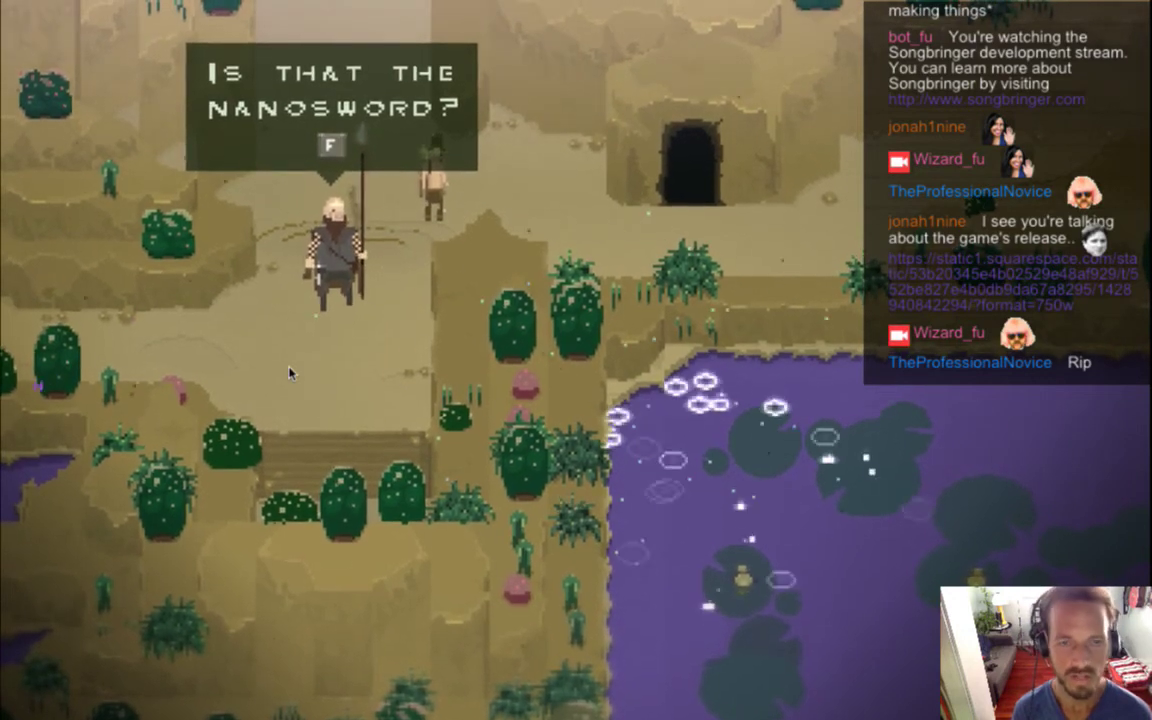
Advance through Brutus's nanosword dialogue in the game to hear the exported sounds, and quit the game
key("f")
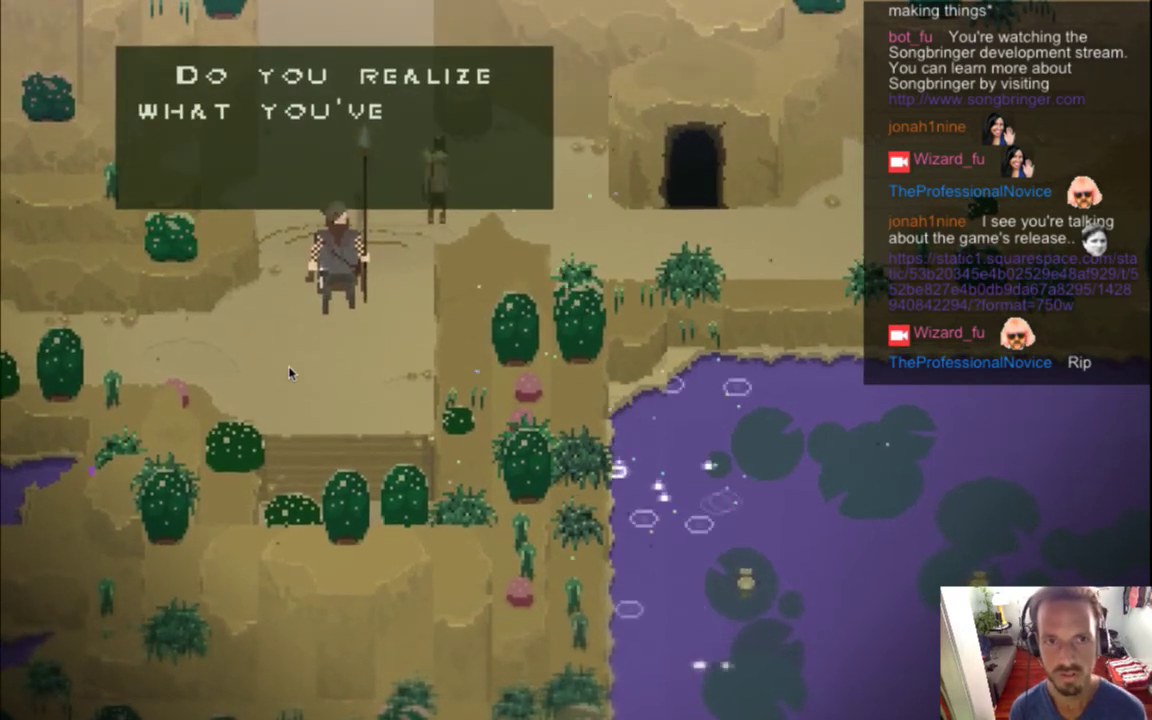
key("f")
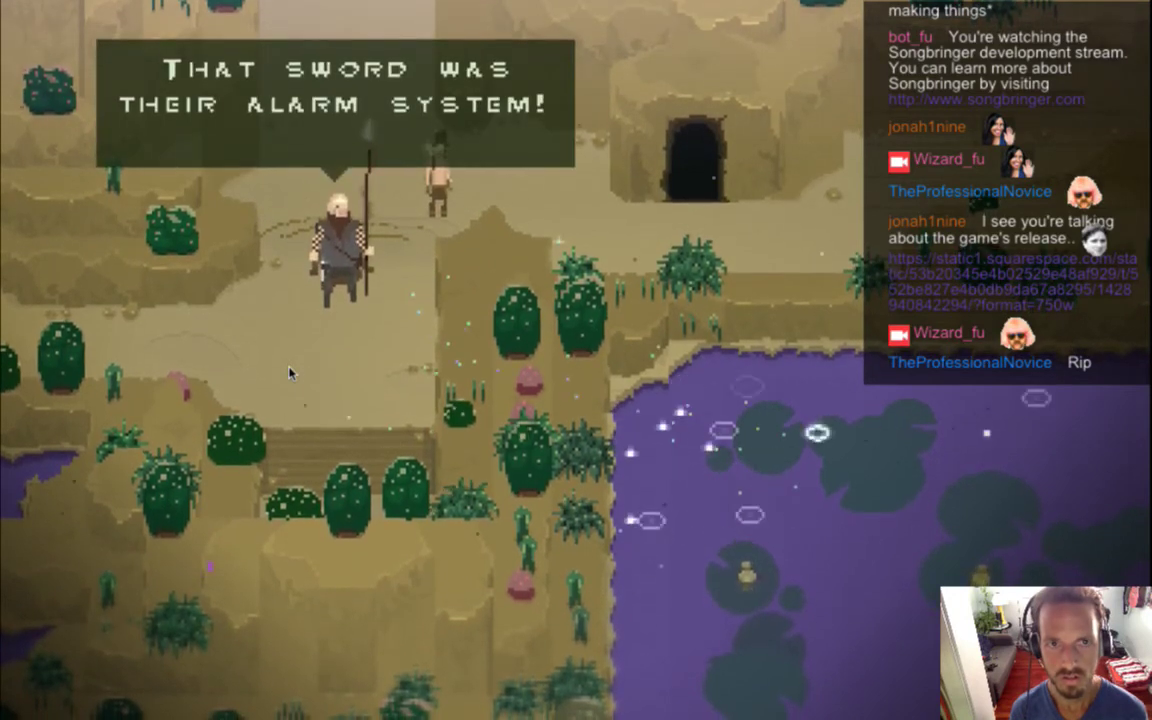
key("f")
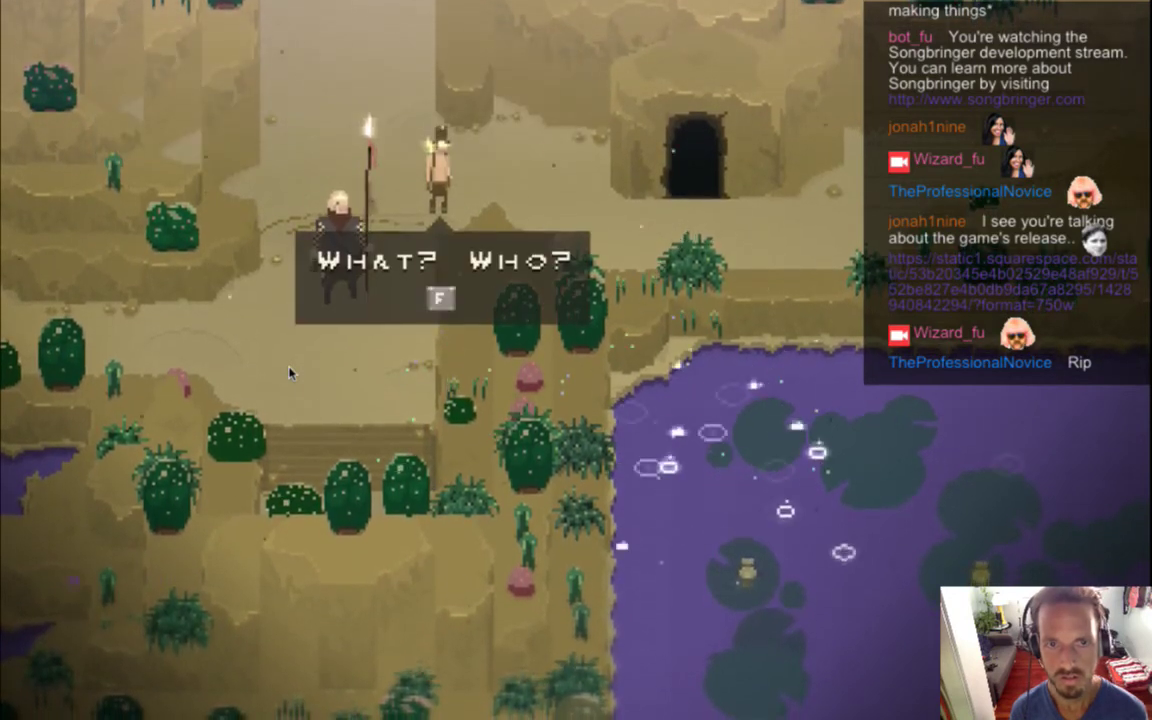
key("f")
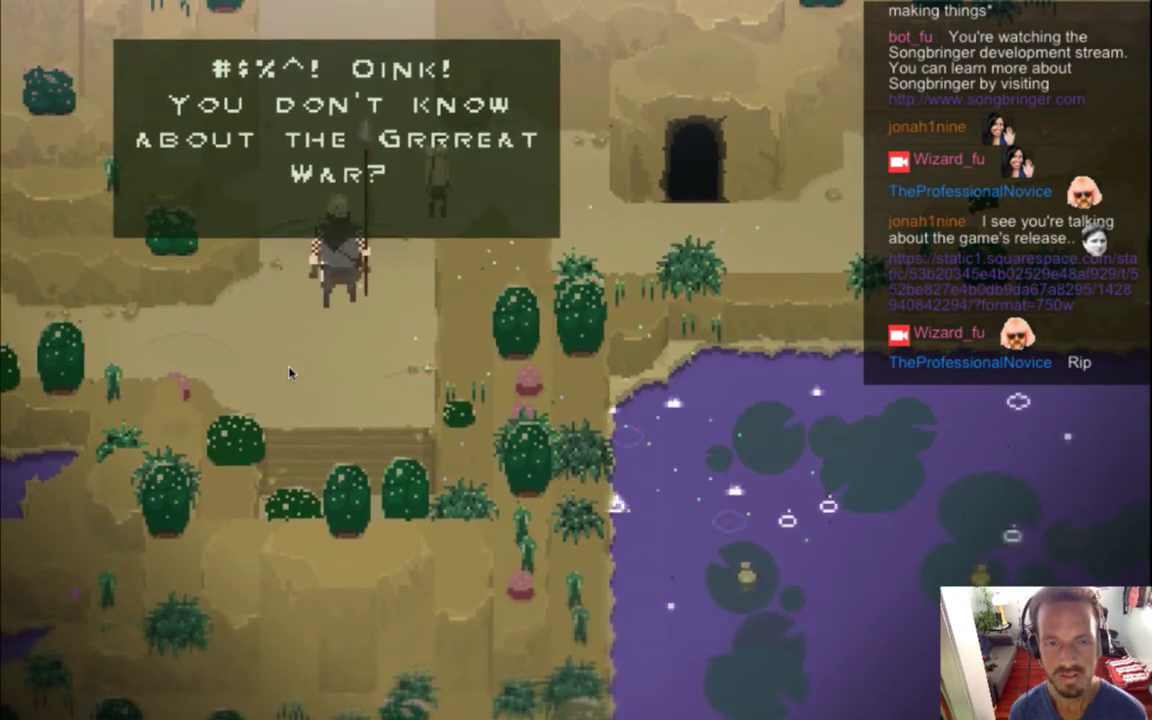
key("super+q")
Switch to Ableton Live, select the first Massive clip and open the Massive synthesizer's editor window
key("super+Tab")
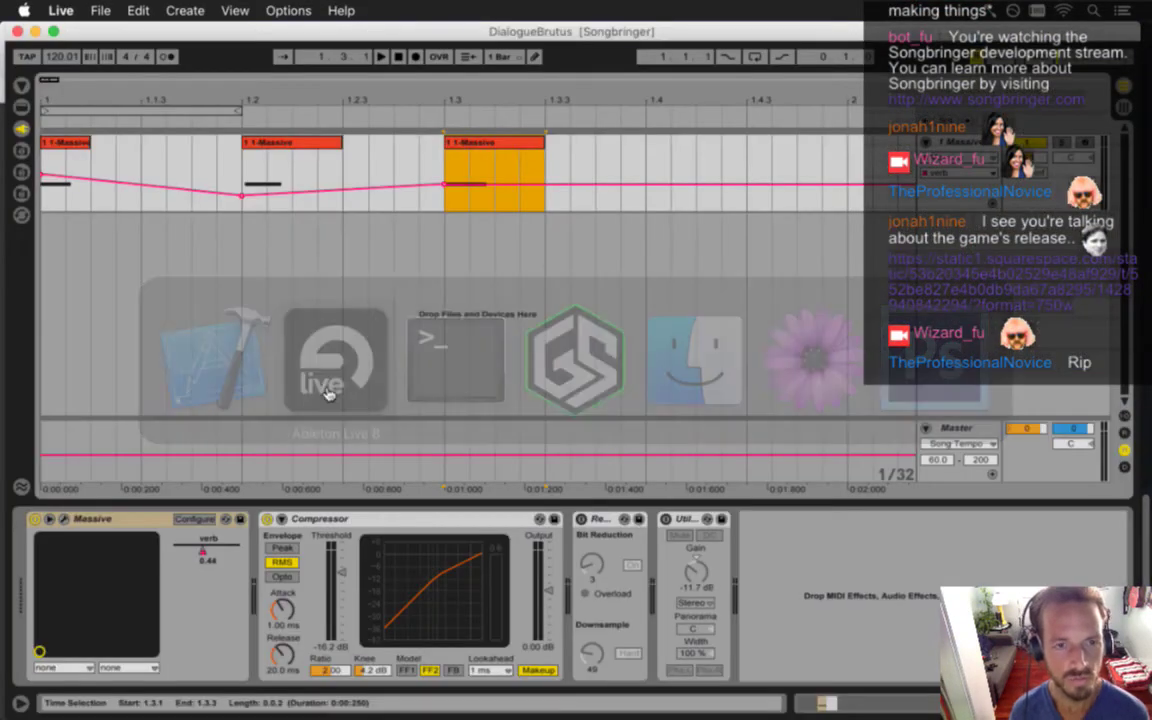
left_click(55, 143)
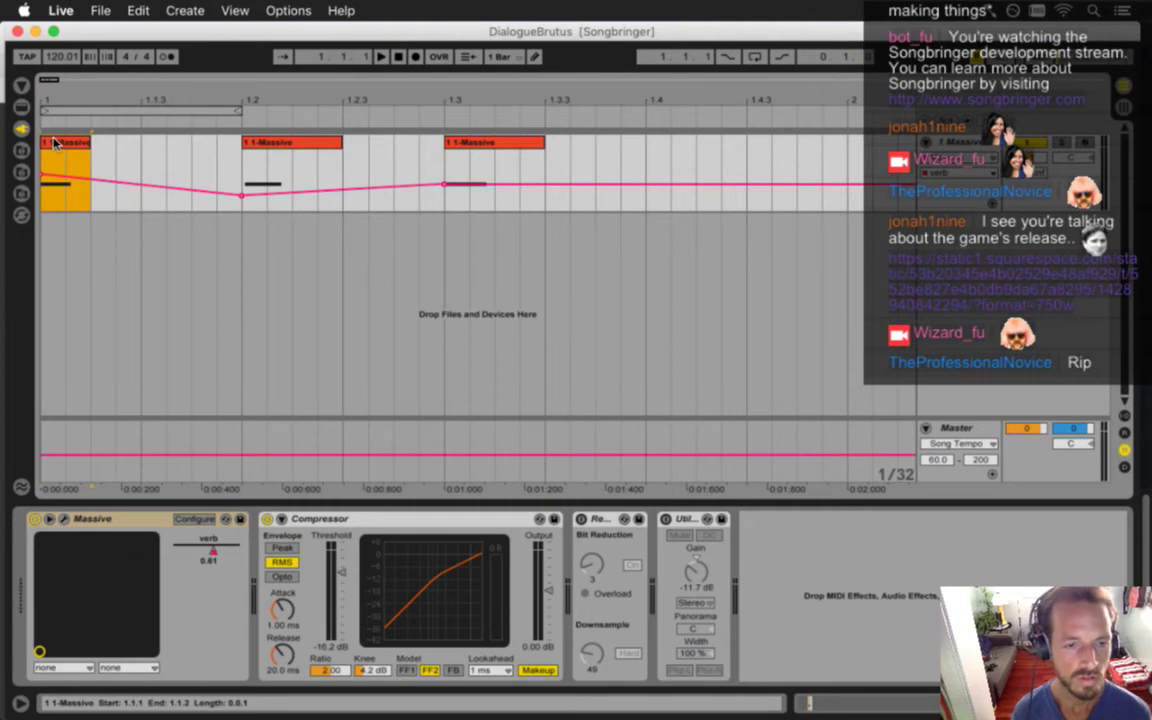
double_click(55, 143)
key("shift+Tab")
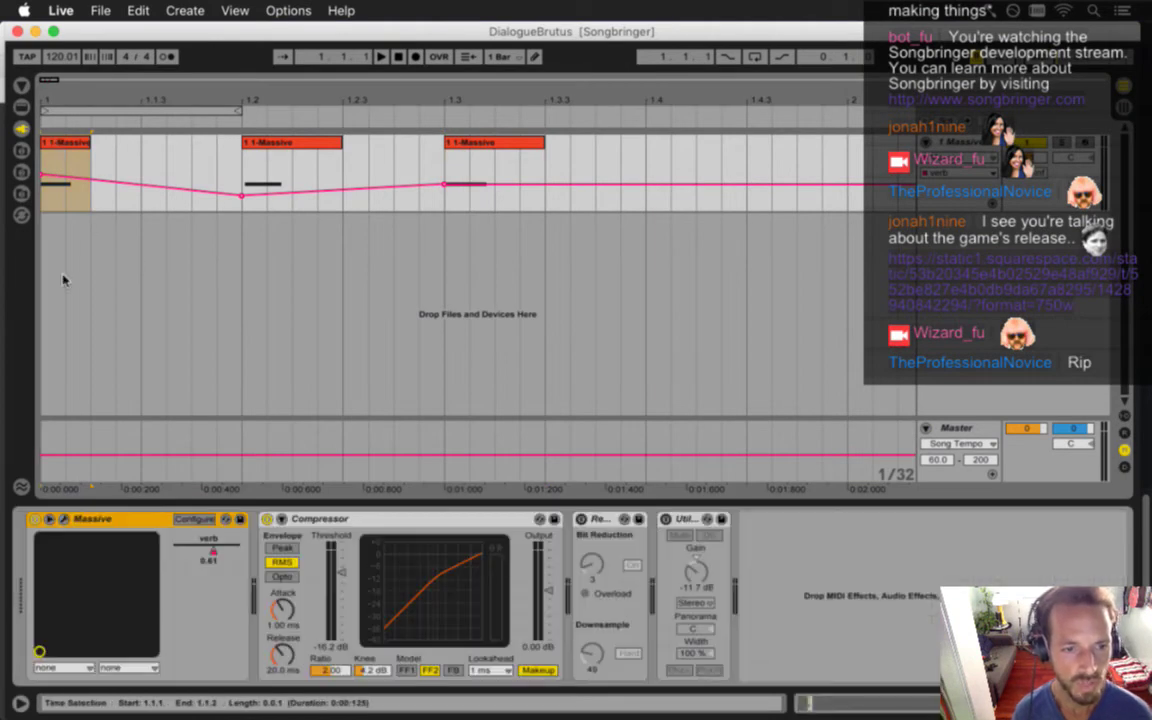
left_click(63, 520)
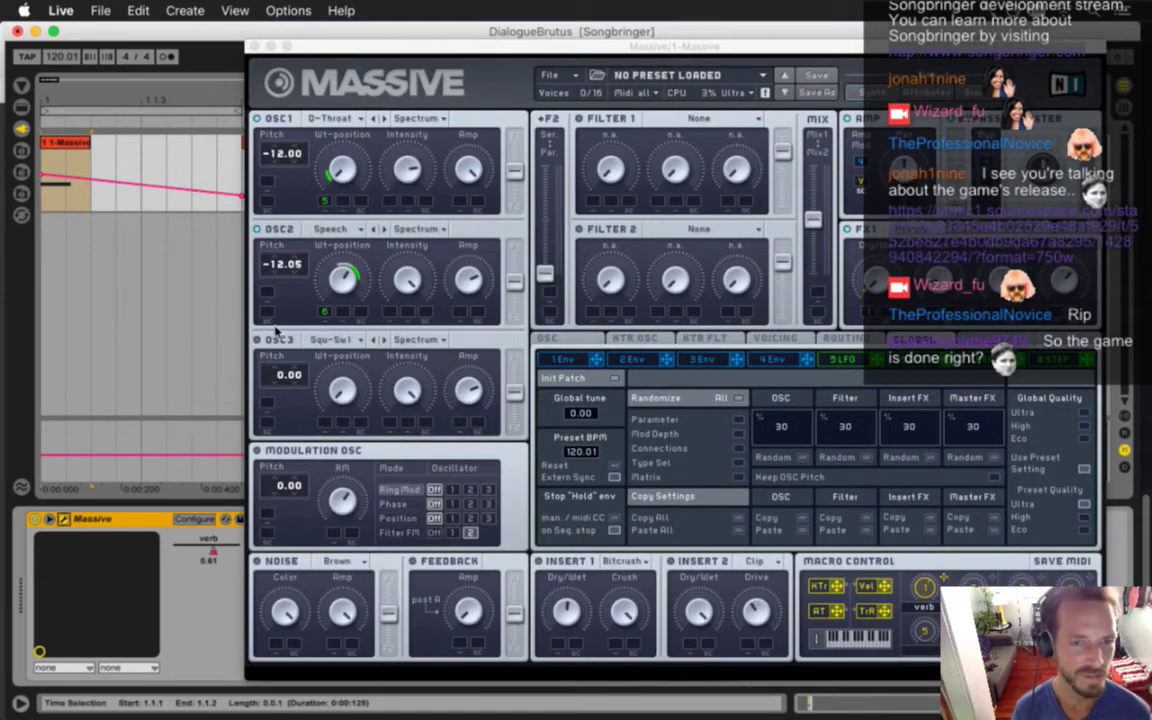
left_click_drag(462, 51, 432, 48)
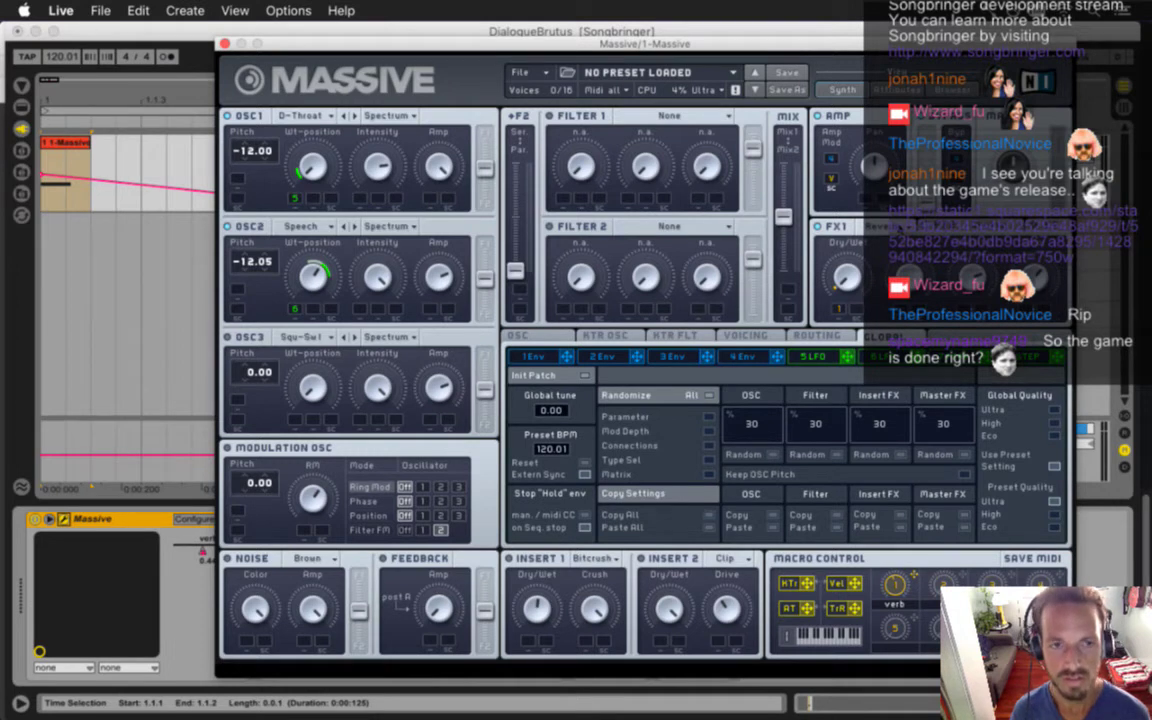
Try OSC1's pitch at -24.00 and restore it to -12.00, and lower OSC2's pitch to -24.05
left_click_drag(252, 158, 252, 178)
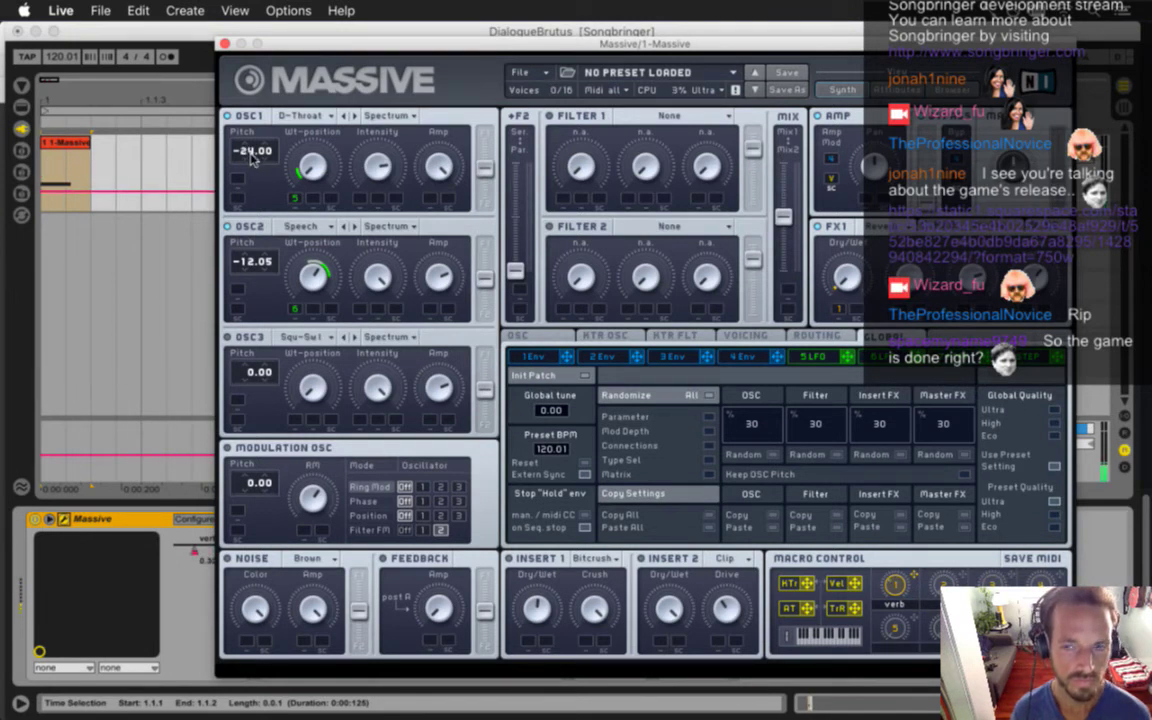
left_click_drag(253, 158, 229, 142)
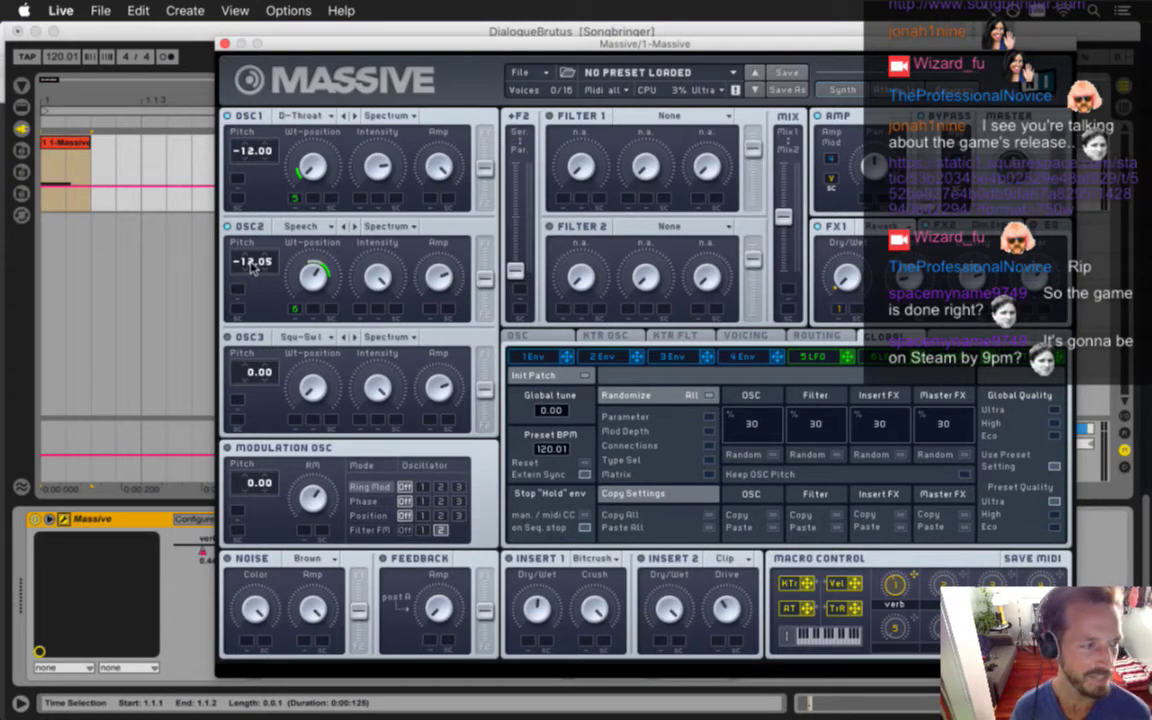
left_click_drag(253, 267, 252, 279)
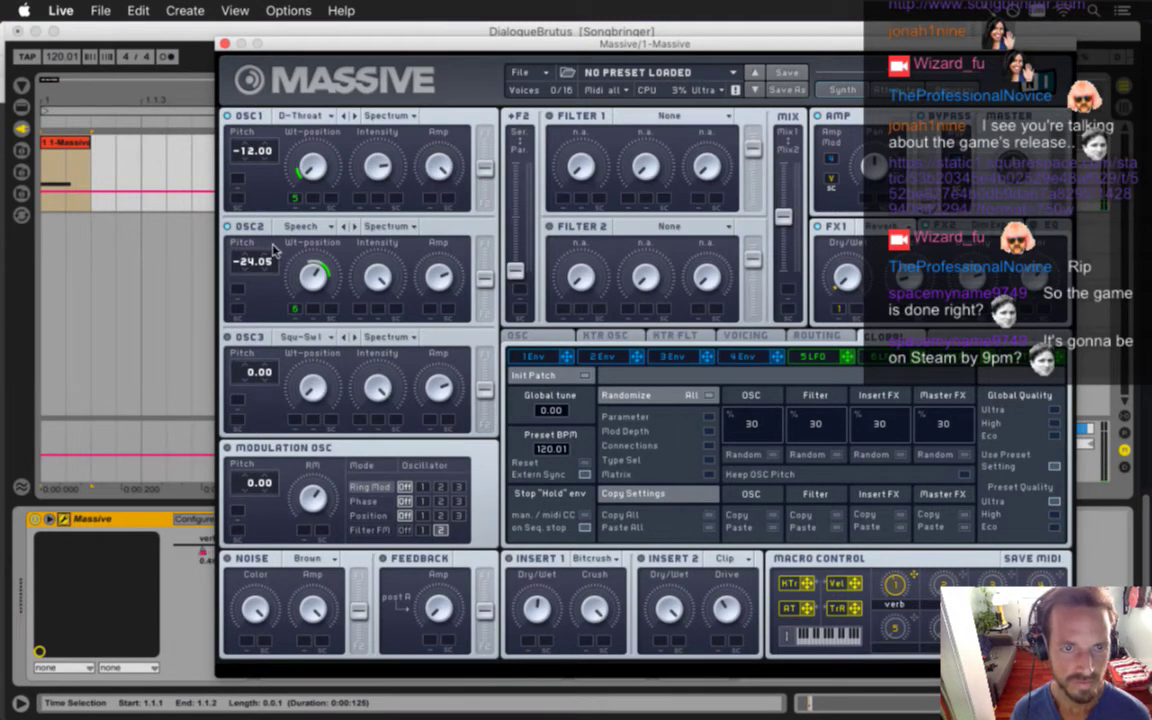
Change OSC2's wavetable to Sin-Square, try a lower Wt-position before restoring it, and close the Massive editor
left_click(328, 228)
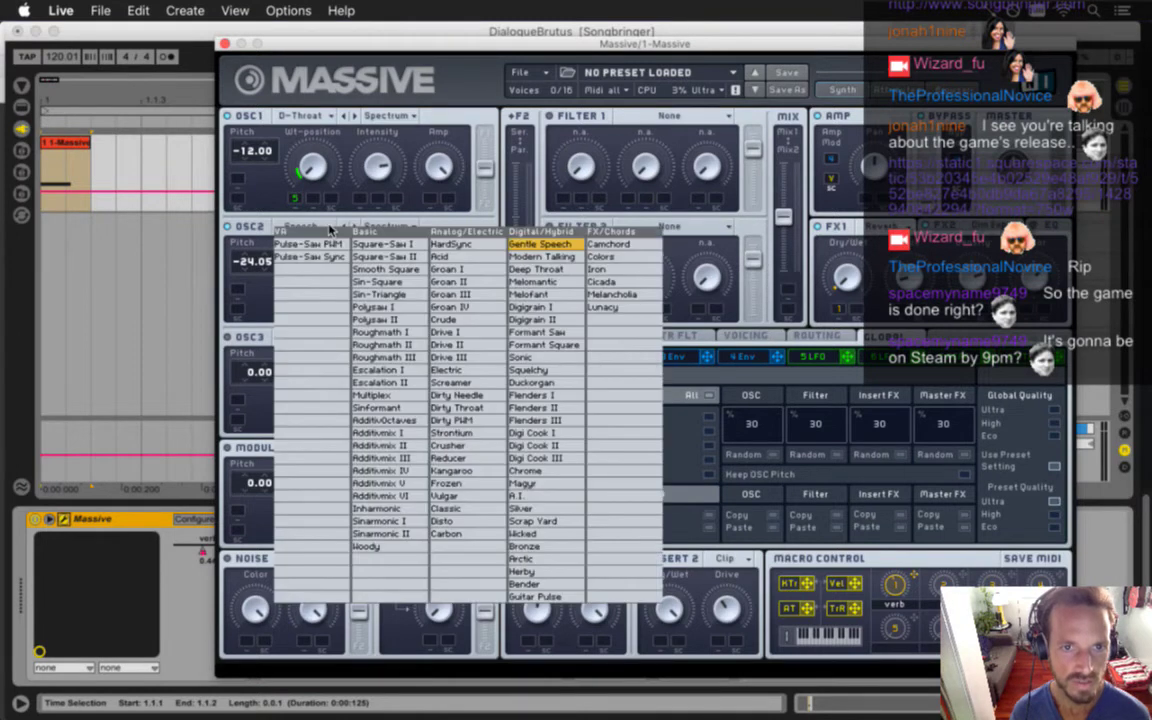
left_click(357, 283)
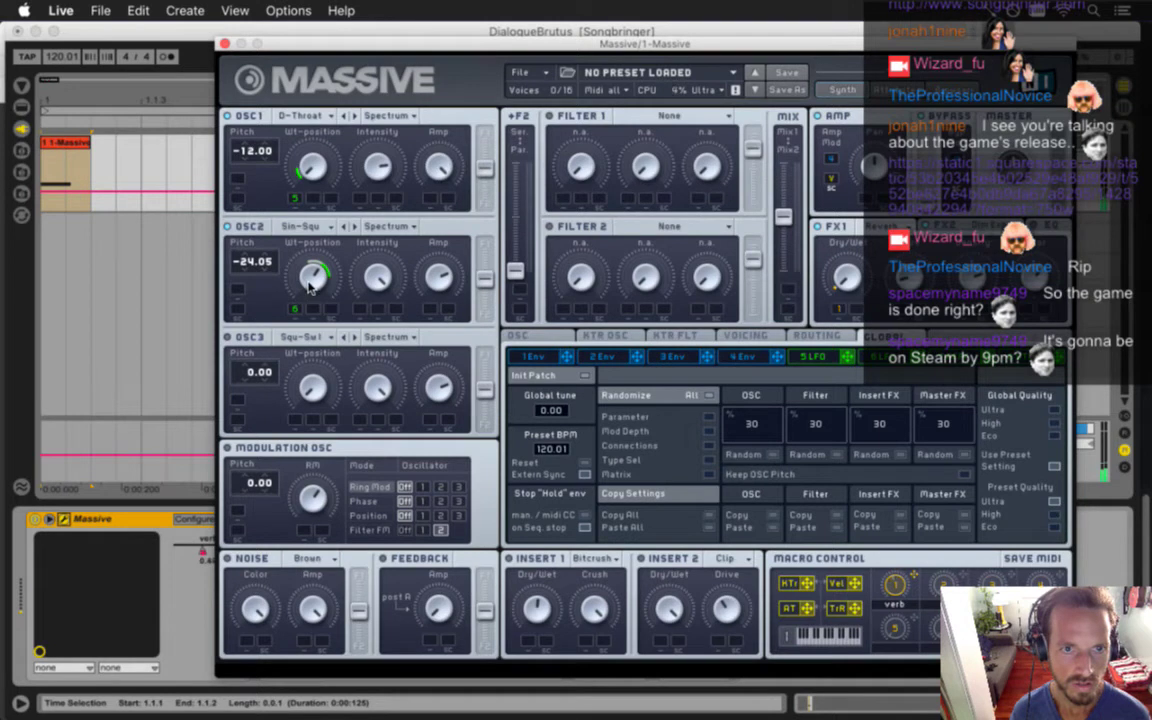
left_click_drag(310, 286, 305, 320)
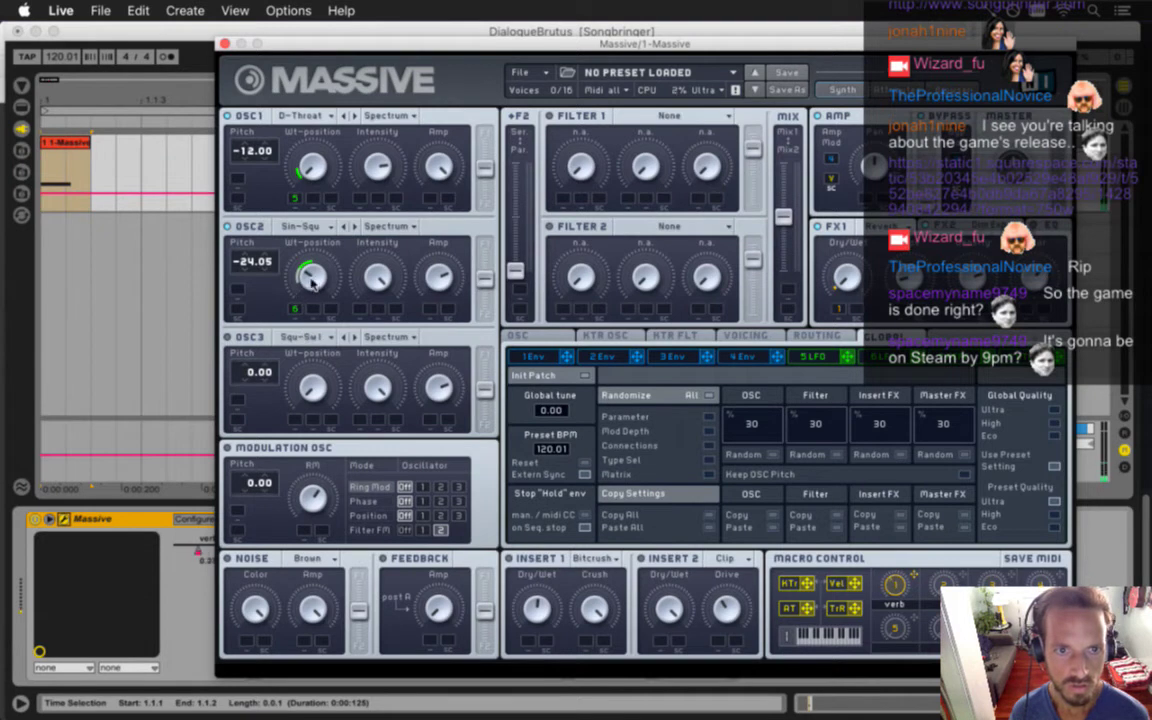
left_click_drag(311, 262, 316, 296)
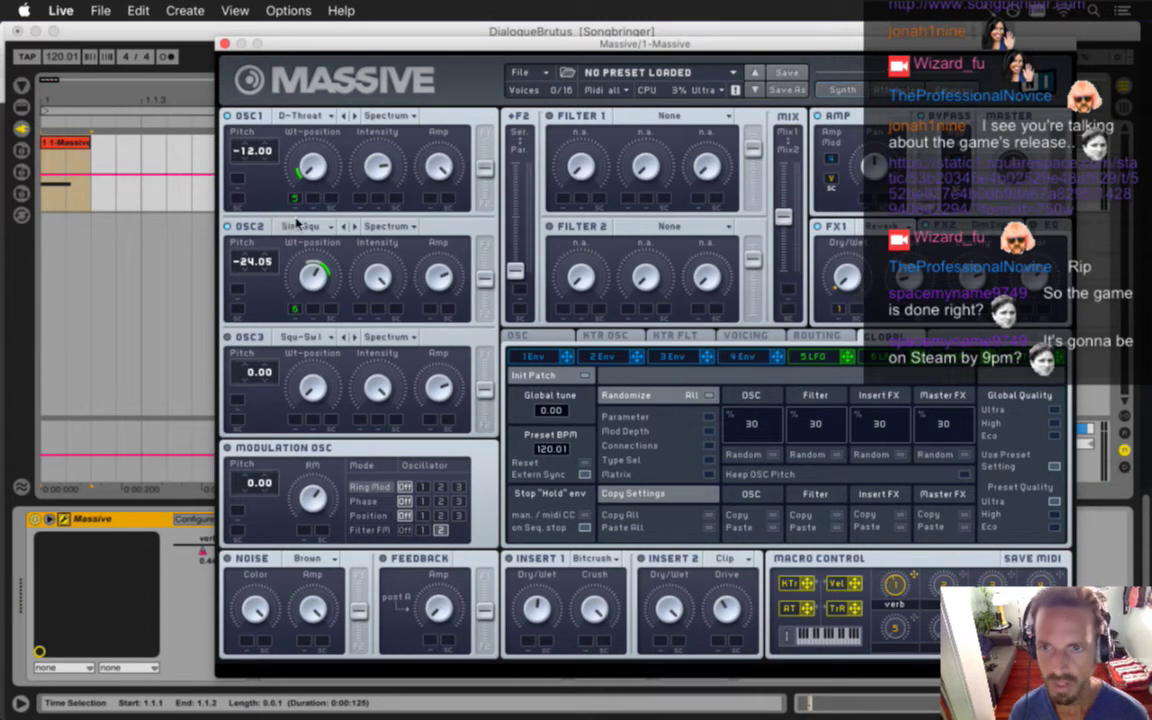
left_click(225, 45)
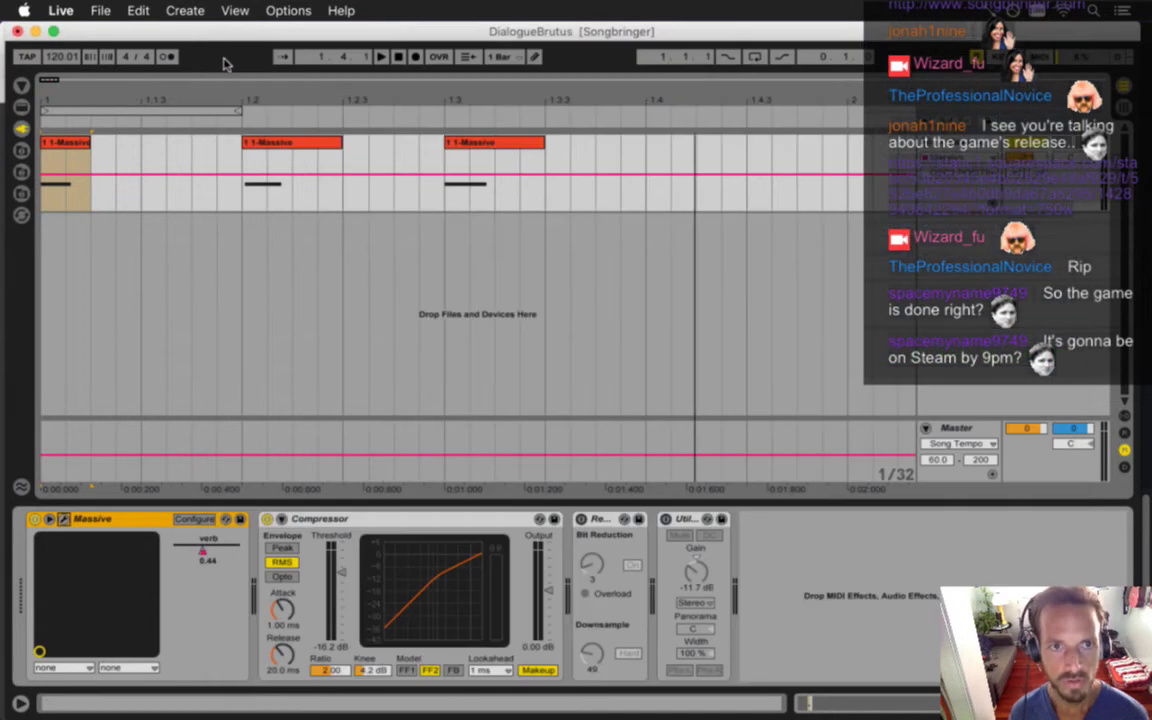
Audition the modified Massive sound from the Session View and return to the Arrangement View
key("Tab")
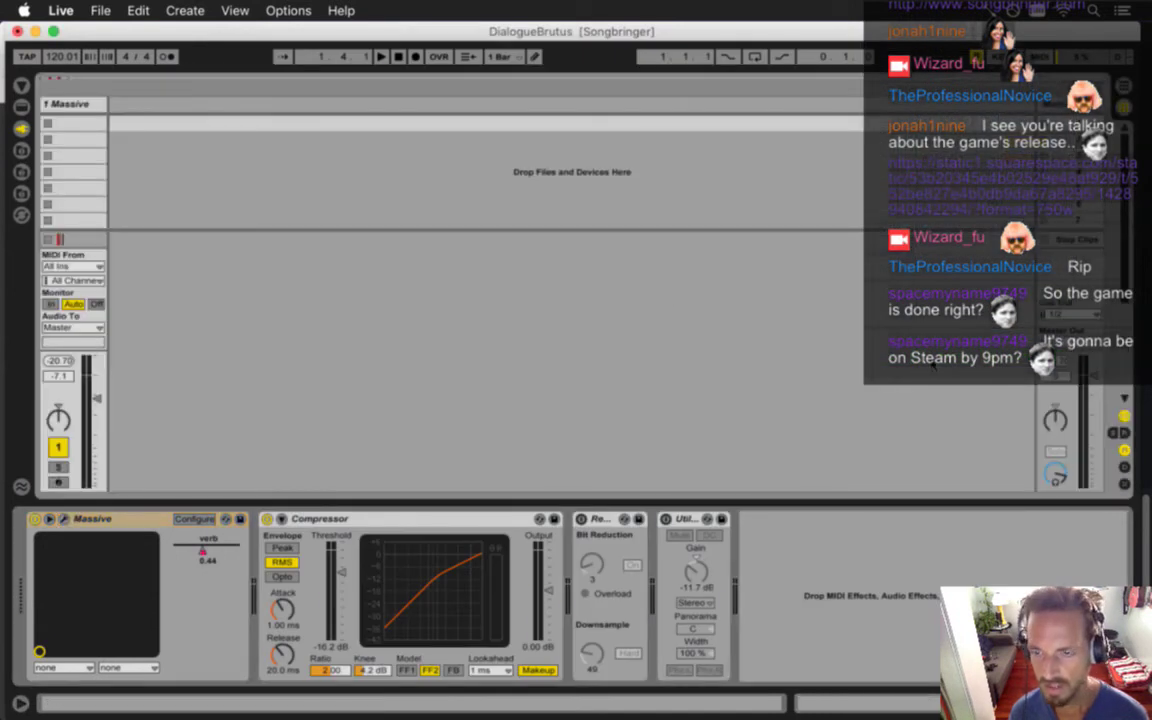
key("space")
key("space")
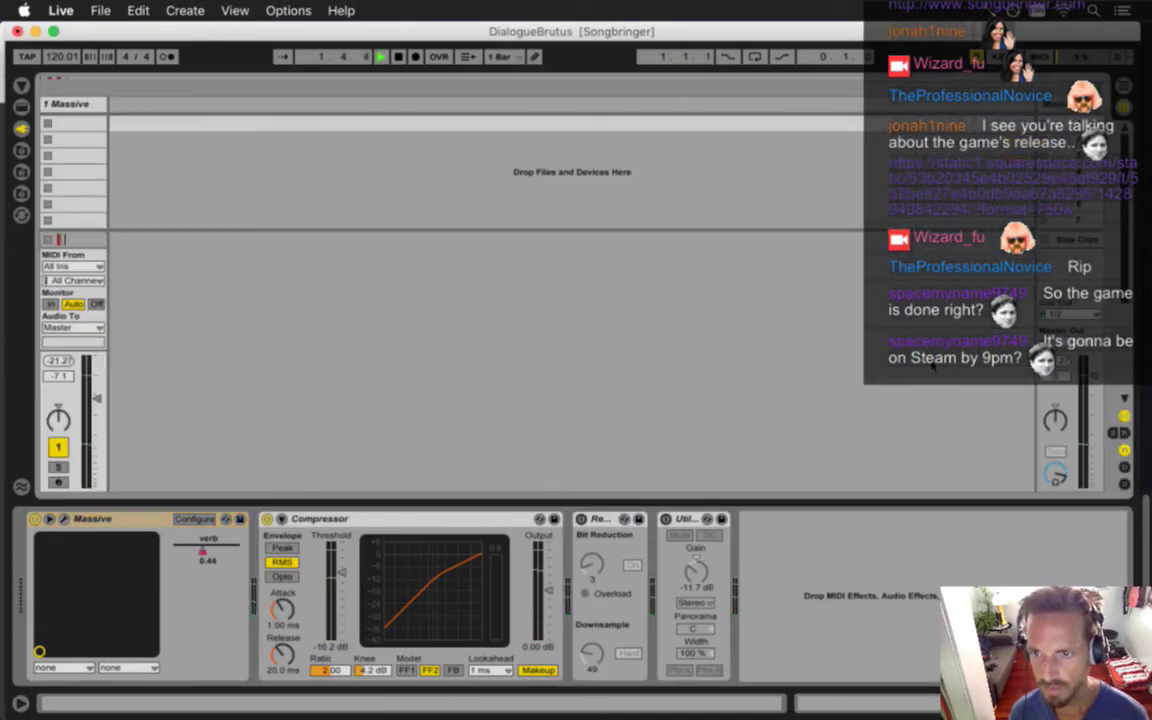
key("Tab")
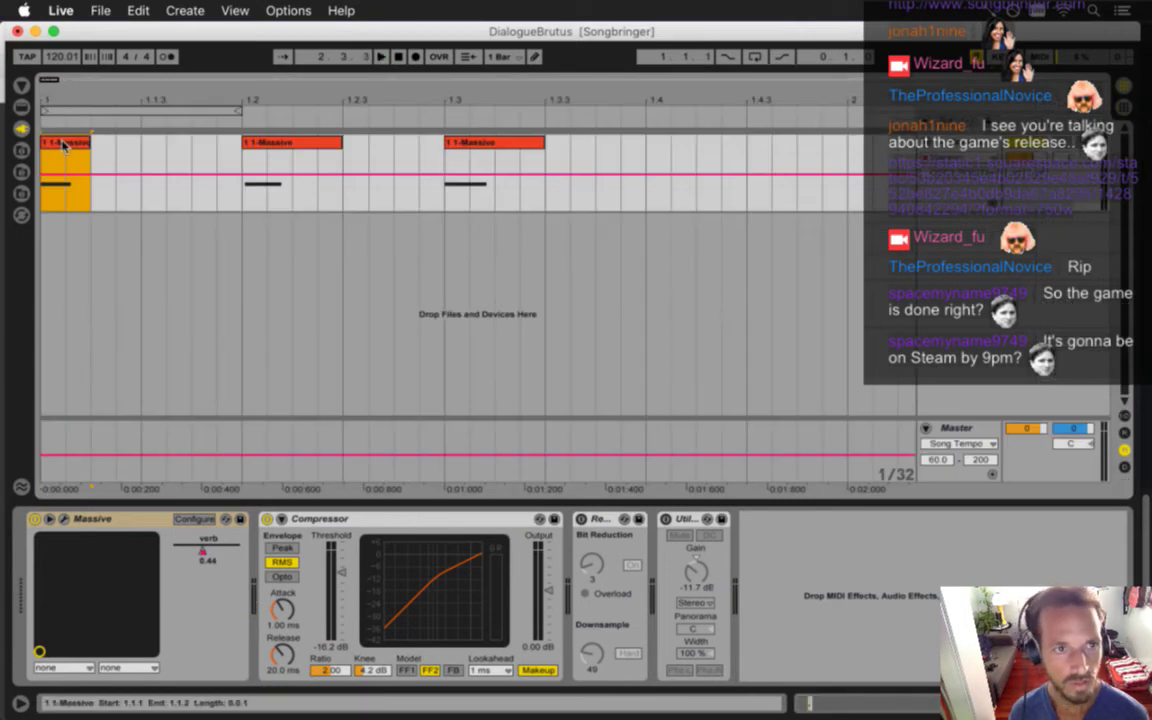
Save the set and export the first Massive clip's time range as DialogueBrutusA, replacing the existing file
key("super+s")
key("super+shift+r")
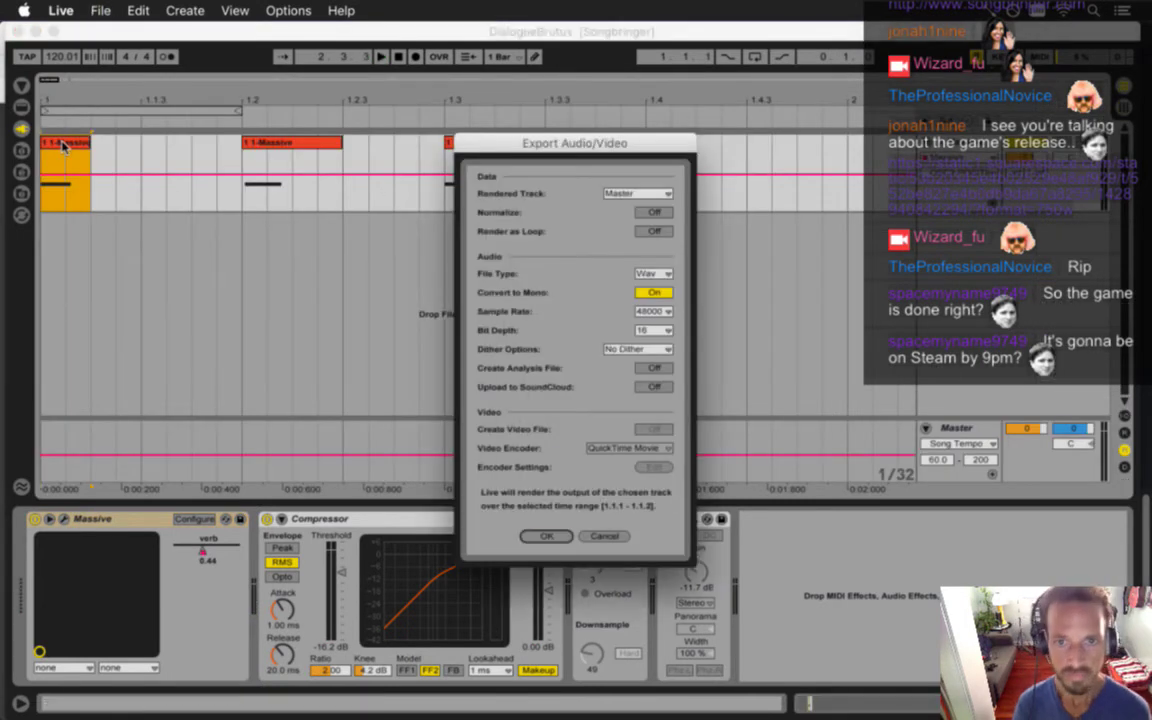
key("Return")
key("Right")
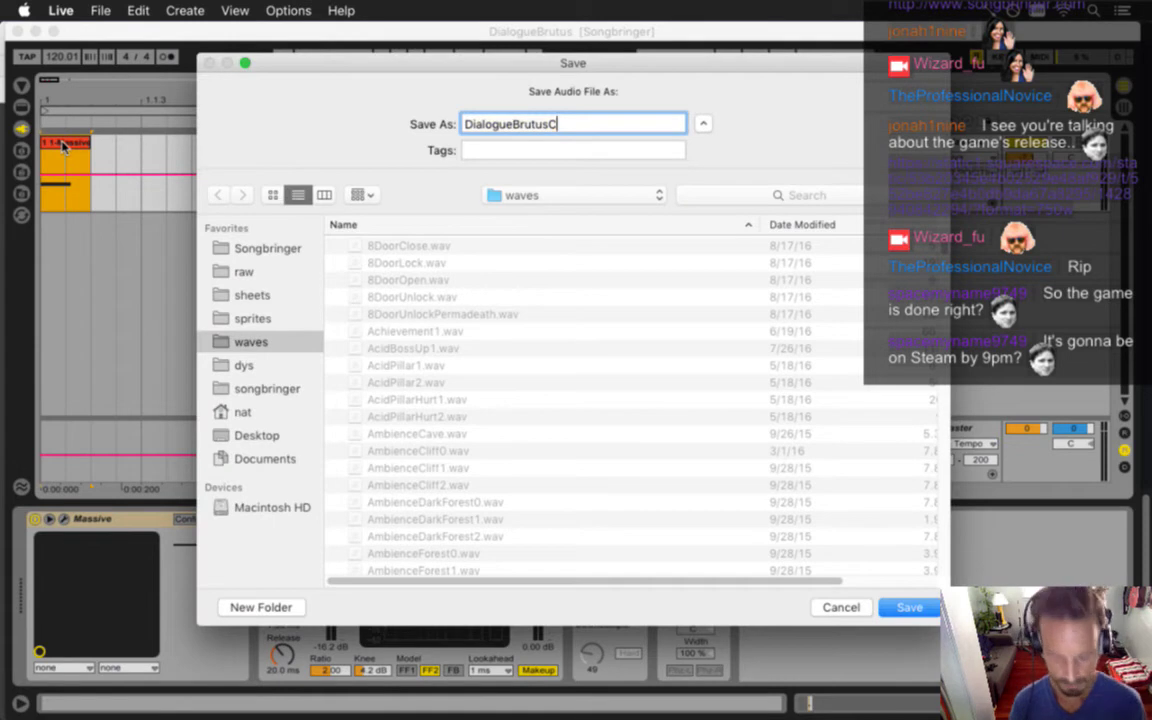
key("BackSpace")
type("A")
key("Return")
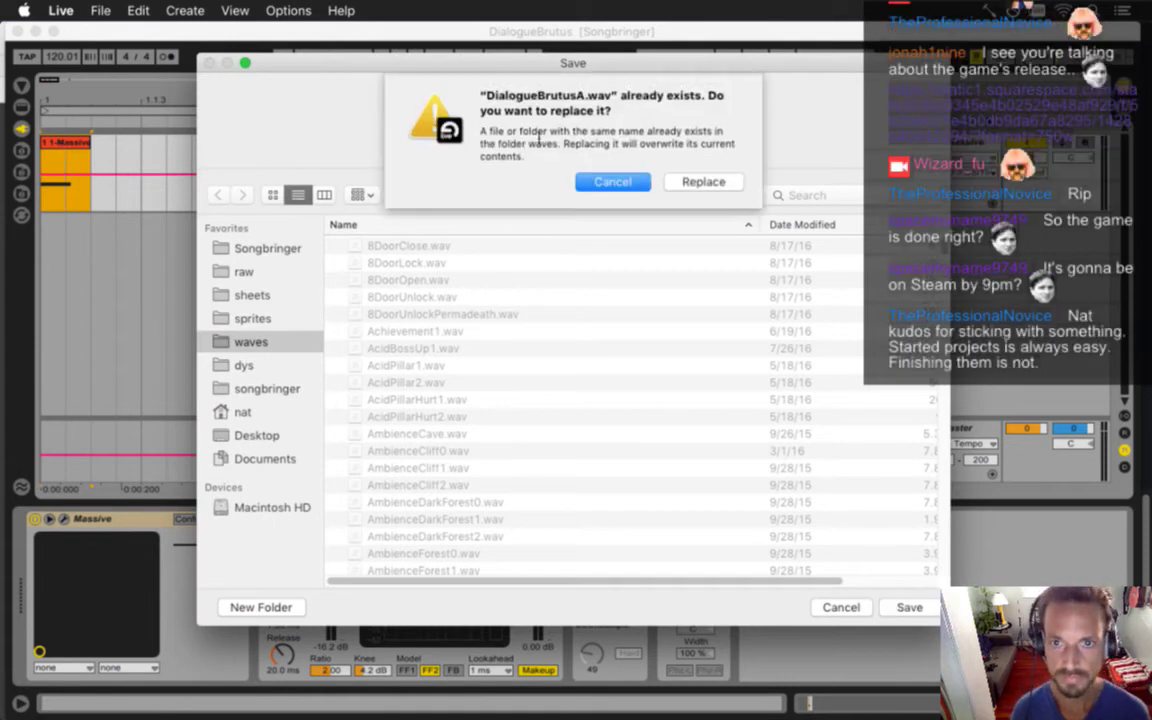
left_click(717, 182)
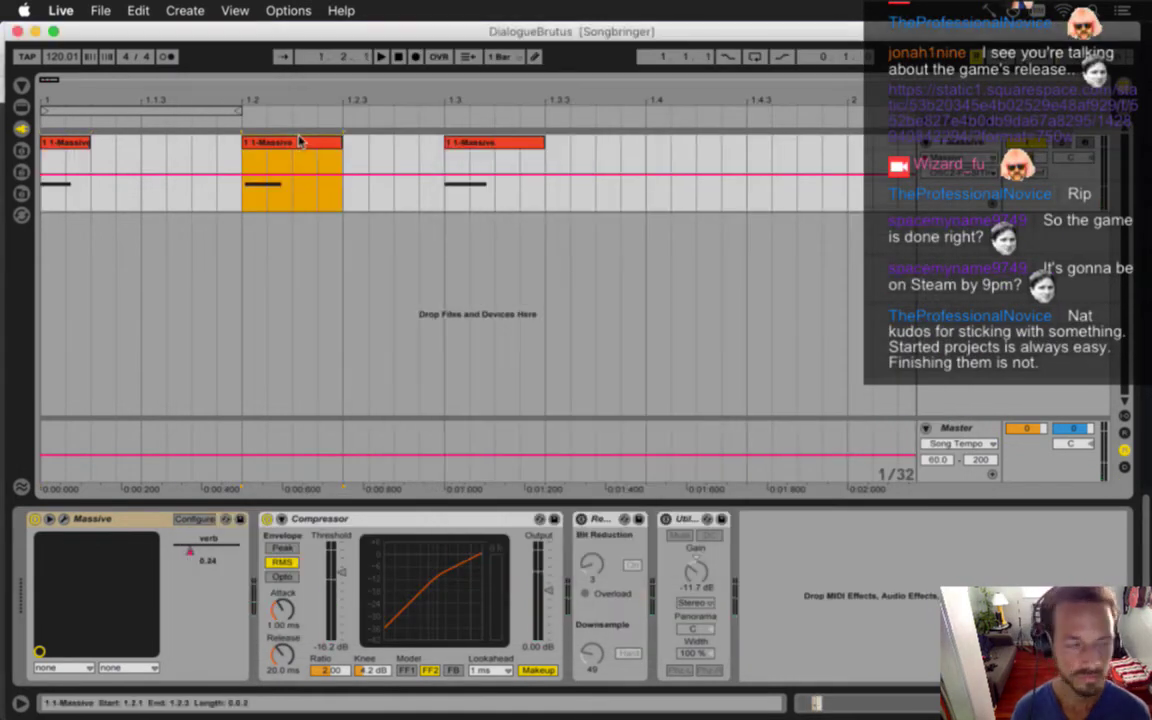
Export the second Massive clip's time range as DialogueBrutusB in the waves folder, replacing the existing file
key("super+shift+r")
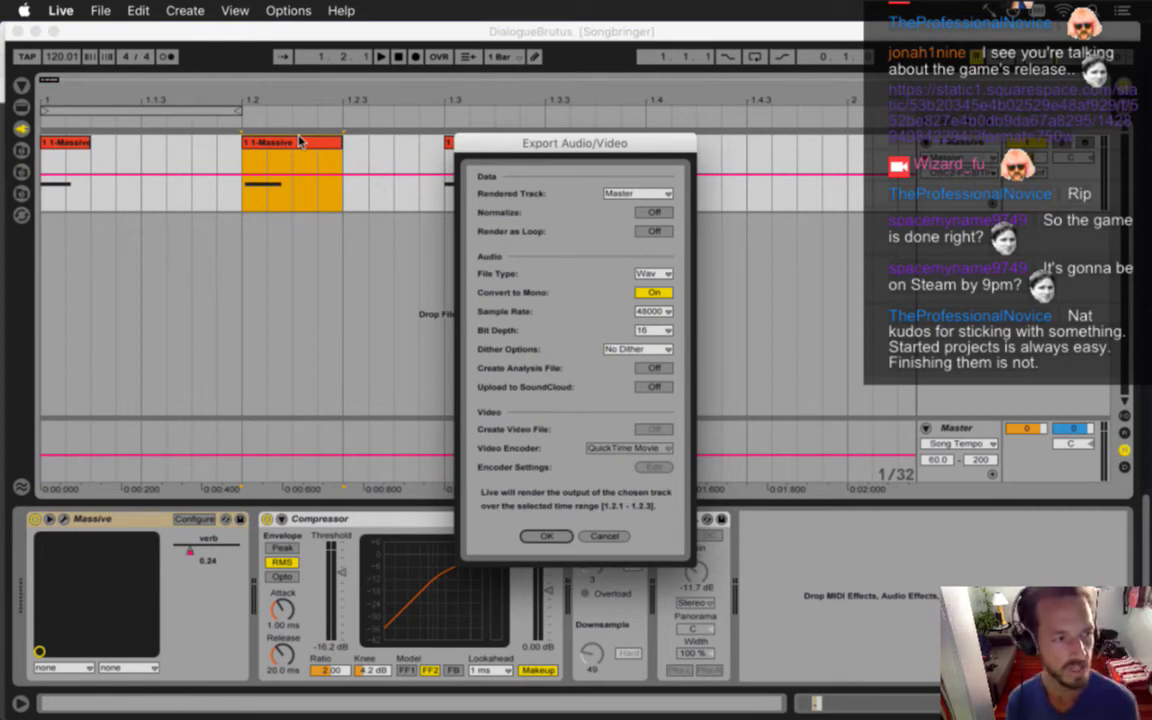
key("Return")
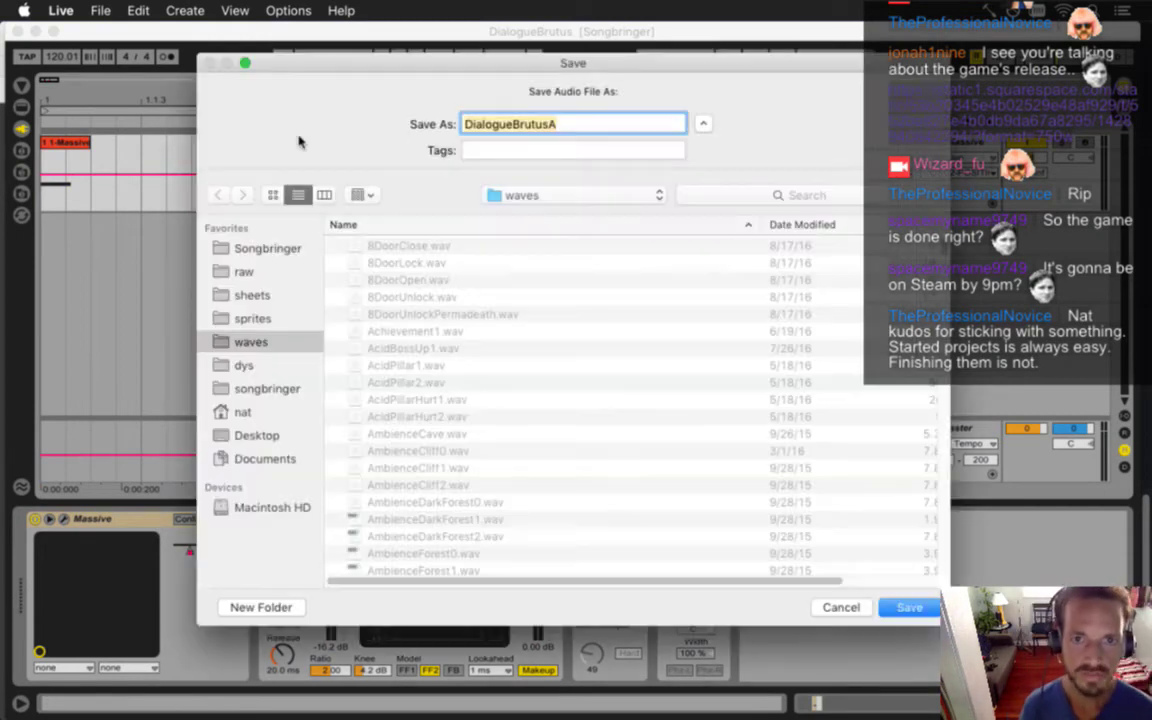
key("Right")
key("BackSpace")
type("B")
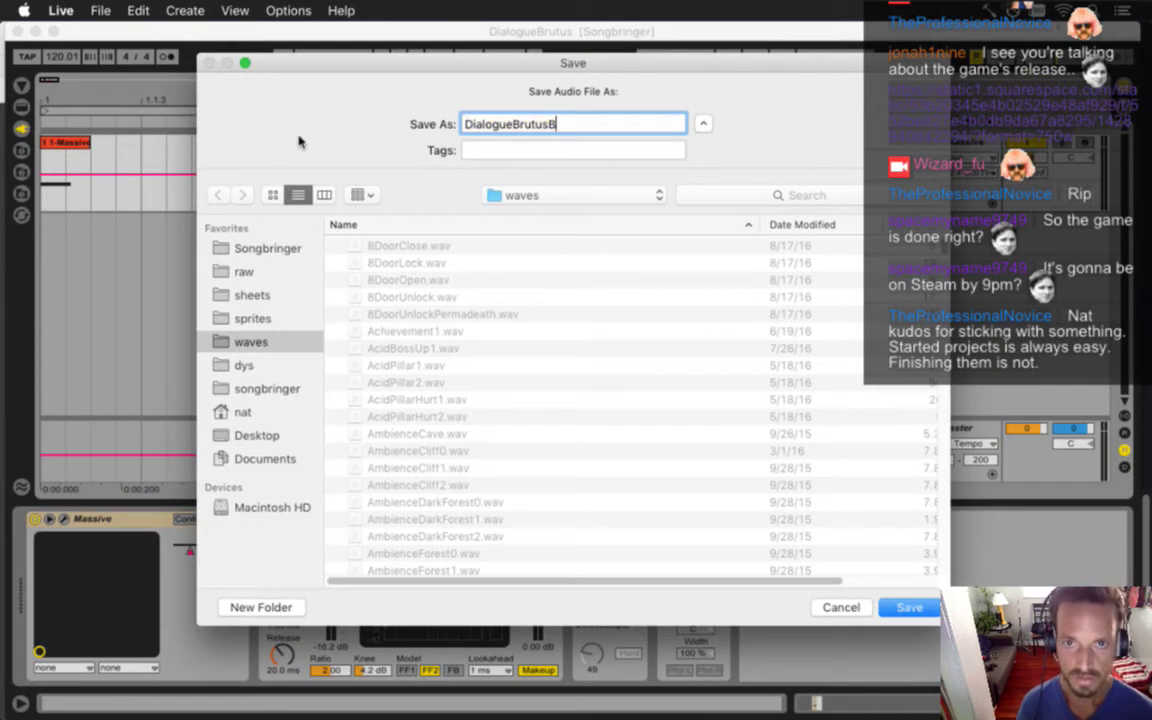
key("Return")
left_click(703, 181)
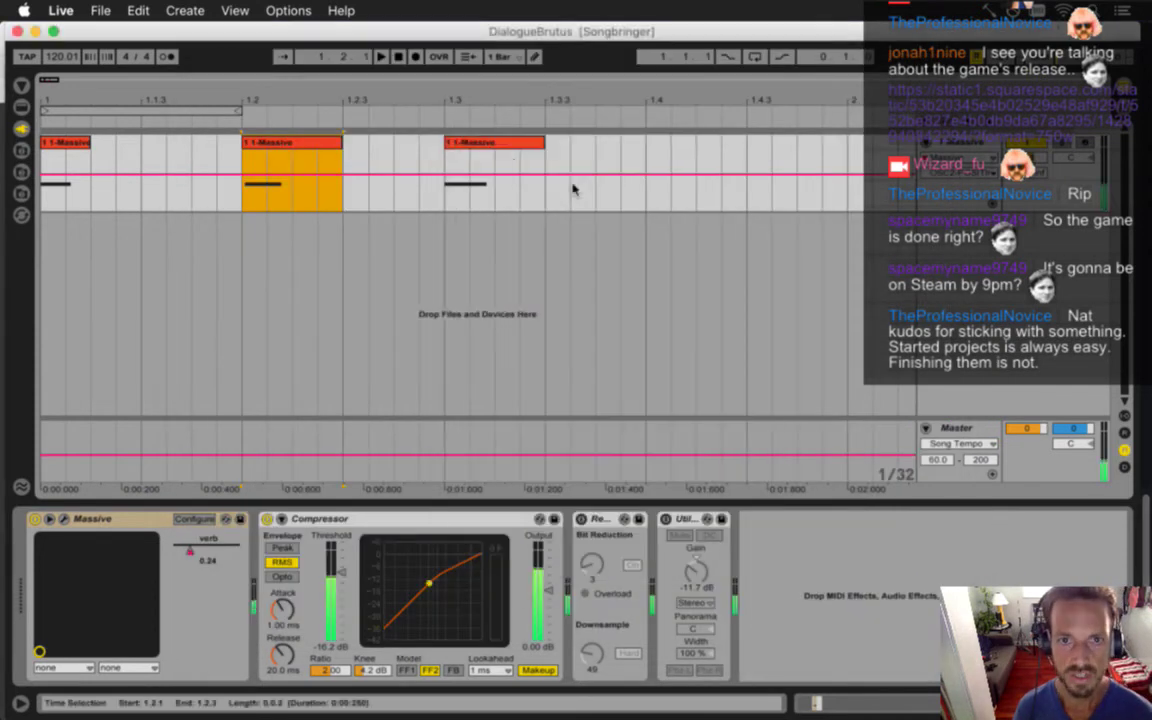
Export the third Massive clip's time range as DialogueBrutusC in the waves folder, replacing the existing file
key("super+shift+r")
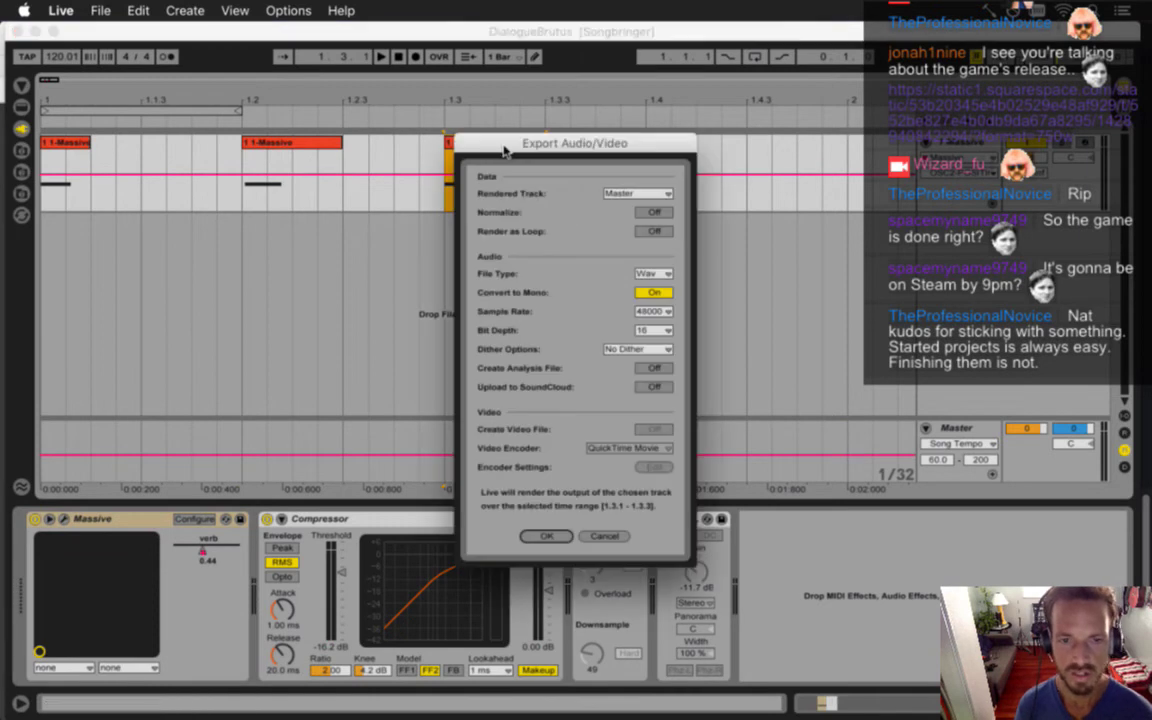
key("Return")
key("Right")
key("BackSpace")
type("C")
key("Return")
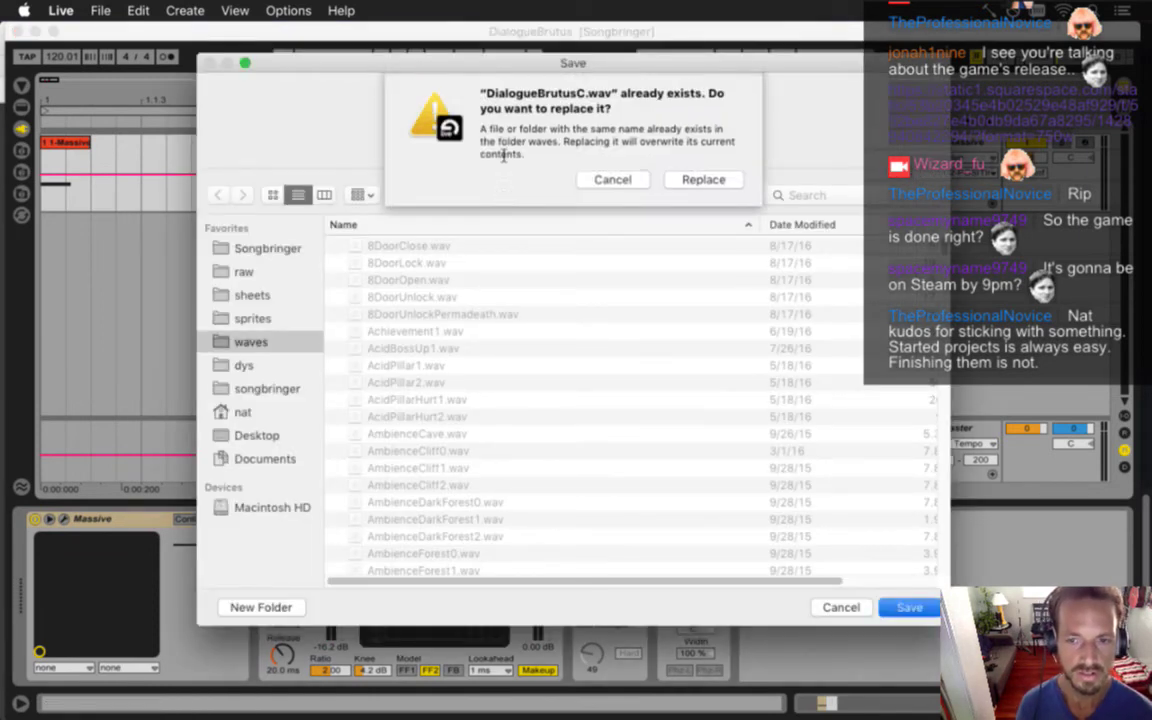
left_click(717, 181)
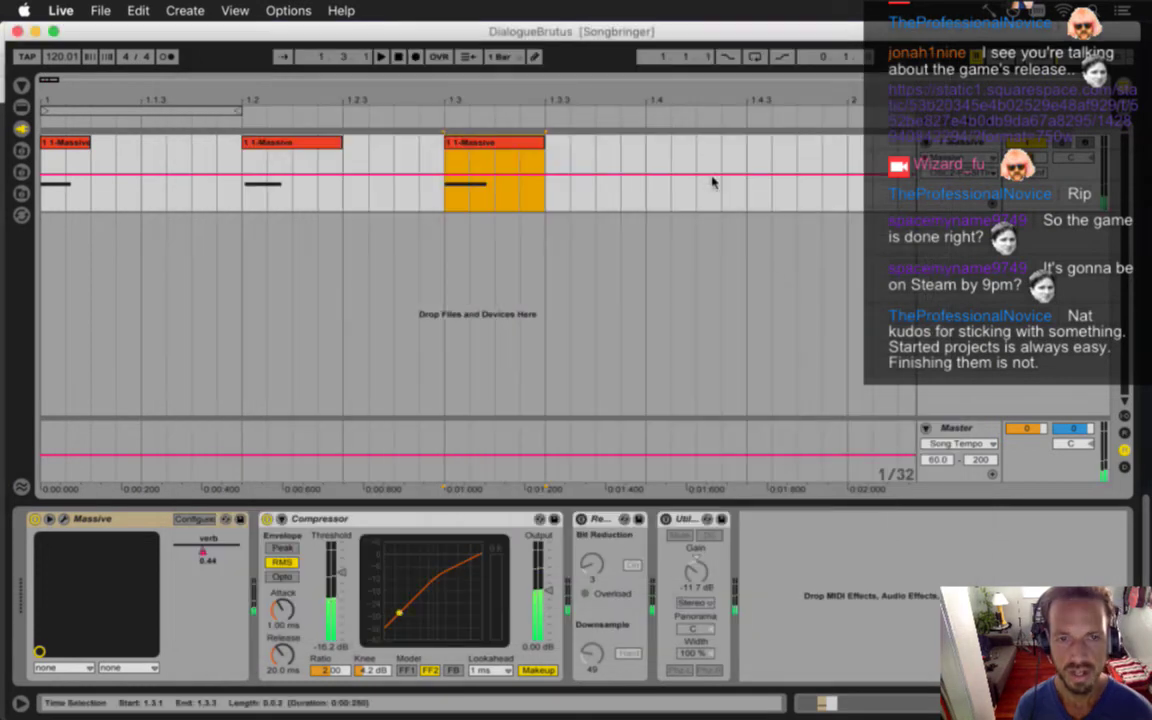
Extend the end of the first Massive clip to 1.1.3 so it matches the other clips' length
left_click(586, 158)
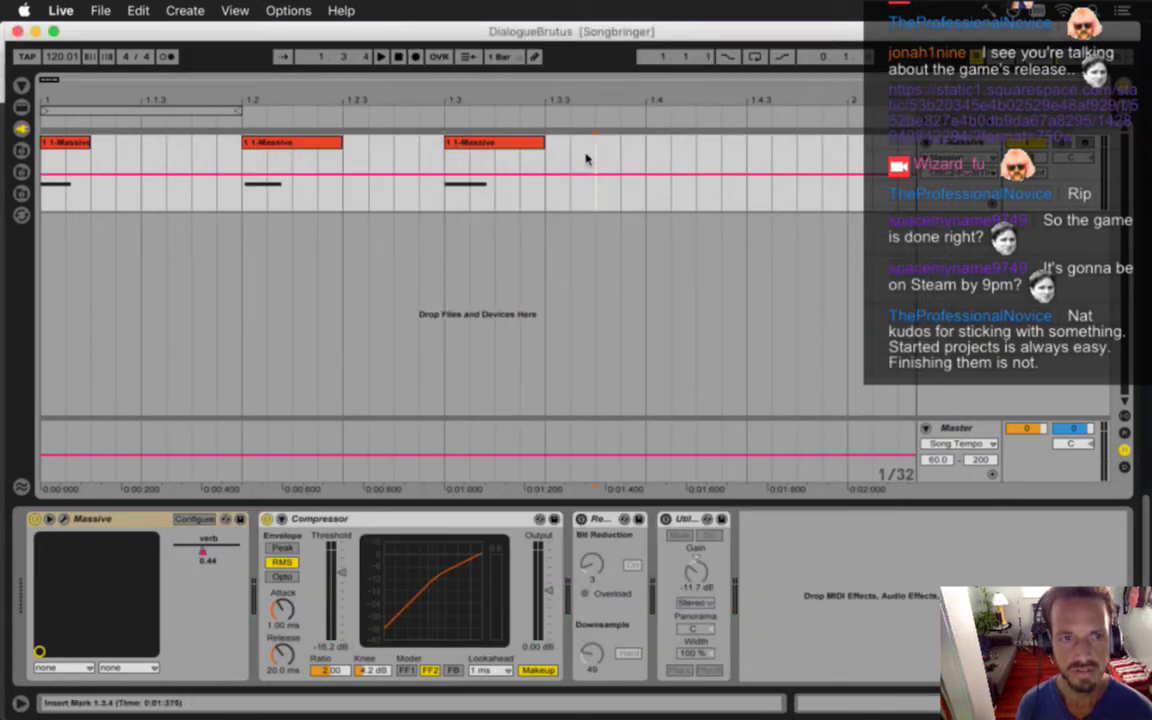
left_click(89, 146)
left_click_drag(89, 146, 141, 148)
left_click(164, 161)
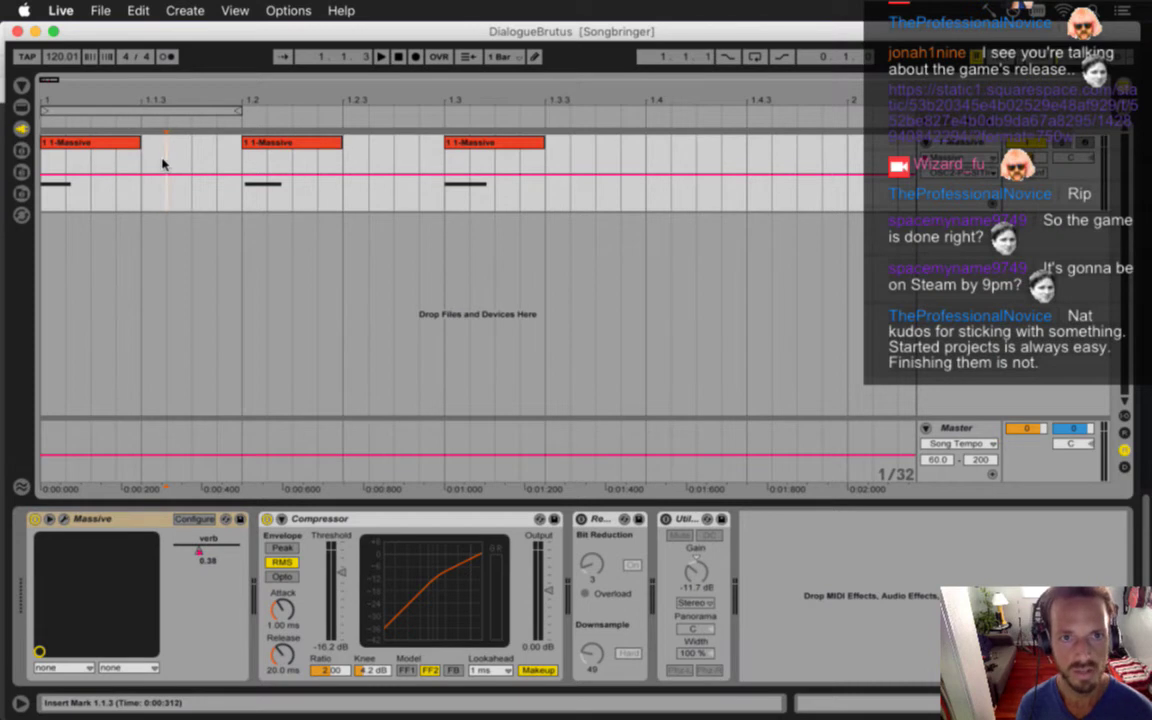
left_click_drag(232, 41, 229, 40)
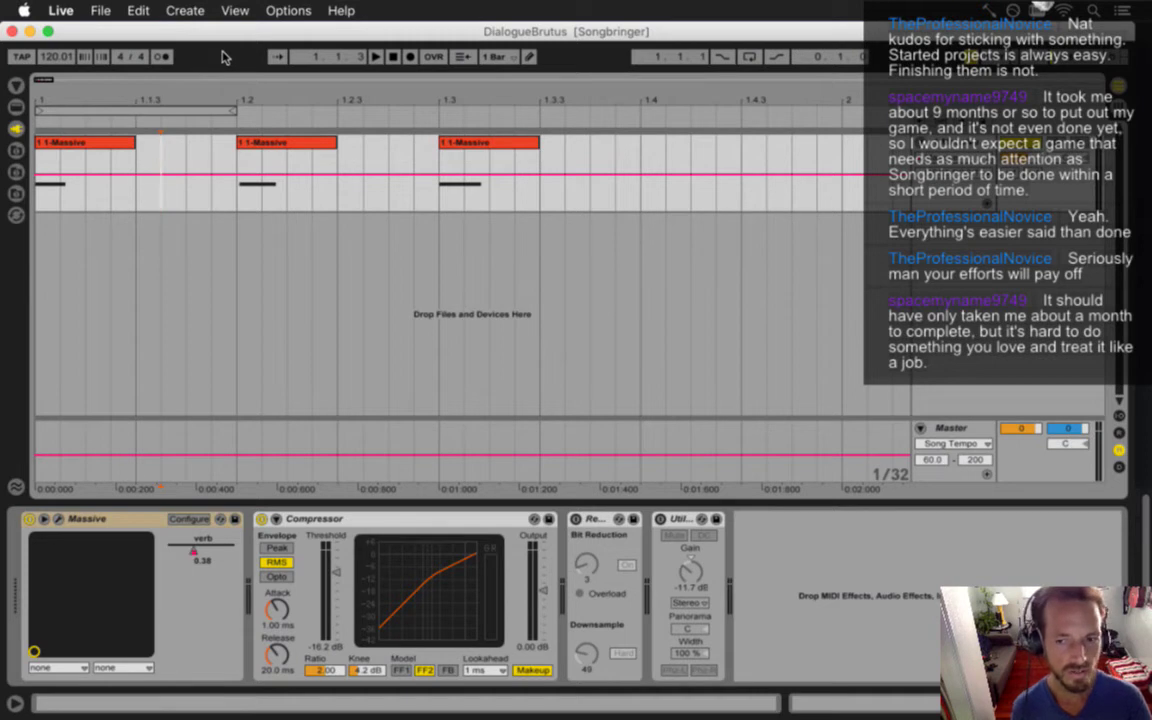
Export the extended first clip's range, 1.1.1 to 1.1.3, over the existing DialogueBrutusA file
left_click(97, 163)
key("super+shift+r")
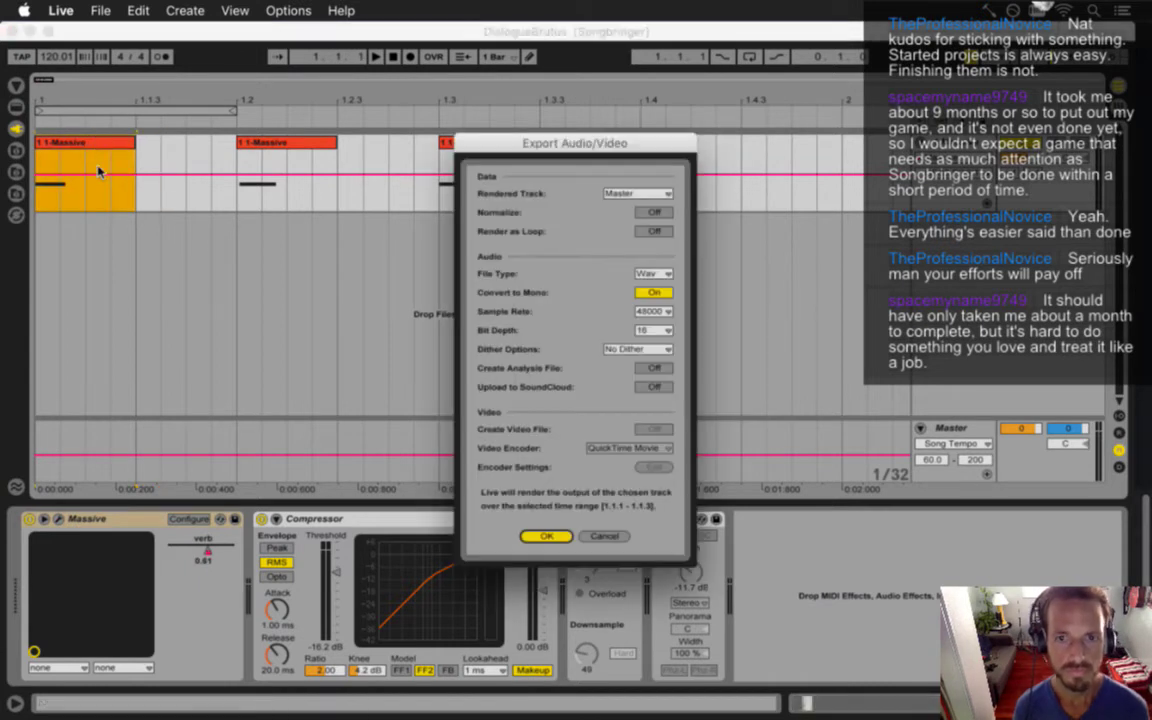
key("Return")
key("Right")
key("BackSpace")
type("A")
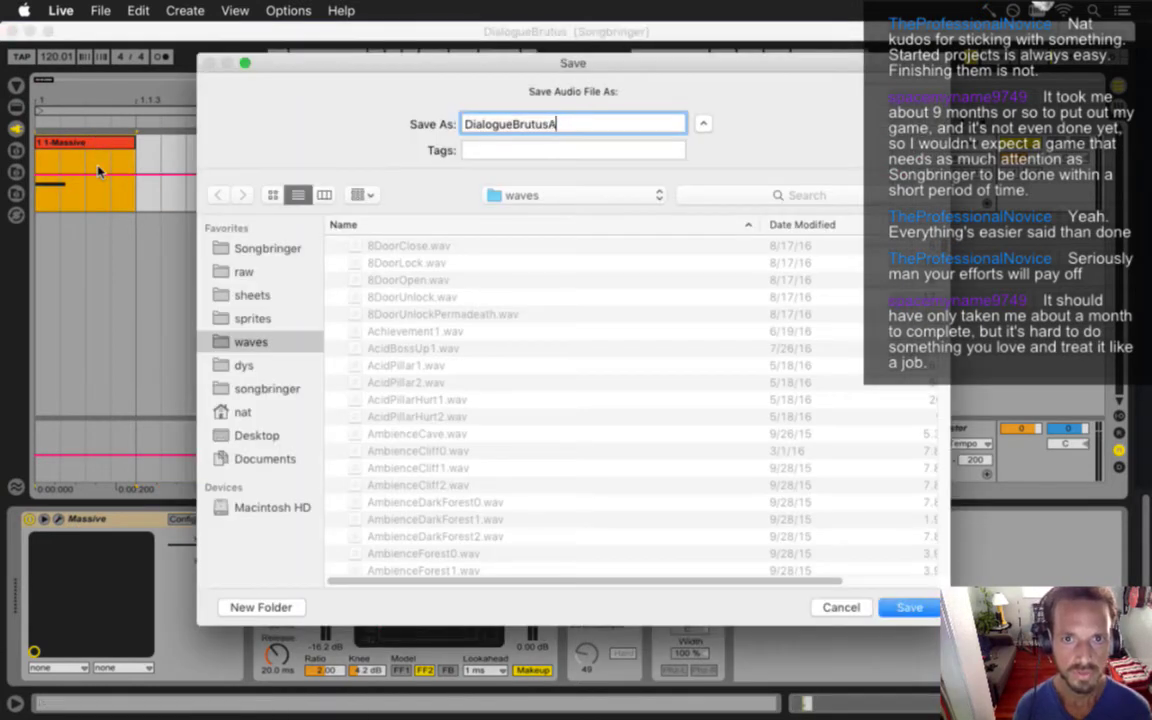
key("Return")
key("Return")
key("Escape")
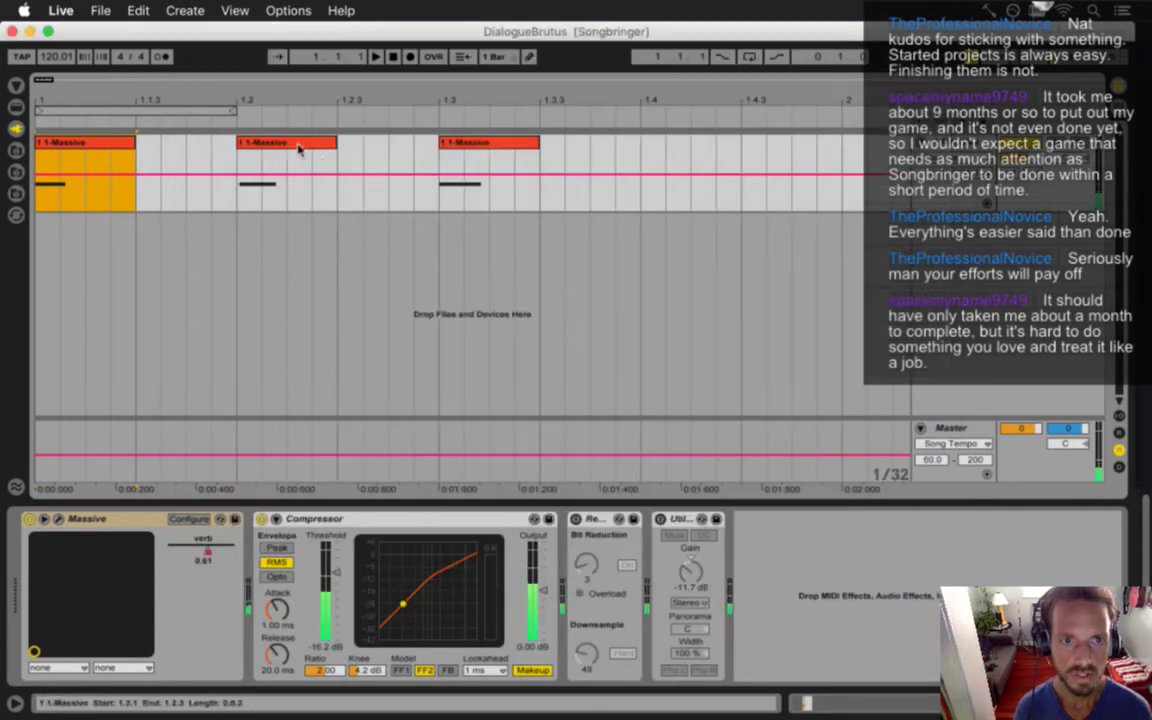
Export the second Massive clip's time range as DialogueBrutusB in the waves folder, overwriting the existing file
left_click(293, 148)
key("super+shift+r")
key("Return")
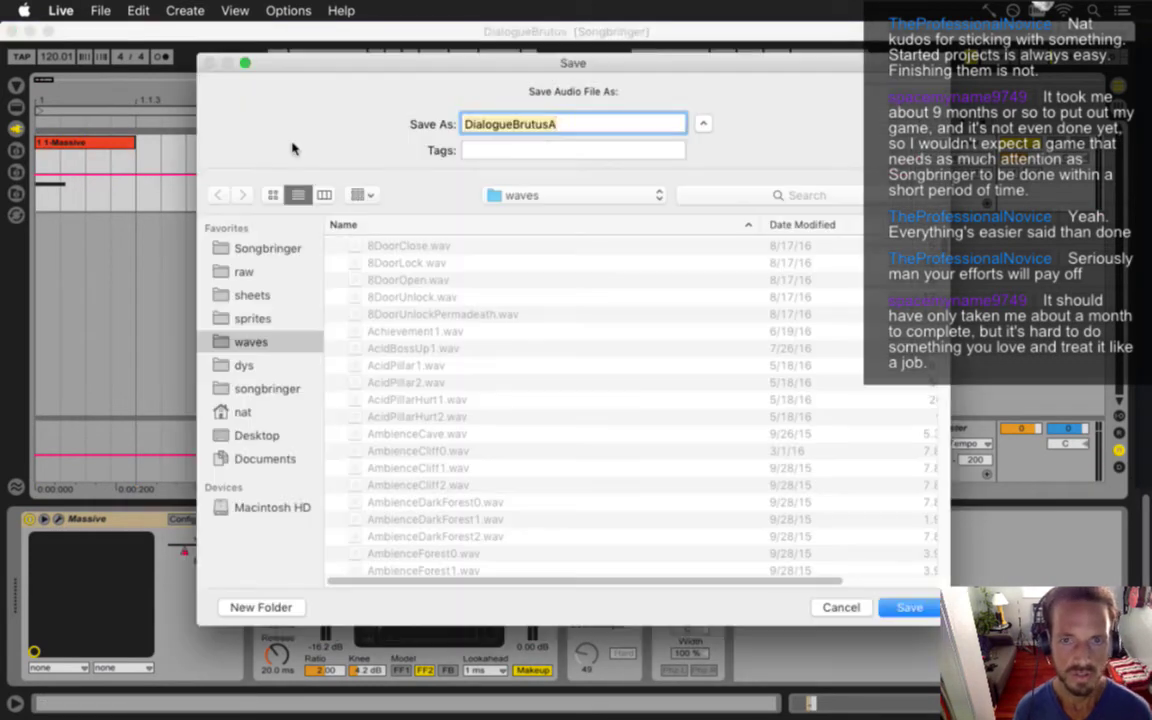
key("Right")
key("BackSpace")
type("B")
key("Return")
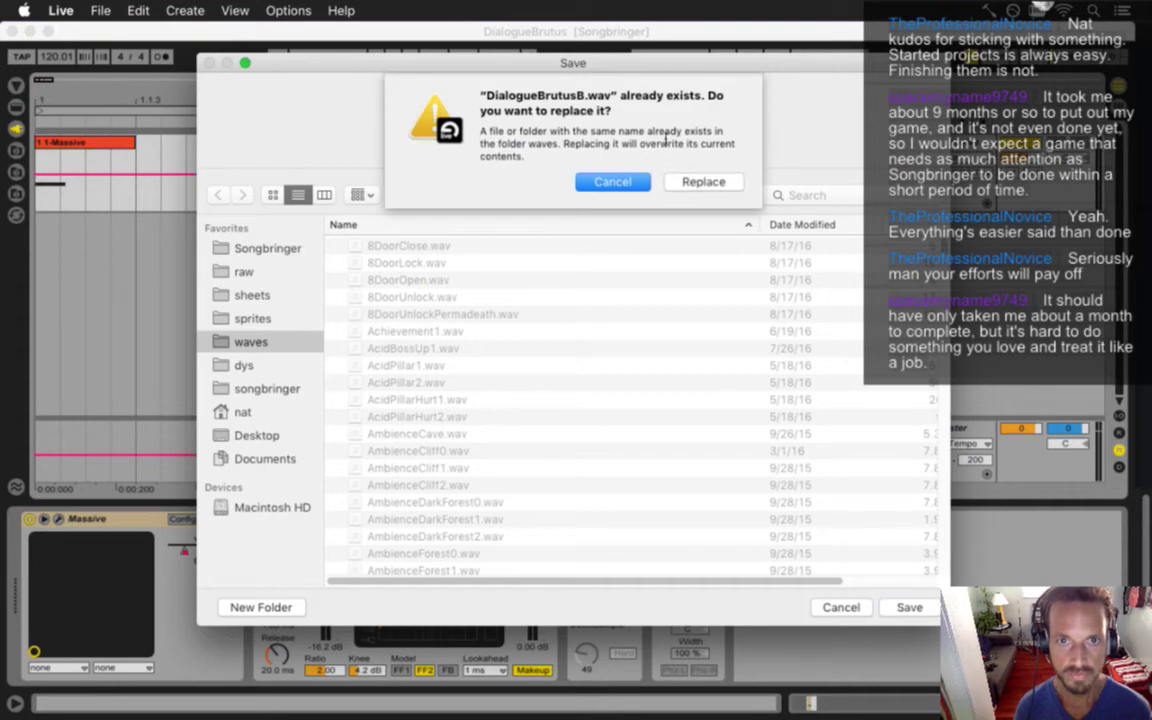
left_click(689, 185)
Export the third Massive clip's range, 1.3.1 to 1.3.3, as DialogueBrutusC, overwriting the existing file
left_click(463, 153)
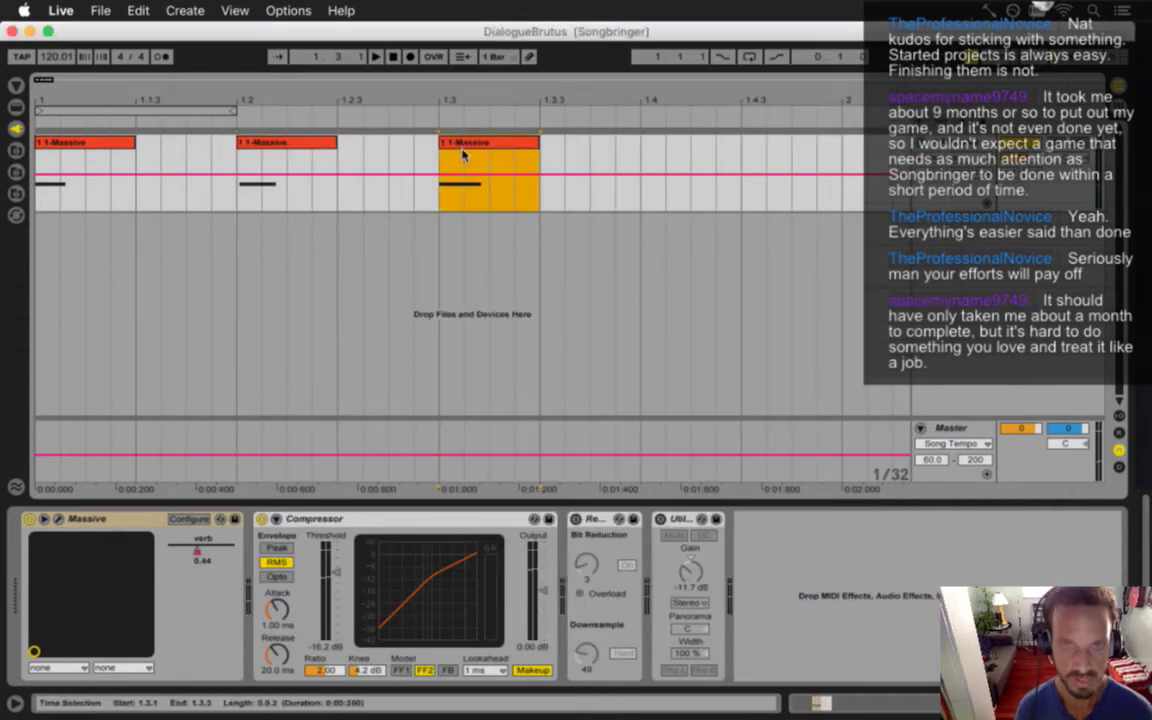
key("super+shift+r")
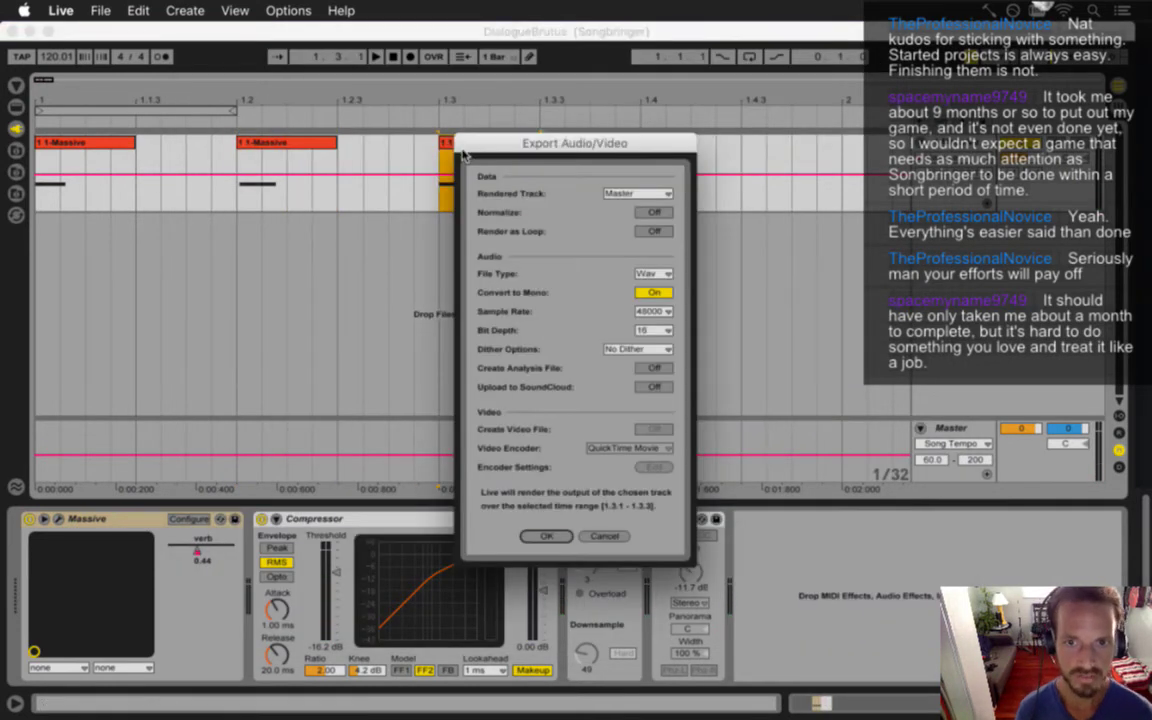
key("Return")
key("Right")
key("BackSpace")
type("c")
key("BackSpace")
type("C")
key("Return")
left_click(685, 186)
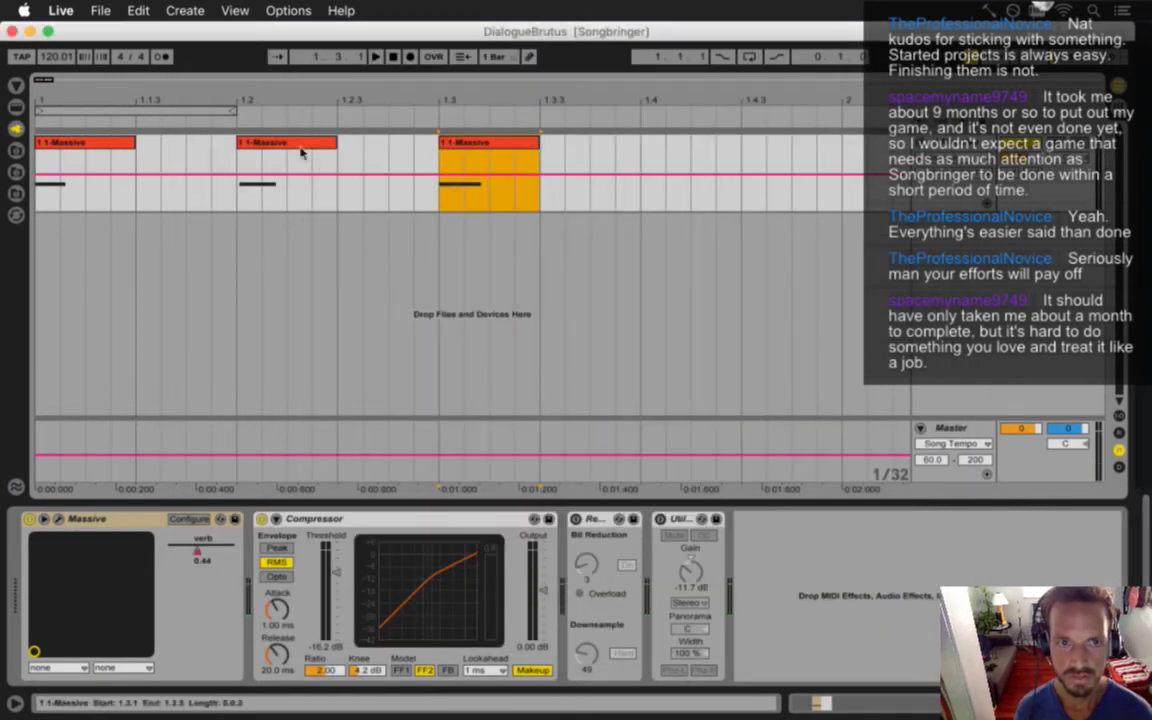
left_click(300, 150)
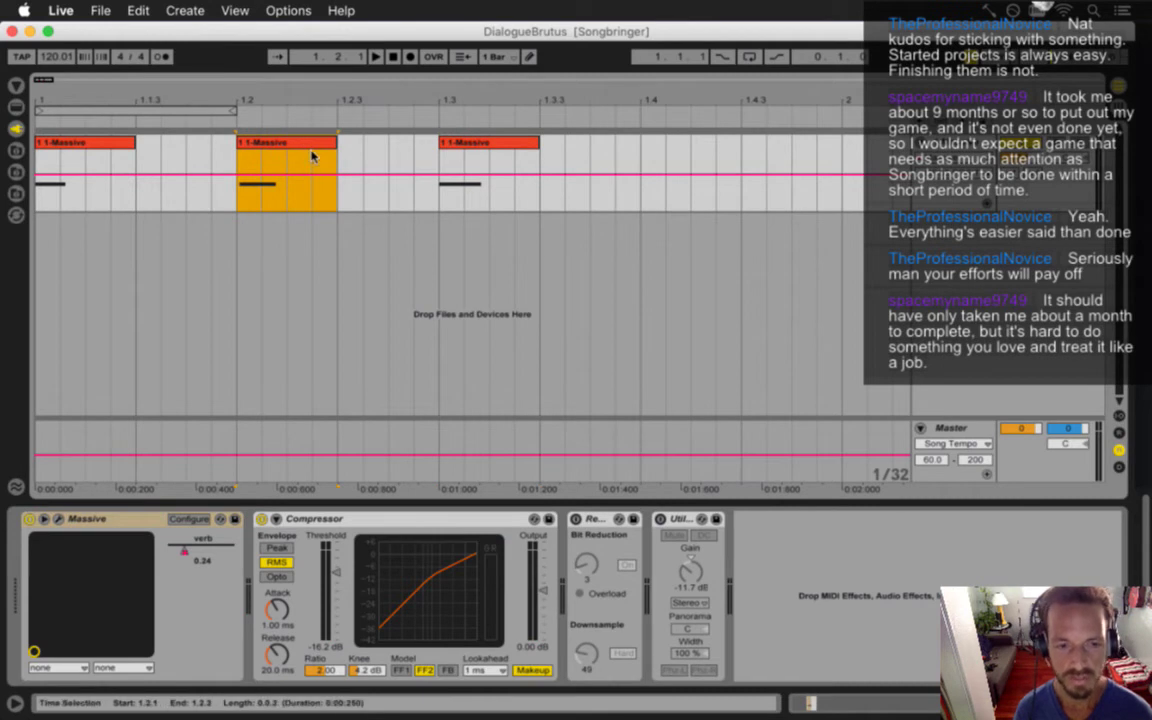
left_click(108, 140)
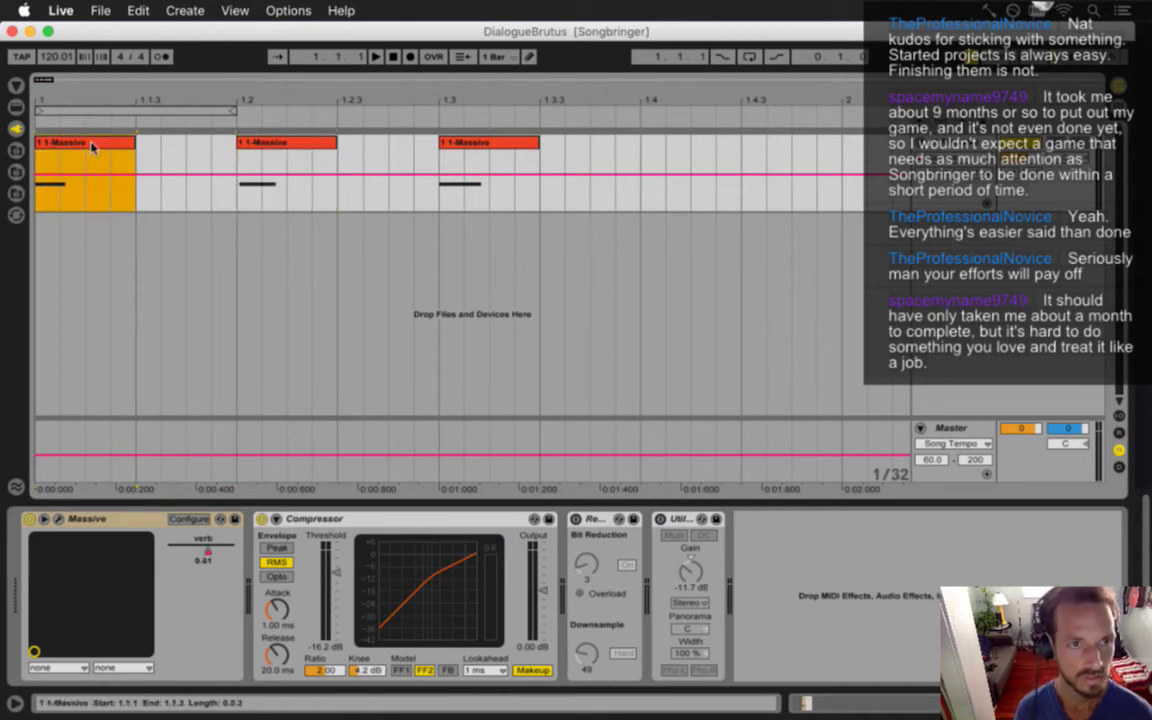
Switch to Xcode and copy the dialogue sounds block with the DialogueZeroA, B and C entries from Zero.txt
key("super+Tab")
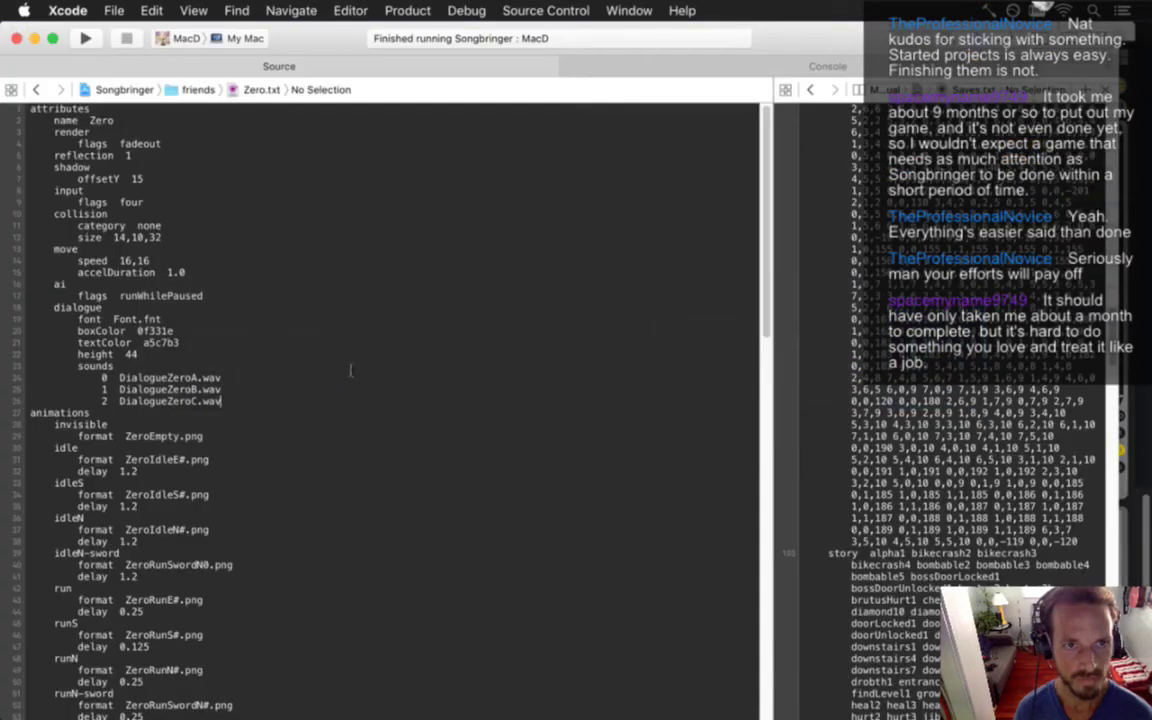
key("Up")
key("Up")
key("Up")
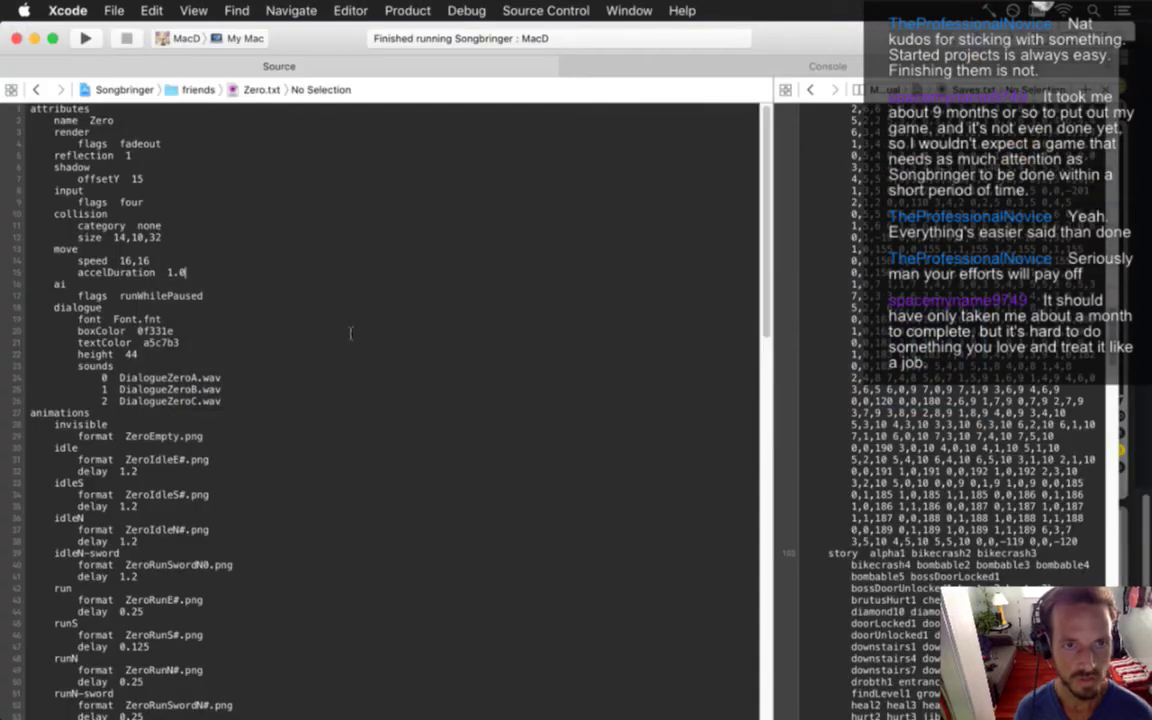
key("Down")
key("Down")
key("Down")
key("Down")
key("Down")
key("Down")
key("Down")
key("Down")
key("Down")
key("Down")
key("Down")
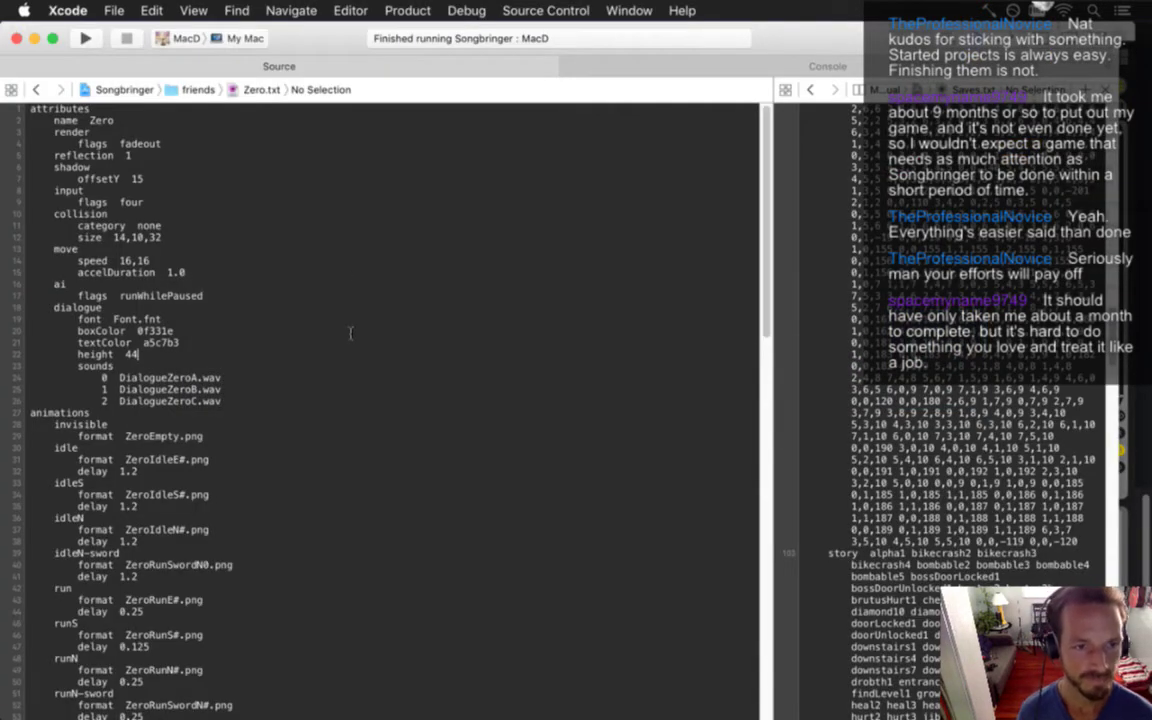
key("shift+Down")
key("shift+Down")
key("shift+Down")
key("shift+Down")
key("super+c")
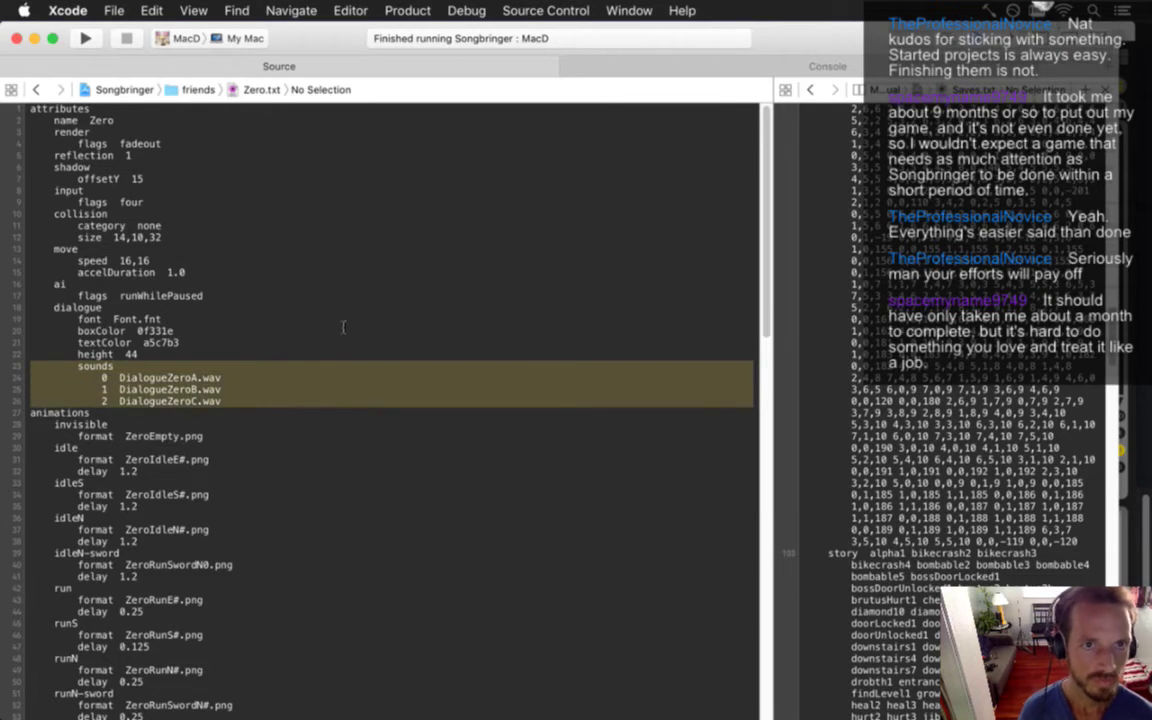
Open Brutus.txt and paste the copied sounds block beneath the height line of its dialogue section
key("super+shift+o")
type("bur")
key("BackSpace")
key("BackSpace")
type("rut")
key("Return")
left_click(219, 370)
key("Down")
key("Down")
key("Down")
key("Down")
key("Down")
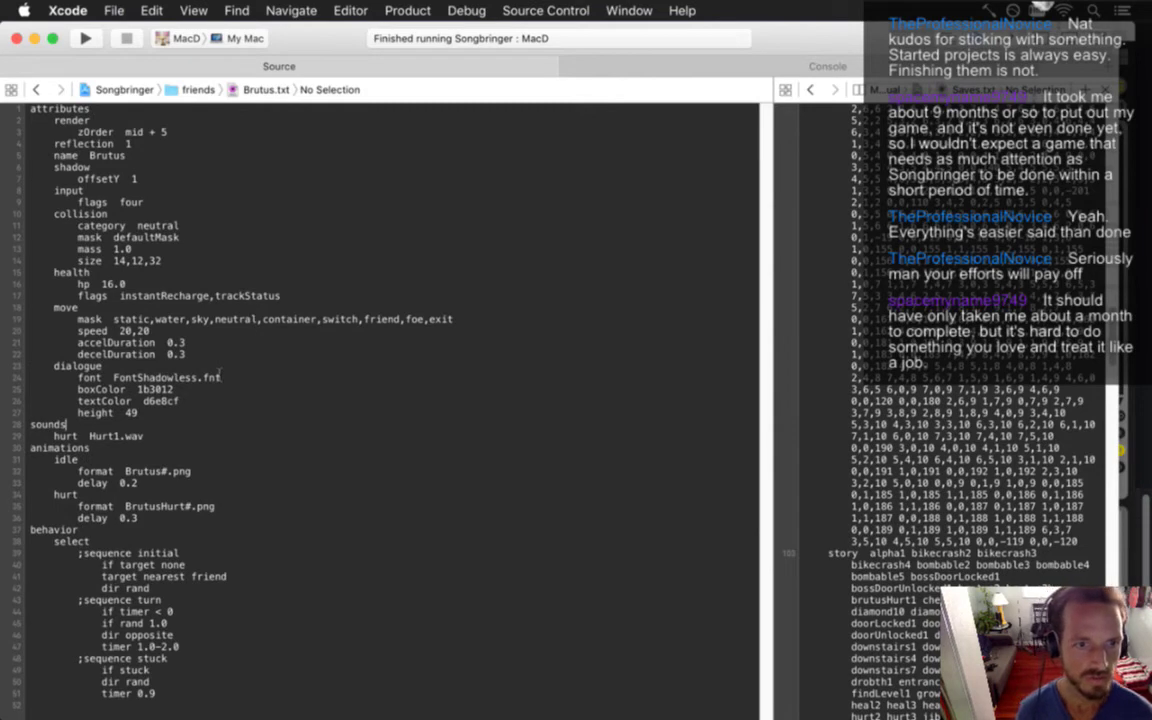
key("super+Left")
key("super+v")
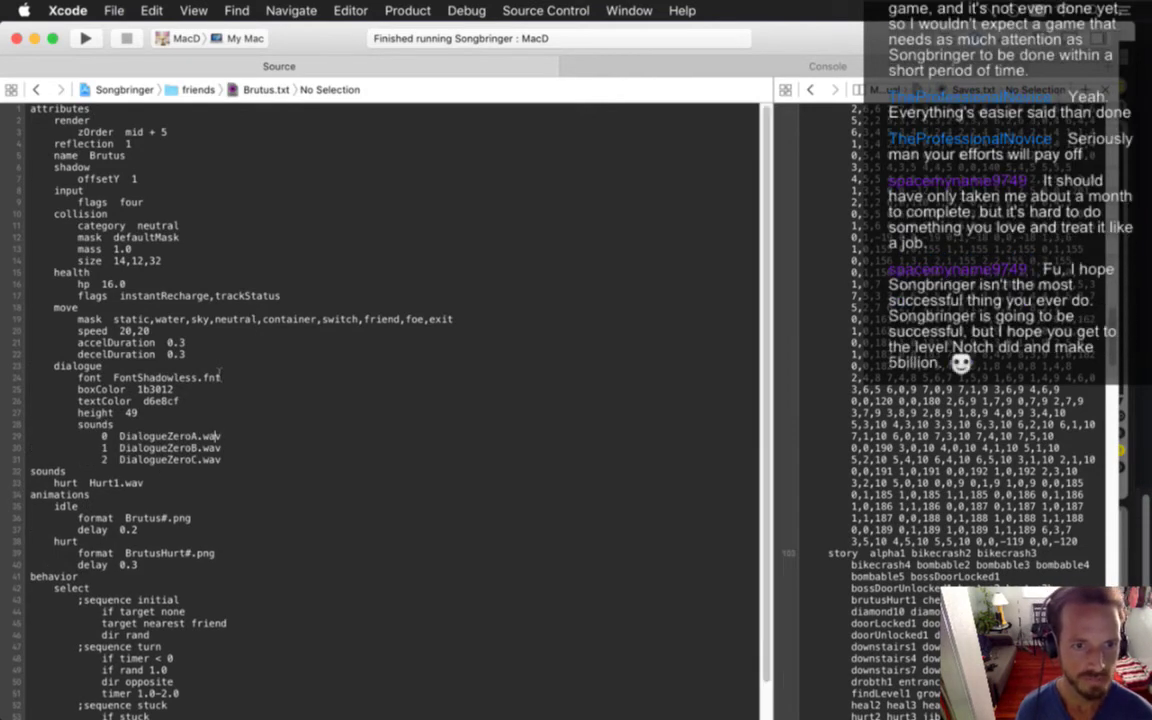
Replace all three occurrences of Zero with Brutus in the pasted wav file names in Brutus.txt
key("super+f")
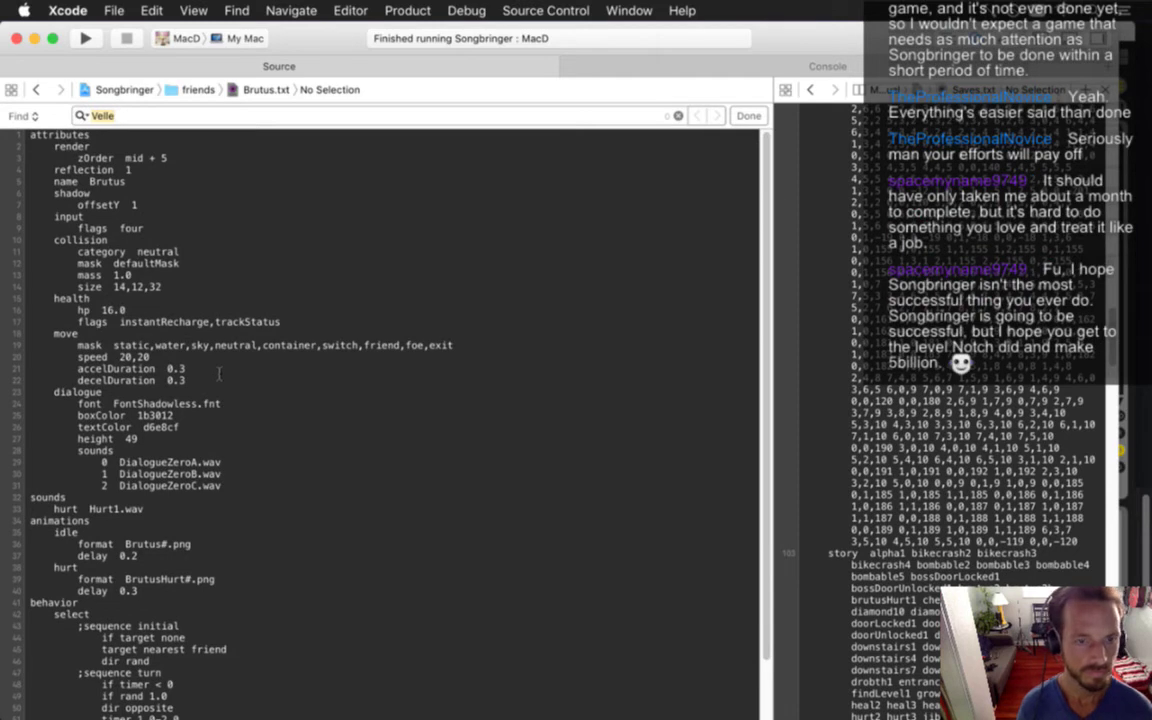
type("zero")
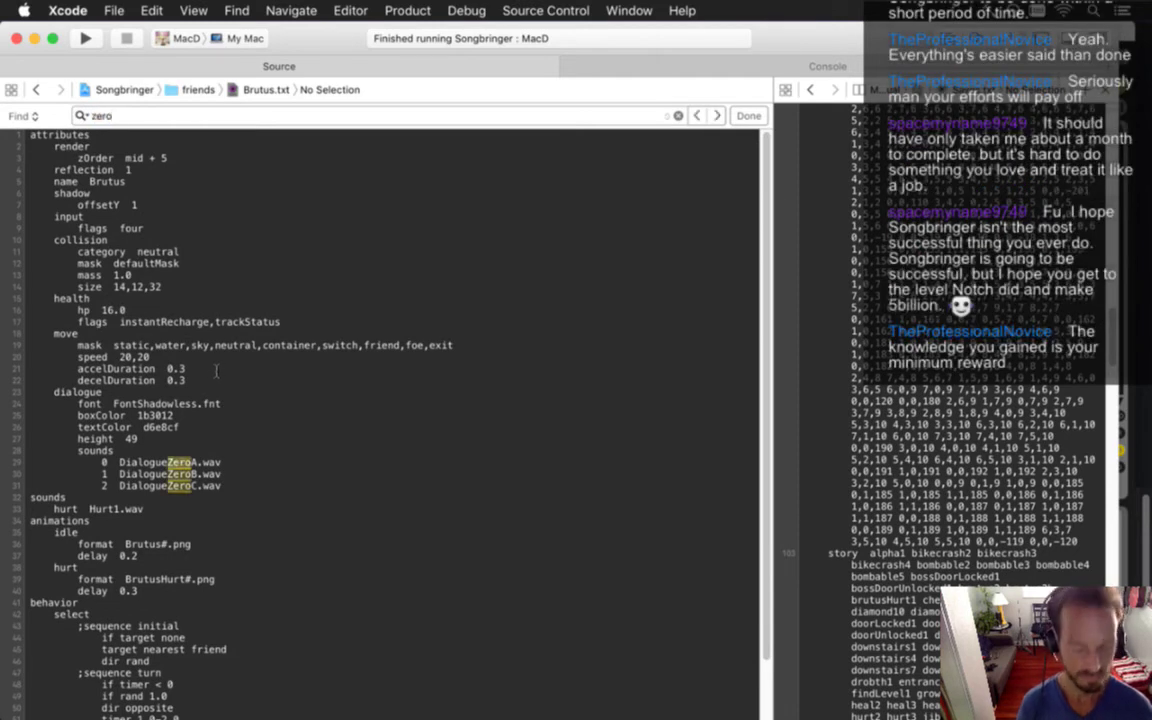
key("super+shift+f")
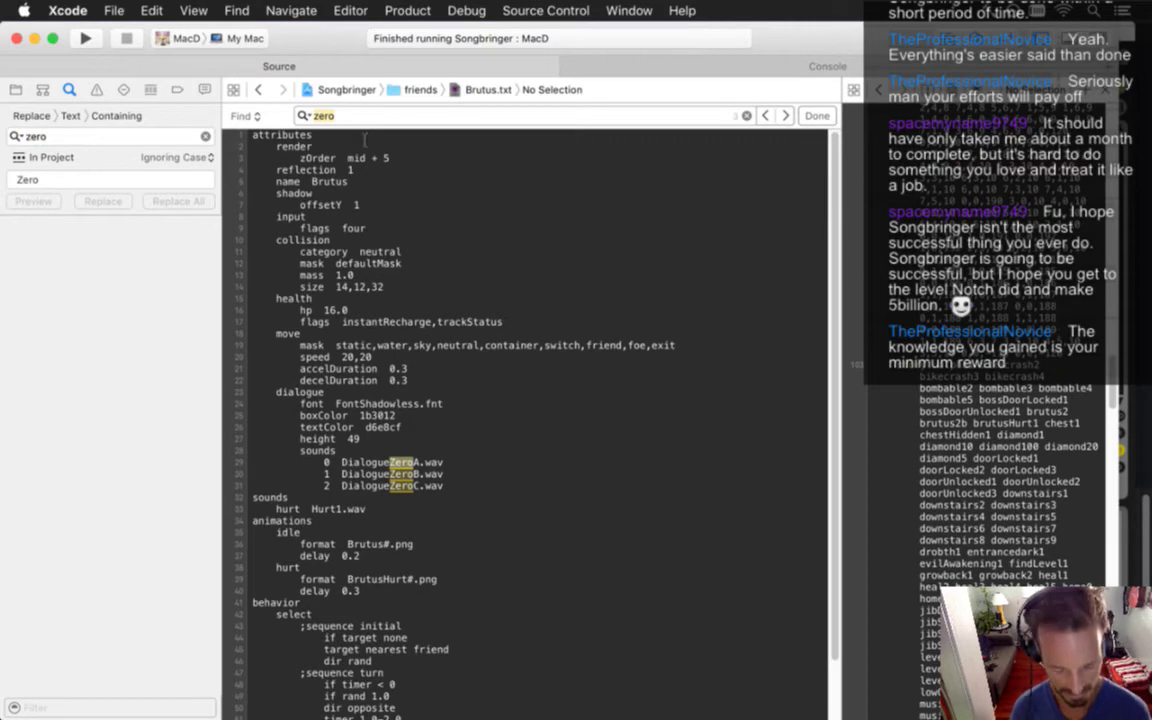
key("super+alt+f")
type("Zero")
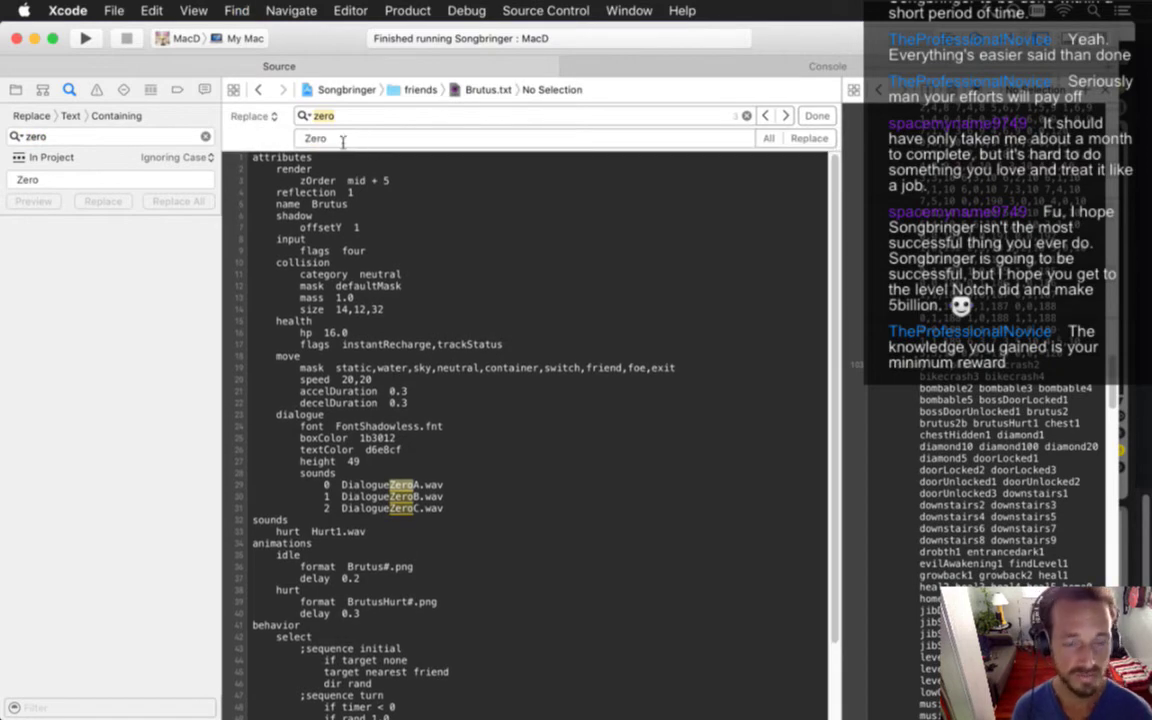
left_click_drag(334, 140, 283, 143)
type("Brutus")
key("Return")
key("Return")
key("Return")
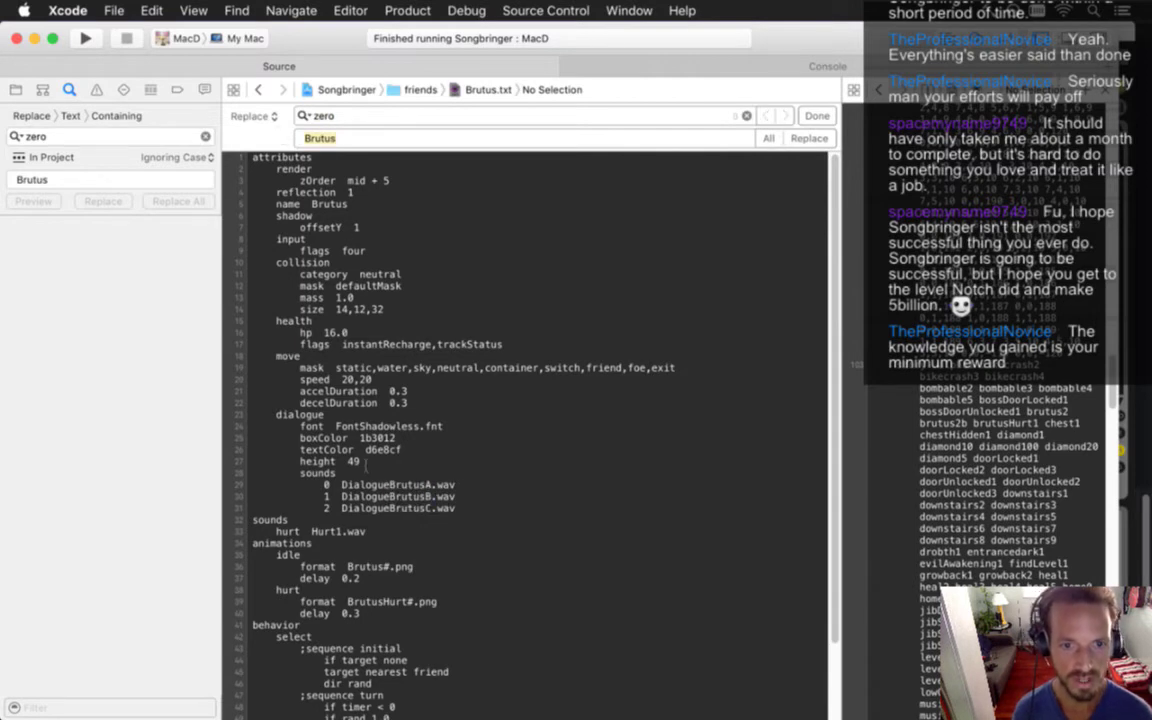
key("super+0")
left_click(752, 116)
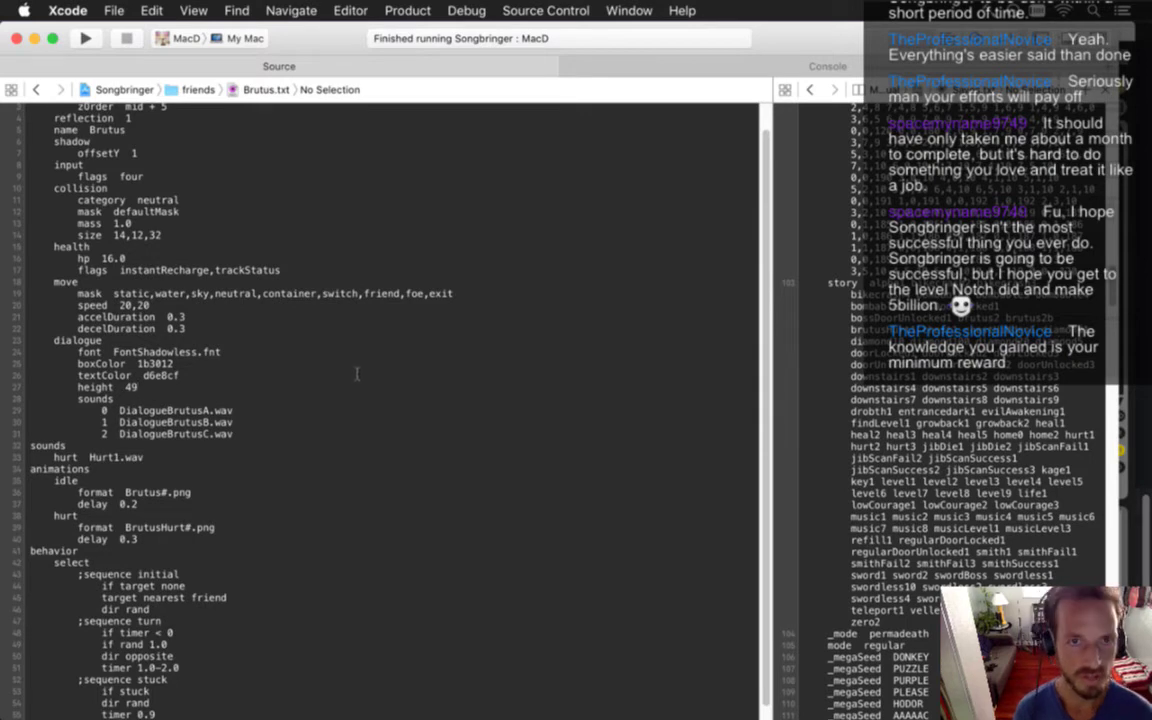
Build the MacD target and compare the dialogue sounds entries in Zero.txt and Brutus.txt
key("super+b")
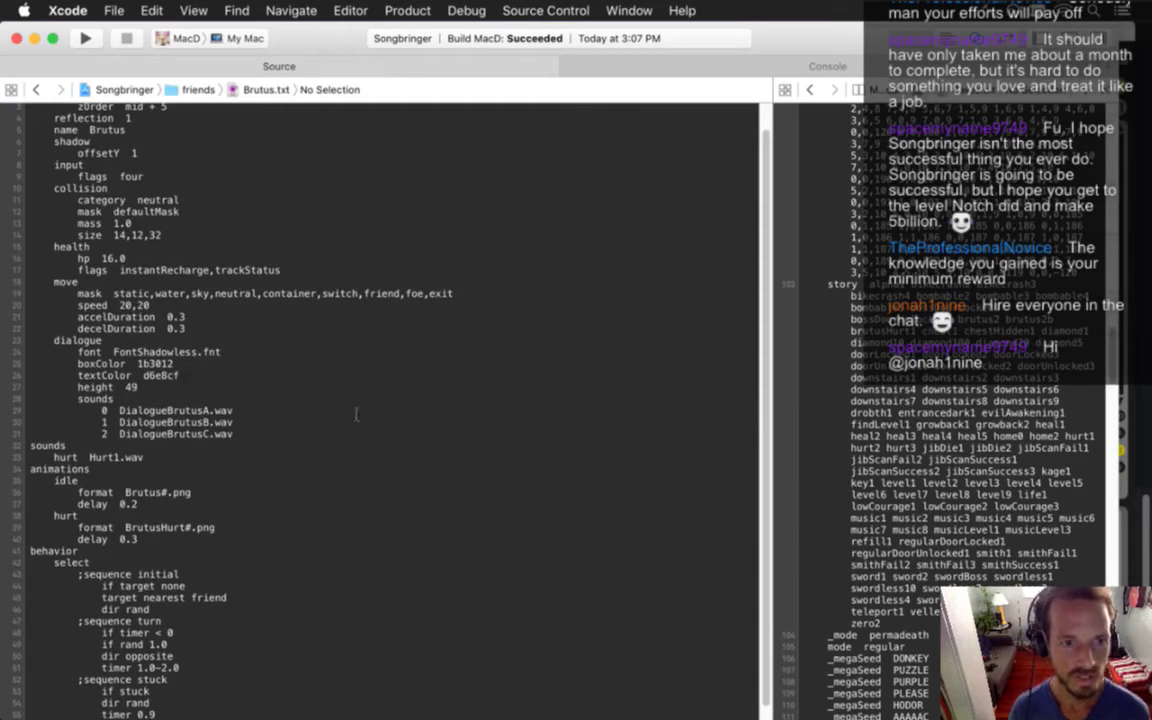
key("ctrl+super+Left")
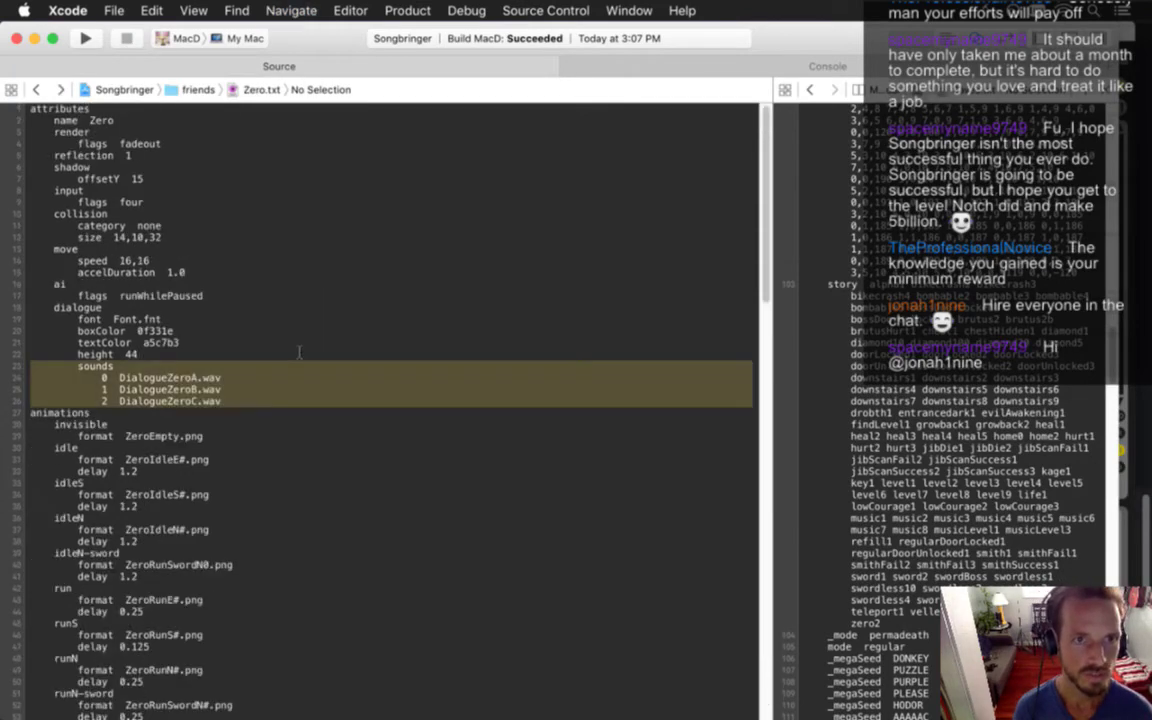
key("ctrl+super+Right")
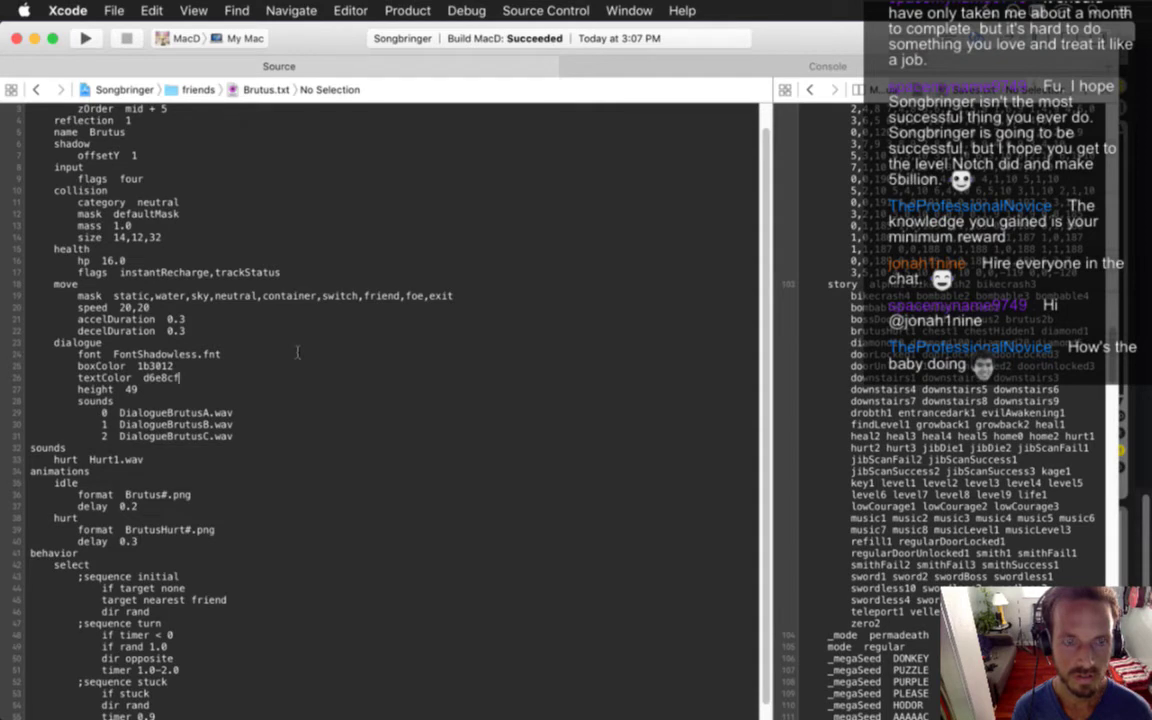
left_click_drag(85, 430, 188, 440)
left_click(209, 394)
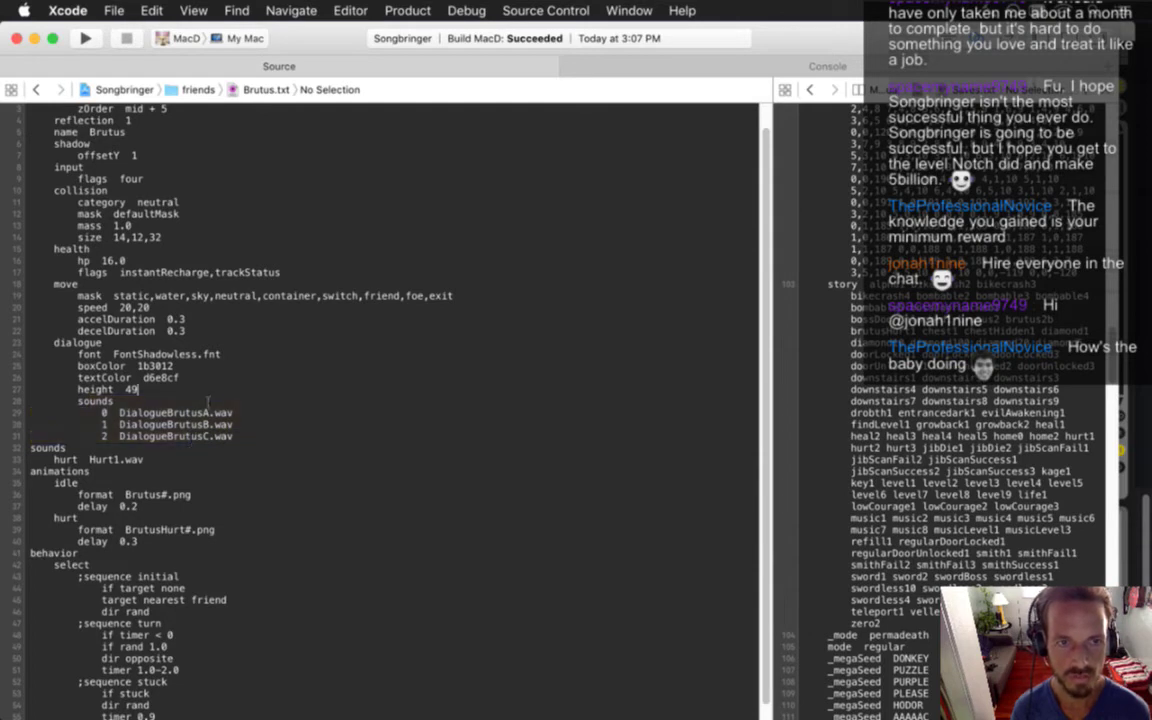
Run Songbringer, walk to Brutus and advance through his dialogue to test the new sounds, and quit the game
key("super+r")
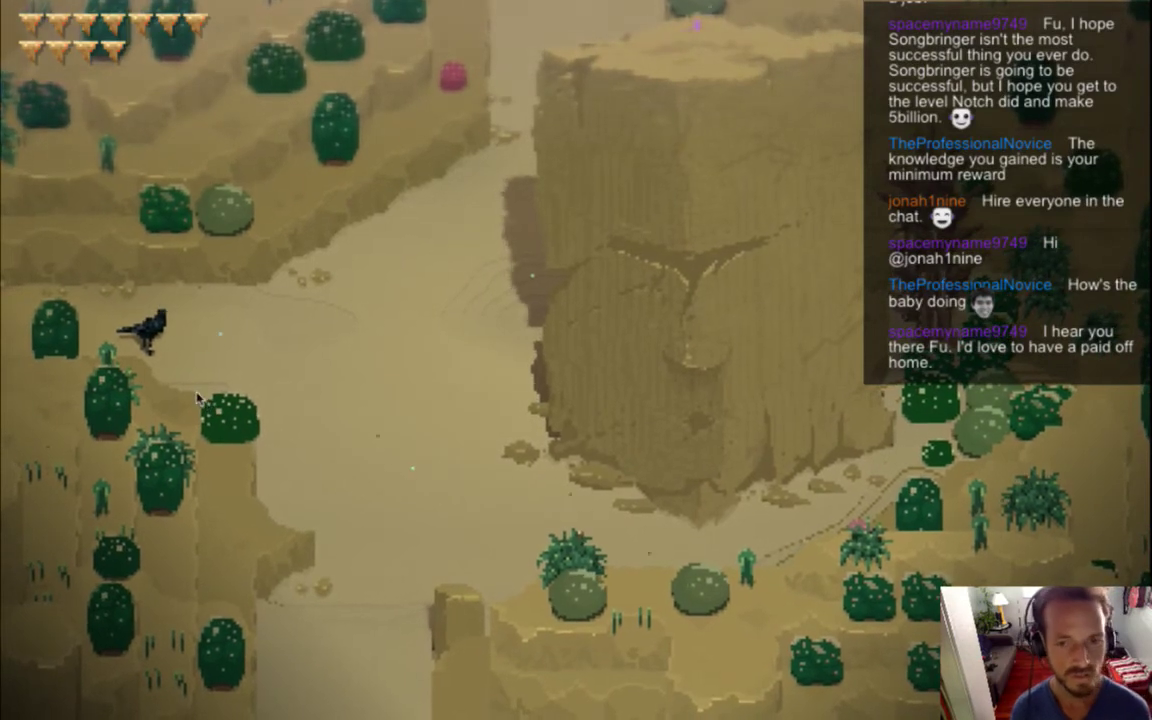
key("a")
key("w")
key("d")
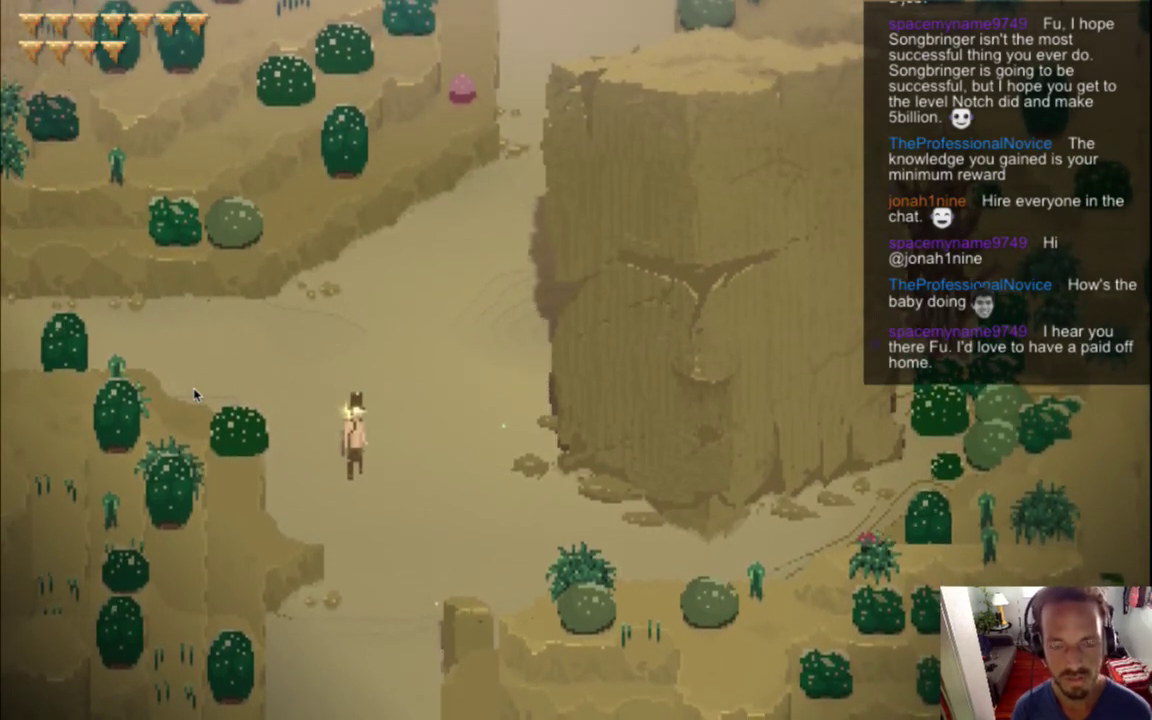
key("d")
key("s")
key("s")
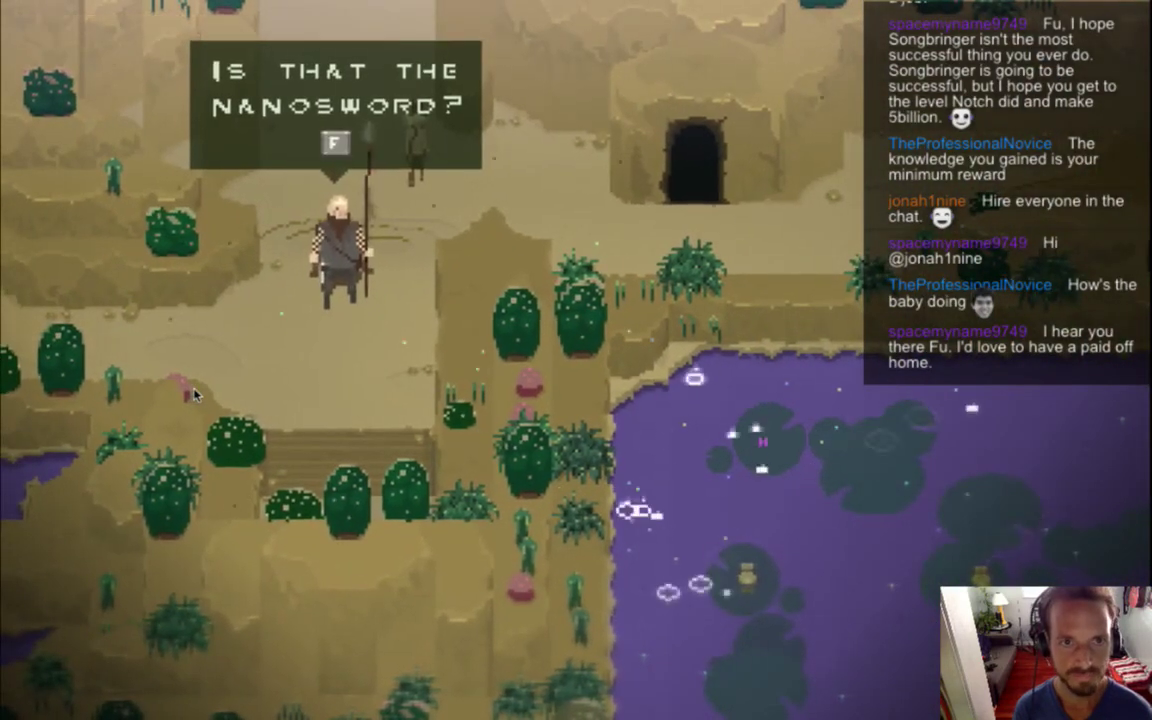
key("f")
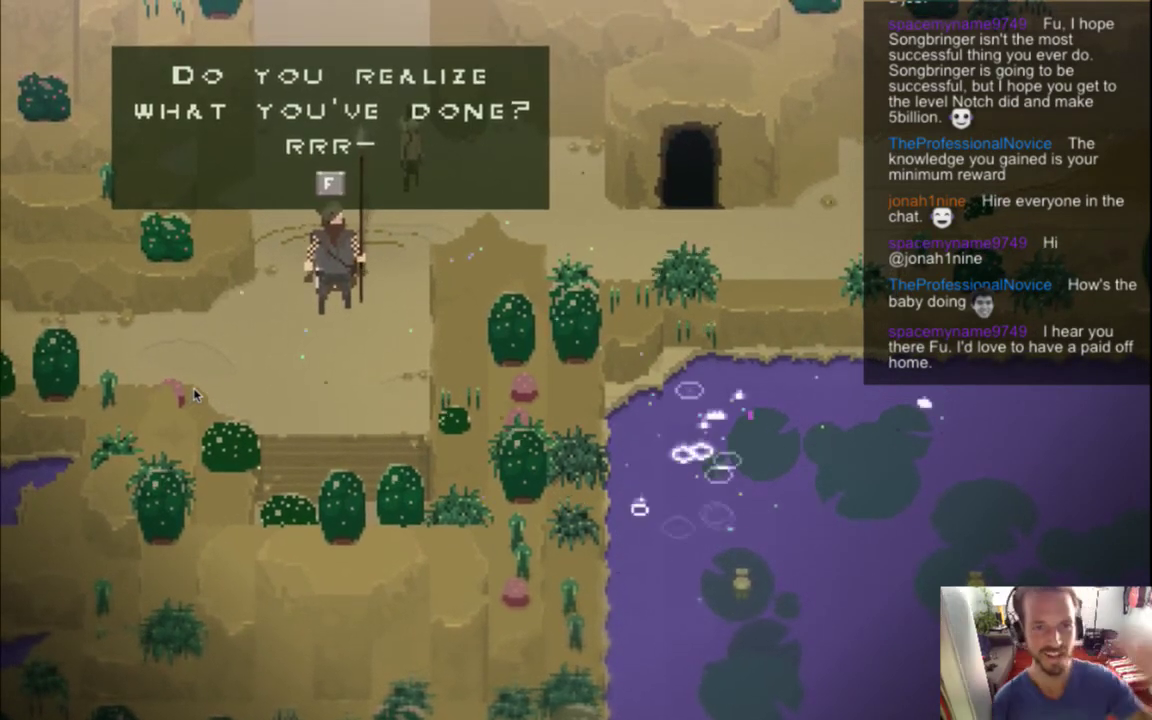
key("f")
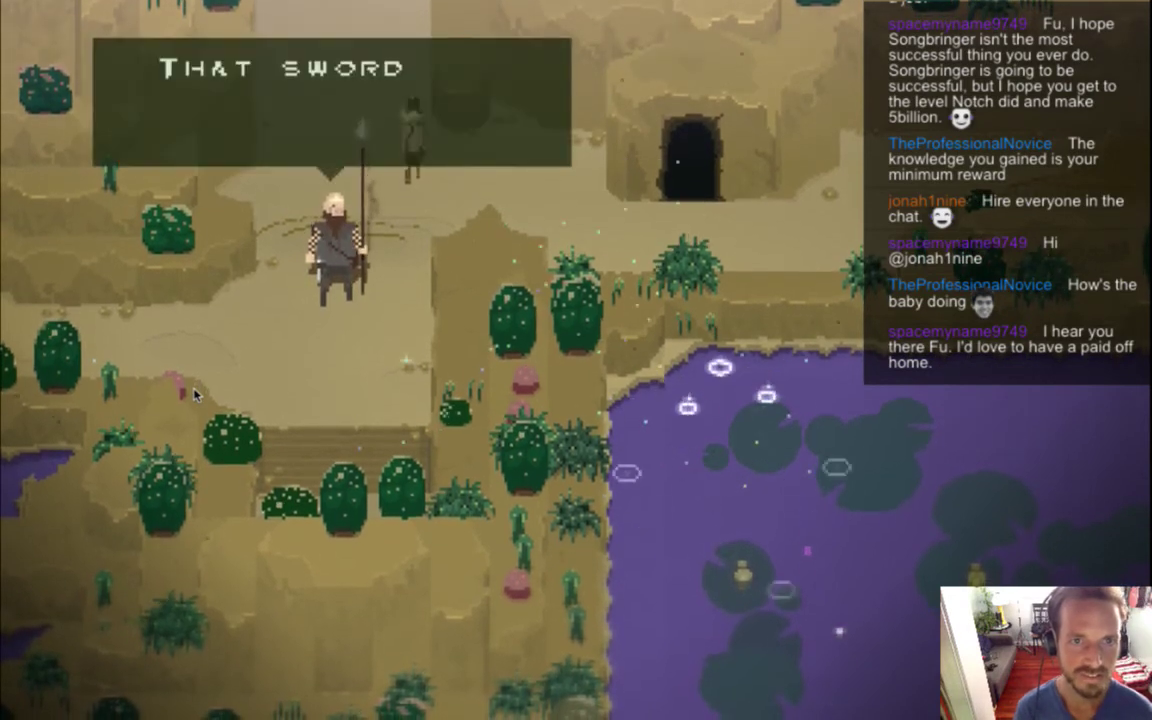
key("f")
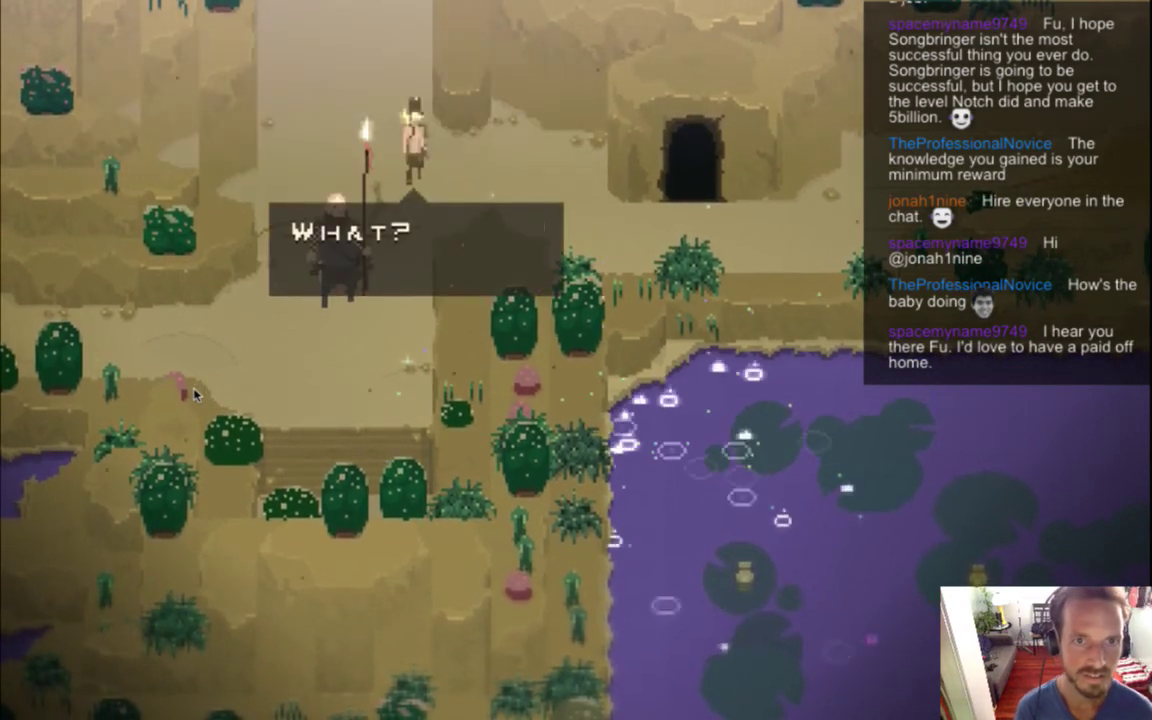
key("super+q")
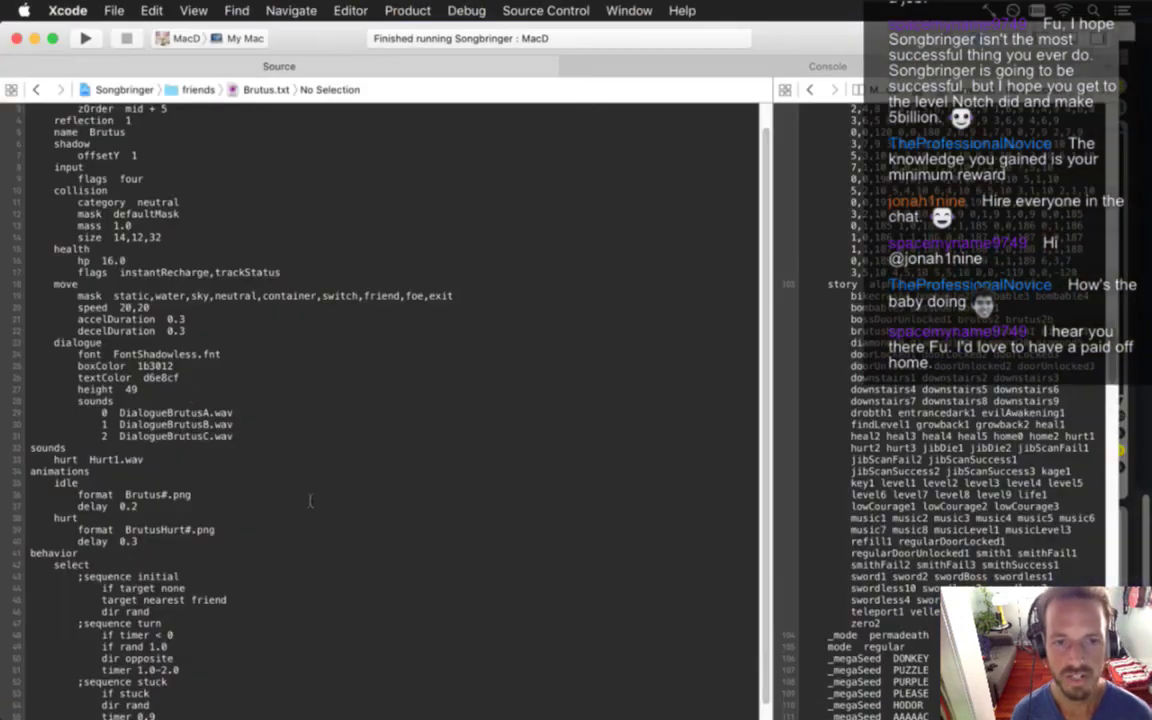
Return to Ableton Live, raise the Massive track's volume while the clips play, and select the first clip's time range
key("super+Tab")
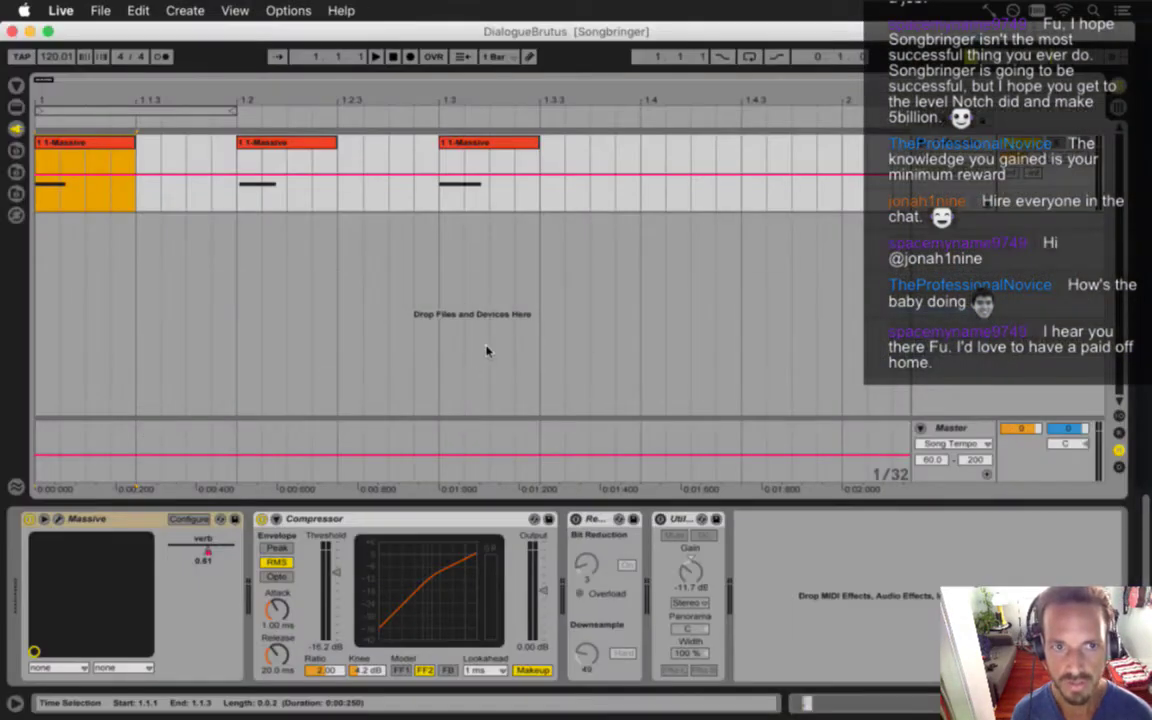
key("Tab")
key("space")
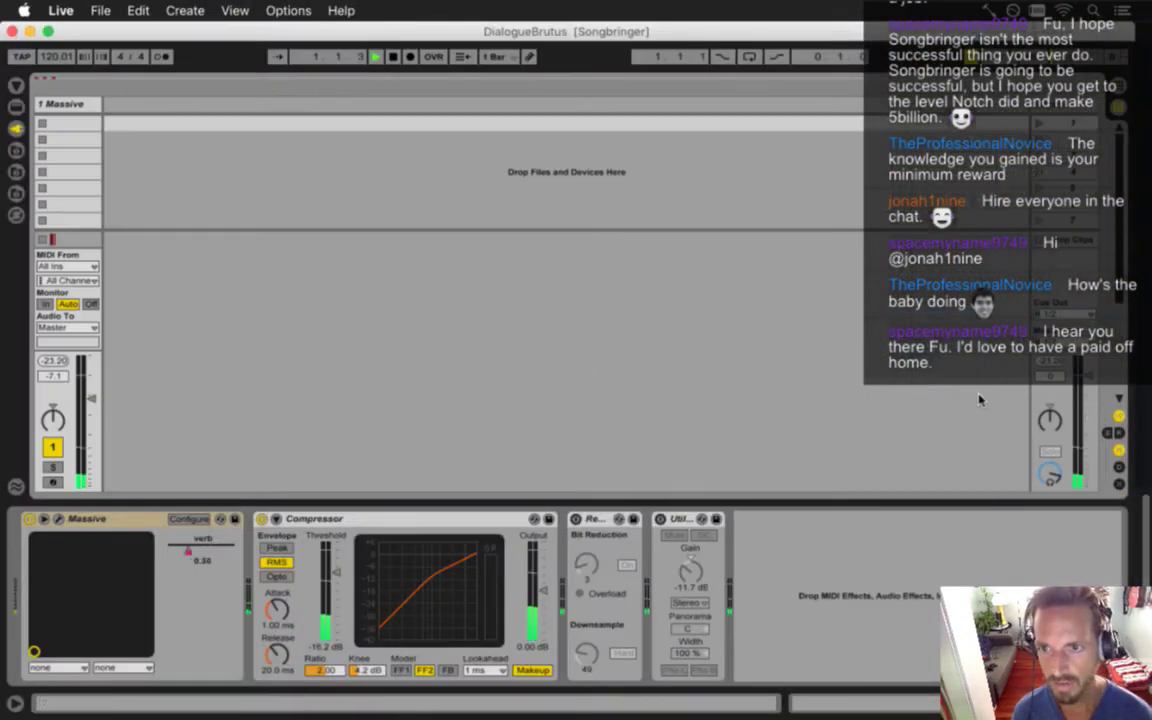
key("Tab")
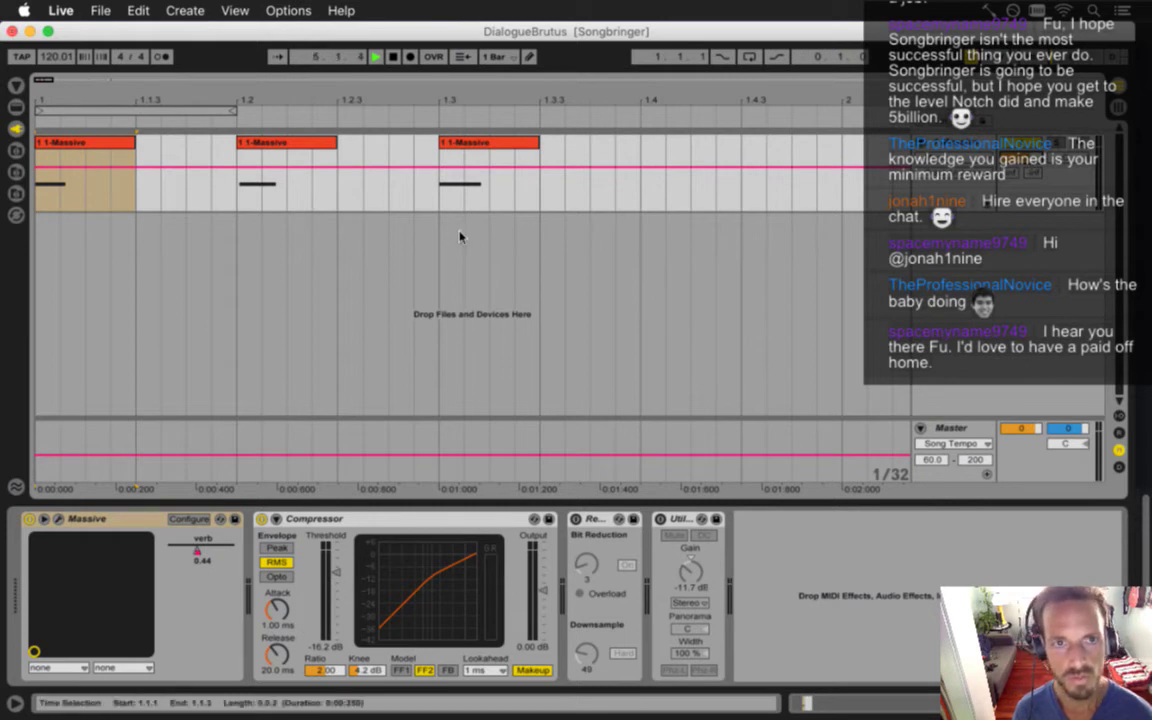
left_click(396, 60)
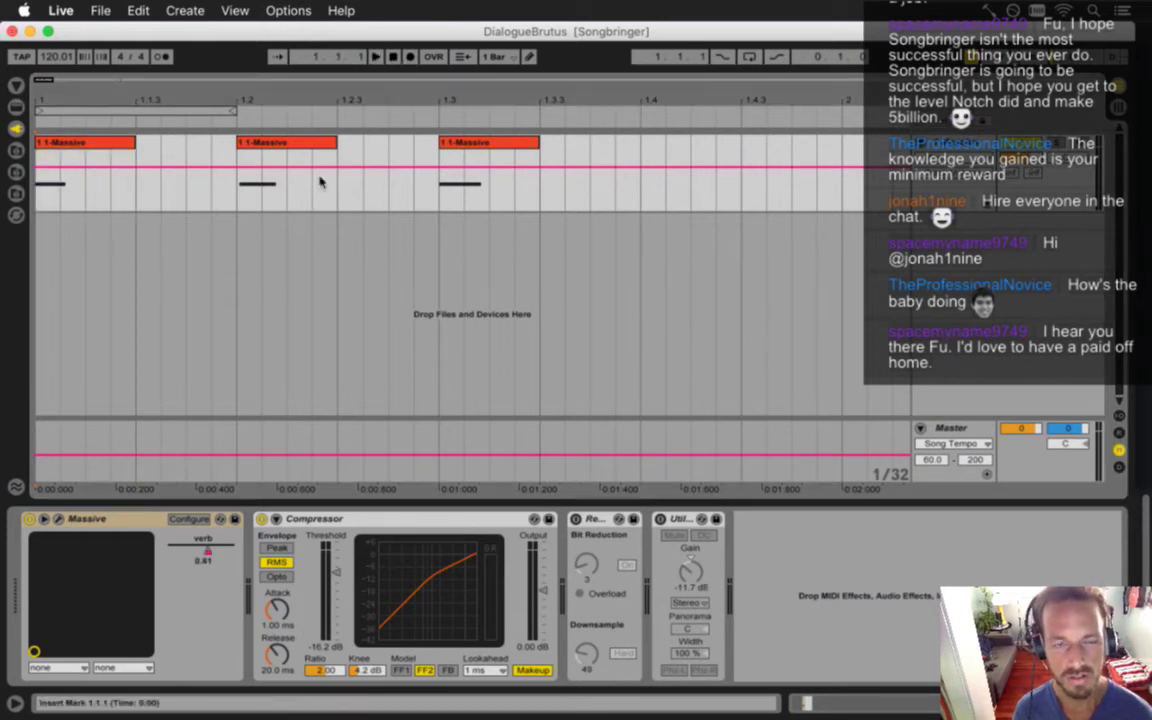
left_click(105, 167)
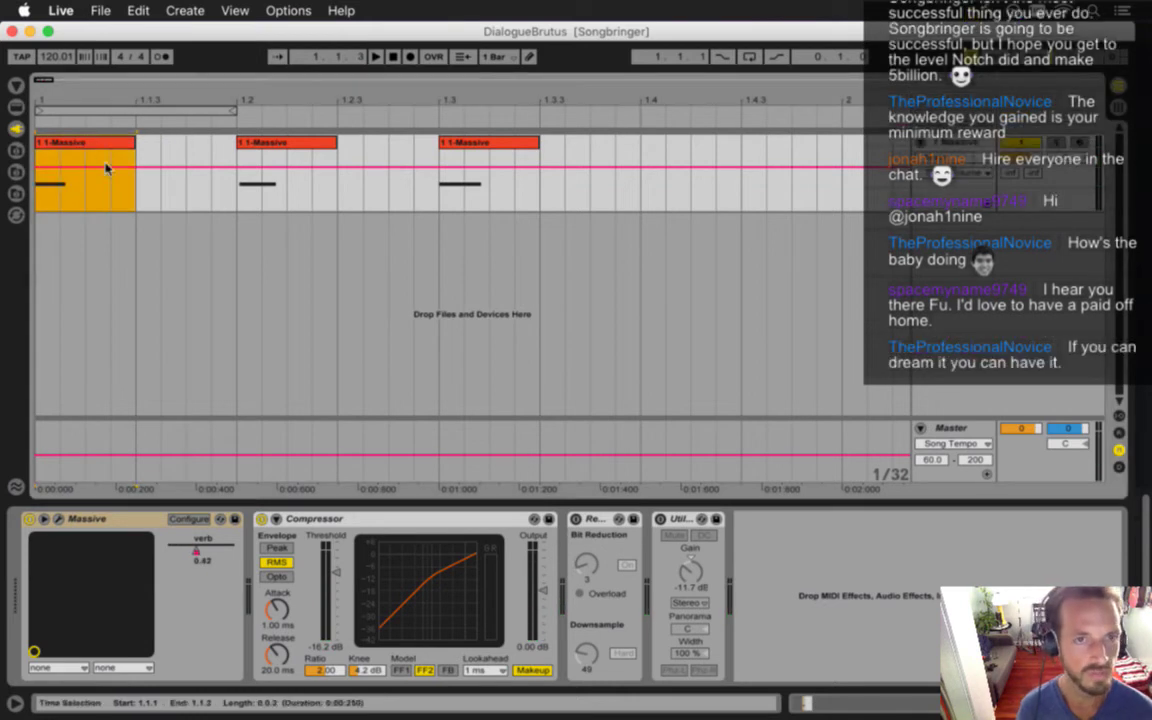
Export the first clip's selected range as DialogueBrutusA.wav in the waves folder, replacing the existing file
key("super+shift+r")
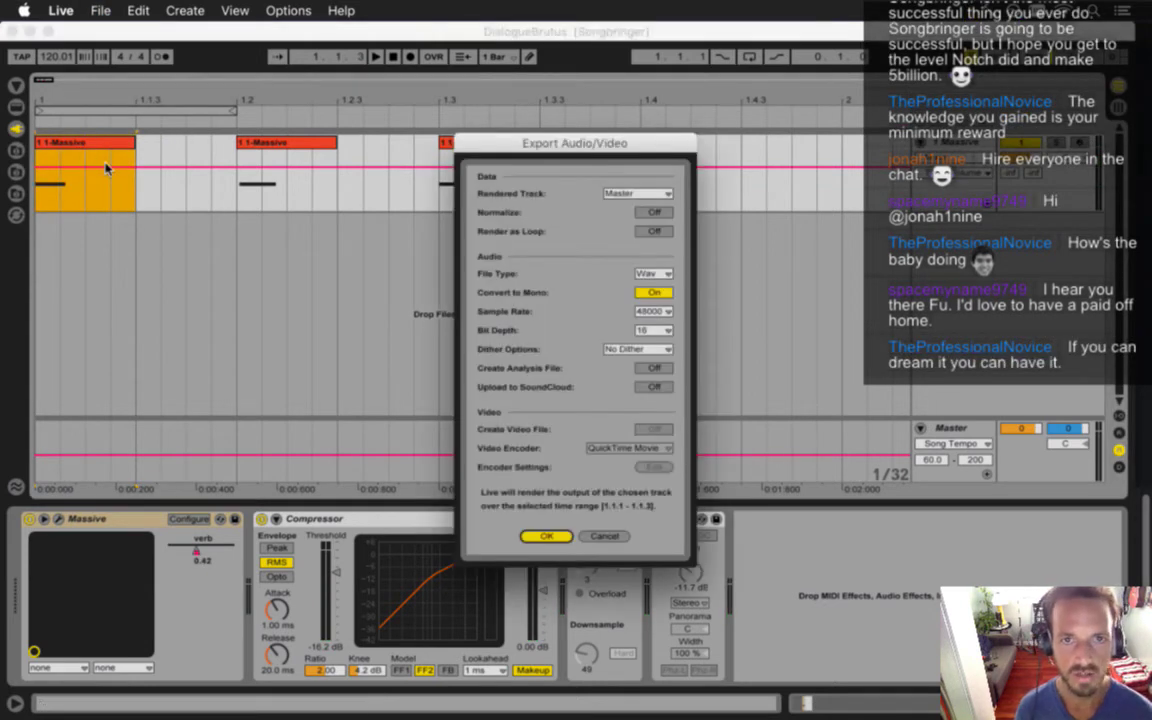
key("Return")
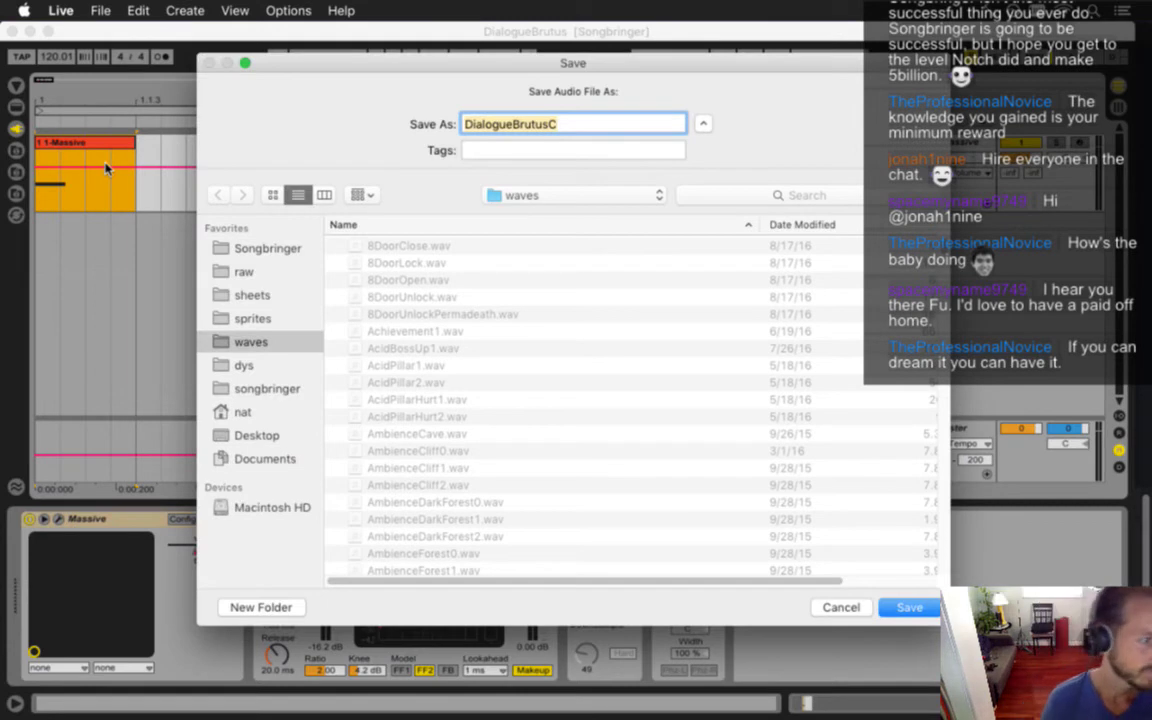
key("Right")
type("A")
key("Return")
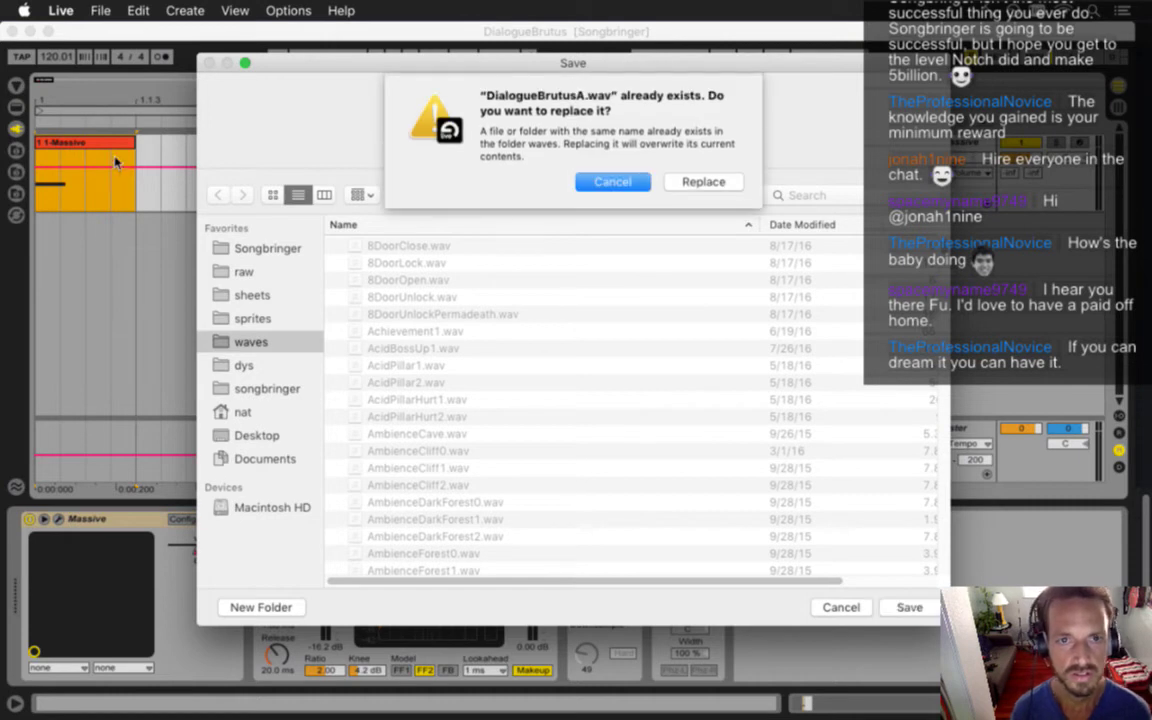
left_click(688, 183)
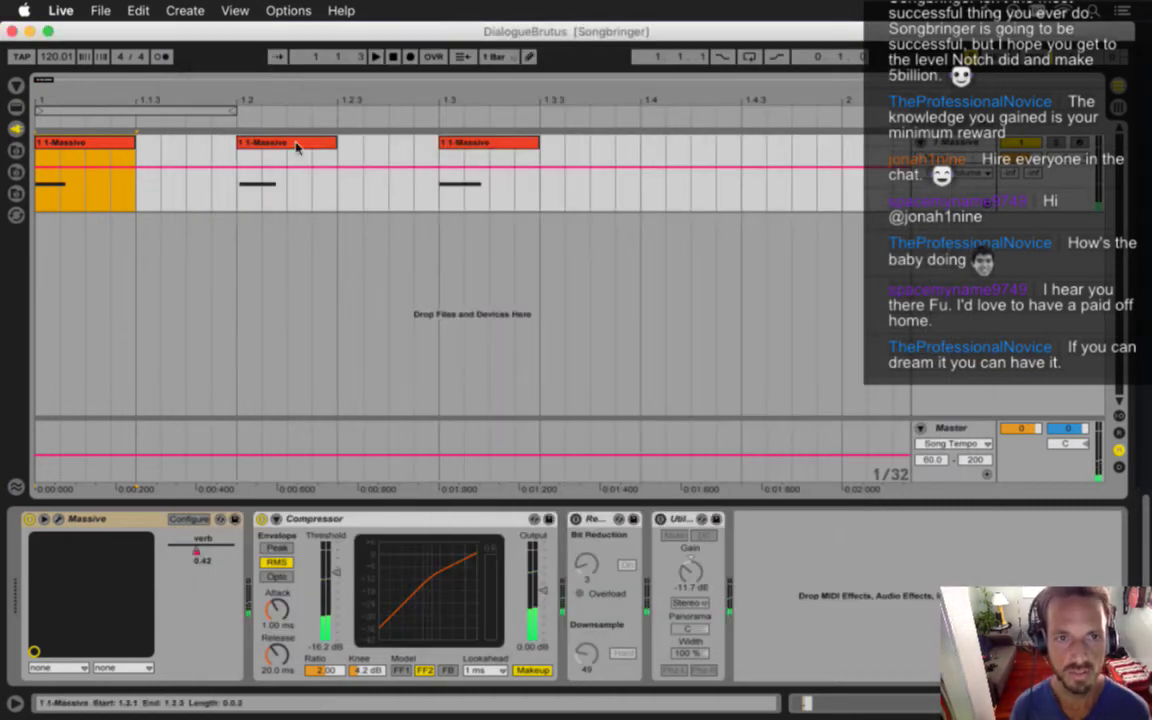
Select the second Massive clip and export its range as DialogueBrutusB in the waves folder, replacing the existing file
left_click(296, 146)
key("super+shift+r")
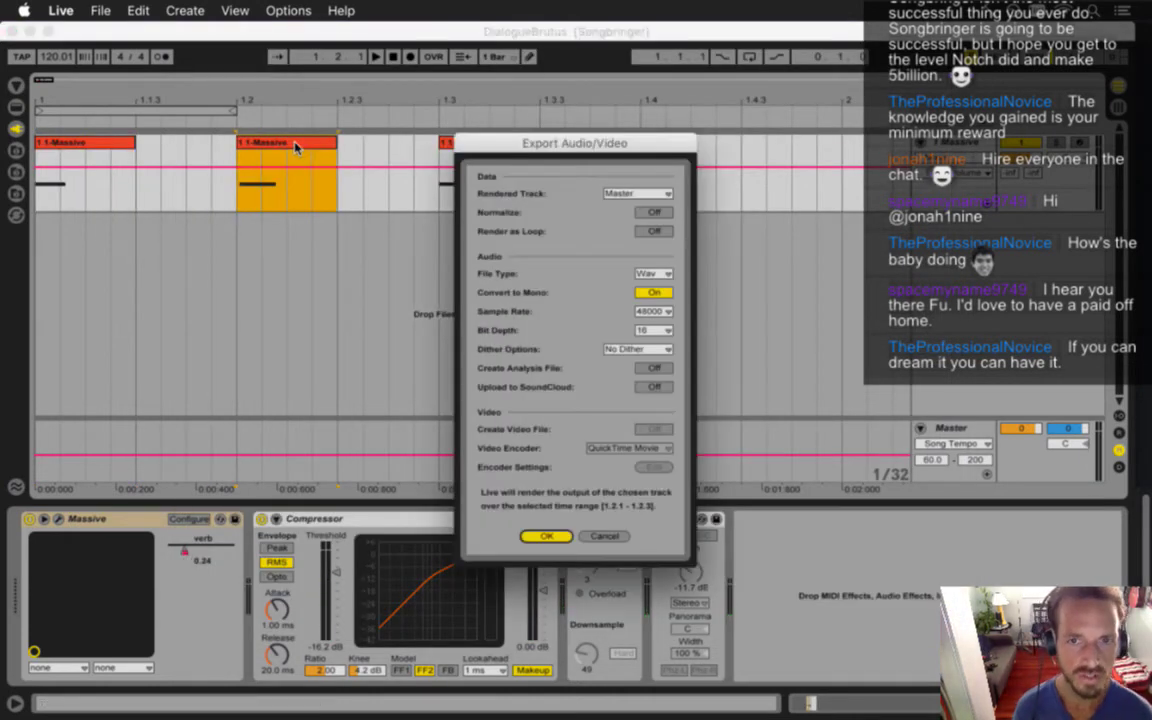
key("Return")
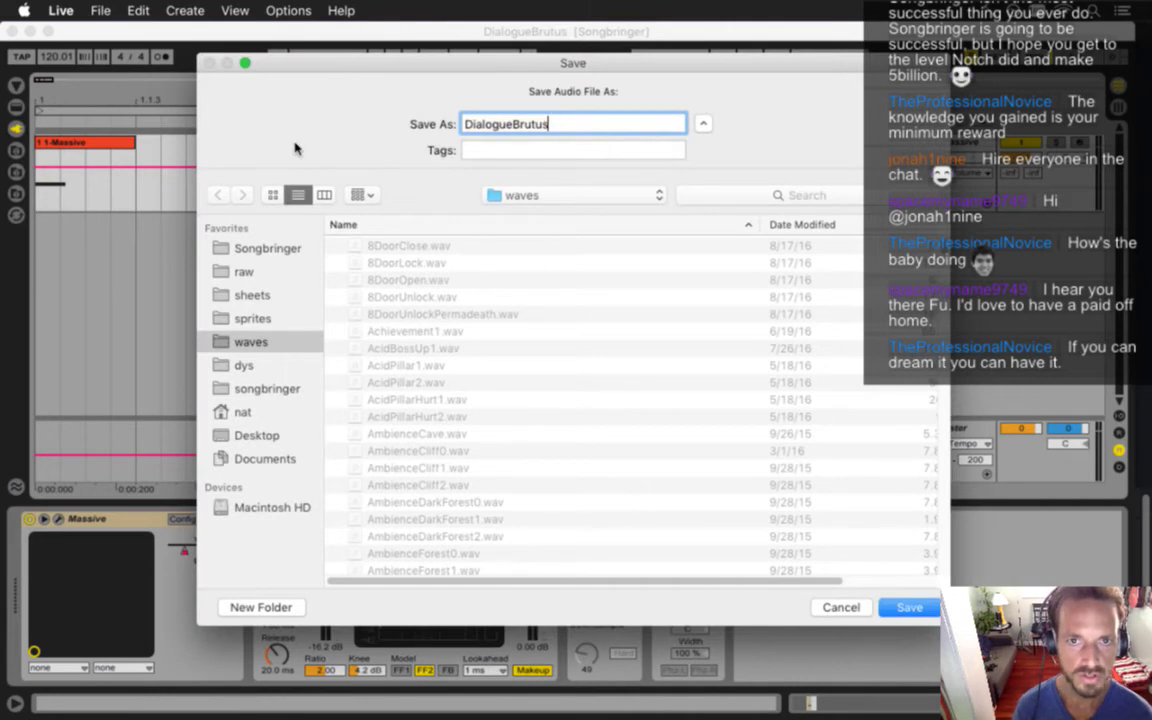
type("B")
key("Return")
key("Return")
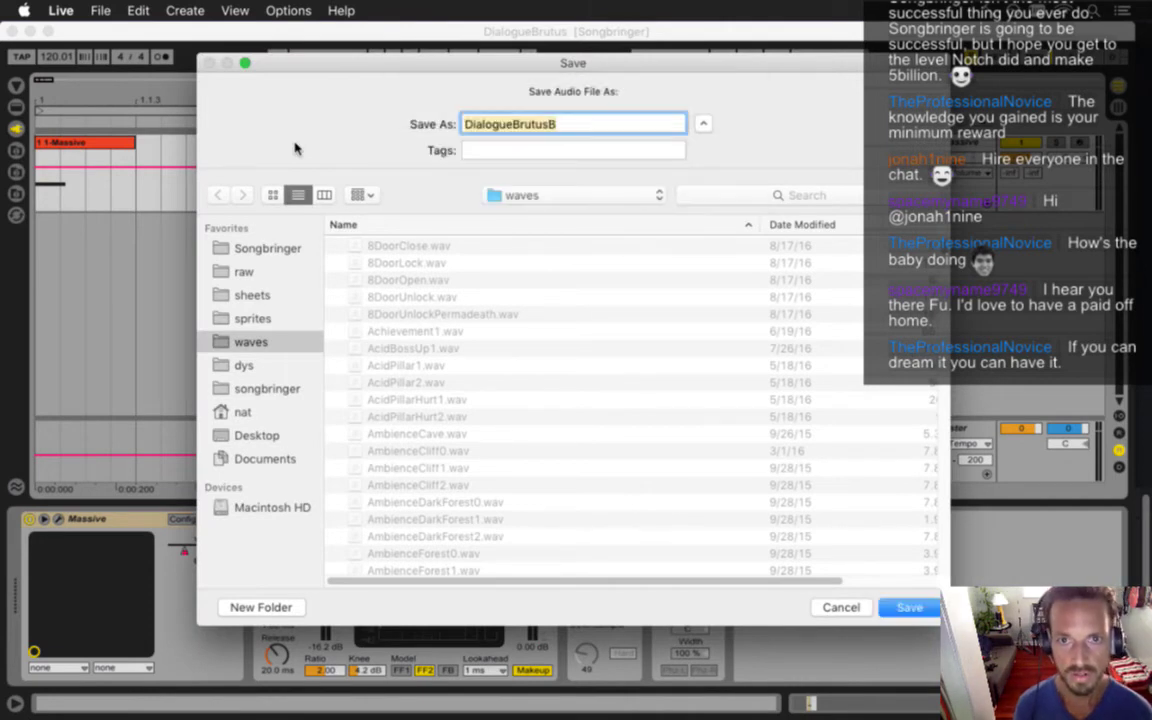
key("Return")
left_click(690, 181)
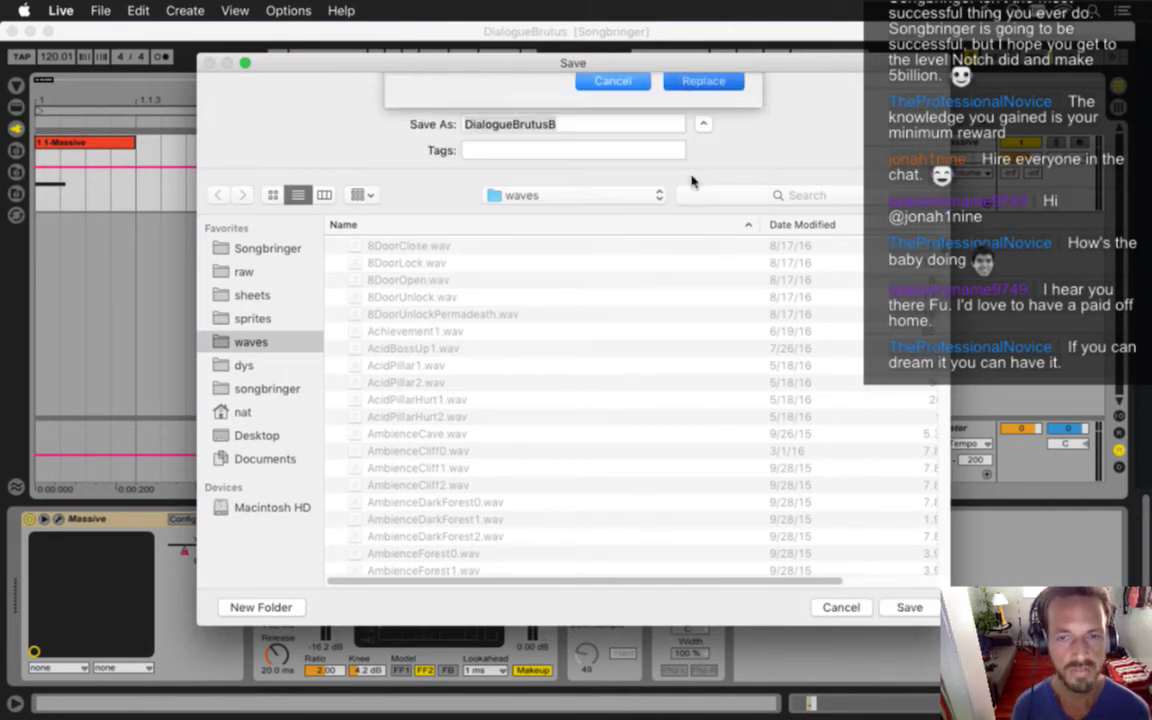
Select the third Massive clip and export its range as DialogueBrutusC in the waves folder, replacing the existing file
left_click(480, 177)
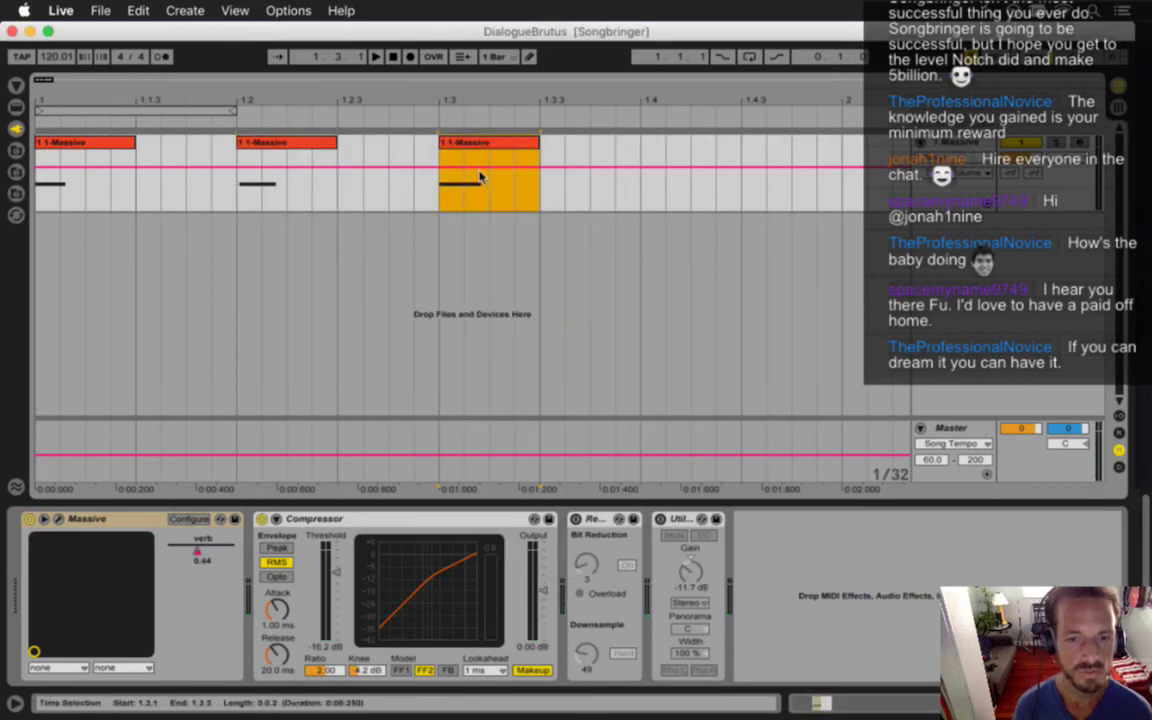
key("super+shift+r")
key("Return")
key("Right")
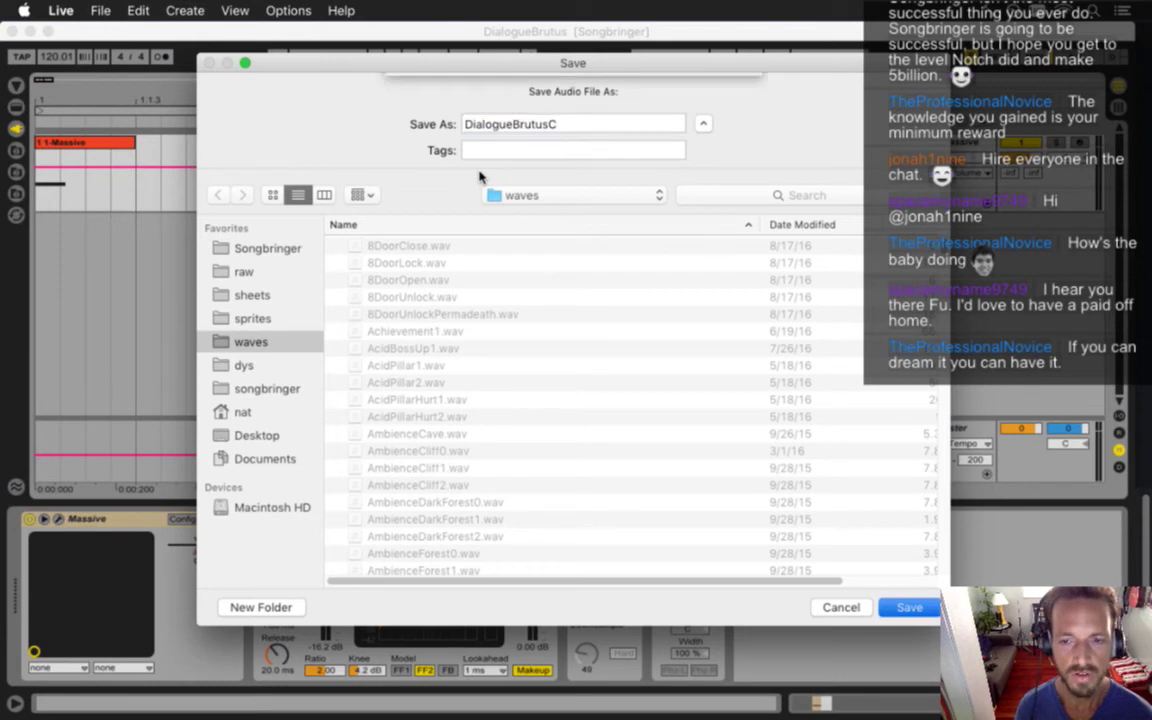
key("Return")
left_click(716, 183)
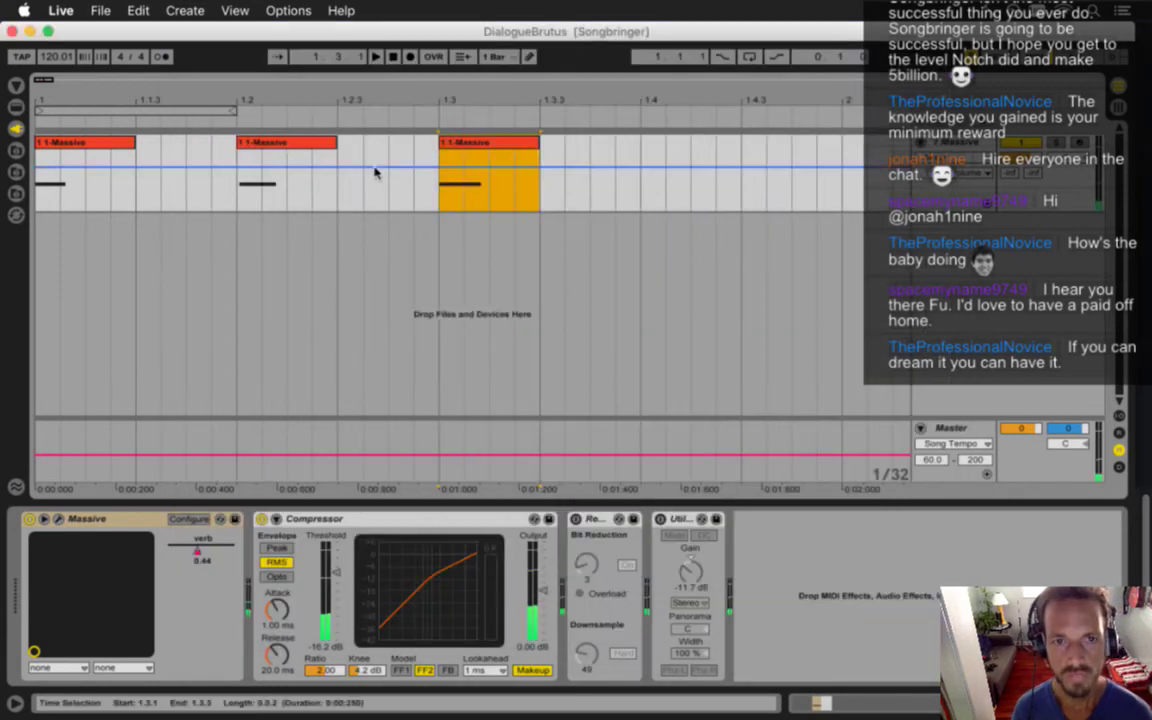
Switch to Xcode, run Songbringer, advance through Brutus's whole dialogue until the Bio Detector is received, and quit the game
key("super+Tab")
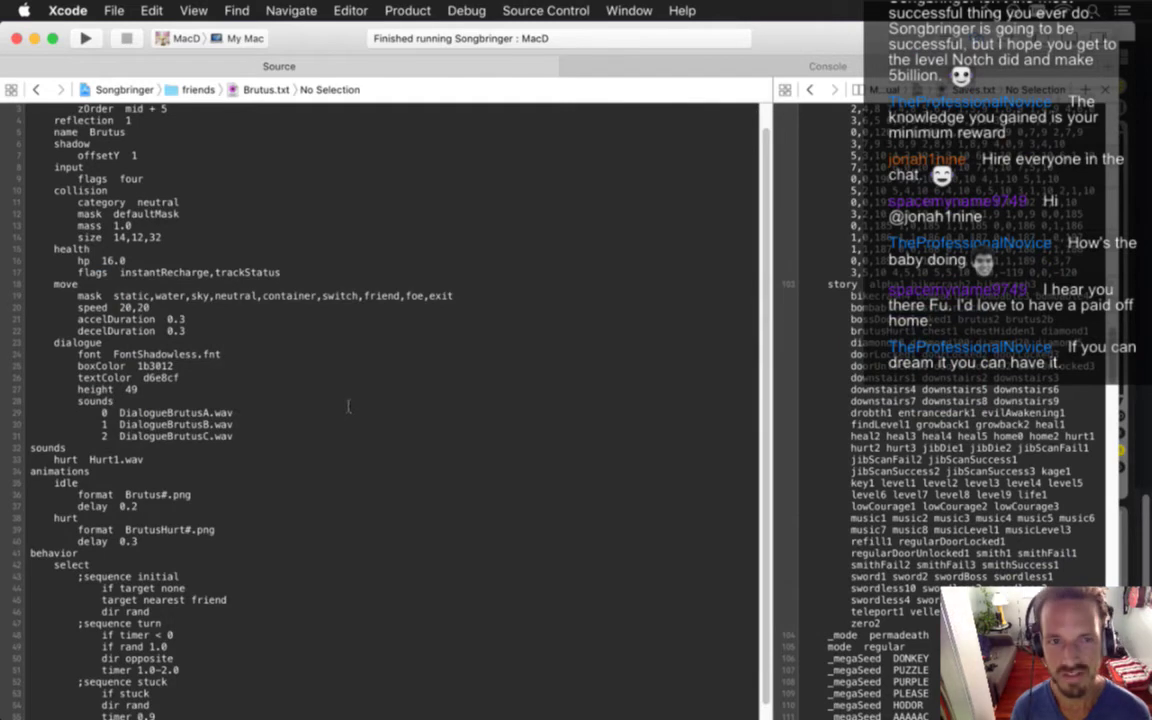
key("super+r")
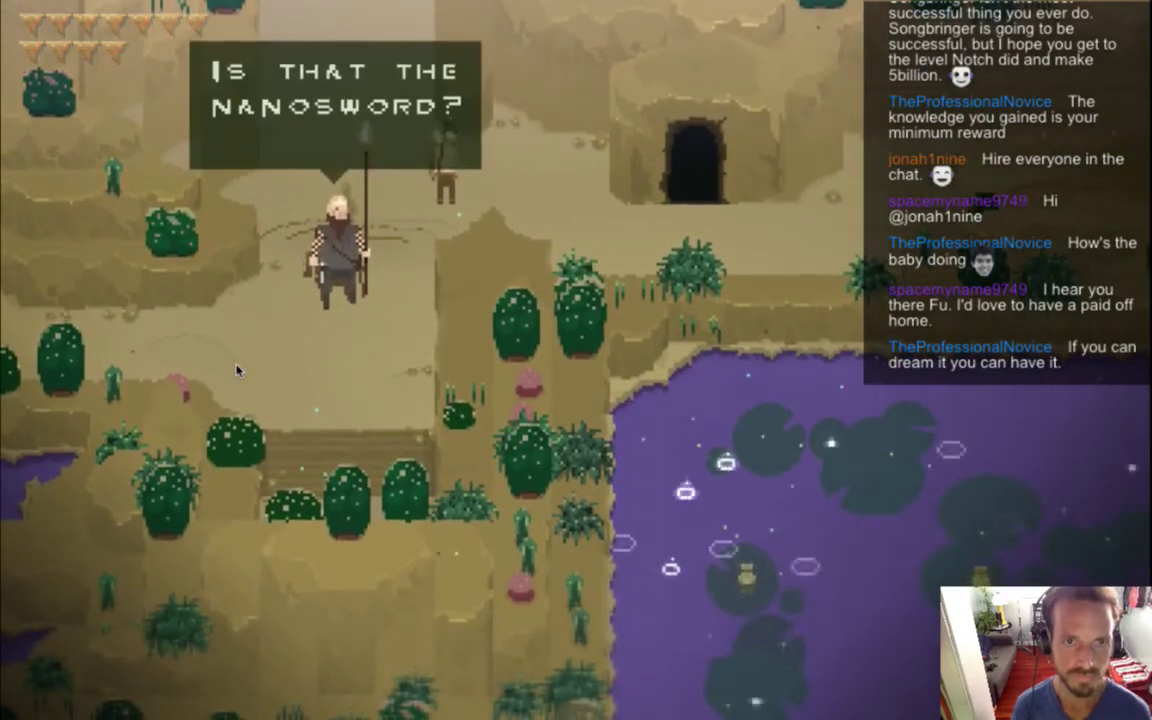
key("f")
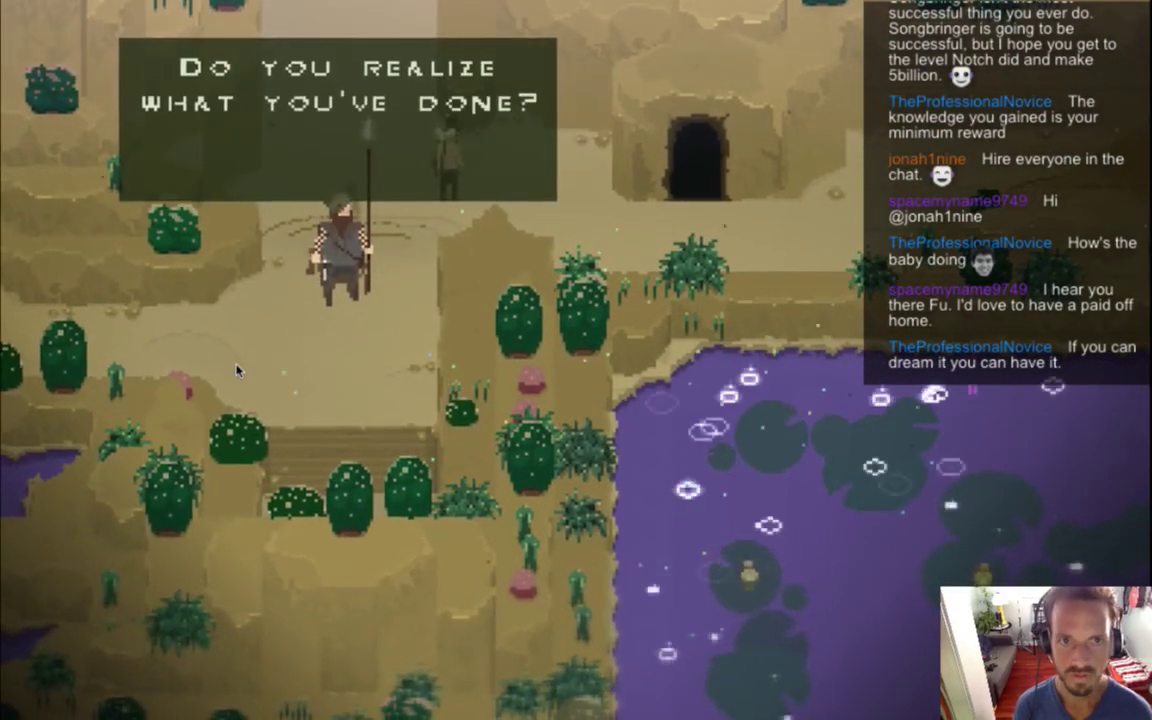
key("f")
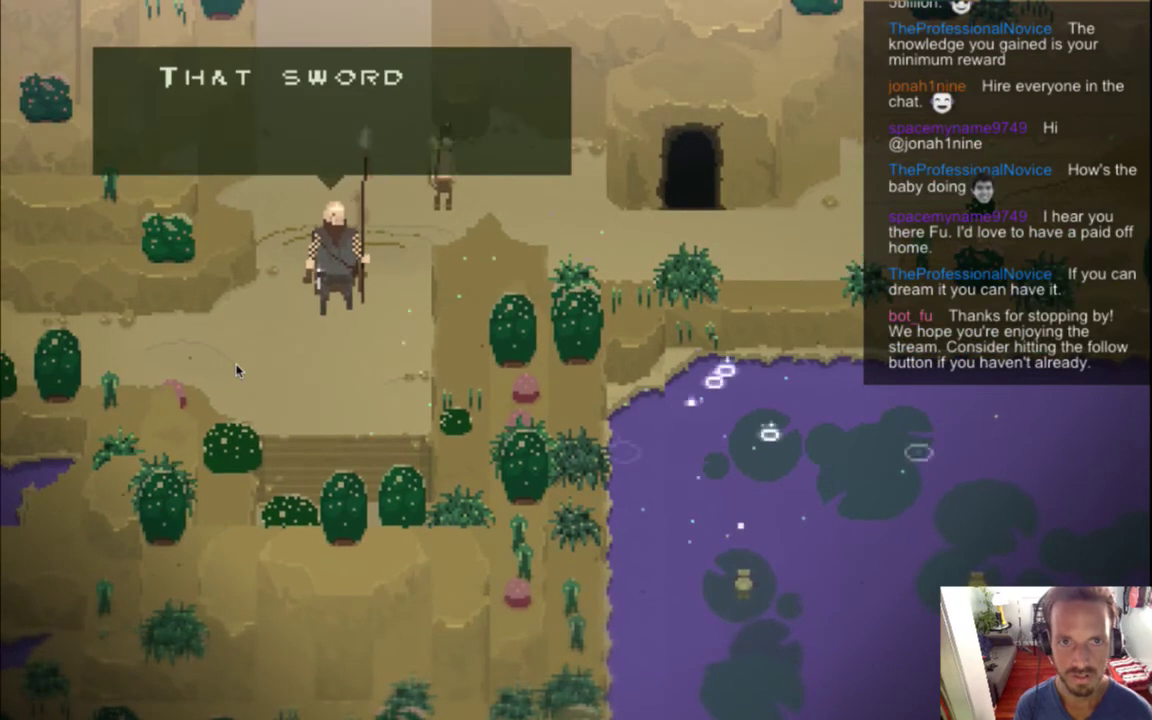
key("f")
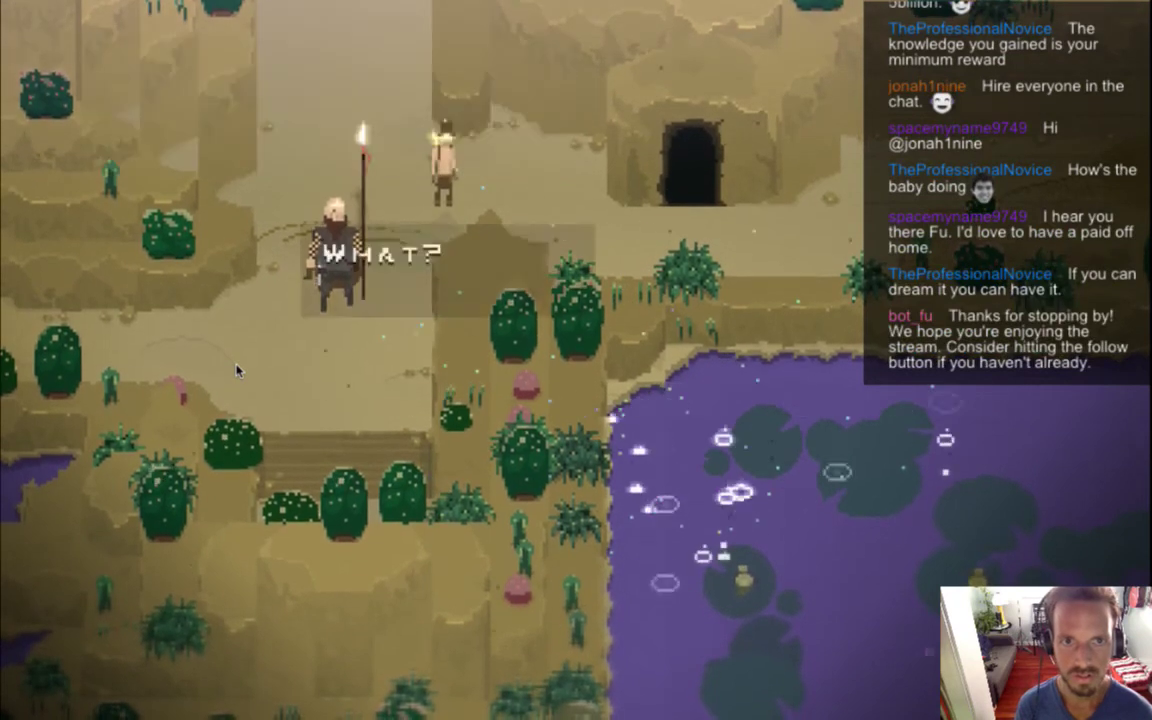
key("f")
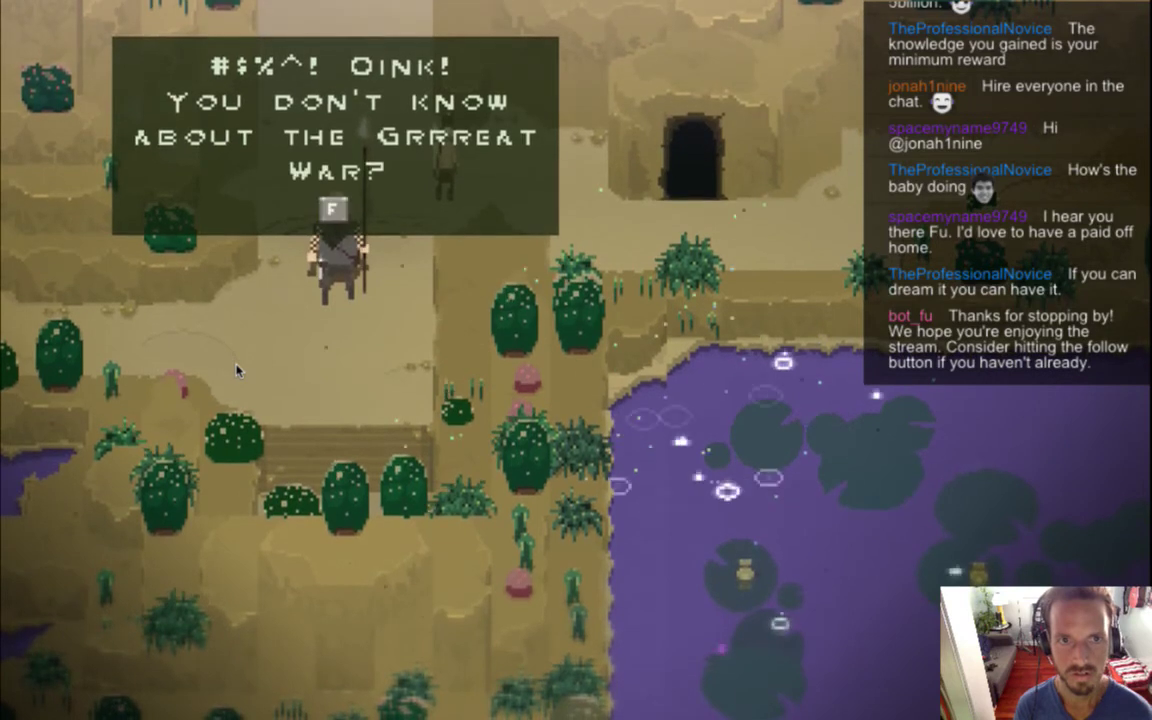
key("f")
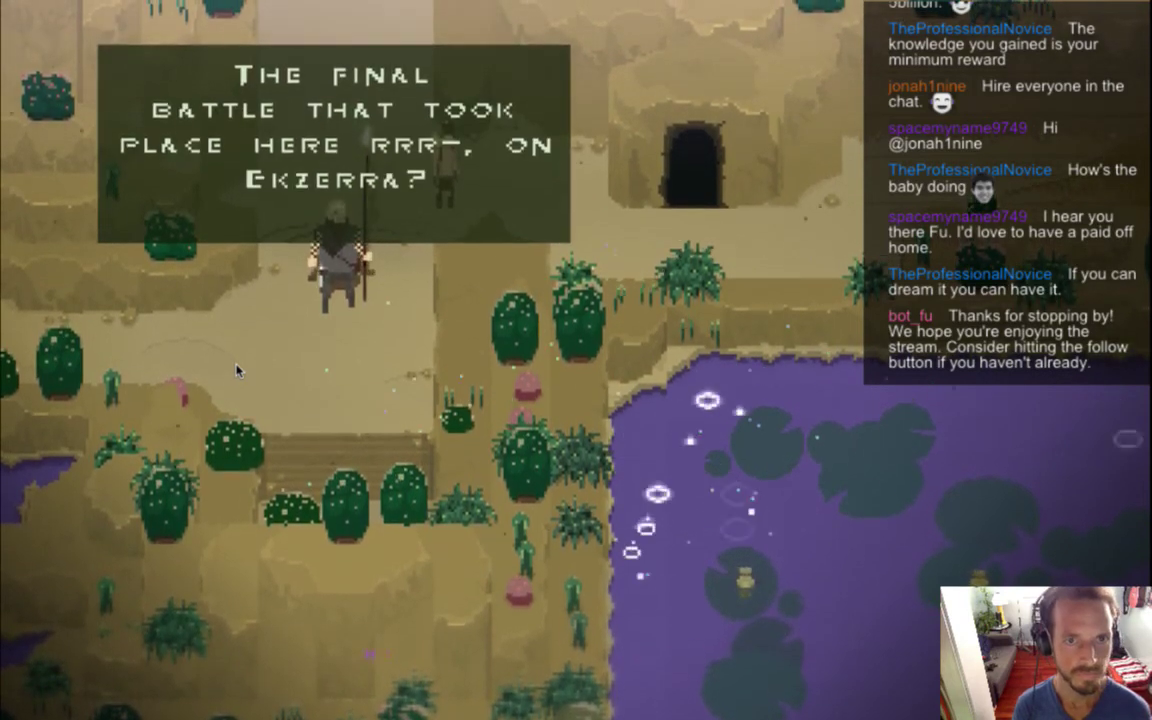
key("f")
key("f")
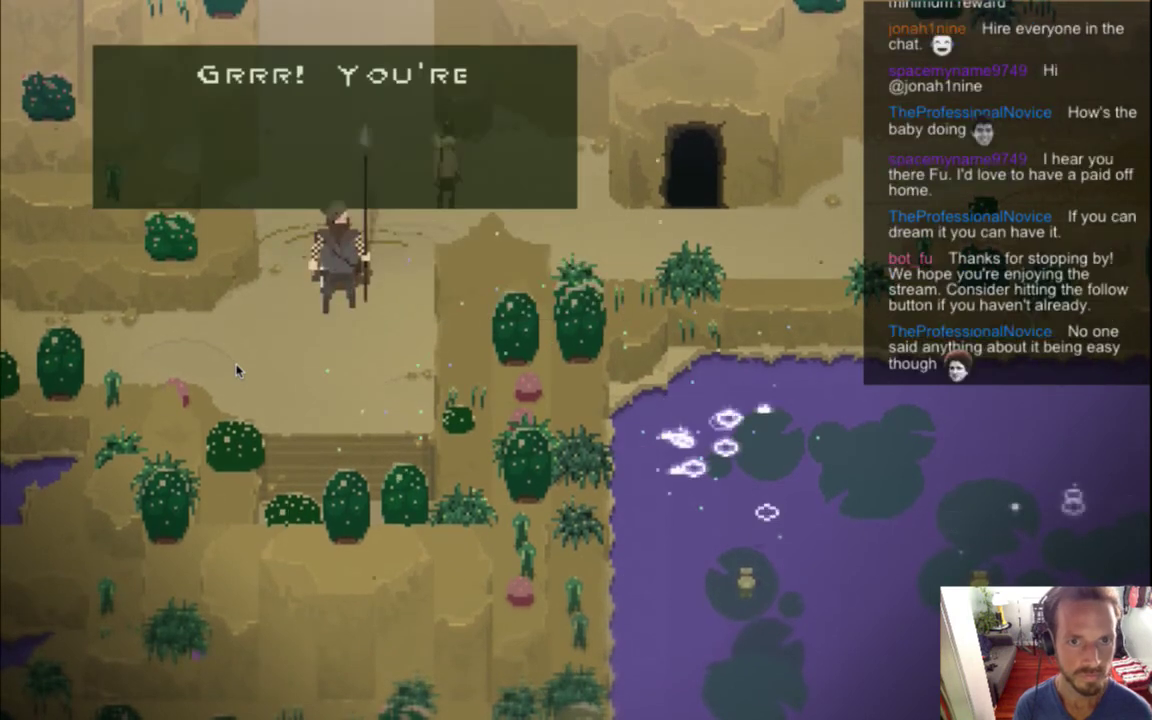
key("f")
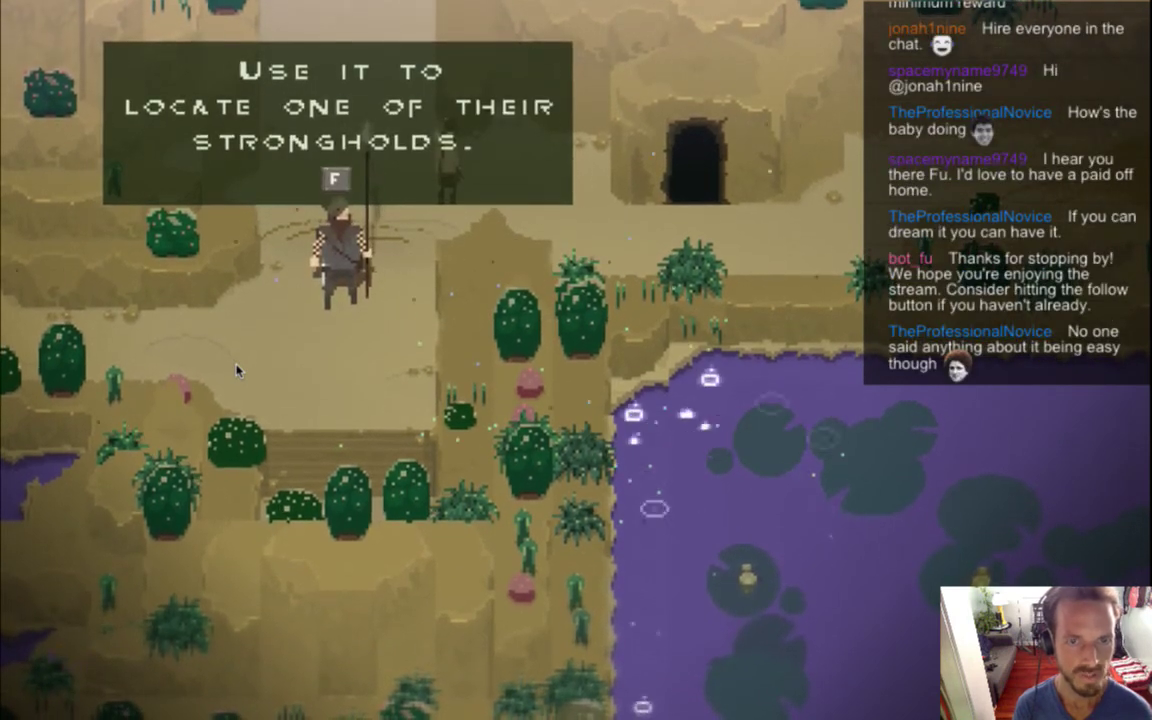
key("f")
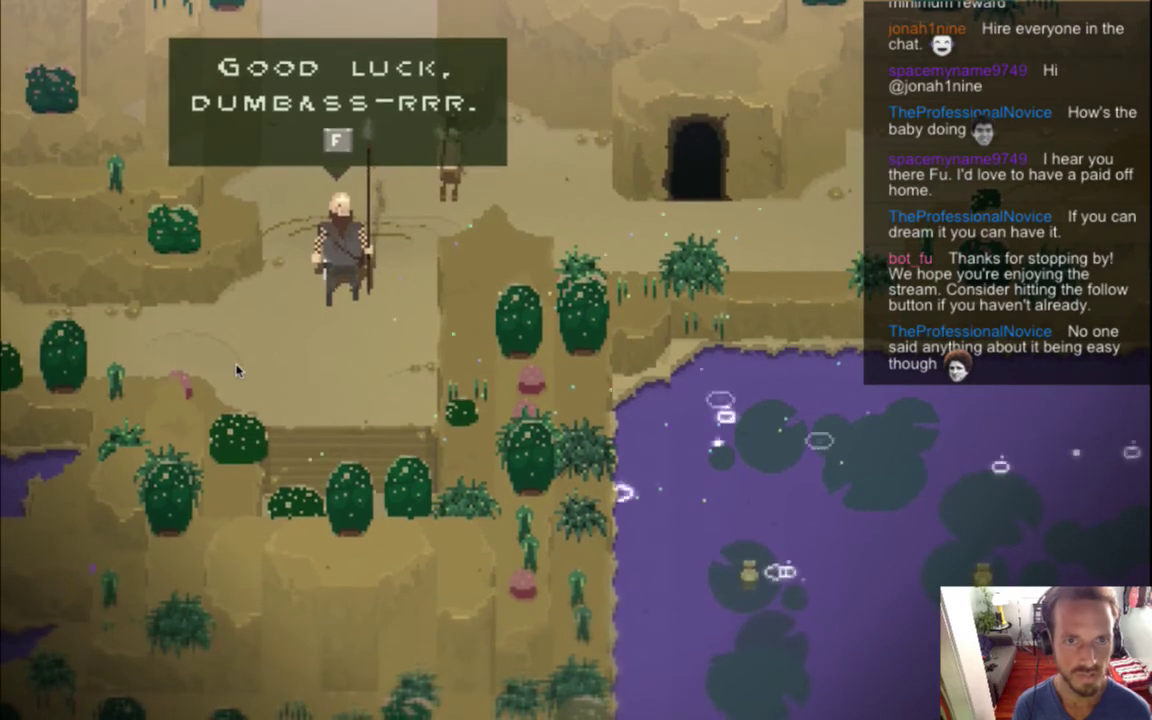
key("f")
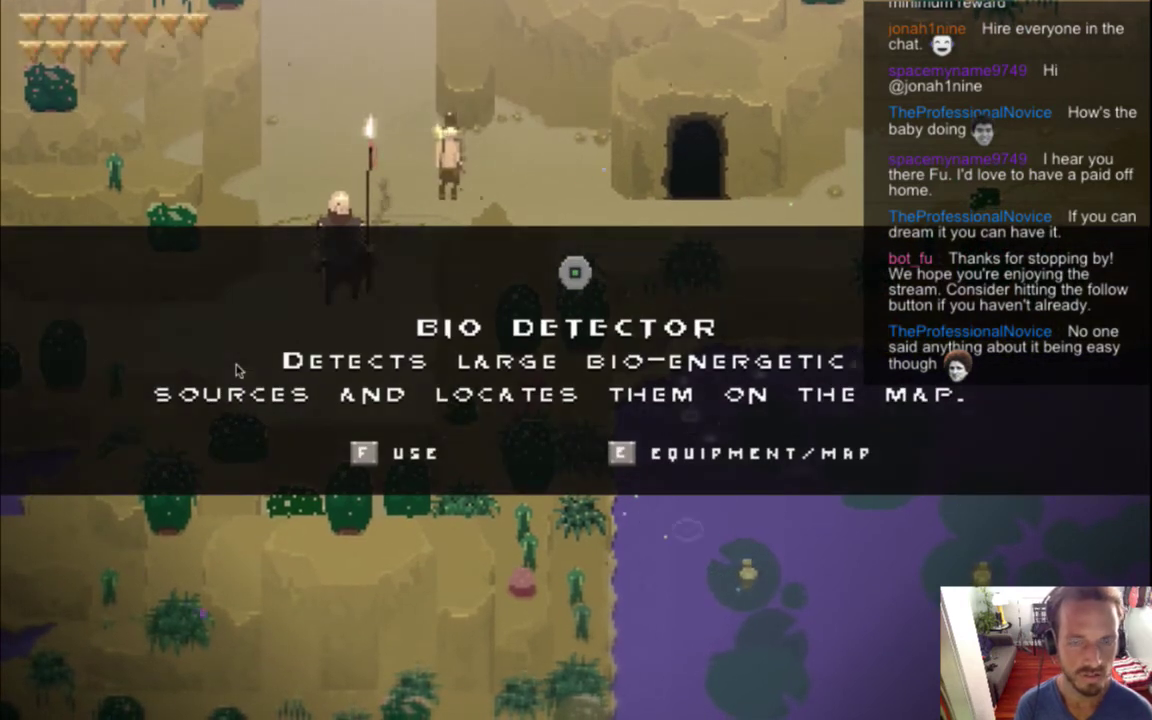
key("f")
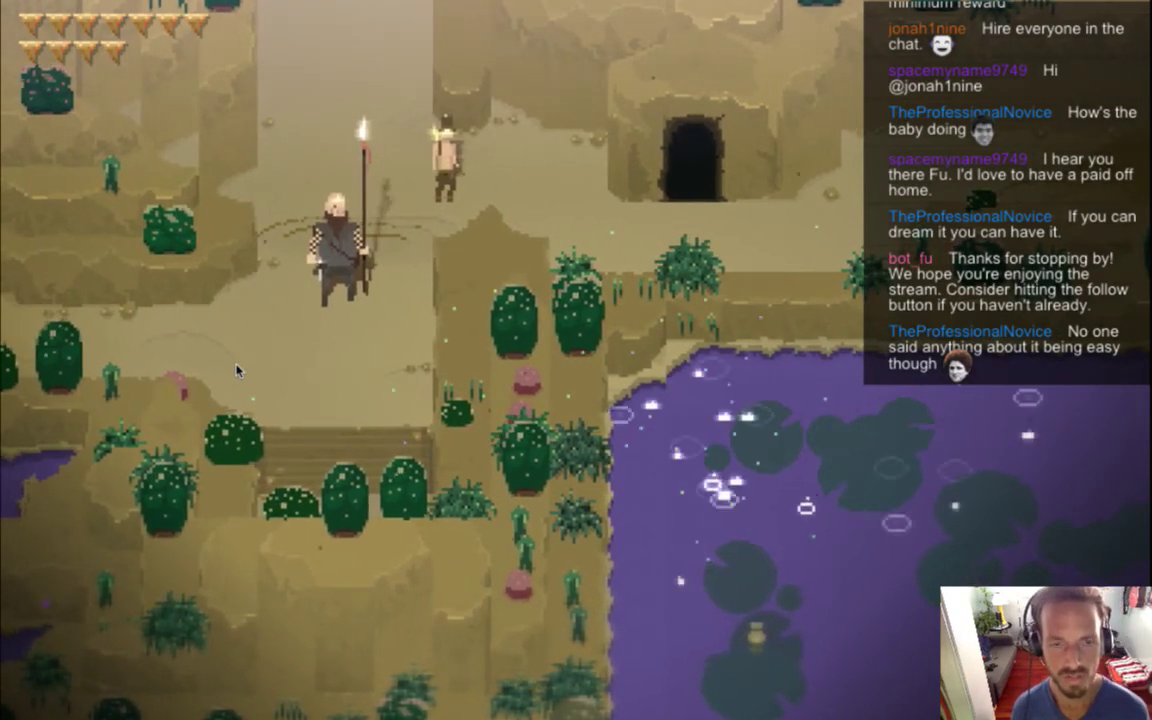
key("super+q")
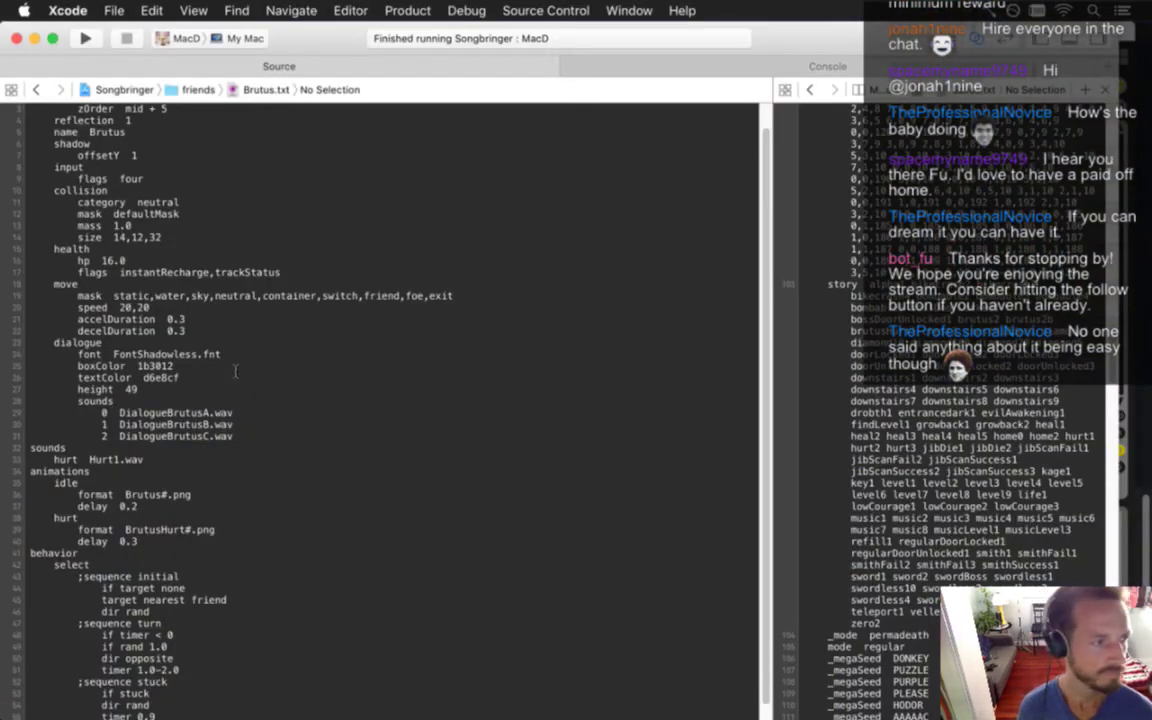
Run Songbringer again, walk up to Brutus, skip ahead in his opening dialogue lines, and return to Xcode
key("super+r")
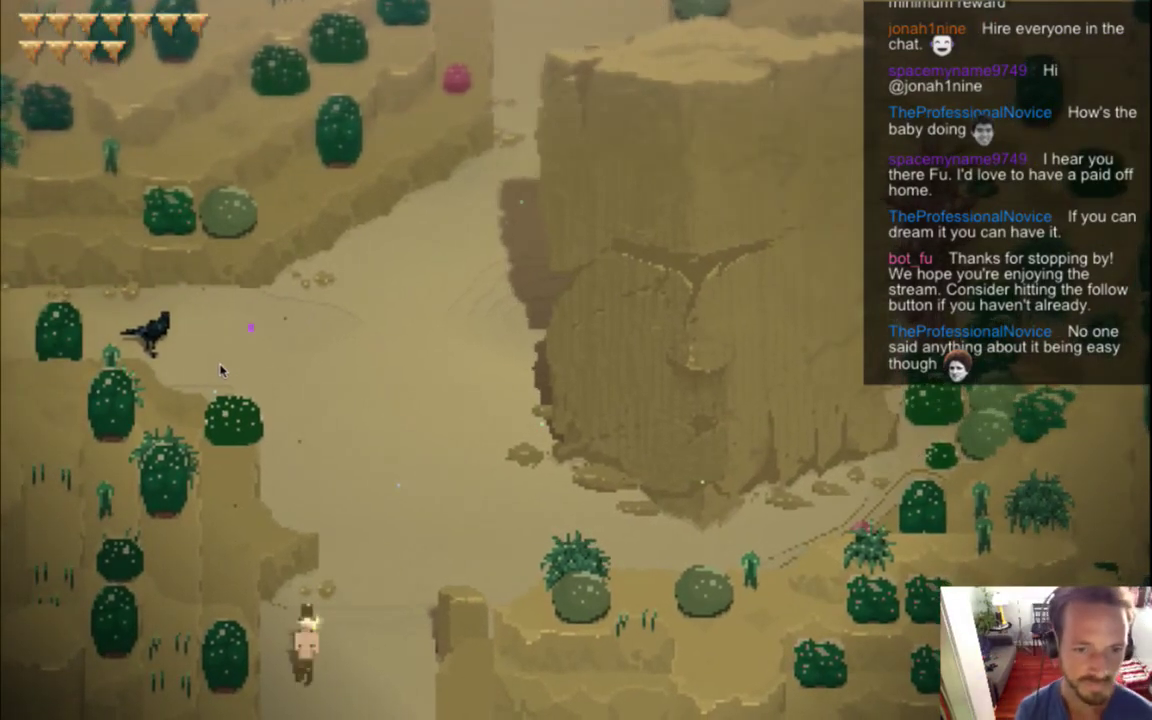
key("w")
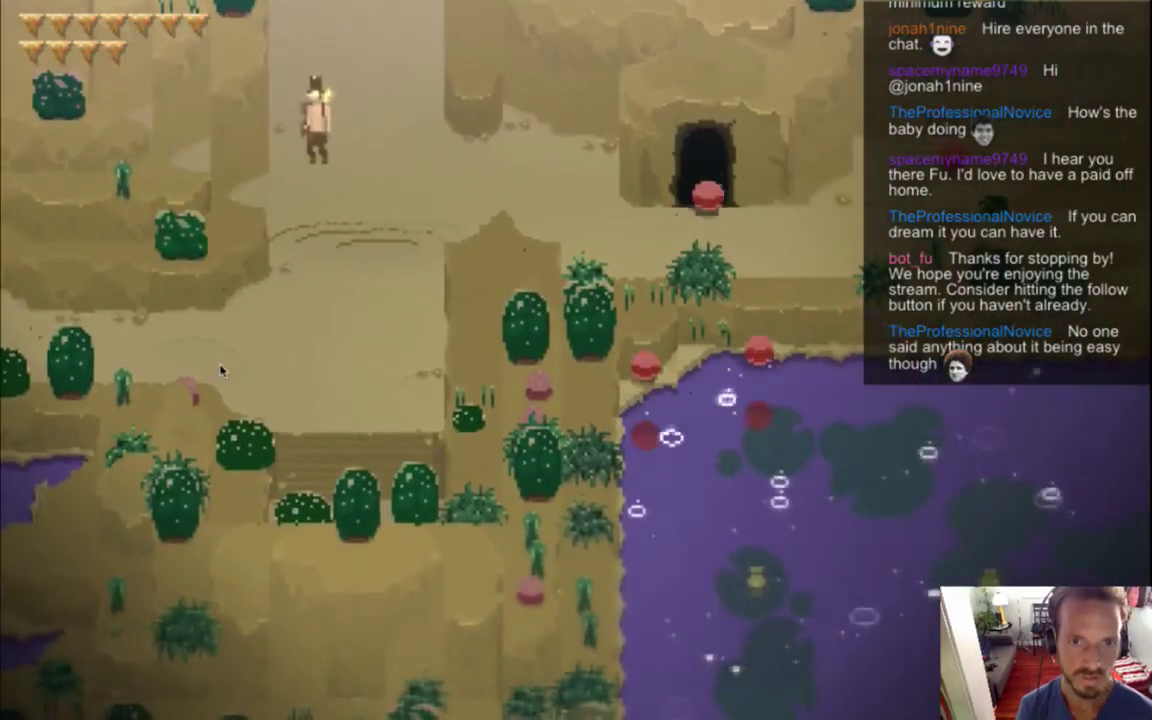
key("d")
key("w")
key("w")
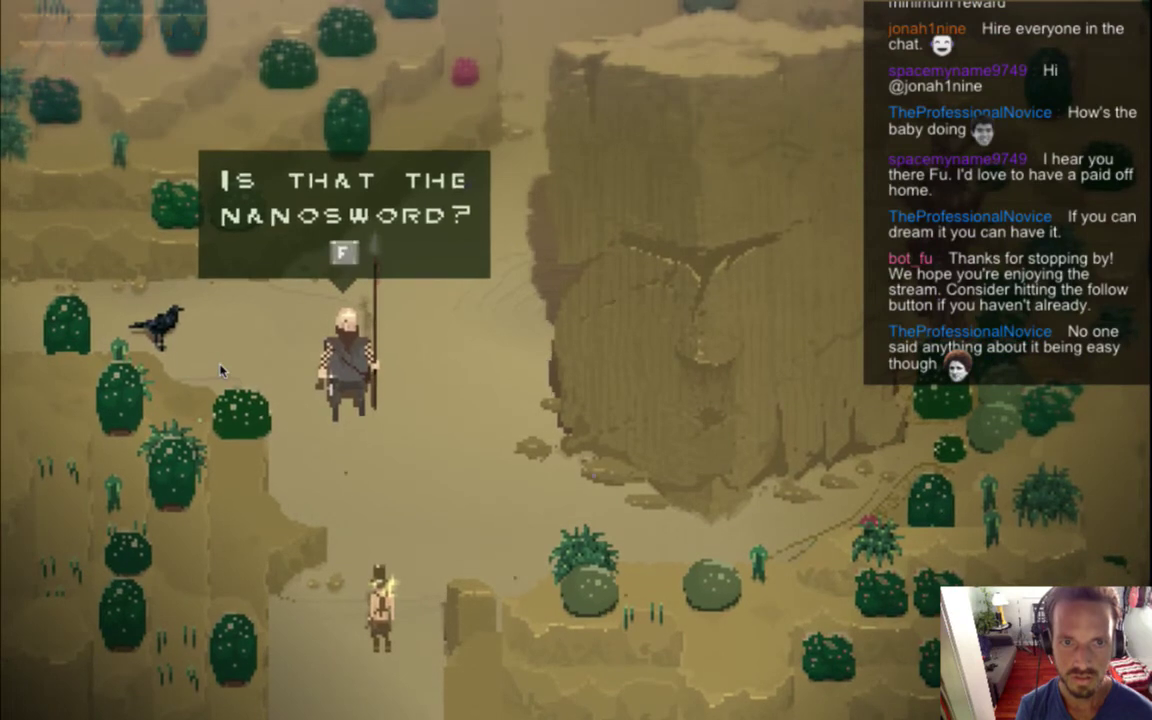
key("f")
key("f")
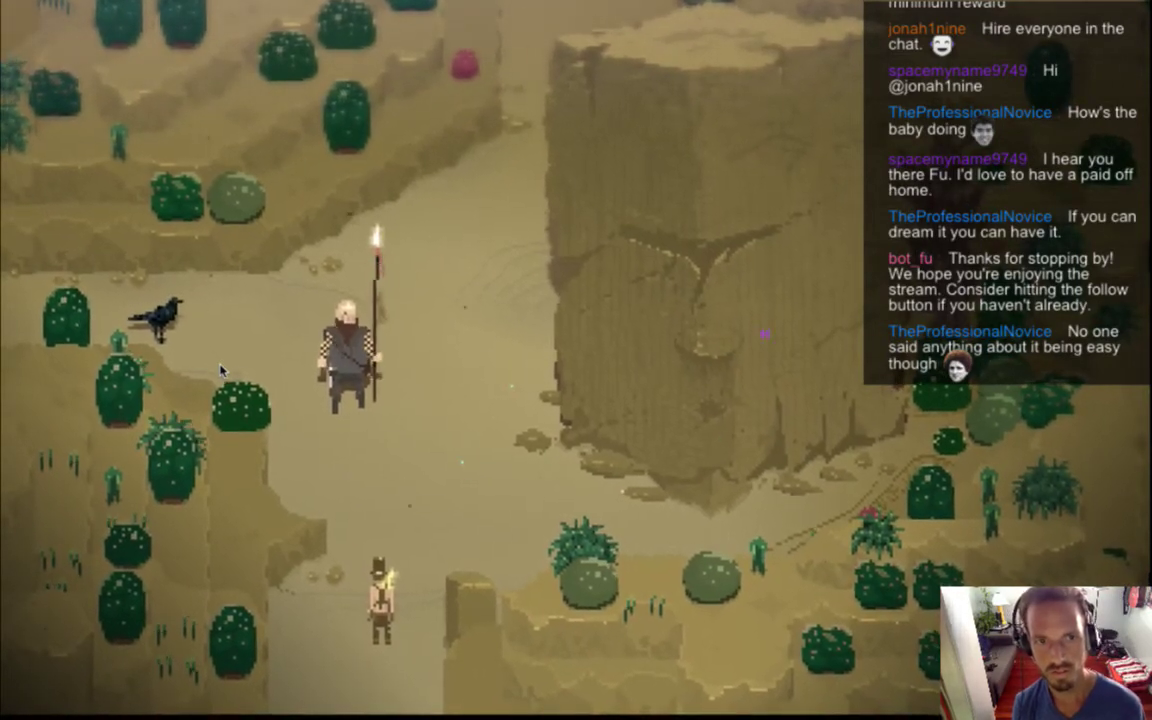
key("super+Tab")
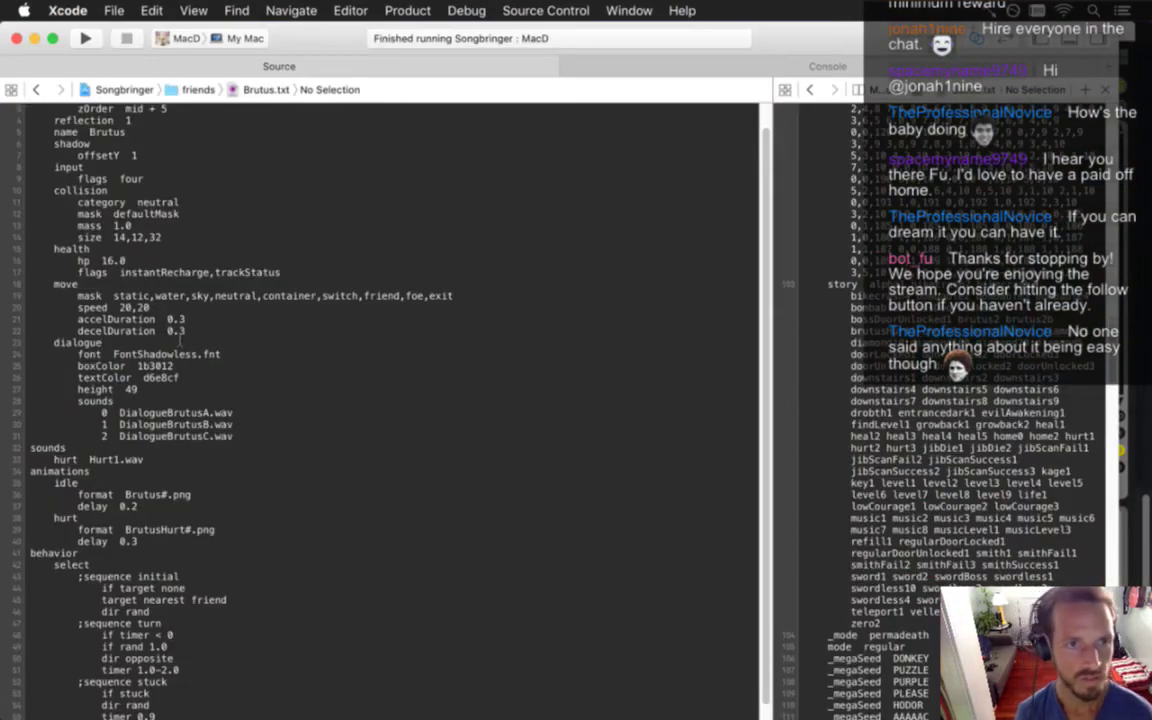
Find the stopDialogueActions function with a quick-open search and open it in Anims.cpp
key("super+shift+o")
type("brut")
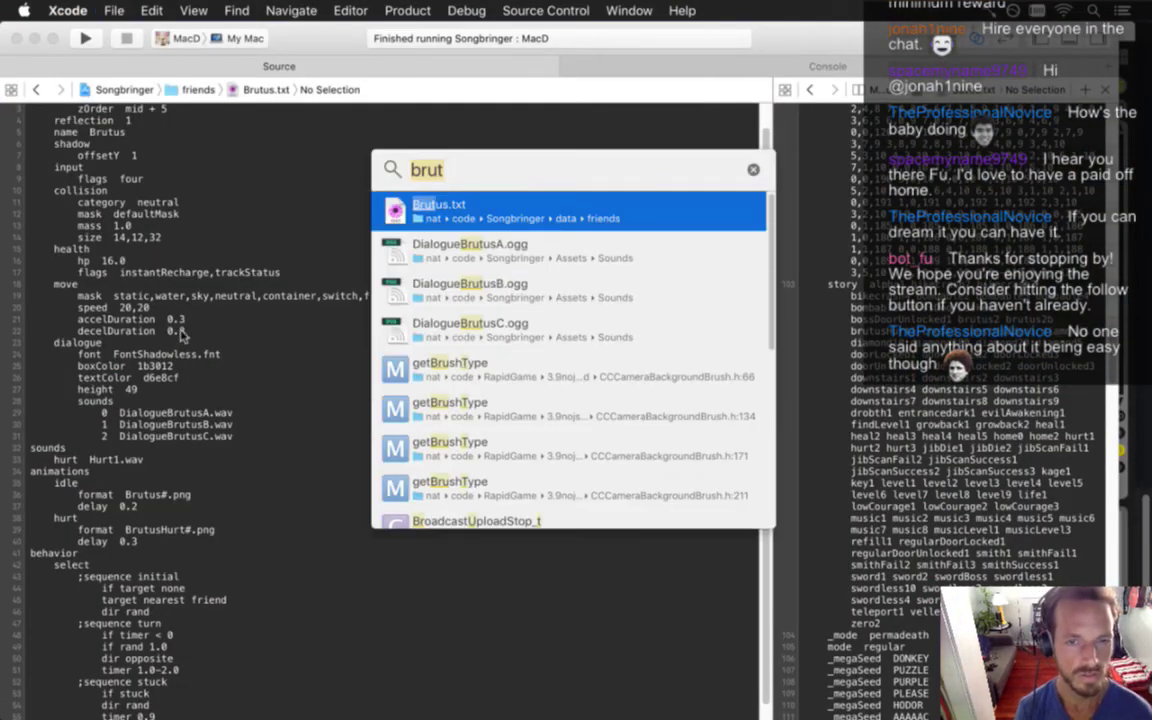
type("stopdi")
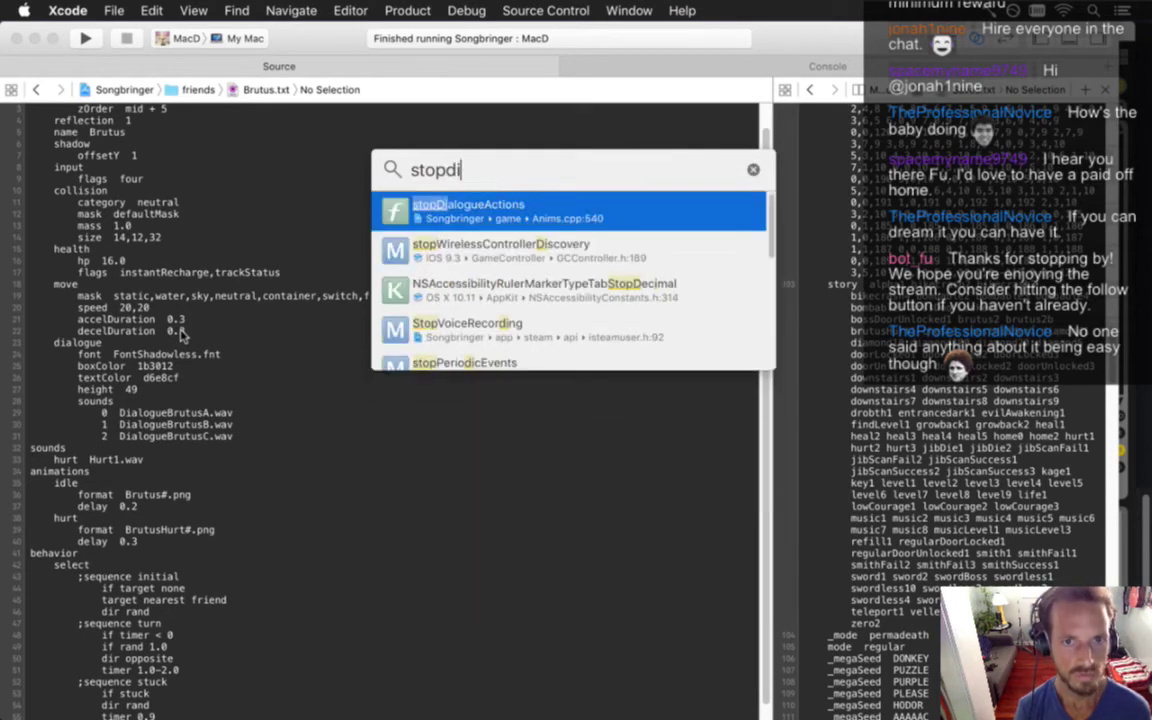
key("Return")
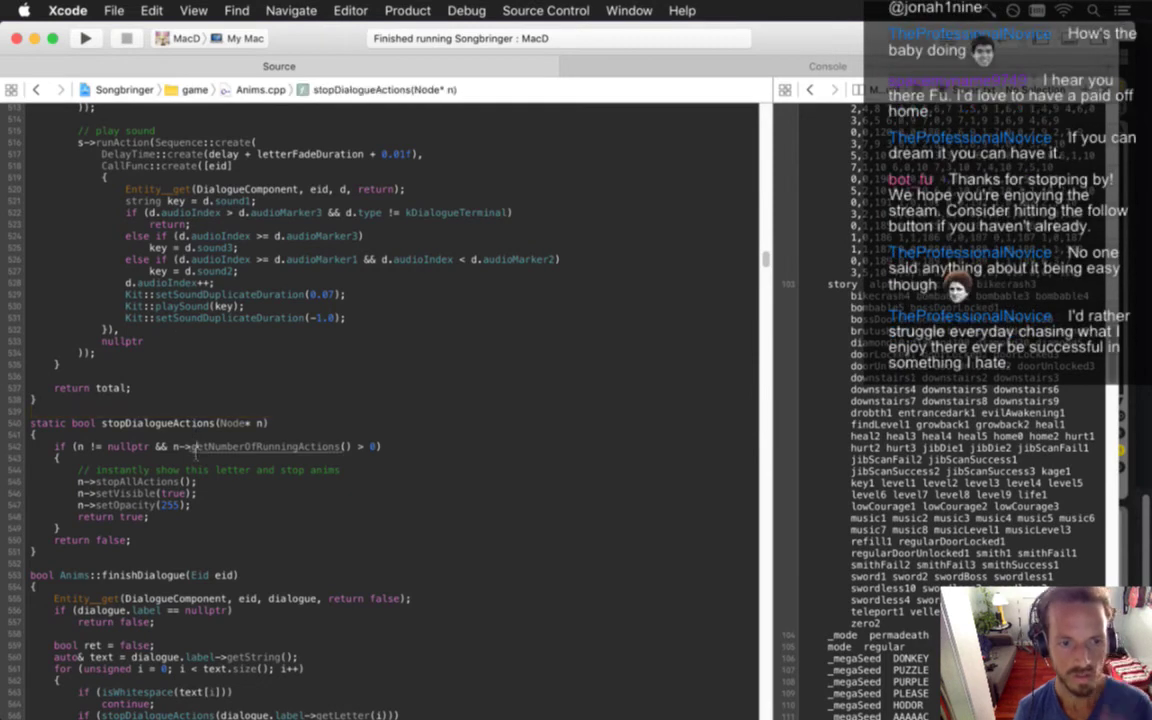
In finishDialogue, wrap the stopDialogueActions(dialogue.button) call in an if condition that sets ret = true
scroll(195, 453, "down", 10)
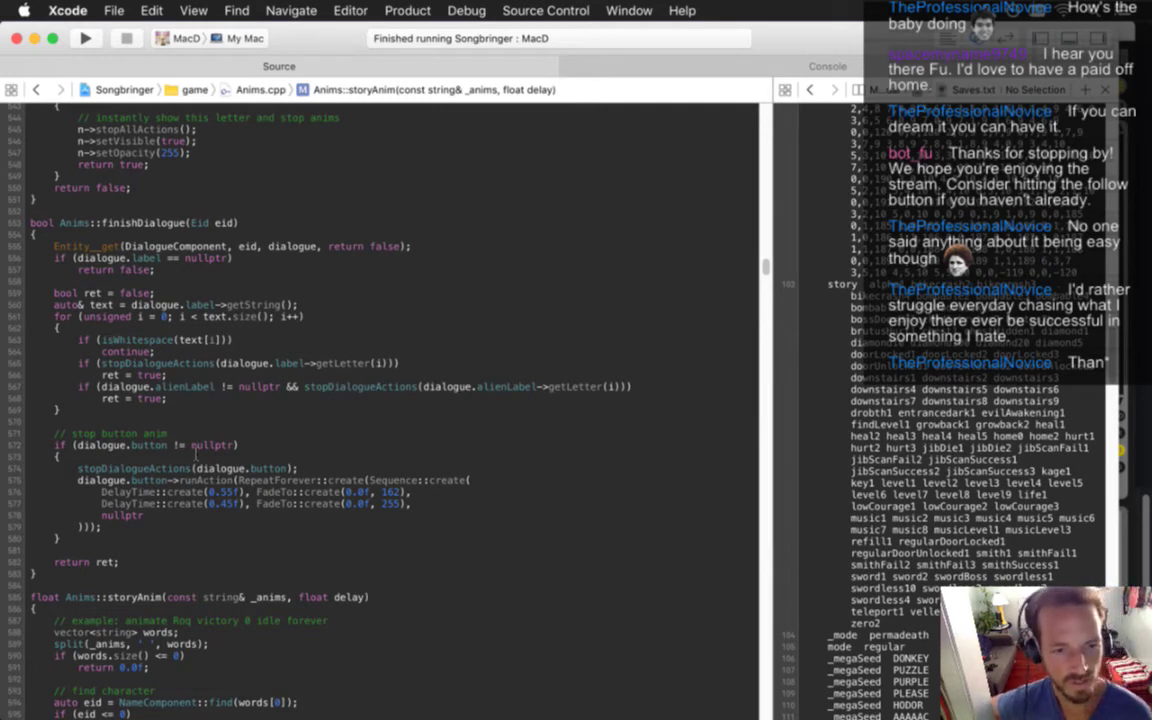
key("Up")
key("Up")
key("Up")
key("Up")
key("Up")
key("Up")
key("Up")
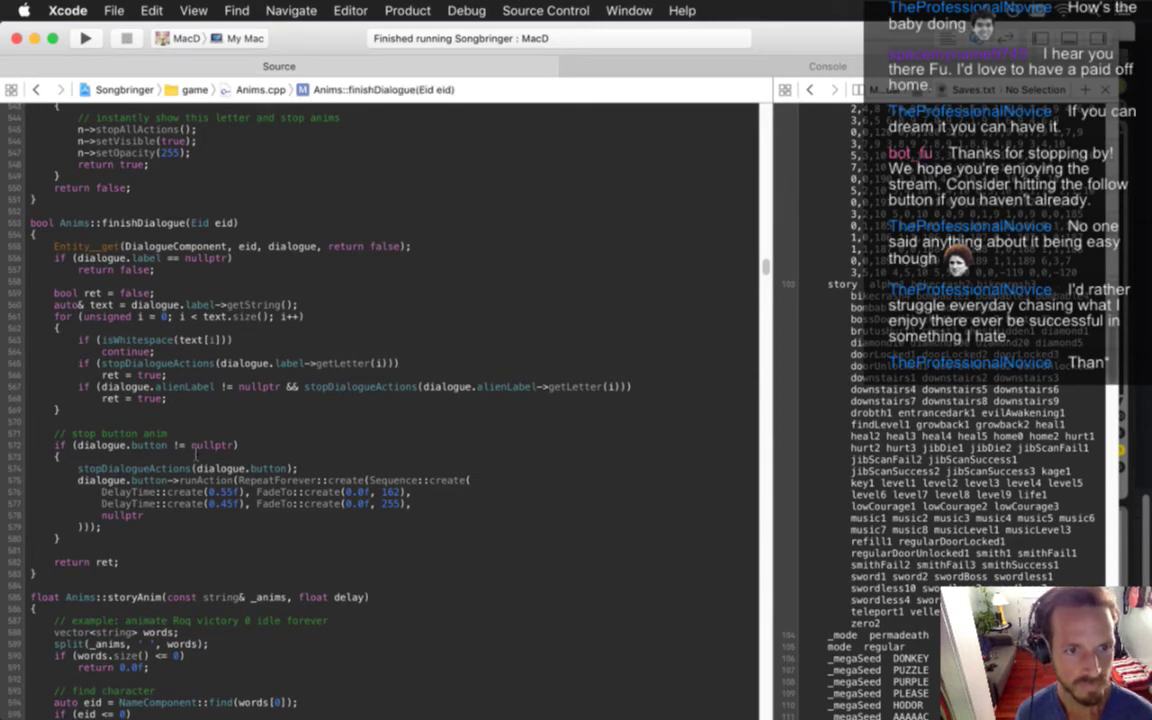
key("Right")
type("if (")
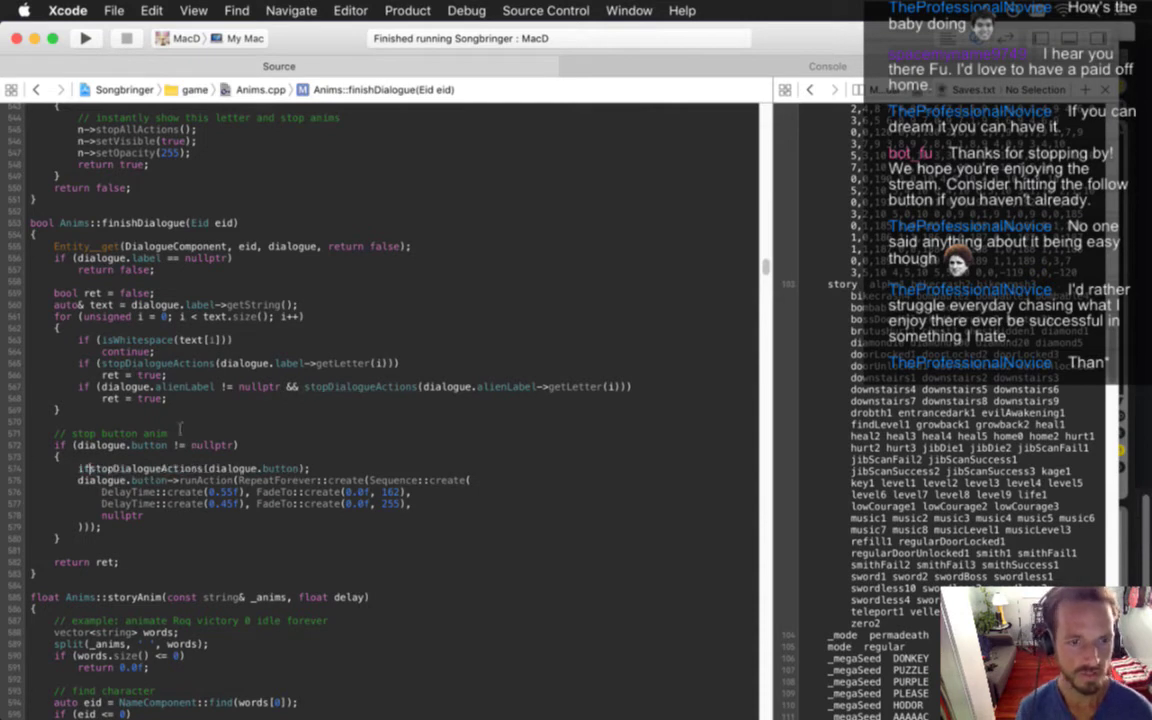
type(")")
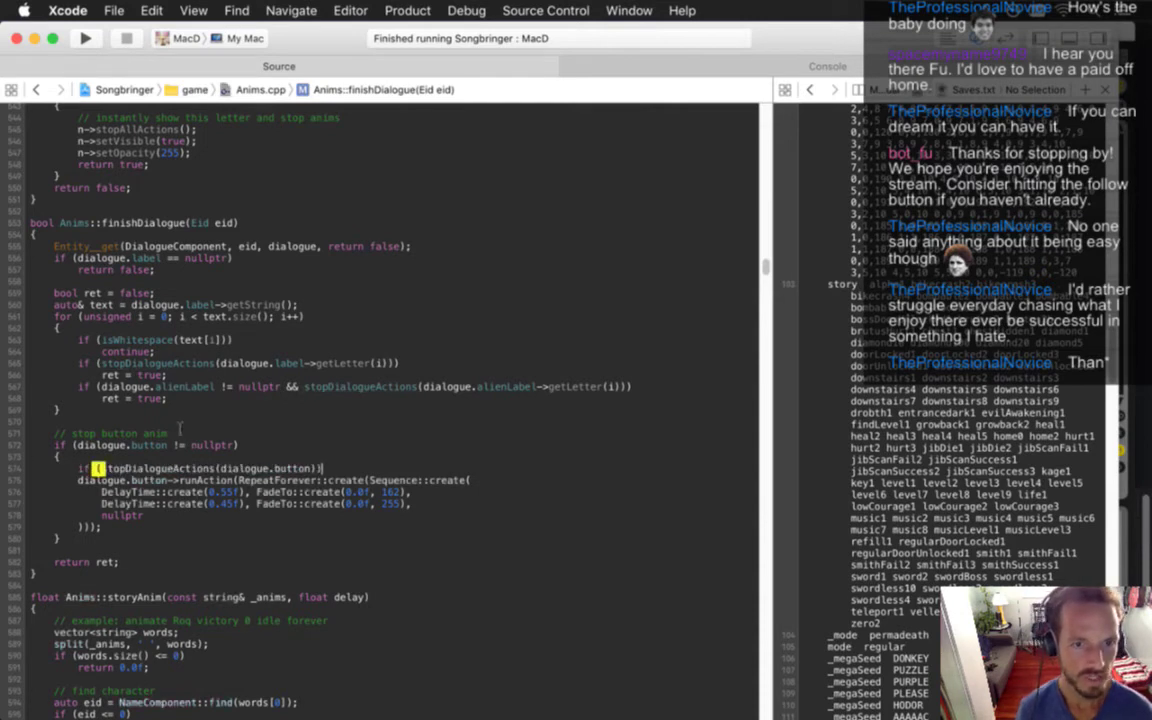
key("Return")
type("retu= true;")
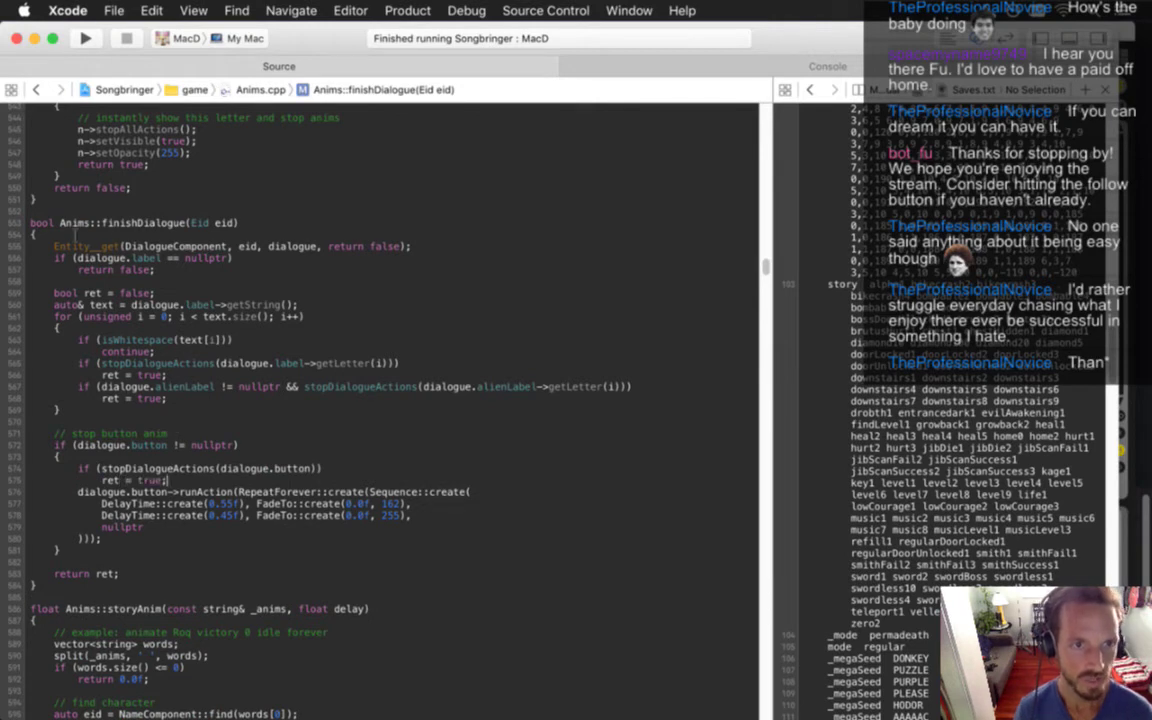
Run Songbringer, walk down to Brutus to open his dialogue with the Nanosword question, and return to Xcode
left_click_drag(30, 218, 256, 515)
left_click(279, 437)
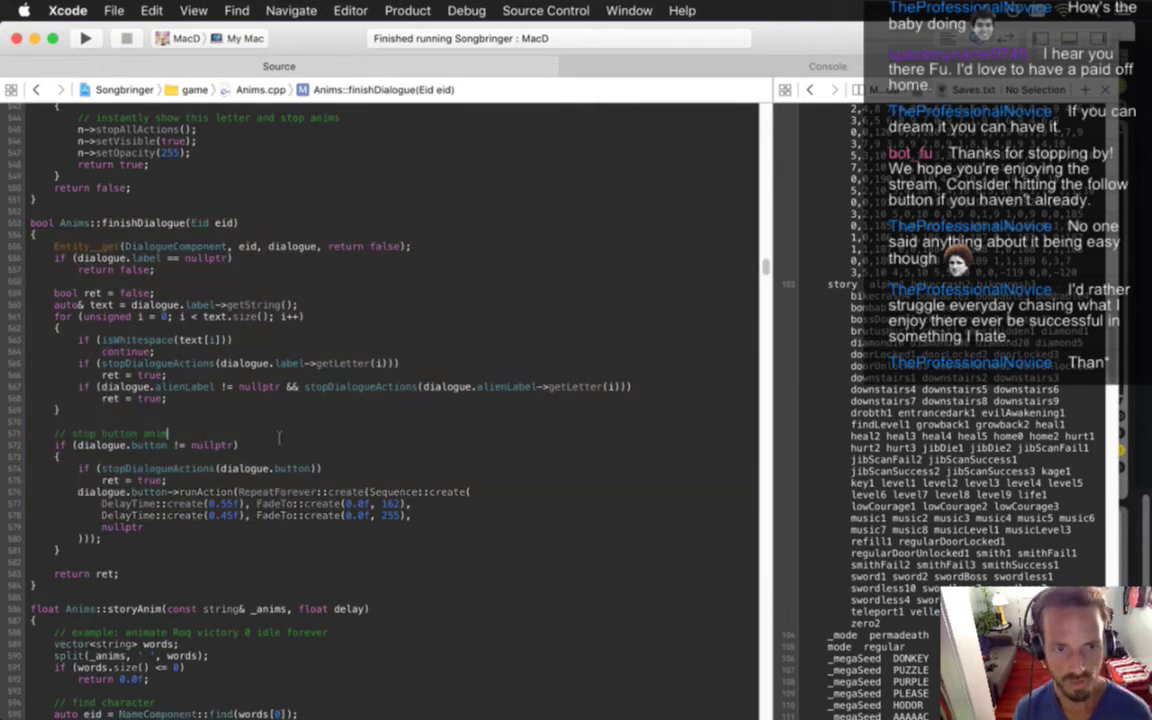
key("super+r")
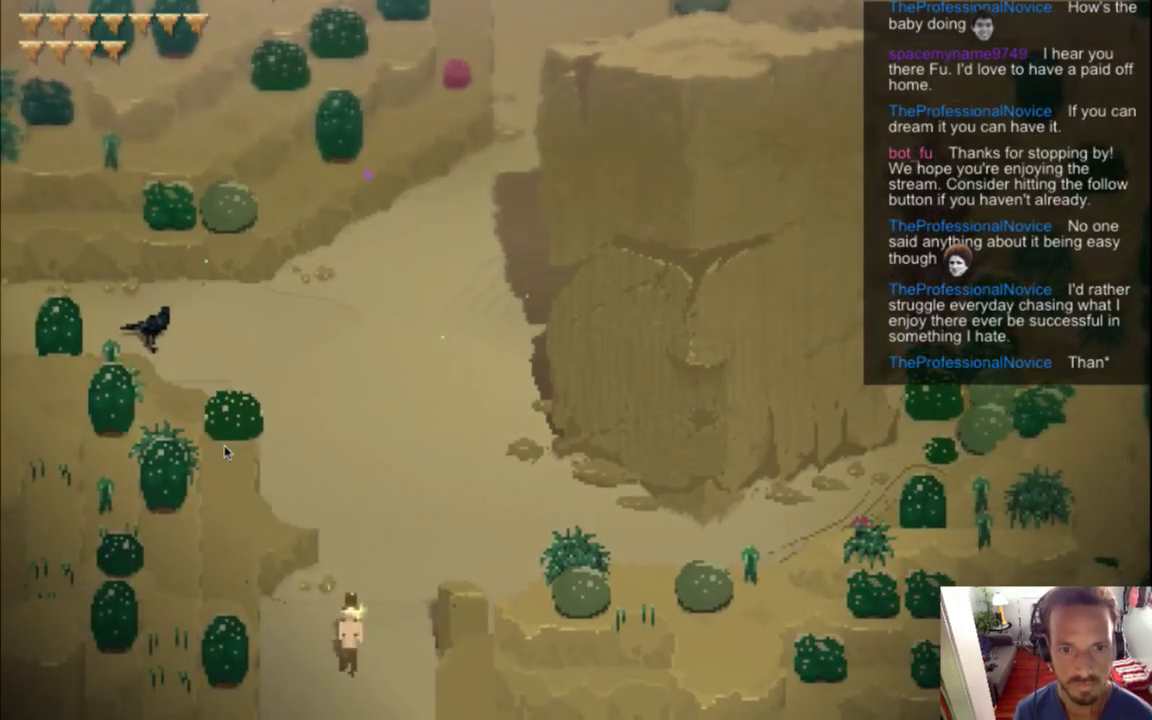
key("Down")
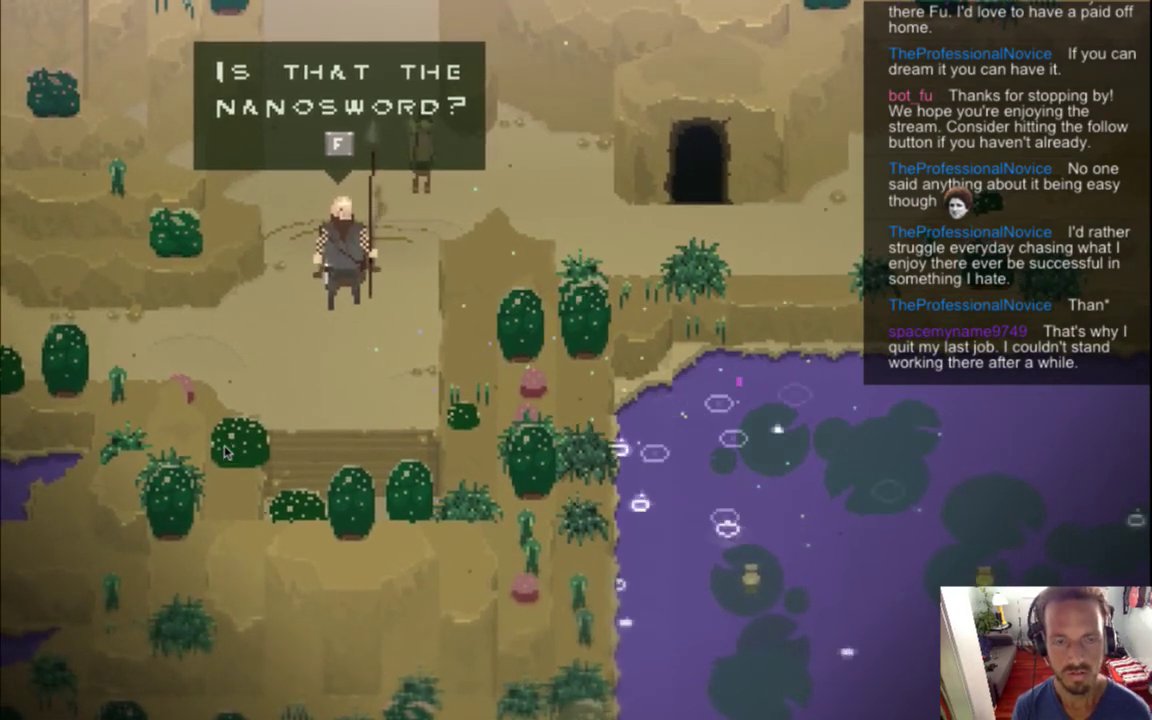
key("super+Tab")
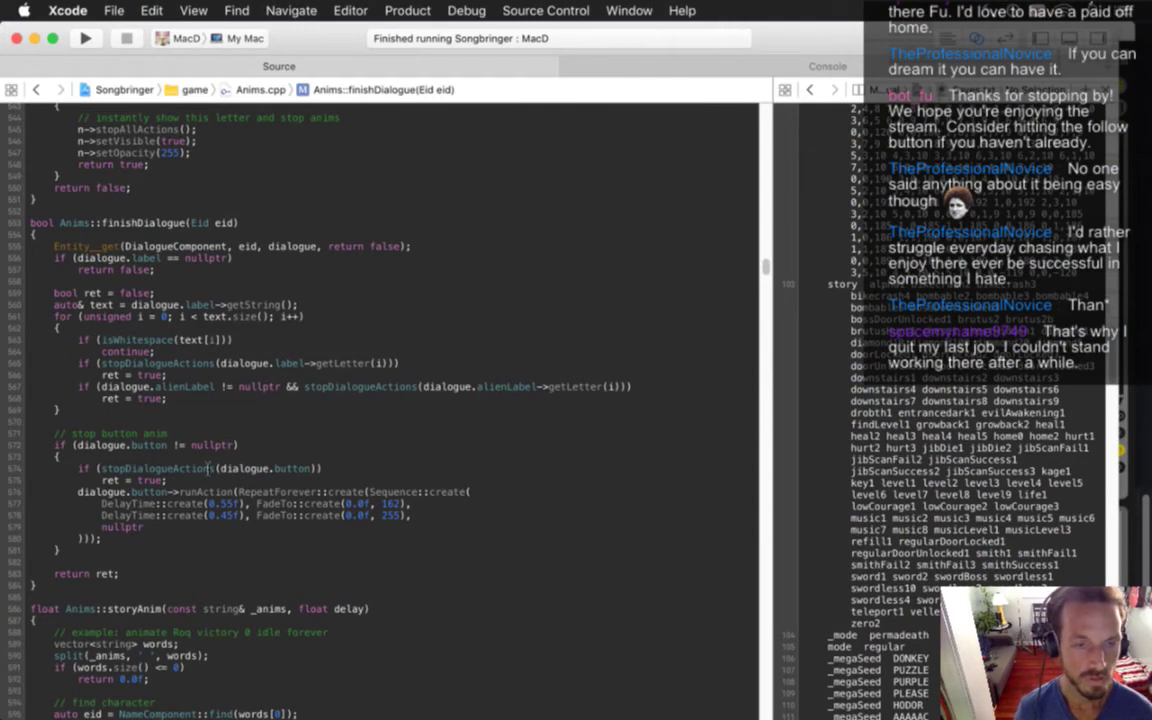
Add an unconditional stopDialogueActions(dialogue.button); call directly below the conditional one in finishDialogue
triple_click(75, 470)
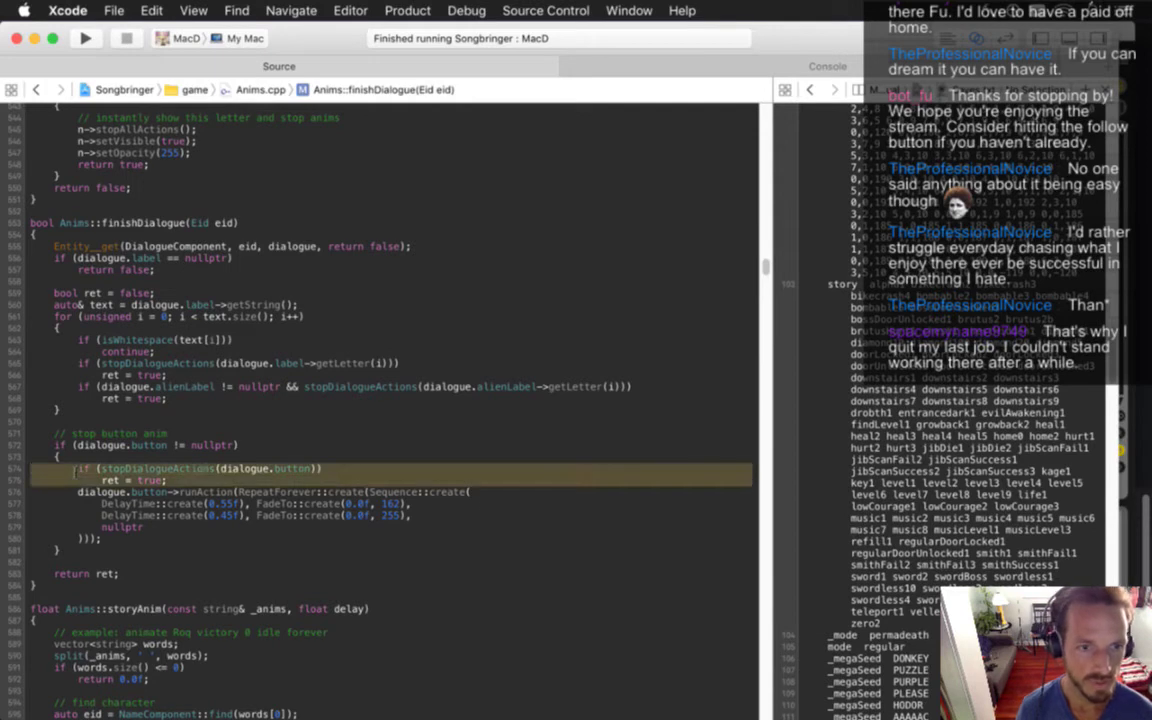
key("super+c")
key("Right")
key("super+v")
key("Up")
key("Up")
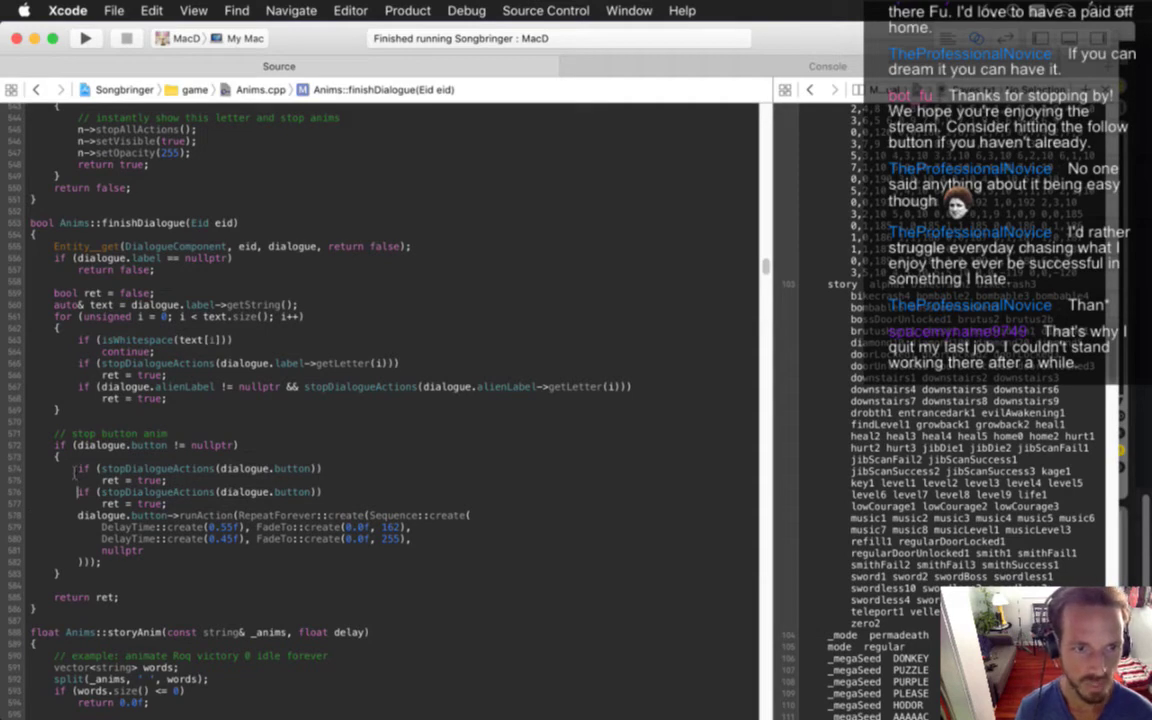
key("Down")
key("alt+Right")
key("alt+Left")
key("BackSpace")
key("BackSpace")
key("BackSpace")
key("BackSpace")
key("End")
key("BackSpace")
key("shift+Down")
key("BackSpace")
key("Up")
key("Up")
key("Up")
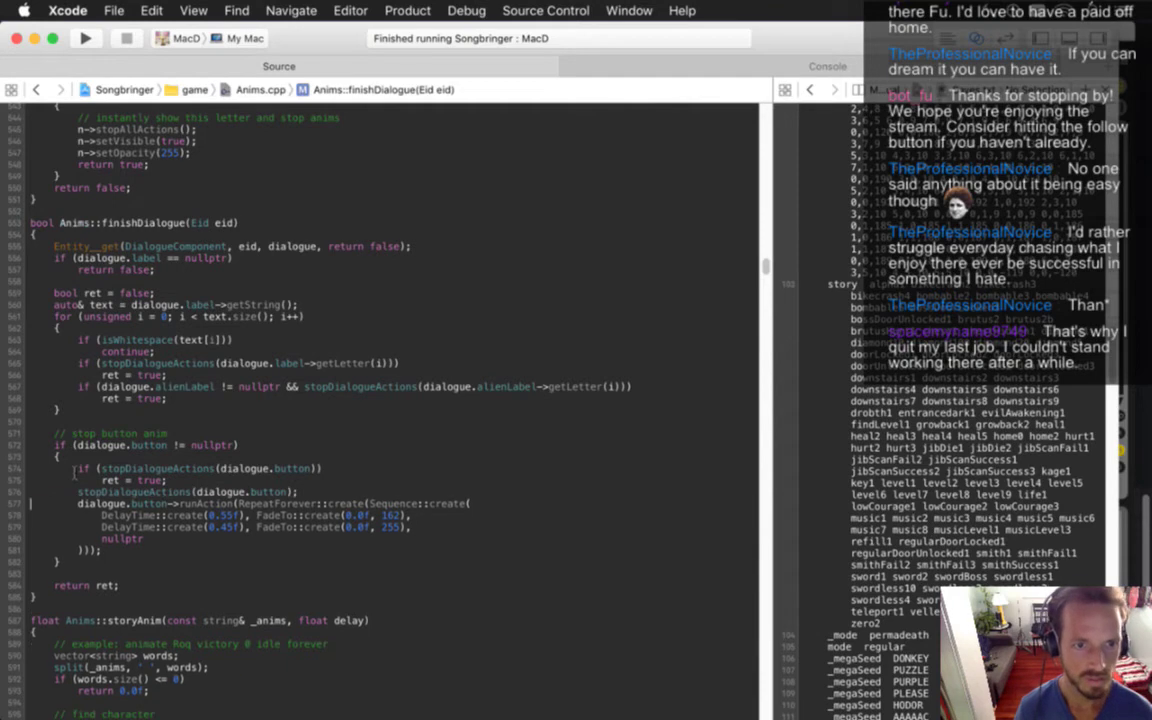
Comment out the conditional stopDialogueActions(dialogue.button) check and its ret = true; line, and save Anims.cpp
key("super+slash")
key("super+slash")
key("super+s")
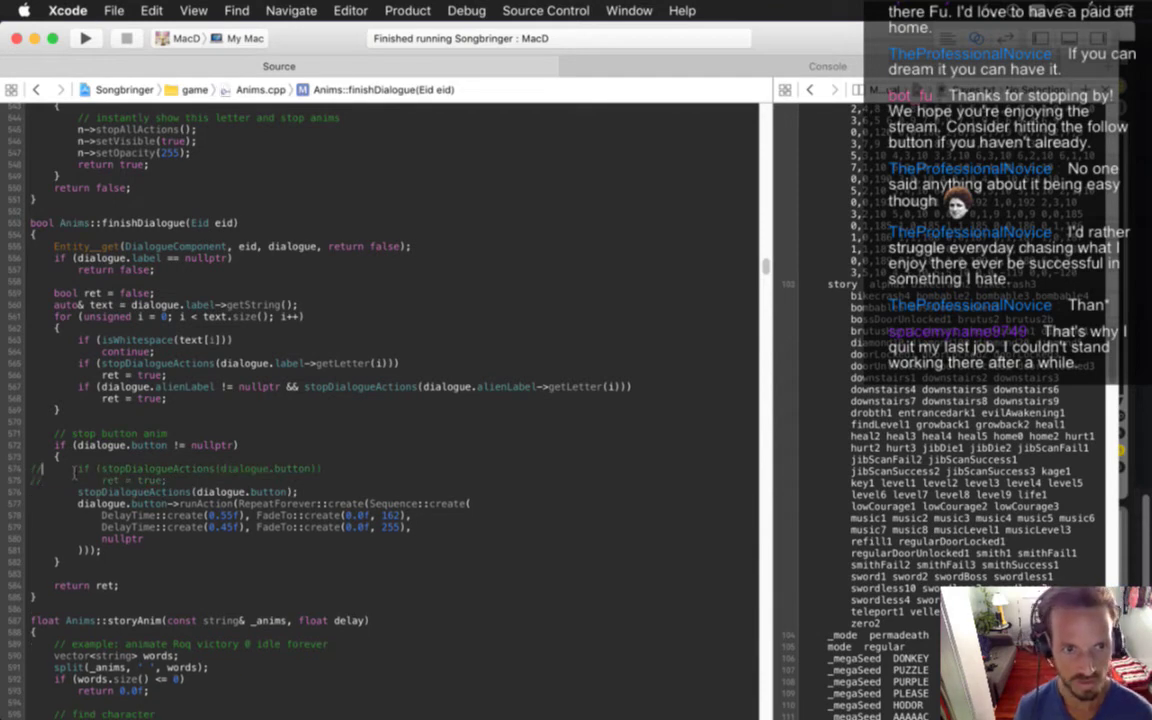
key("shift+Down")
key("shift+Down")
key("Right")
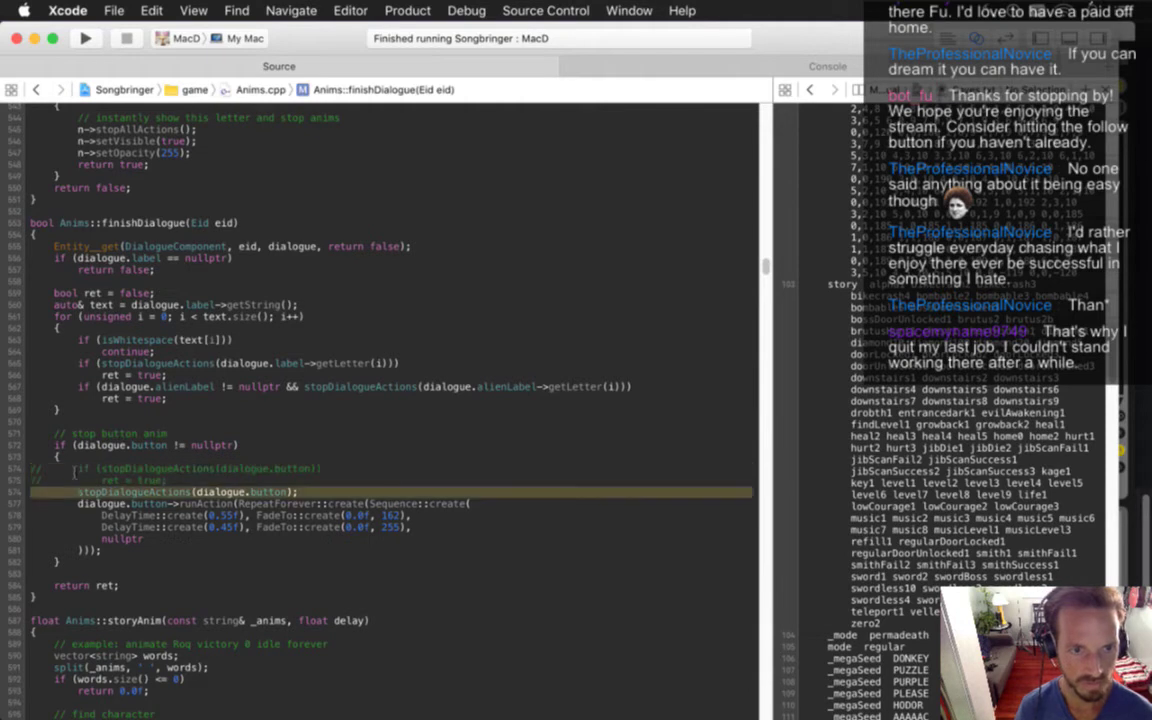
key("Up")
Run Songbringer again, walk to Brutus, skip quickly through his dialogue past the strongholds line, and quit the game
key("super+r")
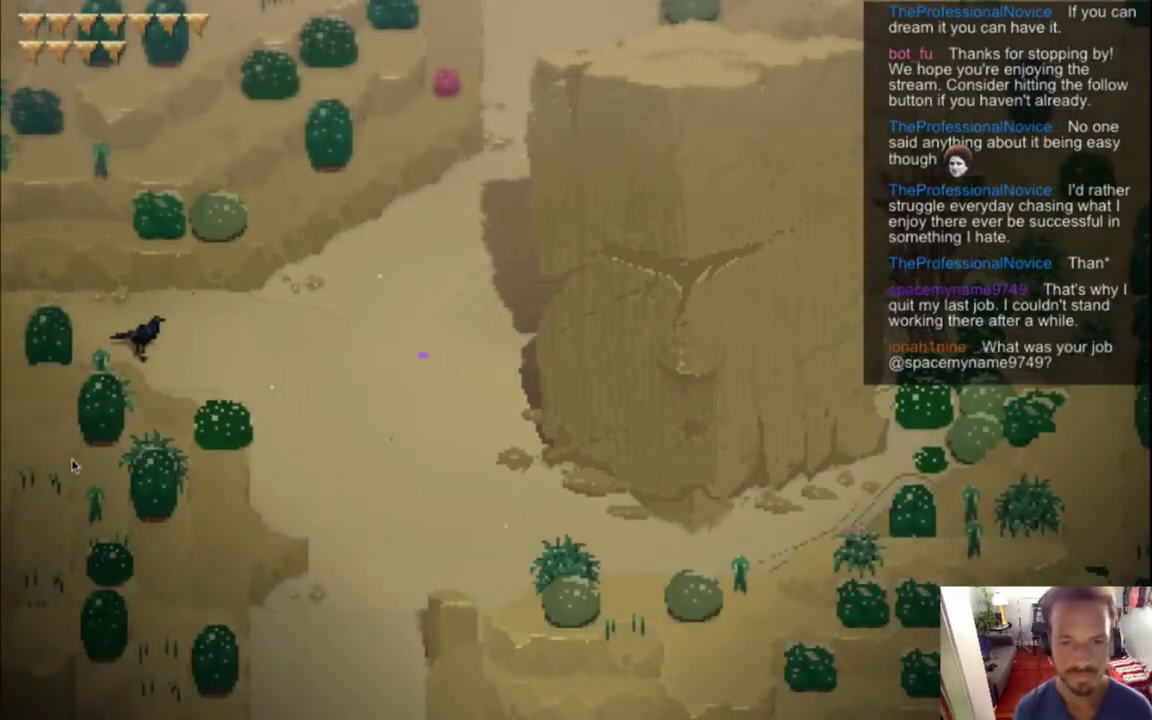
key("s")
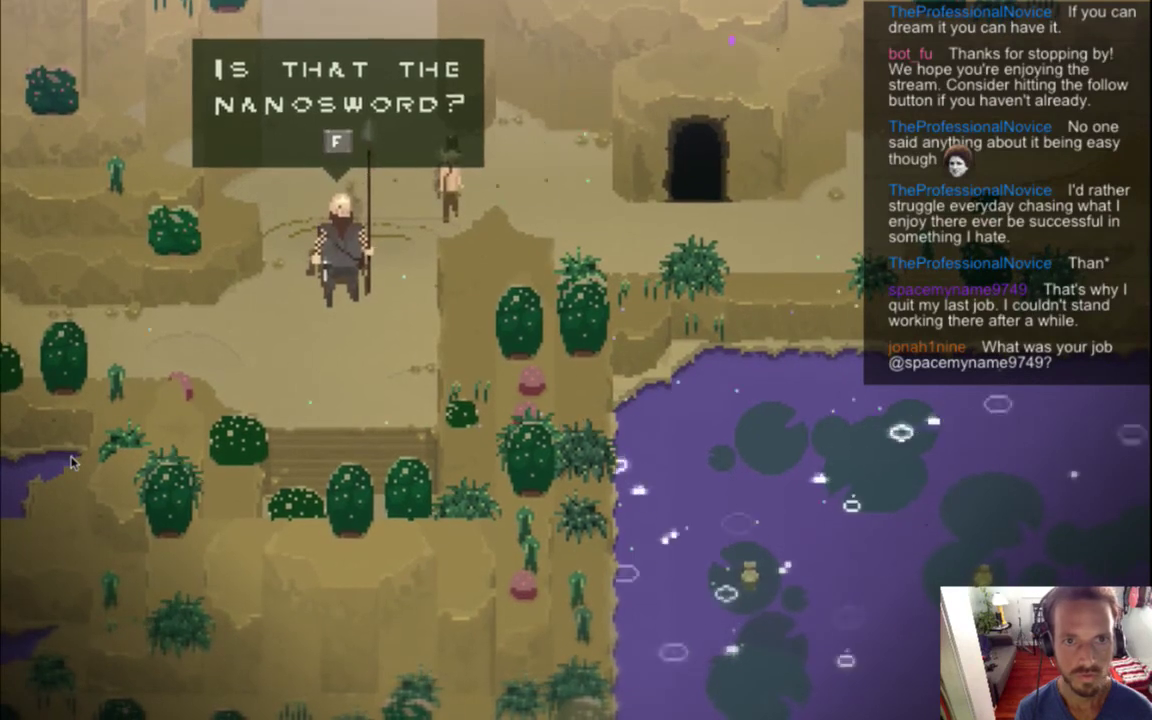
key("f")
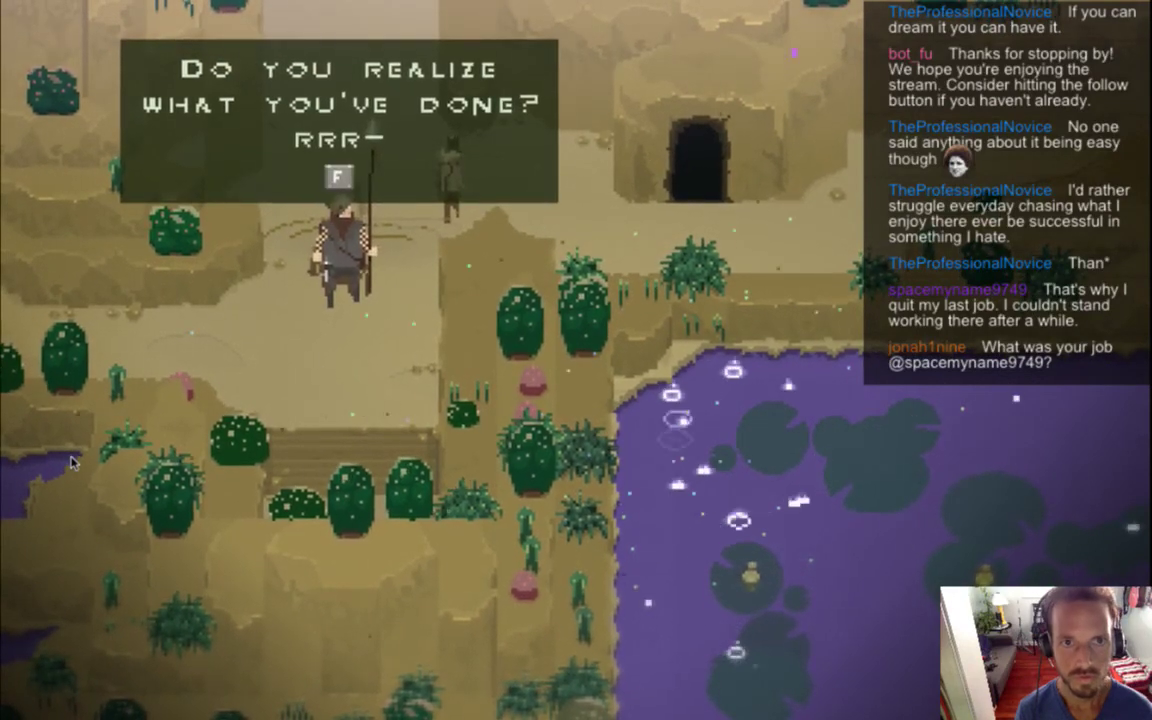
key("f")
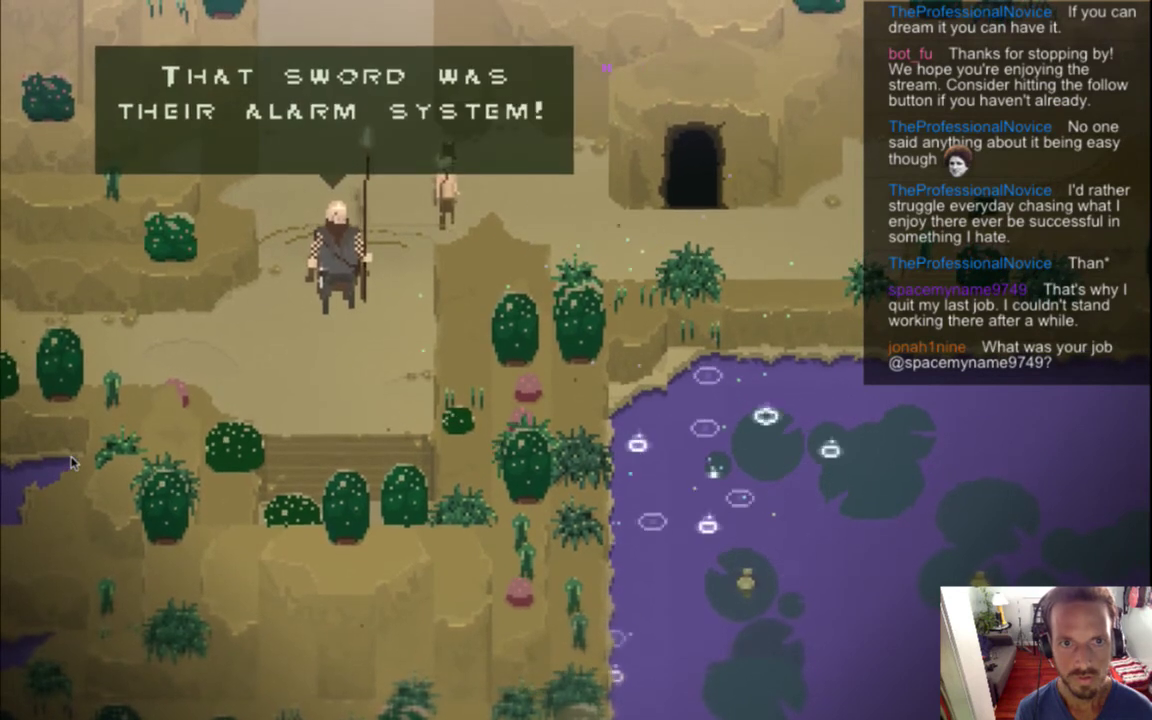
key("f")
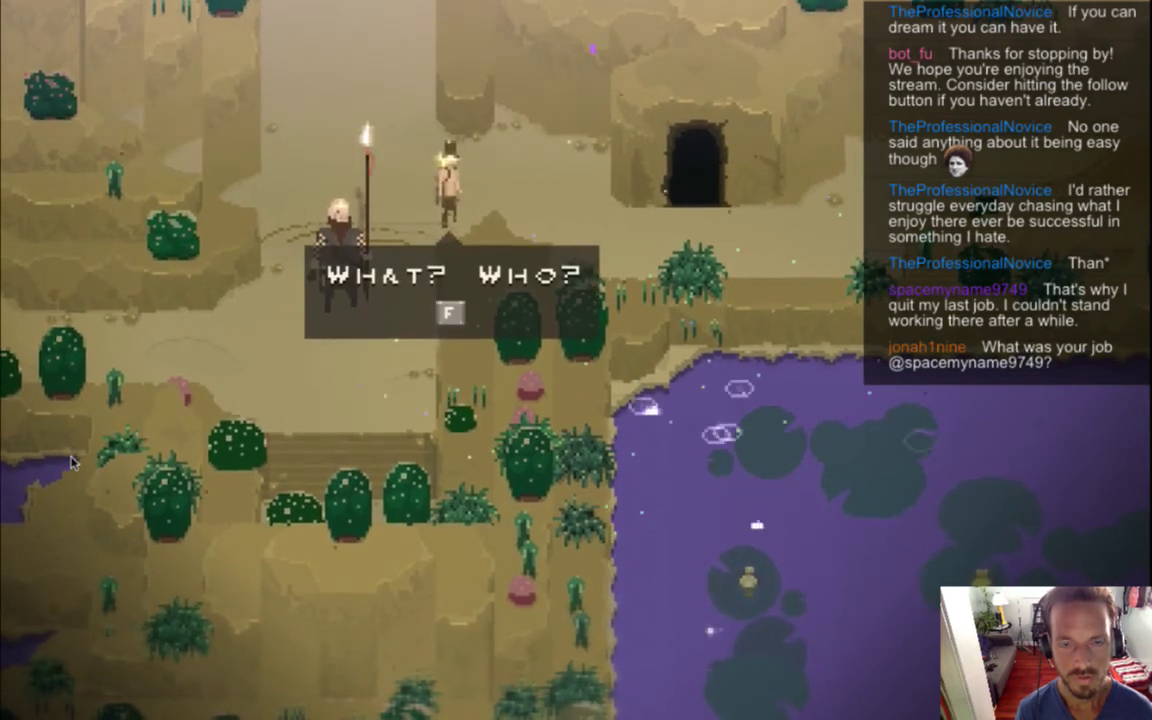
key("f")
key("f")
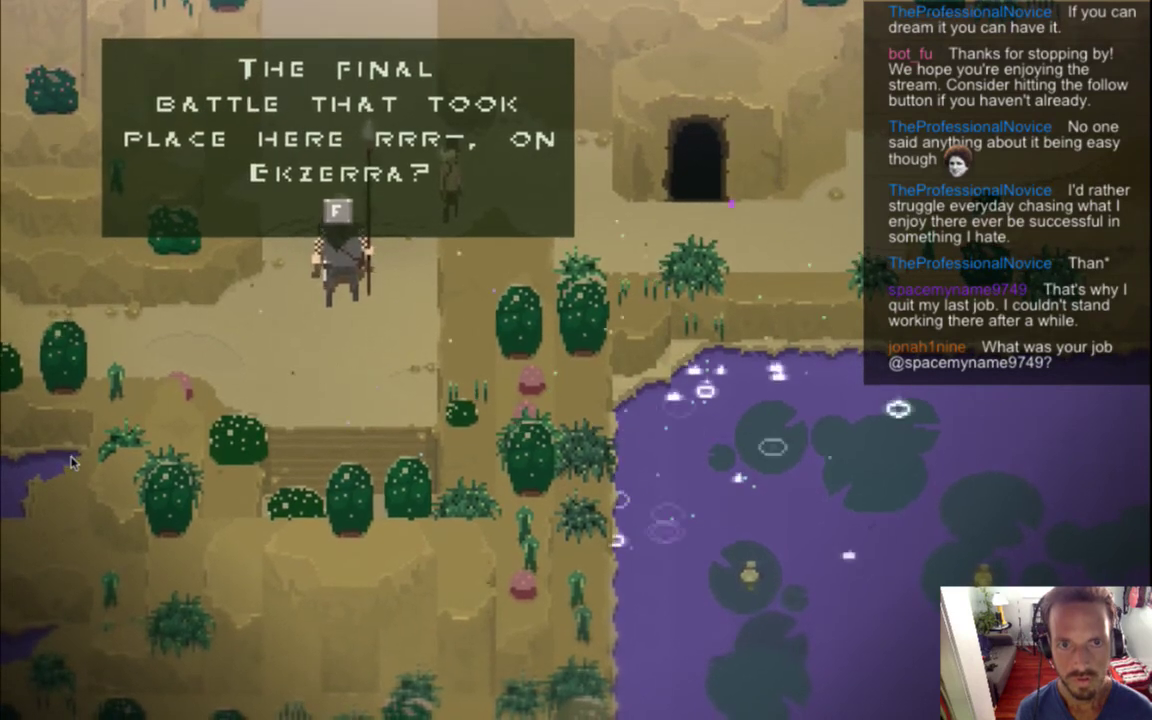
key("f")
key("f")
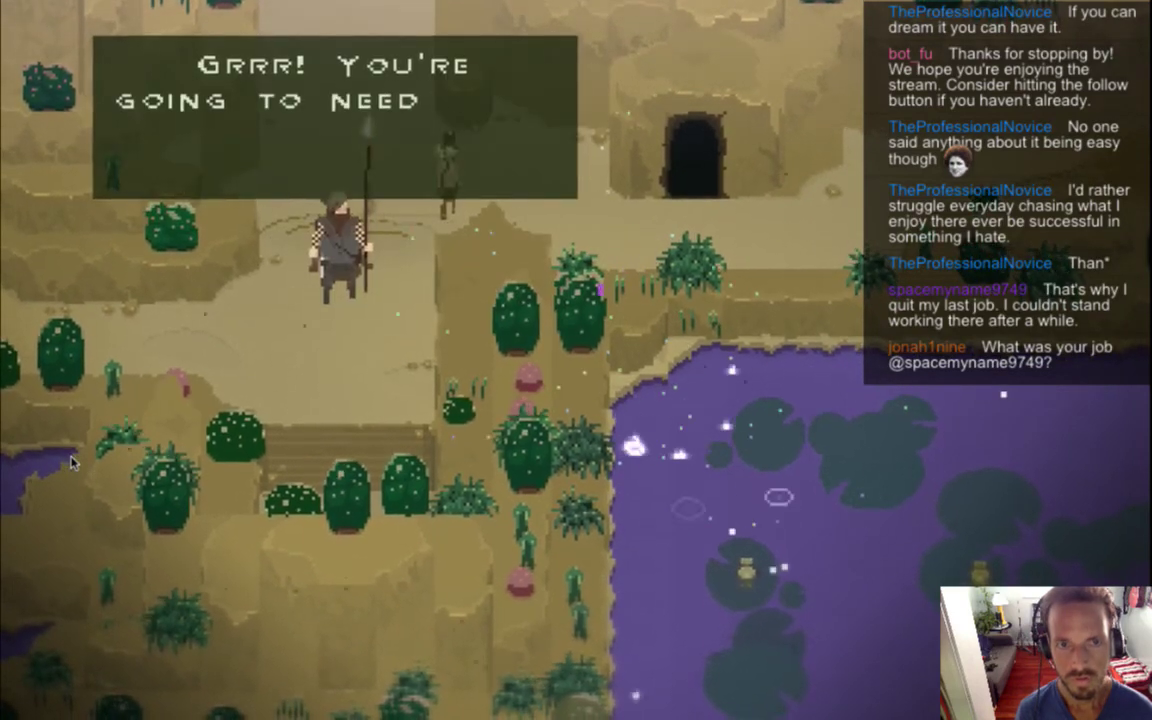
key("f")
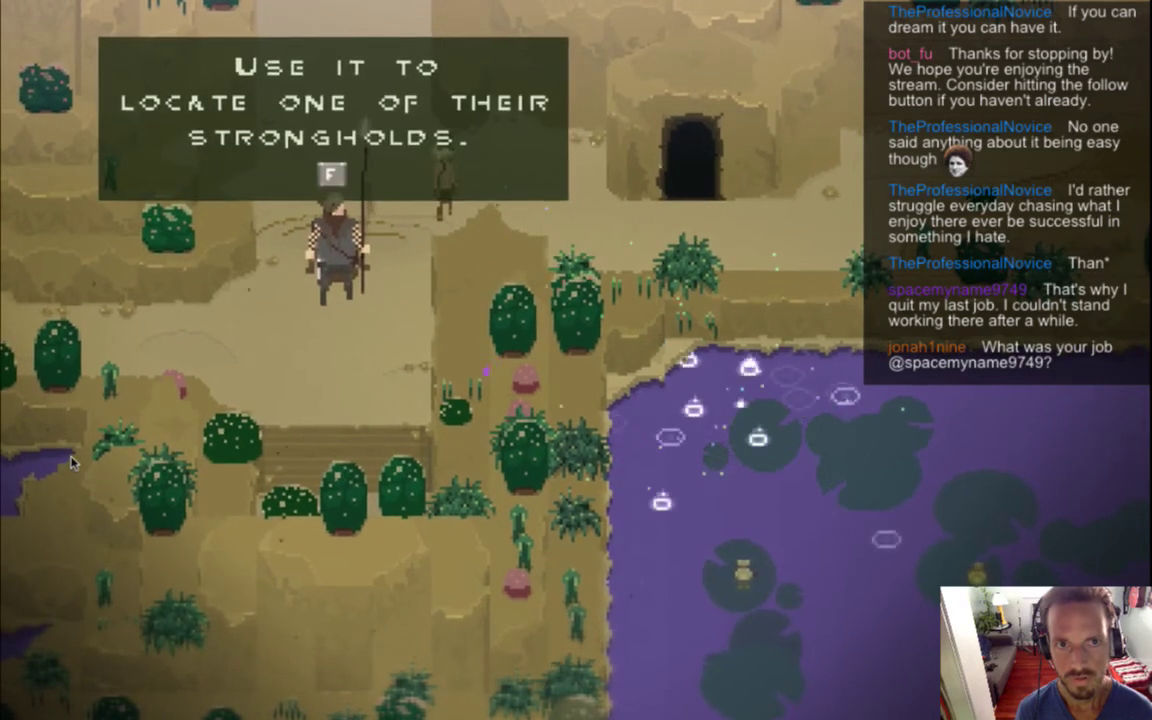
key("f")
key("super+q")
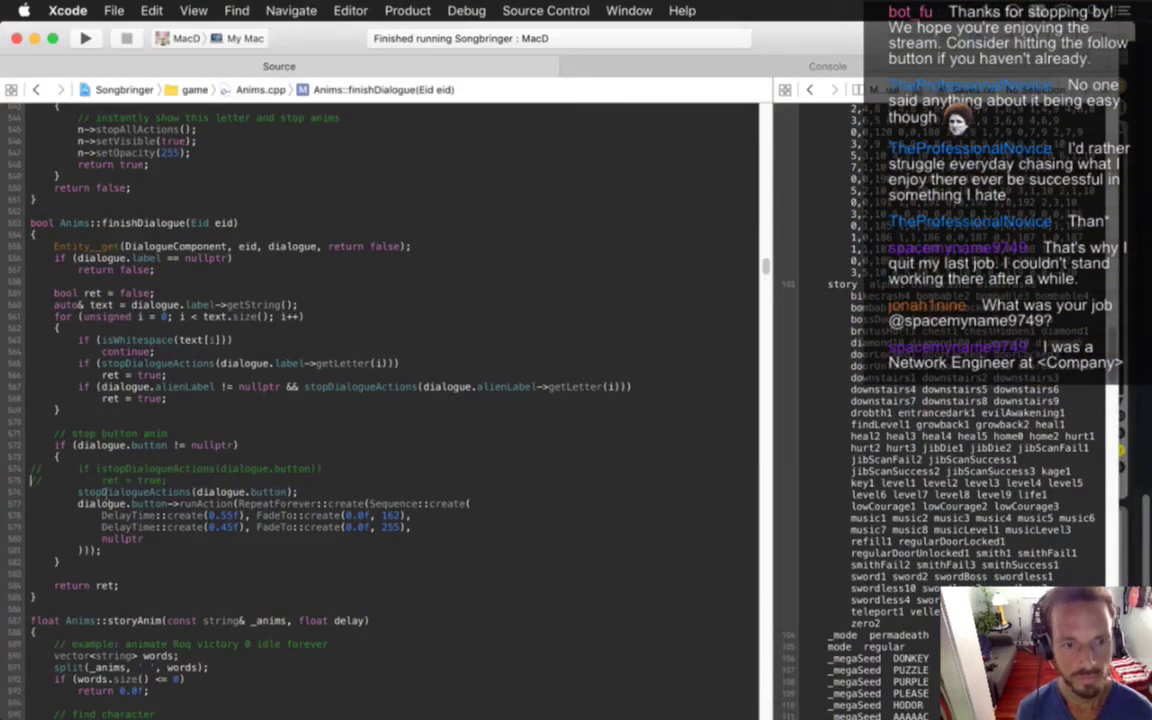
Examine the button's repeating fade block in finishDialogue and the stopDialogueActions function above it
left_click_drag(30, 503, 118, 541)
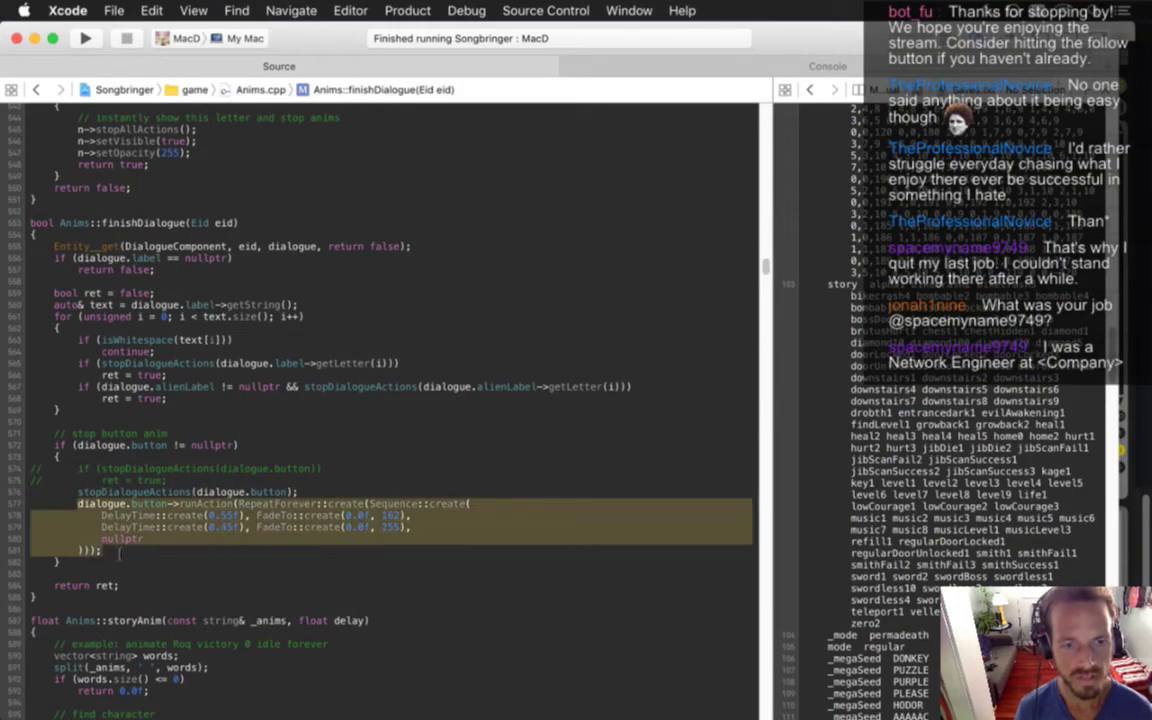
left_click(236, 414)
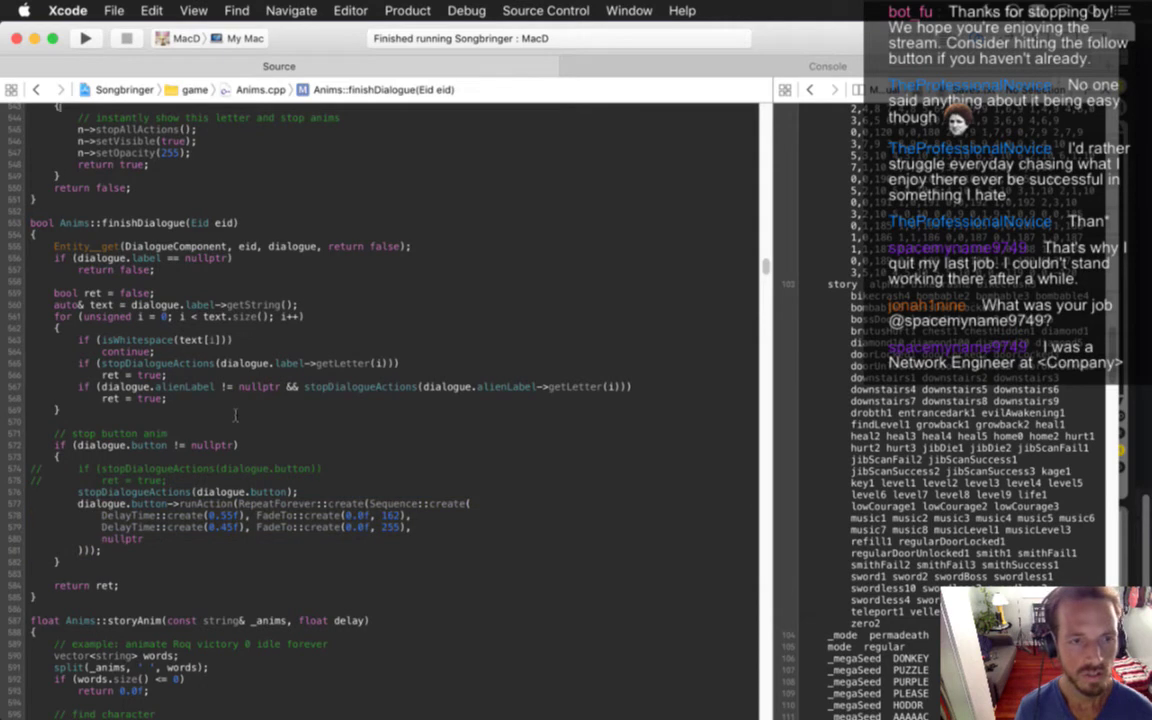
scroll(236, 414, "up", 3)
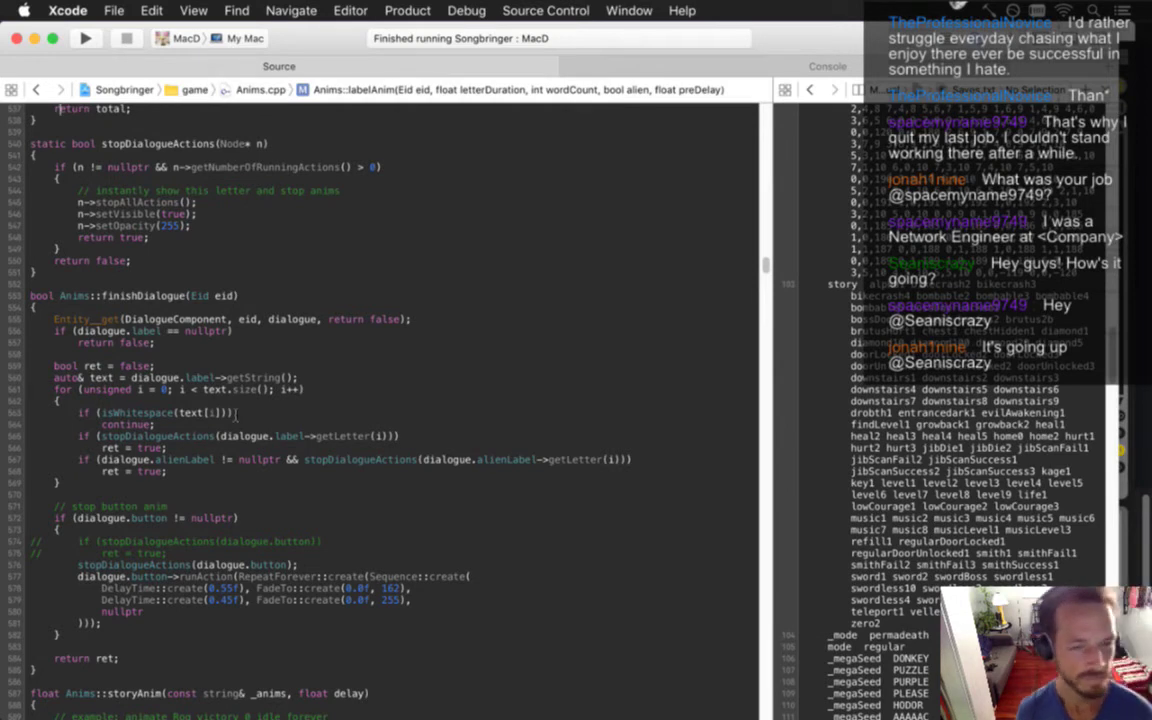
left_click(31, 129)
left_click(32, 143)
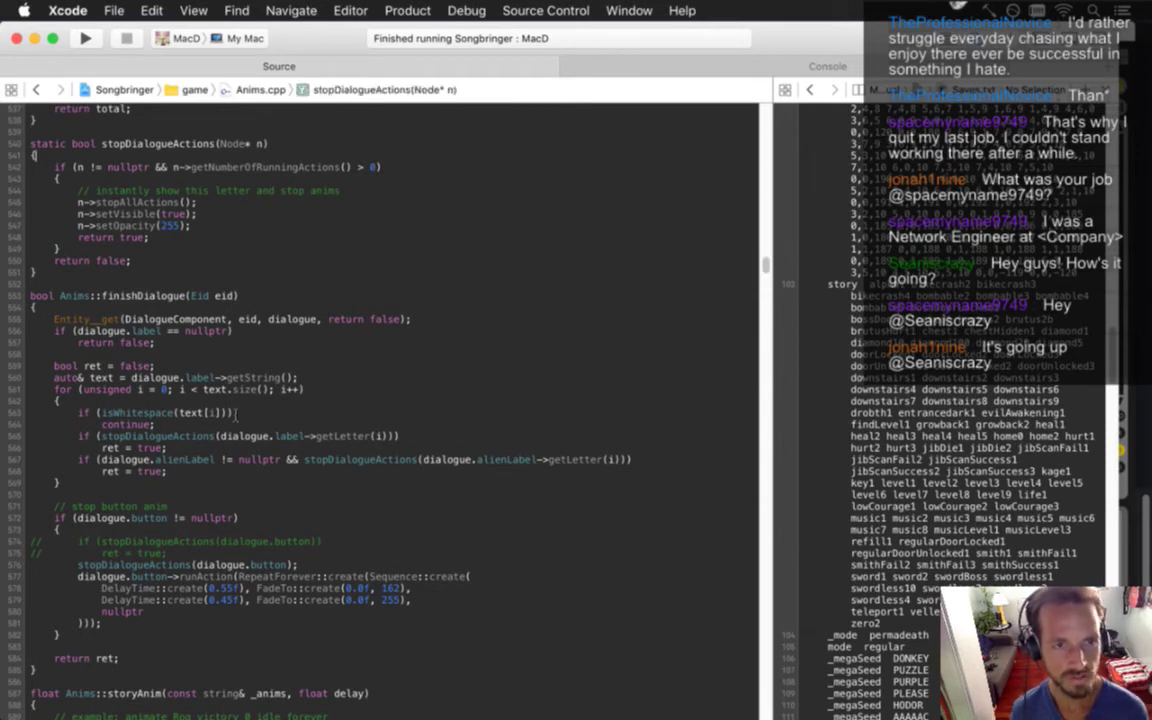
In stopDialogueActions, declare bool wasVisible = n->getOpacity() == 255; right before the n->stopAllActions() call
key("Down")
key("Down")
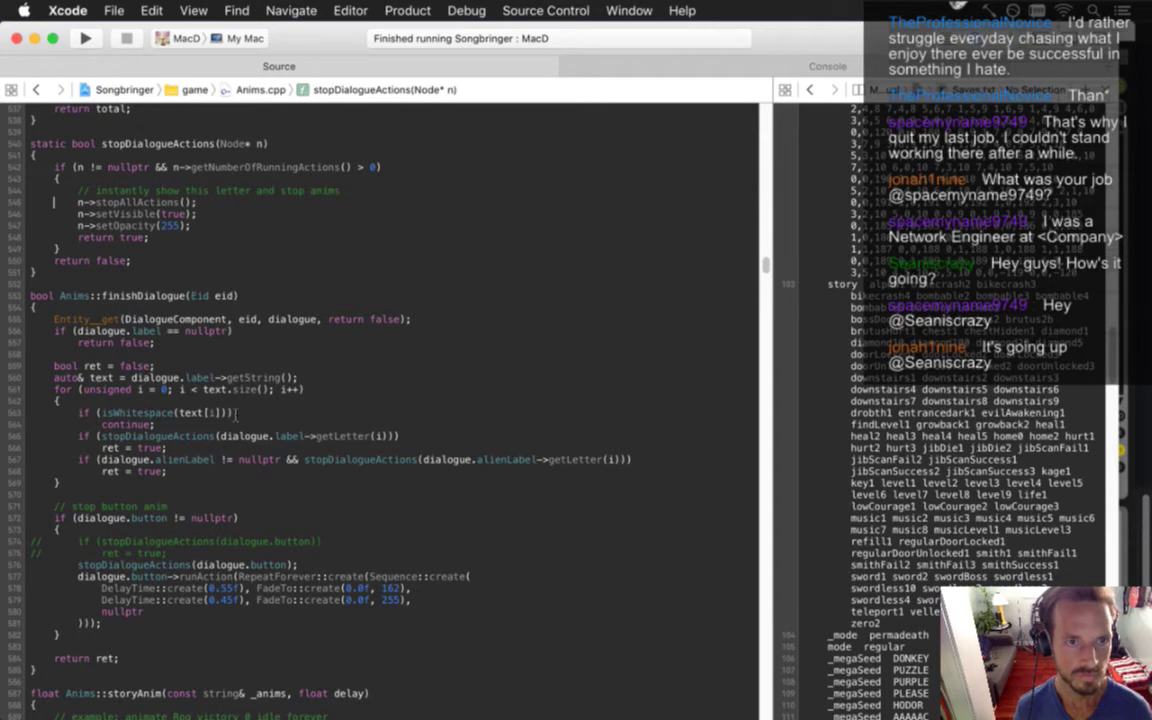
key("Up")
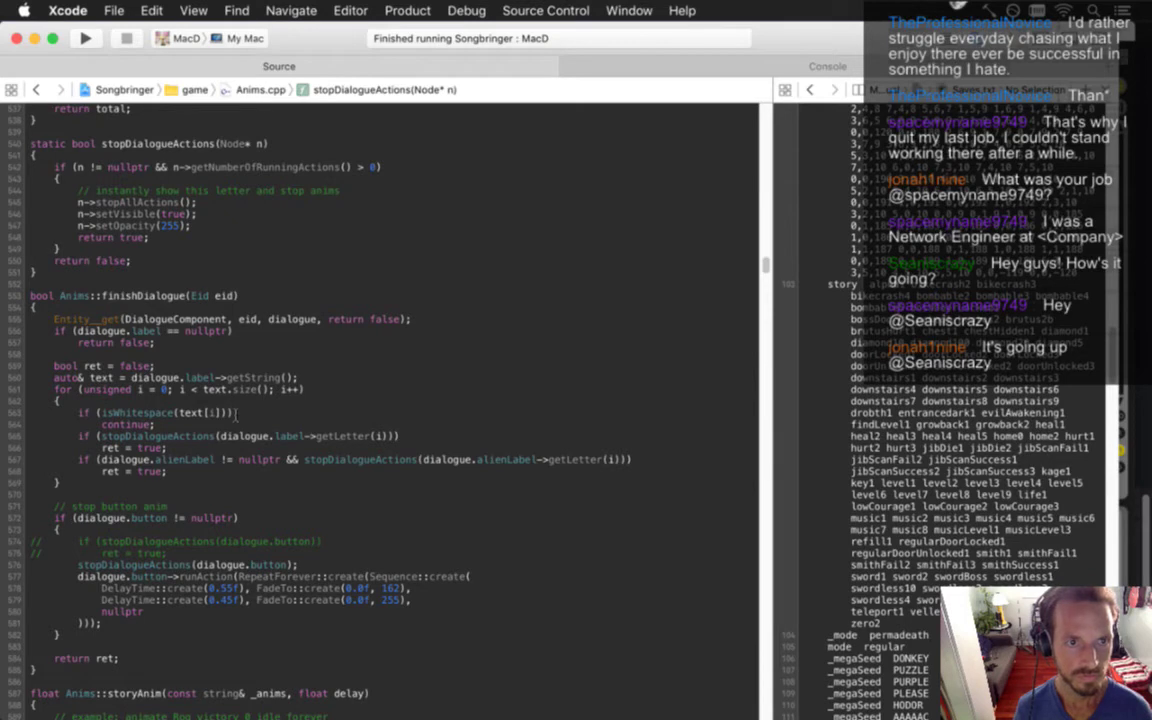
key("super+Right")
key("Return")
type("boo")
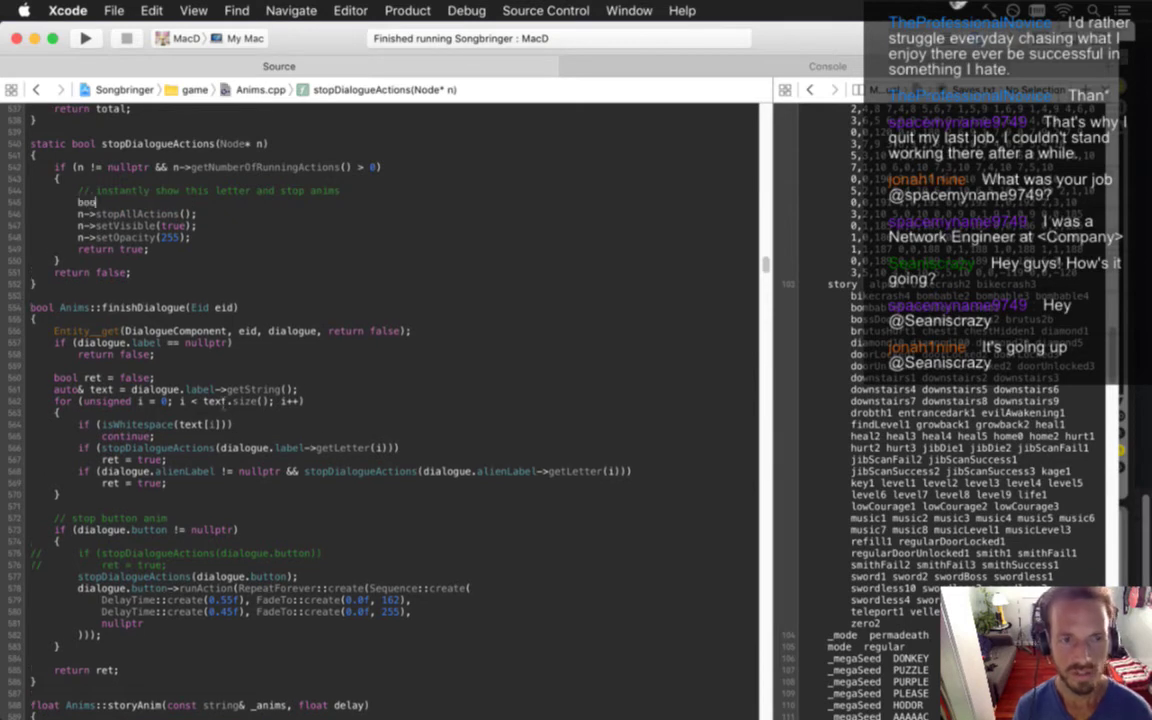
type("l wasVi")
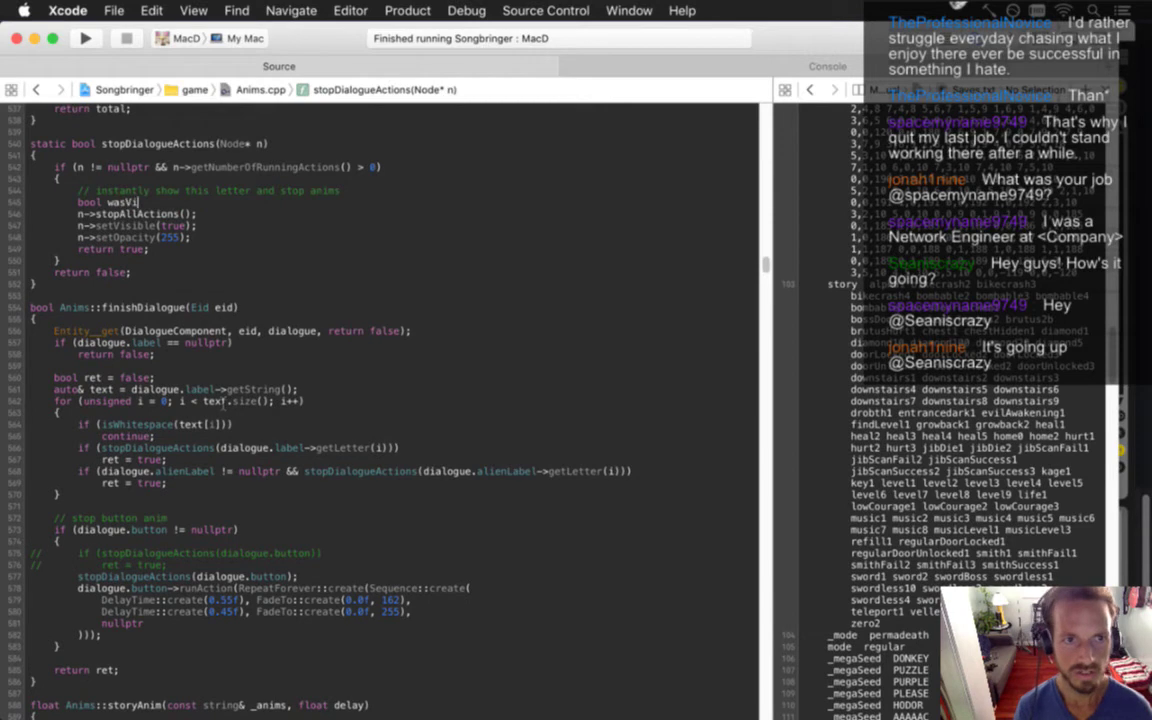
type("sible =")
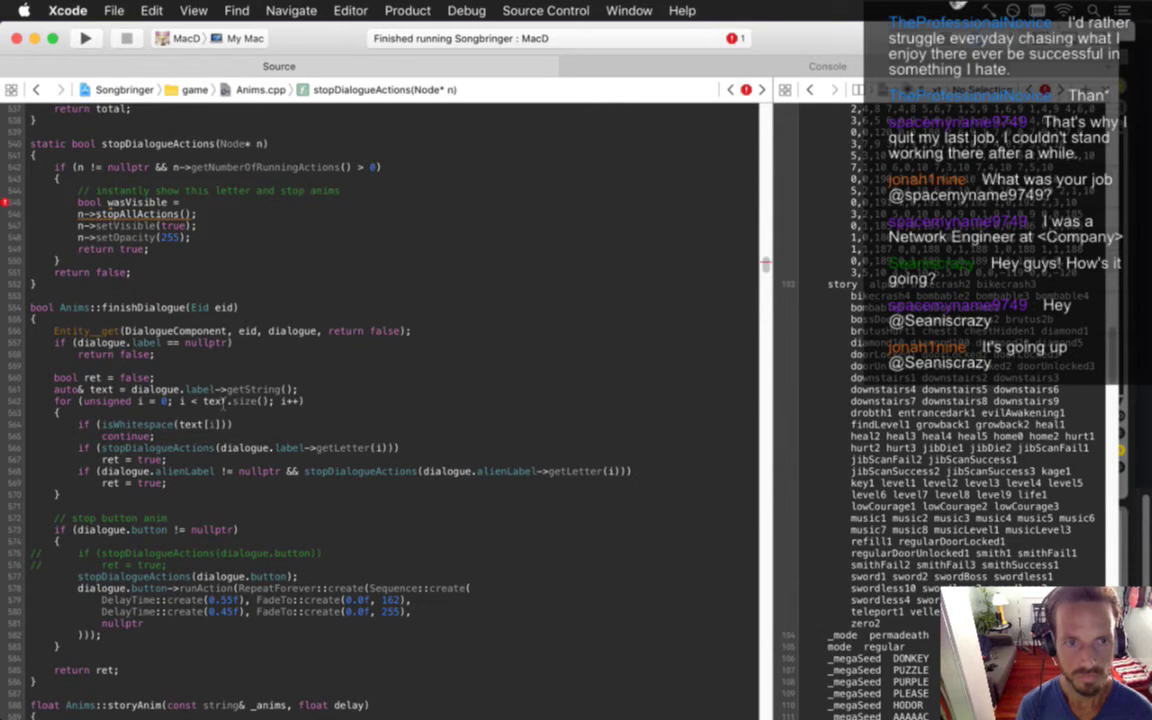
type("n->getOp")
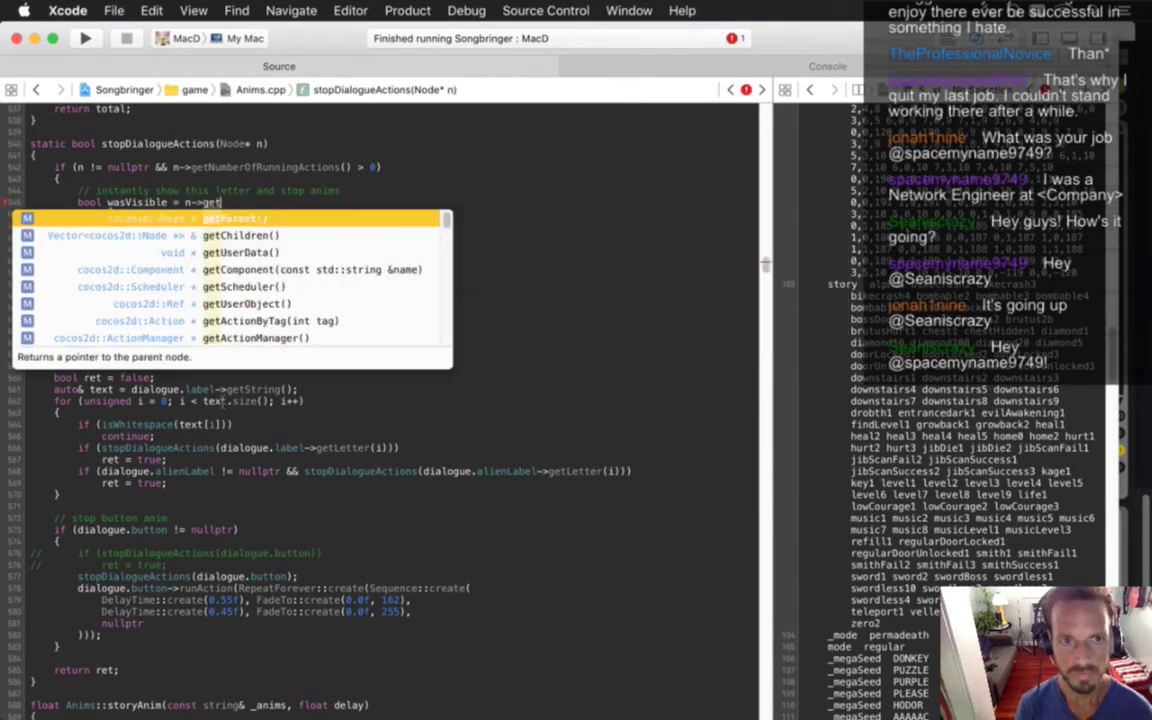
key("Return")
type("== 255")
type(";")
Enclose the n->getOpacity() == 255 comparison in parentheses and place the cursor at the end of the return true; line
key("alt+Left")
key("alt+Left")
key("alt+Left")
key("alt+Left")
type("(")
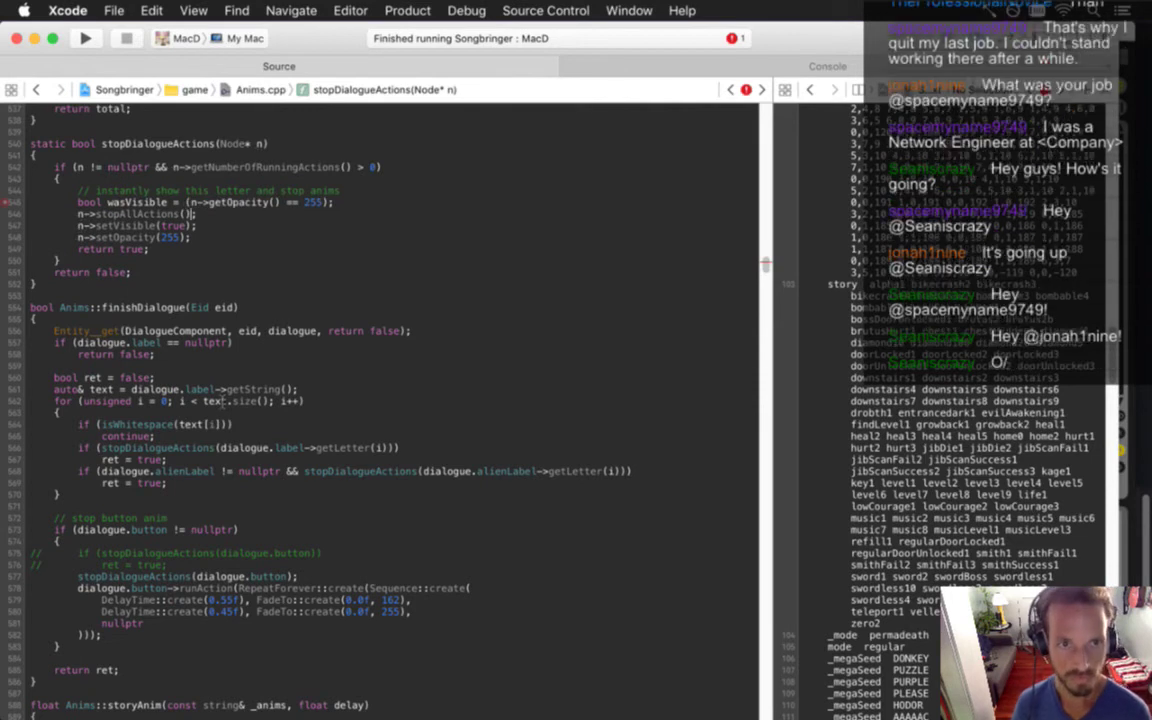
key("End")
key("Left")
type(")")
key("Up")
key("End")
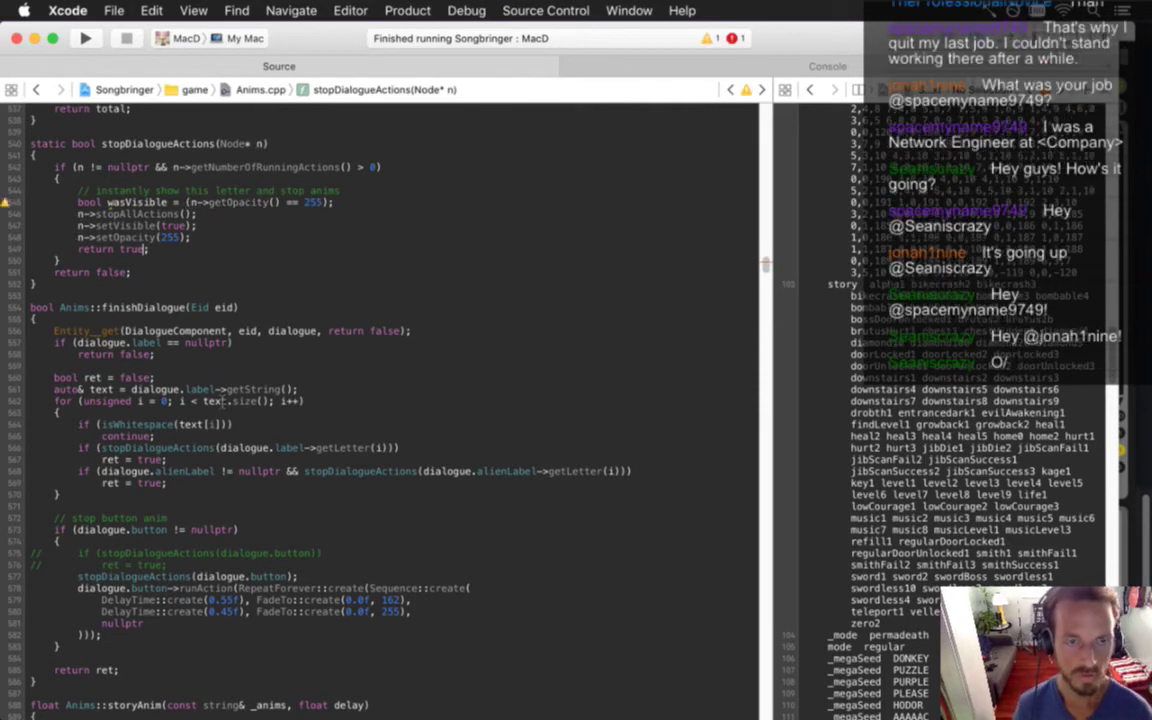
In stopDialogueActions, make the running-actions branch return !wasVisible instead of true
key("BackSpace")
key("BackSpace")
key("BackSpace")
key("BackSpace")
type("!was")
key("Return")
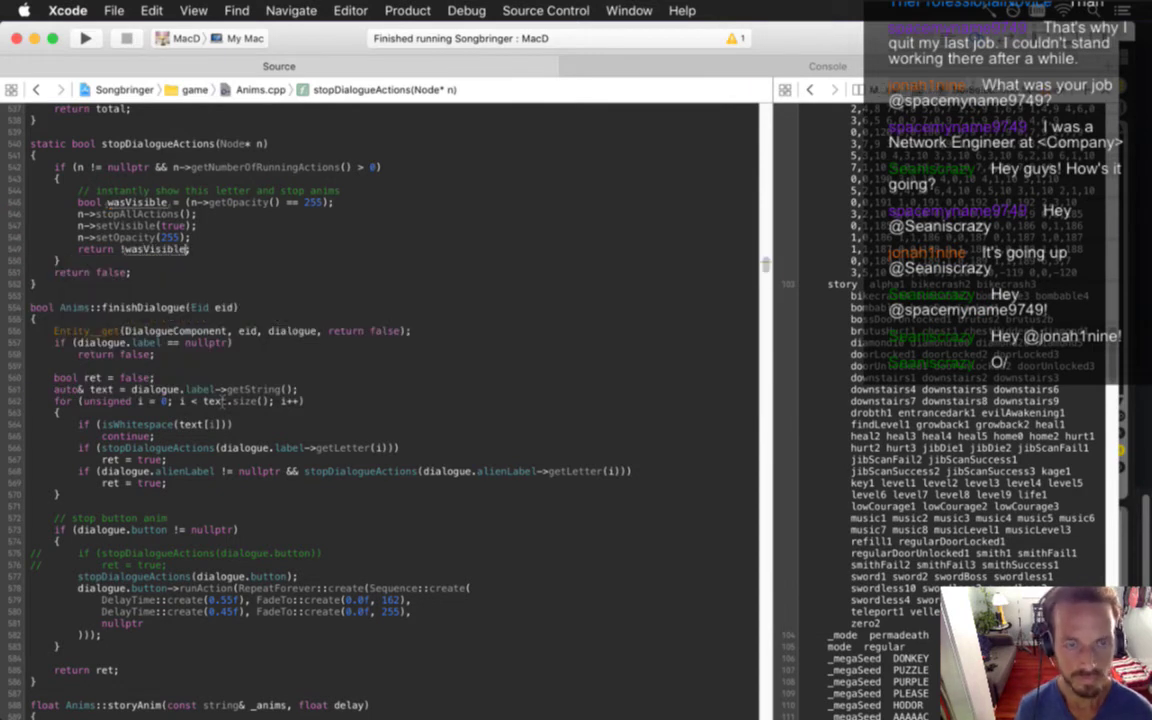
key("Up")
key("Up")
key("Up")
key("Up")
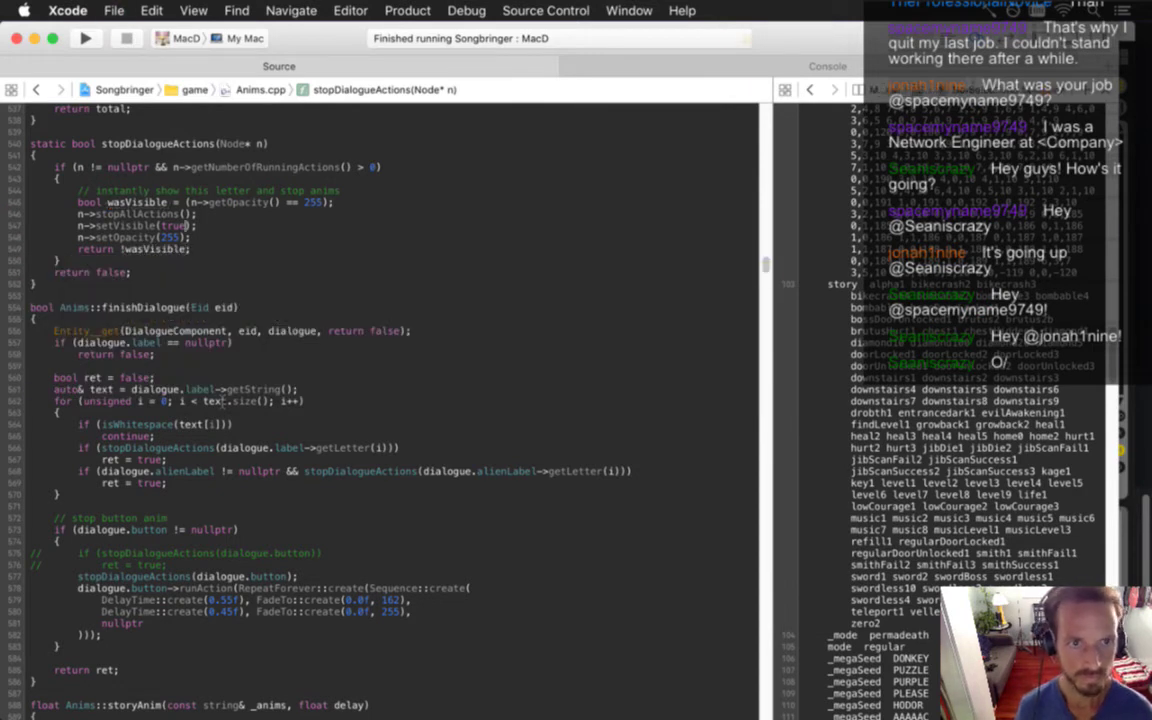
key("Left")
key("Left")
key("Left")
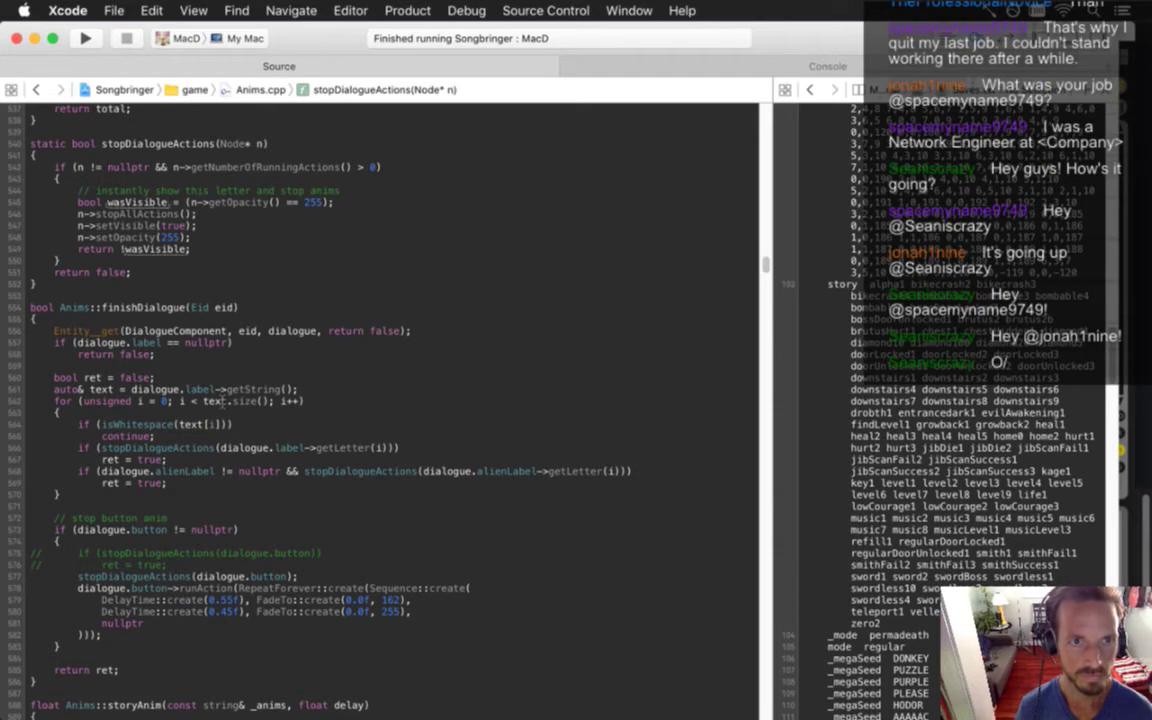
key("alt+BackSpace")
type("d")
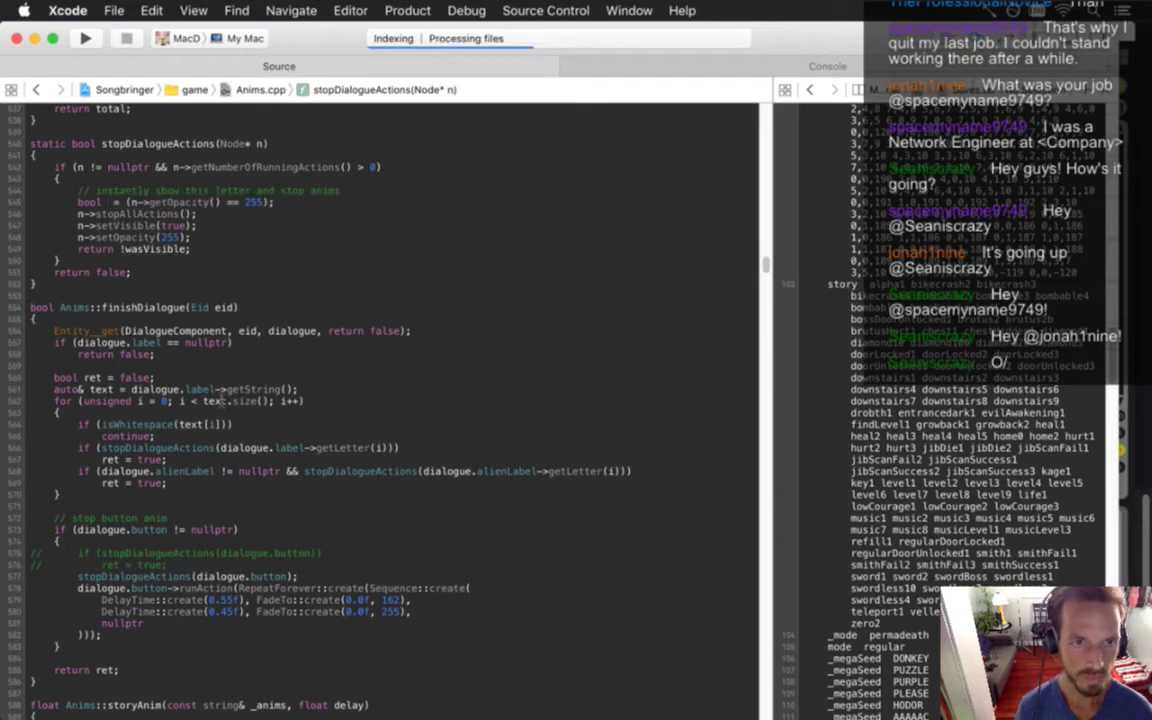
type("id")
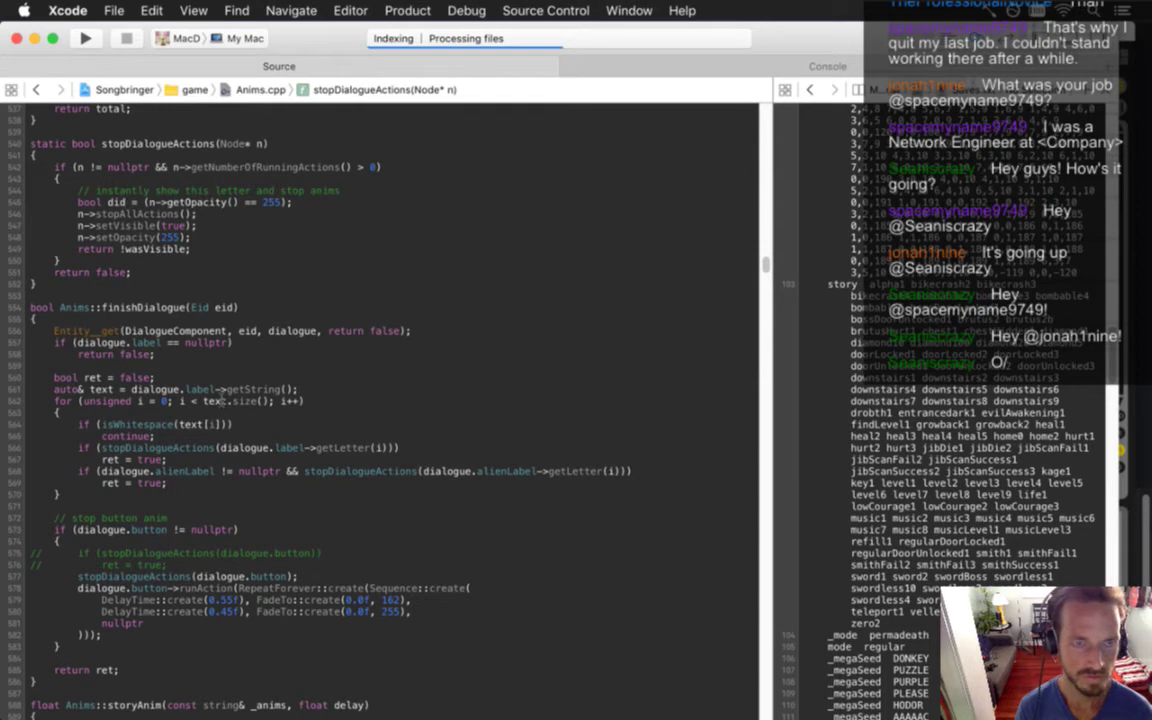
key("super+z")
key("Left")
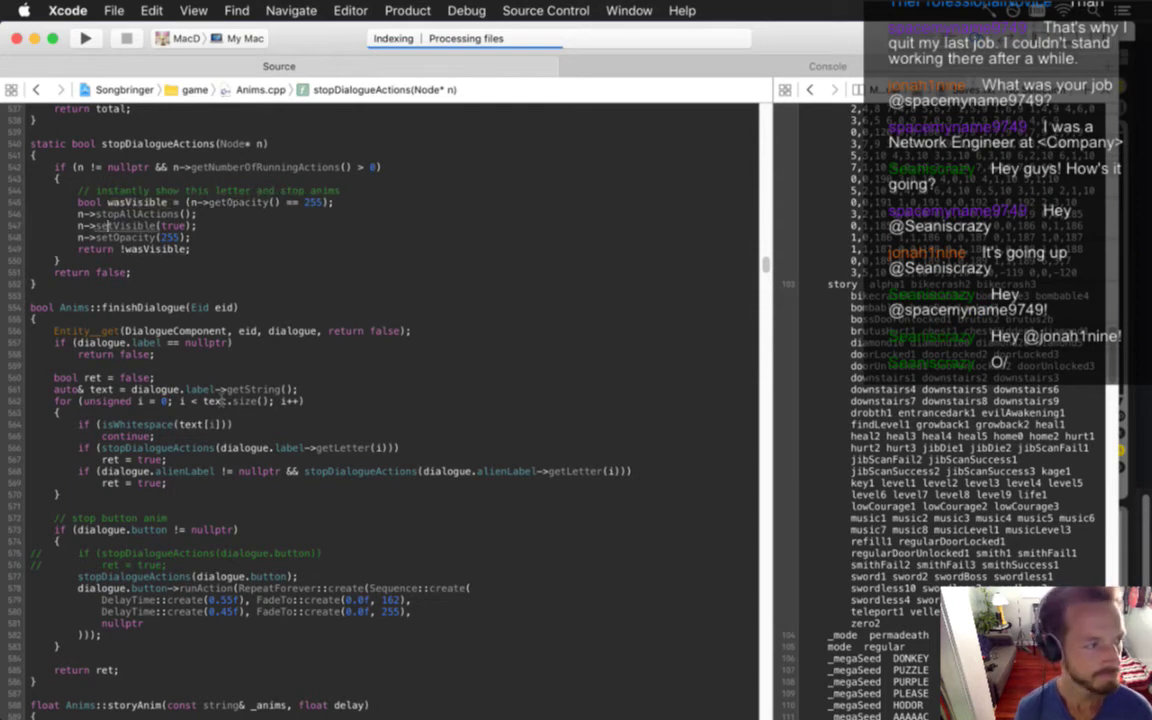
In finishDialogue's button block, uncomment the if (stopDialogueActions(dialogue.button)) ret = true; lines and comment out the standalone stopDialogueActions call below them
key("Down")
key("Down")
key("Down")
key("Down")
key("Down")
key("Down")
key("Down")
key("Down")
key("Down")
key("Down")
key("Down")
key("Down")
key("Down")
key("Down")
key("Down")
key("Down")
key("Down")
key("Down")
key("Down")
key("Down")
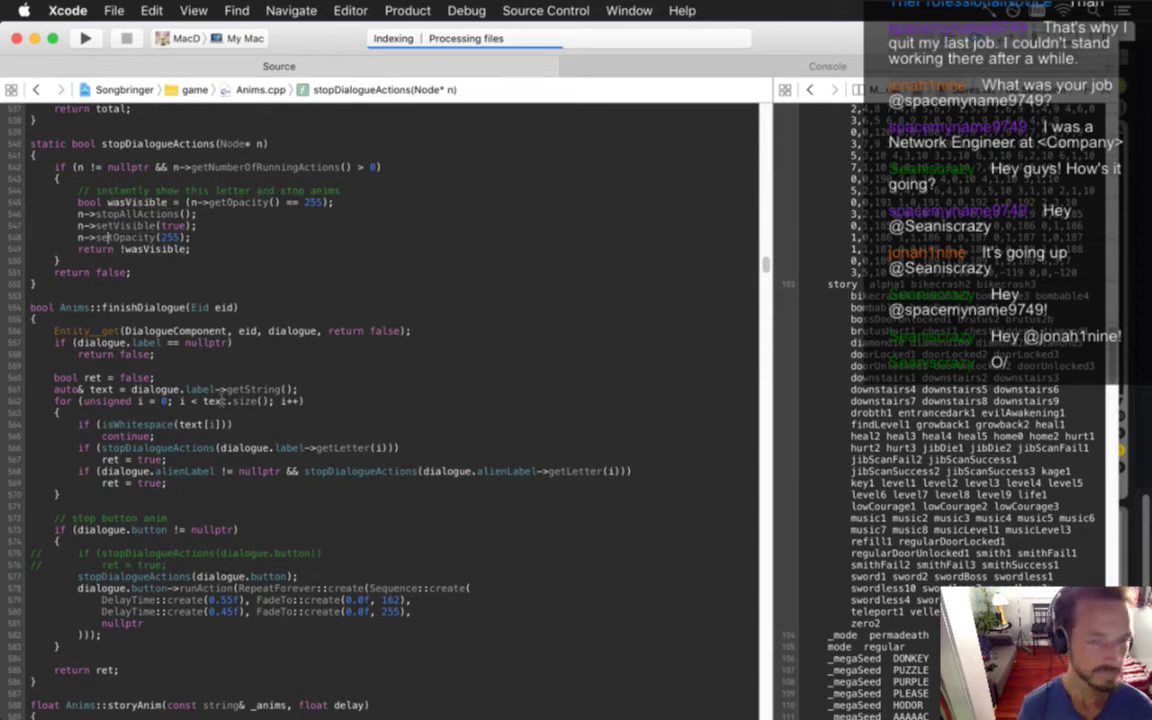
key("Down")
key("Down")
key("Down")
key("super+Left")
key("super+slash")
key("Down")
key("super+slash")
key("Down")
key("super+slash")
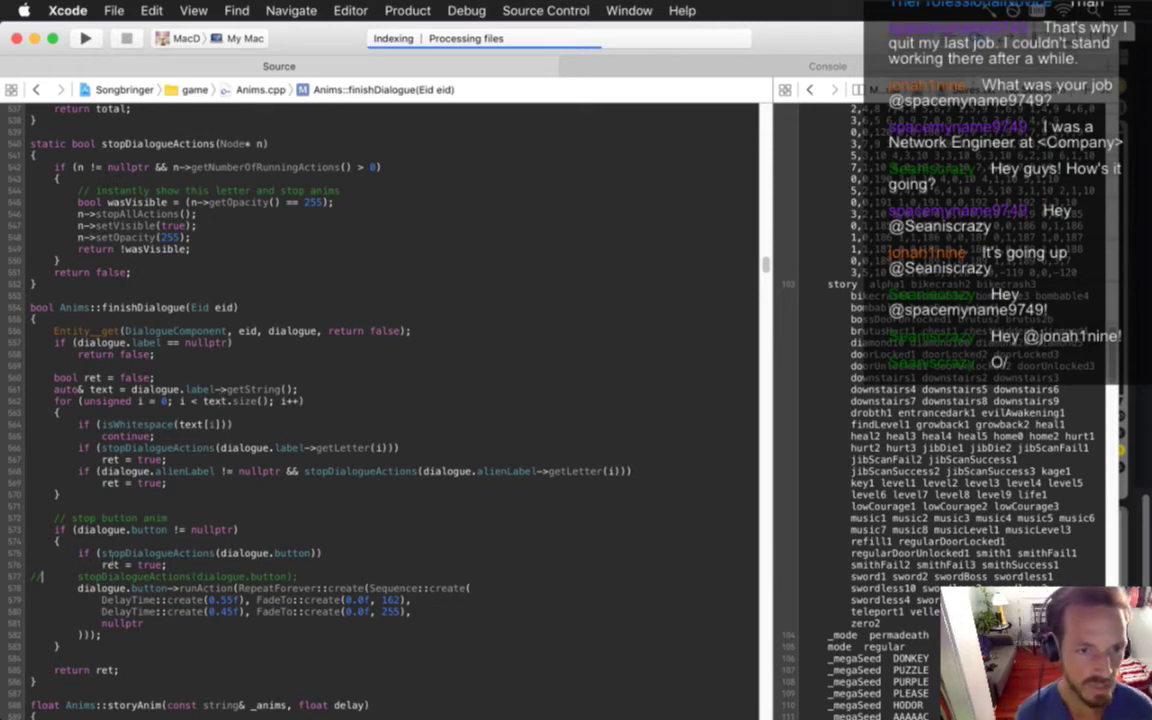
left_click_drag(30, 553, 181, 567)
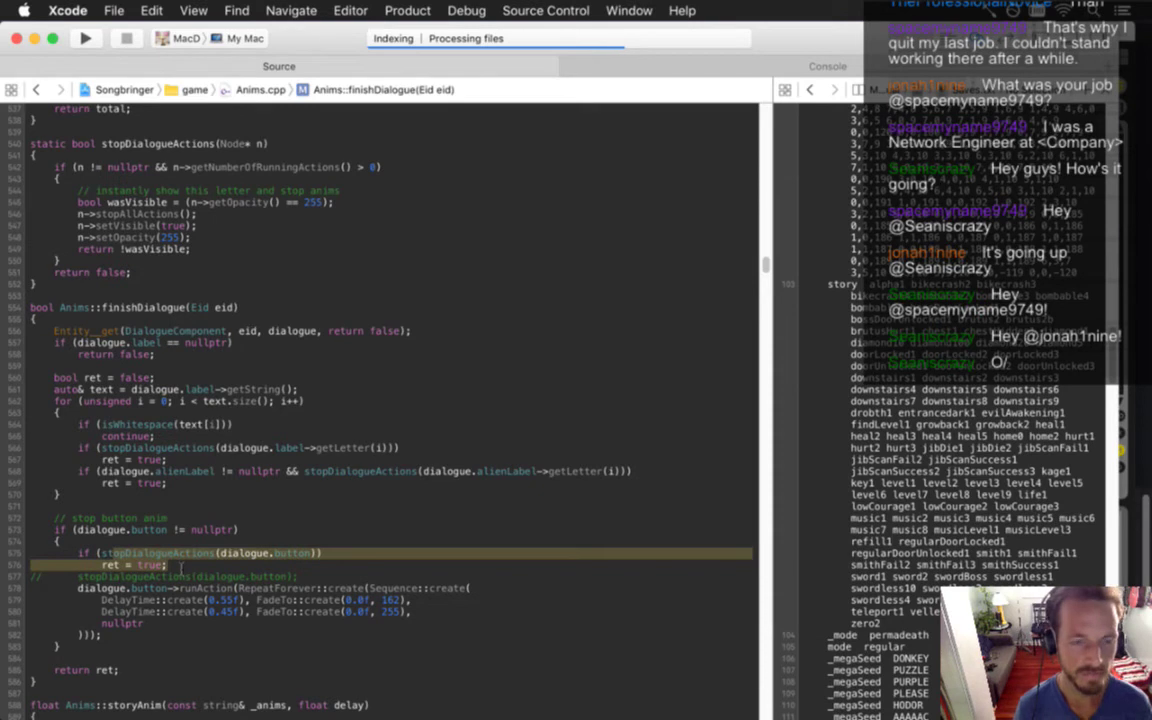
left_click(181, 567)
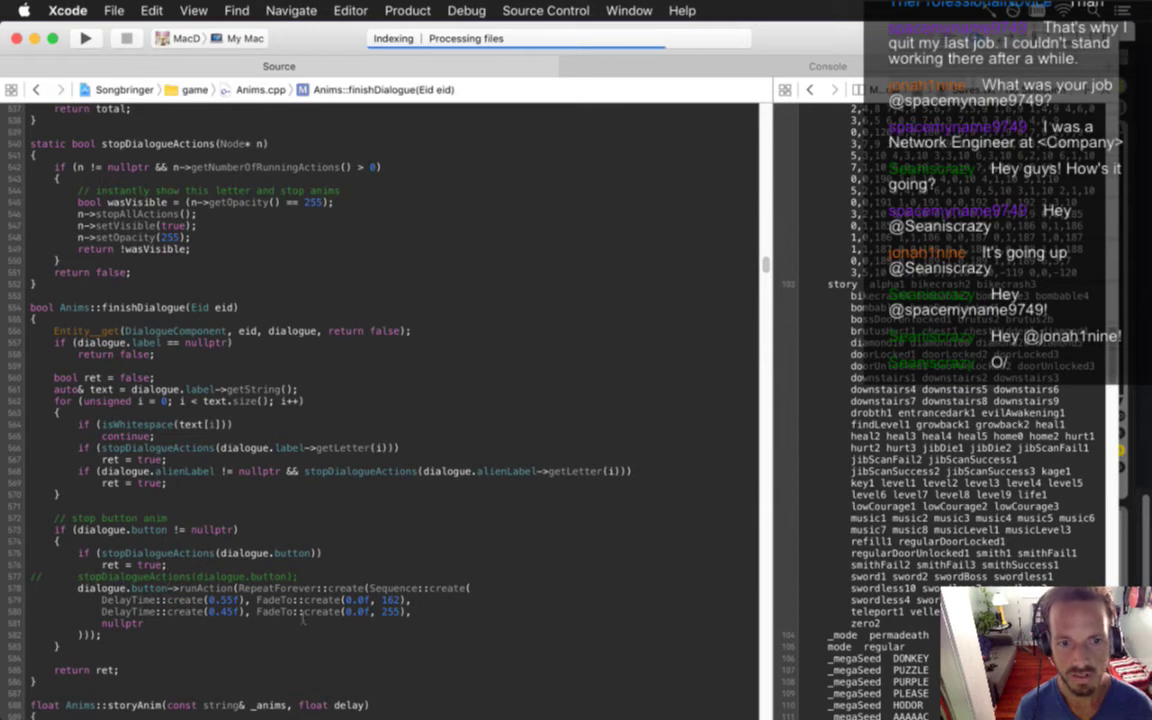
left_click_drag(345, 600, 349, 626)
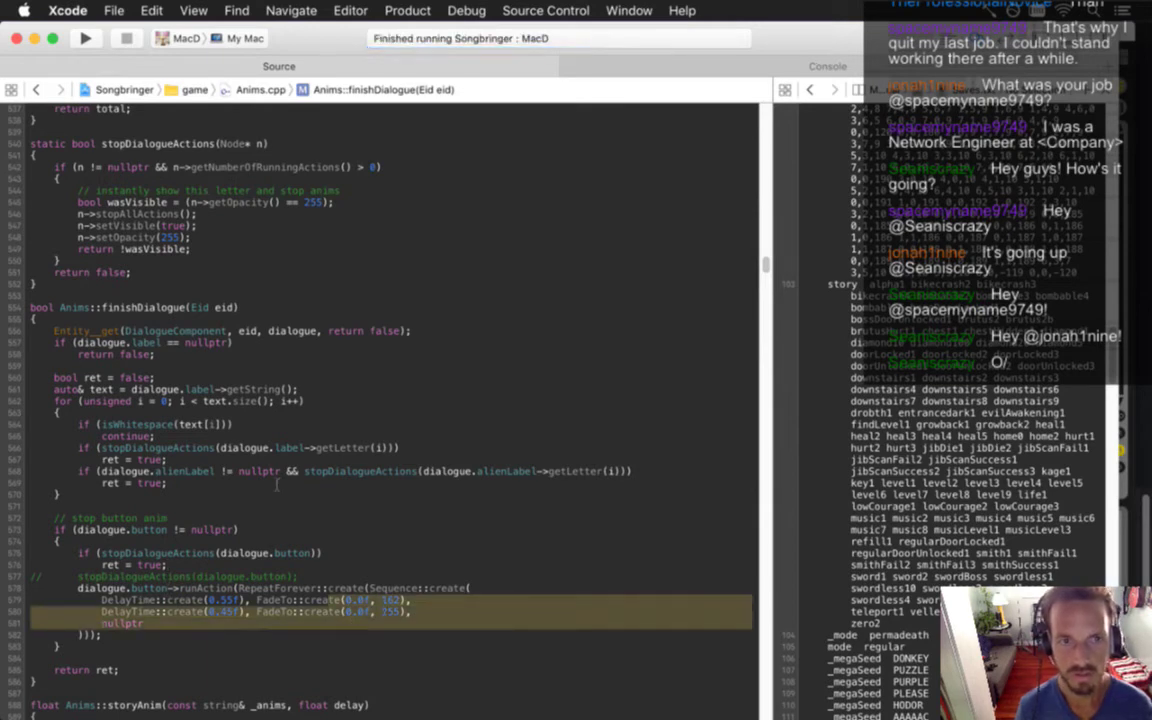
left_click(287, 203)
key("Delete")
key("Delete")
key("Delete")
key("Delete")
key("Delete")
key("Delete")
type("> 0")
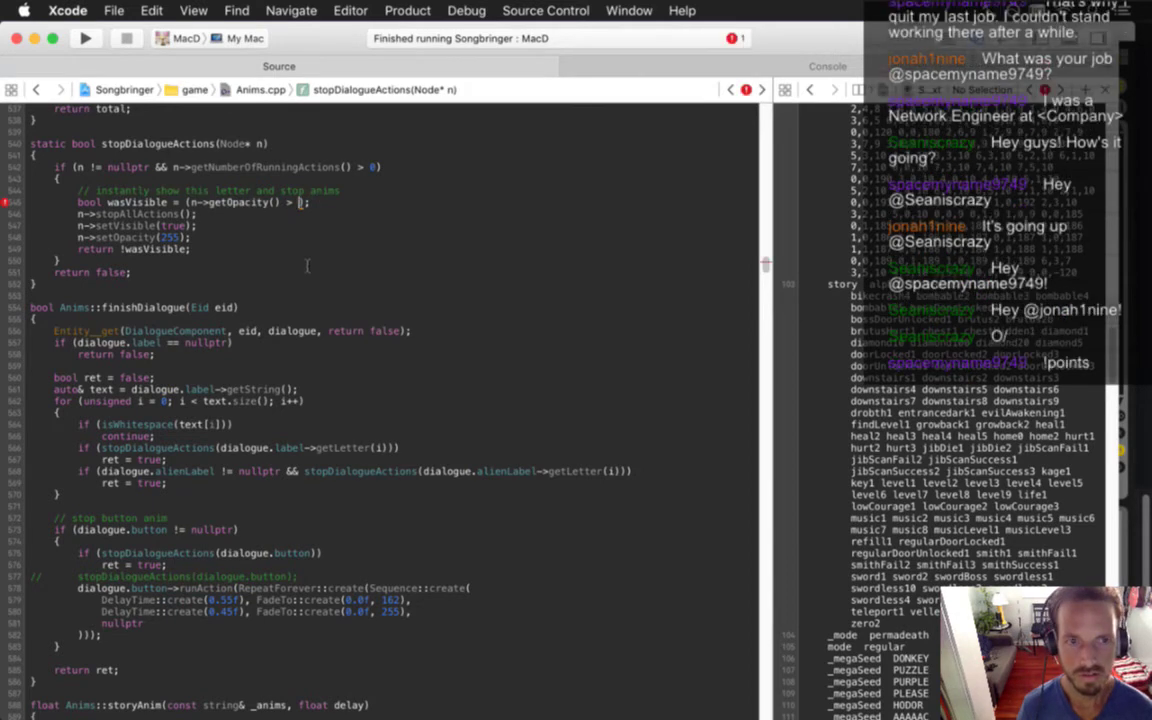
type(")")
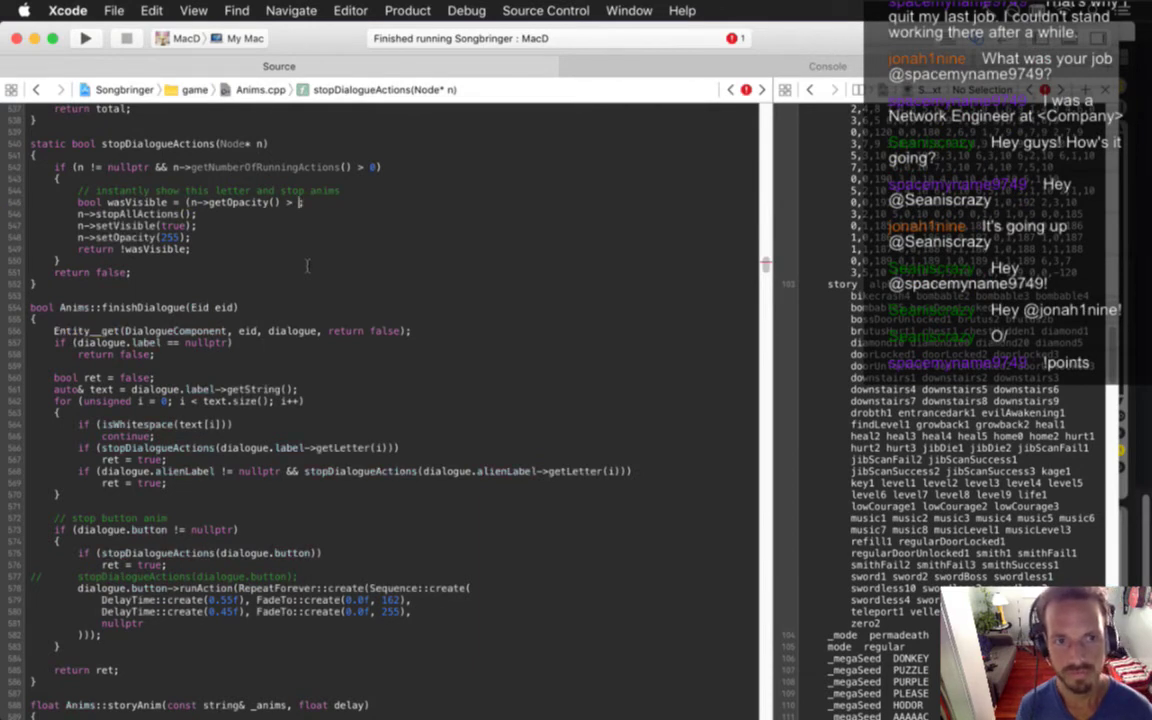
Set wasVisible to n->isVisible() in stopDialogueActions and save the file
key("BackSpace")
key("BackSpace")
key("BackSpace")
key("BackSpace")
key("BackSpace")
key("BackSpace")
key("BackSpace")
key("BackSpace")
key("BackSpace")
key("BackSpace")
key("BackSpace")
key("BackSpace")
key("BackSpace")
key("BackSpace")
key("BackSpace")
key("BackSpace")
key("BackSpace")
key("BackSpace")
key("BackSpace")
key("BackSpace")
type("n->")
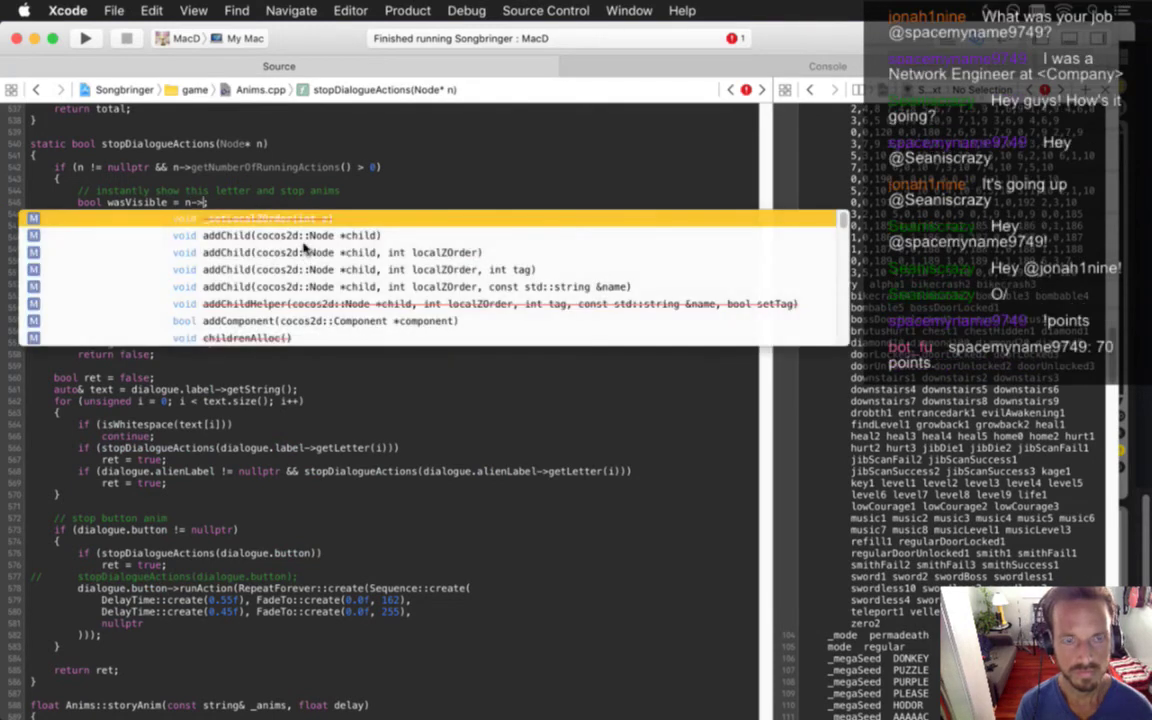
type("isVi")
key("Return")
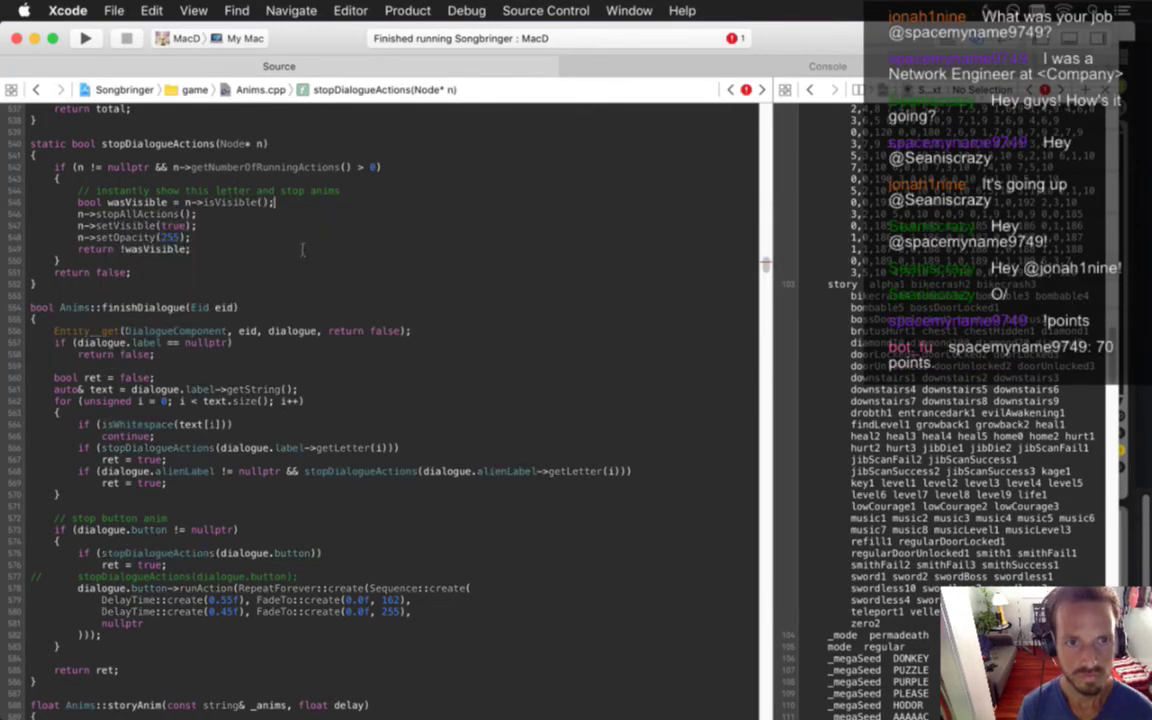
key("super+s")
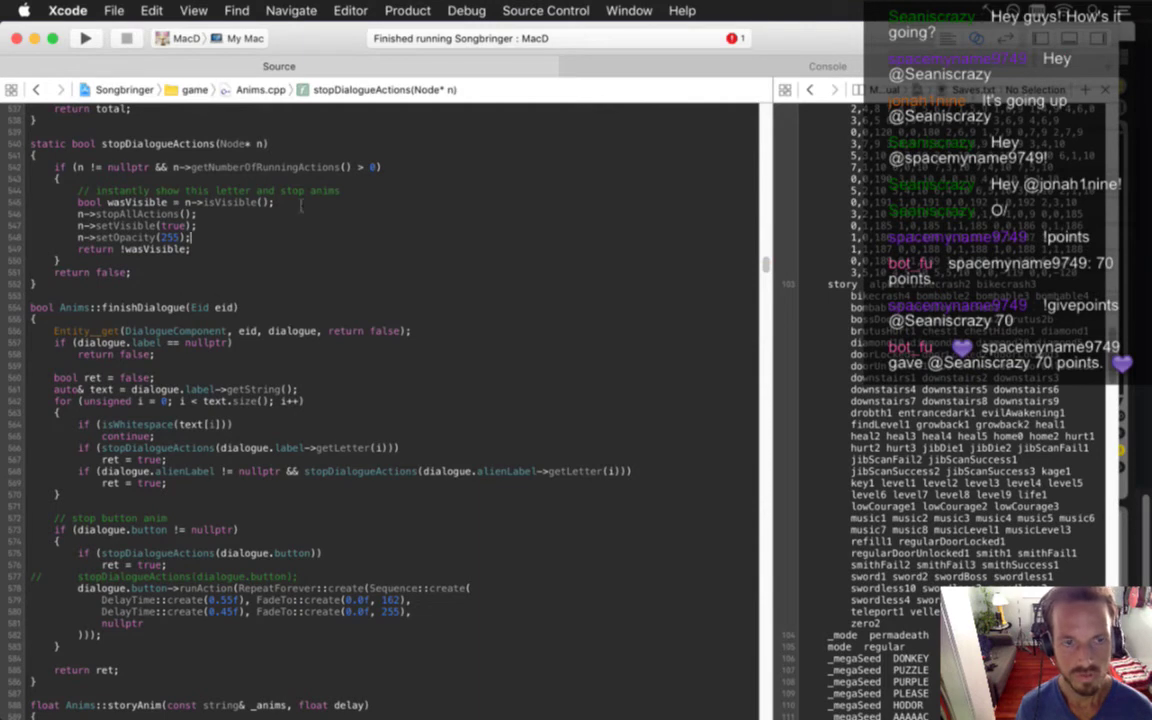
Delete the commented-out stopDialogueActions(dialogue.button); line in finishDialogue and build the project
double_click(131, 202)
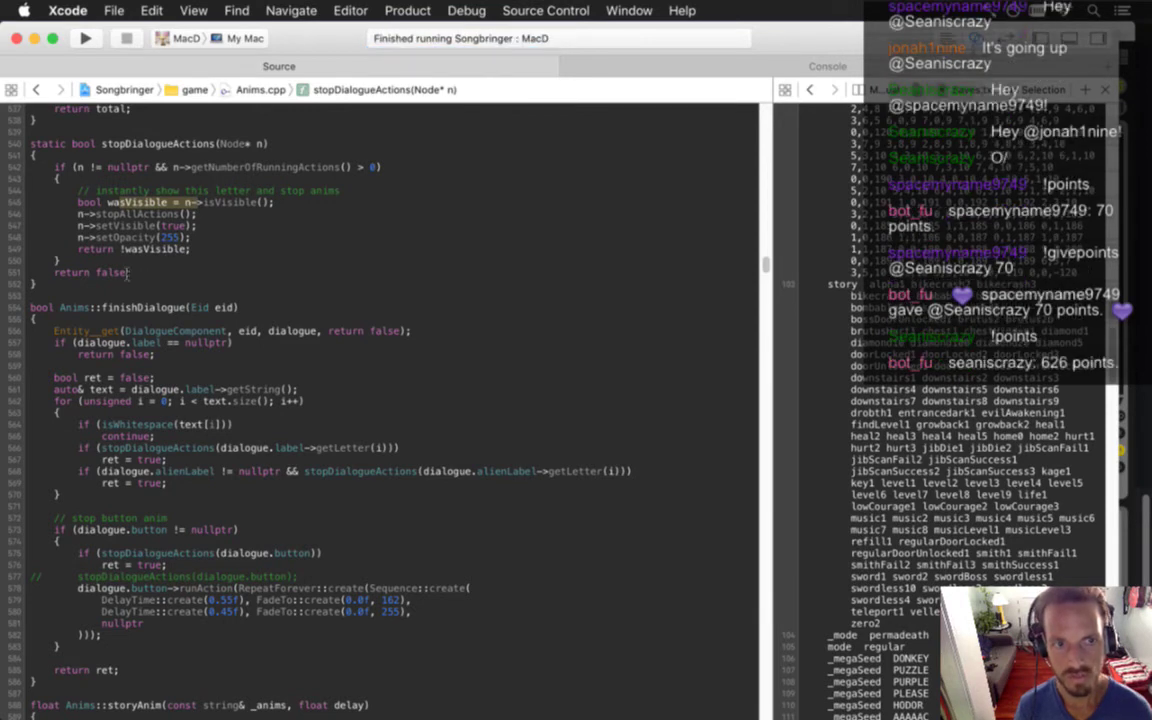
left_click(113, 577)
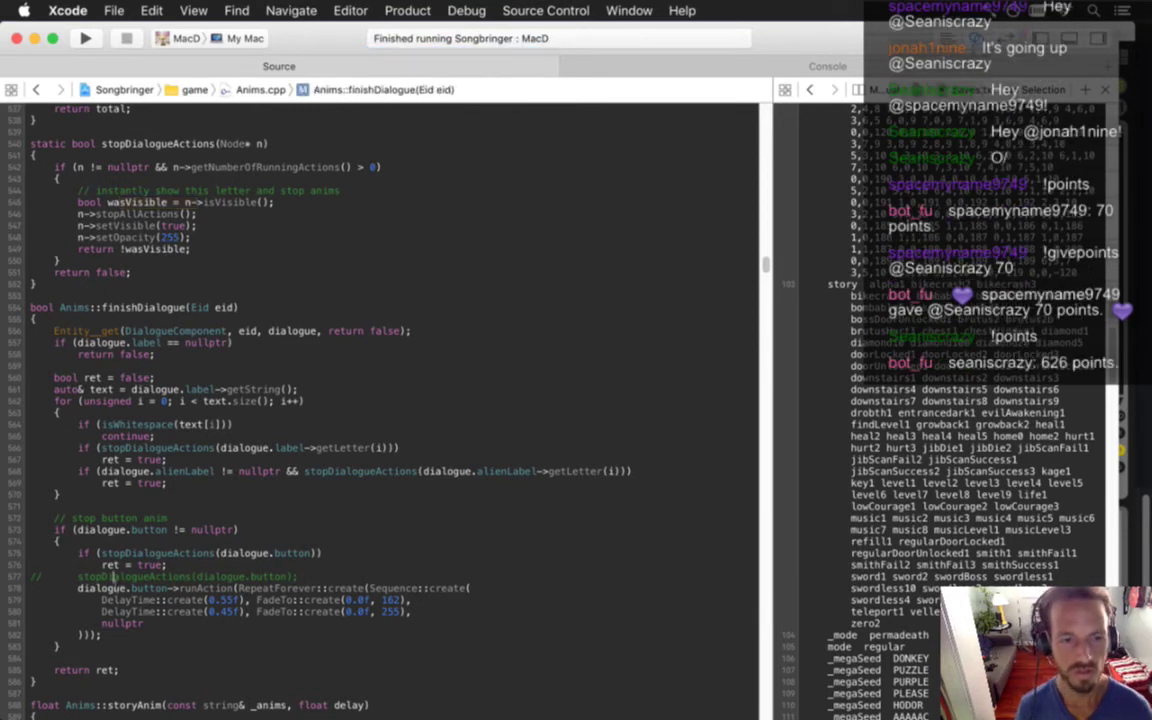
triple_click(113, 577)
key("BackSpace")
key("super+b")
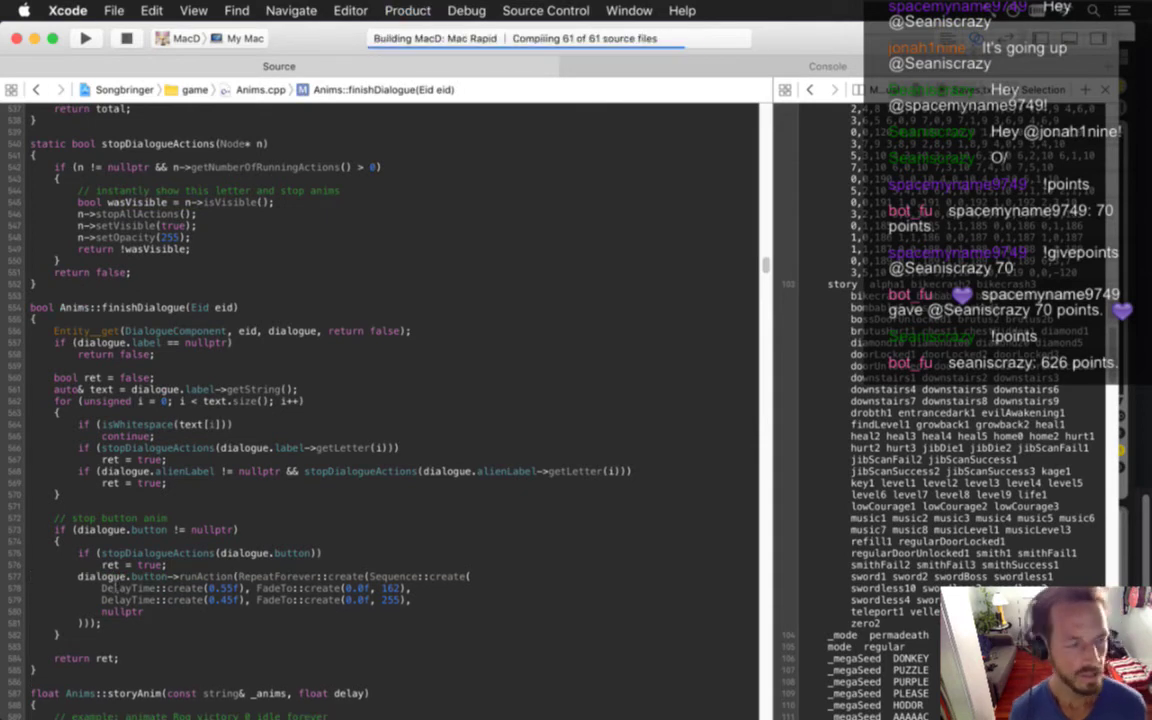
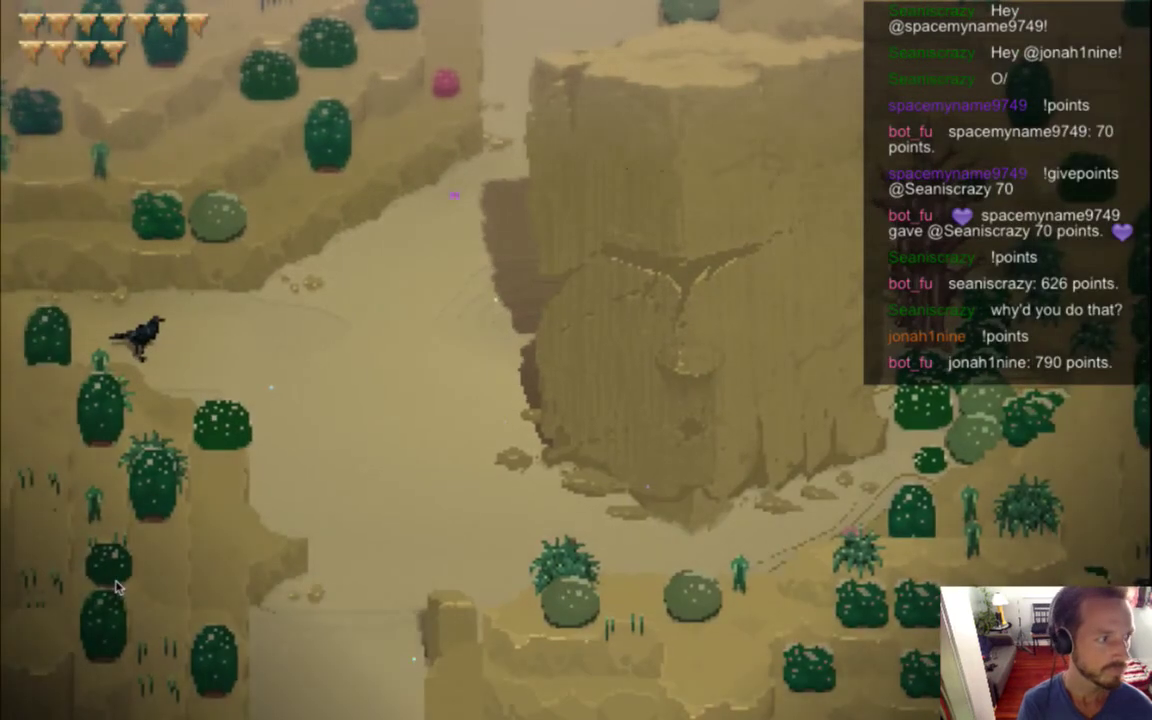
In the running Songbringer game, walk down to Brutus and start his dialogue
key("w+a")
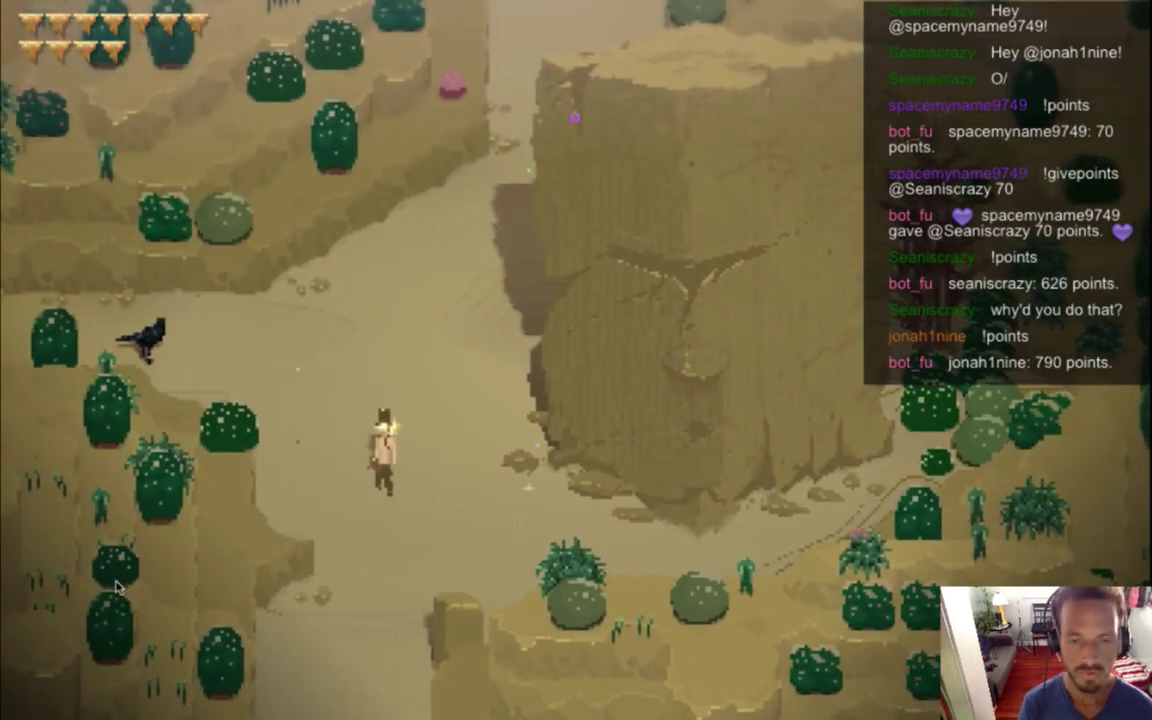
key("s")
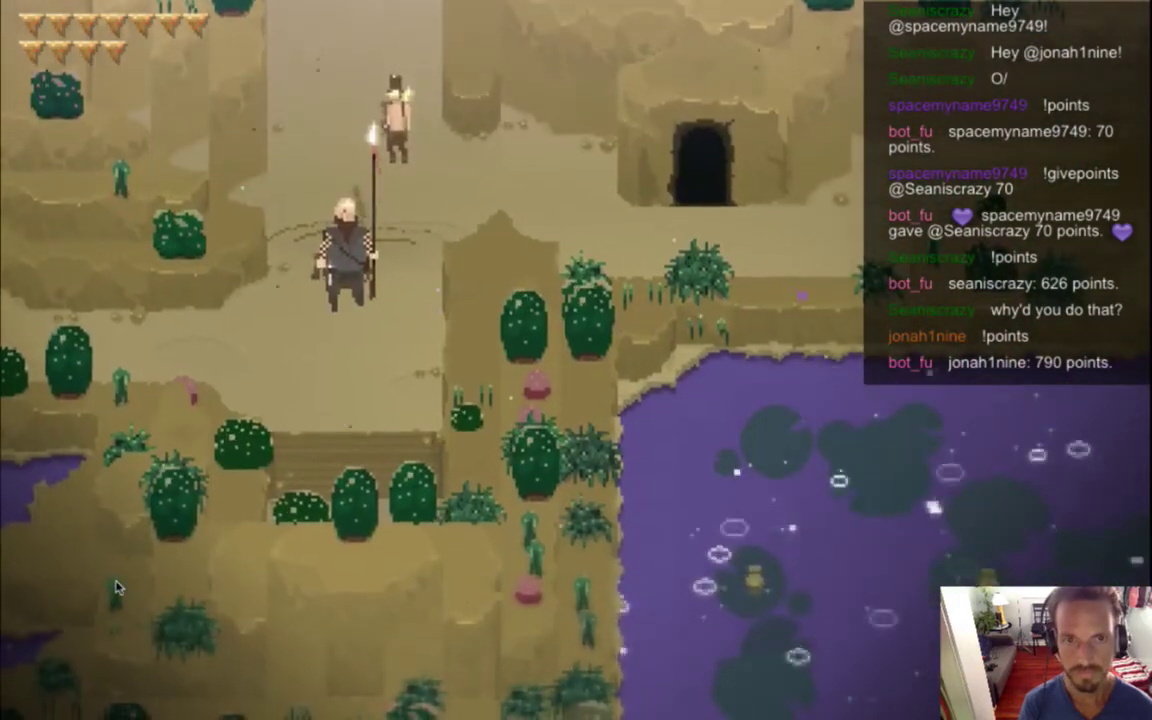
key("s+d")
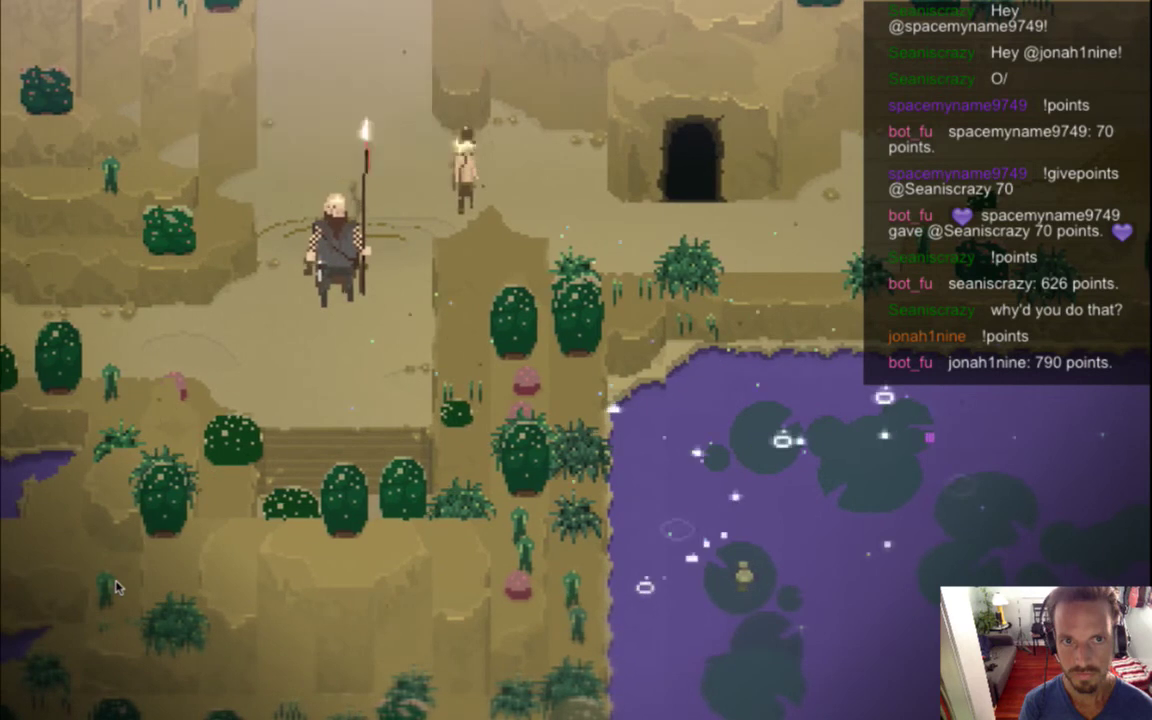
key("f")
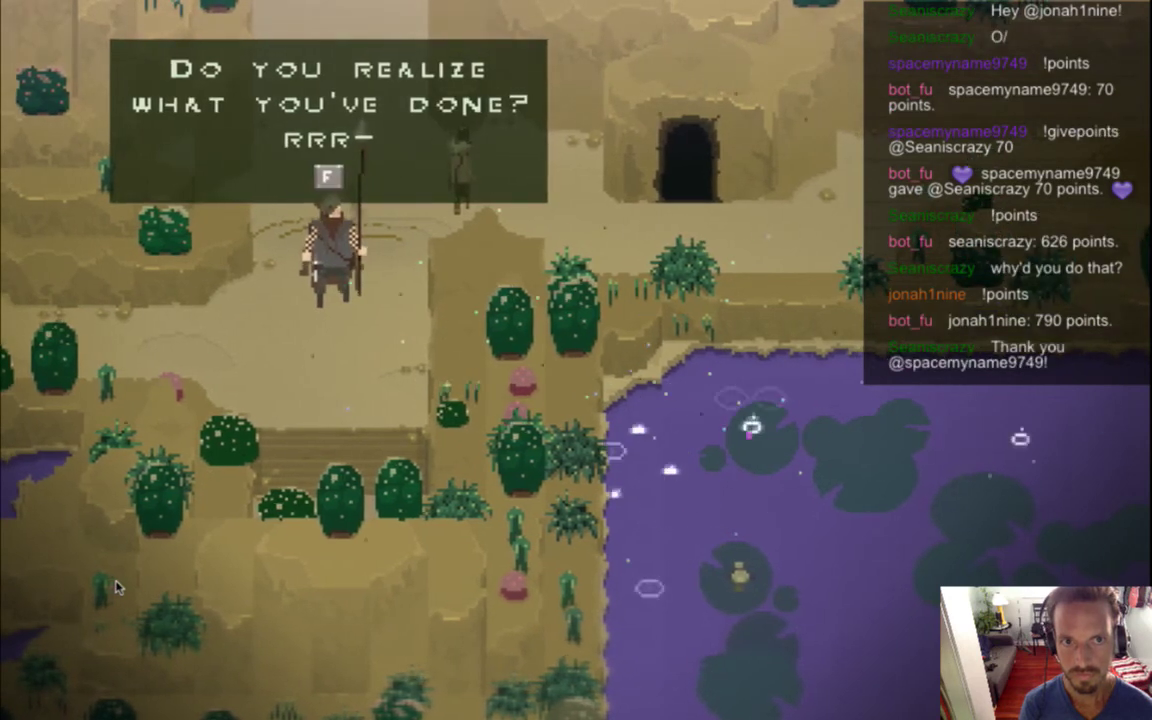
Advance through Brutus's dialogue past the Ekzerra battle line until it closes, and quit the game
key("f")
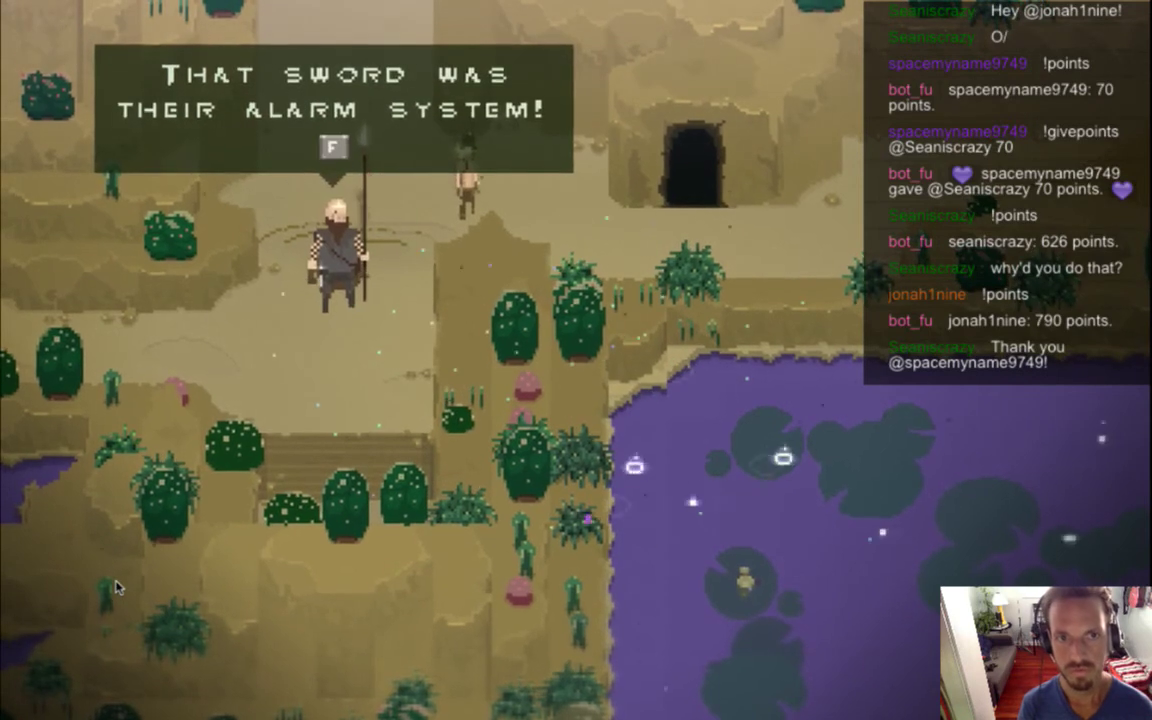
key("f")
key("f")
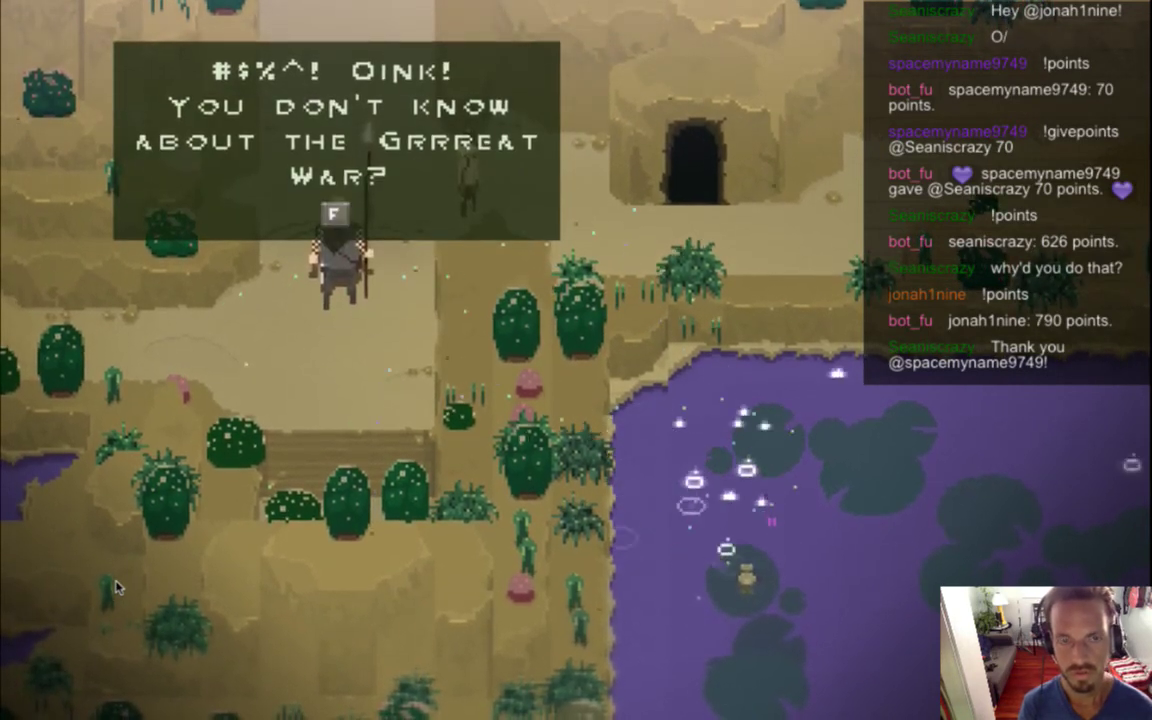
key("f")
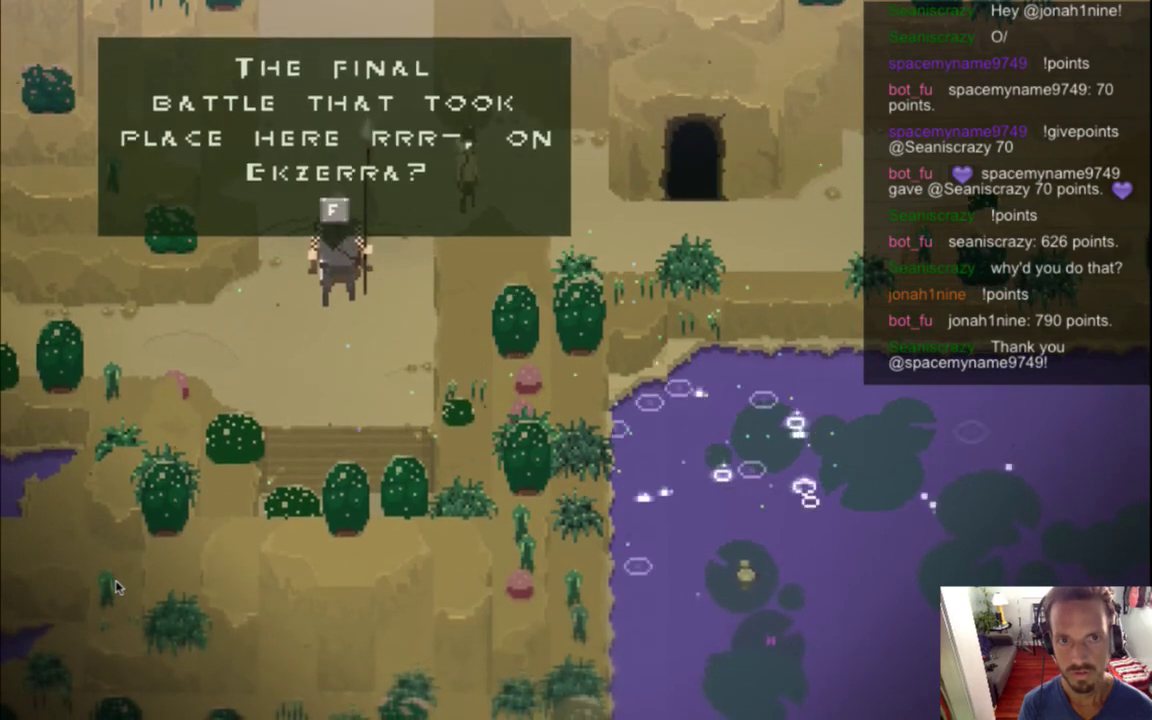
key("f")
key("f")
key("f")
key("f")
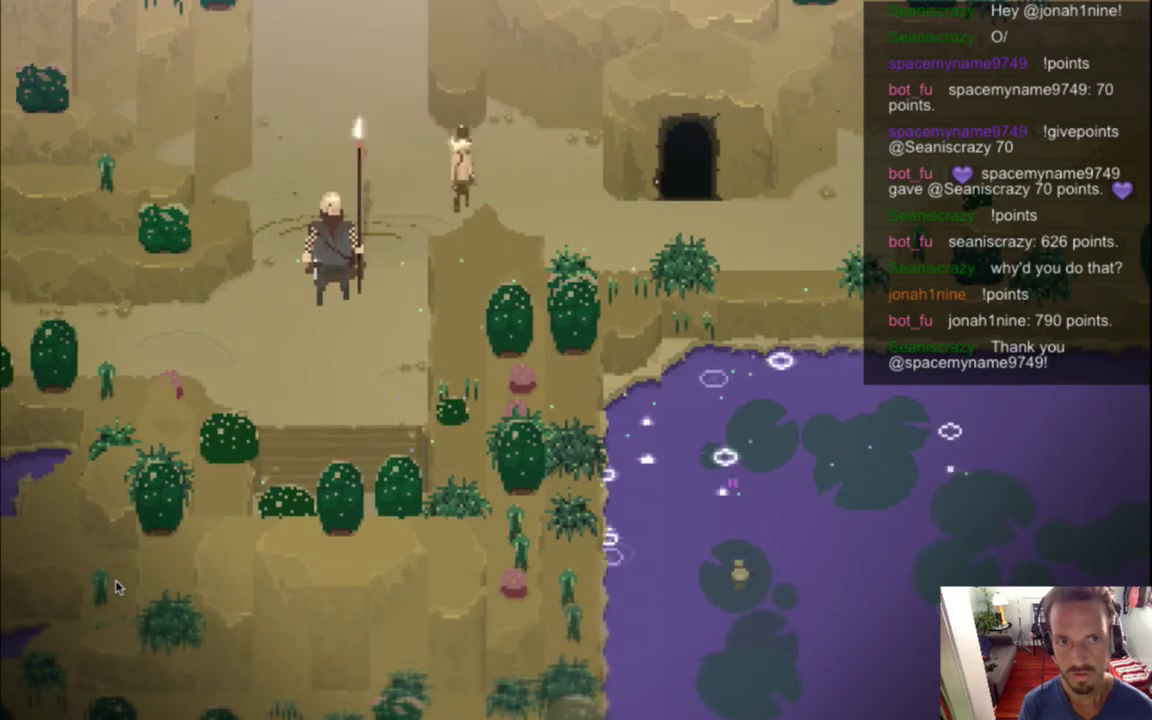
key("super+q")
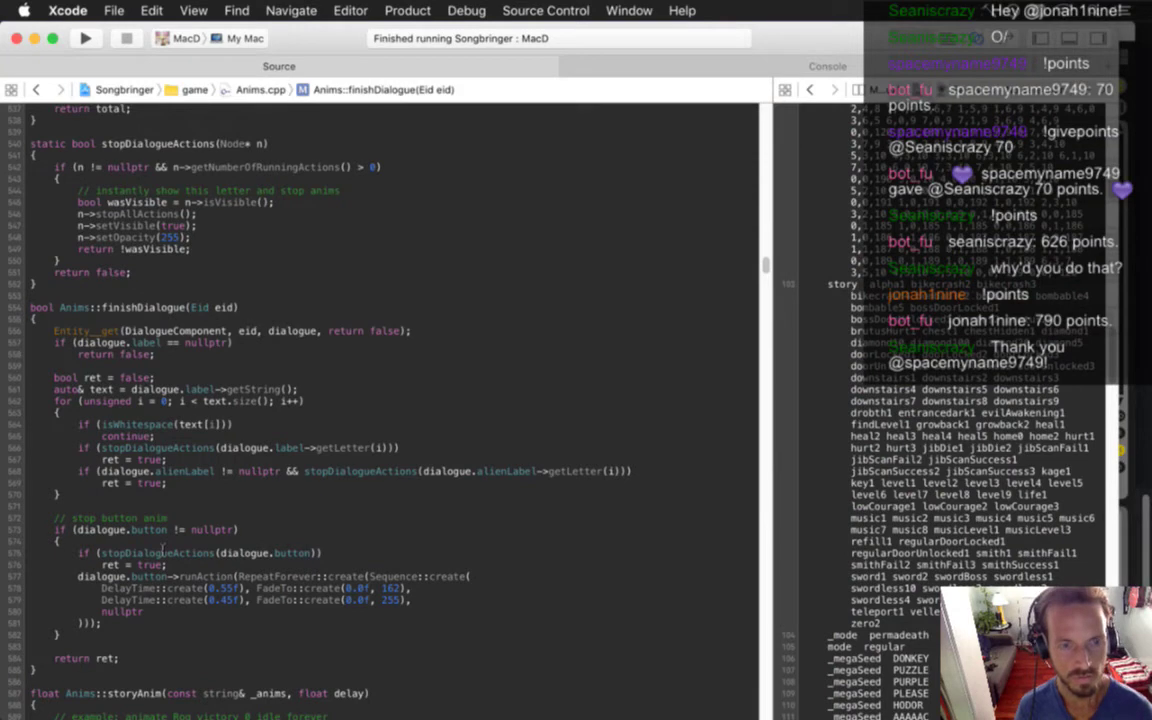
Examine the "add the button" block in Anims::dialogue, especially the button's initial visibility and its fade action sequence
left_click(210, 496)
key("ctrl+super+Left")
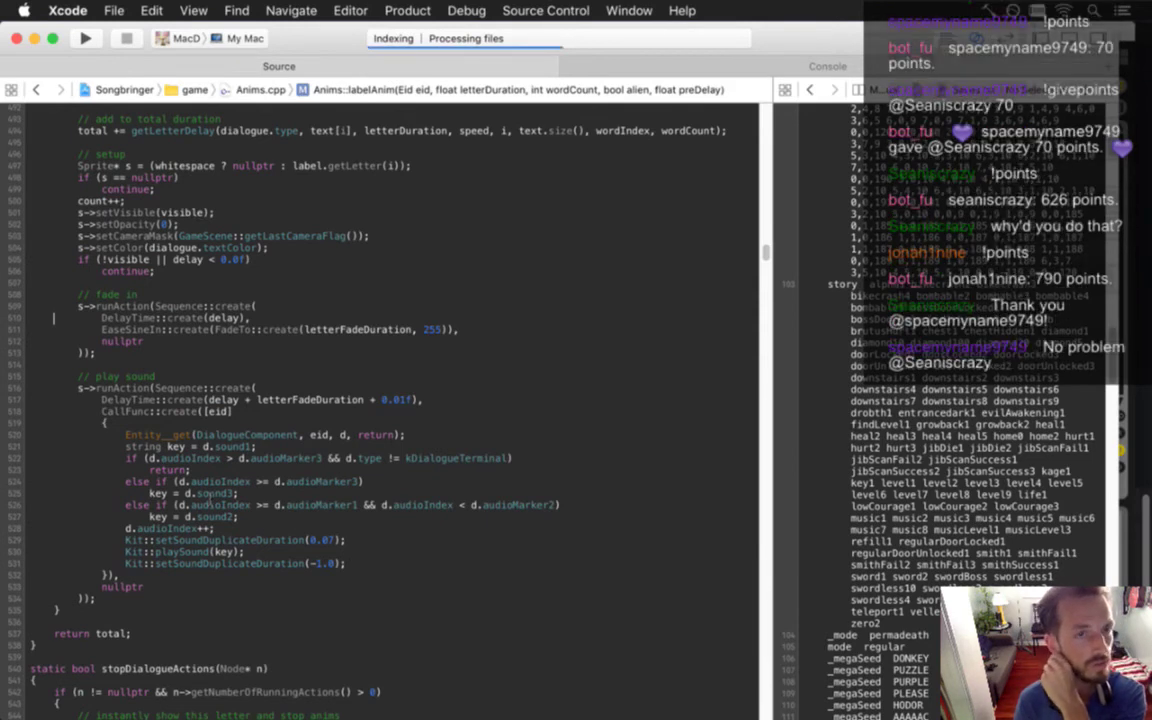
scroll(54, 318, "up", 20)
scroll(210, 494, "up", 10)
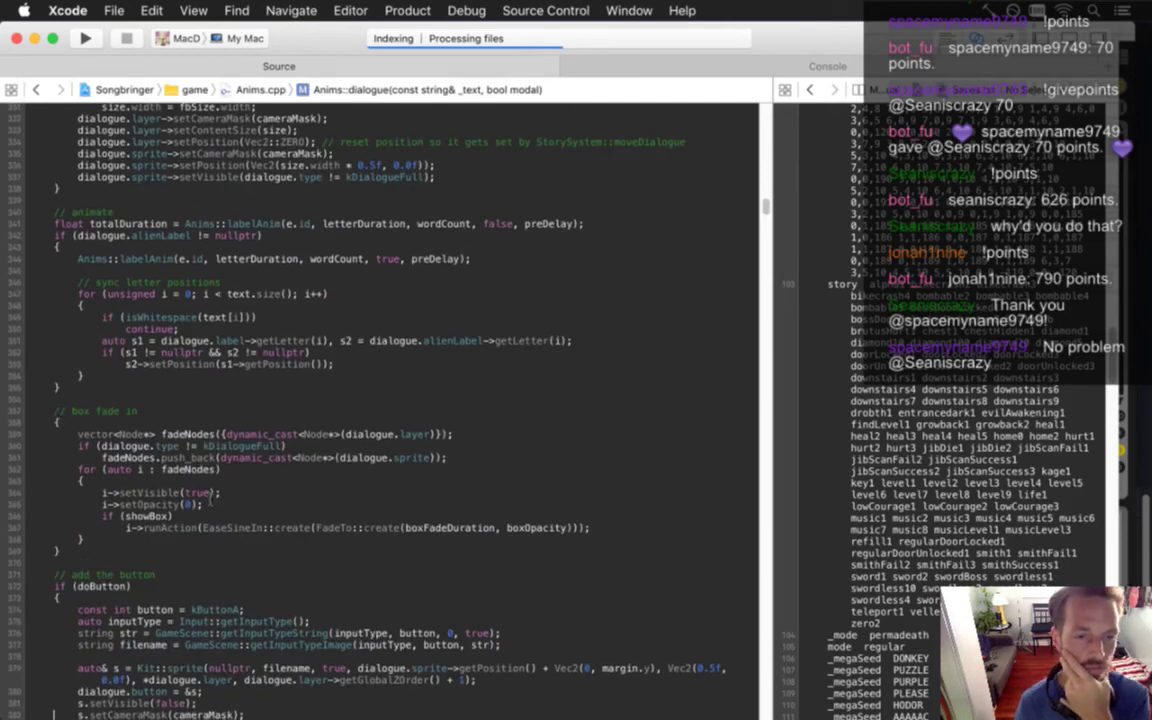
scroll(210, 496, "down", 5)
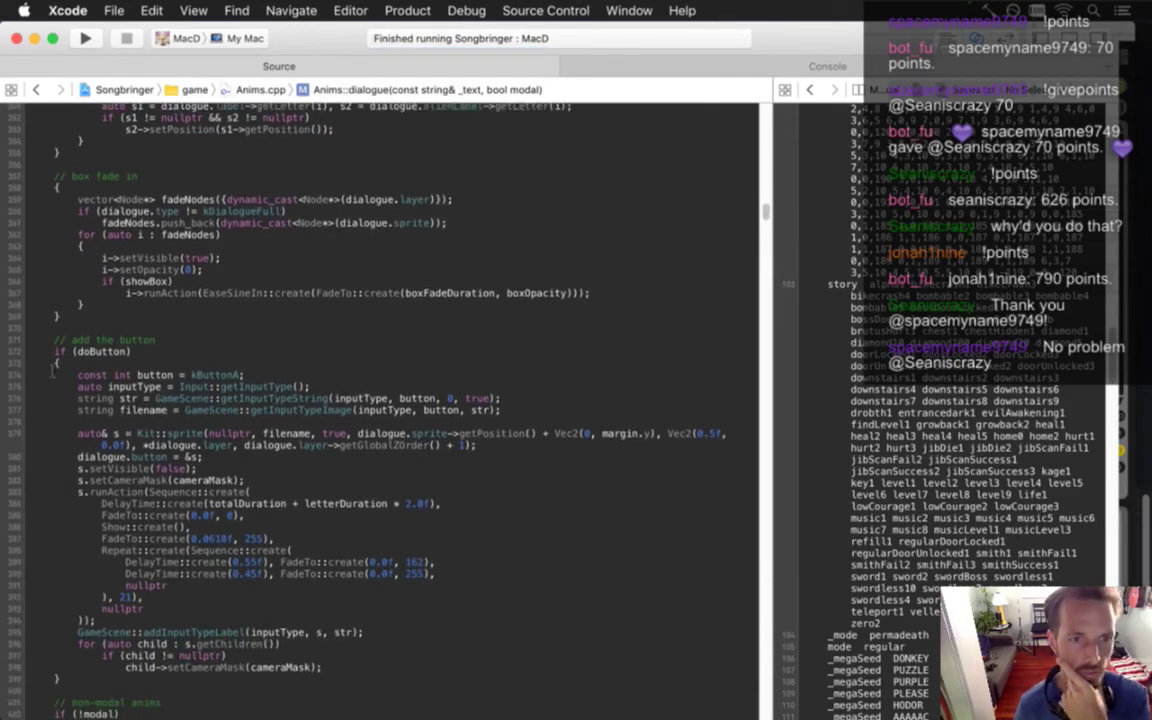
left_click_drag(77, 468, 148, 468)
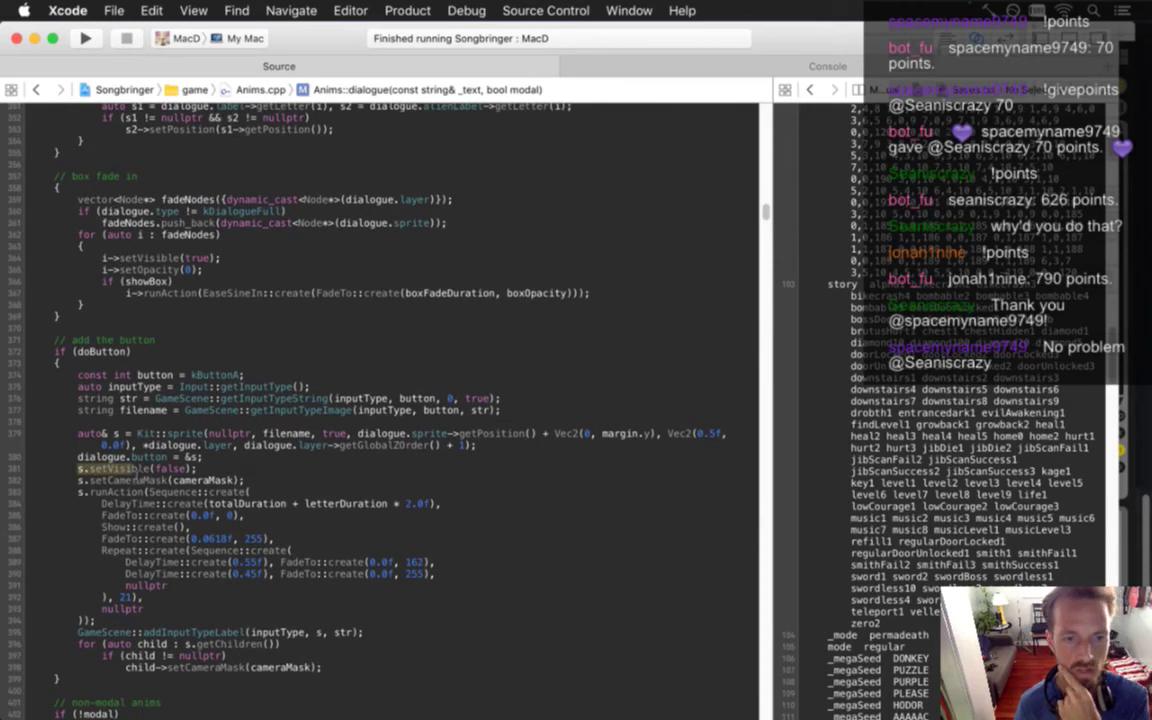
left_click(114, 462)
double_click(163, 515)
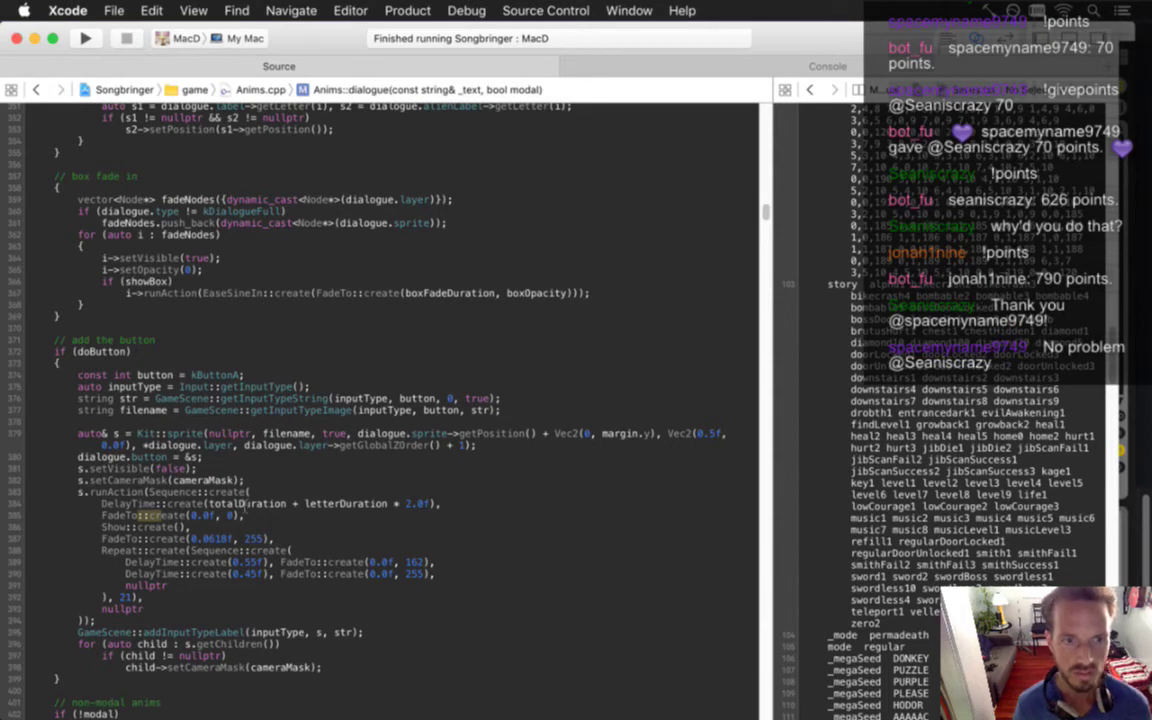
left_click(259, 484)
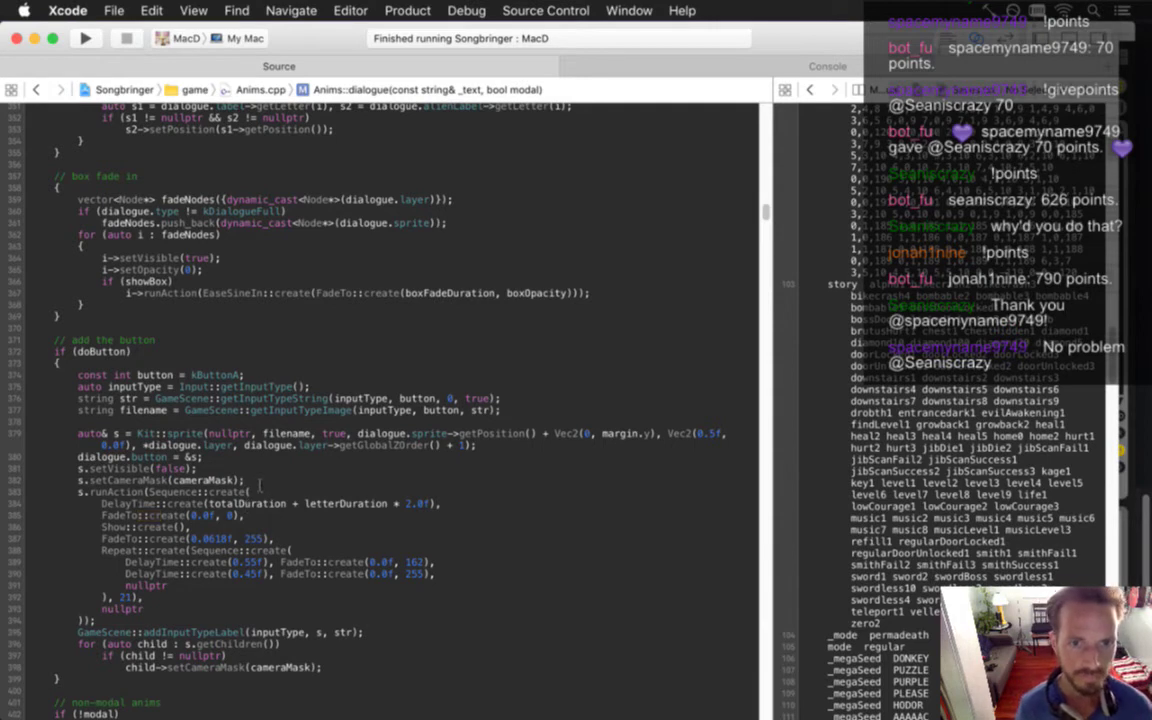
Add s.setOpacity(0); below the setCameraMask line in the button block of Anims::dialogue
key("Return")
type("s.setOp")
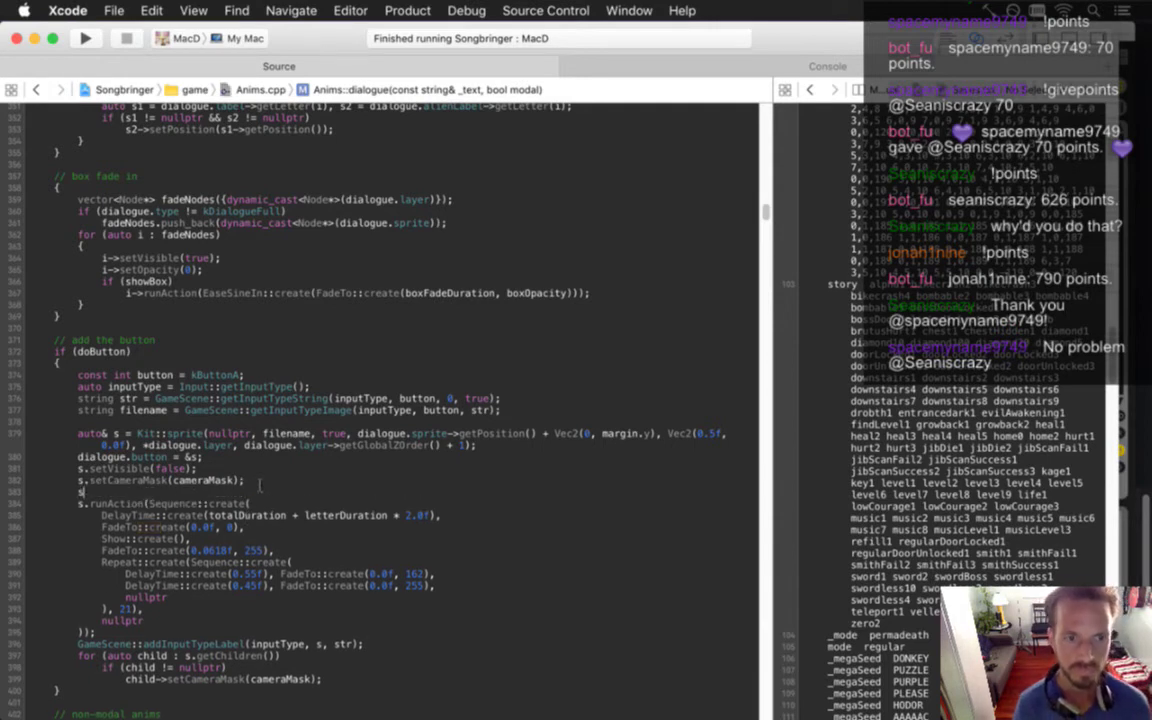
key("Return")
type("0);")
Delete the FadeTo::create(0.0f, 0), line from the button's runAction sequence
key("Down")
key("Down")
key("Down")
key("super+Left")
key("shift+Down")
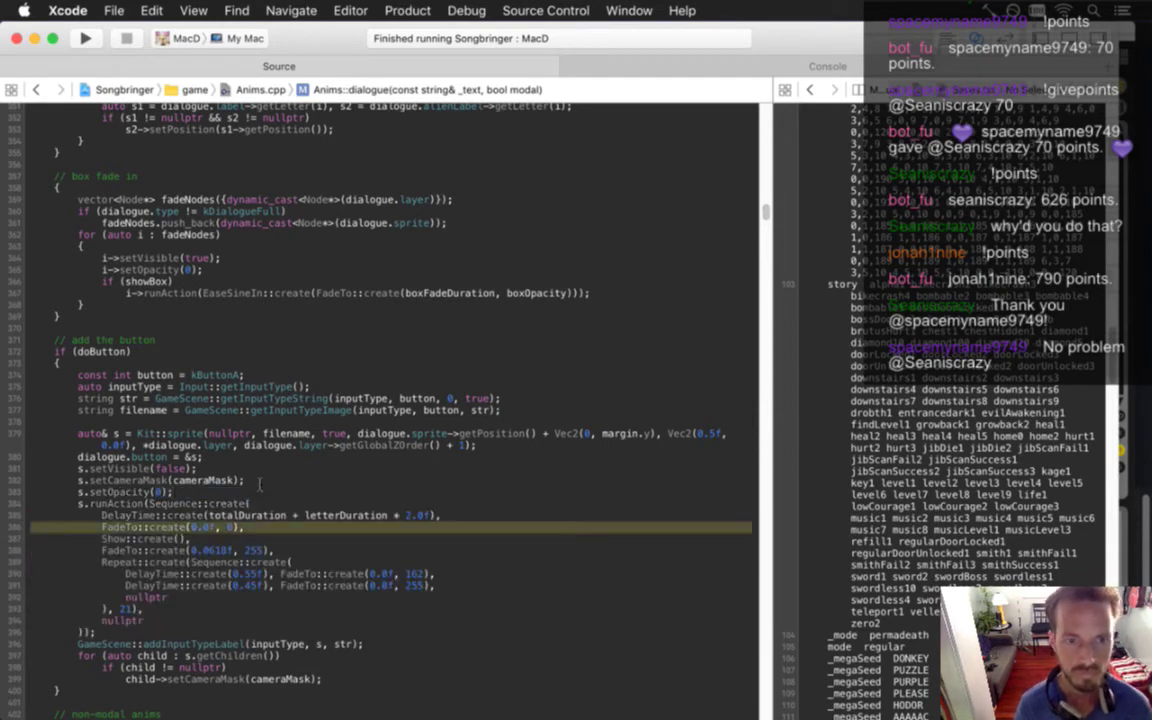
key("BackSpace")
key("Down")
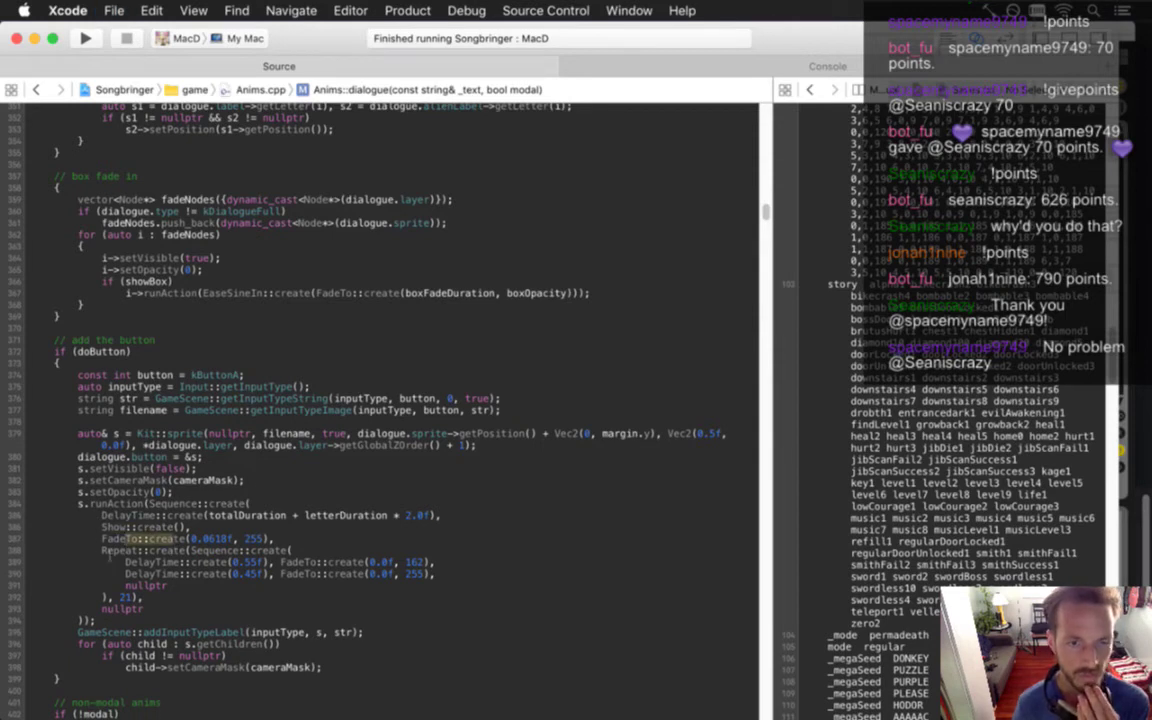
Examine the button's action sequence and how labelAnim sets each letter's visibility and opacity, down to stopDialogueActions
key("shift+Down")
key("shift+Down")
key("shift+Down")
key("shift+Down")
key("shift+Down")
left_click(224, 587)
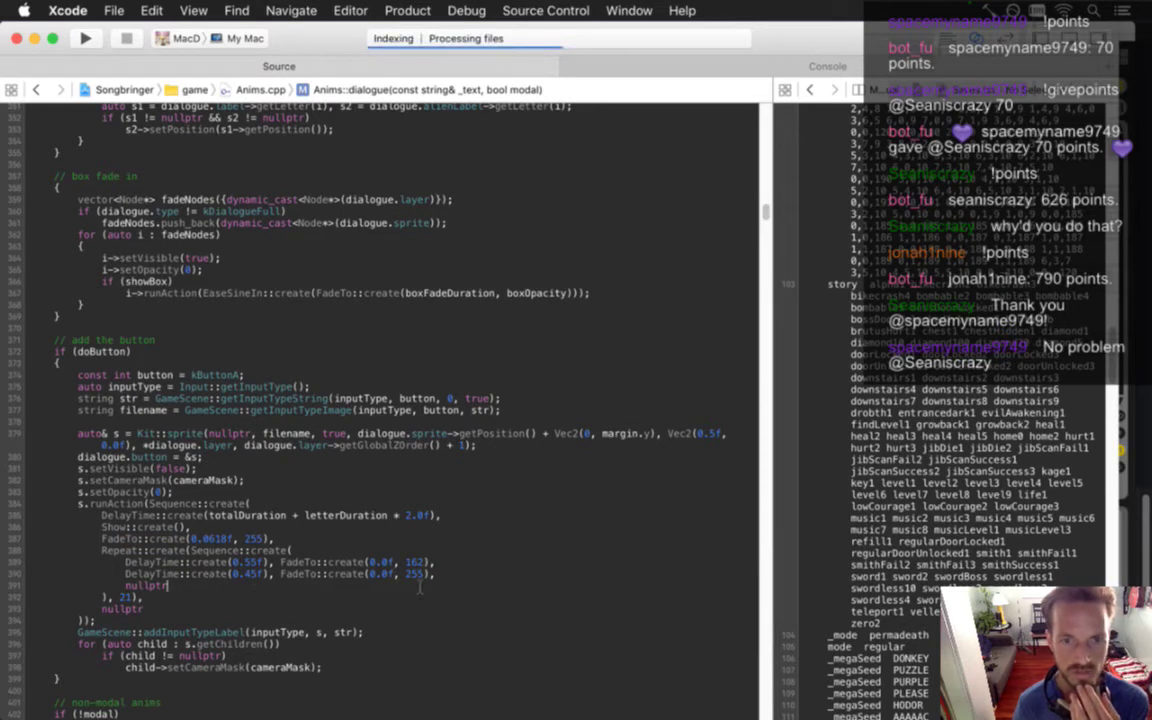
scroll(413, 590, "down", 10)
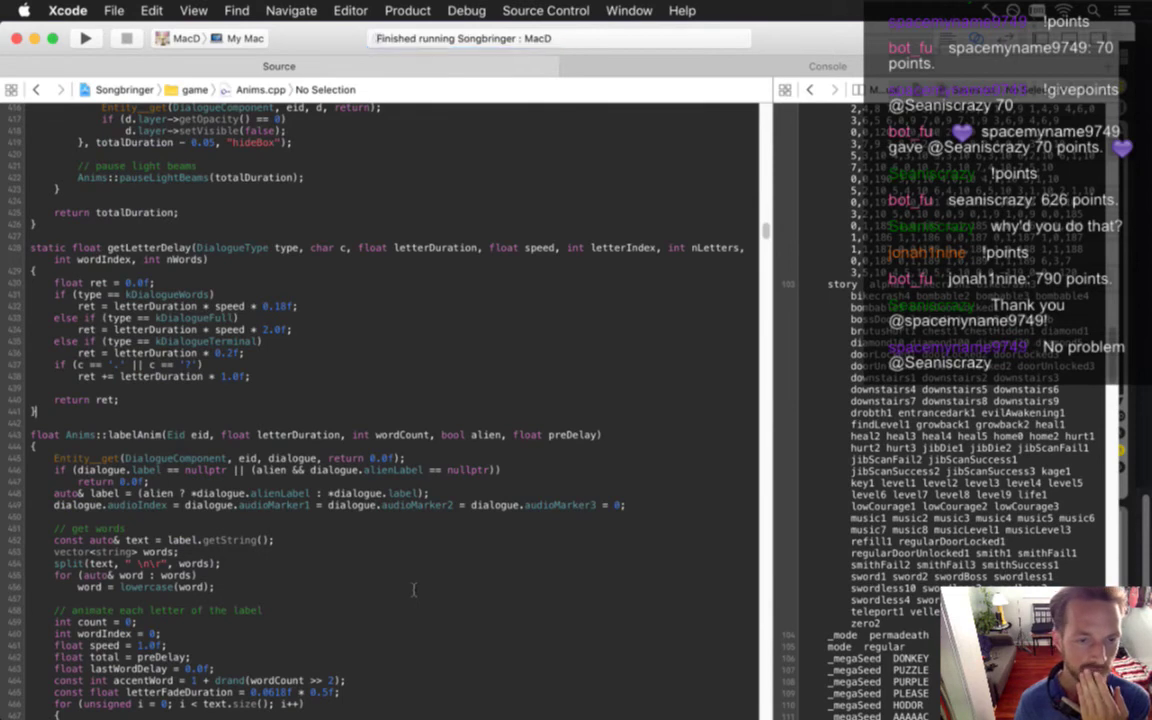
scroll(413, 590, "down", 8)
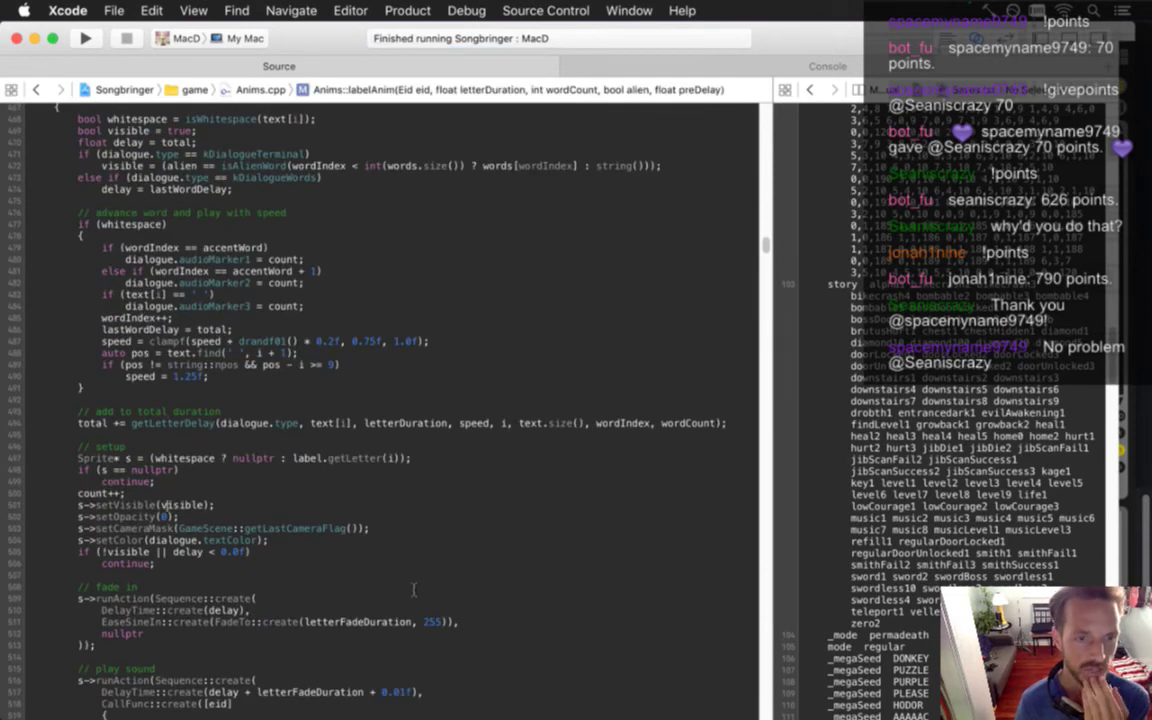
scroll(413, 590, "down", 3)
scroll(413, 590, "down", 2)
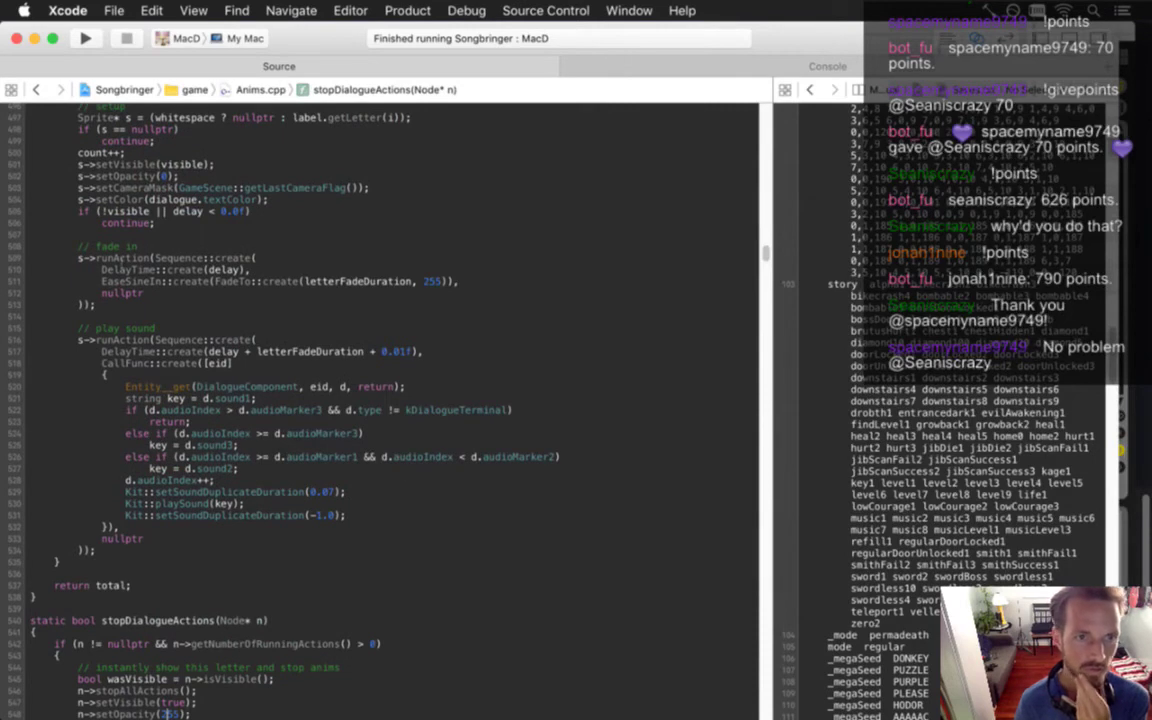
left_click(97, 164)
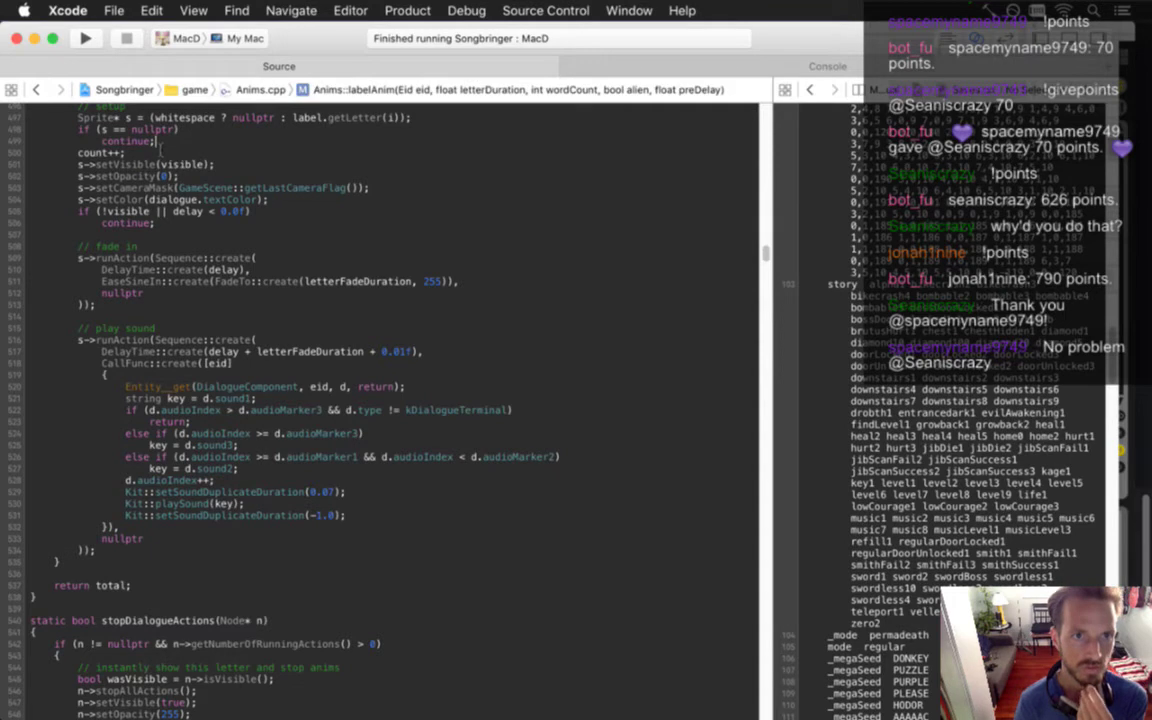
scroll(160, 150, "up", 1)
scroll(160, 150, "up", 5)
scroll(160, 146, "up", 6)
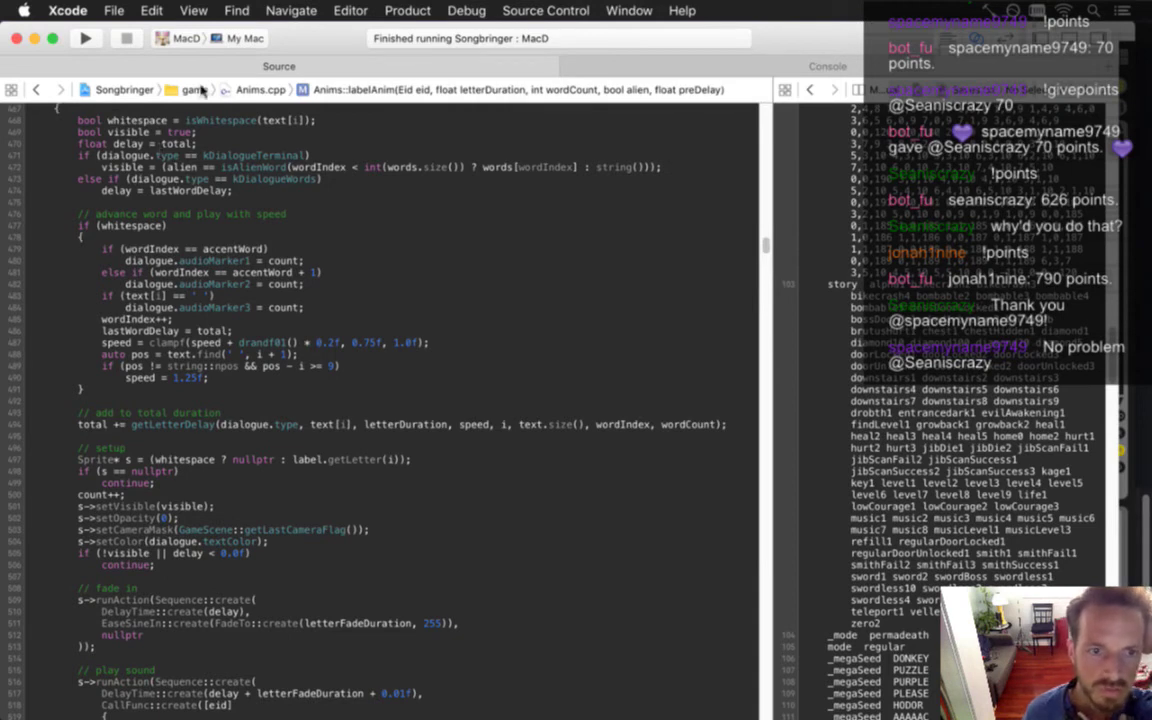
double_click(126, 506)
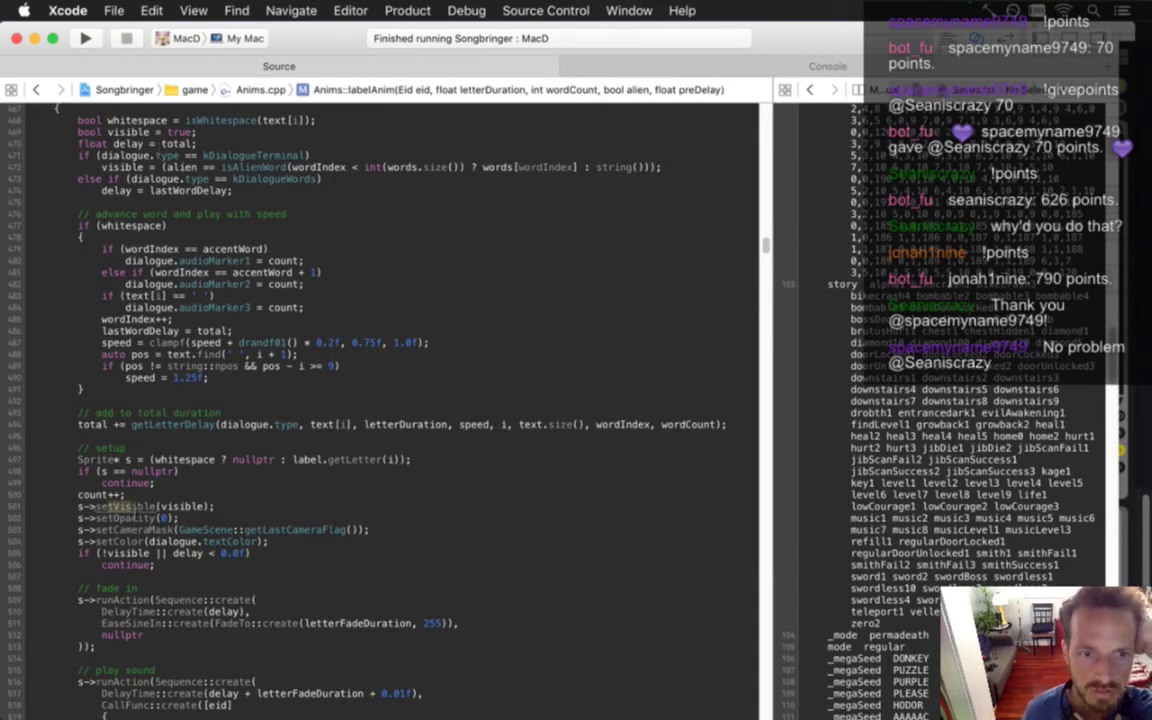
left_click(143, 496)
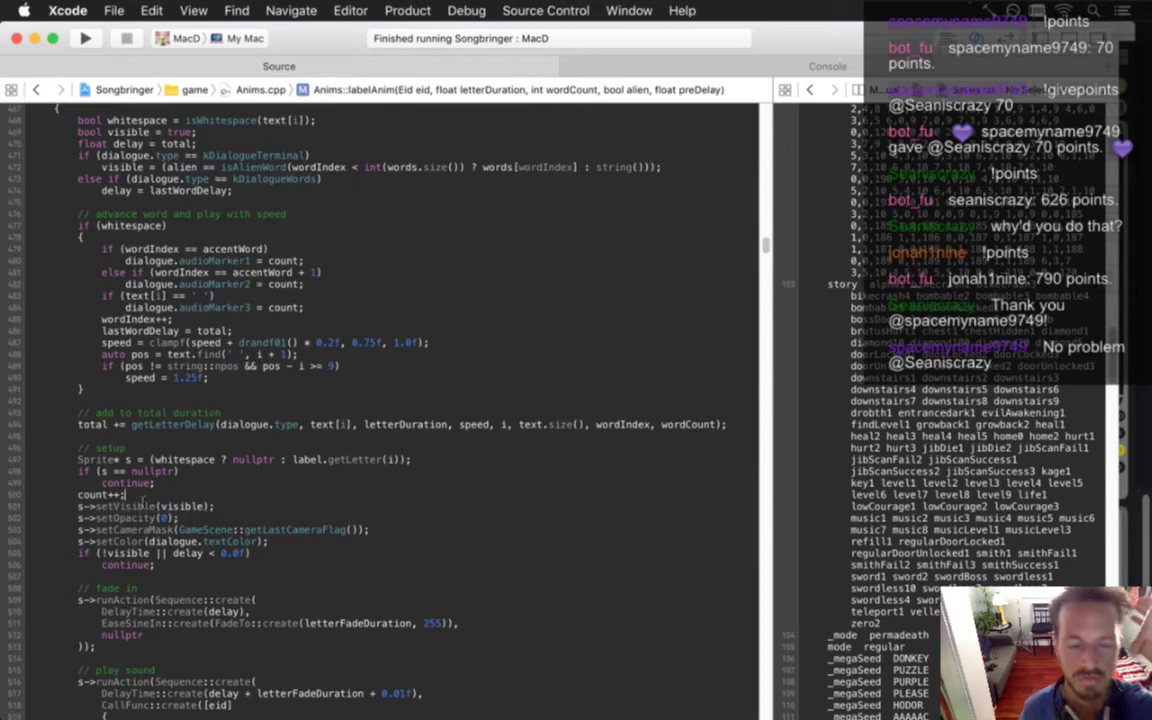
scroll(143, 502, "down", 10)
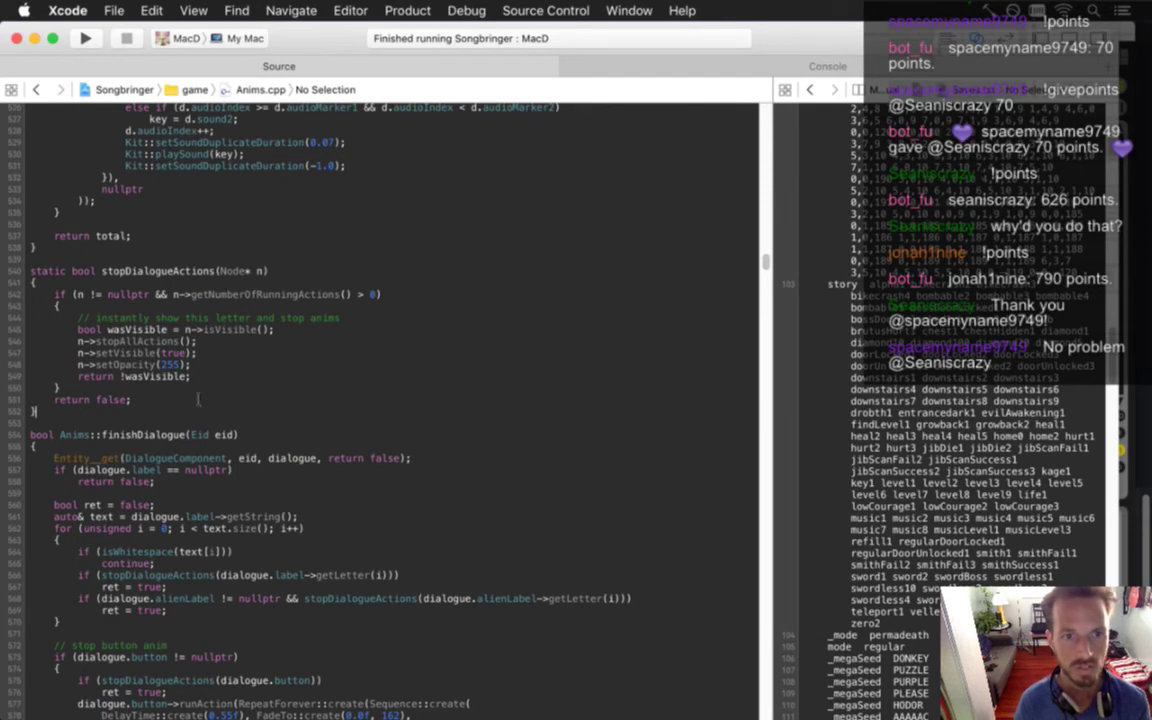
In stopDialogueActions, make wasVisible equal (n->getOpacity() >= 128) instead of checking isVisible
left_click_drag(185, 330, 262, 330)
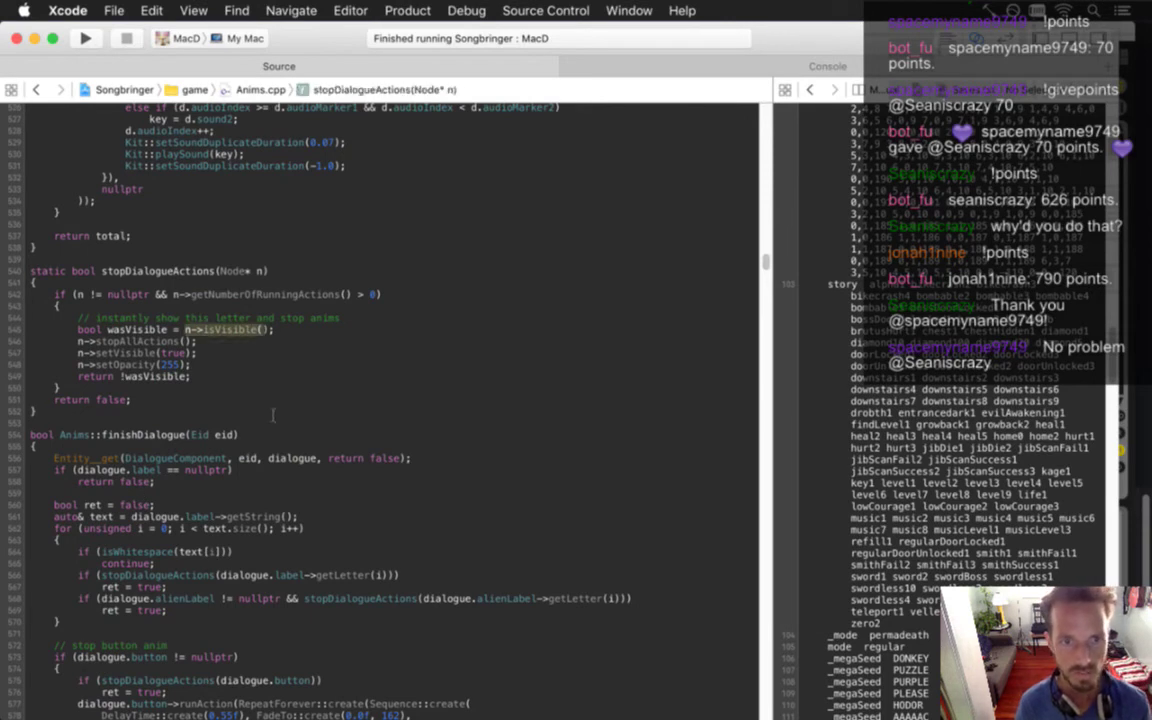
type("00")
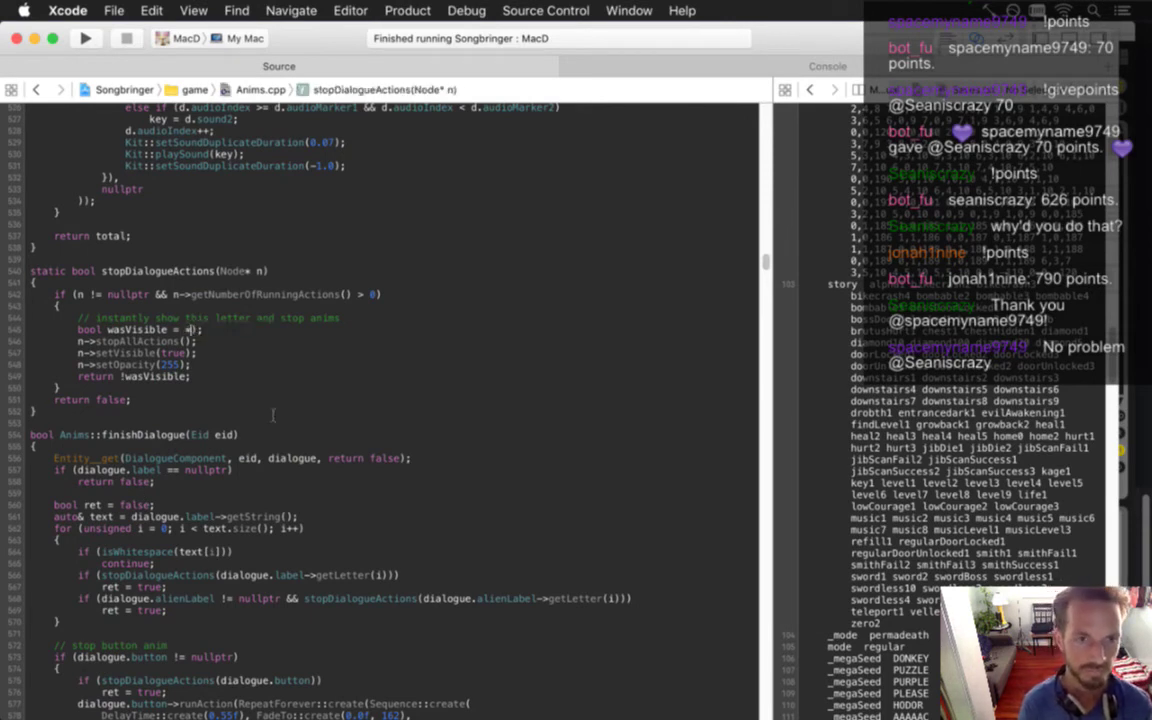
type("n->getOp")
key("Return")
type(">")
key("BackSpace")
type("= 128)")
key("Down")
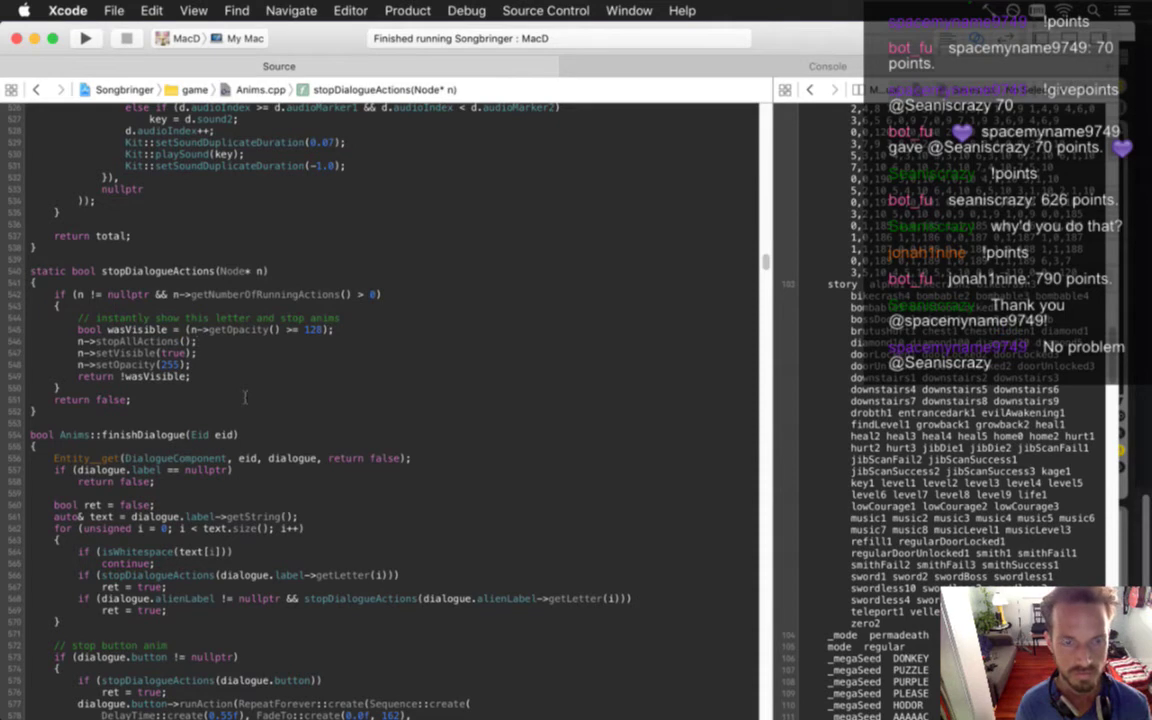
Run Songbringer, walk down to Brutus, advance his dialogue past the Nanosword question to test skipping, and quit the game
key("super+r")
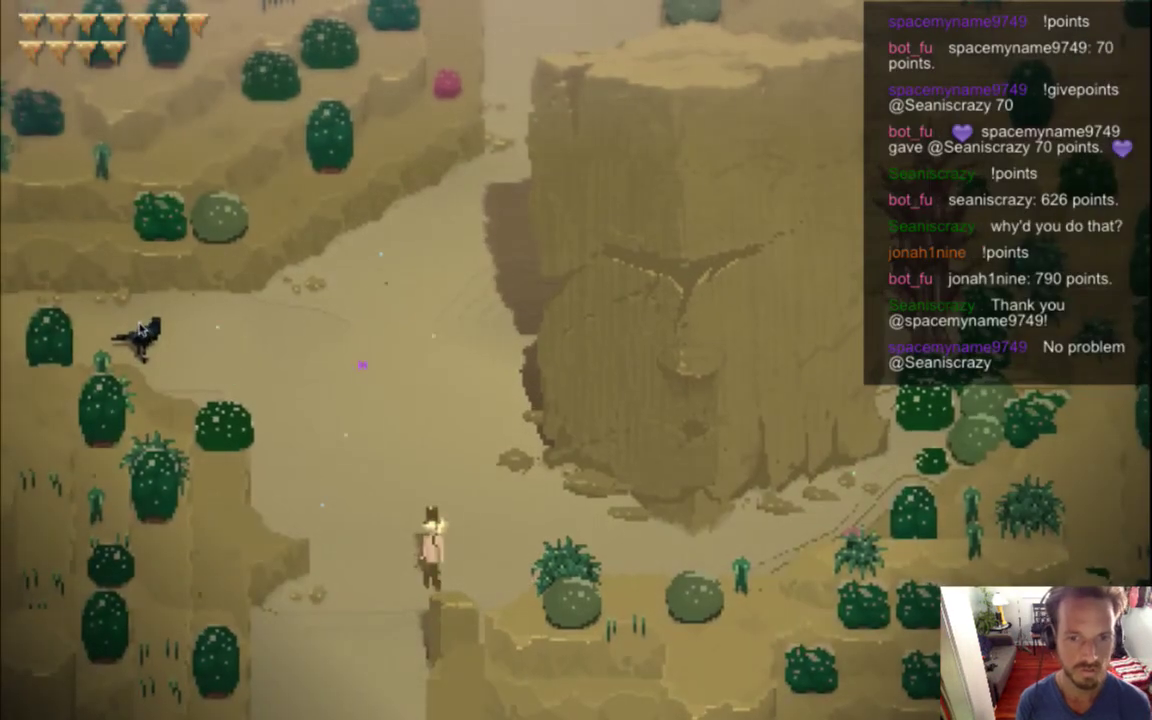
key("s")
key("s")
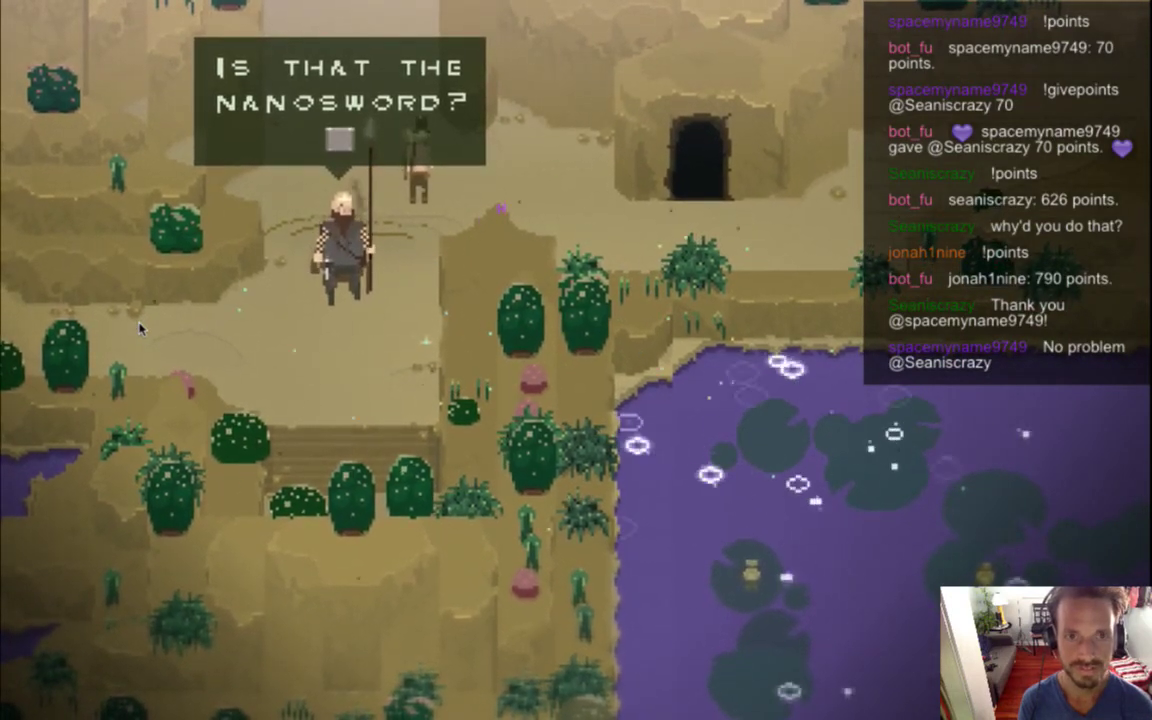
left_click(139, 328)
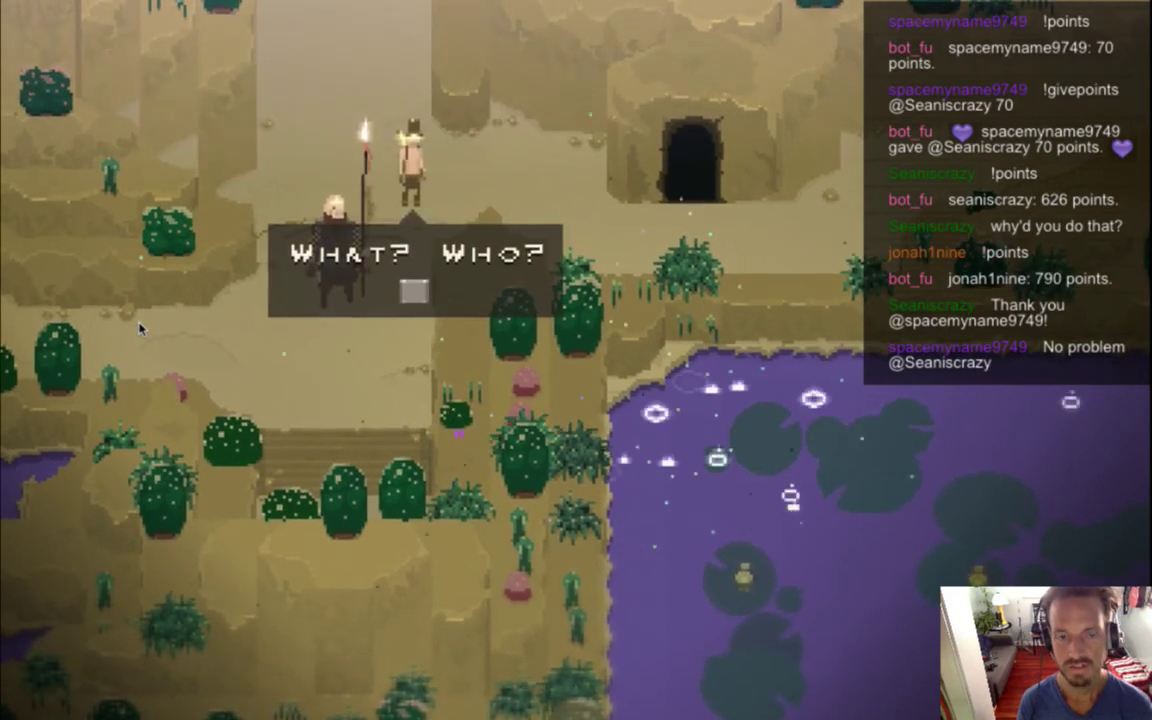
key("super+q")
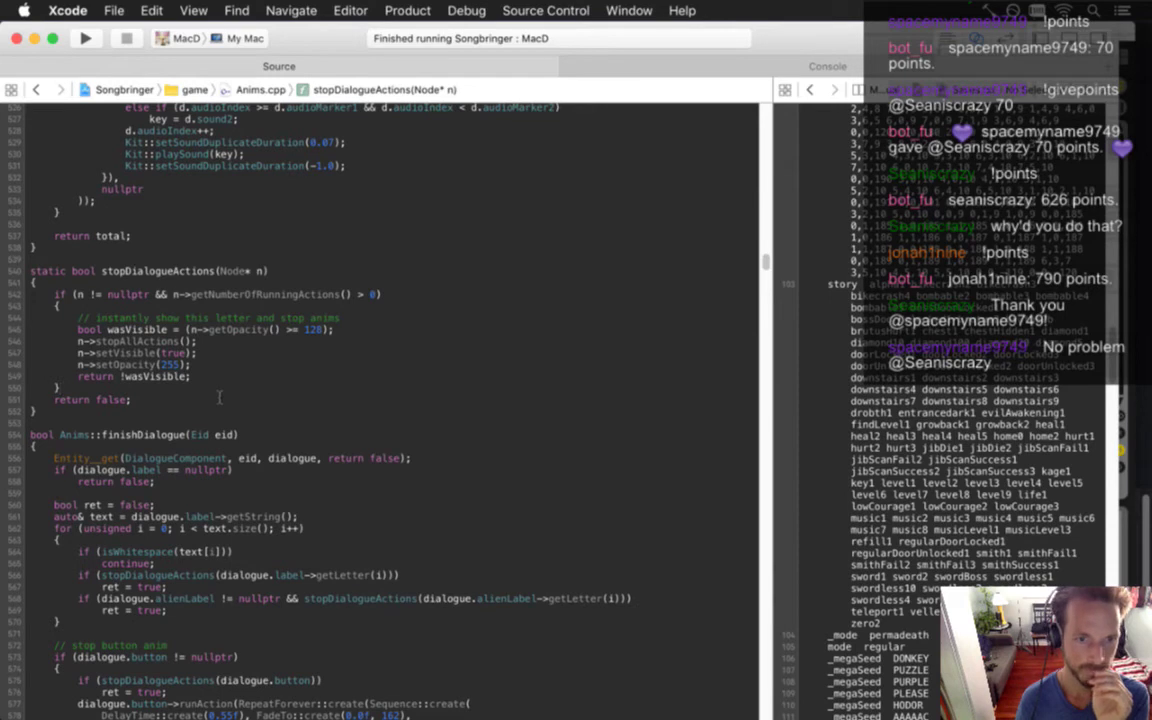
Switch to Terminal and check the Songbringer repository's status with gs
key("super+Tab")
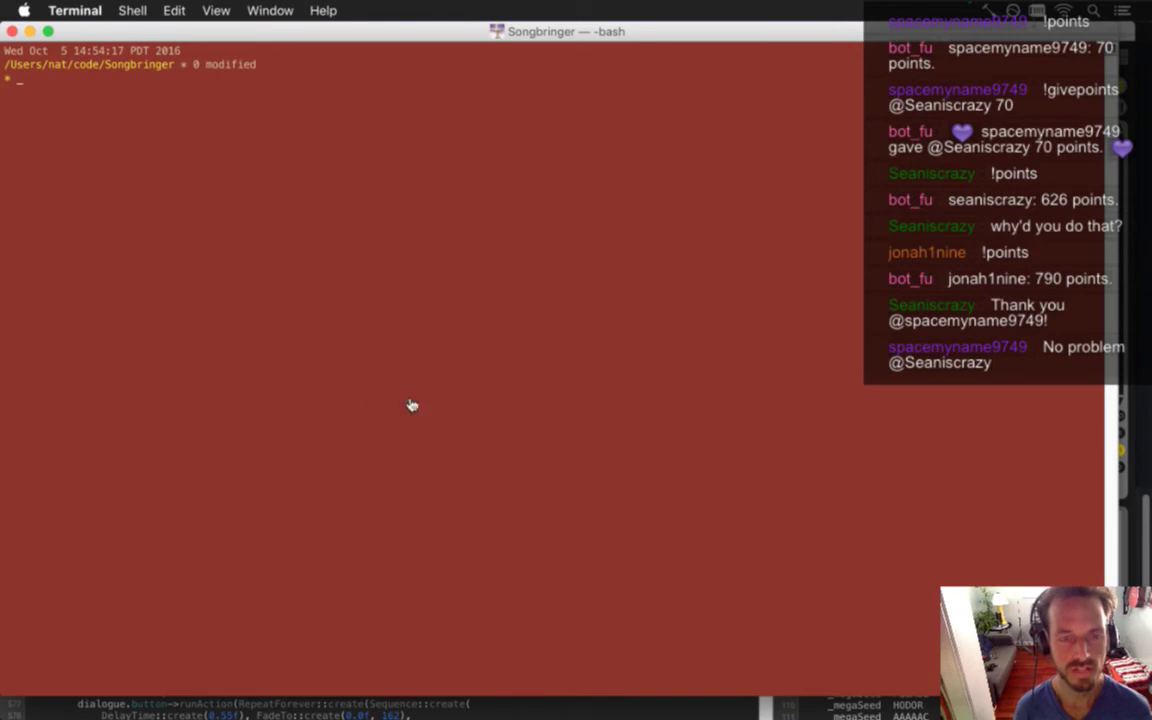
key("super+Tab")
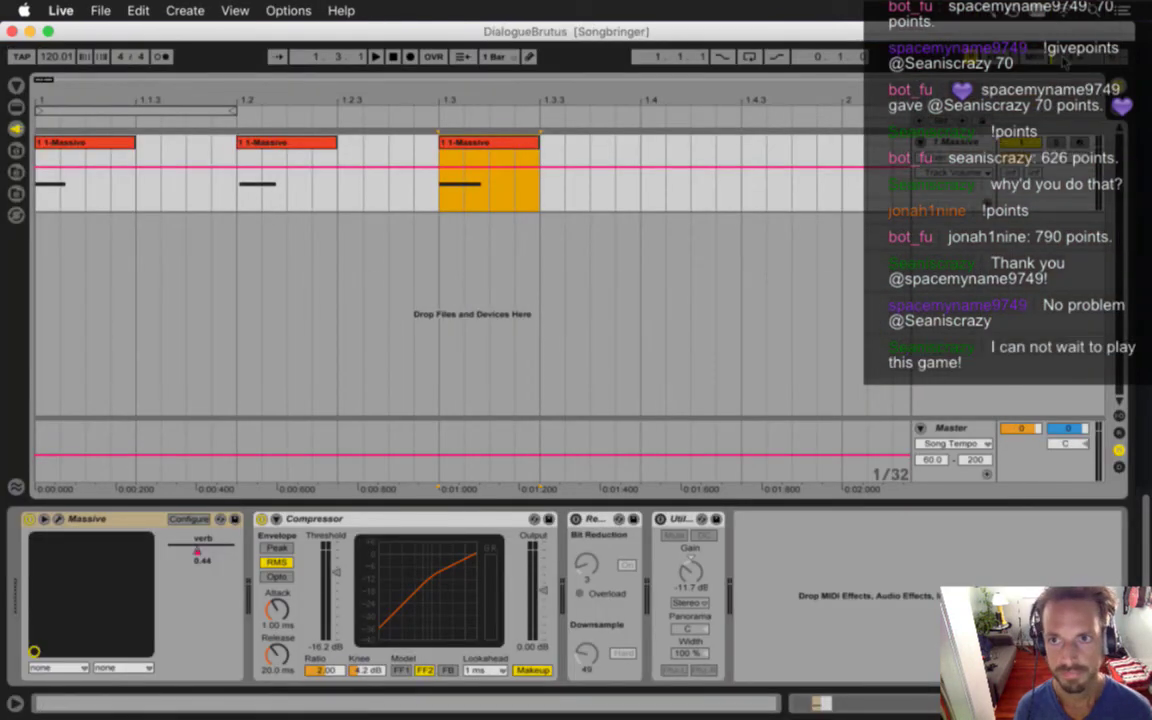
key("super+Tab")
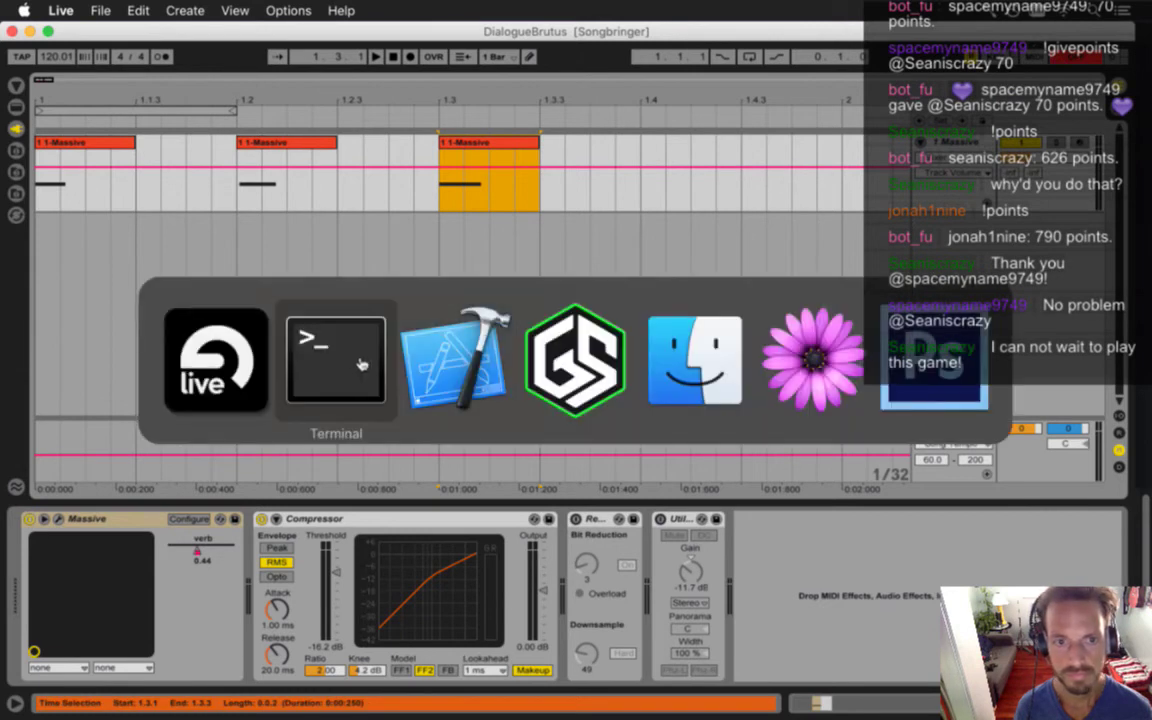
type("gs")
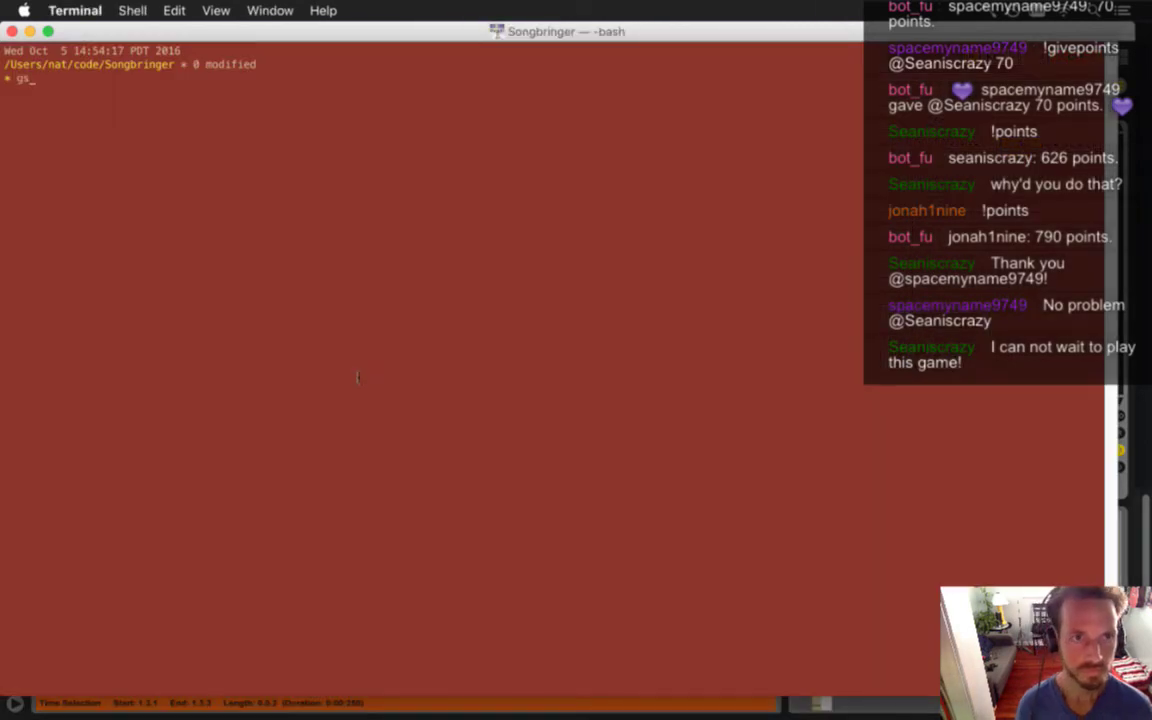
key("Return")
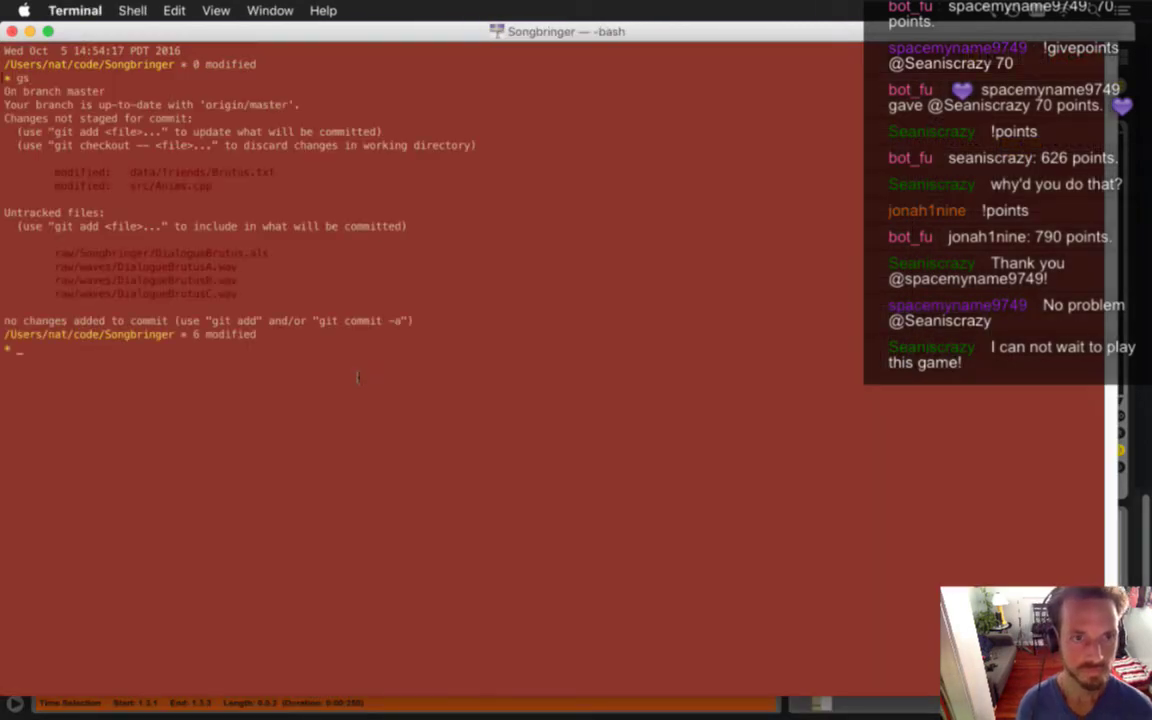
Add the untracked Brutus dialogue files with git addall and recheck the status with gs
type("git addall")
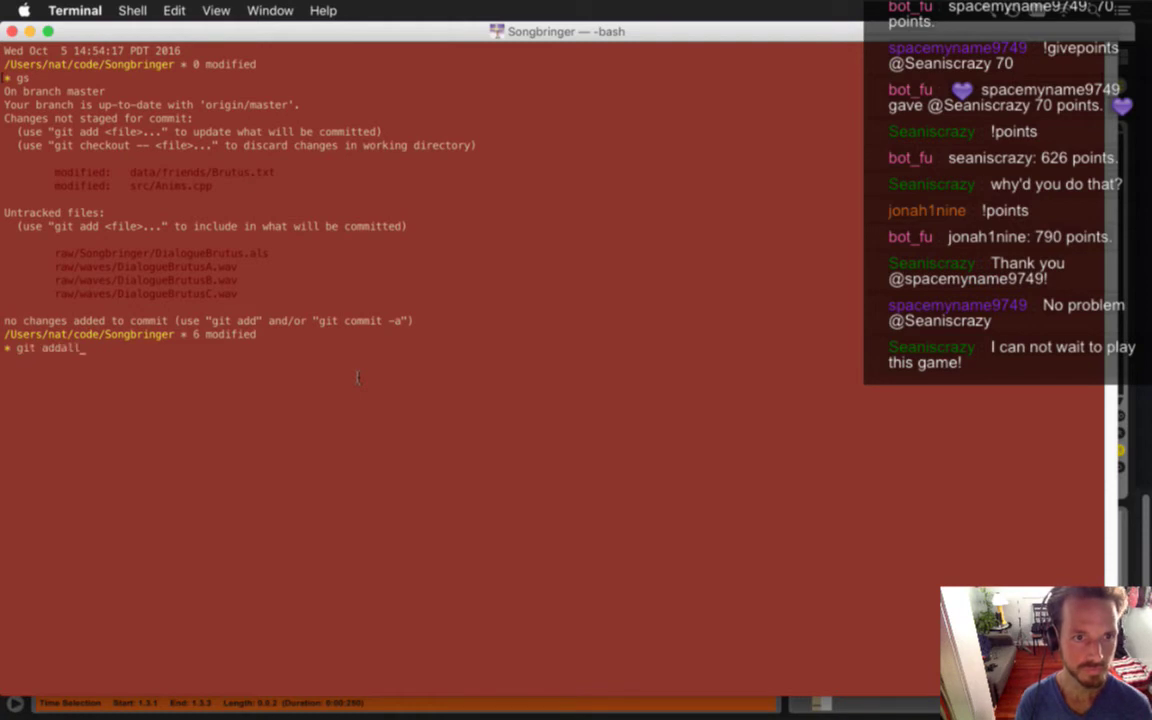
key("Return")
type("gs")
key("Return")
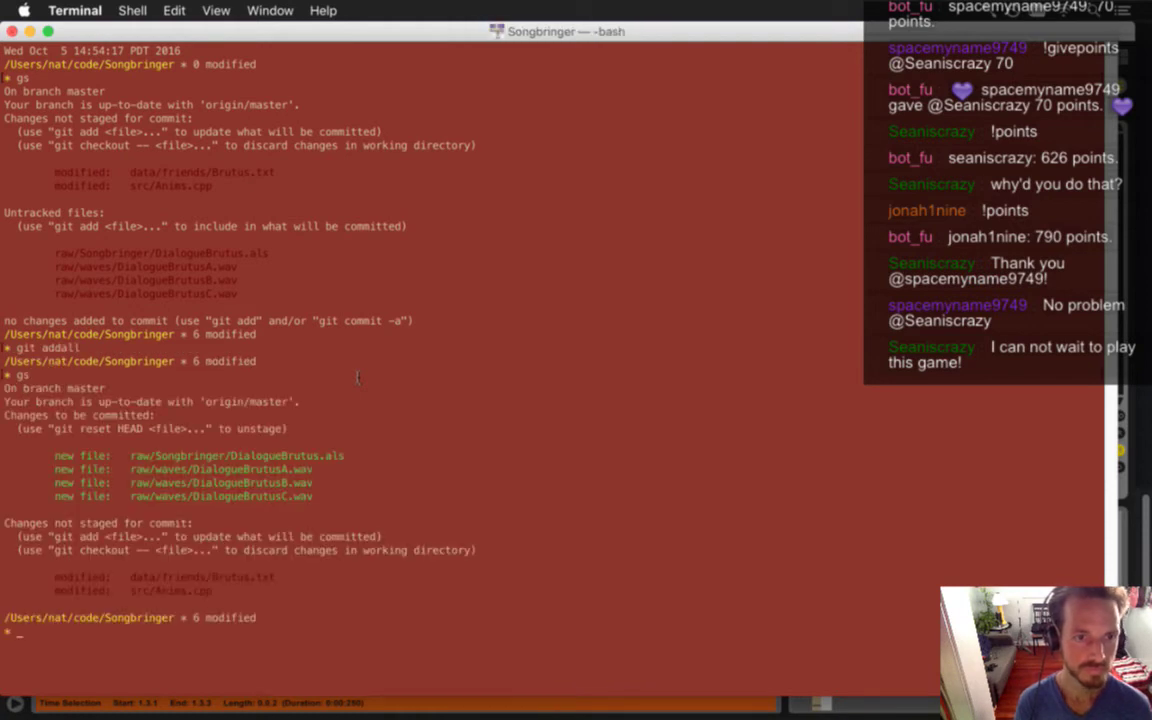
Review the diff of Brutus.txt and Anims.cpp with the d command, and close it
type("gd")
key("Return")
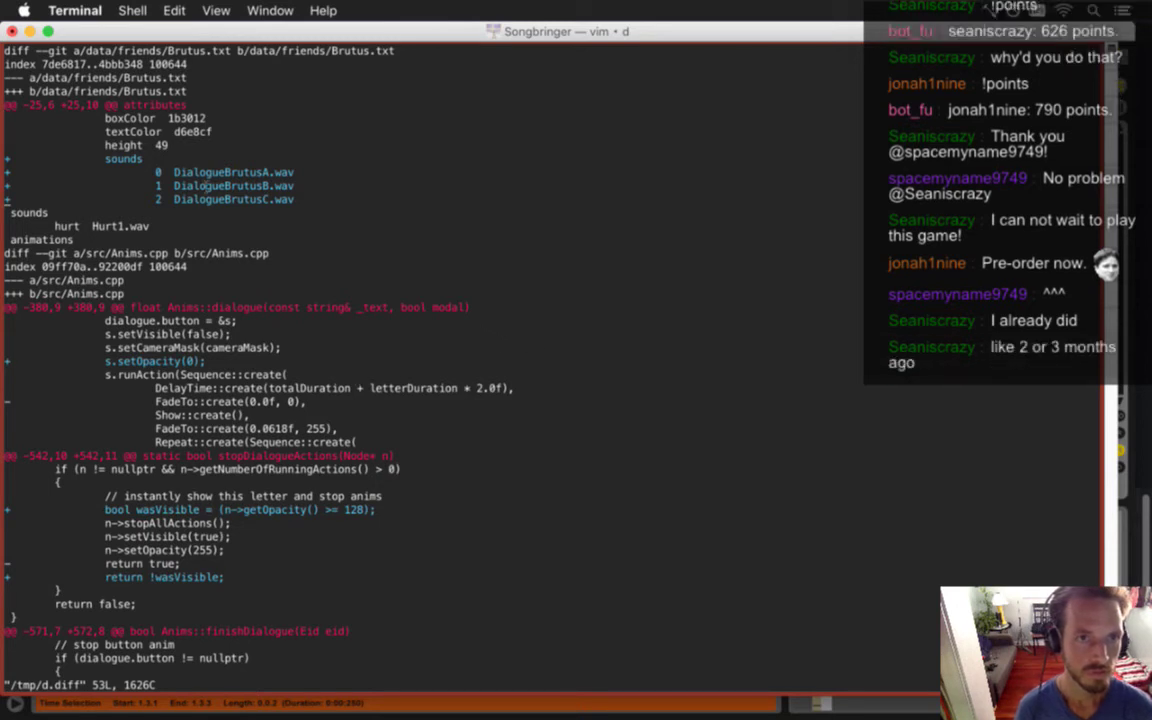
left_click_drag(115, 155, 204, 207)
left_click(205, 208)
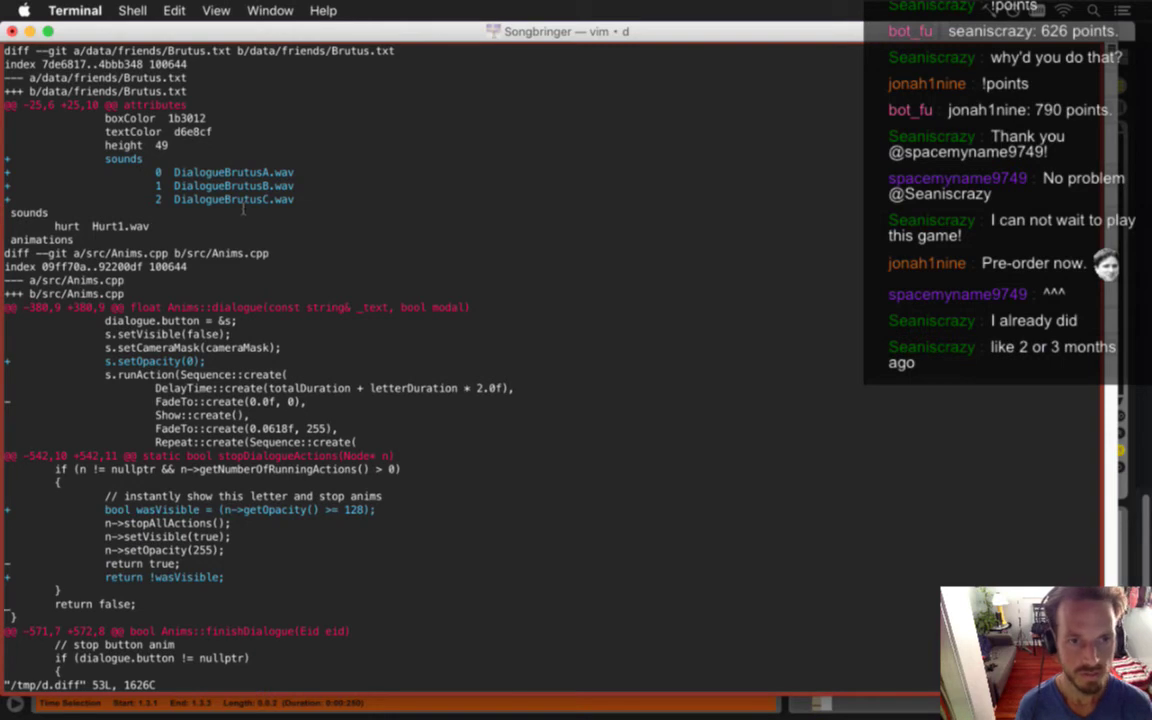
scroll(242, 208, "down", 2)
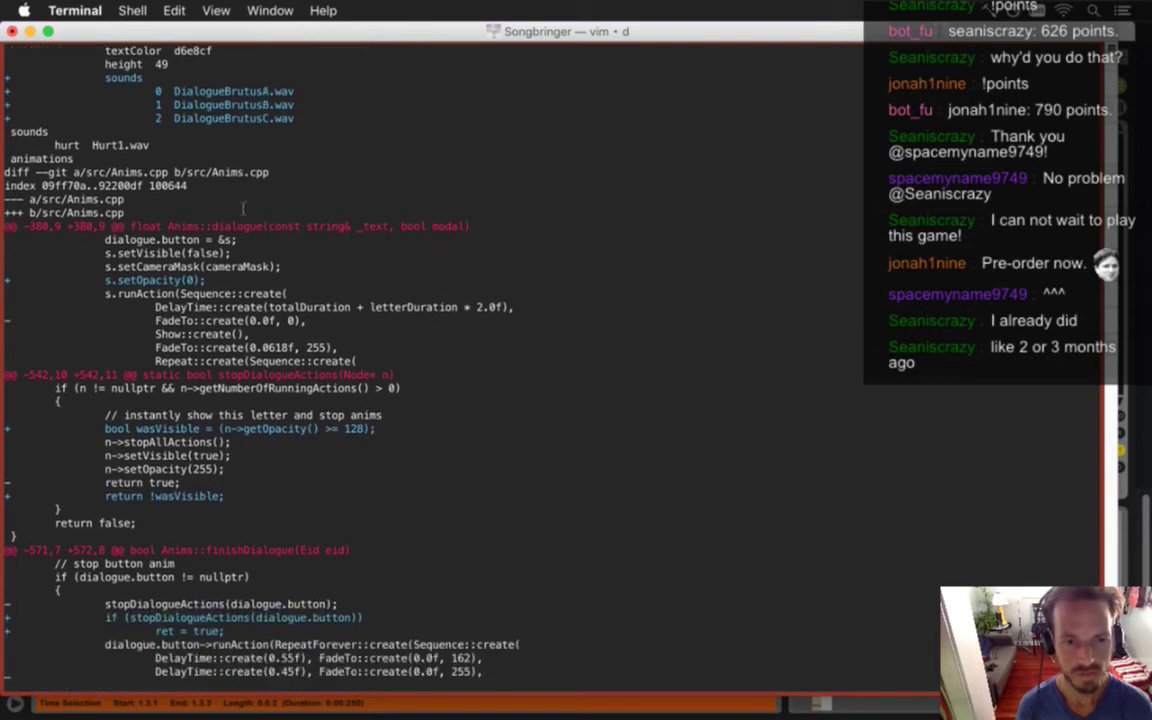
type("q")
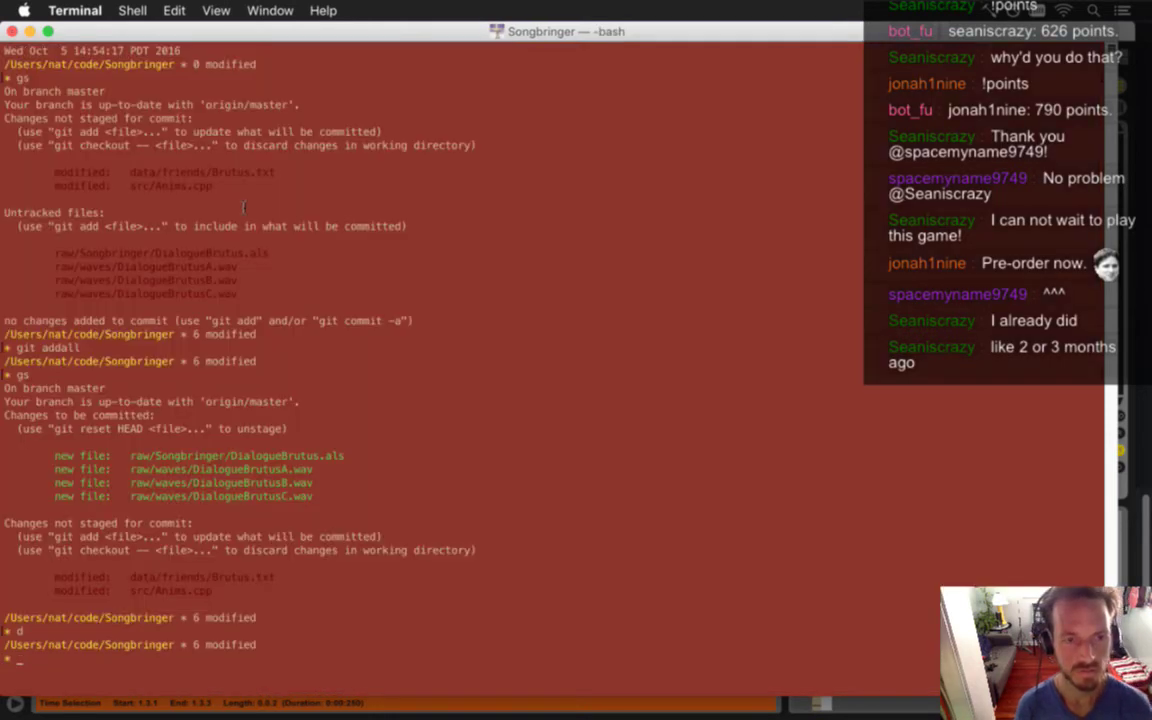
Recheck the repository status and start a git commit limited to the raw and data folders
type("gs")
key("Return")
type("g")
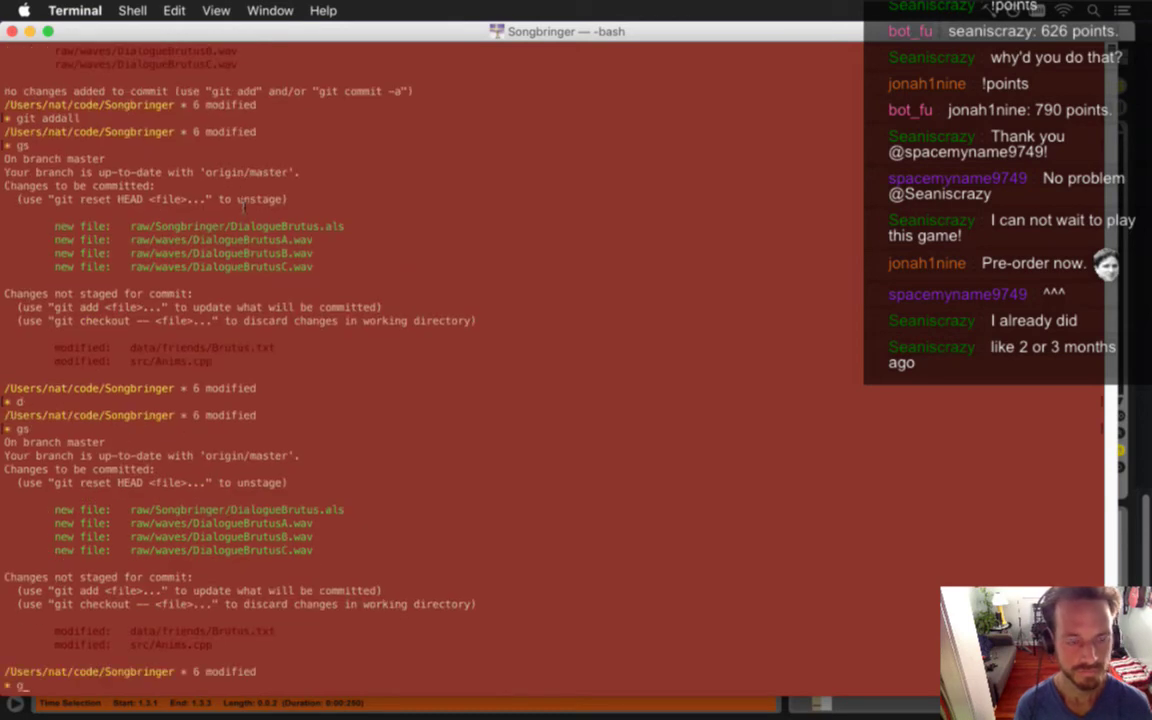
type("it commit raw")
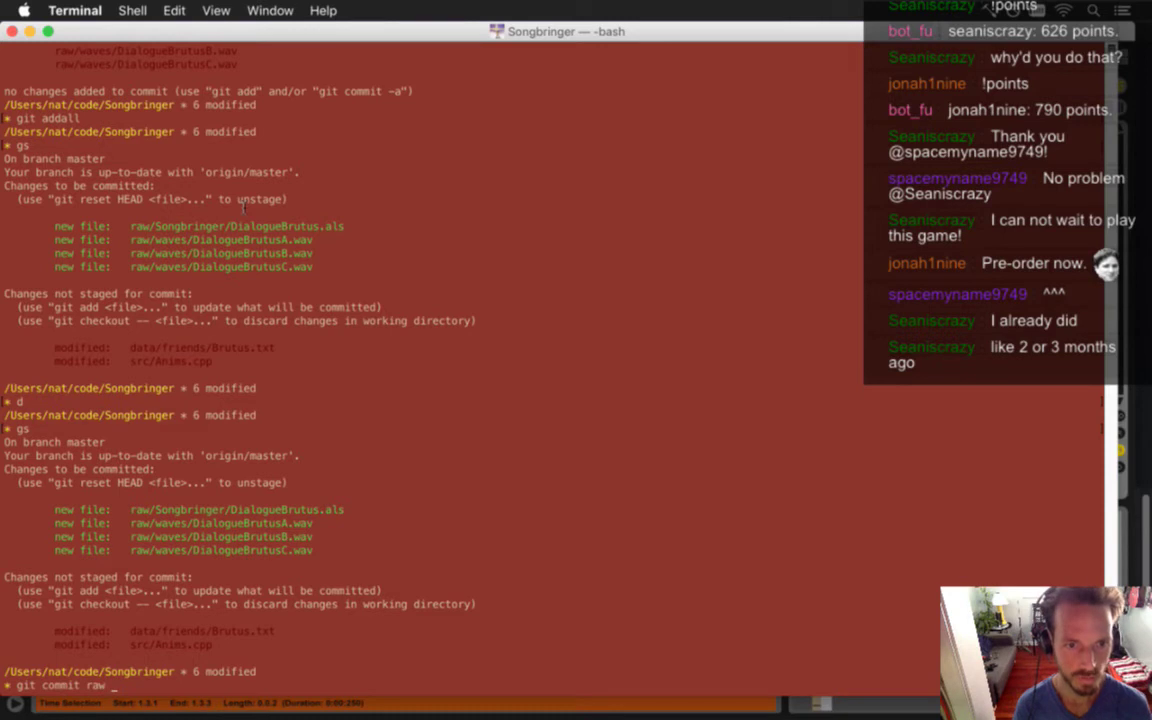
type(" data/")
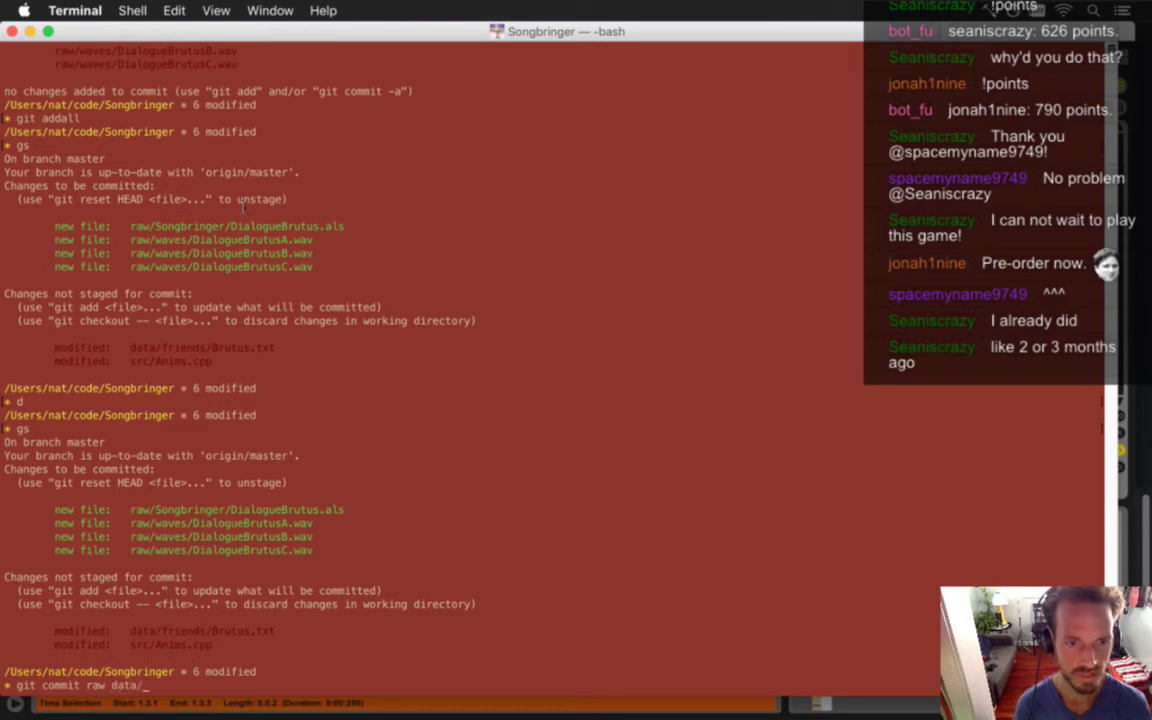
key("Return")
Save the commit with the message "Brutus dialogue sounds" and run gp
type("iBrutus dialogue sou")
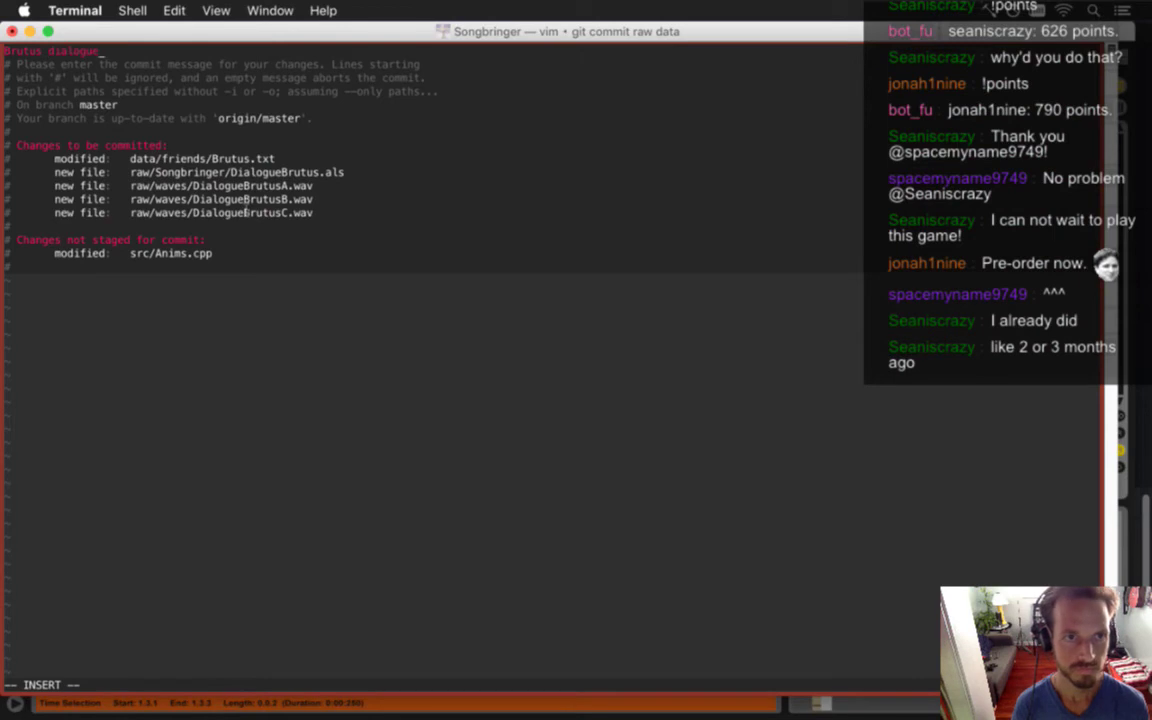
type("nds")
key("Escape")
type(":wq")
key("Return")
type("gp")
key("Return")
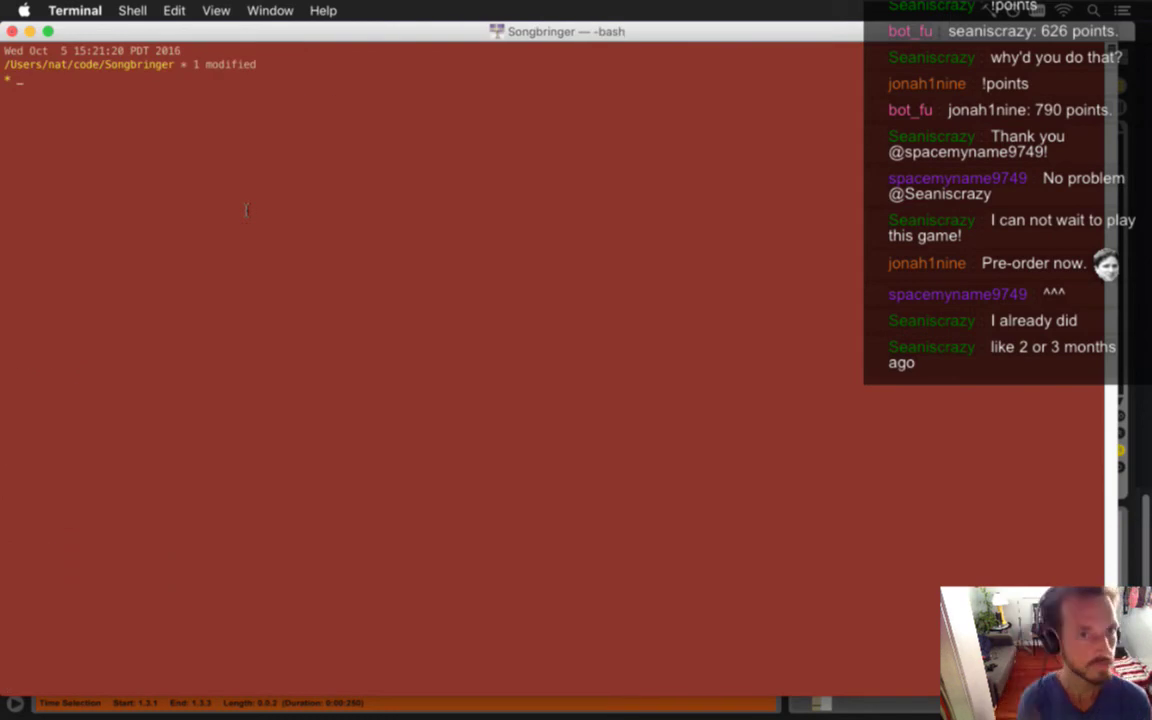
Switch to Xcode and delete the s.setOpacity(0) line above s.runAction in the button code of Anims::dialogue
key("super+Tab")
key("super+Tab")
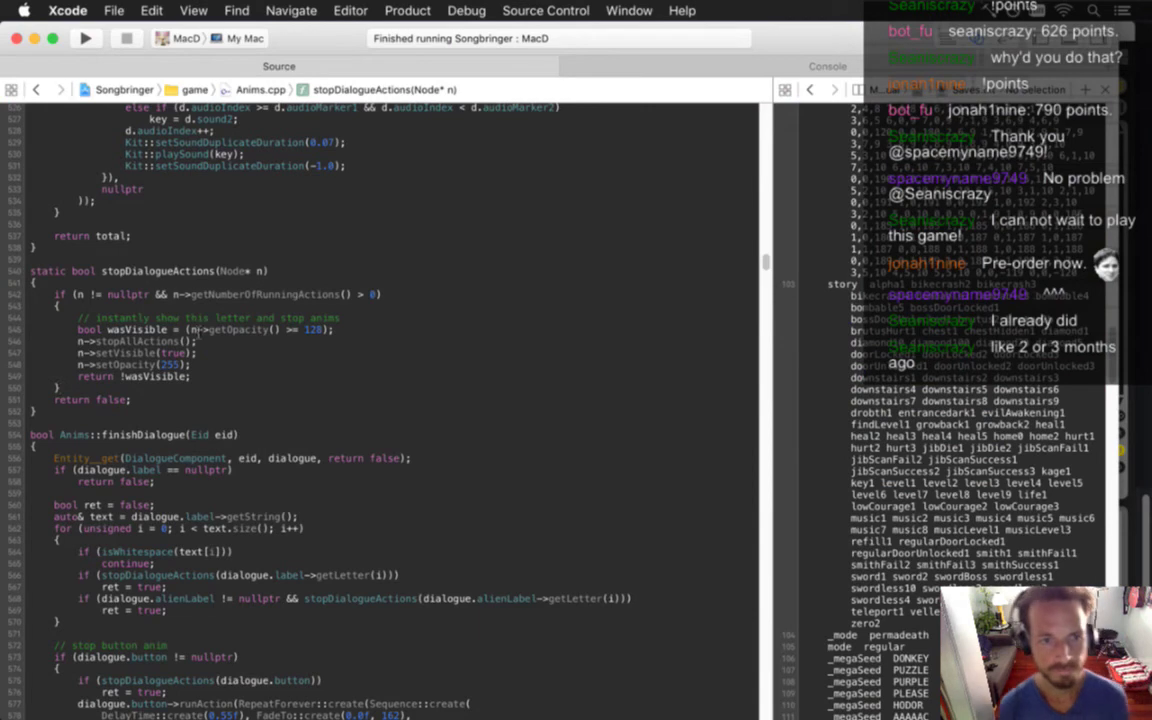
left_click_drag(30, 328, 240, 343)
left_click(270, 380)
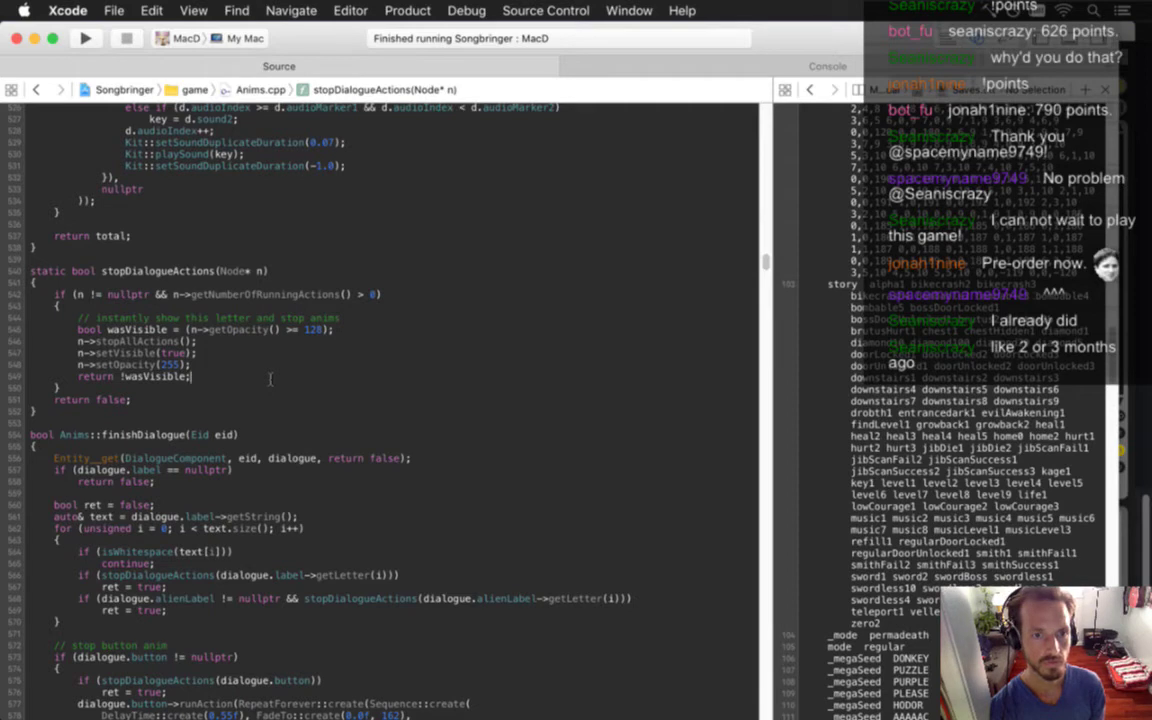
key("ctrl+super+Left")
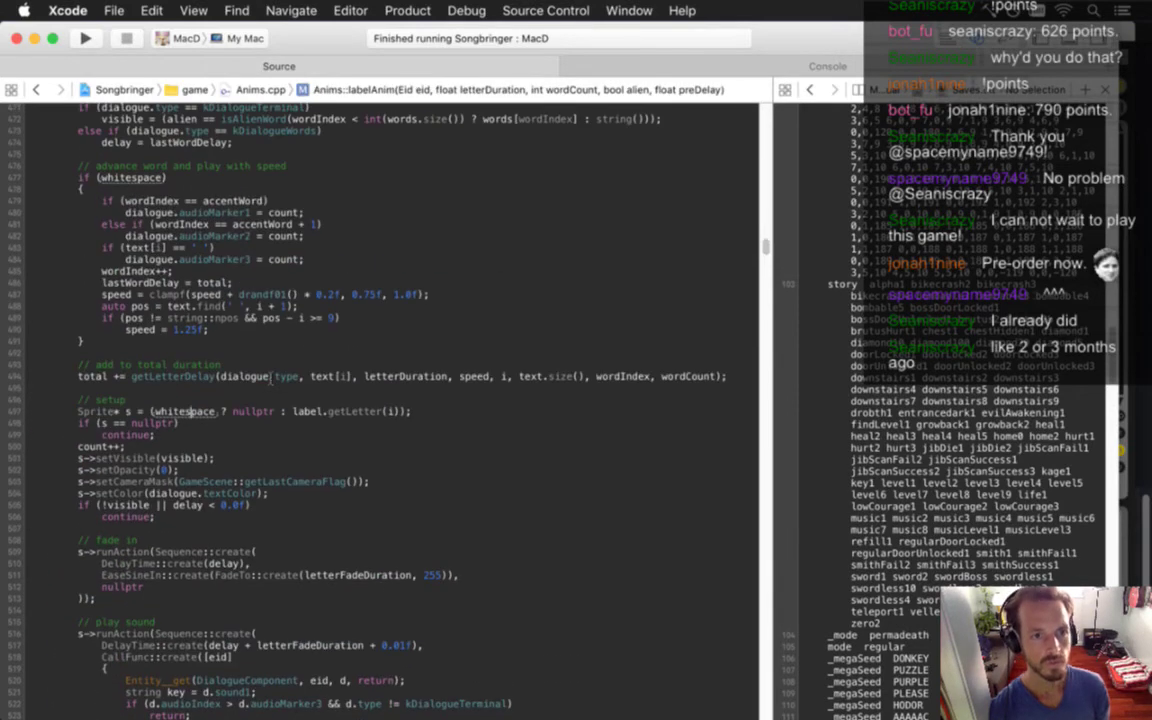
scroll(270, 376, "up", 10)
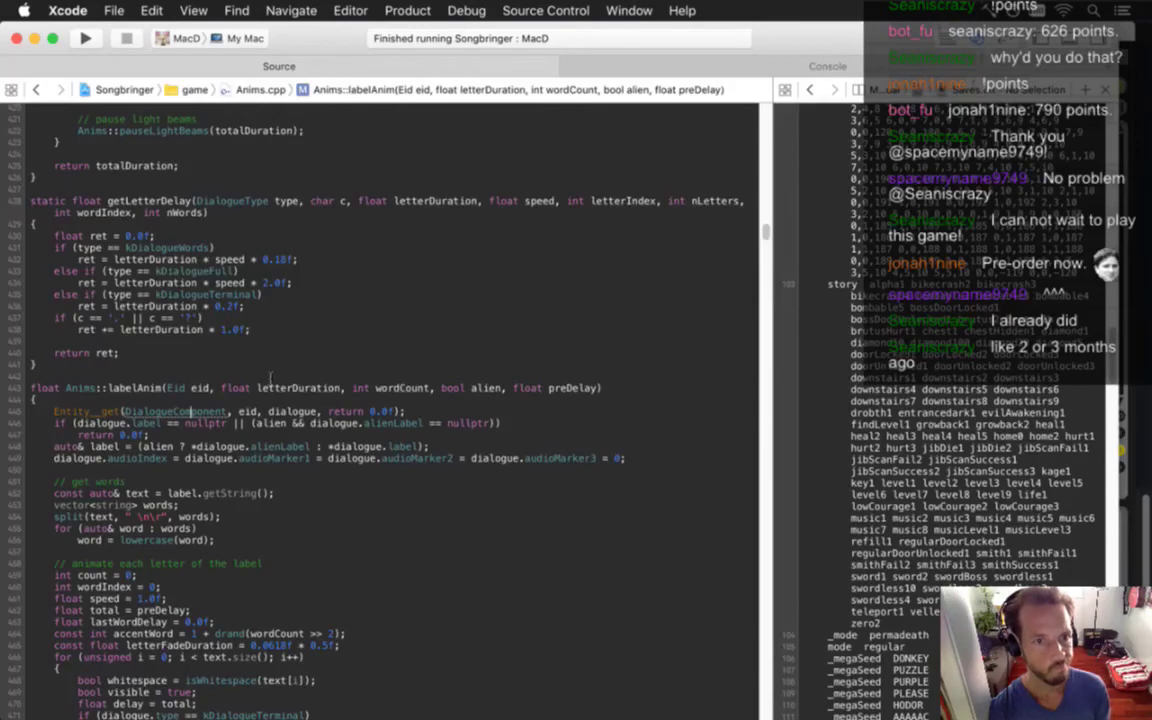
scroll(270, 376, "up", 10)
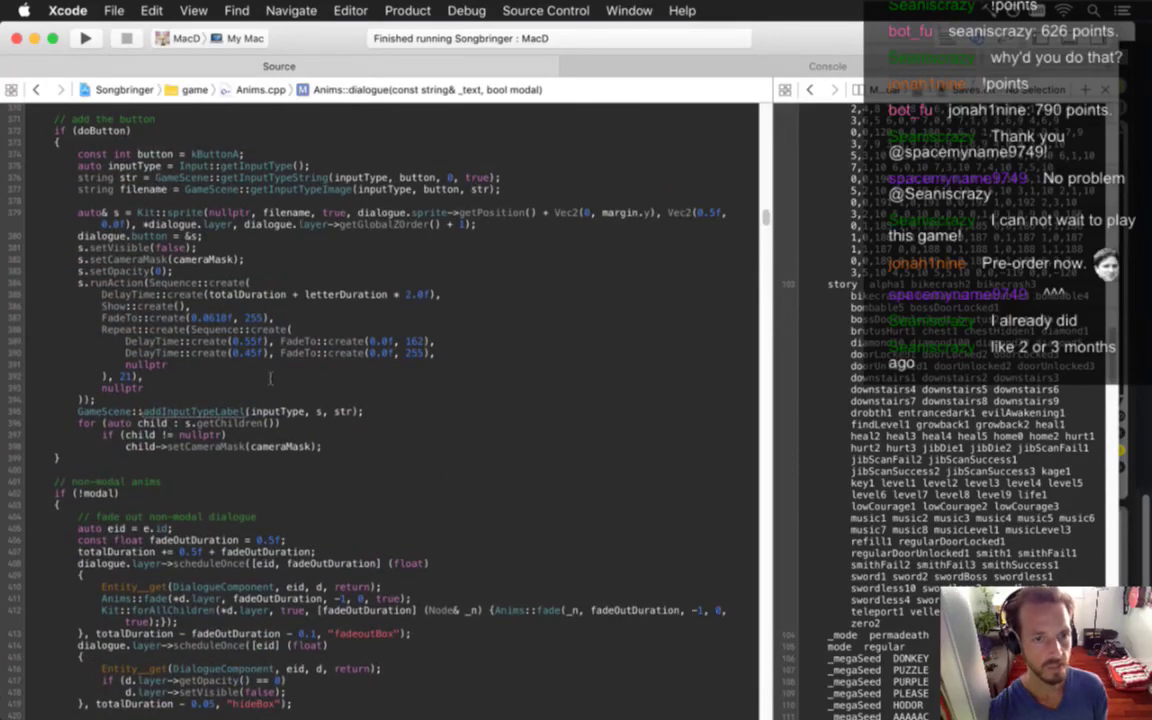
key("Up")
key("Up")
key("Up")
key("Up")
key("Up")
key("Up")
key("Up")
key("Up")
key("Up")
key("Up")
key("Up")
key("Up")
key("super+Left")
key("shift+Down")
key("BackSpace")
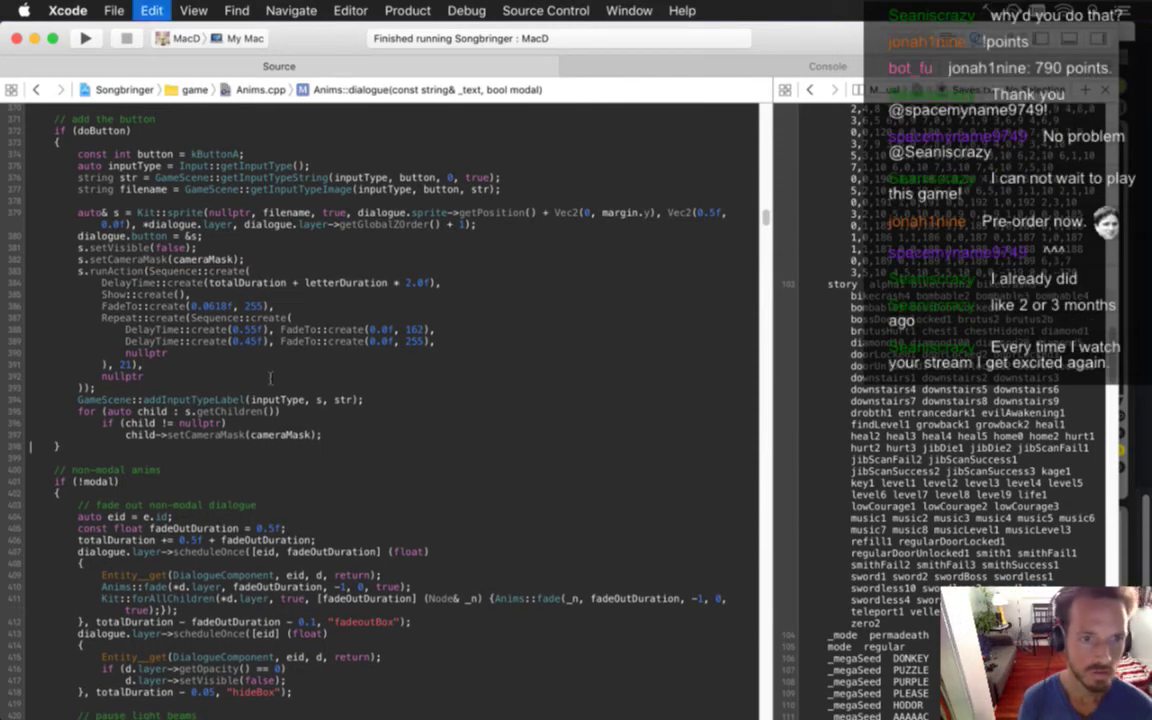
Add s.setOpacity(0); after the child camera mask loop at the end of the doButton block, and save Anims.cpp
key("super+Right")
key("Return")
type("s.setOpacity(0);")
key("super+s")
type("// set opacity ")
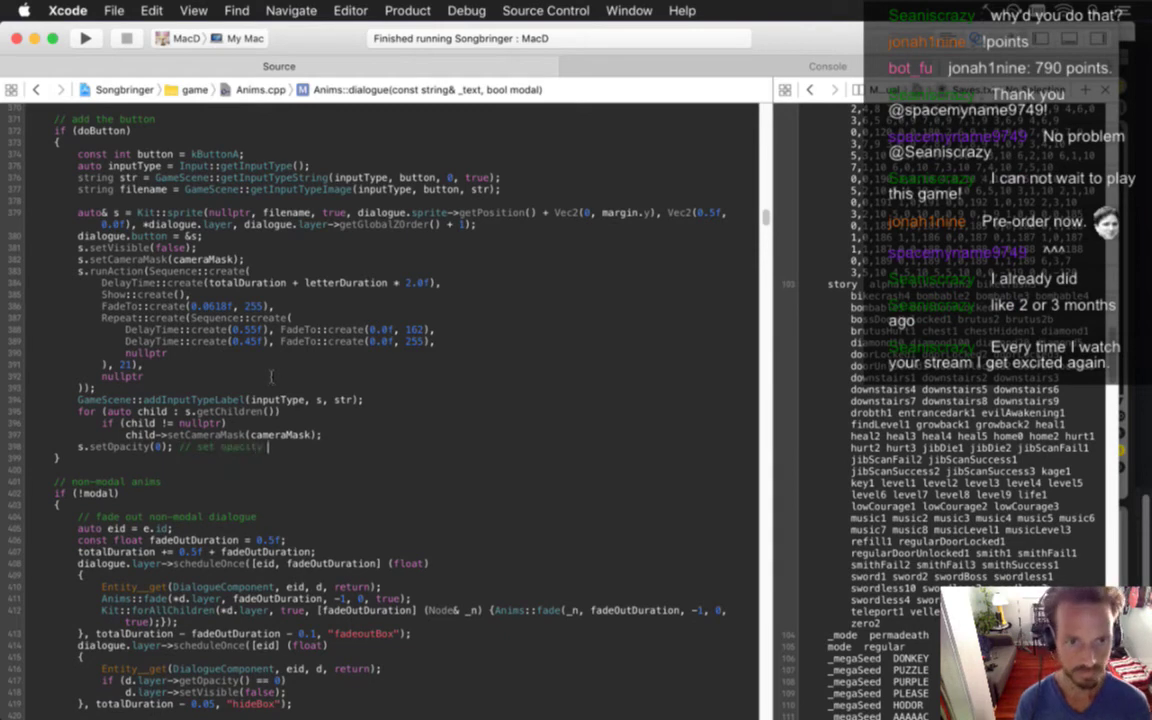
type("0")
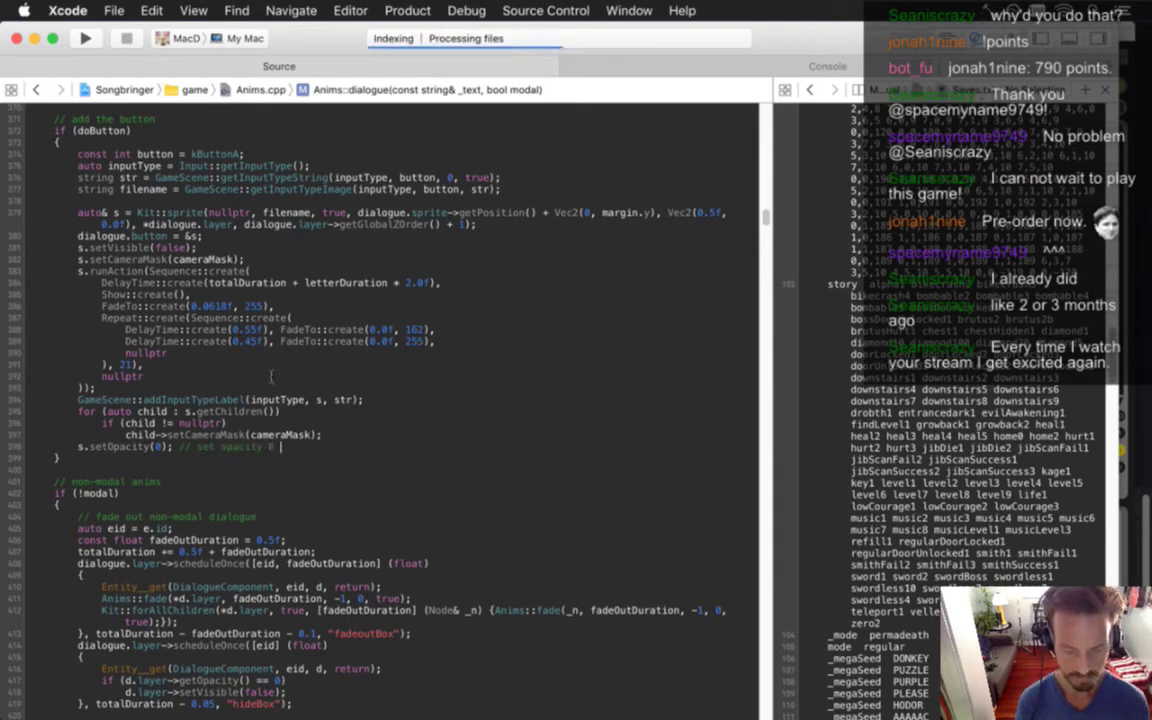
key("BackSpace")
key("BackSpace")
key("BackSpace")
key("BackSpace")
key("BackSpace")
key("BackSpace")
key("BackSpace")
key("BackSpace")
key("BackSpace")
key("BackSpace")
key("BackSpace")
key("BackSpace")
key("BackSpace")
key("BackSpace")
key("BackSpace")
key("BackSpace")
key("BackSpace")
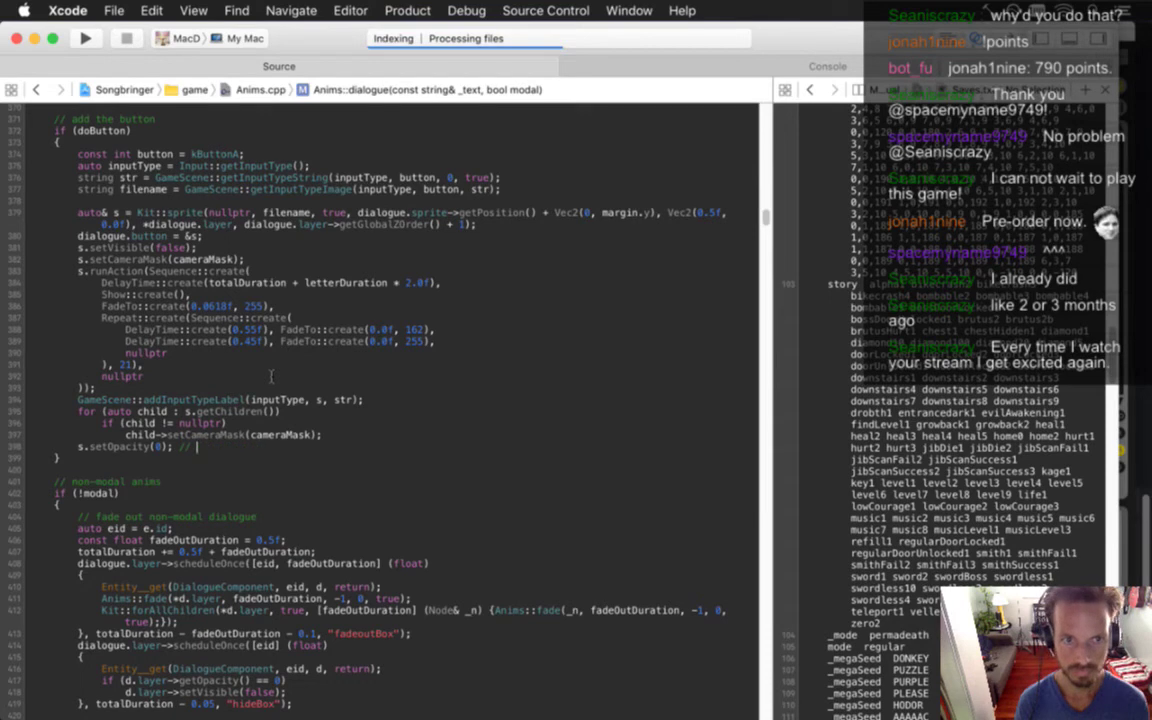
Comment the new s.setOpacity(0) line with "// do this after adding input type label"
type("// do this after ")
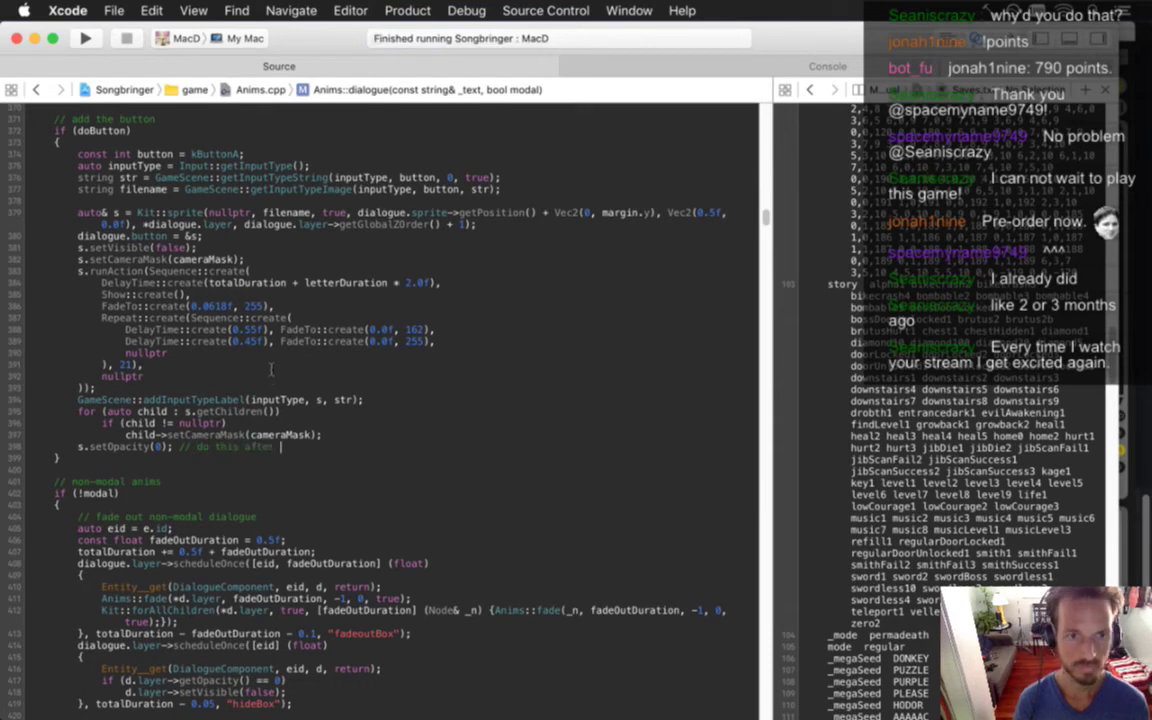
type("adding ")
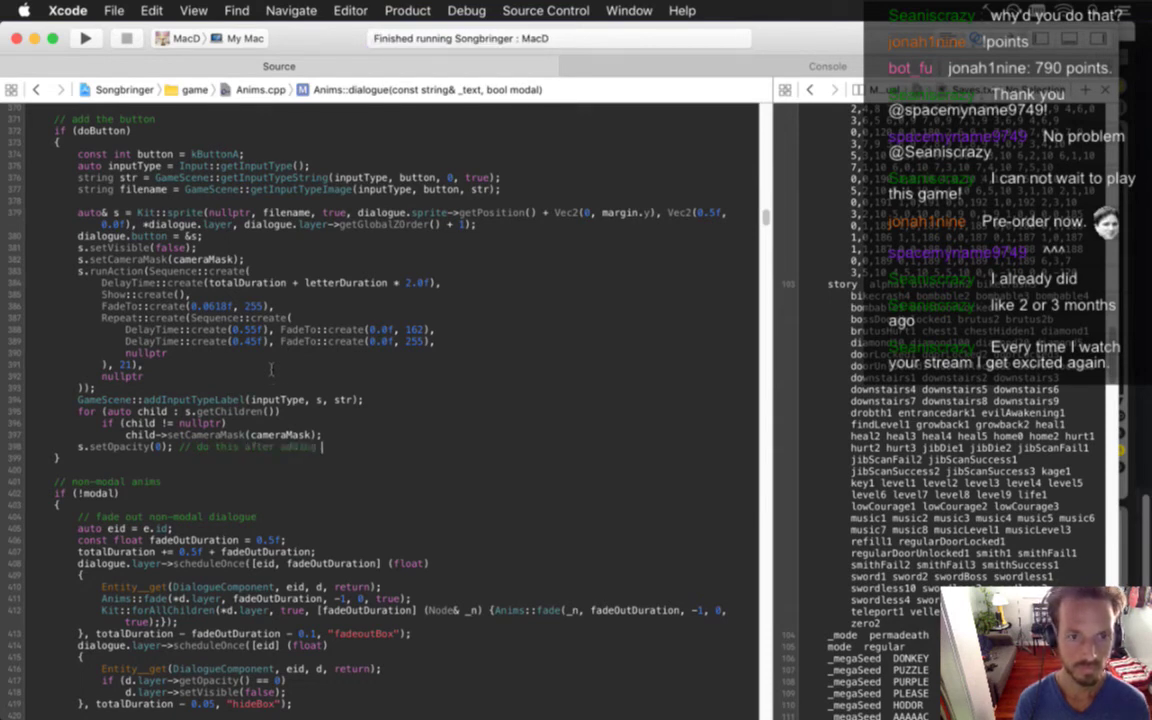
type("pnput type label")
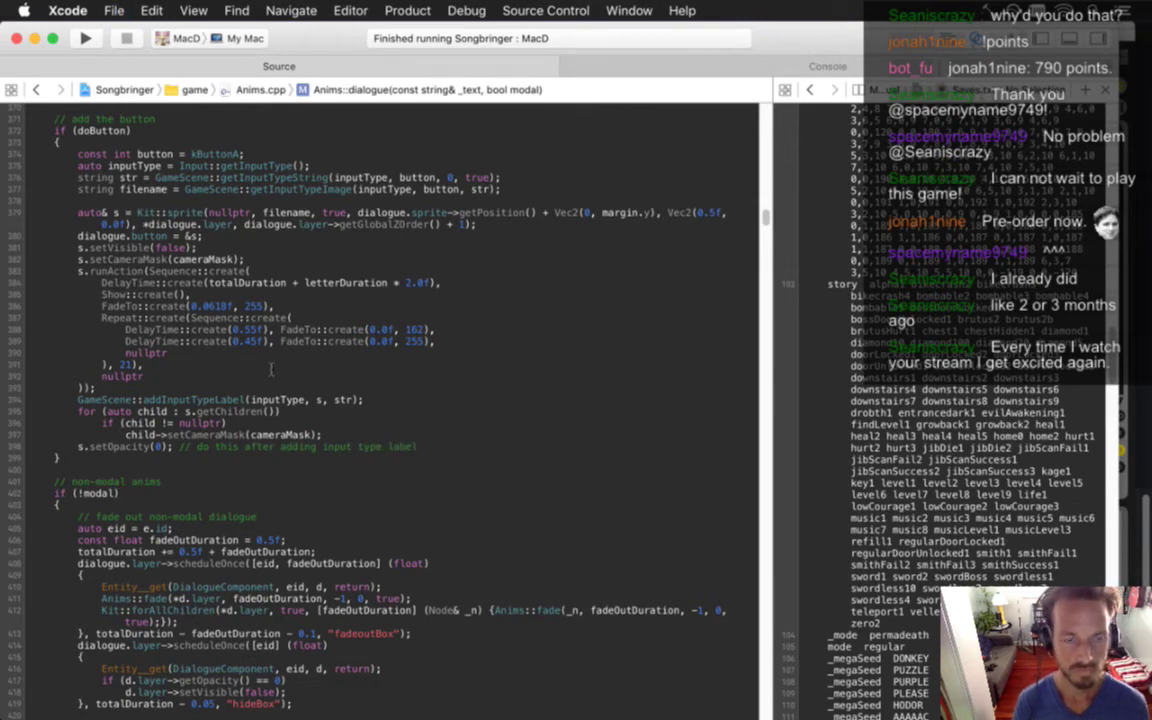
Build and run Songbringer, and walk the character down to Brutus to start his dialogue
key("super+r")
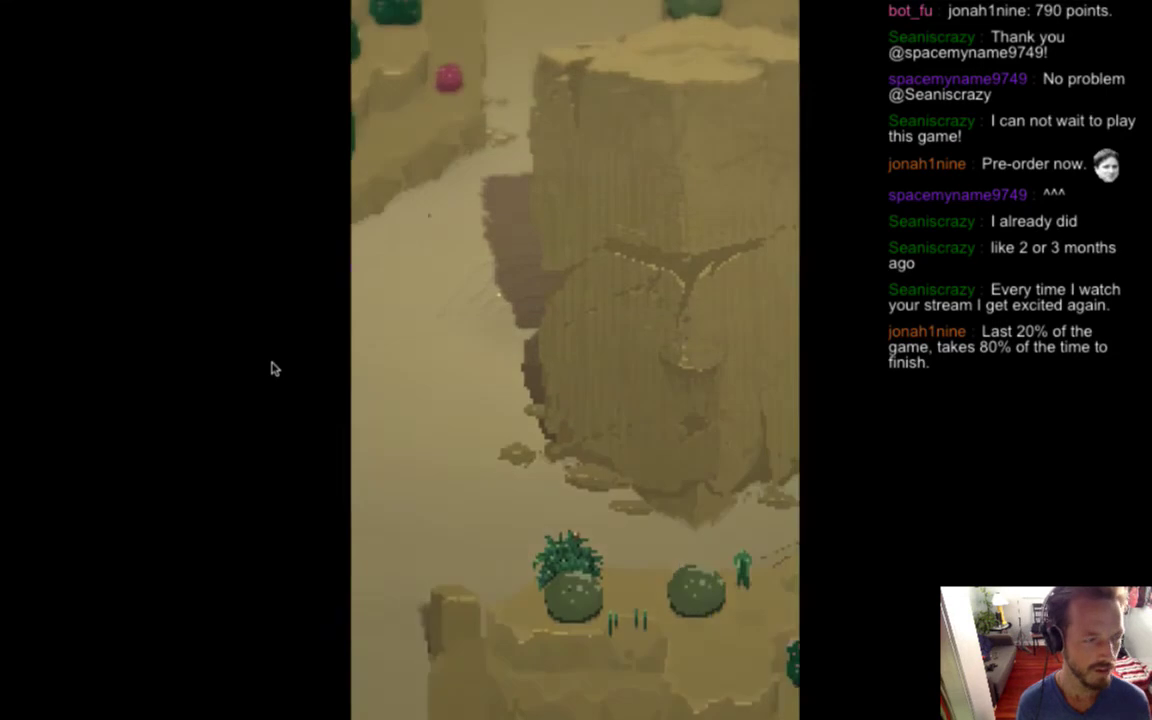
key("Up")
key("Tab")
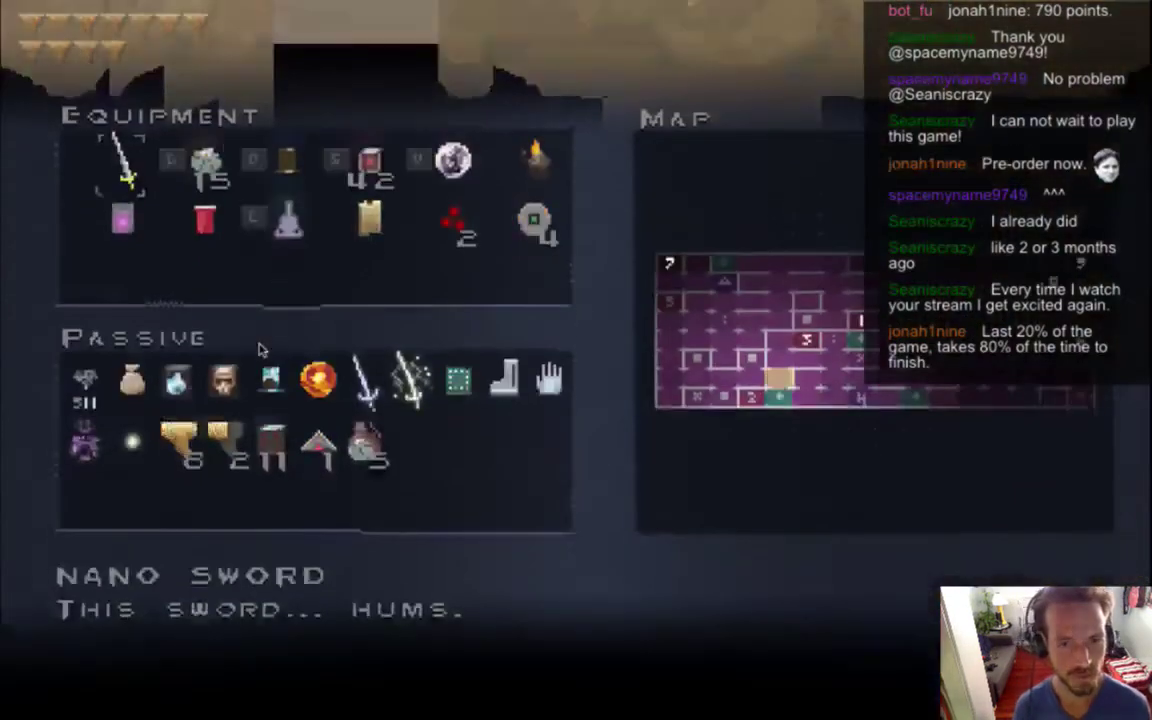
key("Tab")
key("Down")
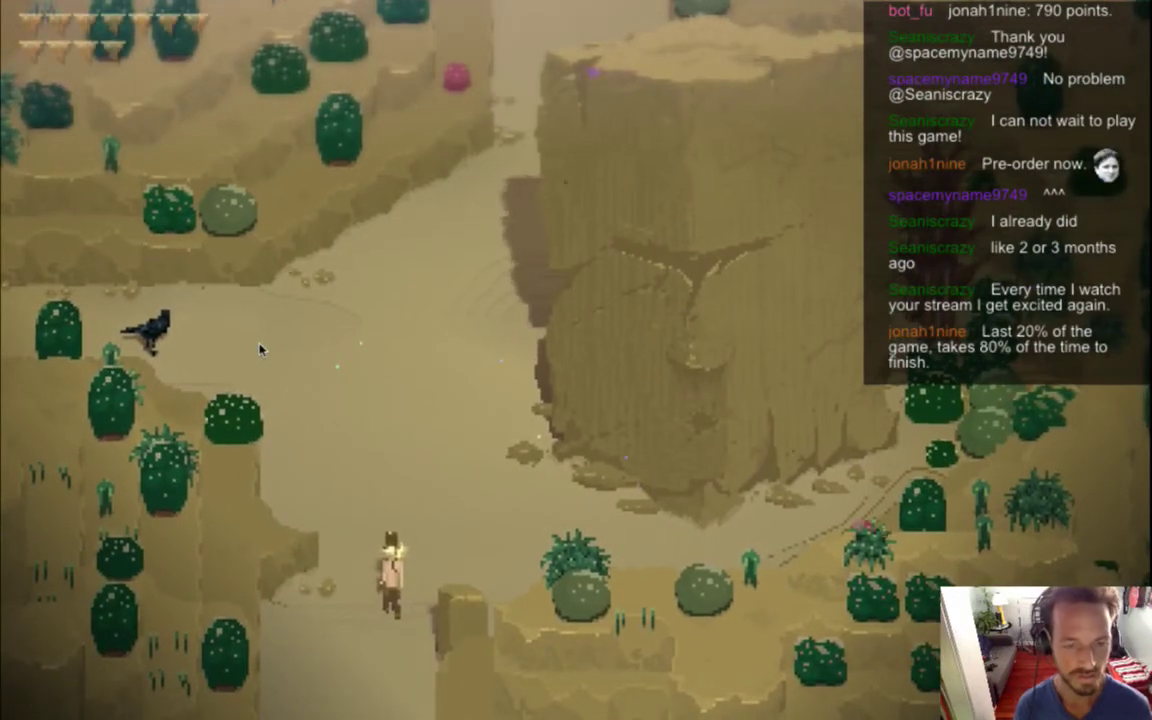
key("Down")
key("Up")
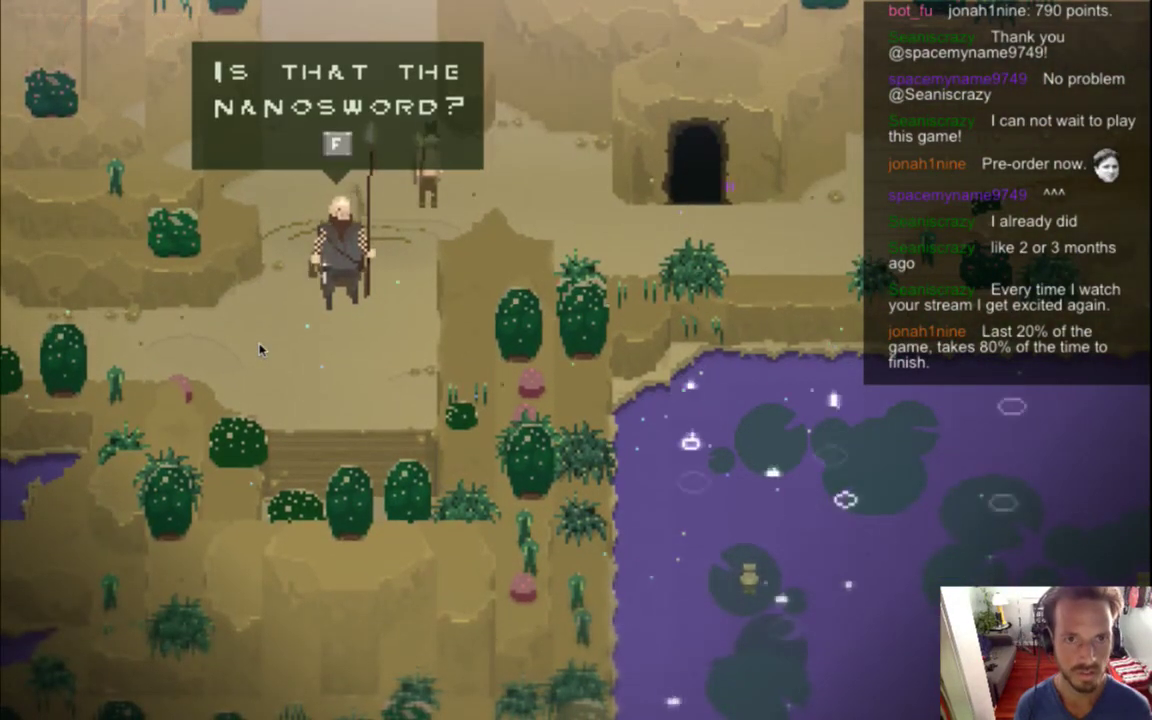
Advance through Brutus's whole dialogue to the Bio Detector item screen to test the button animation, and quit the game
key("Return")
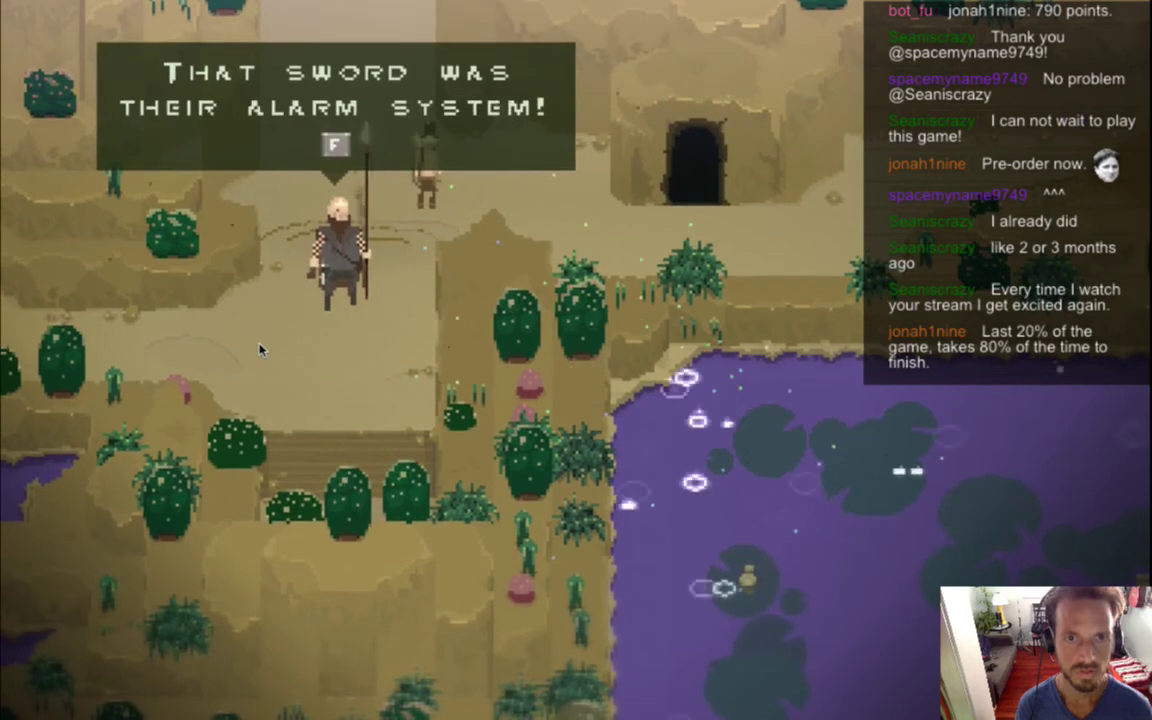
key("Return")
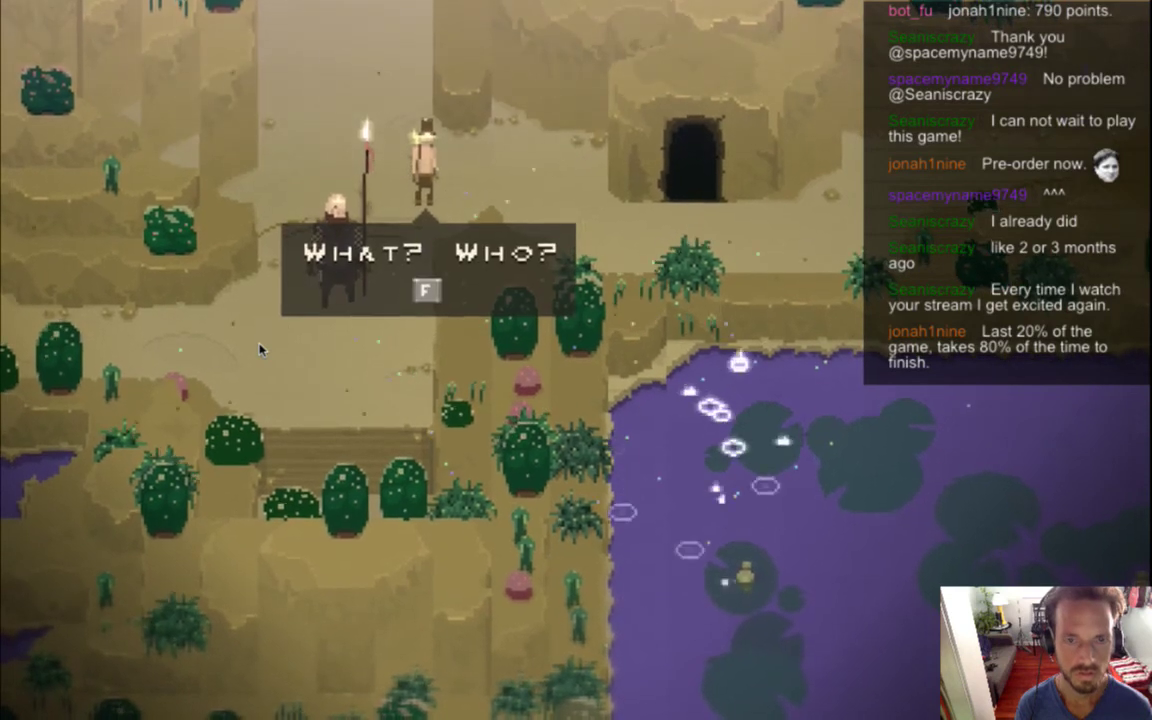
key("Return")
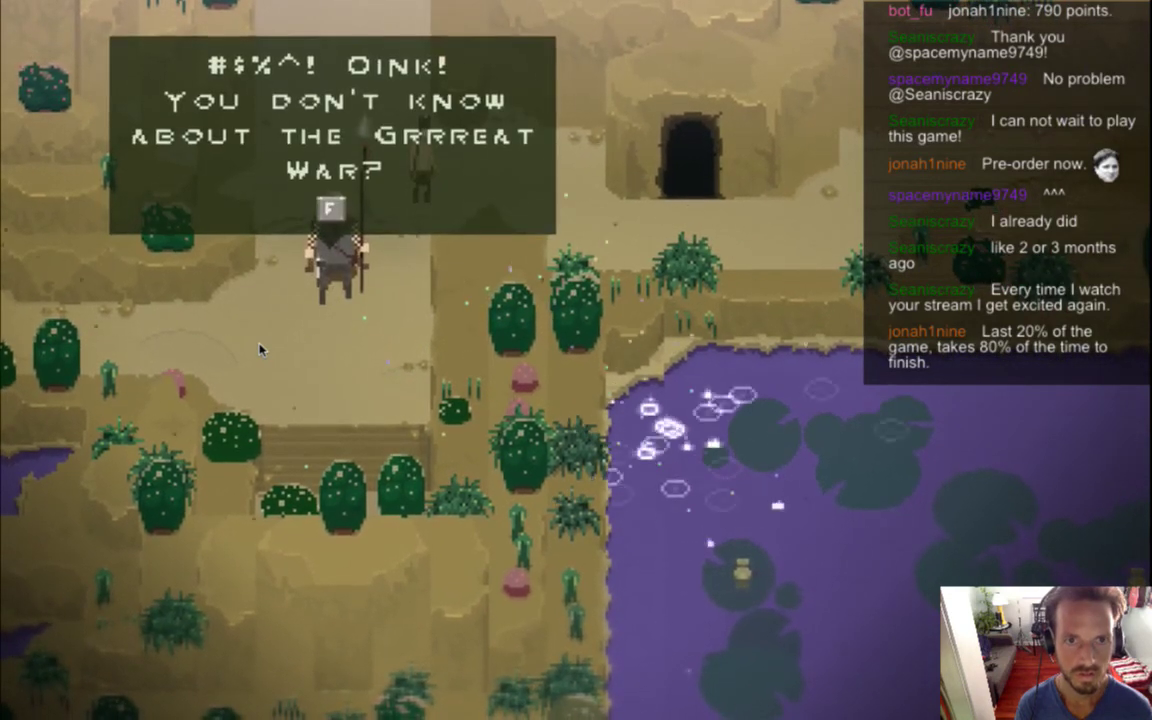
key("f")
key("f")
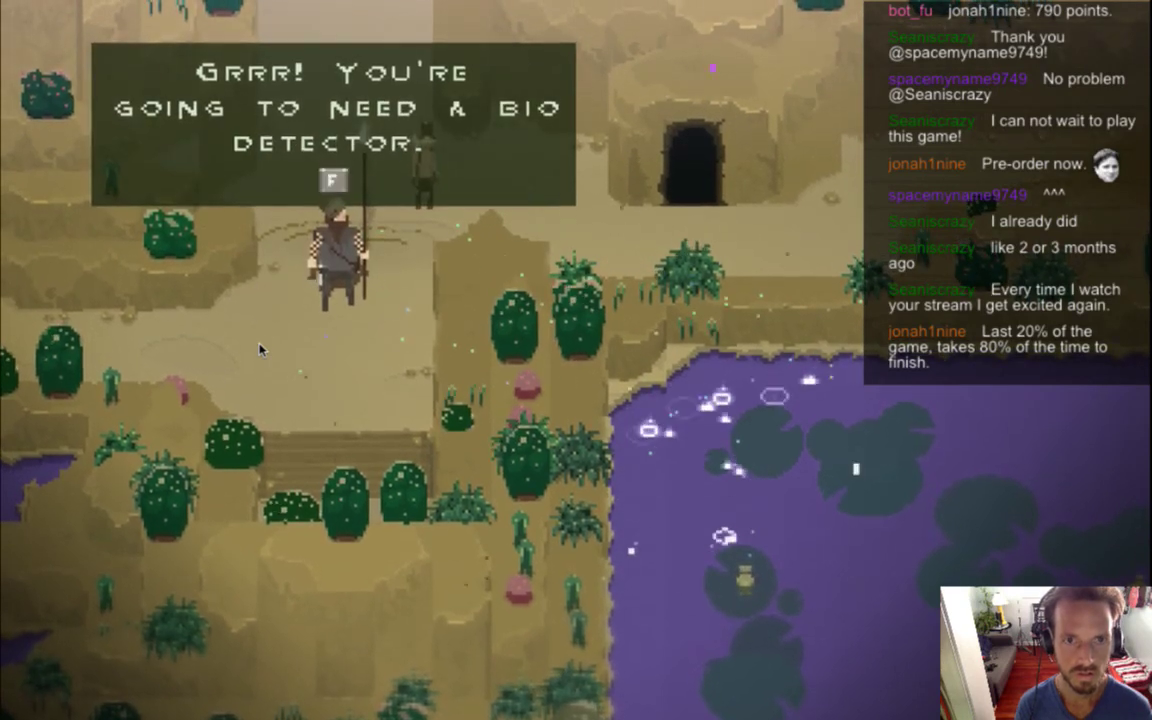
key("f")
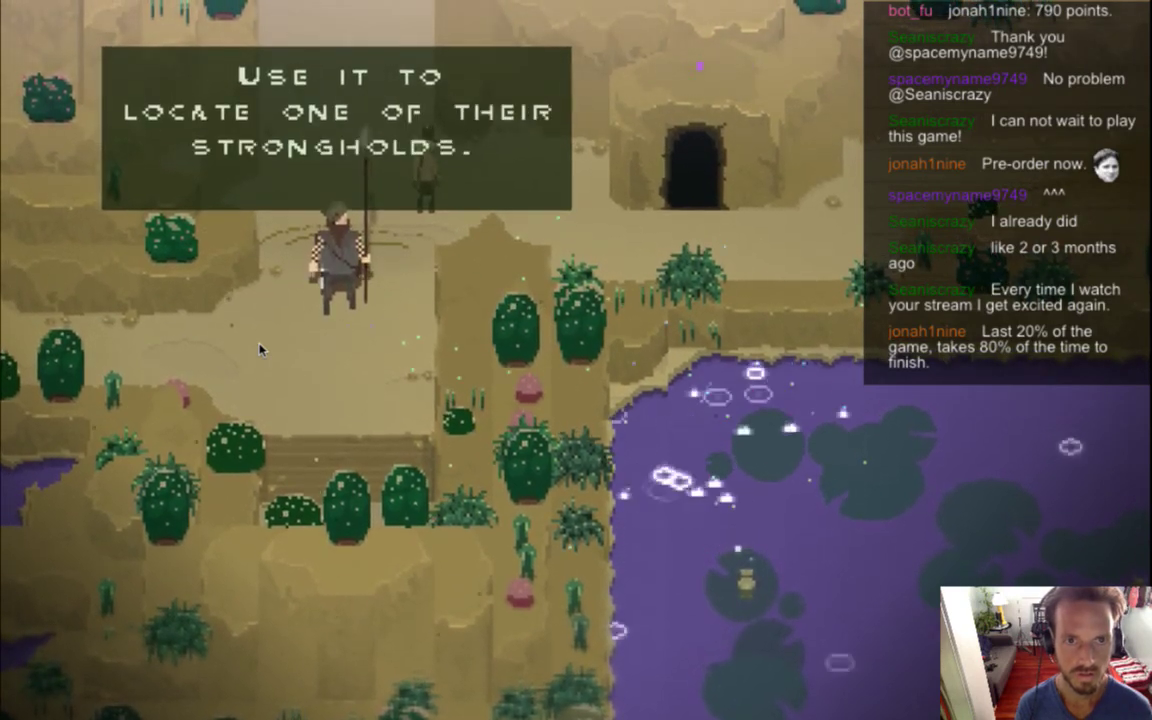
key("f")
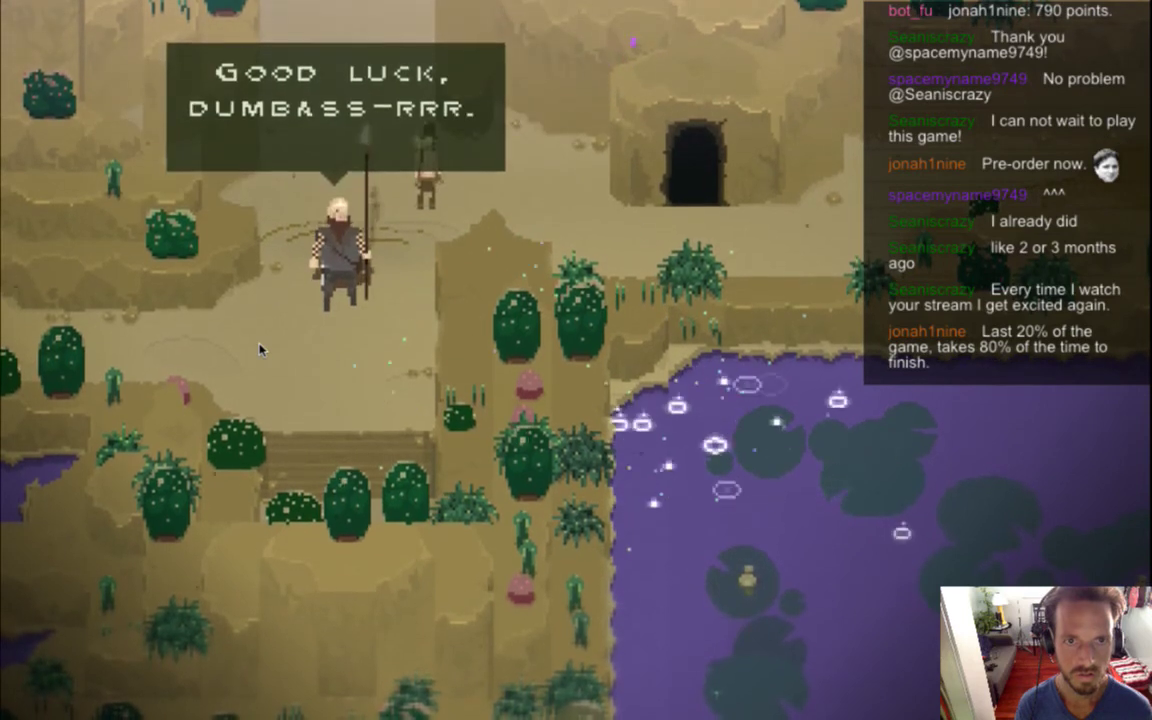
key("f")
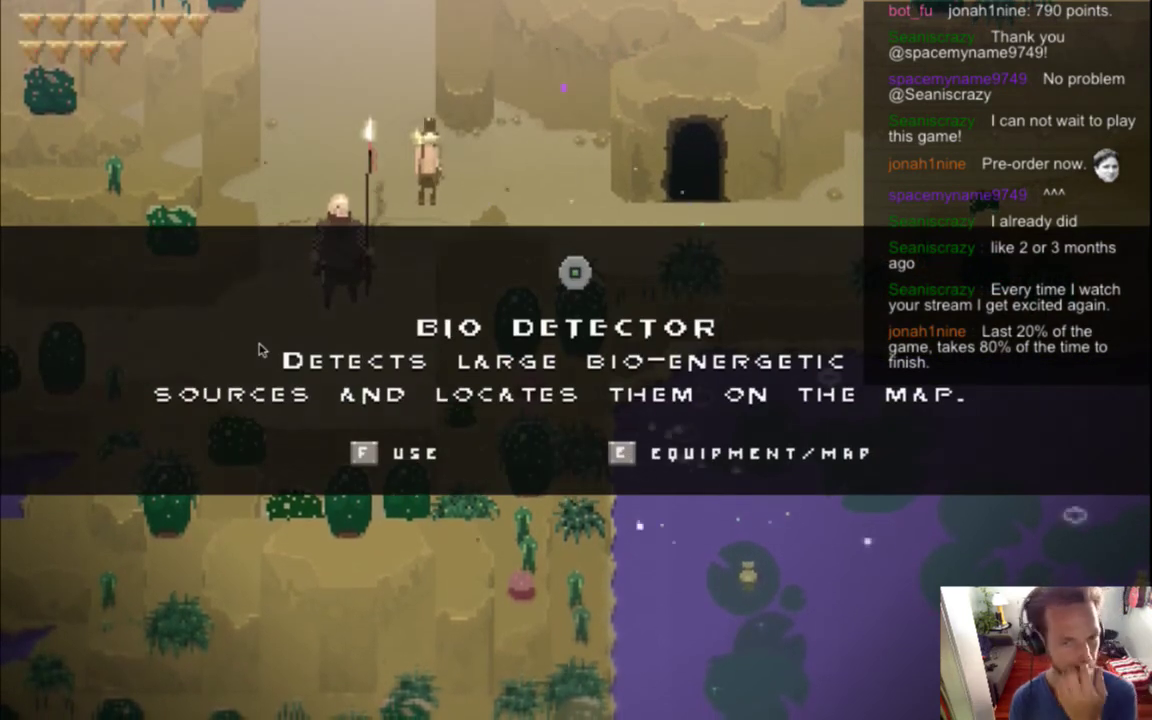
key("super+q")
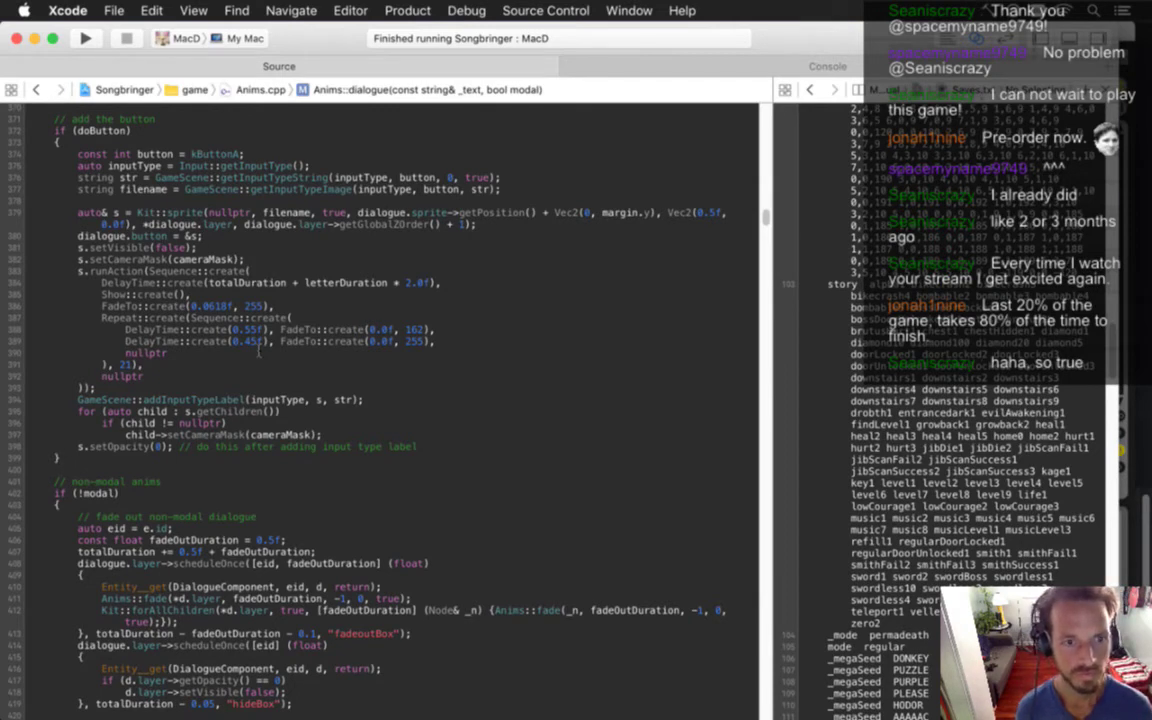
Review the dialogue code in Anims.cpp from getLetterDelay and labelAnim through stopDialogueActions and finishDialogue
scroll(259, 347, "down", 10)
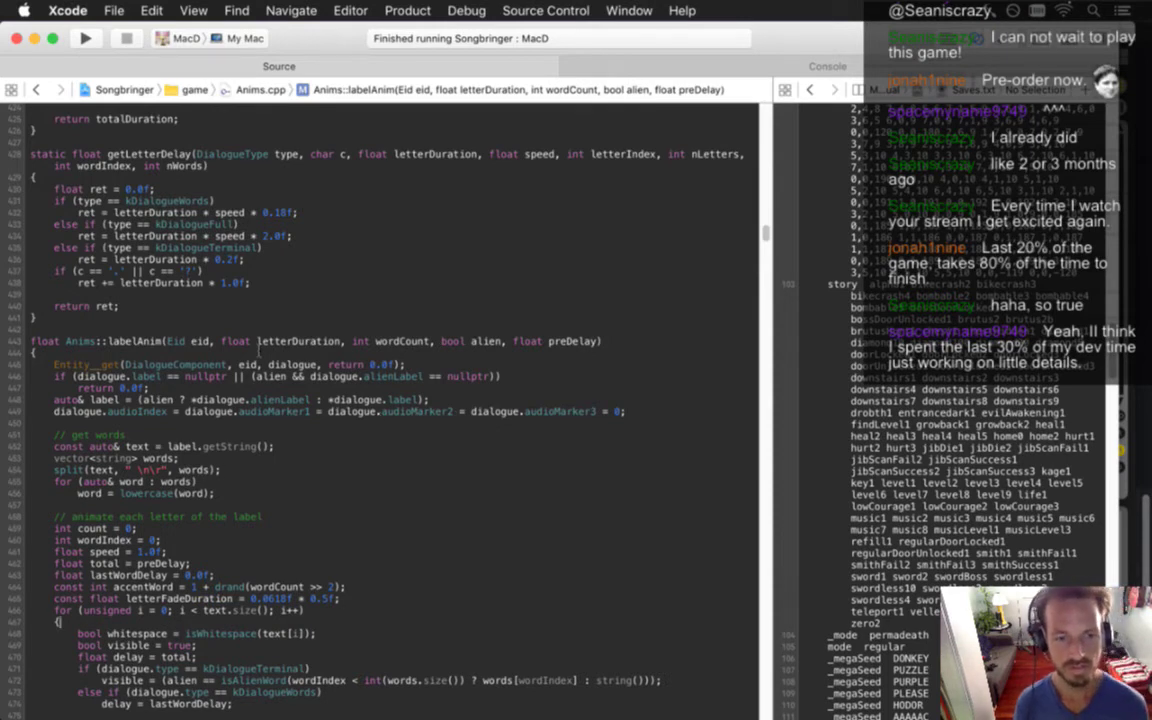
scroll(259, 350, "down", 5)
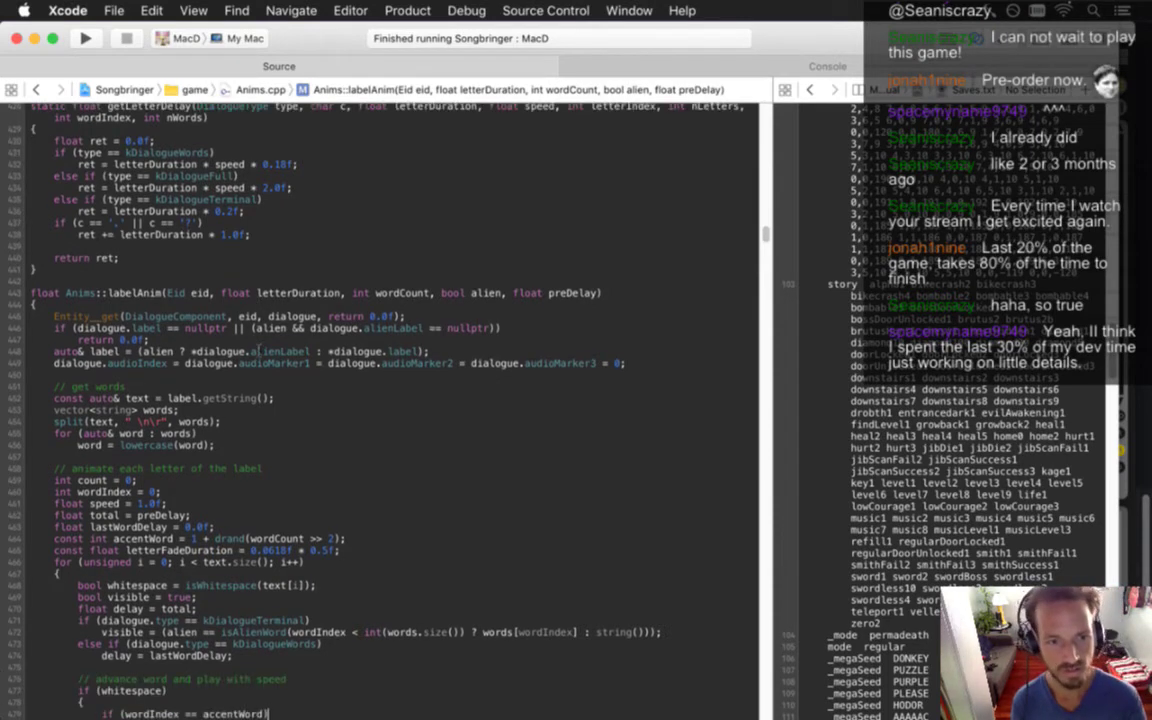
scroll(259, 350, "down", 1)
scroll(259, 350, "down", 2)
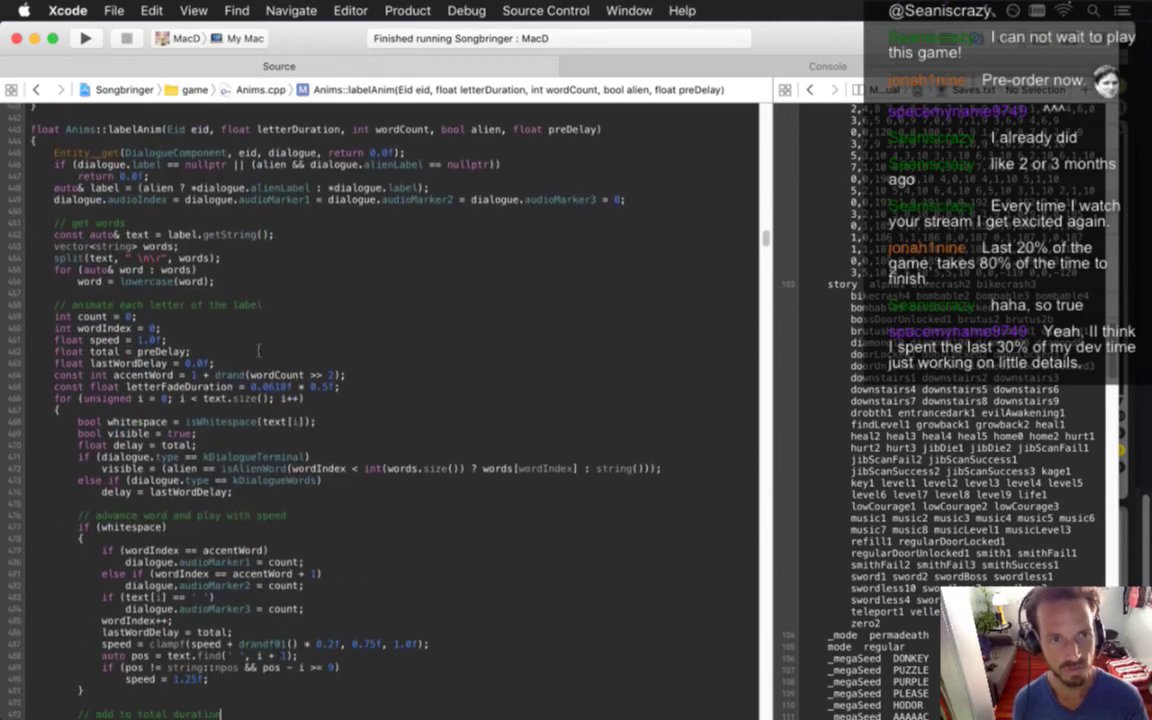
scroll(259, 350, "down", 2)
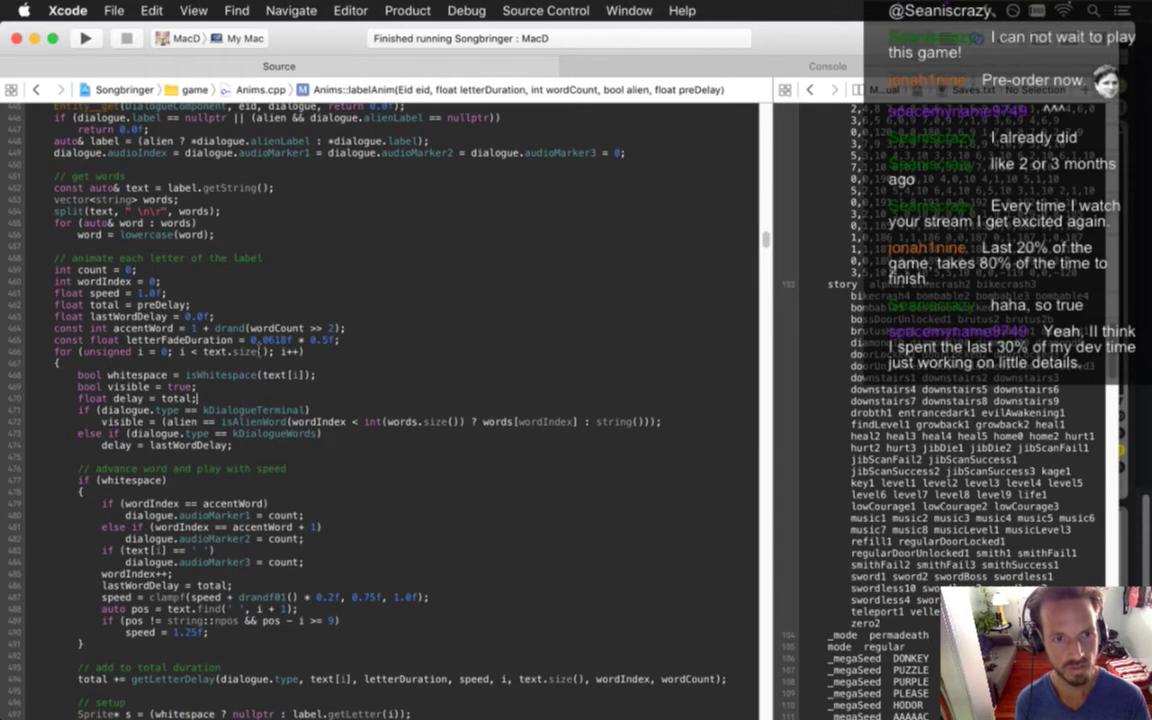
scroll(259, 350, "up", 4)
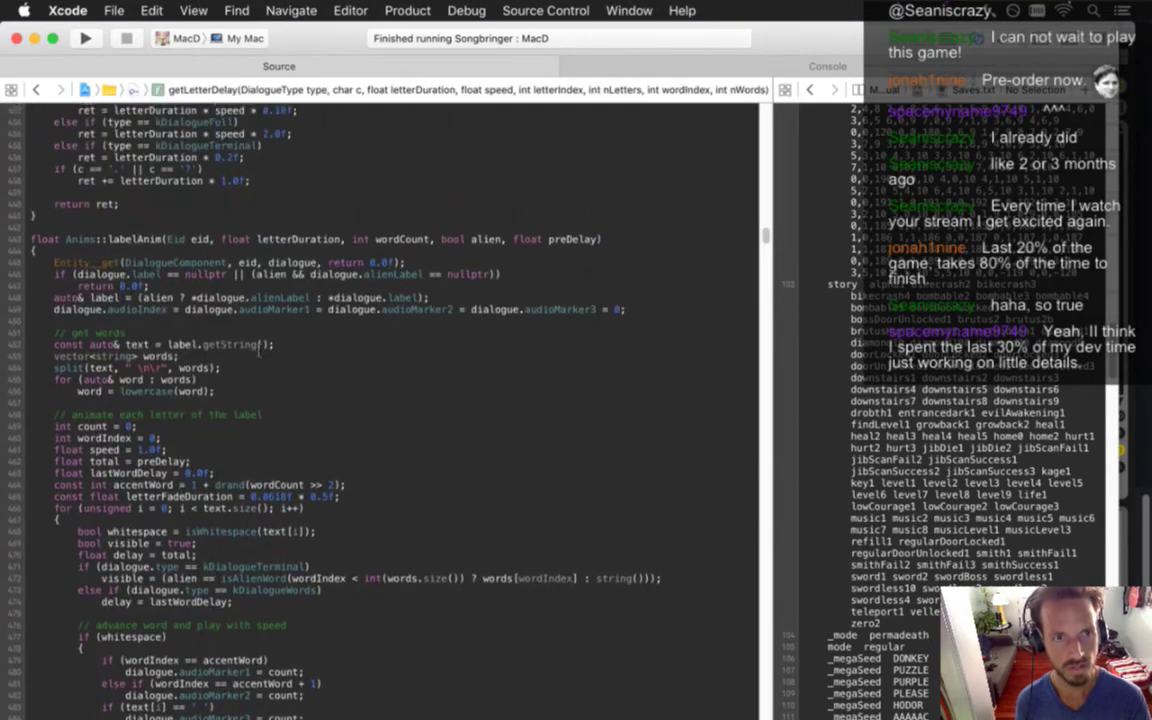
scroll(259, 350, "up", 5)
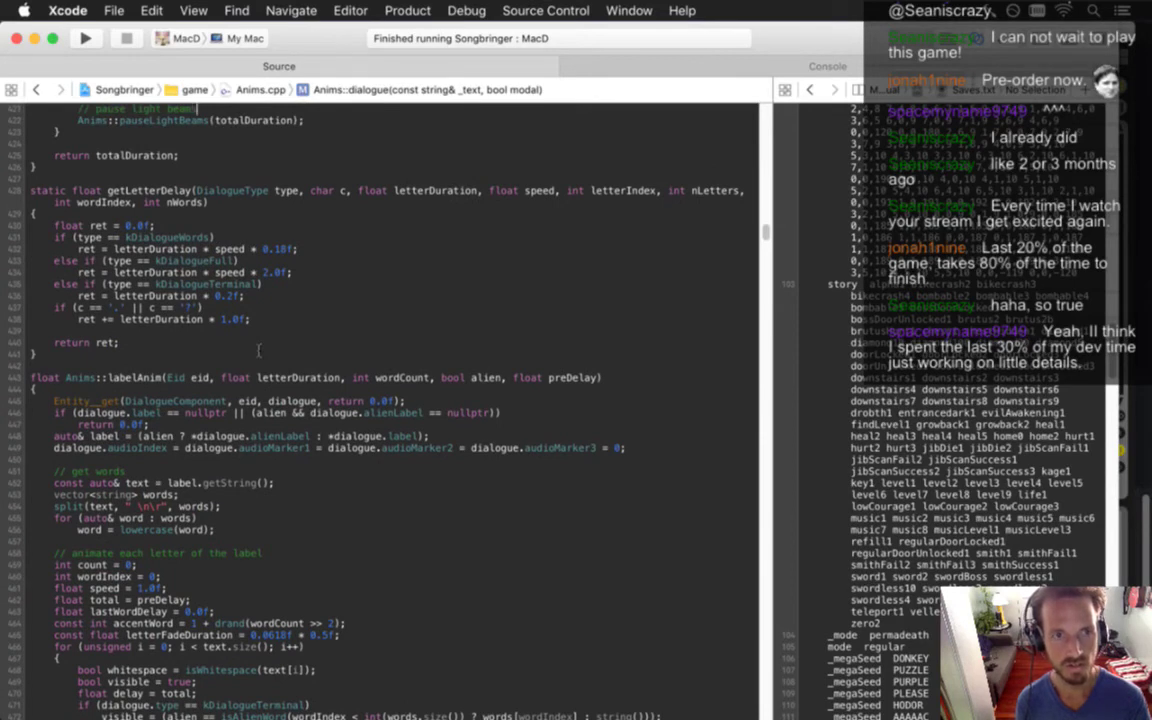
scroll(259, 350, "down", 20)
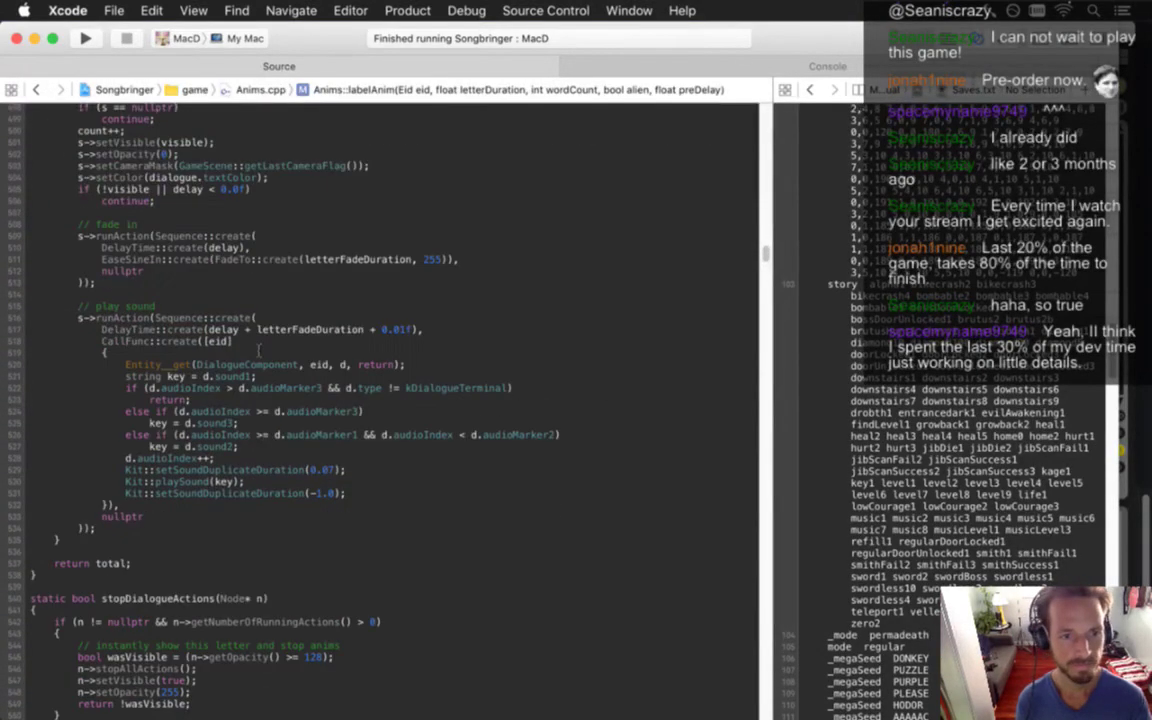
scroll(259, 350, "down", 20)
scroll(259, 350, "up", 3)
scroll(259, 350, "up", 5)
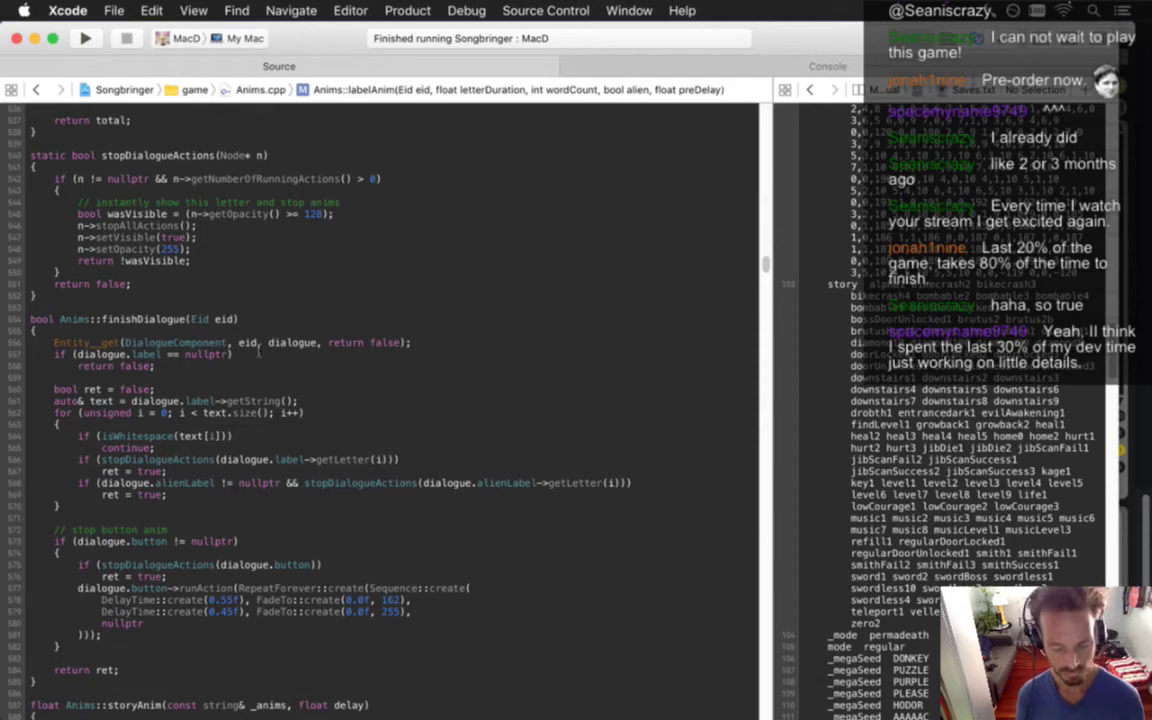
Run the game again, walk to Brutus and slow the game speed to 0.2x for his dialogue
key("super+r")
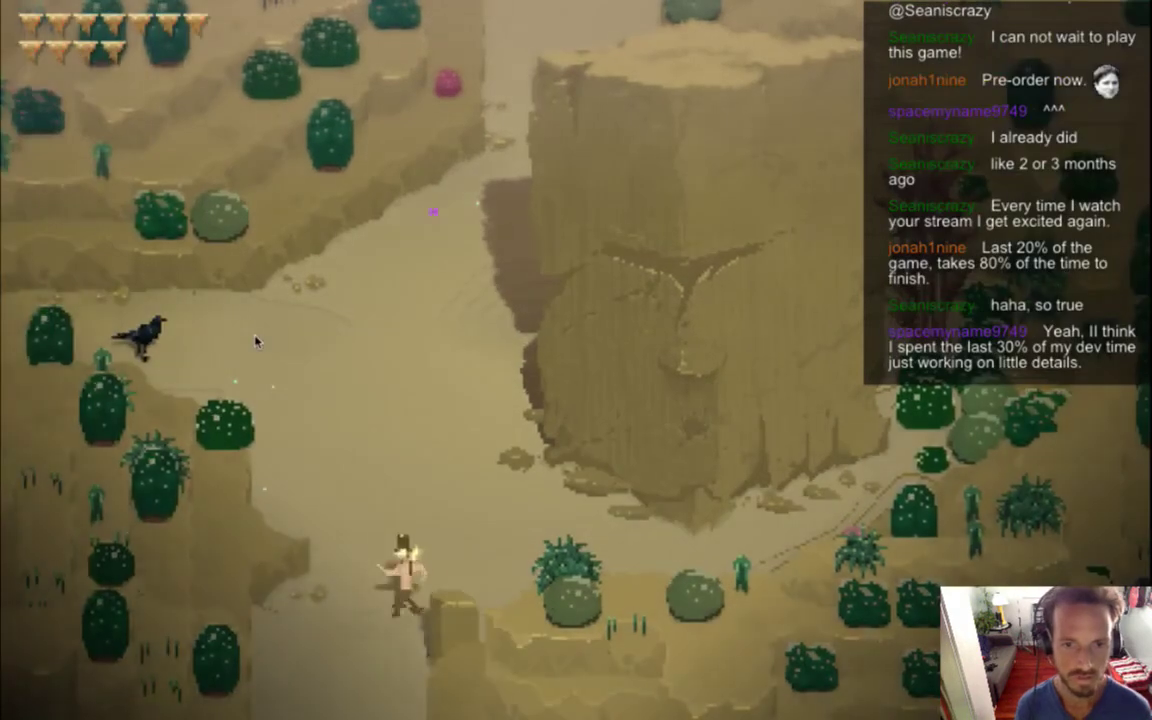
key("equal")
key("equal")
key("minus")
key("minus")
key("minus")
key("minus")
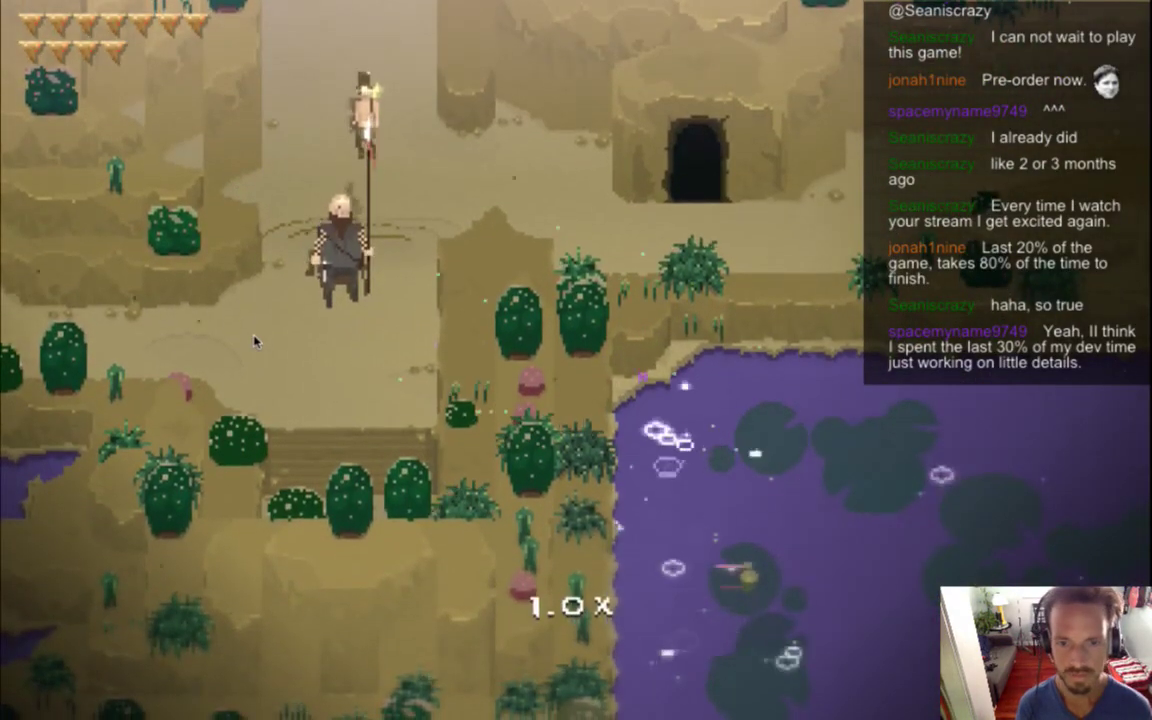
key("minus")
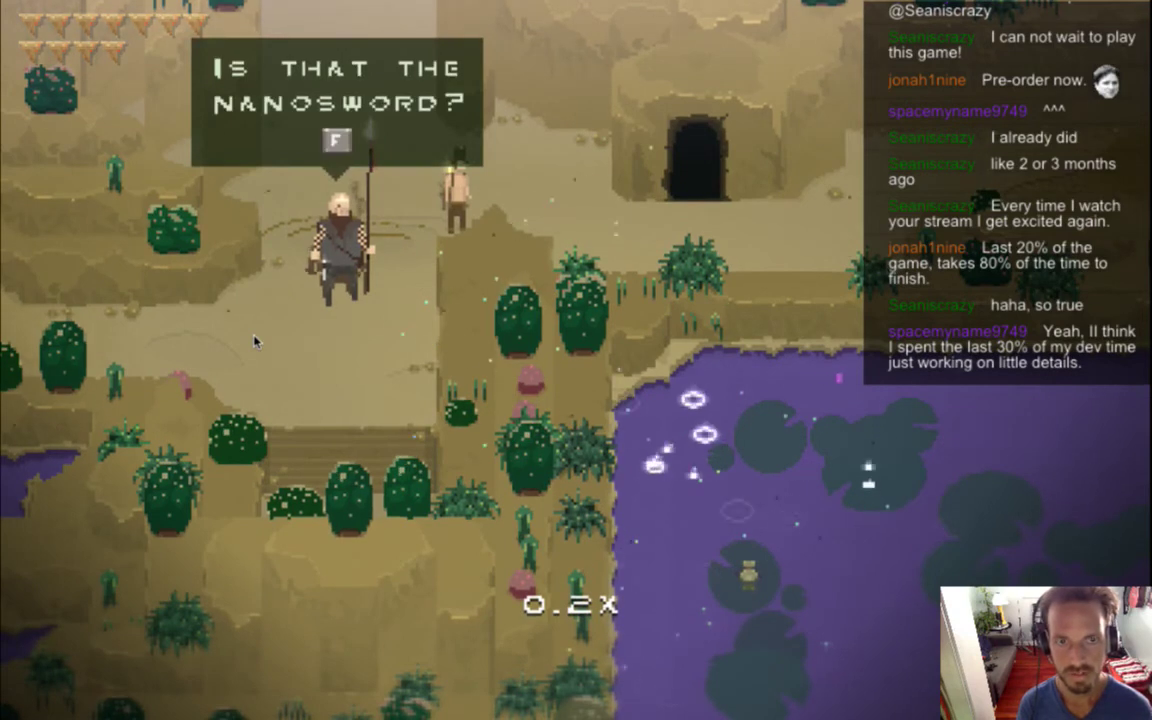
Skip through Brutus's next dialogue lines to check the letter and button animation in slow motion, and quit the game
key("f")
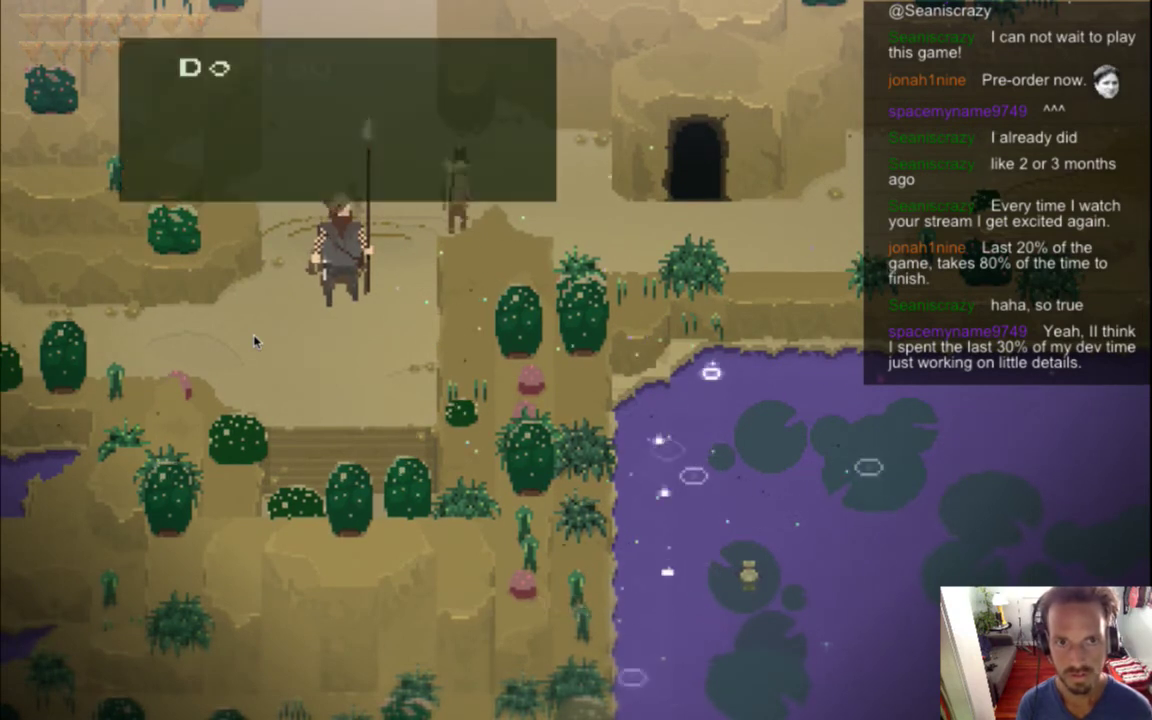
key("f")
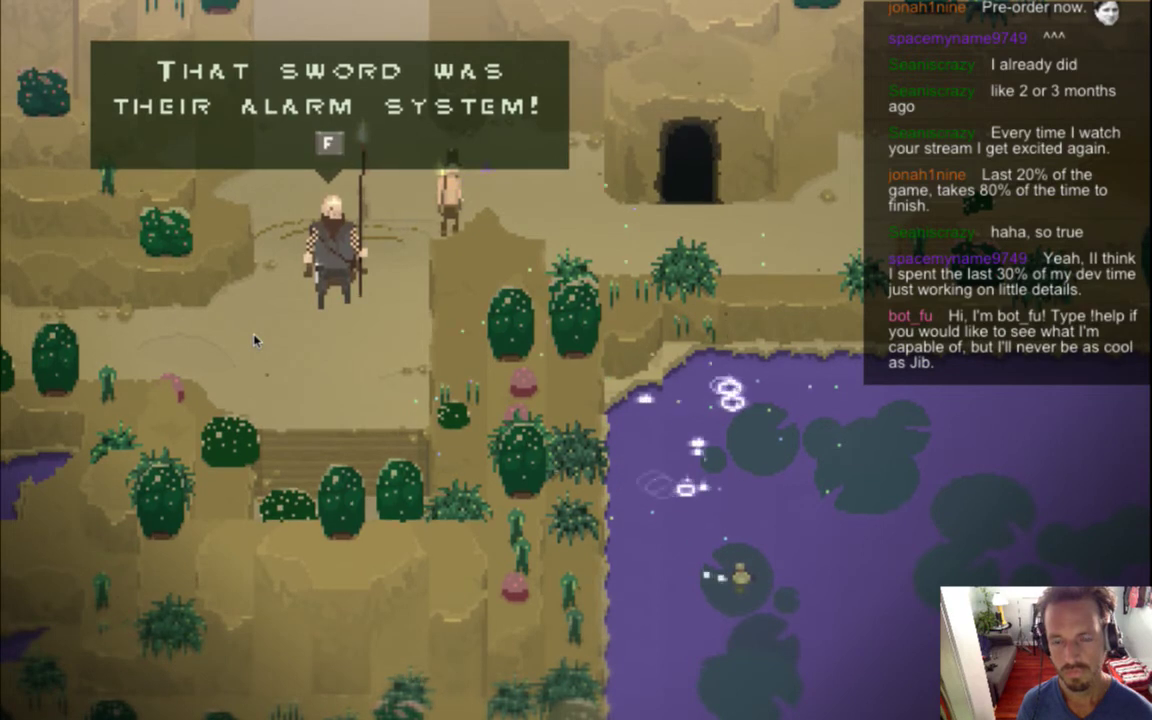
key("super+q")
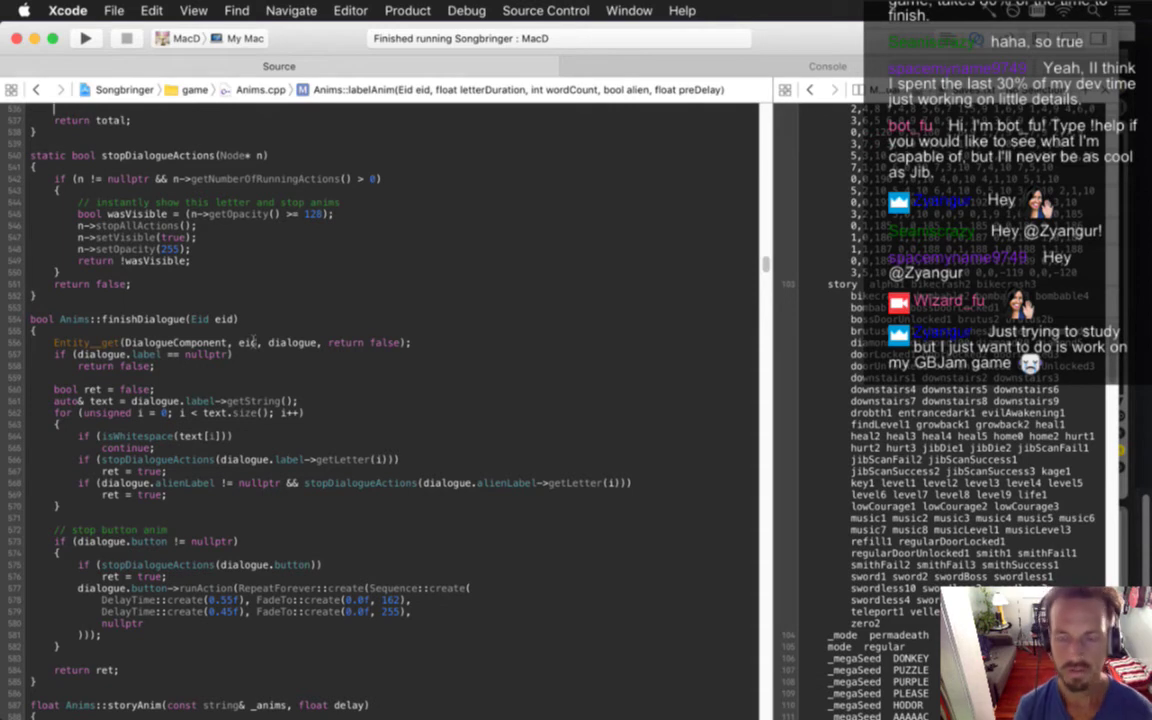
Go to the start of the game settings file open beside Anims.cpp
scroll(880, 400, "up", 20)
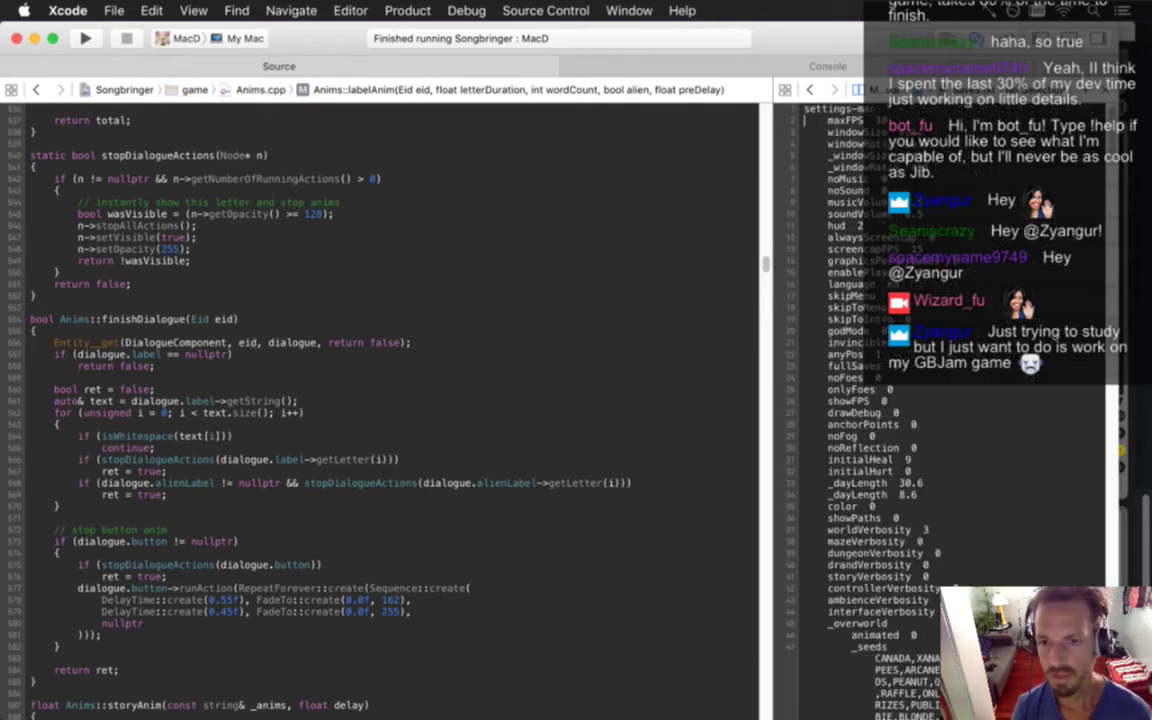
Set storyVerbosity to 1 in the settings file and run the game
key("BackSpace")
type("1")
key("super+r")
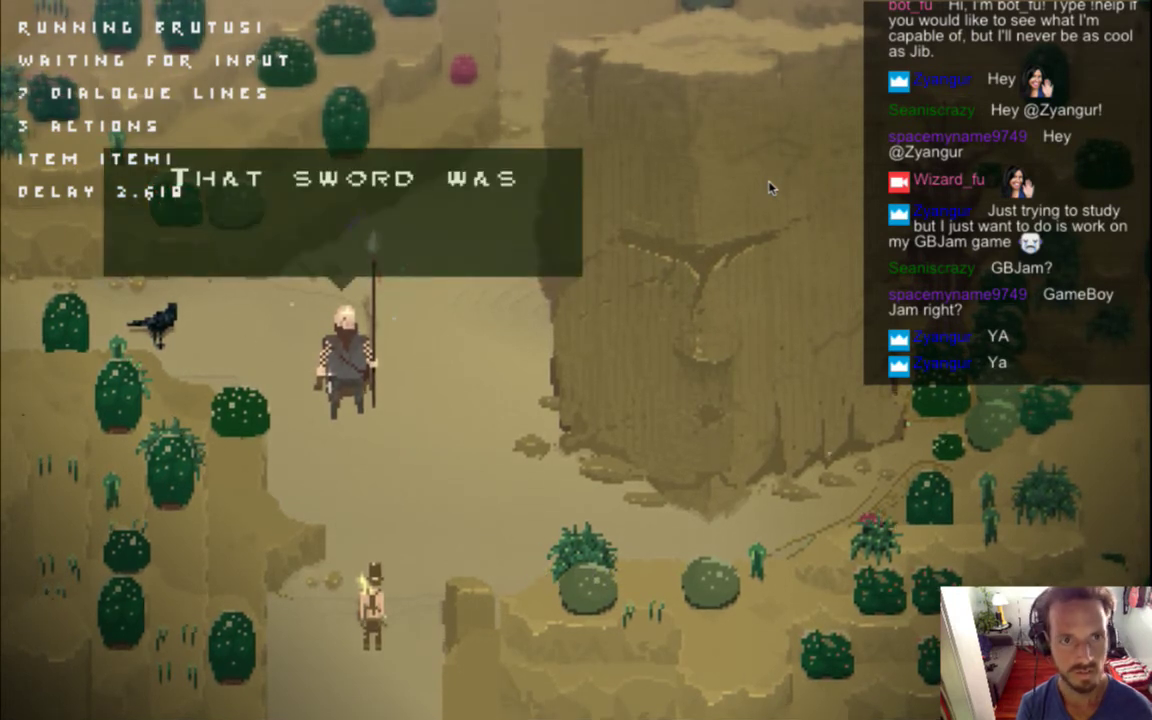
Restart the game for another test of the Brutus encounter, and open and close the equipment screen
key("super+Tab")
left_click(770, 187)
key("super+r")
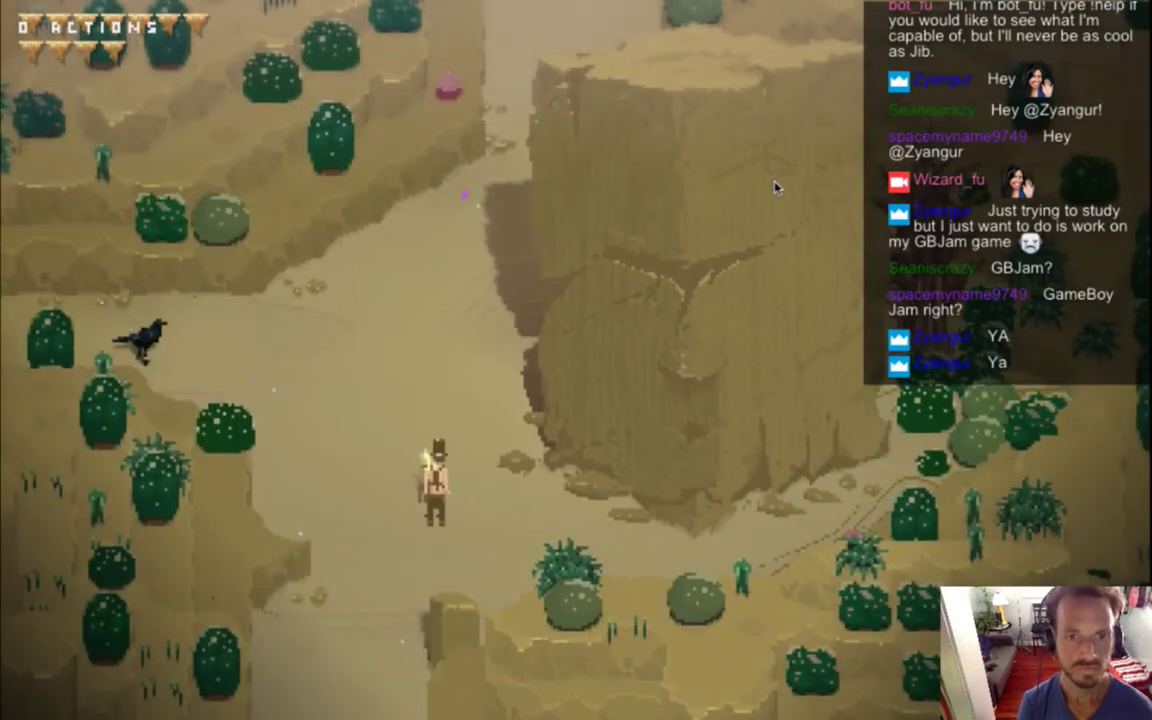
key("Tab")
key("Tab")
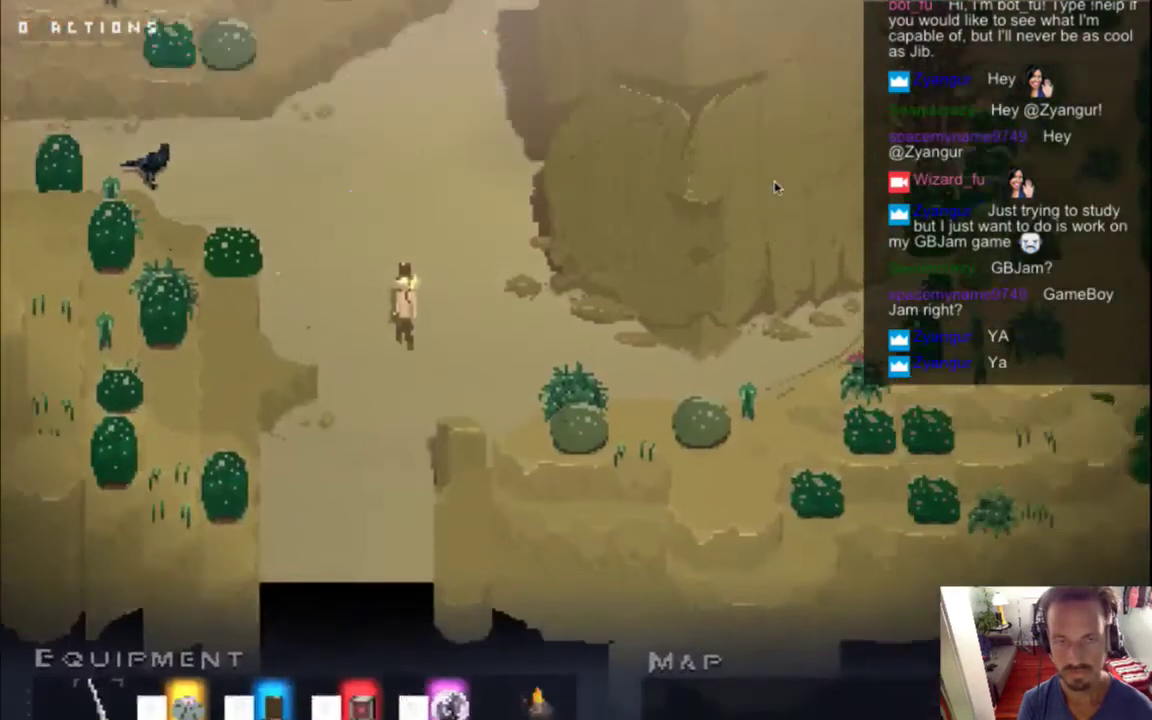
Trigger the brutus1 story in the running game, advance Brutus's dialogue to the sword alarm line, and quit the game
key("minus")
key("Down")
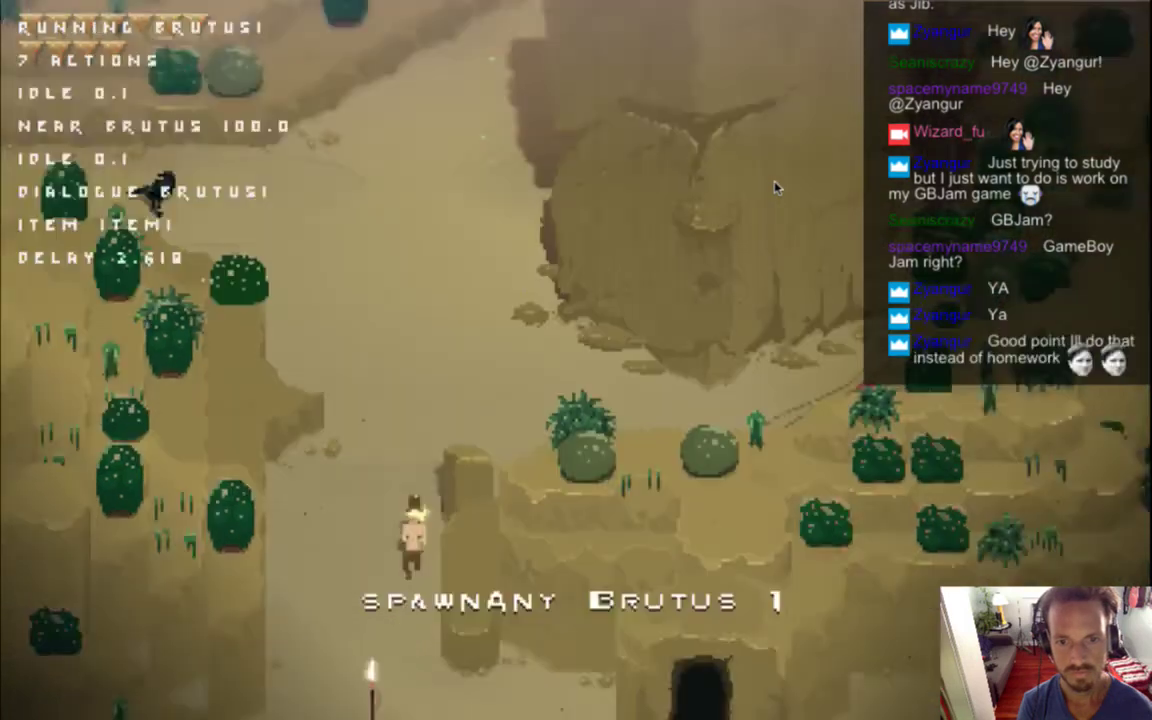
key("minus")
key("minus")
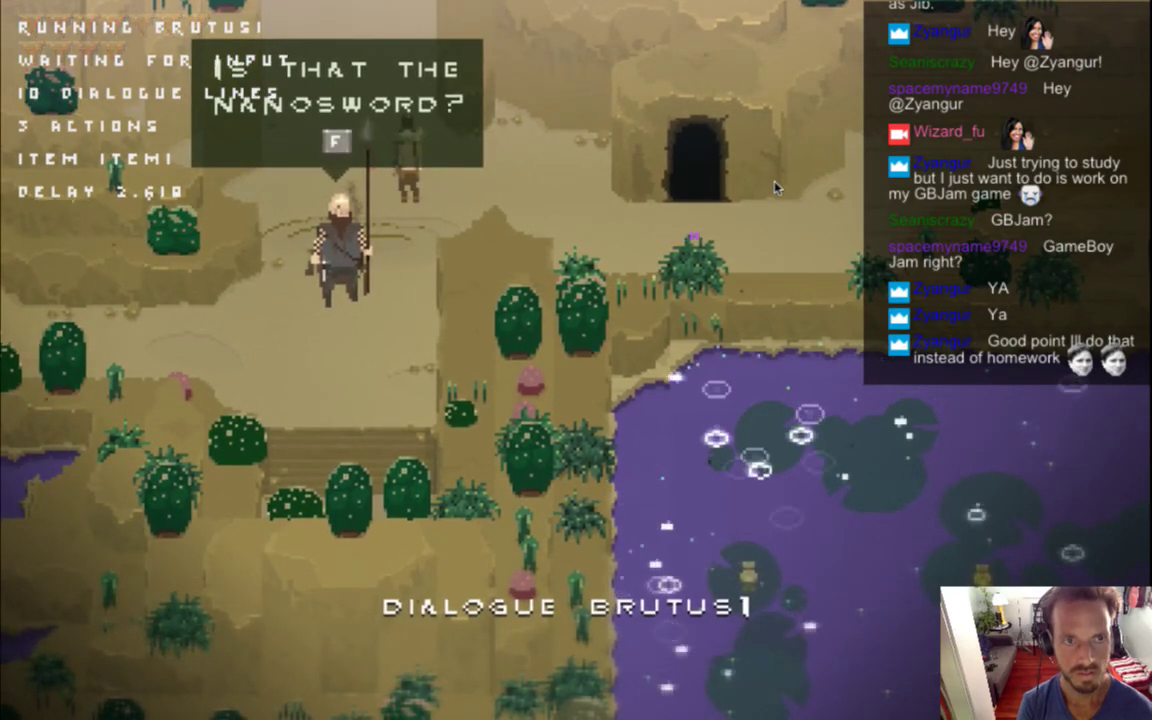
key("f")
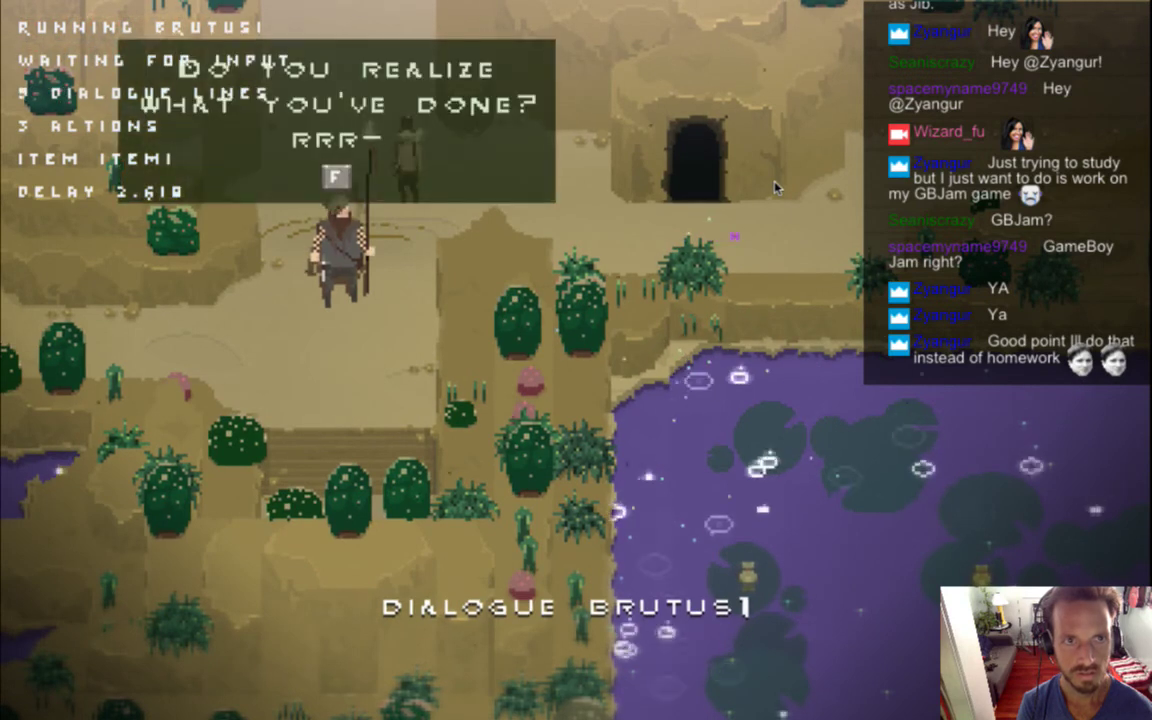
key("f")
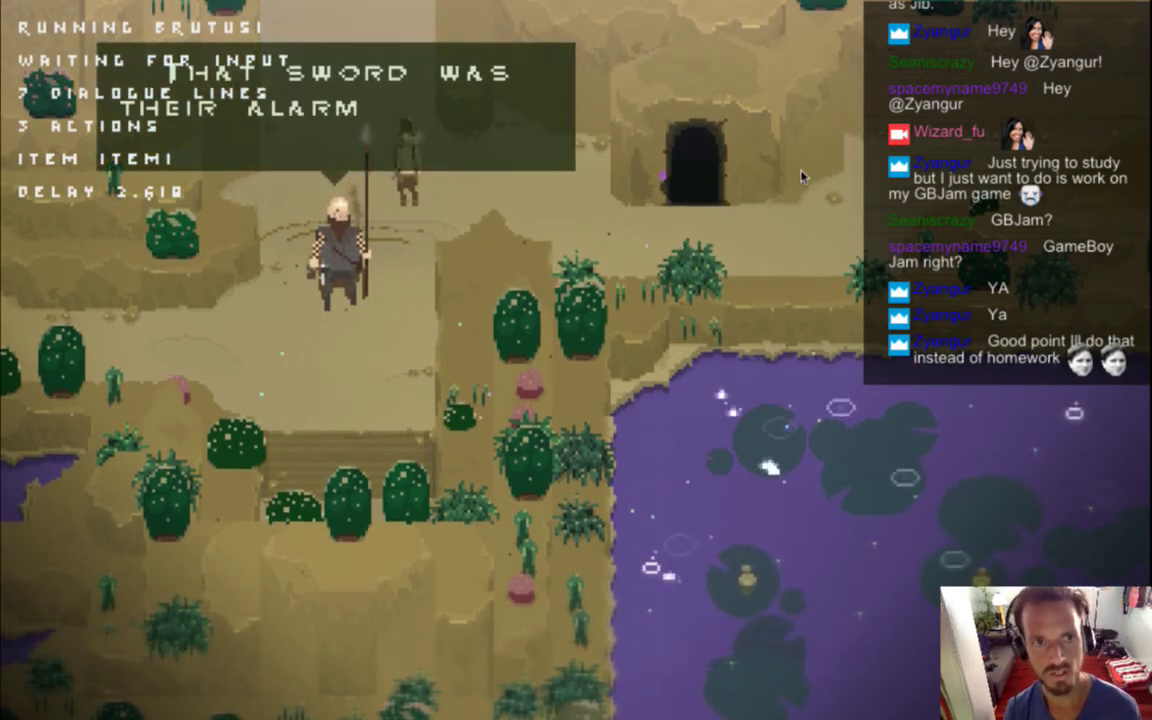
key("super+q")
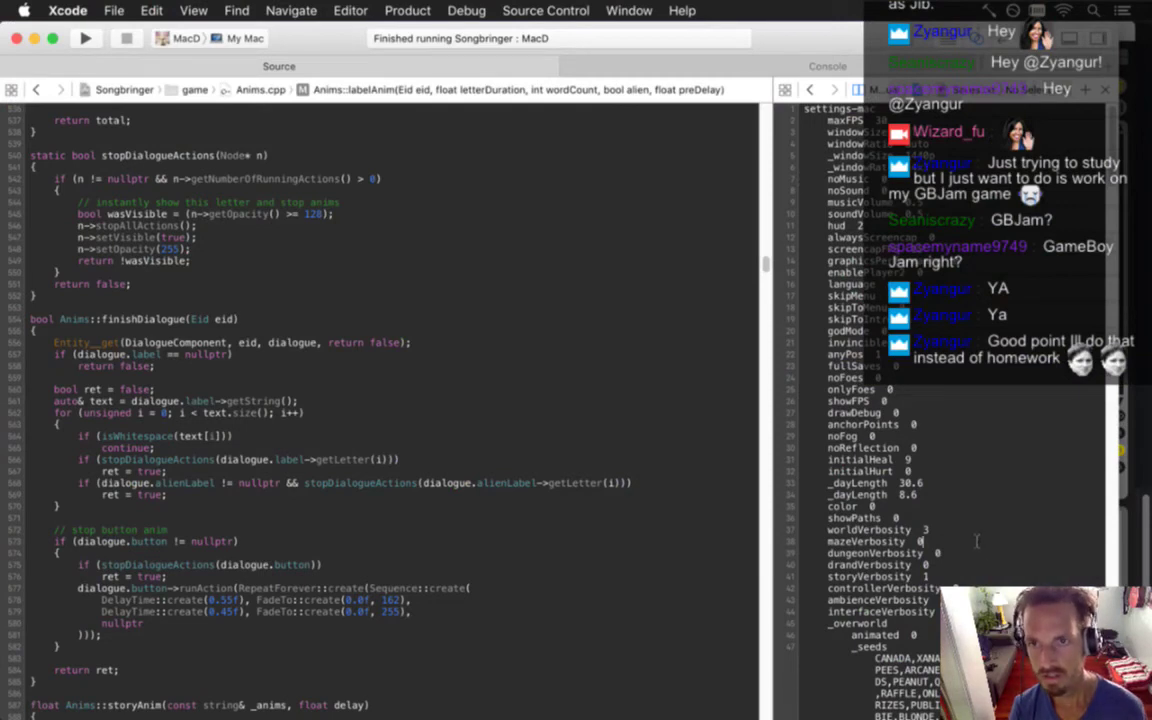
Search Strings-en.txt for "brutus" and highlight the start of Jib's line "He doesn't realize much." in story-brutus1
scroll(977, 541, "down", 20)
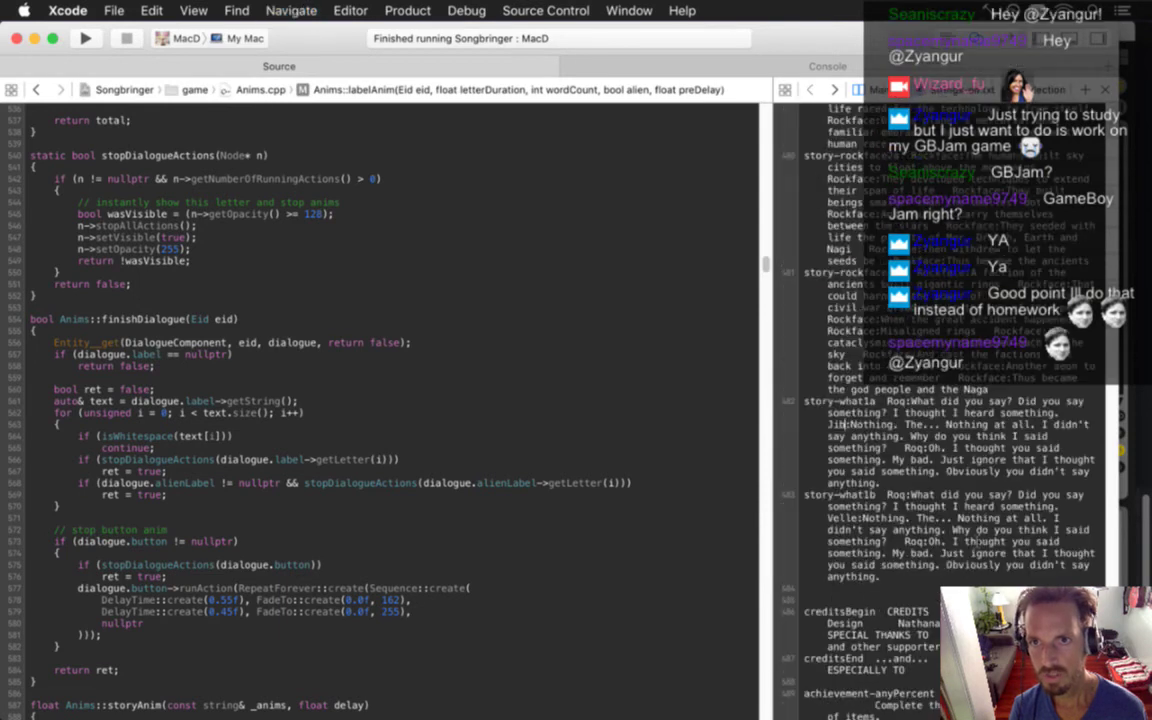
scroll(977, 541, "up", 20)
key("super+f")
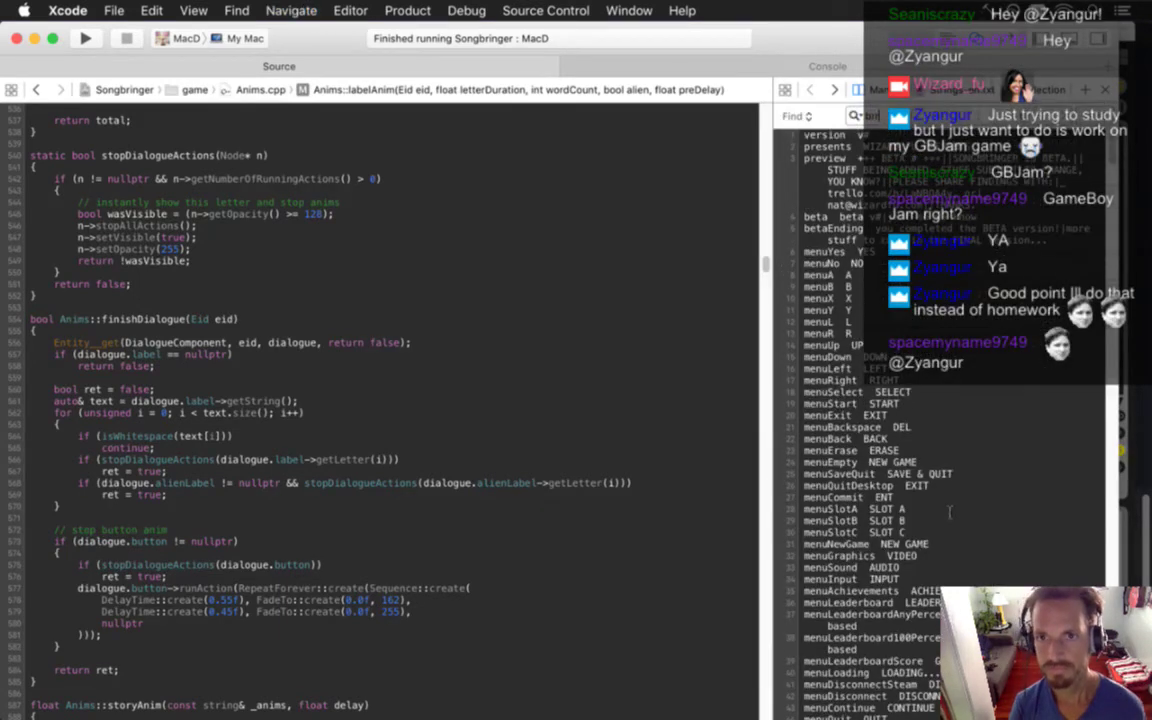
type("brutus")
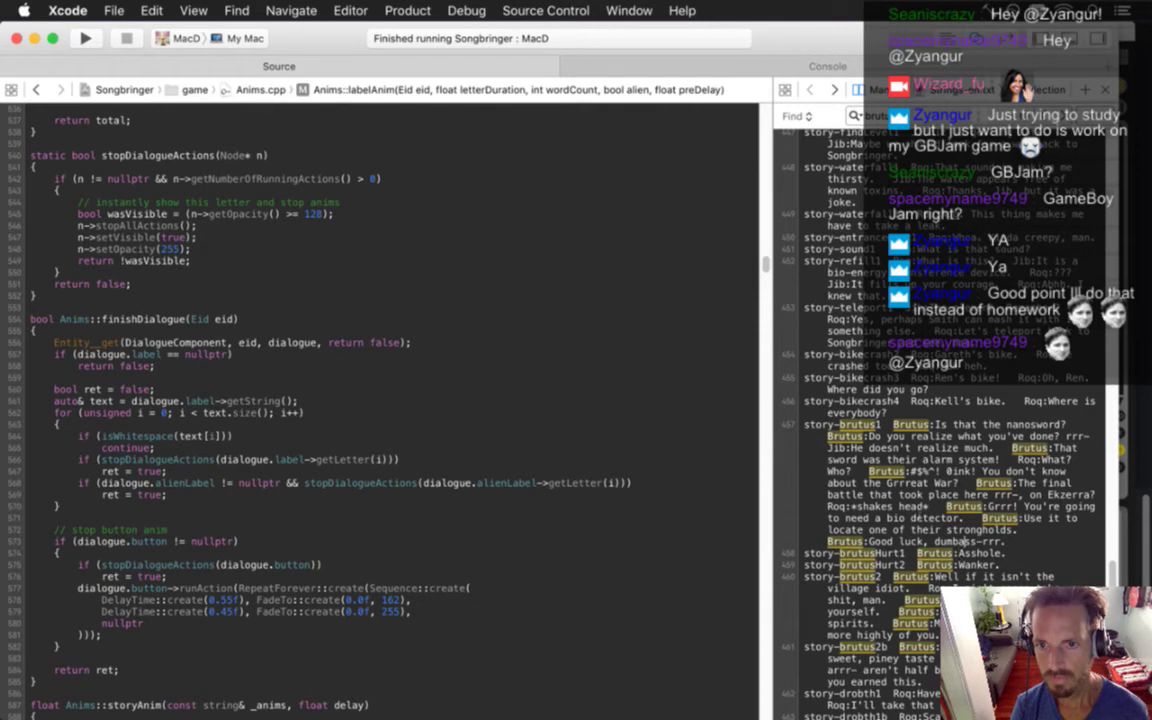
left_click_drag(827, 448, 947, 448)
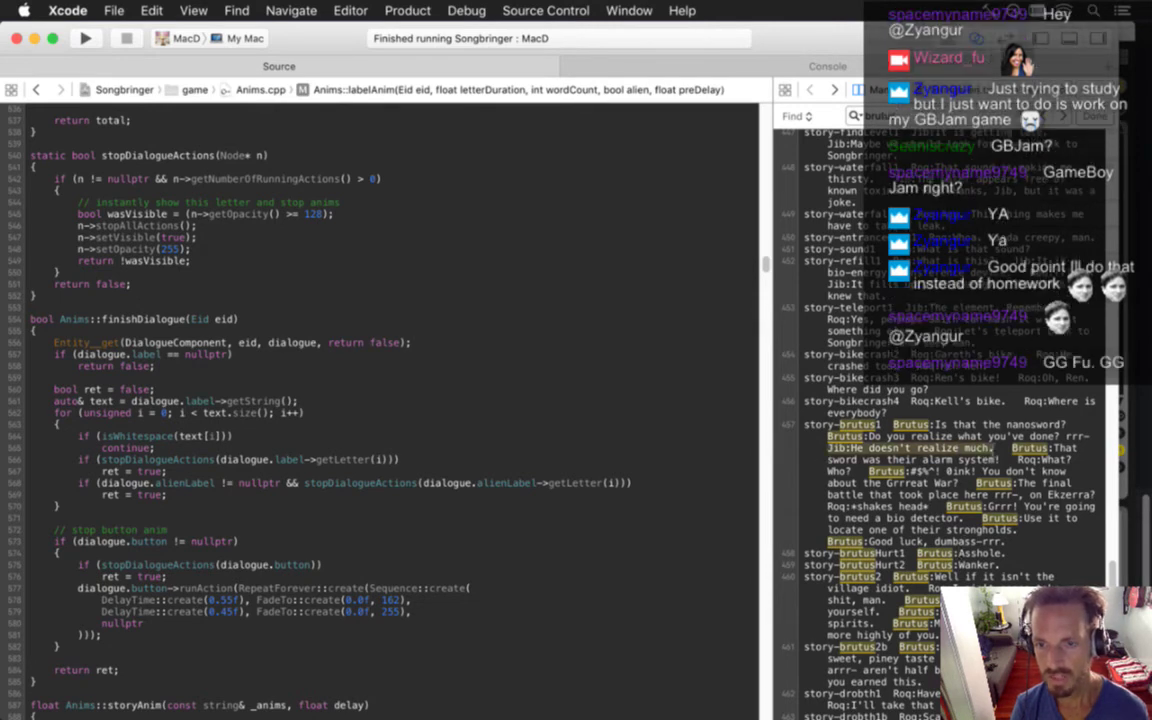
left_click(887, 411)
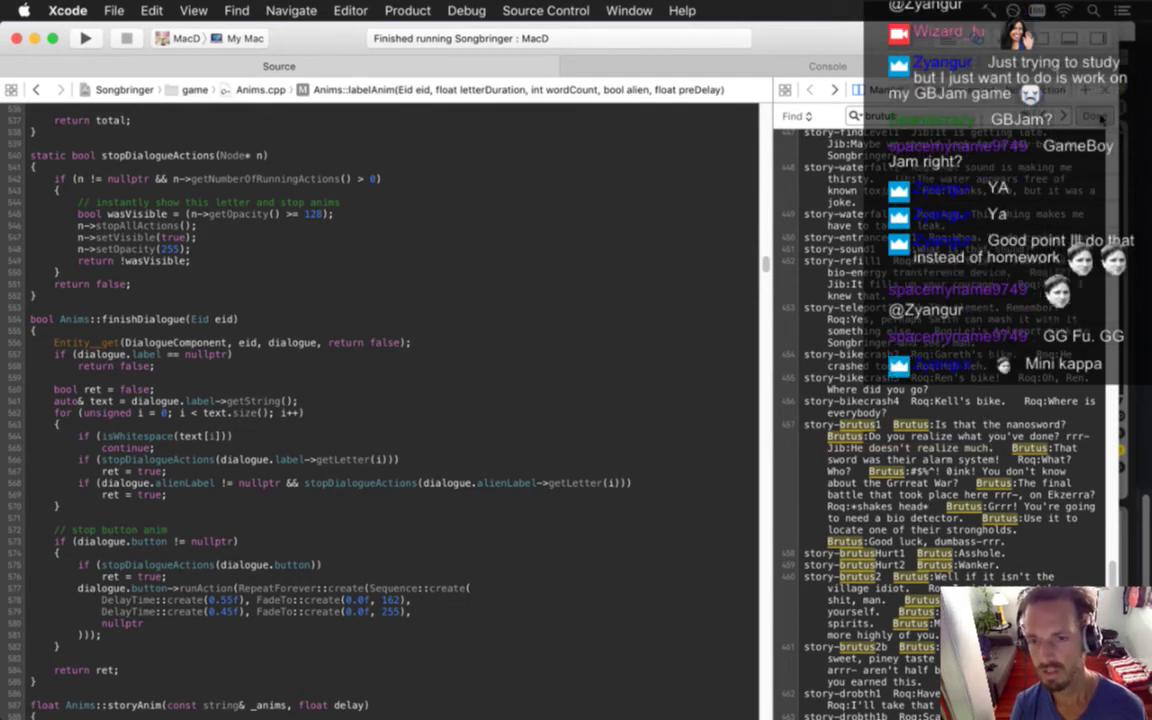
key("Escape")
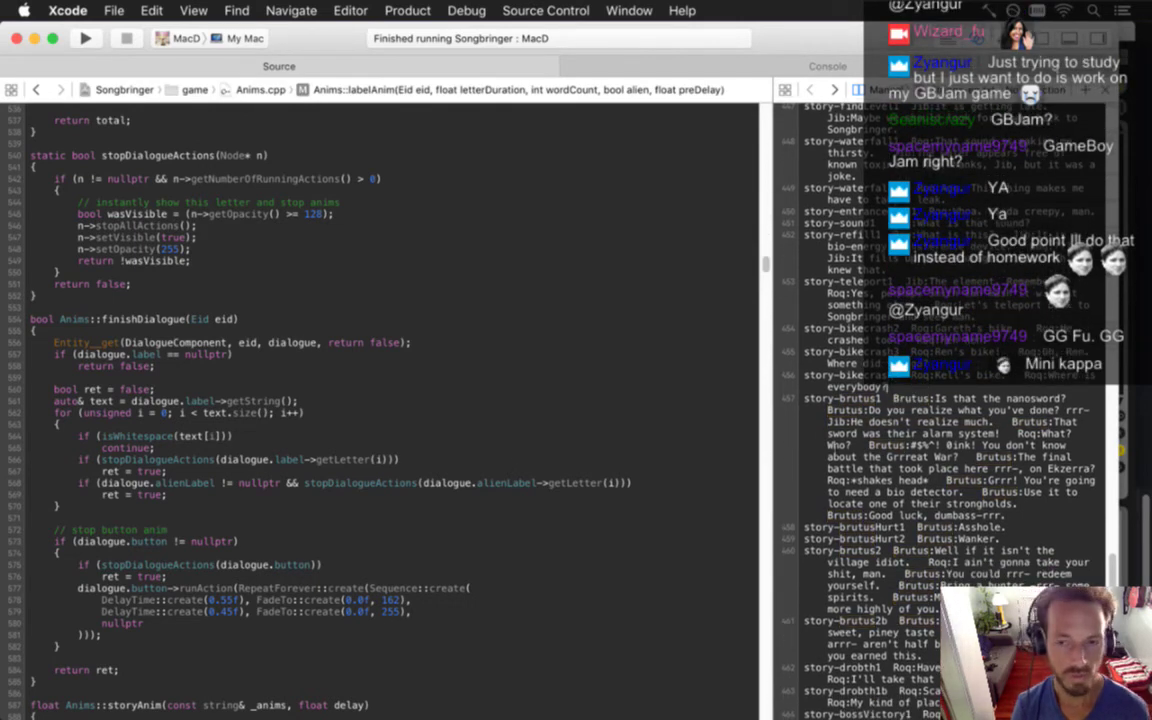
left_click_drag(806, 410, 862, 421)
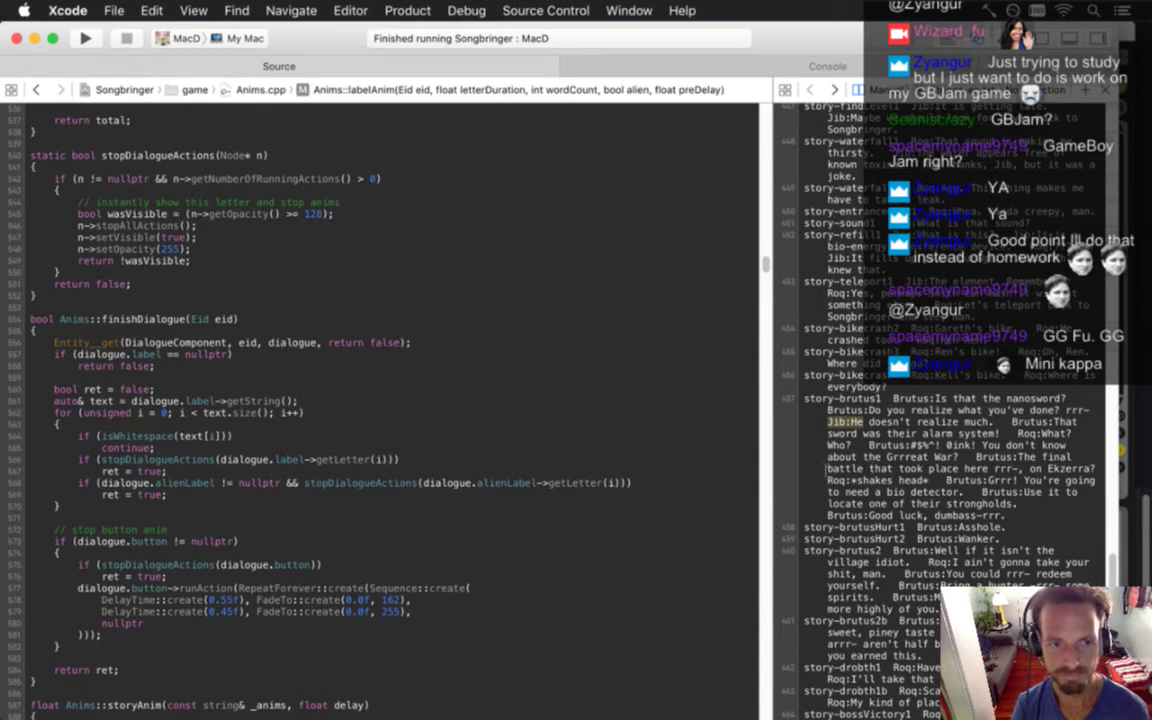
Go to the nextDialogueLine function in StorySystem.cpp and check its dialogue handling against Jib's line in story-brutus1
left_click(350, 471)
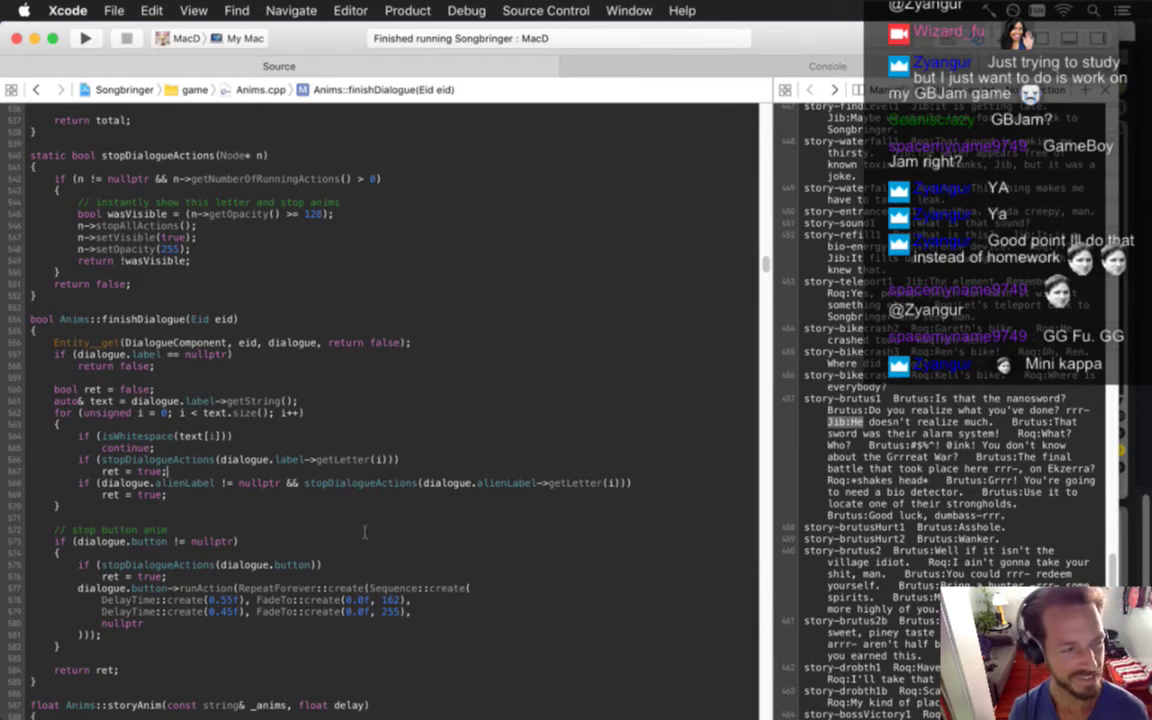
left_click(388, 516)
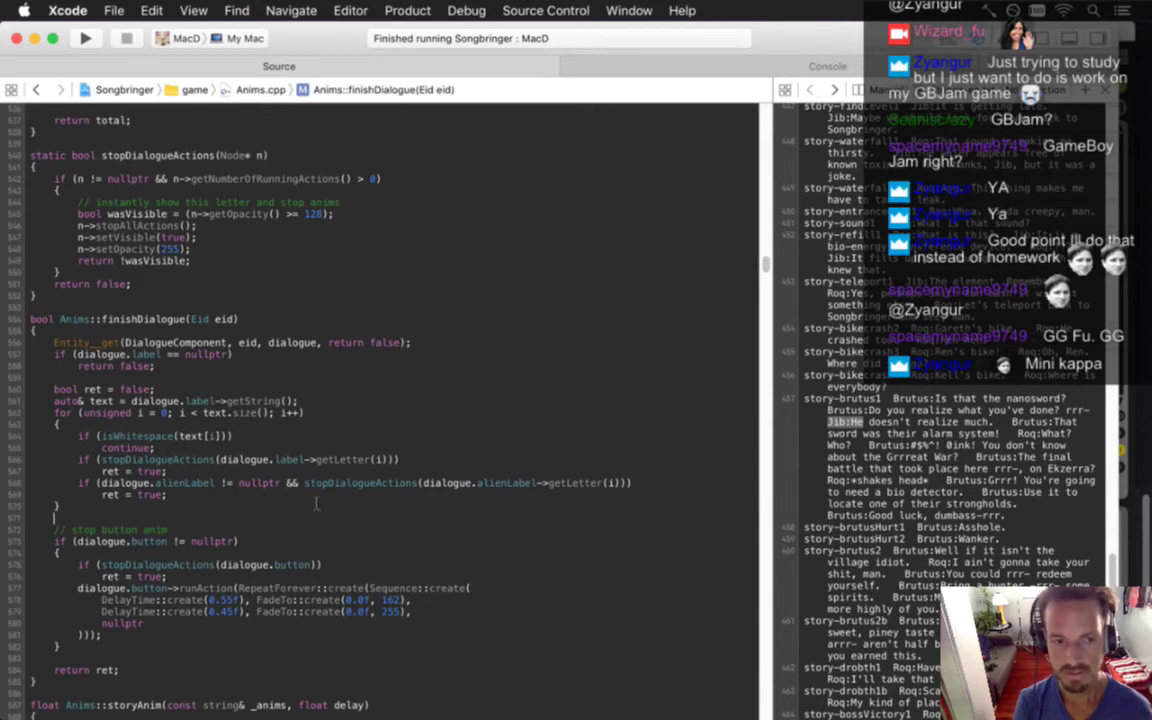
key("super+shift+o")
type("nextdi")
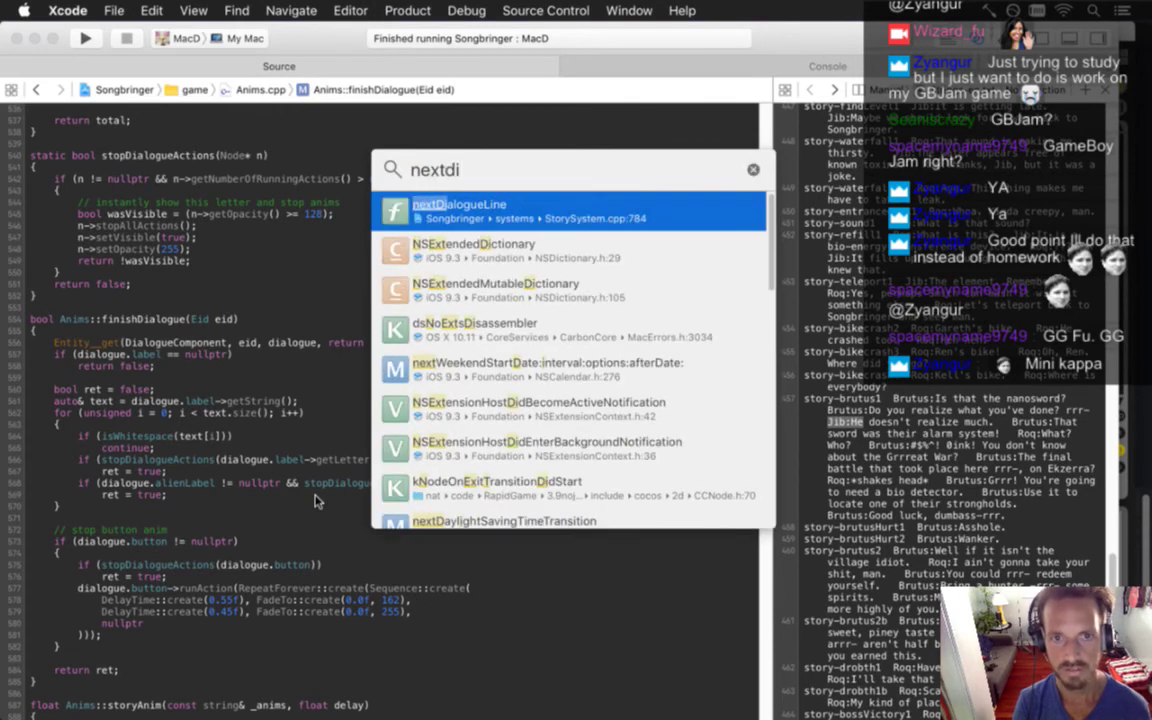
key("Return")
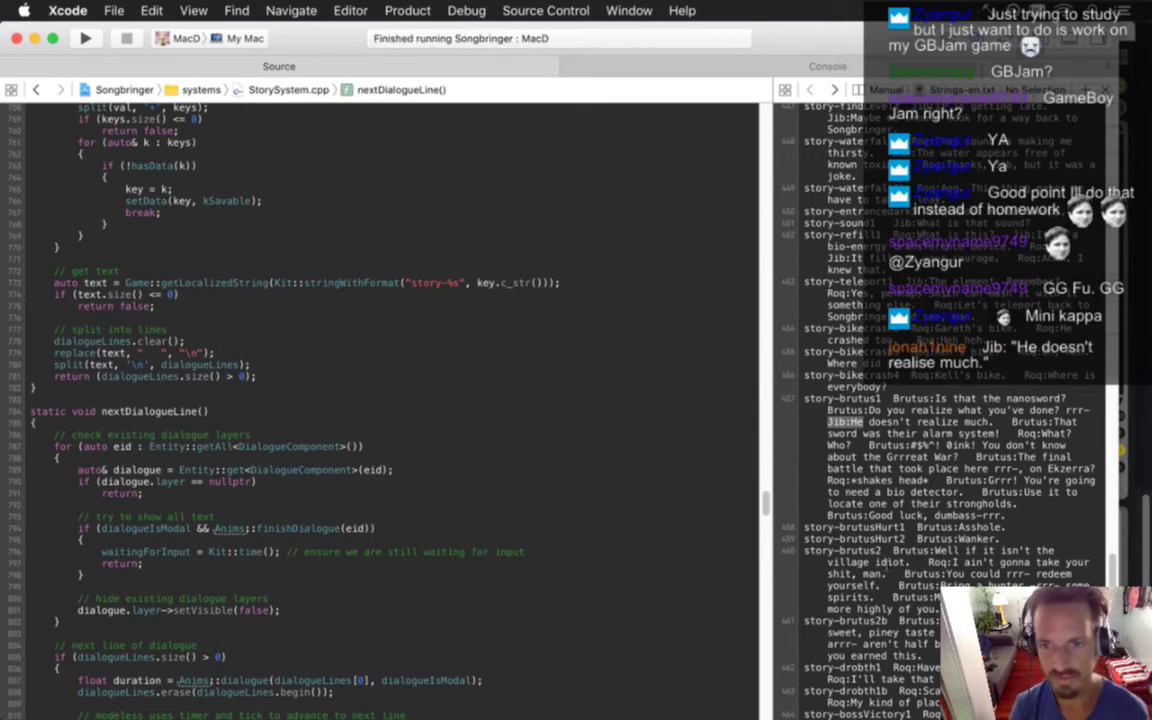
left_click_drag(1003, 421, 813, 428)
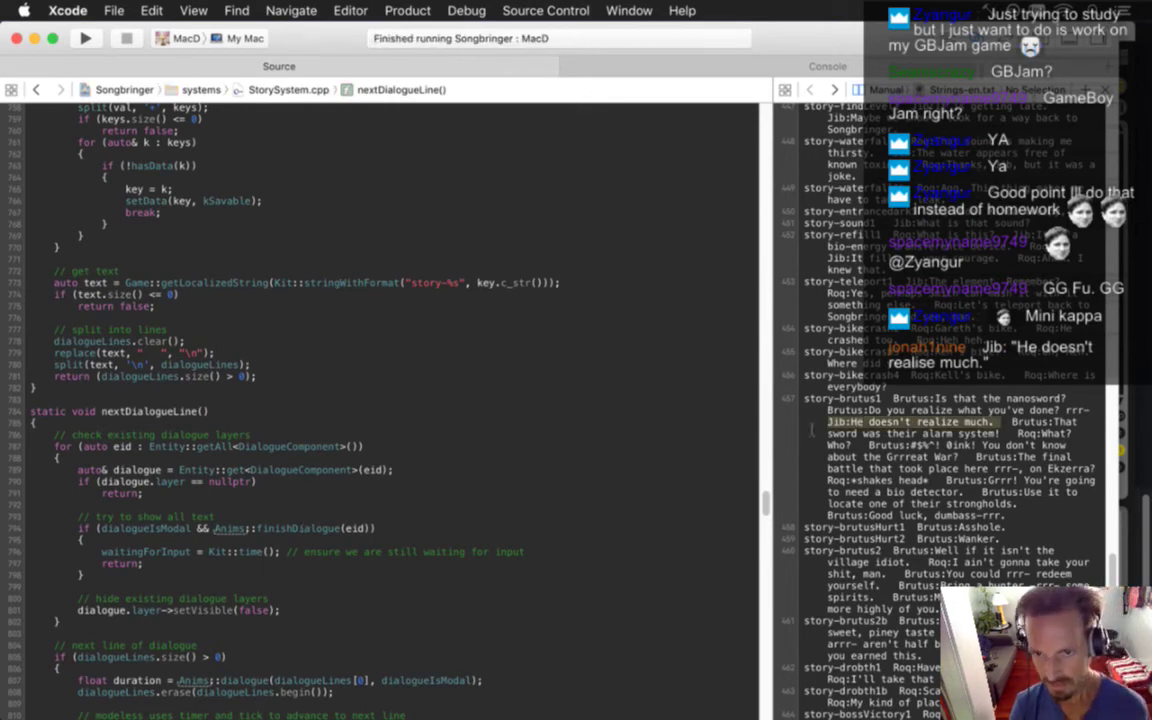
left_click(442, 522)
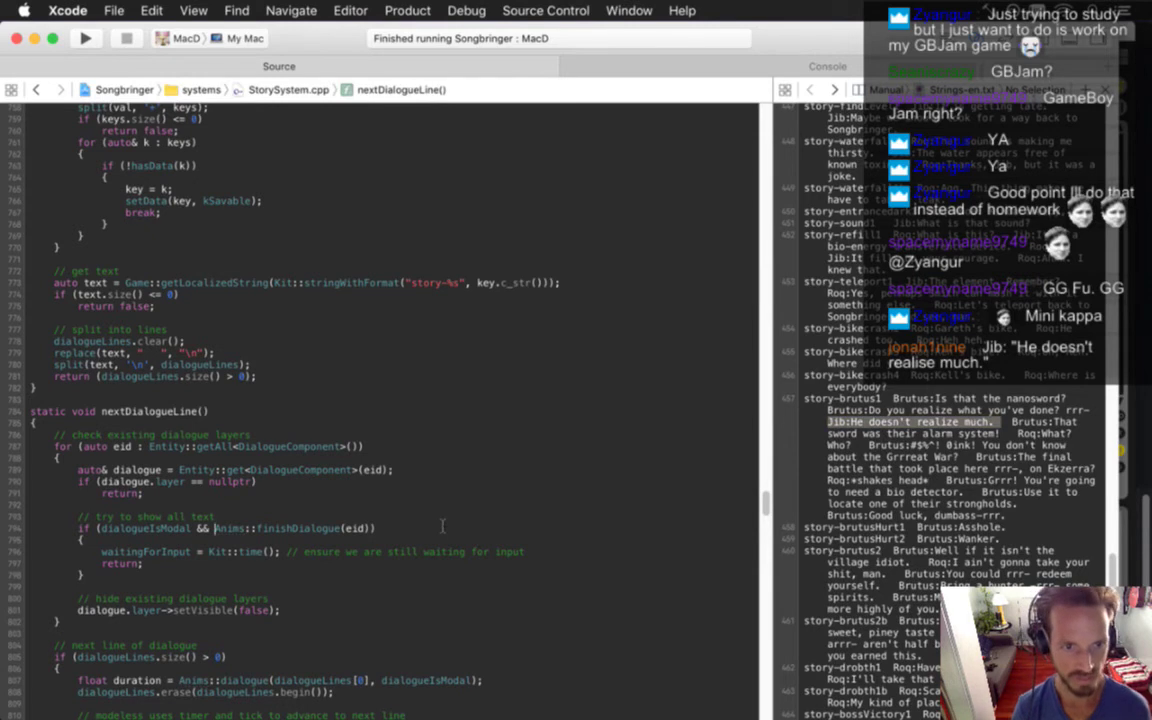
Inspect the definition of Anims::dialogue called in nextDialogueLine, and return to StorySystem.cpp
scroll(442, 525, "down", 3)
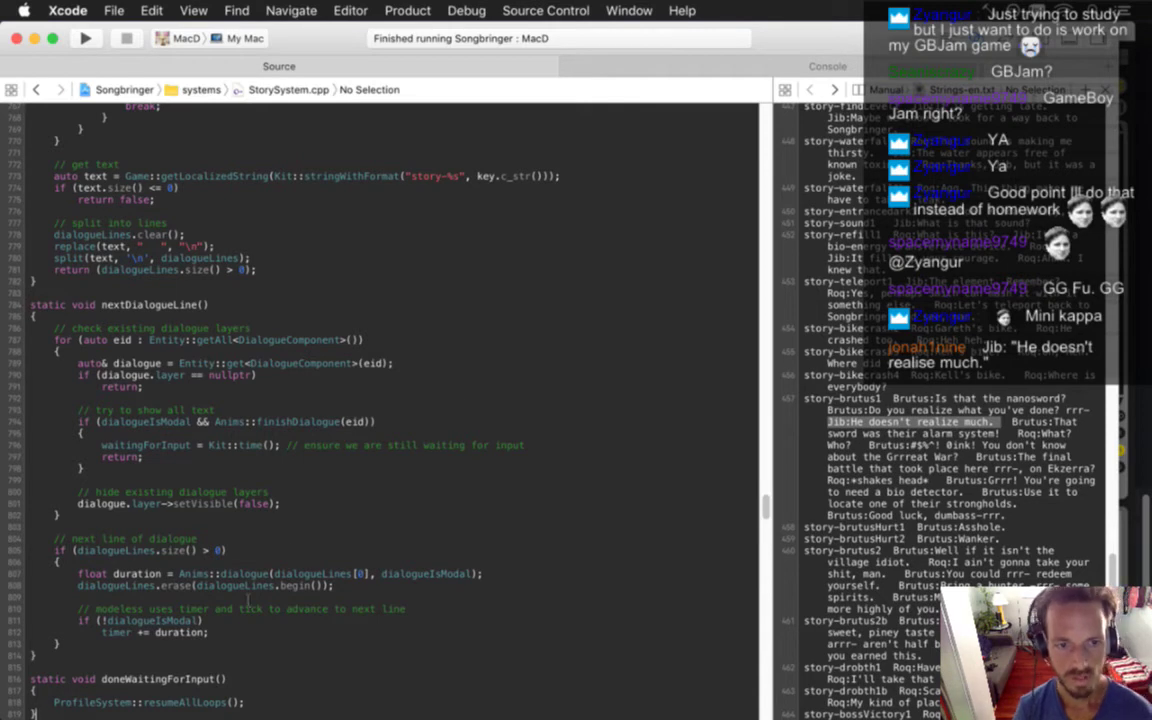
left_click(243, 574, "super")
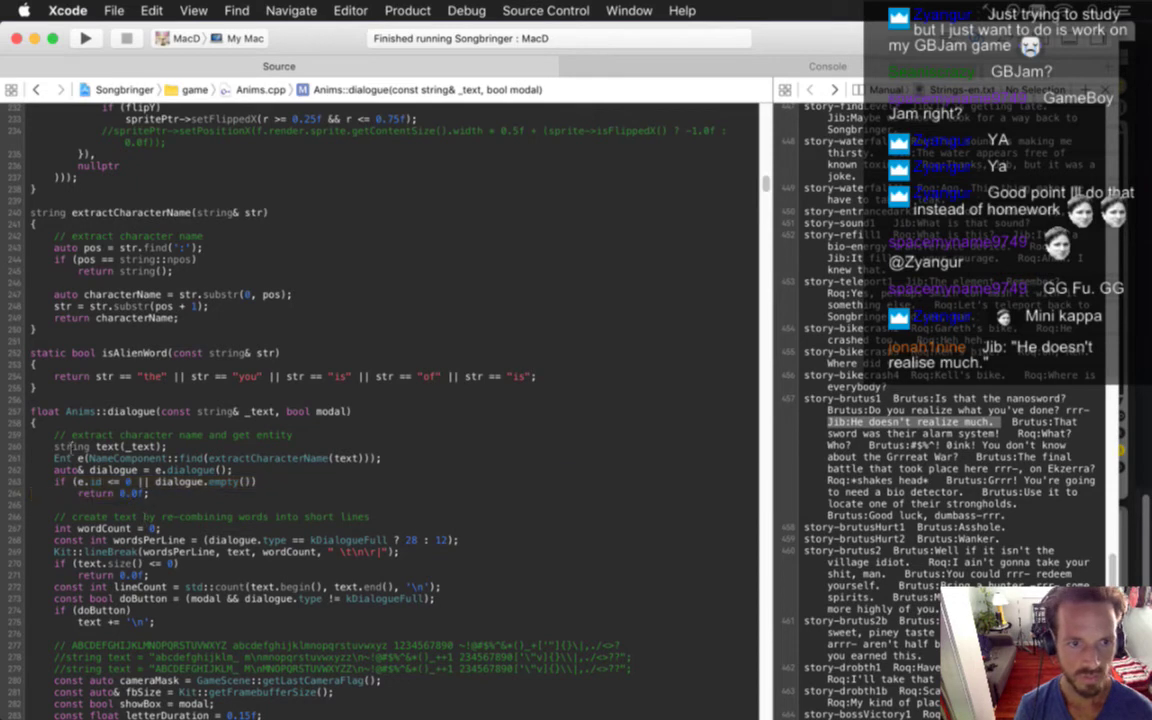
left_click(122, 395)
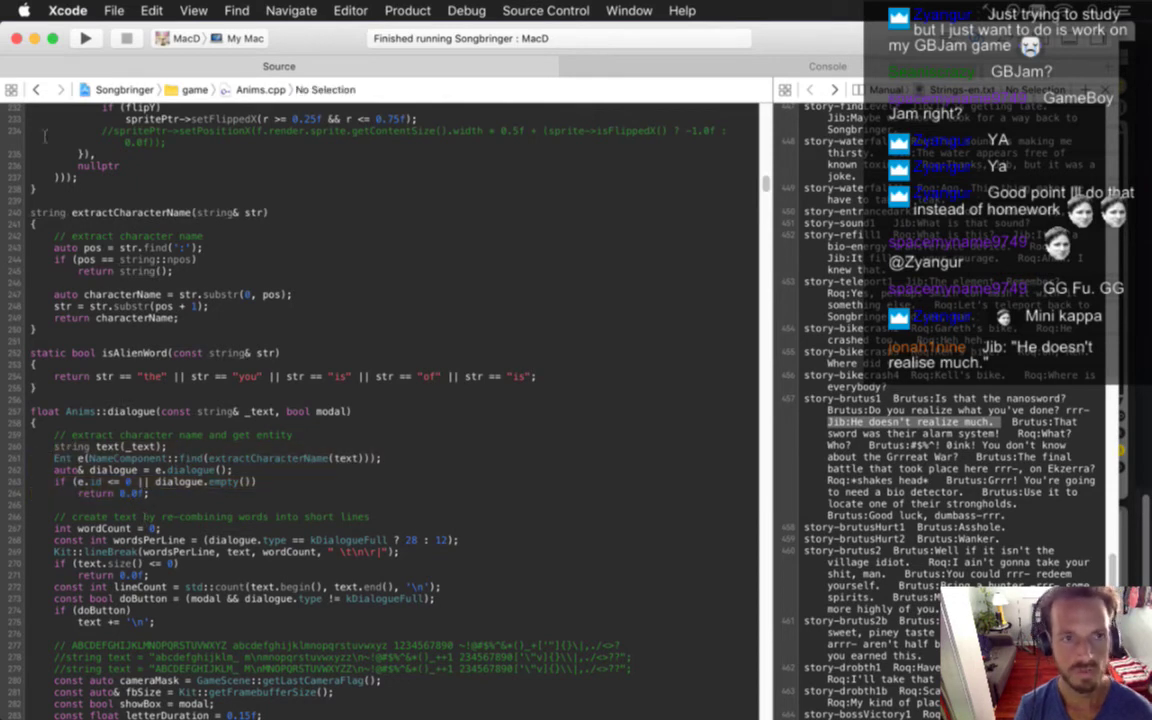
left_click(36, 89)
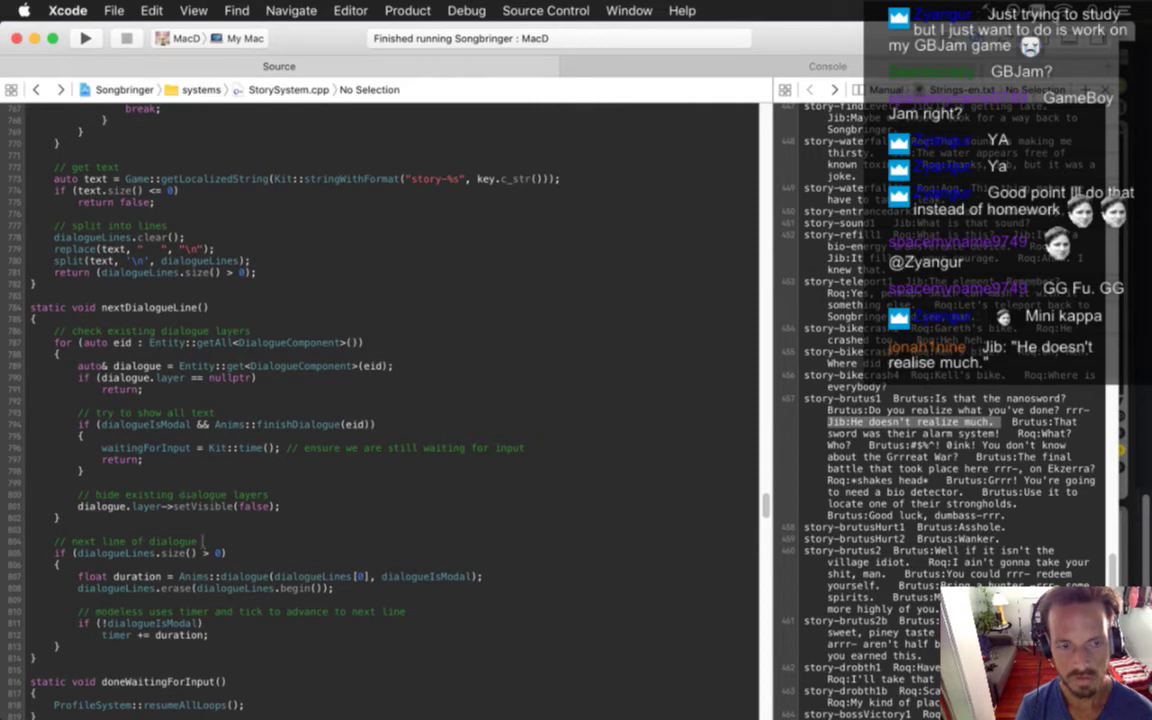
Insert the loop header "for (int i = 0; i < 10; i++)" below the "next line of dialogue" comment in nextDialogueLine
left_click(217, 545)
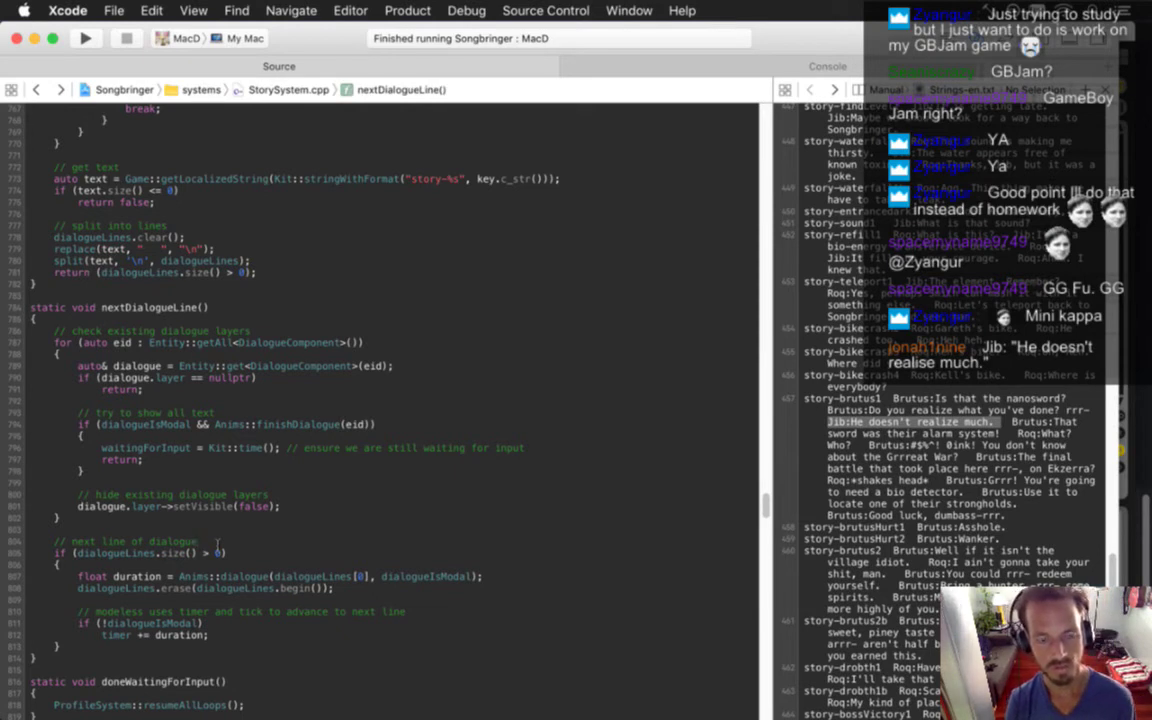
key("Return")
type("for (")
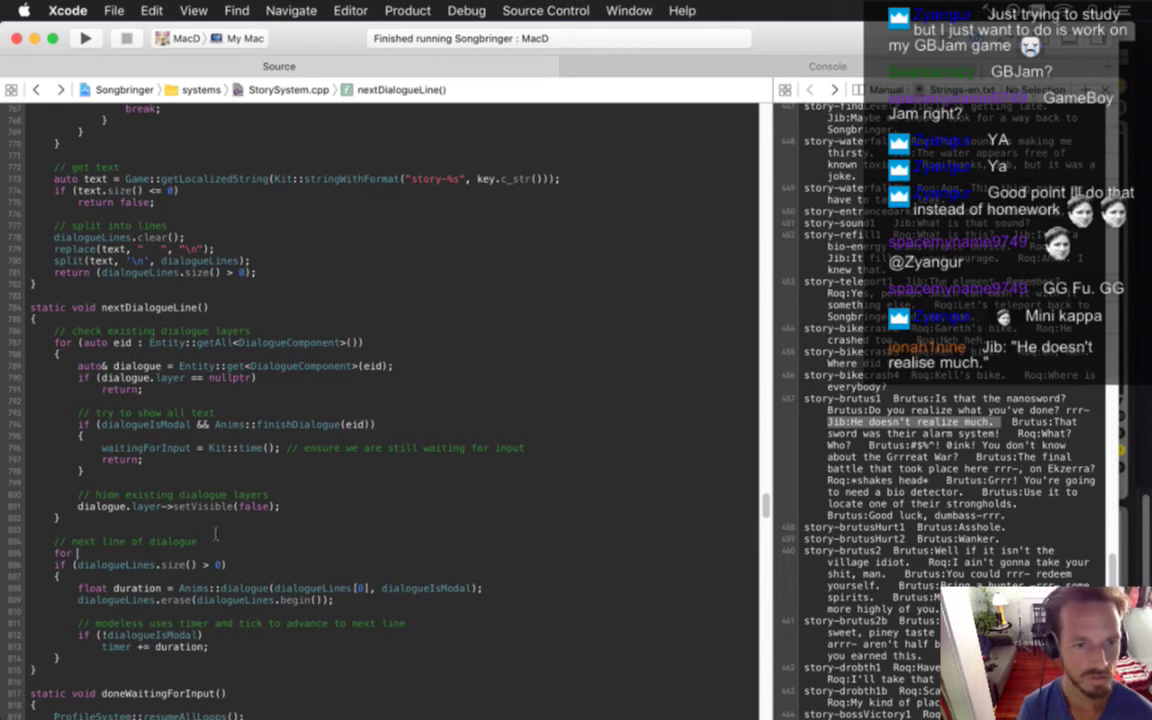
type("int i = 0; i < 10; i++)")
Declare "const int maxTries = 10;" above the new for loop and use maxTries as the loop's limit
key("Up")
key("Return")
type("const int maxT")
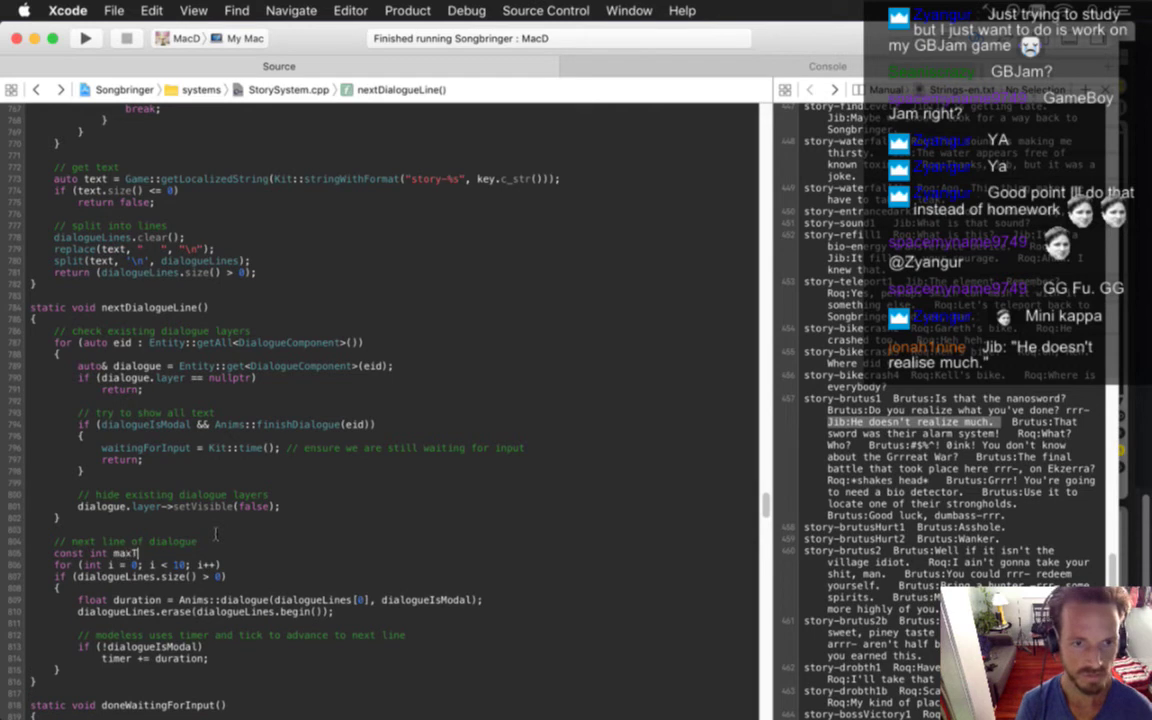
type("ries = 10")
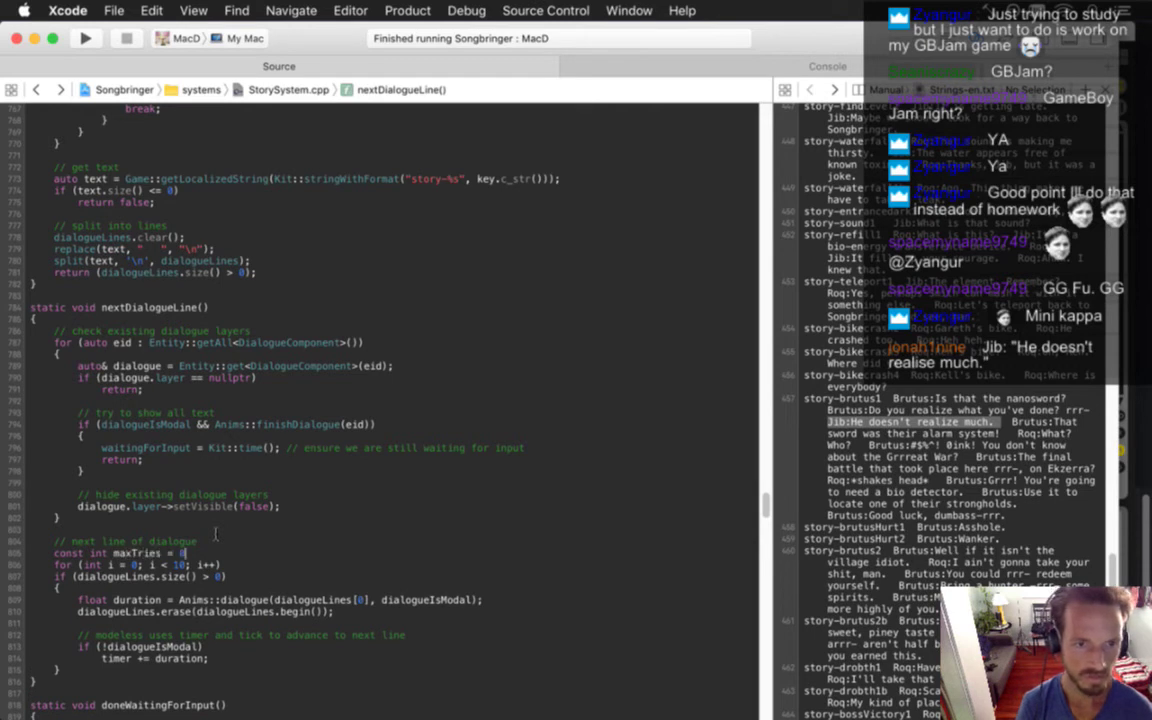
type(";")
key("Down")
key("BackSpace")
key("BackSpace")
type("maxTries")
key("Down")
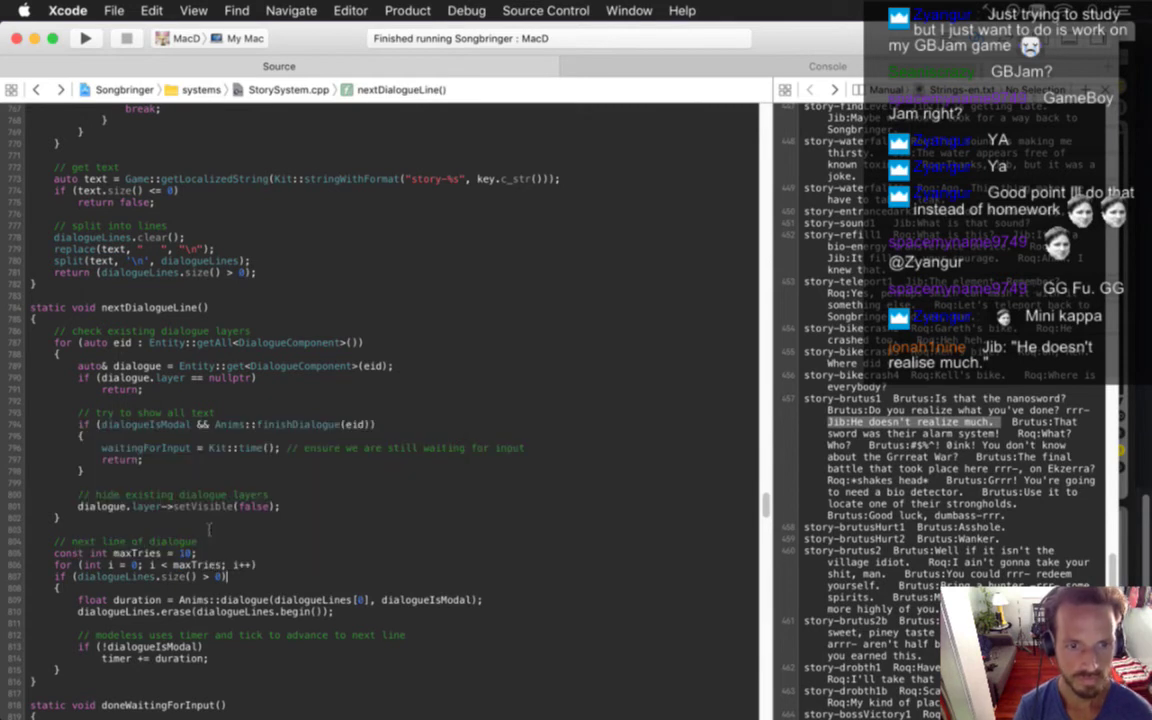
Move the "if (dialogueLines.size() > 0)" line below the opening brace so the block belongs to the for loop
key("super+Left")
key("shift+Down")
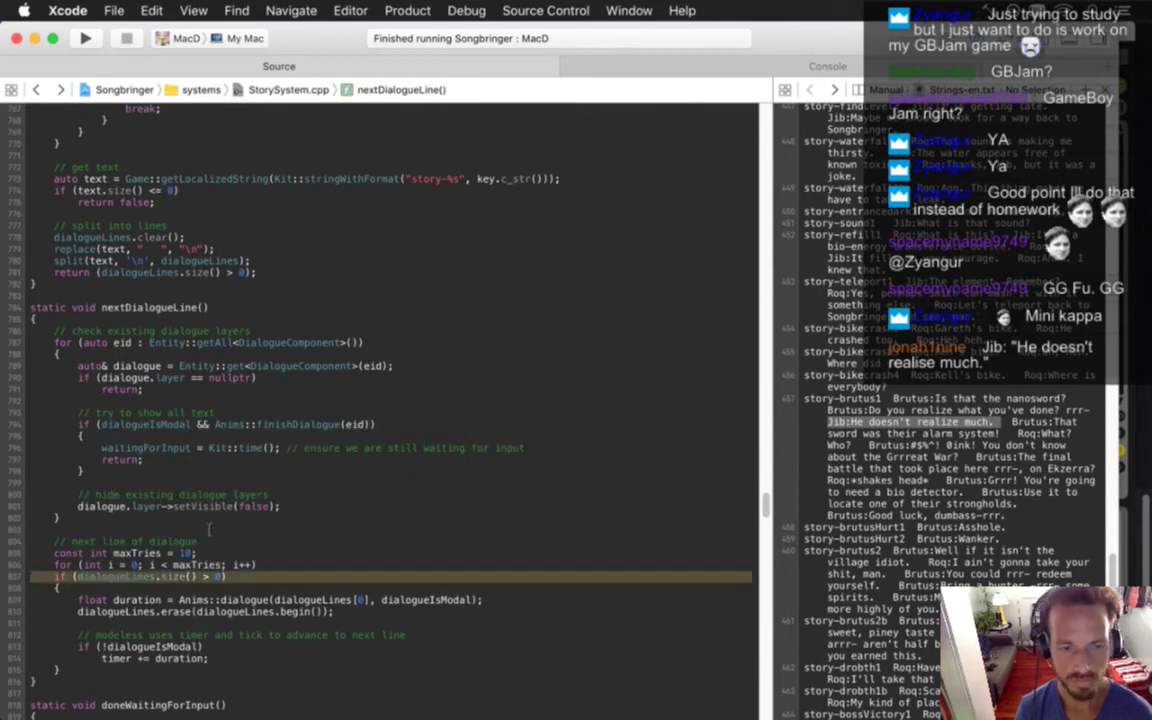
key("super+x")
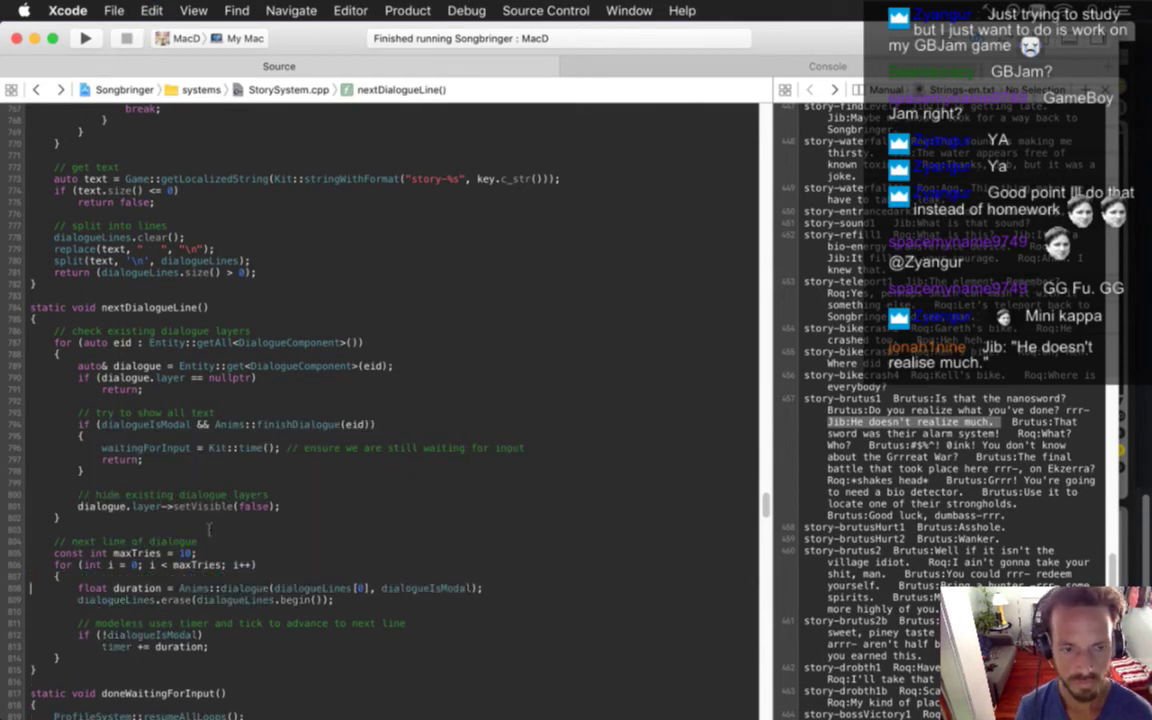
key("super+v")
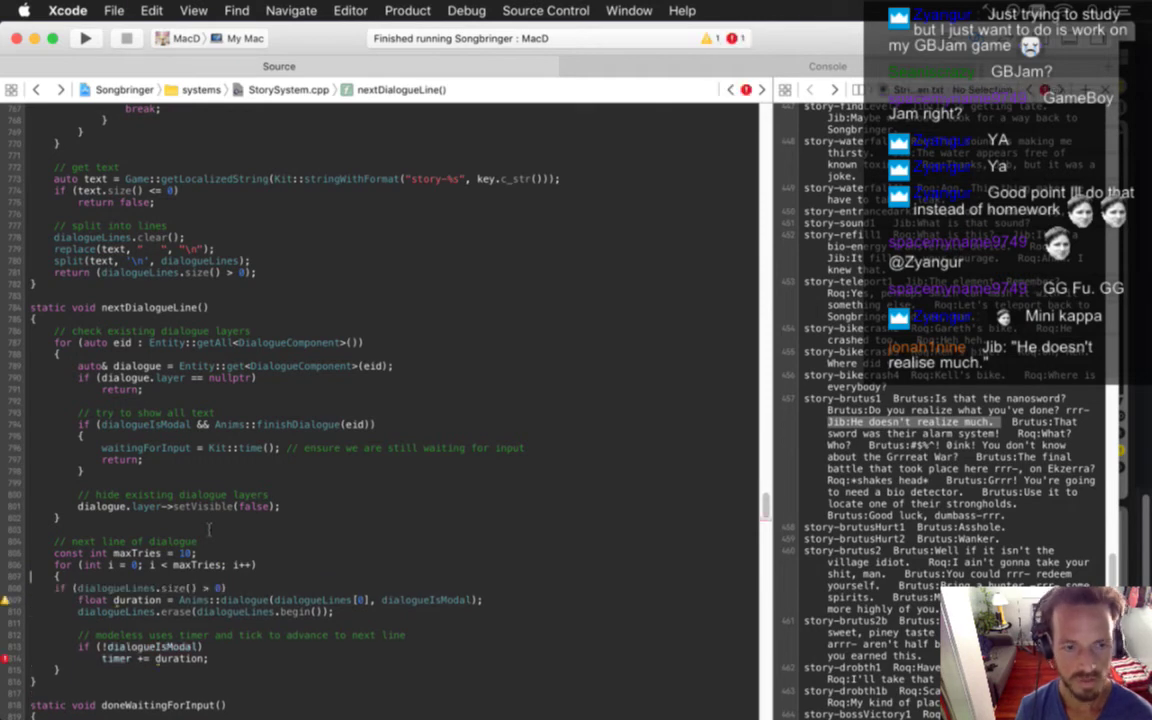
Extend the for loop's condition with "&& dialogueLines.size() > 0", moving that check out of the if statement
type("&&")
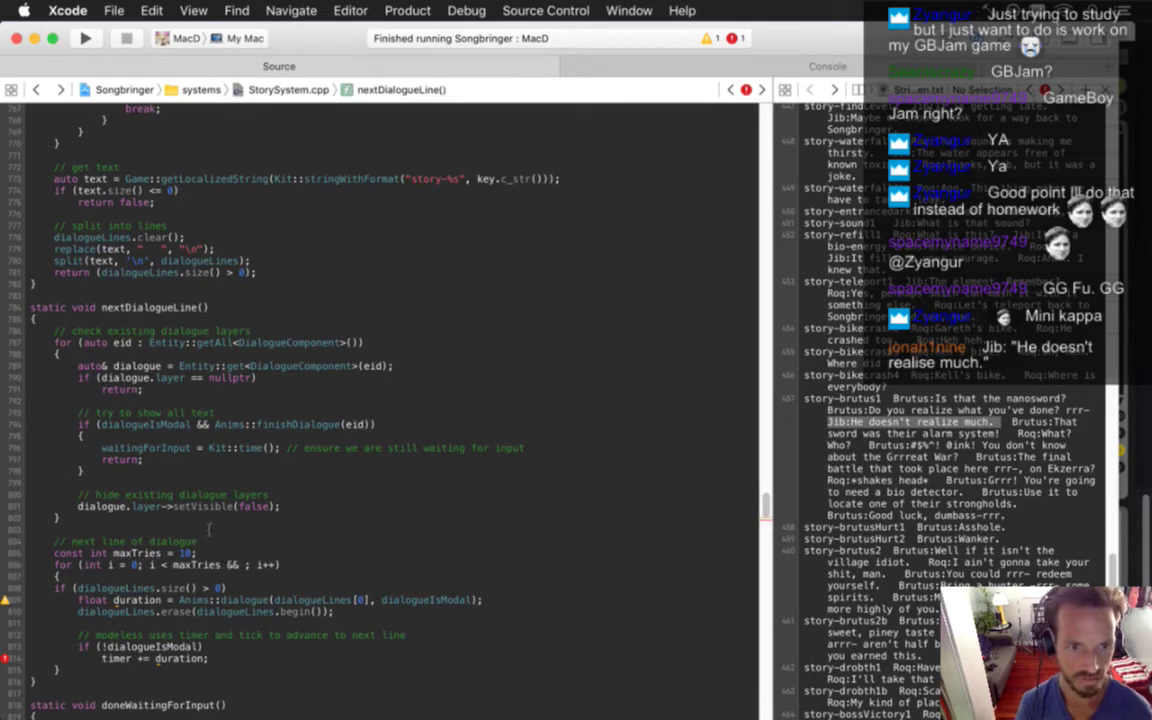
left_click_drag(73, 589, 226, 589)
key("super+x")
left_click(244, 565)
key("super+v")
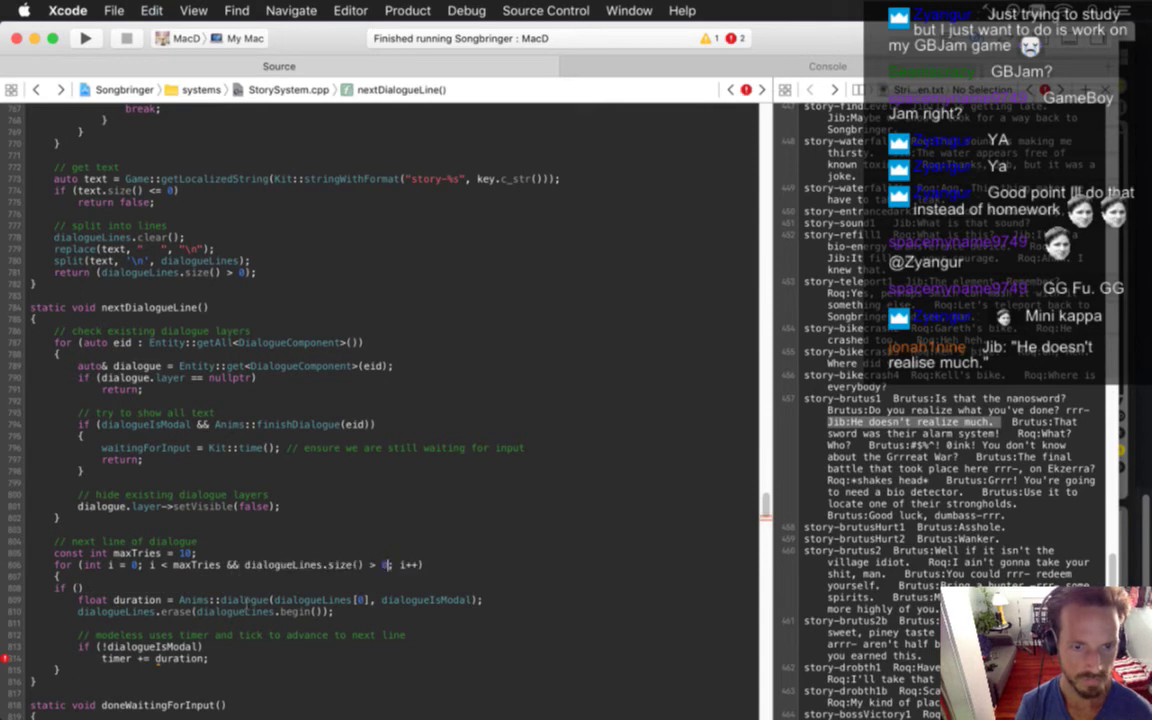
Delete the leftover empty "if ()" line at the start of the for loop's body in nextDialogueLine
key("Down")
key("Down")
key("super+Left")
key("shift+Down")
key("BackSpace")
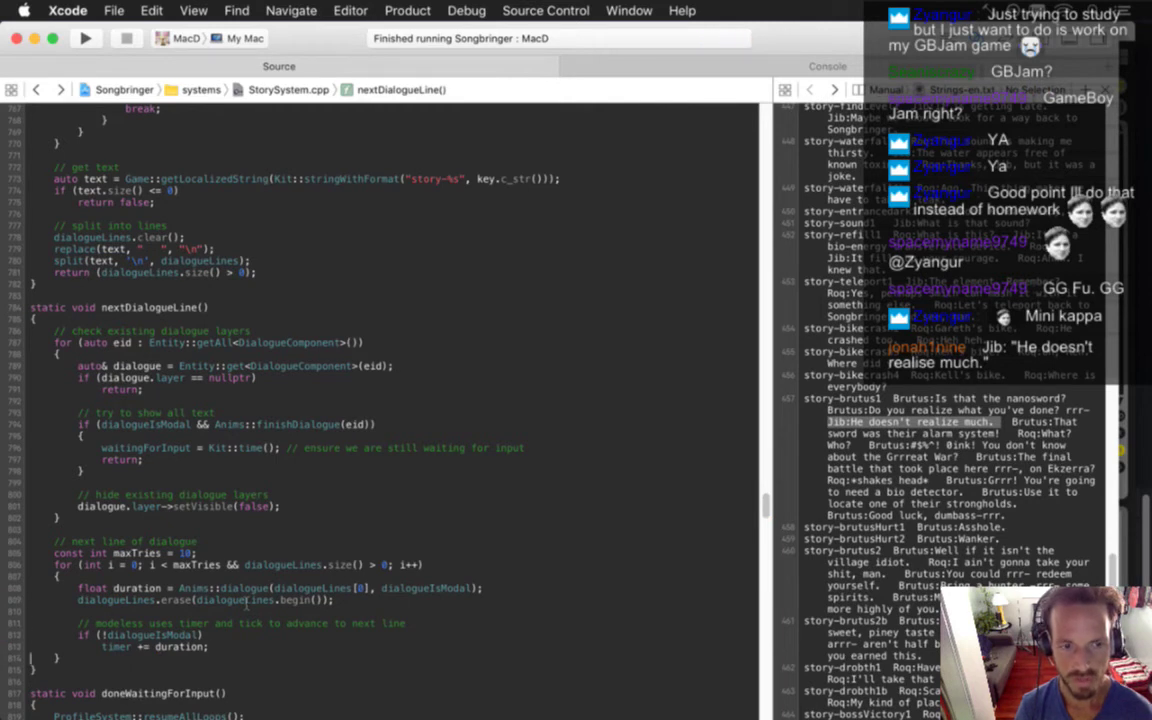
Add "if (duration > 0.0f) break;" at the end of the for loop's body, after the modeless timer check
key("Return")
key("Return")
type("if")
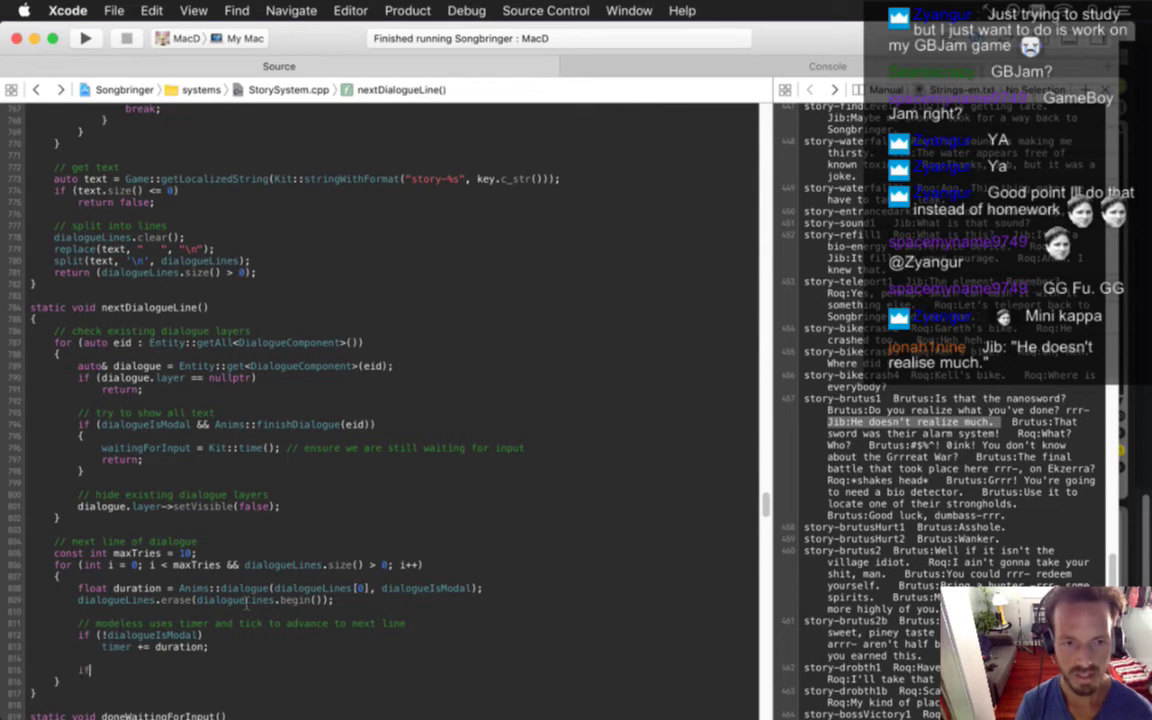
type(" (durat")
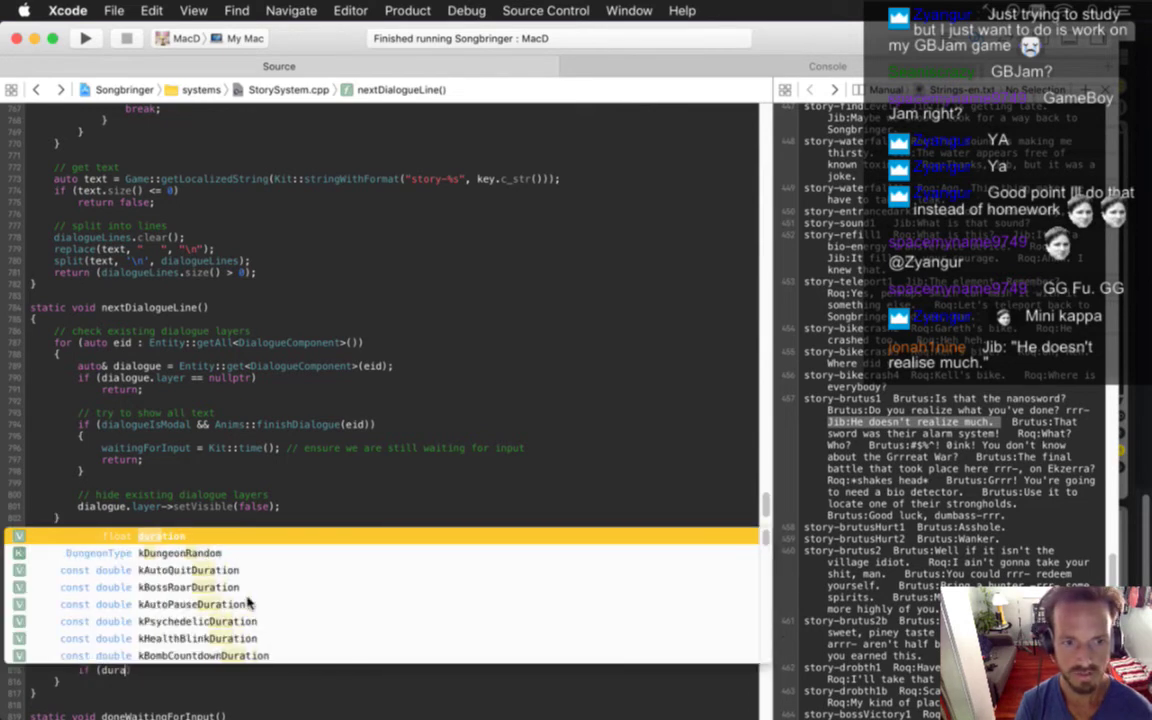
key("BackSpace")
key("BackSpace")
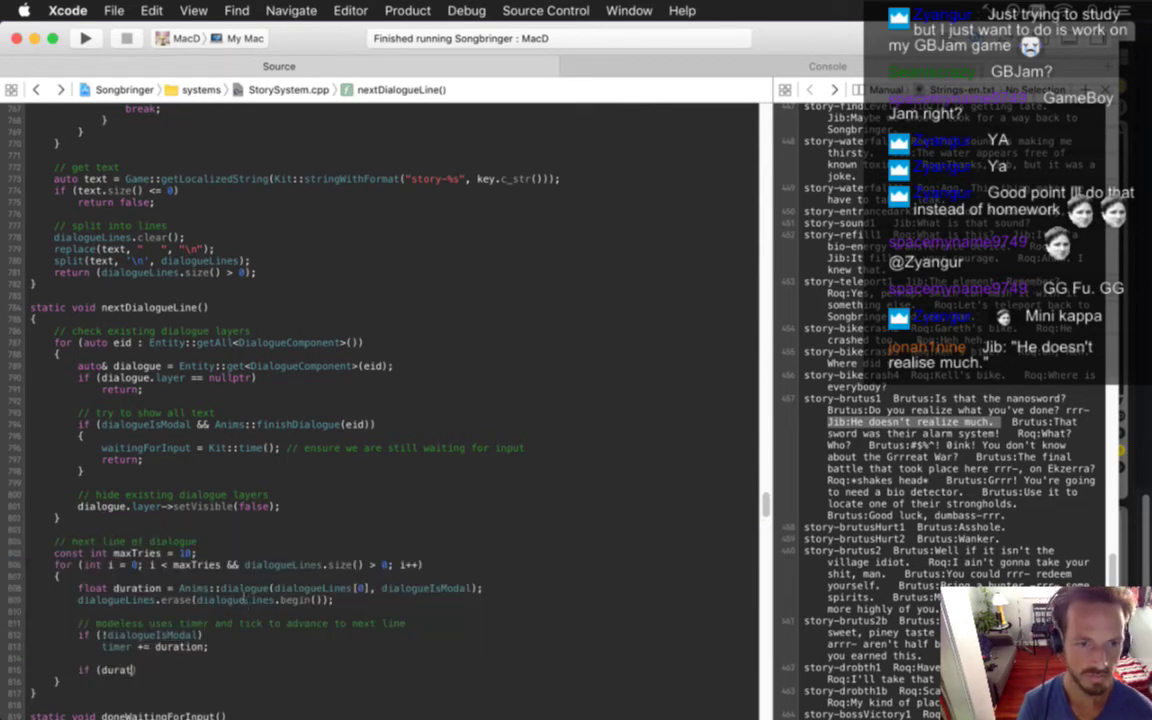
type("io")
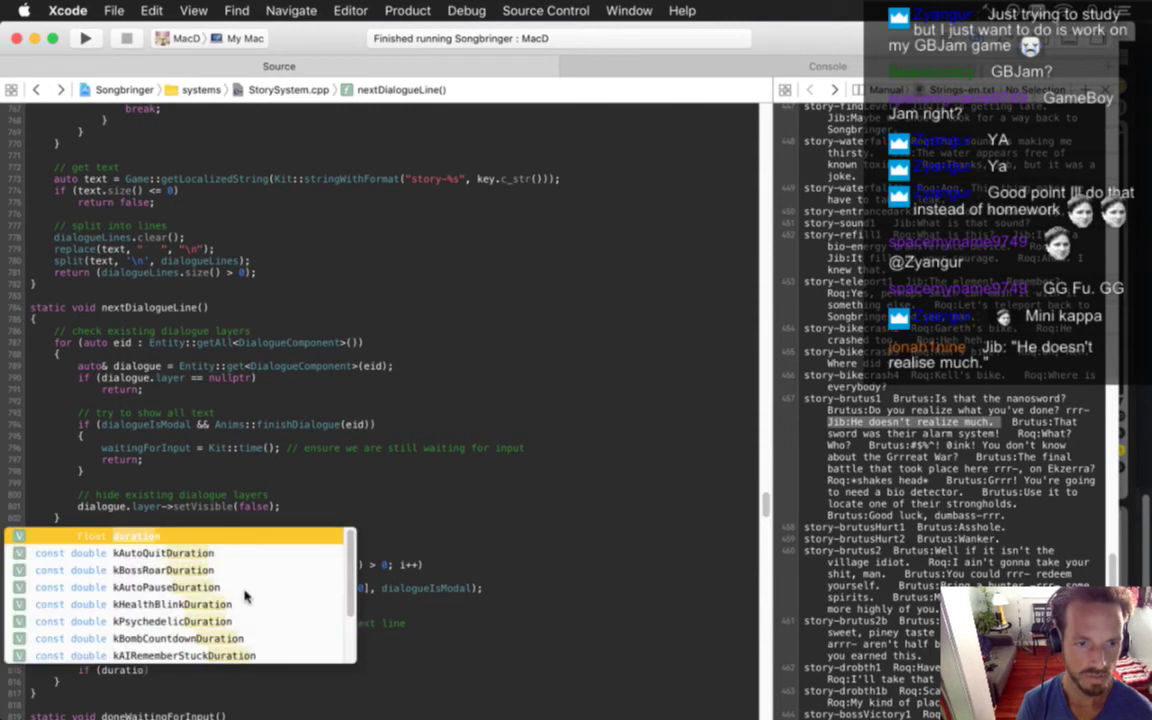
type("n > 0.0f)")
key("Return")
type("break;")
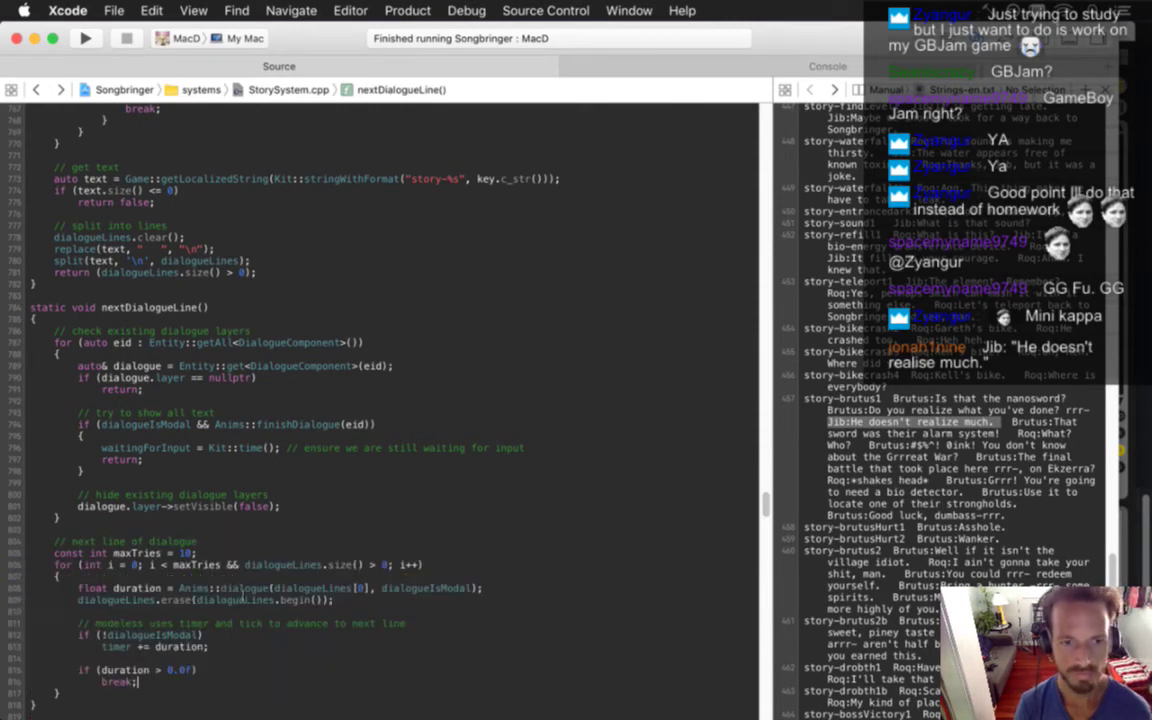
Add the comment "// keep trying for more dialogue lines if this one failed" above the duration check
scroll(242, 593, "down", 5)
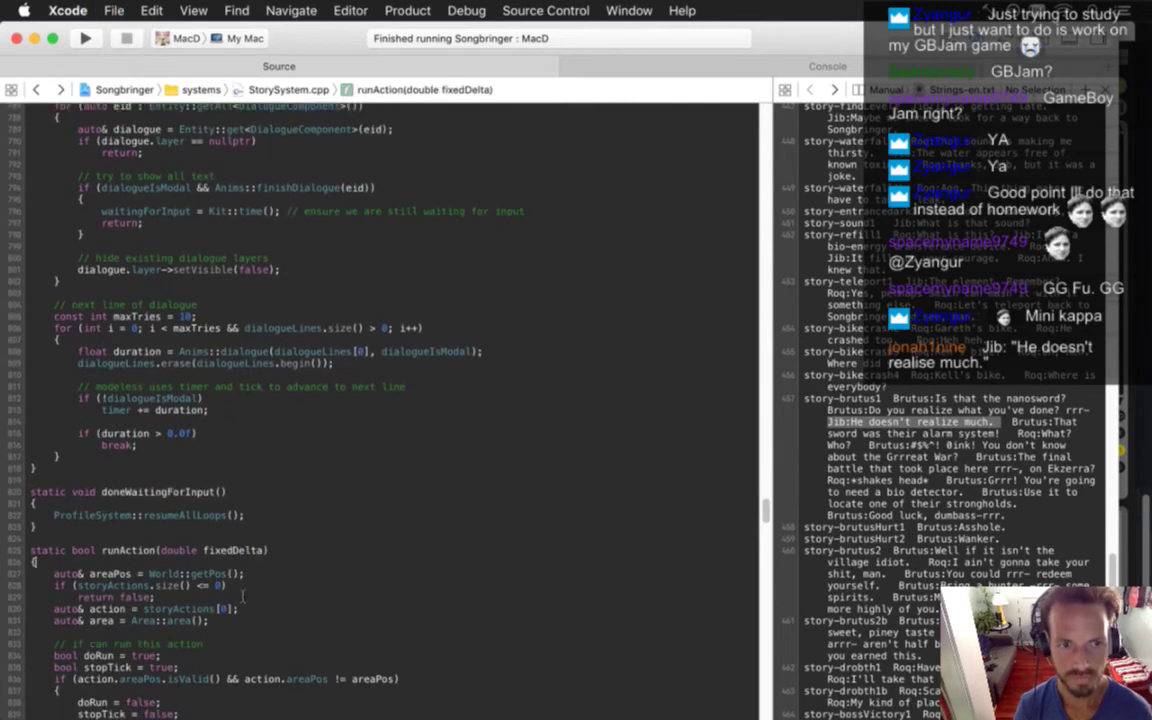
key("Return")
type("// ke")
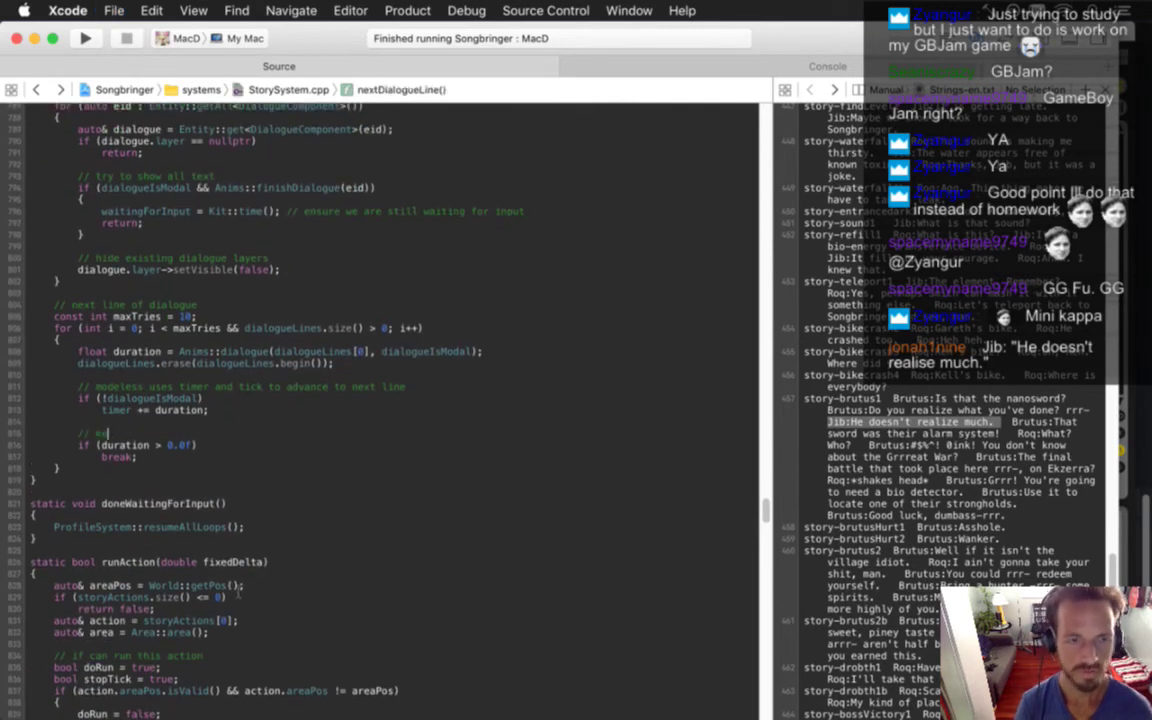
type("ep trying ")
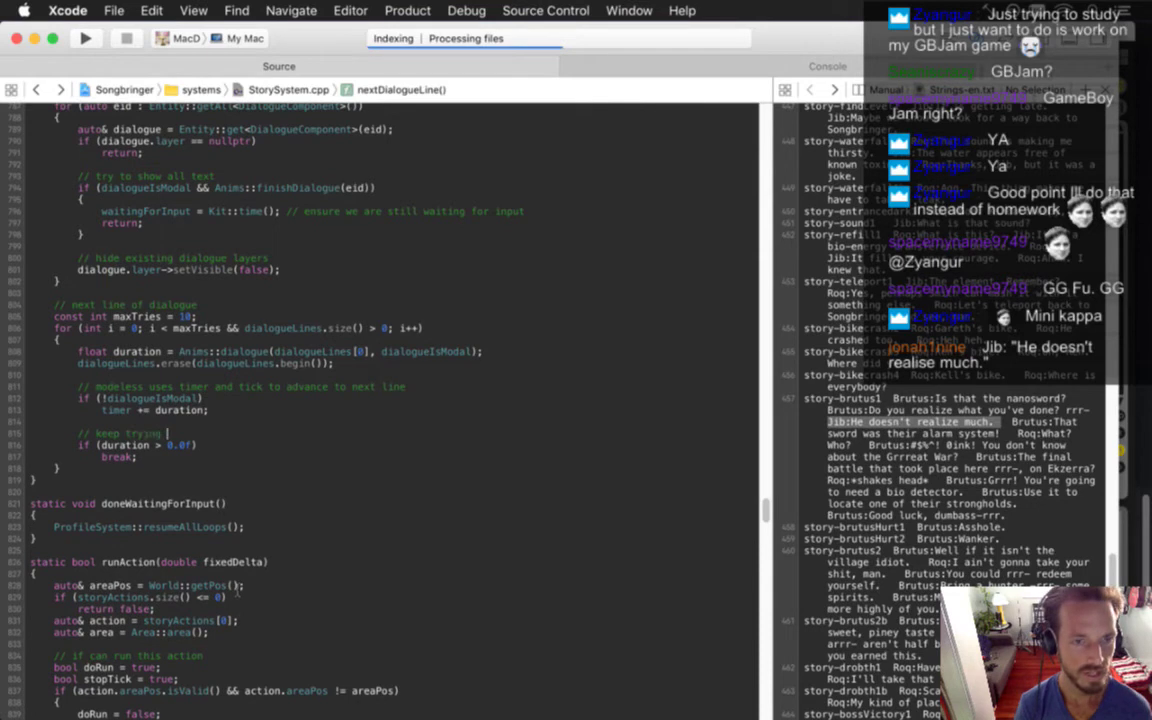
type("for more dial")
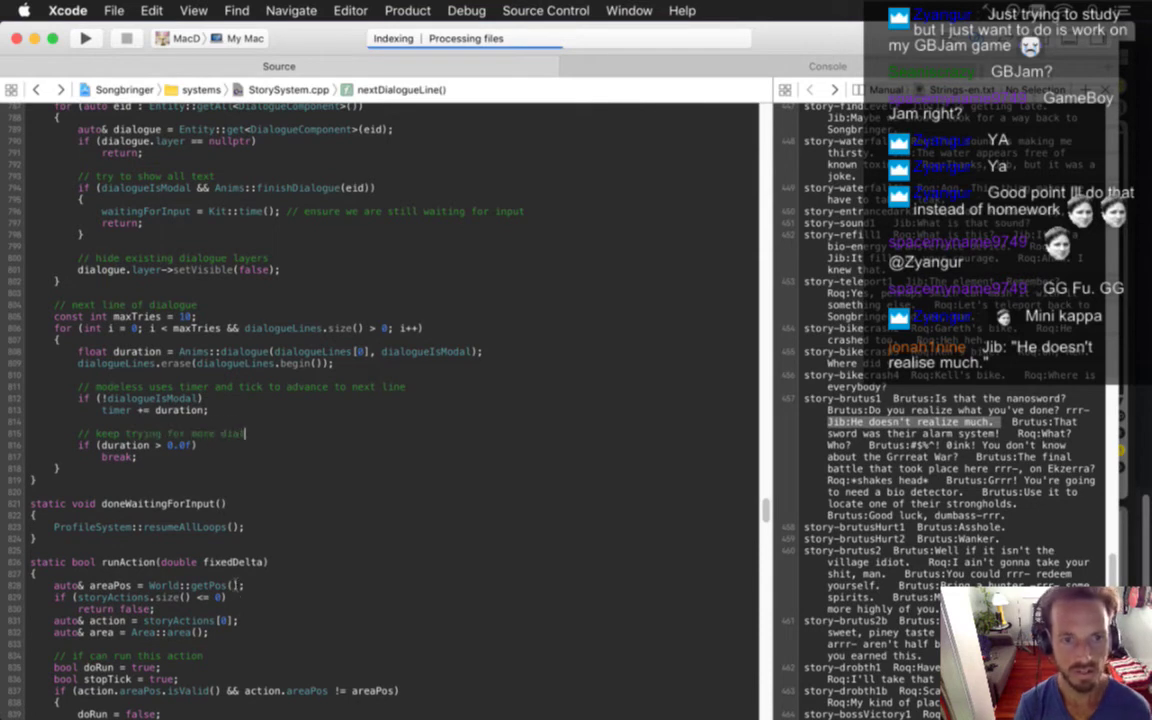
type("ogue lines if")
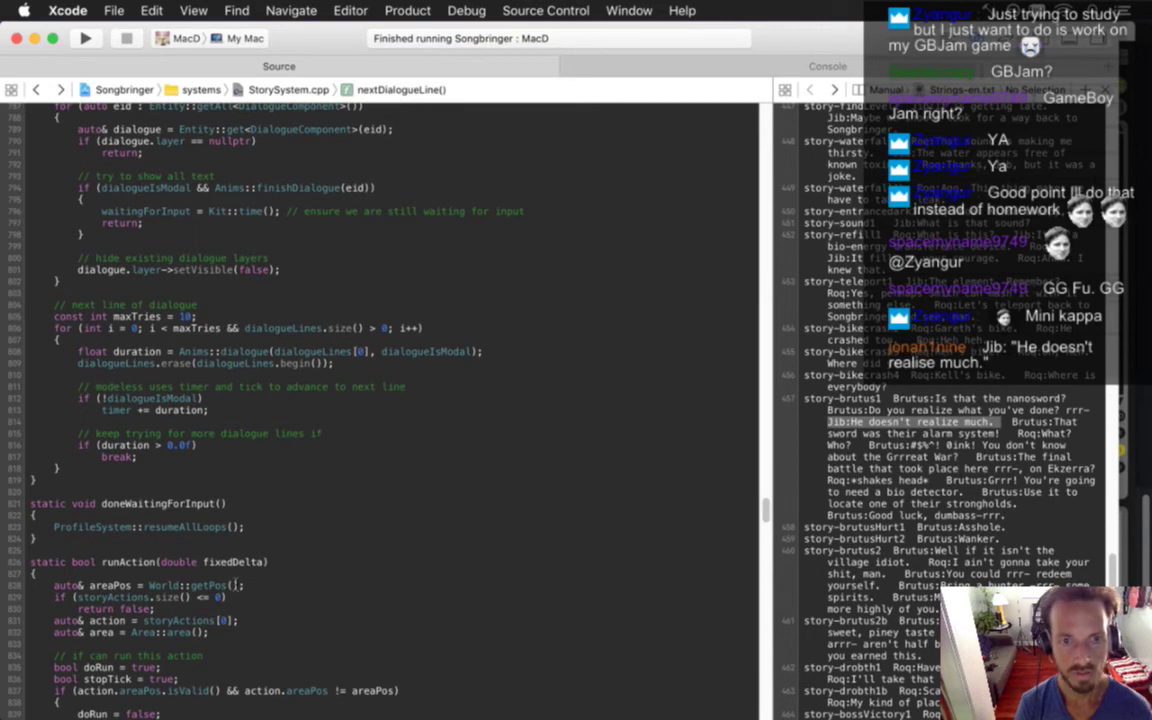
type(" this one failed")
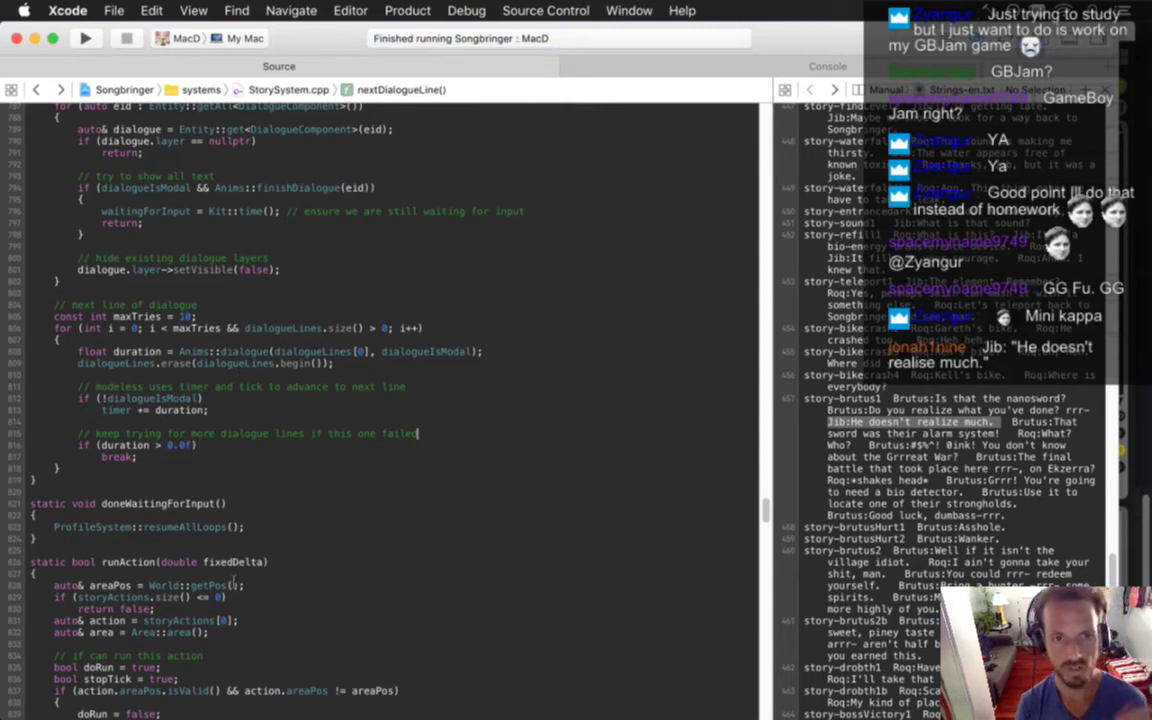
Open the definition of Anims::dialogue and examine its early returns and how it computes the total duration
double_click(230, 353)
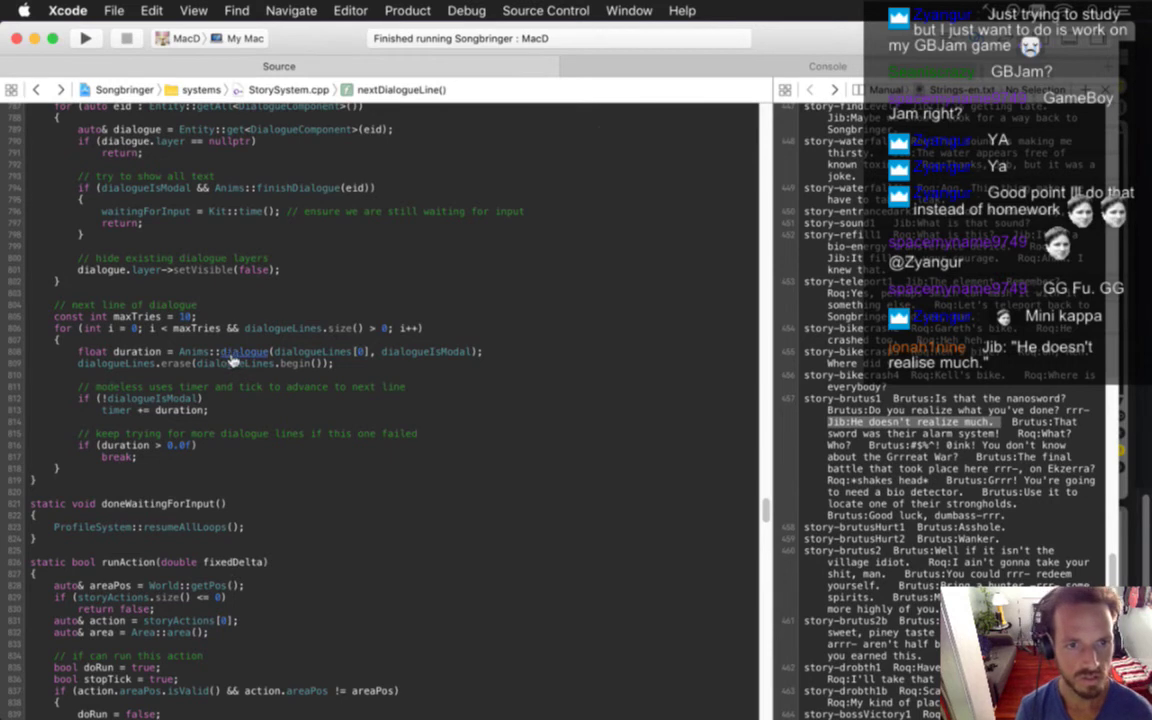
left_click(233, 362, "super")
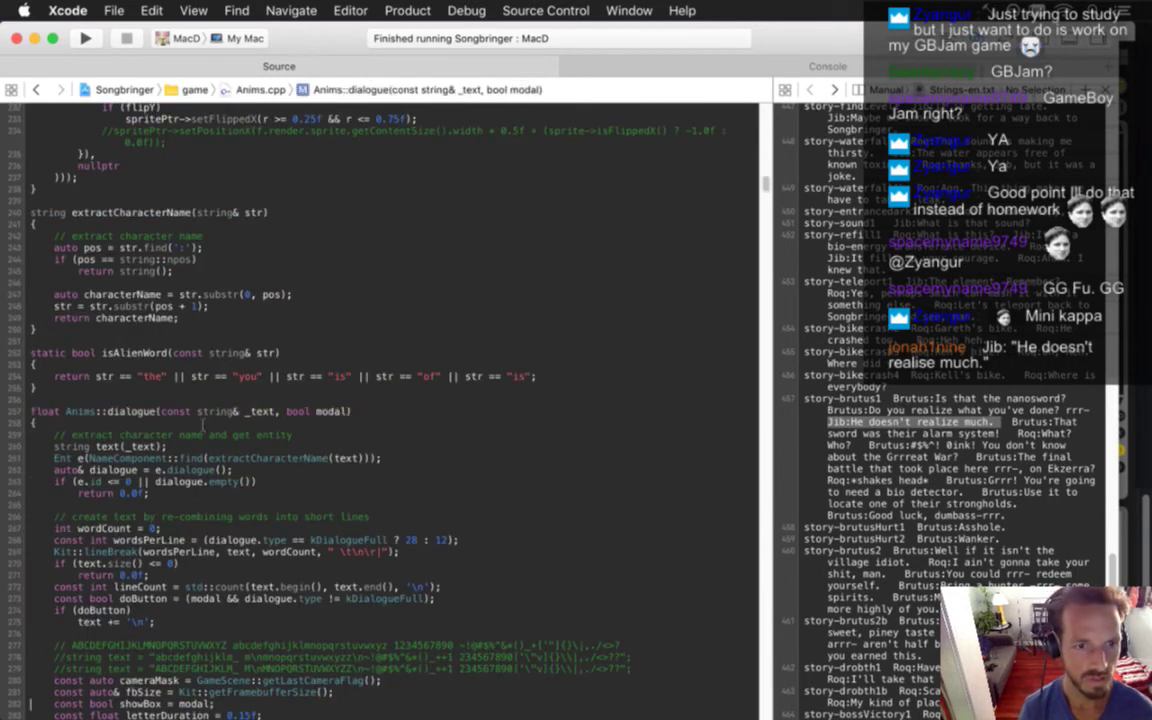
scroll(203, 425, "down", 3)
double_click(74, 480)
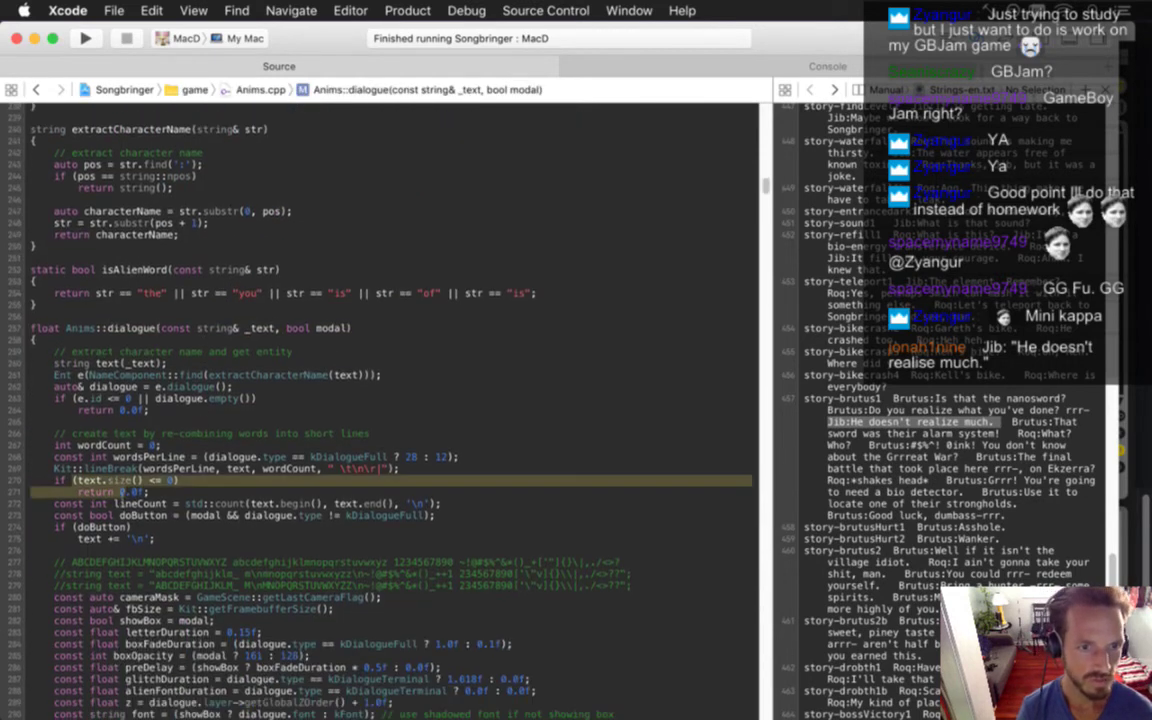
left_click_drag(80, 398, 117, 384)
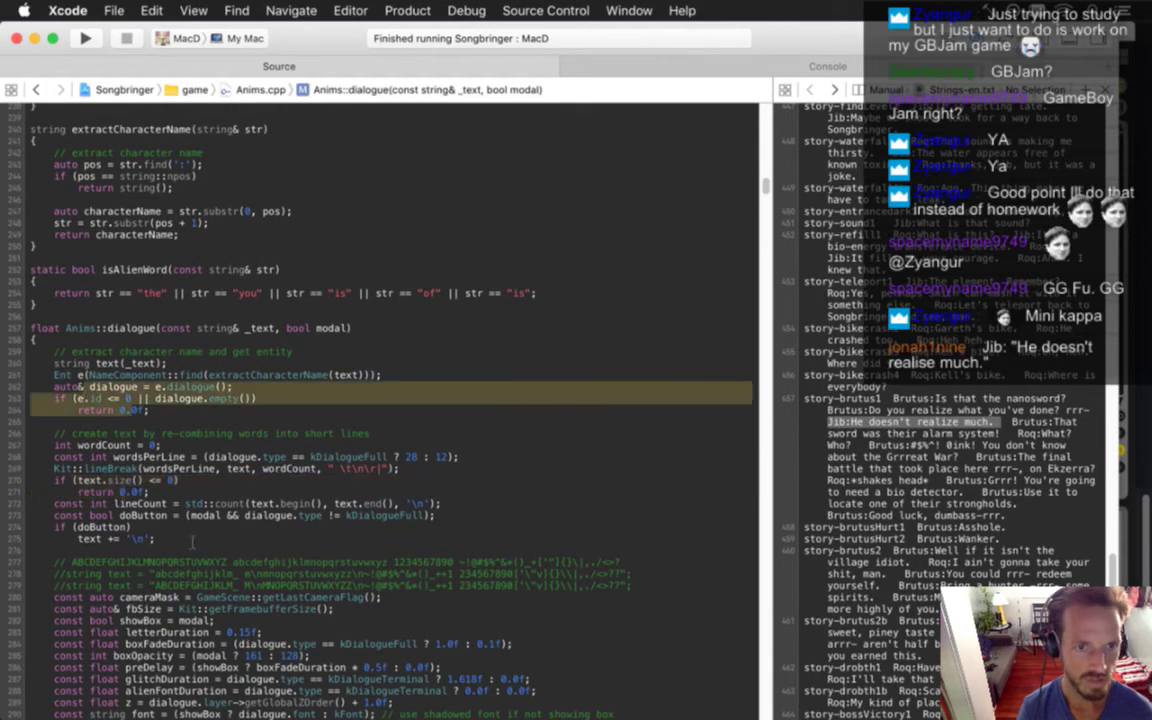
scroll(193, 543, "down", 15)
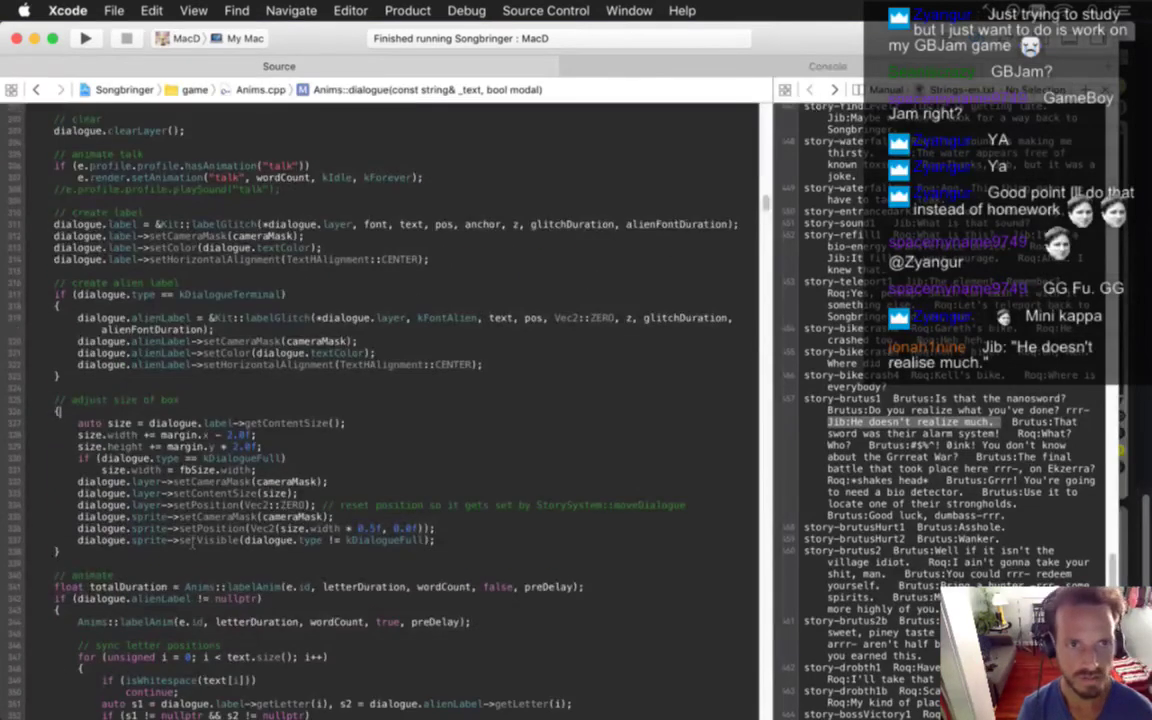
scroll(192, 543, "down", 11)
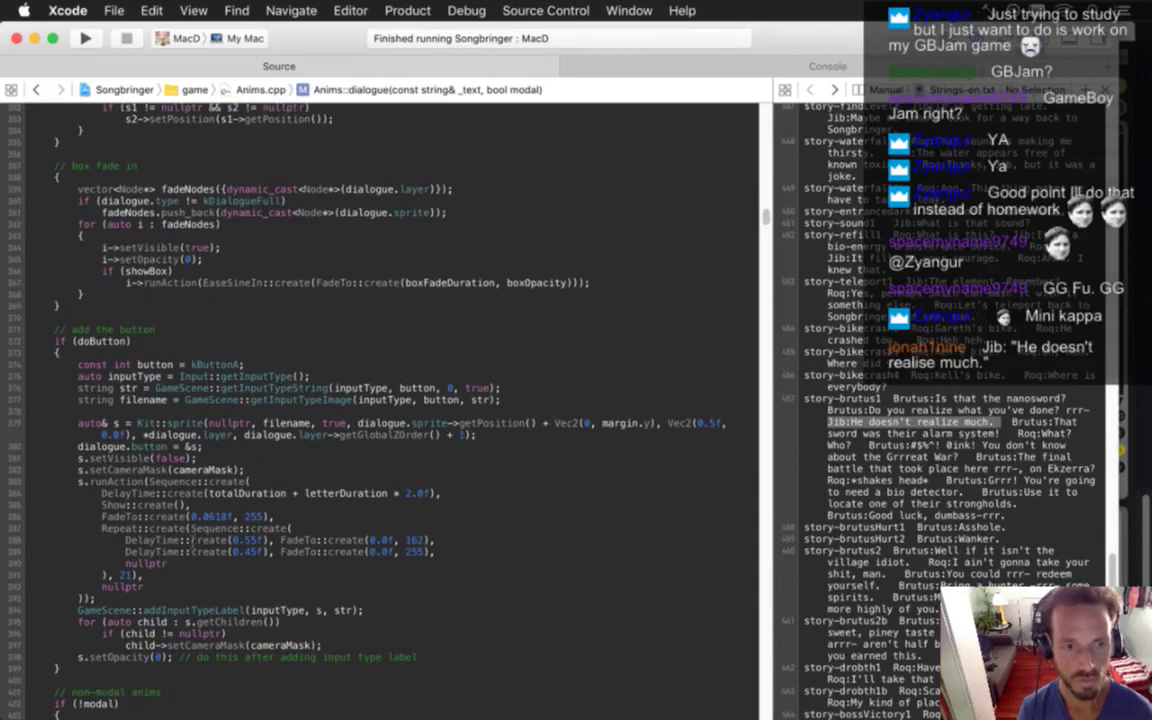
scroll(193, 541, "up", 8)
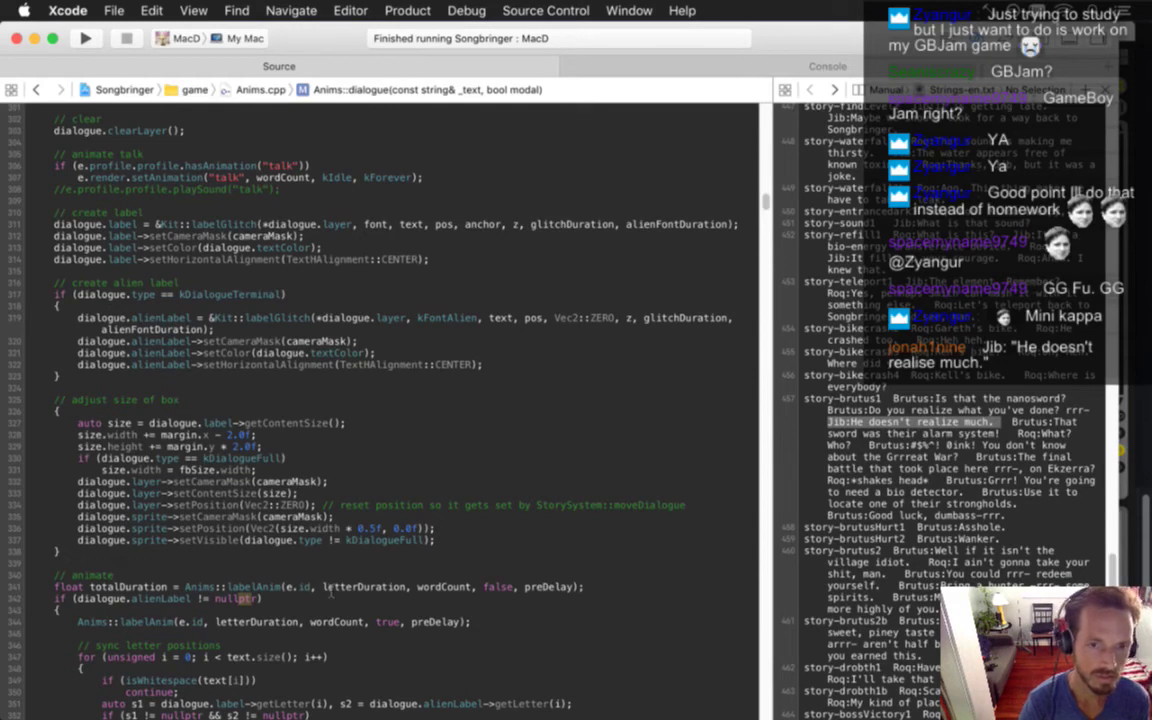
left_click(550, 587)
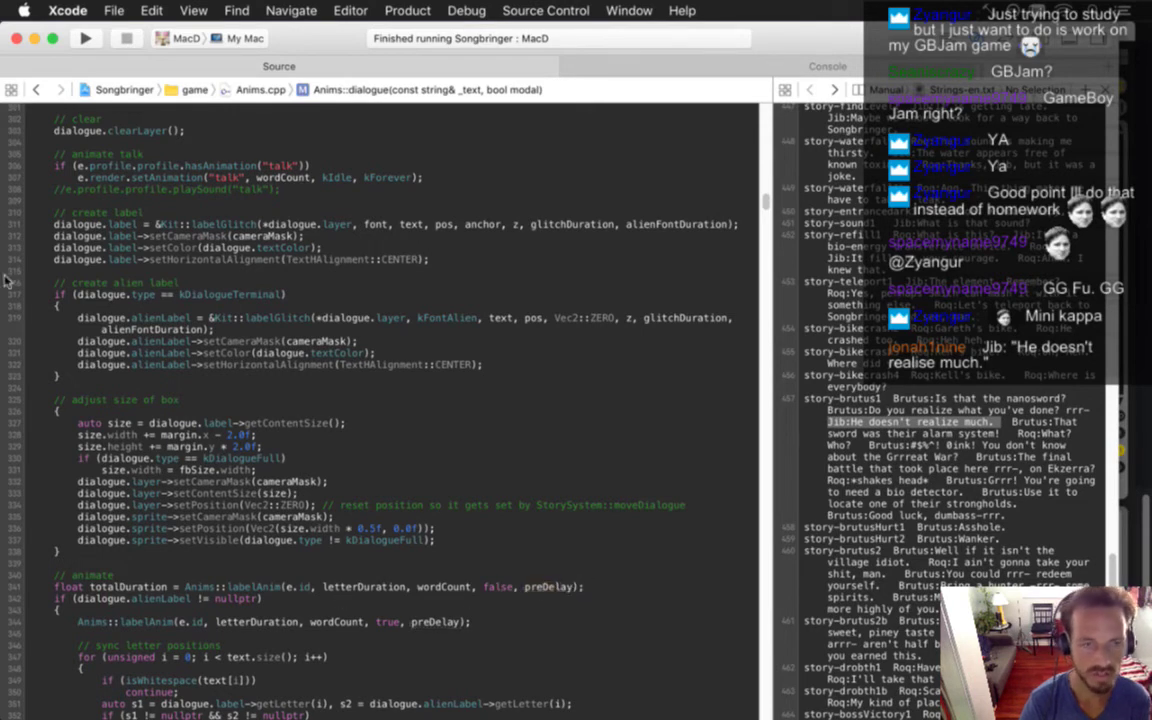
Return to nextDialogueLine in StorySystem.cpp and review the new loop's condition, line erasing, timer update and break
left_click(35, 88)
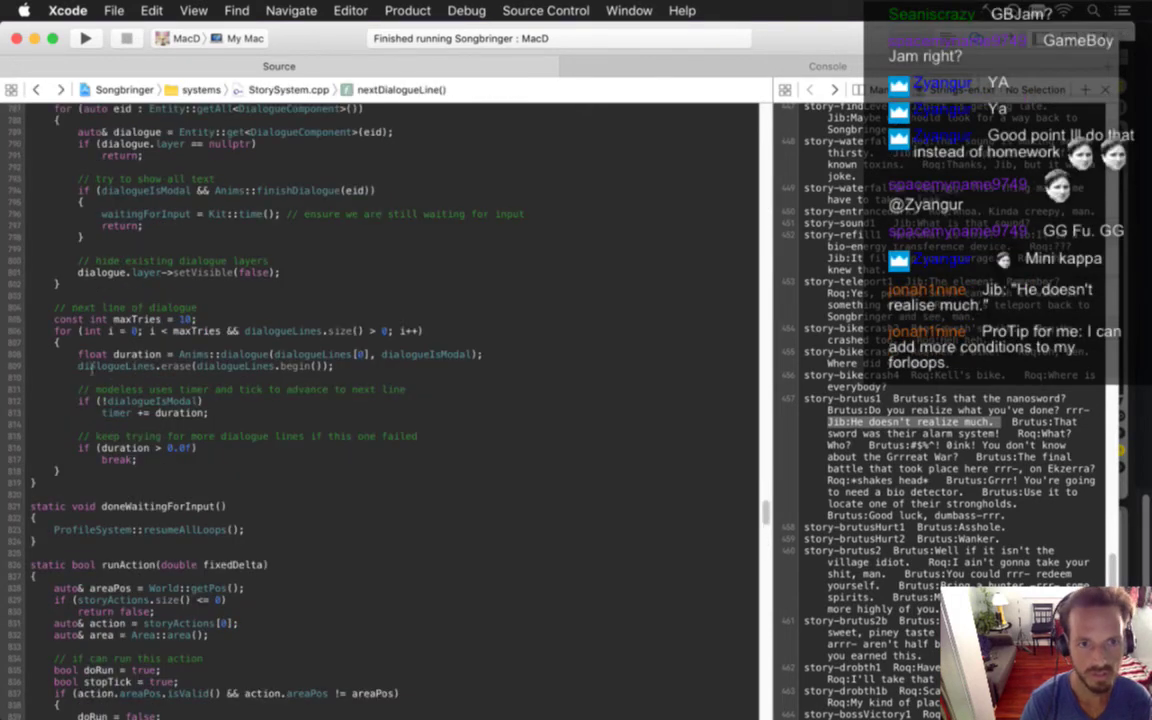
left_click_drag(94, 368, 199, 366)
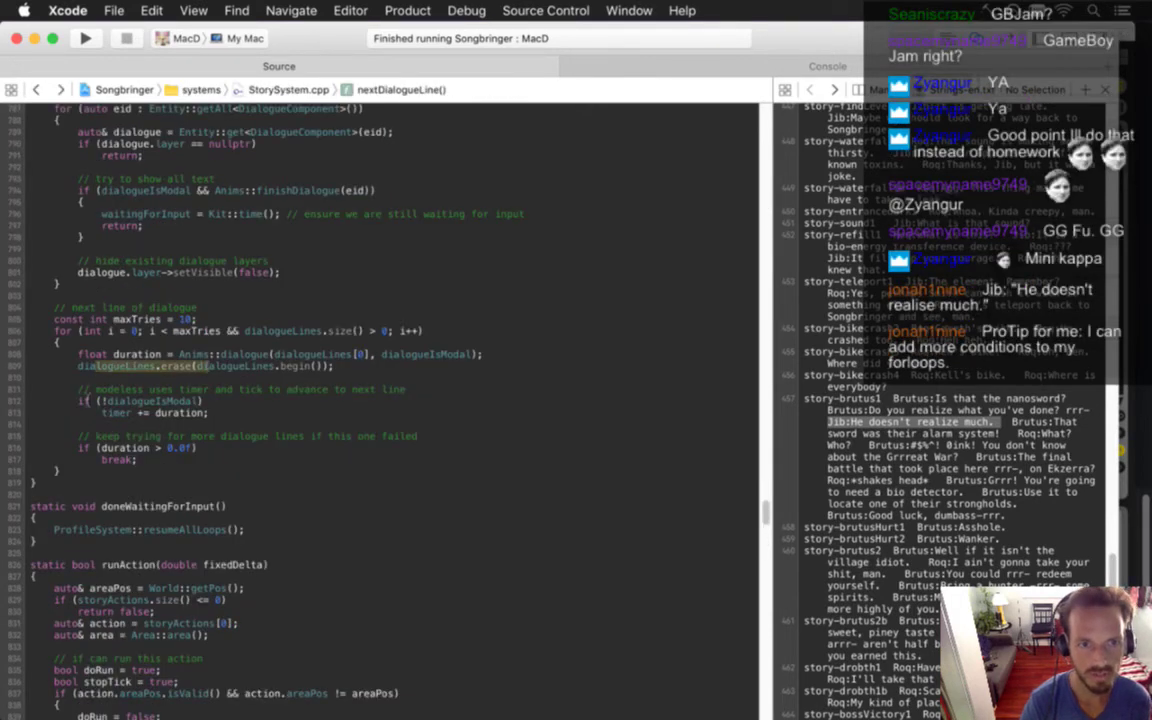
left_click_drag(78, 389, 145, 418)
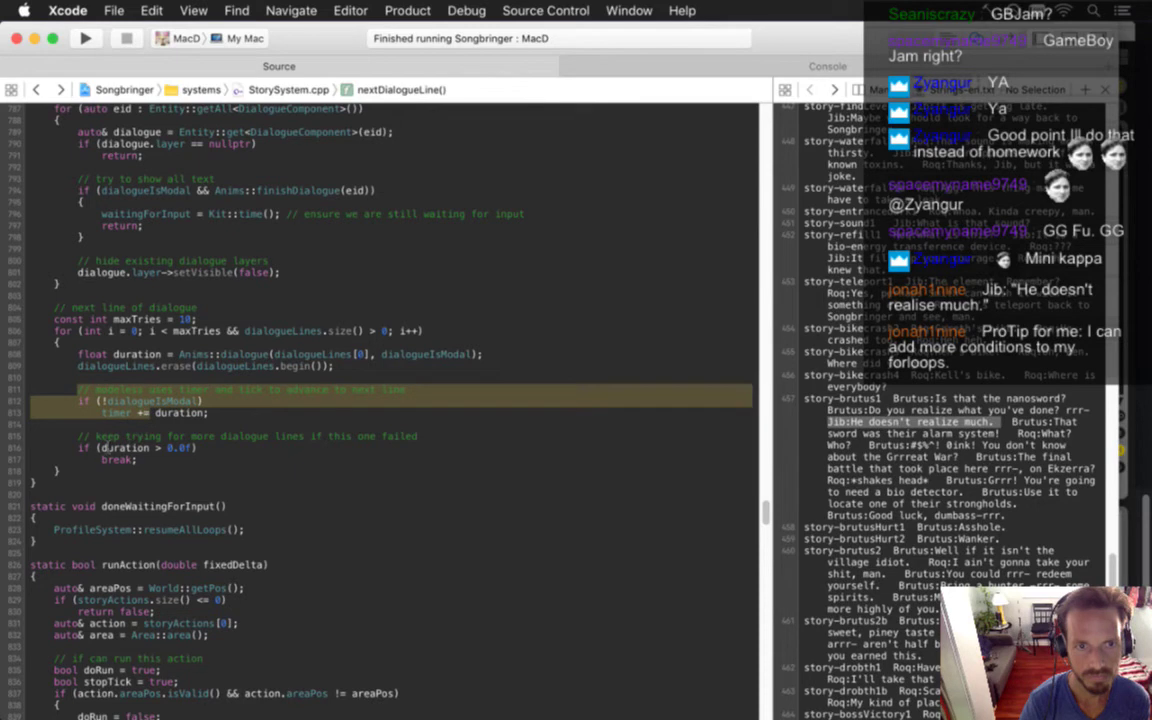
left_click(122, 427)
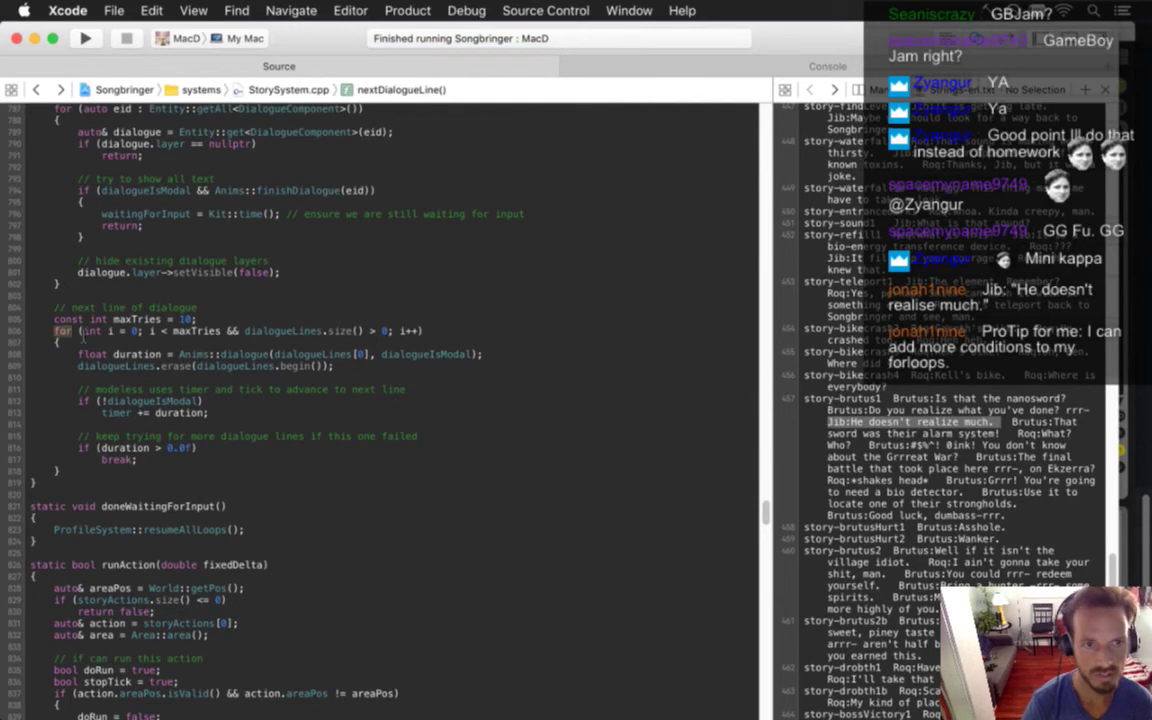
left_click(246, 330)
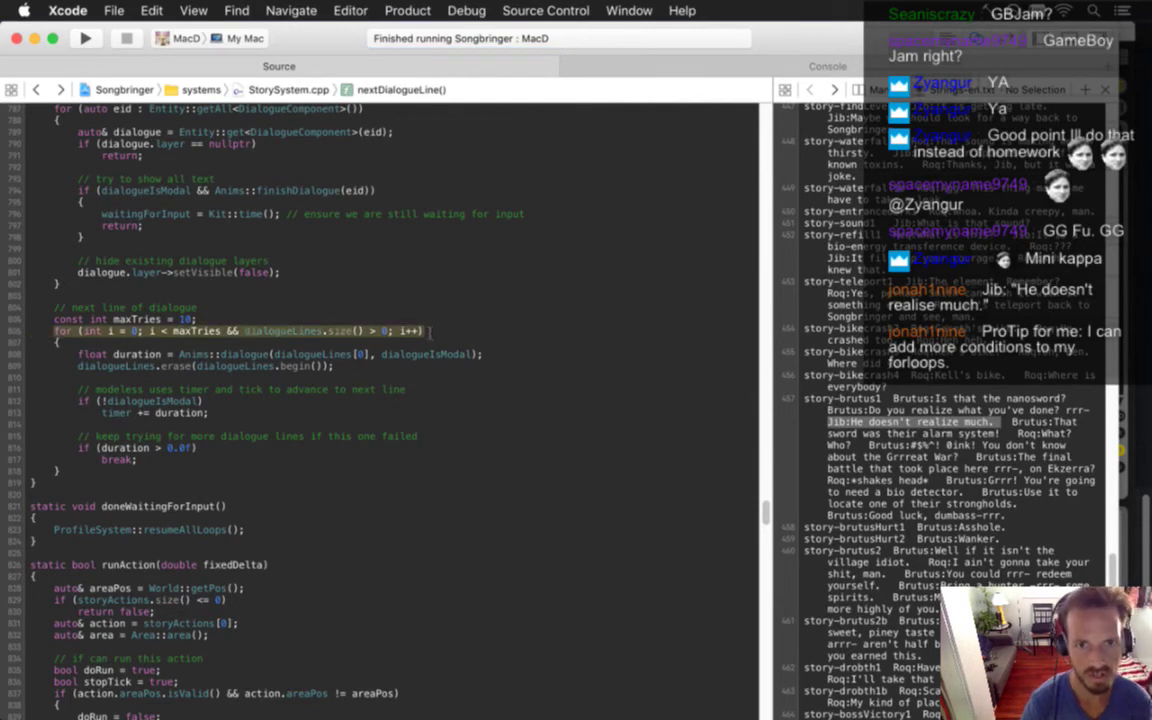
left_click_drag(149, 331, 393, 334)
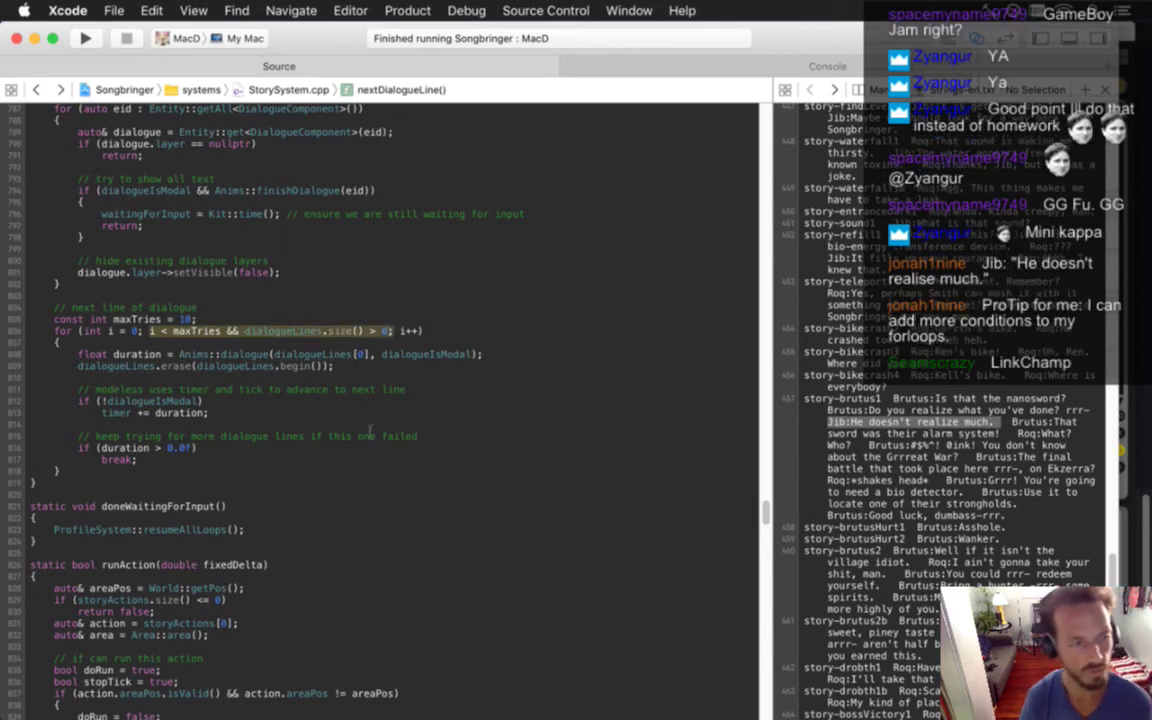
left_click(253, 319)
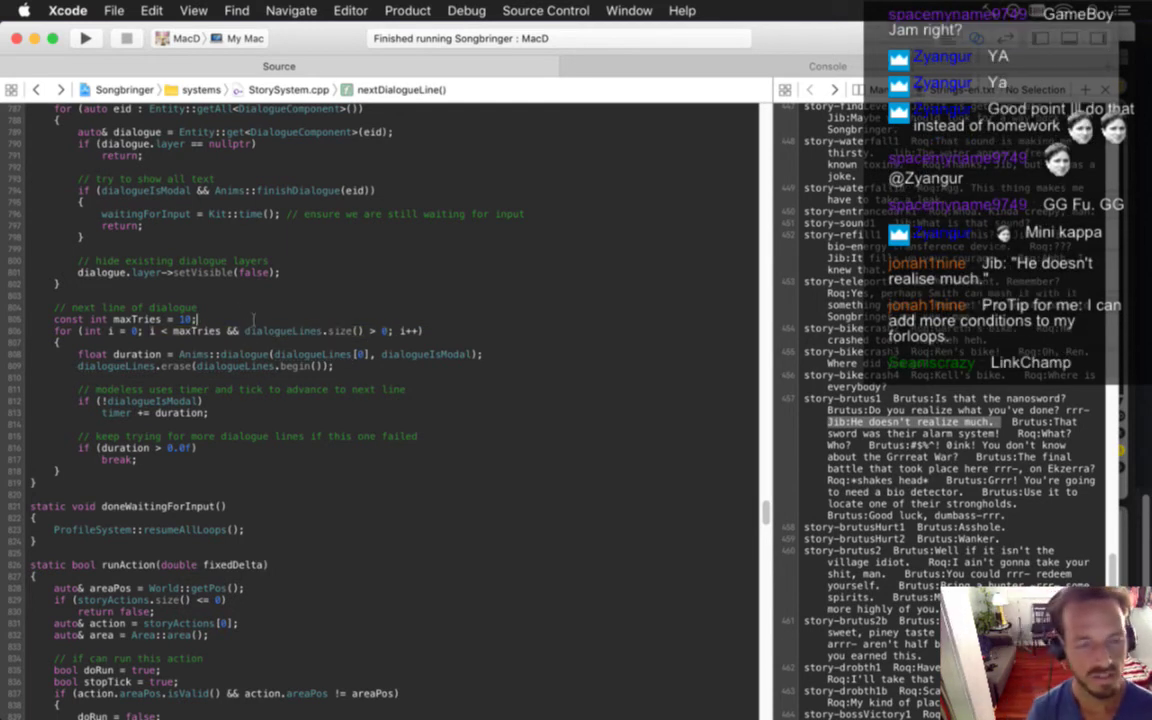
left_click_drag(244, 331, 393, 334)
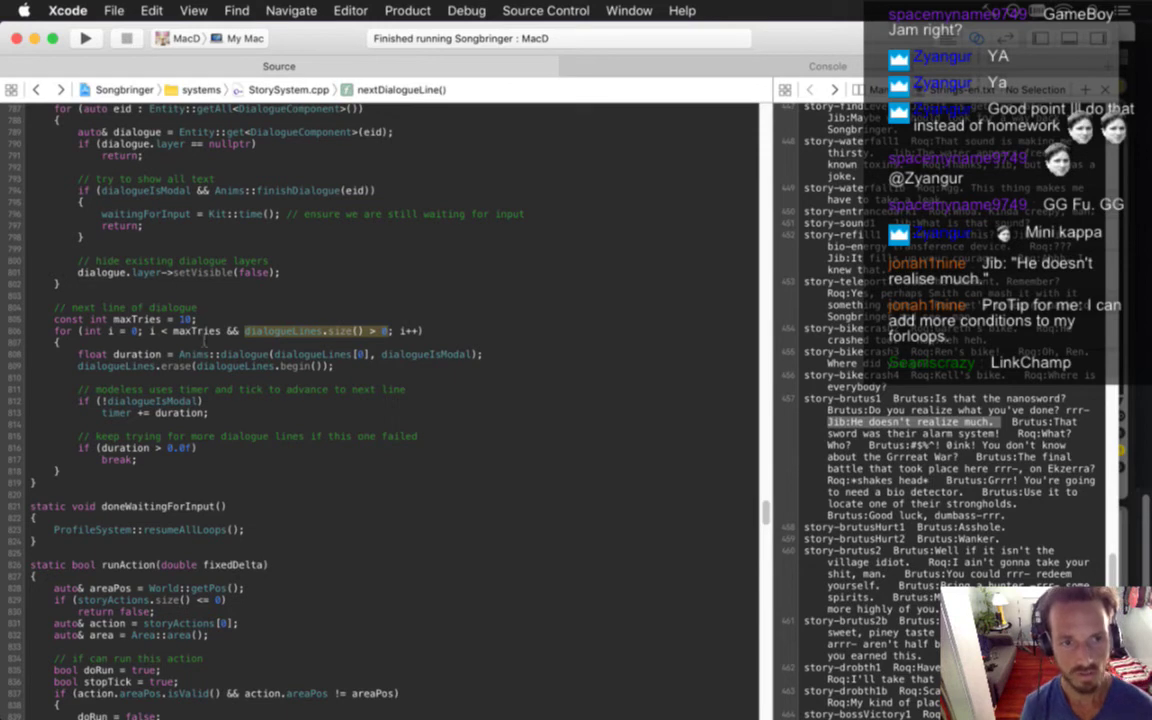
left_click_drag(145, 331, 388, 333)
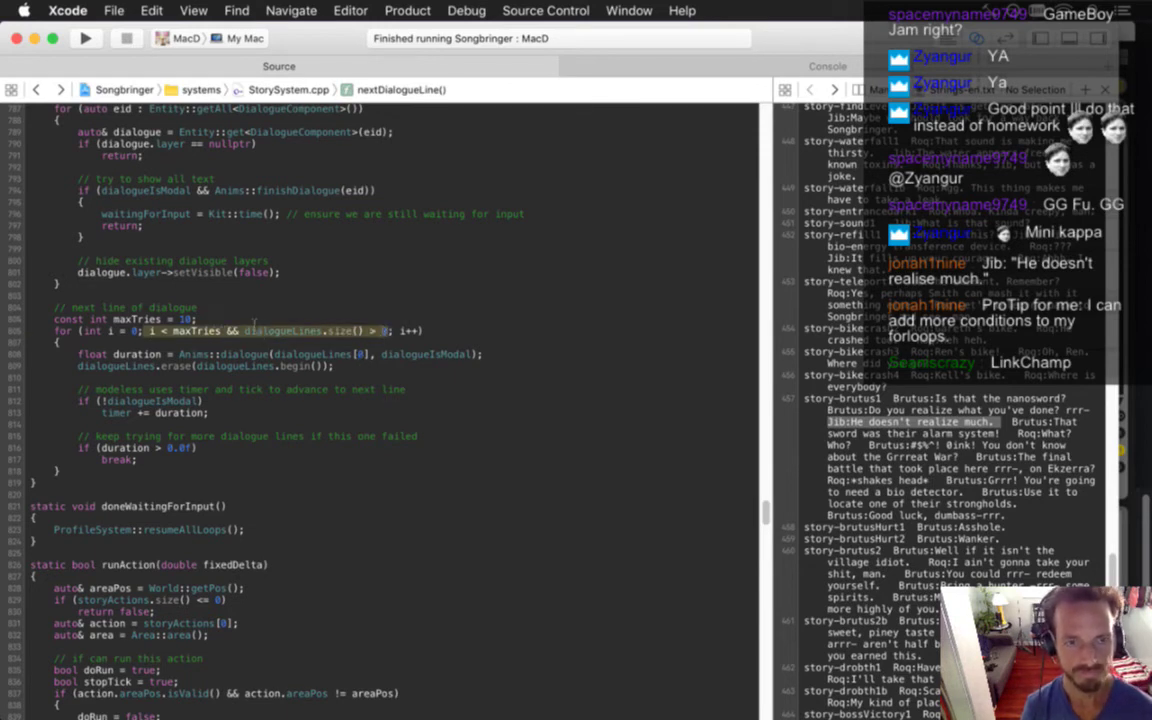
left_click(234, 320)
Build and run Songbringer, and walk Roq down the path to the next area to trigger the Brutus dialogue
key("super+r")
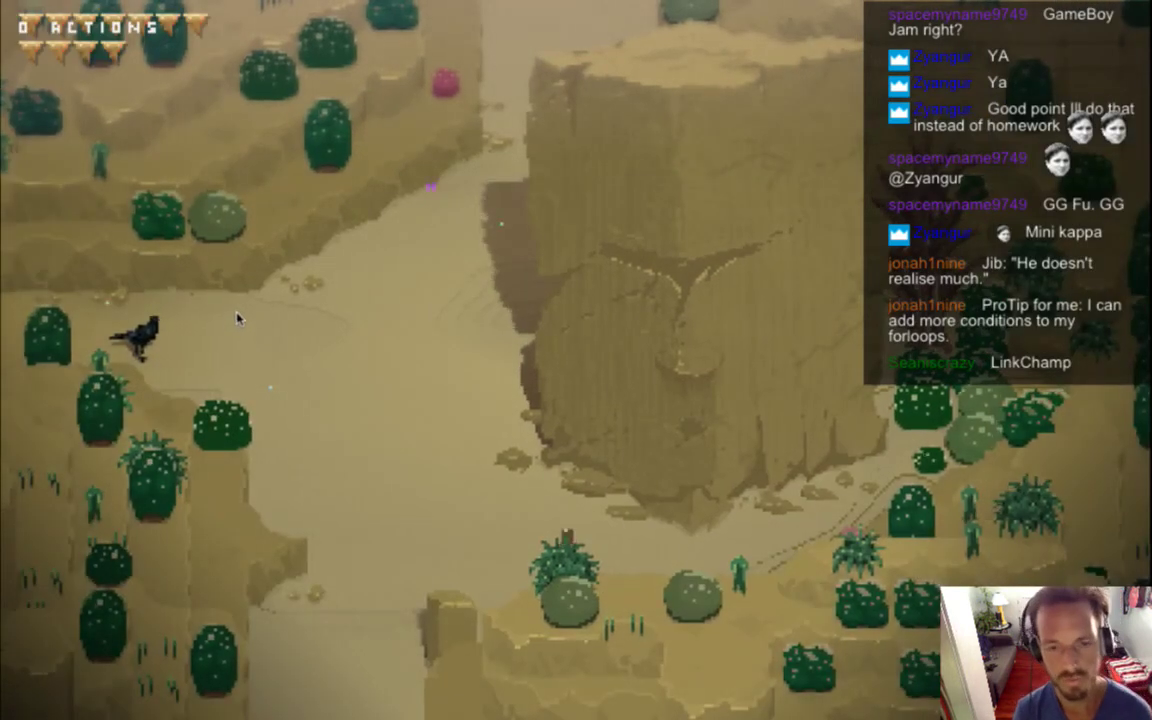
key("a")
key("w")
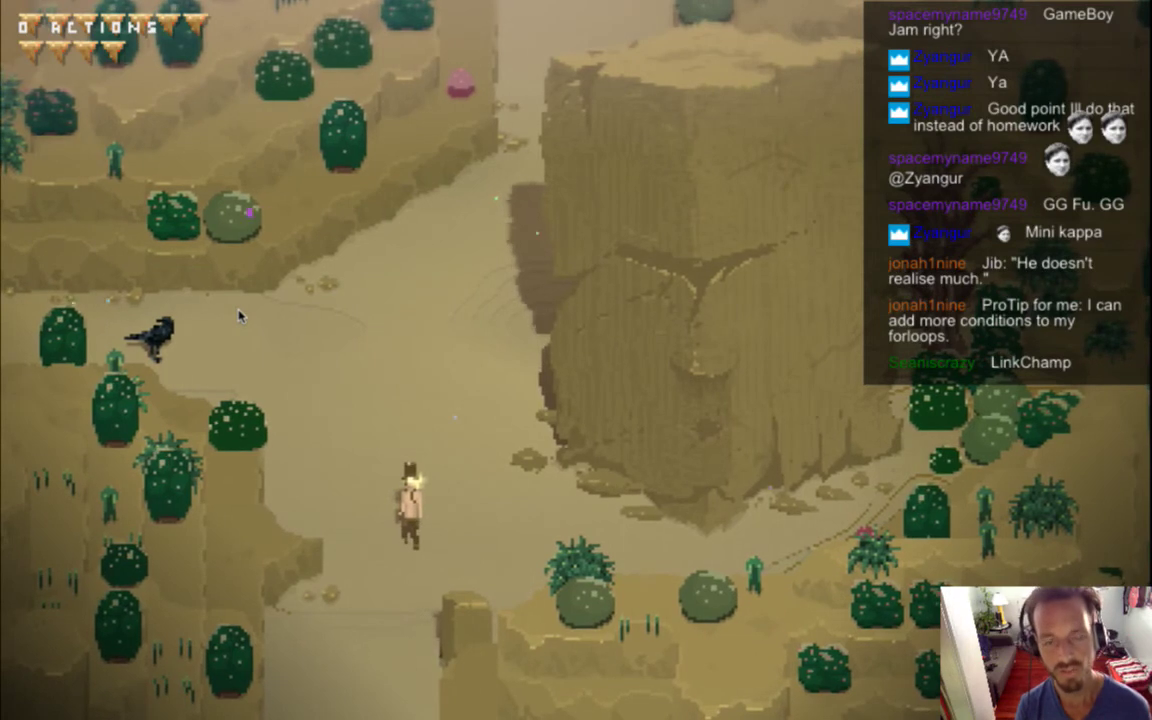
key("a")
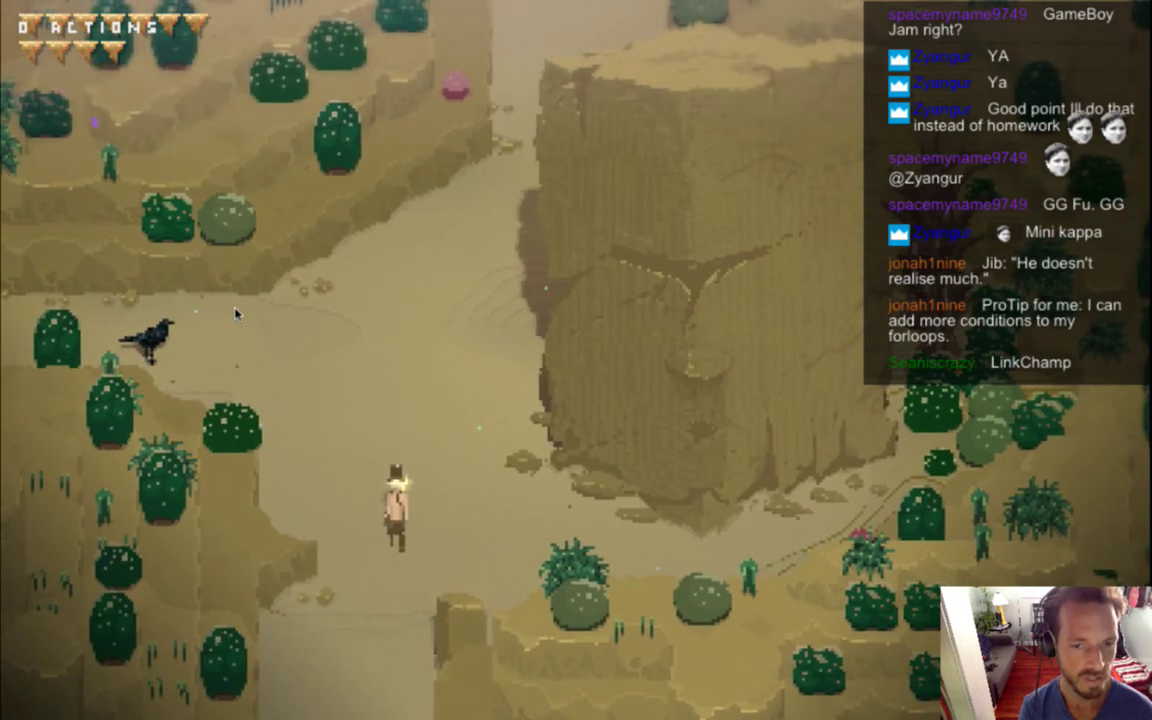
key("s")
key("s")
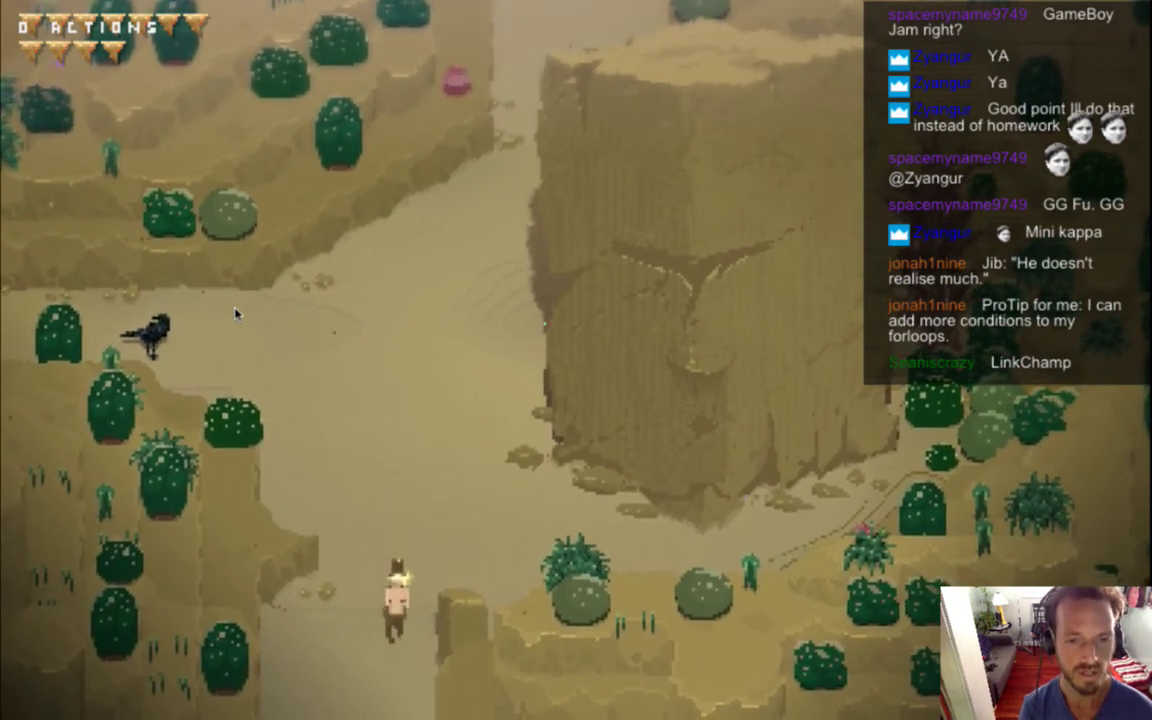
key("s")
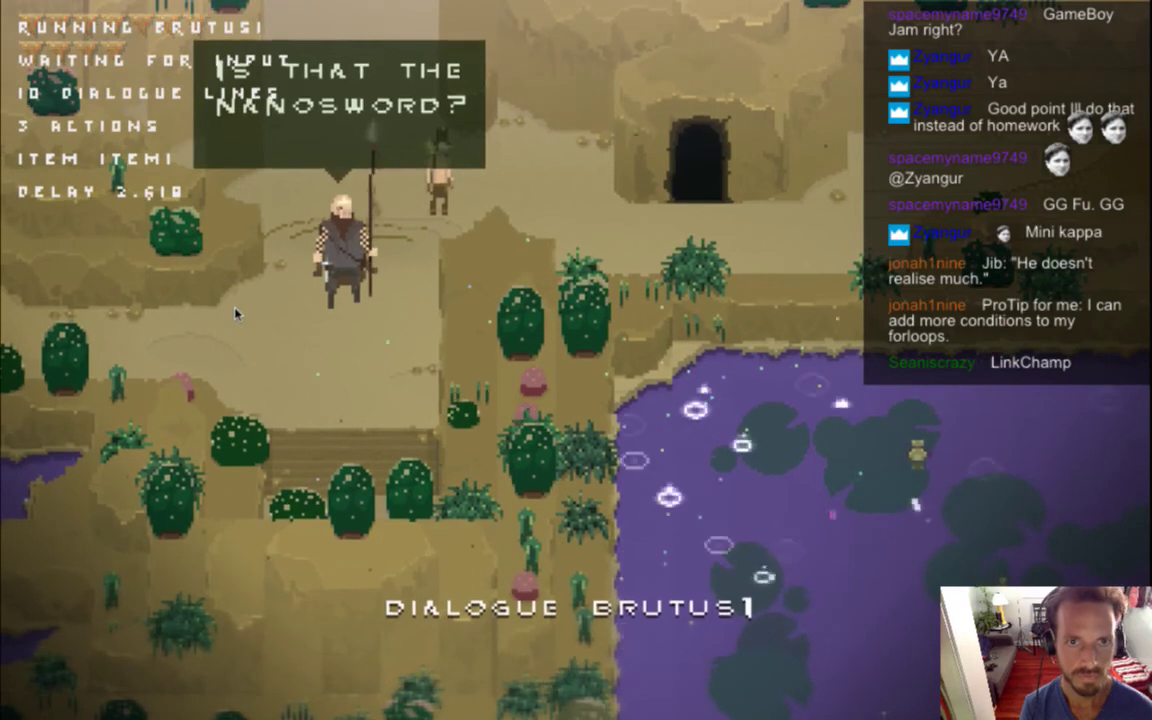
Advance through every line of the brutus1 dialogue to its end to test skipping Jib's line, and return to Xcode
key("f")
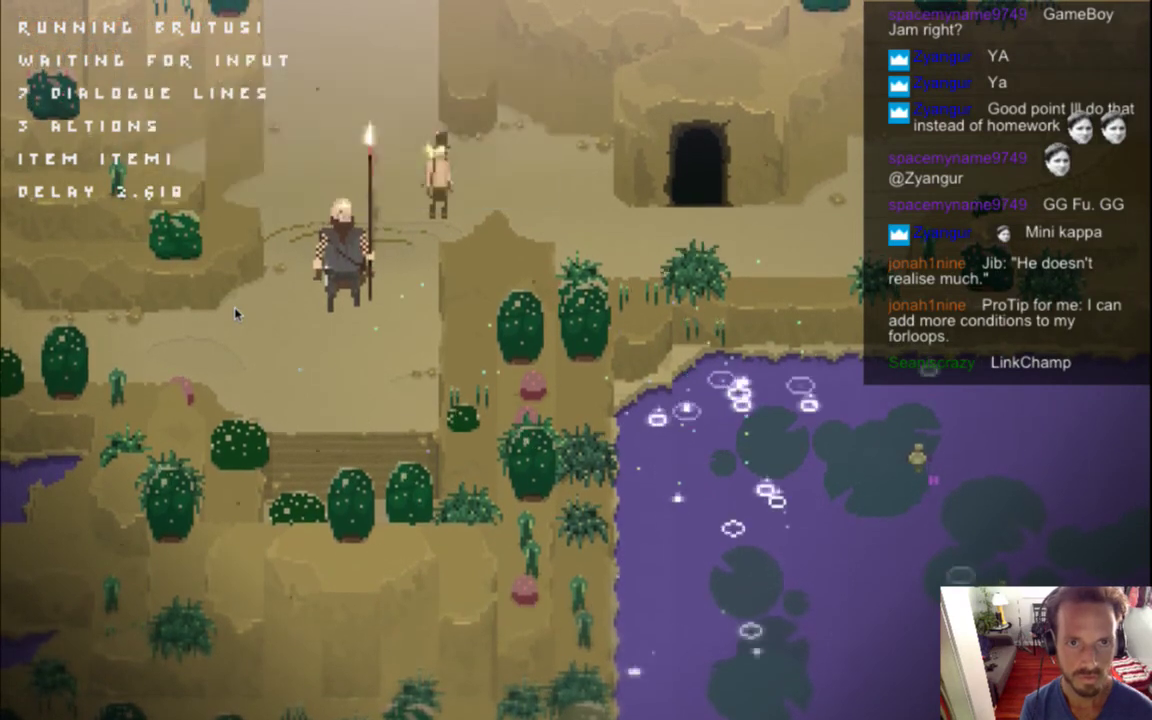
key("f")
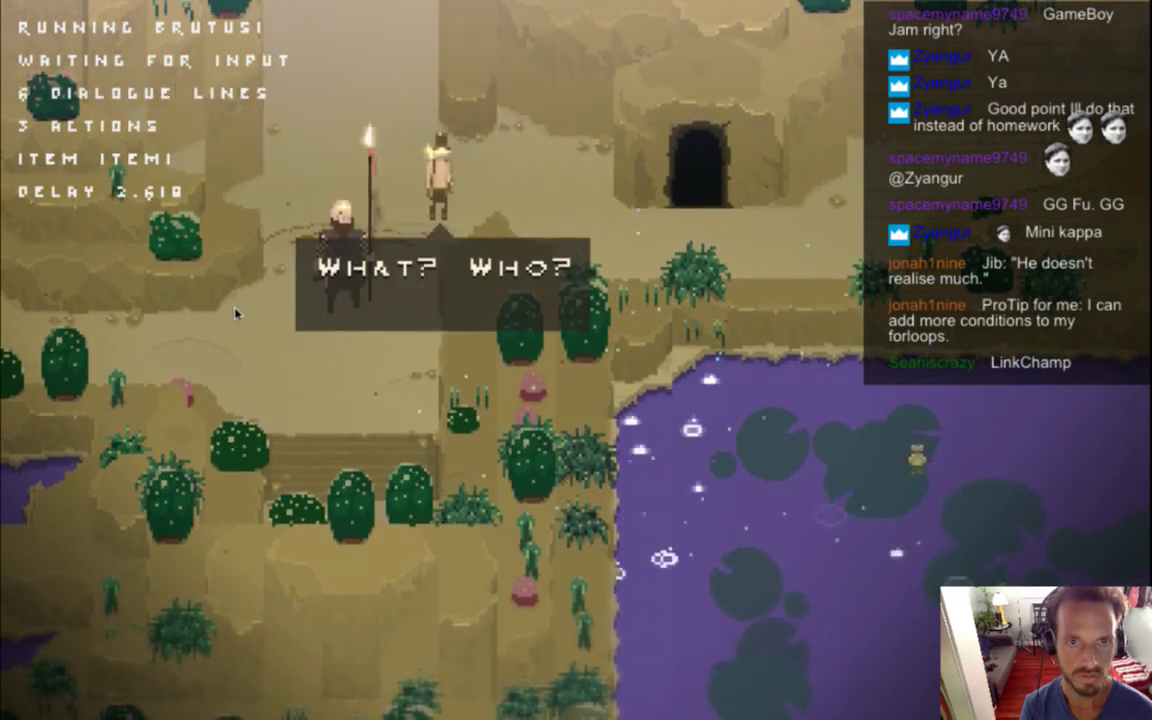
key("f")
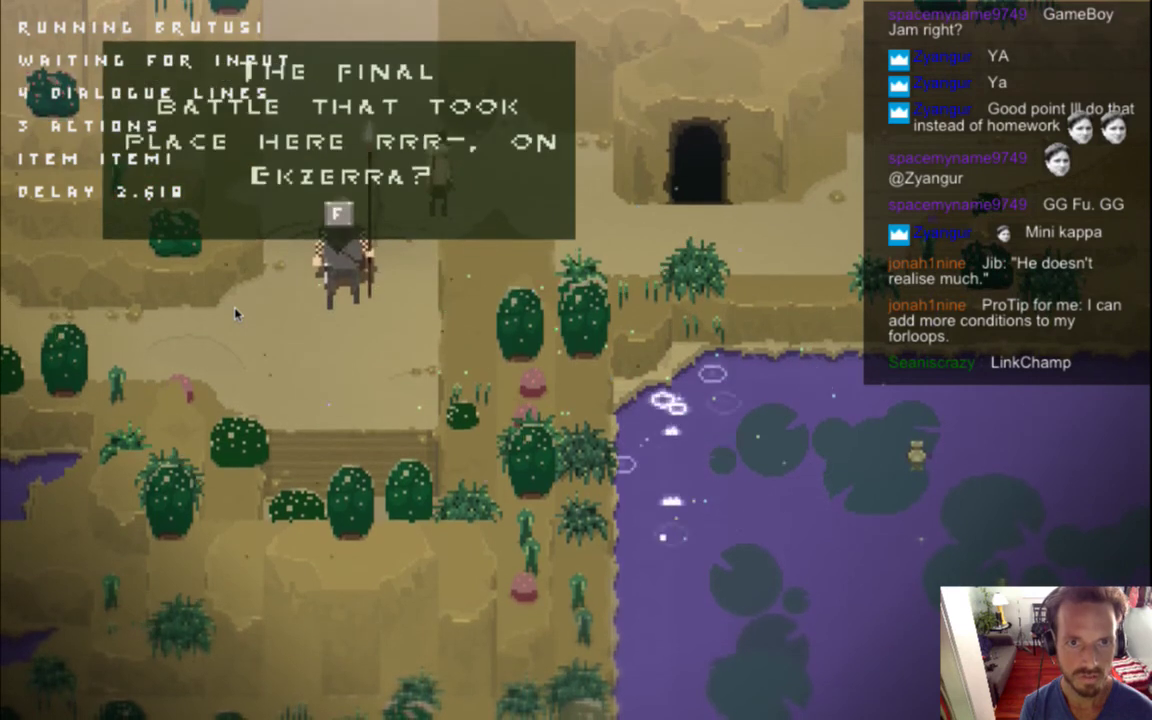
key("f")
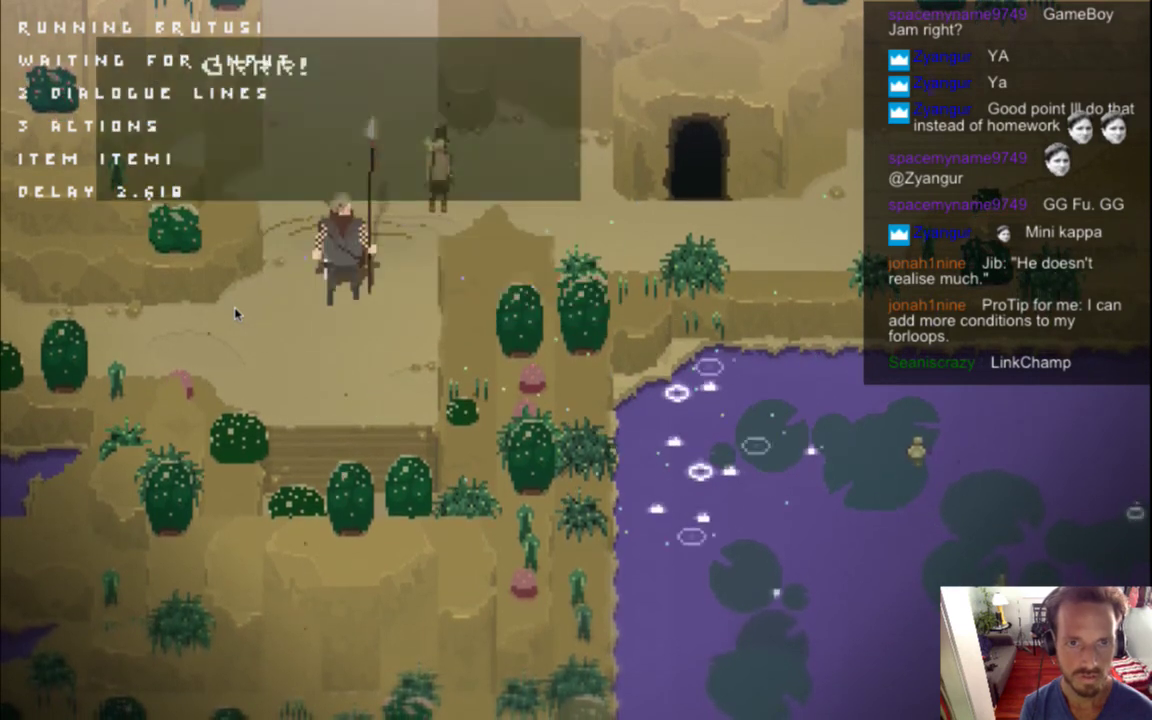
key("f")
key("f")
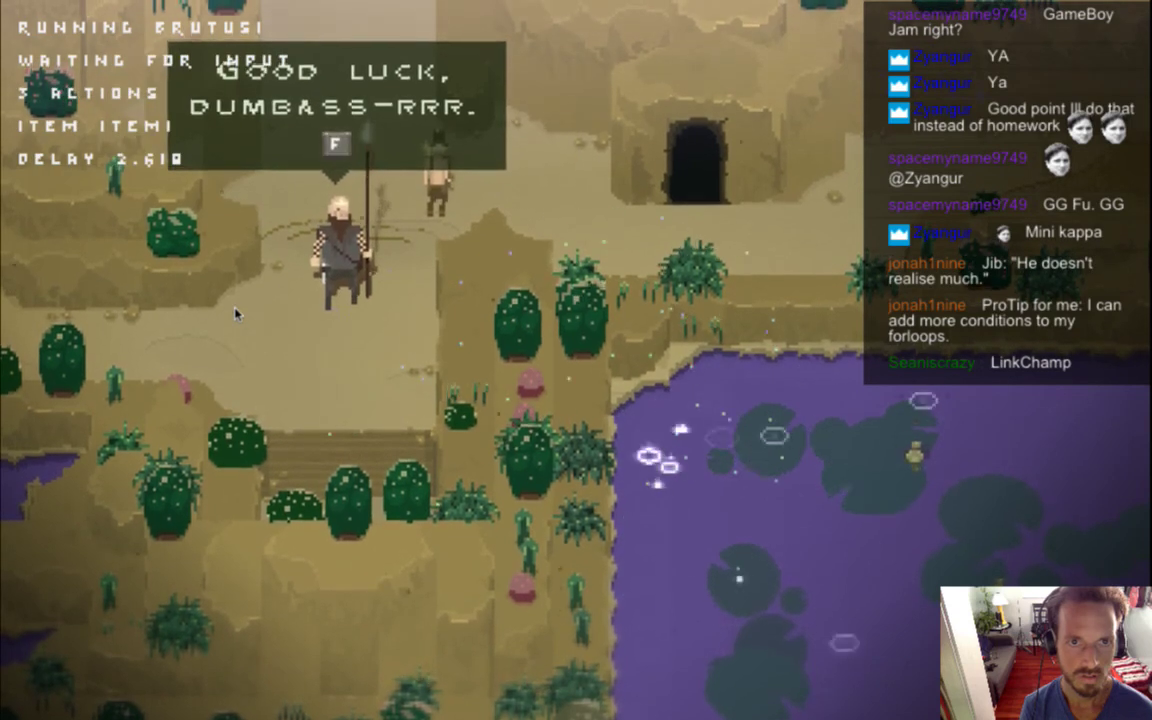
key("f")
key("f")
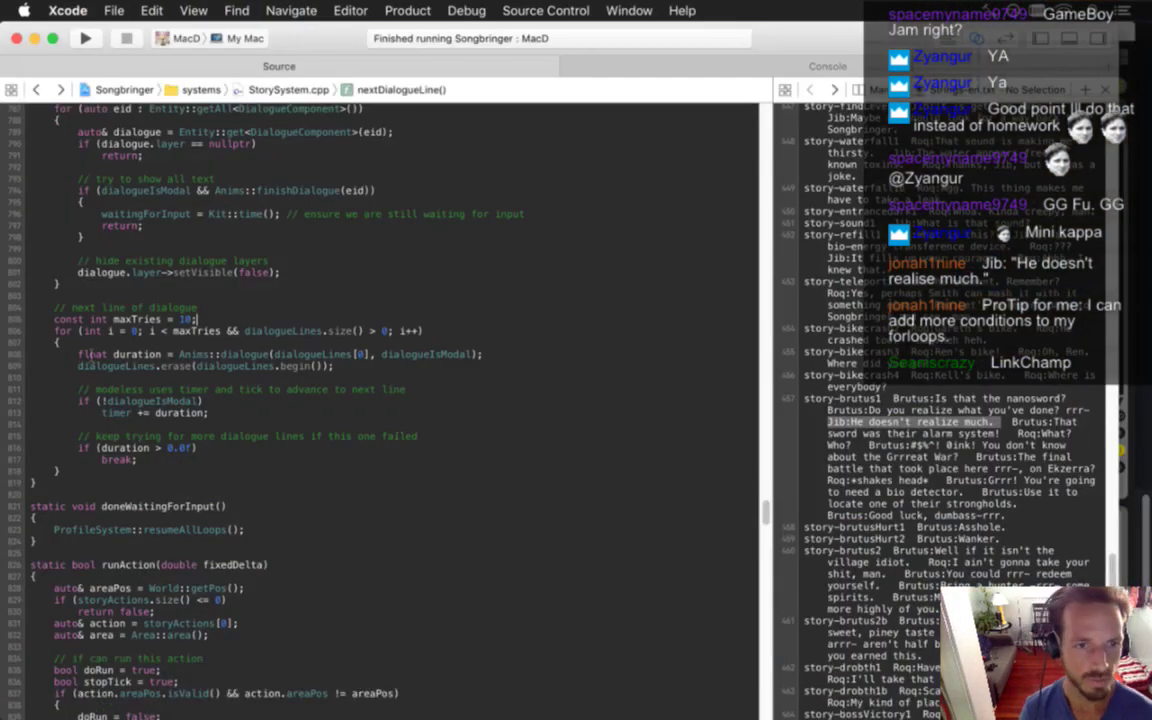
Switch to Terminal, run the diff alias d, and review the changes to Anims.cpp and StorySystem.cpp
key("super+Tab")
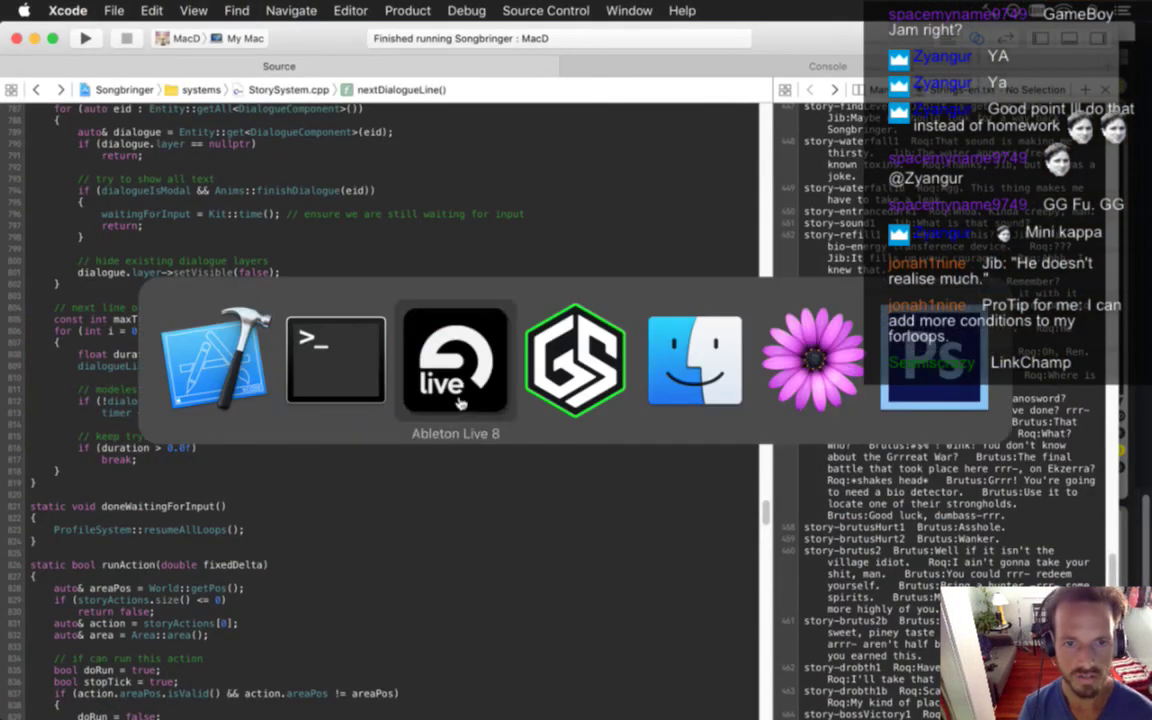
left_click(313, 408)
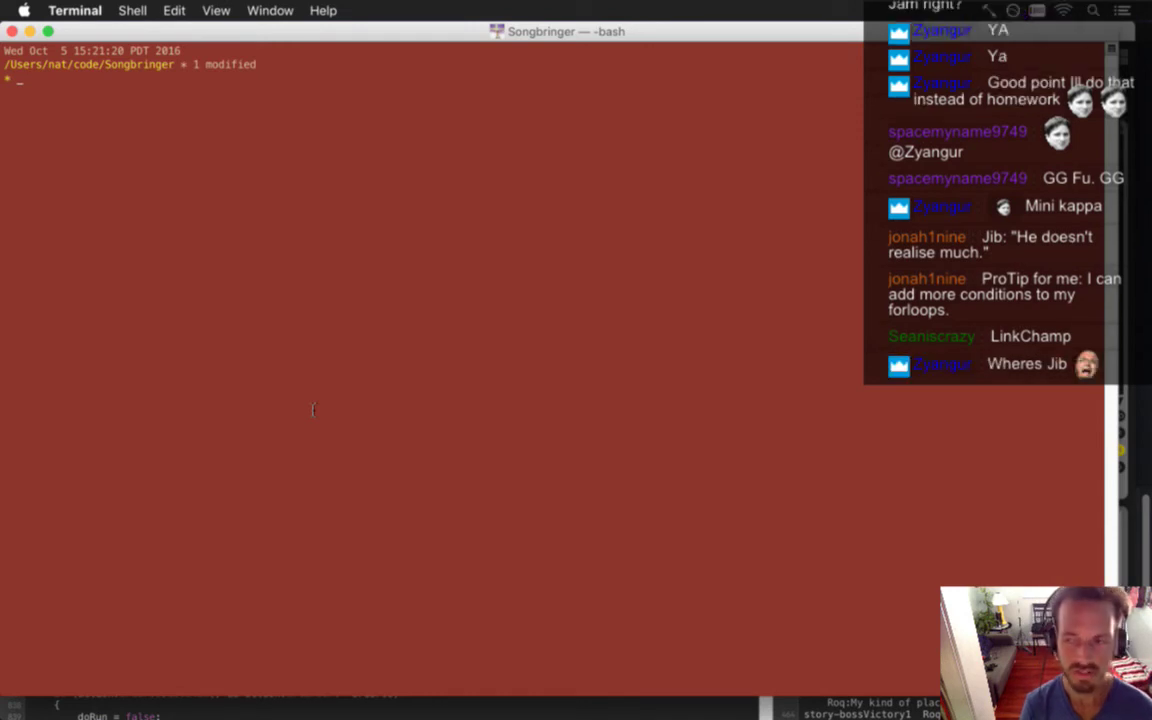
type("d")
key("Return")
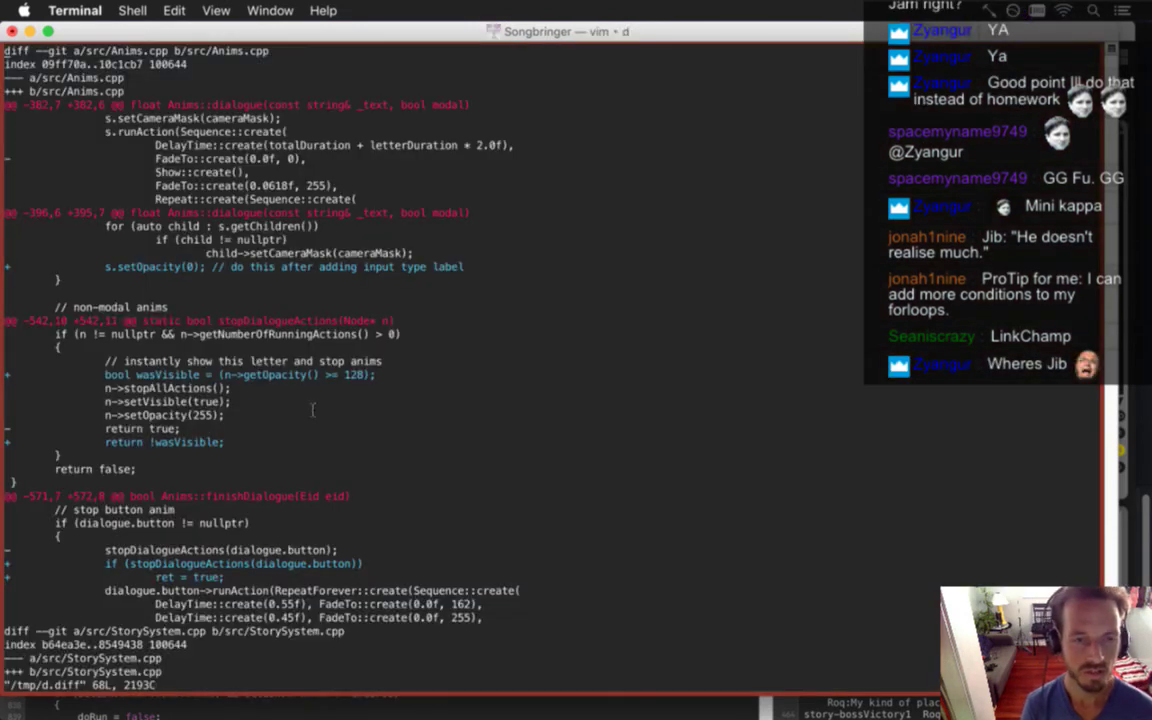
scroll(313, 409, "down", 3)
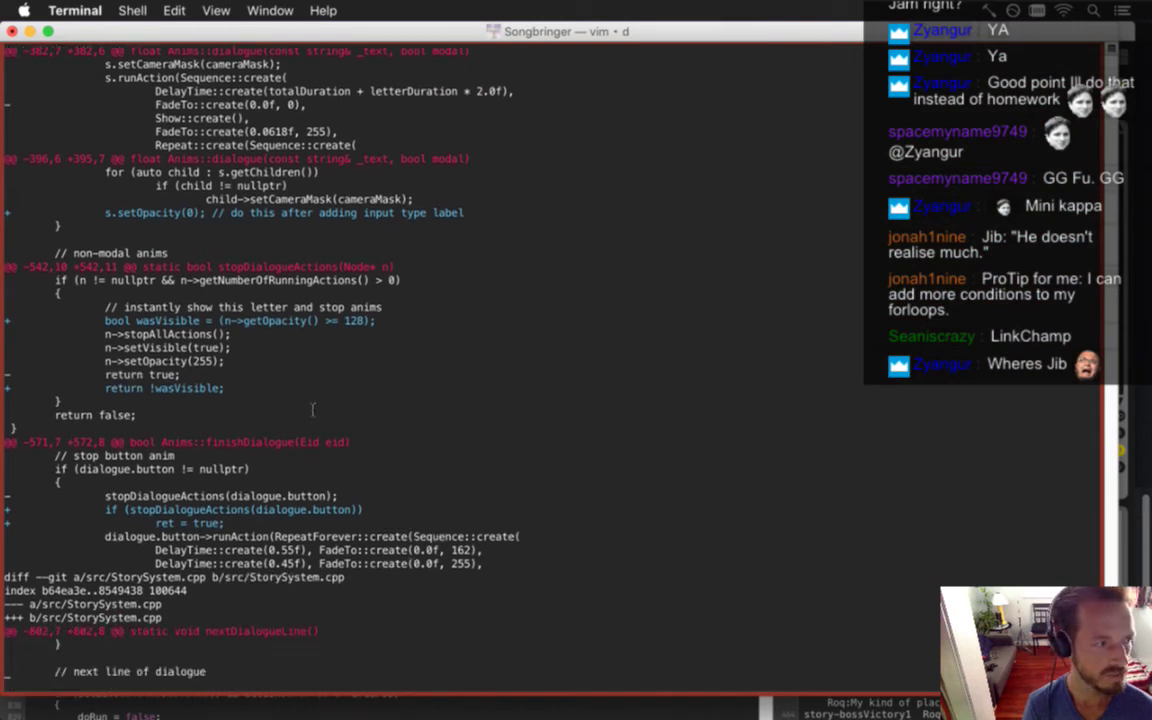
scroll(313, 409, "down", 3)
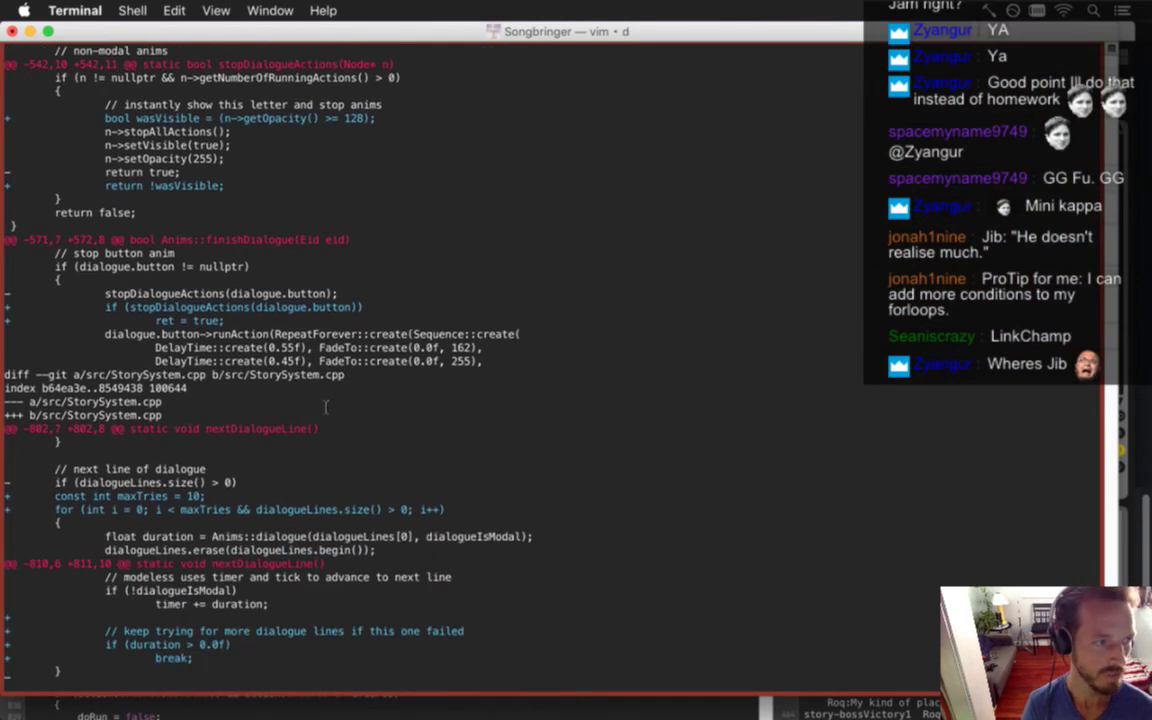
Return to Xcode, go back to the settings file in the second editor, set a verbosity option to 0 and save
key("super+Tab")
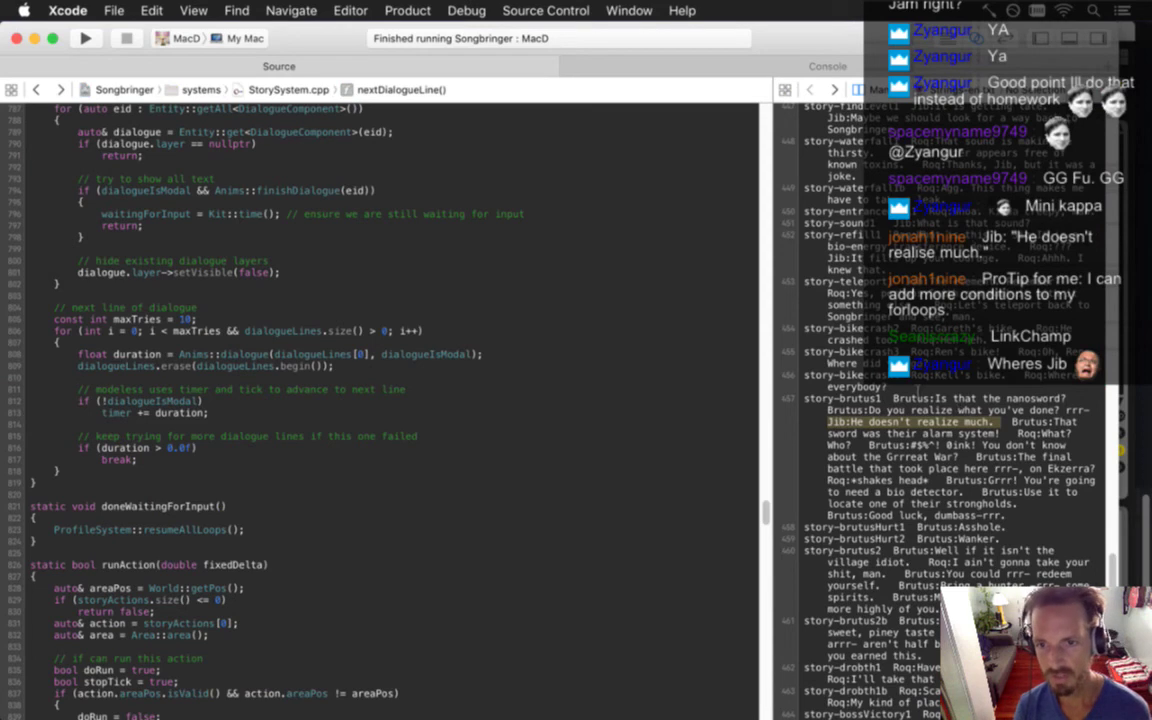
left_click(885, 387)
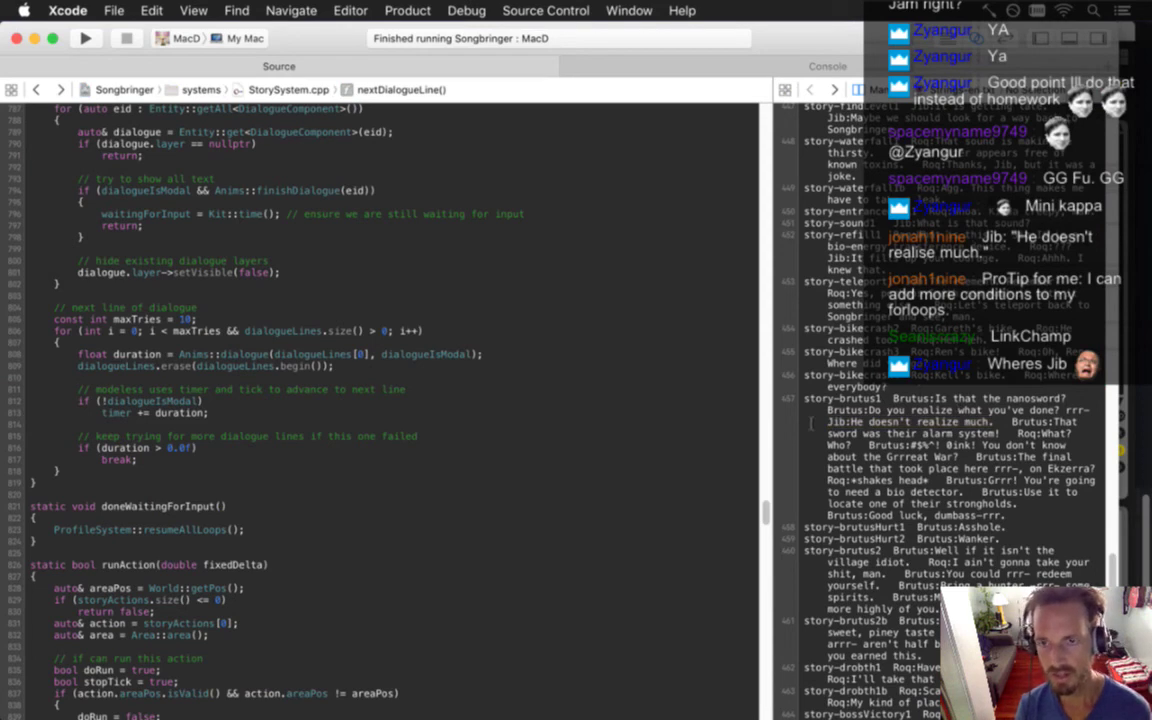
key("ctrl+super+Left")
key("ctrl+super+Left")
key("ctrl+super+Left")
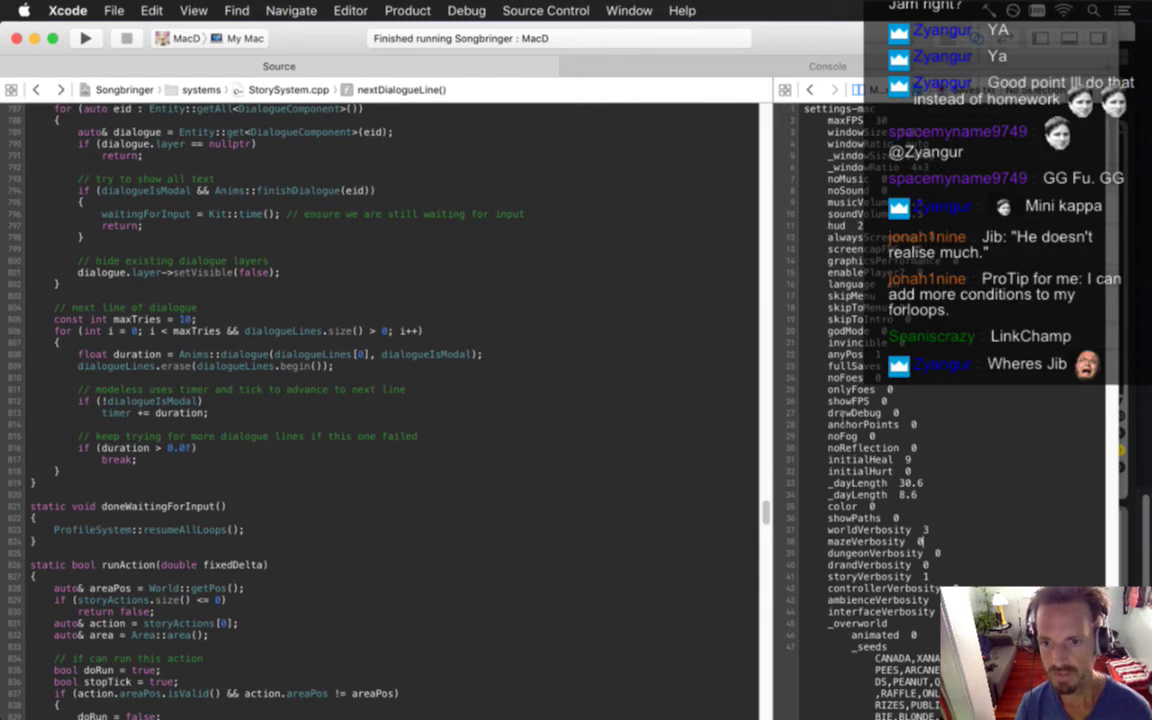
key("Down")
key("Down")
key("End")
key("BackSpace")
type("0")
key("super+s")
Examine the items list in Saves.txt, from the jib entry through the tophats, bombs, blinks and swords
scroll(843, 423, "down", 15)
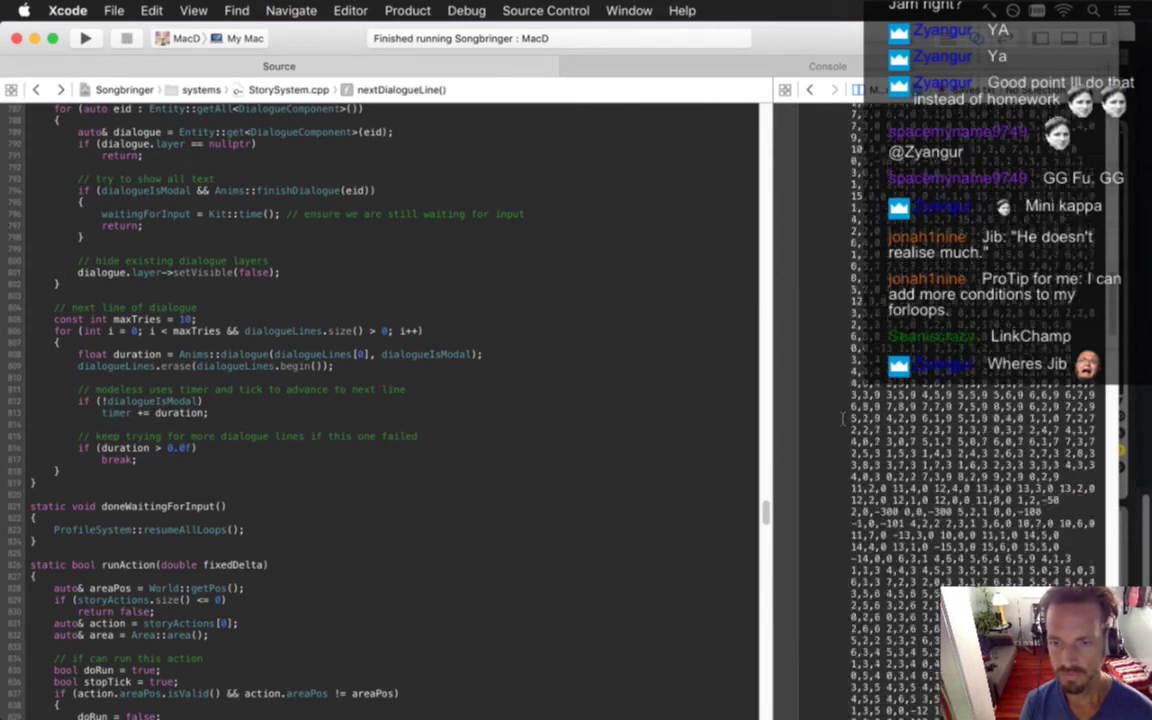
scroll(843, 420, "down", 10)
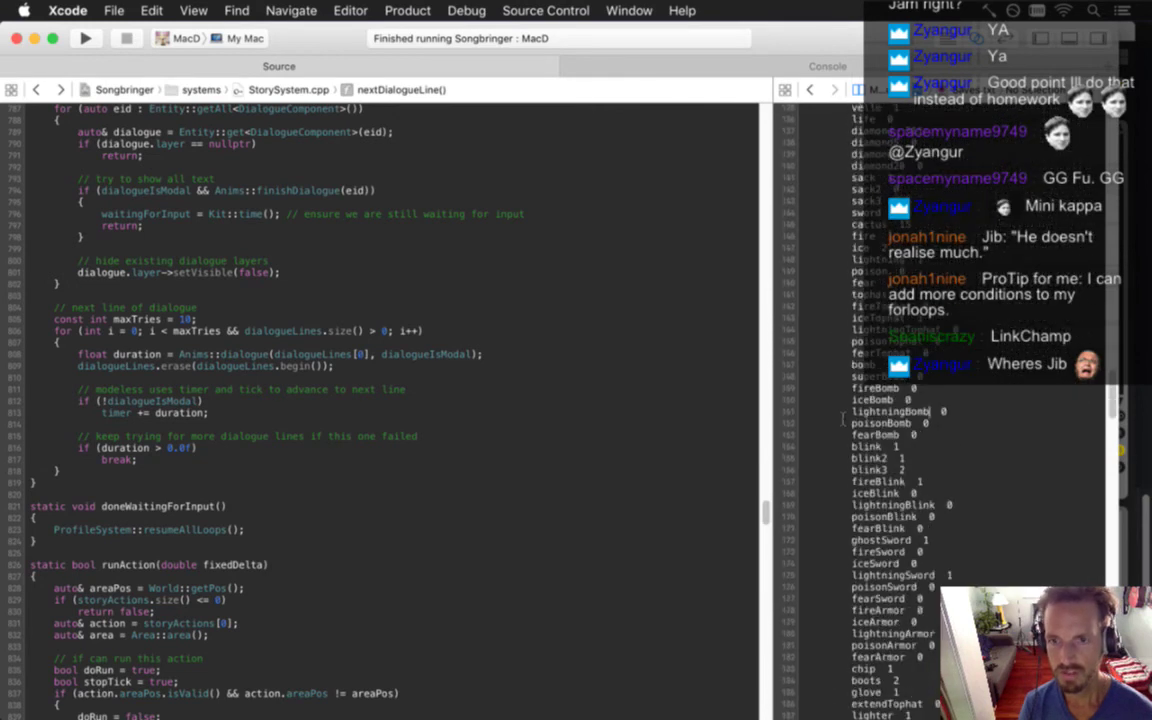
scroll(843, 420, "up", 3)
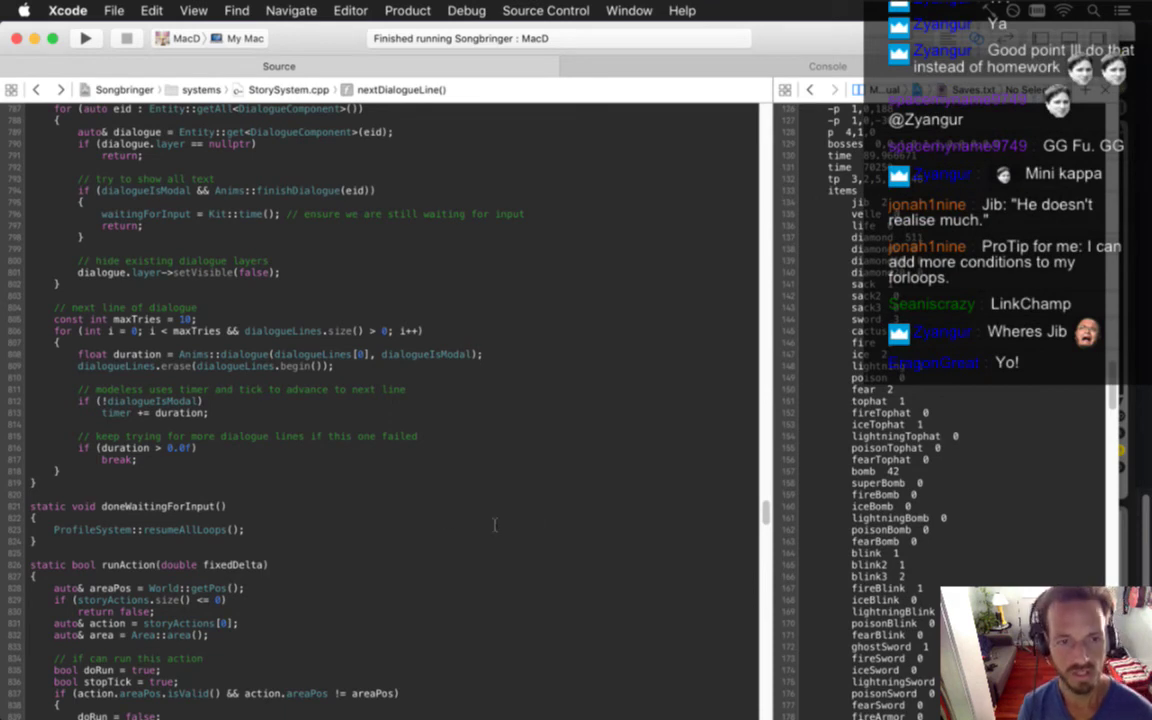
Switch back to Terminal and review the dialogue diff again through the end of the nextDialogueLine changes
key("super+Tab")
key("q")
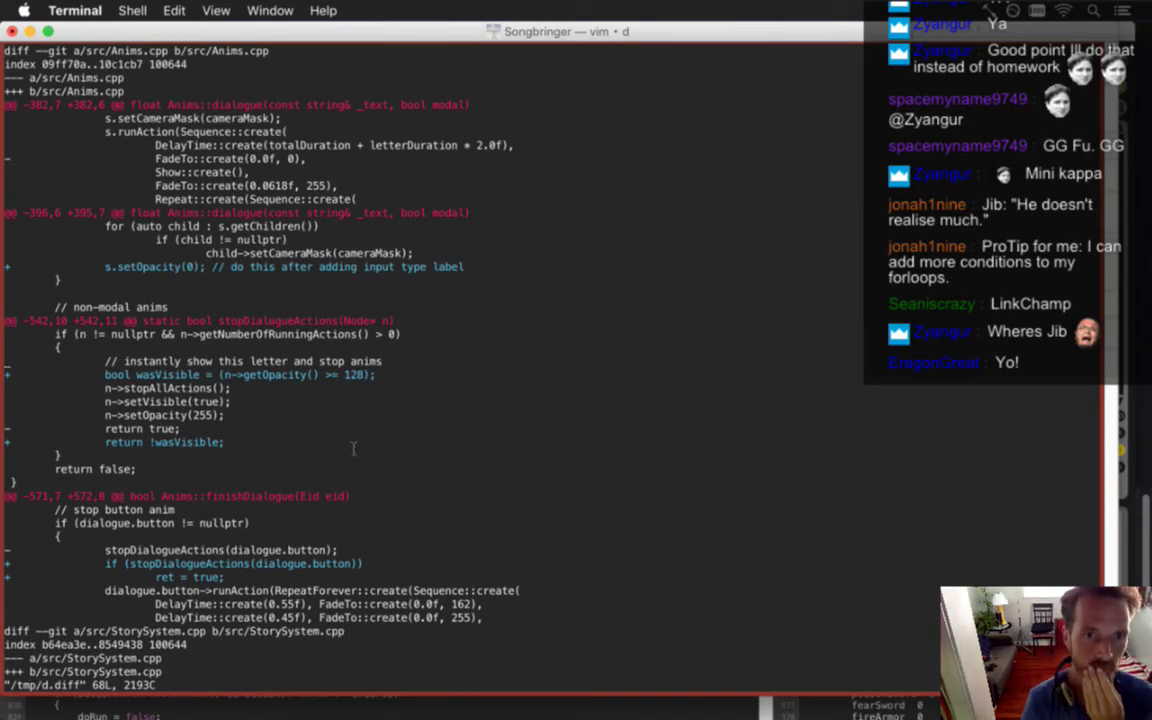
scroll(353, 448, "down", 7)
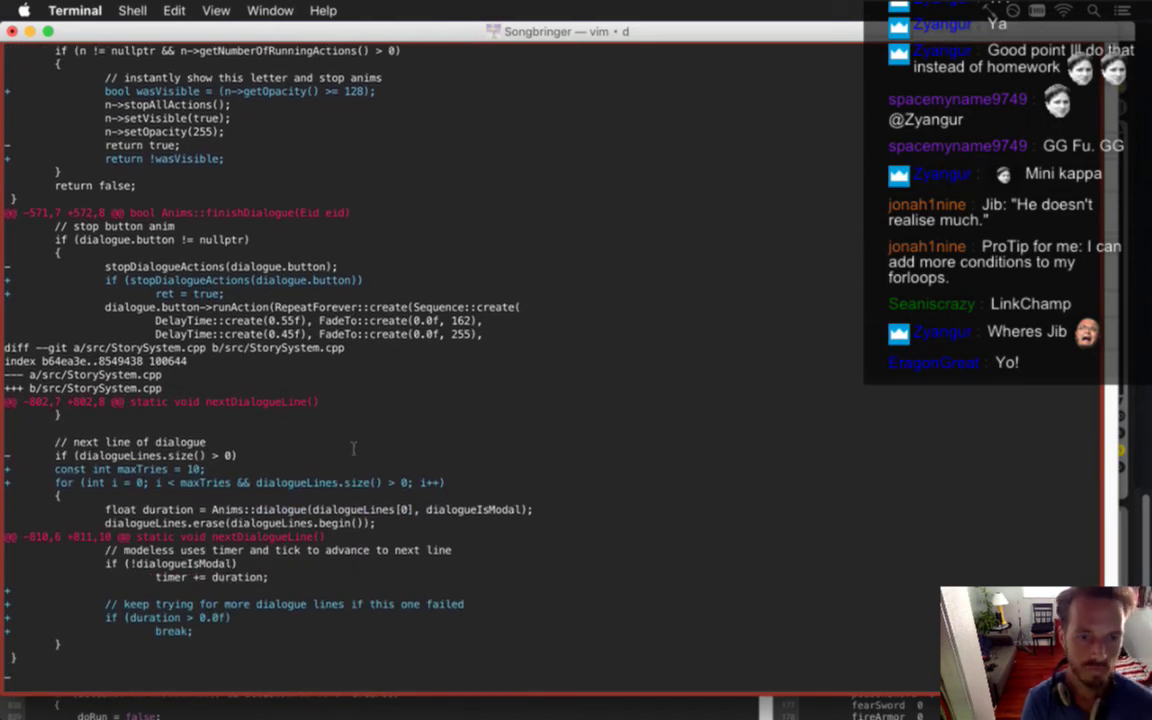
Close the diff, start a commit with gc, and enter the message "fix for dialogue finish if pressed right before button appears."
type("qgc")
key("Return")
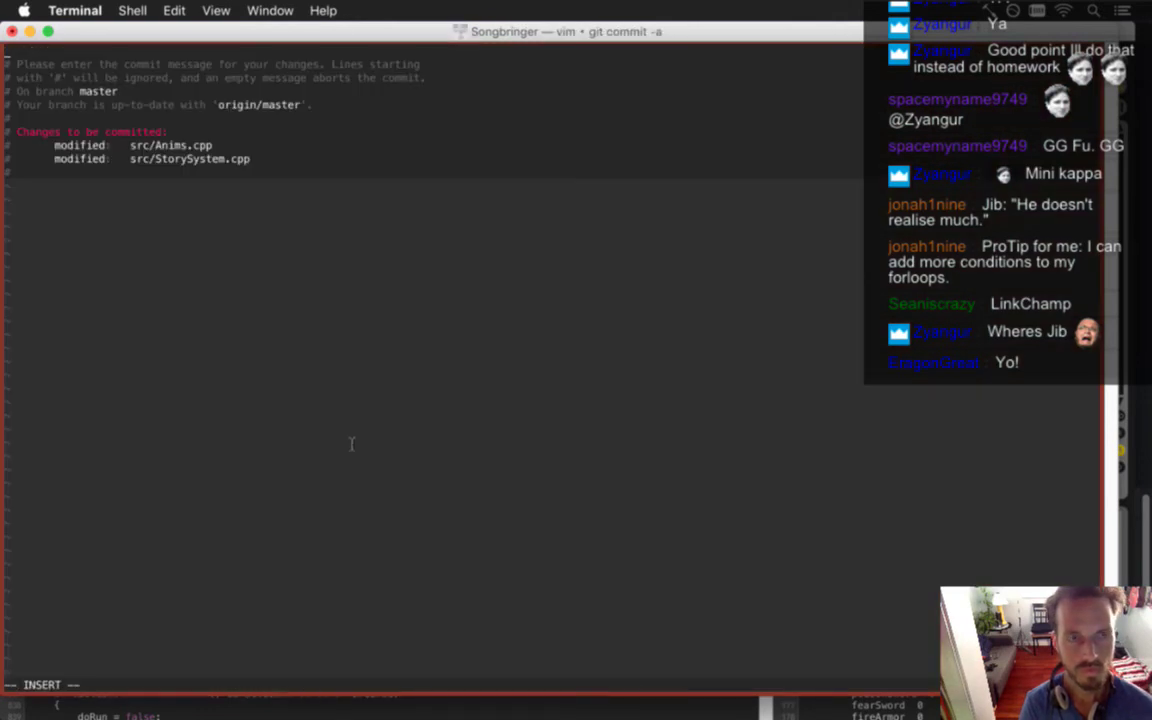
type("Fix for dis")
type("logue finish")
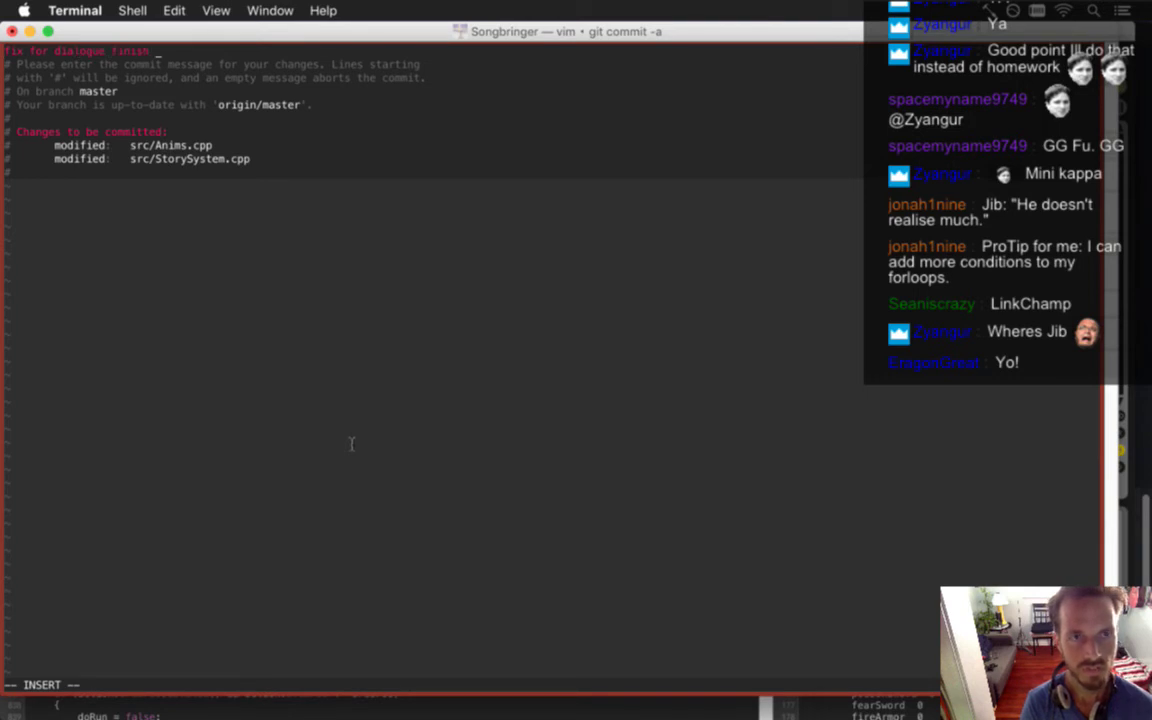
type(" if pressed ")
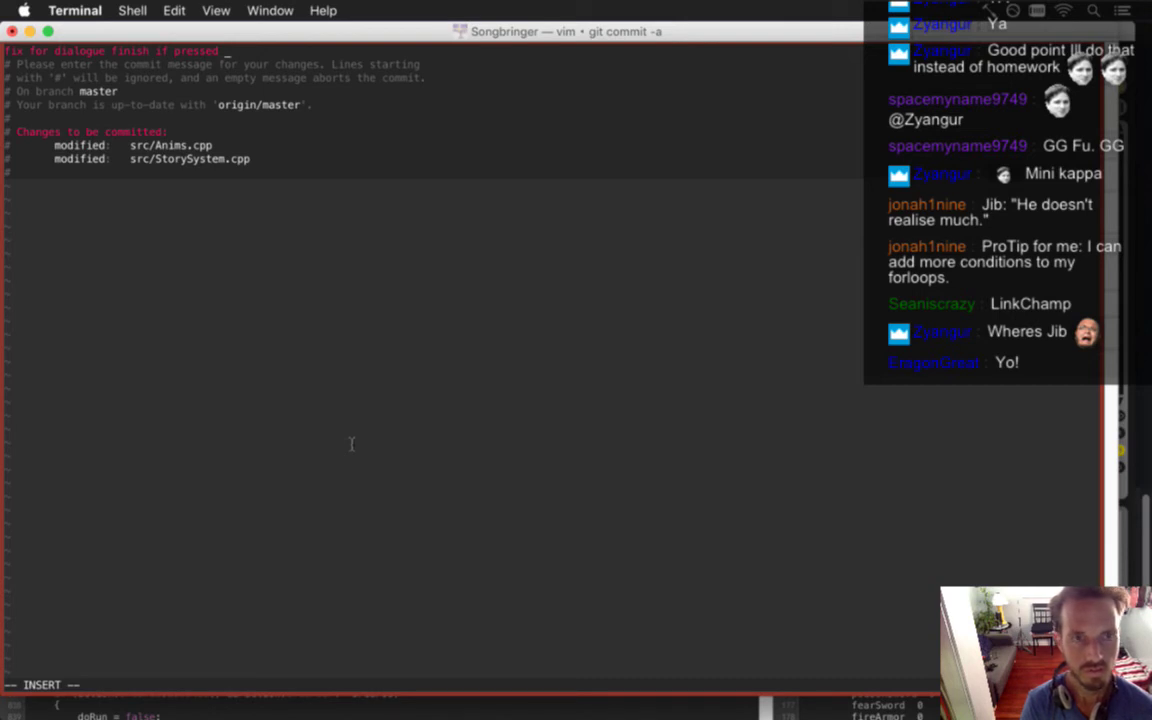
type("right")
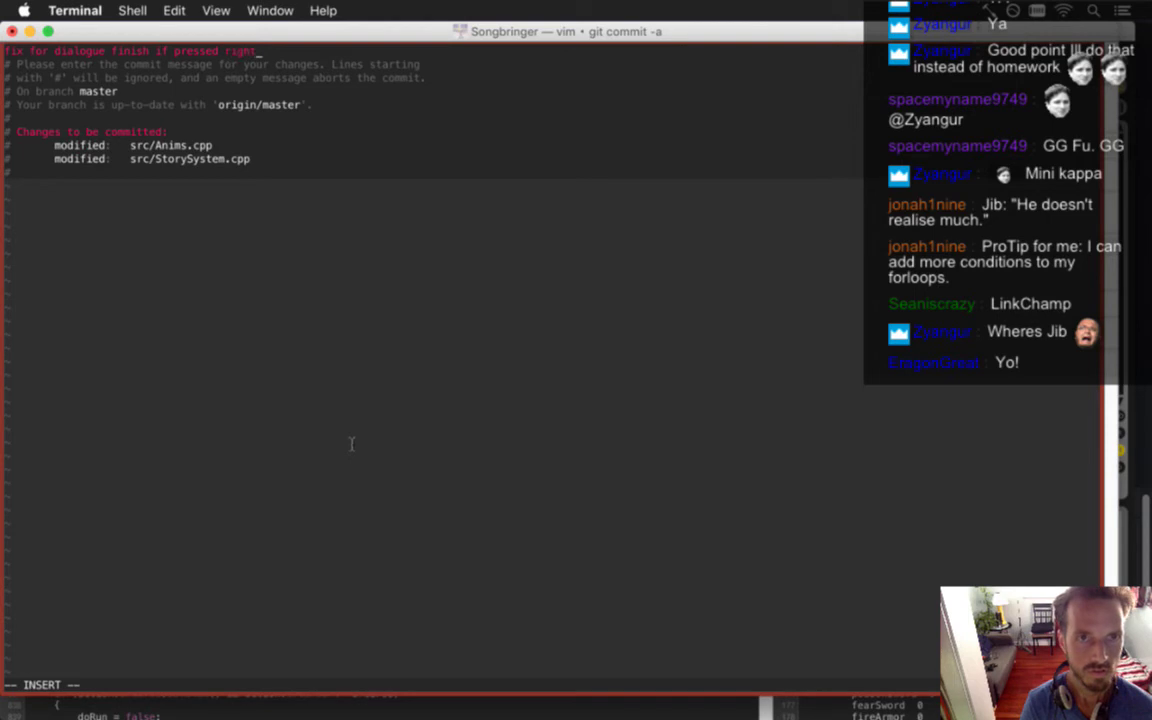
type(" before sutton")
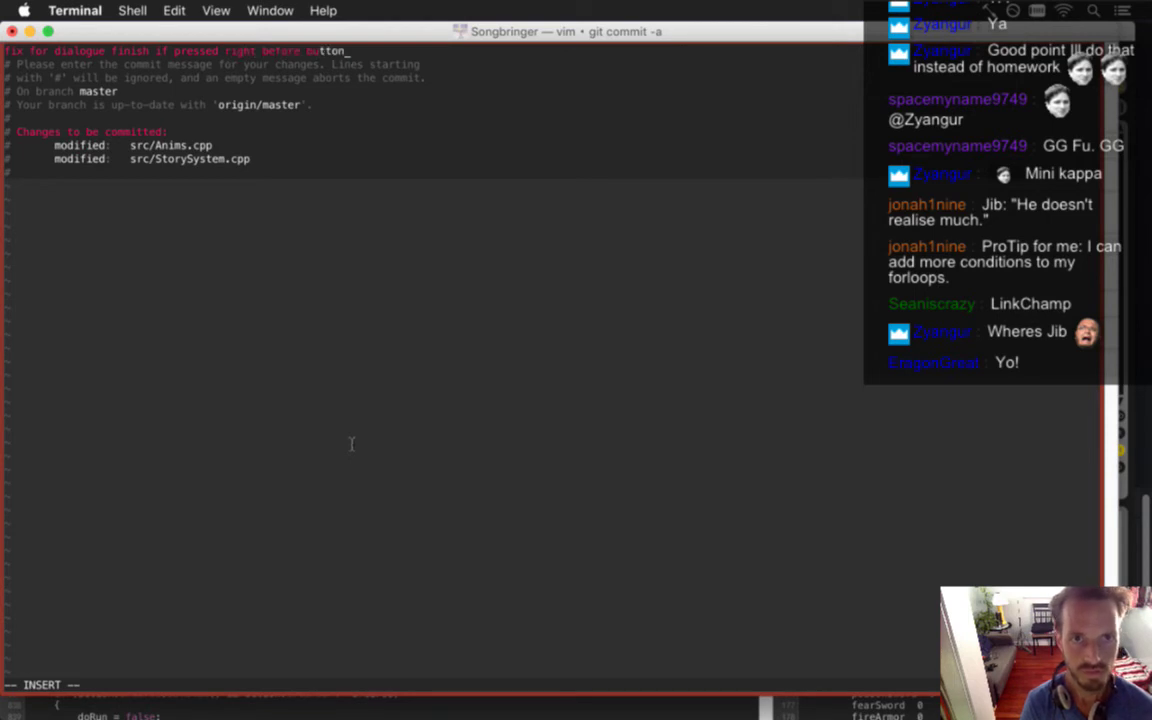
type(" appears.")
Add a second commit message line reading "fix for empty dialogue lines due to missing characters, etc."
key("Return")
type("fix")
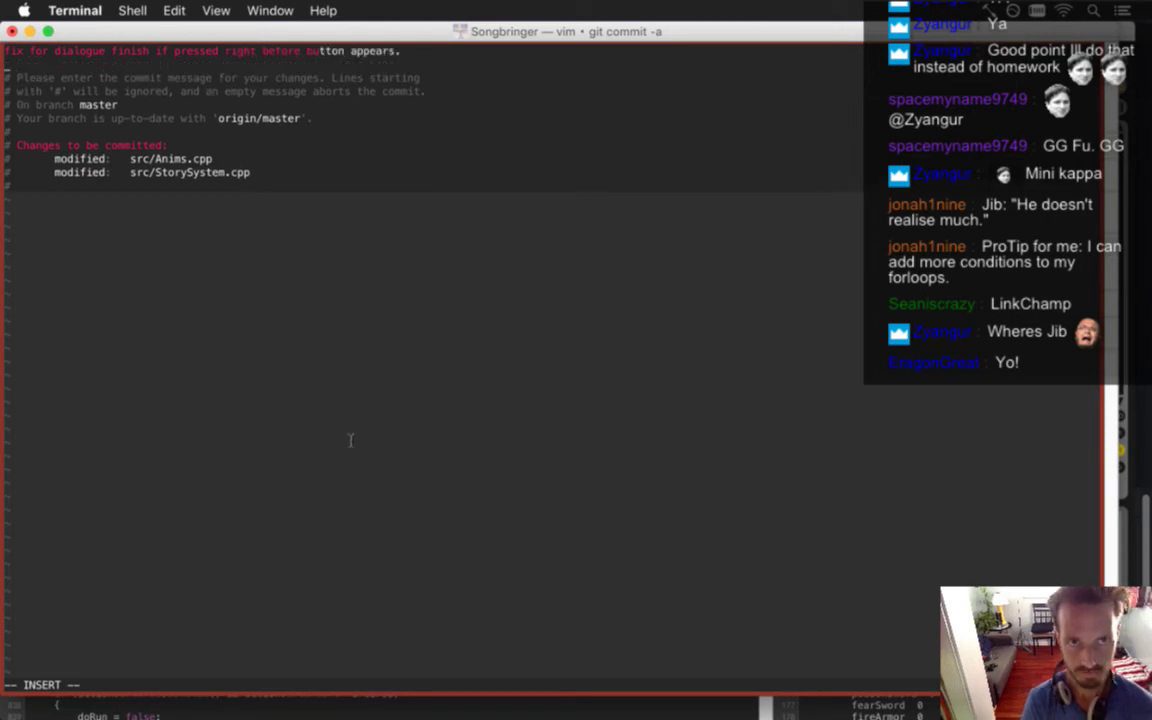
type(" for ")
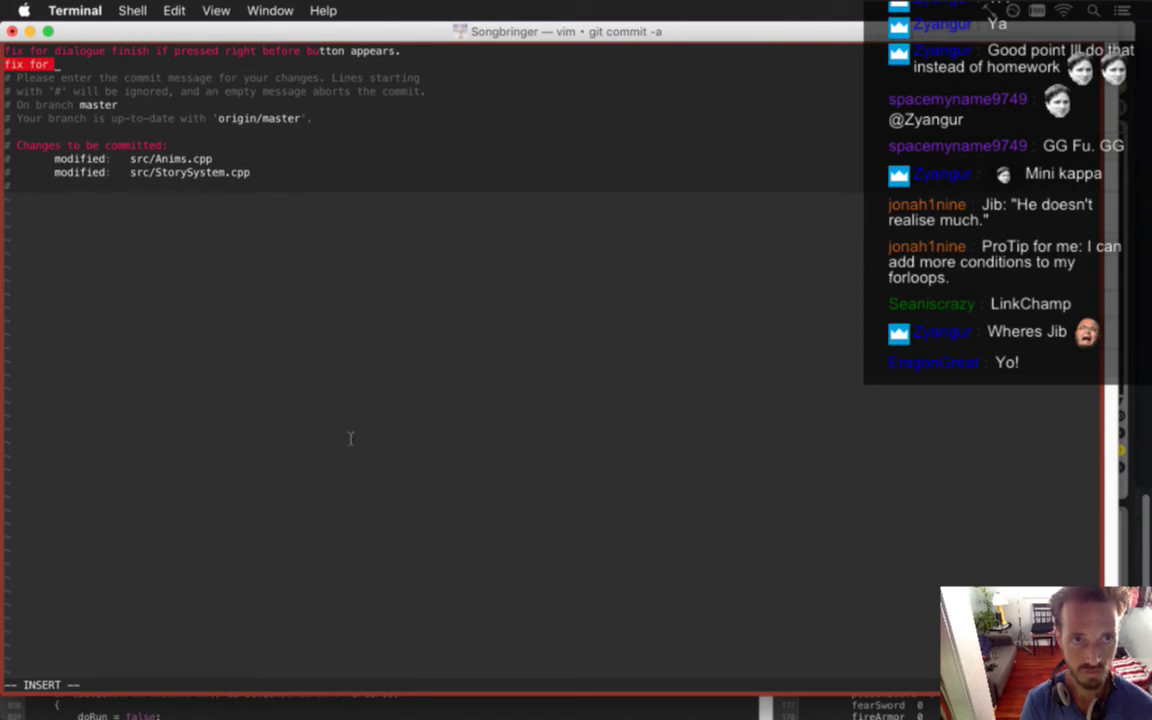
type("dialo")
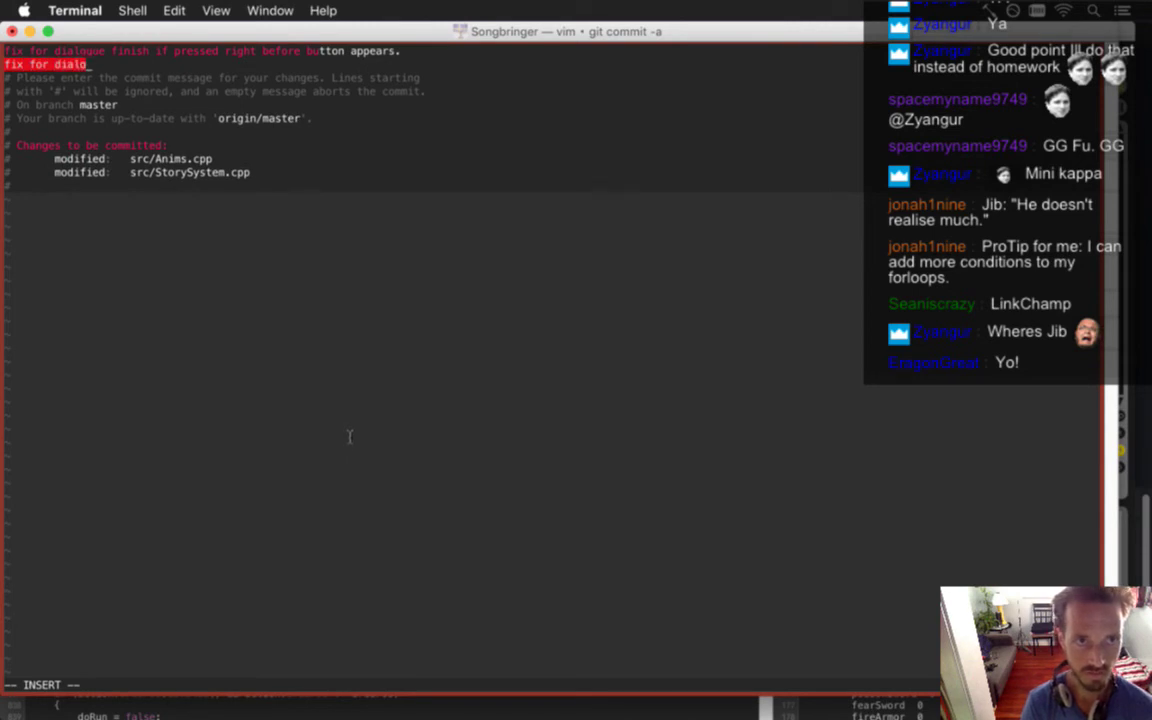
key("BackSpace")
key("BackSpace")
key("BackSpace")
key("BackSpace")
key("BackSpace")
key("BackSpace")
type("e")
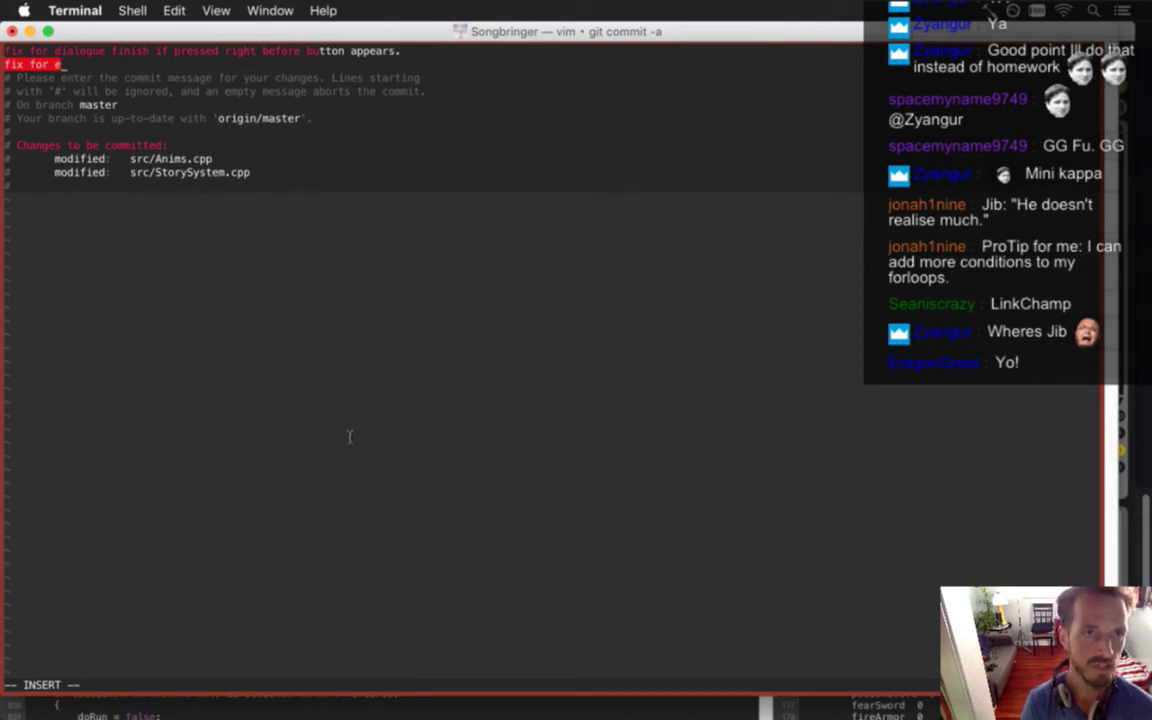
type("mpty dialog")
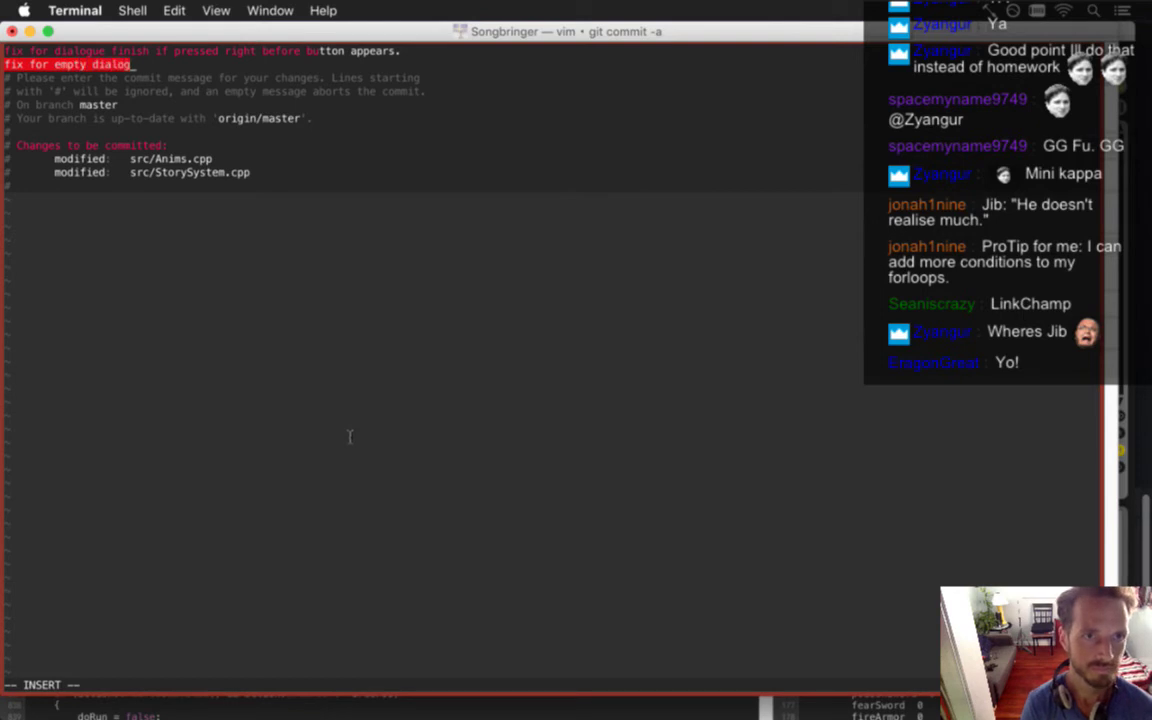
type("ue lines due ")
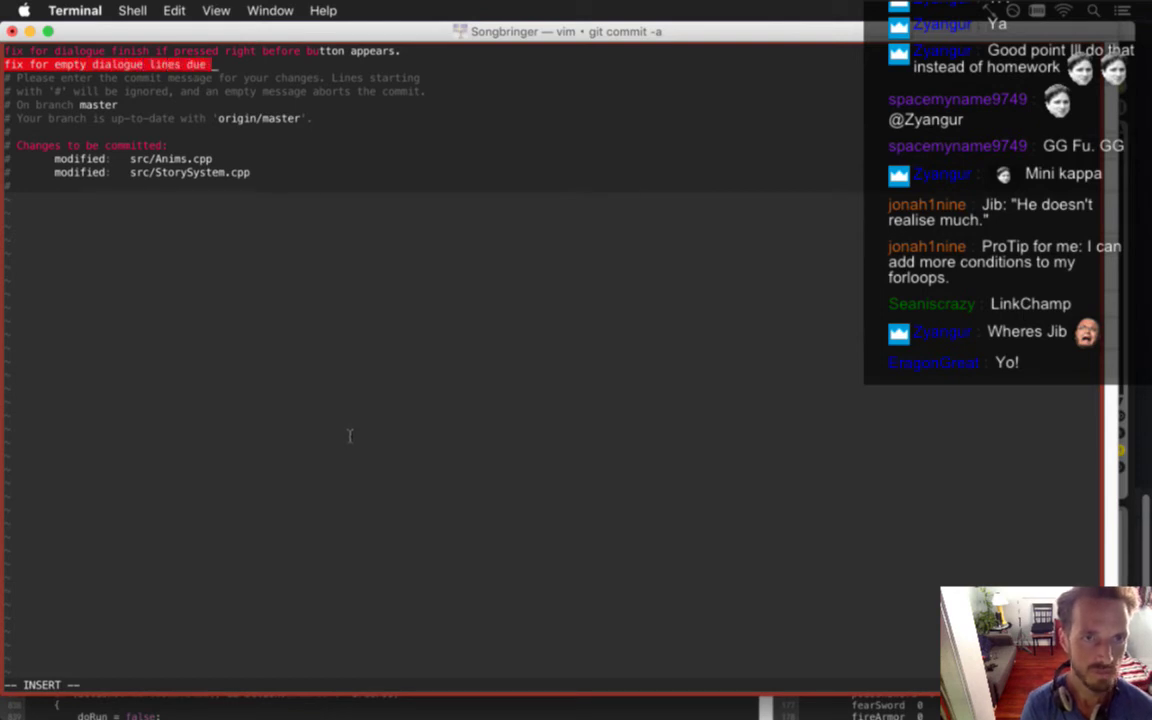
type("to missing charac")
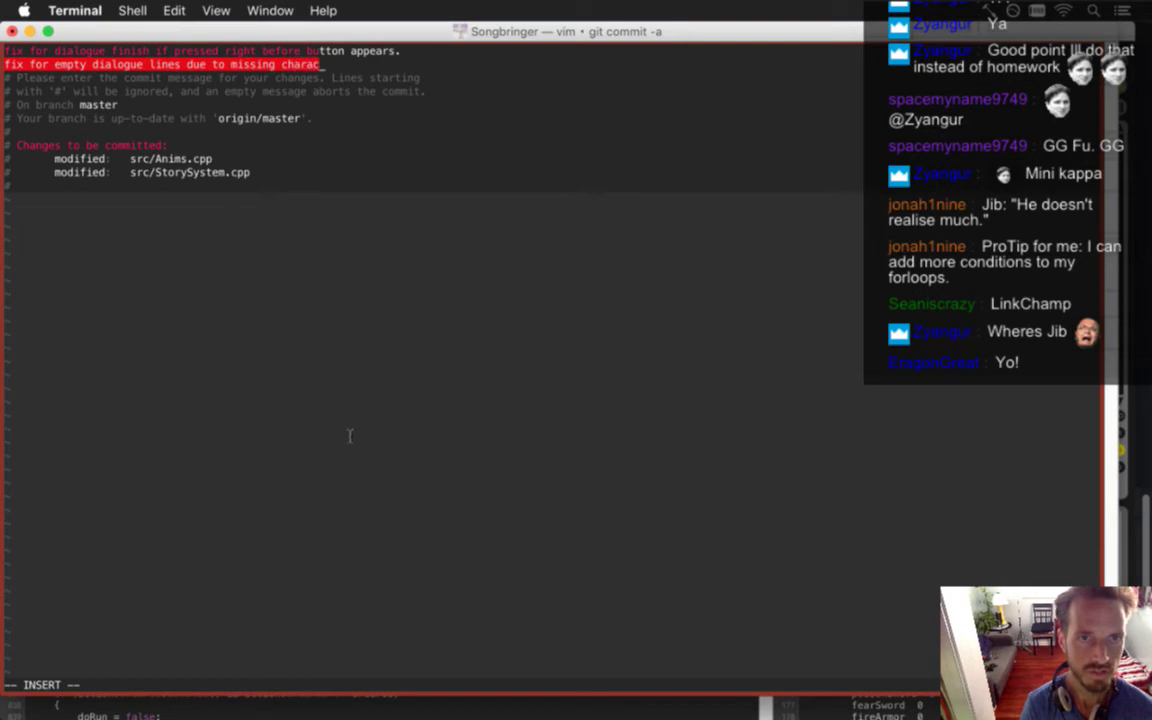
type("ters, etc.")
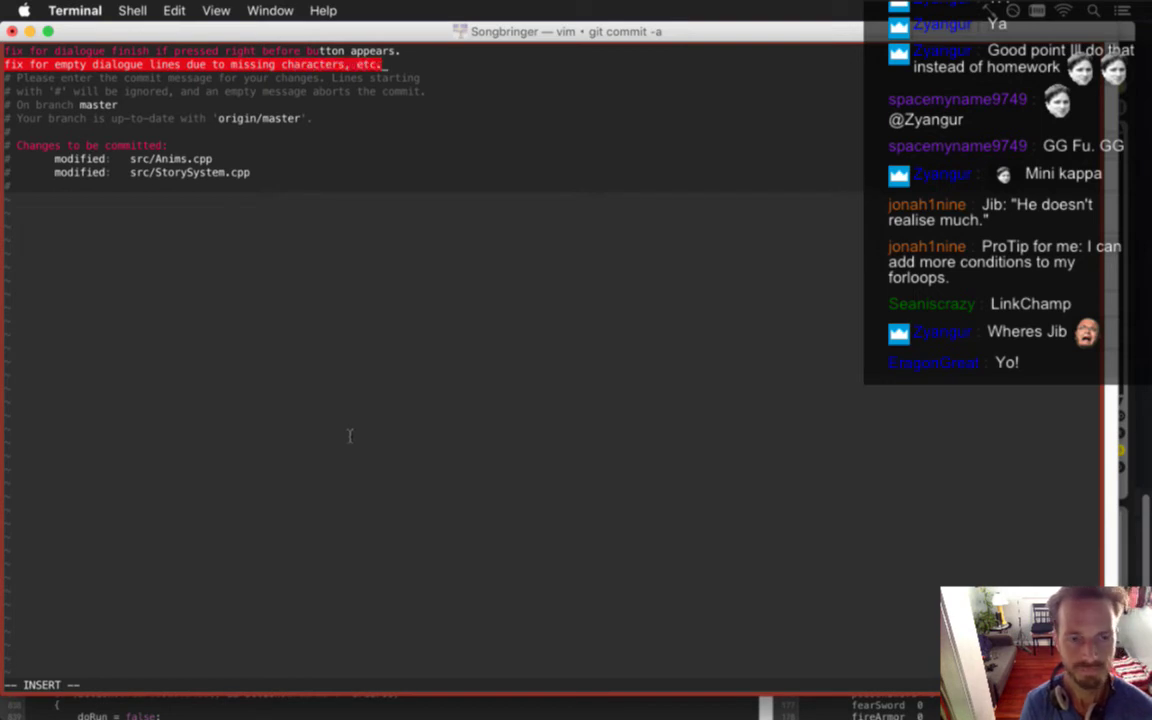
Save the message to complete the commit, push it with gp, and clear the terminal
key("Escape")
type(":w")
key("Return")
type(":q")
key("Return")
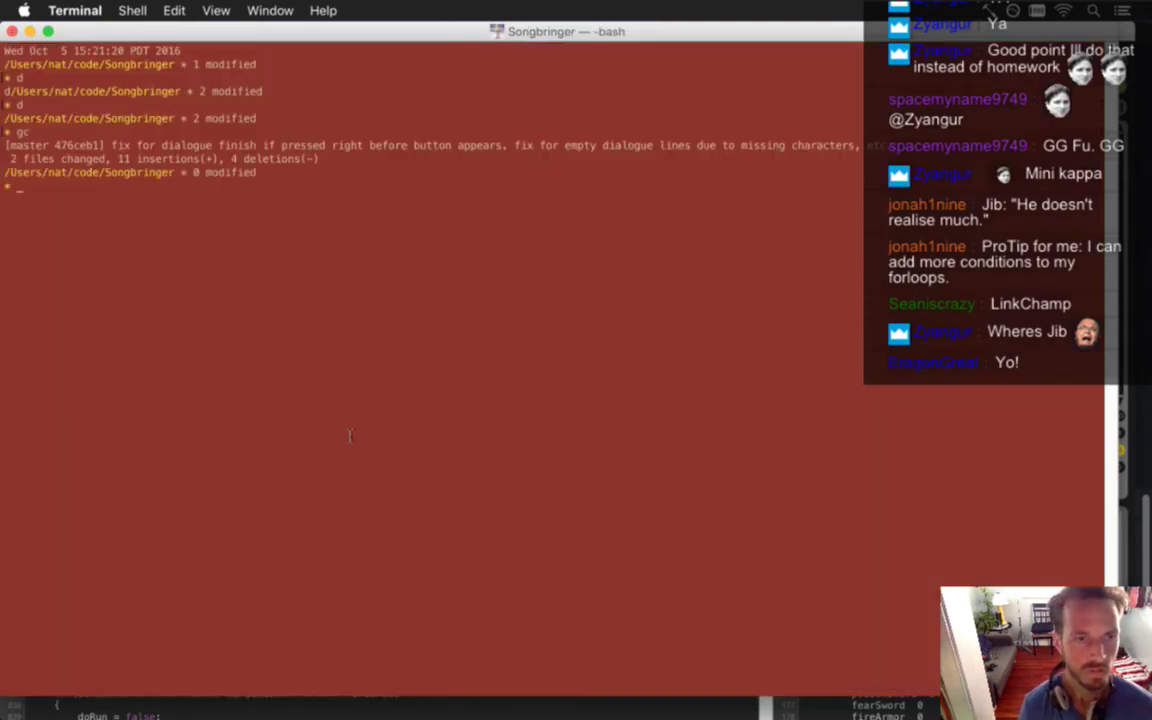
type("gp")
key("Return")
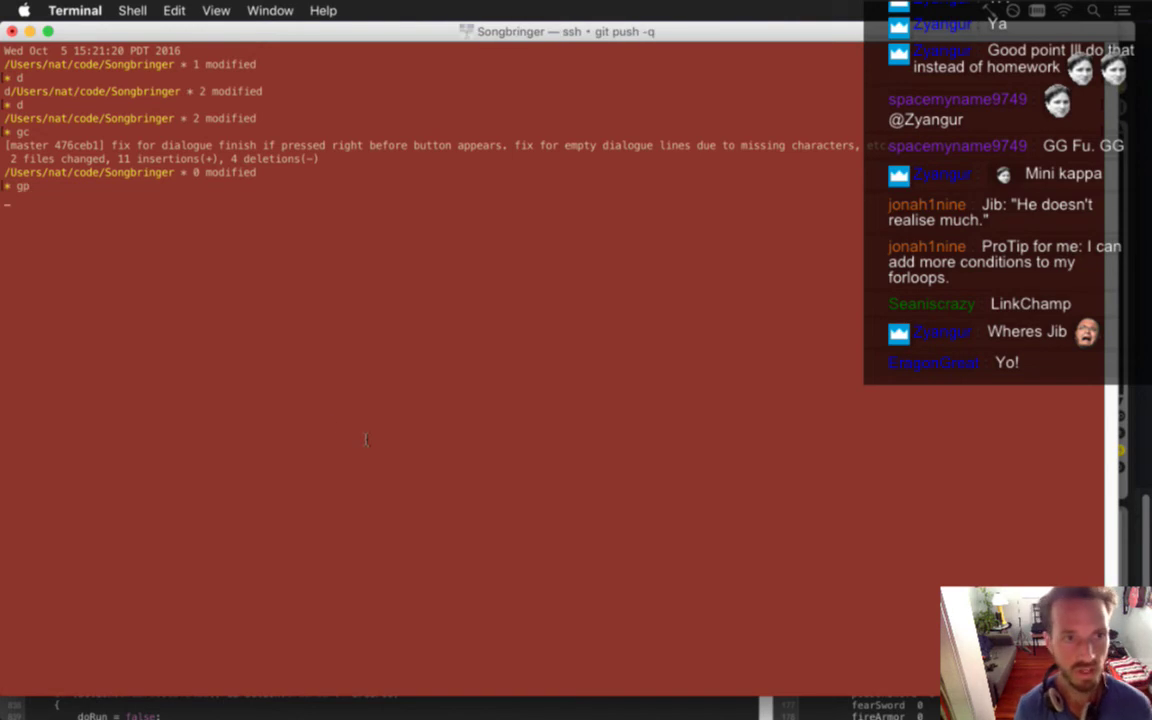
key("ctrl+l")
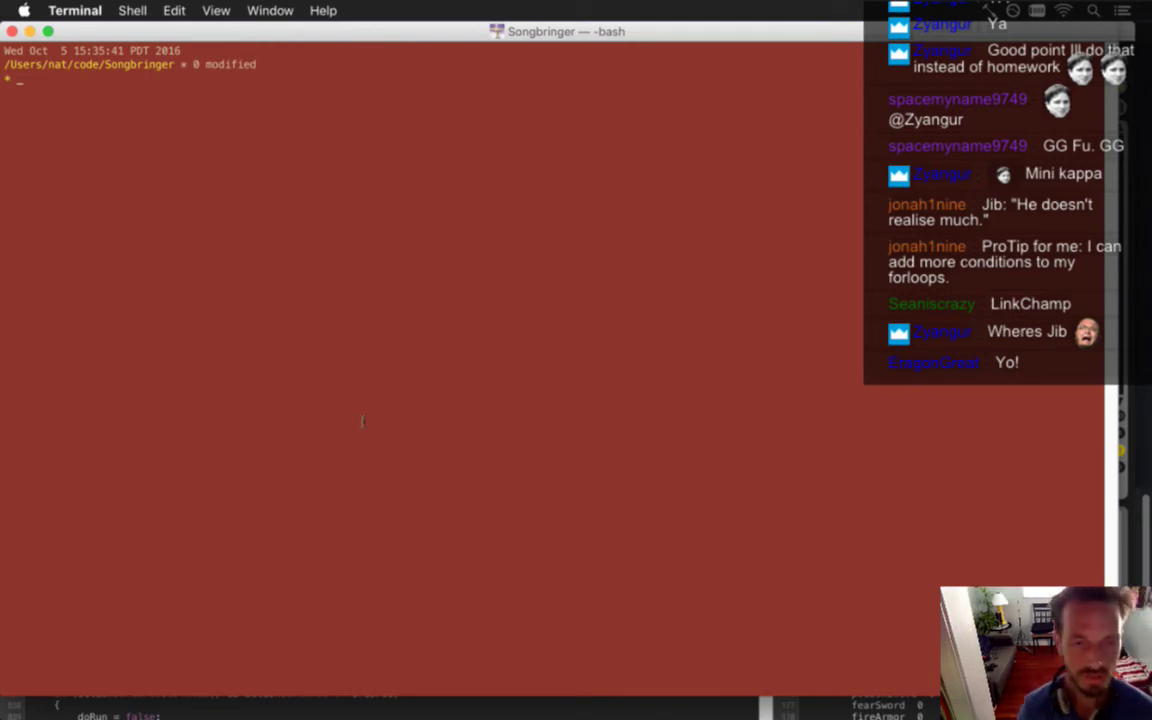
Switch to Xcode, run Songbringer, move the character around beside the giant rock face, and quit the game
key("super+Tab")
key("super+r")
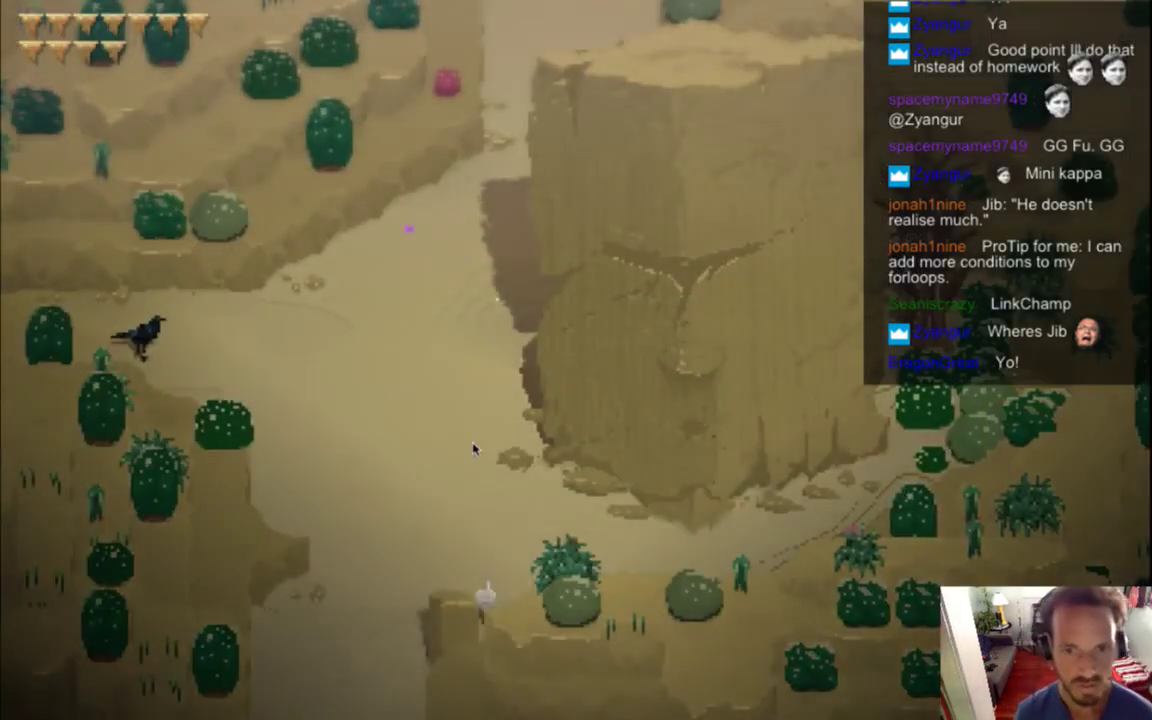
key("d")
key("w")
key("a")
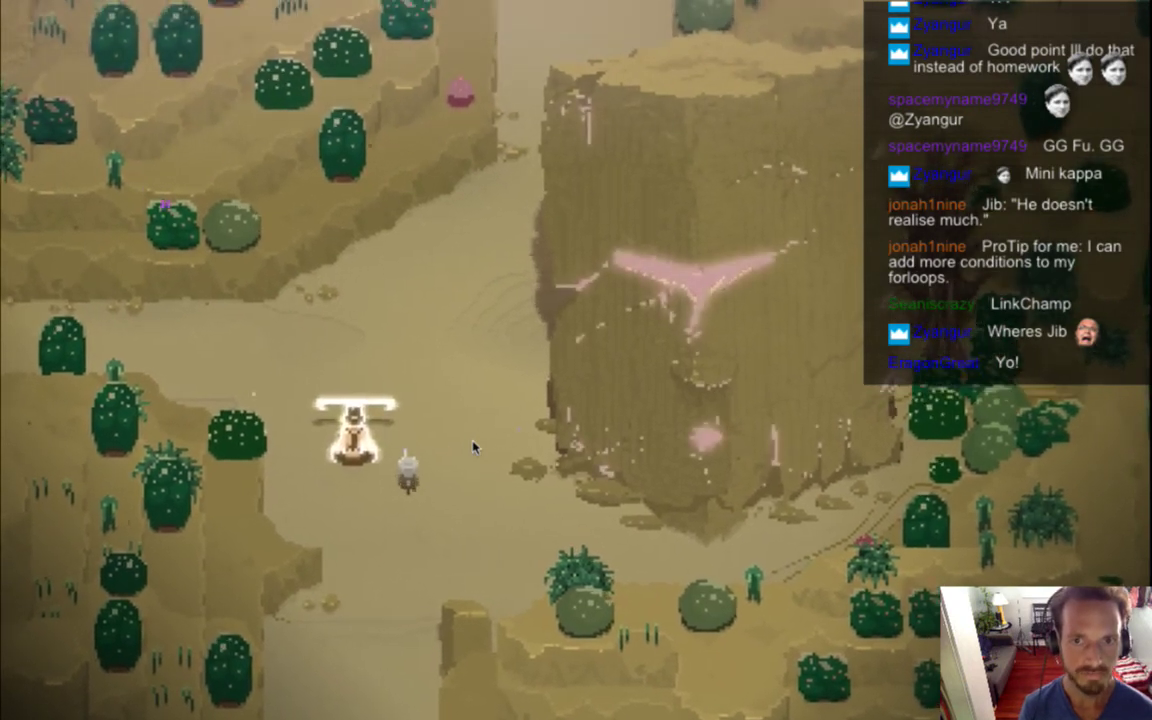
key("super+q")
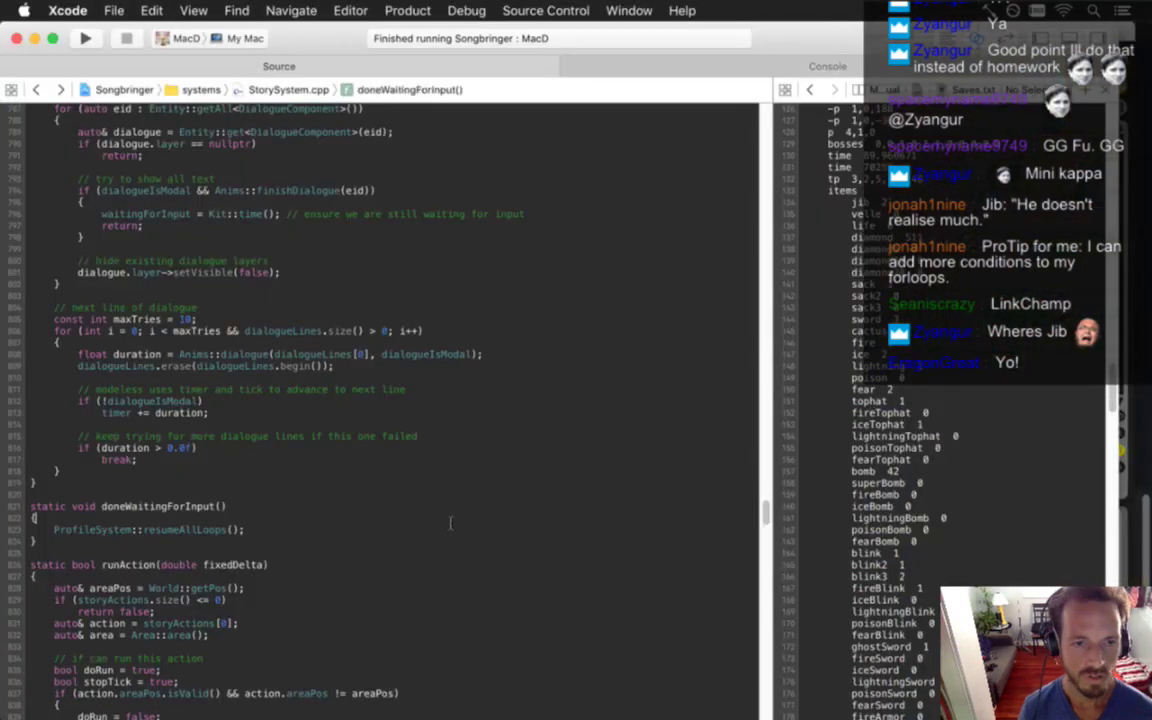
Switch to Ableton Live and open the recent set DialogueZero
key("super+Tab")
key("super+Tab")
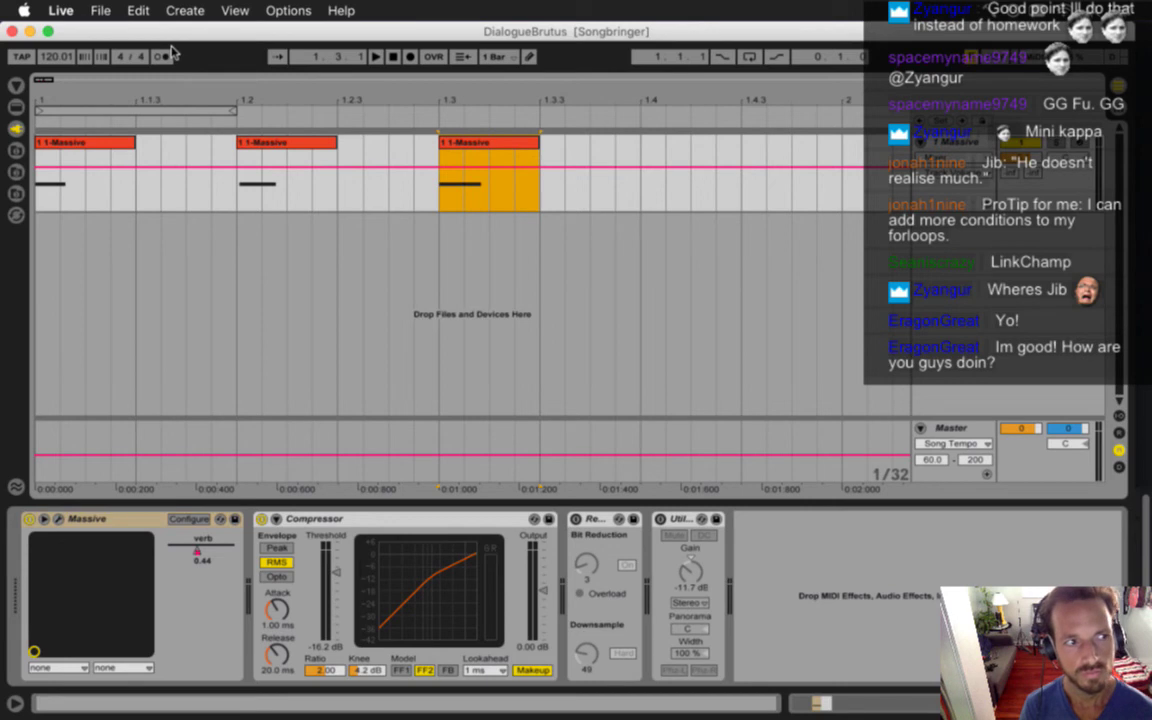
left_click(101, 12)
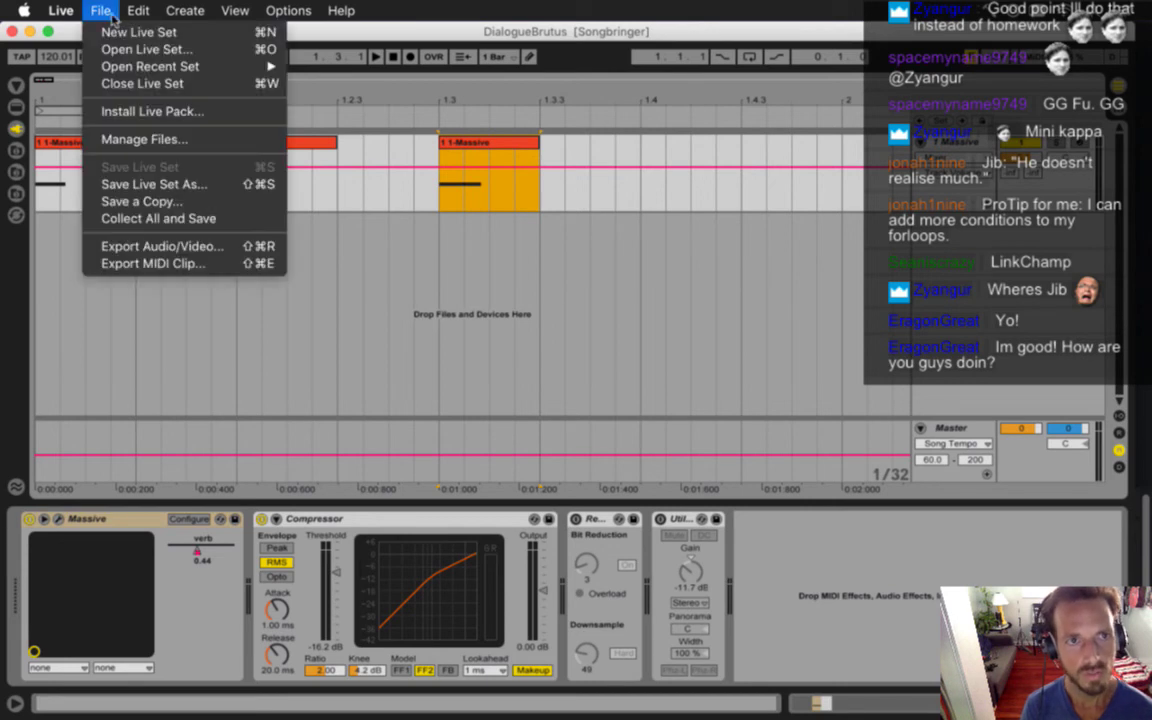
mouse_move(157, 68)
left_click(298, 83)
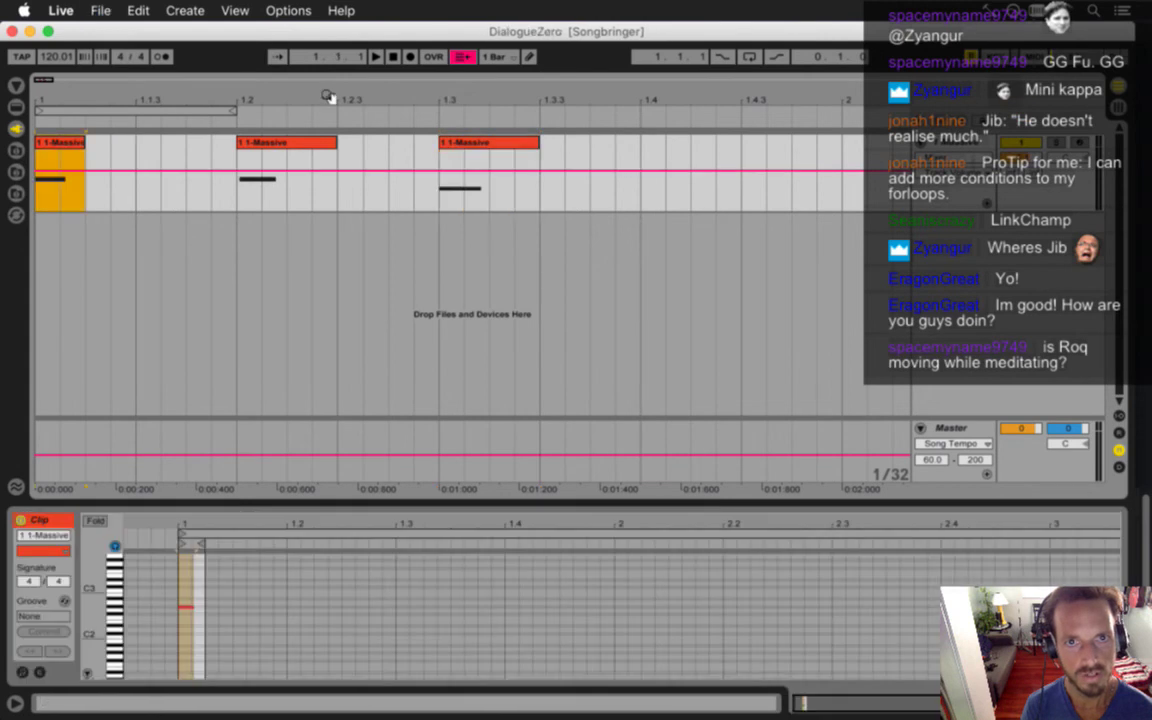
Save the DialogueZero set under the new name DialogueRockface
left_click(100, 11)
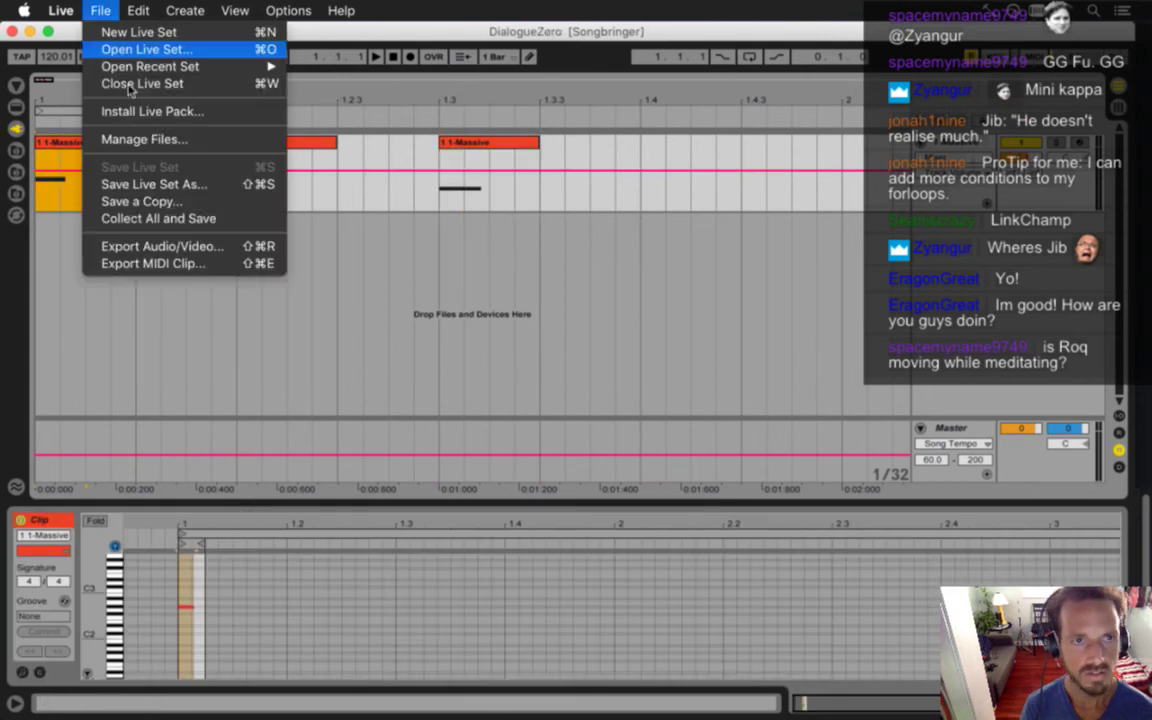
left_click(154, 185)
key("Right")
key("BackSpace")
key("BackSpace")
key("BackSpace")
key("BackSpace")
type("Rockface")
key("Return")
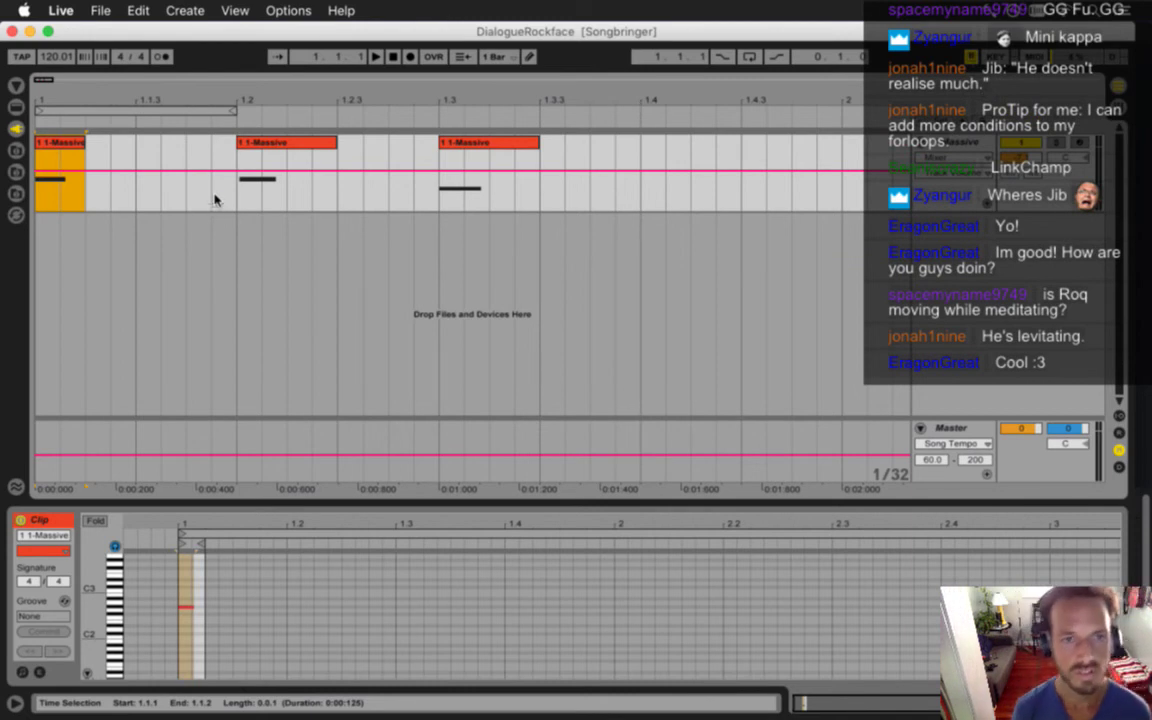
Inspect the notes of the second and then the first Massive clip in the arrangement
left_click(262, 146)
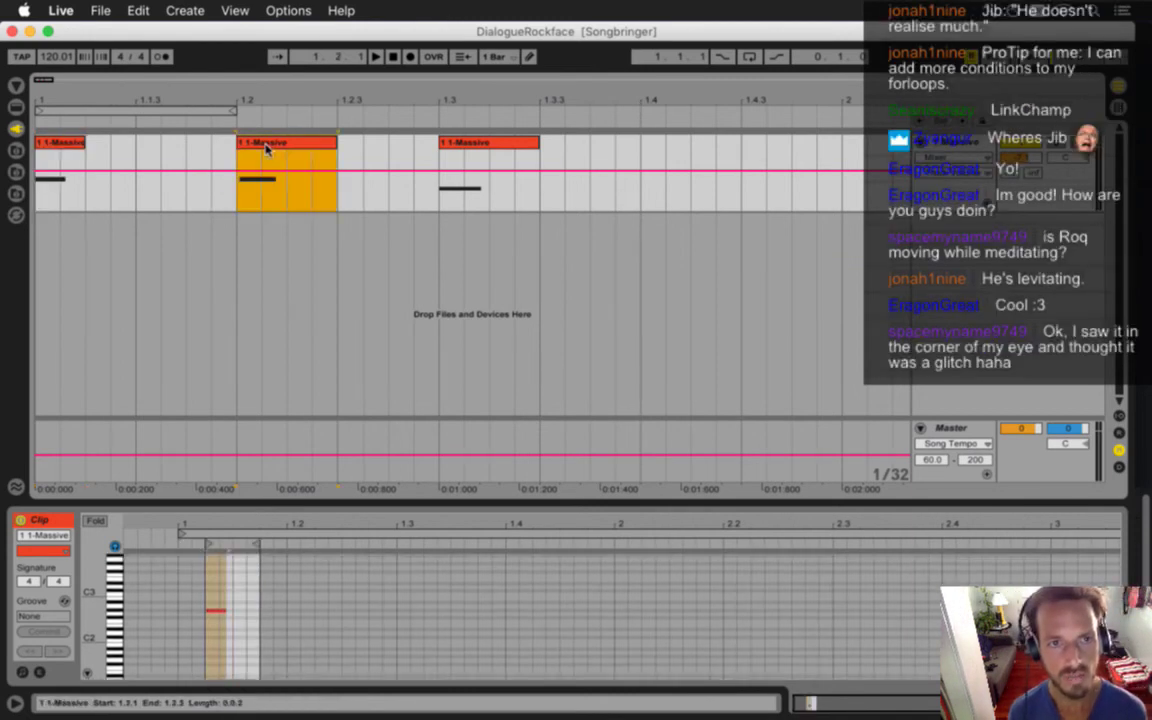
left_click(66, 147)
left_click(67, 155)
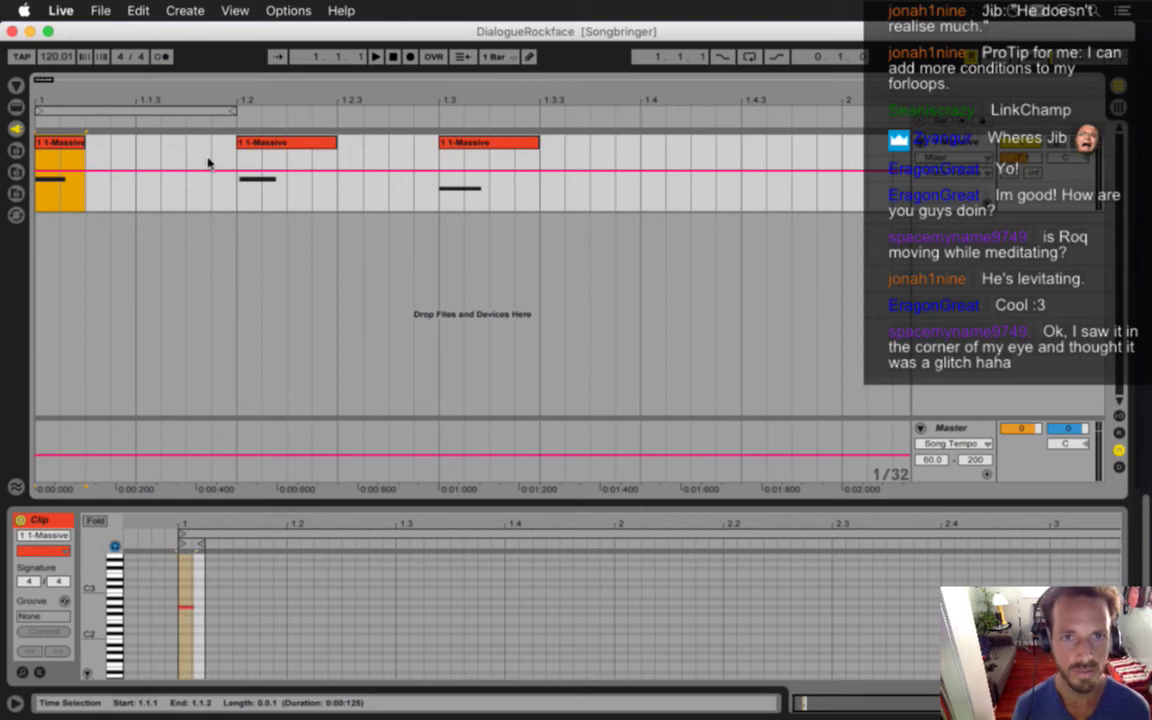
Go to the desktop, play ohhhfh.wav in a quick preview, and close the preview
key("super+Tab")
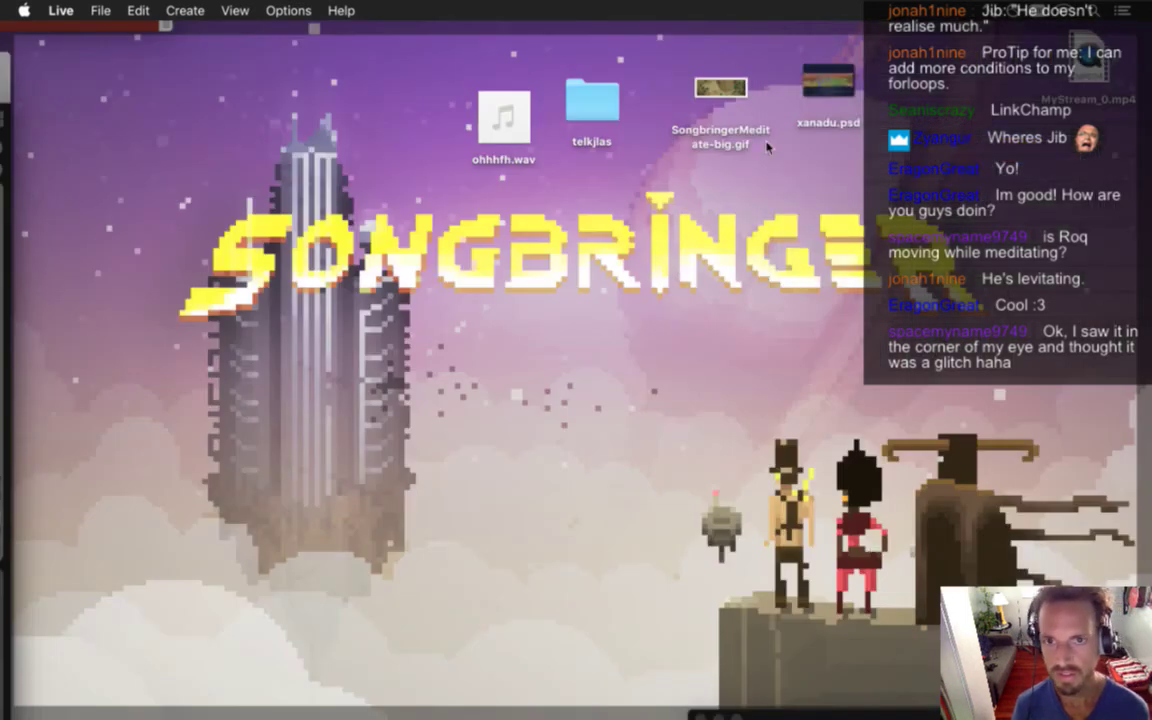
left_click(502, 120)
key("space")
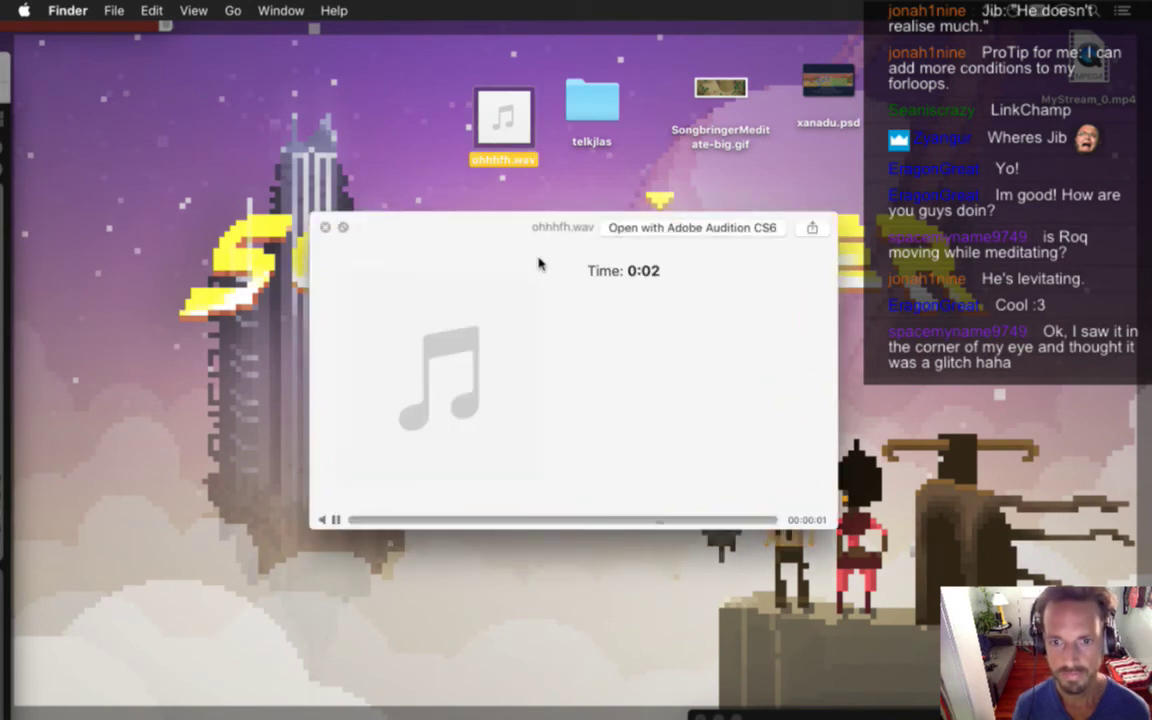
left_click(326, 228)
left_click(406, 118)
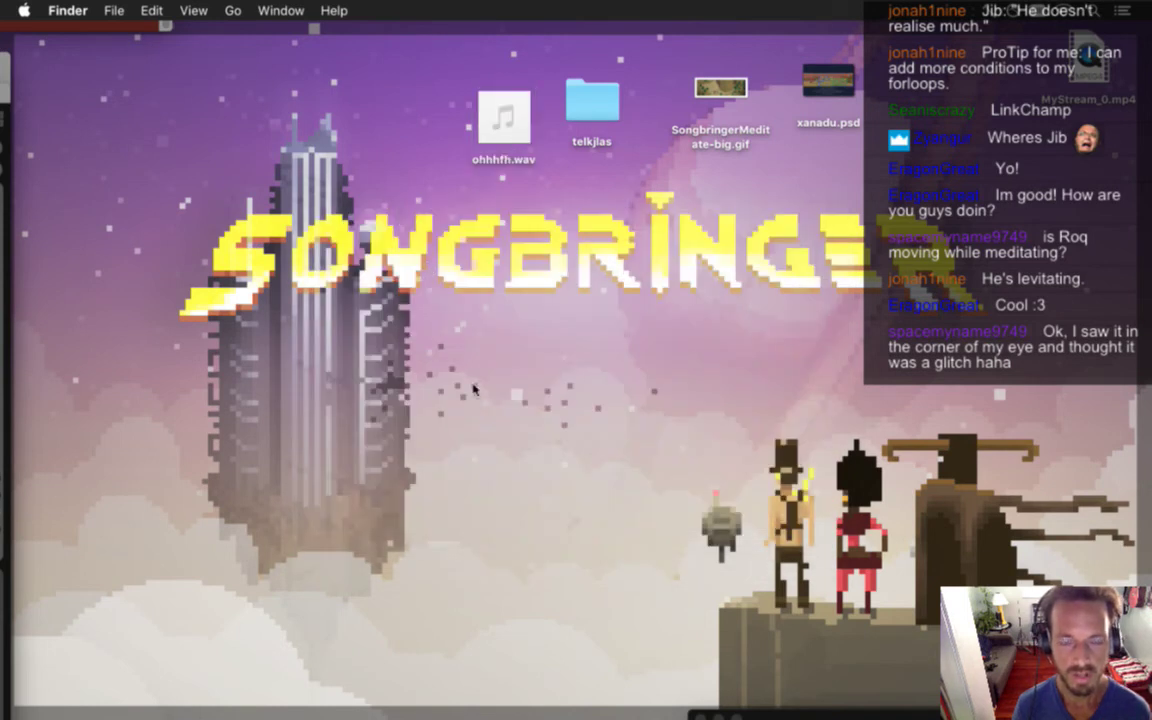
Bring up Terminal, check the name of the ohhhfh.wav file on the desktop, and reveal the Terminal window again
key("super+Tab")
left_click(255, 380)
mouse_move(491, 137)
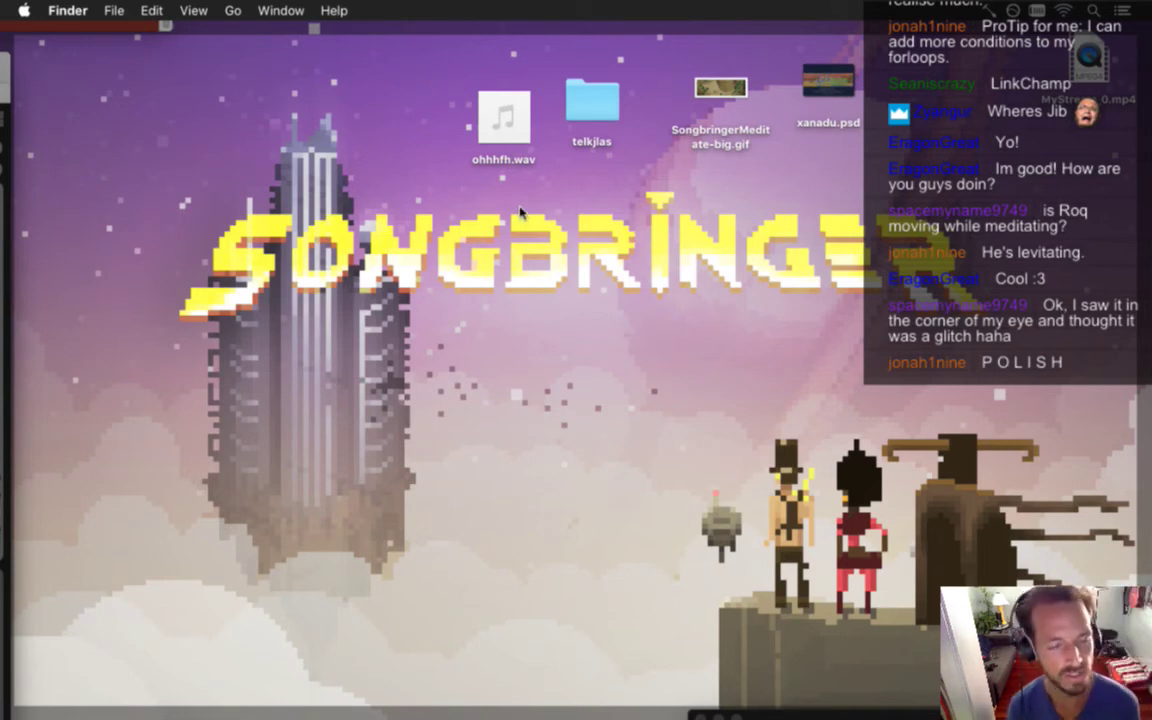
key("super+Tab")
key("super+Tab")
key("super+Tab")
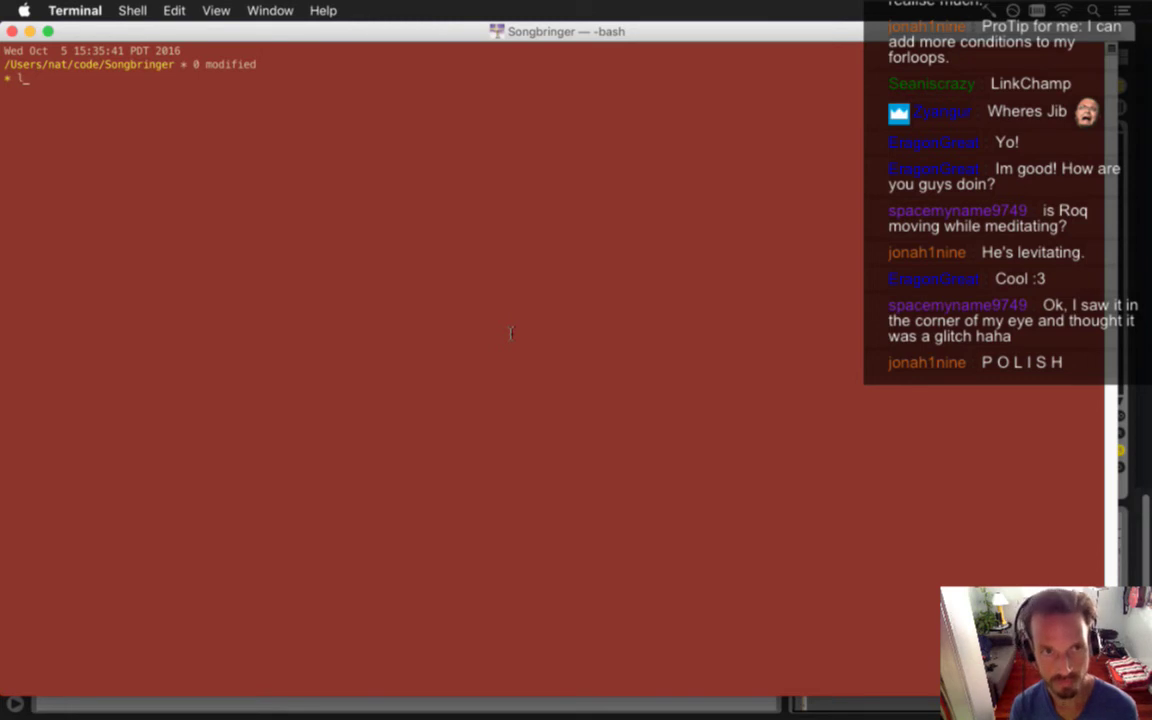
key("super+m")
key("F11")
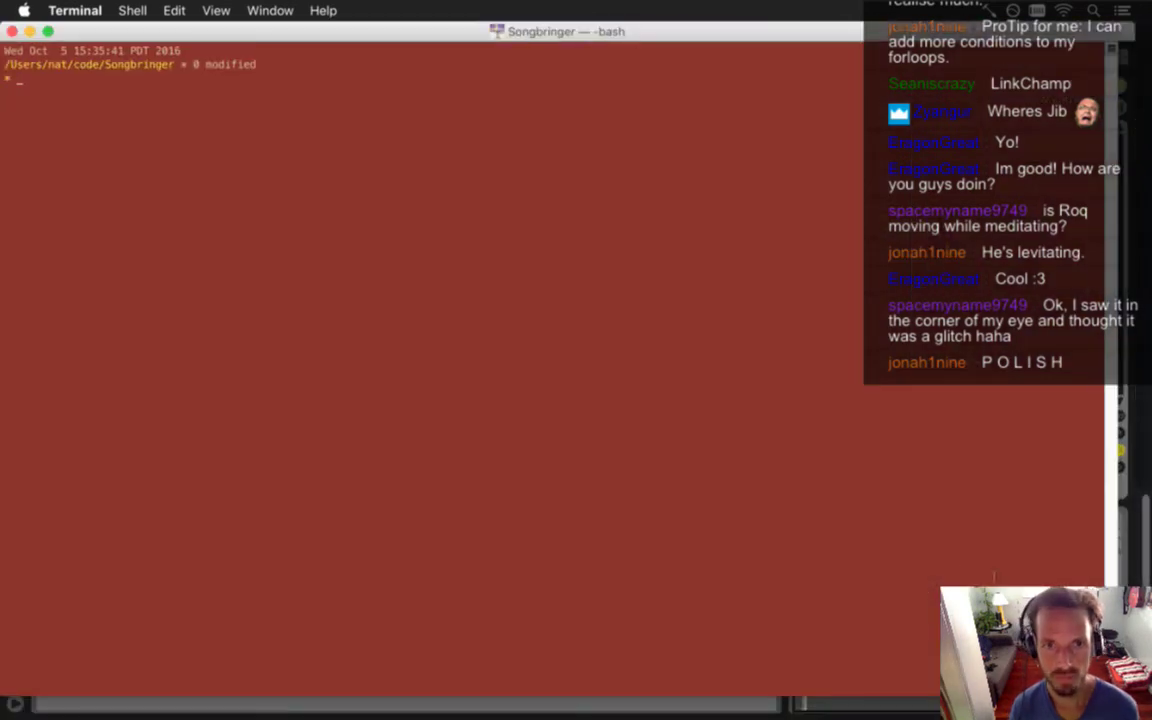
key("F11")
left_click(504, 121)
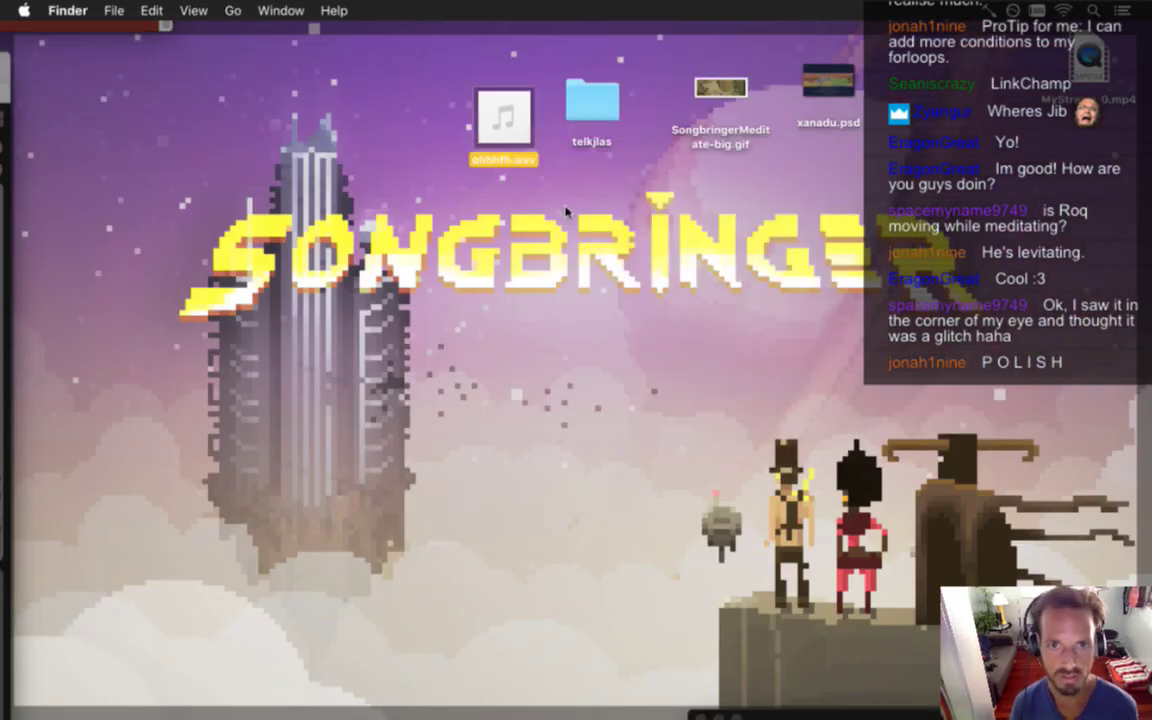
key("F11")
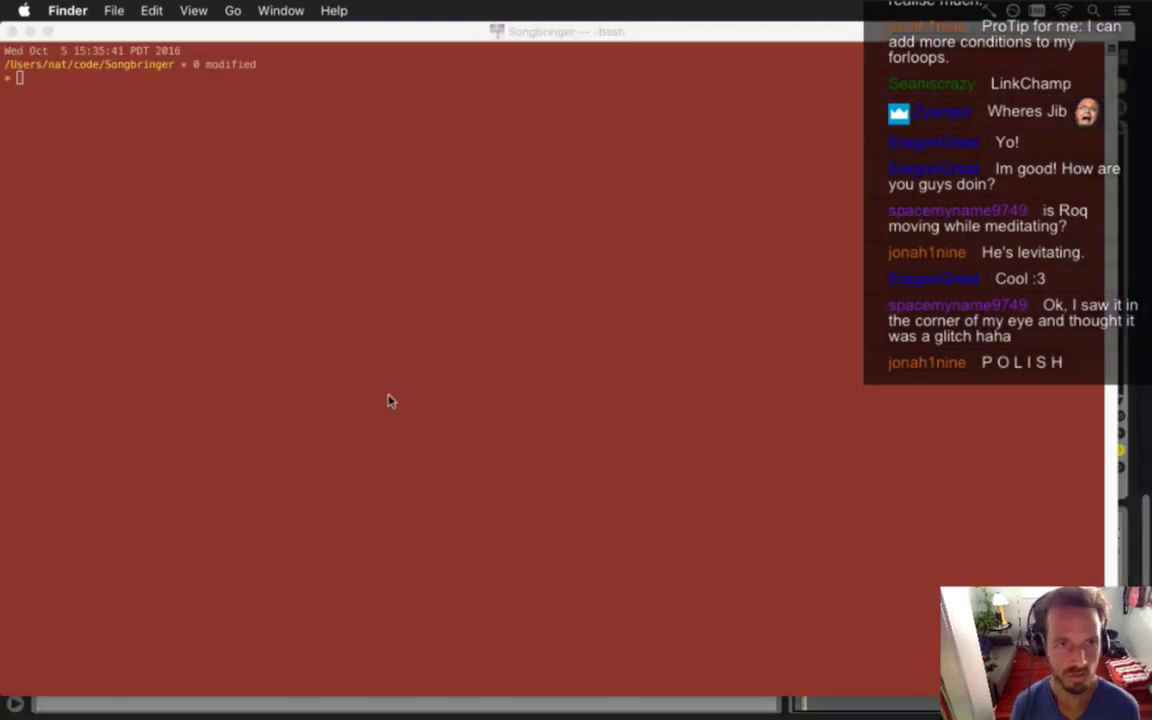
Try to move ~/Desktop/ into raw/samples/ with mv in Terminal
left_click(385, 400)
type("mv ~/de")
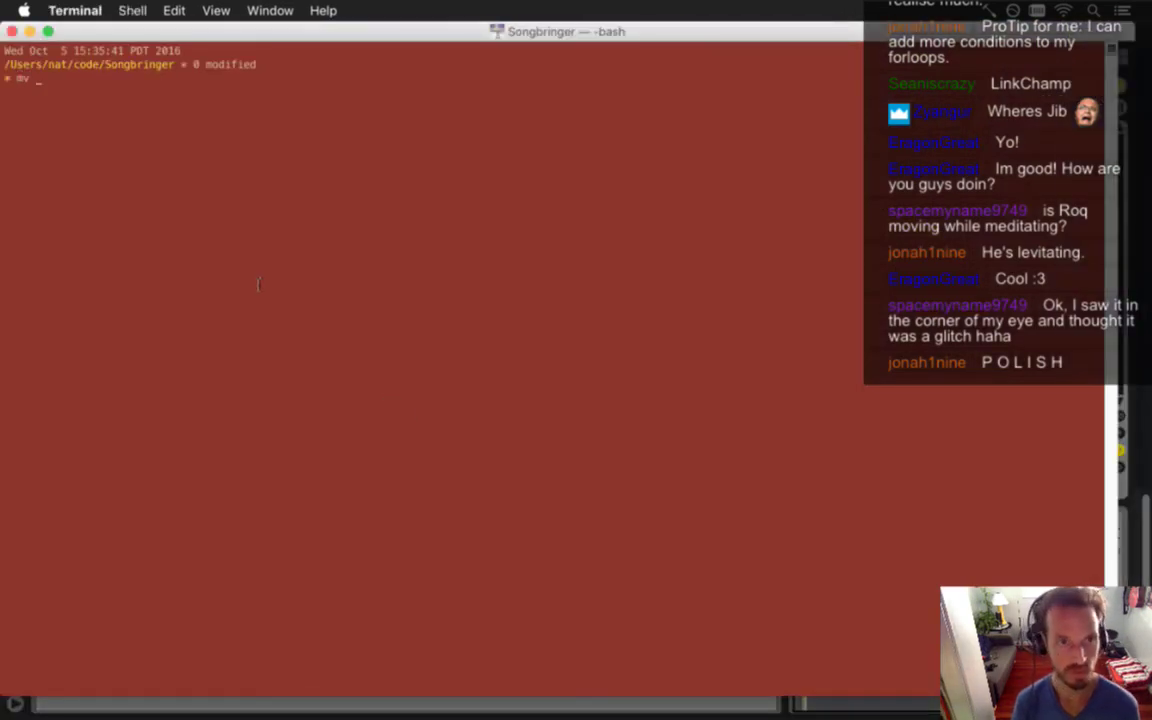
key("BackSpace")
key("BackSpace")
type("De")
key("Tab")
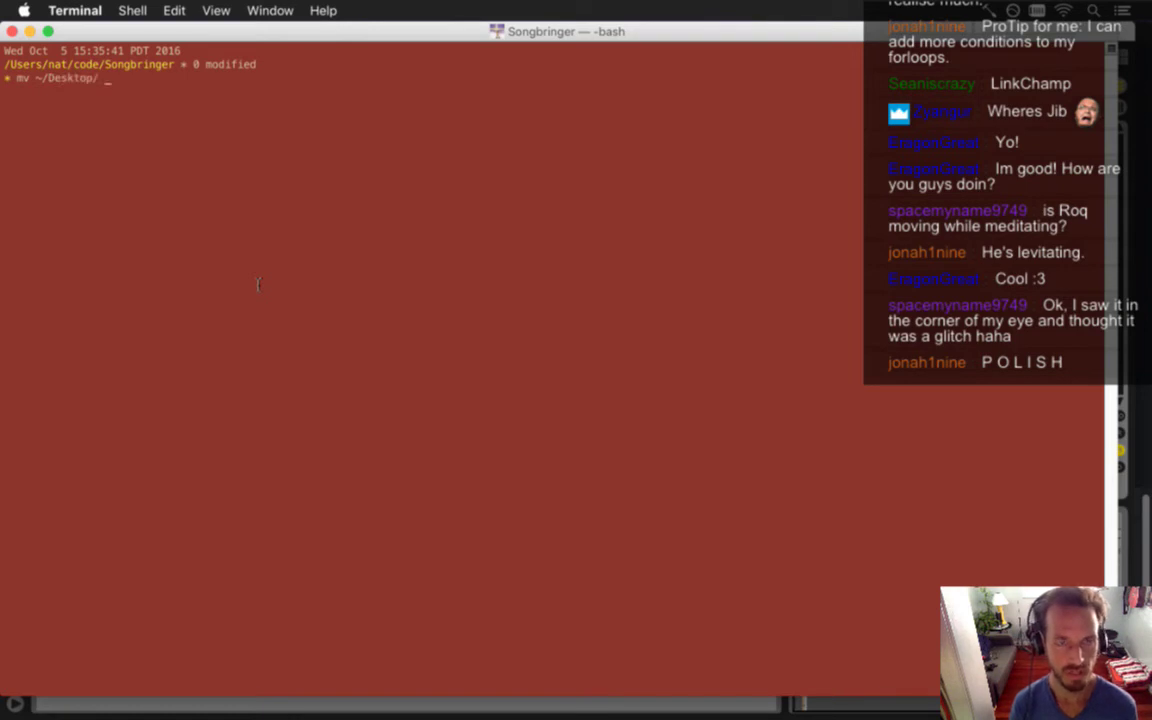
type("raw/")
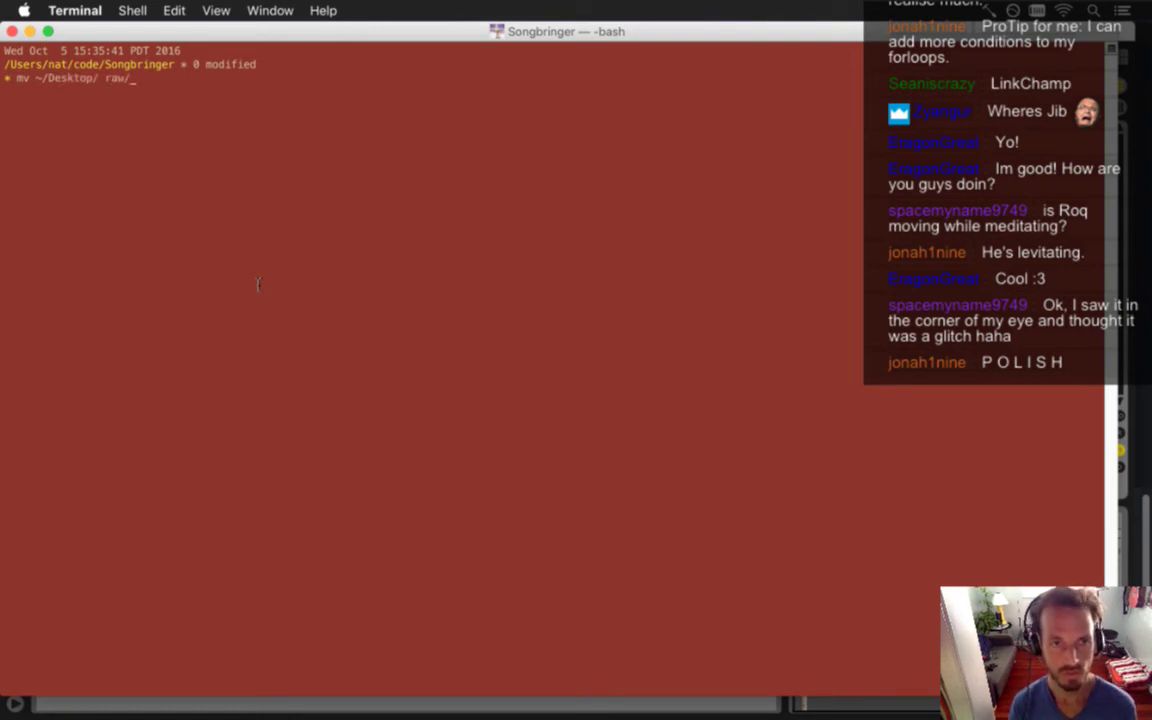
type("samples/")
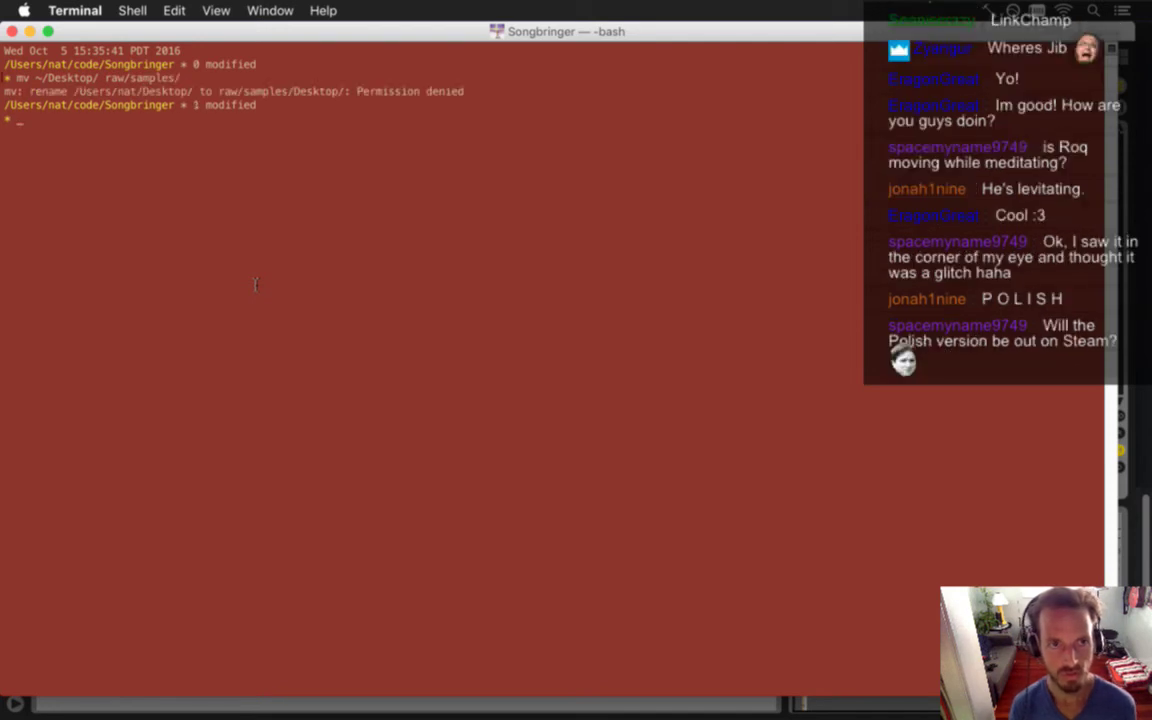
Correct the last mv command so it moves ~/Desktop/ohhhfh.wav into raw/samples/
key("Up")
key("Left")
key("Left")
key("Left")
key("Left")
key("Left")
key("Left")
key("Left")
key("Left")
key("Left")
key("Left")
key("Left")
key("Left")
key("Left")
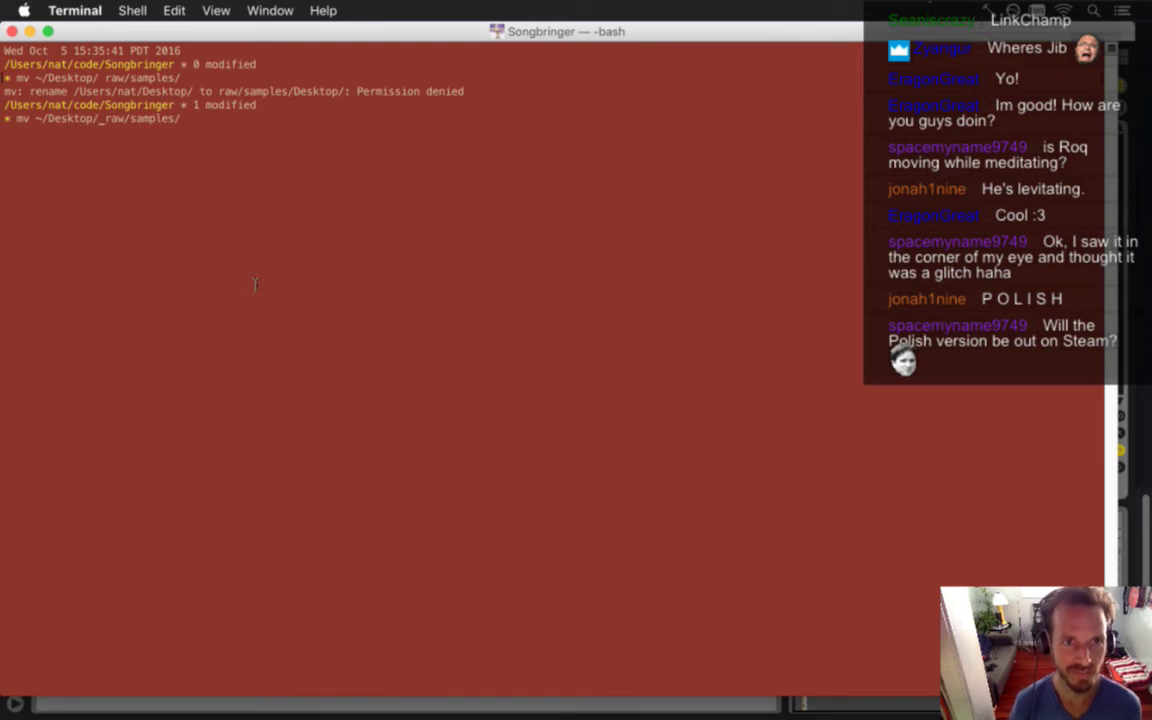
type("ohhhfh.wav")
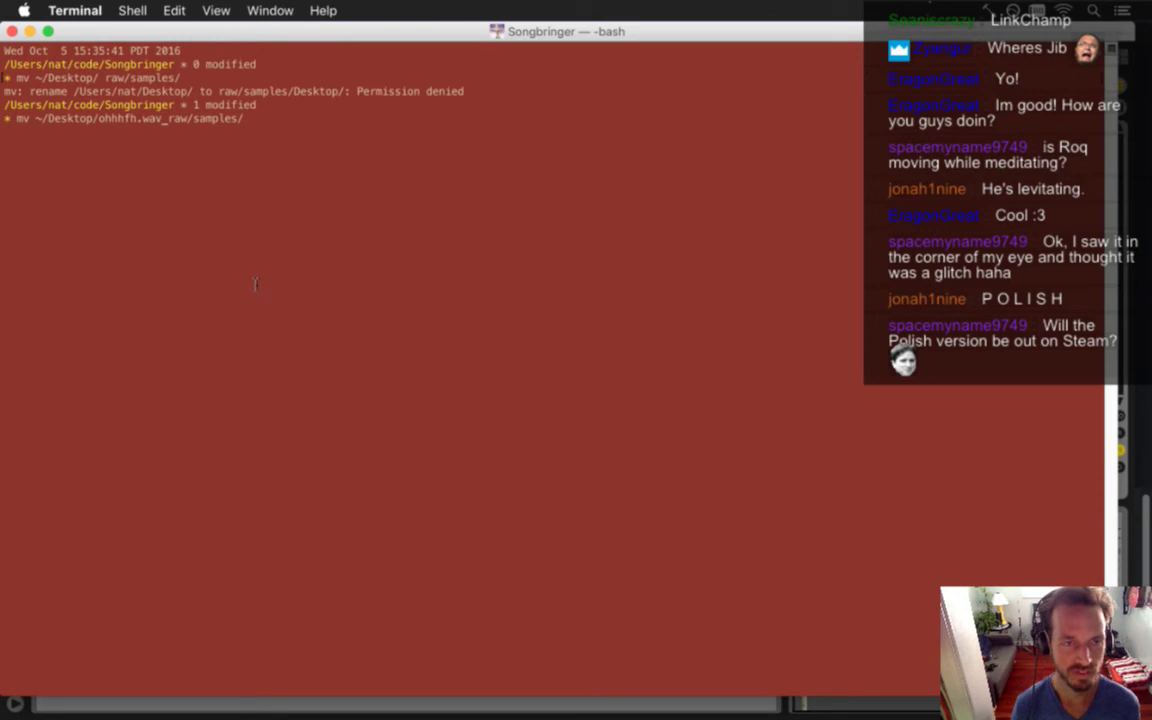
key("Return")
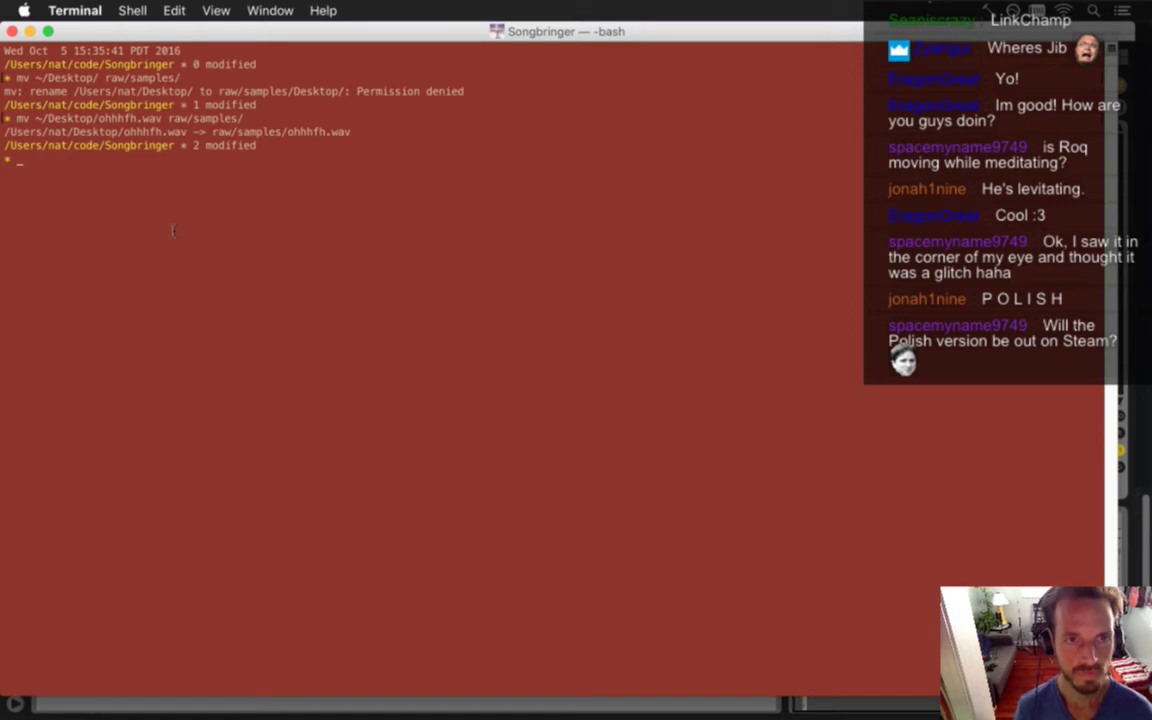
Switch to Live, play the arrangement, and insert an audio track below the Massive track
key("super+Tab")
key("super+Tab")
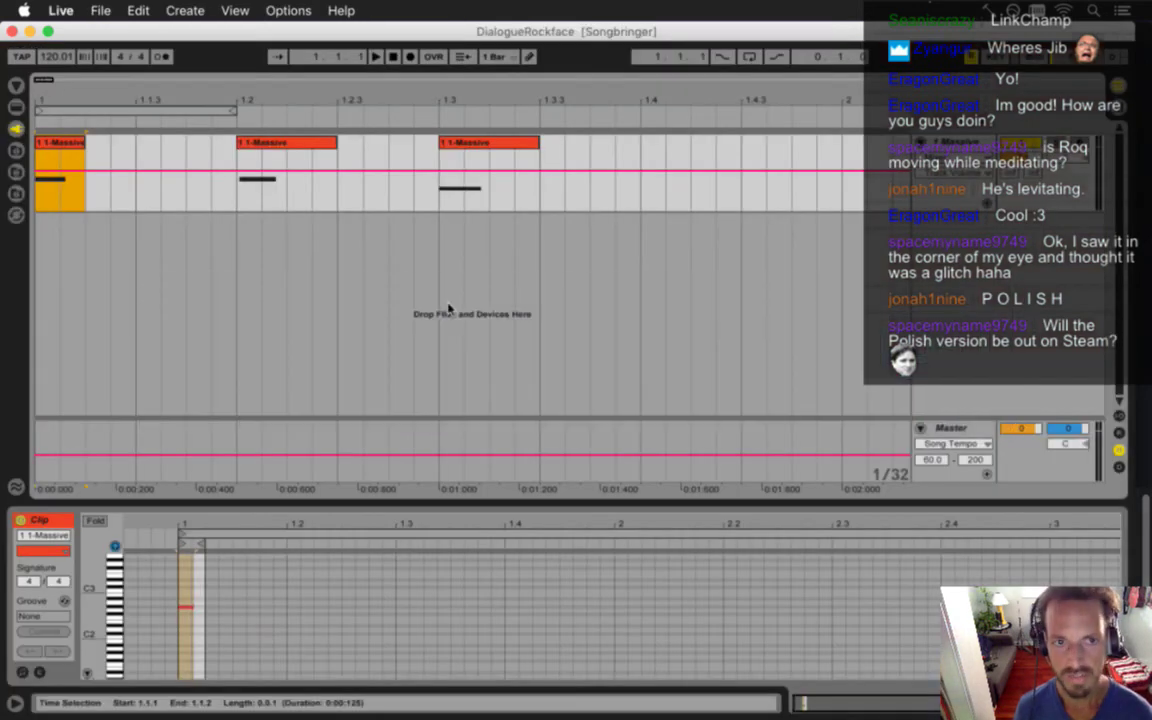
key("space")
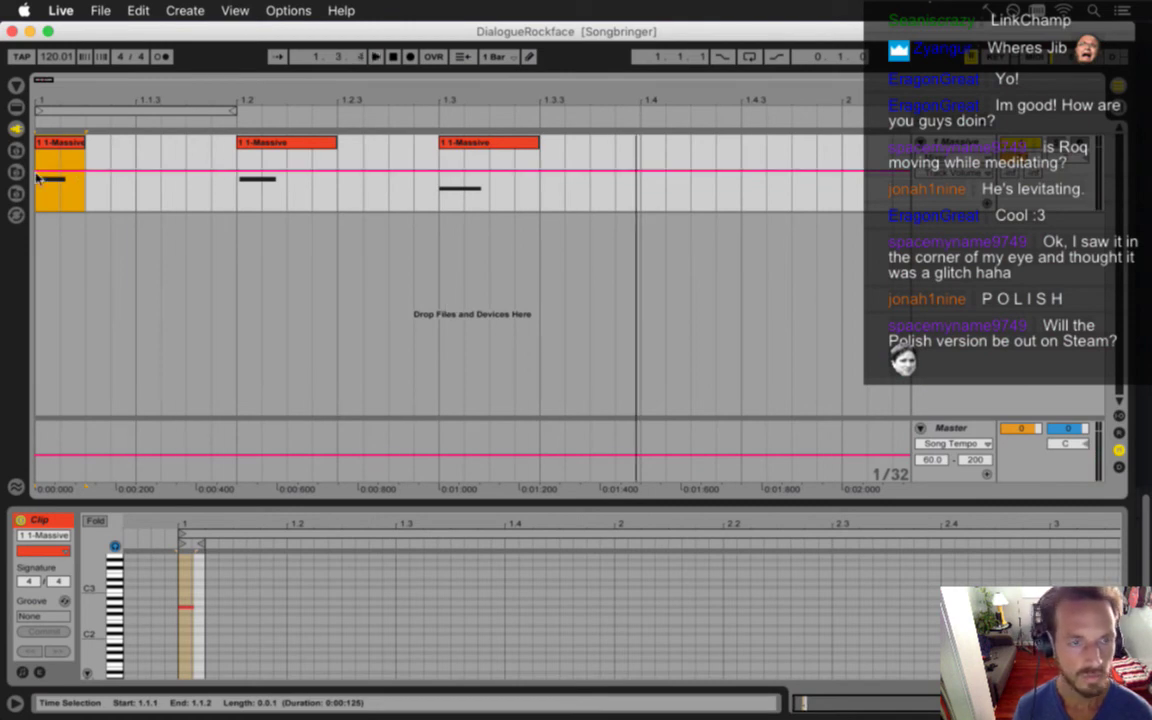
right_click(948, 146)
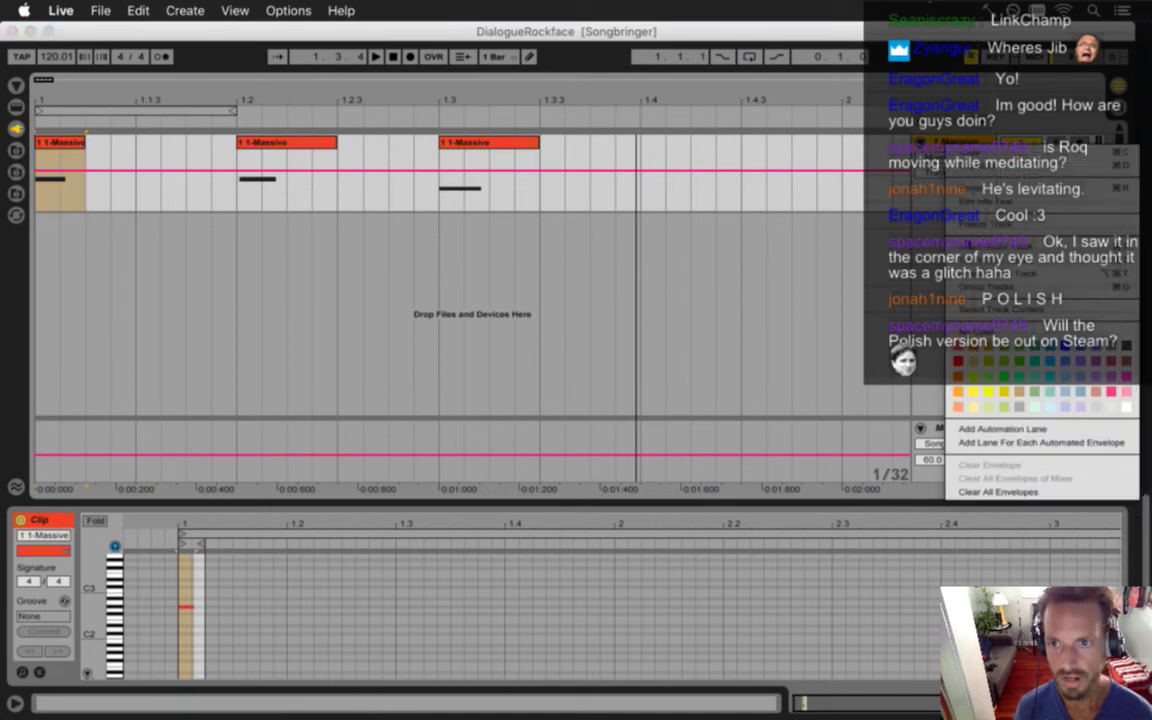
key("Escape")
right_click(867, 140)
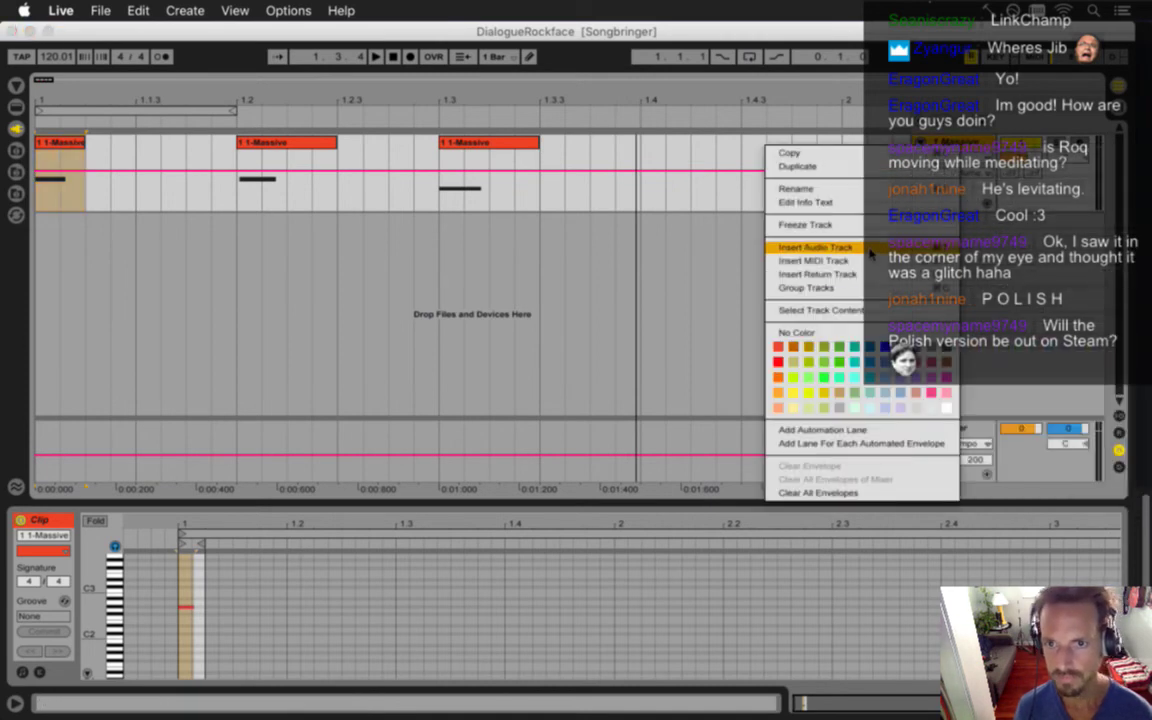
left_click(869, 252)
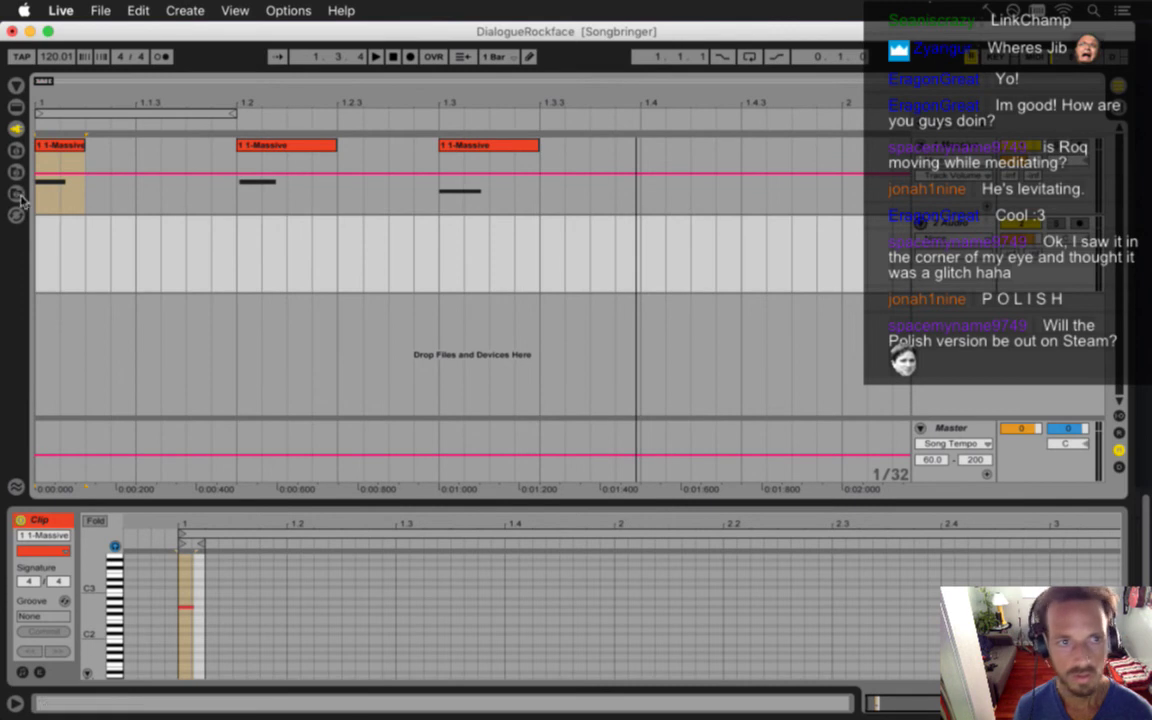
Place ohhhfh.wav from the project's samples at the start of the new audio track and hide the browser
left_click(15, 147)
scroll(25, 430, "up", 6)
left_click(115, 362)
left_click_drag(115, 362, 265, 238)
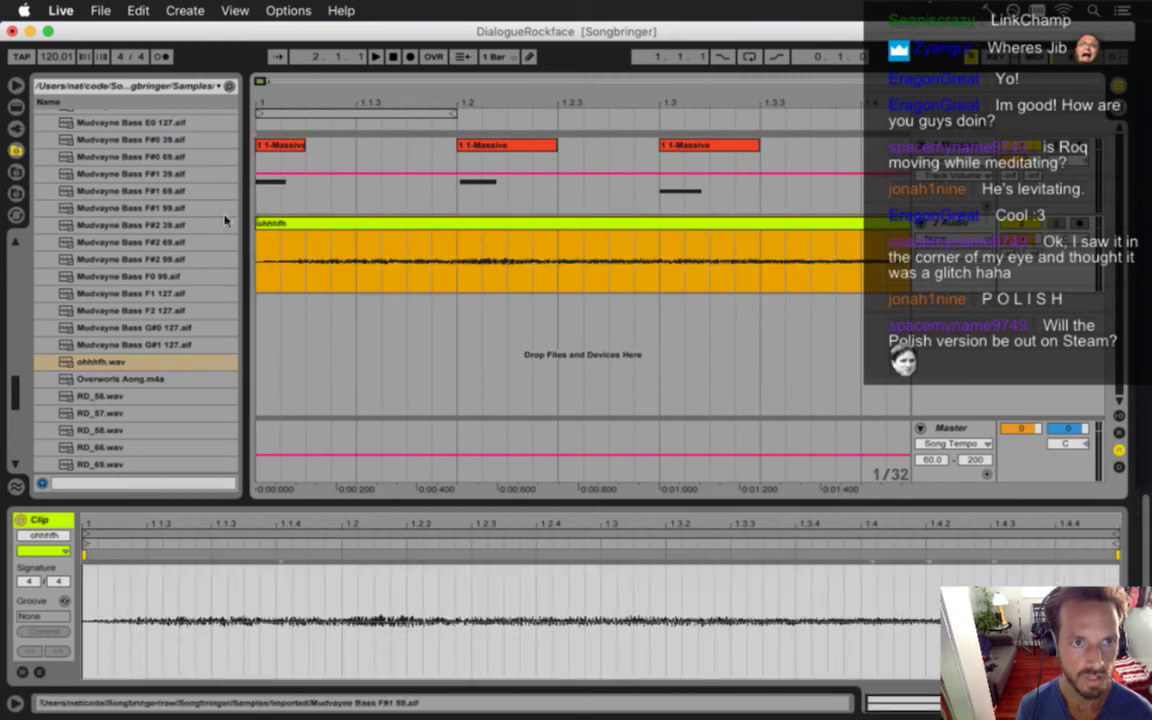
left_click(16, 84)
left_click_drag(177, 106, 174, 108)
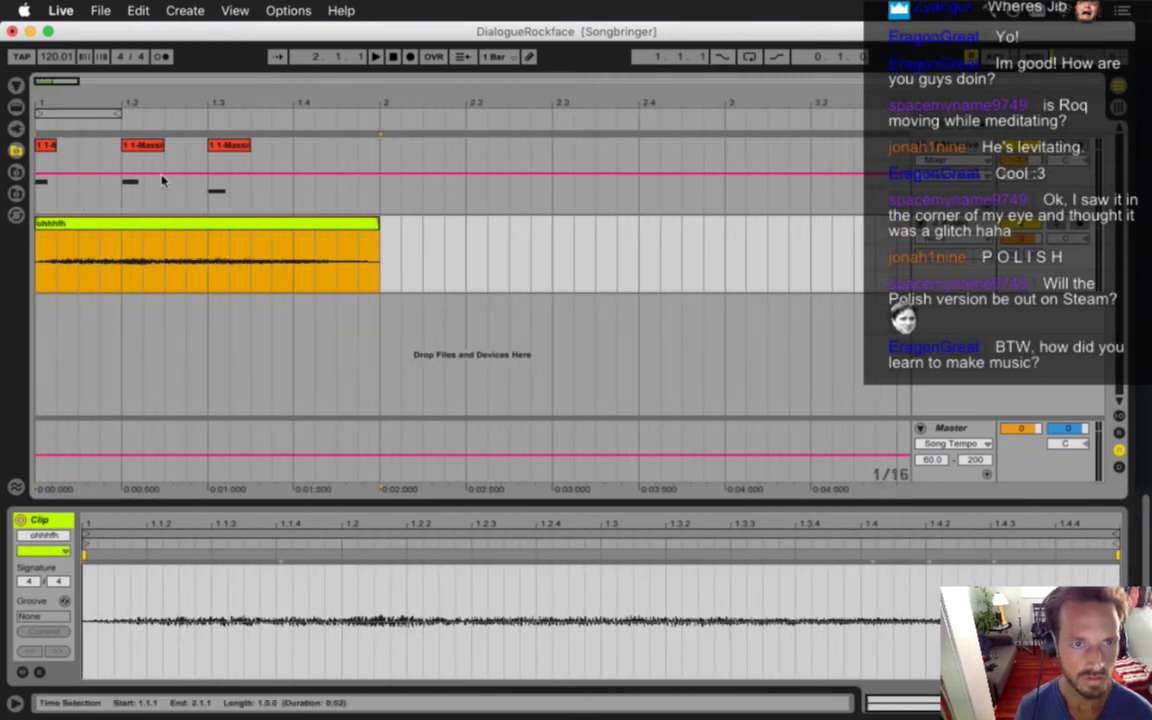
Move the third and second Massive clips to bars 3 and 2, and delete both from the arrangement
left_click(218, 145)
left_click_drag(479, 133, 736, 152)
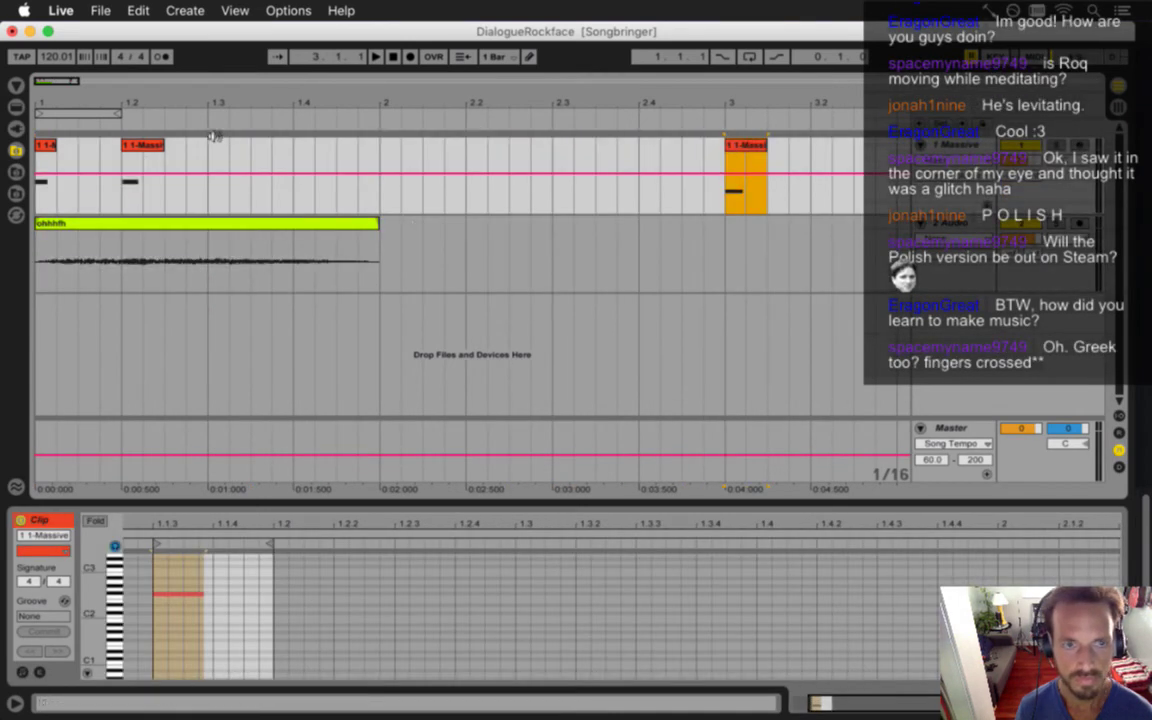
left_click_drag(141, 150, 401, 154)
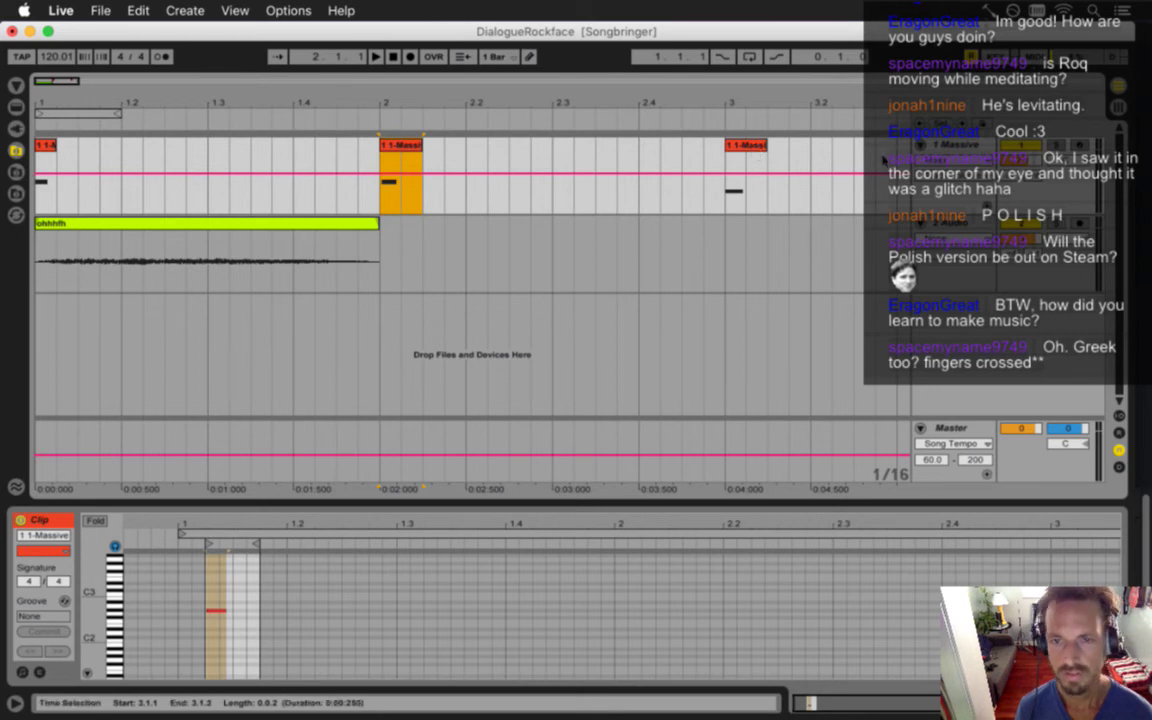
left_click_drag(808, 165, 370, 165)
key("Delete")
Extend the arrangement loop to a length of 1.0.2 and lengthen the remaining Massive clip to end at 2.1.1
left_click_drag(117, 118, 418, 118)
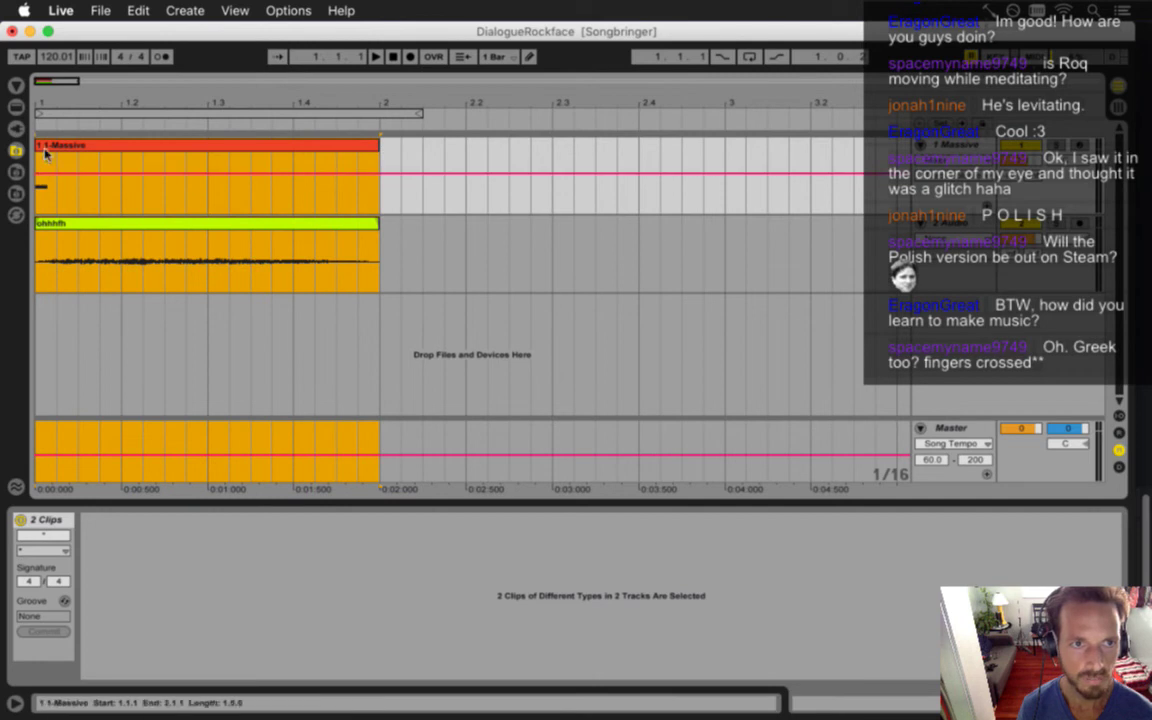
left_click(45, 152)
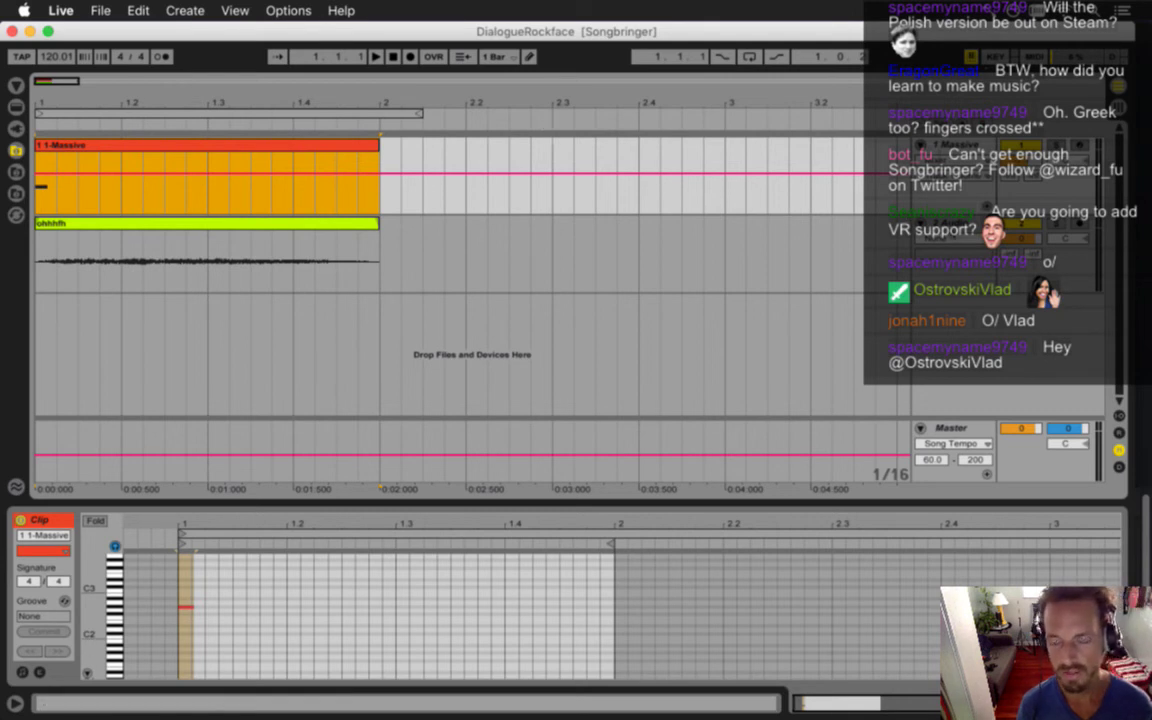
mouse_move(1135, 326)
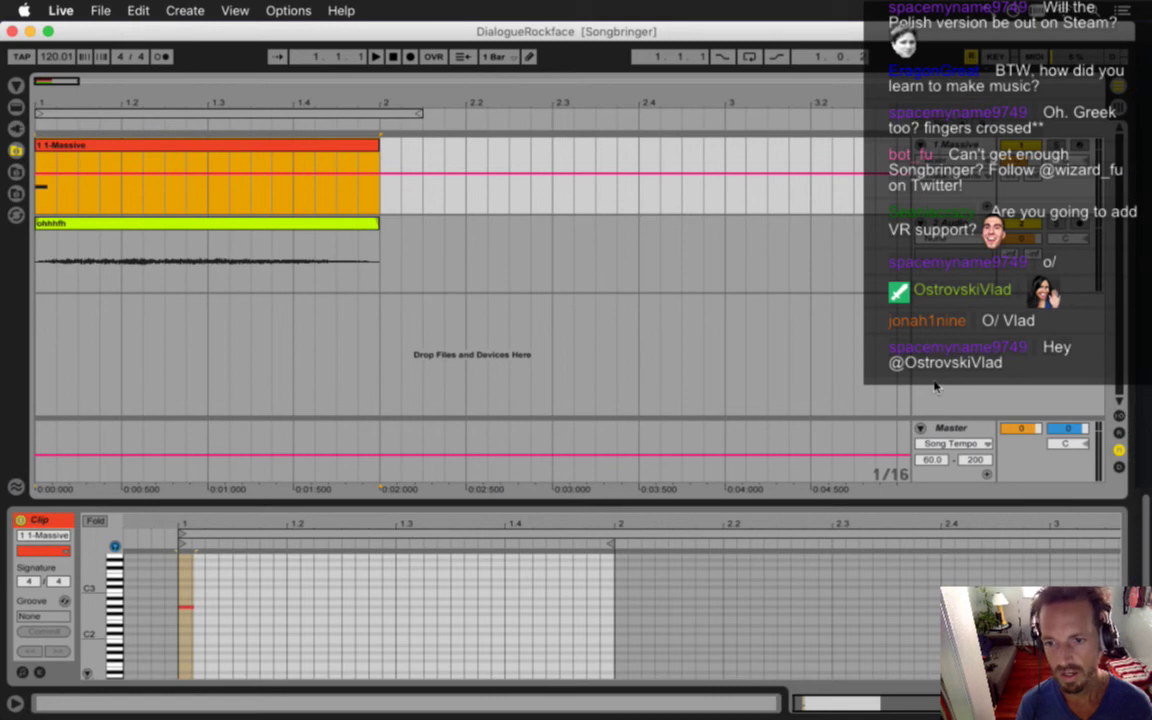
mouse_move(1148, 470)
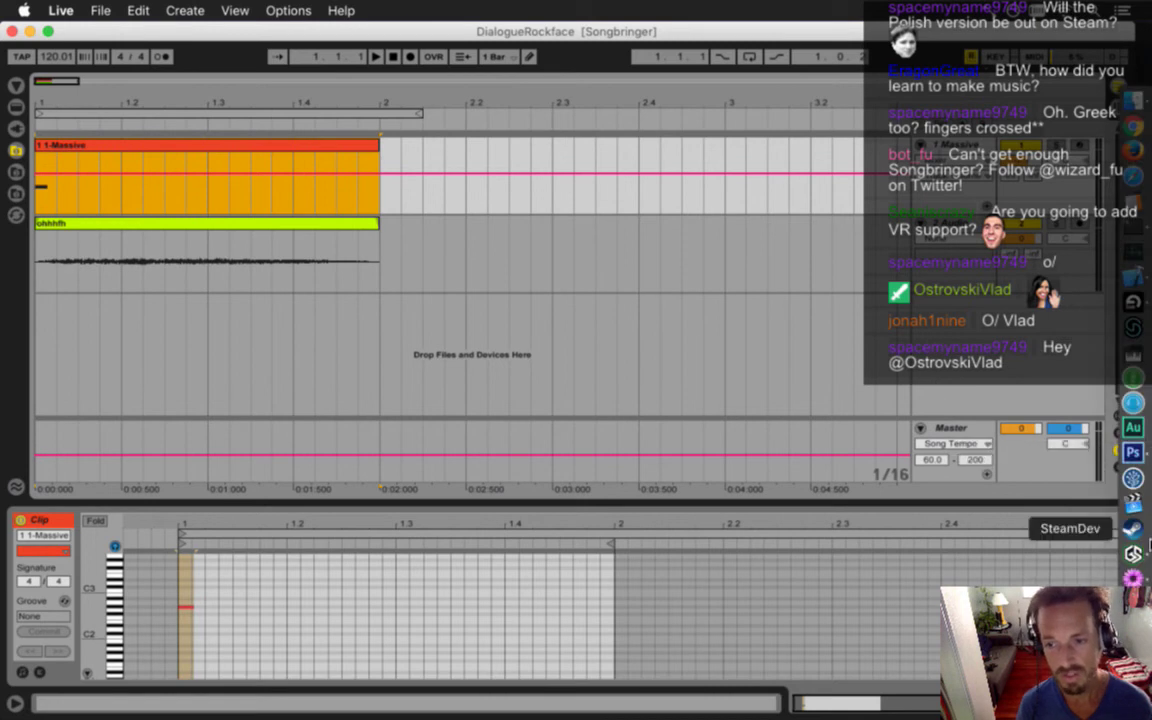
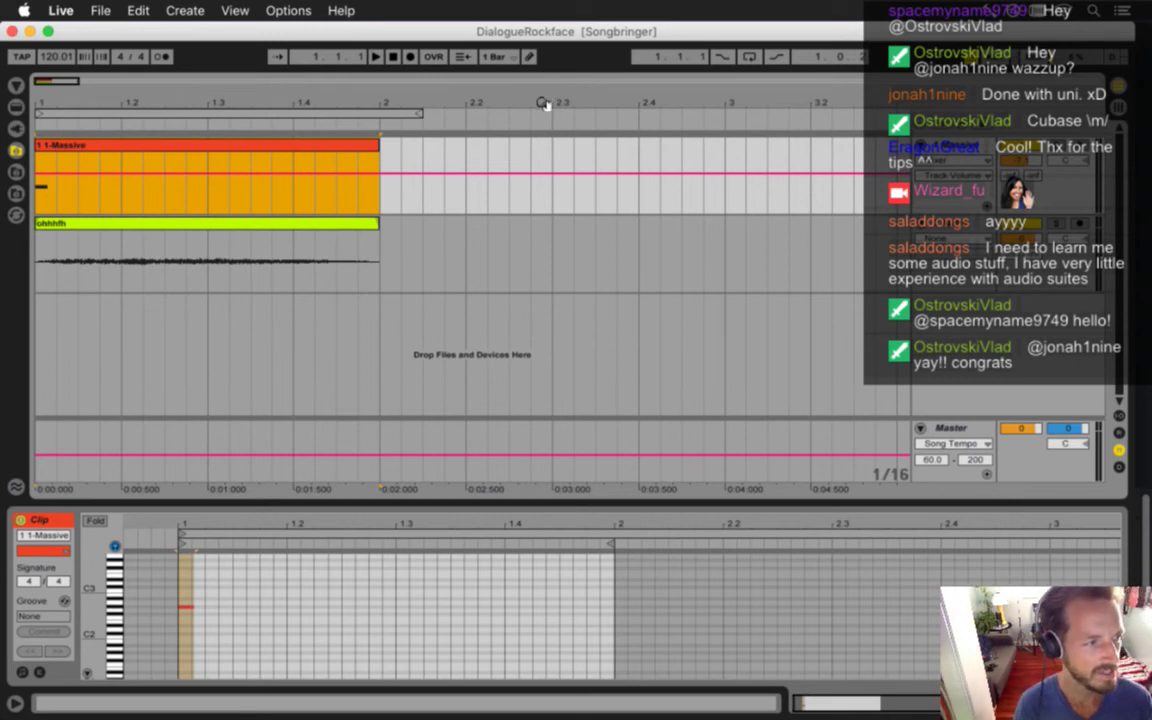
Play the arrangement from the start to hear the Massive clip together with the ohhhfh sample
left_click(288, 170)
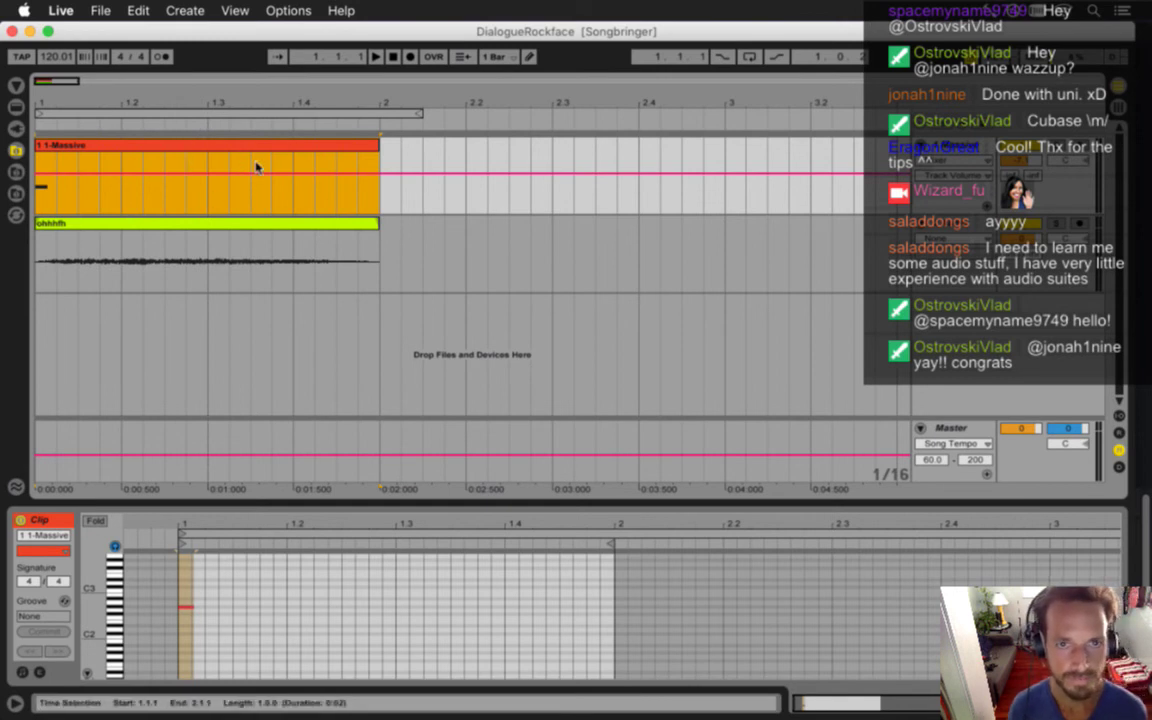
key("space")
key("space")
key("space")
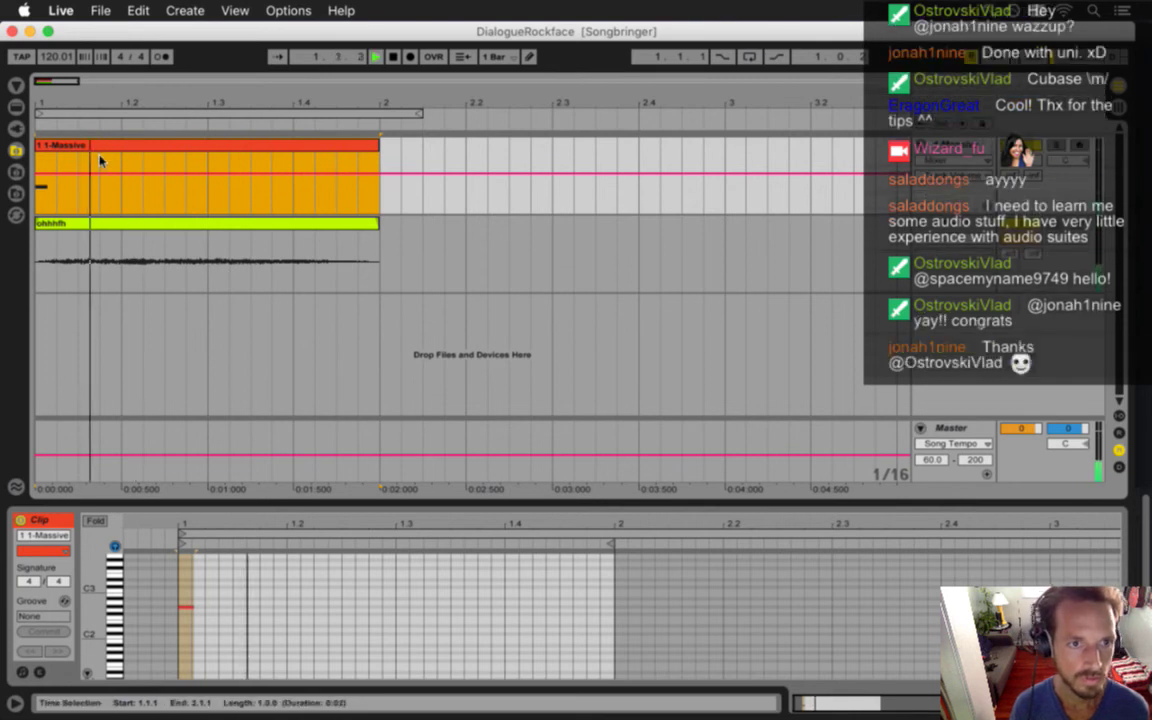
key("space")
Lower the volume of the audio track that holds the ohhhfh clip
left_click(322, 226)
left_click(322, 228)
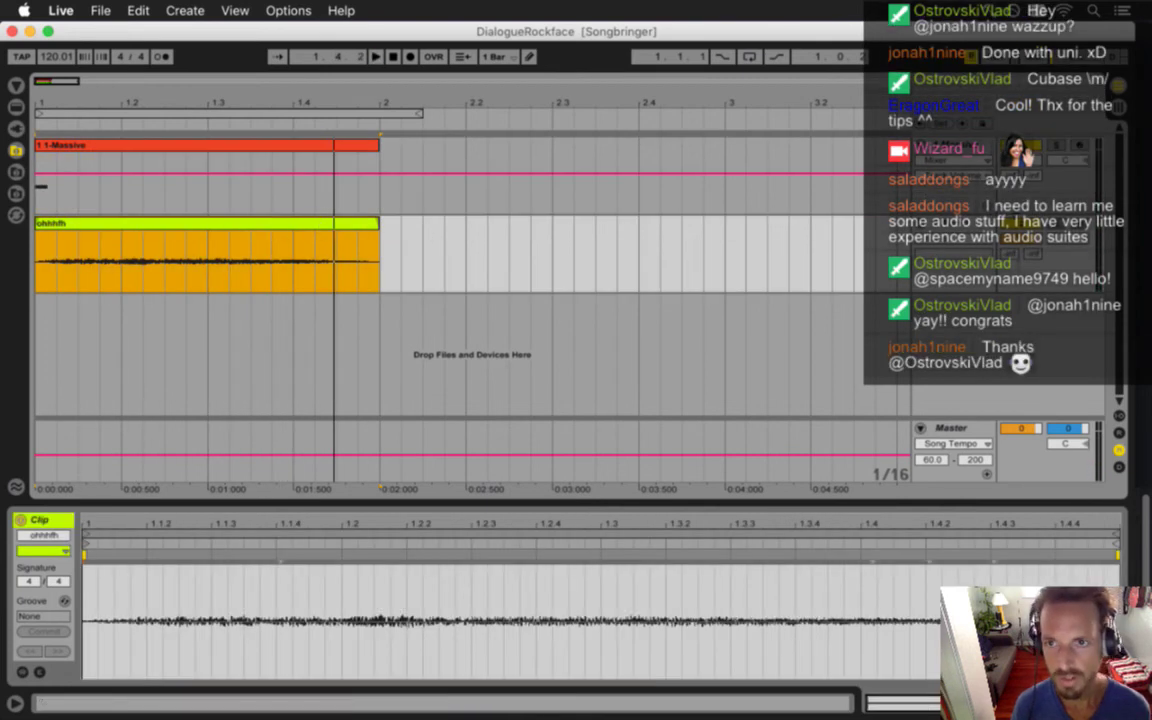
left_click_drag(920, 215, 920, 245)
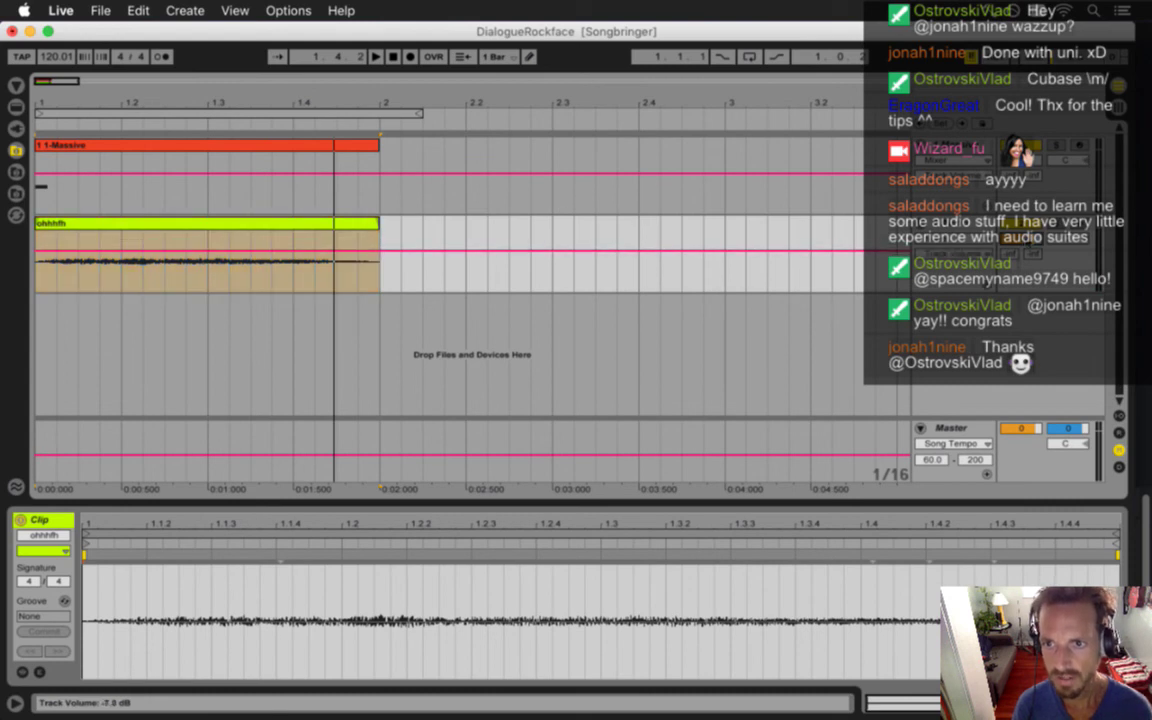
left_click(456, 195)
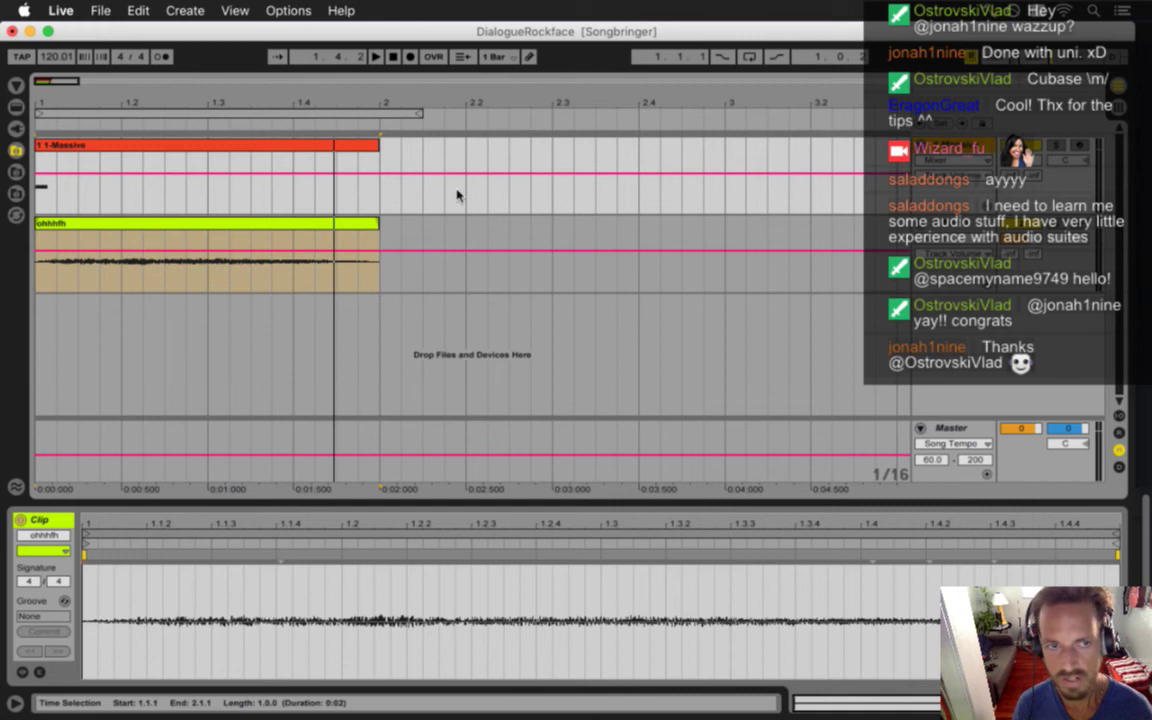
Lengthen the G#2 note in the Massive clip to about 0.3.1 and play the result
left_click(139, 154)
left_click_drag(87, 616, 92, 617)
left_click(188, 608)
left_click_drag(193, 614, 534, 622)
key("space")
key("space")
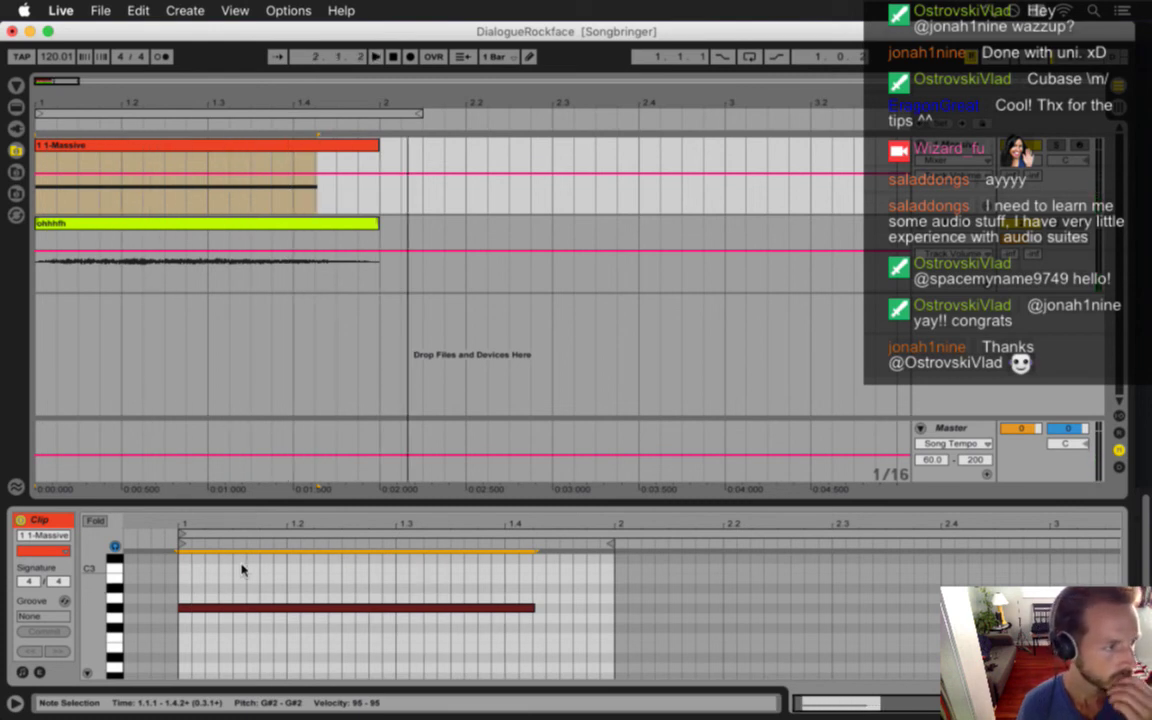
Show the Massive track's devices, open the Massive plug-in editor, and display its fourth envelope
left_click(178, 148)
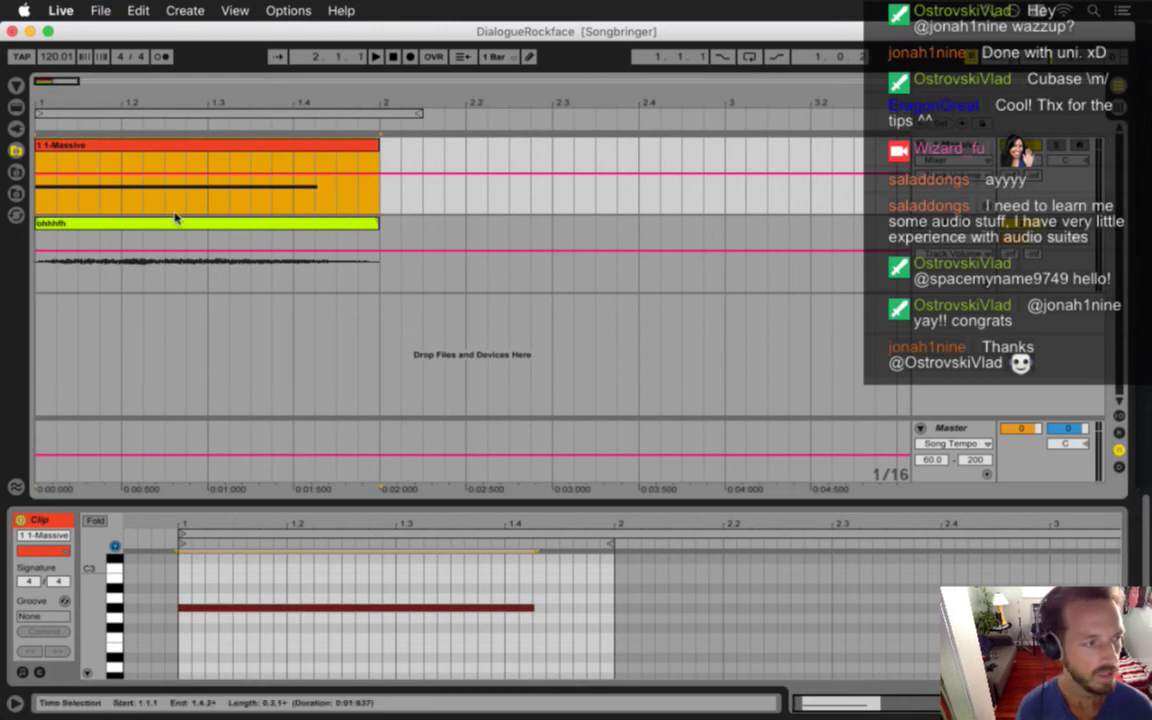
key("shift+Tab")
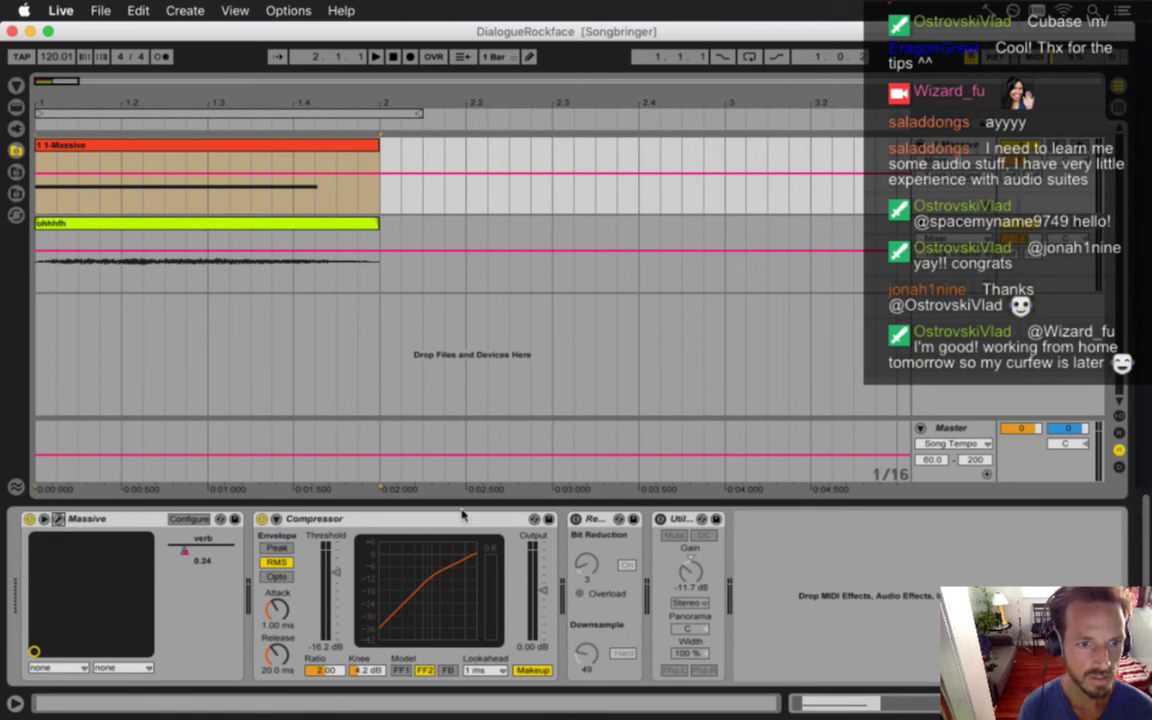
left_click(58, 519)
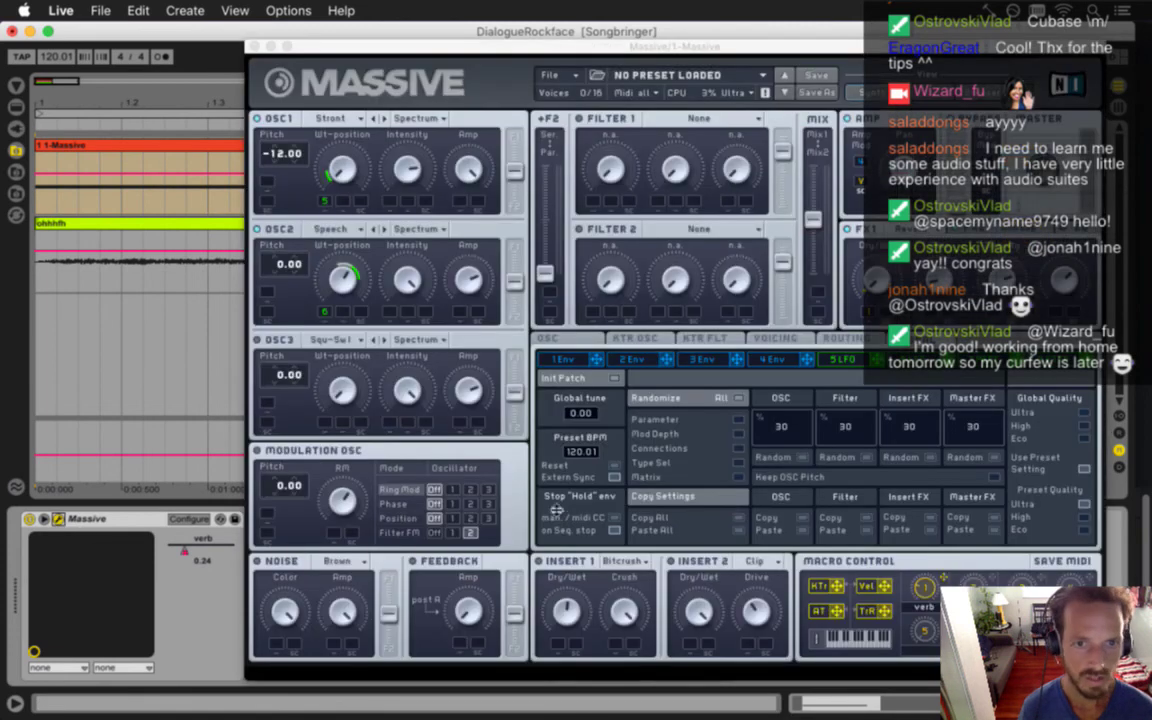
left_click(768, 359)
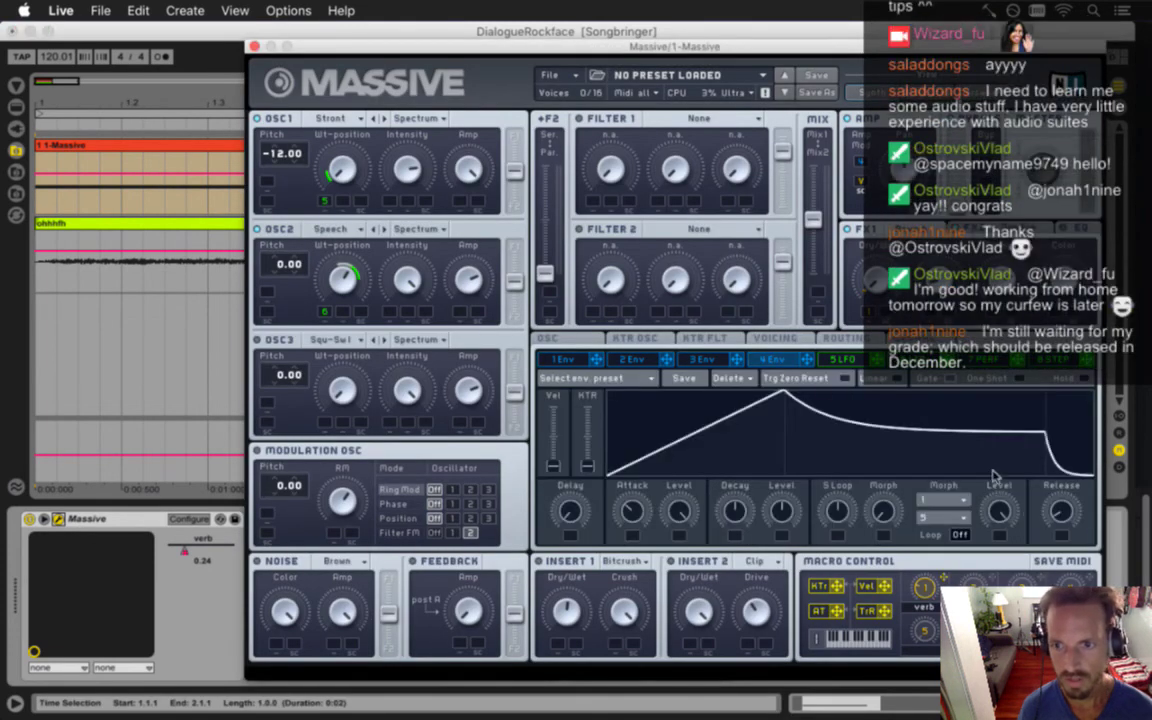
Lengthen the release of Massive's fourth envelope, fine-tune it while auditioning the sound, and close the plug-in editor
left_click_drag(958, 466, 1075, 466)
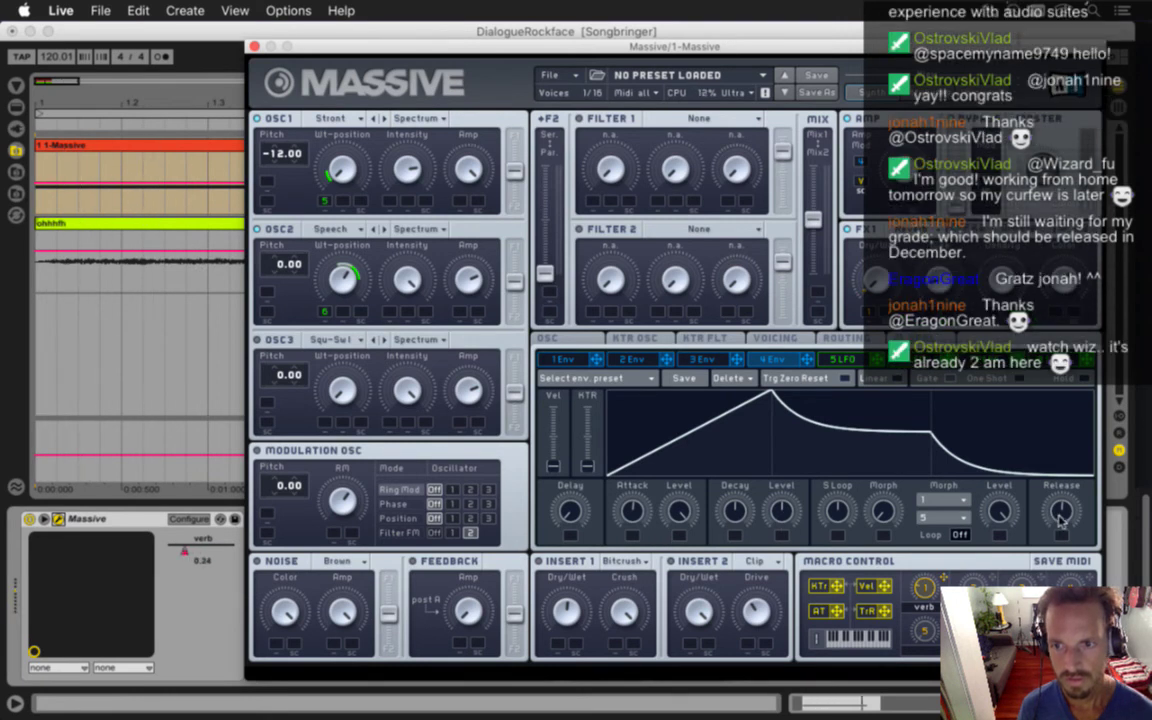
left_click_drag(1062, 516, 1062, 489)
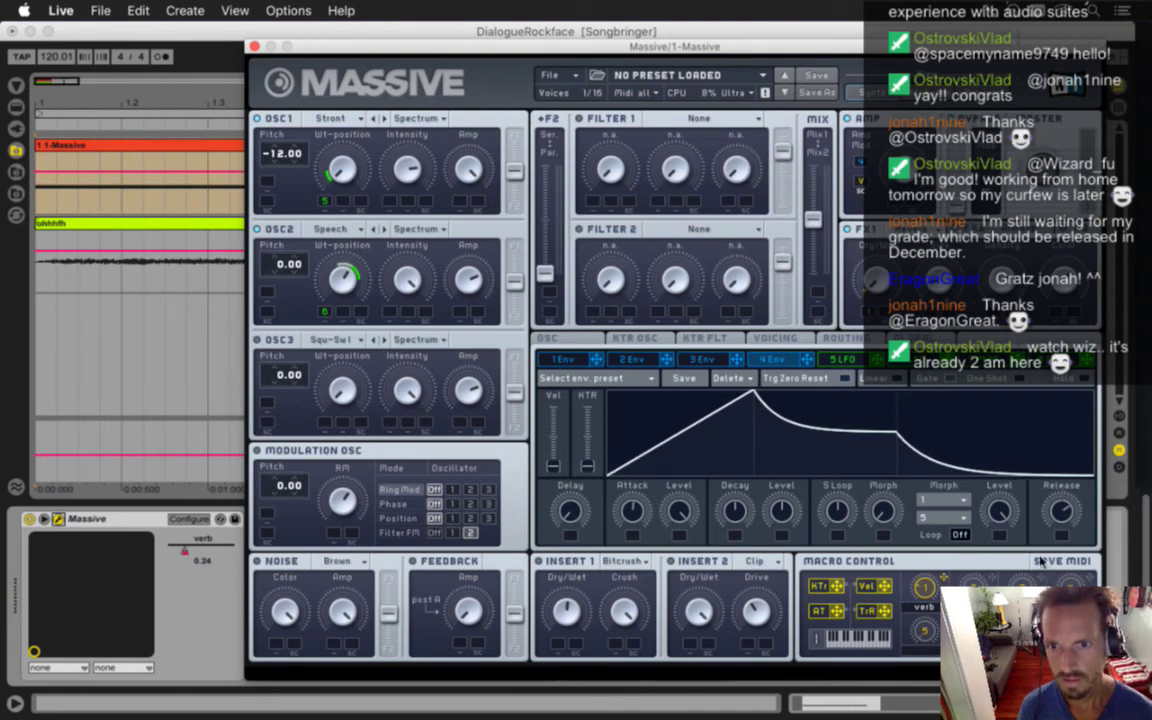
left_click_drag(1062, 512, 1057, 530)
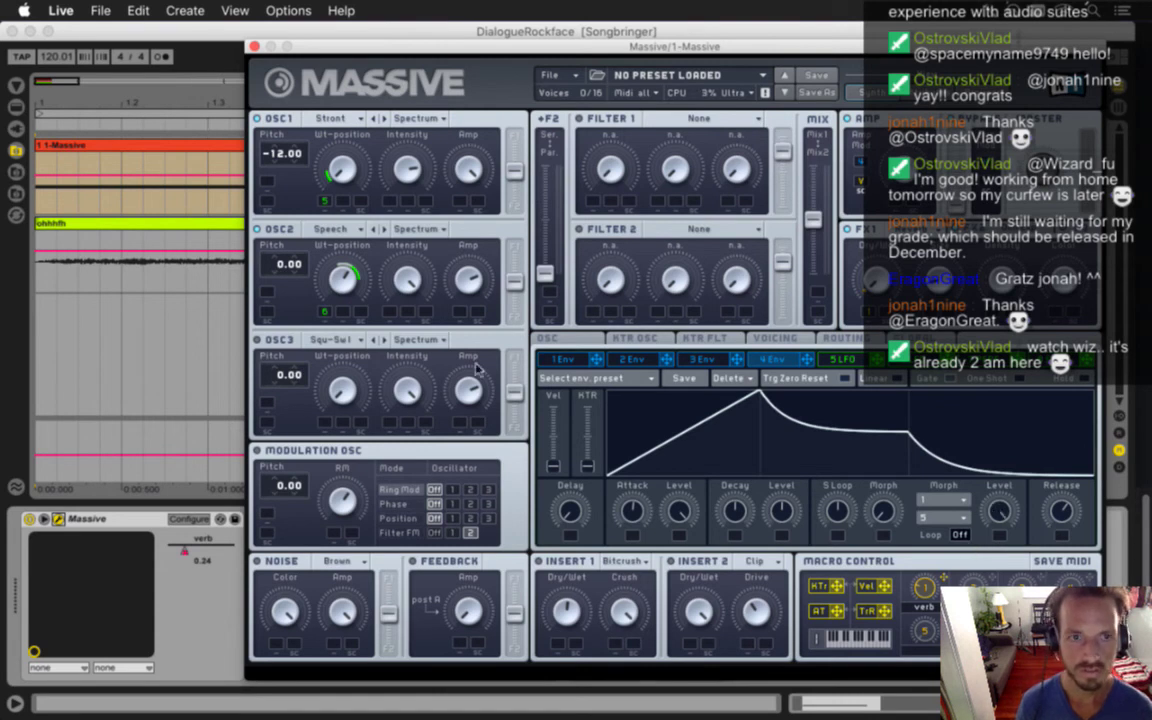
key("space")
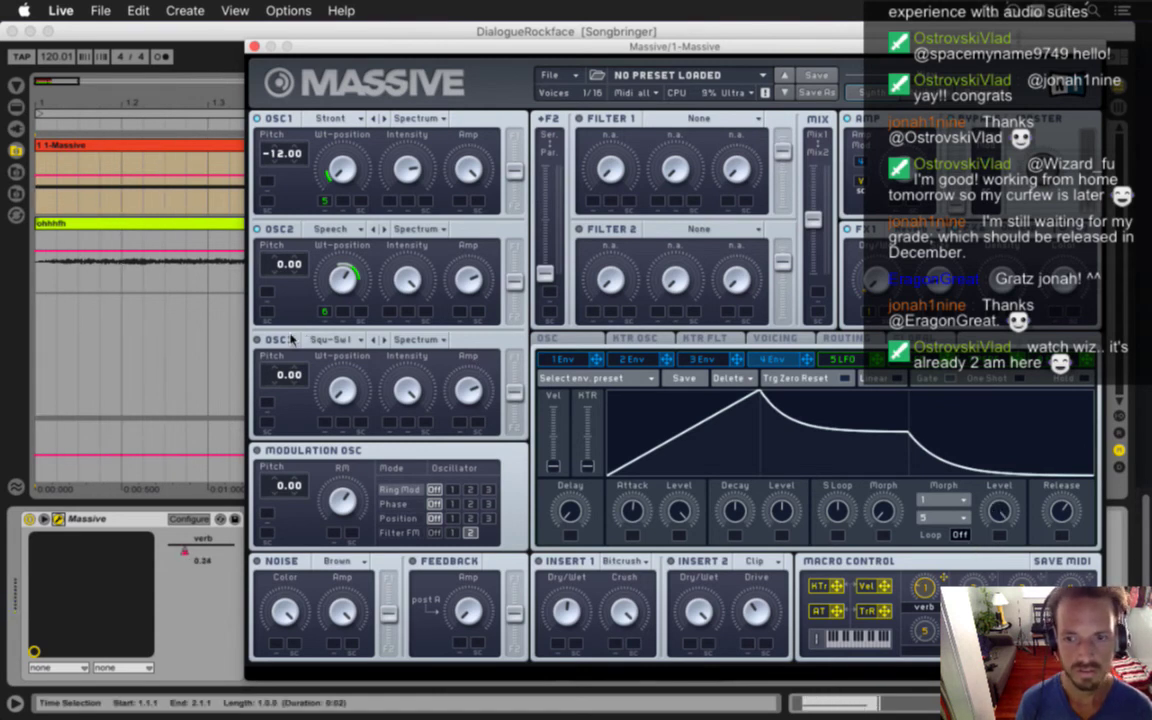
left_click_drag(1061, 510, 1062, 517)
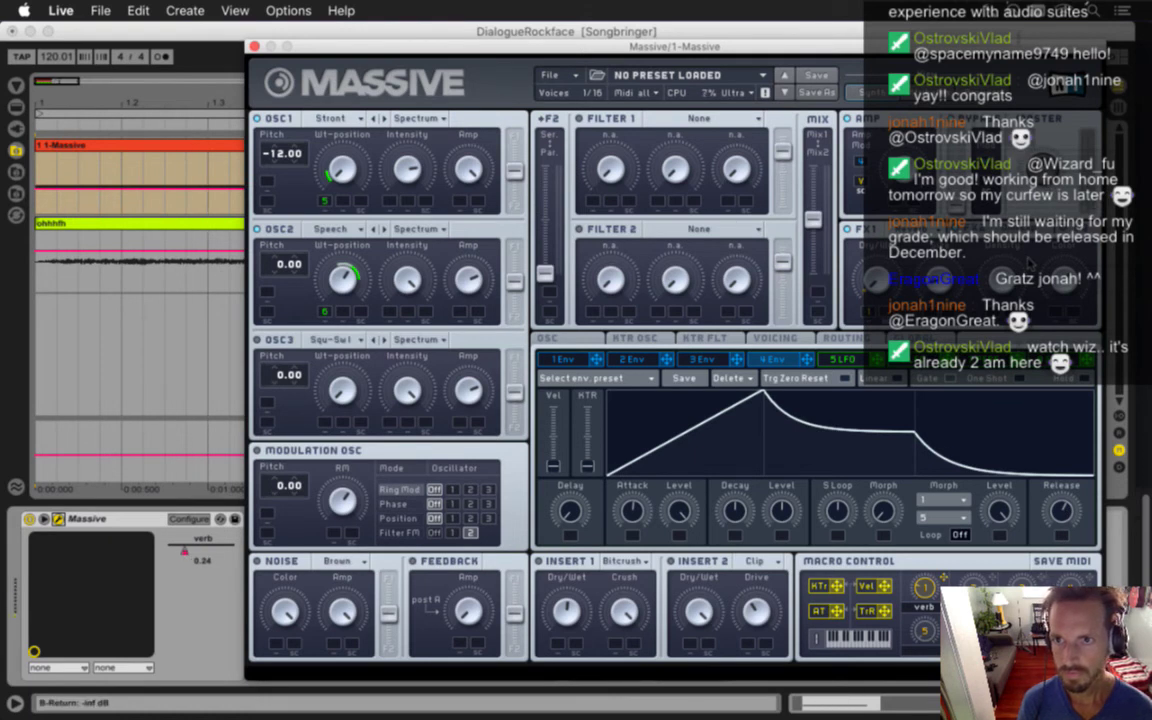
left_click_drag(1063, 512, 1068, 525)
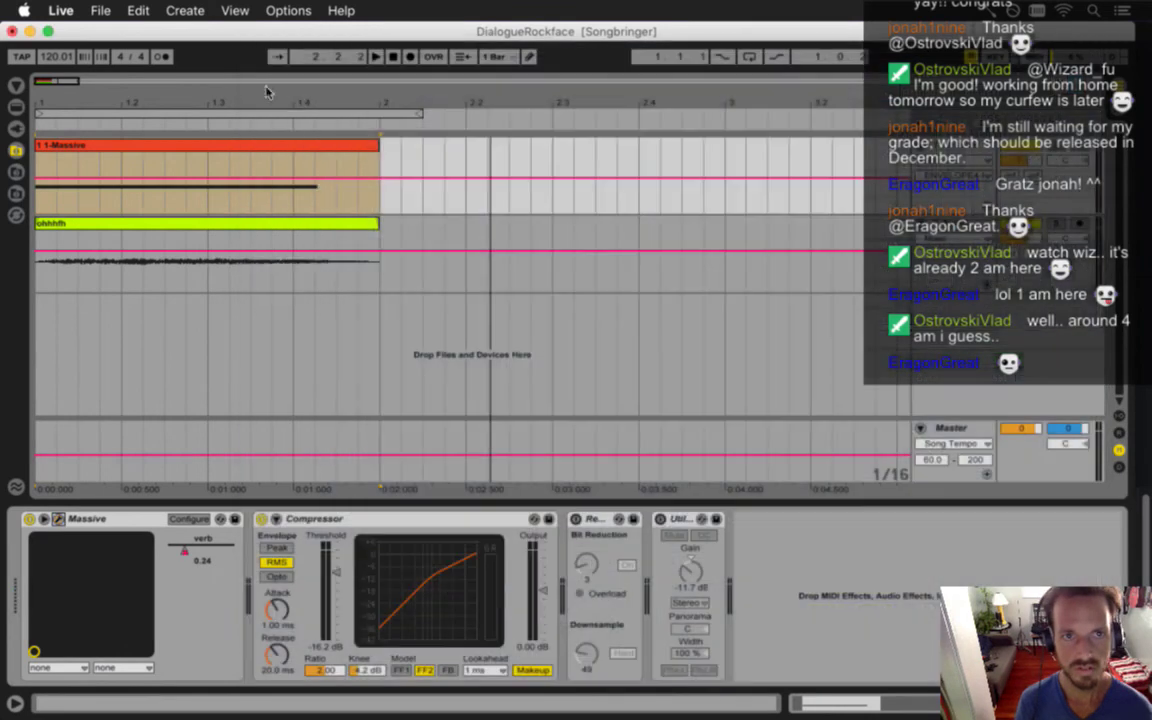
left_click(254, 46)
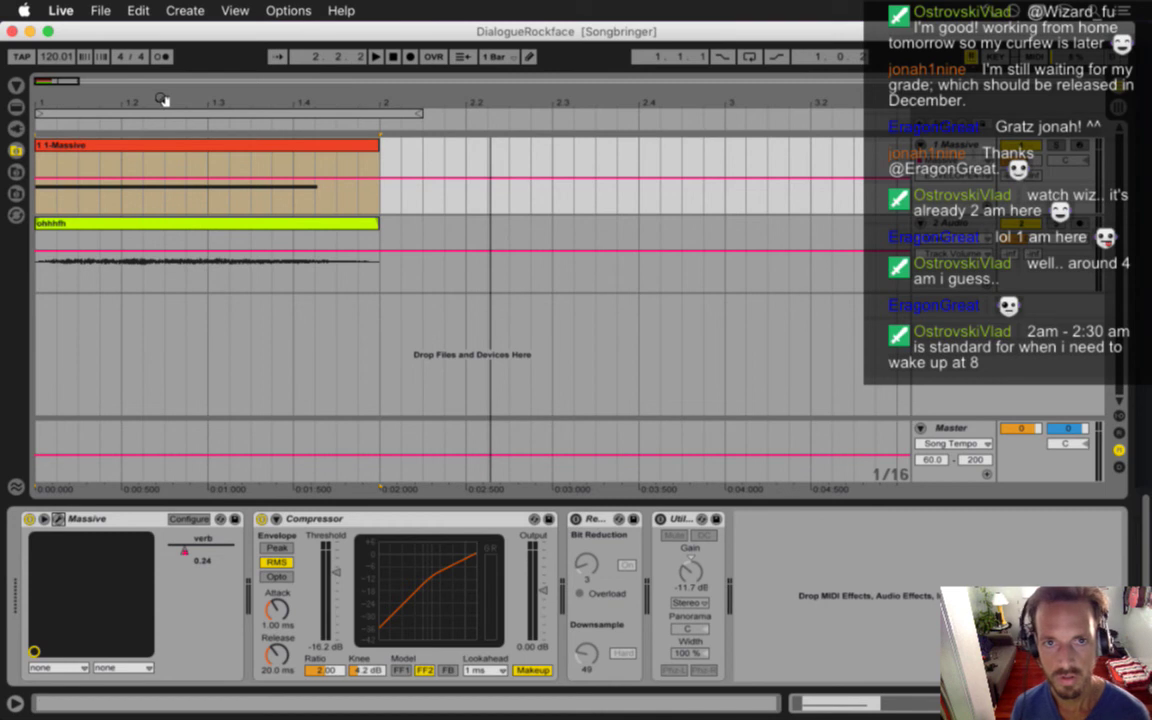
Export the master output over the Massive clip's time range as a WAV file named DialogueRockface in the waves folder
left_click(102, 11)
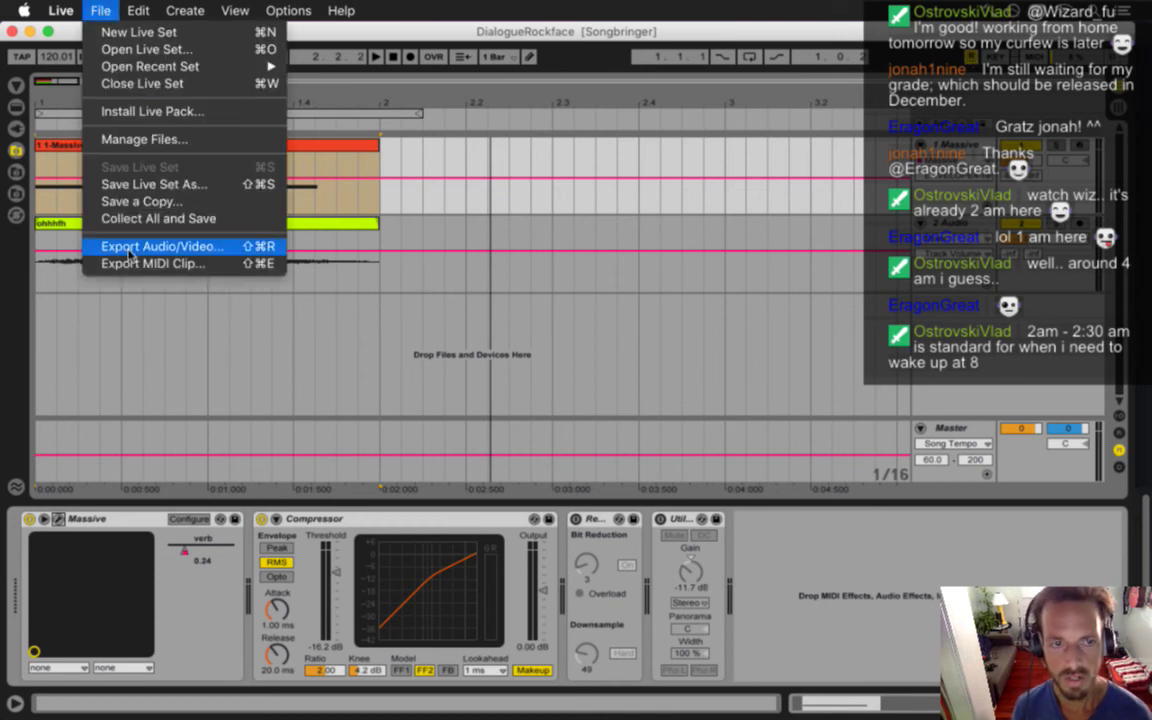
left_click(396, 157)
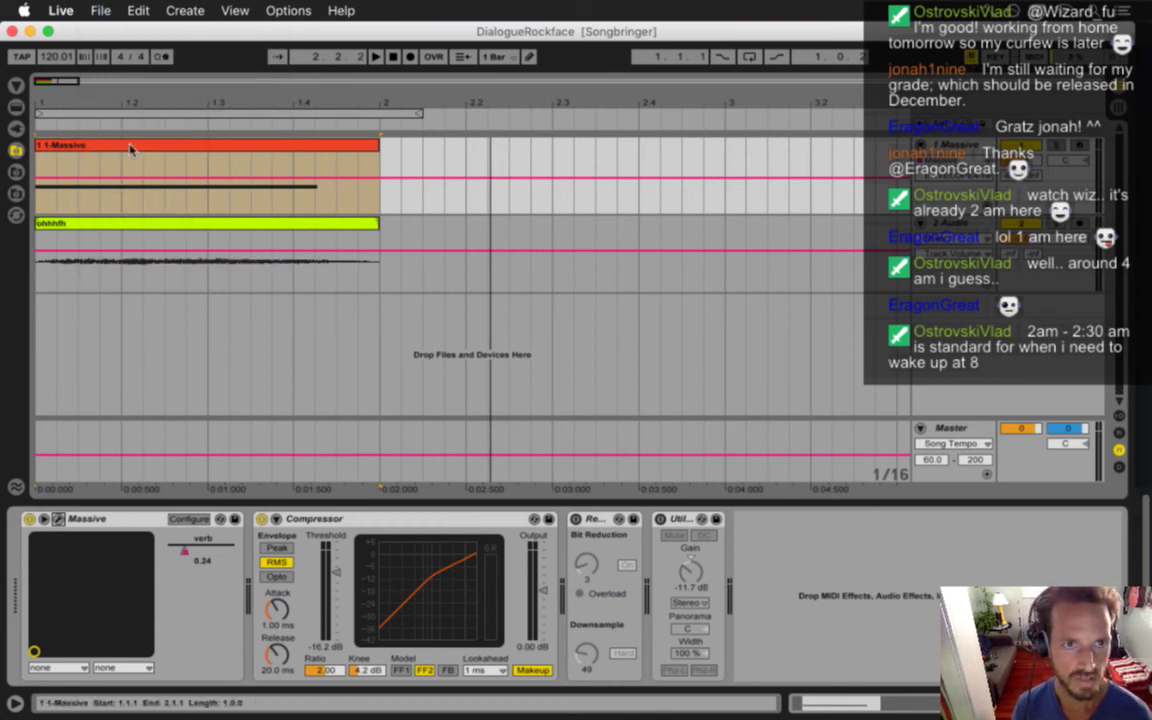
left_click(100, 10)
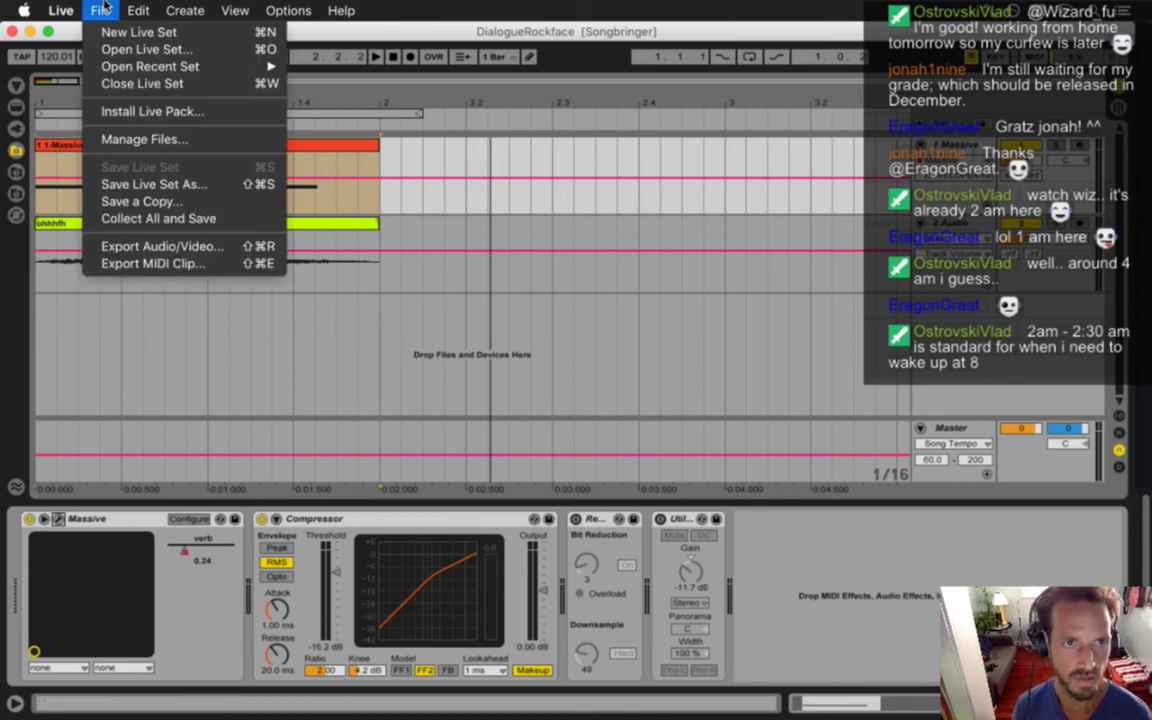
left_click(137, 247)
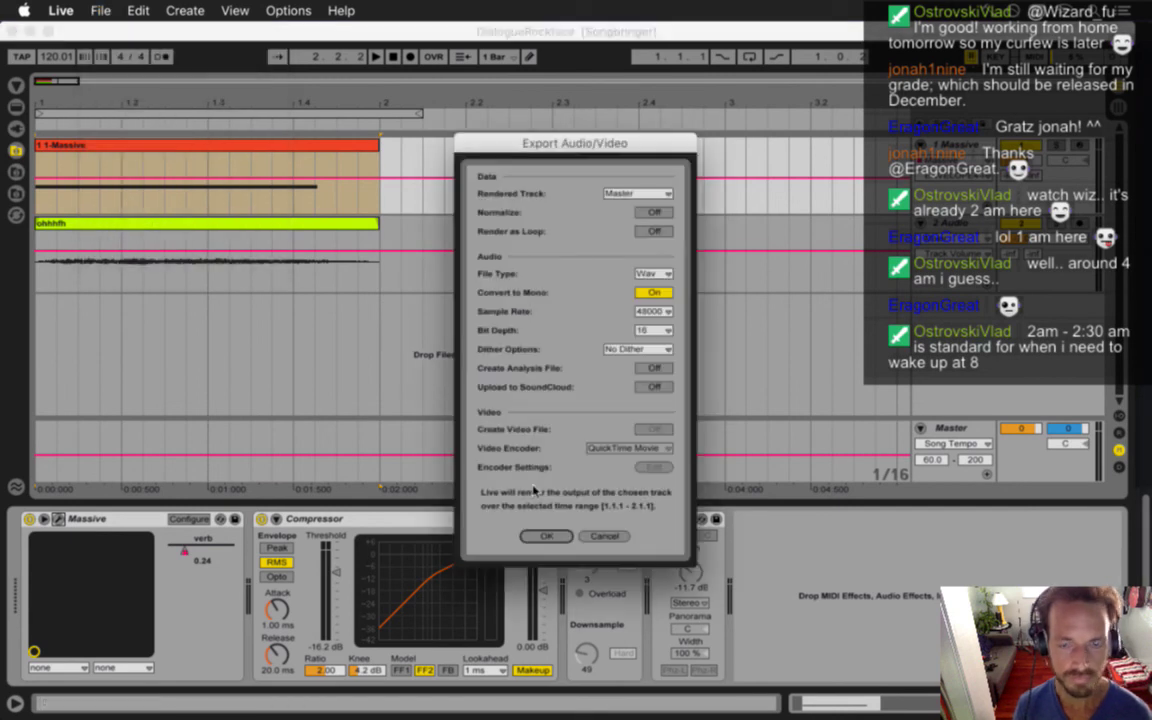
left_click(546, 536)
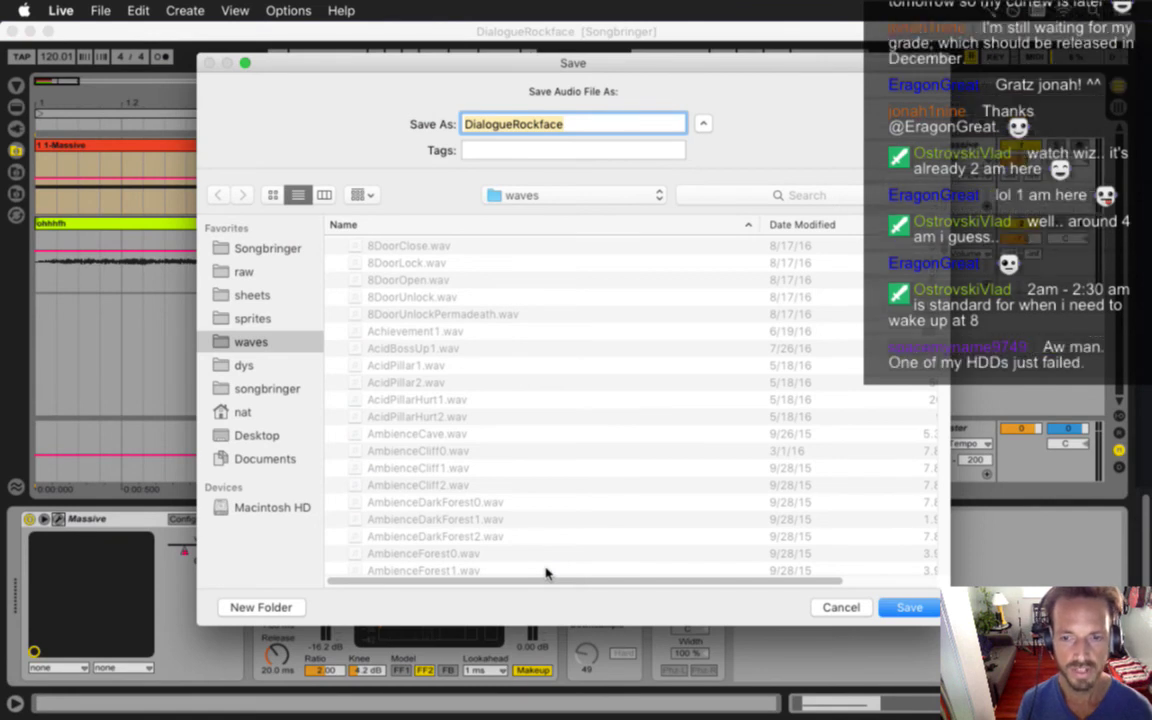
key("Right")
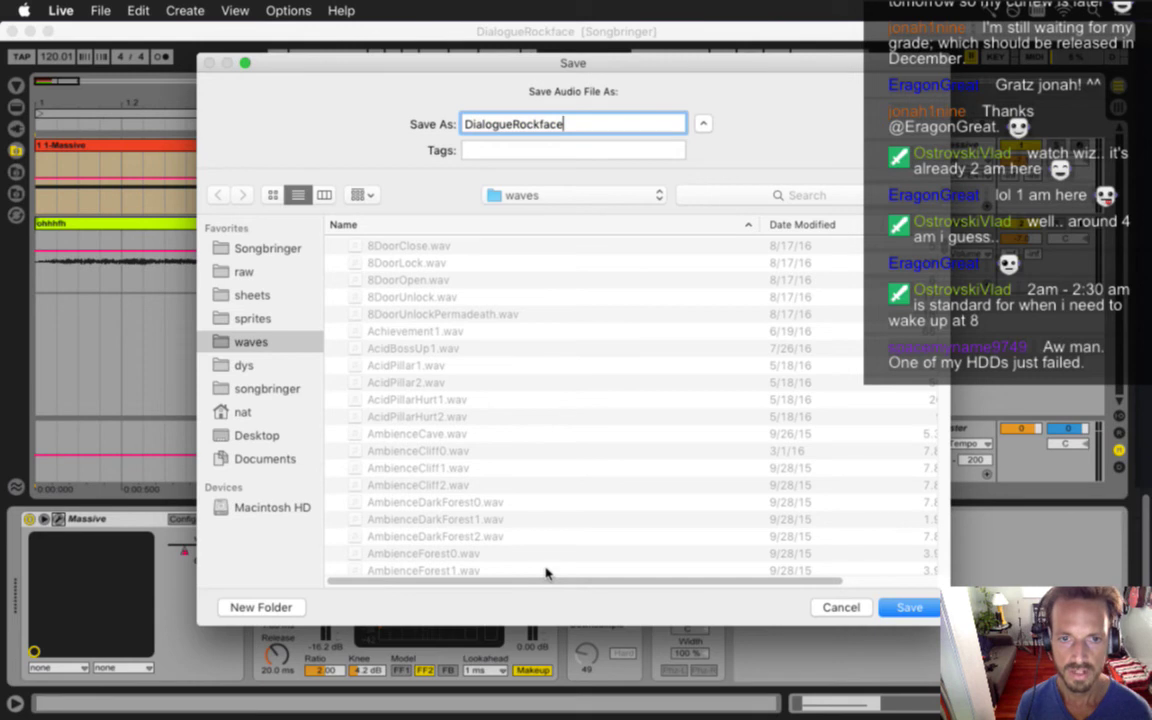
key("Return")
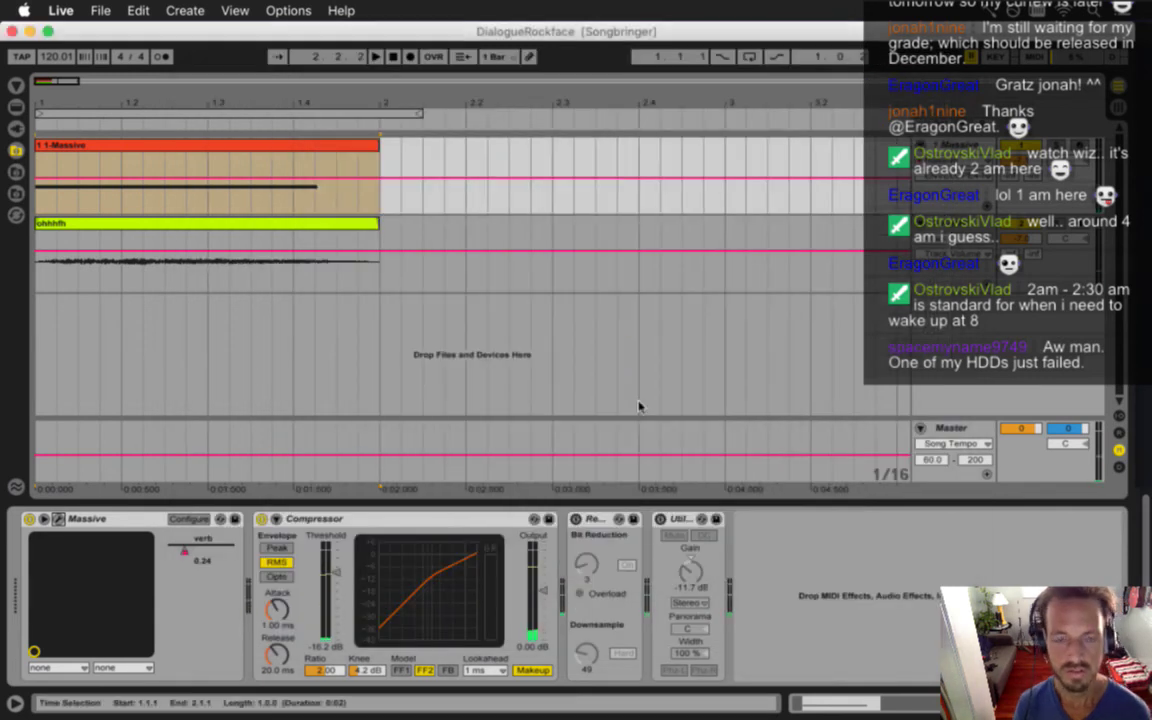
Switch to Xcode, open Entities.txt, and set sound 0 of rockface1's dialogue to DialogueRockface.wav
key("super+Tab")
left_click(553, 403)
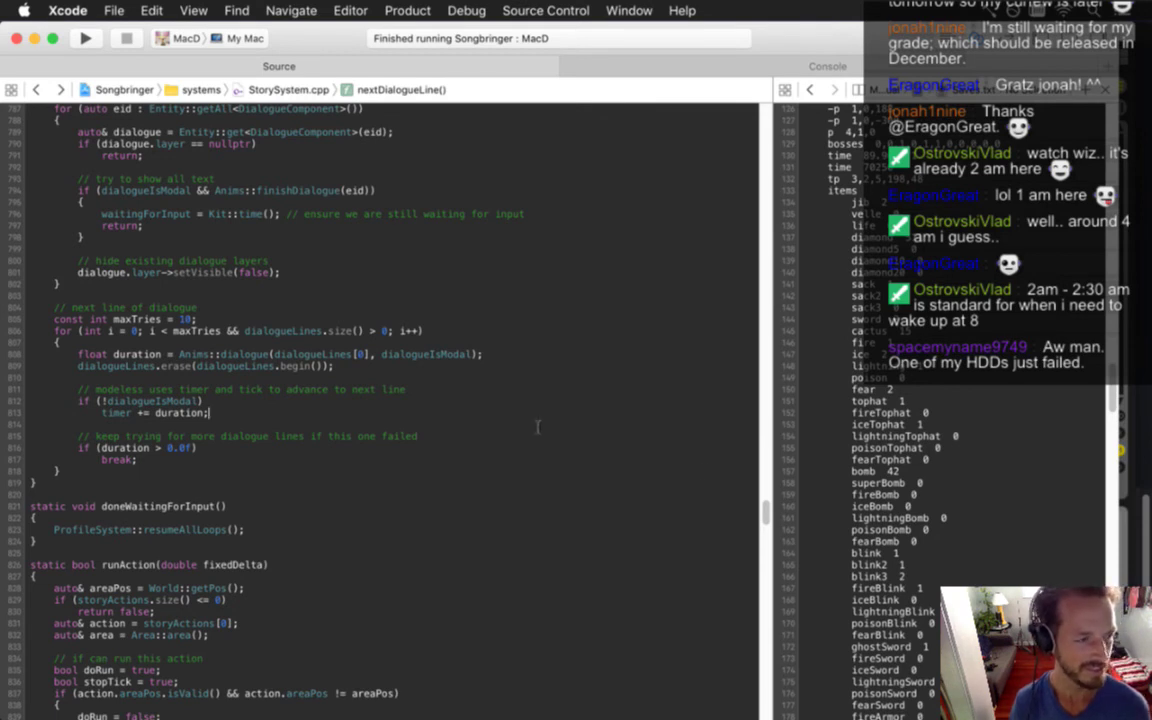
left_click(978, 522)
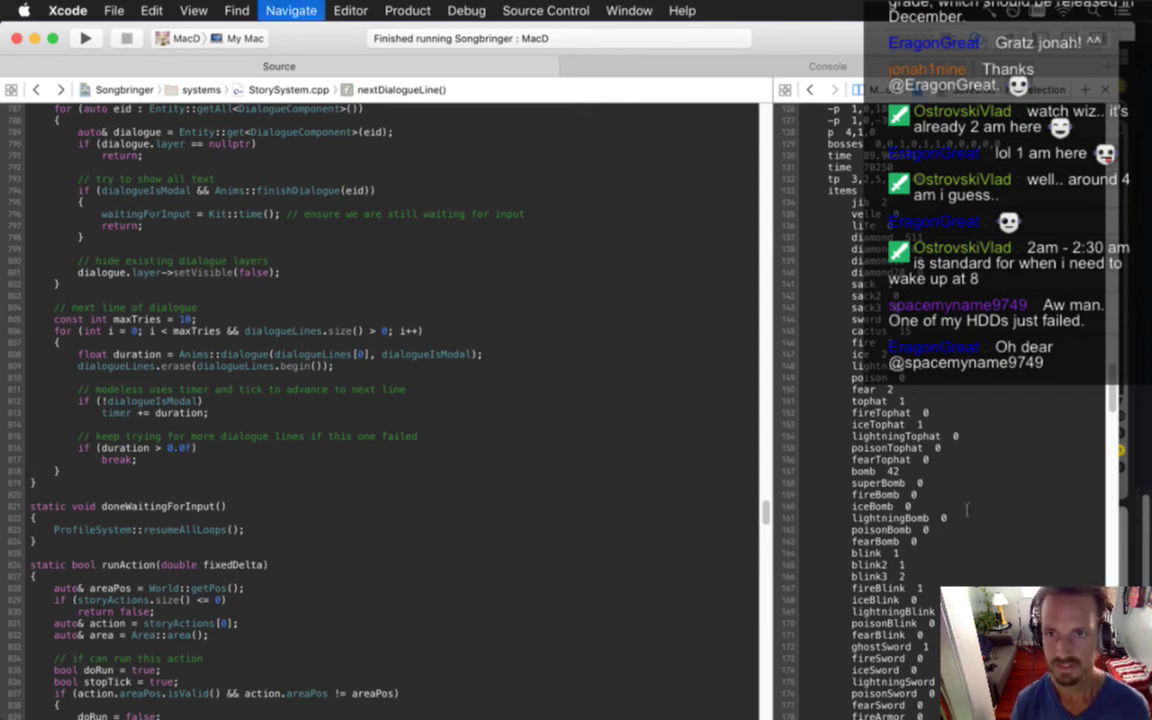
scroll(967, 510, "down", 20)
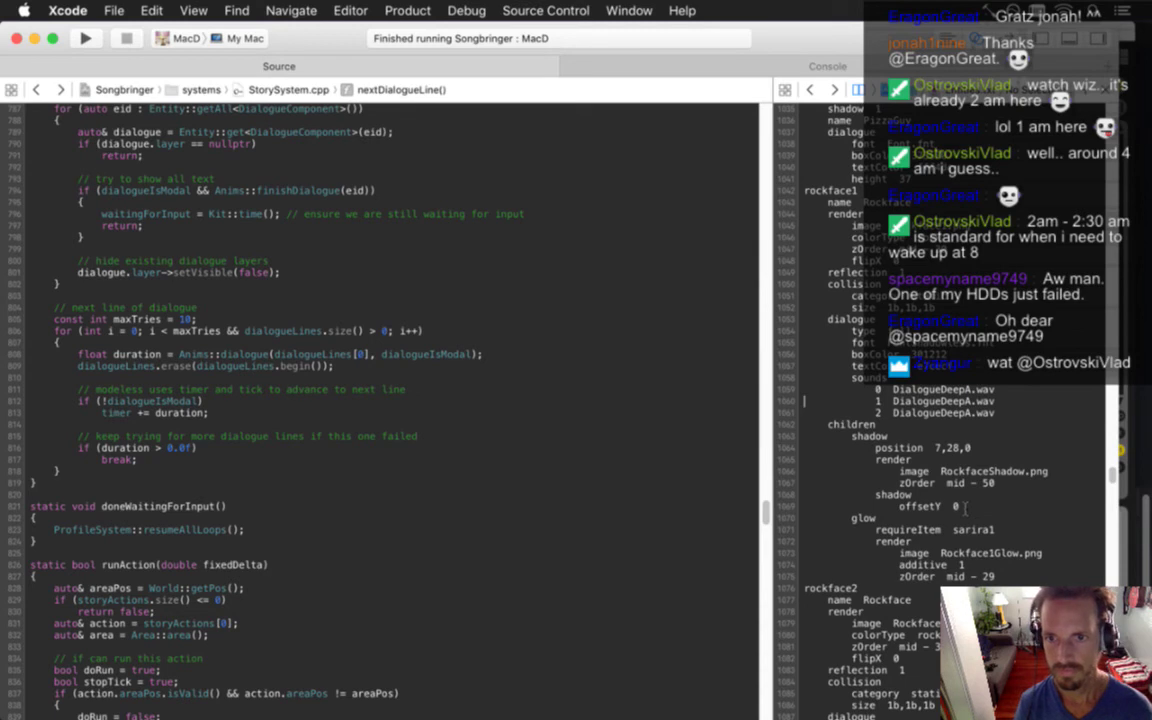
key("BackSpace")
key("BackSpace")
key("BackSpace")
key("BackSpace")
key("BackSpace")
type("Rockface")
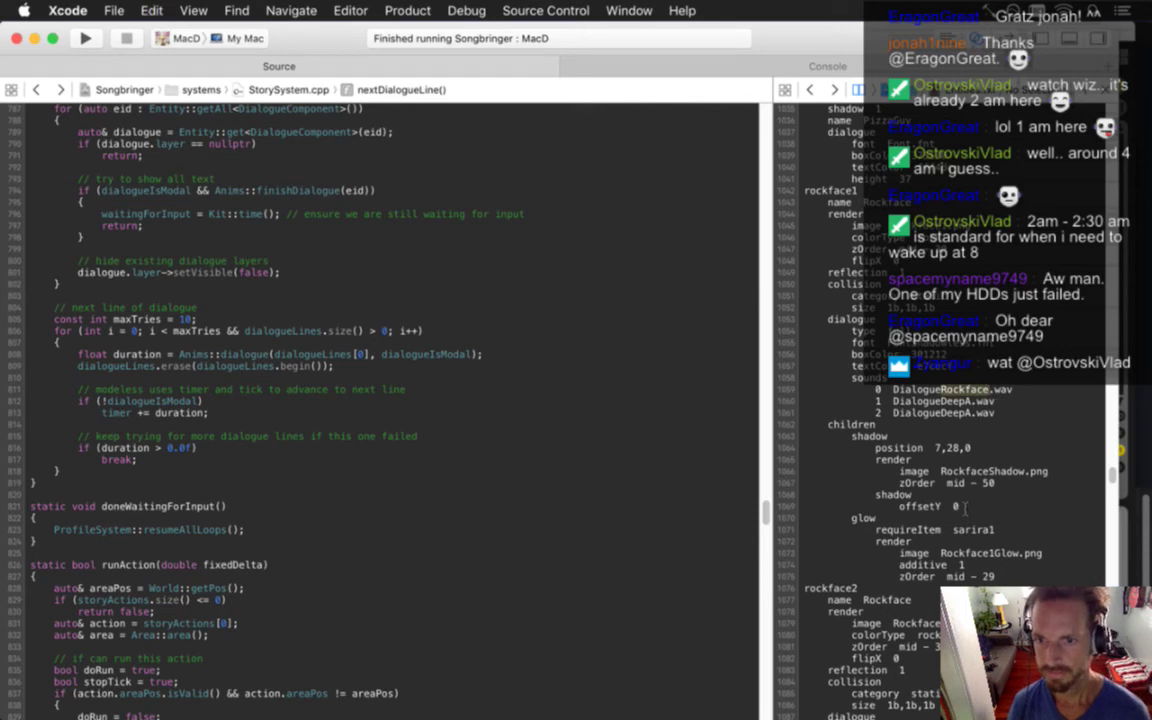
Replace DeepA with Rockface in the remaining sound entries of rockface1's dialogue using find and replace
key("alt+super+f")
type("deepa")
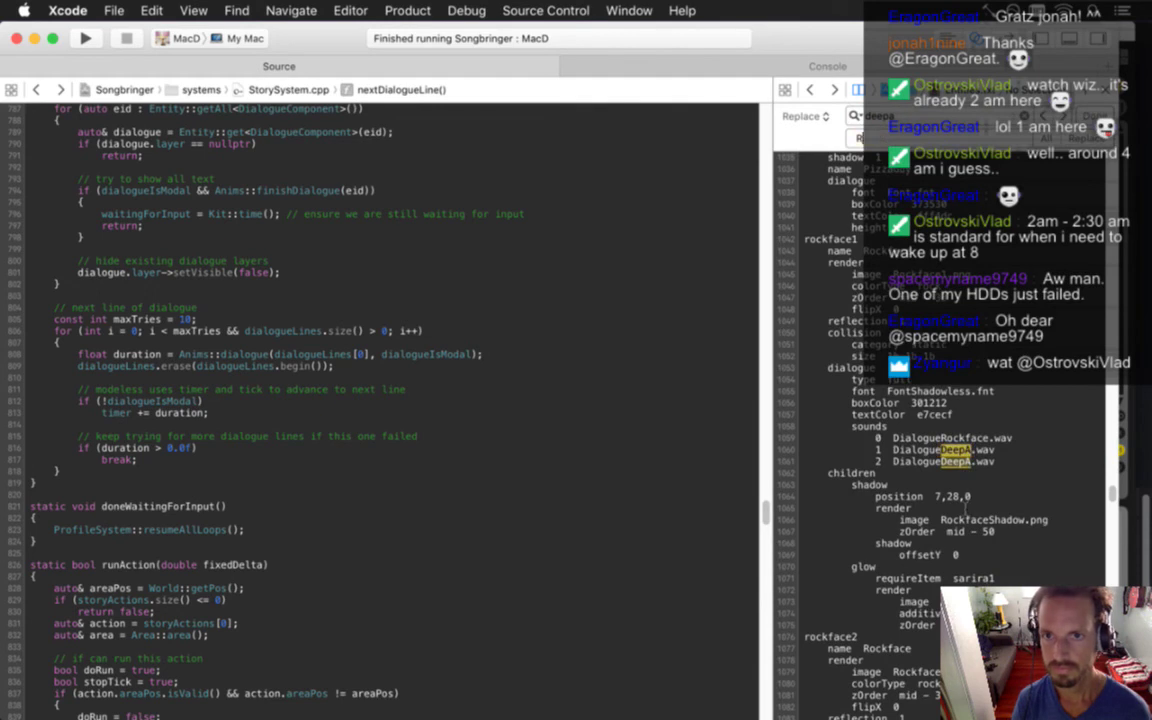
key("Return")
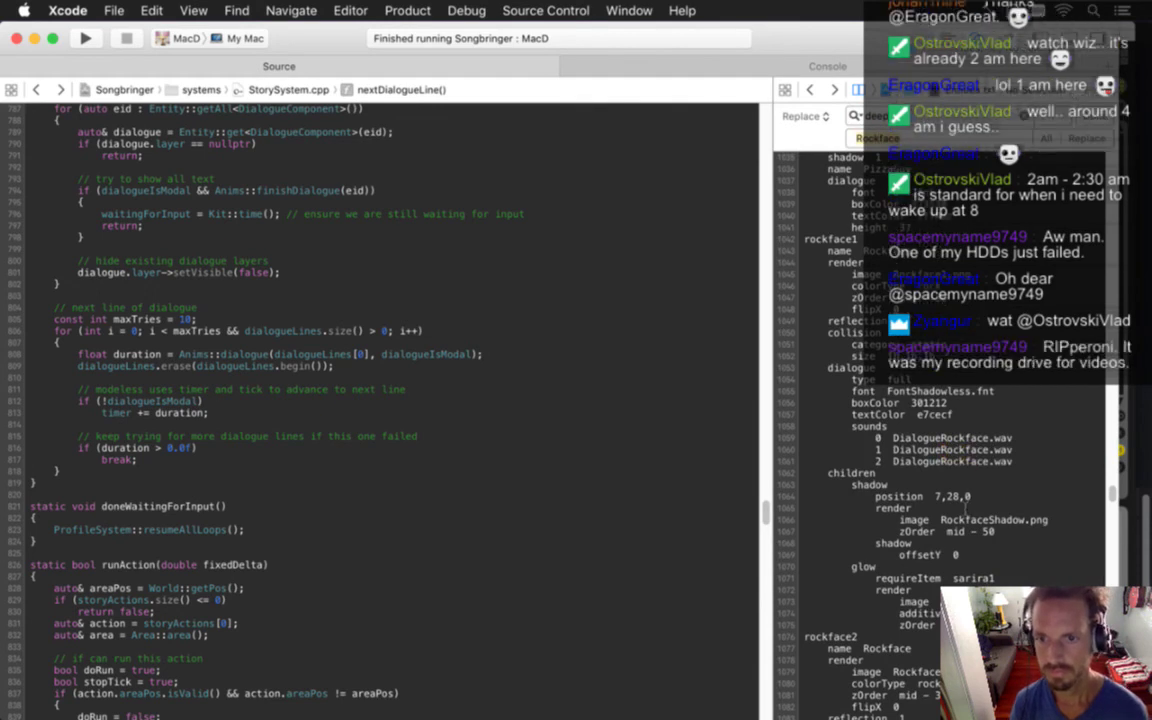
key("Escape")
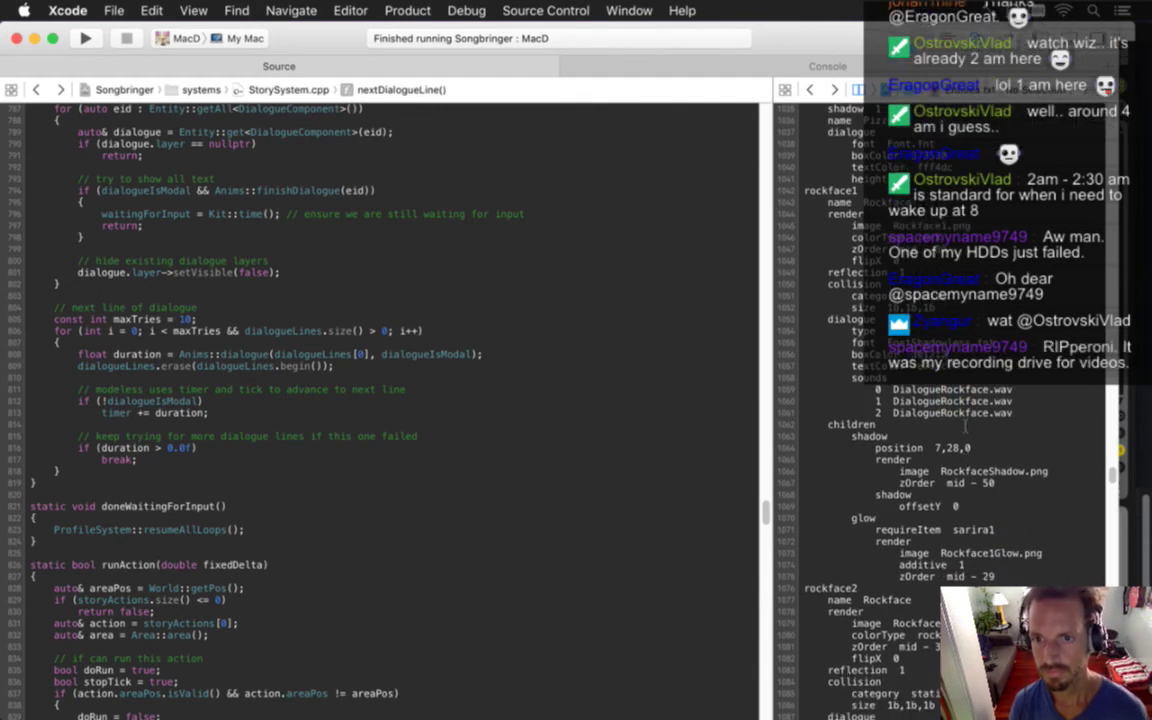
Copy rockface1's sounds block with its three DialogueRockface.wav entries into rockface2's dialogue, below textColor
key("Down")
key("Down")
key("Down")
key("Down")
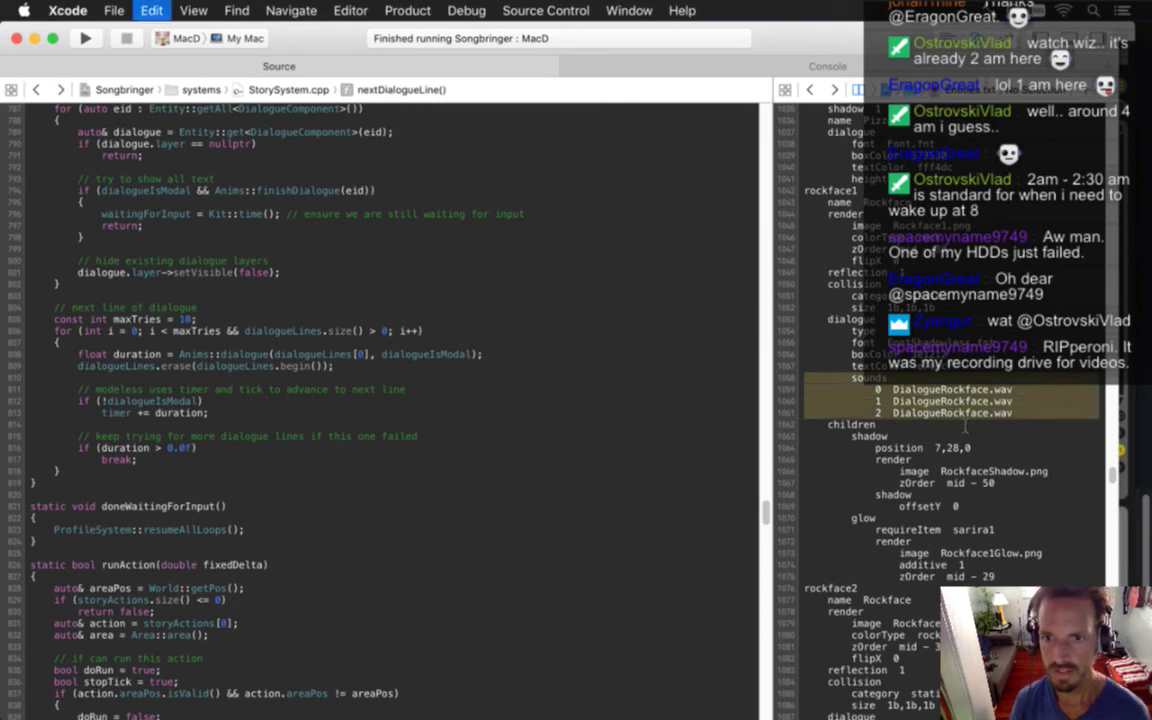
key("Down")
key("Down")
key("Down")
key("Down")
key("Down")
key("Down")
key("Down")
key("Down")
key("Down")
key("Down")
key("Down")
key("Down")
key("Down")
key("Down")
key("Down")
key("Down")
key("Down")
key("Down")
key("Down")
key("Down")
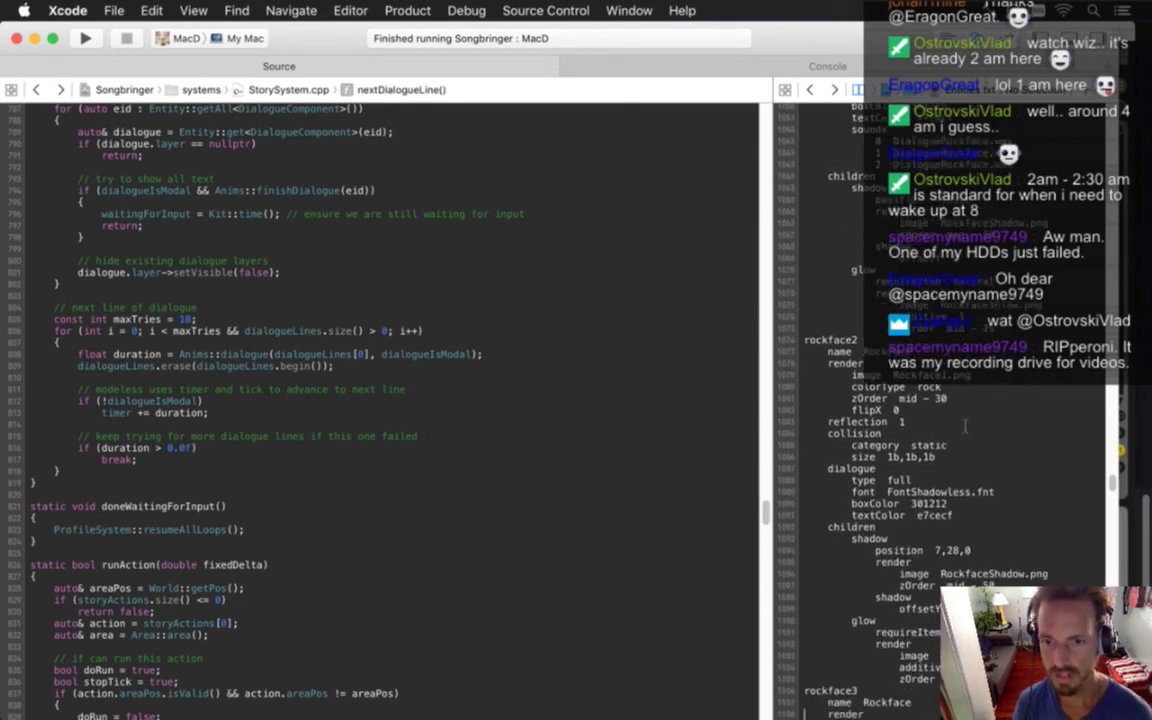
key("Up")
key("Up")
key("Up")
key("Up")
key("Up")
key("Up")
key("Up")
key("Up")
key("Up")
key("Up")
key("Up")
key("Up")
key("Up")
key("Up")
type("sounds   0  DialogueRockface.wav   1  DialogueRockface.wav   2  DialogueRockface.wav")
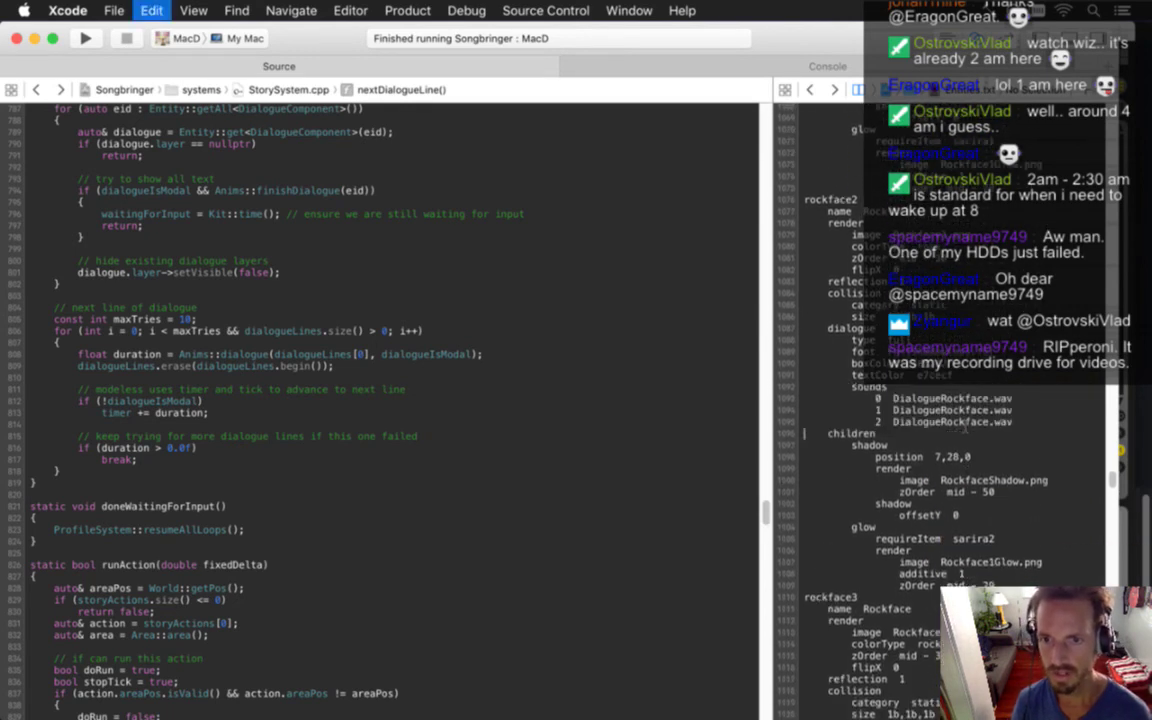
Add the same sounds block with three DialogueRockface.wav entries to rockface3's dialogue, below textColor
key("Down")
key("Down")
key("Down")
key("Down")
key("Down")
key("Down")
key("Down")
key("Down")
key("Down")
key("Down")
key("Down")
key("Down")
key("Down")
key("Down")
key("Down")
key("Down")
key("Down")
key("Down")
key("Down")
key("Down")
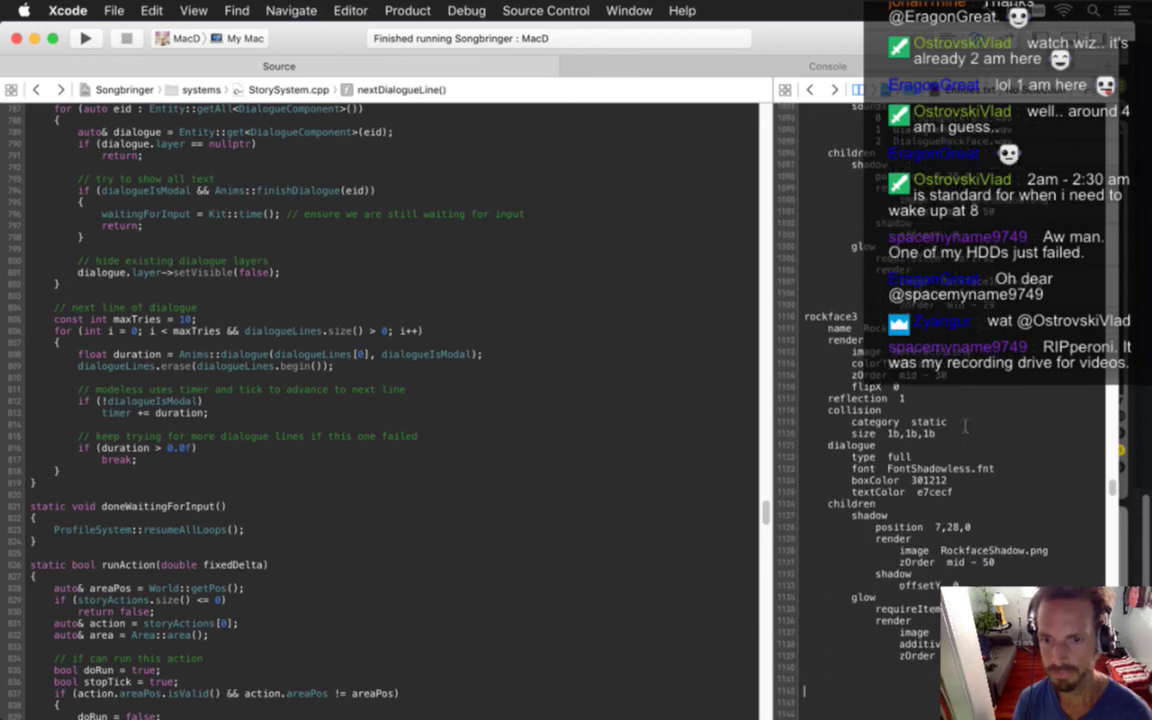
type("sounds 0  DialogueRockface.wav 1  DialogueRockface.wav 2  DialogueRockface.wav")
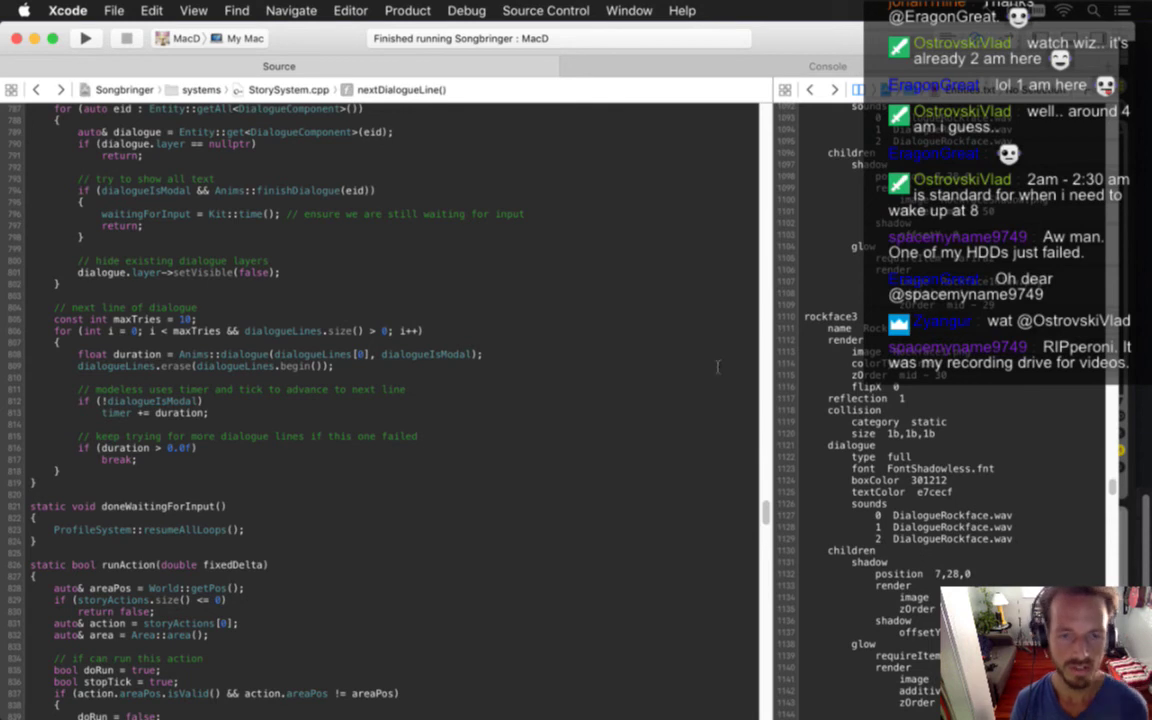
Switch to Terminal and delete raw/waves/DialogueDeepA.wav and Assets/Sounds/DialogueDeepA.ogg
key("super+Tab")
key("super+Tab")
type("rm raw/waves/DialogueDeepA.wav")
key("Tab")
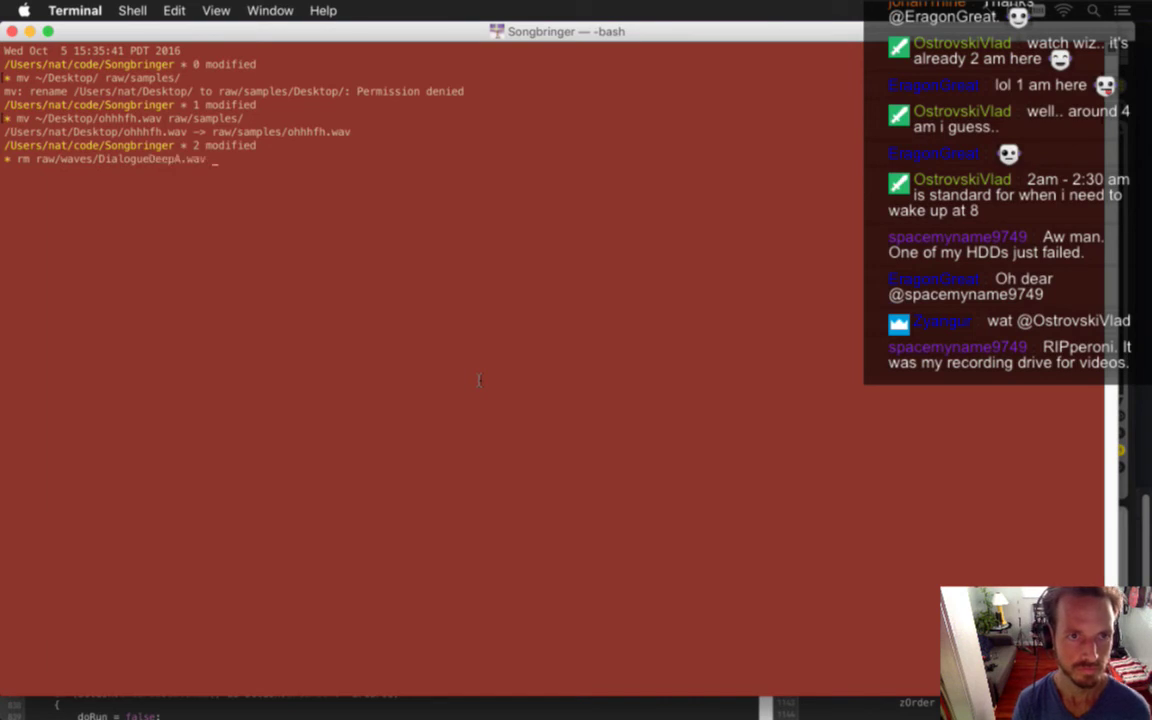
key("Return")
type("rm Assets/")
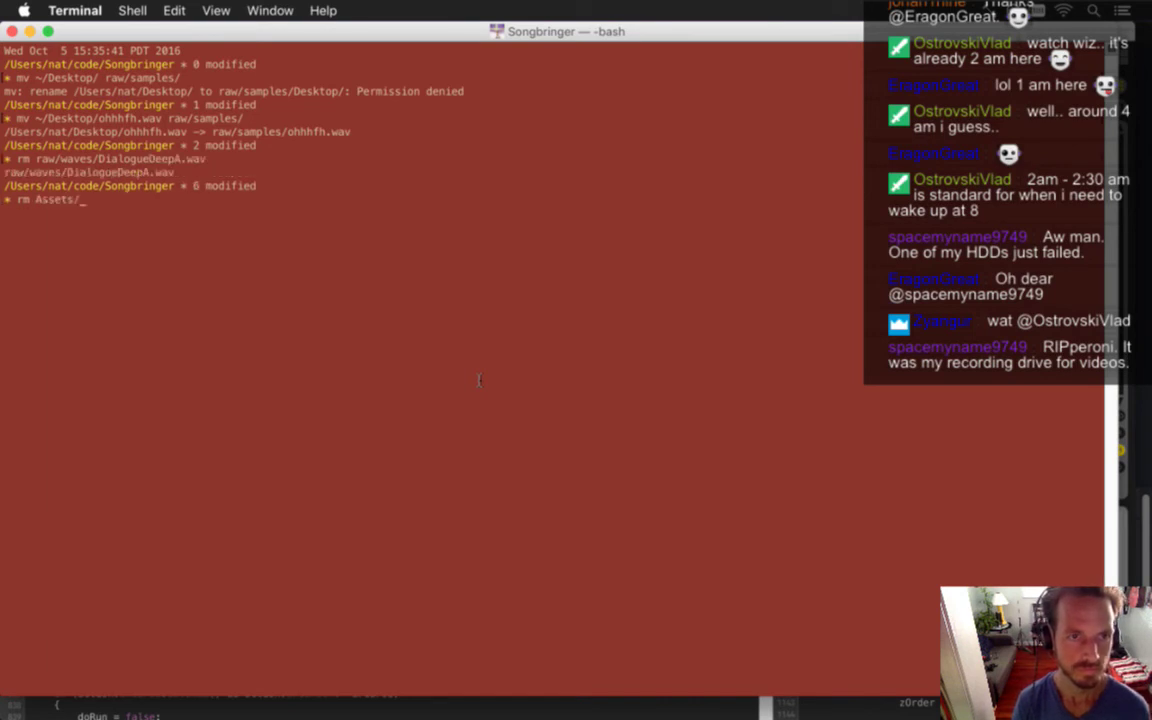
type("Sounds/DialogueDe")
key("Tab")
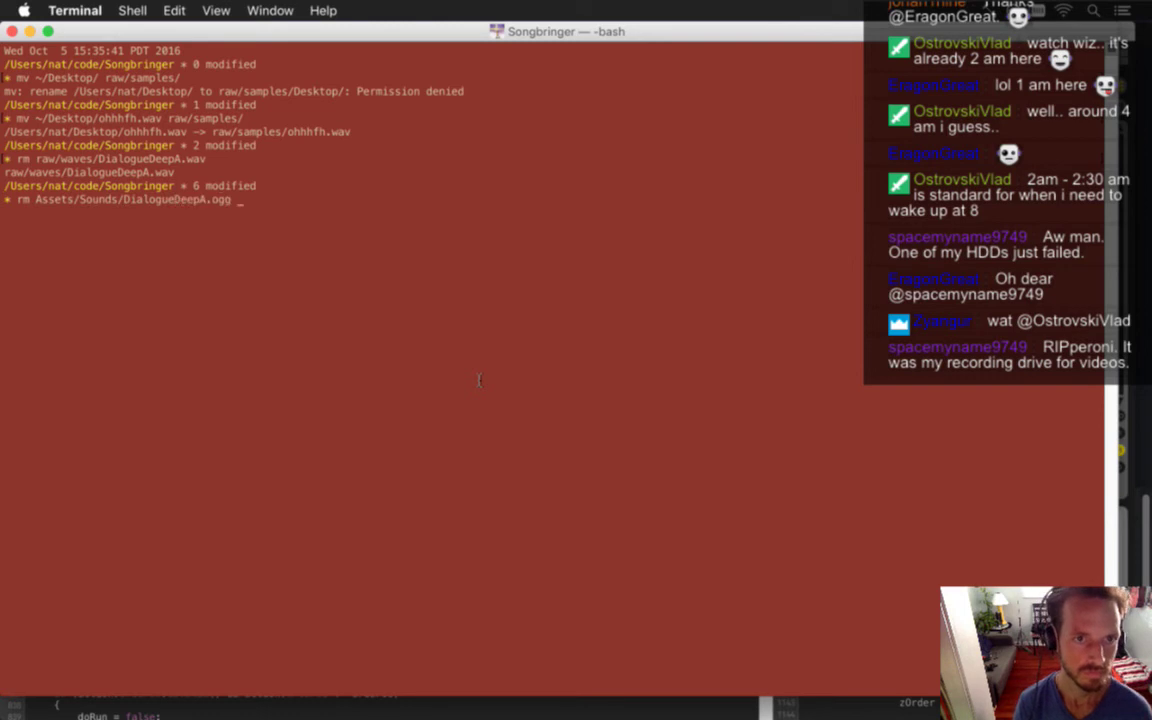
key("Return")
Return to Xcode, run Songbringer, and play through the dialogue beside the rock face to test the new sound
key("super+Tab")
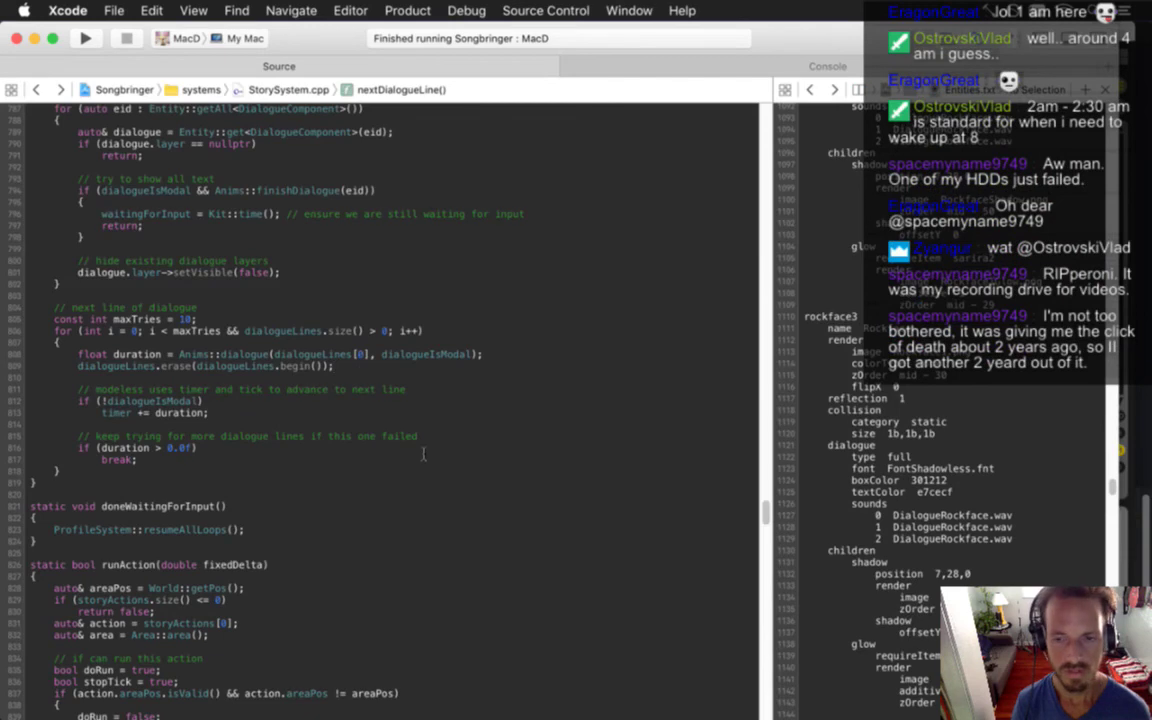
key("super+r")
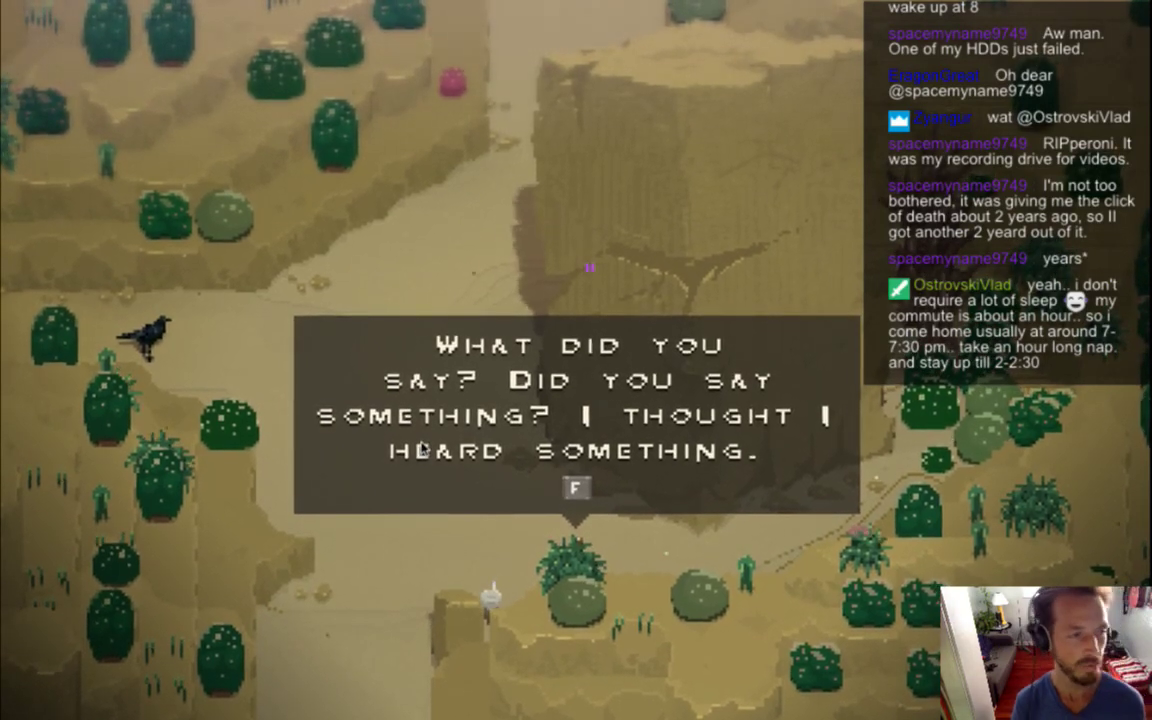
key("f")
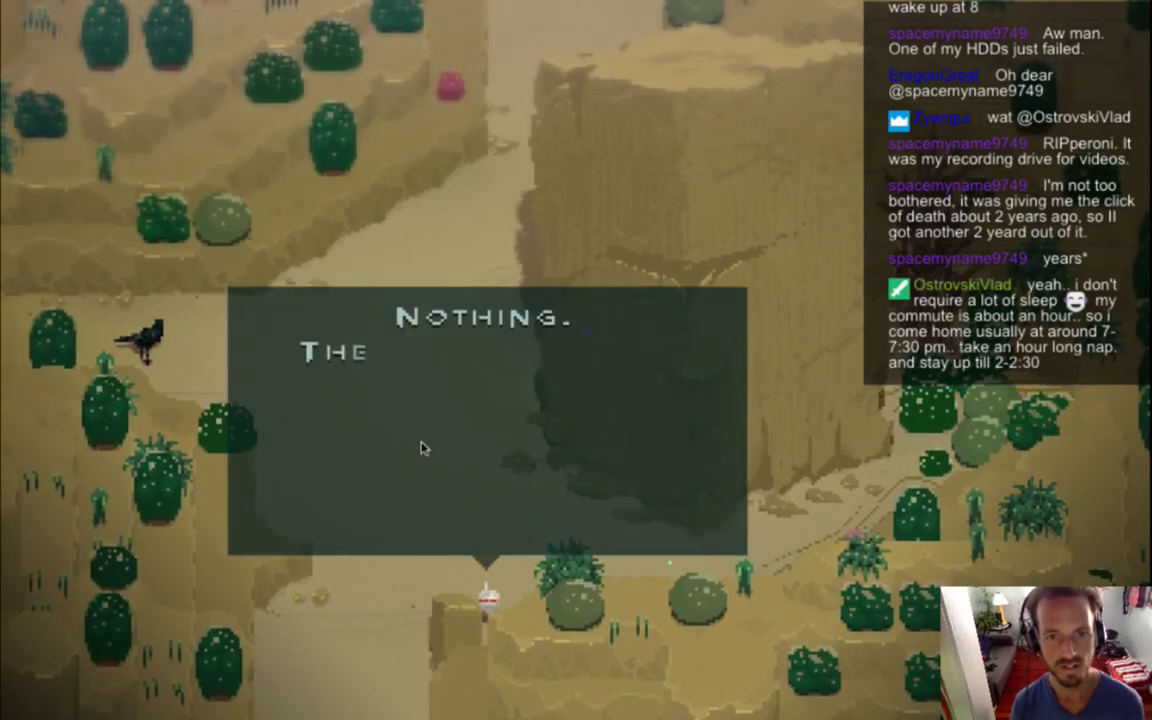
key("f")
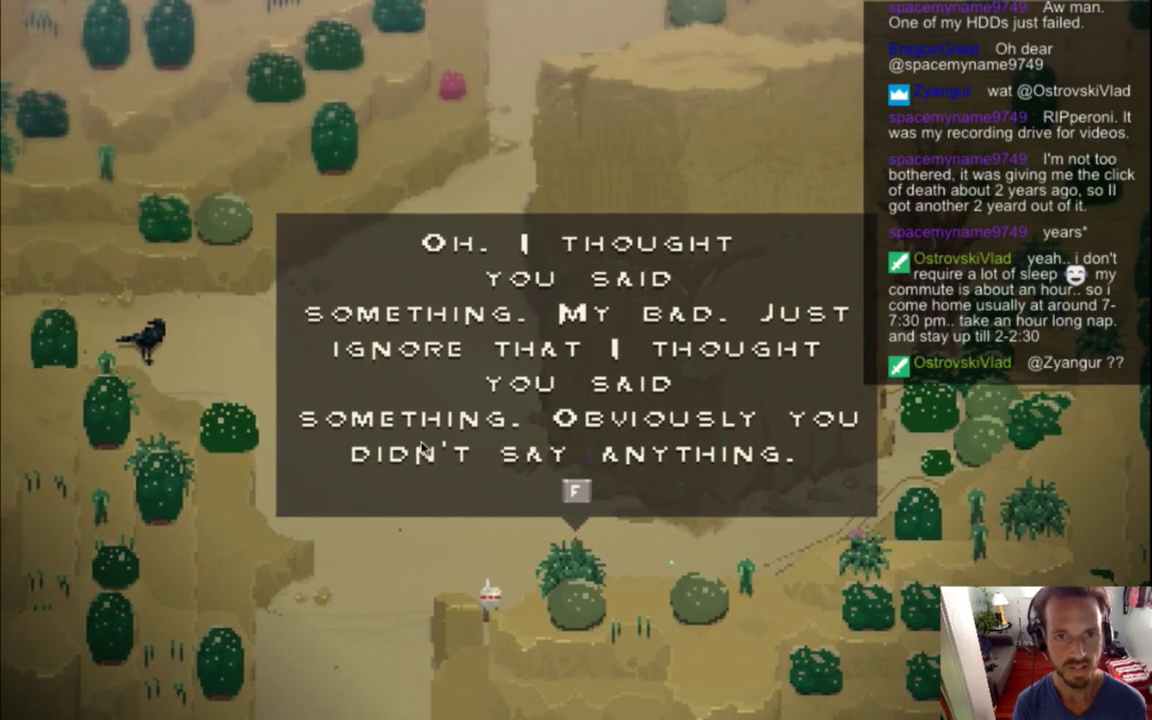
key("f")
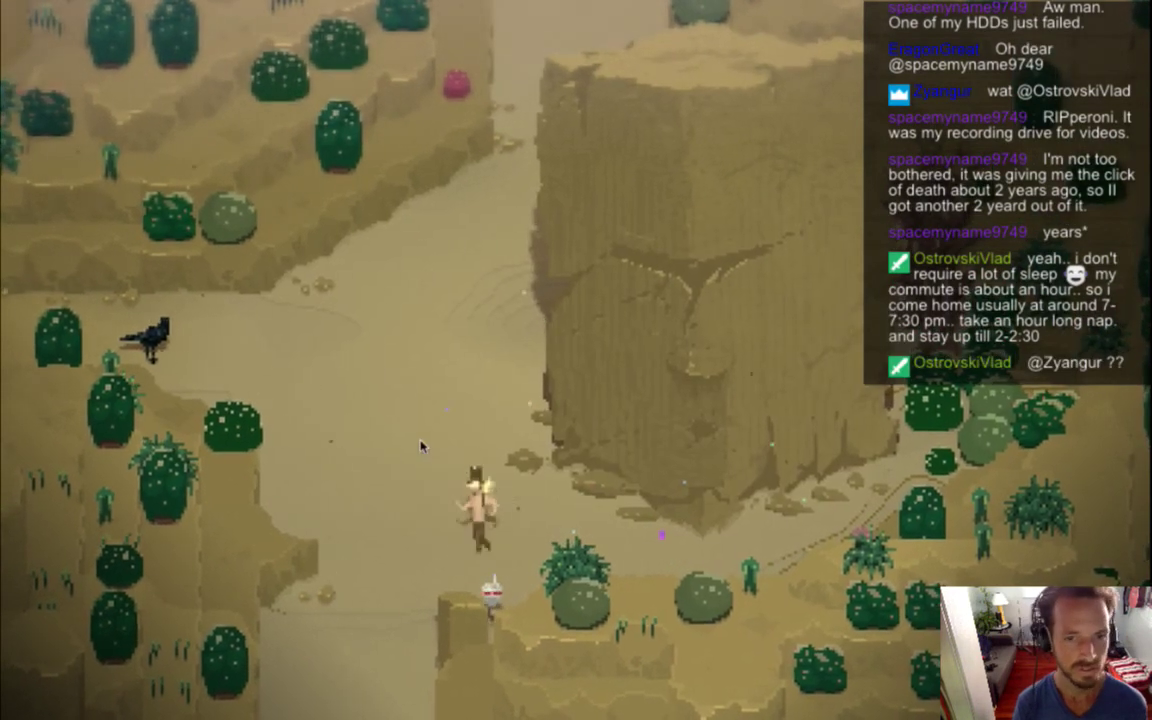
key("w+a")
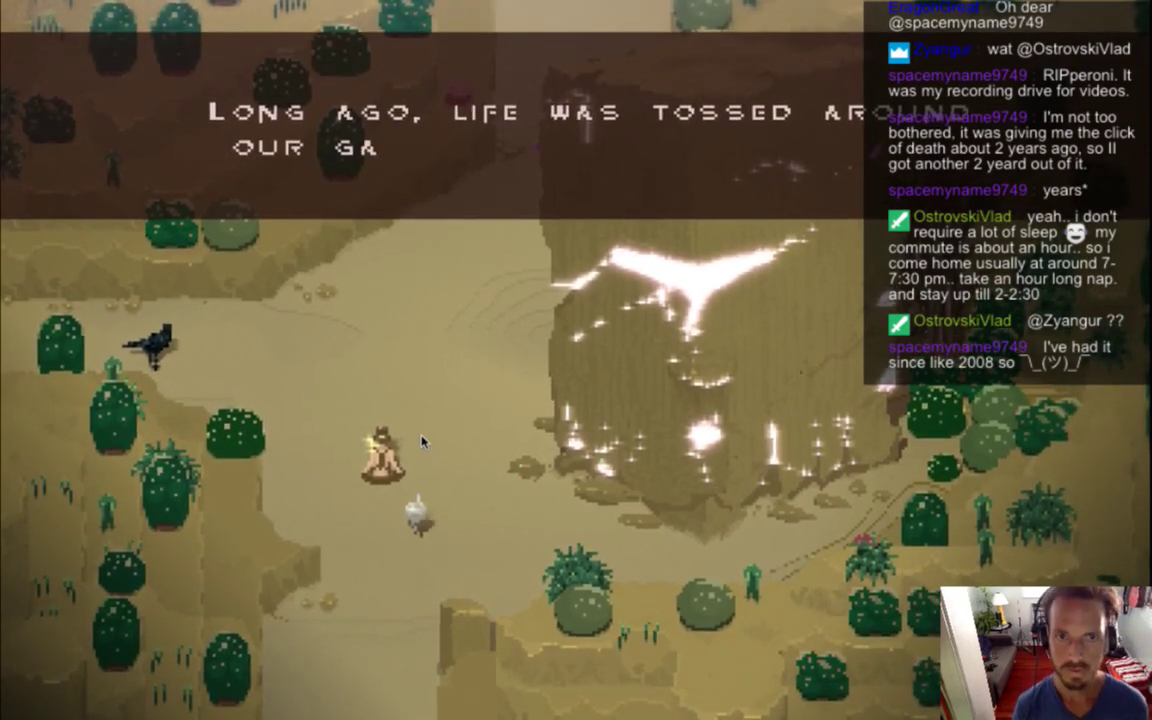
Return to Xcode and insert what1 before where1 in the name list above the _mode line of the save data
key("super+Tab")
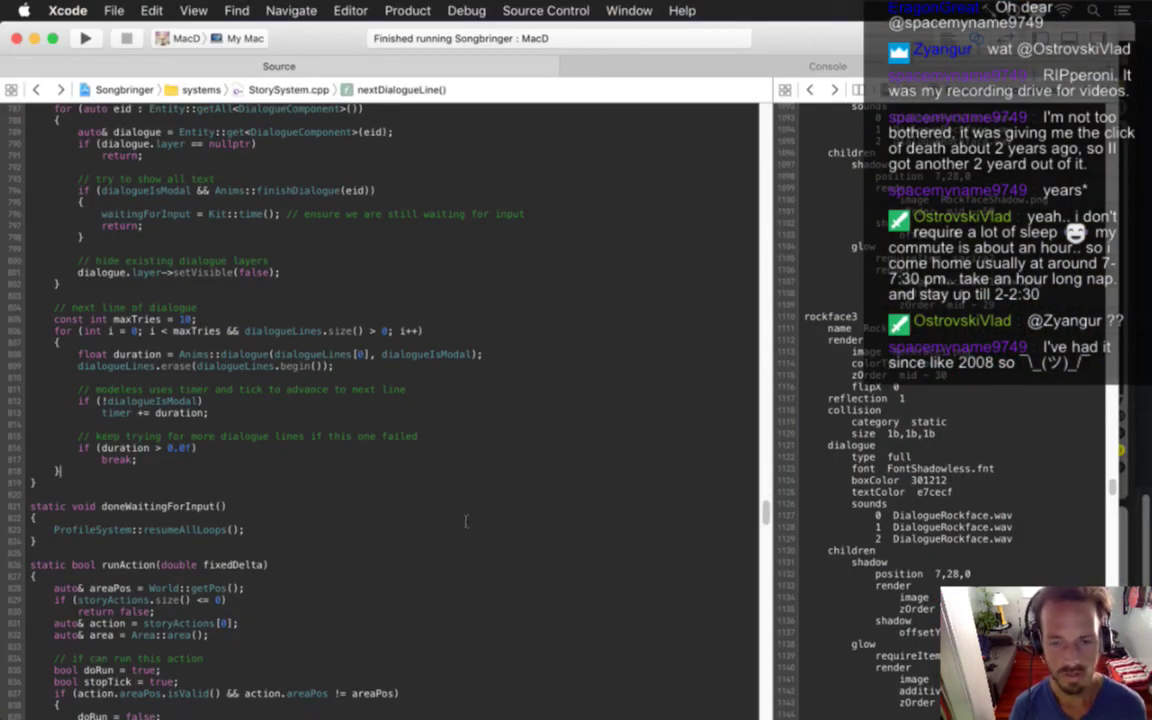
left_click(421, 471)
left_click(928, 480)
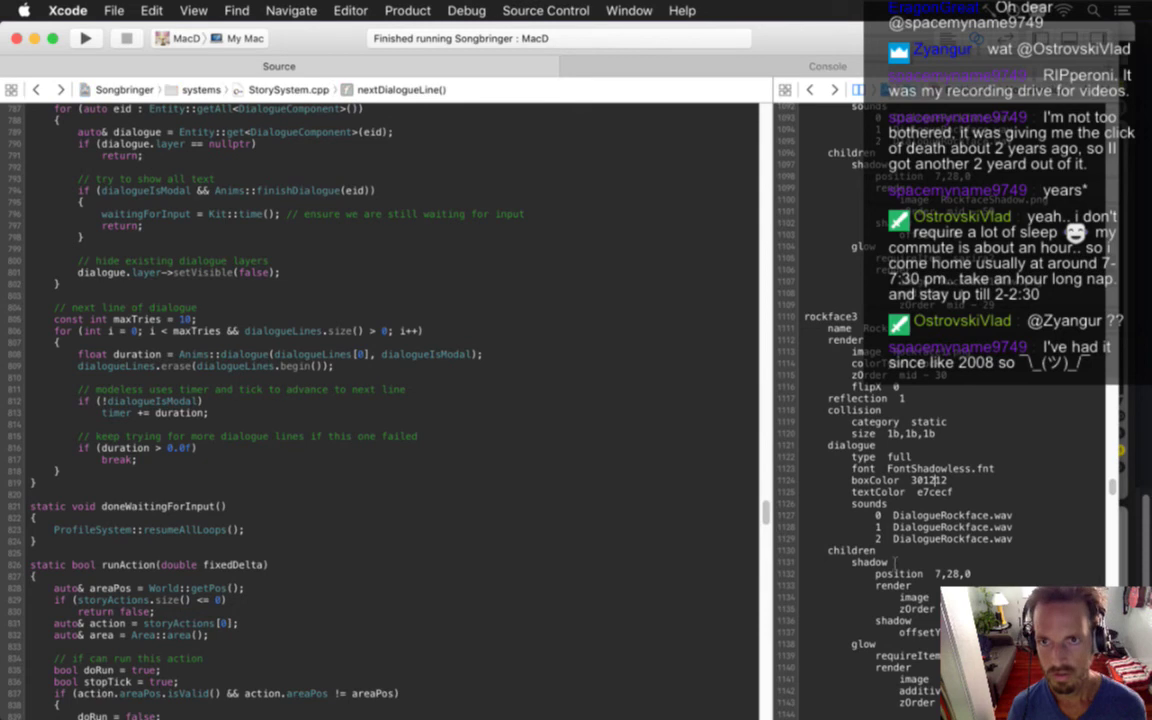
scroll(768, 538, "up", 20)
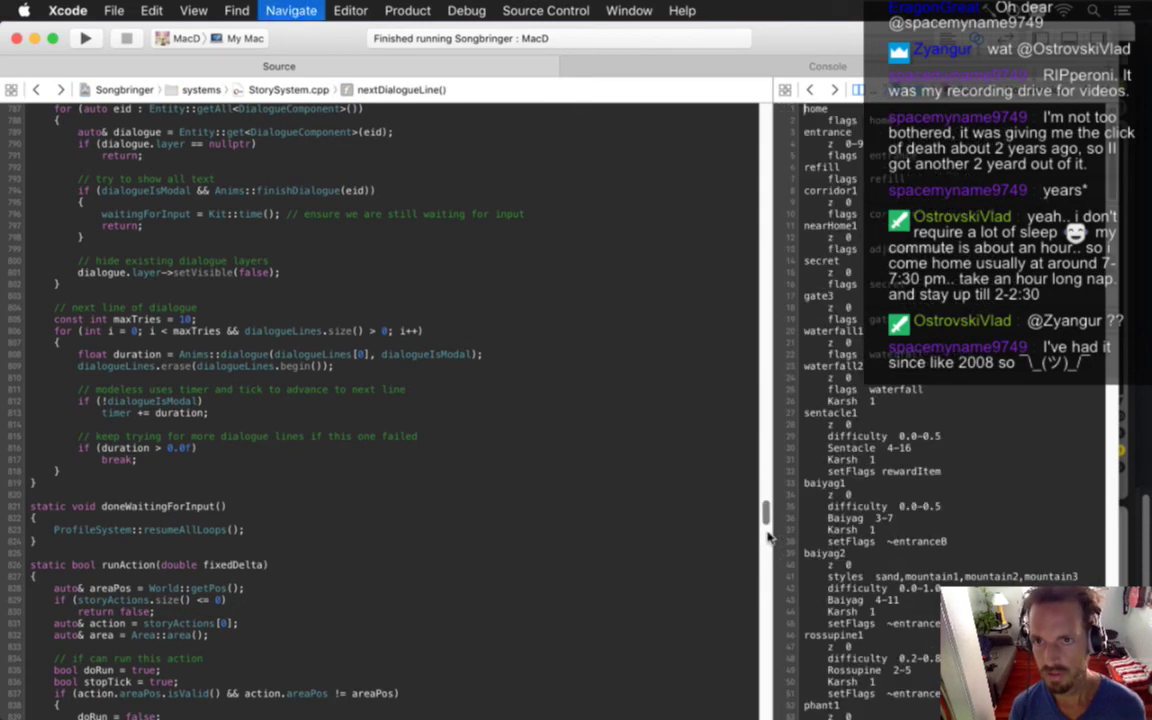
key("Up")
key("Up")
key("Up")
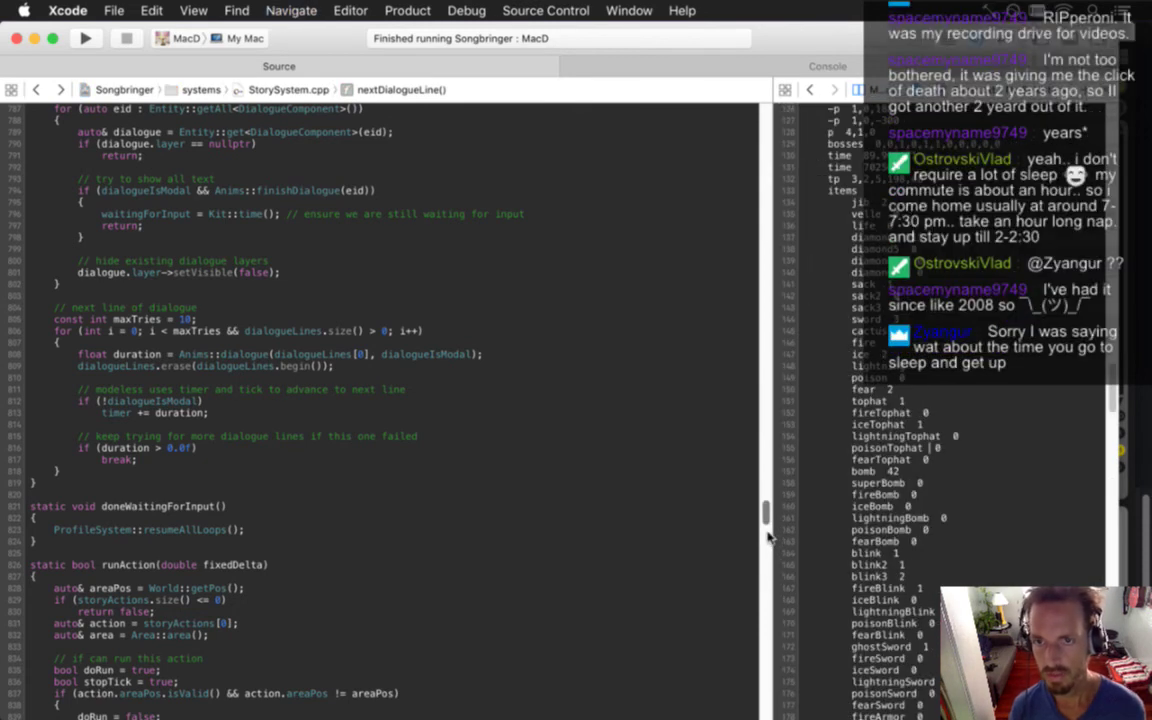
scroll(768, 538, "up", 5)
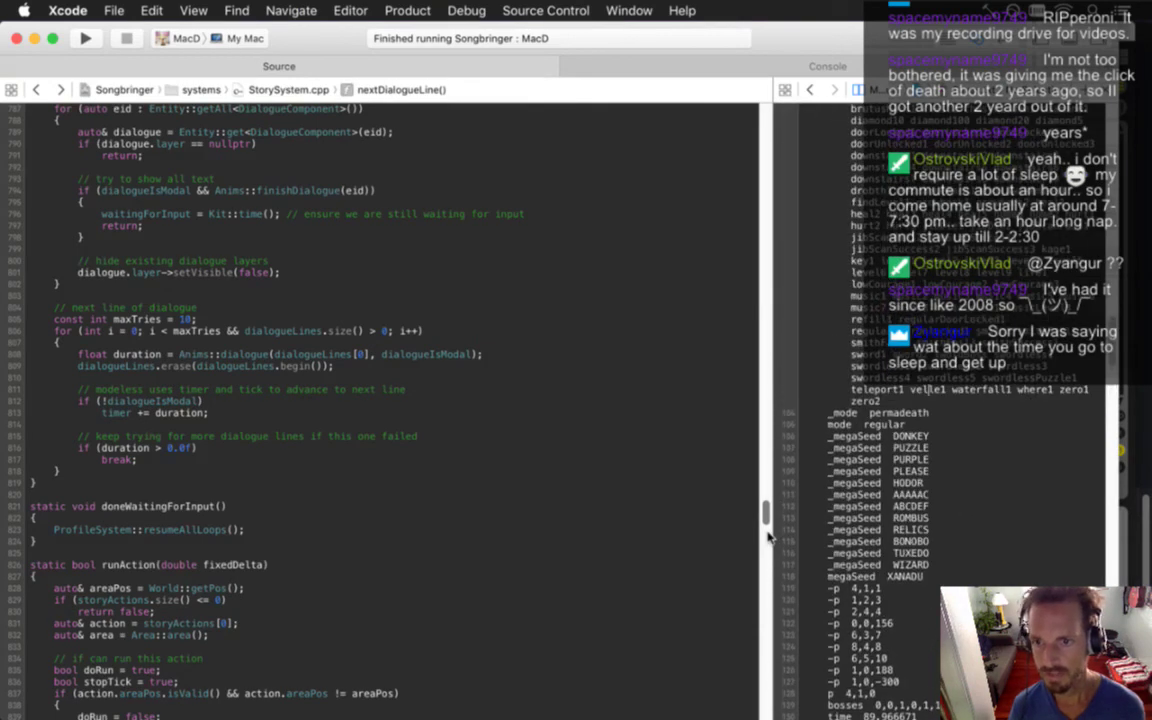
key("alt+Right")
key("alt+Right")
key("alt+Right")
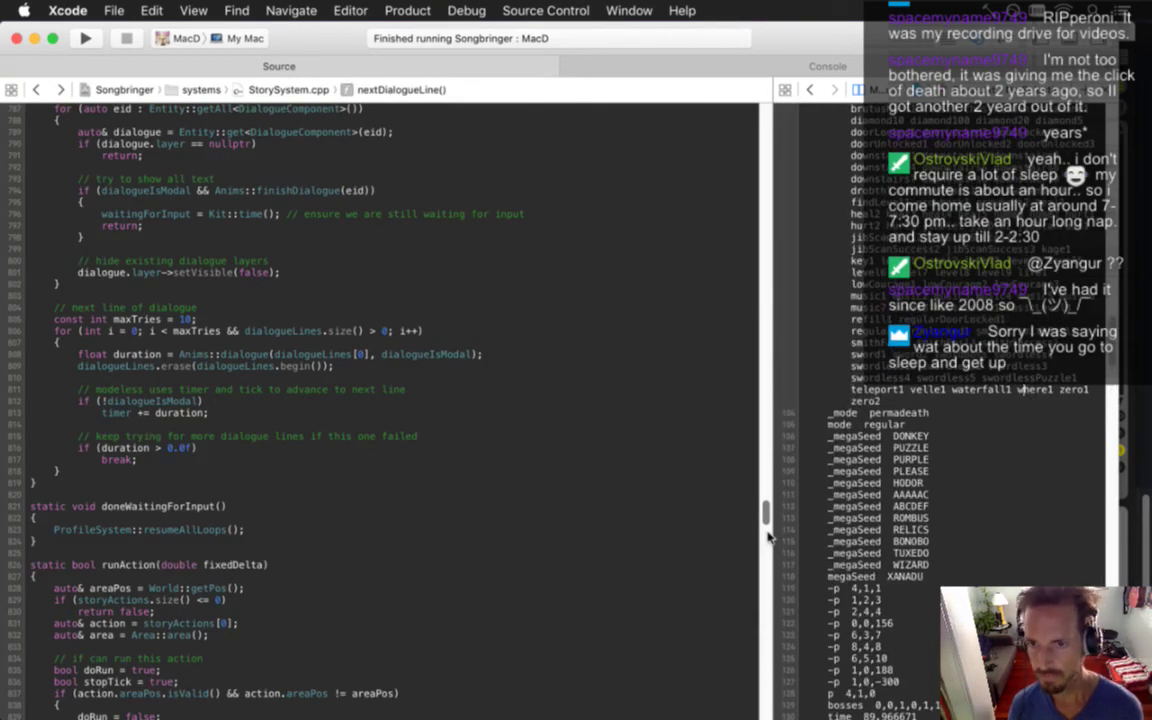
type("what1 wh")
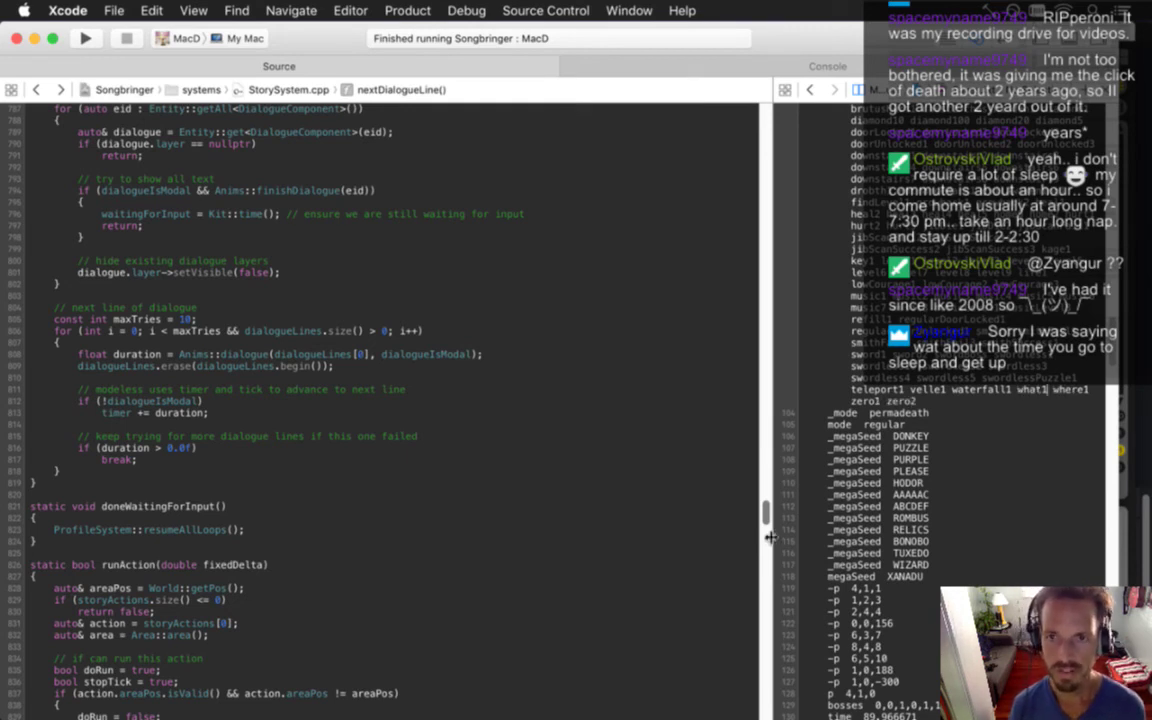
Go to the story data in Story.txt and search it for rockface to locate the rockface sequences
key("super+Up")
key("super+Down")
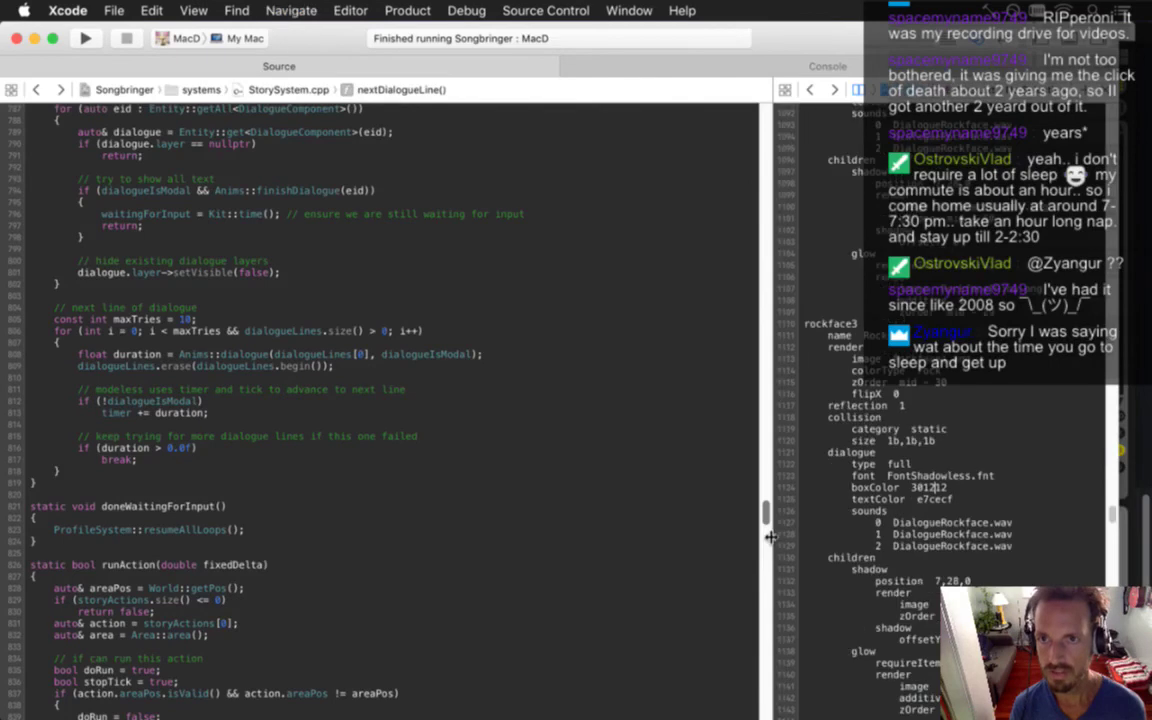
key("super+l")
key("Escape")
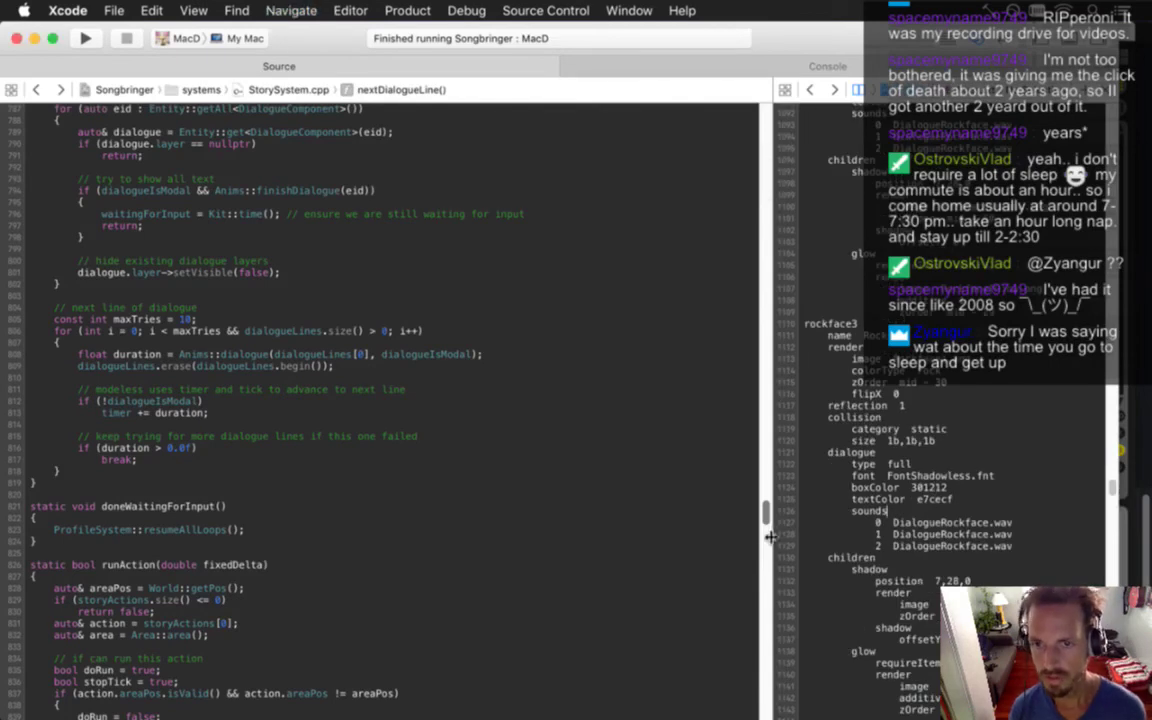
key("super+Up")
key("super+g")
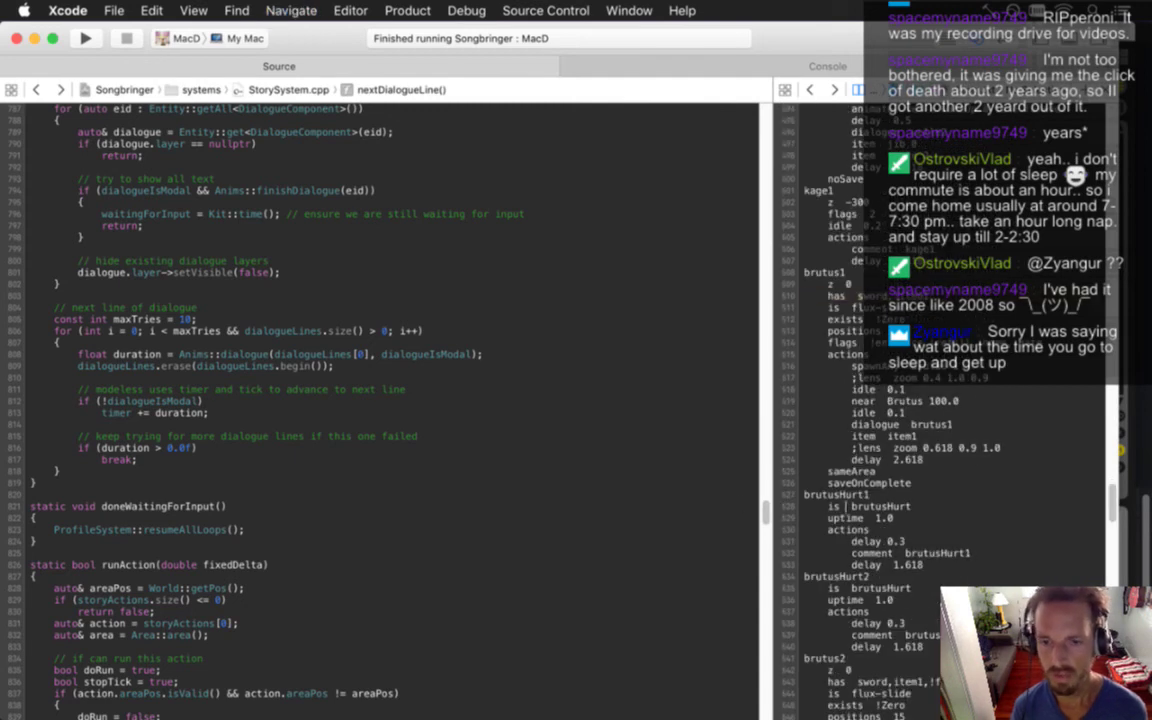
key("super+f")
type("rockface")
left_click(869, 553)
key("Escape")
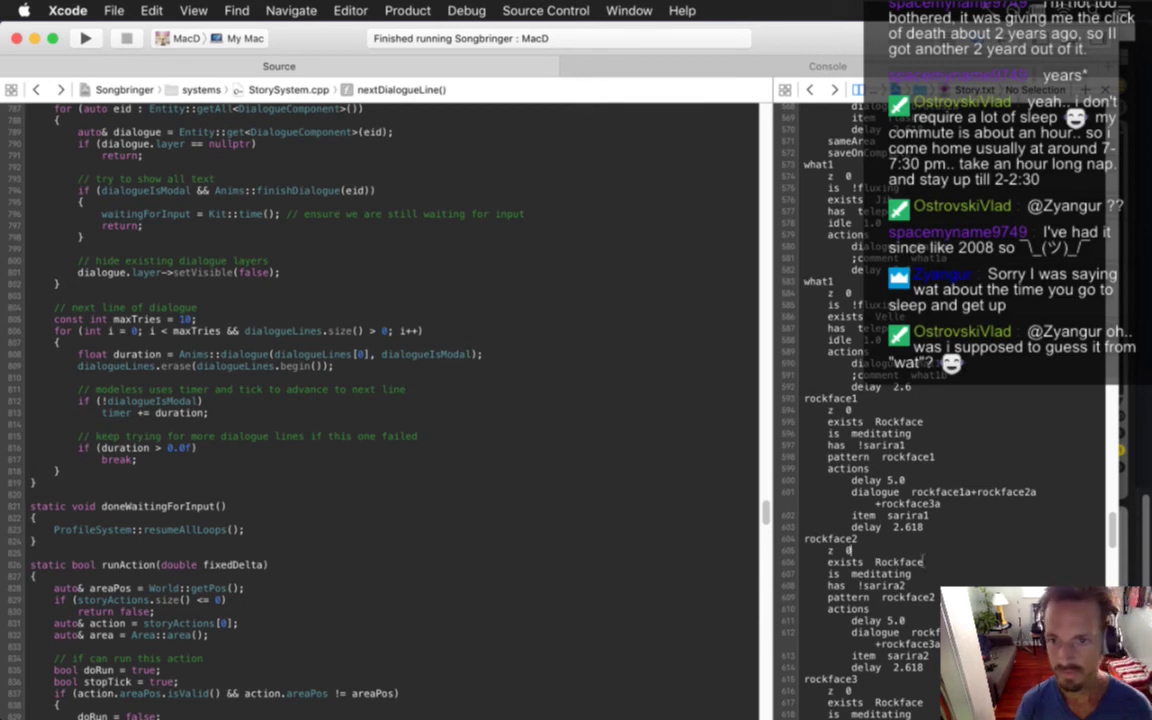
Comment out rockface1's "is meditating" and "delay 5.0" lines with leading semicolons and save Story.txt
scroll(924, 562, "down", 3)
scroll(923, 563, "down", 1)
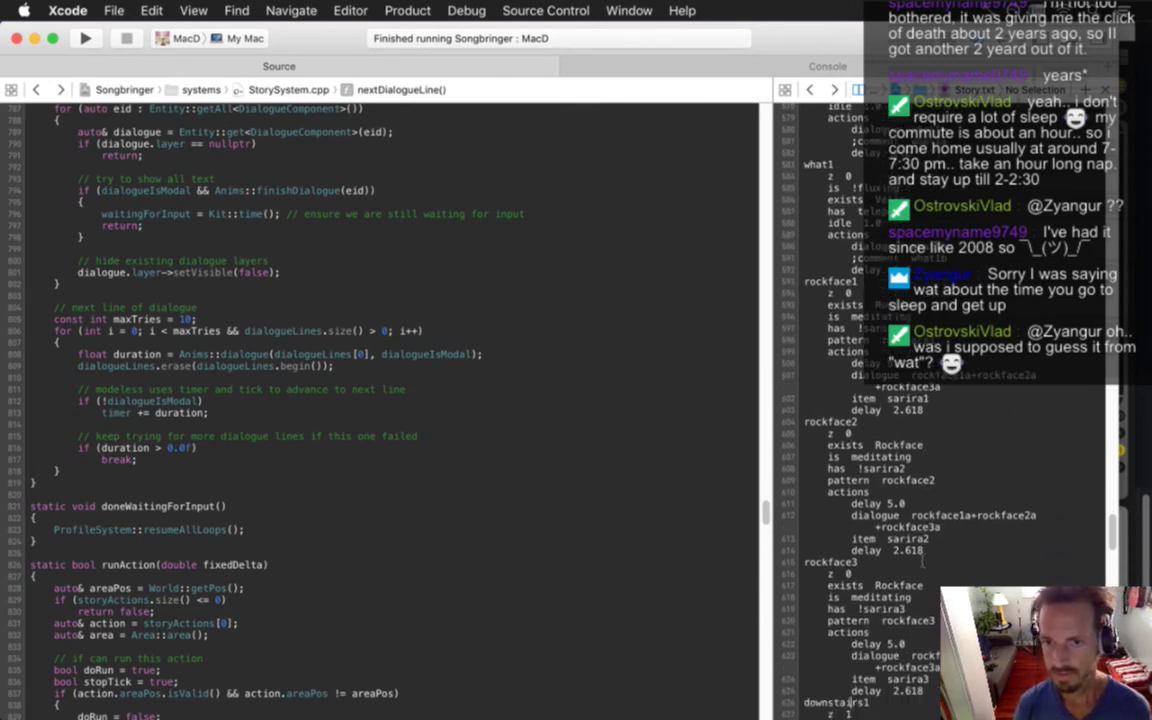
key("Up")
key("Up")
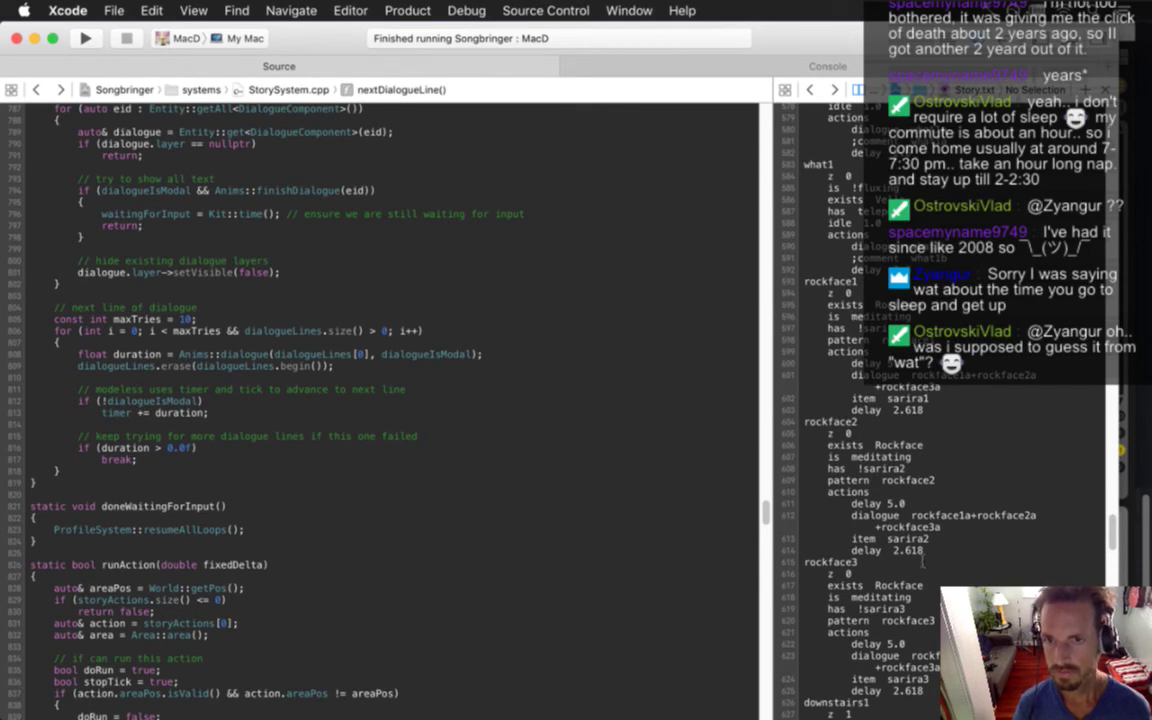
key("alt+Left")
type(";")
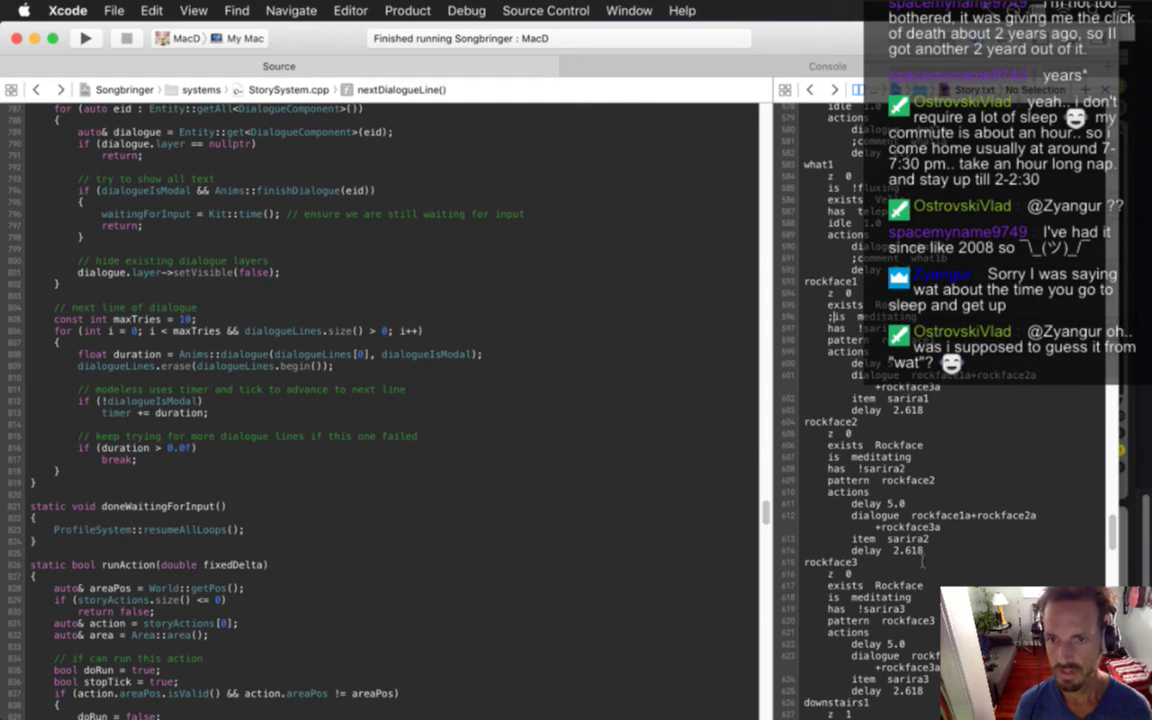
key("Down")
type(";")
key("super+s")
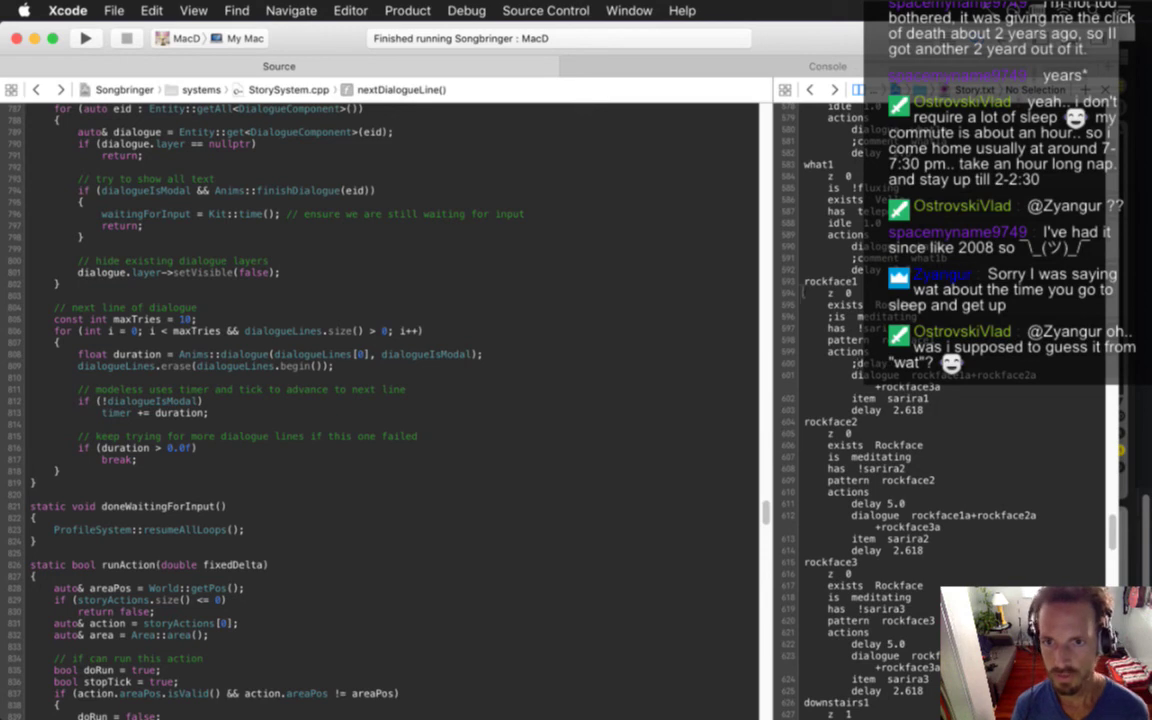
Run Songbringer to test the rockface1 dialogue beside the rock face, and quit the game
left_click_drag(805, 281, 897, 418)
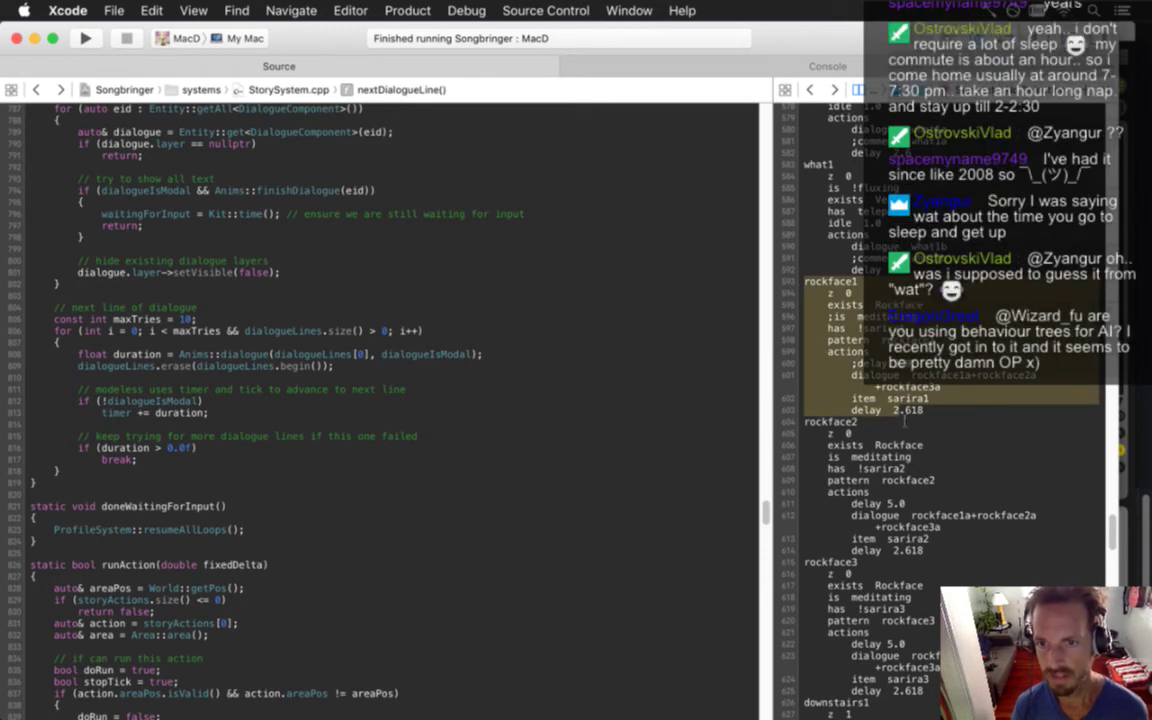
left_click(275, 488)
key("super+r")
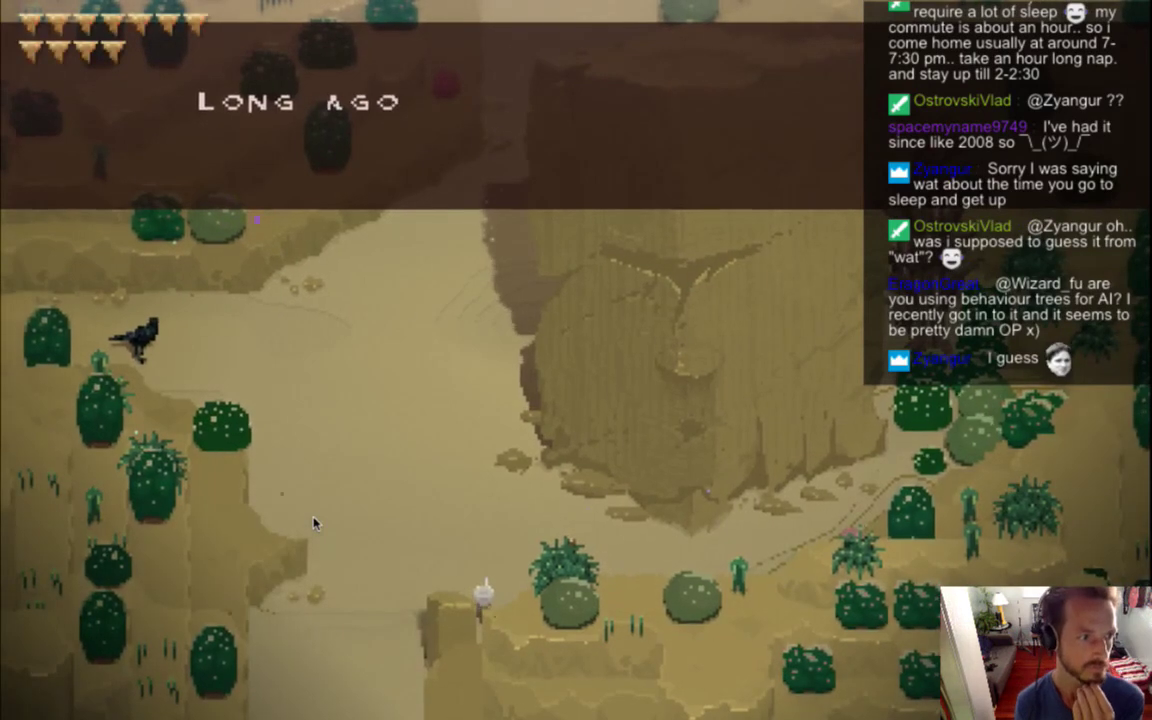
key("super+q")
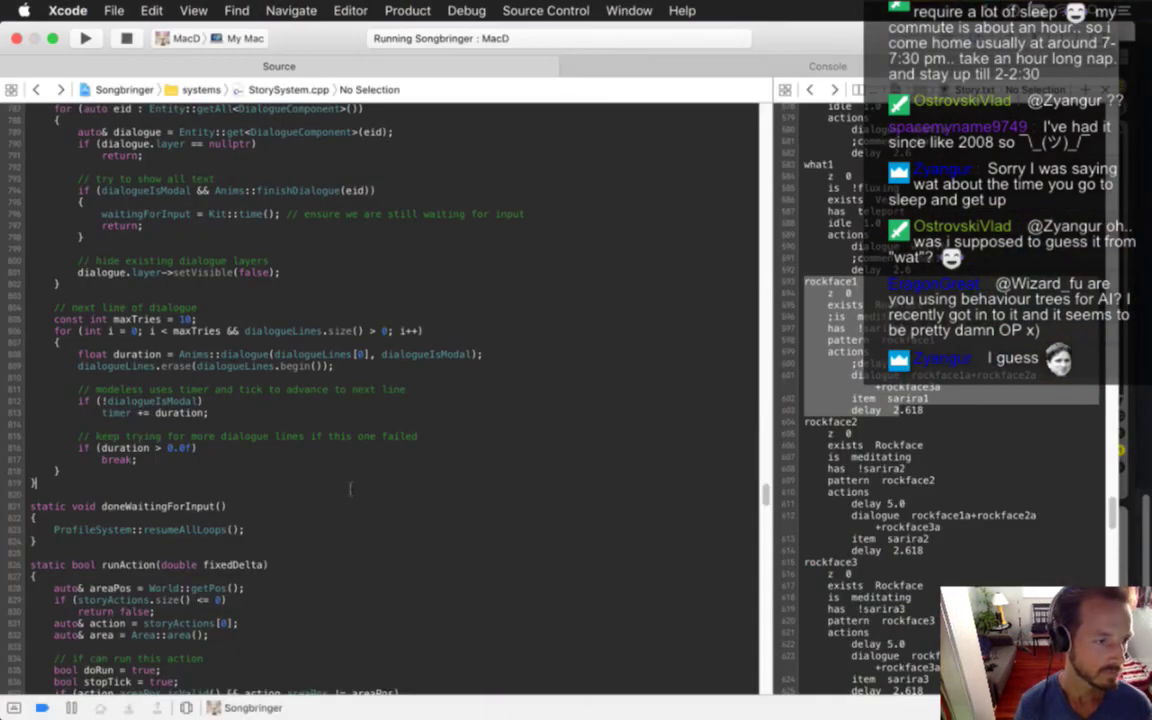
Find and open the boss data file FearBoss.txt in the main source editor
left_click(473, 406)
key("super+shift+o")
type("nextdi")
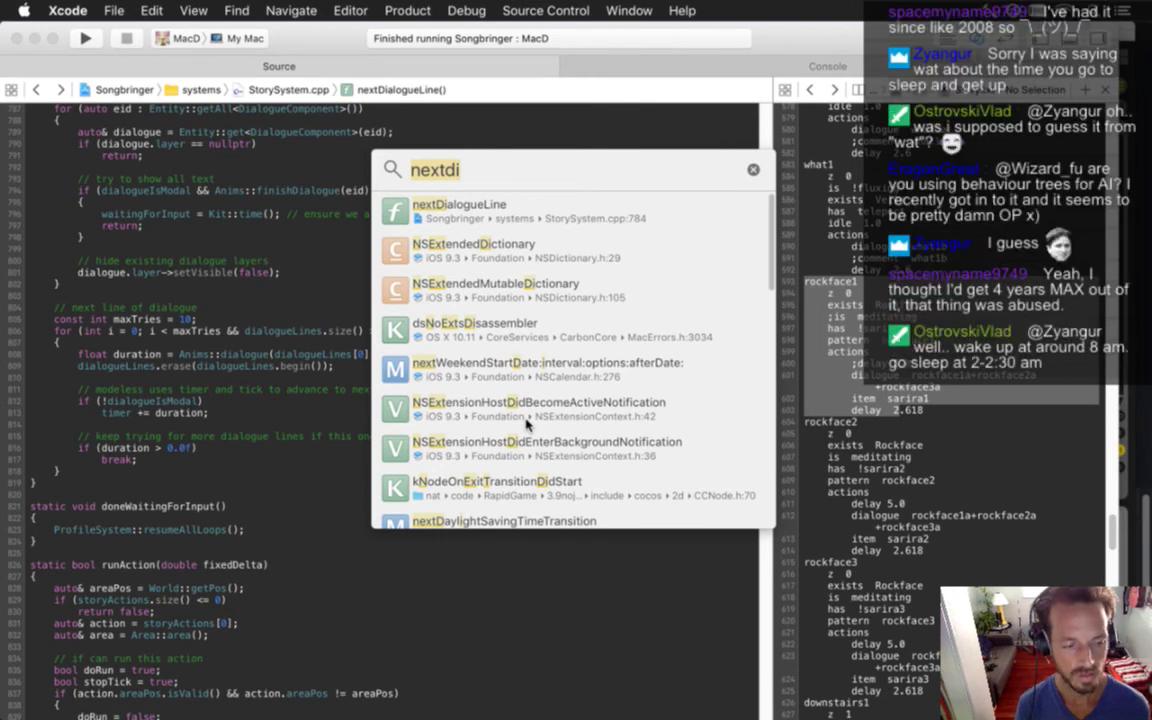
type("fearbos")
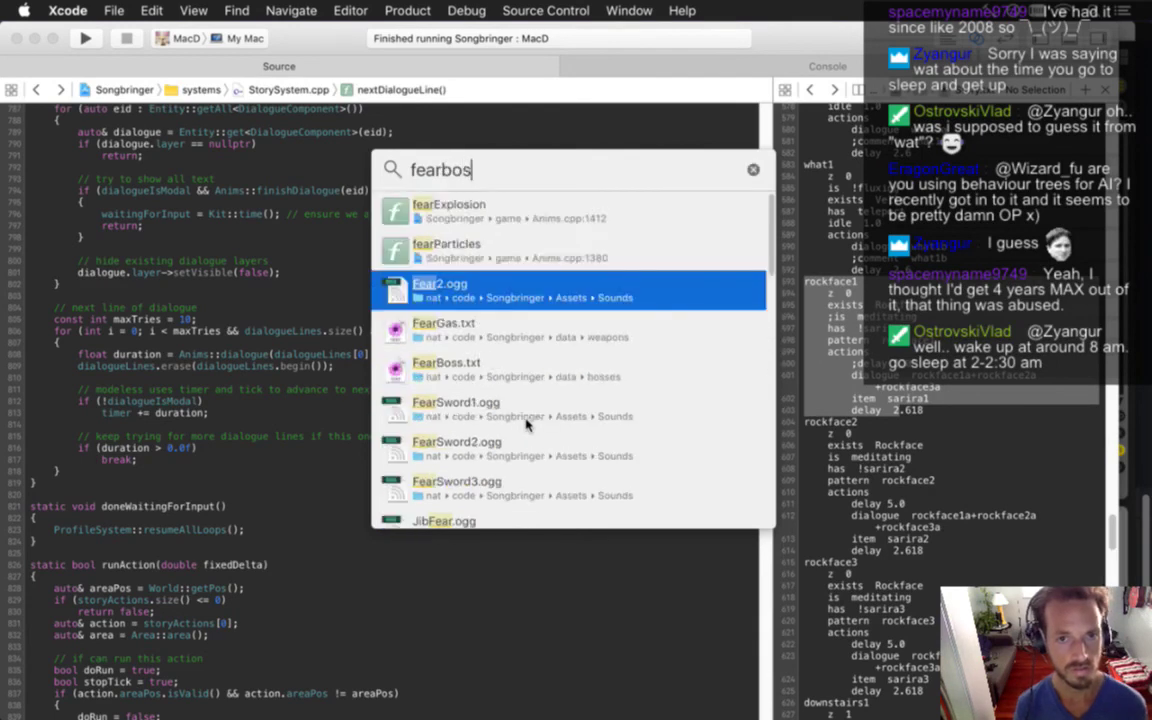
key("Return")
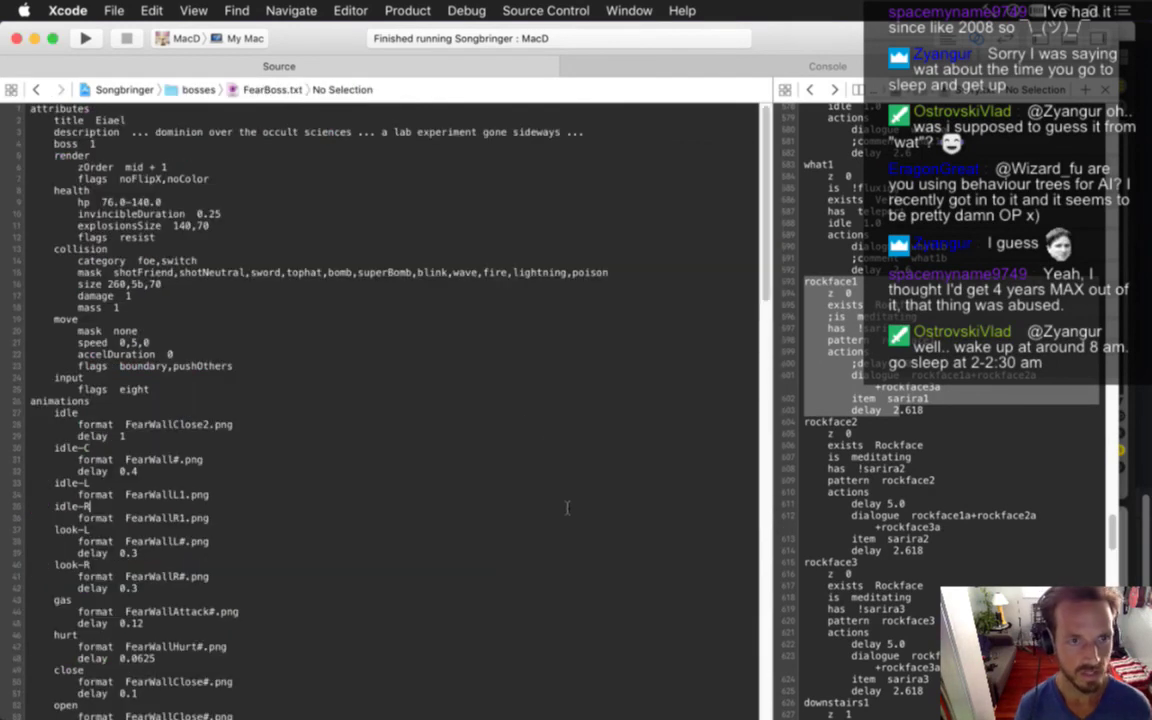
Look through FearBoss.txt, examining its behavior tree from the initial sequence down to lookC
scroll(566, 508, "down", 15)
key("Left")
key("Left")
key("Left")
key("Left")
key("Left")
key("Left")
key("Left")
key("Left")
key("shift+Down")
key("shift+Down")
key("shift+Down")
key("shift+Down")
key("shift+Down")
key("shift+Down")
key("shift+Down")
key("shift+Down")
key("shift+Down")
key("shift+Down")
key("shift+Down")
key("shift+Down")
key("shift+Down")
key("shift+Down")
key("shift+Down")
key("shift+Down")
key("shift+Down")
key("shift+Down")
key("shift+Down")
key("shift+Down")
key("shift+Down")
key("shift+Down")
key("shift+Down")
key("shift+Down")
key("shift+Down")
key("shift+Down")
key("shift+Down")
key("shift+Down")
key("shift+Down")
key("shift+Down")
key("shift+Down")
key("shift+Down")
key("shift+Down")
key("shift+Down")
key("shift+Down")
key("shift+Down")
key("shift+Down")
key("shift+Down")
key("shift+Down")
key("shift+Down")
key("shift+Down")
key("shift+Down")
key("shift+Down")
key("shift+Down")
key("shift+Down")
key("shift+Down")
key("shift+Down")
key("shift+Down")
key("shift+Down")
key("shift+Down")
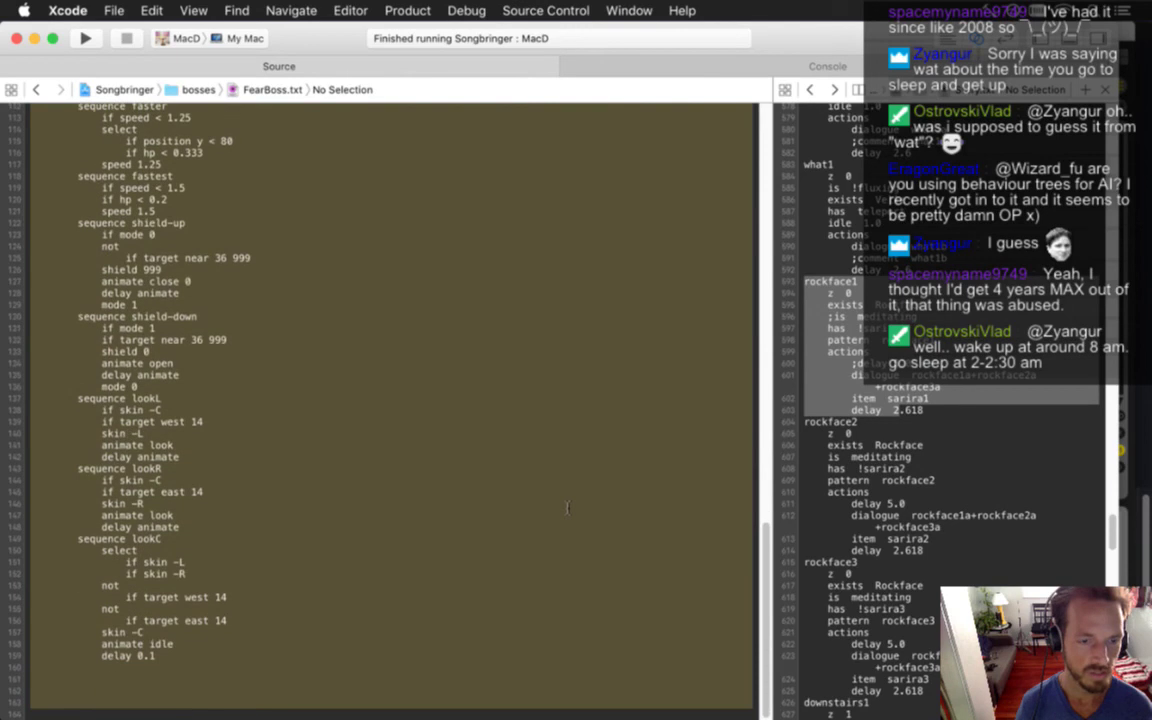
key("Up")
key("Up")
key("Up")
key("Up")
key("Up")
key("Up")
key("Up")
key("Up")
key("Up")
key("Down")
key("Down")
key("Down")
key("Down")
key("Down")
key("Down")
key("Down")
key("Down")
key("Down")
key("Down")
key("Down")
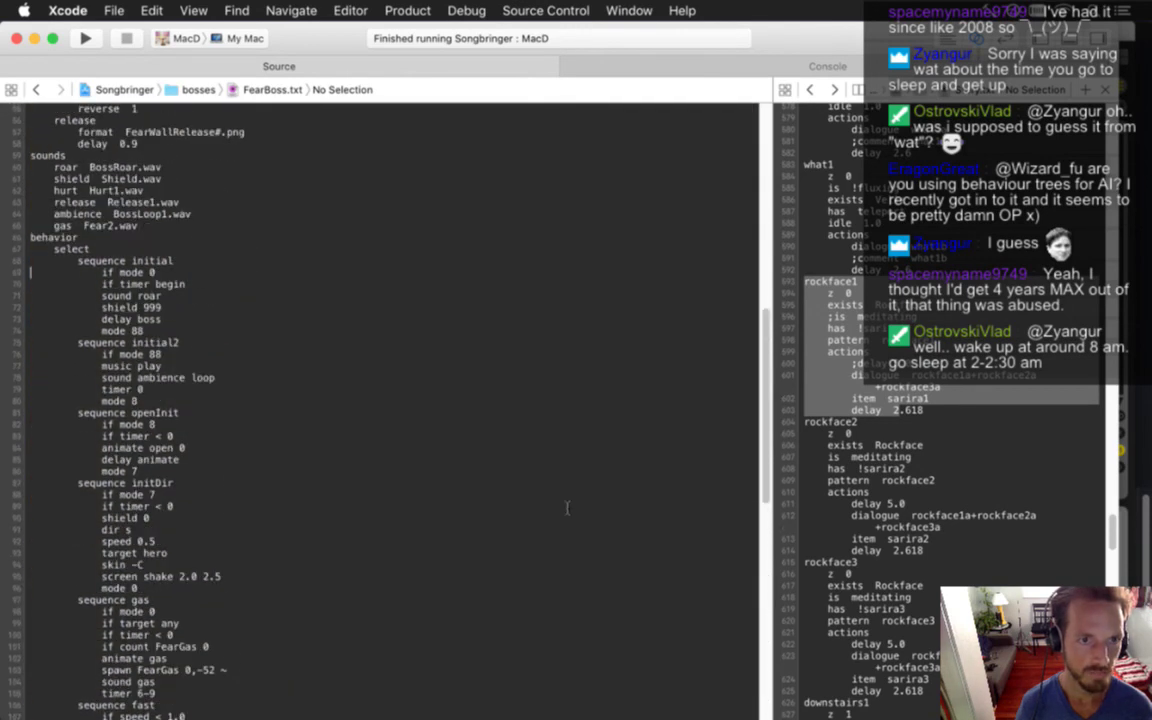
Highlight the initial sequence and the select node above it to examine the start of the boss behavior tree
key("Up")
key("shift+Down")
key("shift+Down")
key("shift+Down")
key("shift+Down")
key("shift+Down")
key("shift+Down")
key("shift+Down")
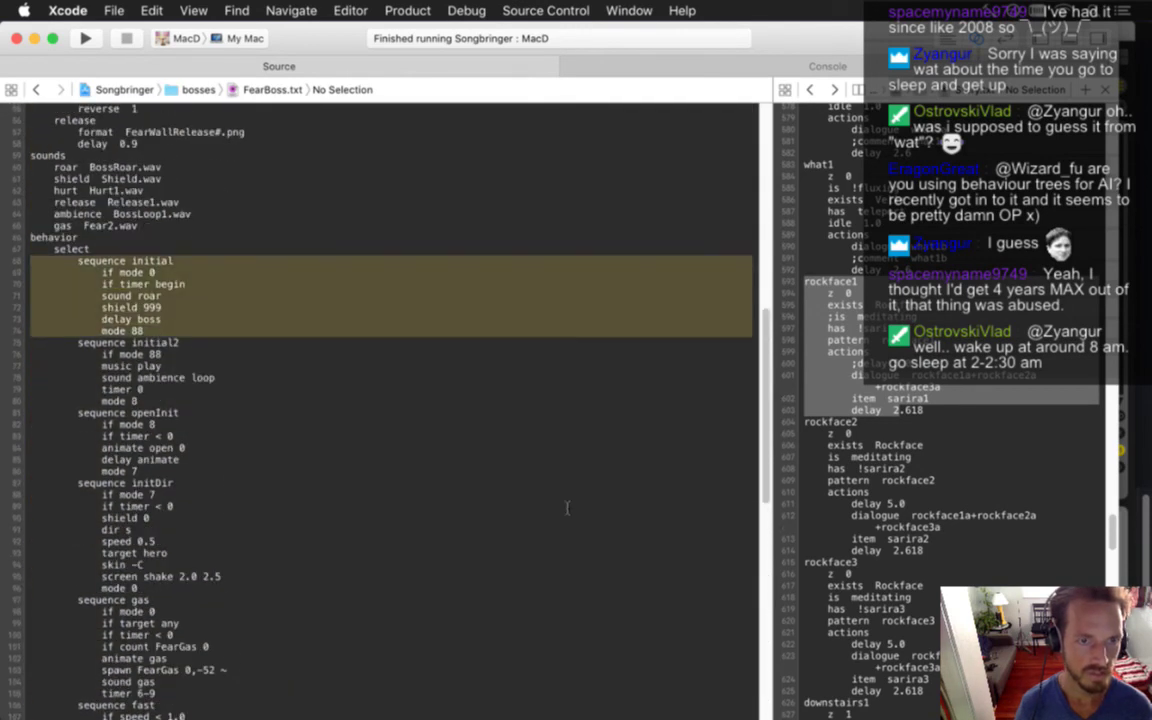
key("Up")
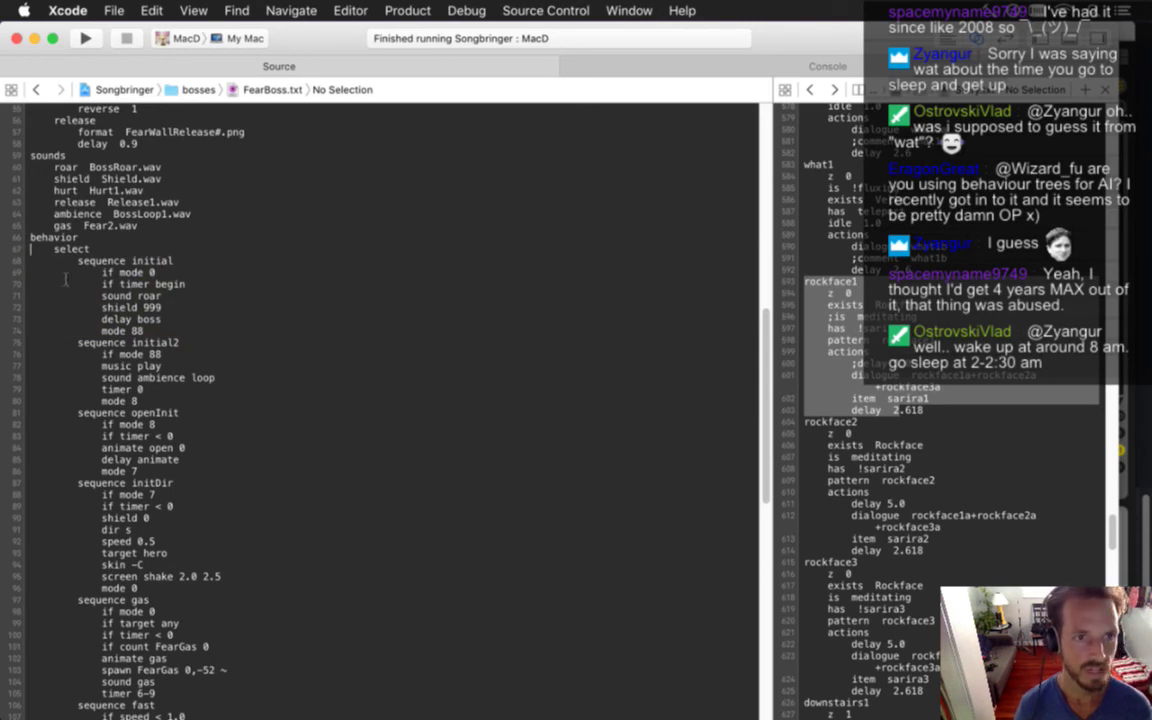
key("shift+Down")
key("shift+Down")
key("shift+Down")
key("shift+Down")
key("shift+Down")
key("shift+Down")
key("shift+Down")
key("shift+Down")
key("shift+Down")
key("shift+Down")
key("shift+Down")
key("Up")
key("shift+Down")
key("Down")
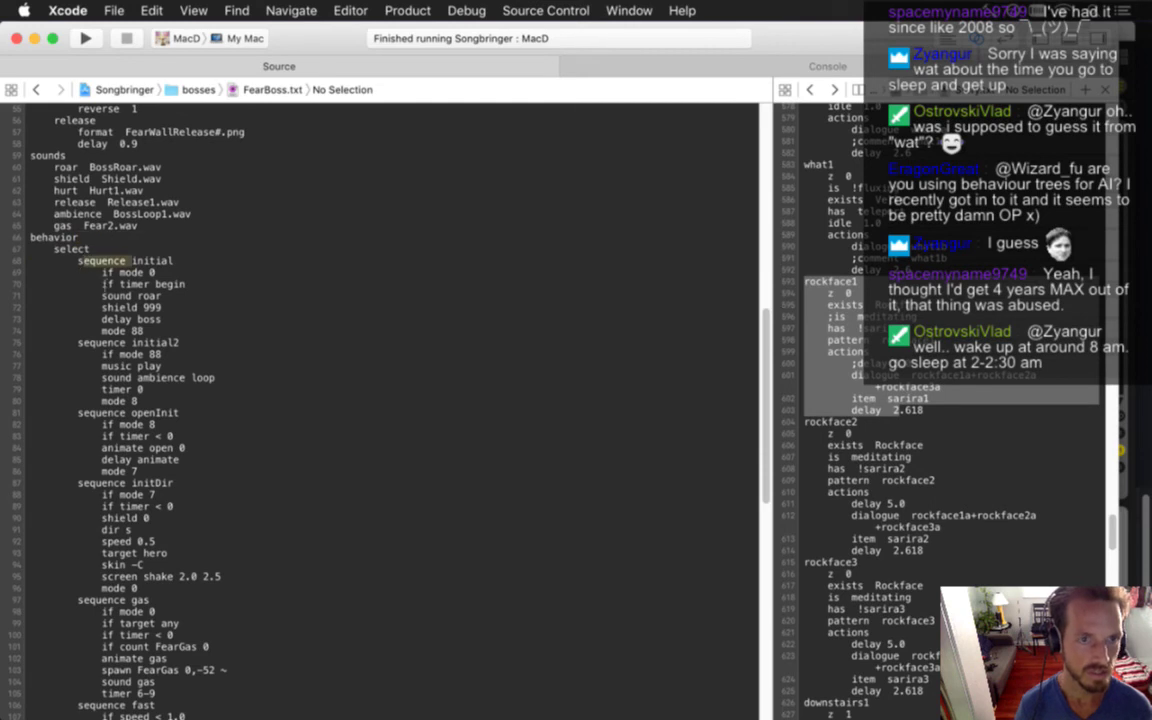
Examine the conditions and actions inside the initial and initial2 sequences by highlighting their lines
key("shift+Down")
key("shift+Down")
key("shift+Down")
key("shift+Down")
key("shift+Down")
key("shift+Down")
key("Down")
key("shift+Down")
key("shift+Down")
key("shift+Down")
key("shift+Down")
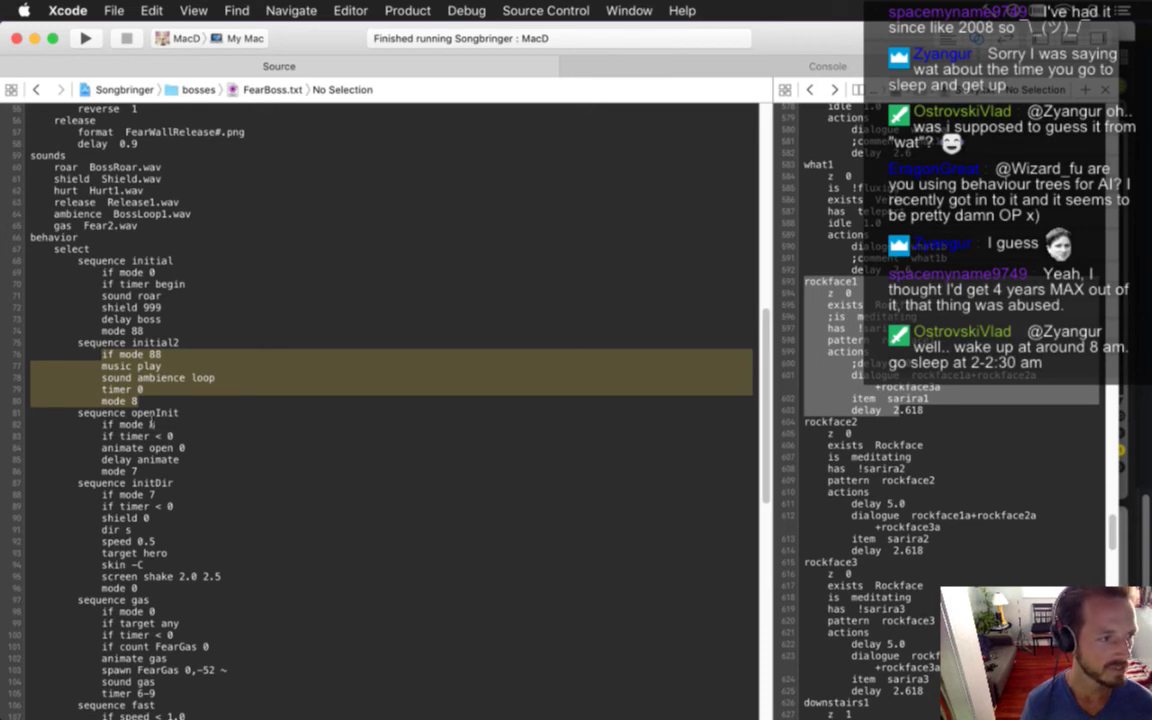
left_click(279, 377)
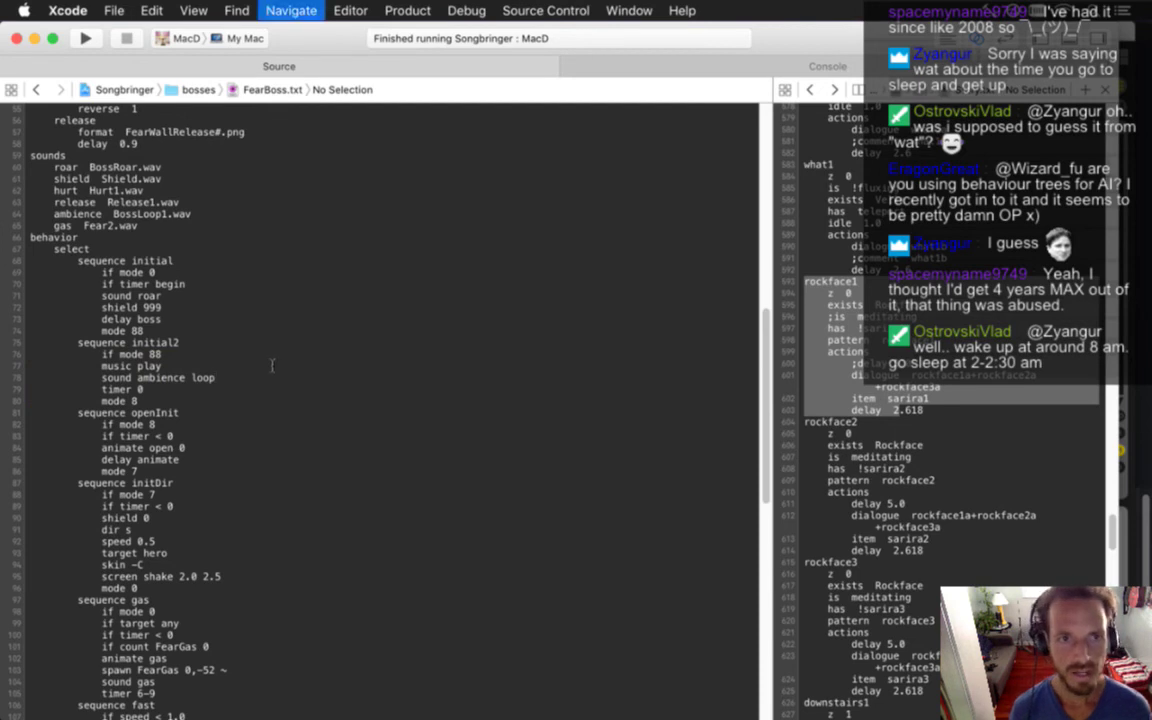
Go back through the visited files from FearBoss.txt to the finishDialogue function in Anims.cpp
key("ctrl+super+Left")
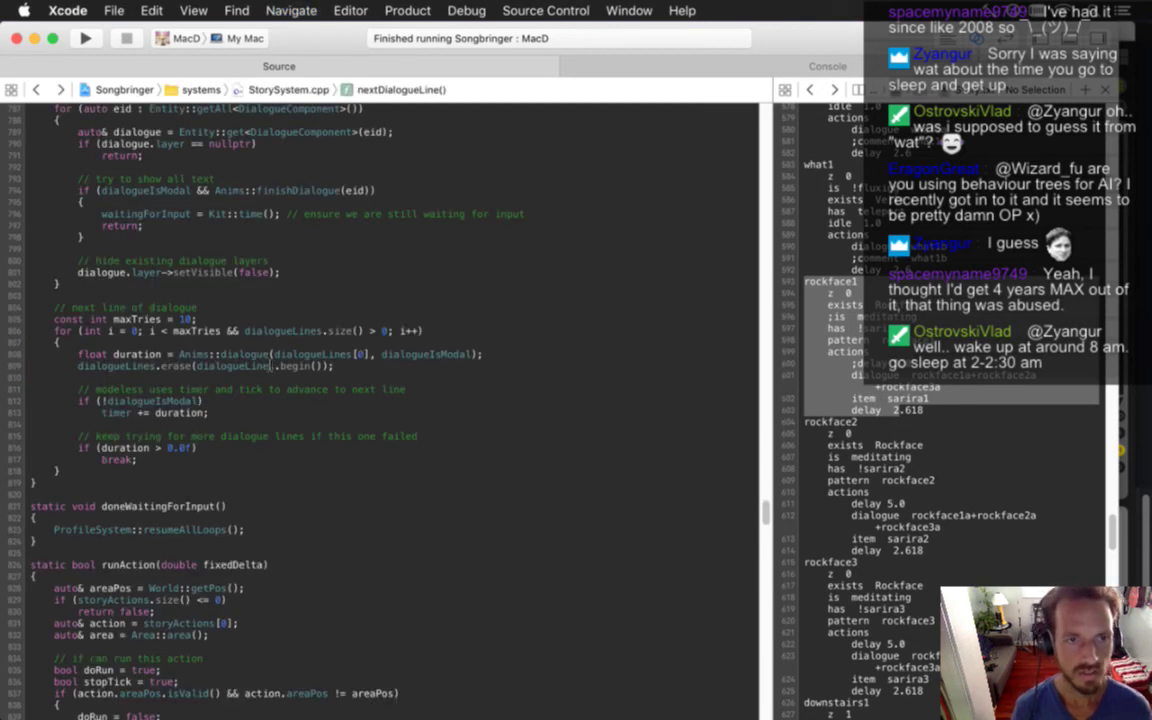
key("shift+super+o")
type("fearbos")
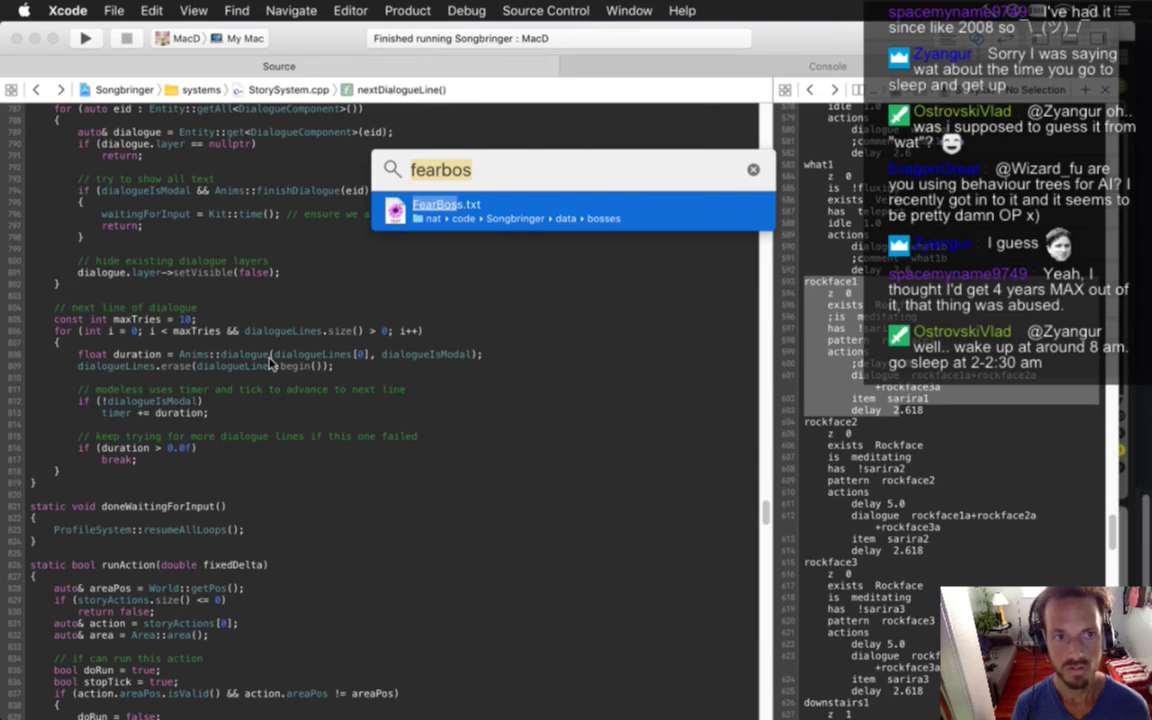
key("Escape")
key("ctrl+super+Left")
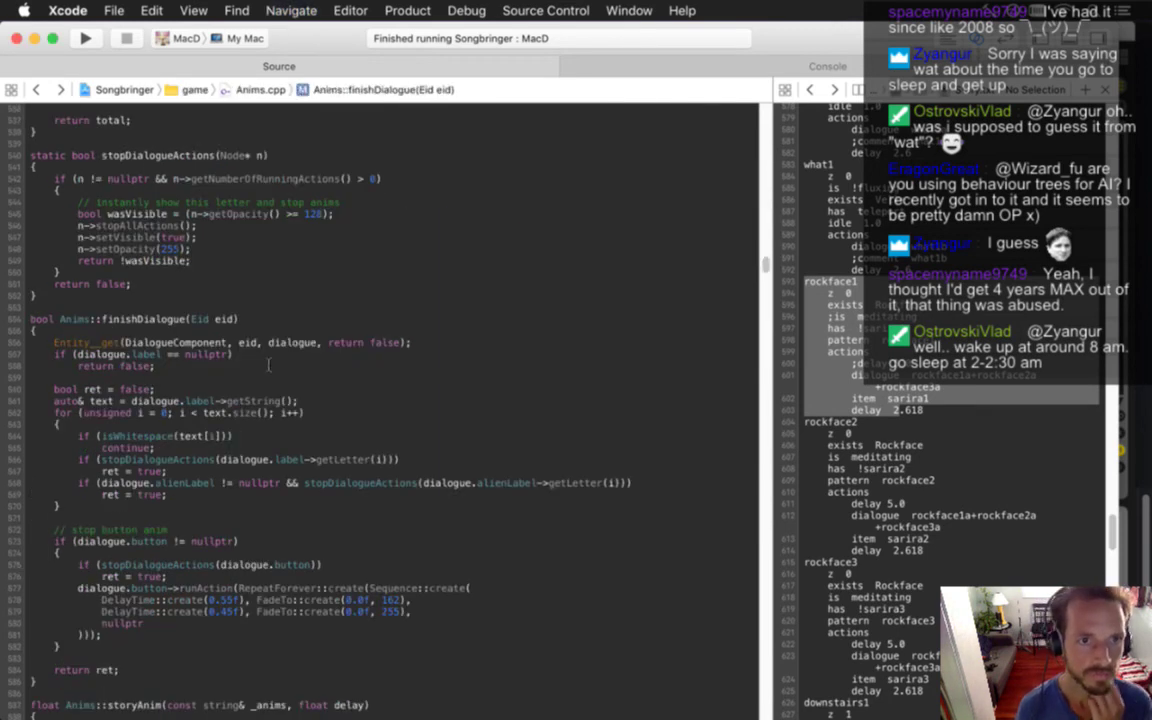
In Anims.cpp's labelAnim, extend the kDialogueWords condition above delay = lastWordDelay with || dialogue.type == kDialogueFull
scroll(268, 364, "up", 8)
scroll(268, 364, "up", 8)
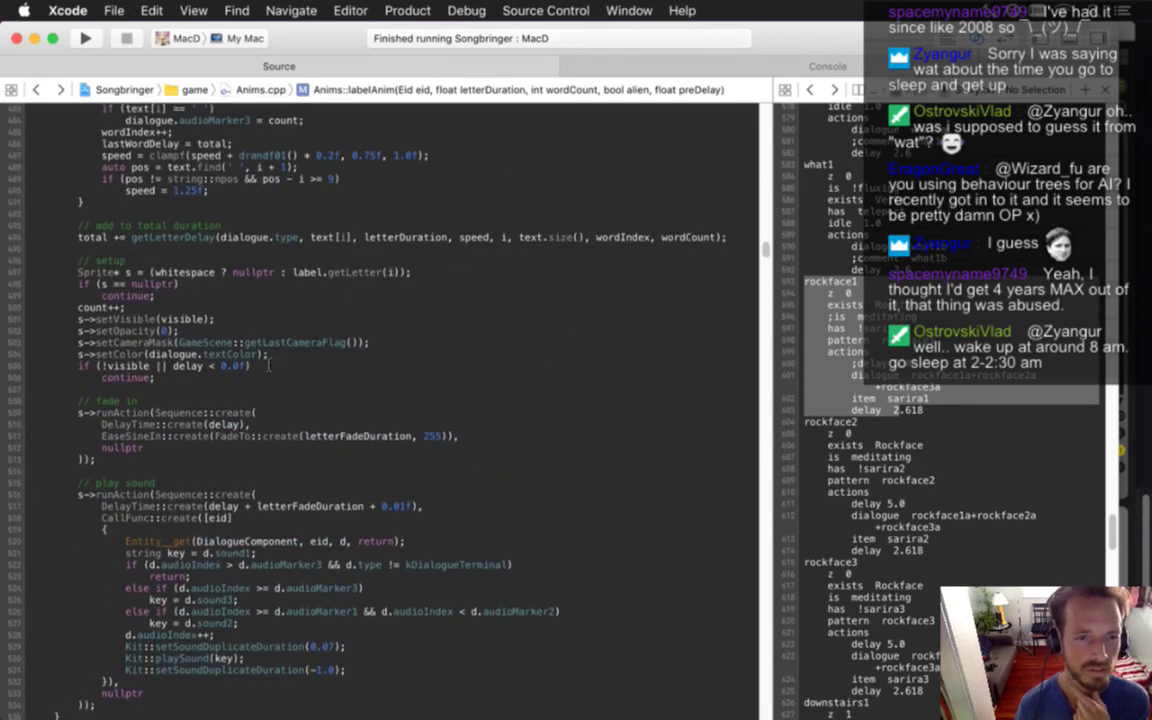
scroll(268, 364, "up", 6)
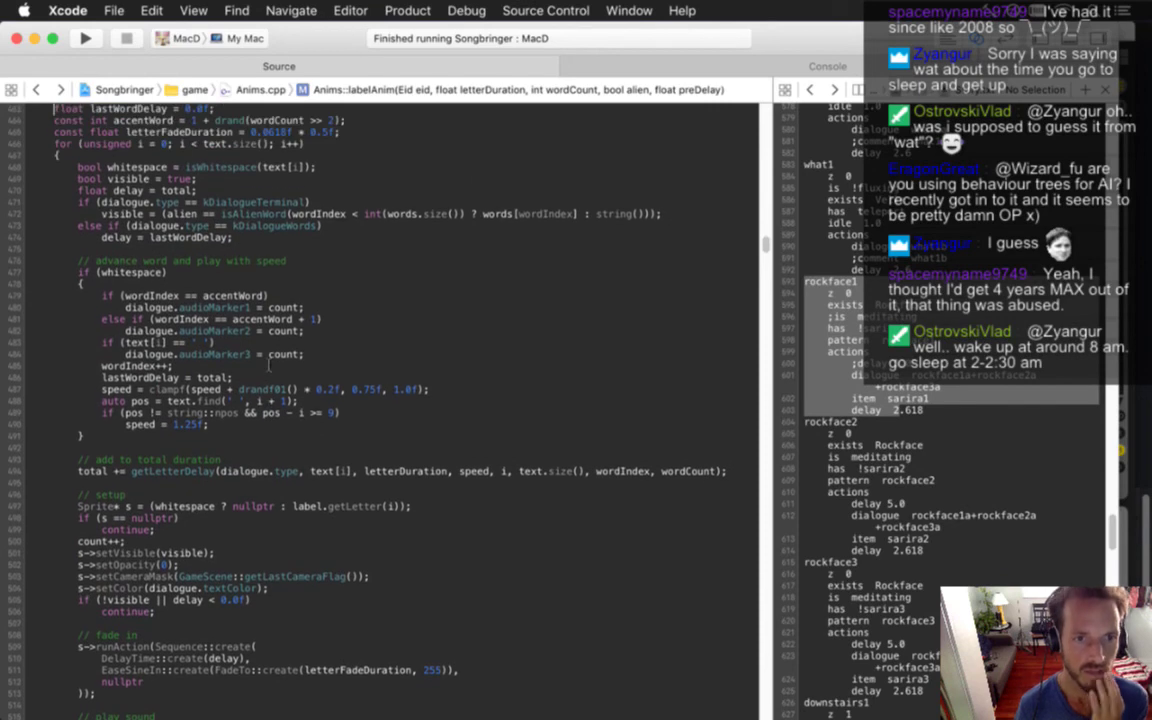
key("super+Right")
key("Left")
type("|| dial")
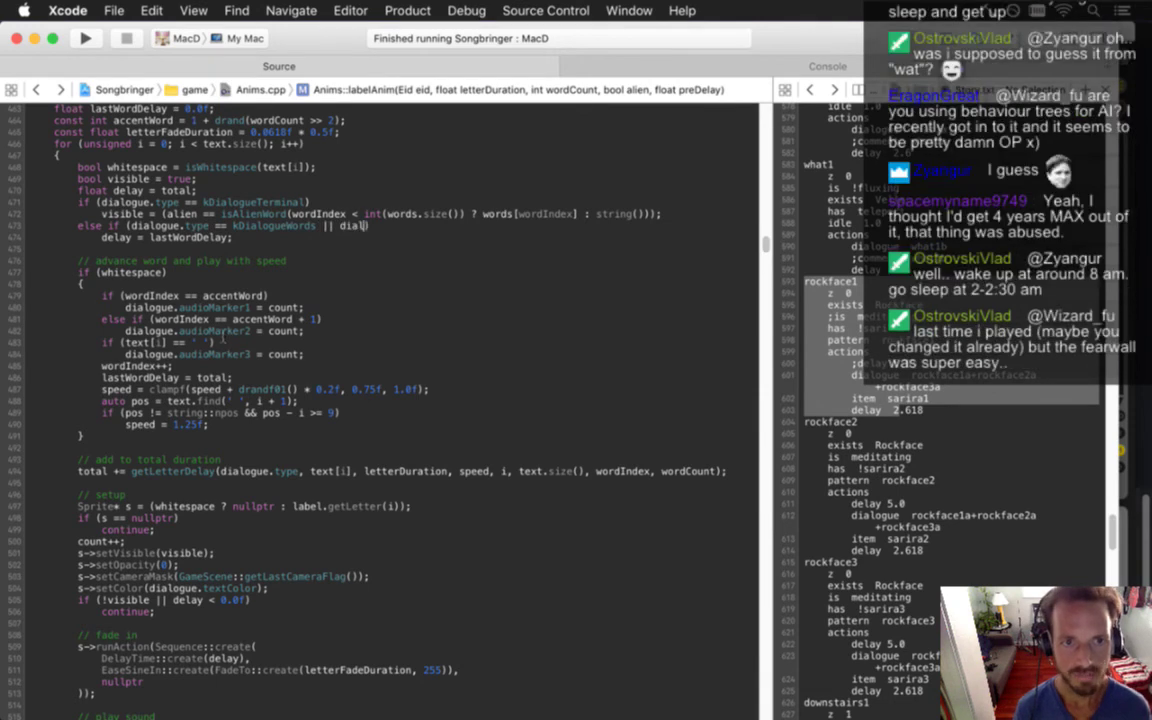
type("o")
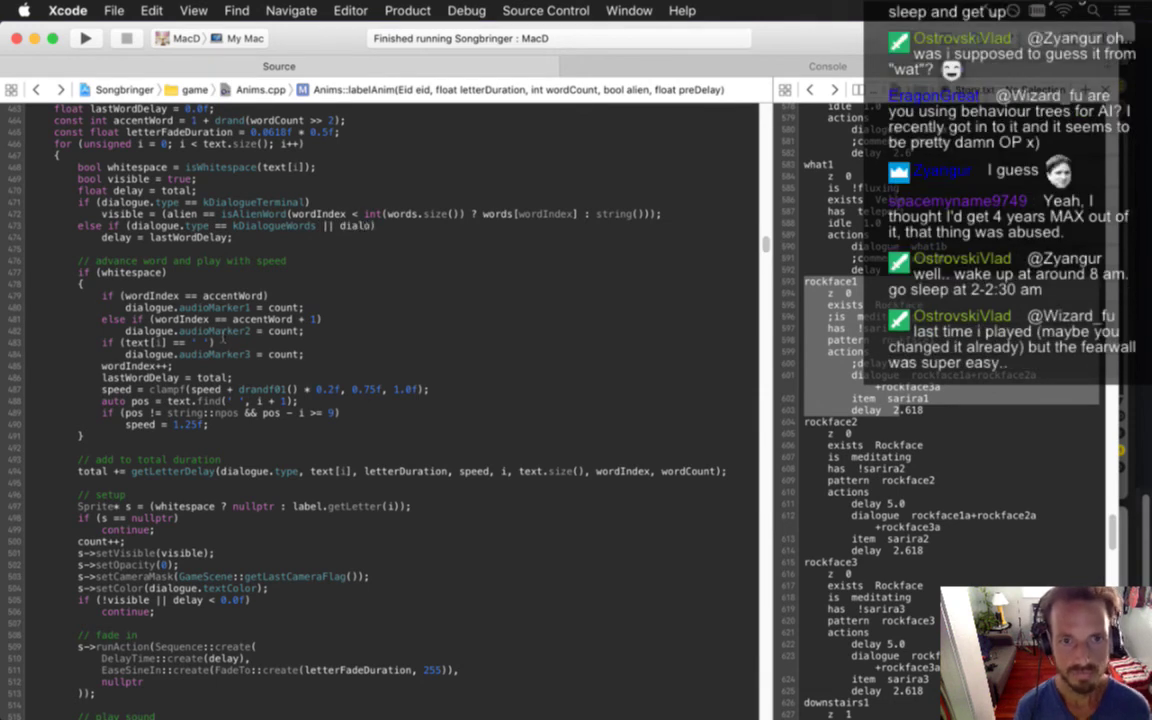
type("gue.t")
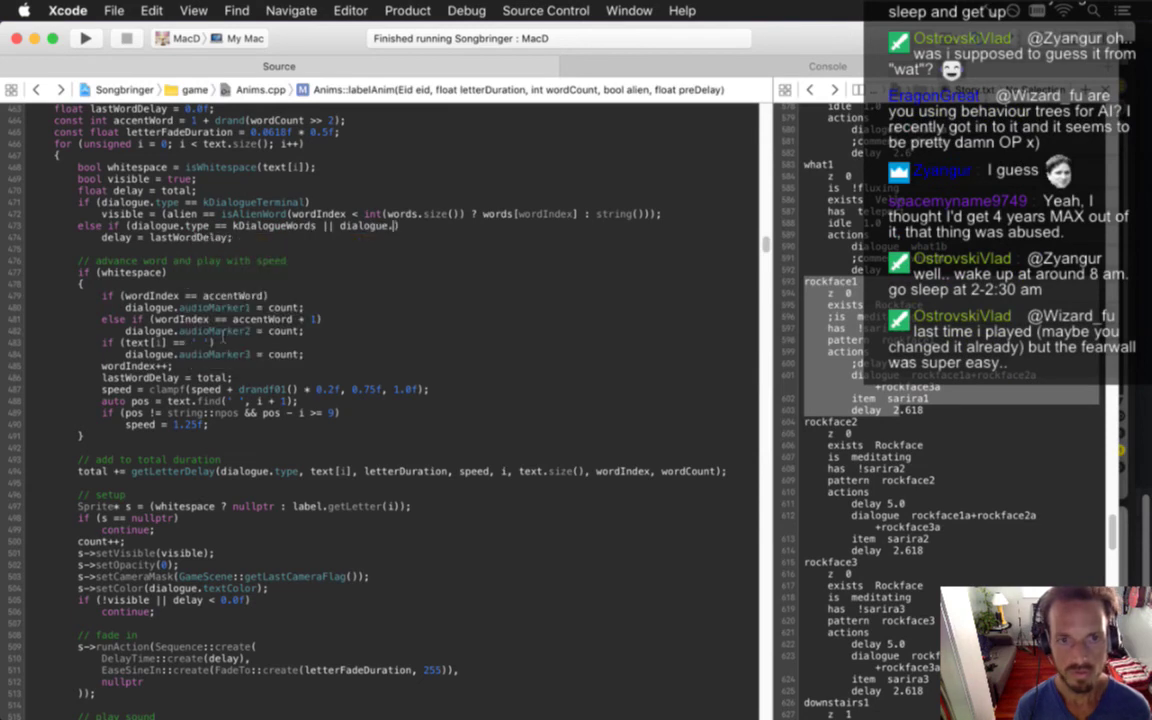
type("ype == kj")
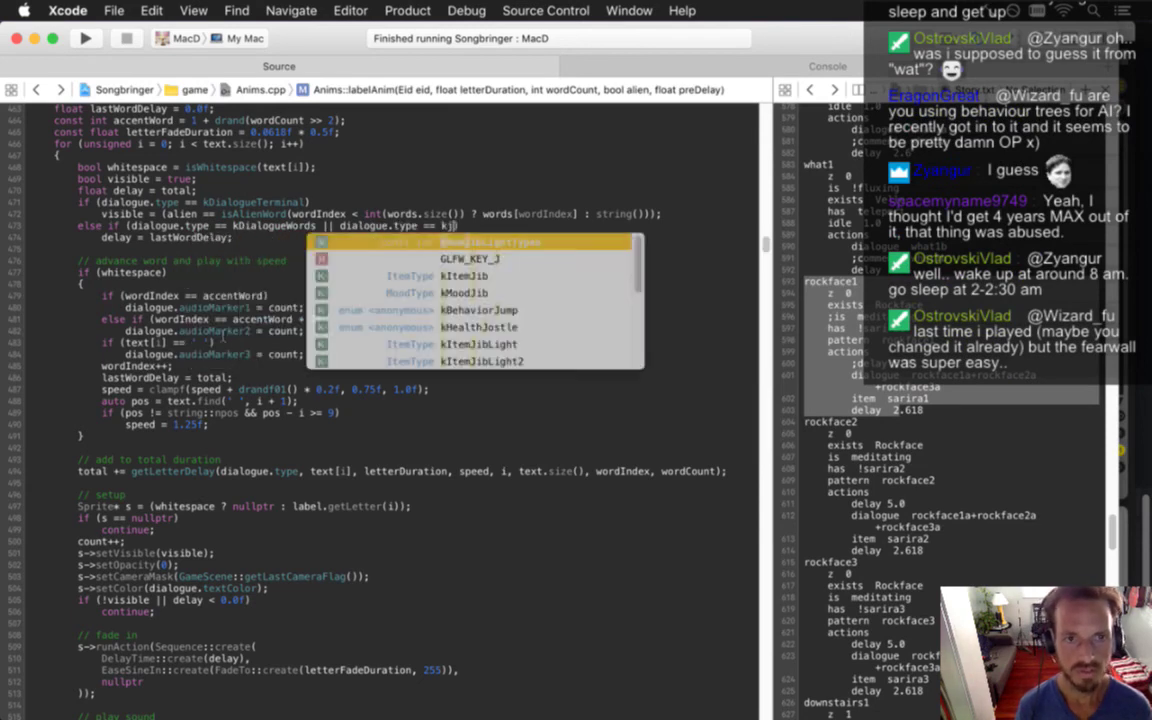
key("BackSpace")
type("Di")
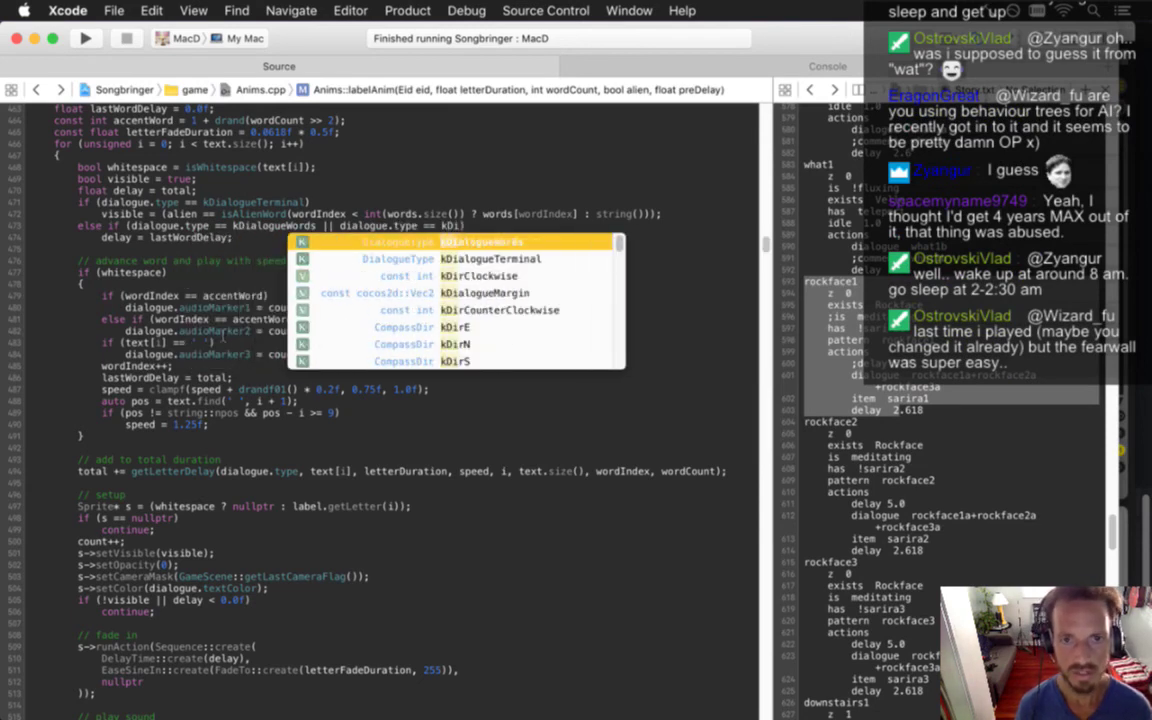
type("alogueF")
key("Return")
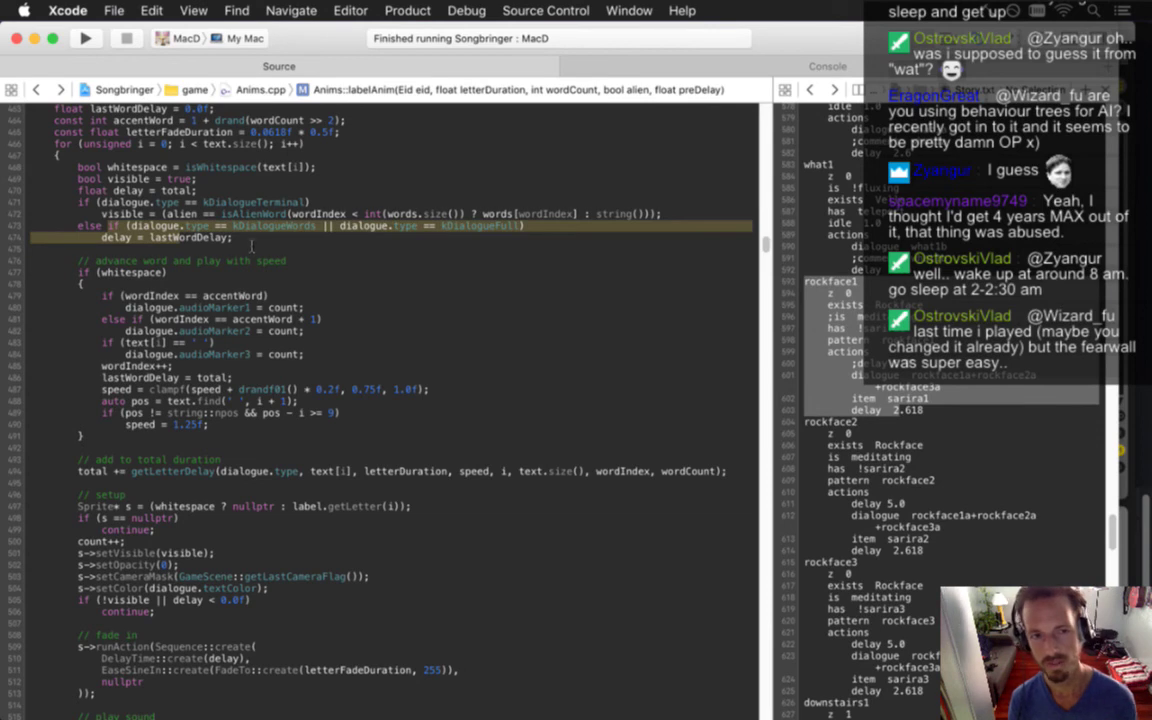
Run the game to check how the rock face's dialogue letters appear, and quit it
key("super+b")
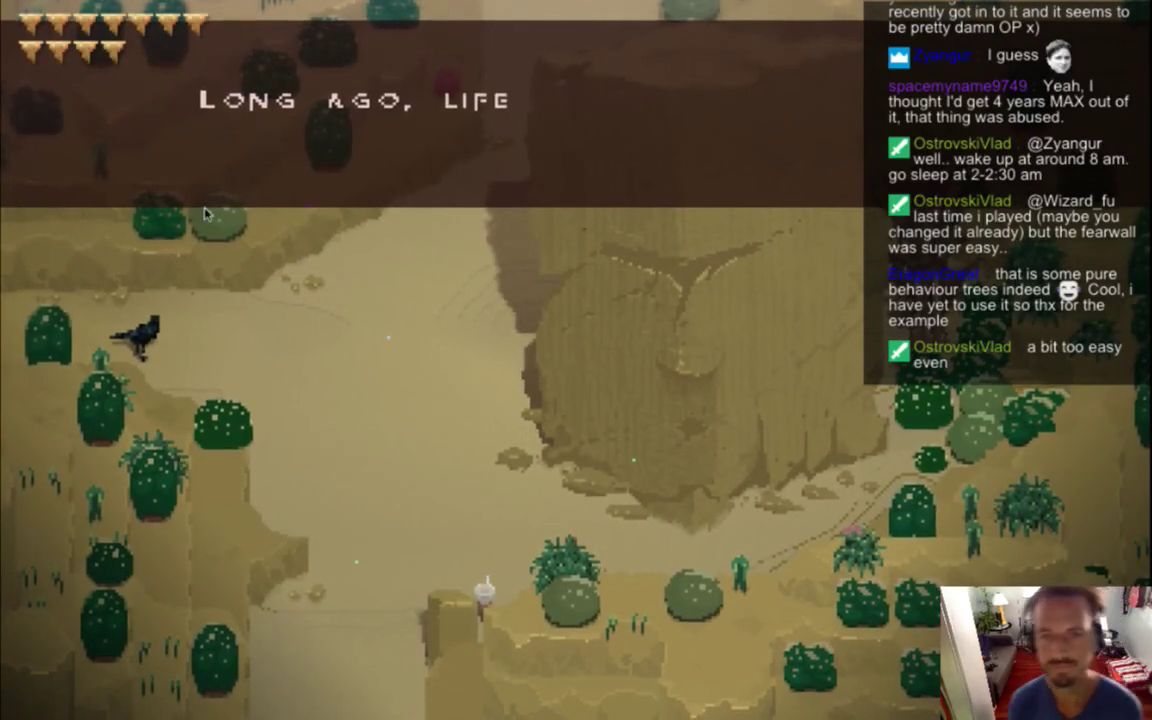
key("super+q")
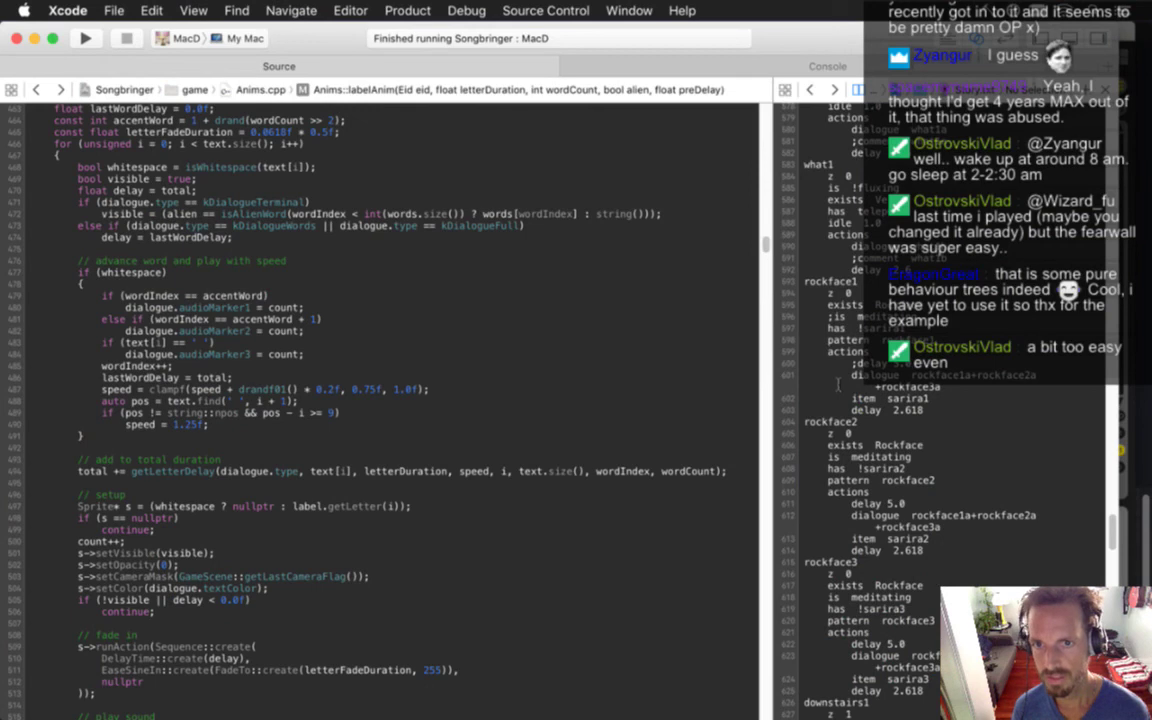
Add an is !fluxing condition to rockface1 in Story.txt below the commented-out meditating line, and test-run the game
key("Return")
type("i")
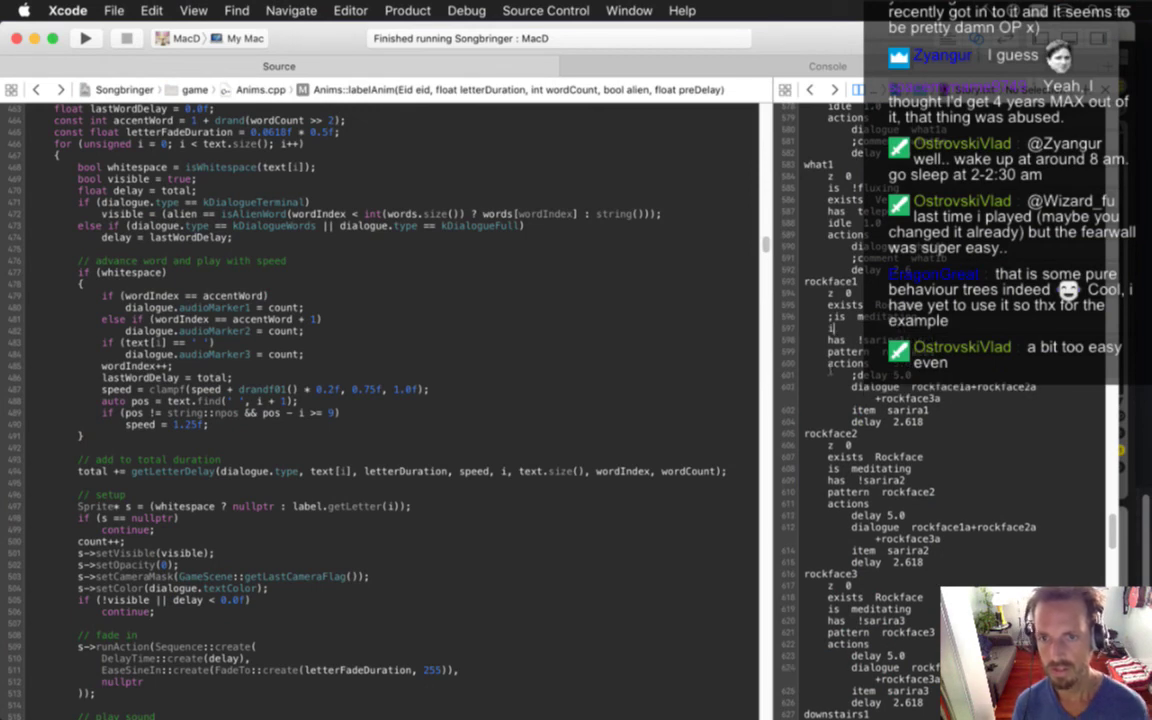
type("s !fluxing")
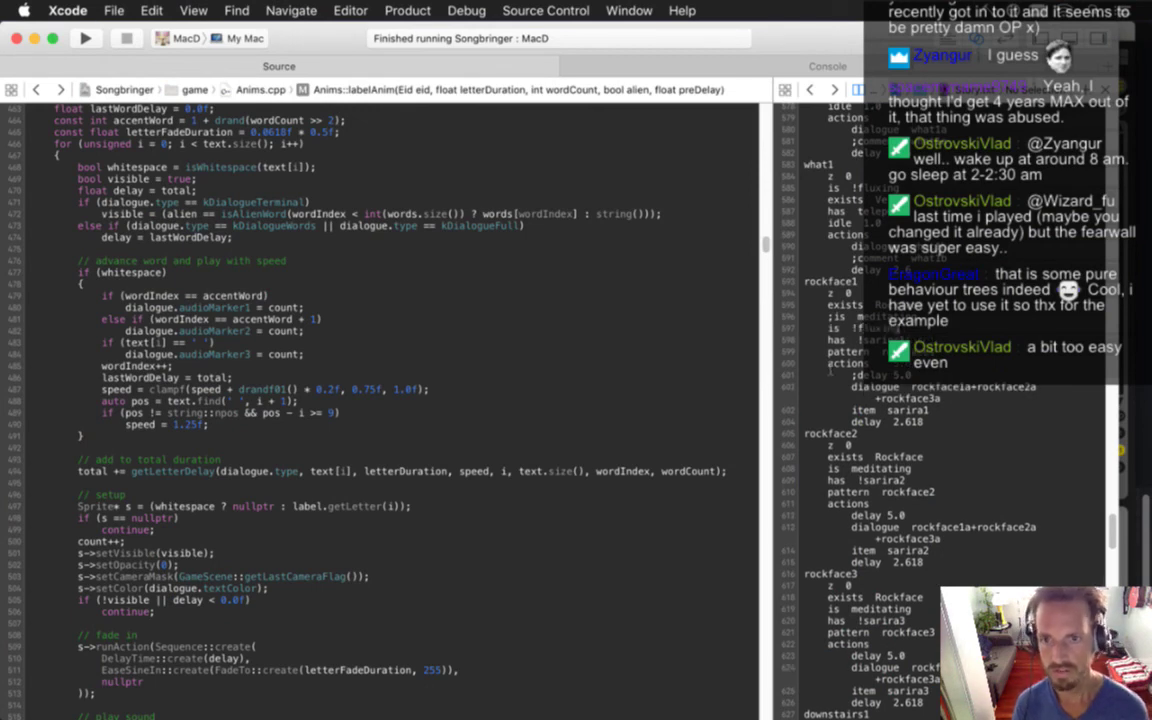
key("super+r")
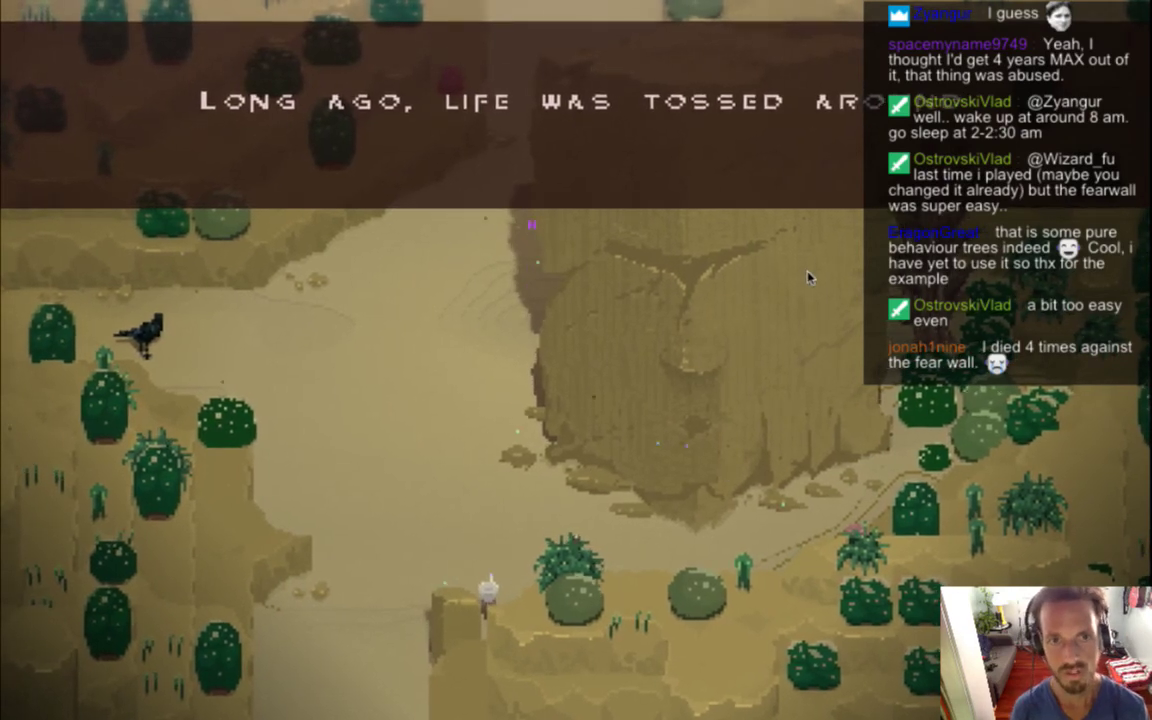
key("super+q")
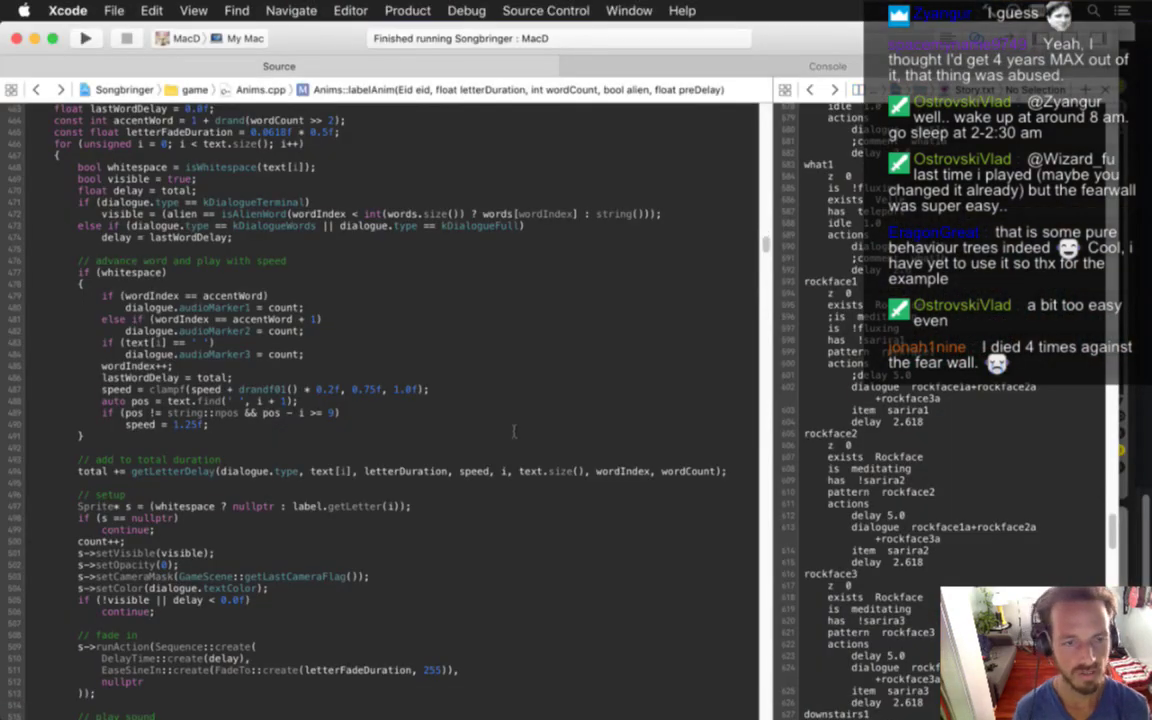
In getLetterDelay, set the kDialogueFull speed multiplier to 0.36f, save Anims.cpp, and test the dialogue in the game
key("ctrl+super+Left")
key("Up")
key("Up")
key("Up")
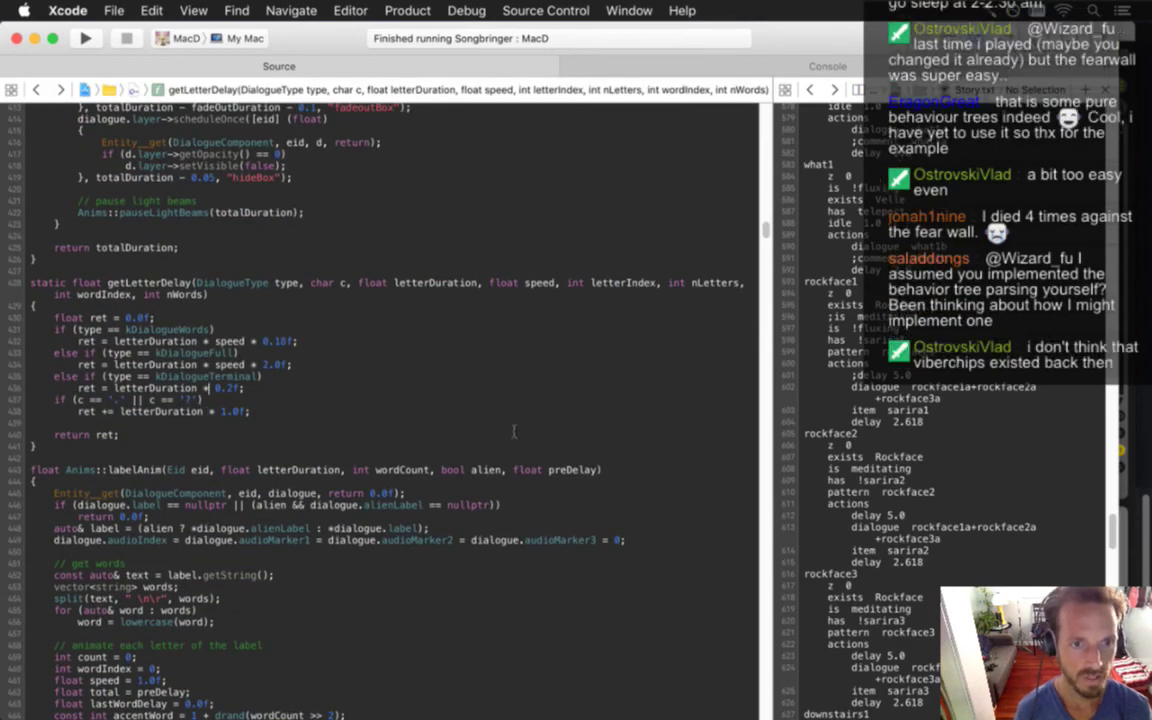
key("End")
key("Left")
key("Left")
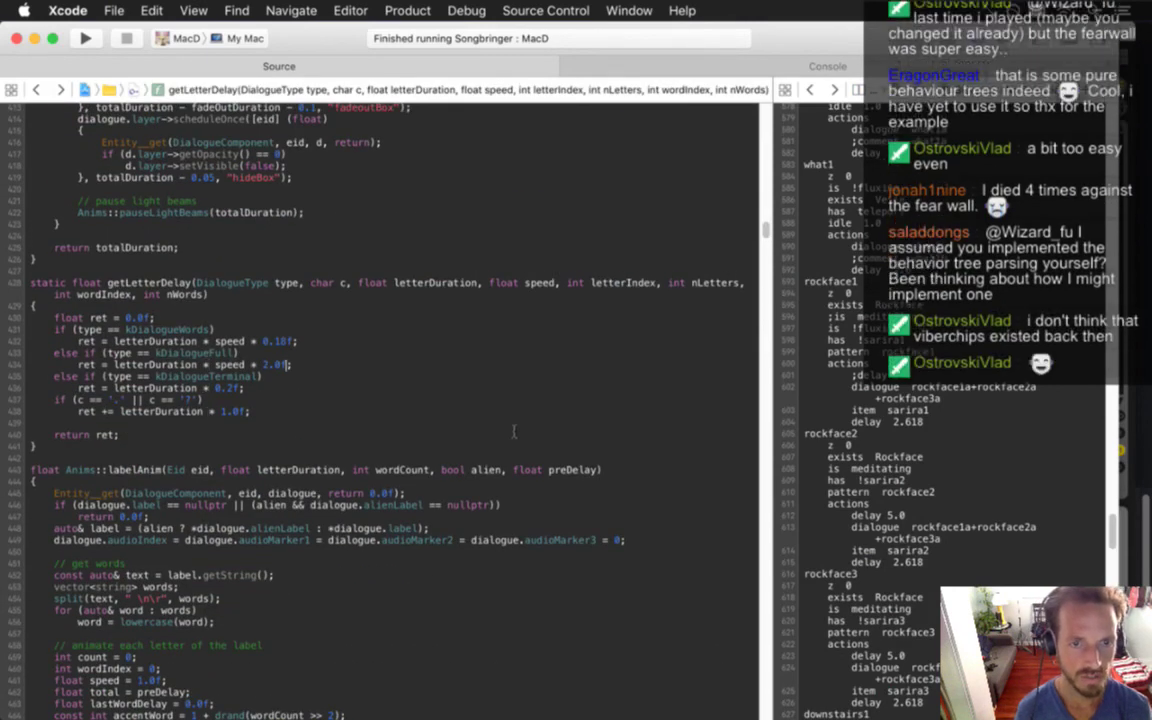
key("Left")
key("Left")
key("Left")
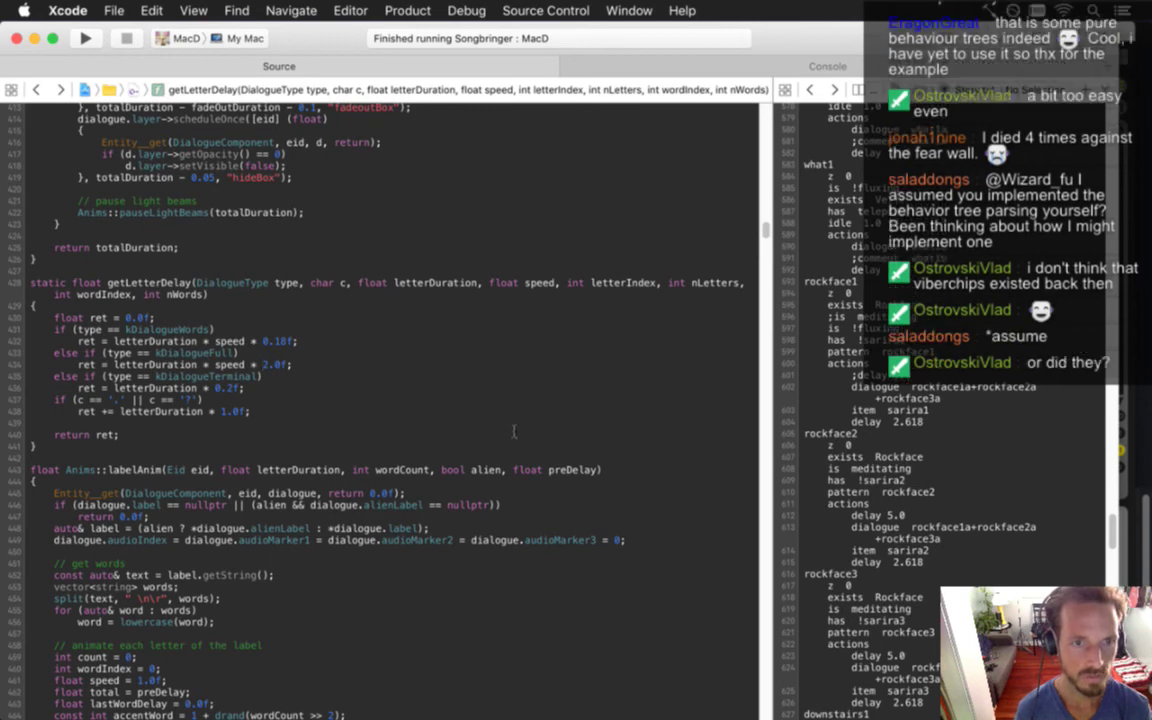
key("Delete")
key("Delete")
key("Delete")
type("0.36")
key("super+s")
key("super+r")
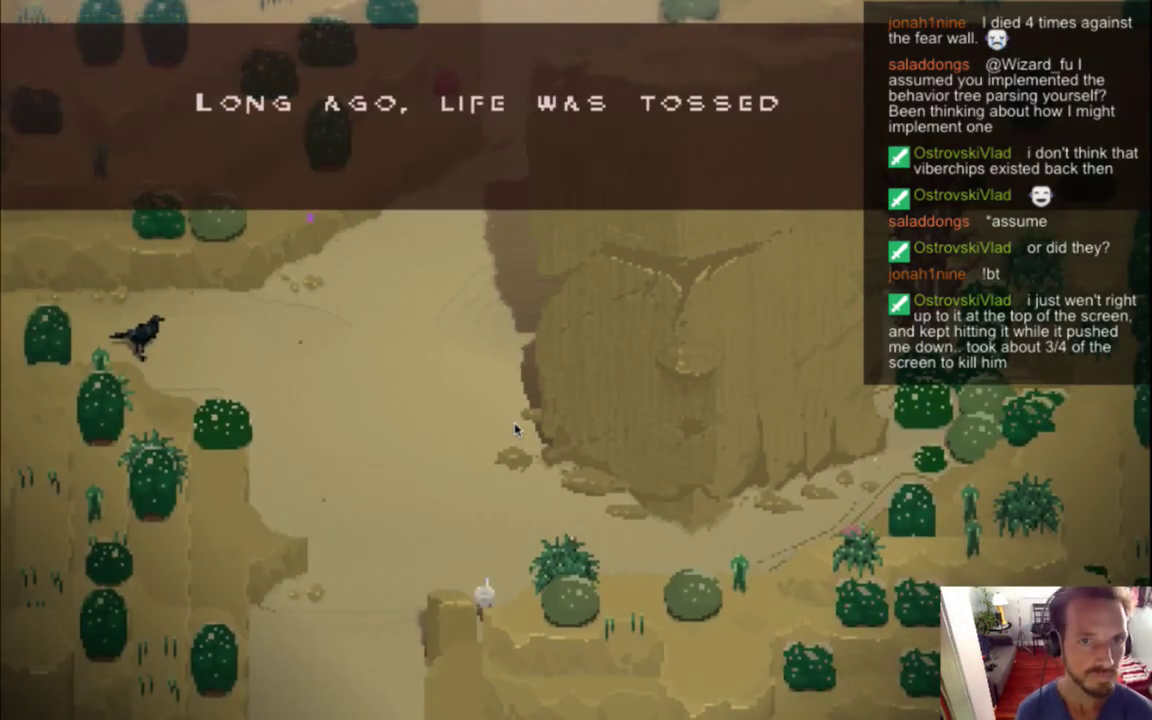
key("super+q")
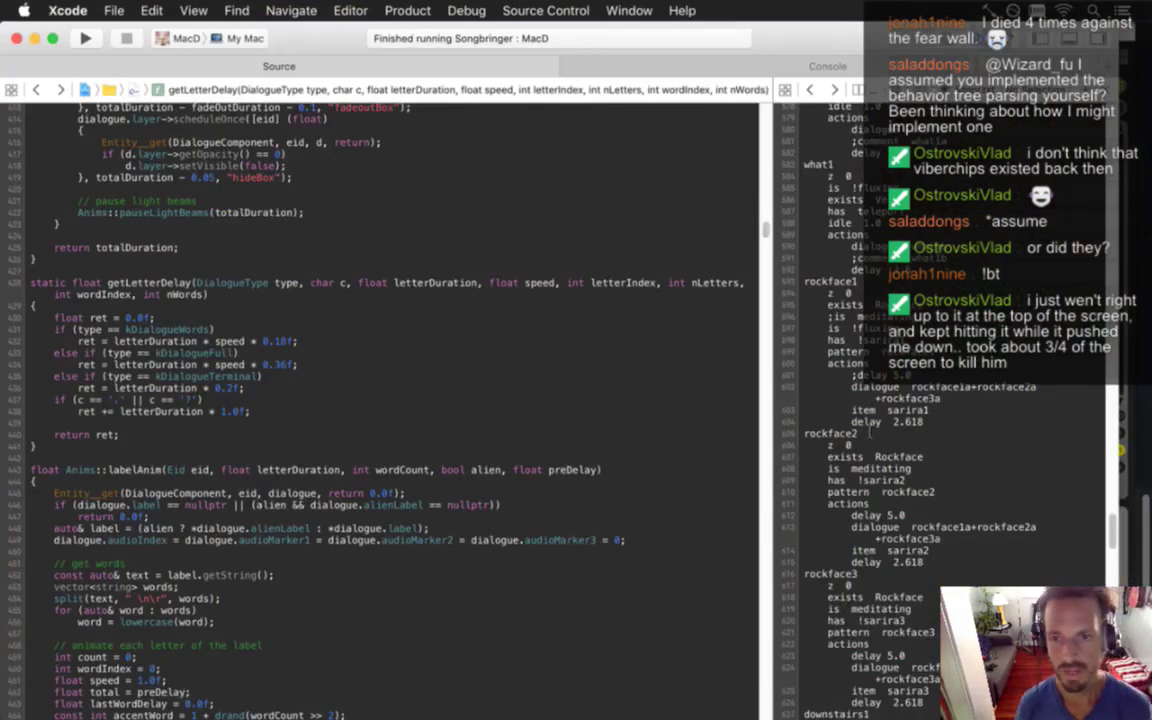
Return to FearBoss.txt and highlight the whole initial and initial2 sequences to examine the boss behavior
key("ctrl+super+Left")
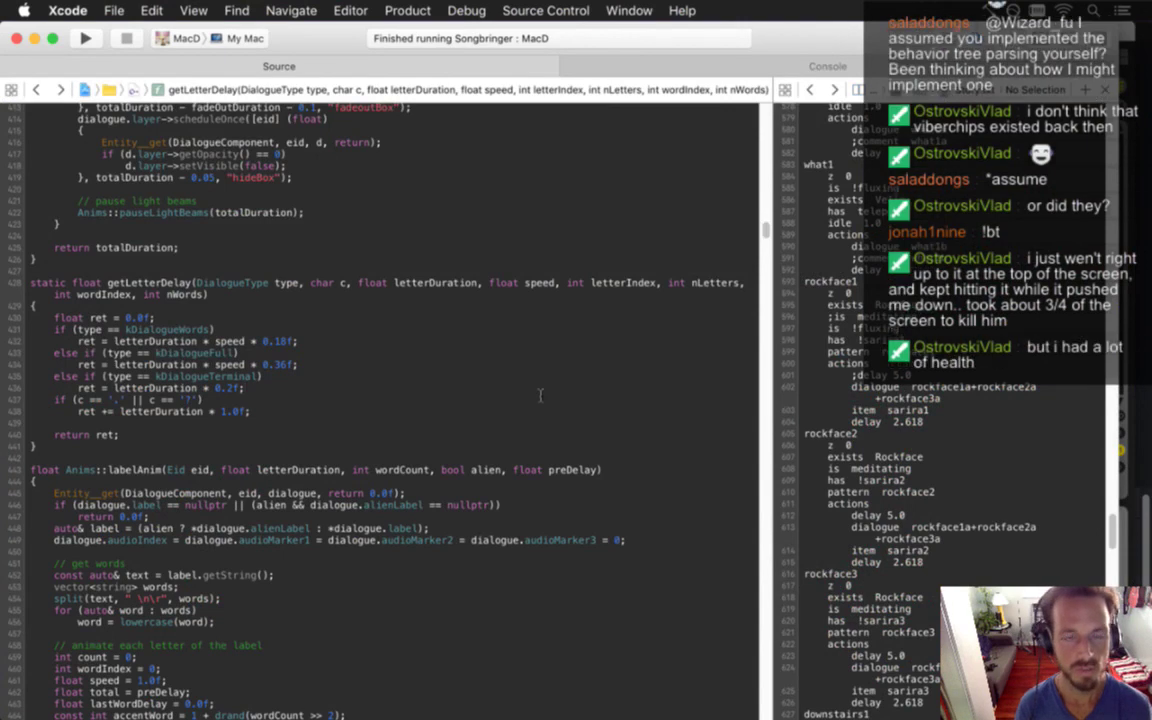
key("ctrl+super+Left")
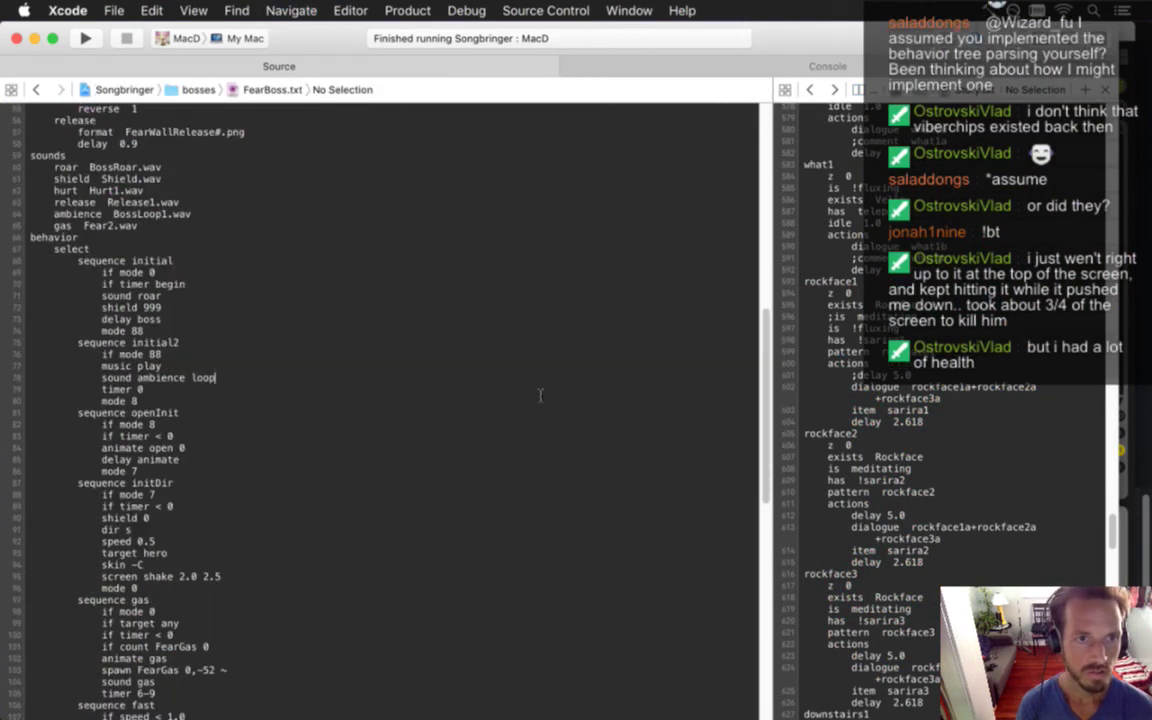
key("Up")
key("Up")
key("Up")
key("Up")
key("Up")
key("Up")
key("Up")
key("Up")
key("Up")
key("Up")
key("super+Left")
key("super+Left")
key("shift+Down")
key("shift+Down")
key("shift+Down")
key("shift+Down")
key("shift+Down")
key("shift+Down")
key("shift+Down")
key("shift+Down")
key("shift+Down")
key("shift+Down")
key("shift+Down")
key("shift+Down")
key("shift+Down")
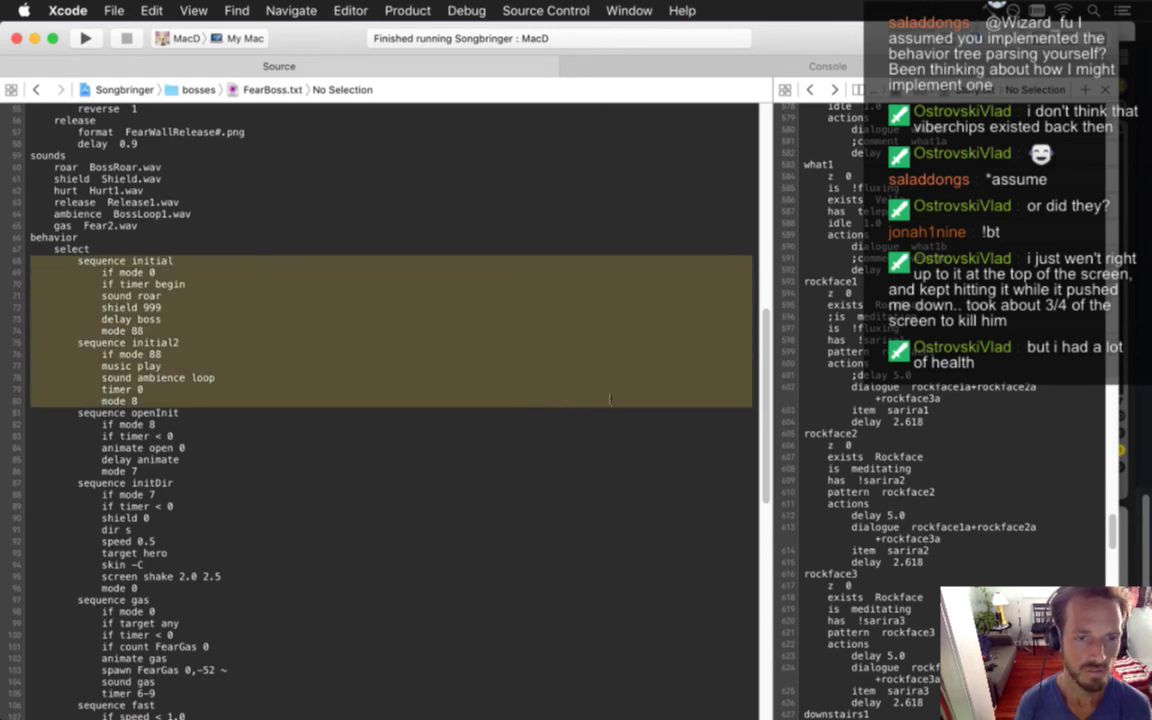
Switch to Chrome, open the ValTree repository on GitHub, and look over its file list and README
key("super+Tab")
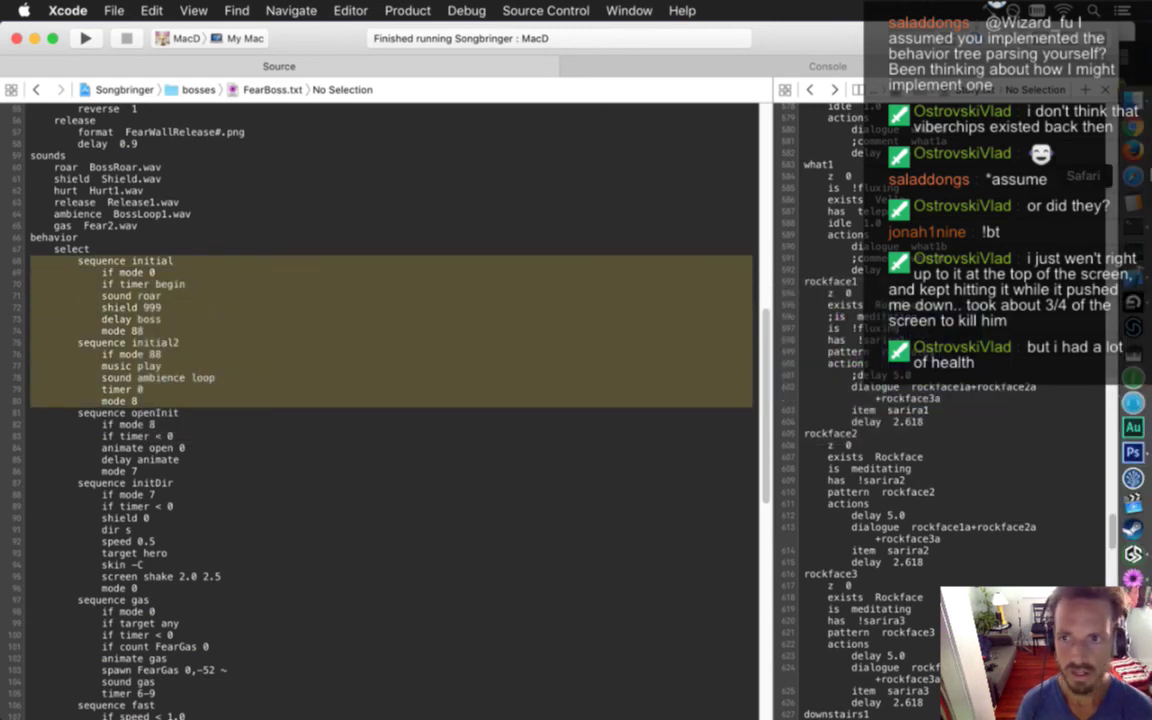
left_click(1133, 176)
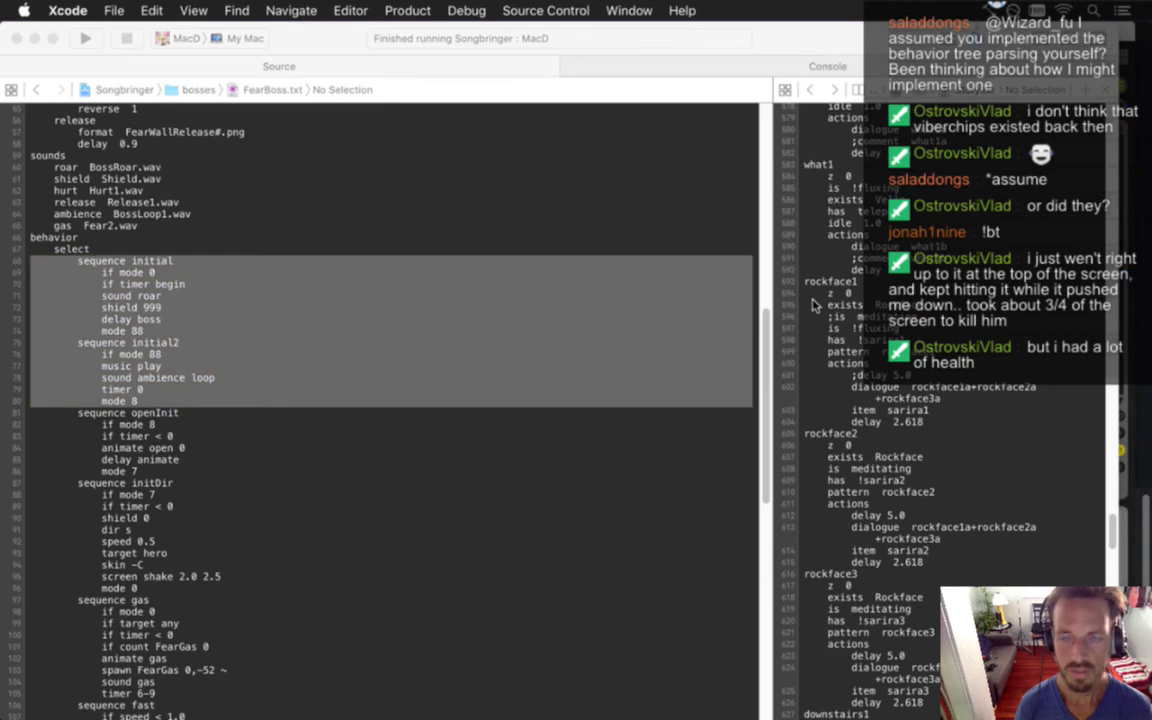
type("githu")
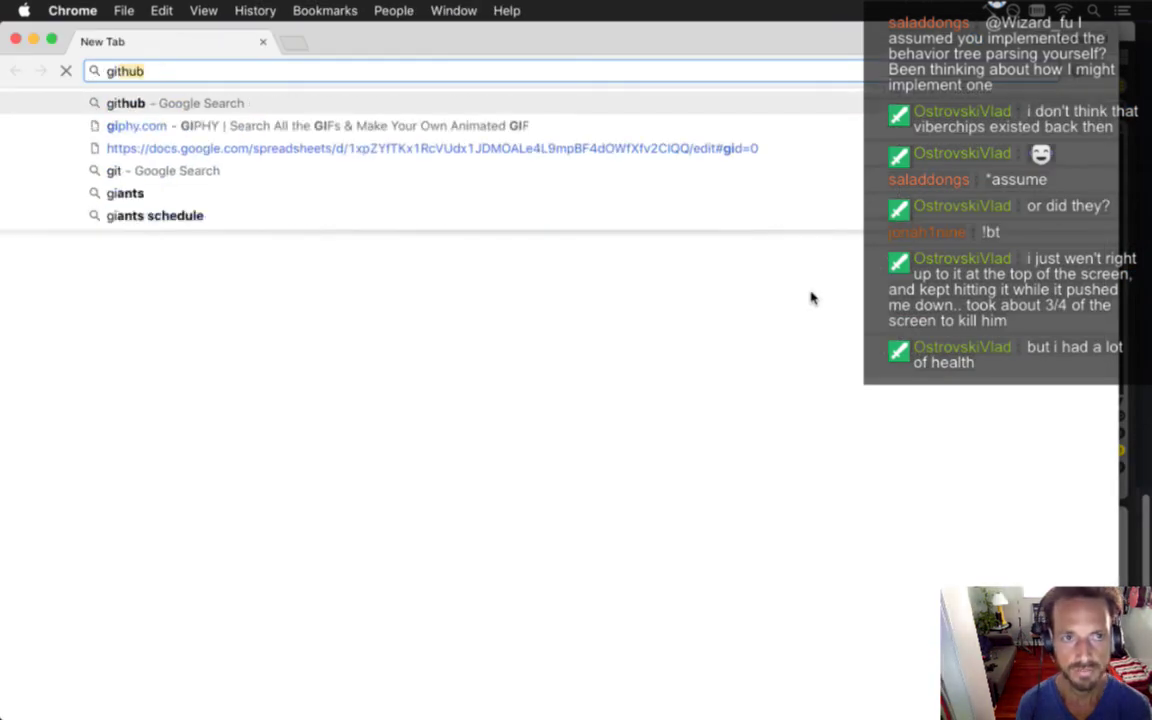
type("b.com/")
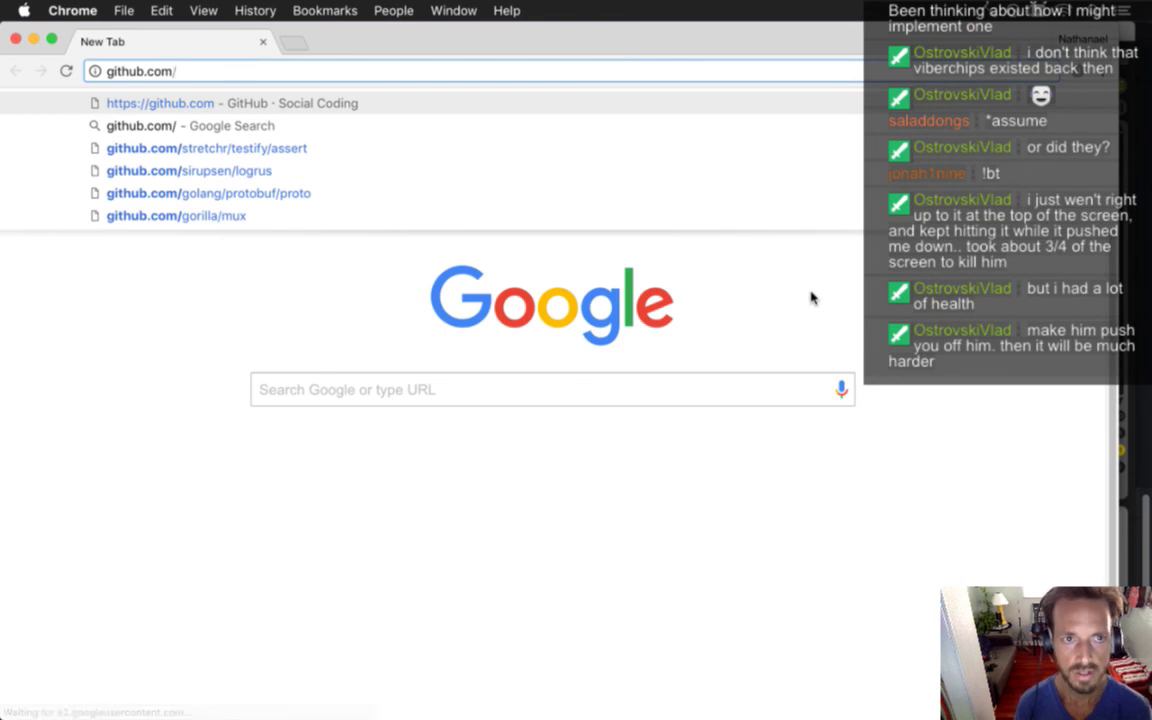
type("natweiss")
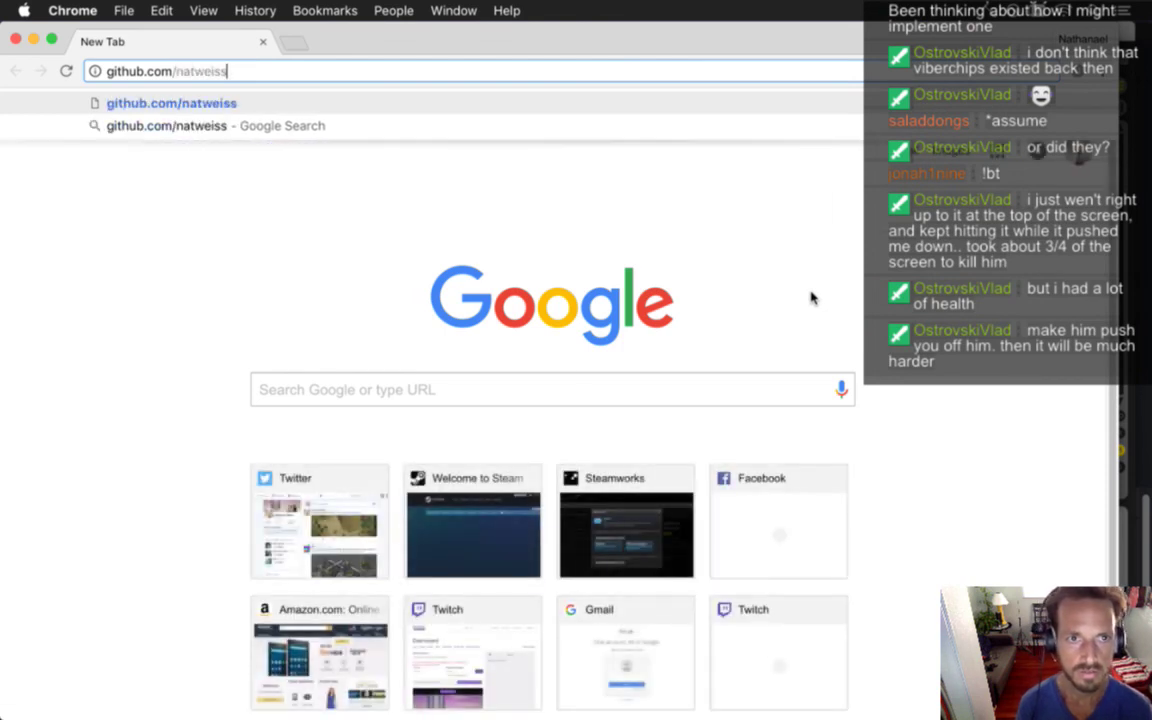
type("/bal")
key("BackSpace")
key("BackSpace")
key("BackSpace")
type("va")
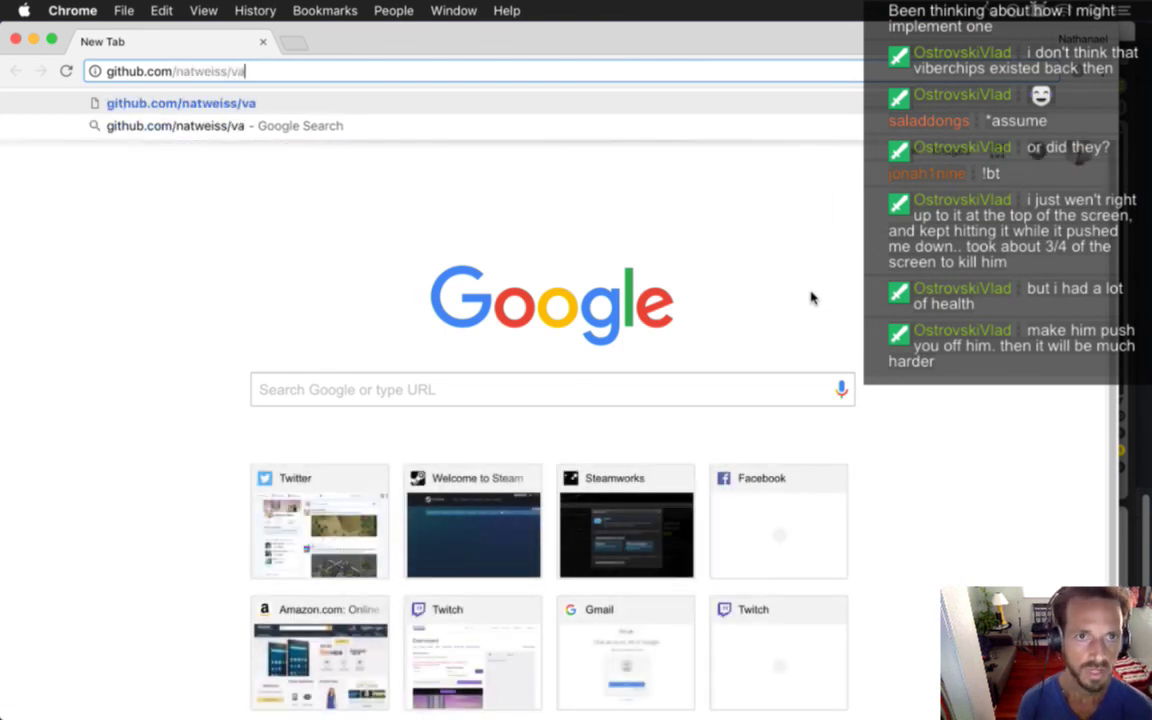
type("ltree")
key("Return")
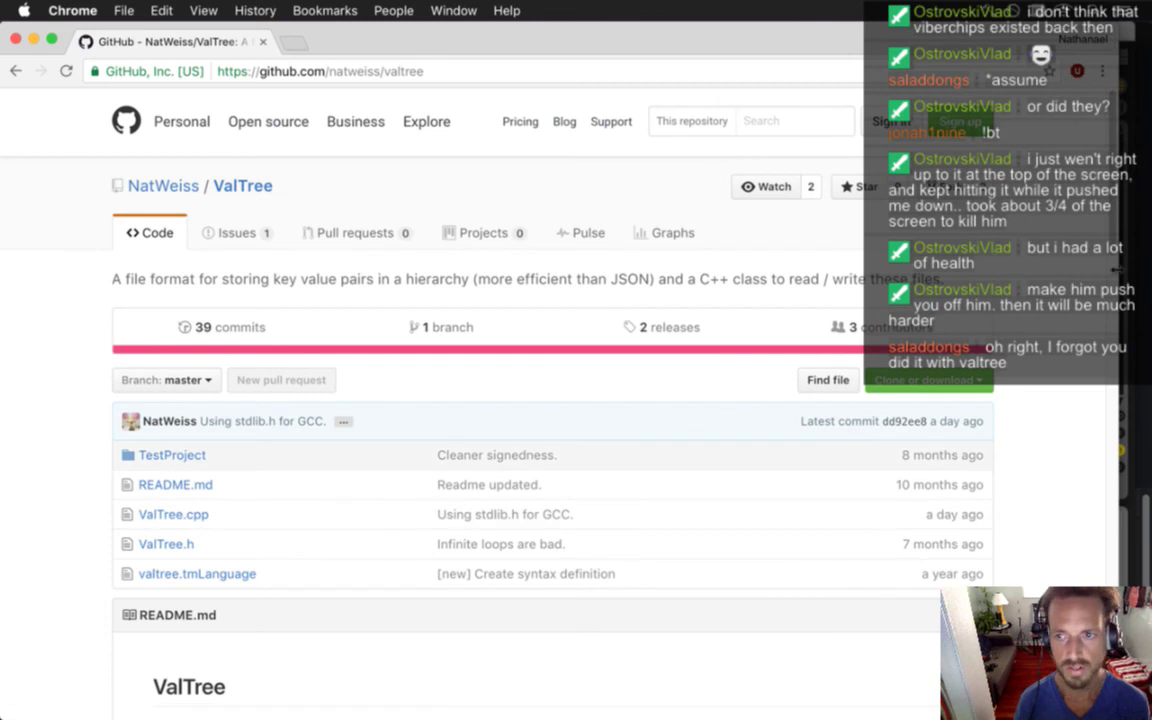
scroll(1141, 282, "down", 10)
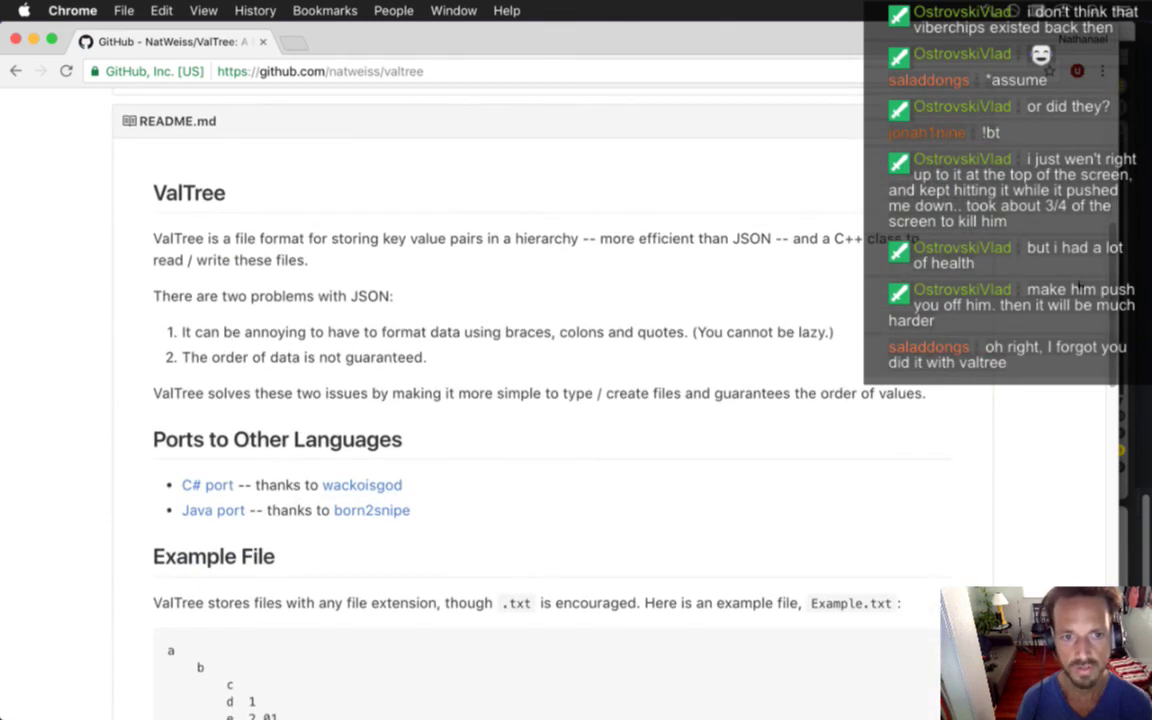
scroll(1060, 320, "up", 10)
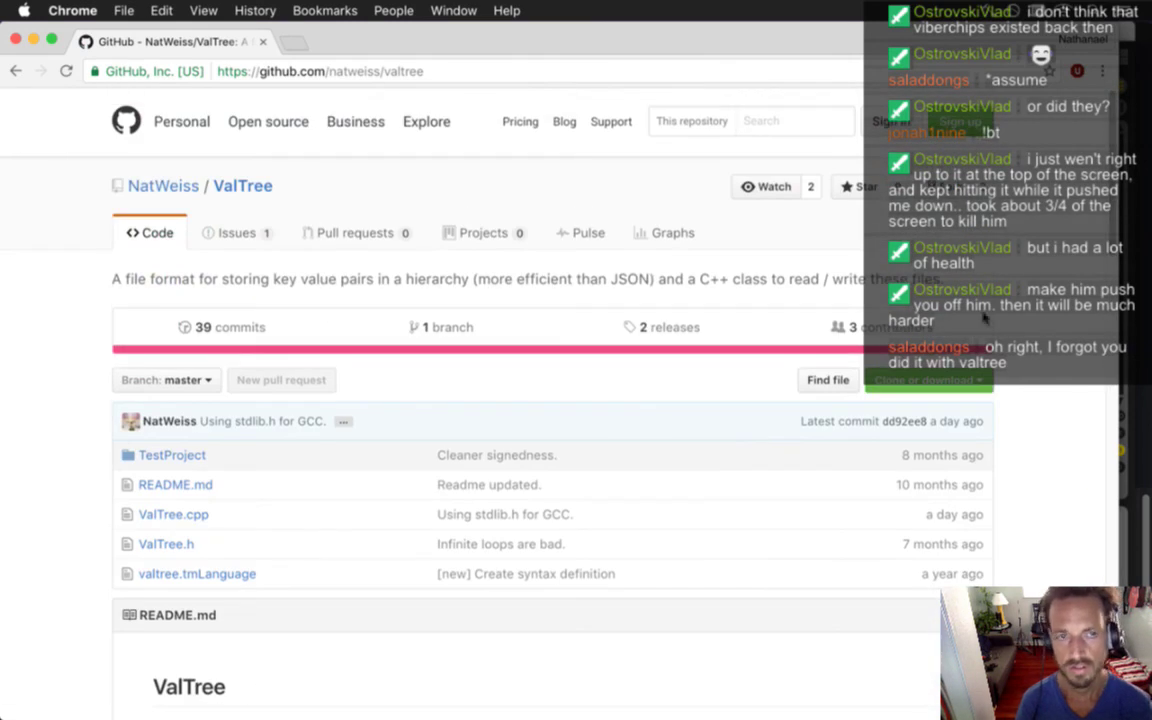
Switch back to Xcode and open Constants.h by searching for consth
key("super+Tab")
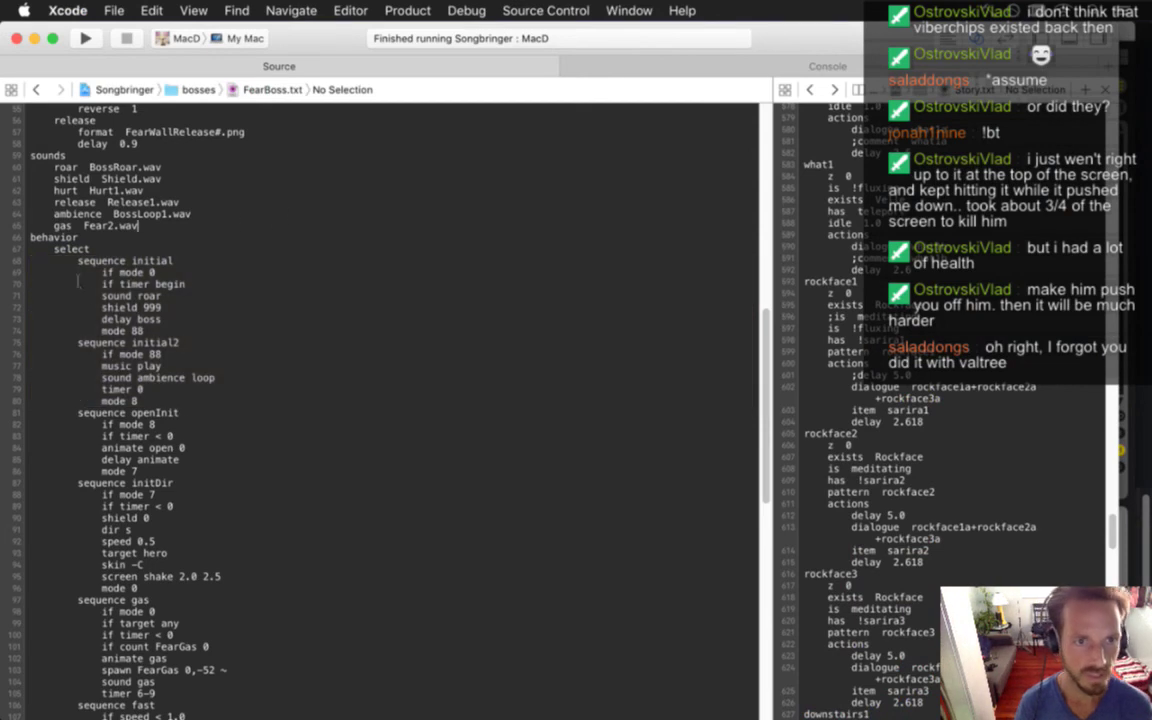
left_click(188, 284)
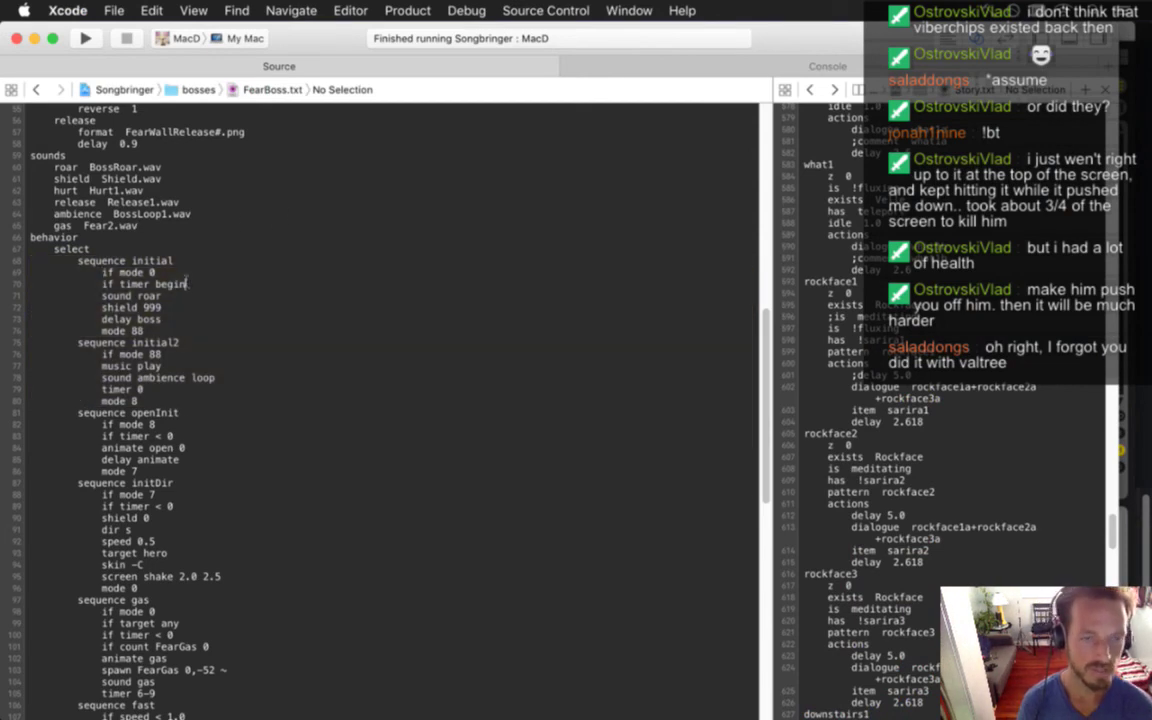
key("super+shift+o")
type("fearbos")
key("super+a")
type("consth")
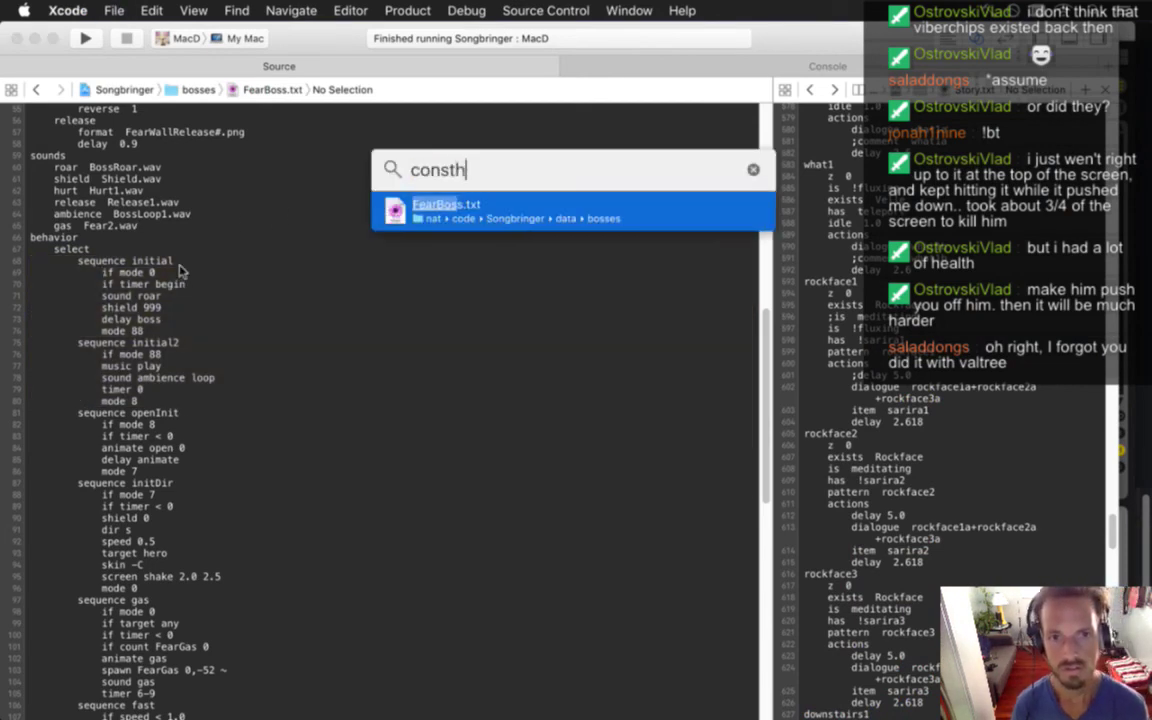
key("Return")
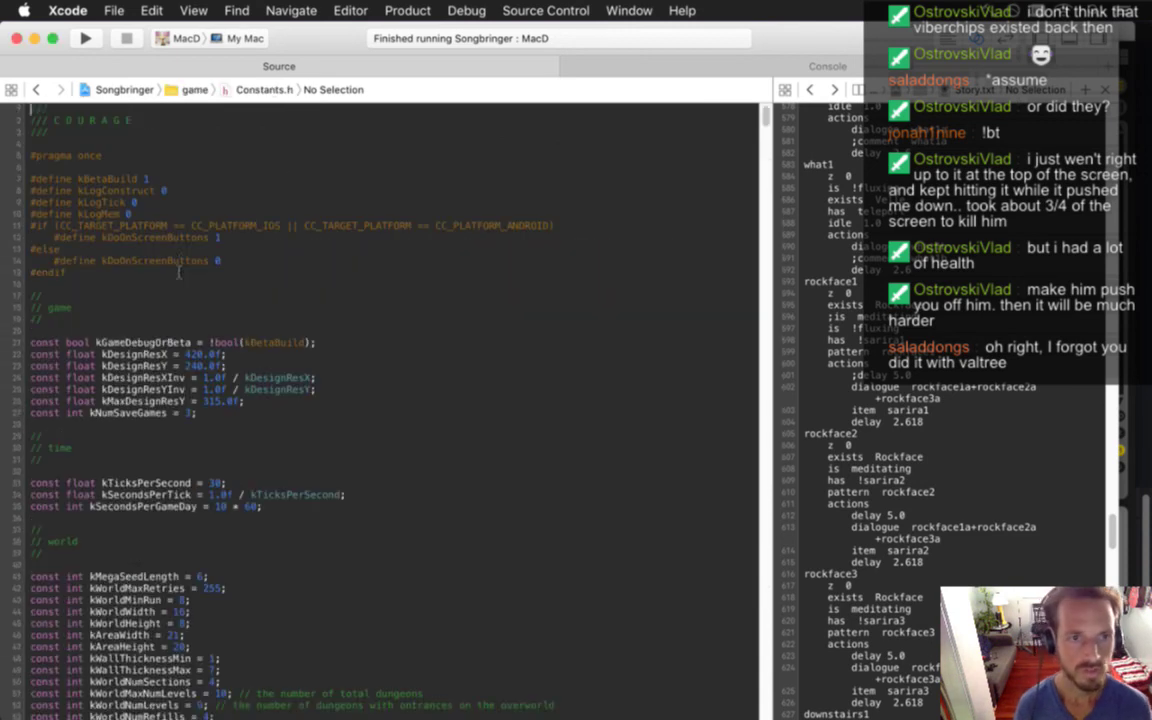
Search Constants.h for vior to locate the enum of behavior constants
key("super+f")
type("vior")
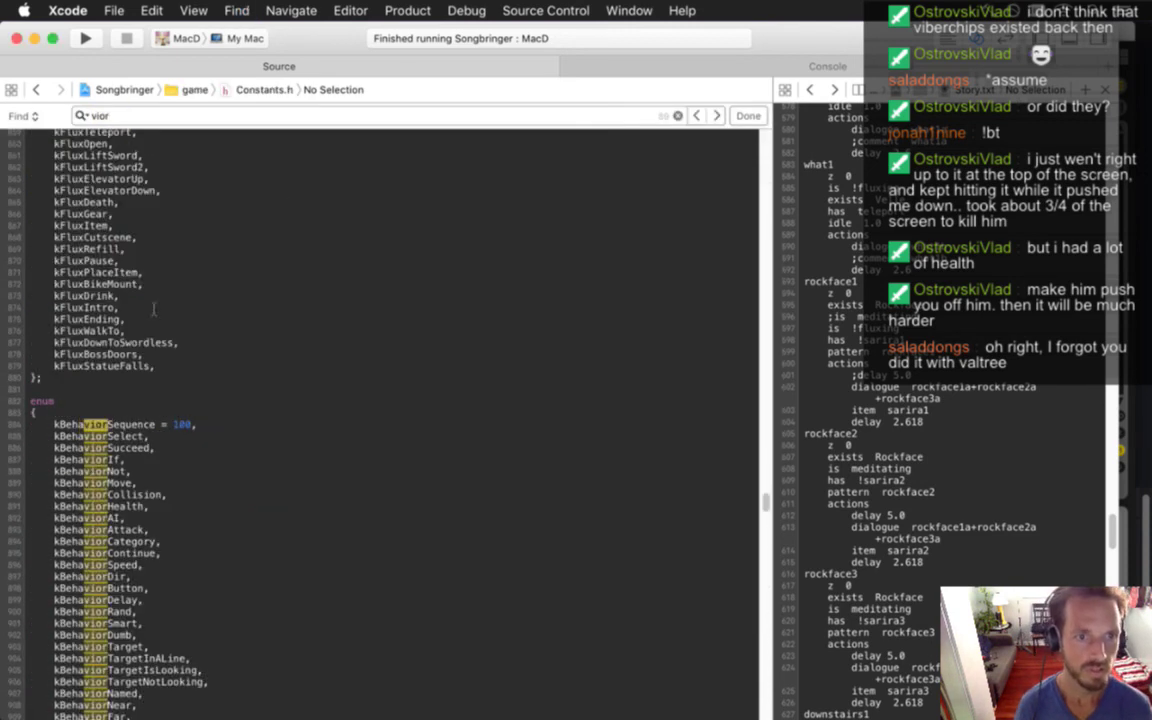
key("Escape")
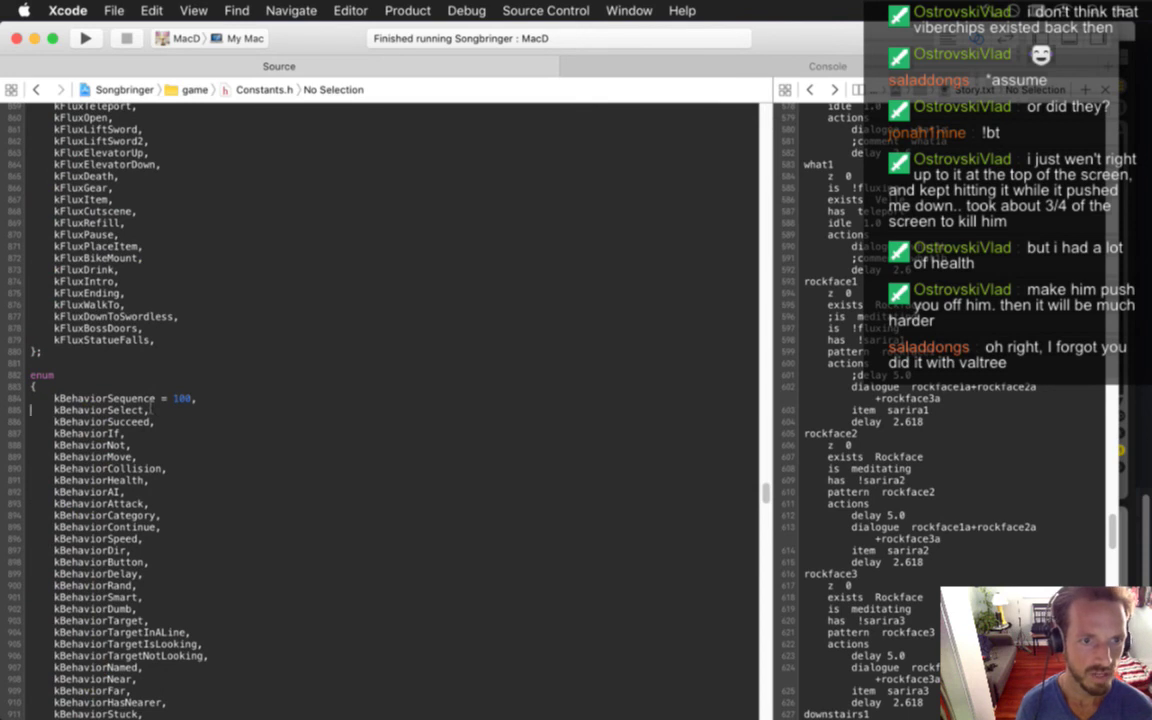
Highlight the kBehavior constants in the enum down to kBehaviorShield to examine the available behavior tree nodes
key("shift+Down")
key("shift+Down")
key("shift+Down")
key("shift+Down")
key("shift+Down")
key("shift+Down")
key("shift+Down")
key("shift+Down")
key("shift+Down")
key("shift+Down")
key("shift+Down")
key("shift+Down")
key("shift+Down")
key("shift+Down")
key("shift+Down")
key("shift+Down")
key("shift+Down")
key("shift+Down")
key("shift+Down")
key("shift+Down")
key("shift+Down")
key("shift+Down")
key("shift+Down")
key("shift+Down")
key("shift+Down")
key("shift+Down")
key("shift+Down")
key("shift+Down")
key("shift+Down")
key("shift+Down")
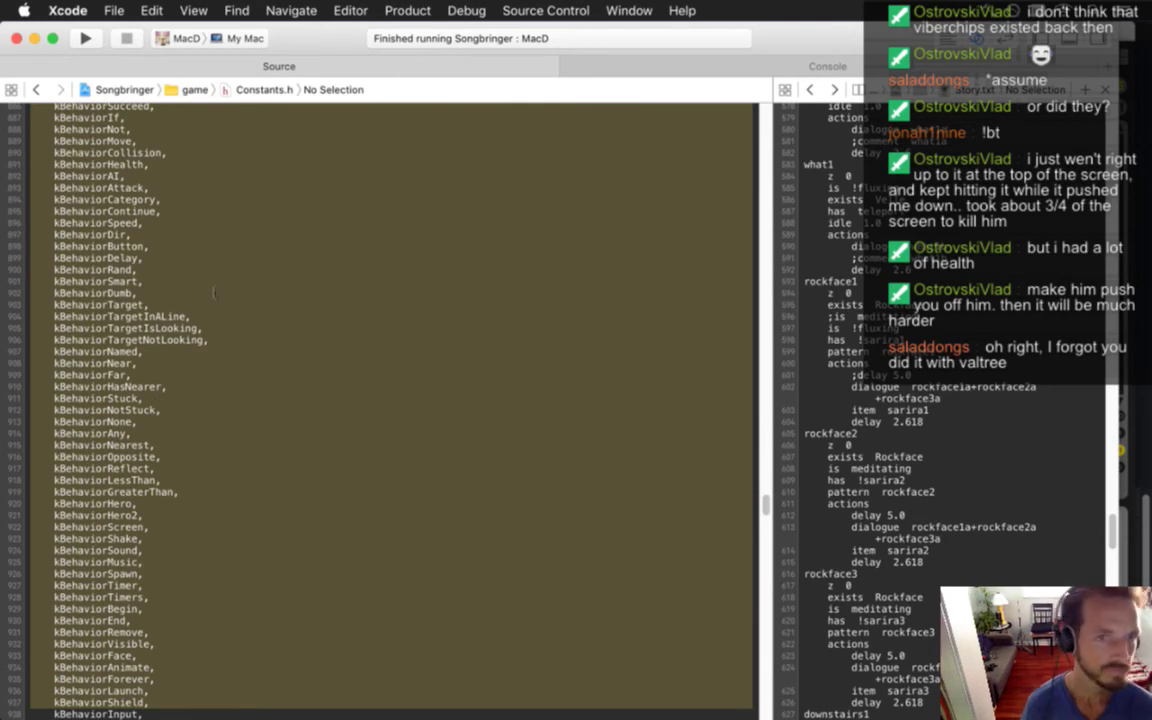
left_click(199, 253)
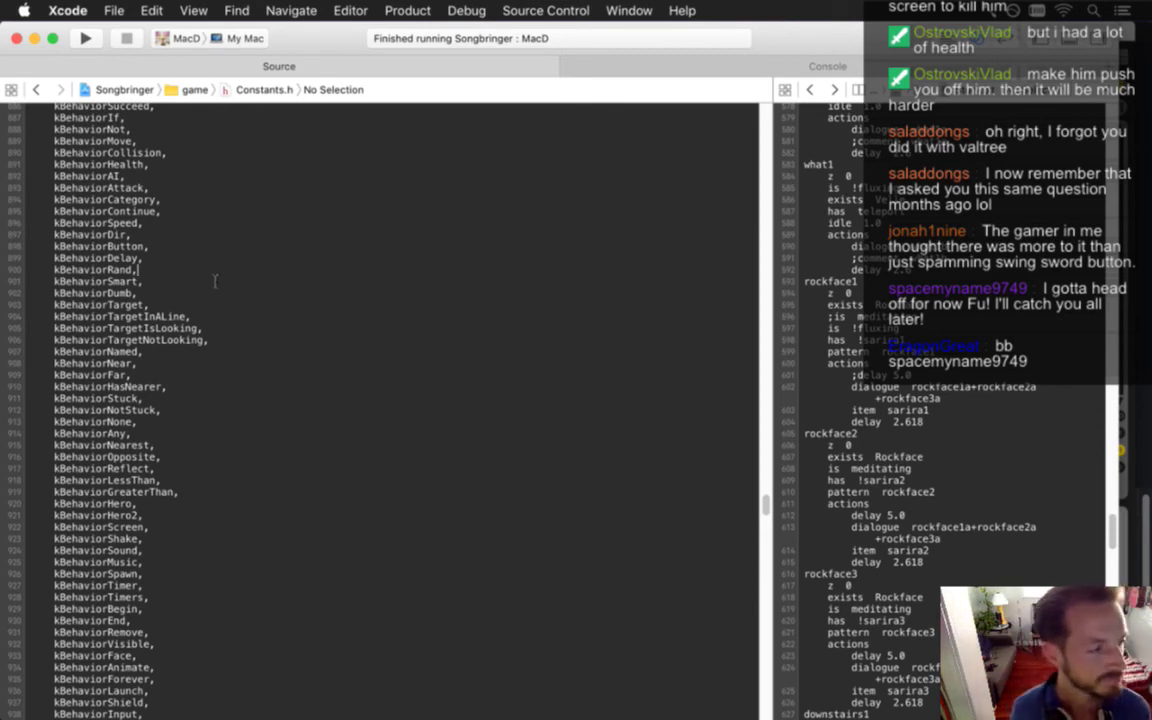
Go back from Constants.h through the visited files and run the game to check the rock face's dialogue timing
key("super+Tab")
key("super+Tab")
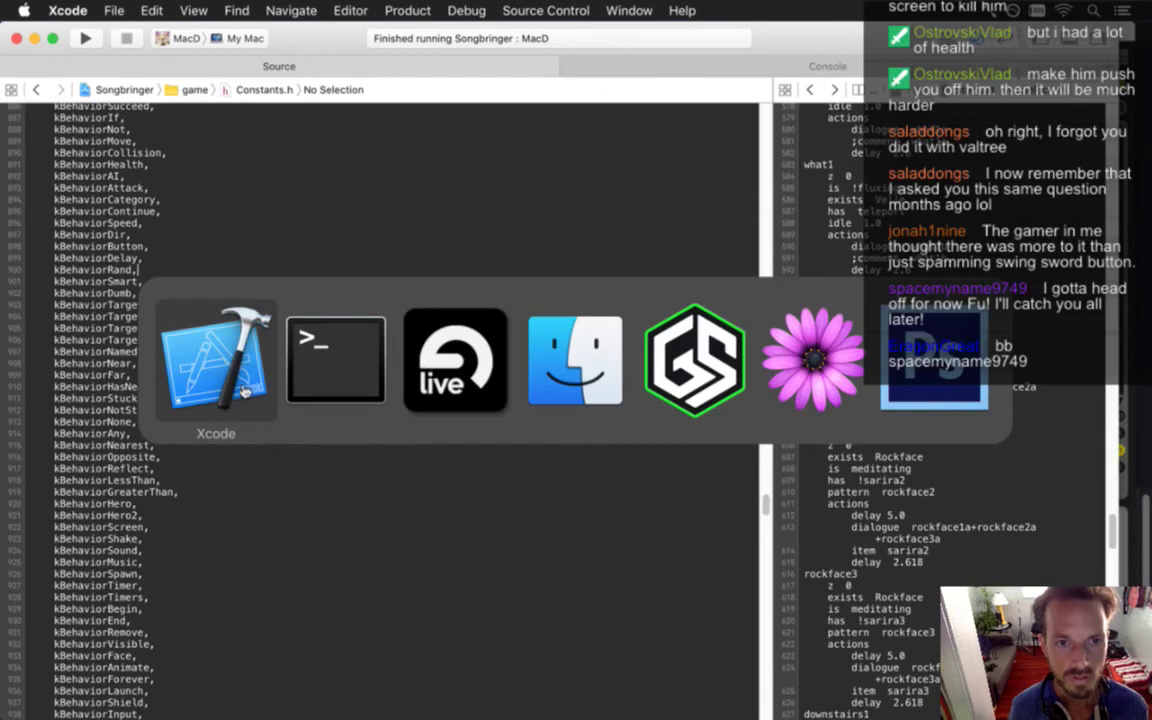
left_click(37, 90)
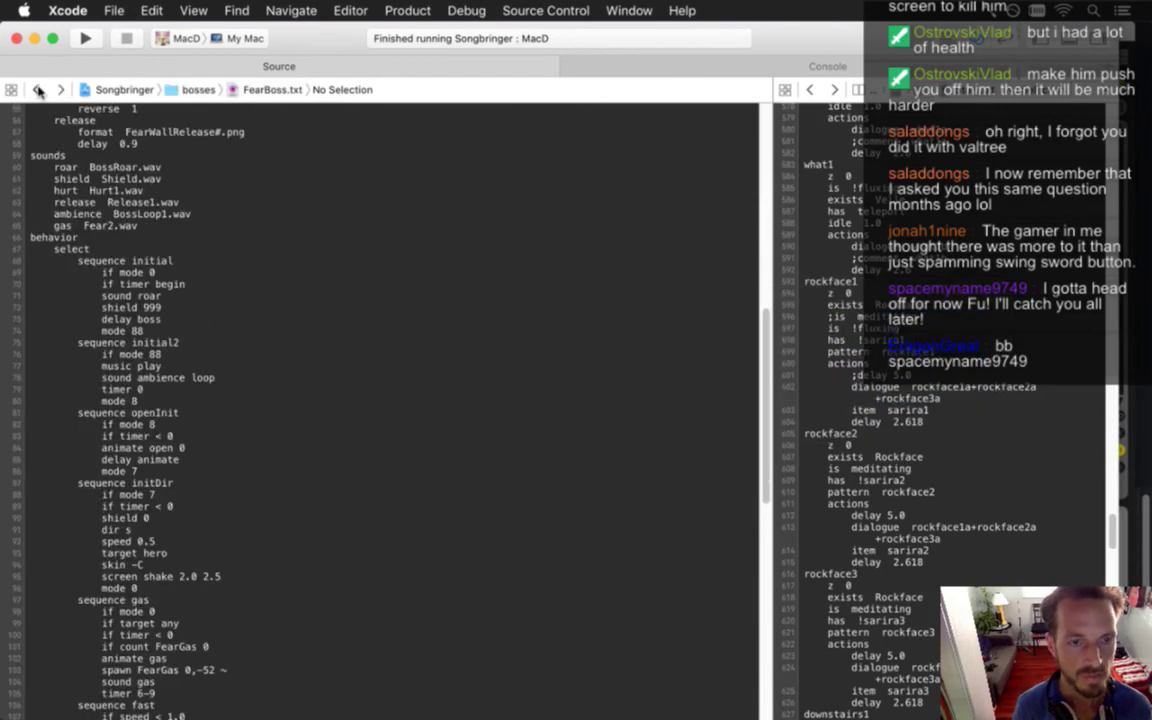
left_click(37, 90)
key("super+r")
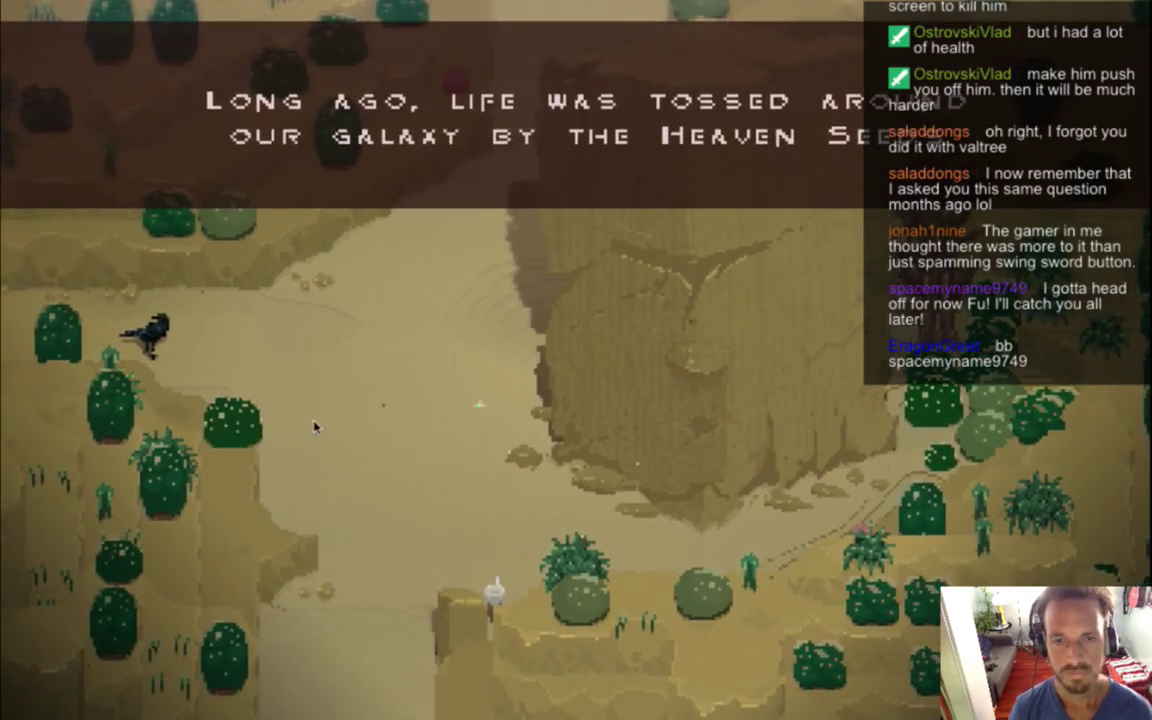
Quit the game and switch to the DialogueRockface project in Ableton Live
key("super+q")
key("super+Tab")
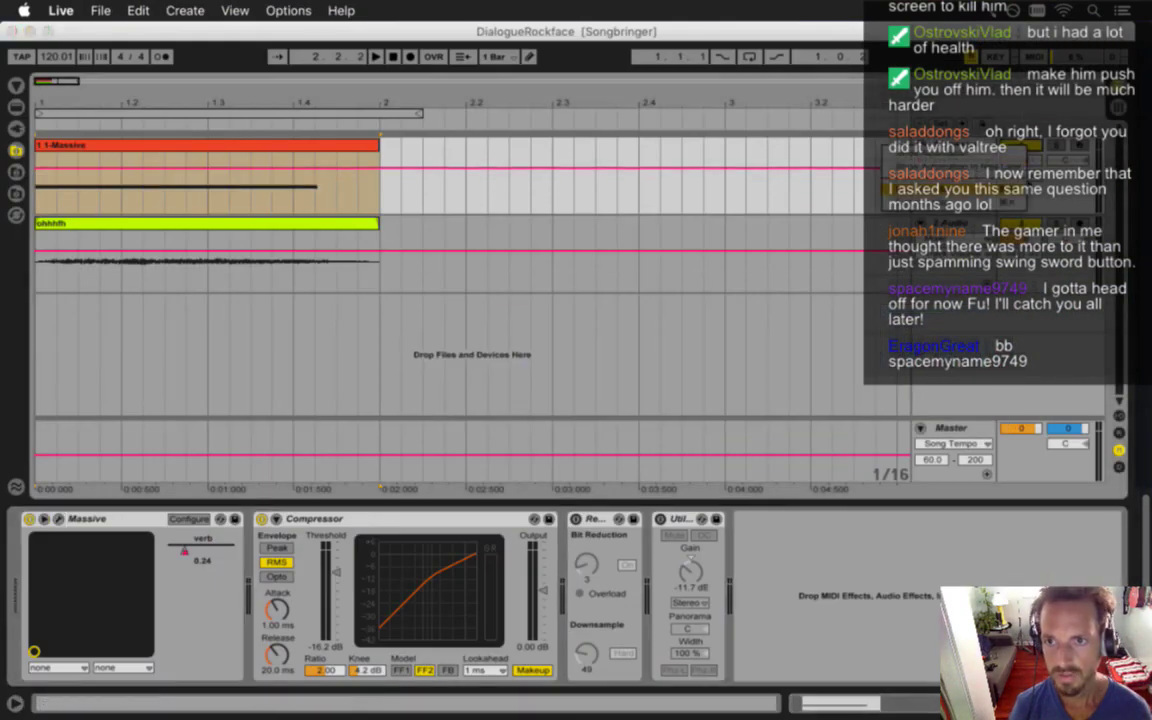
Deactivate the Massive track in the arrangement and save the project
left_click_drag(1025, 147, 1030, 160)
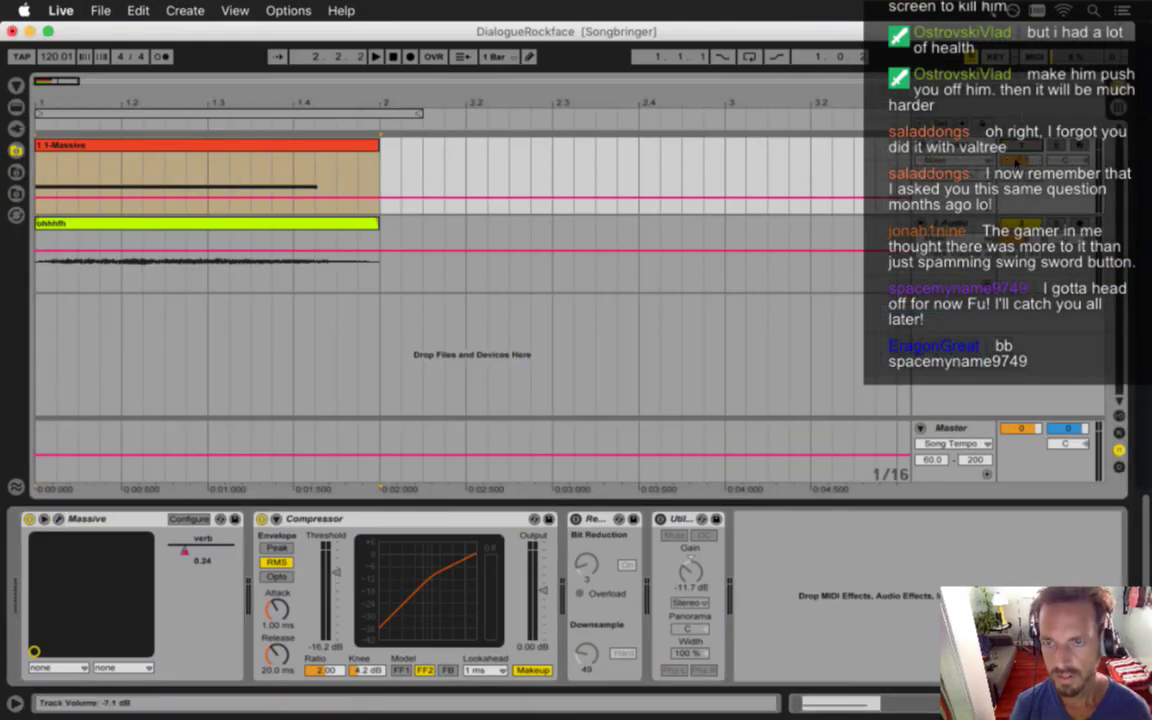
key("super+s")
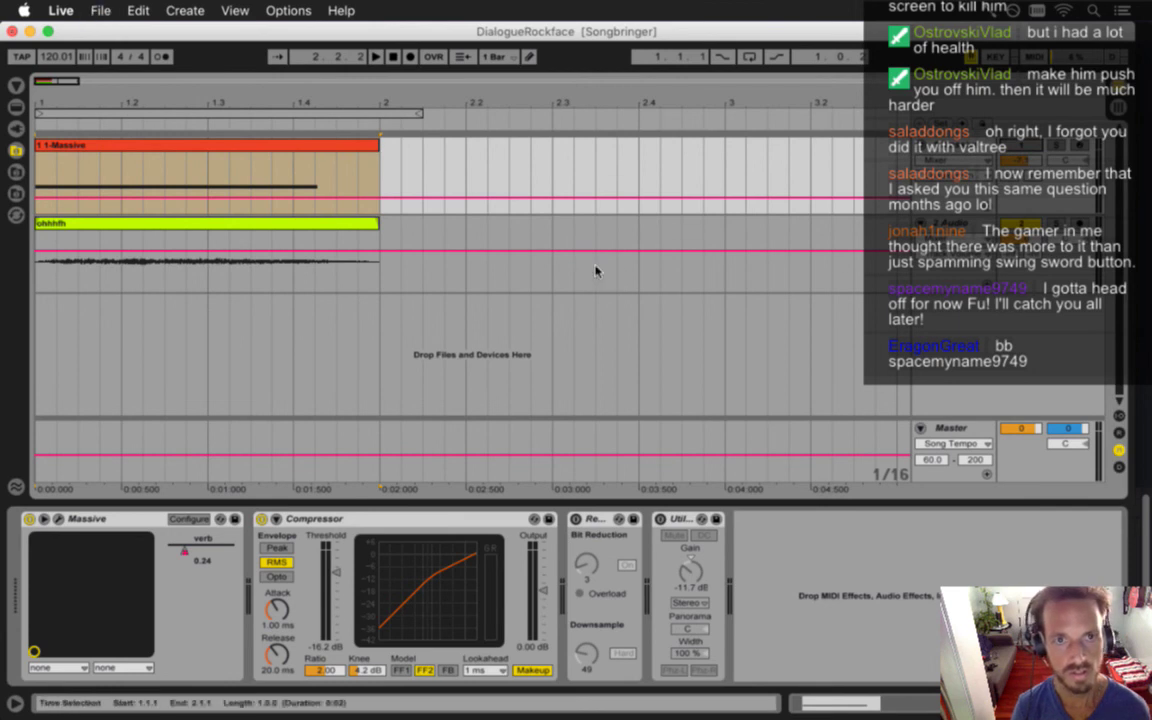
Export the loop range as DialogueRockface in the waves folder, replacing the existing file
left_click(415, 113)
key("super+shift+r")
key("Return")
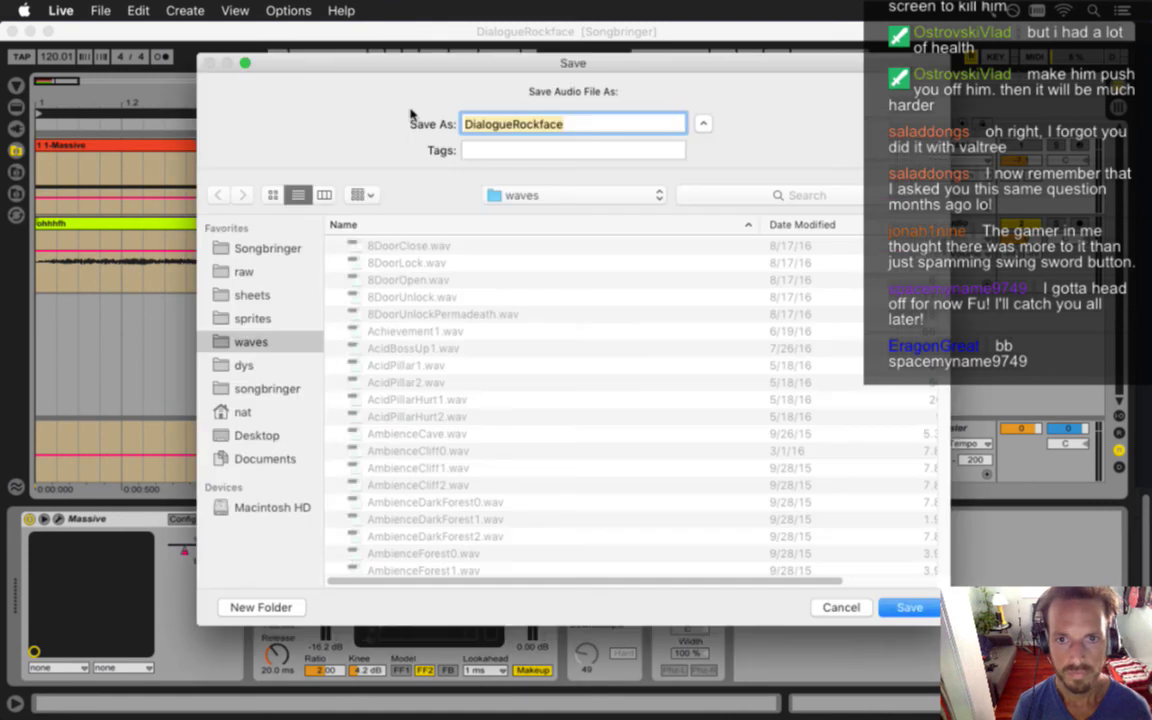
key("Return")
left_click(690, 176)
Run the game from Xcode to check the rock face's dialogue sound, and return to Ableton Live
key("super+Tab")
key("super+r")
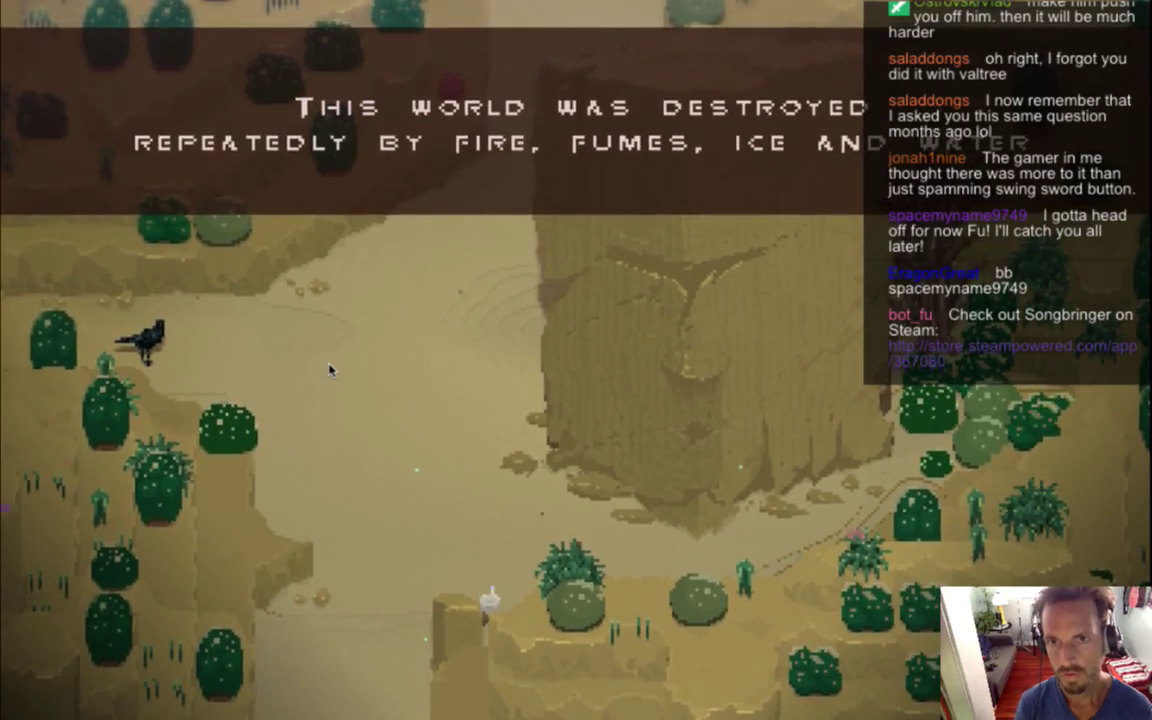
key("super+q")
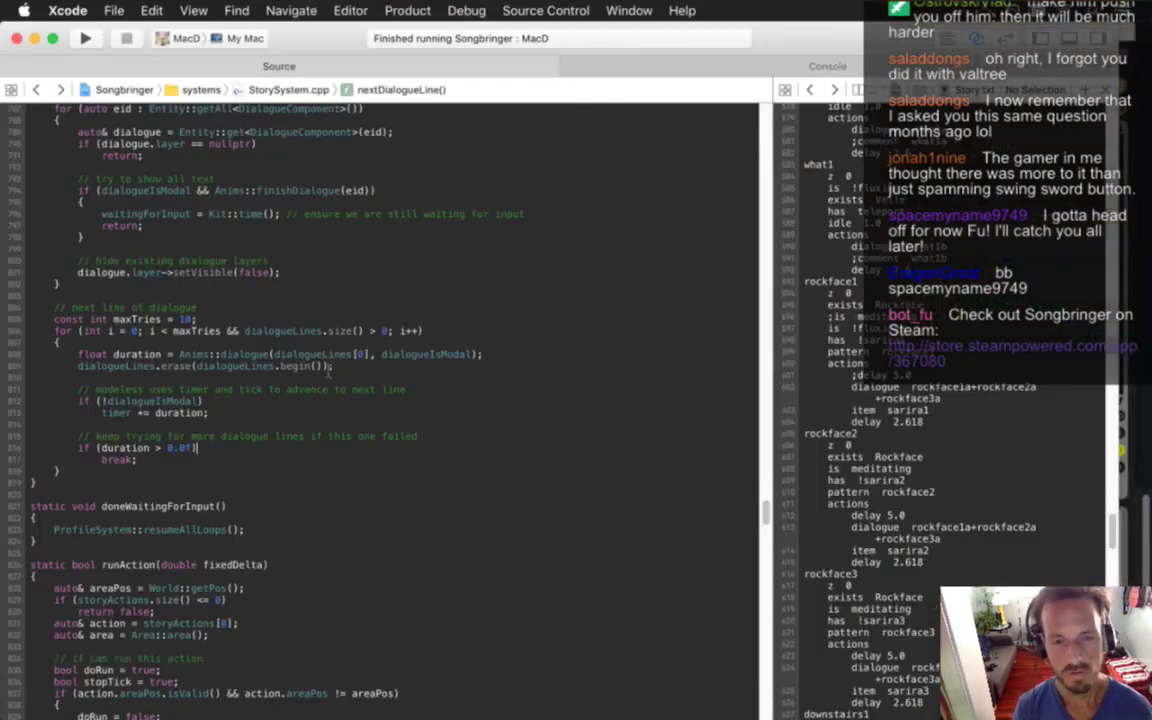
key("super+Tab")
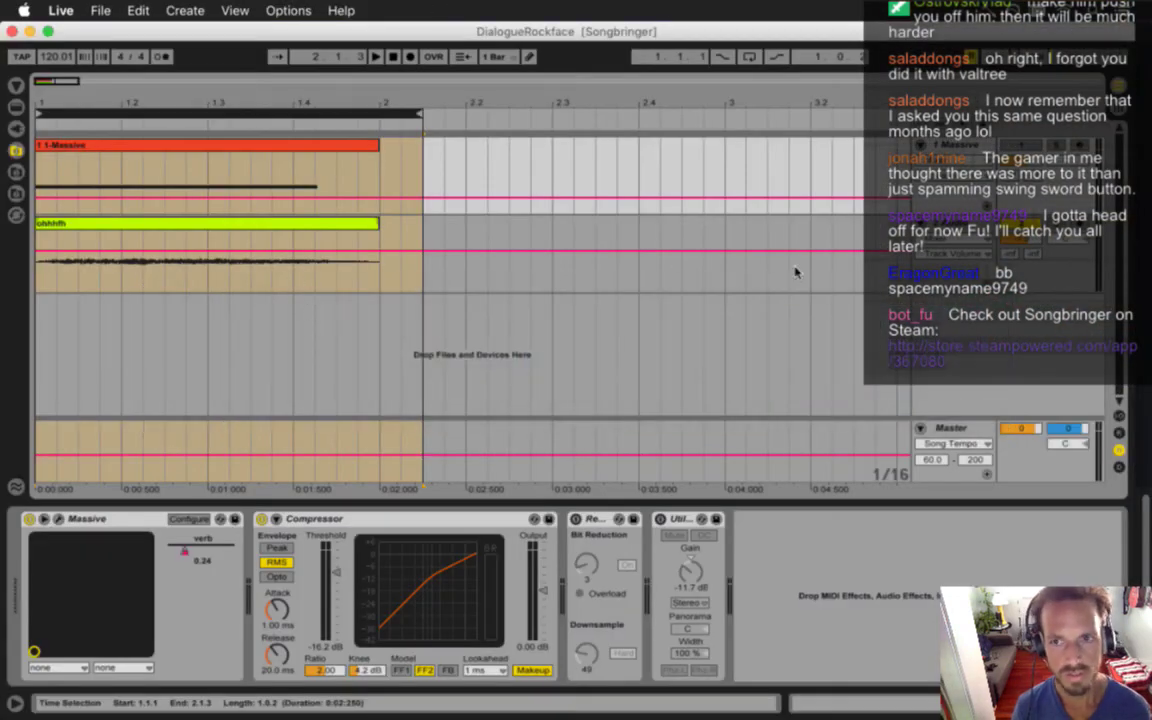
Deactivate the Audio track, activate the Massive track and play the arrangement from the start
left_click(41, 283)
key("space")
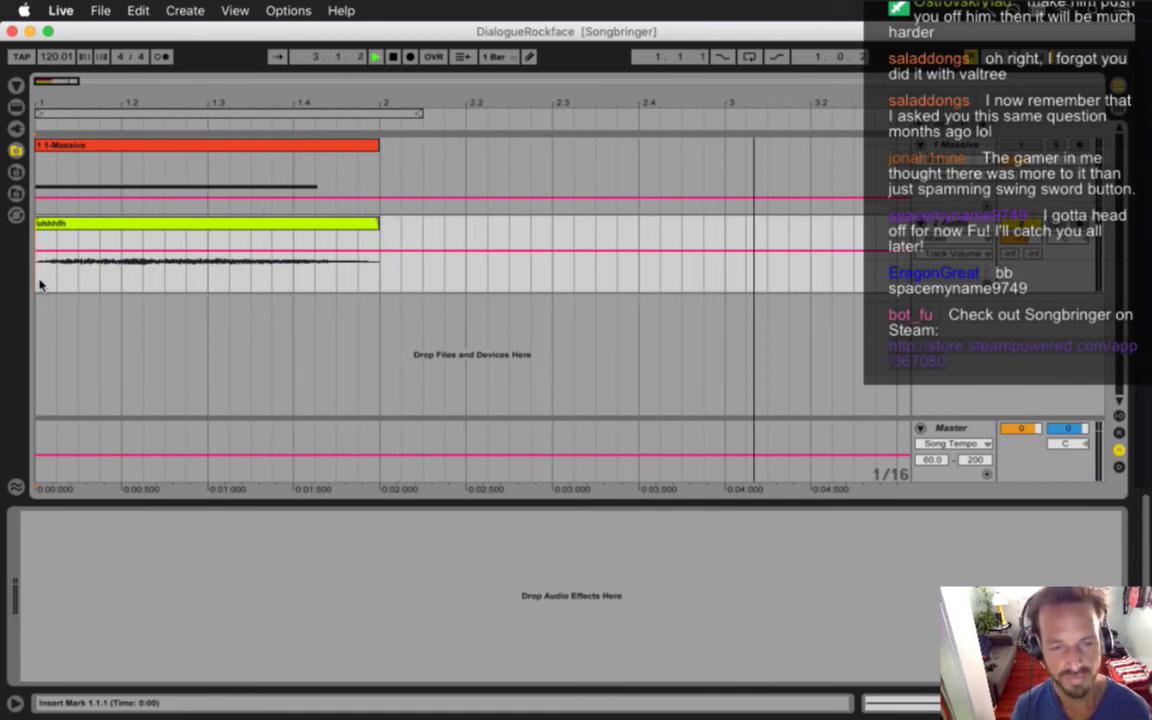
left_click(968, 215)
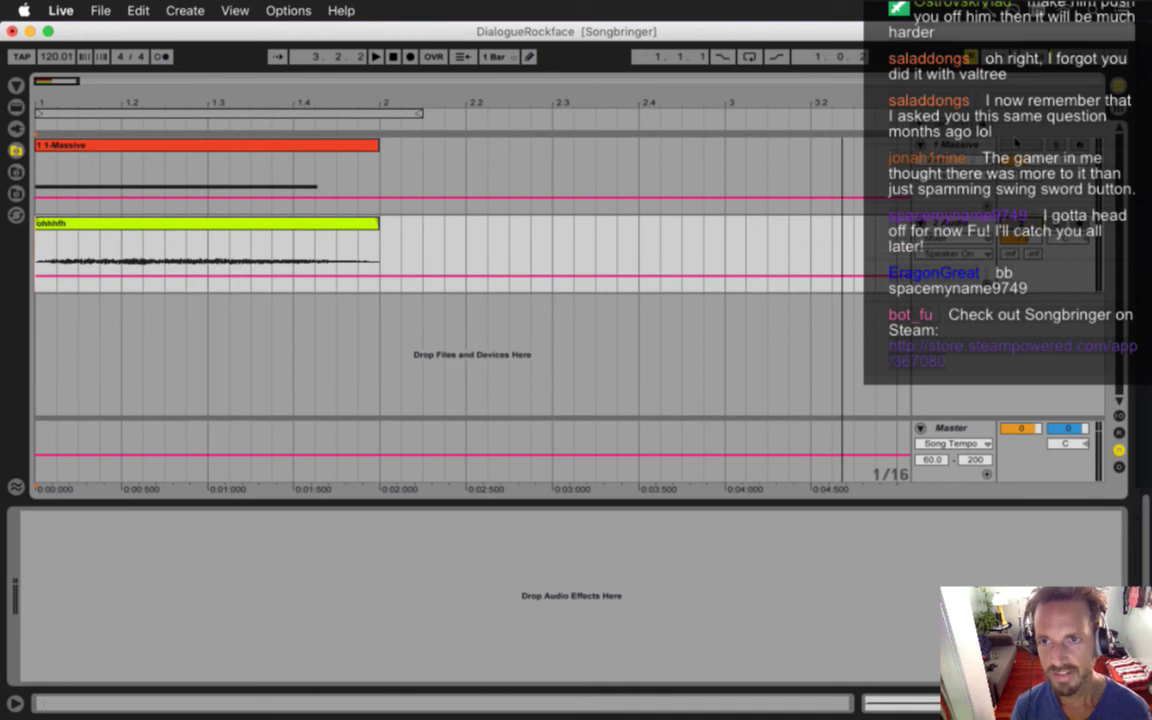
left_click(968, 160)
key("space")
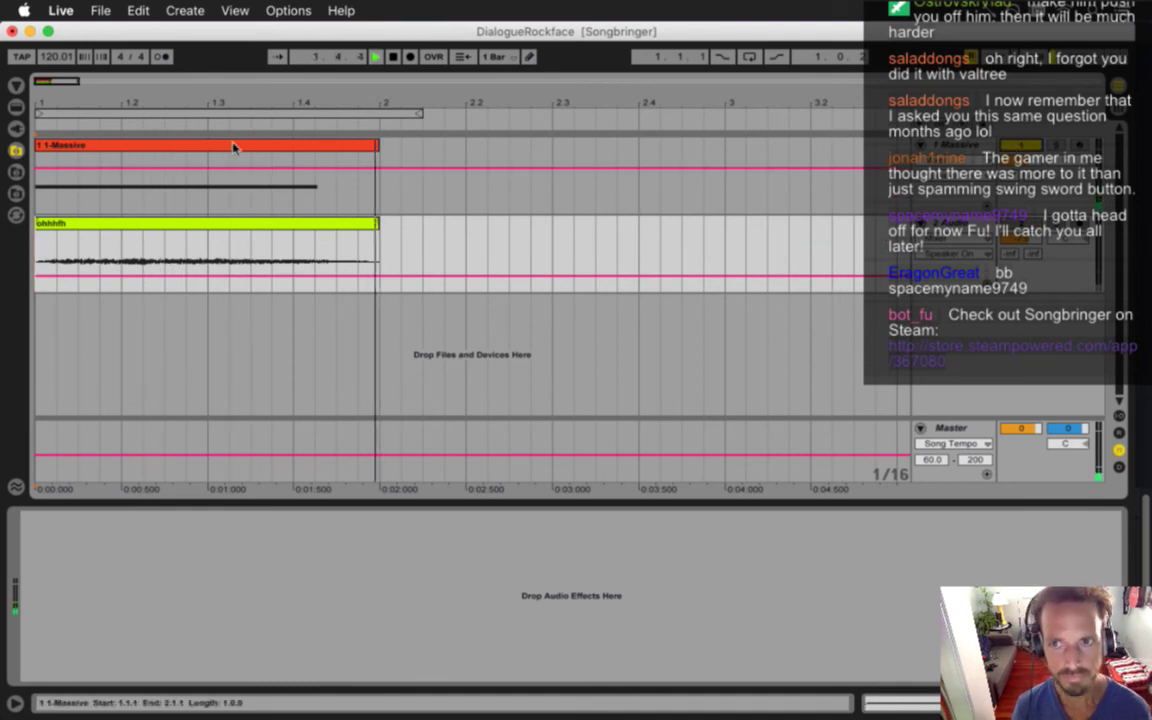
key("space")
Compare playback levels in the session mixer and lower the Massive track's volume to about -14 dB
key("shift+Tab")
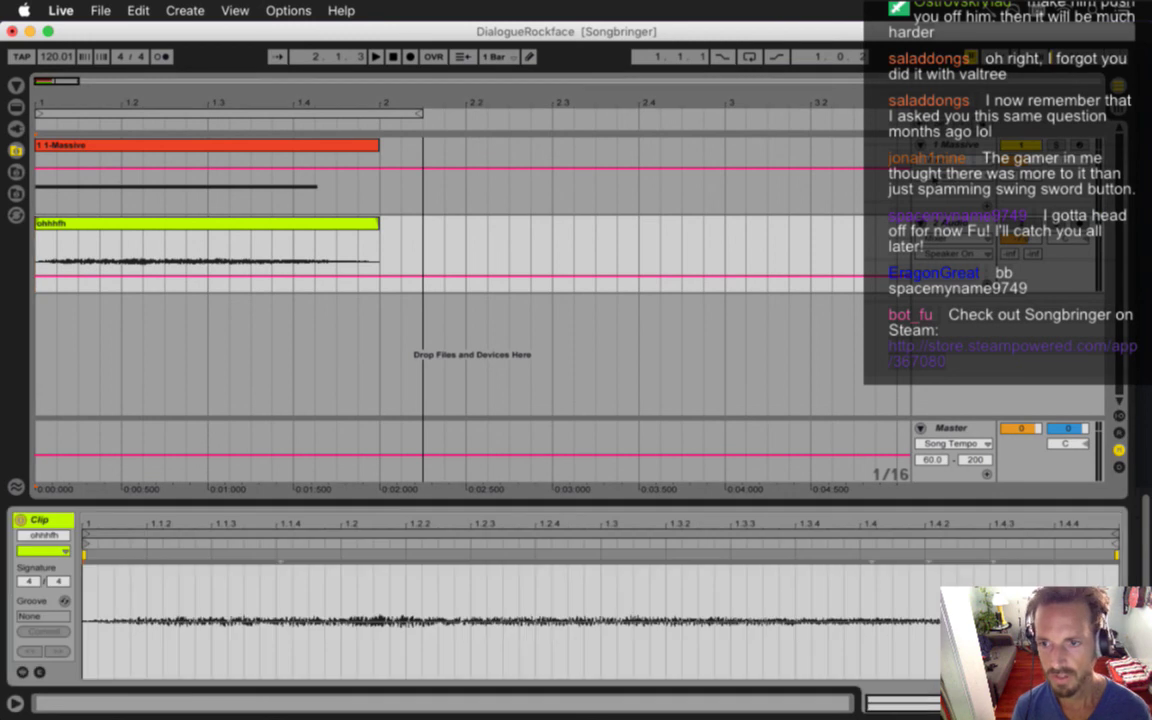
key("shift+Tab")
key("Tab")
key("space")
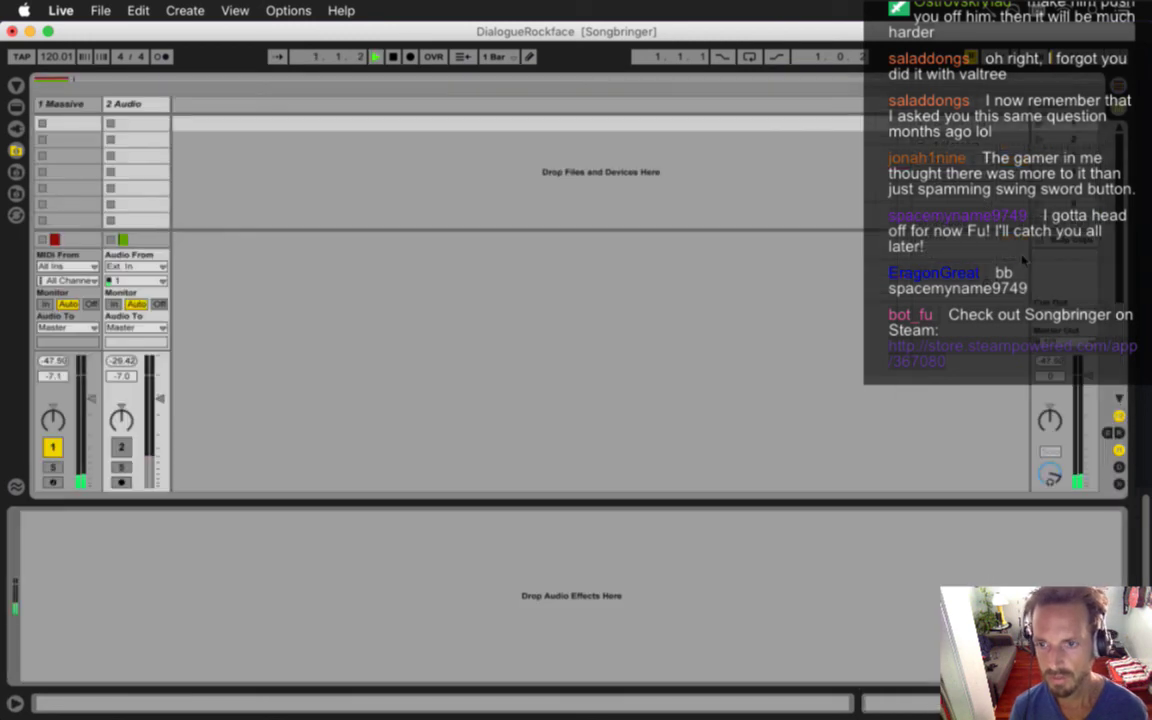
key("Tab")
key("space")
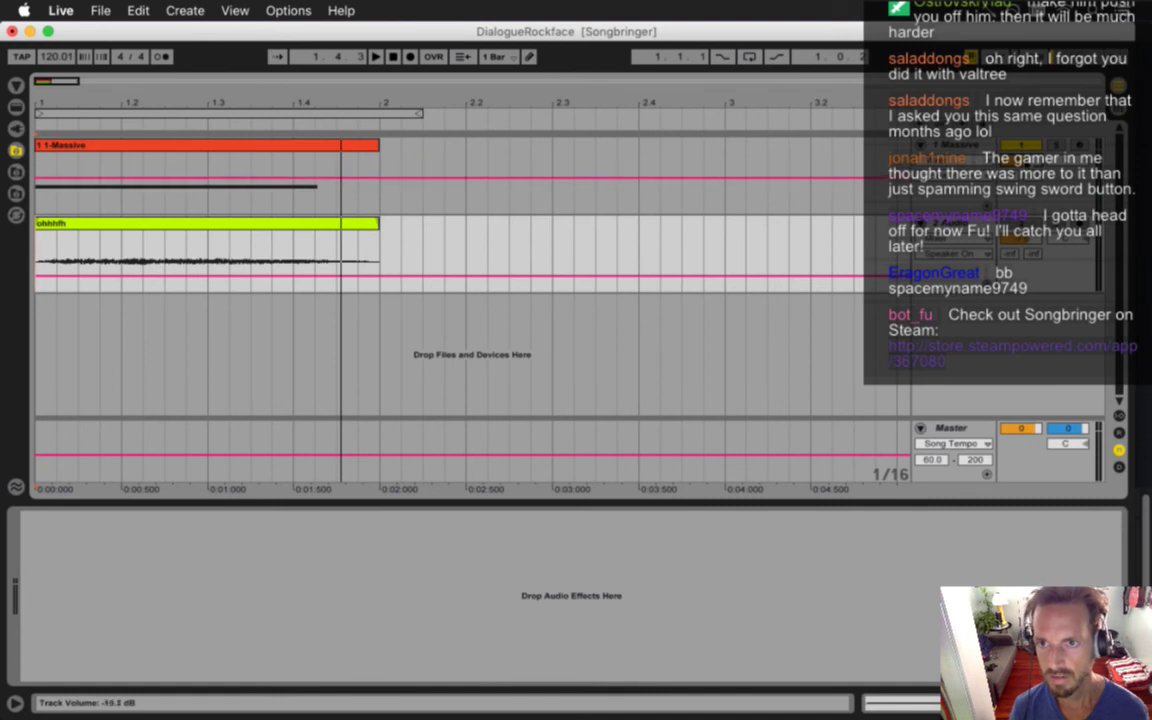
key("Tab")
key("space")
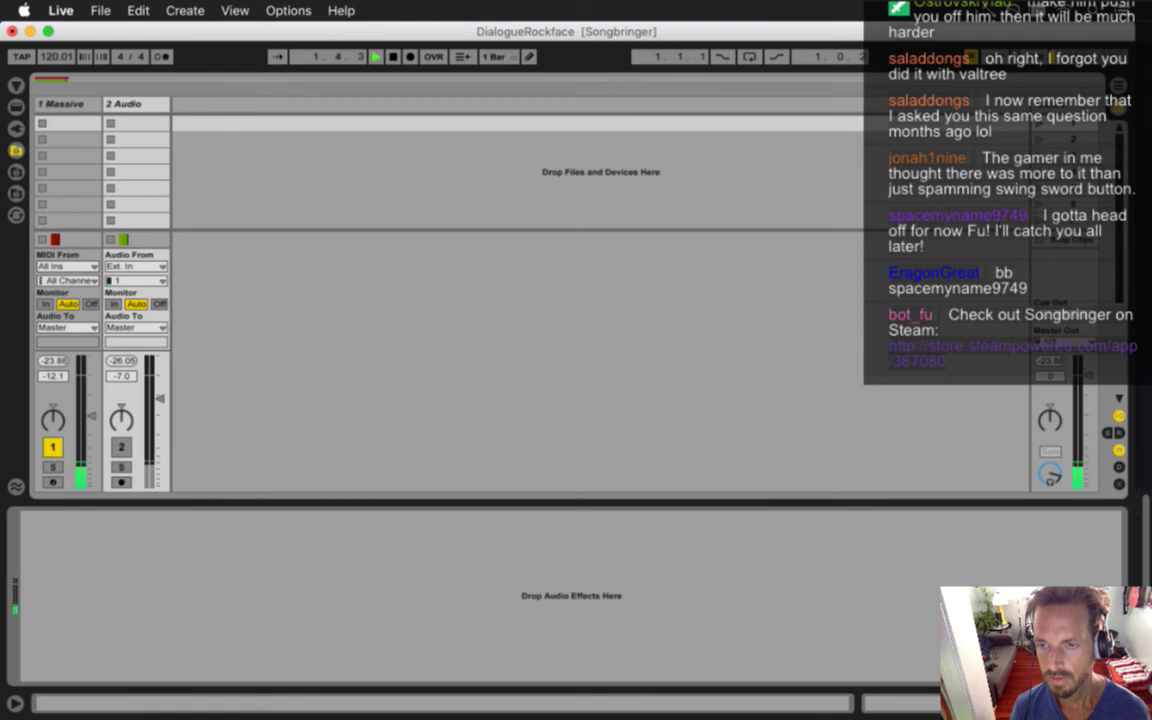
key("Tab")
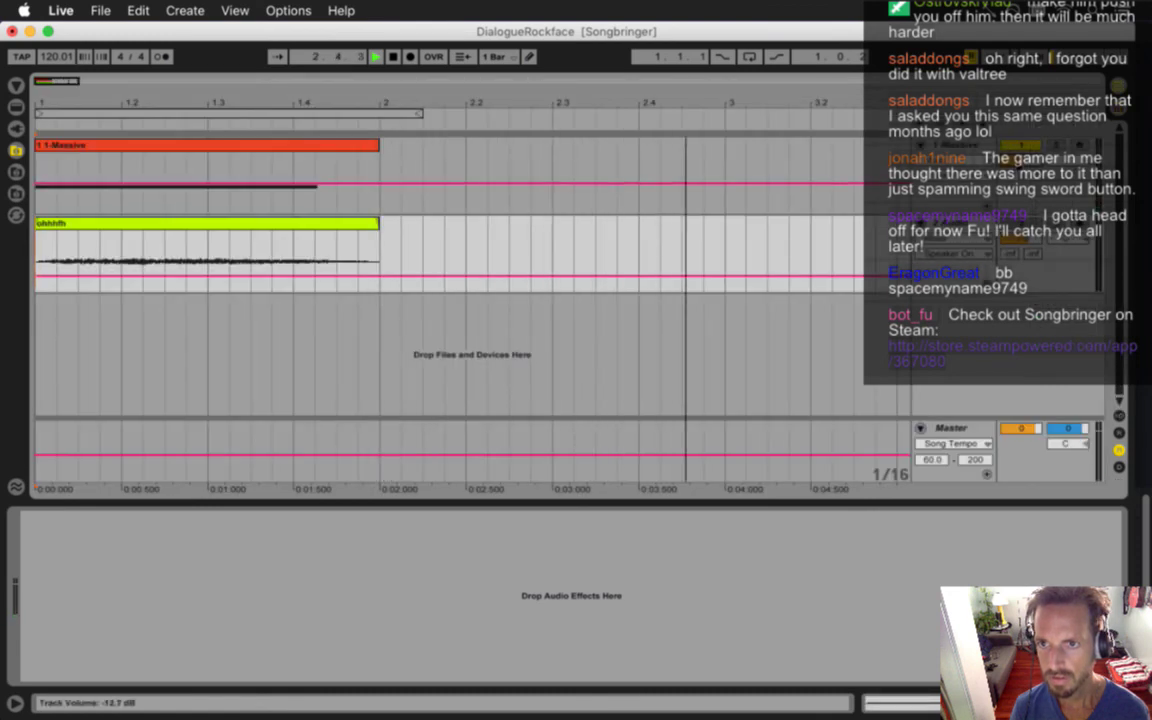
key("space")
Export the loop range over DialogueRockface.wav and run the game from Xcode to check the quieter dialogue sound
left_click(191, 120)
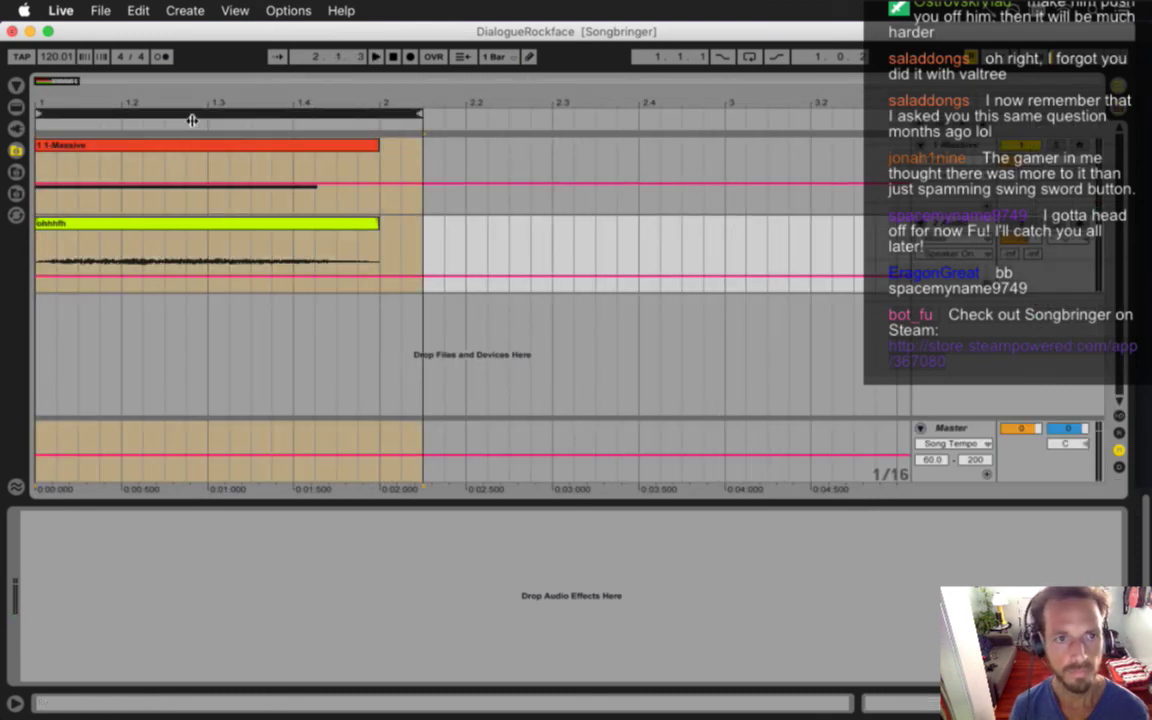
key("super+shift+r")
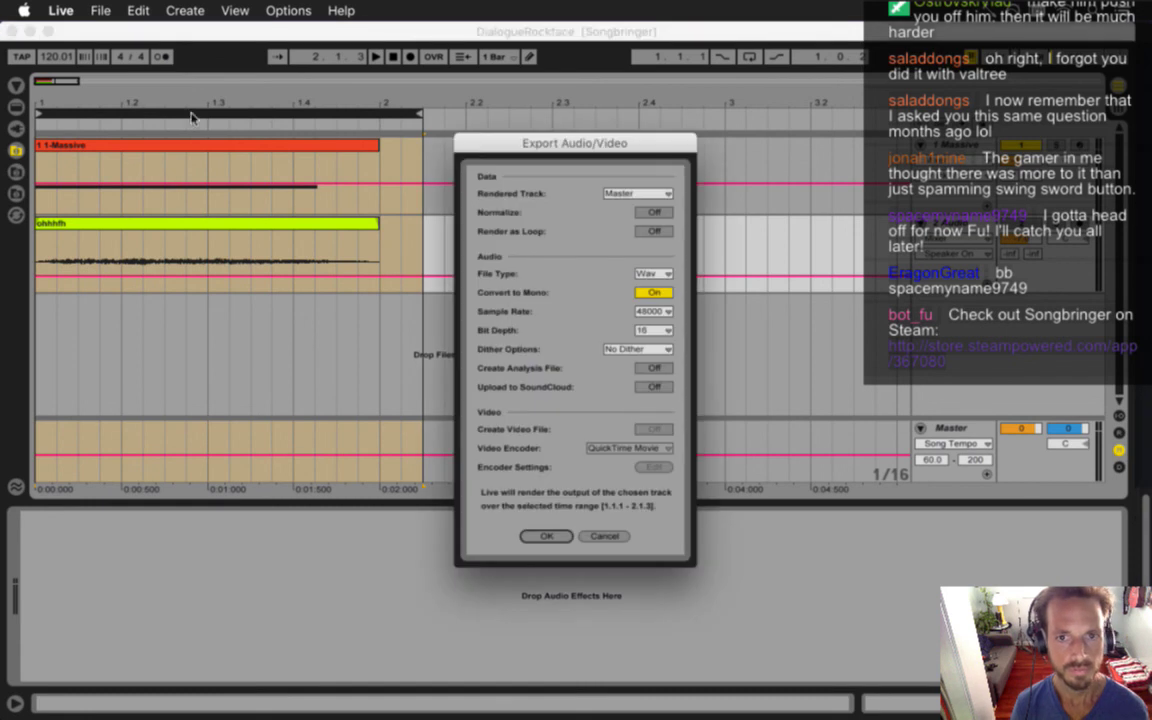
key("Return")
key("Return")
key("Escape")
key("Return")
left_click(705, 182)
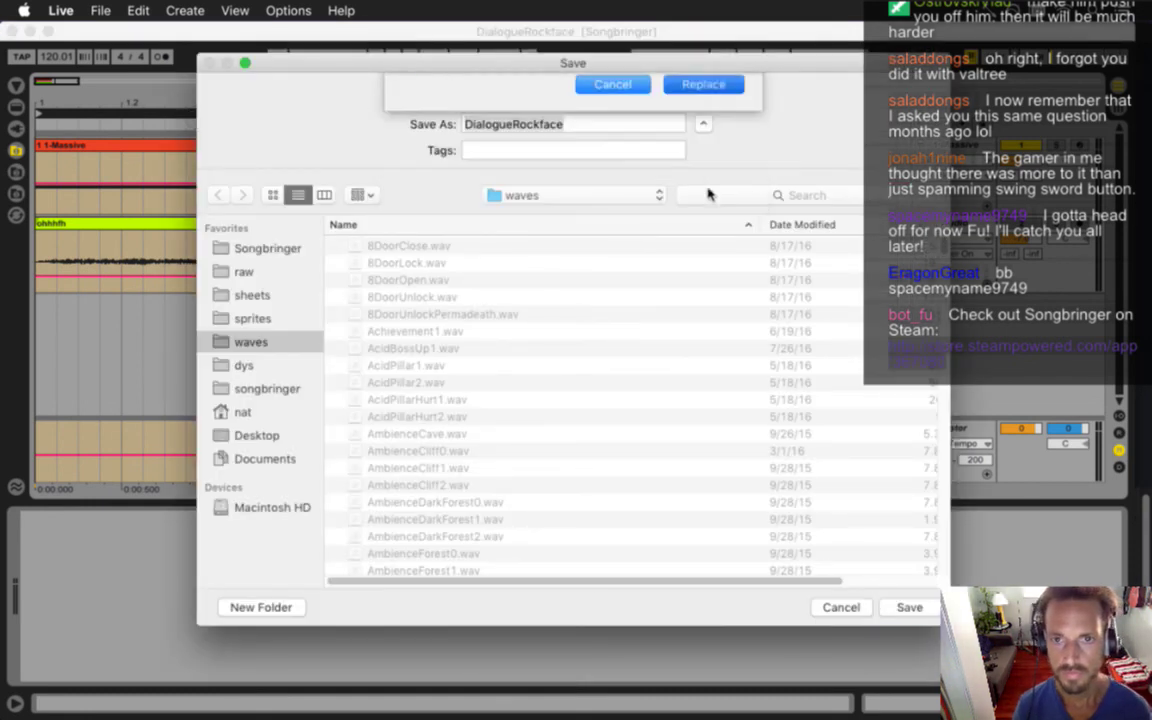
key("super+Tab")
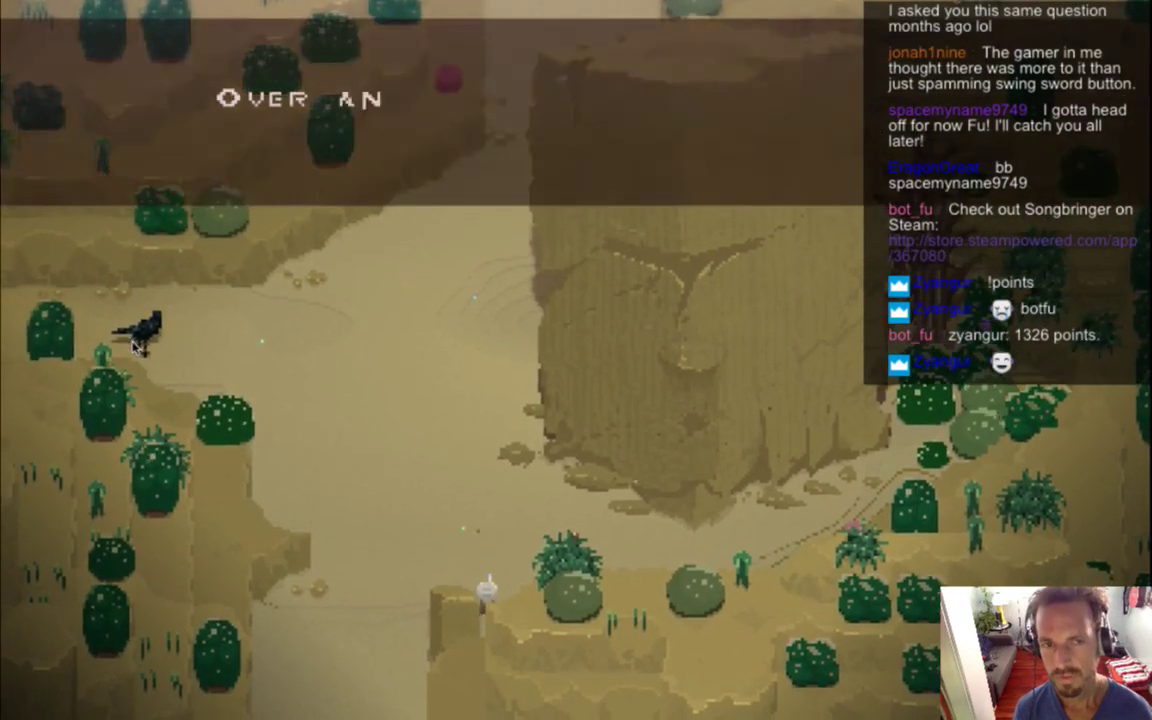
Return to Ableton Live and place a copy of the Massive clip at 2.3.2 on the same track
key("super+Tab")
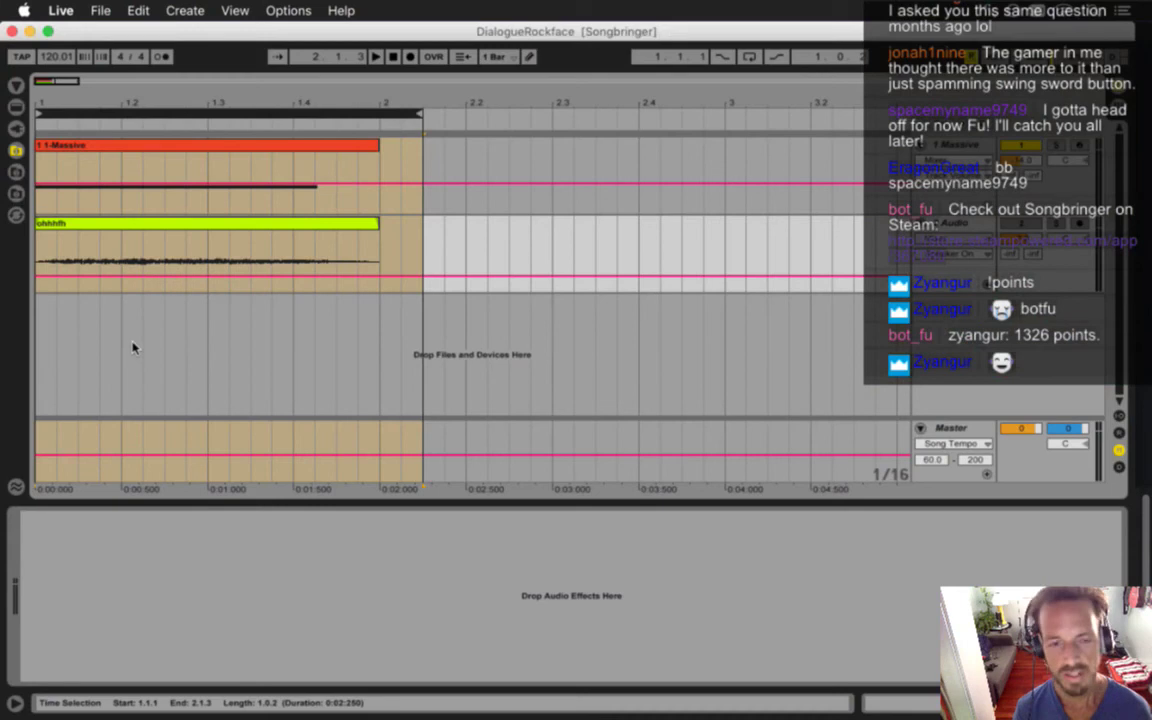
left_click(252, 149)
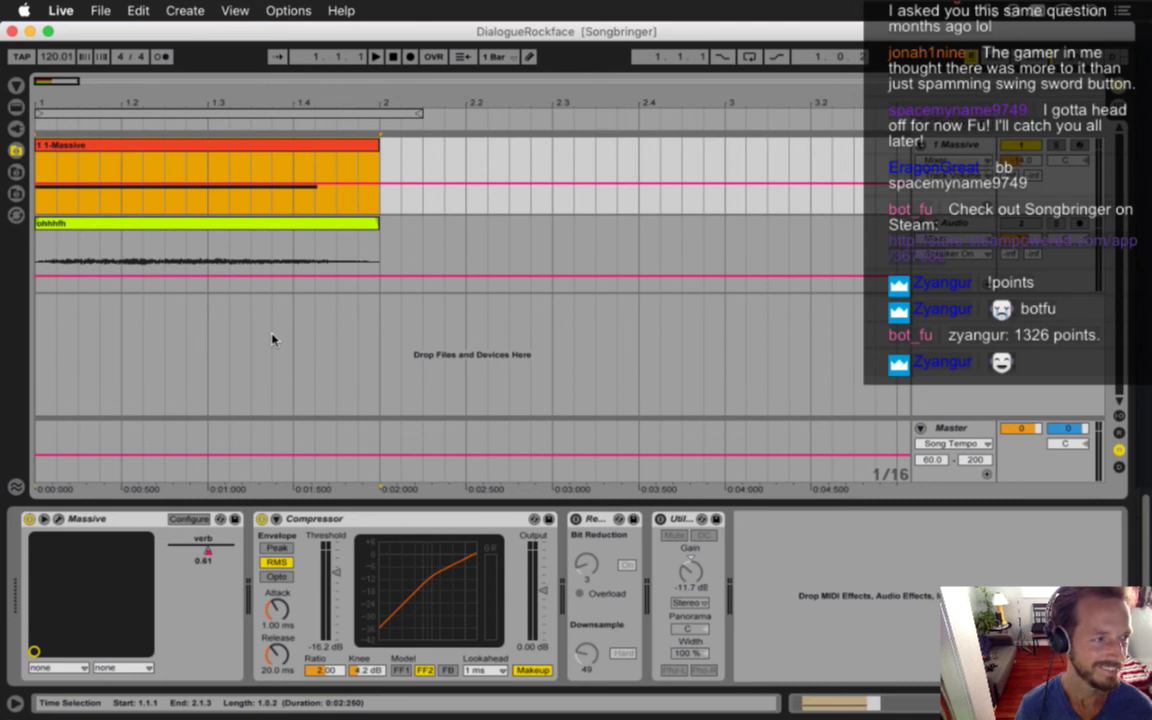
key("shift+Tab")
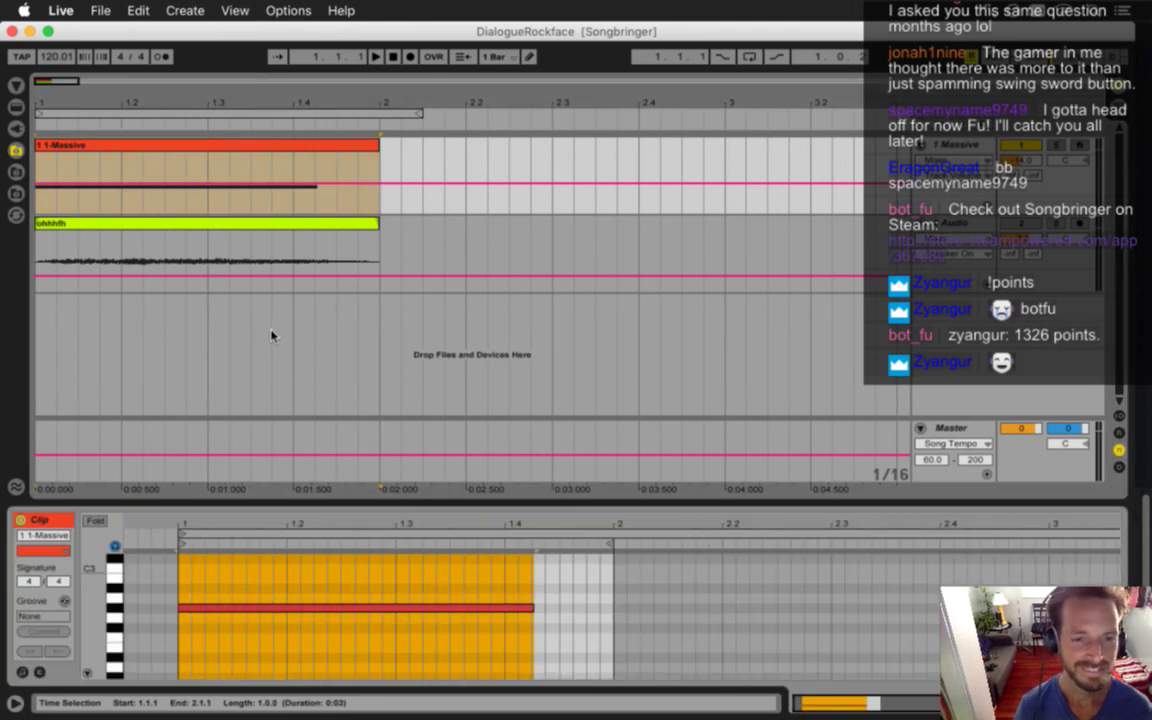
left_click(356, 591)
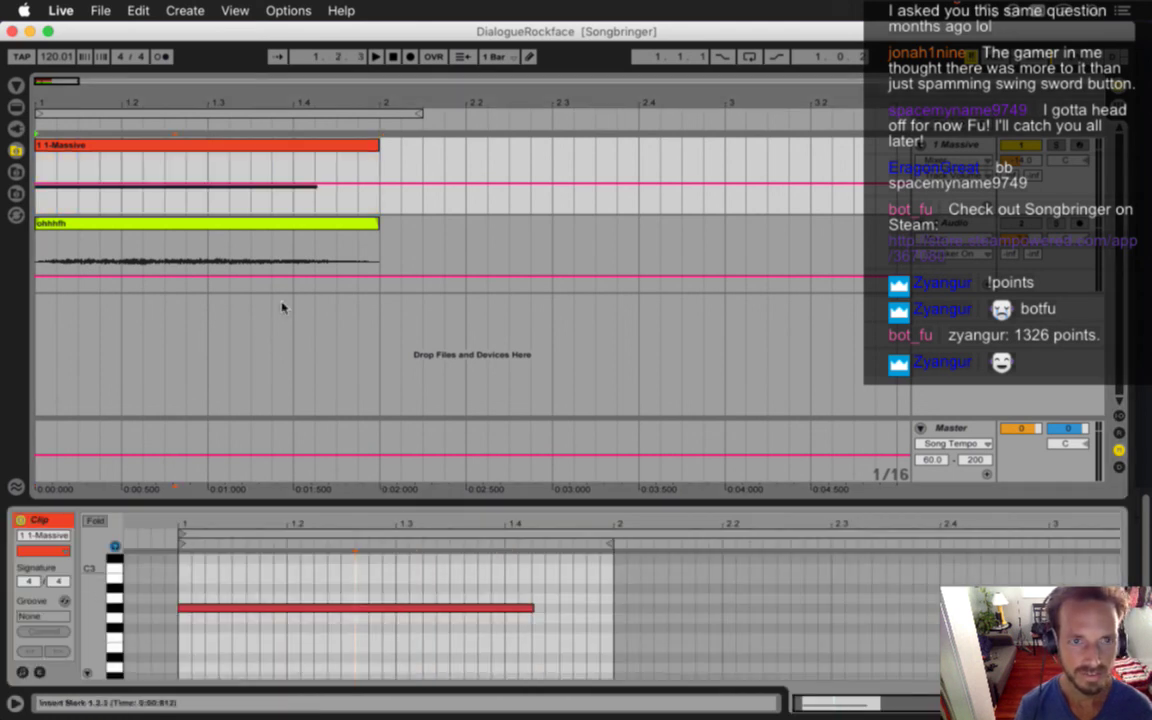
left_click_drag(129, 147, 668, 141)
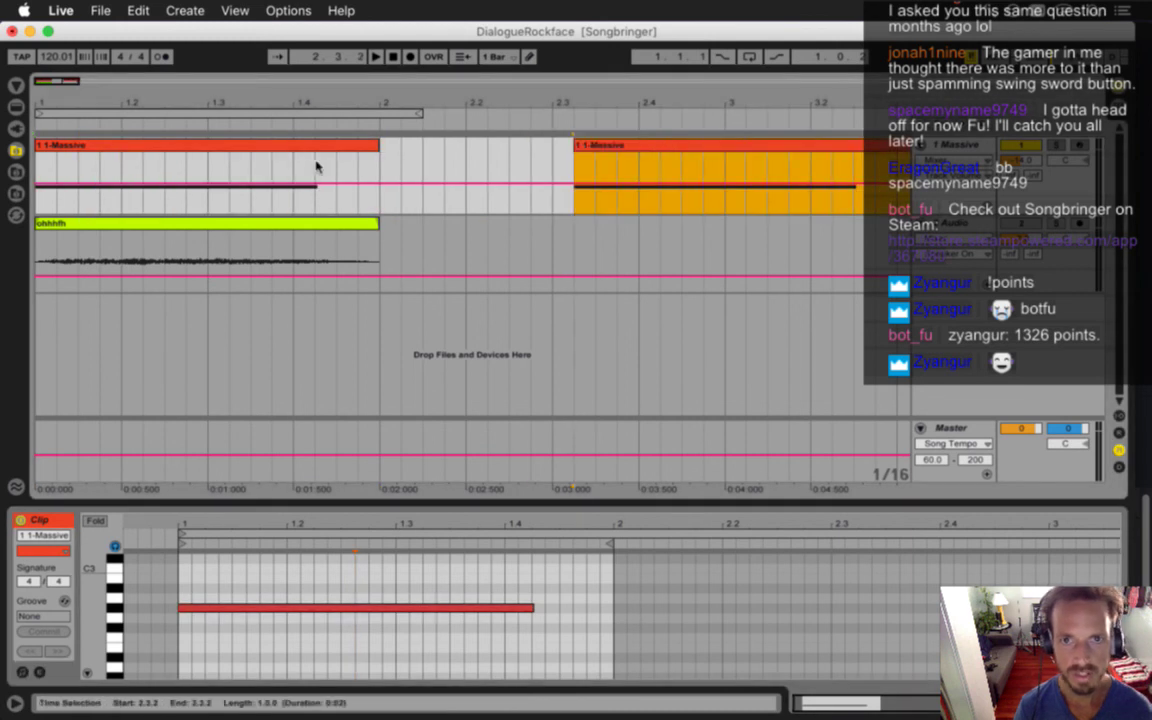
Deactivate the copied Massive clip at 2.3.2, keeping its original note as a backup
left_click(252, 147)
left_click(601, 147)
right_click(601, 147)
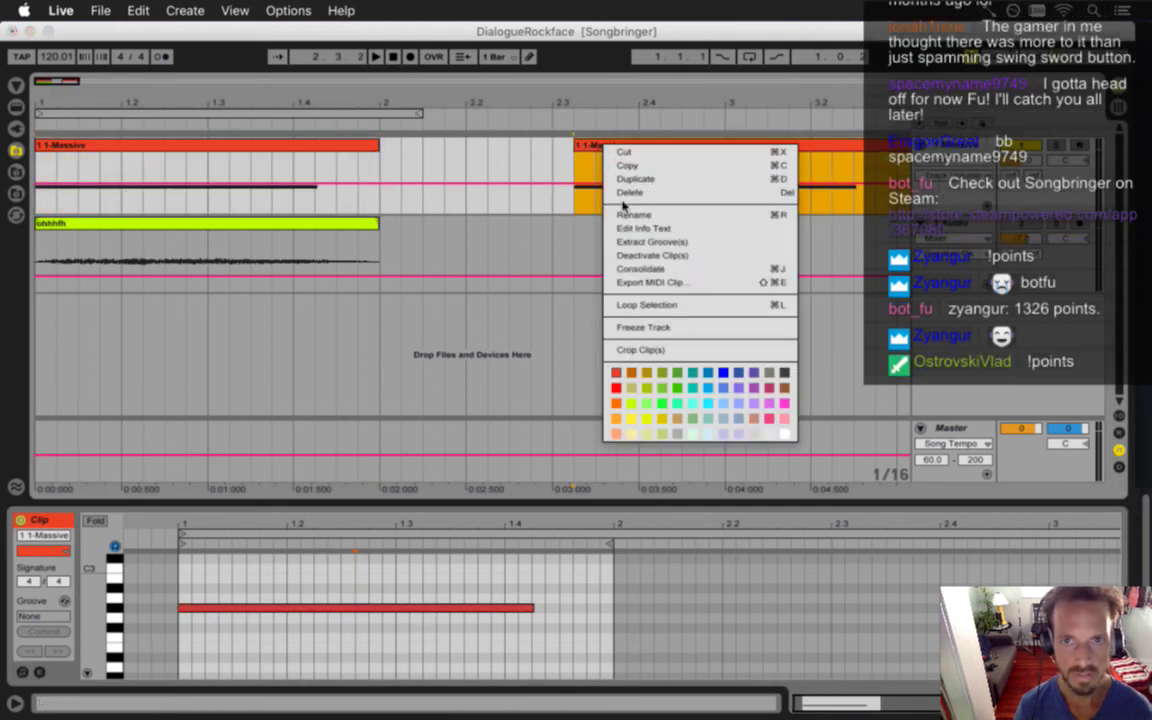
left_click(625, 242)
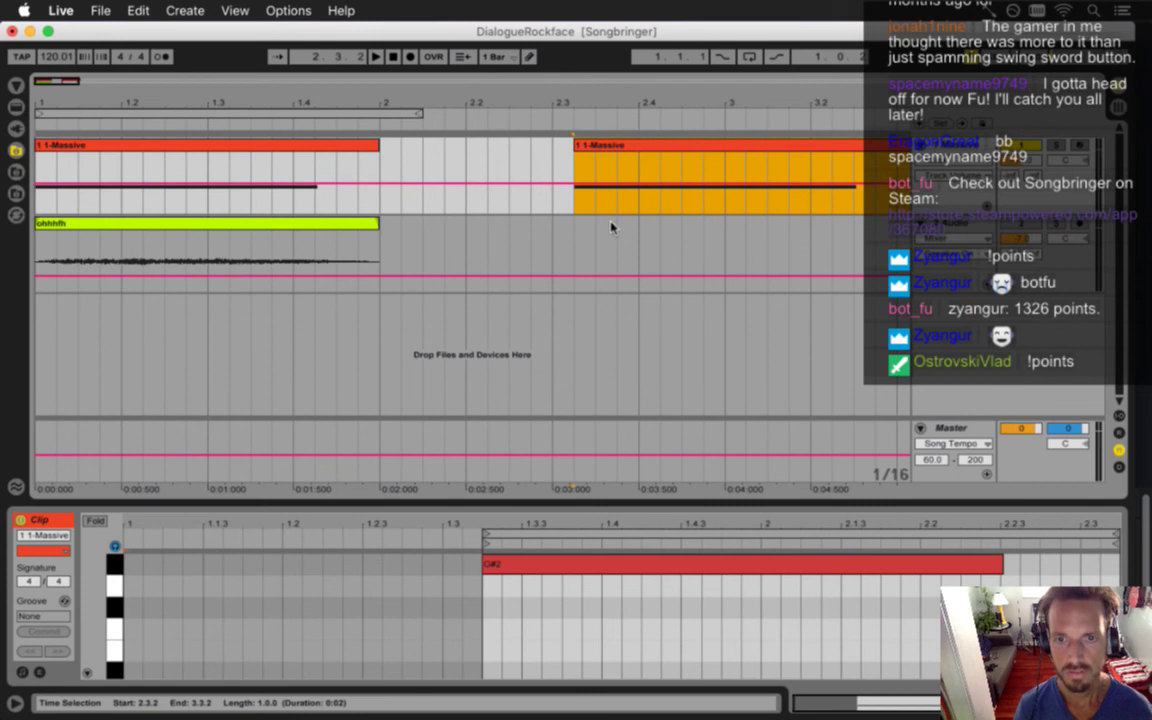
right_click(608, 147)
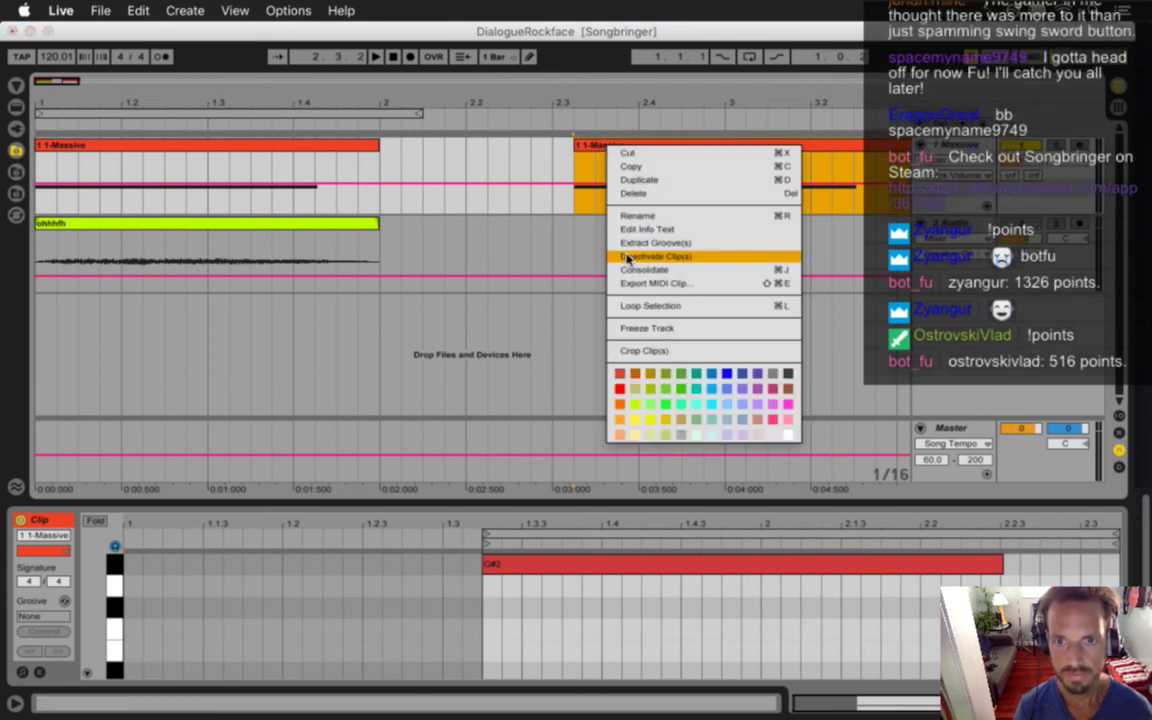
left_click(540, 236)
key("super+z")
right_click(604, 147)
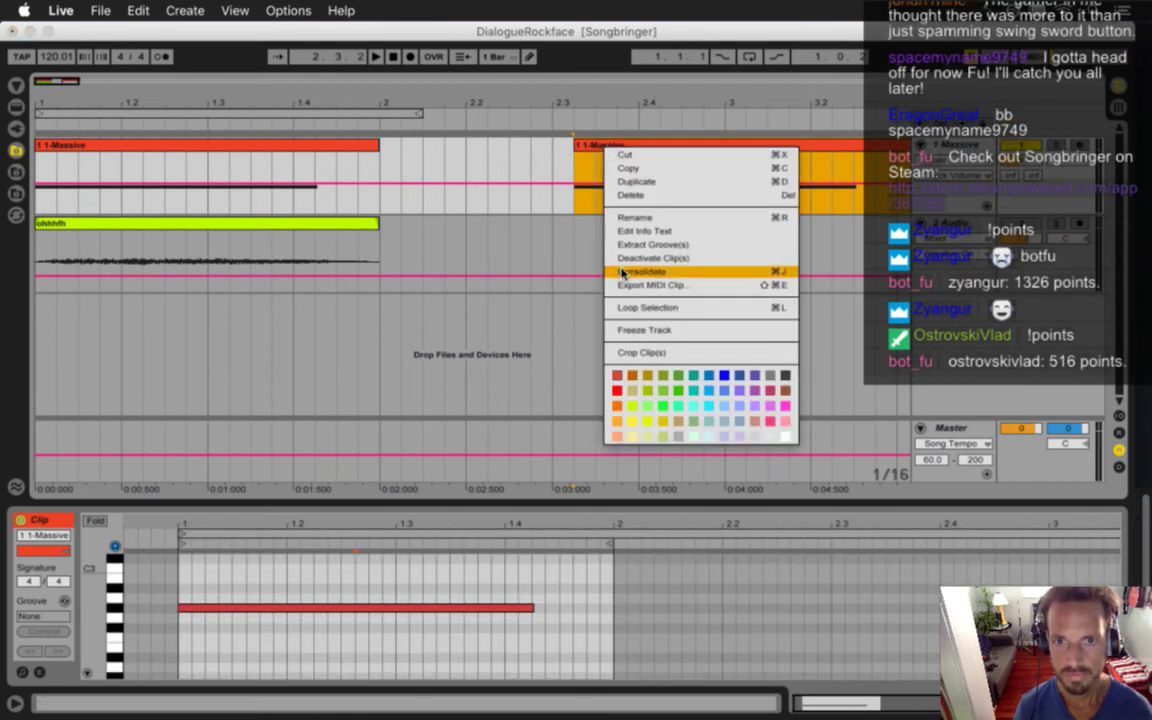
left_click(620, 258)
Shorten the note in the first Massive clip so it ends at 1.3, and play the result
left_click(252, 149)
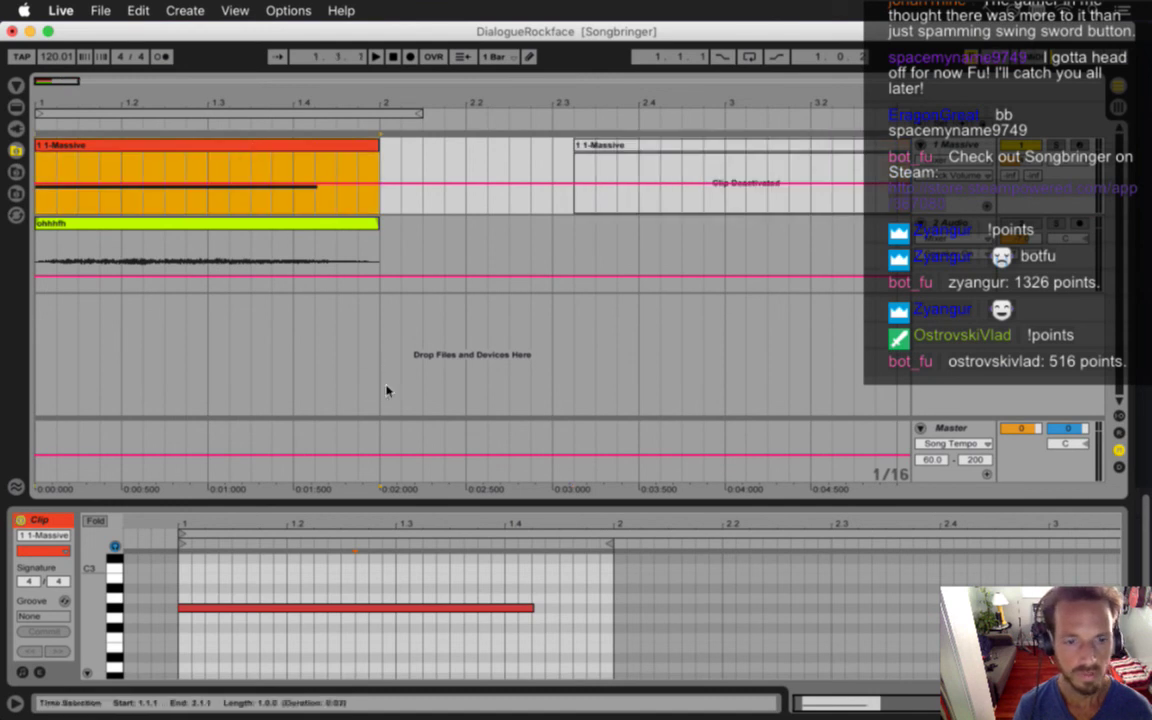
left_click(448, 583)
left_click_drag(532, 612, 396, 612)
key("space")
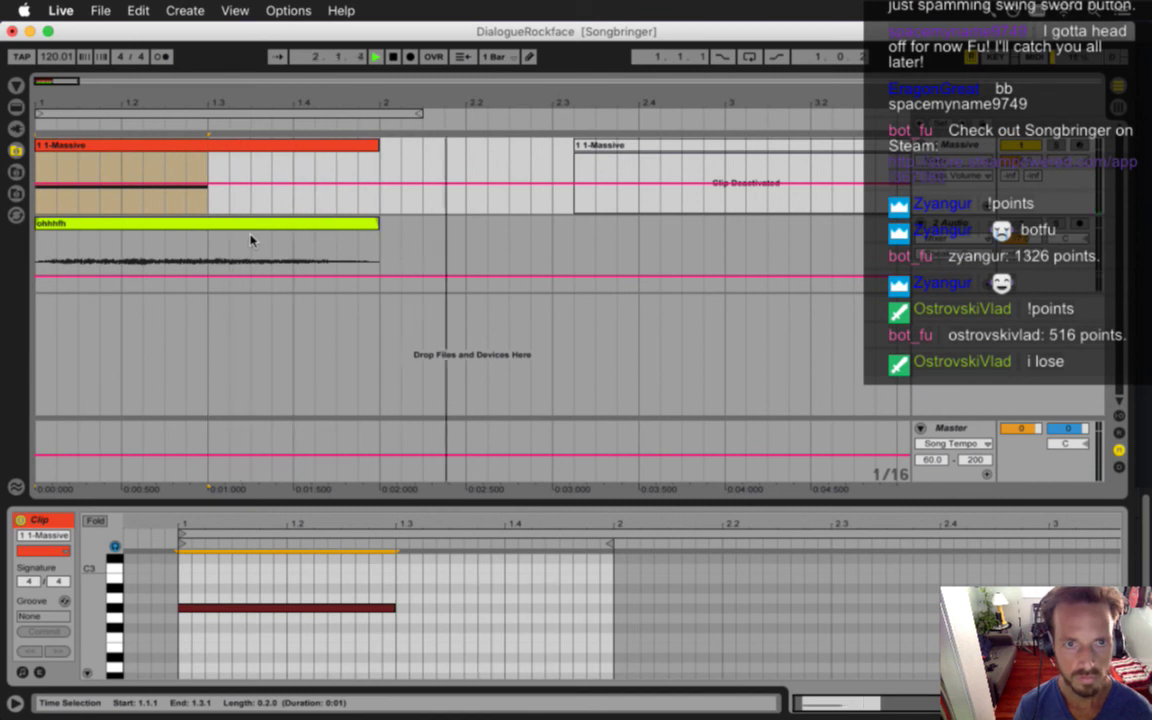
key("space")
Select the first Massive clip and export its range as DialogueRockface in the waves folder, replacing the existing file
left_click(338, 122)
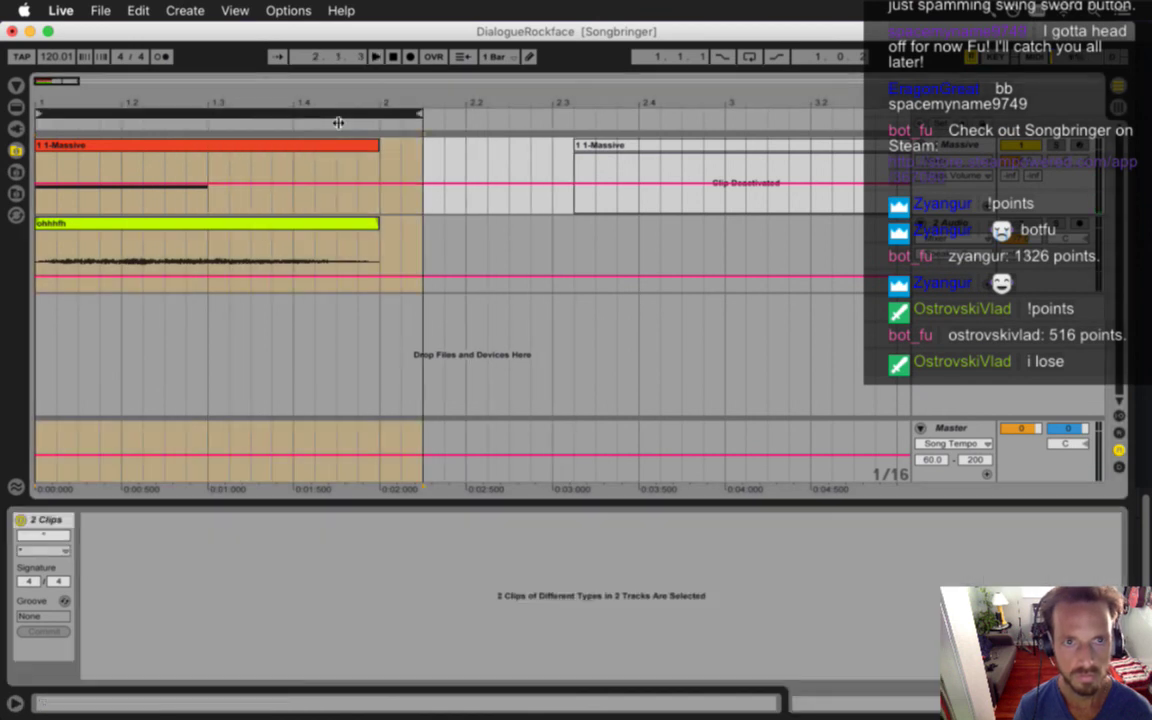
left_click(381, 97)
left_click(254, 150)
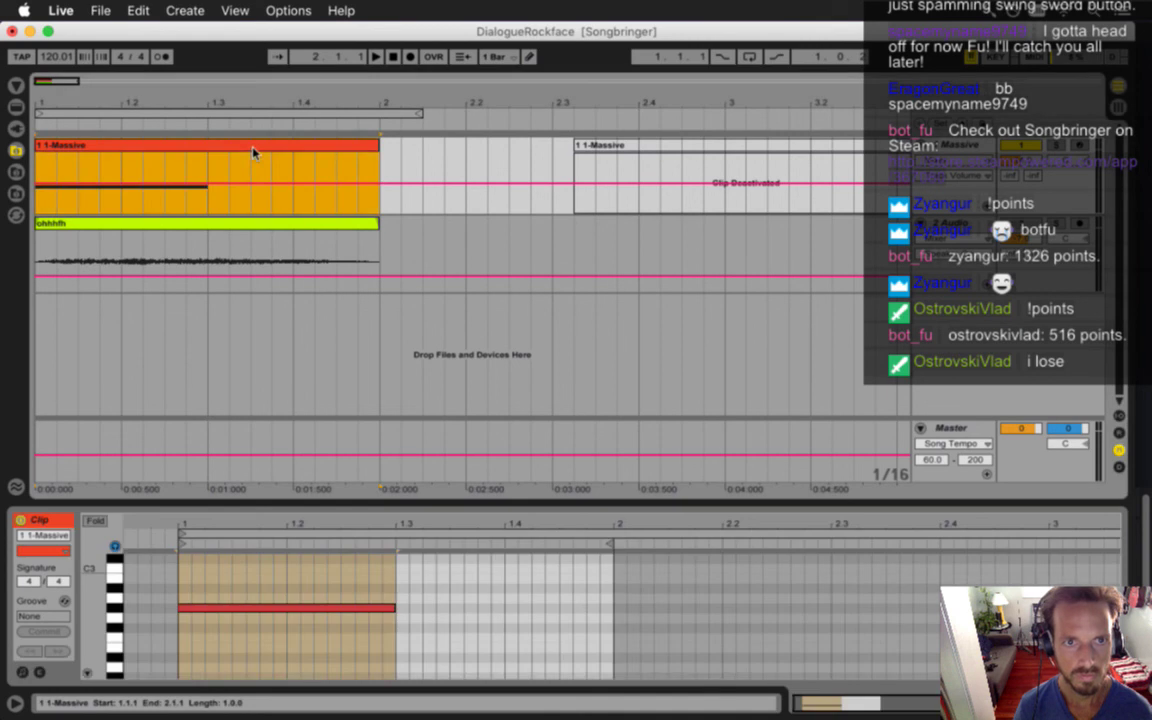
key("super+shift+r")
key("Return")
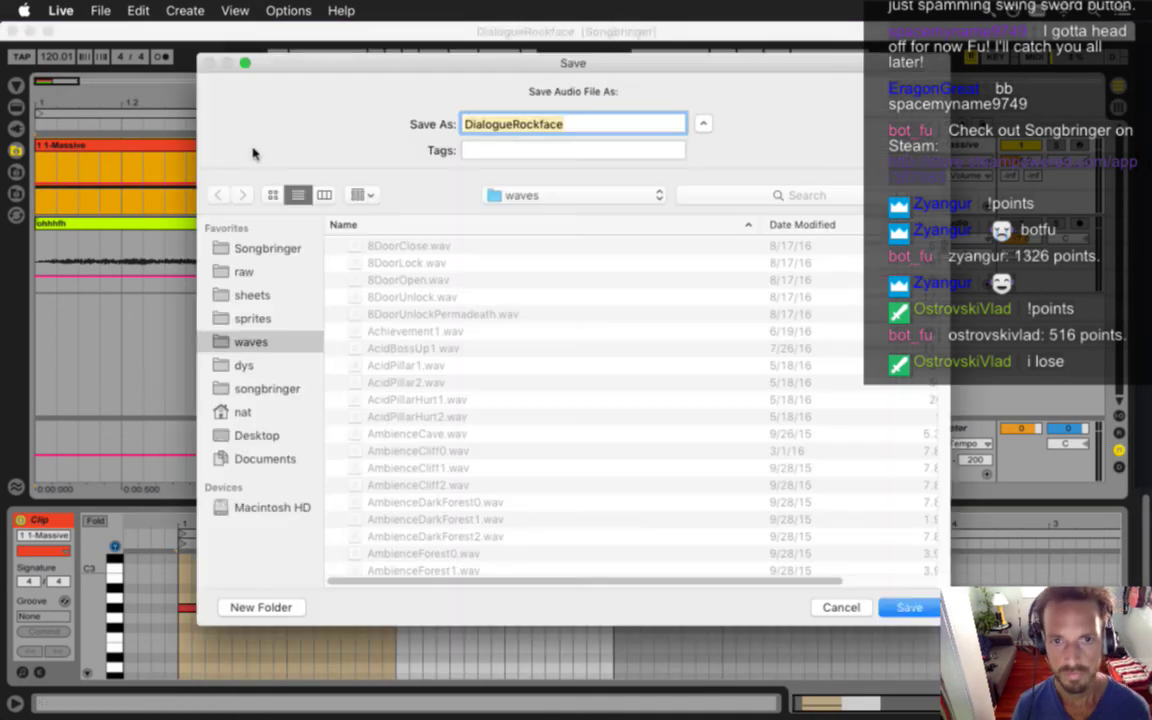
key("Return")
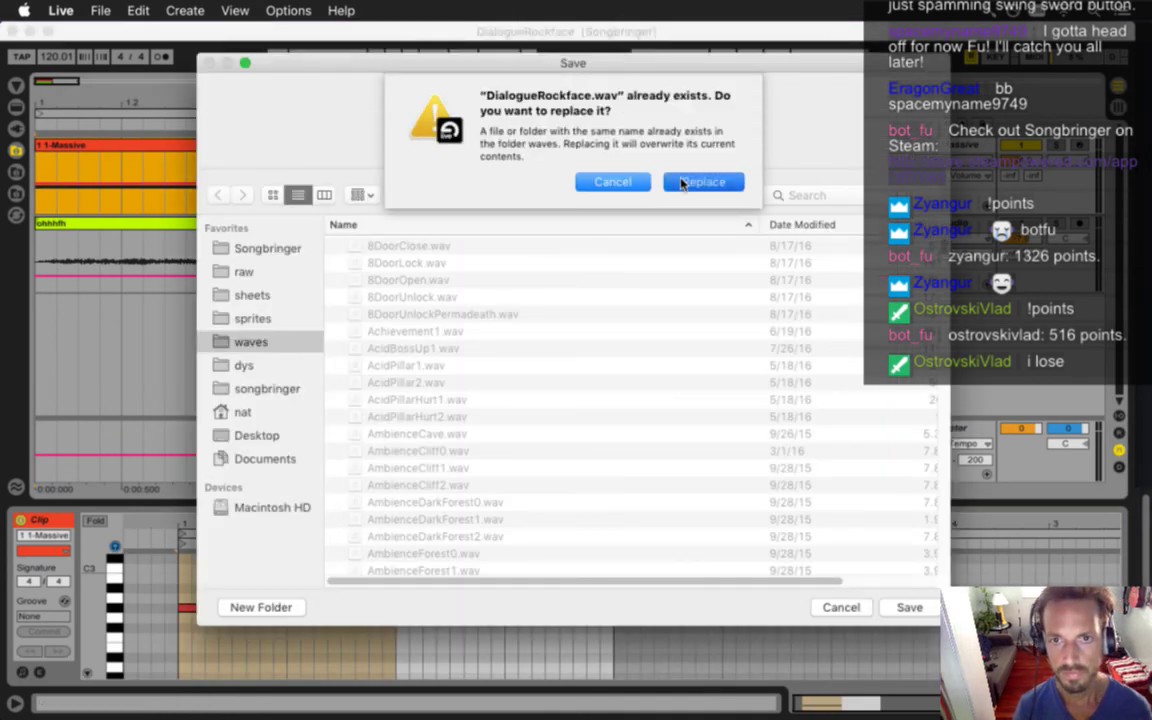
left_click(701, 182)
Switch to Xcode and run the game to check the rock face's shortened dialogue sound
key("super+Tab")
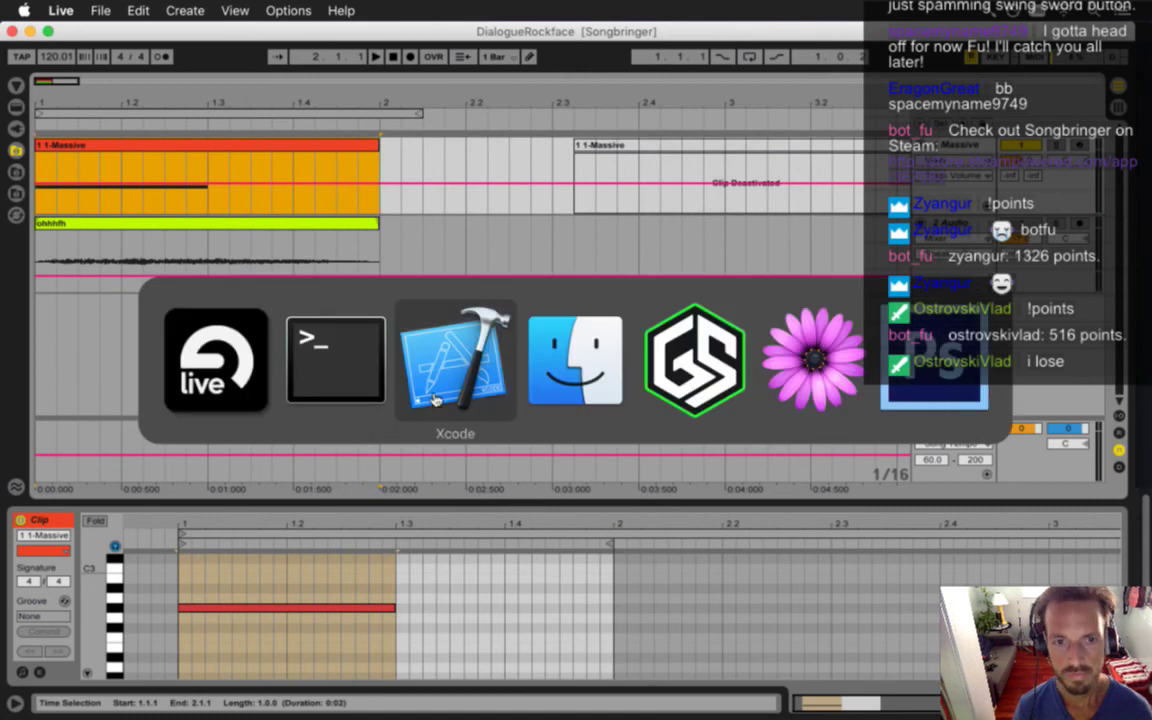
left_click(425, 400)
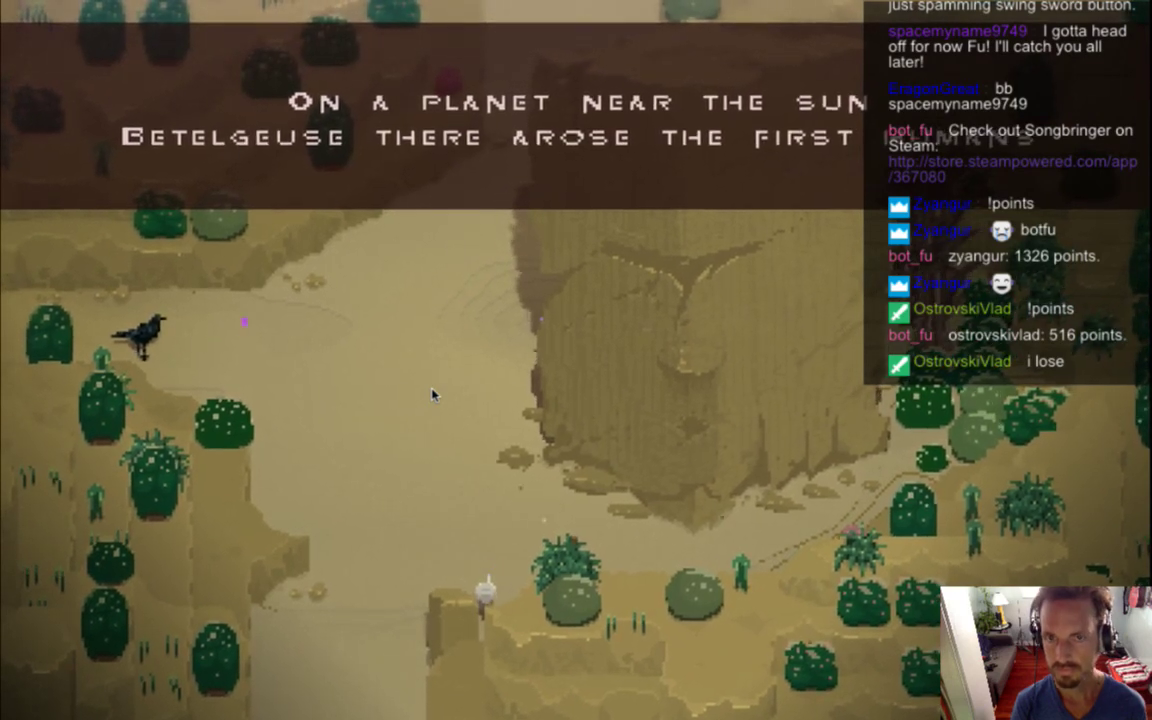
Quit the game, switch to Ableton Live, shorten the first Massive clip's note so it ends at 1.2, and play the result
key("super+q")
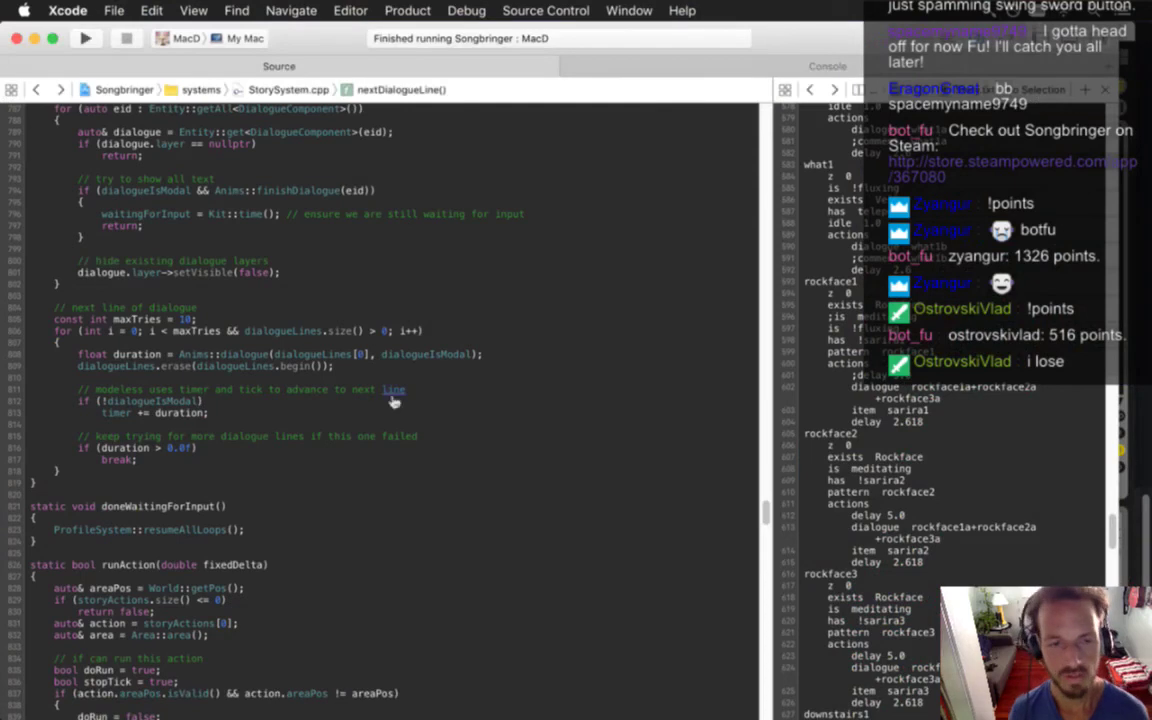
key("super+Tab")
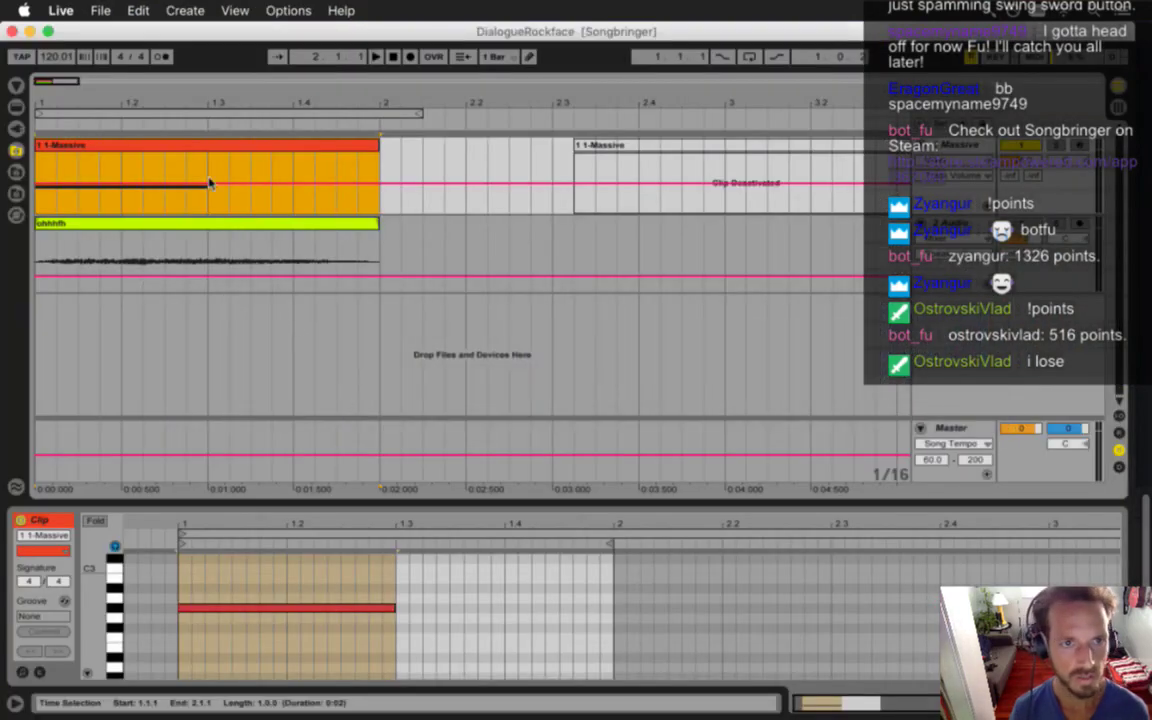
left_click_drag(397, 595, 298, 612)
key("space")
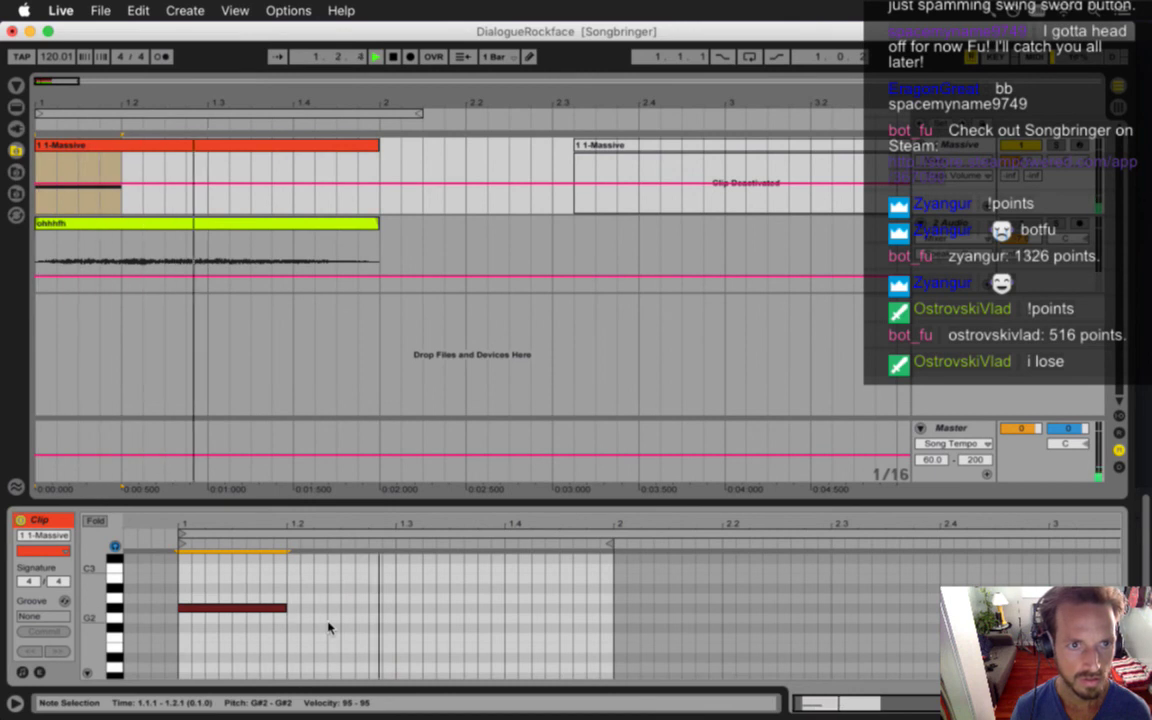
key("space")
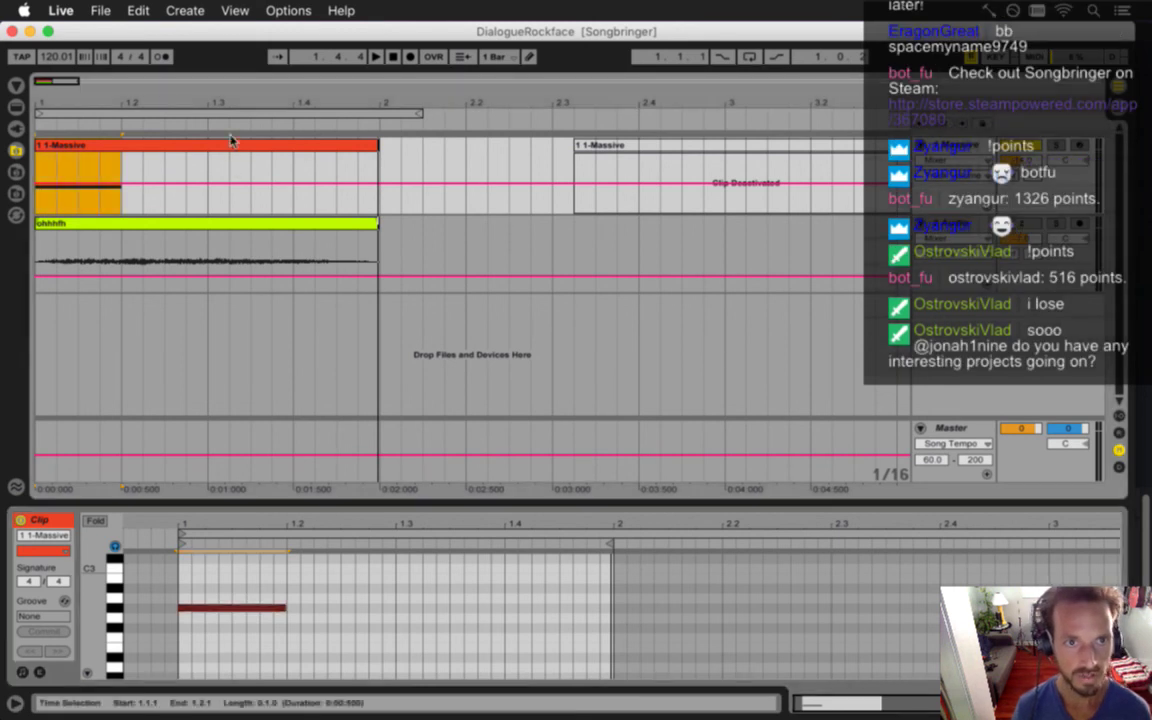
Select the first Massive clip and export its range as a mono 48000 Hz, 16-bit Wav, replacing the existing DialogueRockface file
left_click(229, 145)
key("super+shift+r")
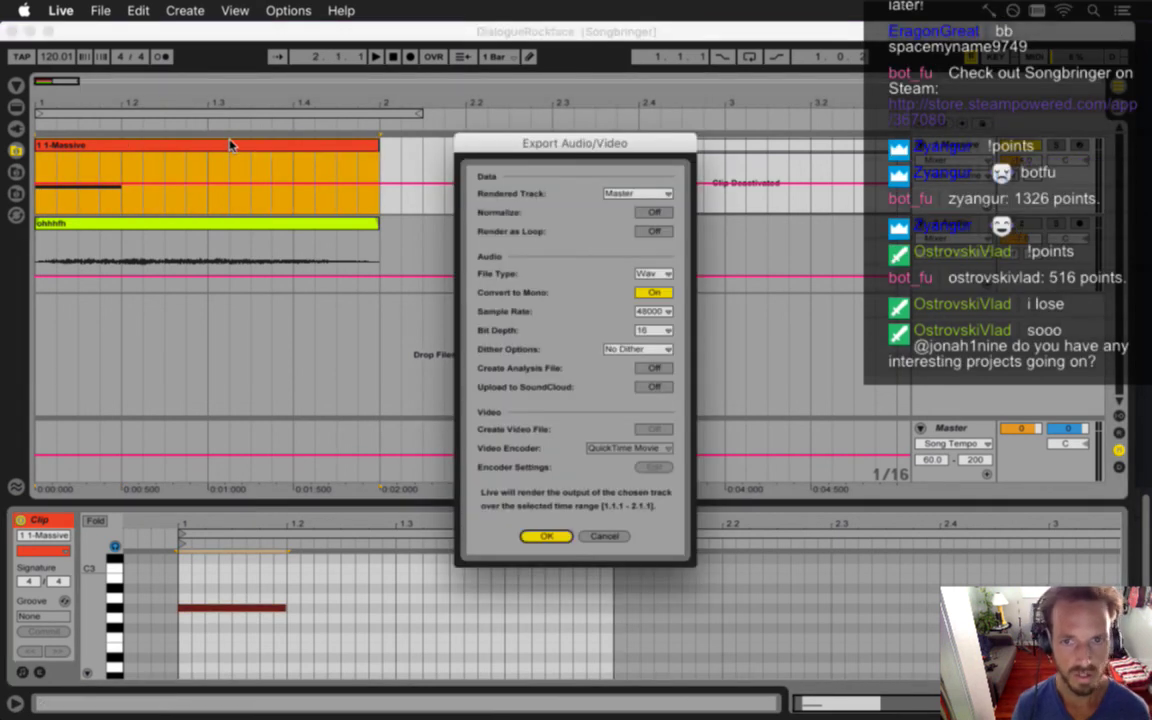
key("Return")
key("Return")
key("Escape")
key("Return")
left_click(691, 181)
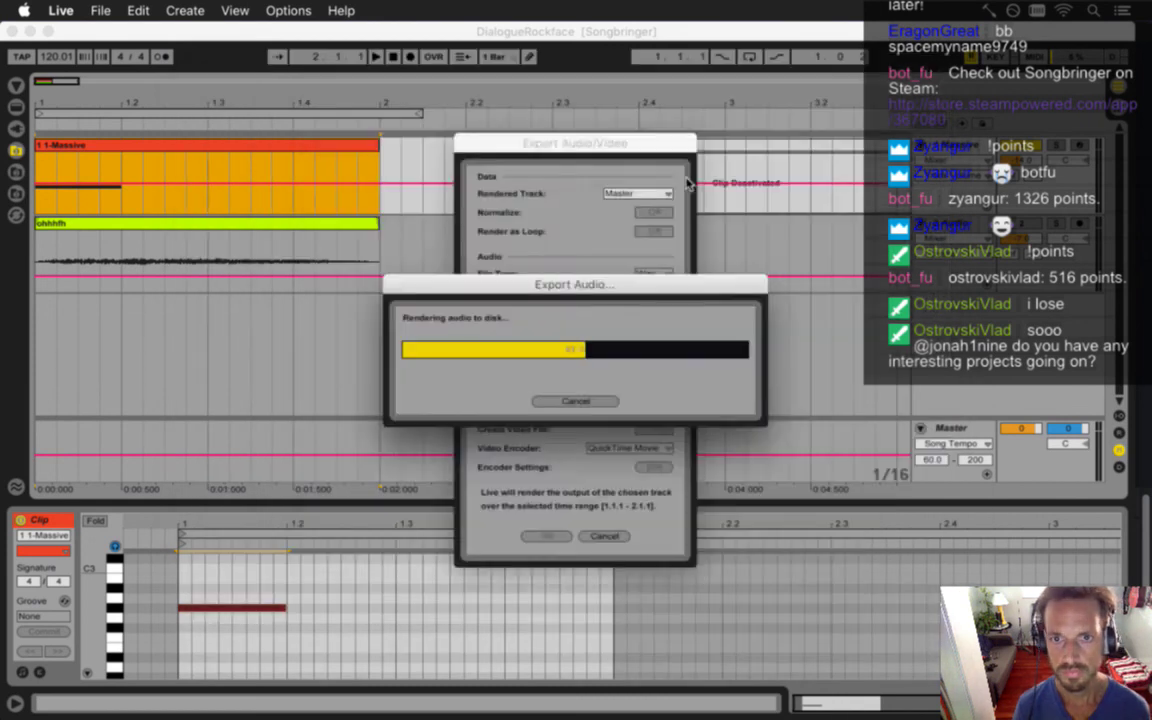
Switch to Xcode, run the game to check the rock face's dialogue sound, and quit the game
key("super+Tab")
key("super+r")
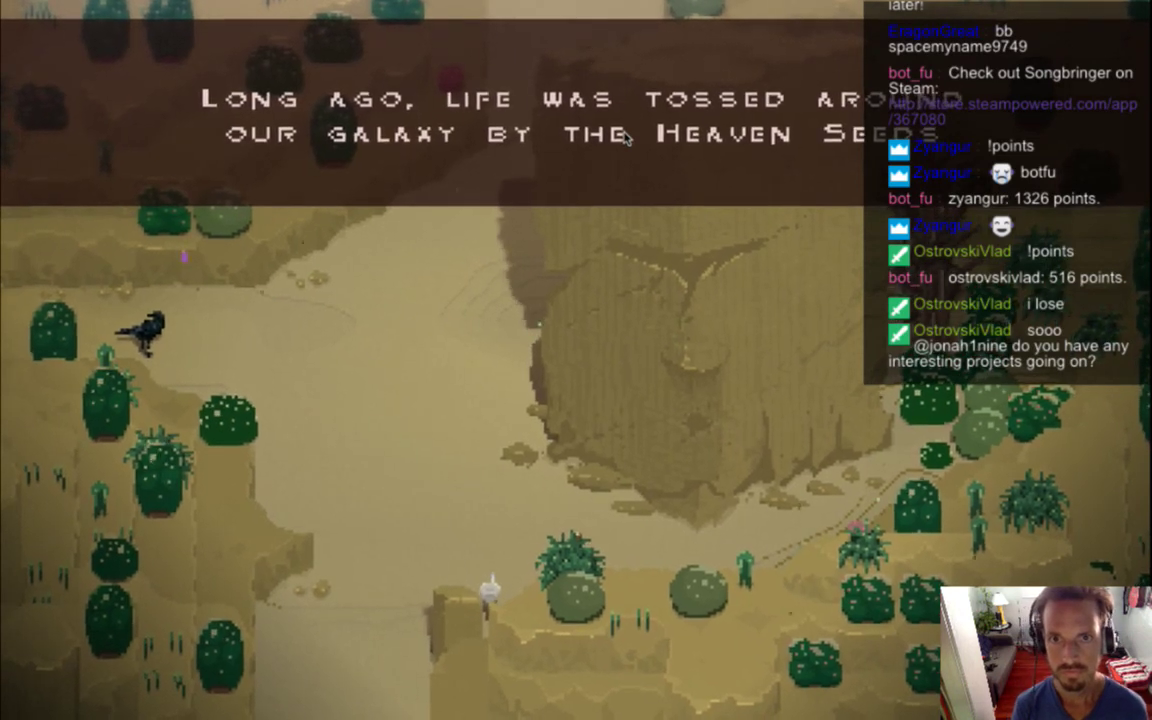
key("super+q")
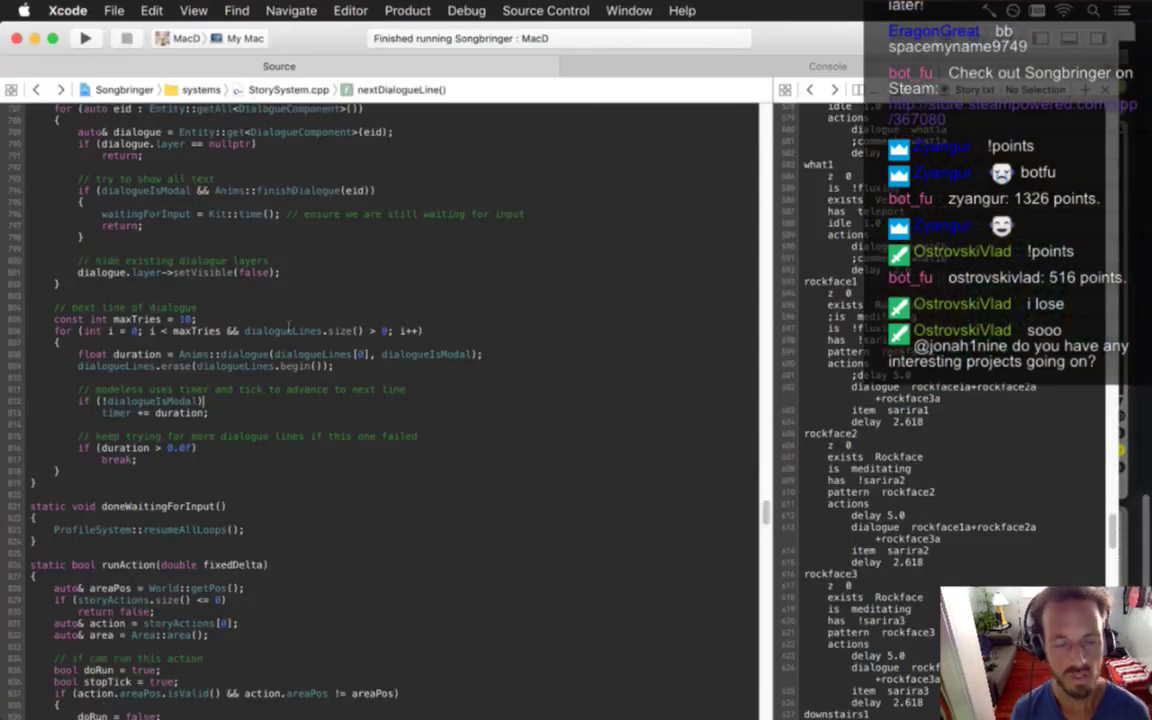
Switch to Ableton Live and lengthen the note in the first Massive clip so it ends at 1.2.3
key("super+Tab")
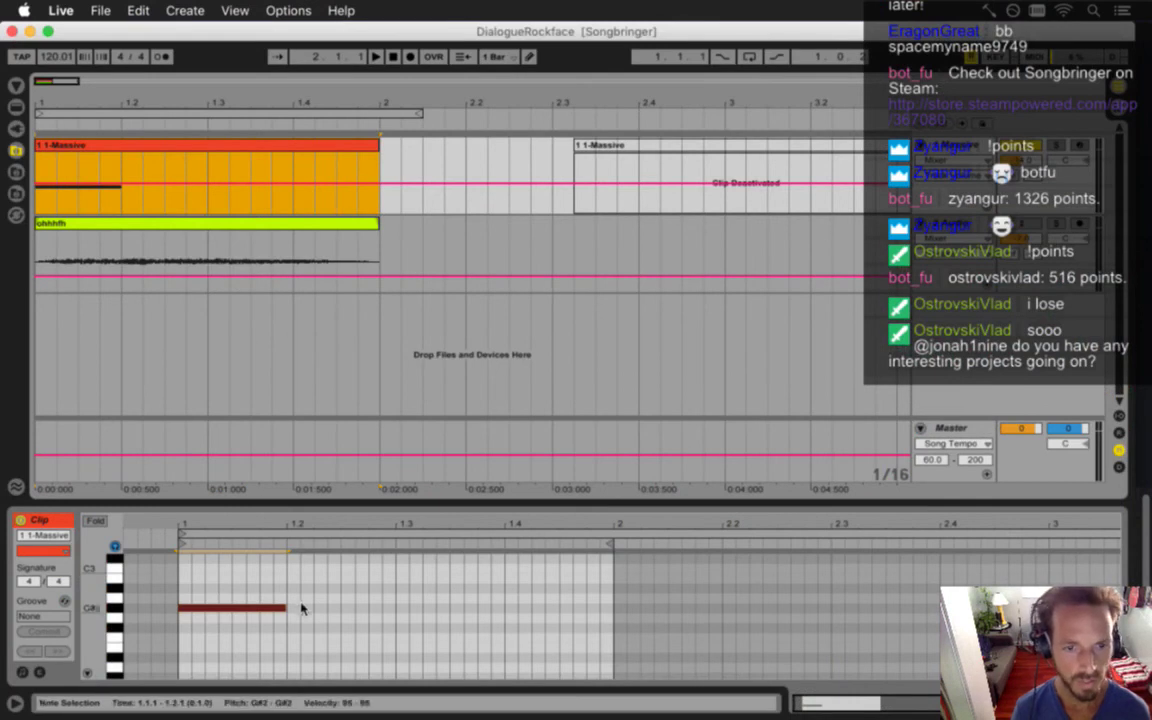
left_click(312, 590)
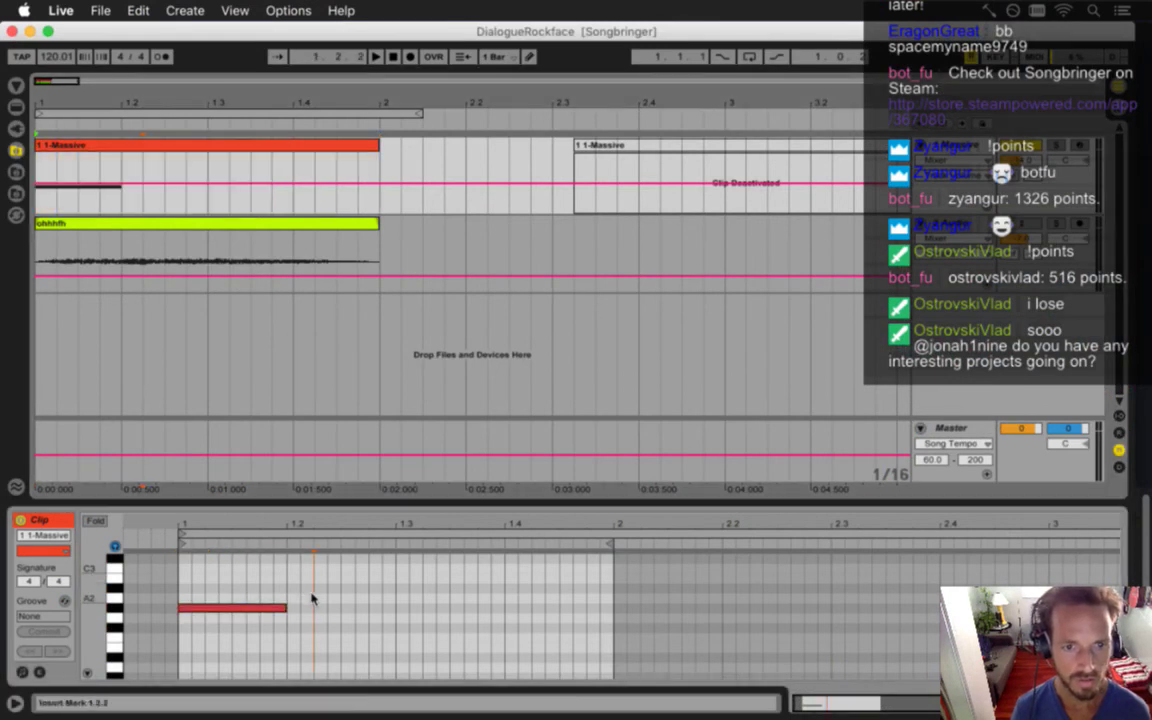
left_click(284, 610)
left_click_drag(285, 612, 341, 614)
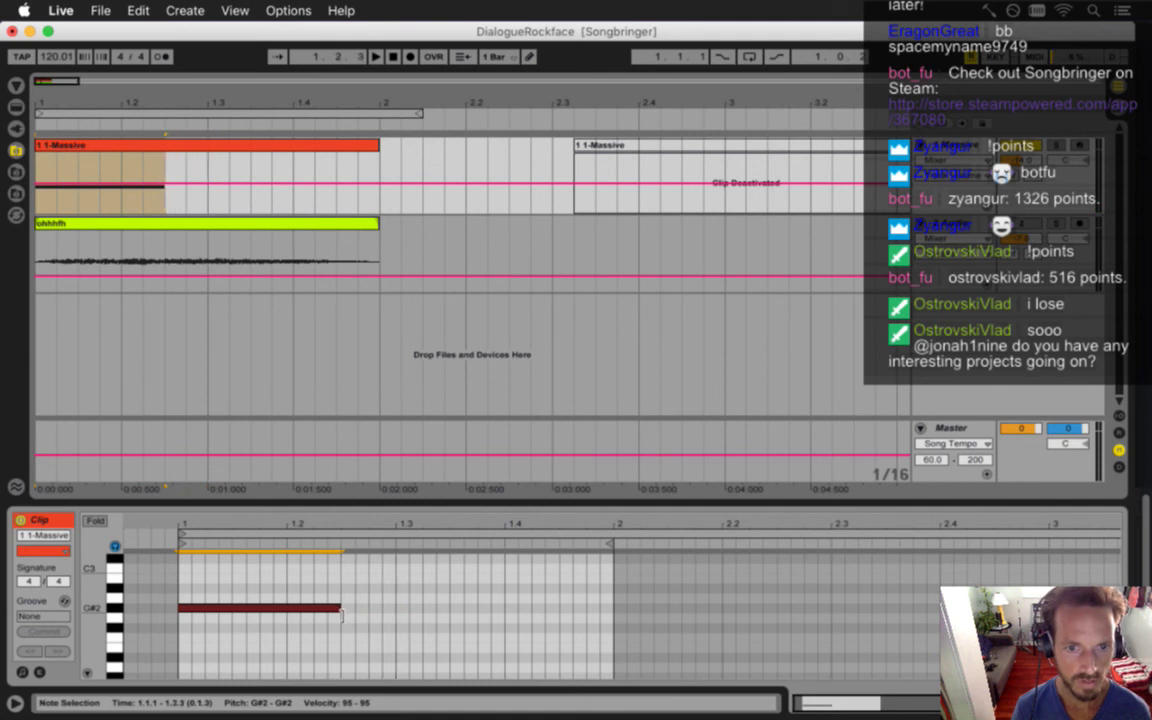
Select the first Massive clip and export its range as DialogueRockface in the waves folder, replacing the existing file
left_click(187, 149)
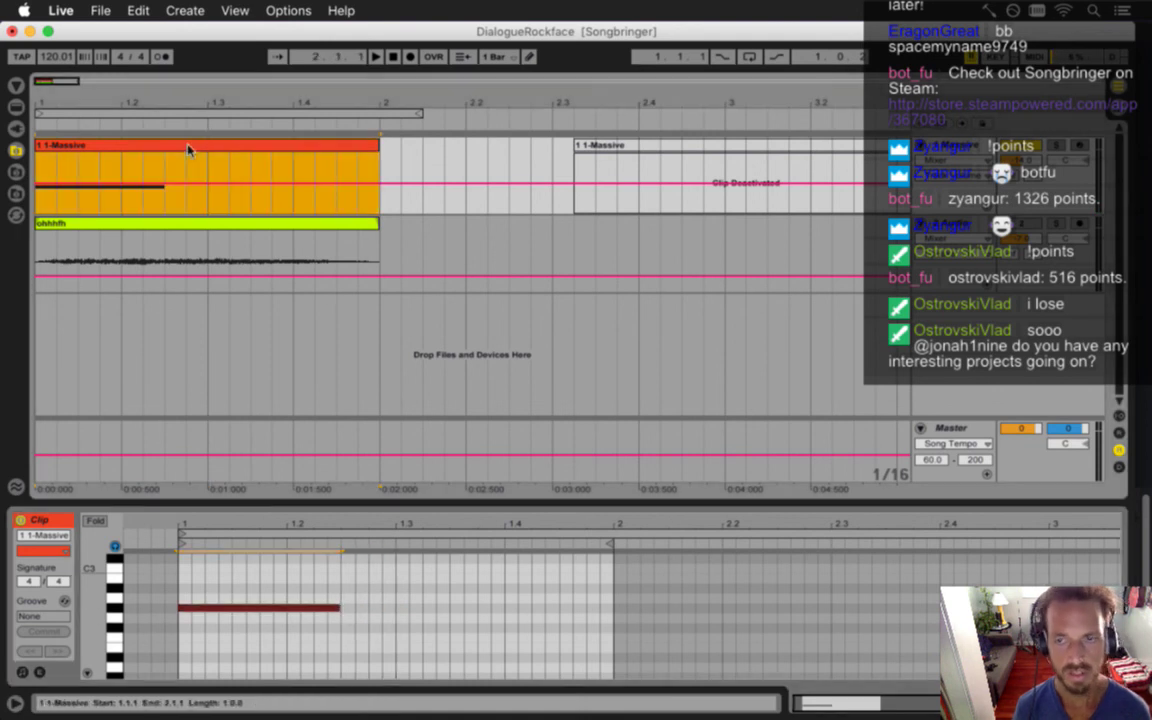
key("super+shift+r")
key("Return")
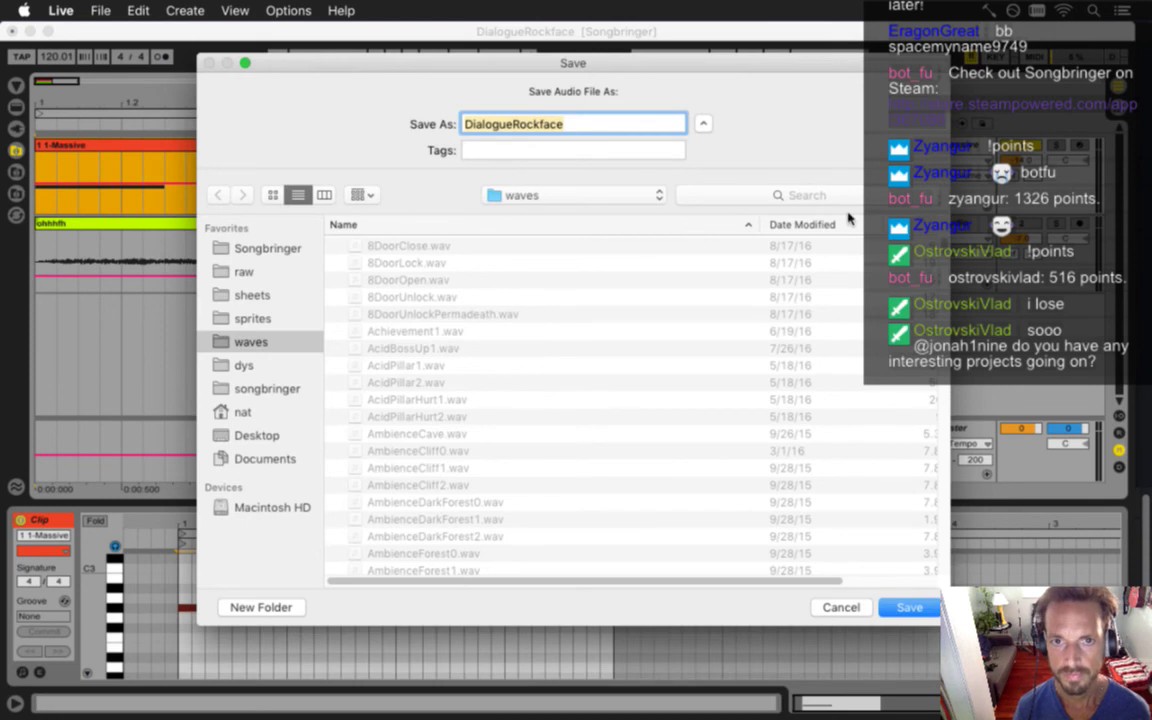
key("Return")
left_click(731, 182)
Switch to Xcode to test the re-exported rock face sound
key("super+Tab")
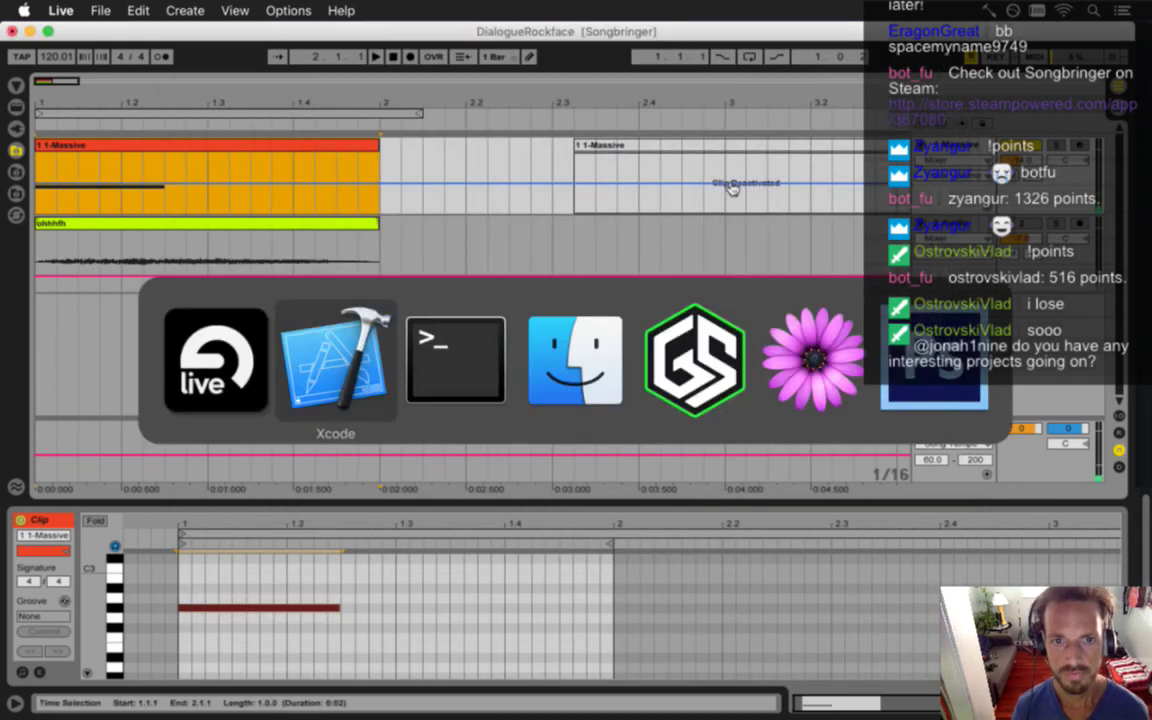